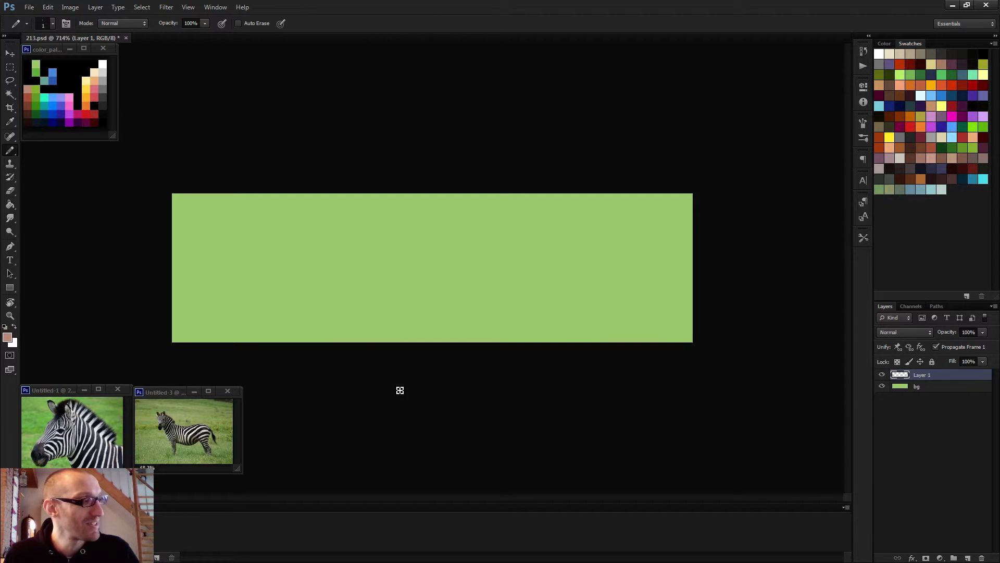
Step: Stamp a round white head near the middle of the canvas using the Pencil at 10 px
scroll(400, 390, "up", 2)
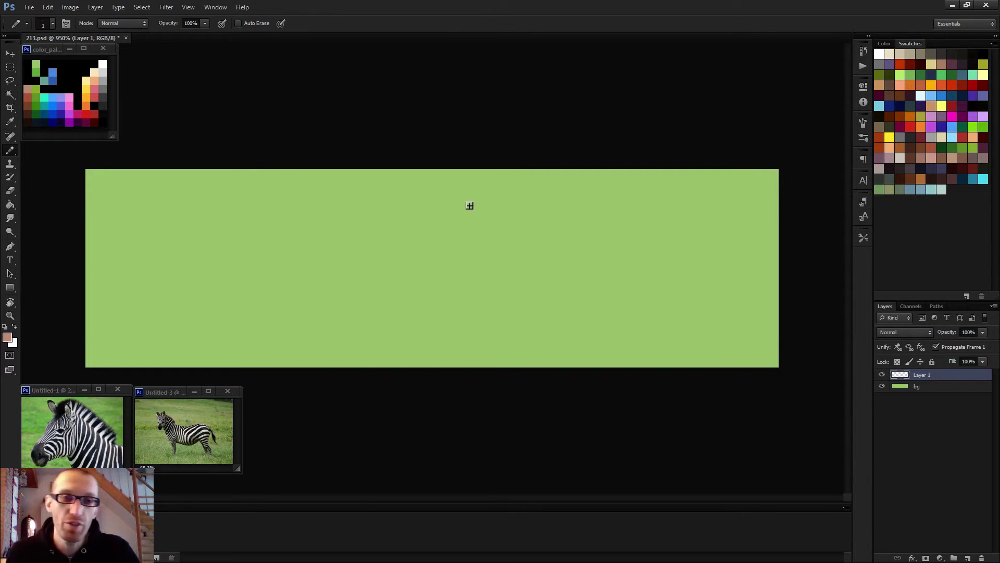
left_click(103, 64, "alt")
left_click_drag(403, 254, 424, 261)
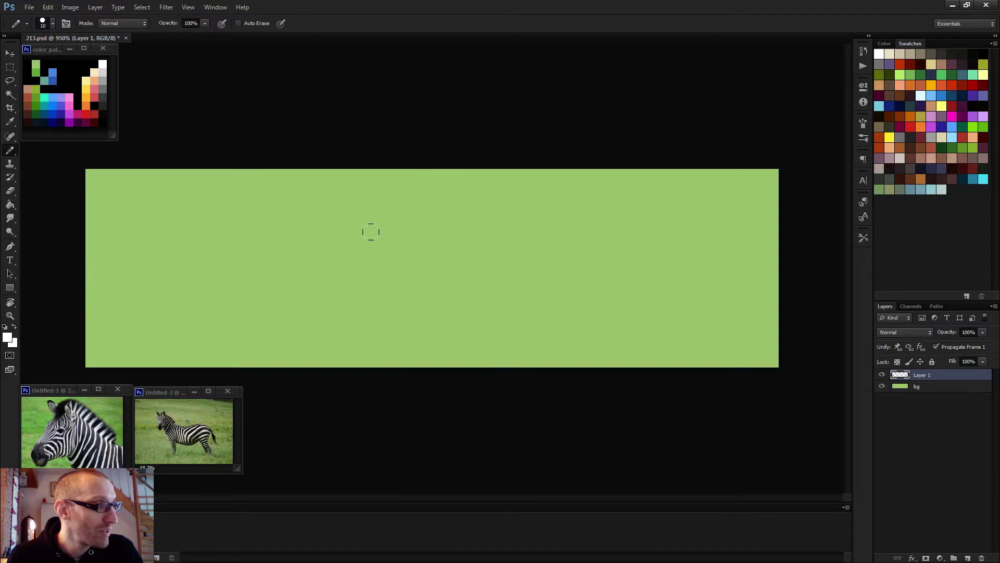
left_click(383, 253)
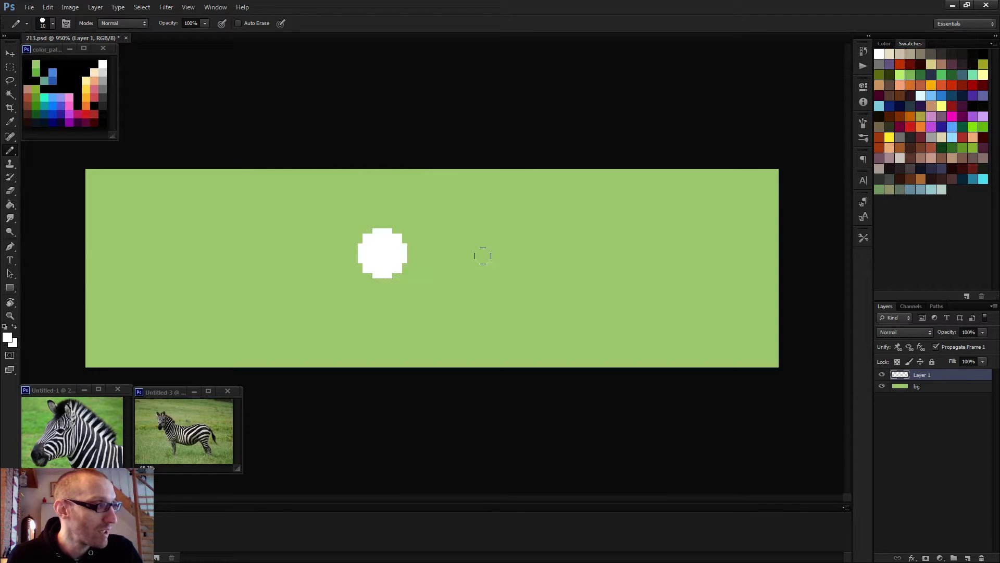
Step: Extend the lower front of the white head into a blunt muzzle with a 1 px pencil
key("bracketleft")
key("bracketleft")
scroll(369, 263, "up", 8)
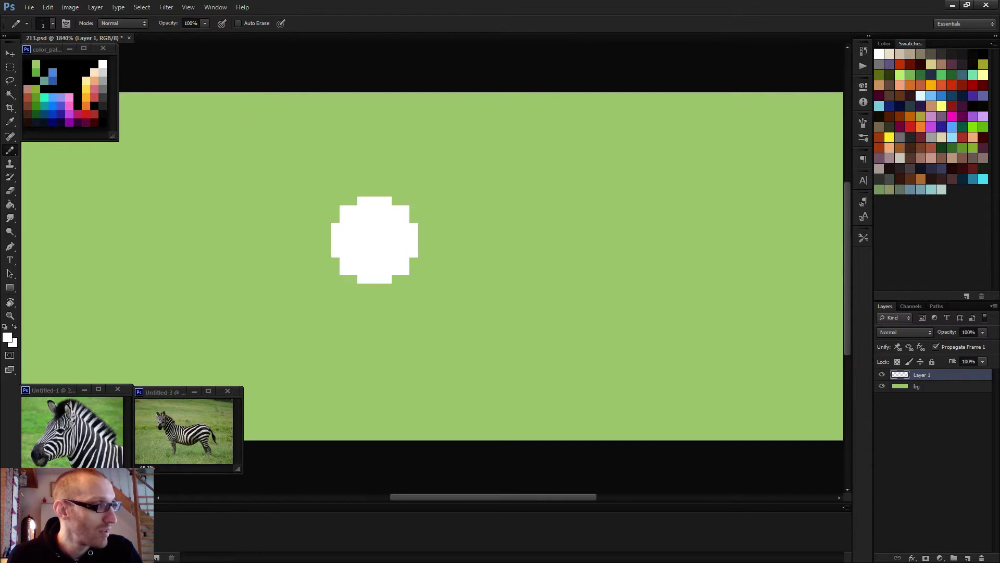
mouse_move(325, 260)
left_mouse_down()
mouse_move(305, 242)
mouse_move(303, 271)
mouse_move(339, 279)
left_mouse_up()
left_click(313, 248)
scroll(426, 302, "down", 3)
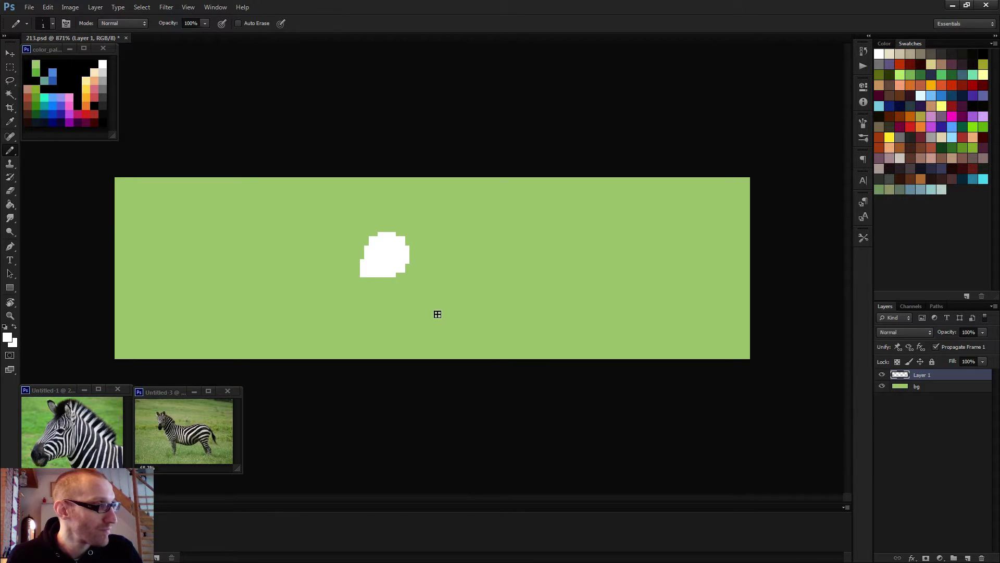
Step: Select the empty area around the head, paint a brownish-pink oval body behind it with a 10 px pencil, and save the file
scroll(424, 307, "up", 3)
key("w")
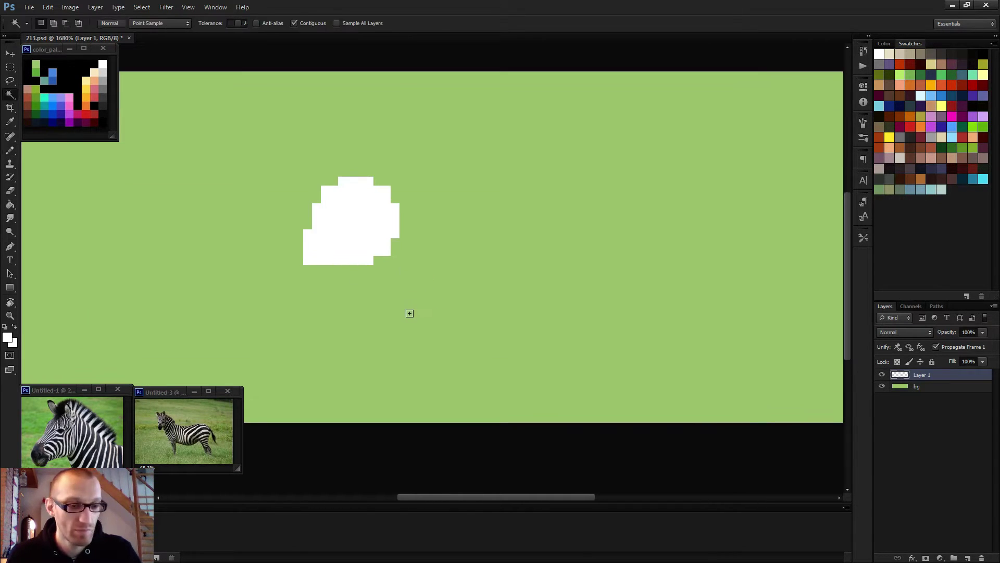
left_click(416, 311)
key("b")
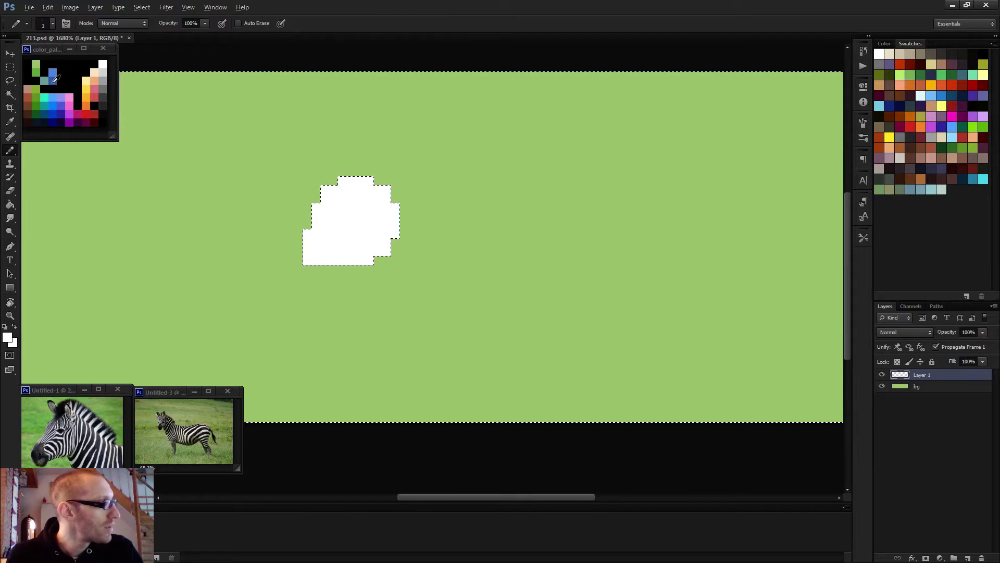
left_click(27, 89, "alt")
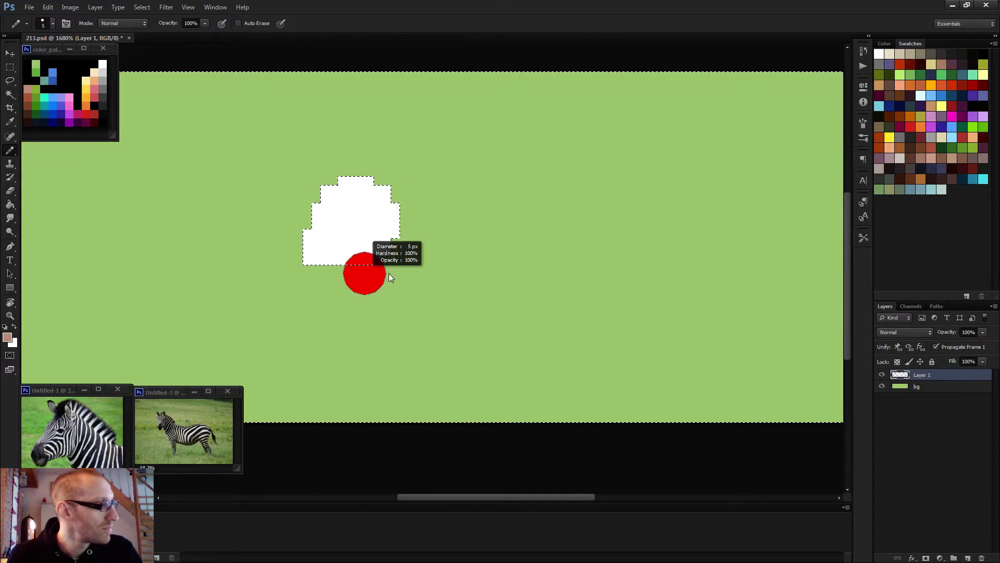
left_click_drag(389, 274, 410, 283)
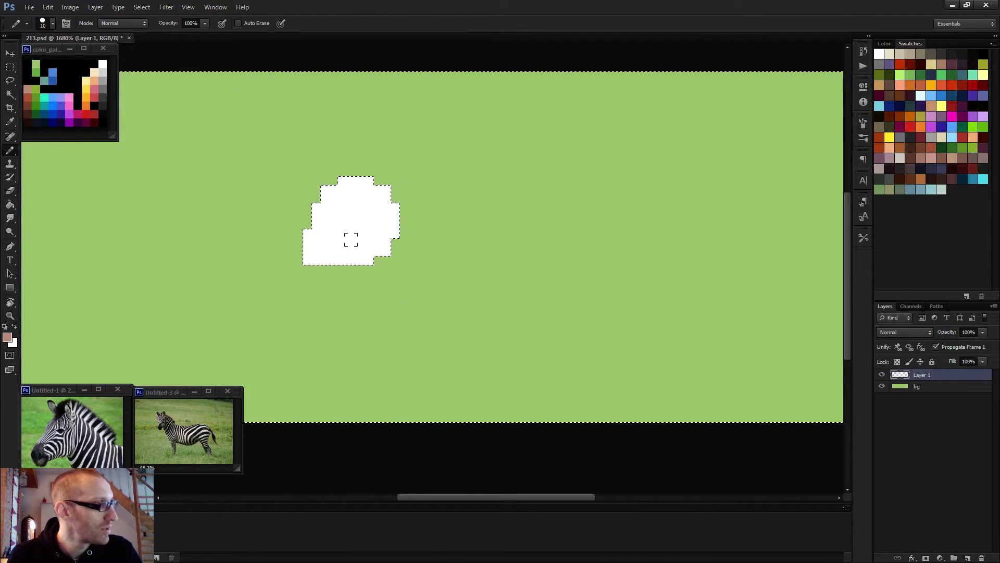
left_click(390, 273)
left_click_drag(420, 237, 484, 261)
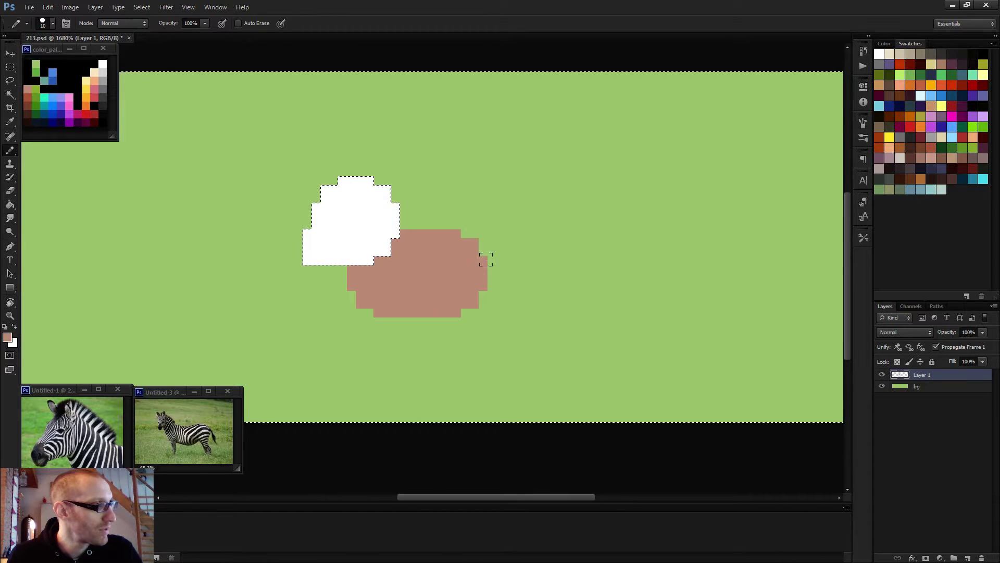
scroll(521, 287, "down", 5)
key("ctrl+s")
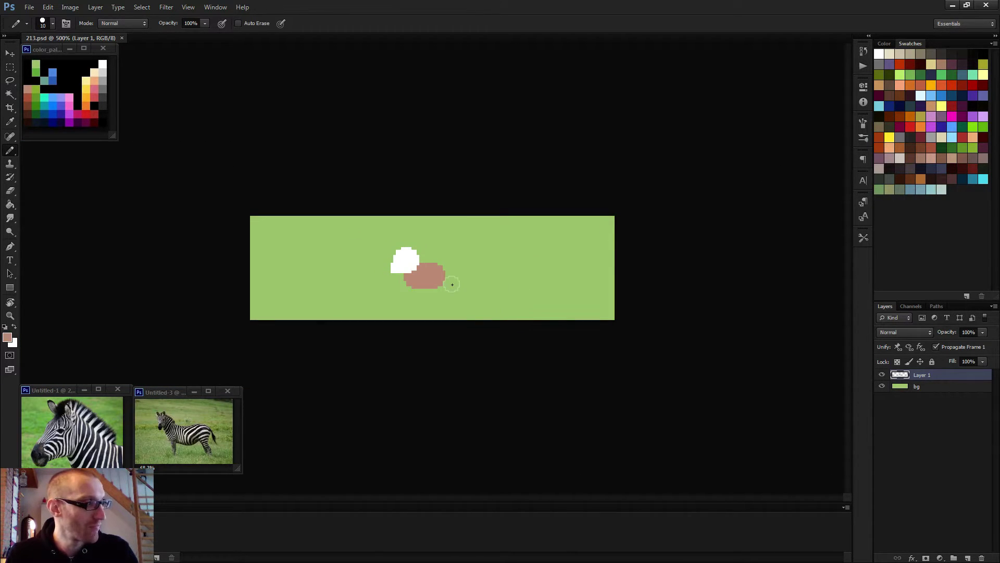
Step: Paint the muzzle black at the lower front of the head with a 1 px pencil
scroll(435, 277, "up", 3)
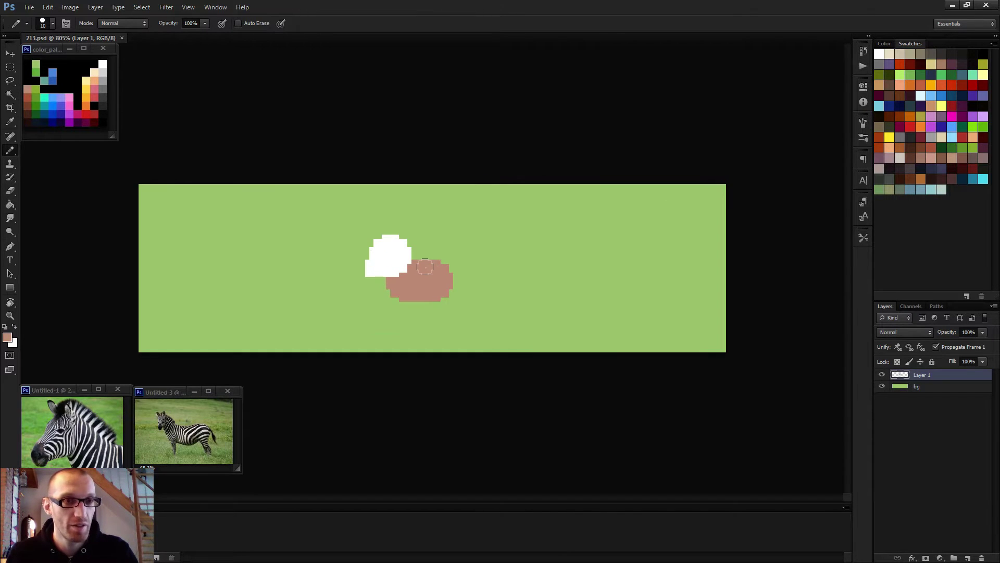
scroll(425, 267, "up", 3)
right_click(380, 253, "alt")
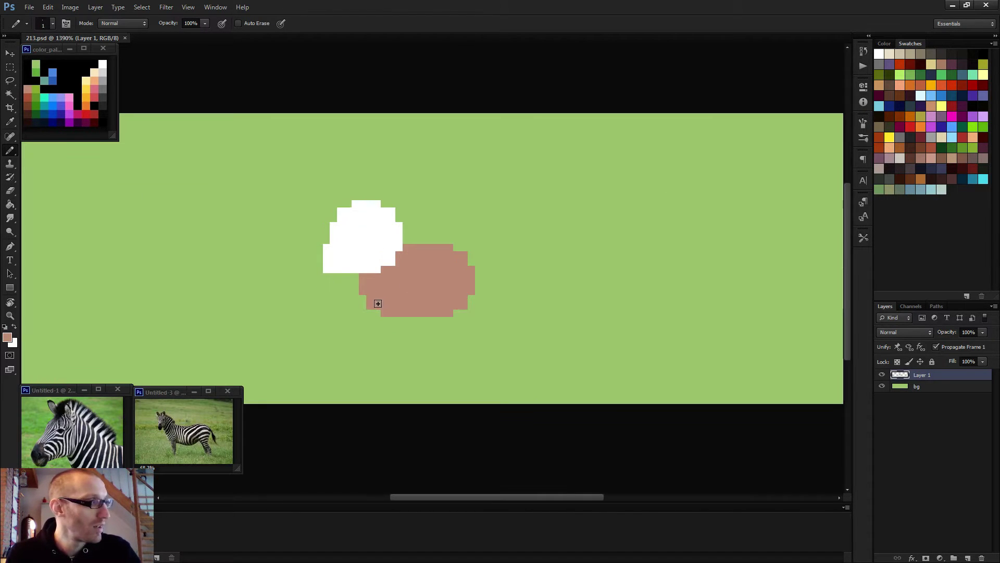
left_click(73, 73, "alt")
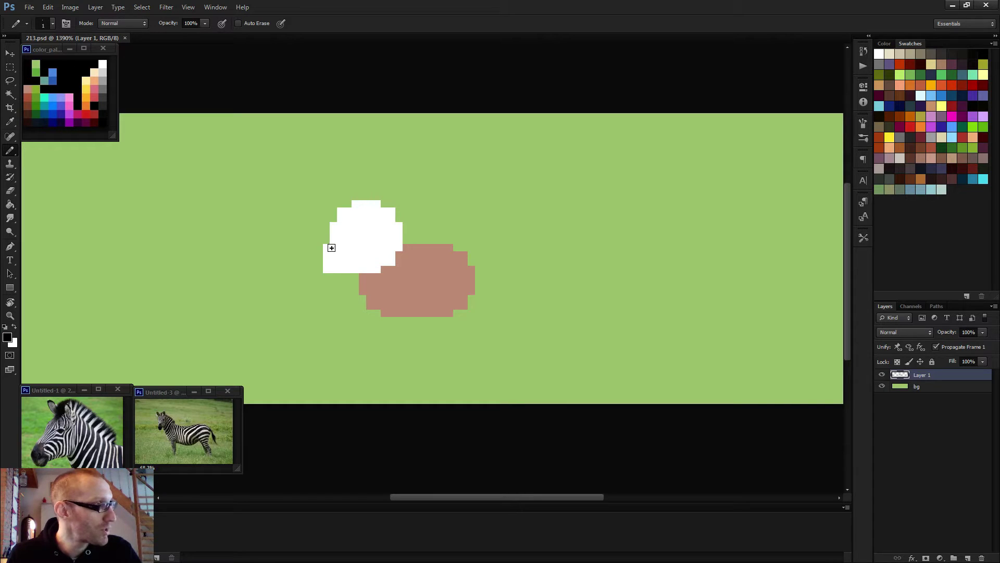
mouse_move(327, 247)
left_mouse_down()
mouse_move(327, 268)
mouse_move(356, 269)
mouse_move(334, 248)
mouse_move(352, 260)
mouse_move(348, 249)
left_mouse_up()
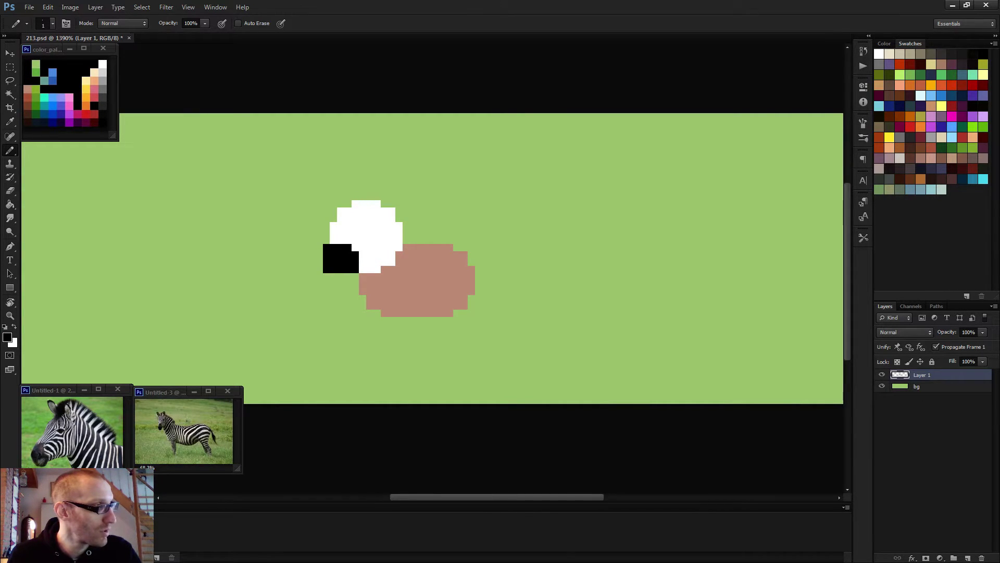
scroll(477, 286, "down", 6)
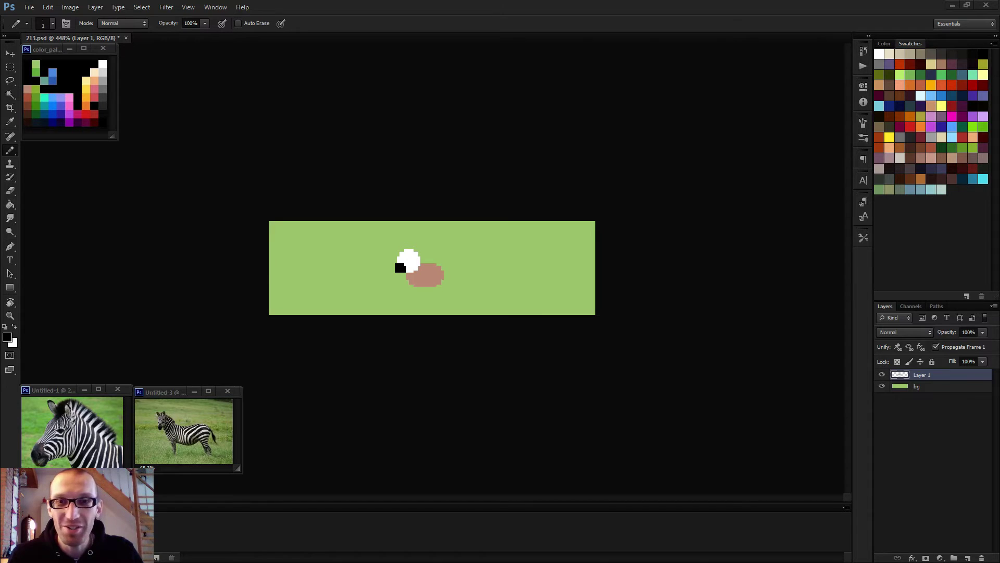
Step: Switch to the browser to view the Jim Carrey pixel art post on Reddit, and return to Photoshop
left_click_drag(999, 23, 605, 11)
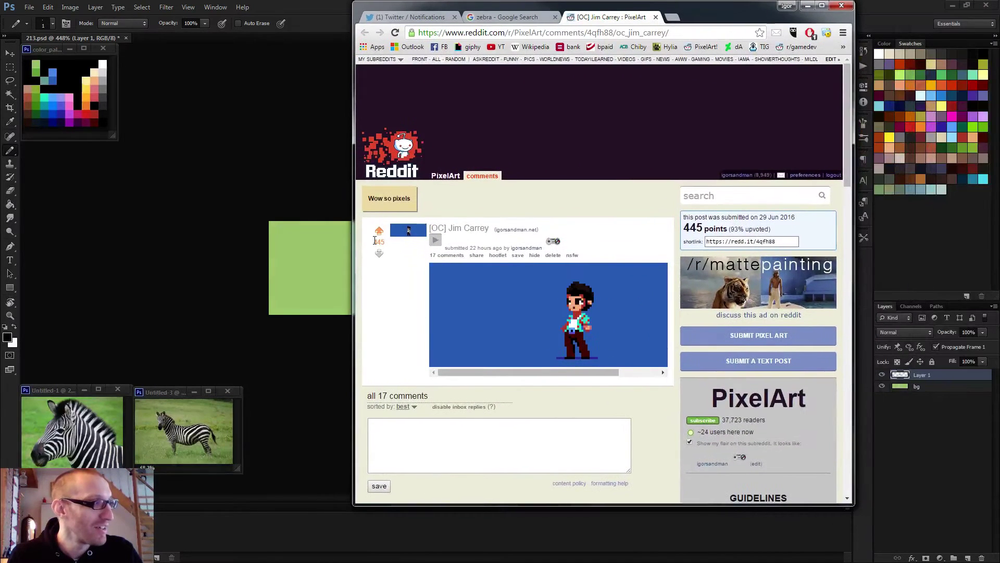
key("alt+Tab")
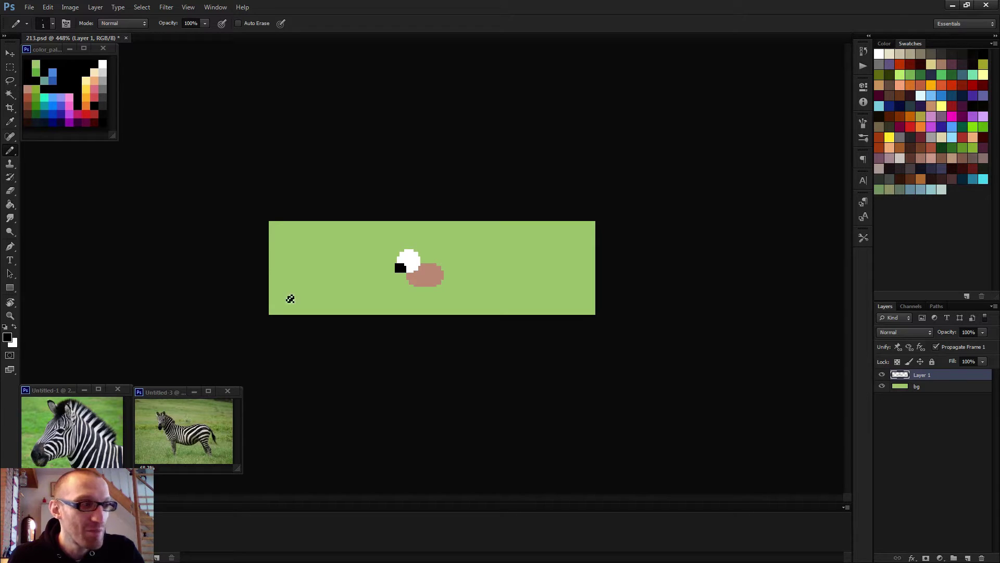
Step: Draw a 2 by 2 pixel dark brown near eye on the head, cleaning up the stray pixel with white
scroll(419, 260, "up", 2)
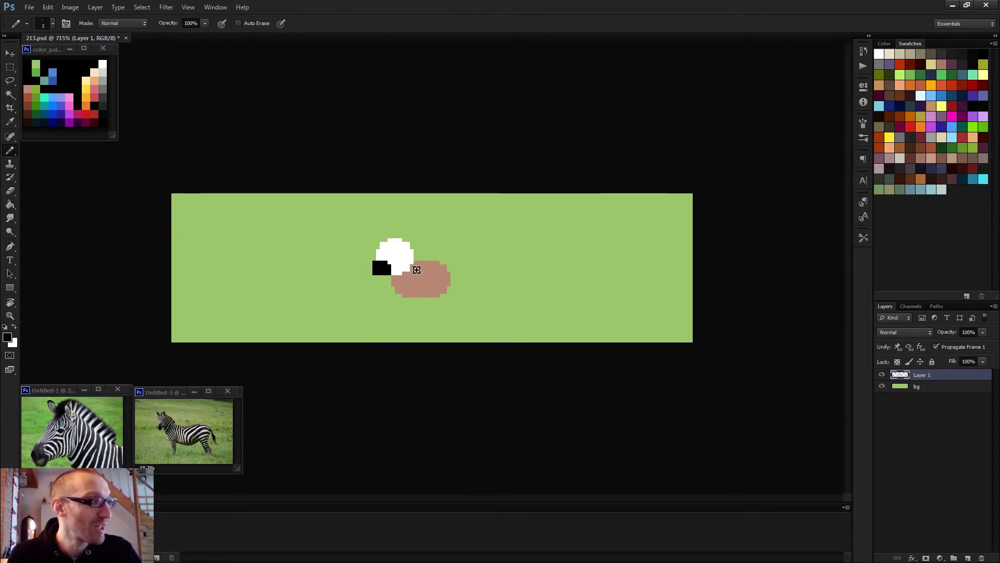
scroll(358, 257, "up", 3)
scroll(354, 246, "up", 1)
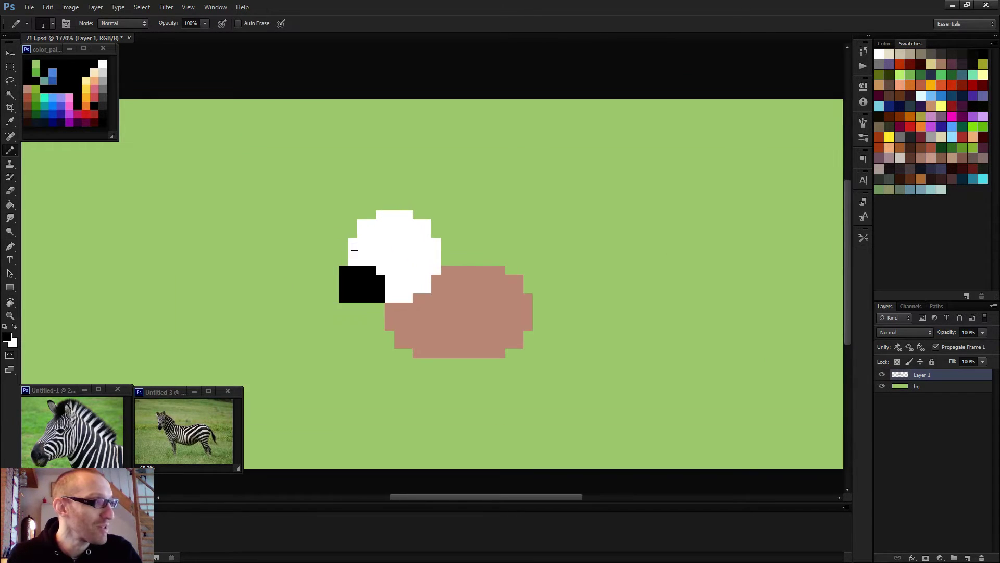
left_click(26, 124, "alt")
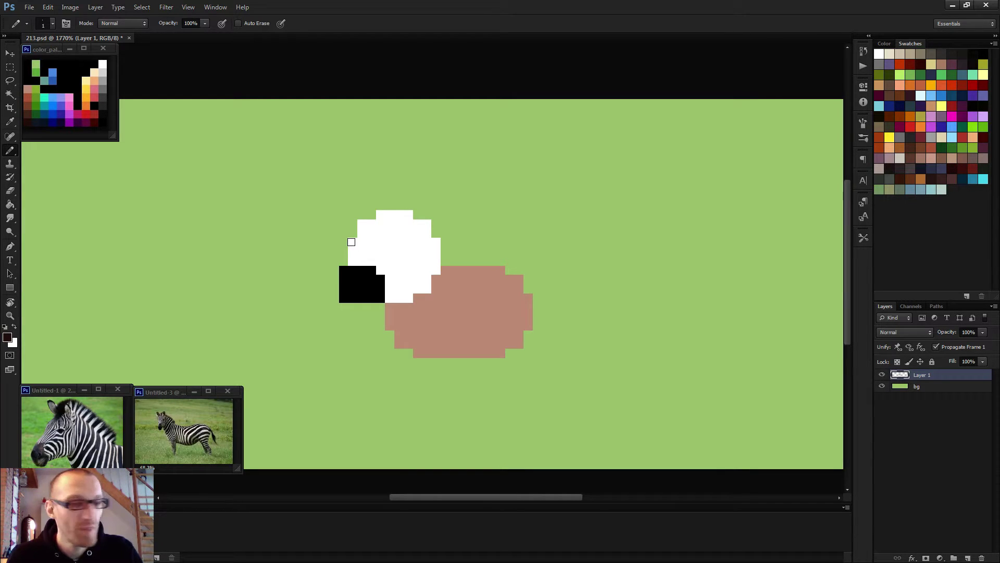
left_click_drag(400, 252, 418, 255)
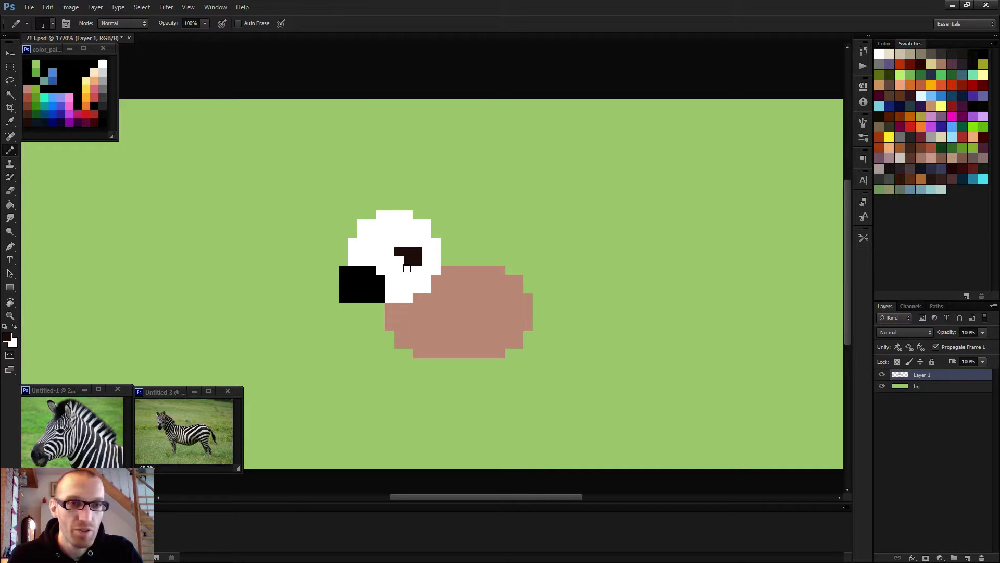
key("x")
left_click(399, 252)
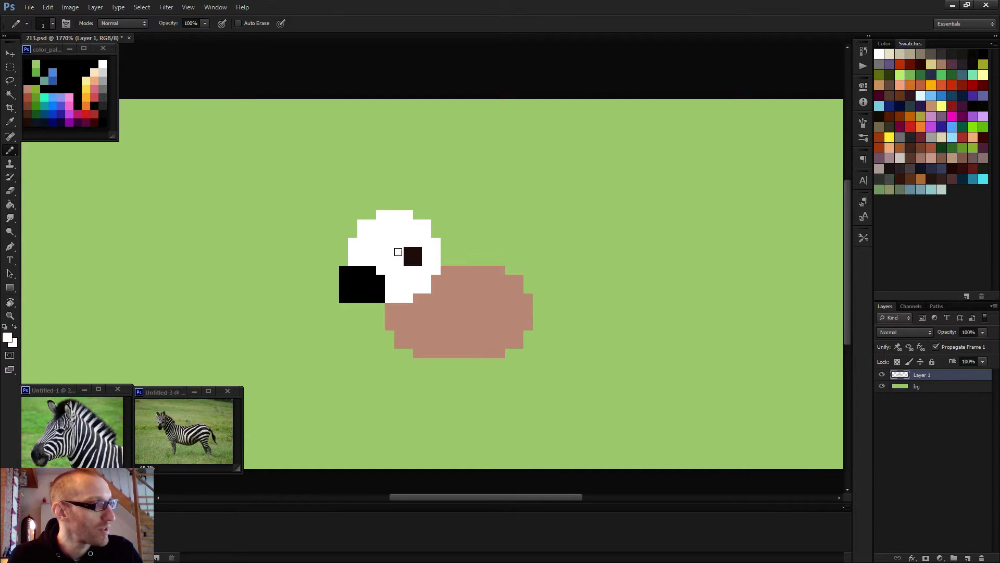
Step: Draw the far eye as two dark brown pixels on the head's front edge and shift the near eye one pixel toward the muzzle
key("x")
left_click_drag(351, 248, 352, 260)
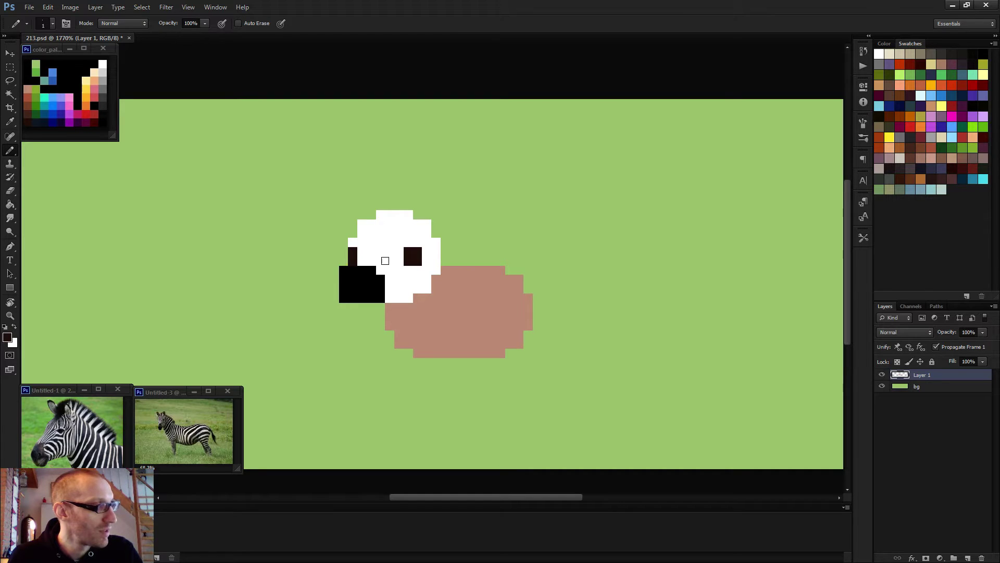
left_click(403, 275, "alt")
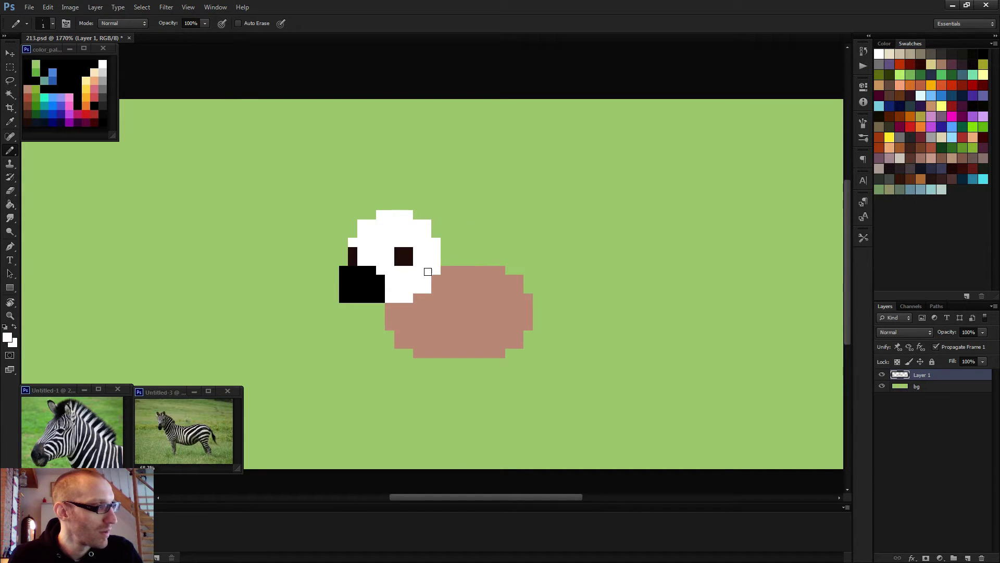
scroll(426, 274, "down", 3)
Step: Add black lid pixels above both eyes, extending the near eye's lid one pixel forward and adding a lash pixel behind it
scroll(405, 274, "up", 3)
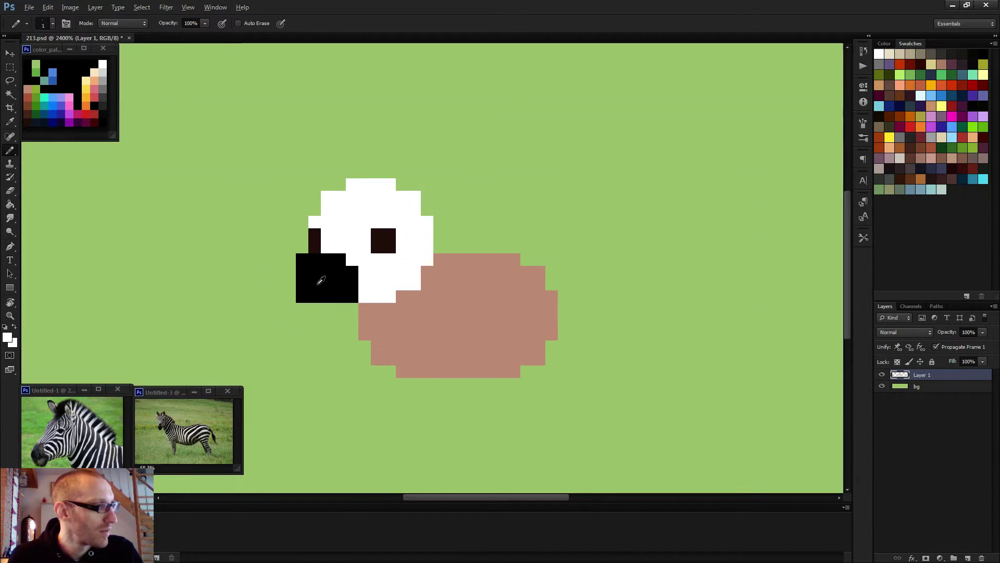
left_click(359, 268, "alt")
left_click(355, 249)
mouse_move(377, 222)
left_mouse_down()
mouse_move(390, 222)
mouse_move(390, 234)
left_mouse_up()
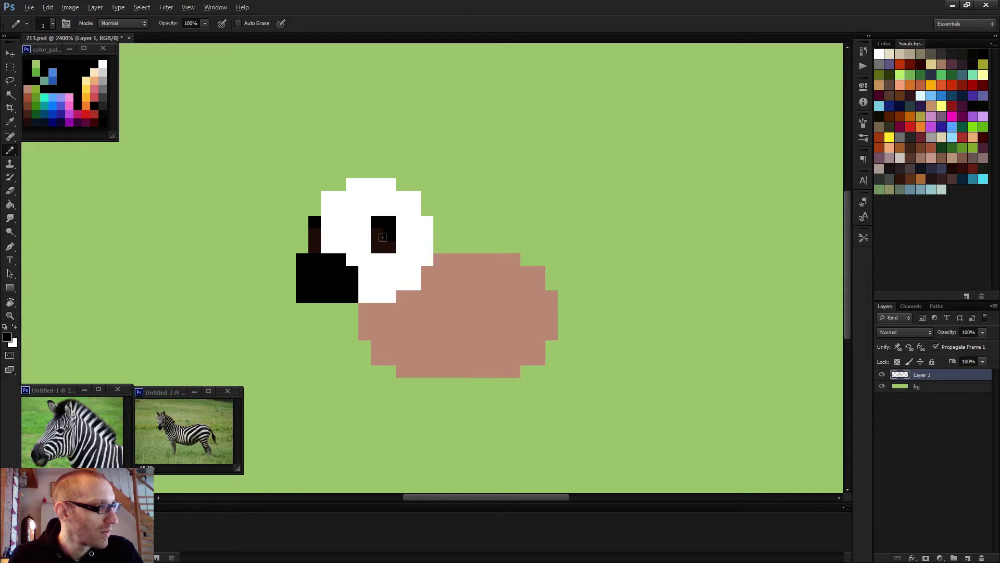
left_click(394, 225, "alt")
left_click(403, 235)
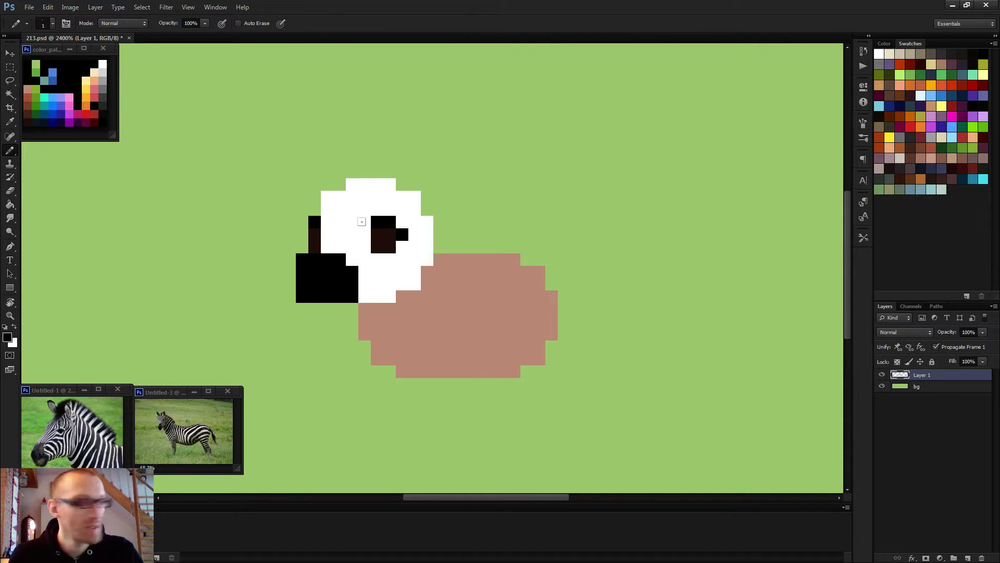
left_click(364, 222)
scroll(409, 290, "down", 3)
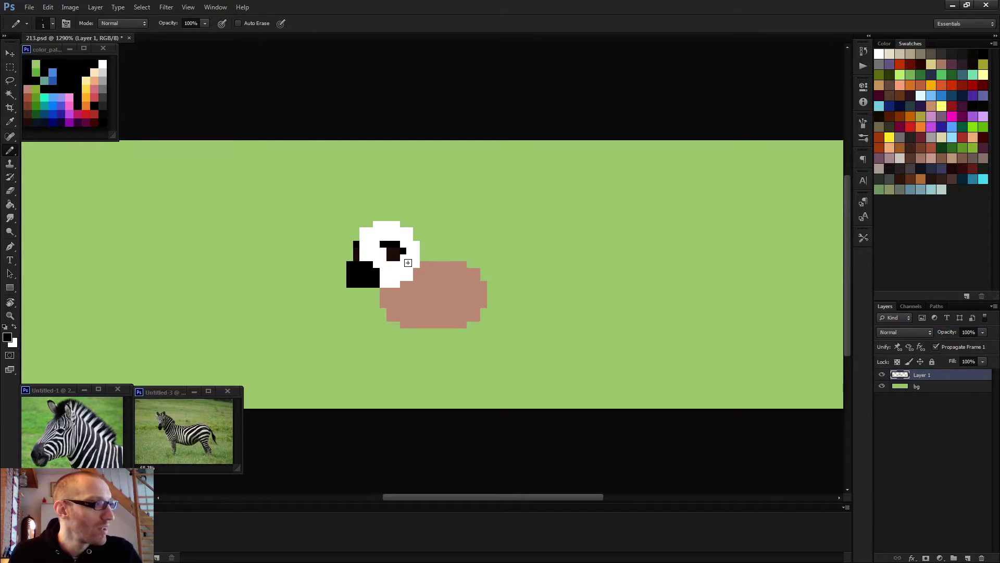
scroll(409, 287, "down", 2)
Step: Widen the head's top row by adding one white pixel at each end
scroll(398, 272, "up", 4)
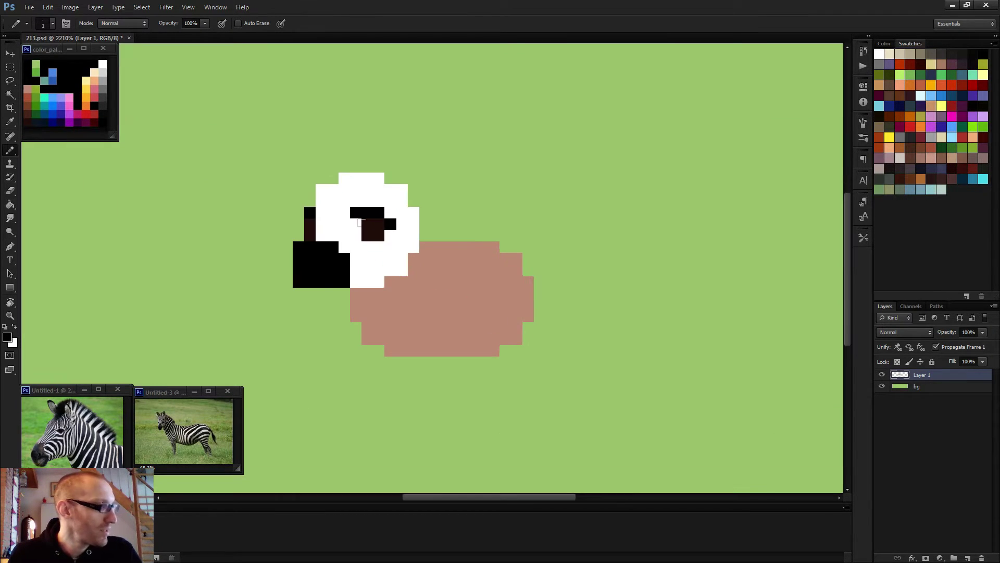
left_click(343, 193, "alt")
left_click(333, 178)
left_click(391, 178)
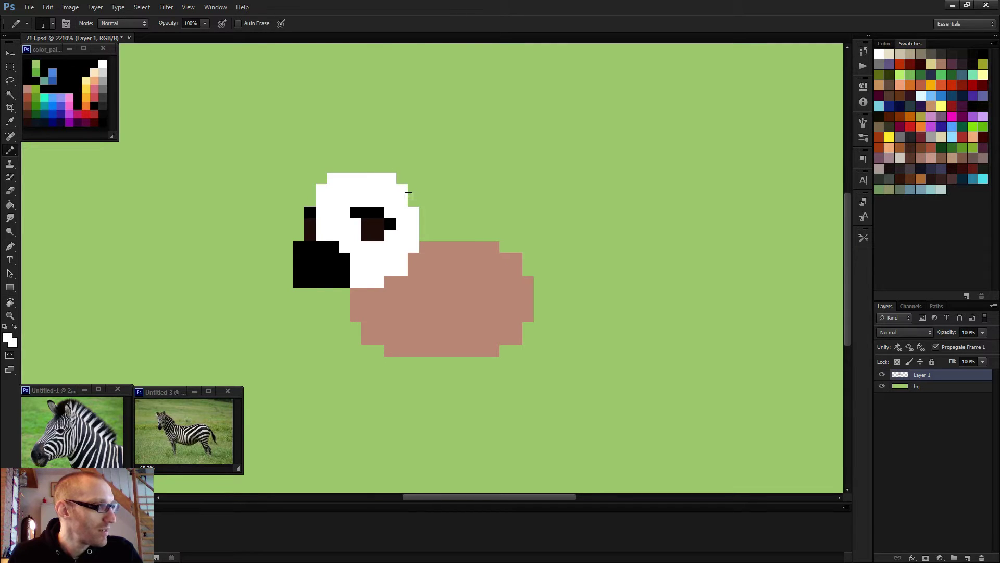
scroll(419, 227, "down", 2)
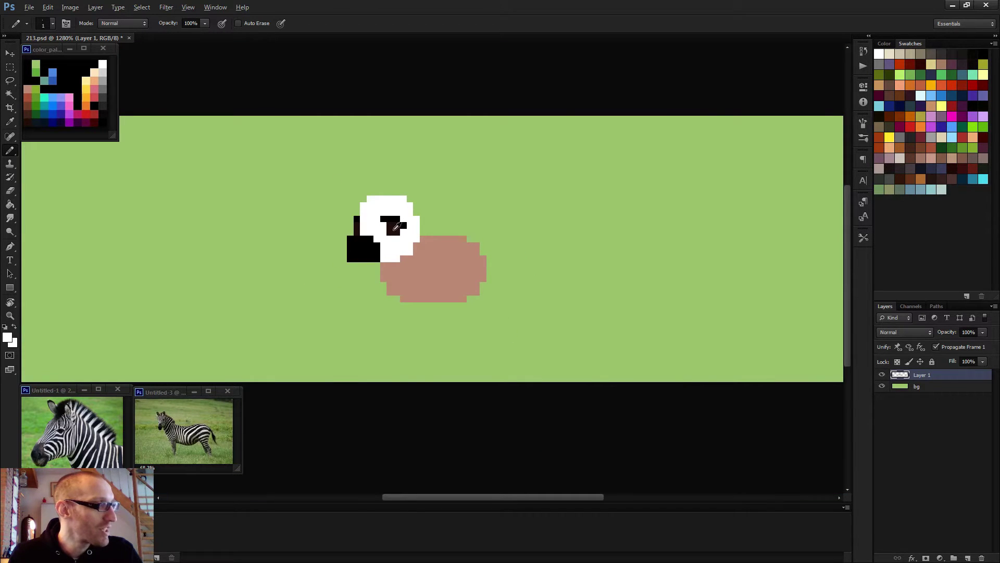
scroll(396, 250, "down", 2)
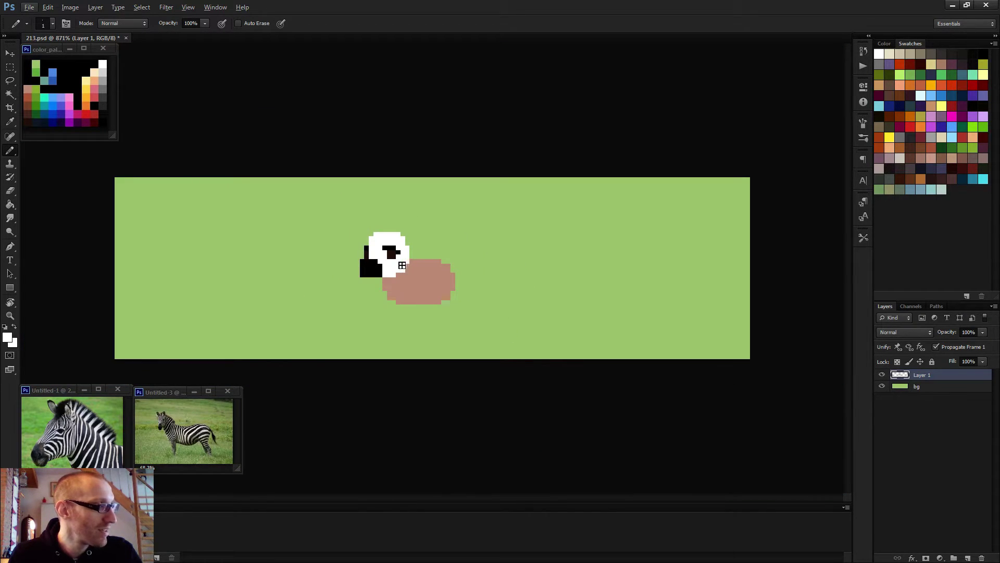
Step: Draw a dark brown mane around the top and back of the zebra's head, with a fringe over the forehead
scroll(402, 265, "up", 2)
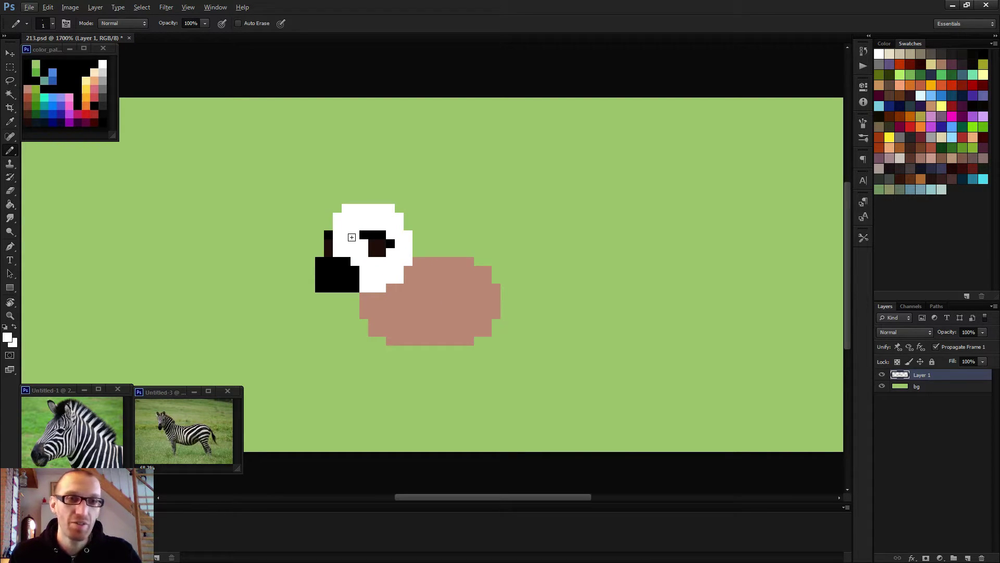
scroll(351, 234, "up", 2)
left_click(394, 251, "alt")
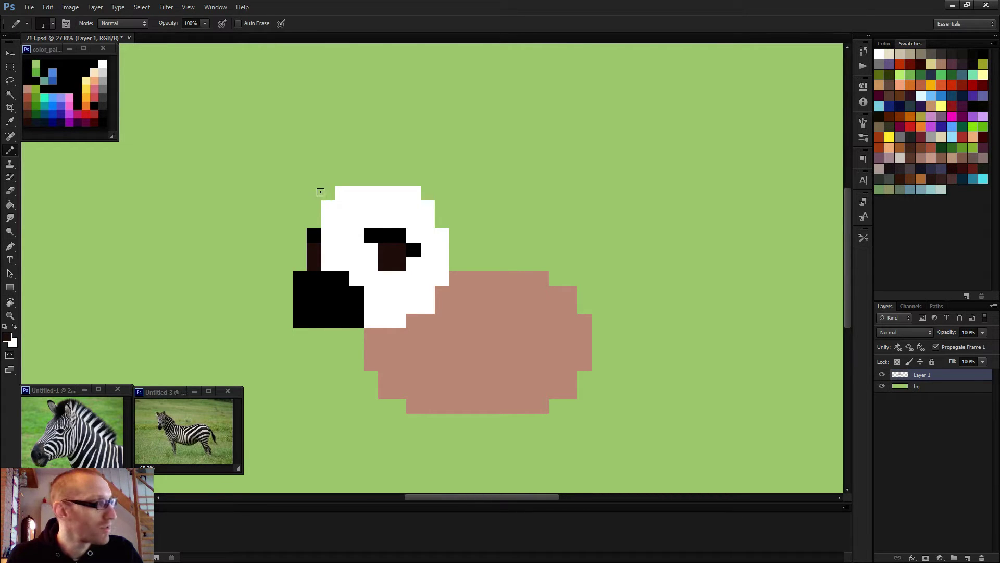
mouse_move(328, 207)
left_mouse_down()
mouse_move(328, 193)
mouse_move(356, 207)
mouse_move(339, 169)
mouse_move(394, 157)
mouse_move(433, 190)
mouse_move(430, 180)
mouse_move(456, 281)
left_mouse_up()
left_click(342, 207)
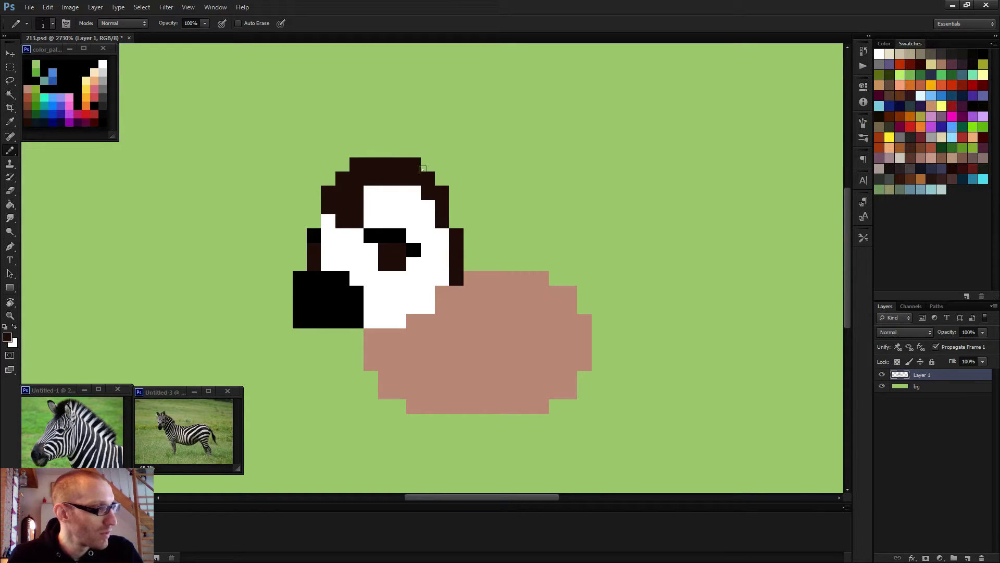
left_click(442, 178)
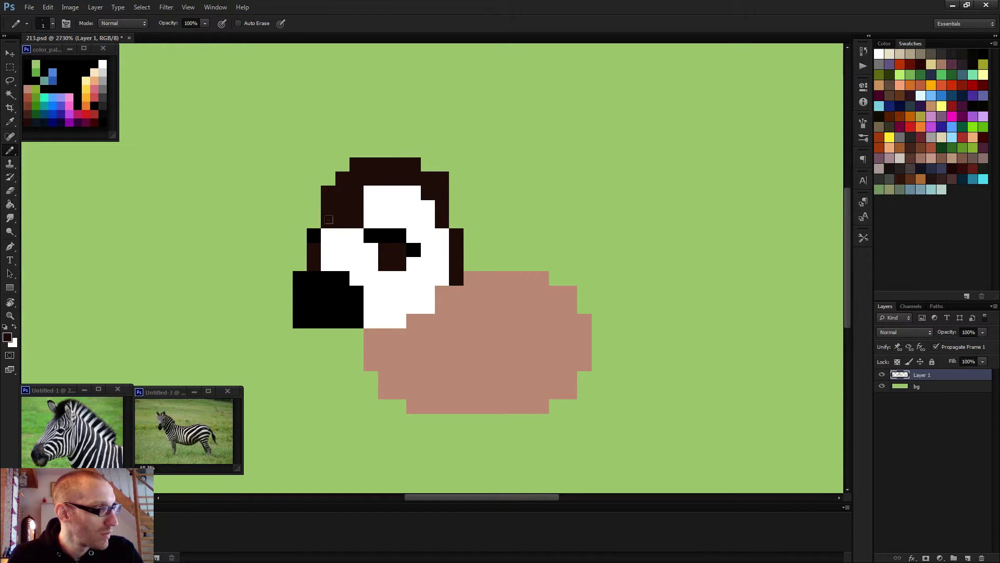
Step: Trim the fringe's lowest row with white and give its inner edge a dark brown stepped pixel
key("x")
scroll(398, 226, "down", 3)
scroll(399, 225, "down", 2)
scroll(385, 229, "up", 2)
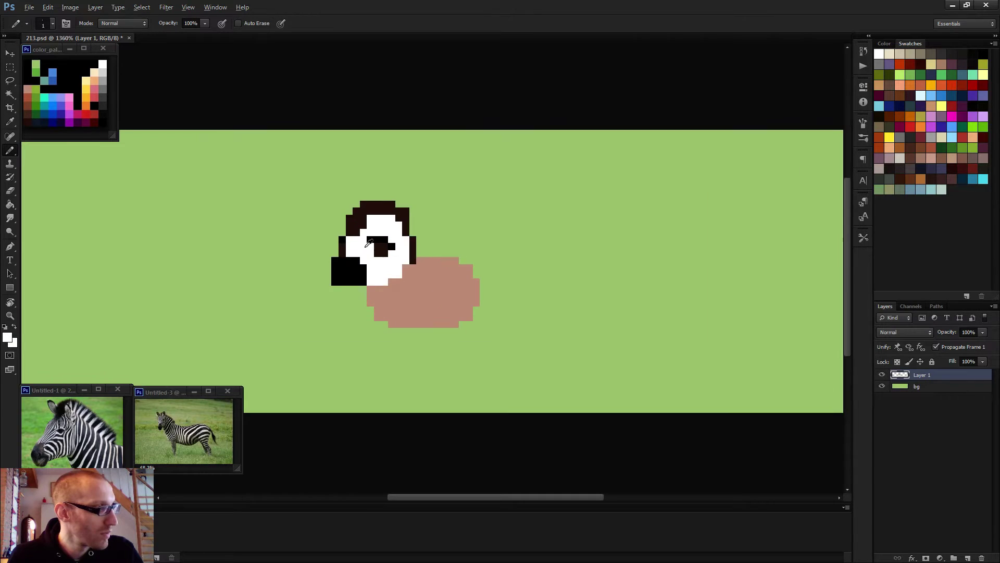
left_click(368, 223, "alt")
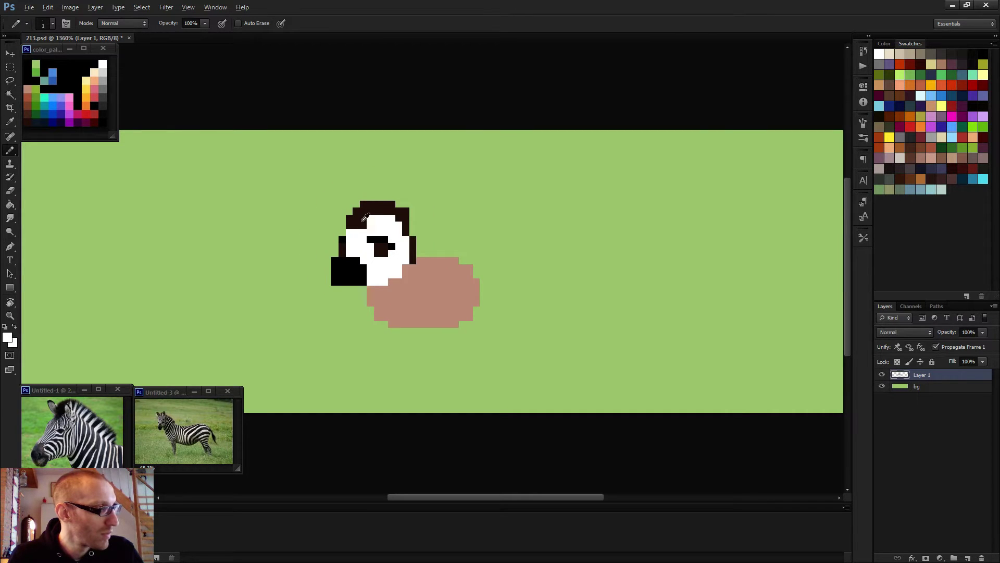
scroll(407, 243, "down", 2)
scroll(409, 244, "down", 2)
scroll(409, 243, "up", 2)
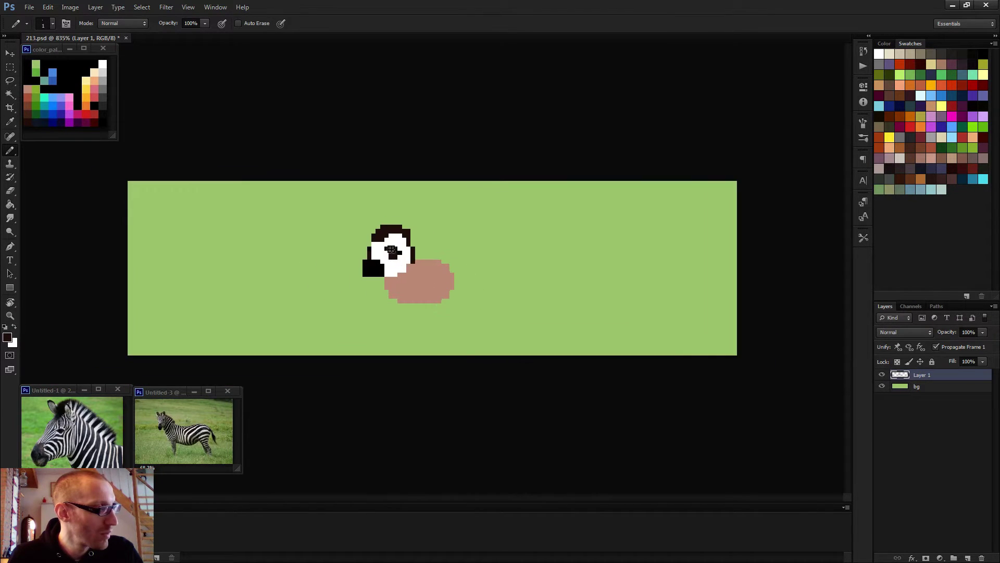
Step: Fill the mane's upper front corner with a dark brown pixel and thicken its upper back edge by one pixel
left_click(378, 227)
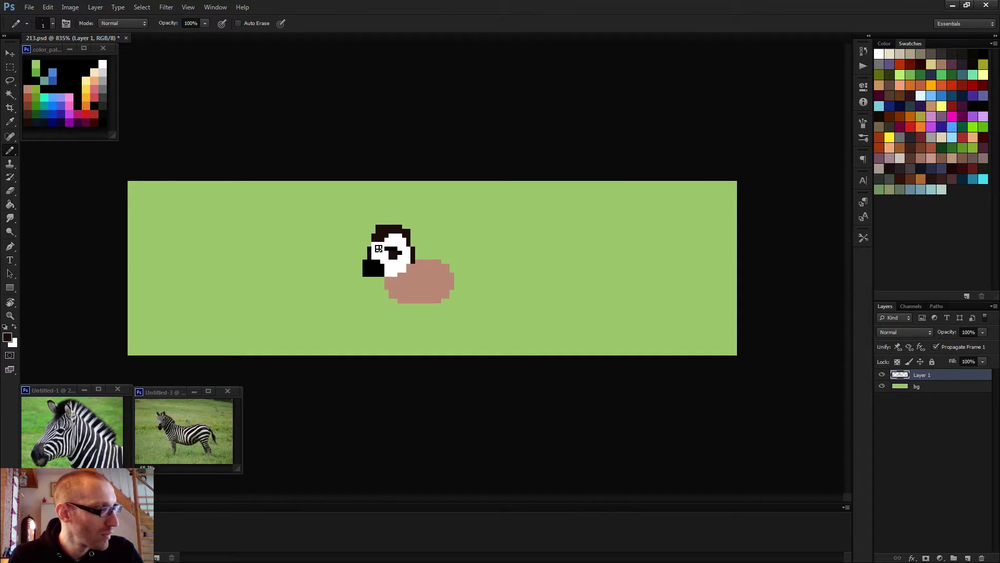
left_click(380, 247, "alt")
scroll(391, 254, "down", 2)
scroll(406, 218, "up", 3)
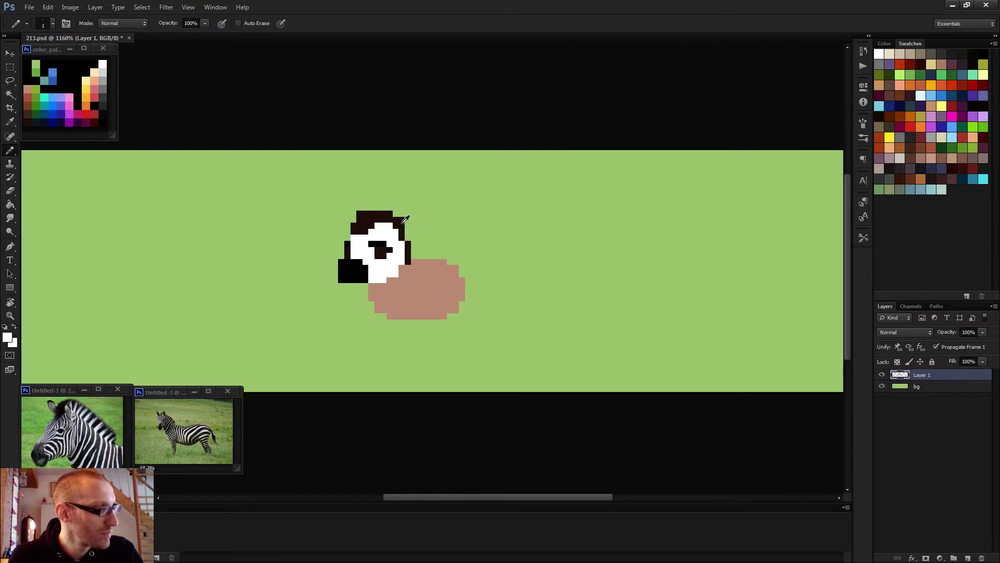
left_click(406, 219, "alt")
left_click_drag(399, 213, 411, 229)
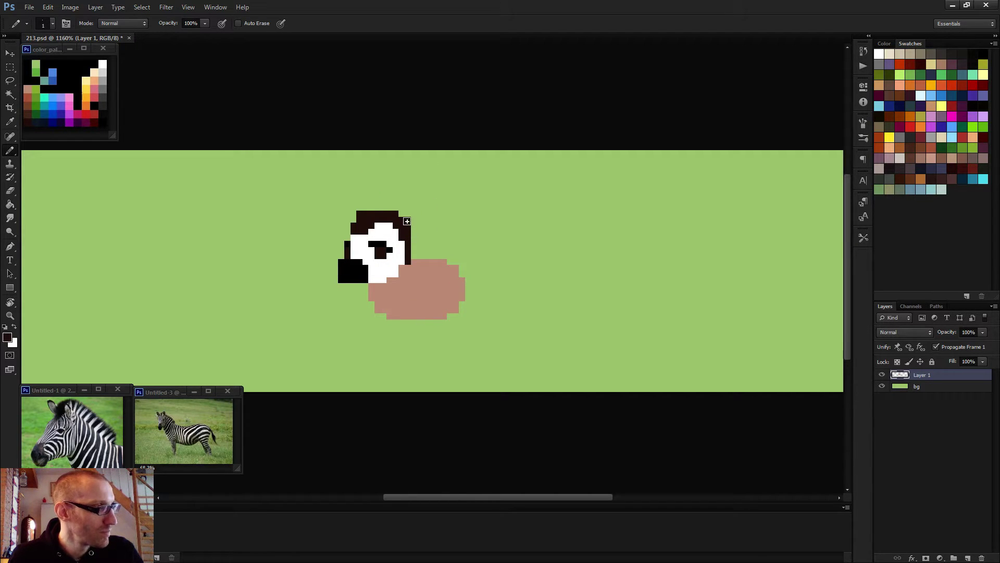
key("e")
scroll(412, 229, "down", 2)
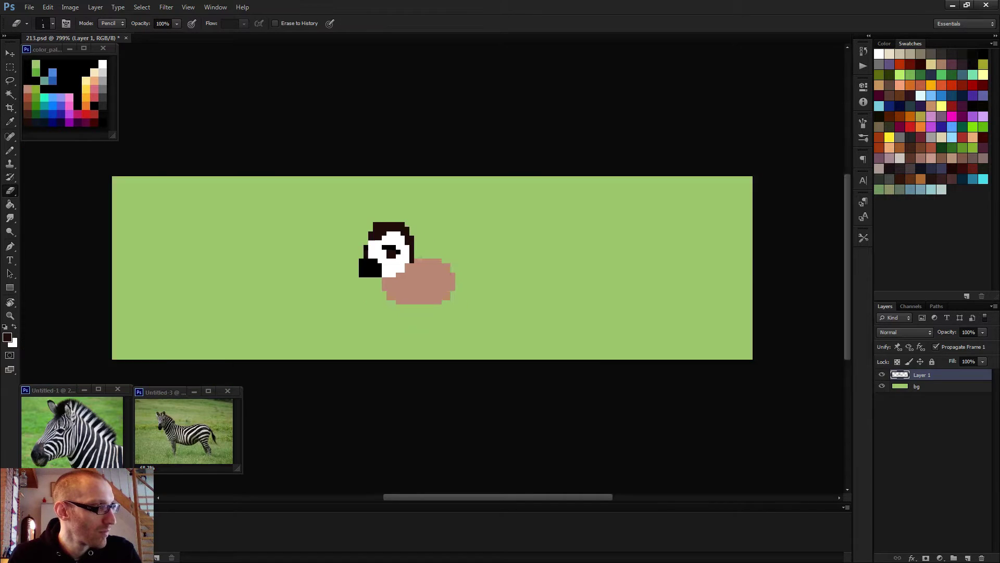
key("b")
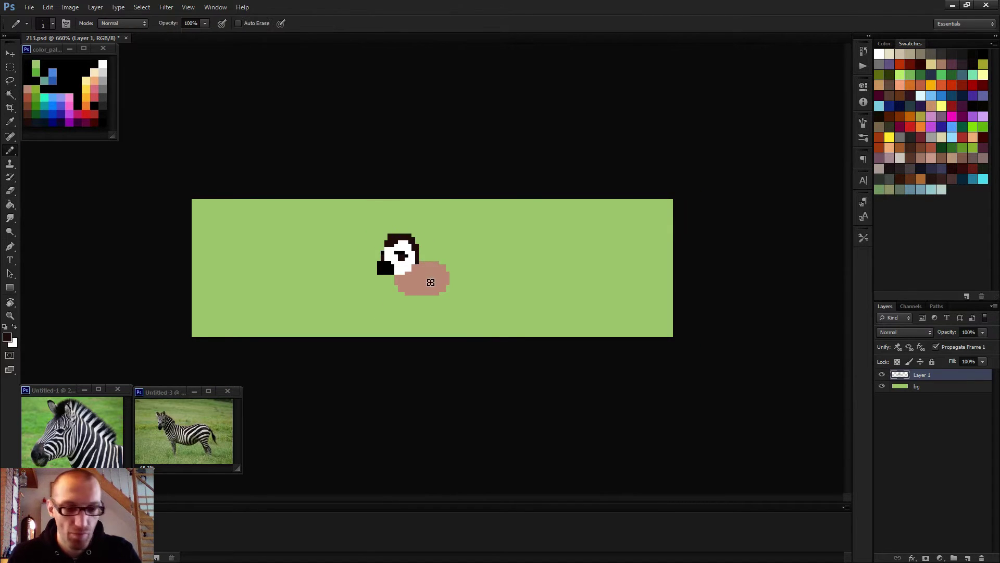
Step: Erase the front corner pixel of the mane's top row
scroll(424, 271, "up", 2)
left_click(422, 279, "alt")
scroll(425, 279, "down", 1)
scroll(429, 279, "down", 2)
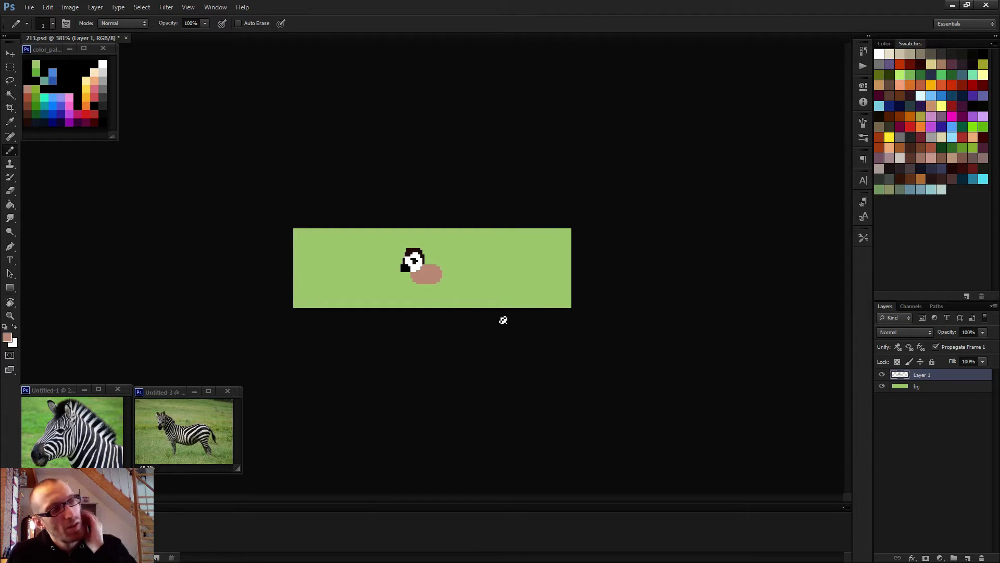
scroll(441, 297, "up", 4)
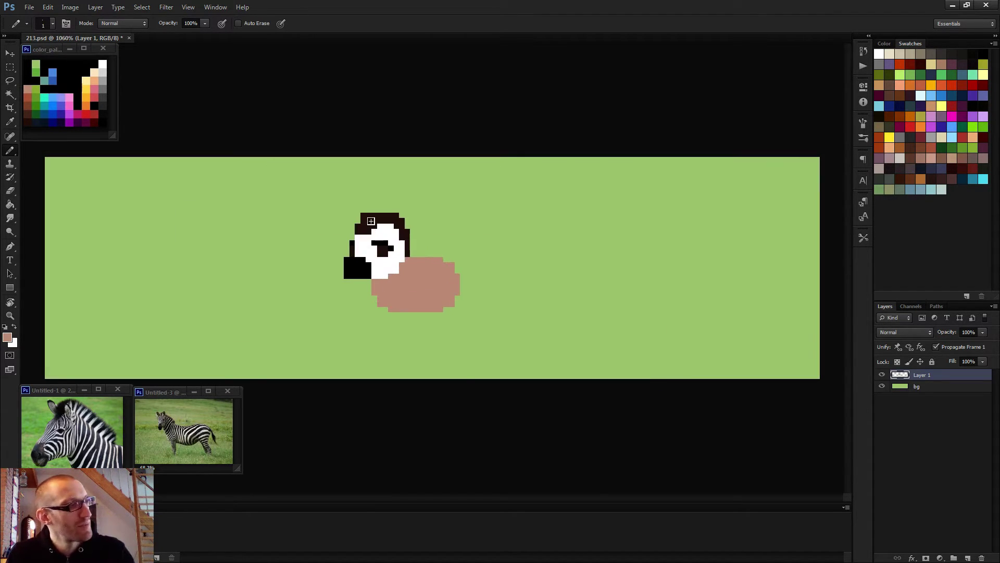
key("e")
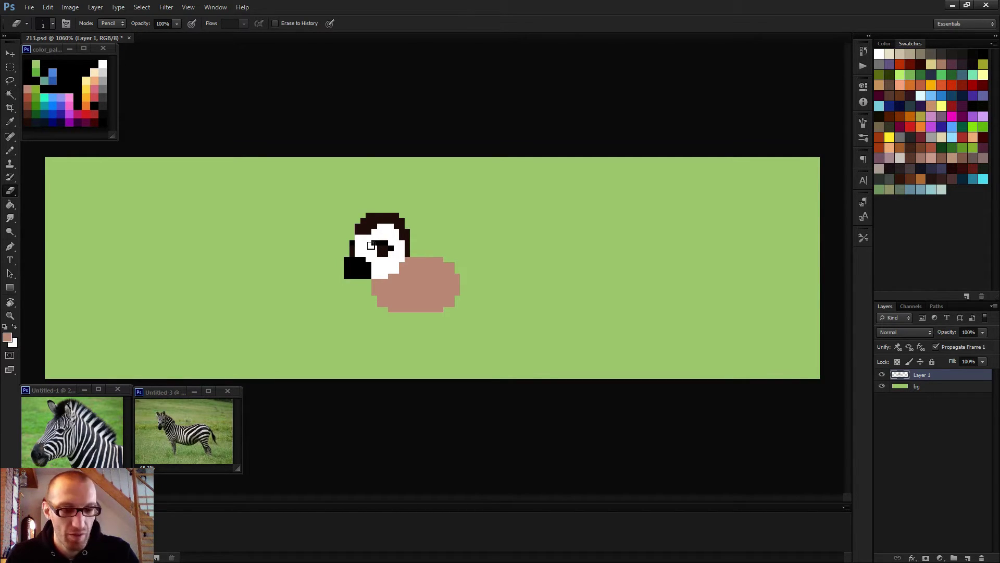
Step: Draw the ears in black, a narrow far ear above the far eye and a wider near ear at the head's upper back
key("b")
scroll(371, 245, "up", 3)
left_click(364, 278, "alt")
left_click(344, 228)
left_click_drag(343, 228, 343, 239)
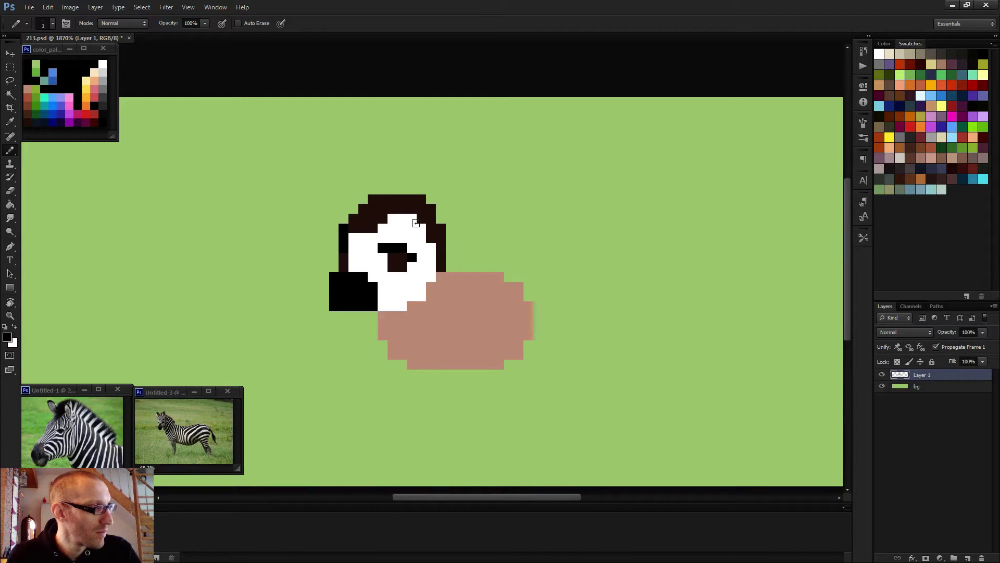
mouse_move(421, 218)
left_mouse_down()
mouse_move(421, 228)
mouse_move(412, 219)
mouse_move(432, 219)
left_mouse_up()
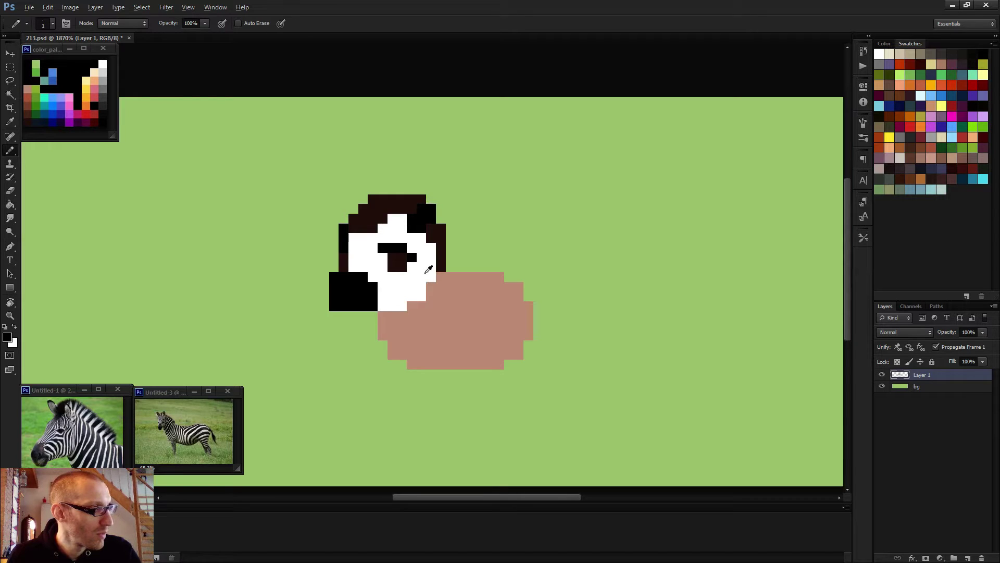
Step: Add a black pixel beside the far eye and separate the far ear from the eyelid with one white pixel
key("alt")
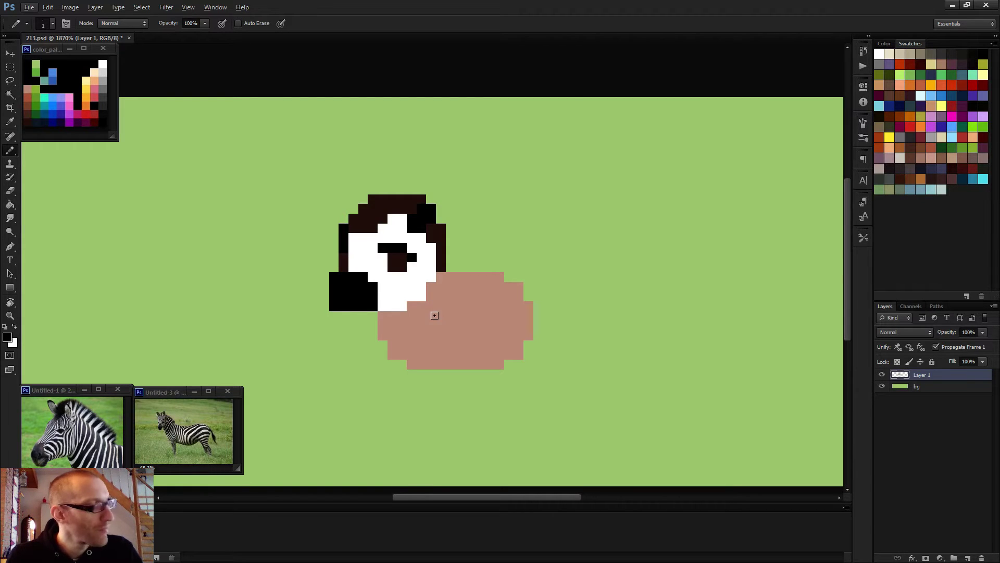
scroll(433, 320, "down", 3)
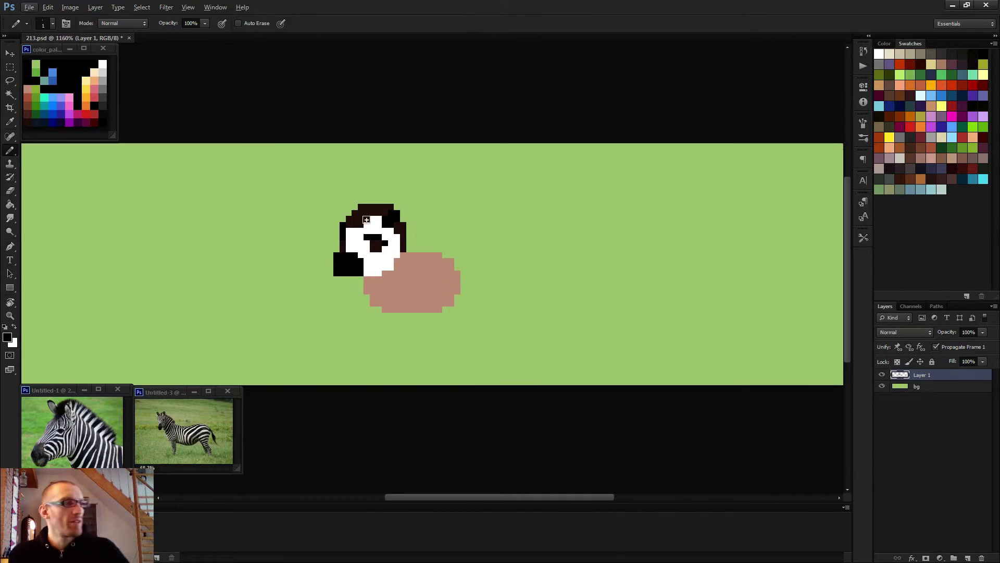
scroll(354, 246, "down", 1)
scroll(354, 246, "up", 3)
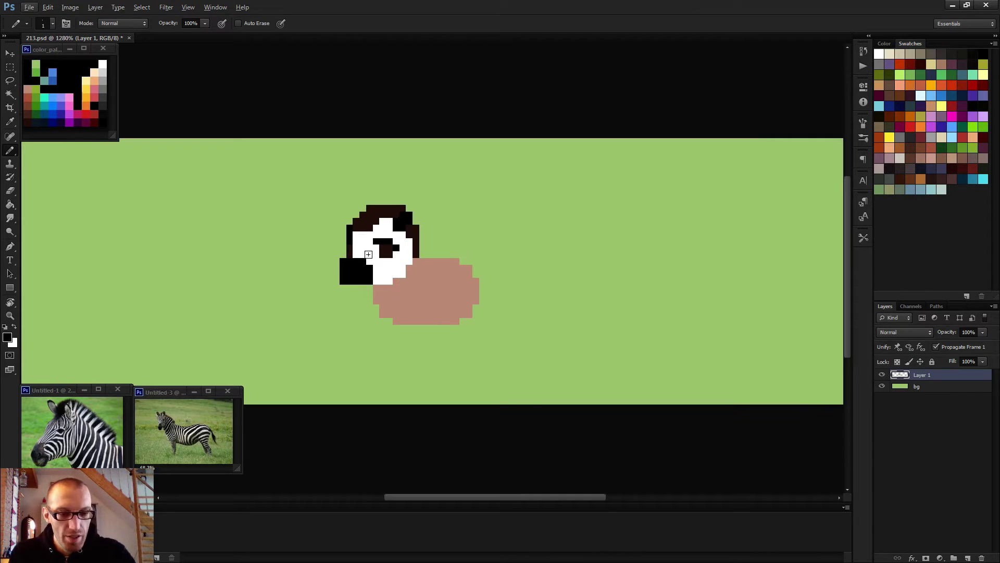
left_click(354, 245)
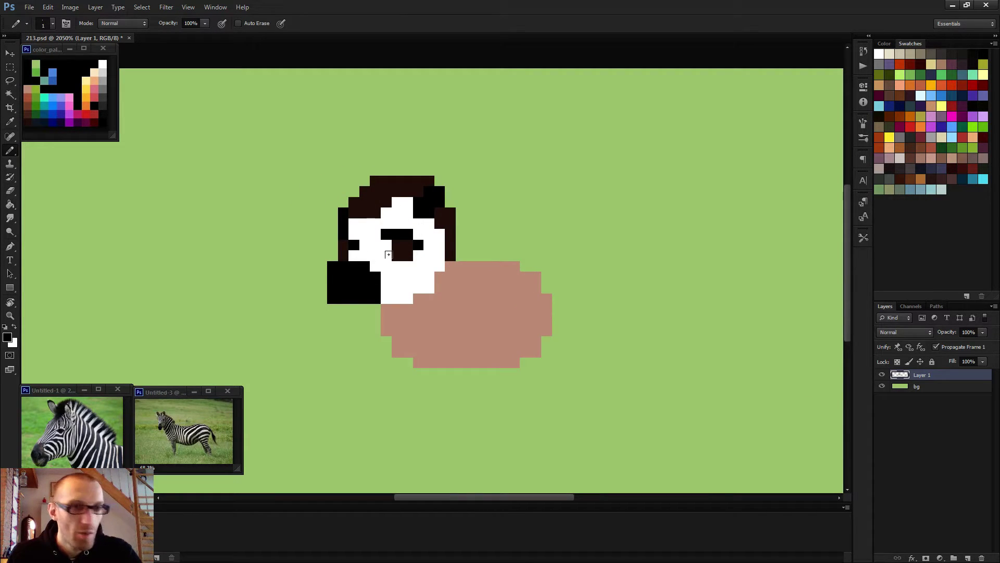
scroll(353, 242, "up", 1)
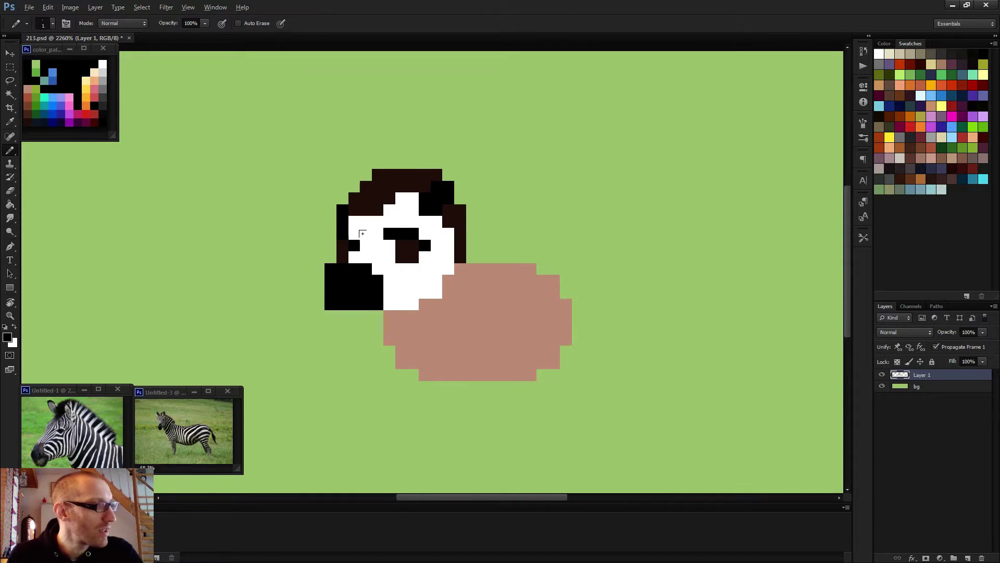
left_click(359, 224, "alt")
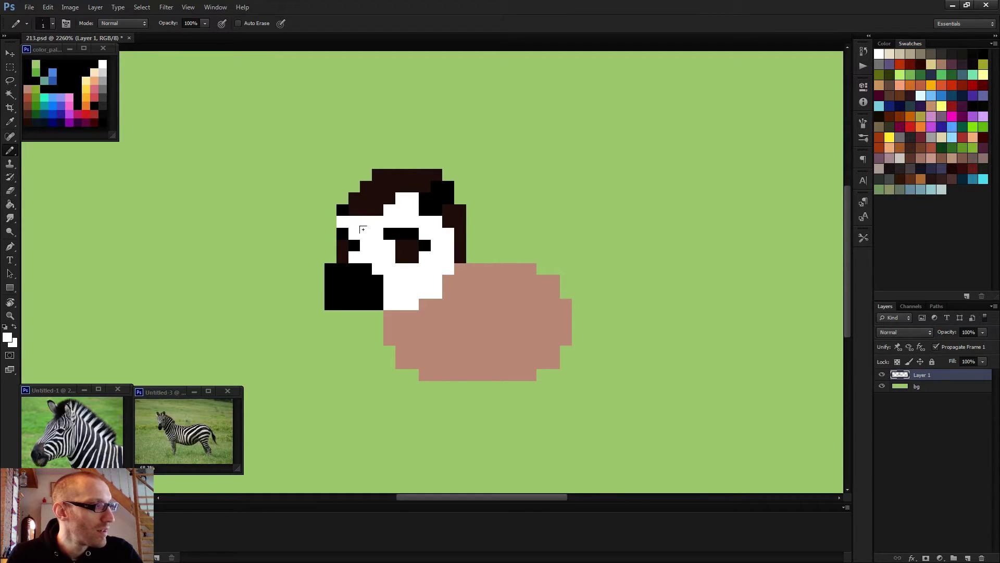
scroll(394, 261, "down", 3)
scroll(406, 282, "down", 1)
scroll(348, 235, "up", 2)
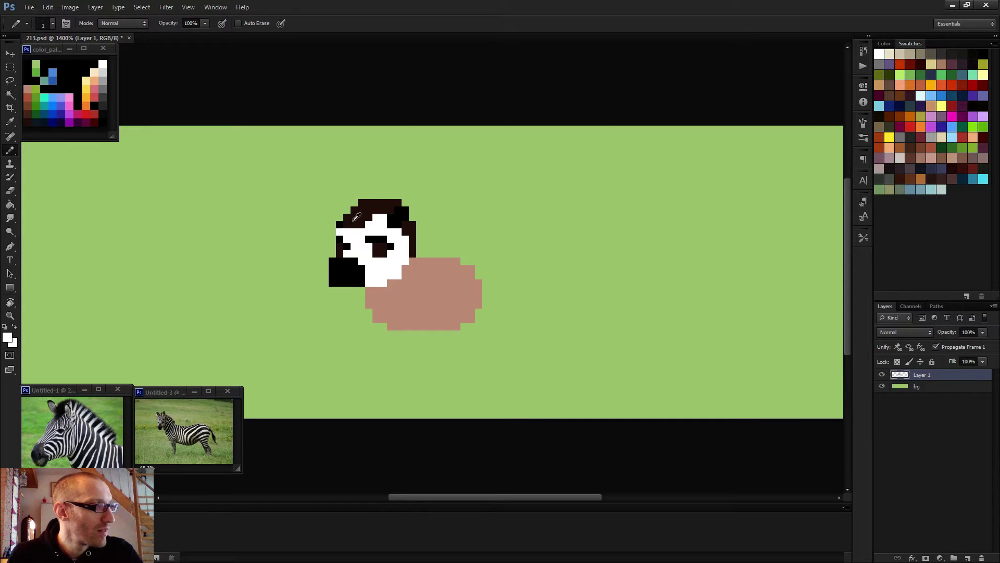
Step: Extend the mane's top two rows forward by one dark brown pixel and the far ear upward by one black pixel
left_click(354, 216, "alt")
scroll(419, 265, "down", 5)
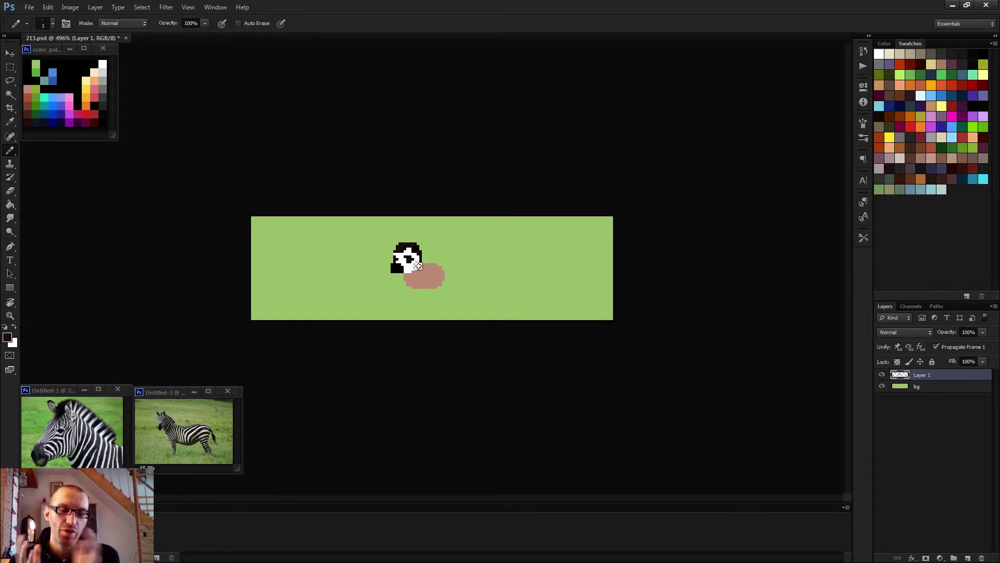
scroll(432, 267, "up", 2)
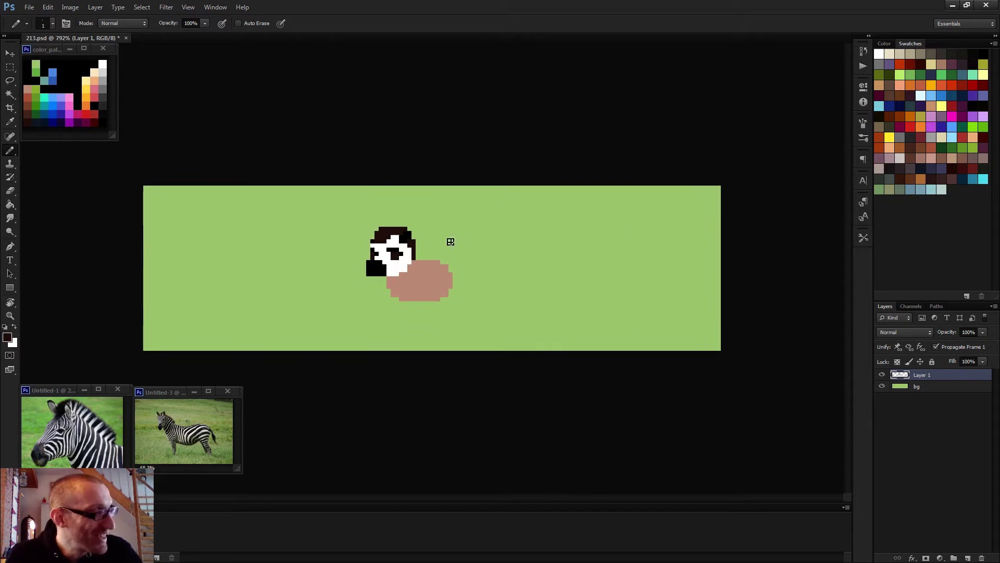
scroll(365, 251, "up", 2)
left_click(346, 233, "alt")
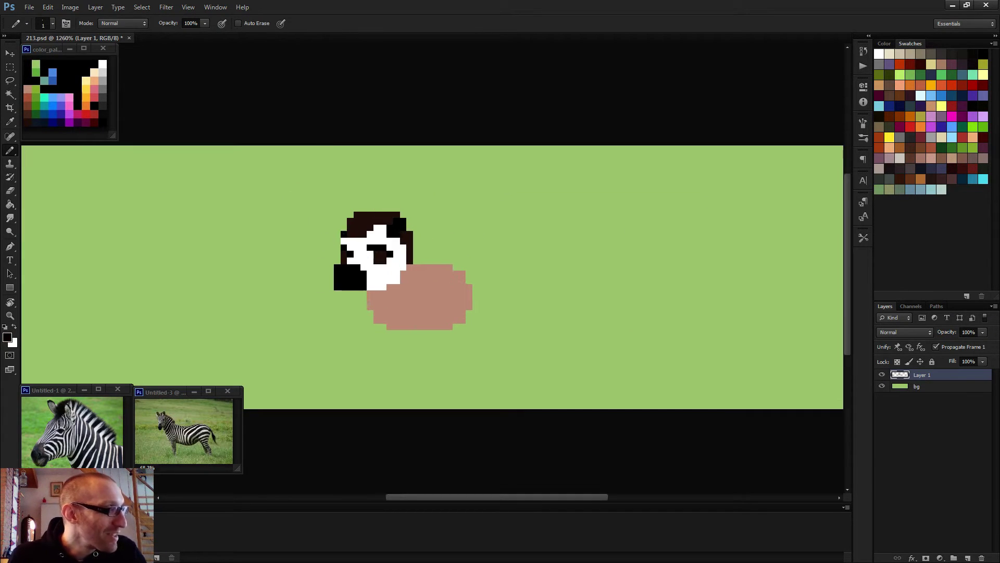
scroll(397, 255, "down", 2)
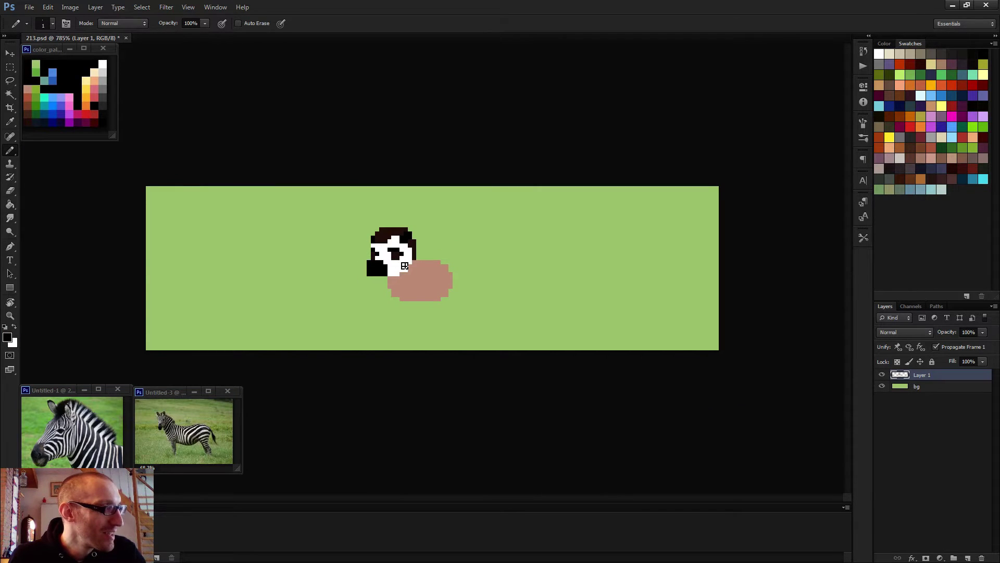
Step: Add two dark brown nostril pixels to the black muzzle
scroll(405, 266, "up", 3)
left_click(358, 273)
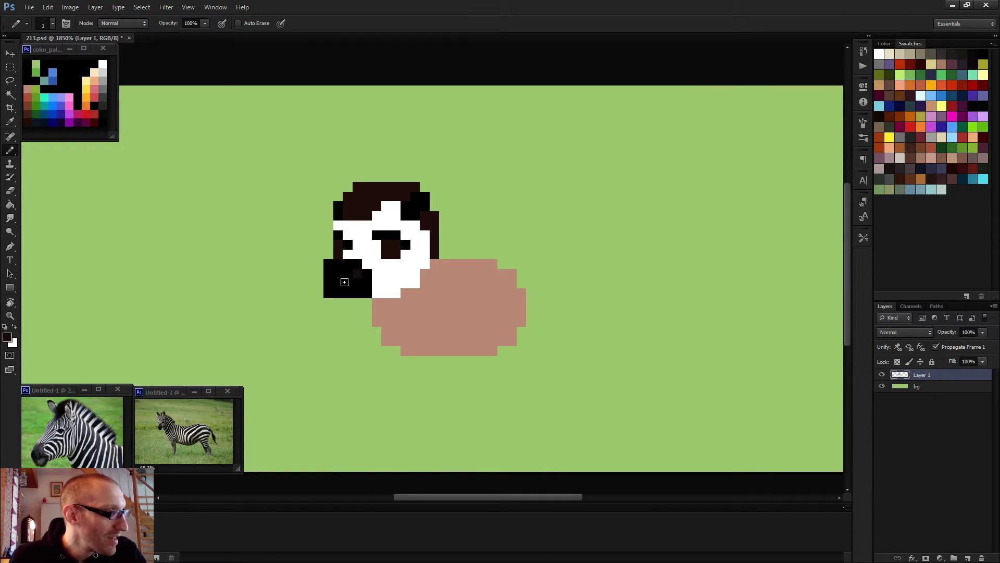
scroll(384, 305, "down", 2)
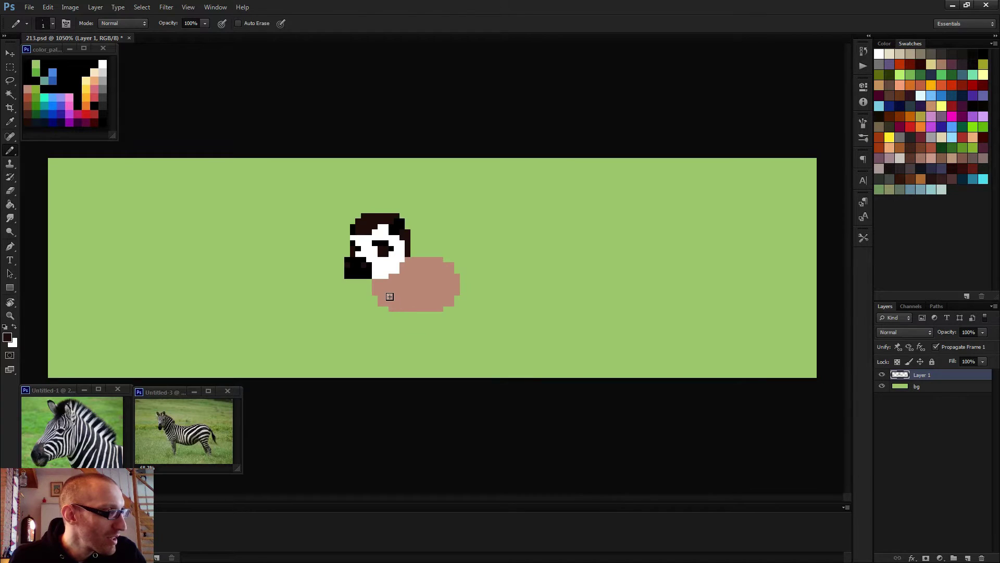
Step: Extend the pinkish-brown chest forward in steps beneath the muzzle, erasing the foremost pixel of its top row
scroll(391, 299, "up", 2)
left_click(374, 293, "alt")
left_click(360, 276)
left_click(353, 275)
left_click(361, 285)
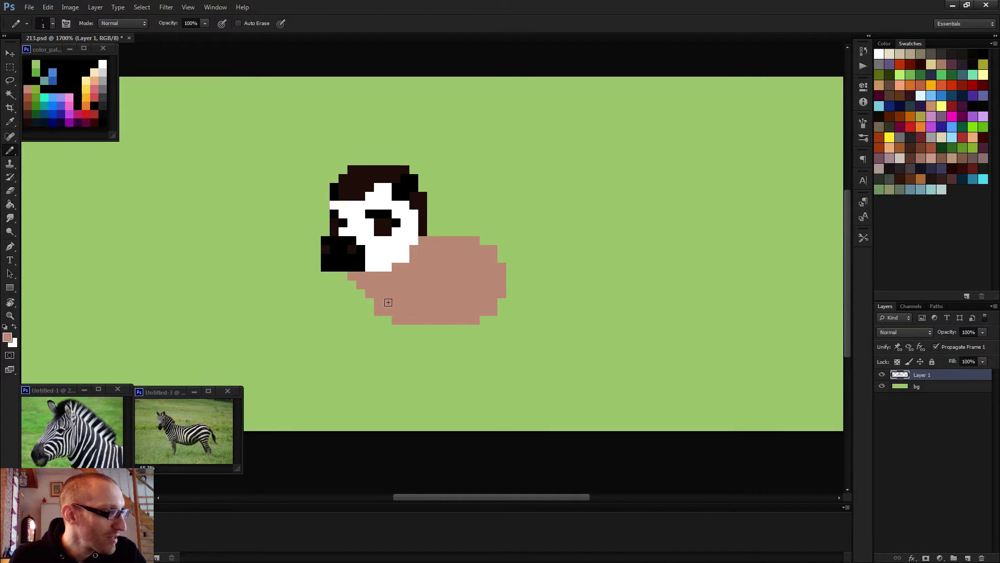
key("e")
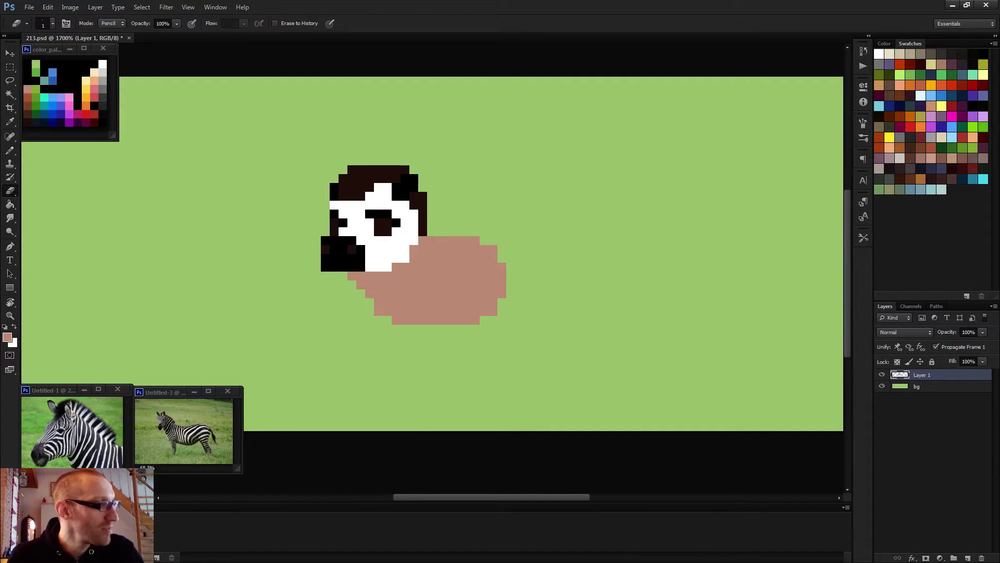
left_click(352, 275)
Step: Draw a black stripe on the lower cheek behind the muzzle and add one black pixel above the muzzle's back edge
key("b")
scroll(396, 303, "up", 3)
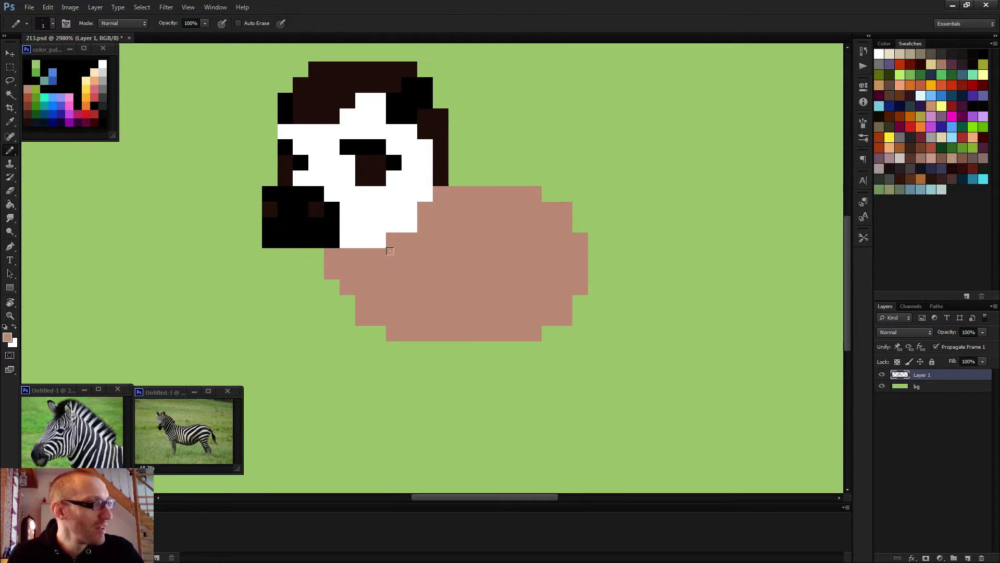
left_click(320, 227, "alt")
mouse_move(354, 225)
left_mouse_down()
mouse_move(363, 217)
mouse_move(352, 193)
left_mouse_up()
left_click(347, 194)
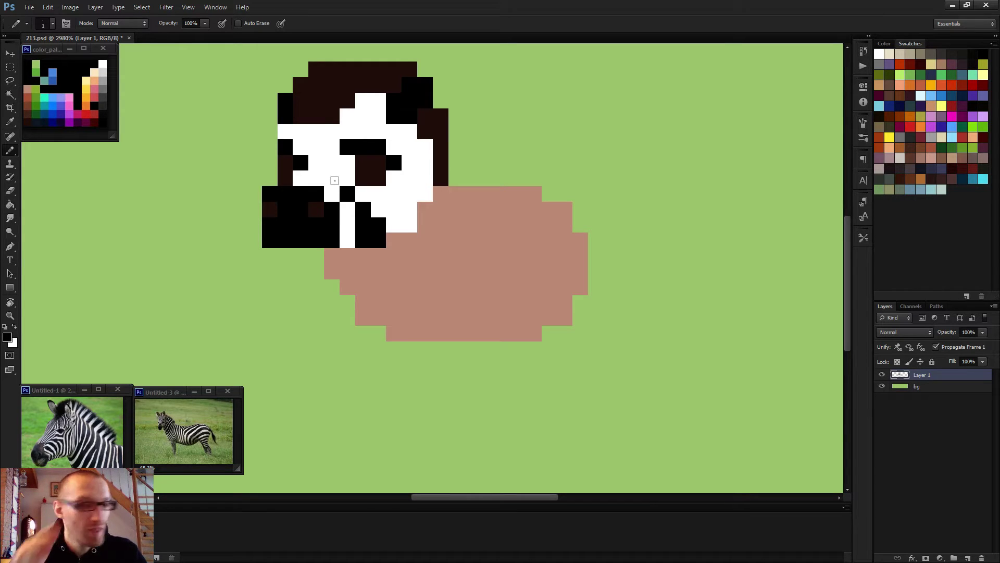
scroll(365, 191, "down", 3)
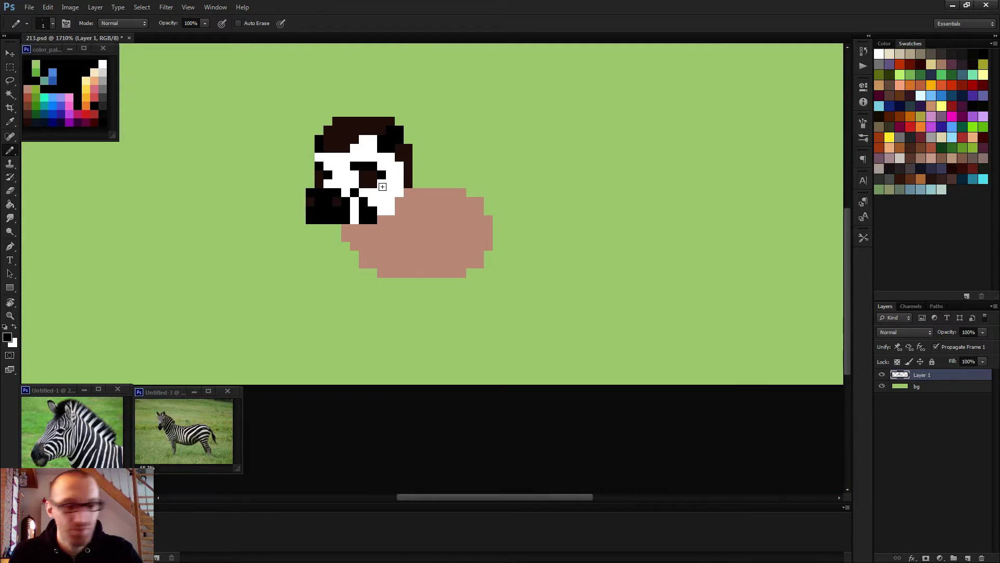
Step: Shift the rectangular area around the eye one pixel toward the back of the head and fill the resulting gap with white
key("m")
left_click_drag(351, 161, 395, 187)
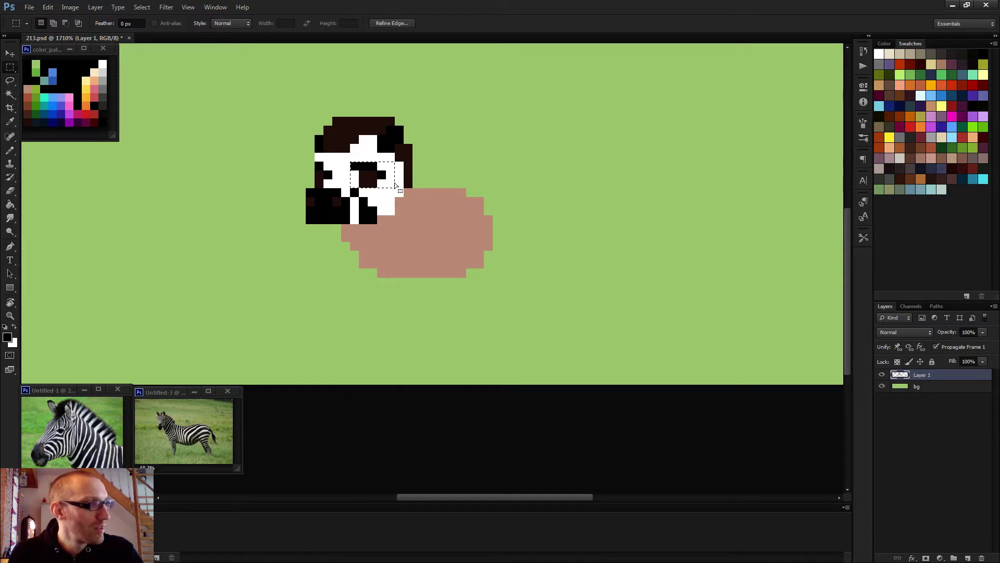
key("v")
key("Right")
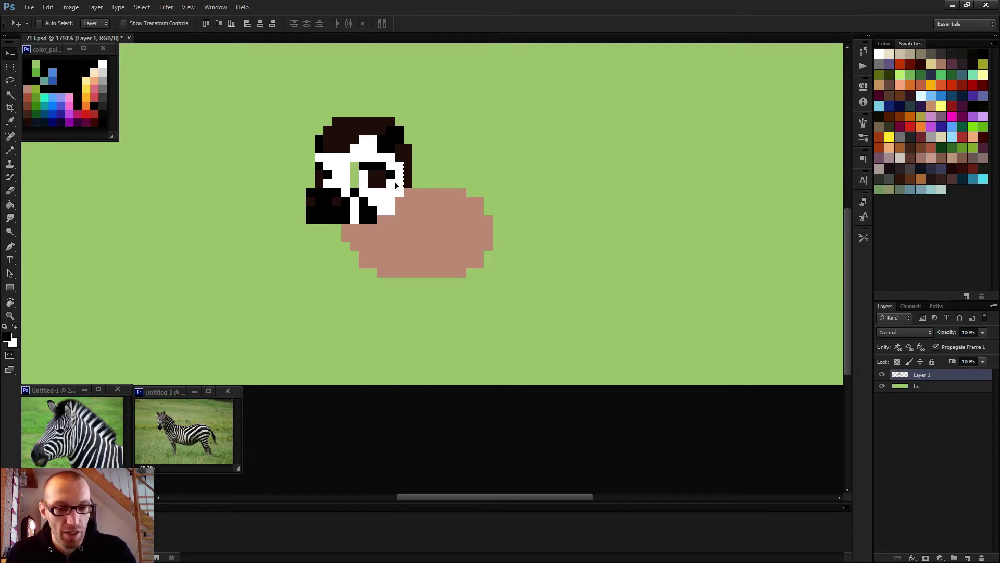
key("ctrl+d")
key("b")
scroll(358, 184, "up", 3)
key("x")
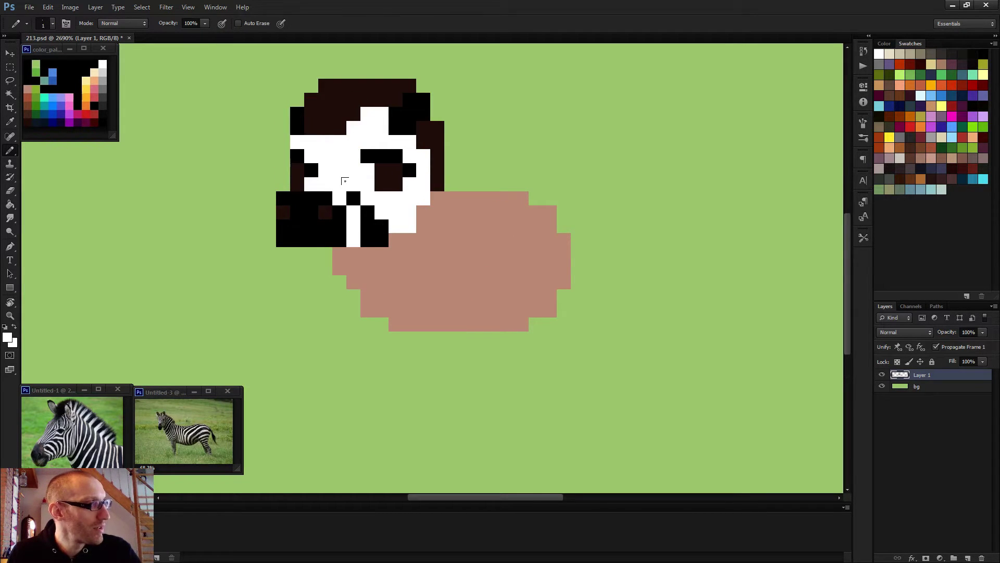
Step: Extend the black cheek stripe diagonally upward with a single black pixel on the white face between the nose and the eye
key("x")
left_click(339, 171)
scroll(381, 204, "down", 3)
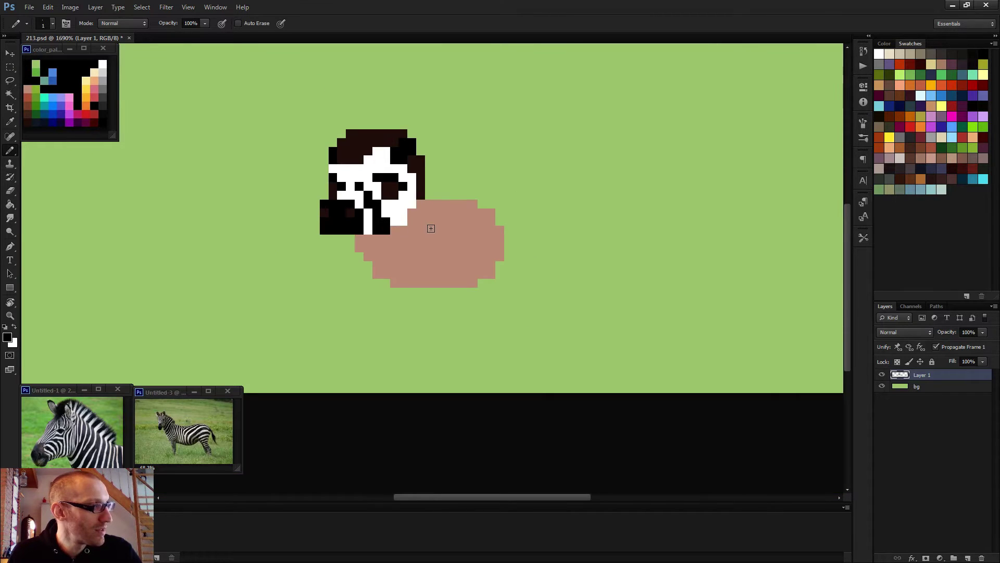
scroll(431, 229, "down", 9)
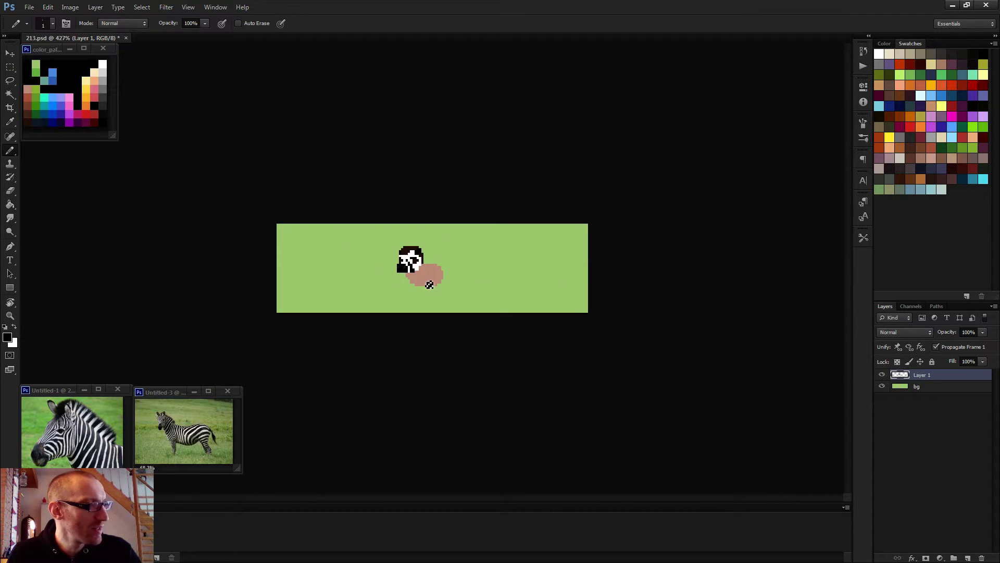
Step: Erase the foremost pinkish-brown pixels of the chest beneath the muzzle
scroll(443, 290, "up", 4)
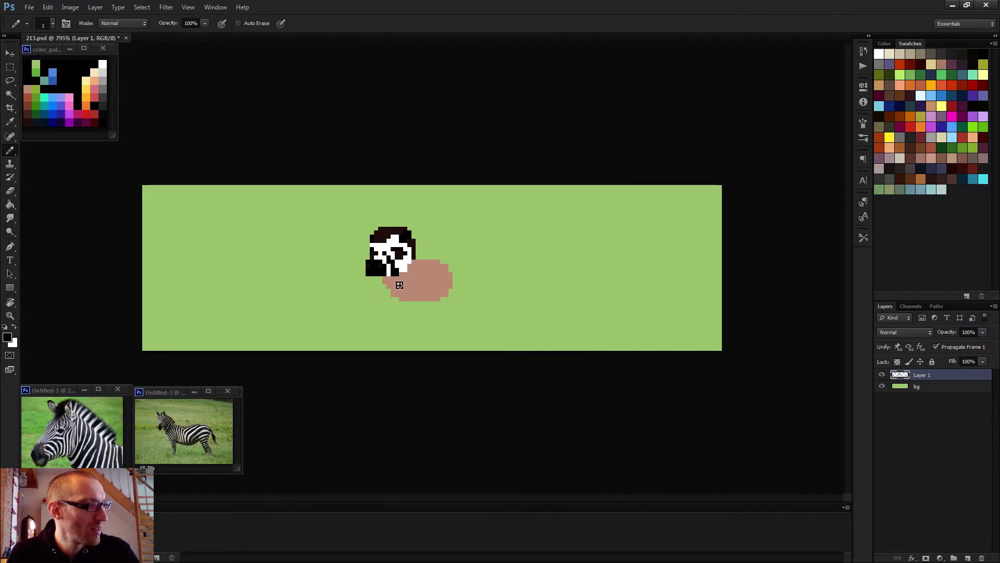
key("e")
key("b")
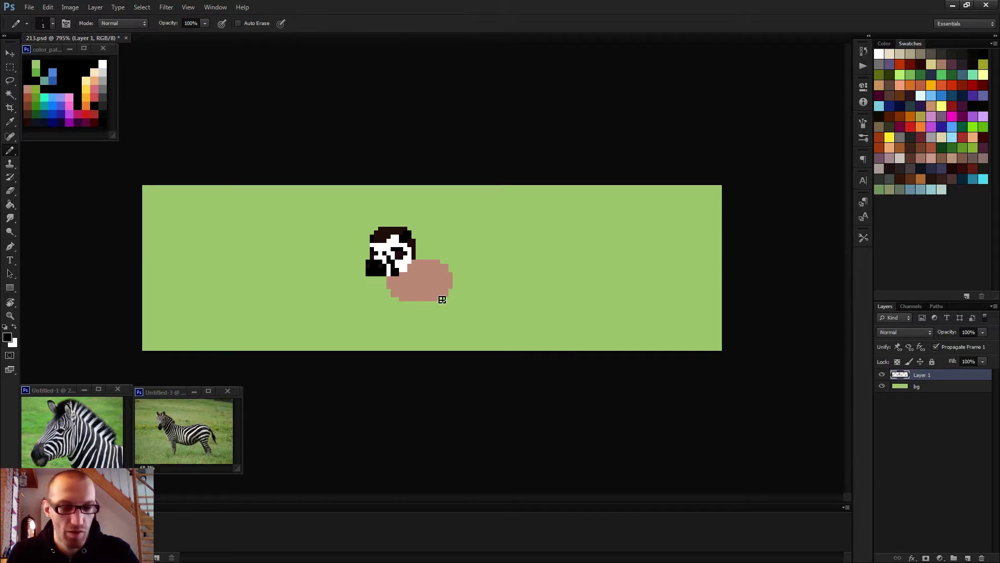
scroll(441, 299, "down", 2)
scroll(442, 302, "up", 8)
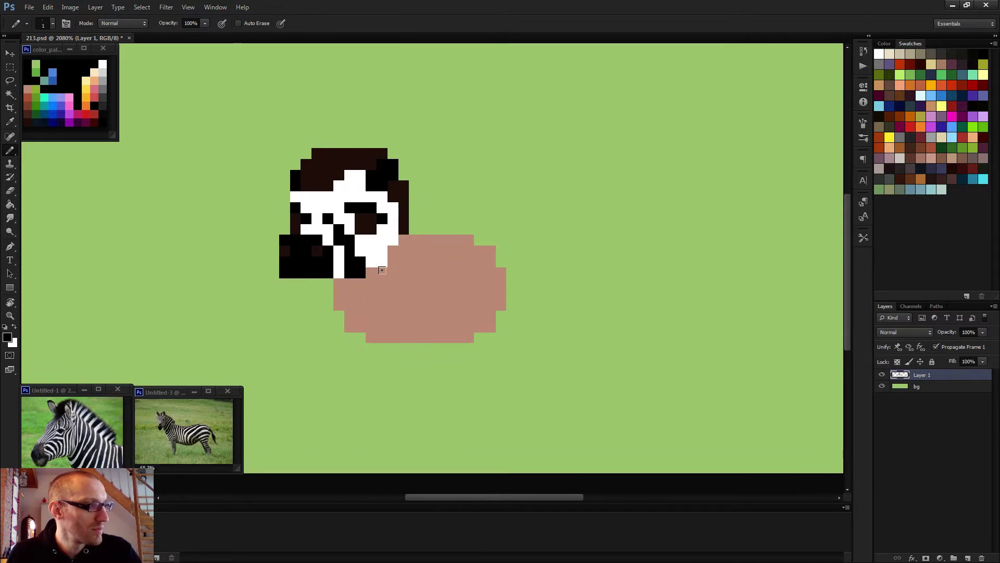
Step: Recolour the upper part of the cheek stripe and the pixel above it with the eye's dark brown
left_click(382, 270, "alt")
scroll(374, 211, "up", 2)
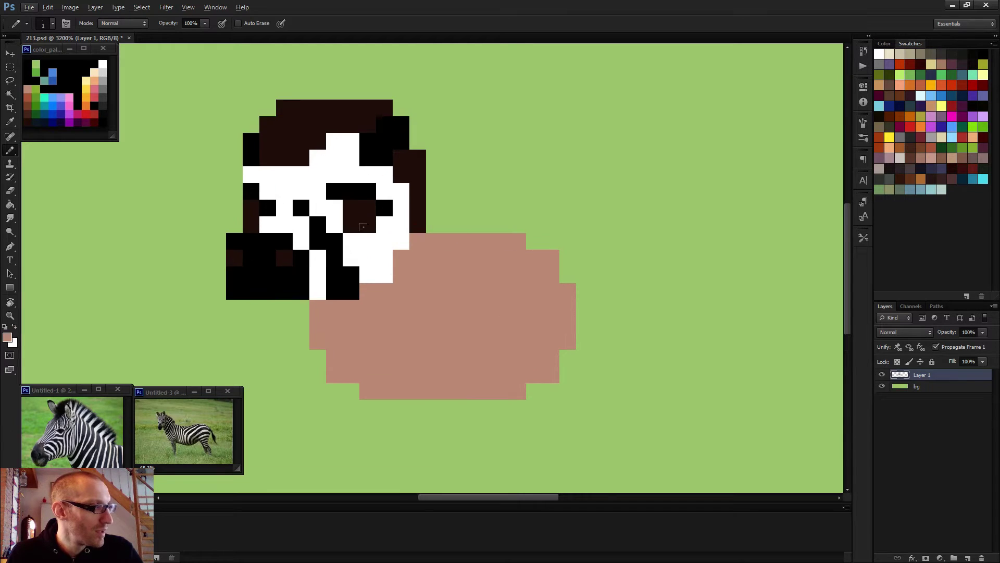
left_click(368, 204, "alt")
left_click_drag(318, 224, 335, 258)
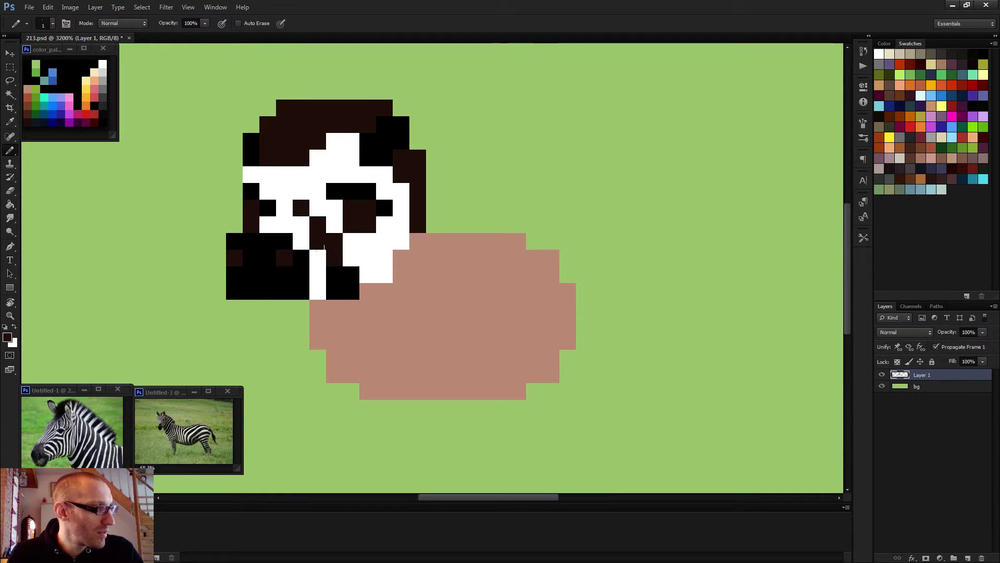
Step: Try pinkish-brown shading along the lower jaw and the underside of the cheek
left_click(394, 292, "alt")
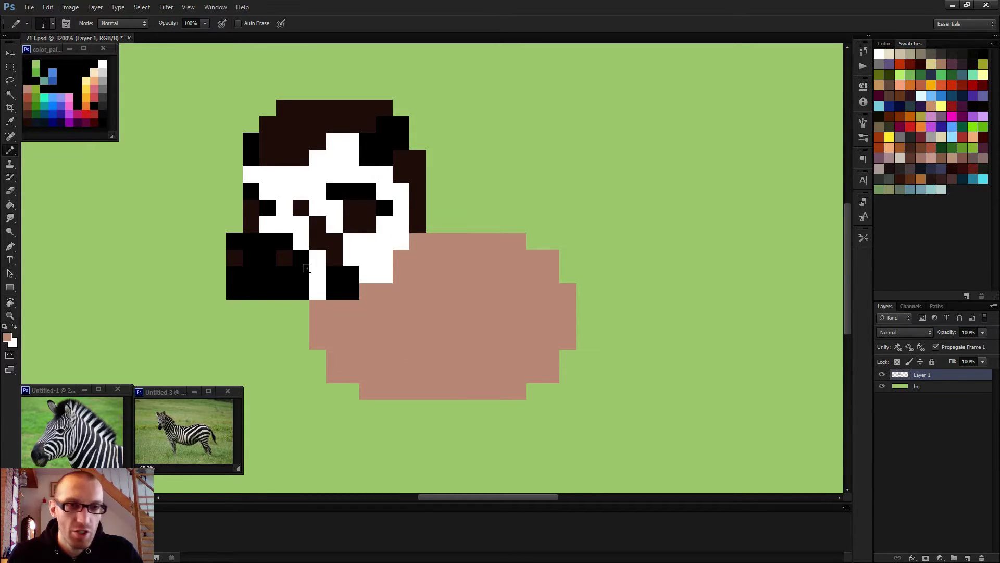
left_click_drag(312, 292, 309, 277)
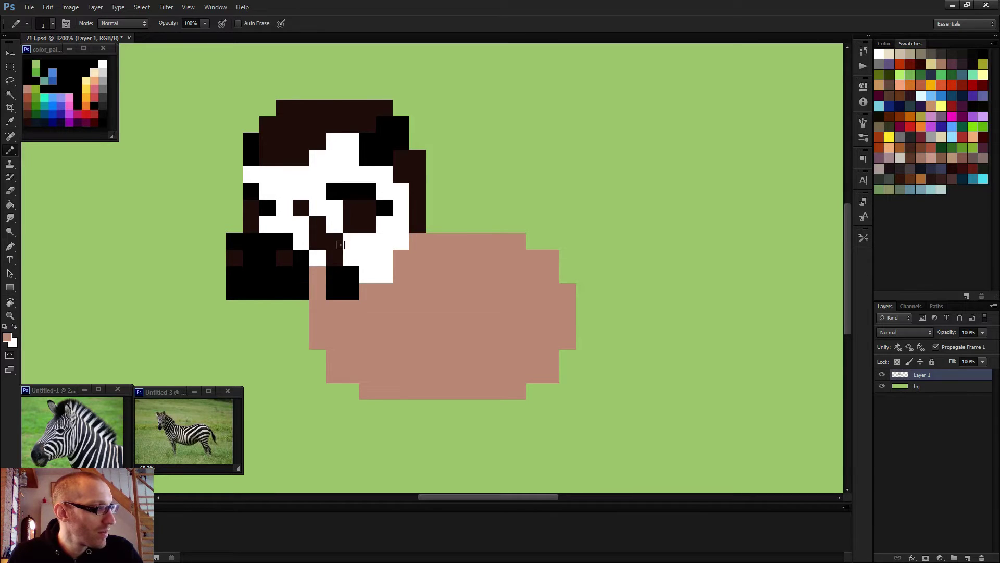
mouse_move(341, 244)
left_mouse_down()
mouse_move(367, 254)
mouse_move(394, 214)
left_mouse_up()
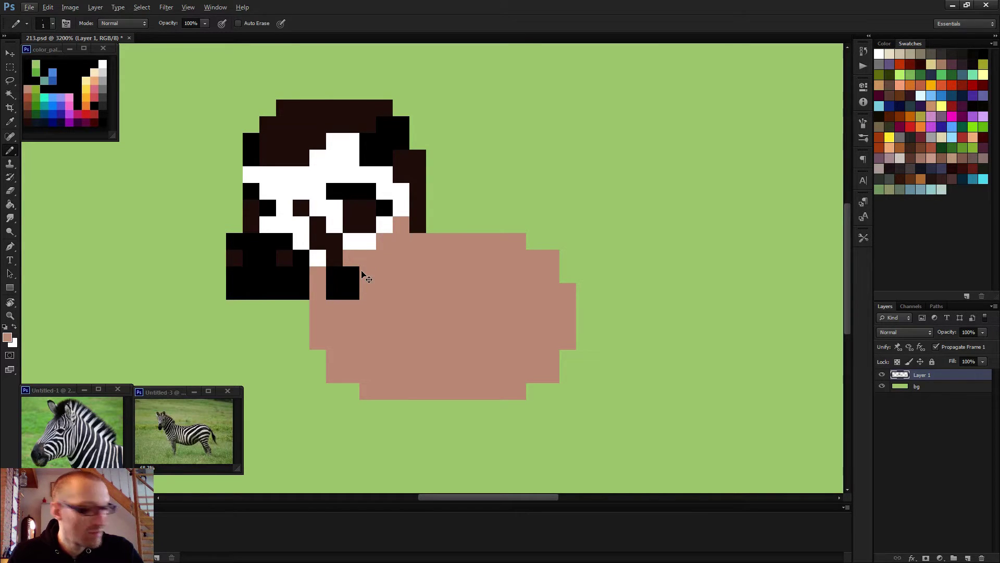
key("ctrl+alt+z")
key("ctrl+alt+z")
Step: Paint a thick black neck area beneath the jaw, continuing it along the back of the cheek up to the mane
left_click(348, 283, "alt")
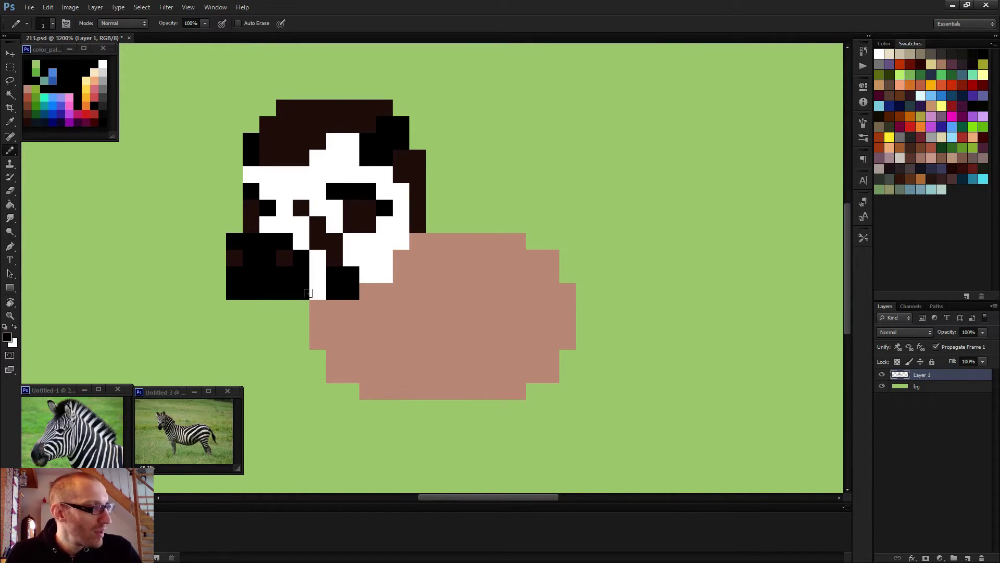
mouse_move(318, 307)
left_mouse_down()
mouse_move(378, 282)
mouse_move(408, 231)
mouse_move(421, 254)
left_mouse_up()
key("alt")
scroll(336, 305, "down", 3)
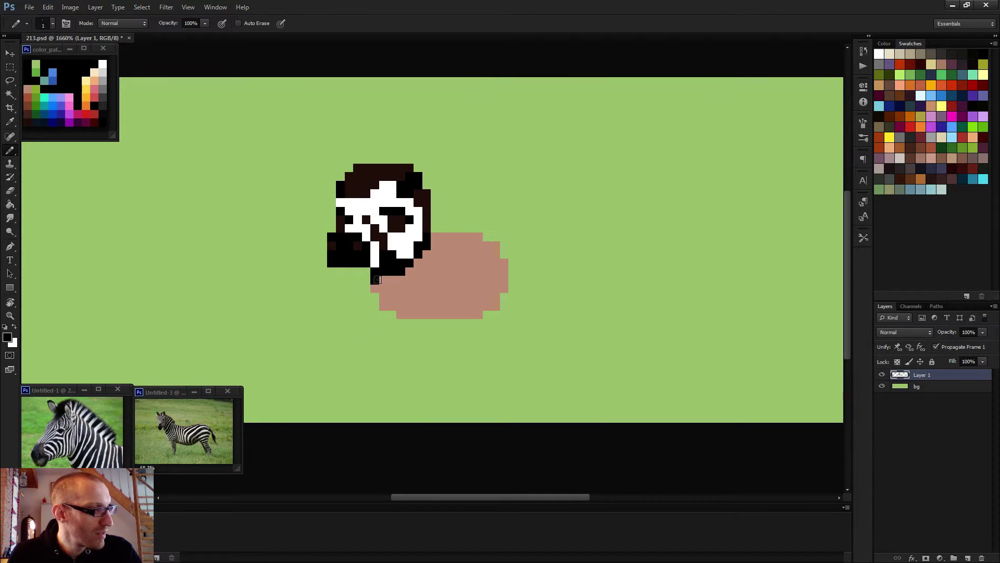
mouse_move(377, 280)
left_mouse_down()
mouse_move(401, 289)
mouse_move(432, 257)
left_mouse_up()
scroll(426, 253, "down", 3)
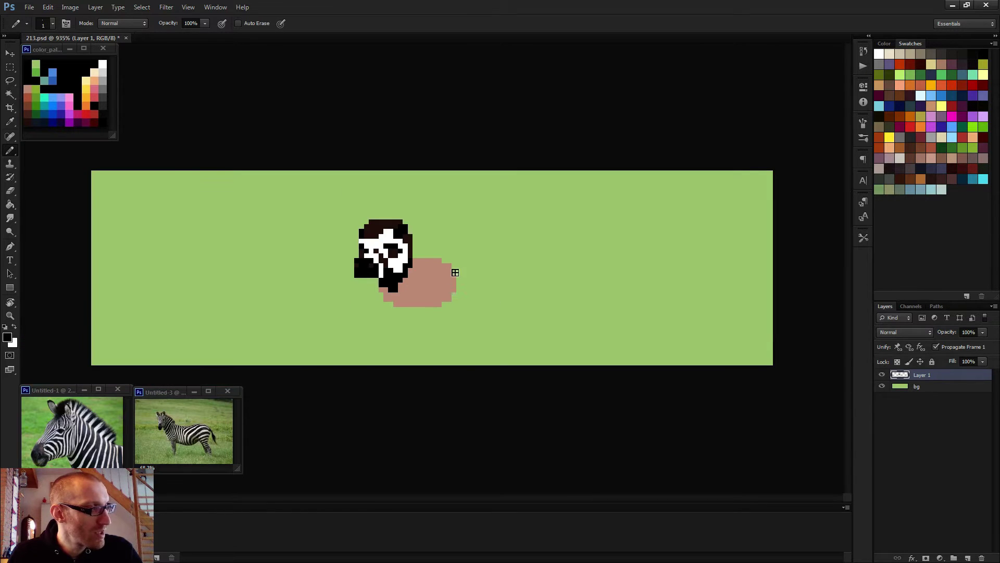
Step: Draw a curved black stripe around the middle of the body from back to belly, toggling it off and on to compare
scroll(448, 317, "down", 2)
scroll(440, 319, "up", 3)
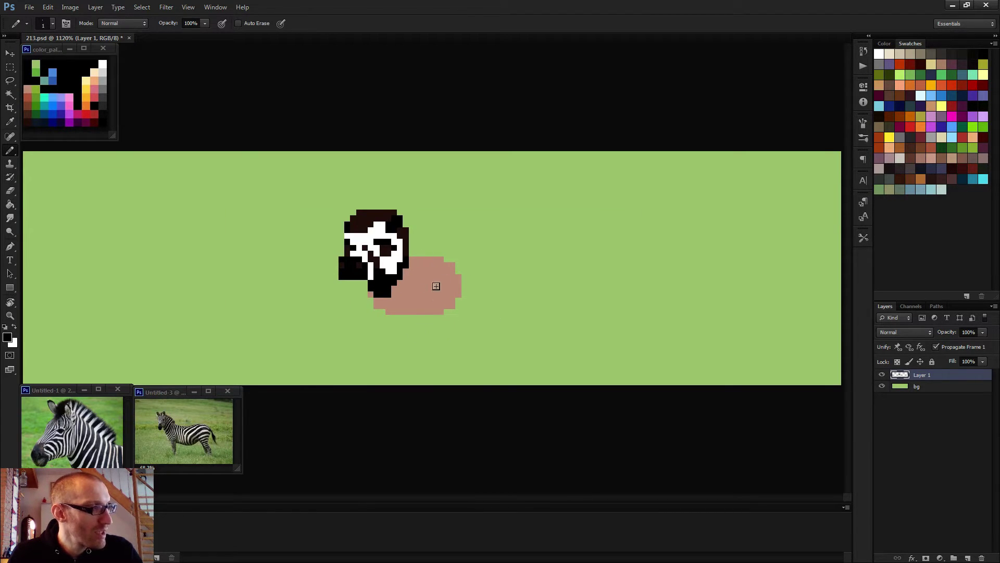
mouse_move(418, 259)
left_mouse_down()
mouse_move(435, 265)
mouse_move(437, 294)
mouse_move(424, 315)
mouse_move(414, 311)
left_mouse_up()
scroll(464, 329, "down", 3)
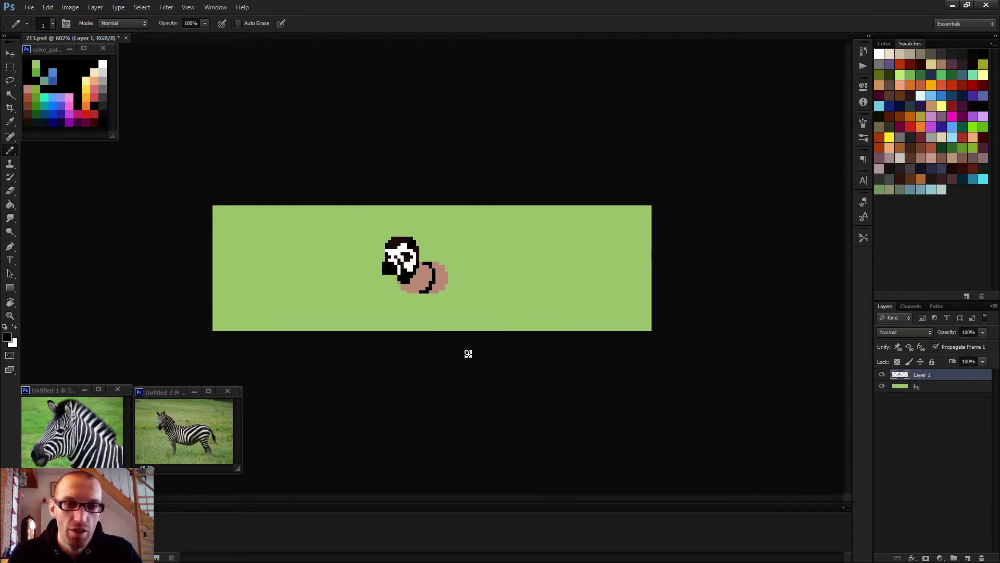
key("ctrl+z")
scroll(461, 344, "up", 3)
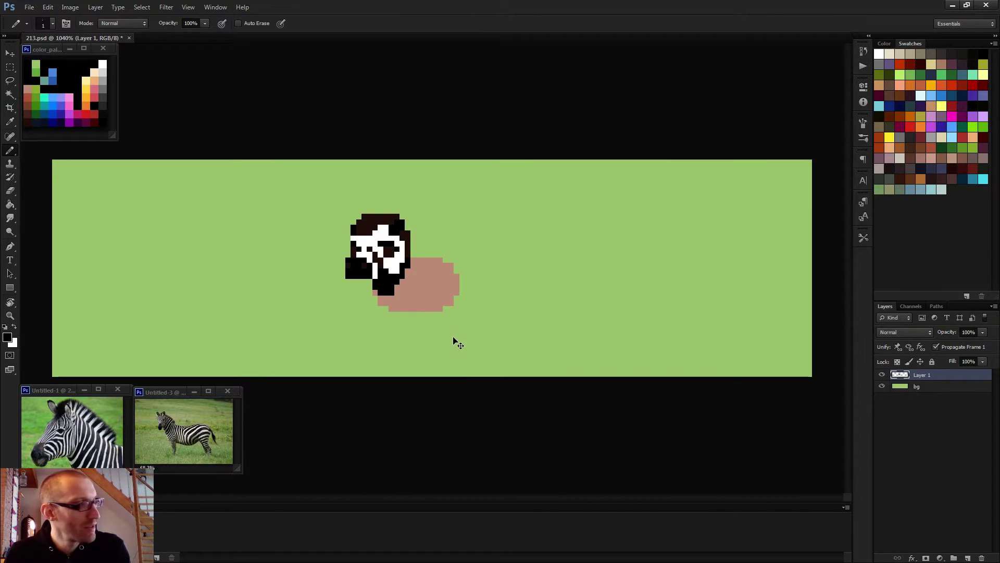
key("ctrl+z")
Step: Shade the jaw's lowest white pixel, the lower cheek and the area behind the eye in the body's pinkish-brown
scroll(445, 333, "up", 4)
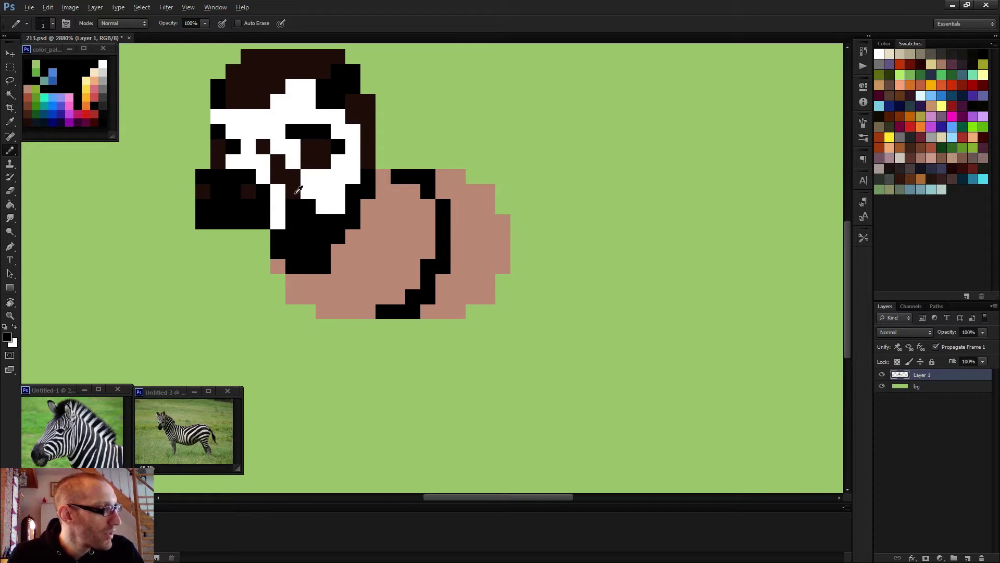
left_click(380, 265, "alt")
left_click(277, 221)
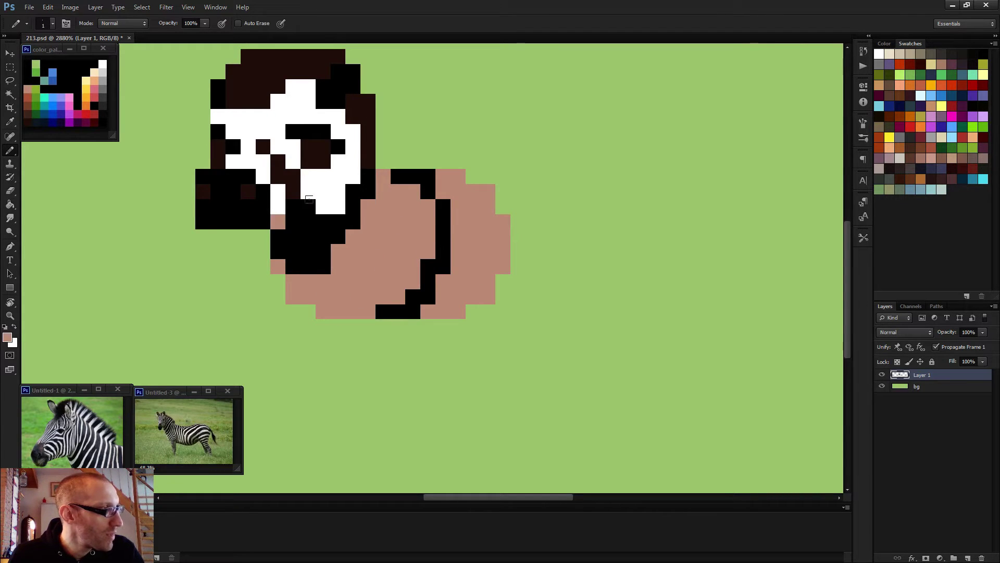
mouse_move(323, 206)
left_mouse_down()
mouse_move(338, 206)
mouse_move(353, 177)
mouse_move(308, 192)
left_mouse_up()
left_click(353, 161)
left_click(338, 176)
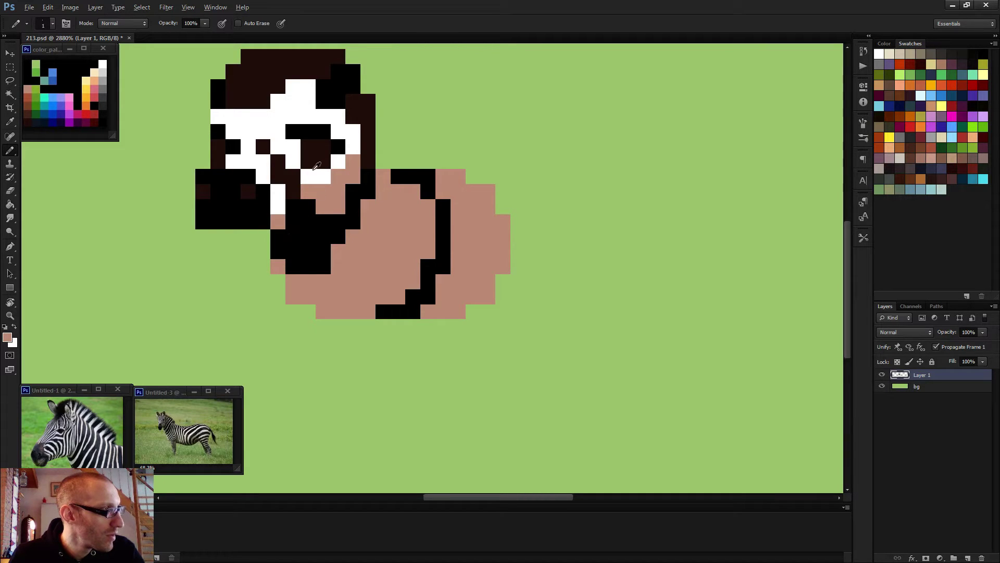
Step: Edge the rear and lower side of the black neck with dark brown pixels
left_click(289, 182, "alt")
mouse_move(323, 237)
left_mouse_down()
mouse_move(356, 179)
mouse_move(387, 188)
mouse_move(379, 182)
mouse_move(397, 180)
mouse_move(358, 166)
mouse_move(318, 222)
mouse_move(330, 219)
mouse_move(334, 254)
mouse_move(396, 235)
mouse_move(349, 192)
mouse_move(338, 236)
left_mouse_up()
left_click(390, 179, "alt")
scroll(358, 282, "down", 6)
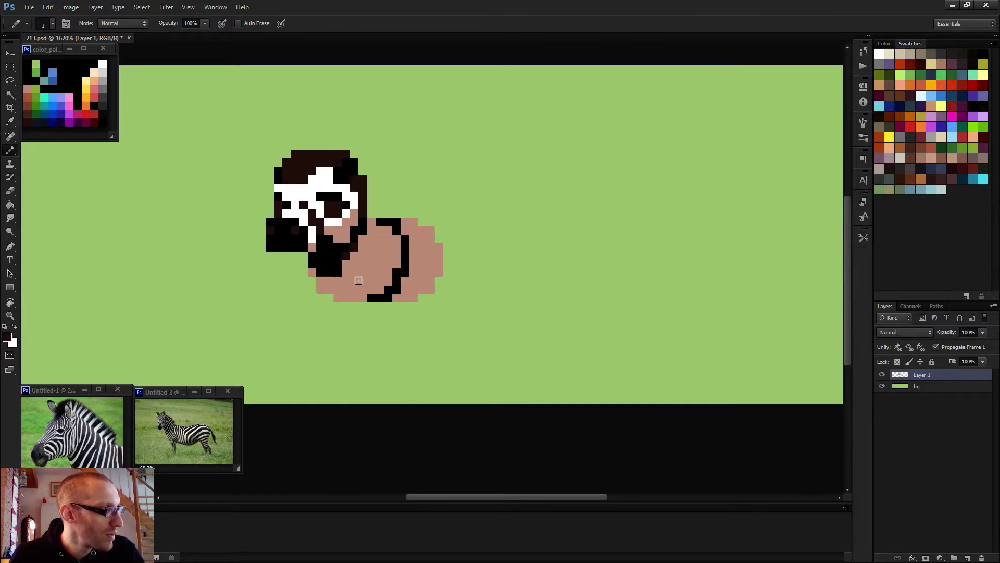
left_click(346, 263)
scroll(345, 263, "down", 2)
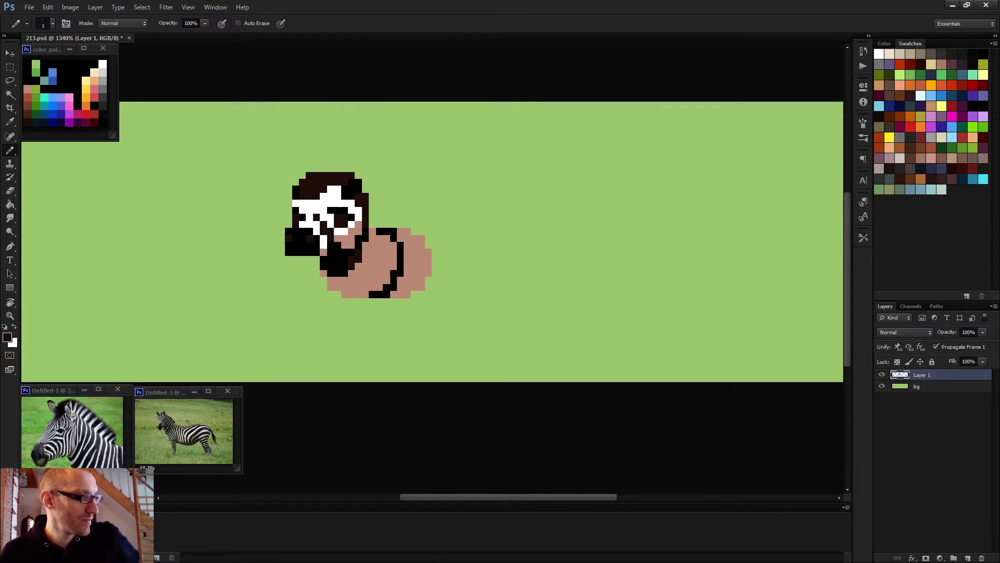
left_click_drag(393, 286, 383, 291)
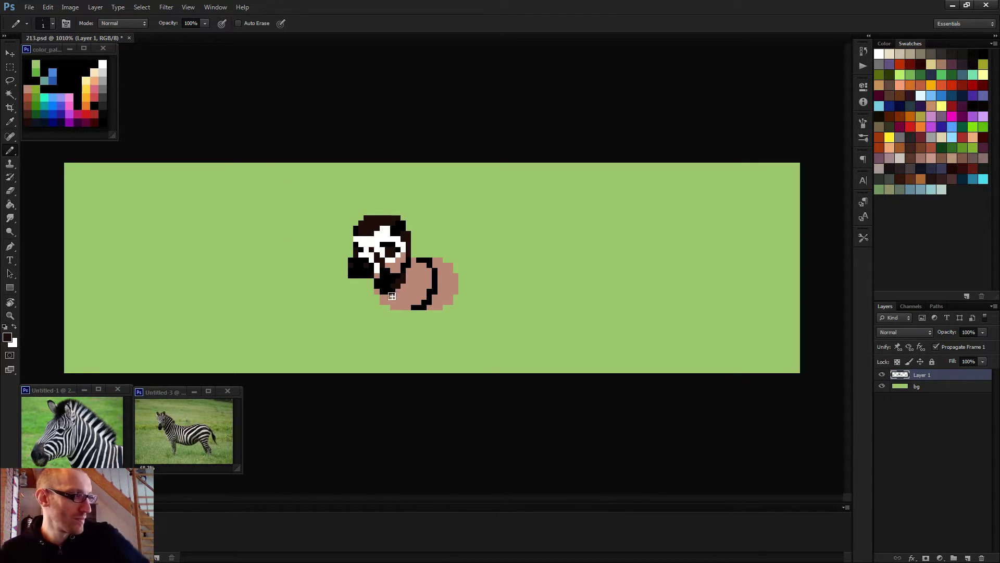
scroll(443, 312, "down", 3)
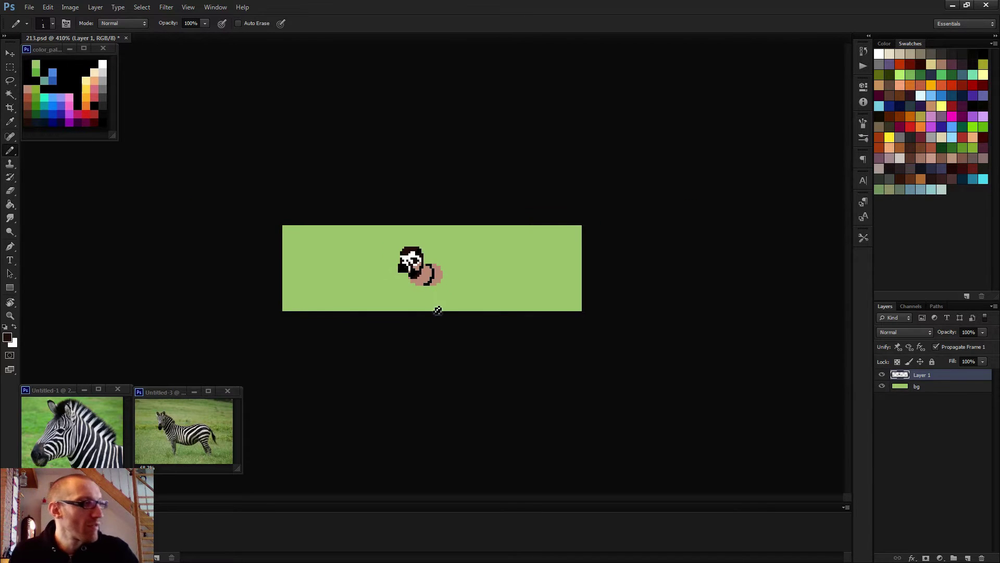
Step: Paint the body white on both sides of the stripe, leaving pinkish-brown shading along the neck, belly and rump
scroll(482, 274, "up", 4)
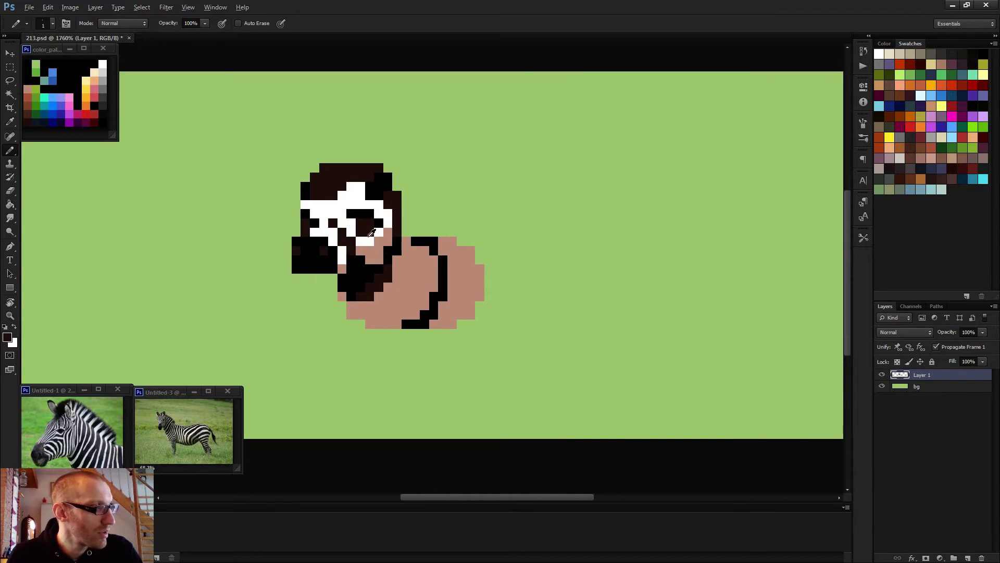
left_click(369, 241, "alt")
mouse_move(415, 250)
left_mouse_down()
mouse_move(425, 251)
mouse_move(396, 299)
mouse_move(425, 300)
mouse_move(425, 268)
mouse_move(414, 302)
mouse_move(388, 305)
mouse_move(388, 295)
mouse_move(464, 303)
mouse_move(471, 284)
mouse_move(455, 275)
mouse_move(452, 296)
mouse_move(458, 253)
mouse_move(442, 241)
mouse_move(458, 252)
left_mouse_up()
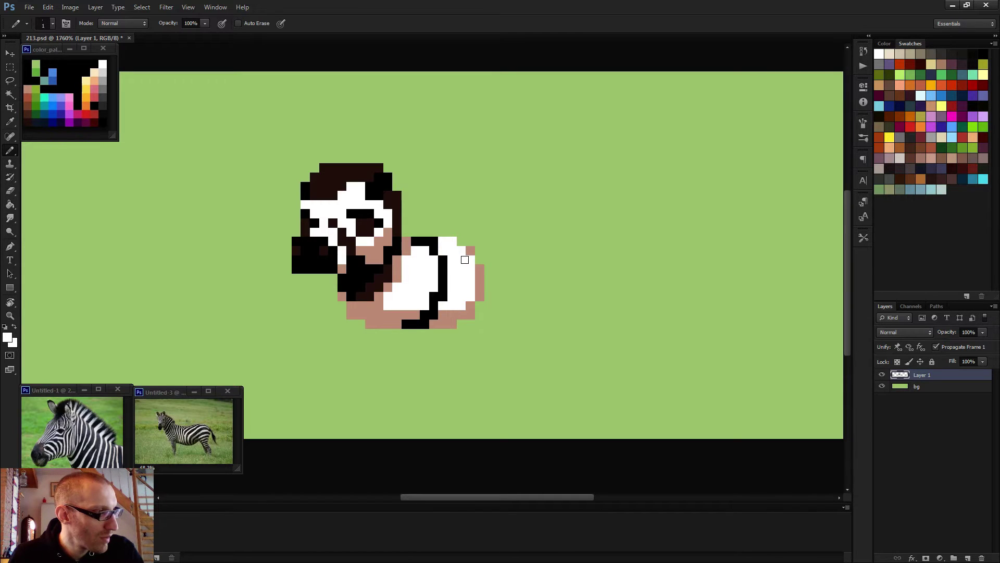
scroll(478, 274, "down", 6)
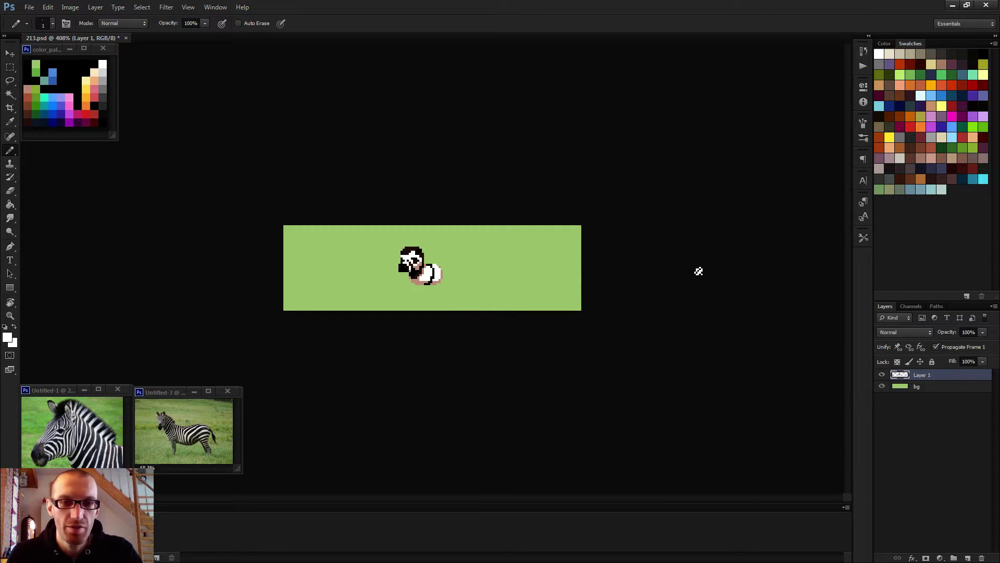
scroll(477, 281, "up", 4)
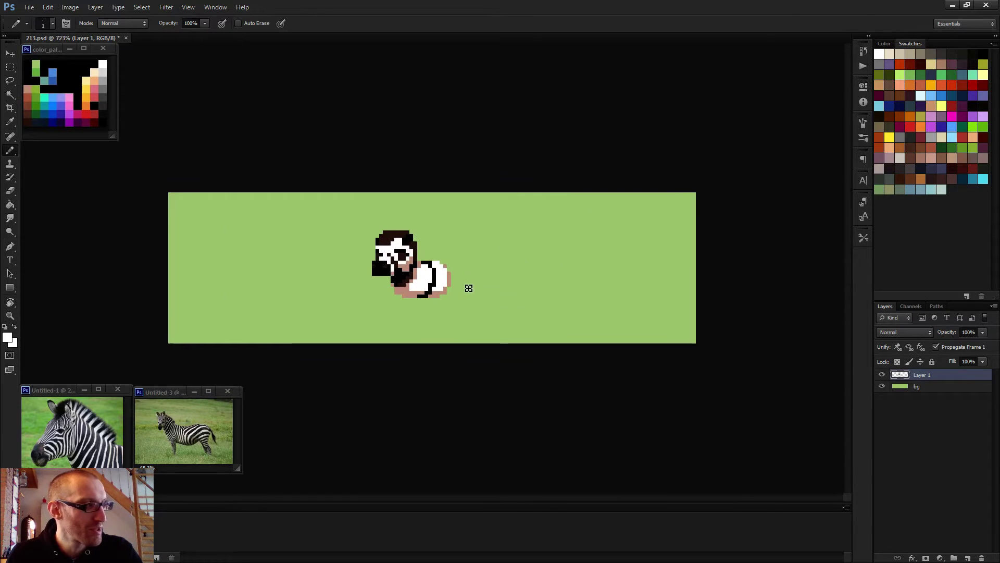
scroll(454, 292, "down", 1)
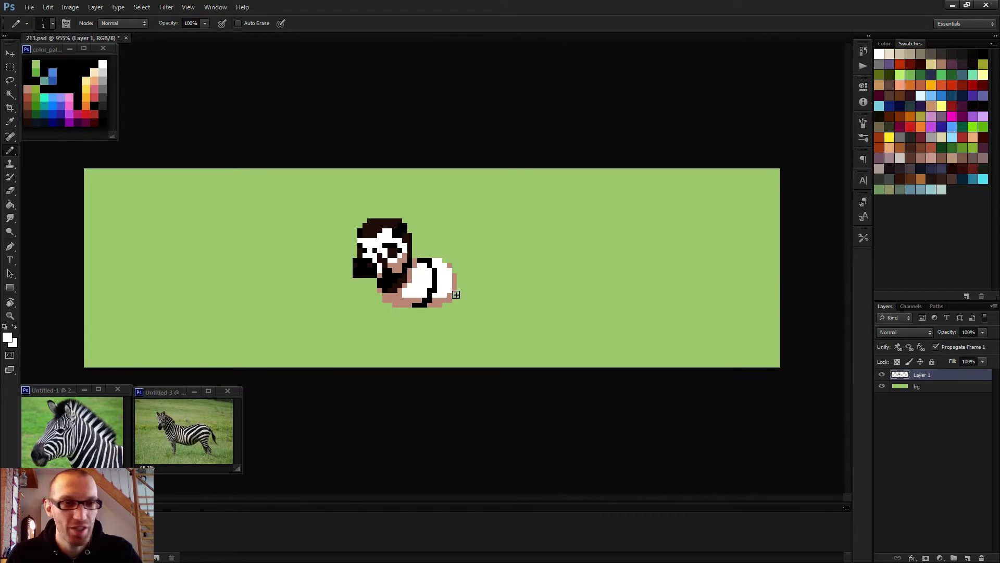
Step: Replace the lower pinkish-brown pixels between the neck and the front of the body with white
scroll(452, 292, "up", 2)
scroll(403, 296, "up", 2)
left_click(366, 304, "alt")
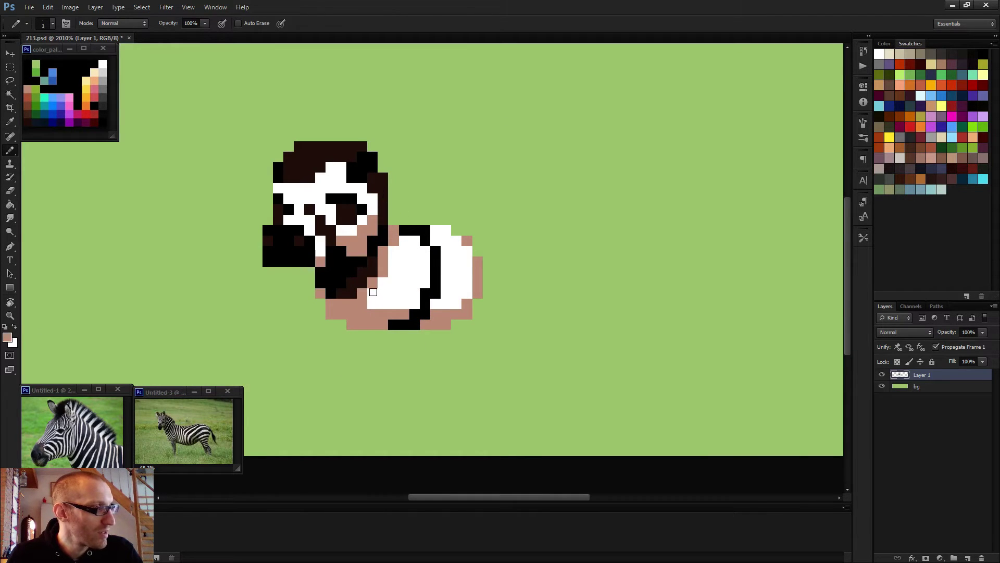
left_click(373, 292, "alt")
left_click(371, 282)
left_click(386, 272)
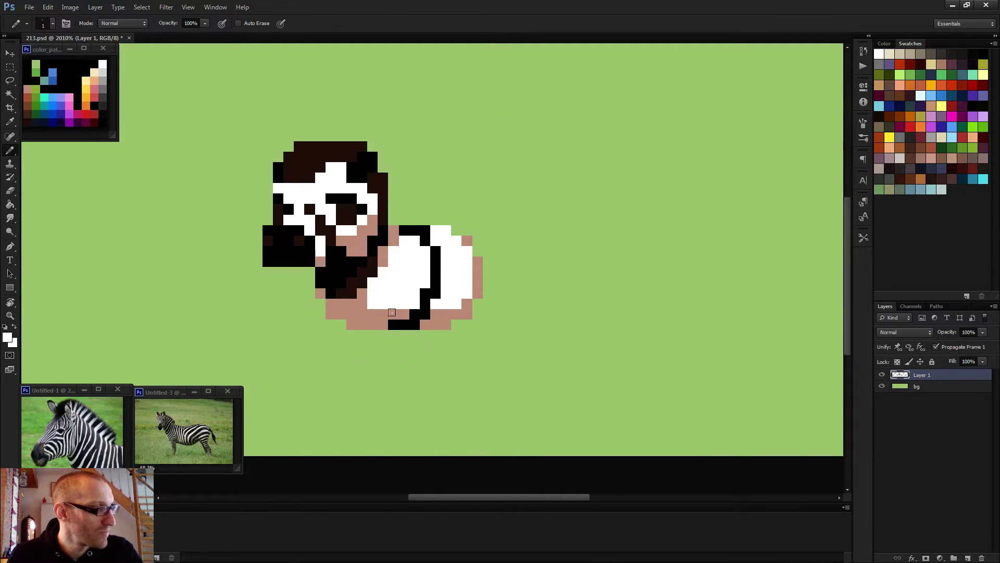
left_click(379, 320, "alt")
scroll(425, 324, "down", 4)
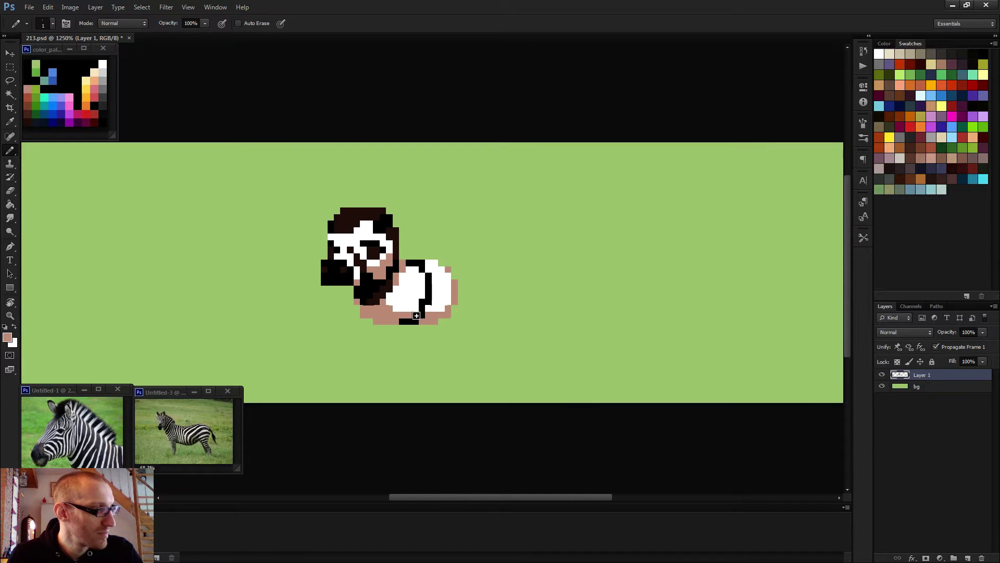
scroll(425, 324, "down", 2)
scroll(427, 328, "down", 2)
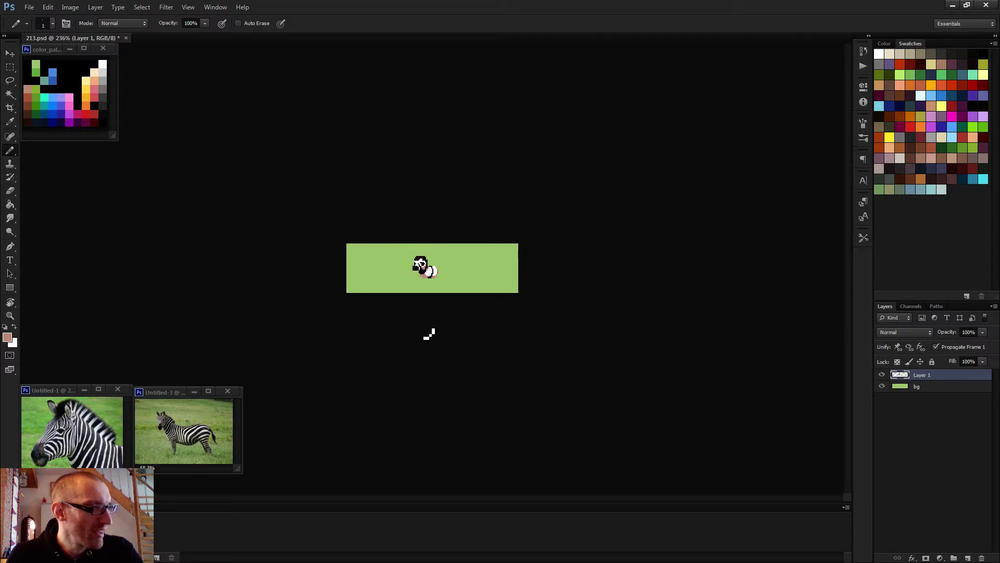
Step: Thicken the black body stripe by widening its middle and lower sections toward the front with black pixels
scroll(428, 334, "up", 8)
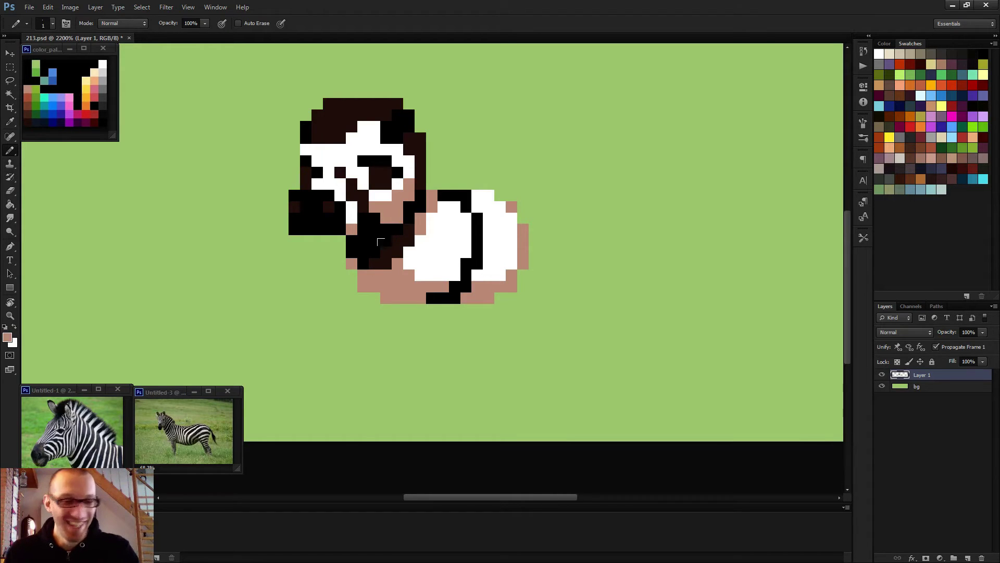
scroll(487, 282, "down", 2)
scroll(475, 292, "up", 3)
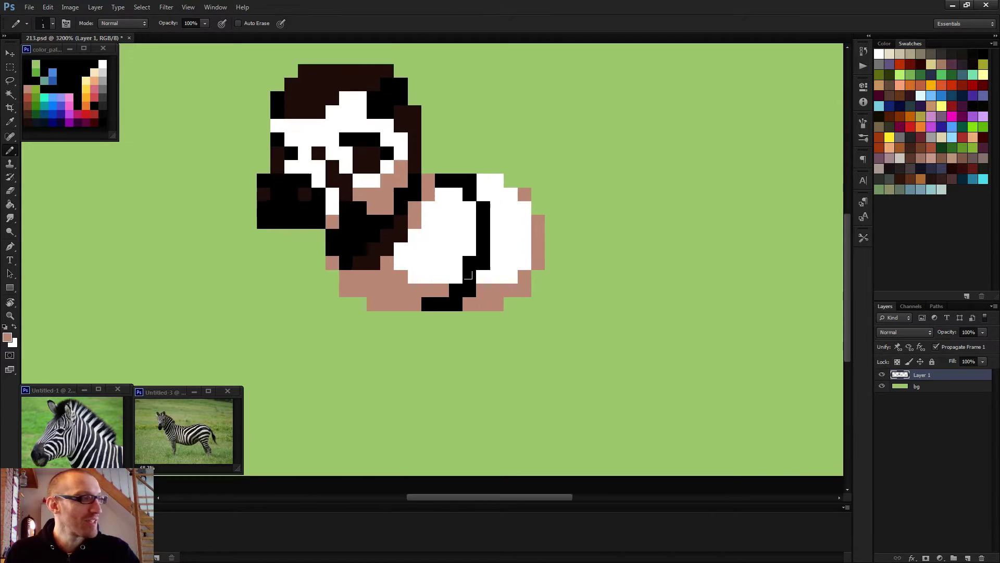
left_click(469, 279, "alt")
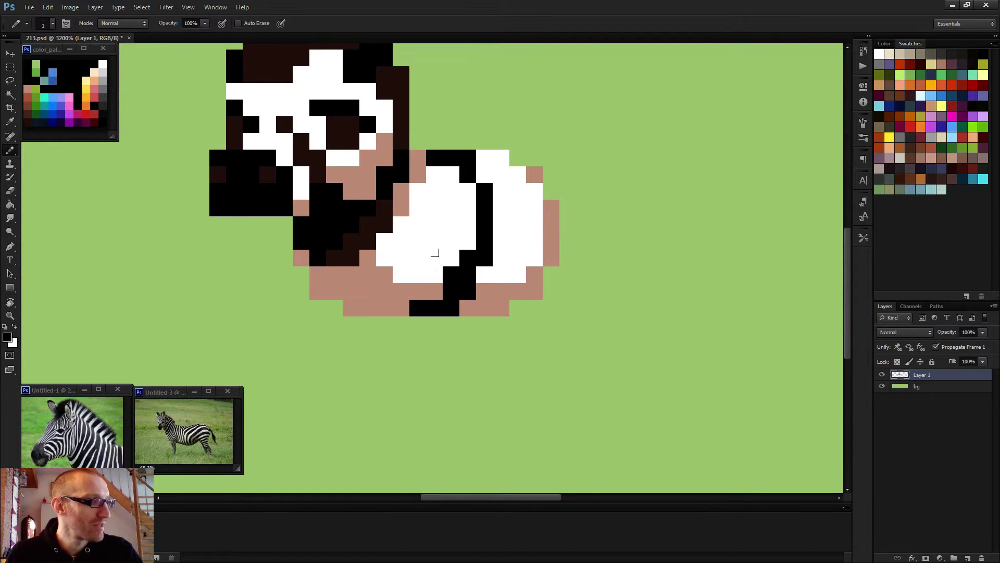
mouse_move(438, 255)
left_mouse_down()
mouse_move(453, 194)
mouse_move(453, 174)
mouse_move(440, 164)
mouse_move(454, 233)
mouse_move(478, 169)
mouse_move(471, 161)
mouse_move(491, 231)
left_mouse_up()
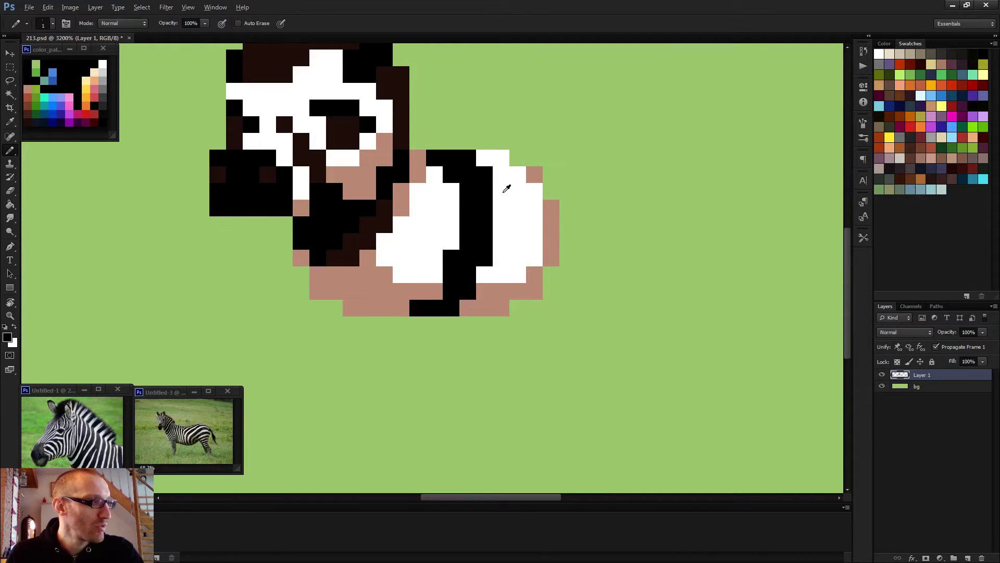
Step: Trim the upper rear edge of the black body stripe with white pixels to round its curve
left_click(506, 189, "alt")
left_click(484, 175)
left_click(467, 158)
scroll(493, 257, "down", 3)
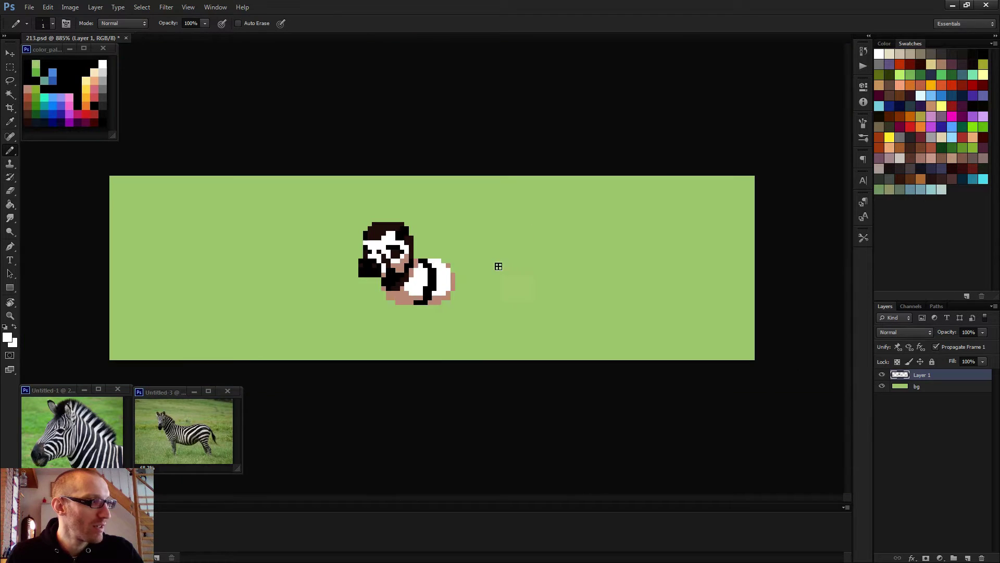
Step: Extend the lower end of the body stripe forward along the belly with black pixels
scroll(439, 298, "up", 5)
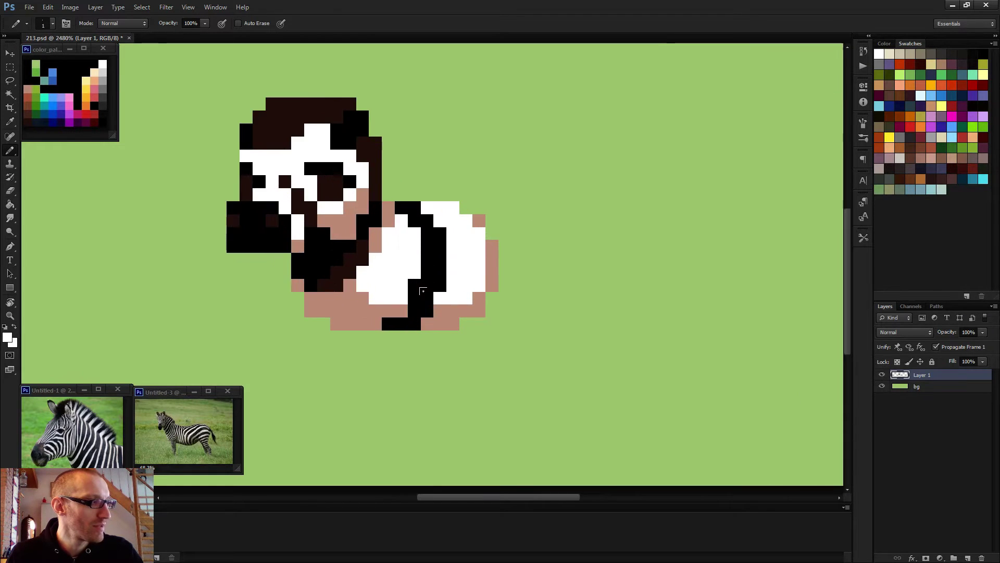
left_click(427, 296, "alt")
left_click(398, 307)
left_click(377, 323)
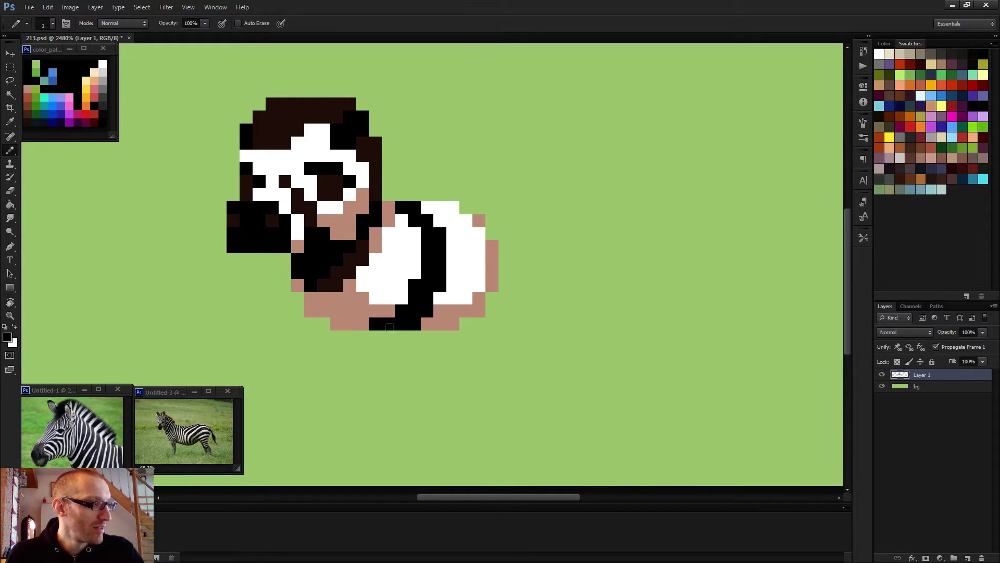
scroll(428, 315, "down", 2)
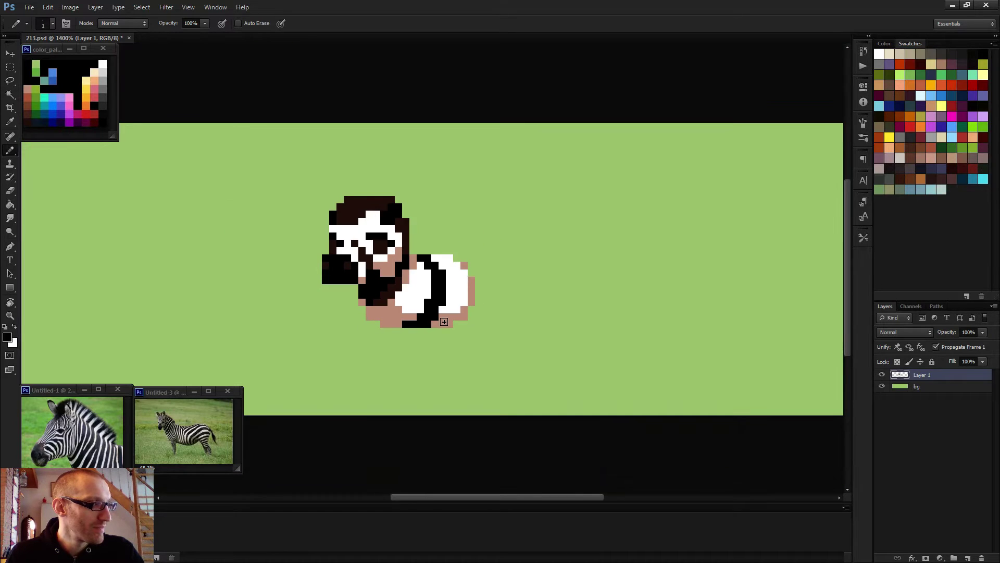
Step: Draw a black tail curving down behind the rump, two pixels wide along its lower part
scroll(440, 320, "up", 2)
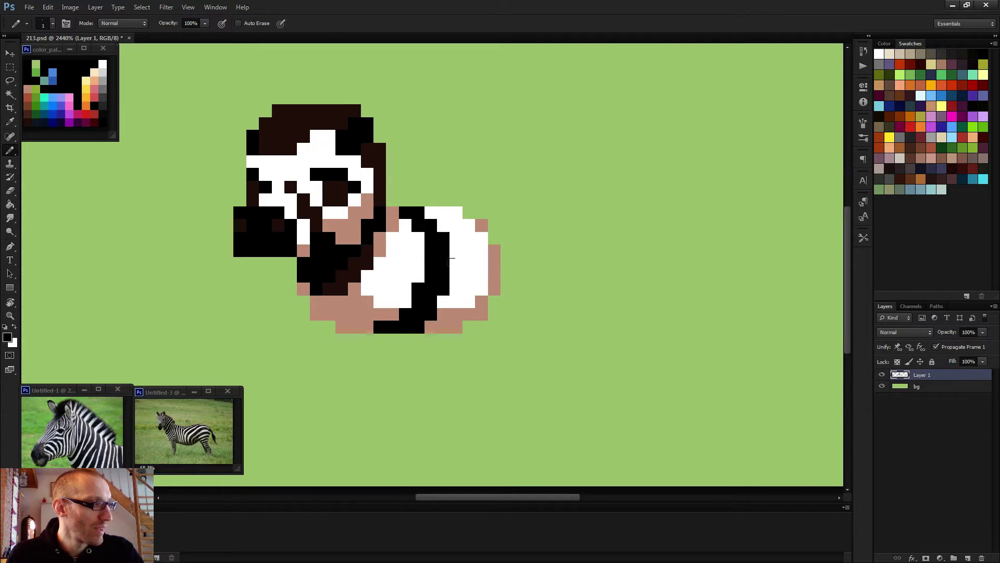
left_click(494, 238)
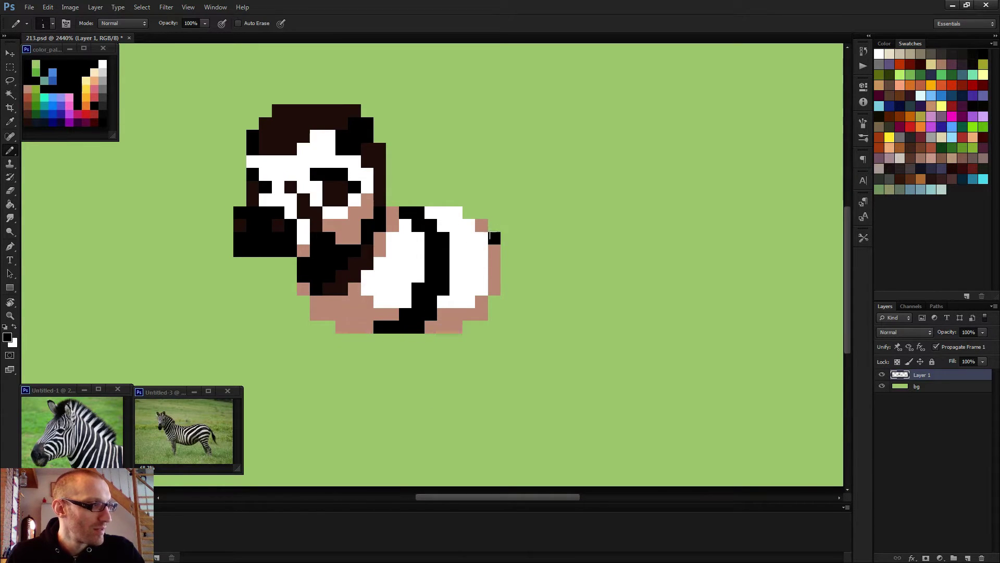
left_click_drag(507, 250, 519, 340)
left_click(507, 340)
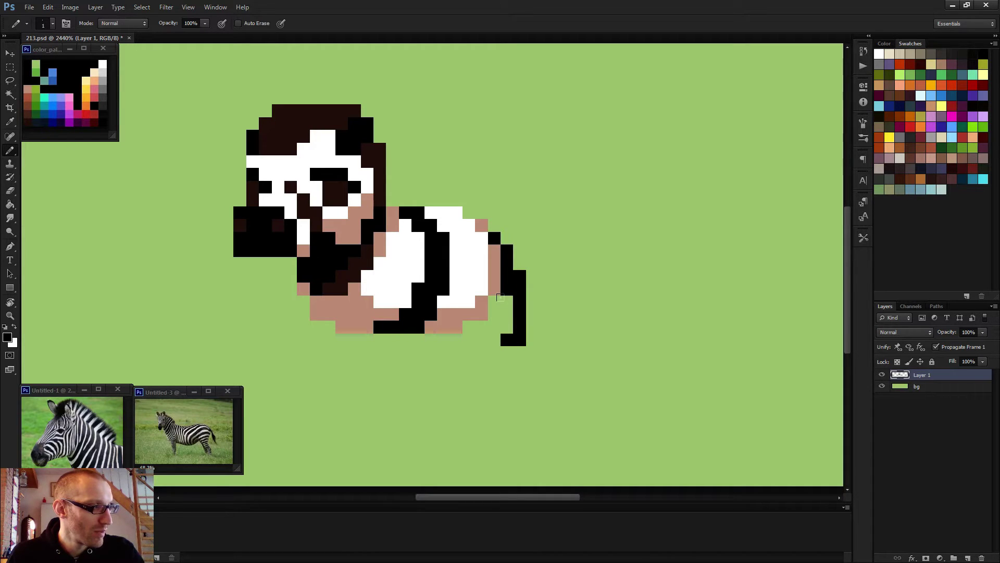
left_click(506, 302)
left_click(506, 314)
left_click(507, 327)
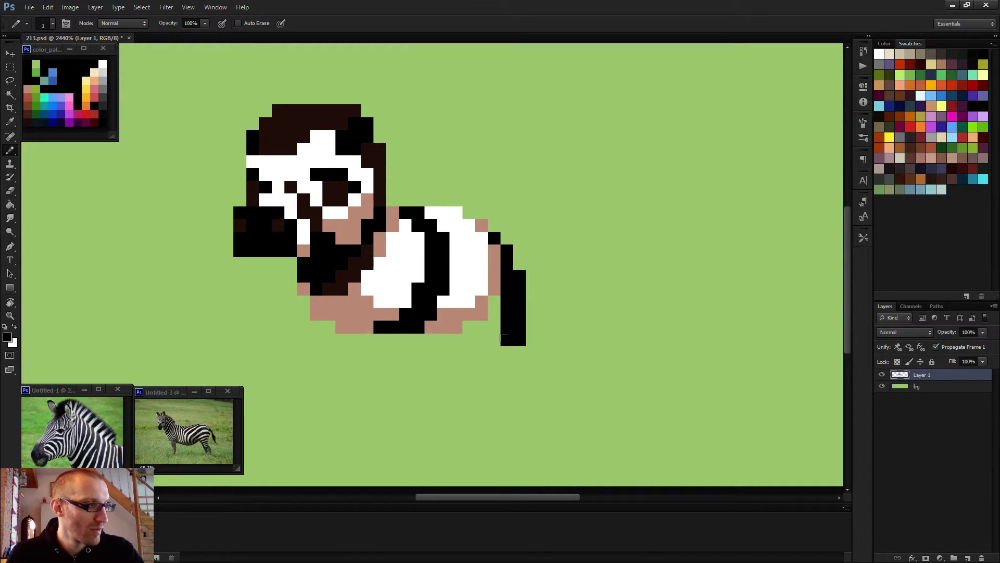
Step: Erase the tail's lowest pixels and its rear bottom corner to shorten and taper the tip
key("e")
left_click(507, 339)
left_click(520, 339)
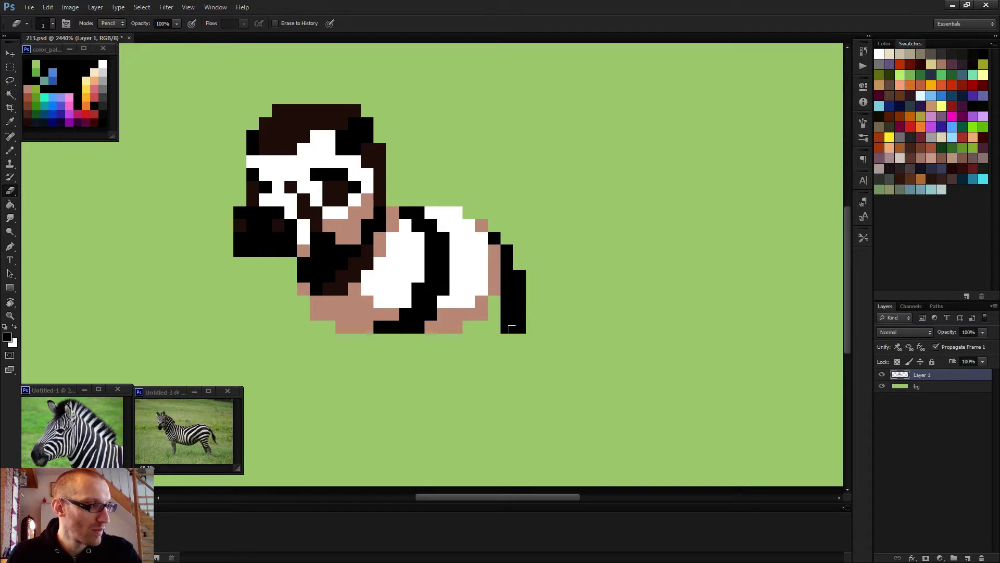
scroll(511, 324, "down", 3)
key("b")
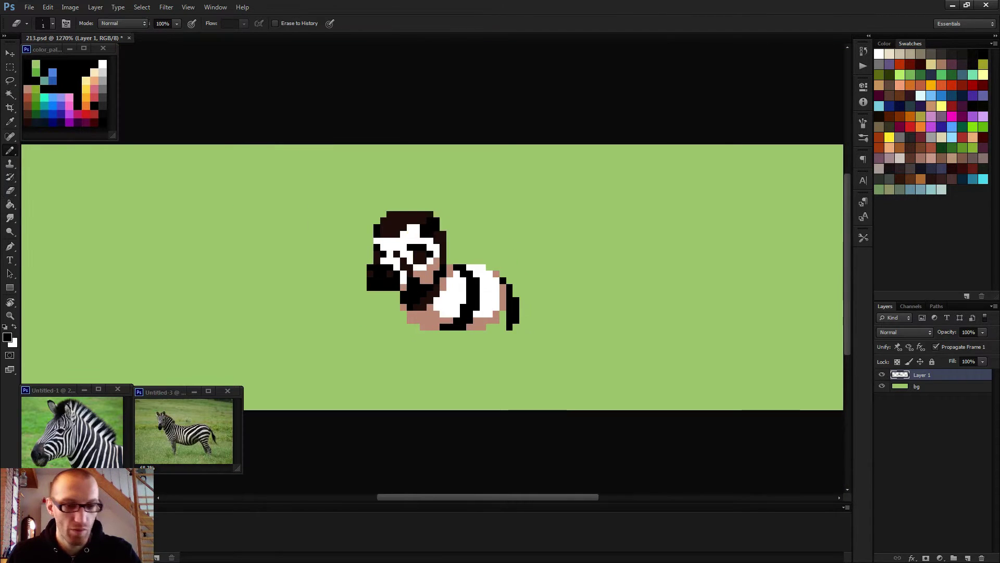
Step: Recolour the body stripe above the belly with the dark brown sampled from the neck's edge
scroll(523, 342, "down", 1)
scroll(441, 278, "up", 4)
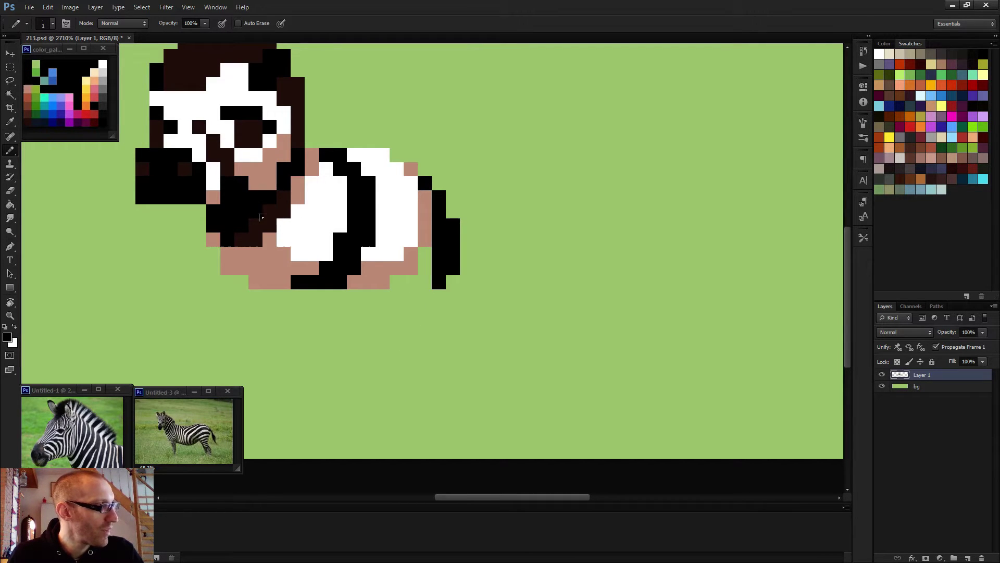
scroll(268, 239, "down", 1)
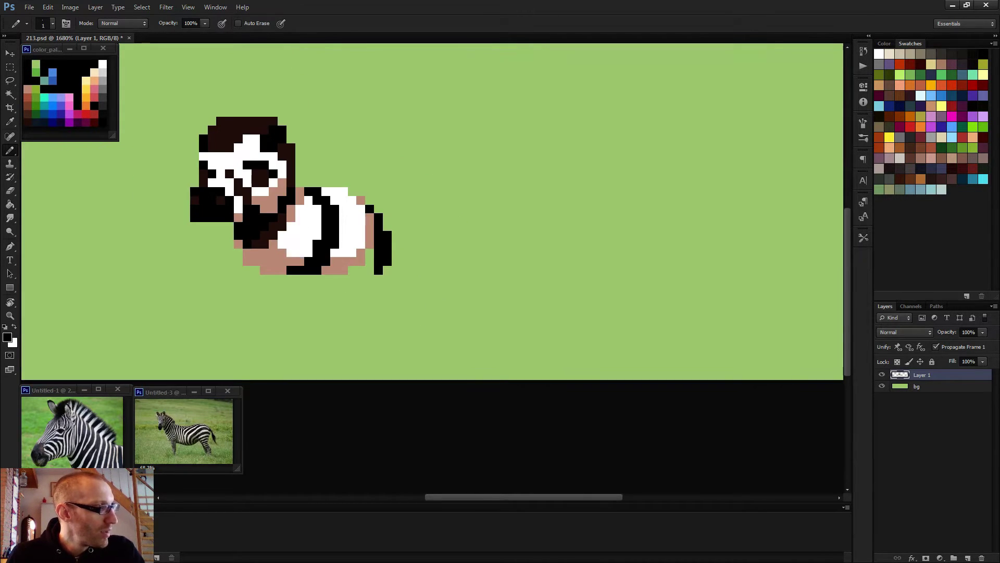
scroll(281, 250, "down", 1)
scroll(286, 253, "up", 1)
scroll(286, 253, "up", 2)
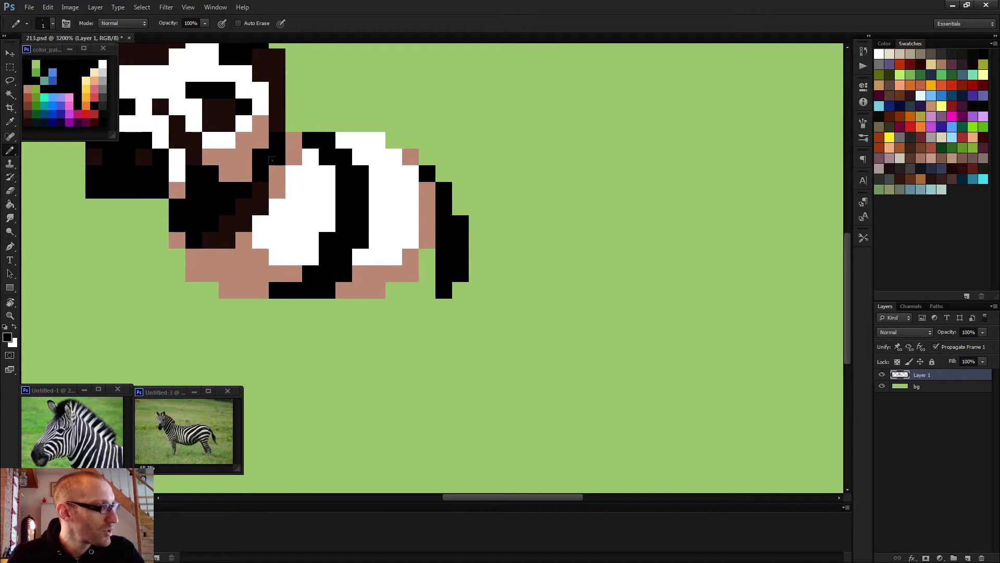
left_click(253, 205, "alt")
mouse_move(308, 140)
left_mouse_down()
mouse_move(326, 141)
mouse_move(360, 194)
mouse_move(345, 211)
mouse_move(360, 242)
mouse_move(319, 232)
mouse_move(344, 257)
left_mouse_up()
scroll(366, 249, "down", 2)
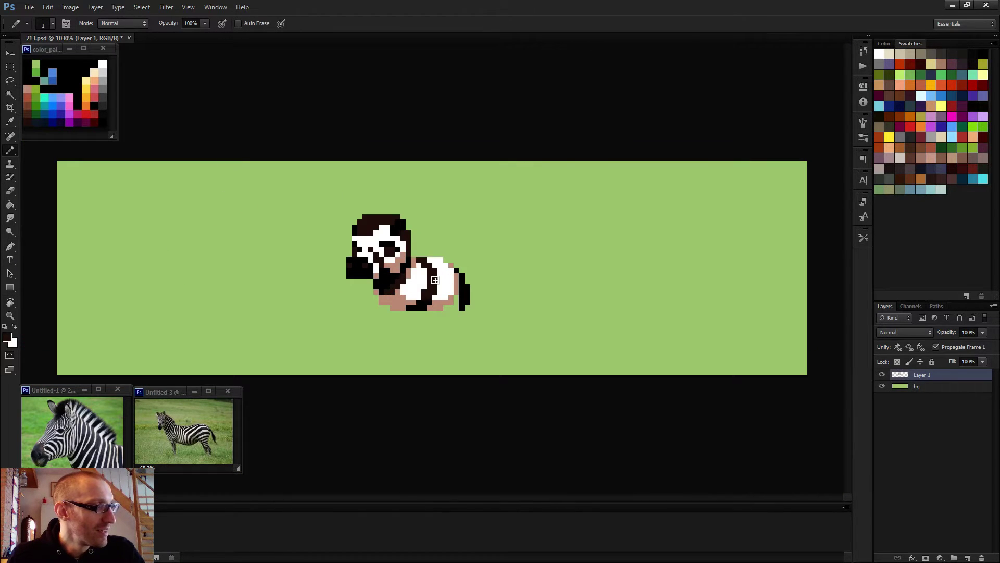
scroll(435, 280, "down", 2)
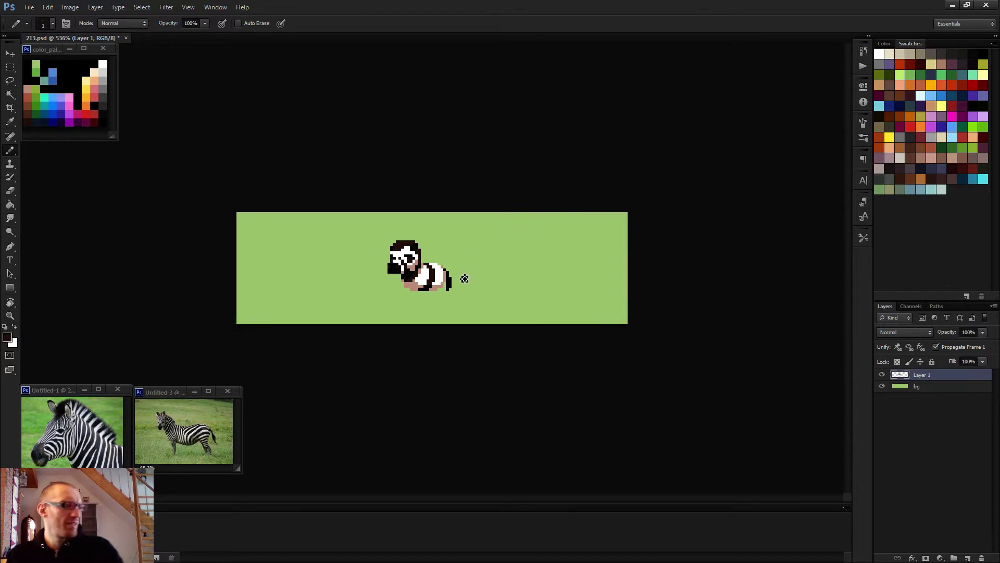
Step: Draw a black diagonal stripe across the lower front of the body, rising from the belly toward the back
scroll(447, 280, "up", 4)
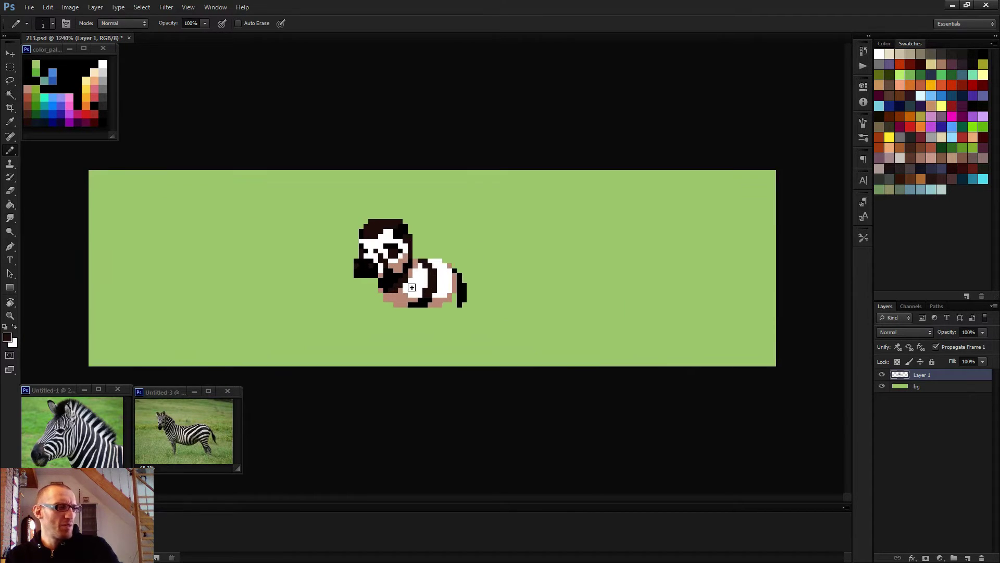
mouse_move(371, 311)
left_mouse_down()
mouse_move(387, 318)
mouse_move(414, 291)
left_mouse_up()
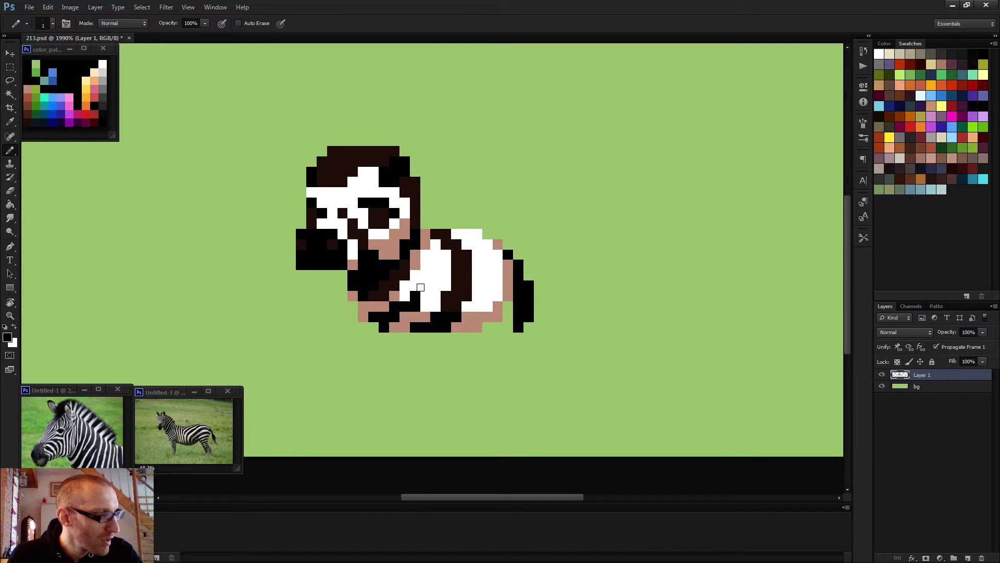
scroll(400, 311, "down", 3)
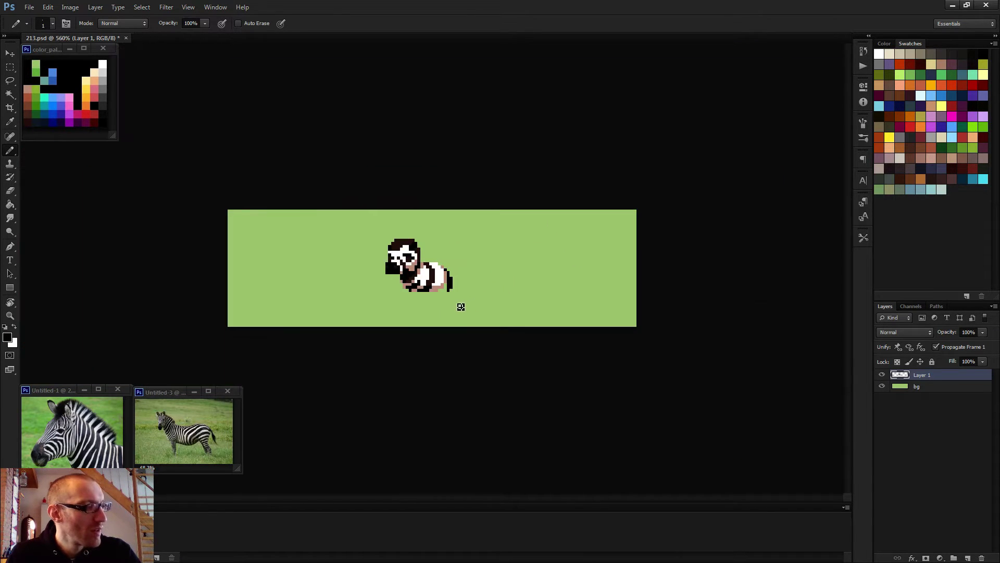
Step: Draw a narrow dark brown stripe on the upper body between the neck and the wide stripe
scroll(438, 288, "up", 2)
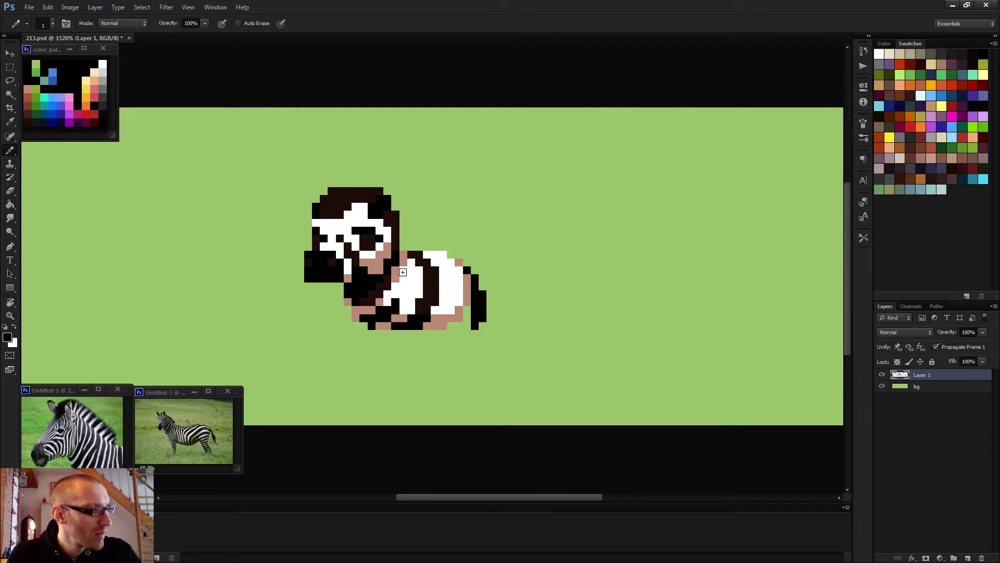
scroll(402, 278, "up", 2)
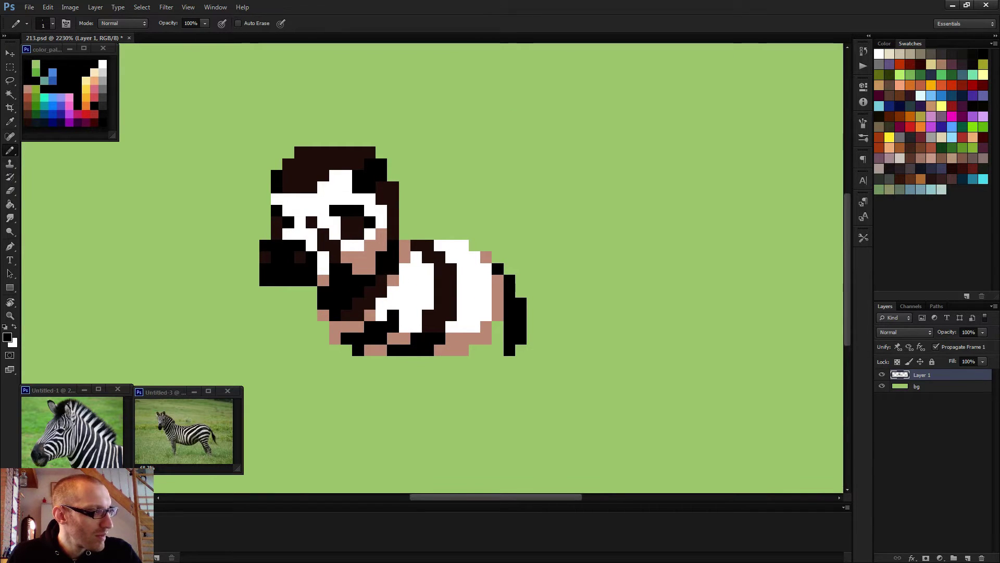
mouse_move(405, 265)
left_mouse_down()
mouse_move(401, 293)
mouse_move(415, 292)
mouse_move(402, 292)
mouse_move(404, 303)
left_mouse_up()
scroll(480, 313, "down", 6)
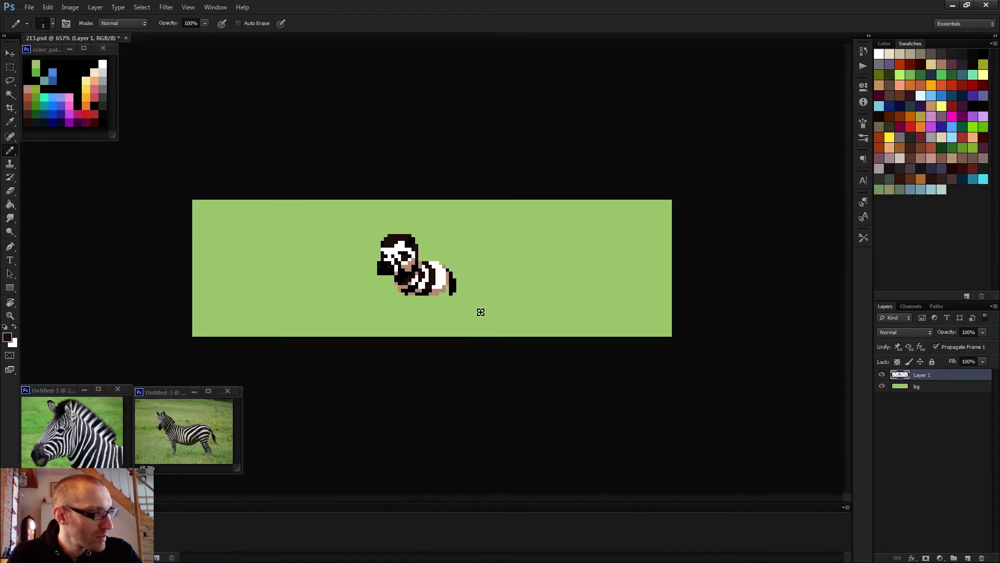
scroll(481, 312, "down", 1)
scroll(419, 286, "up", 3)
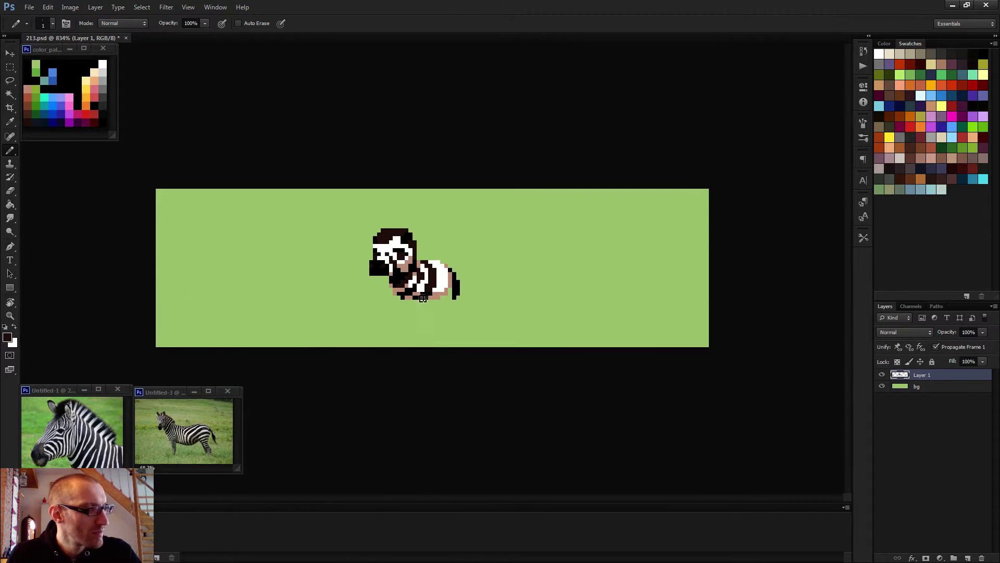
Step: Refine the narrow front stripe's shape by separating it with white pixels and adding dark brown ones
key("x")
left_click_drag(415, 288, 422, 281)
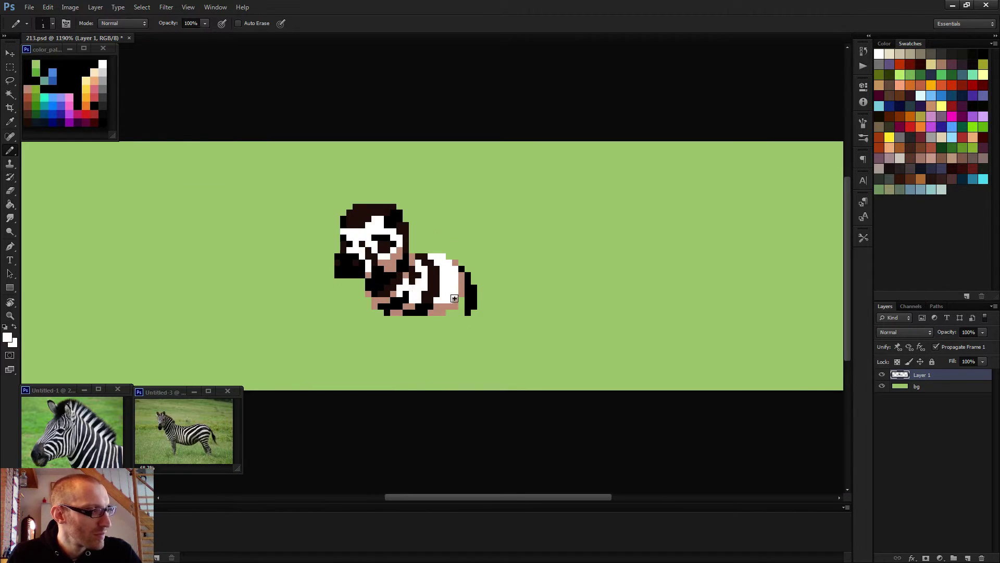
key("x")
left_click(427, 278)
scroll(455, 289, "down", 3)
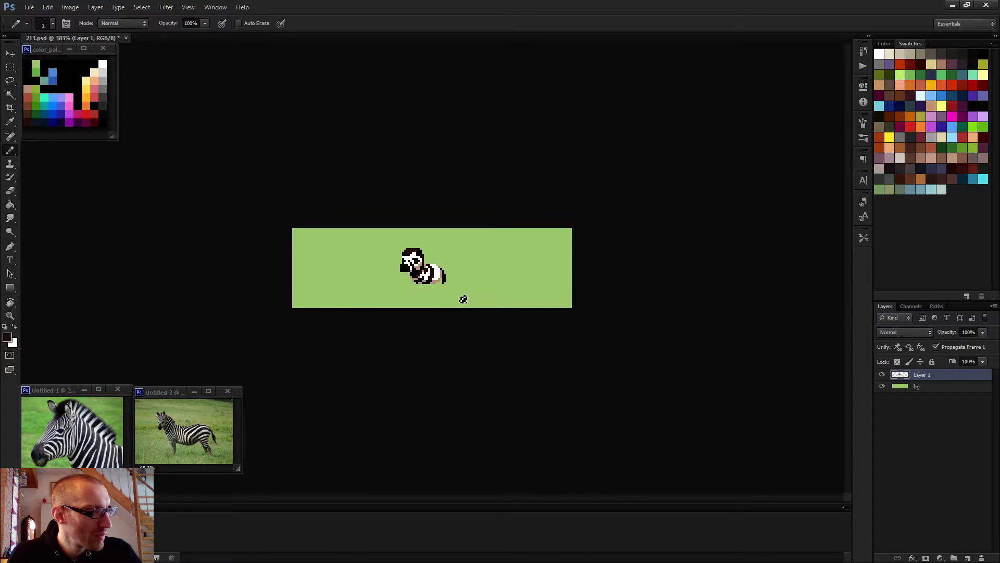
scroll(447, 290, "up", 1)
scroll(449, 293, "down", 2)
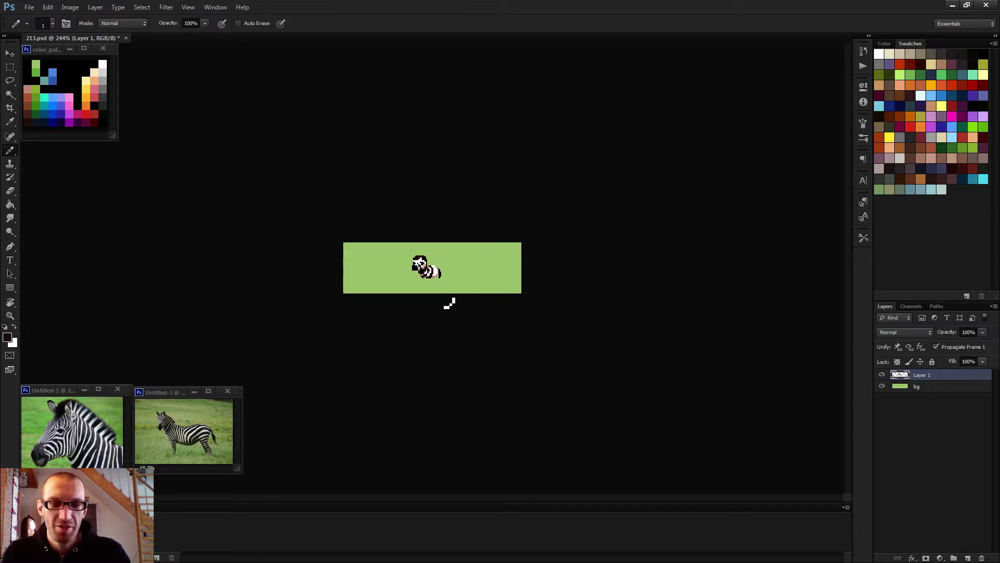
Step: Touch up the front stripe's lower end and draw a curved dark brown stripe down the rump
scroll(433, 267, "up", 3)
scroll(439, 273, "up", 5)
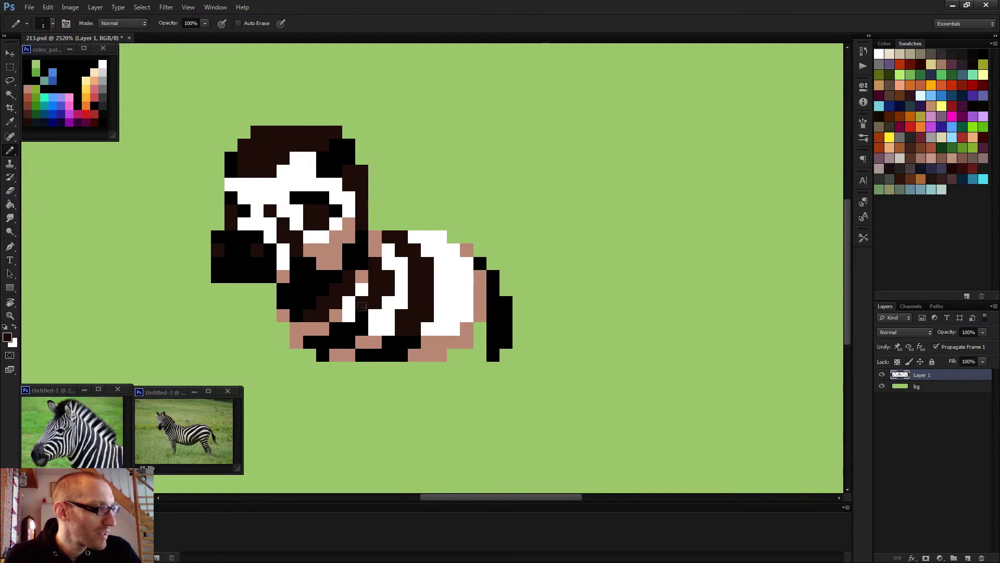
left_click_drag(362, 306, 380, 317)
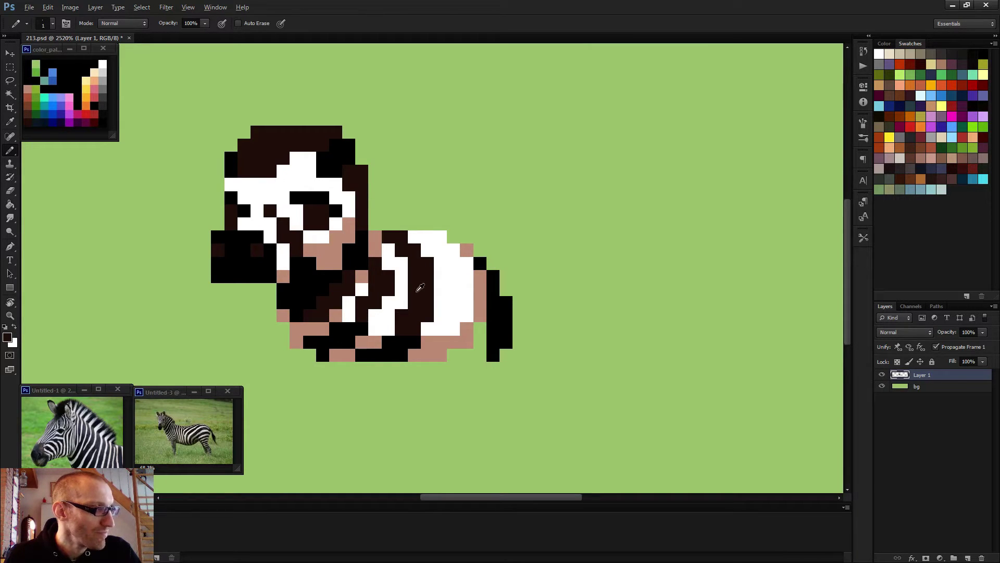
mouse_move(446, 246)
left_mouse_down()
mouse_move(456, 258)
mouse_move(451, 292)
left_mouse_up()
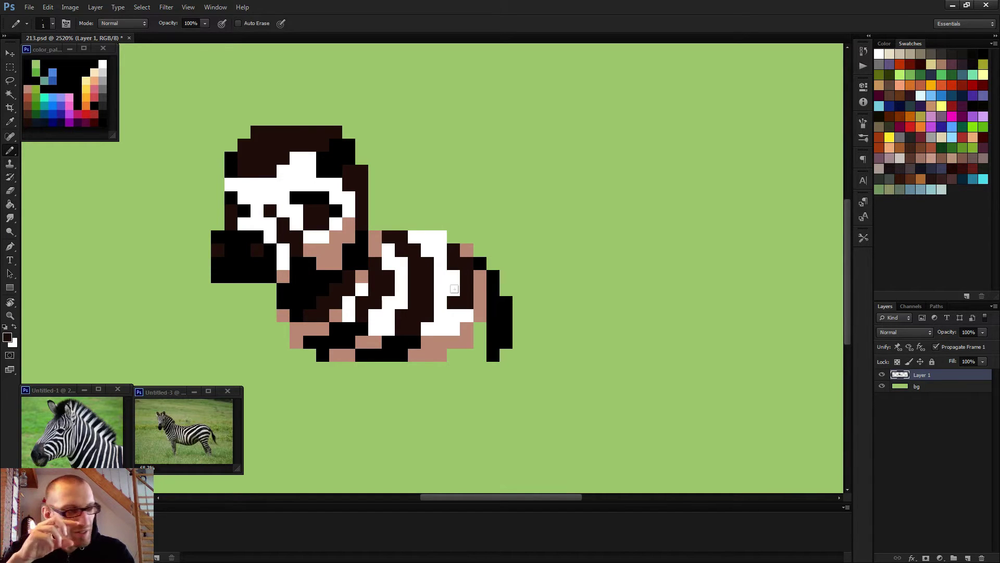
Step: Paint a white rectangle about 8 by 6 pixels on the green background behind and above the zebra
left_click(443, 272, "alt")
mouse_move(558, 145)
left_mouse_down()
mouse_move(632, 210)
mouse_move(637, 144)
mouse_move(545, 146)
mouse_move(578, 188)
mouse_move(599, 171)
mouse_move(585, 148)
mouse_move(554, 202)
left_mouse_up()
left_click(624, 198)
Step: Draw four evenly spaced dark brown vertical stripes across the white rectangle, undoing the misdrawn third one and redrawing it straight
left_click(469, 276, "alt")
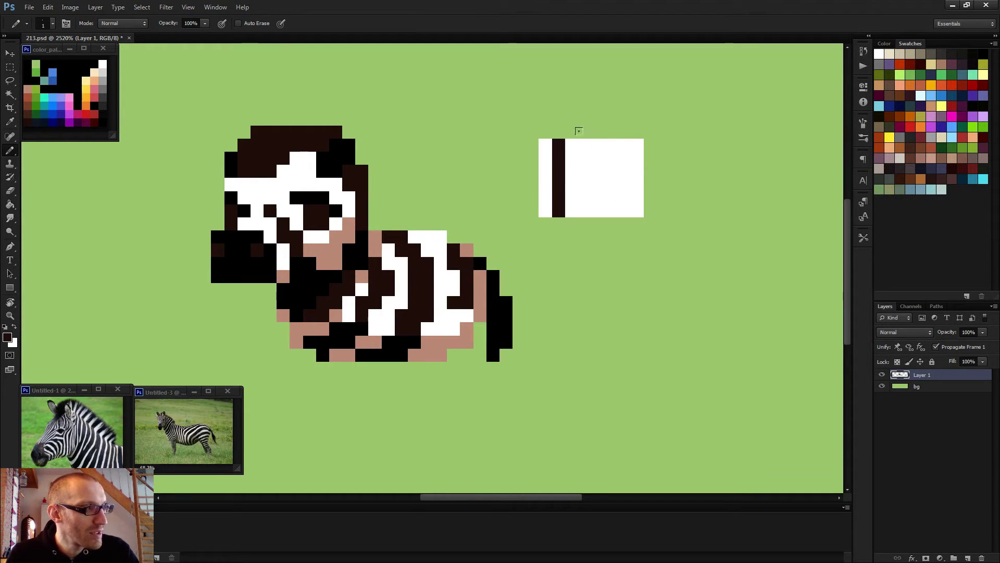
left_click_drag(585, 140, 585, 201)
left_click_drag(611, 128, 624, 211)
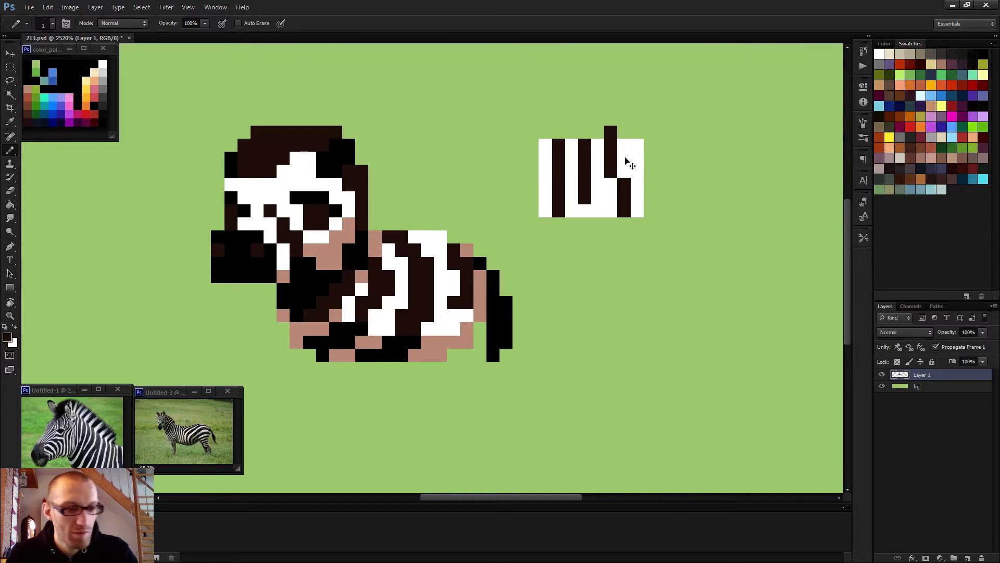
key("ctrl+z")
left_click_drag(610, 142, 611, 211)
left_click_drag(634, 142, 634, 211)
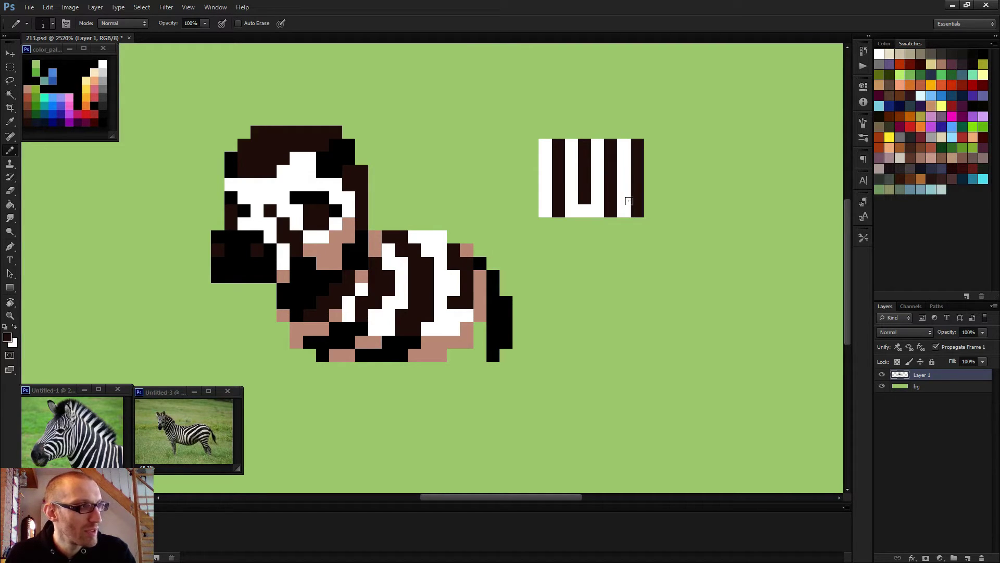
Step: Rework the third stripe of the white test rectangle into a diagonal pattern with dark brown and white pixels
mouse_move(598, 153)
left_mouse_down()
mouse_move(597, 181)
mouse_move(626, 179)
mouse_move(594, 138)
mouse_move(608, 155)
mouse_move(599, 164)
mouse_move(618, 159)
mouse_move(606, 137)
mouse_move(622, 149)
mouse_move(638, 181)
left_mouse_up()
key("x")
left_click(600, 165, "alt")
scroll(635, 190, "down", 3)
left_click(630, 193, "alt")
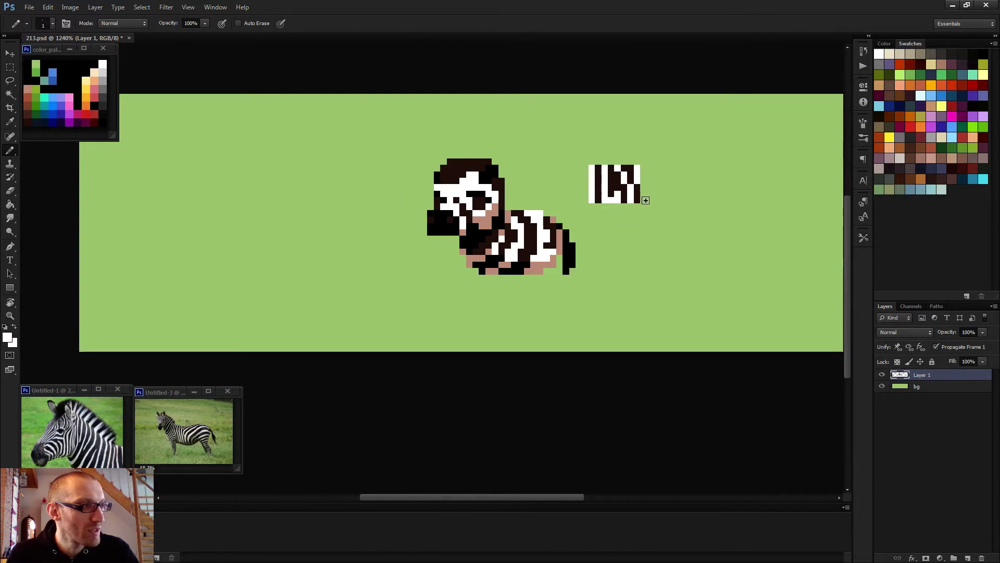
Step: Select the striped test rectangle behind the zebra in an area about 13 by 10 pixels and delete it
key("m")
left_click_drag(576, 138, 660, 201)
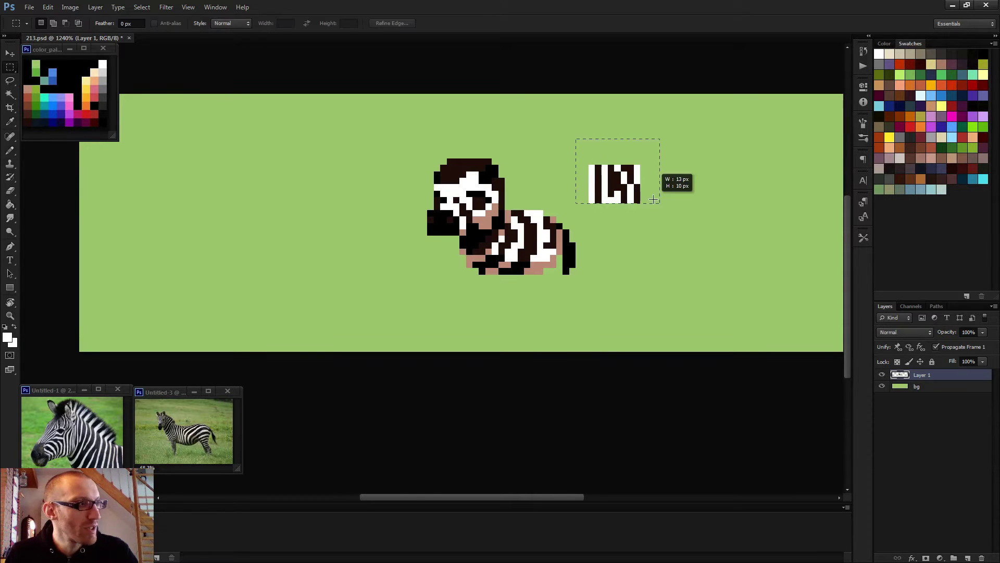
key("Delete")
key("b")
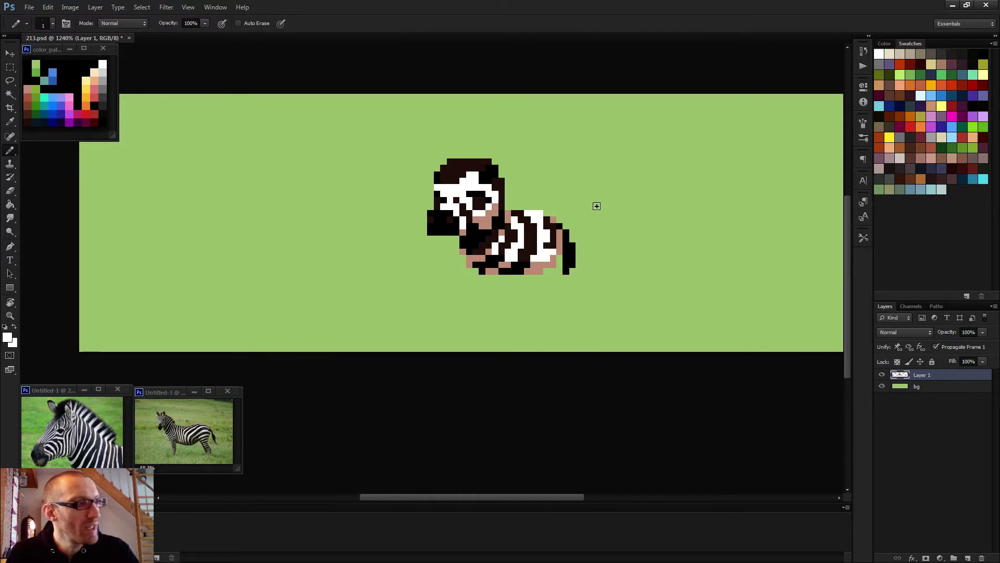
Step: Extend the rump's dark brown stripe diagonally forward and down across the white area to the belly
scroll(562, 212, "up", 3)
left_click(541, 241, "alt")
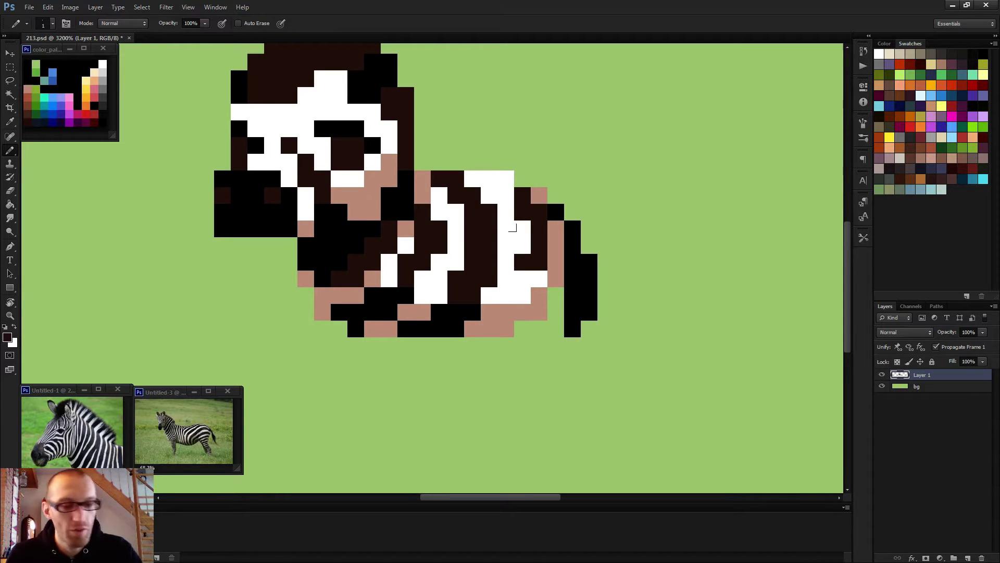
left_click_drag(513, 227, 492, 272)
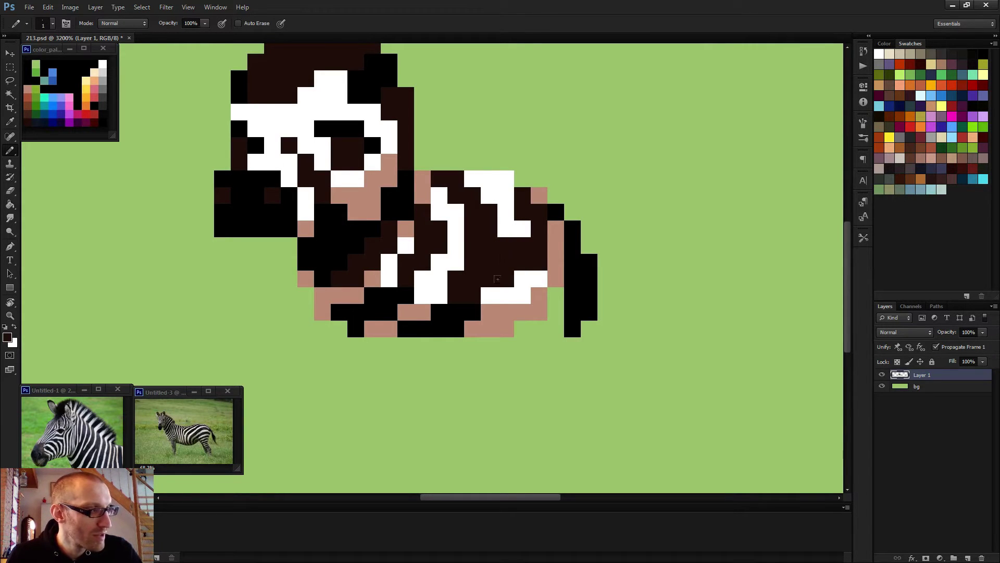
left_click(506, 295)
Step: Recolour the rear belly edge with pink and black pixels and touch up the white at the rump's lower edge
left_click(472, 323, "alt")
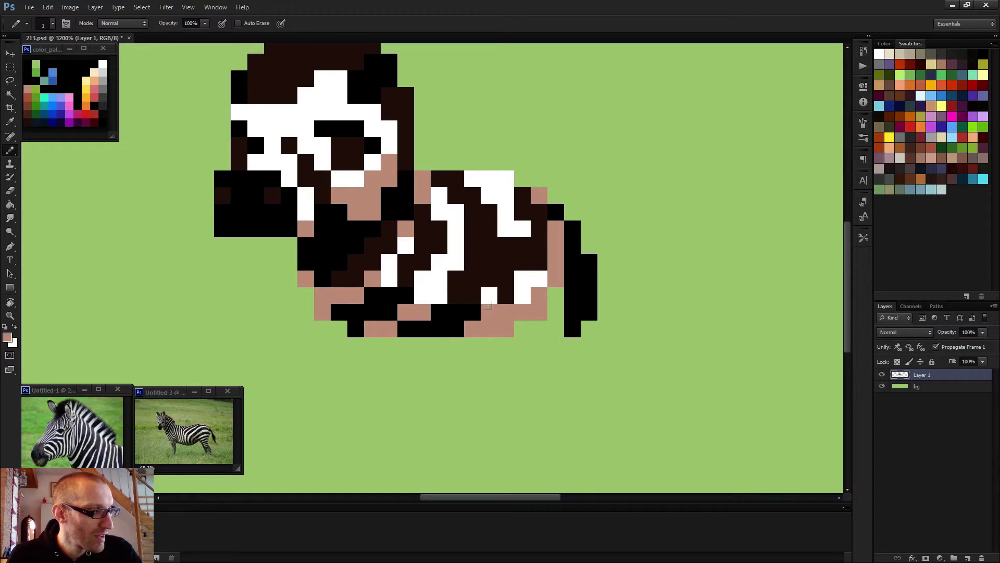
left_click(475, 314, "alt")
left_click_drag(489, 328, 506, 311)
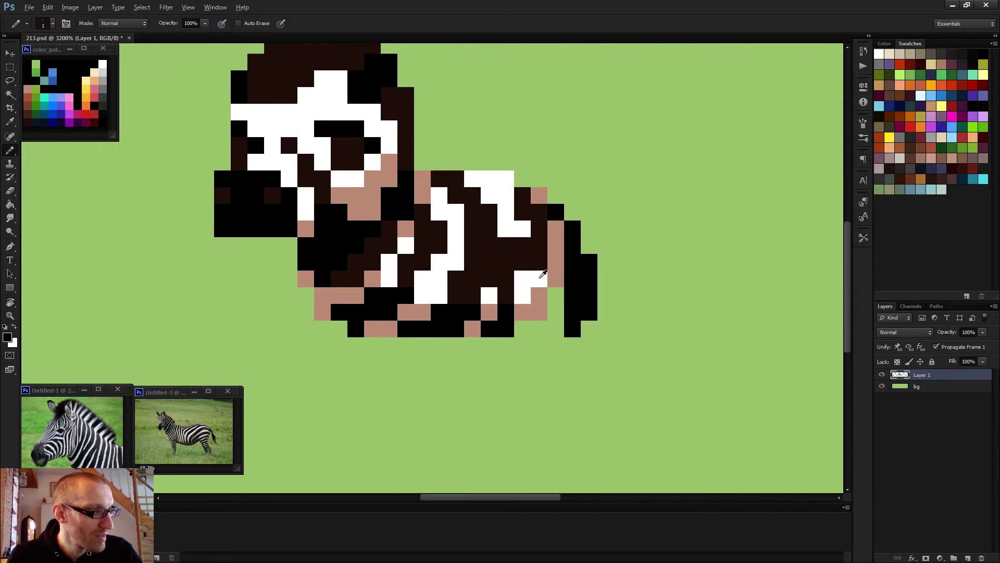
left_click(541, 276, "alt")
left_click(532, 257)
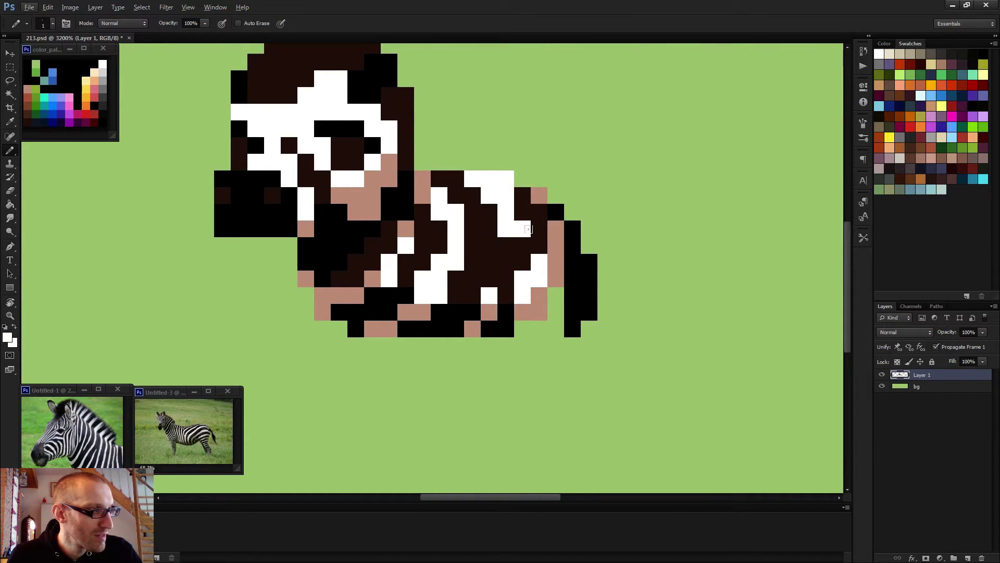
Step: Repaint the upper rump white and redraw the rear stripe as a short dark brown diagonal along its lower edge
scroll(572, 249, "down", 4)
scroll(454, 296, "up", 2)
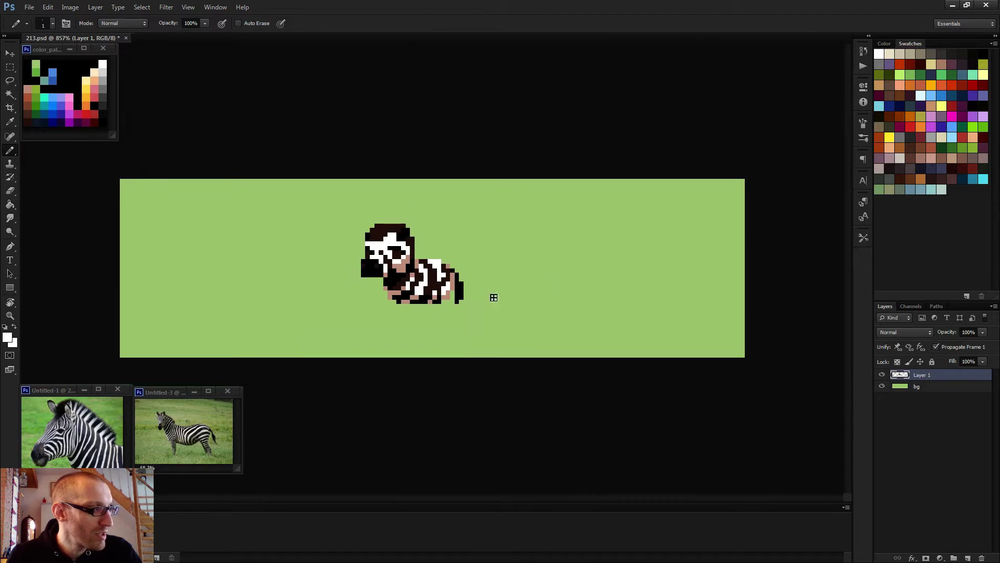
scroll(494, 297, "down", 2)
left_click(453, 272, "alt")
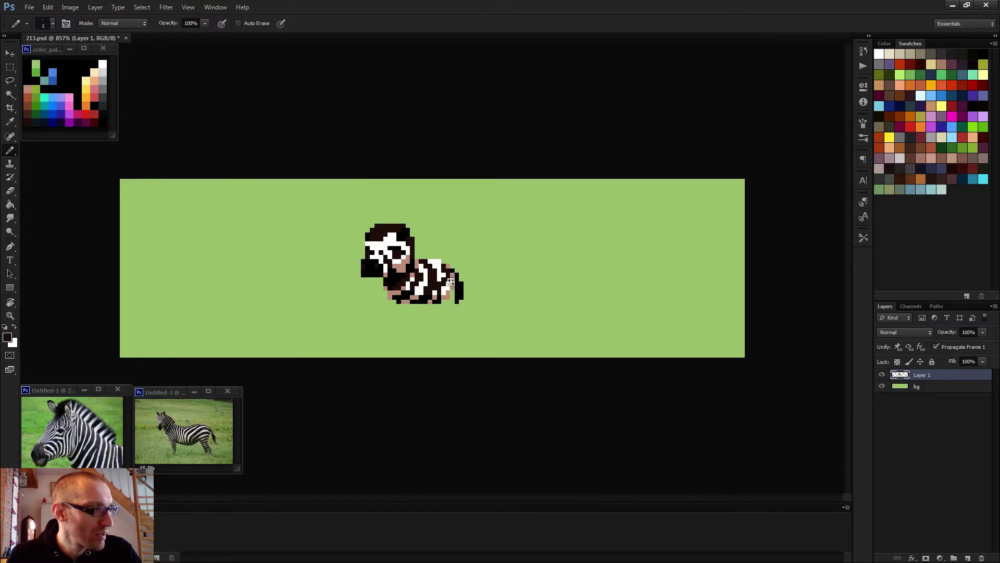
scroll(435, 266, "down", 2)
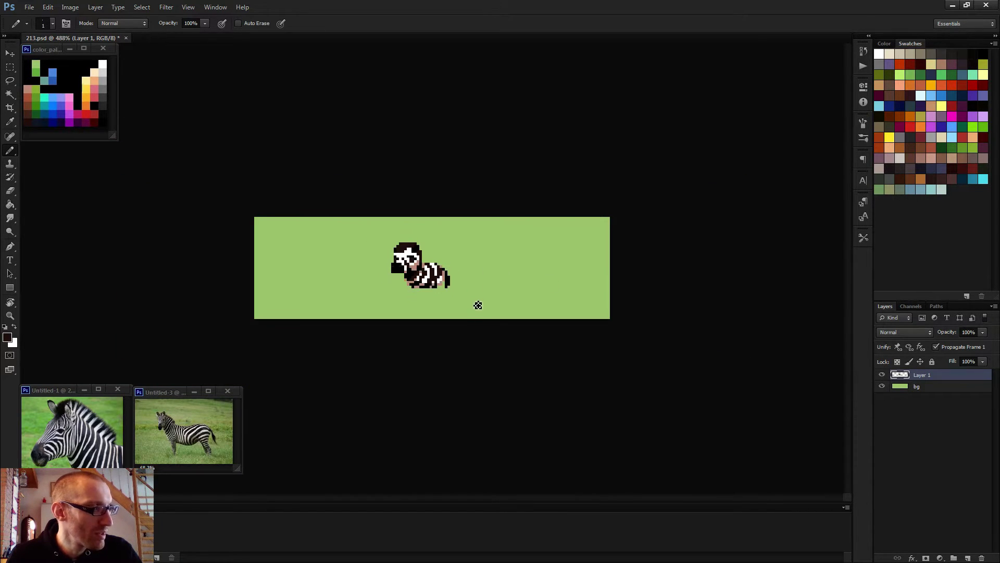
scroll(477, 305, "down", 1)
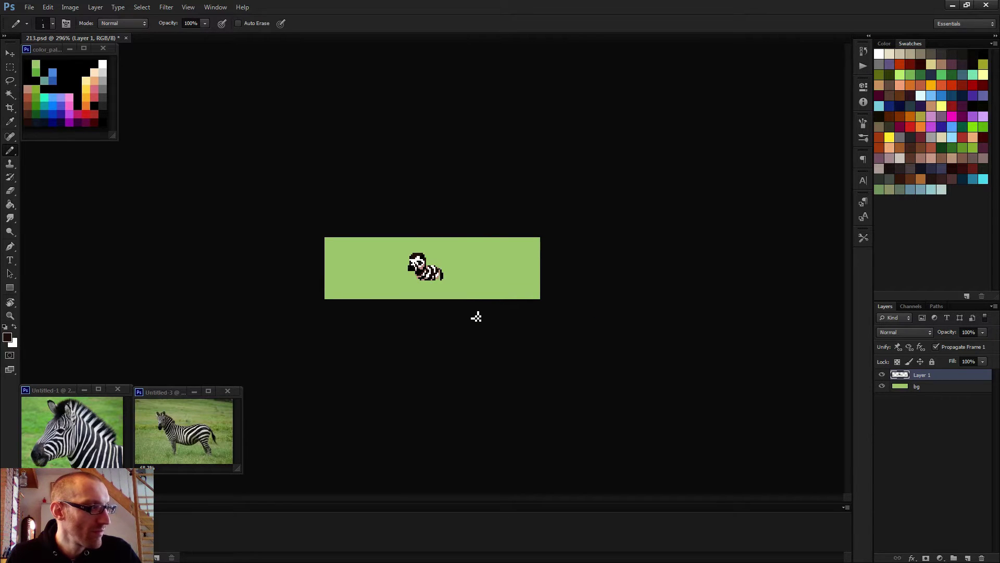
scroll(434, 269, "up", 5)
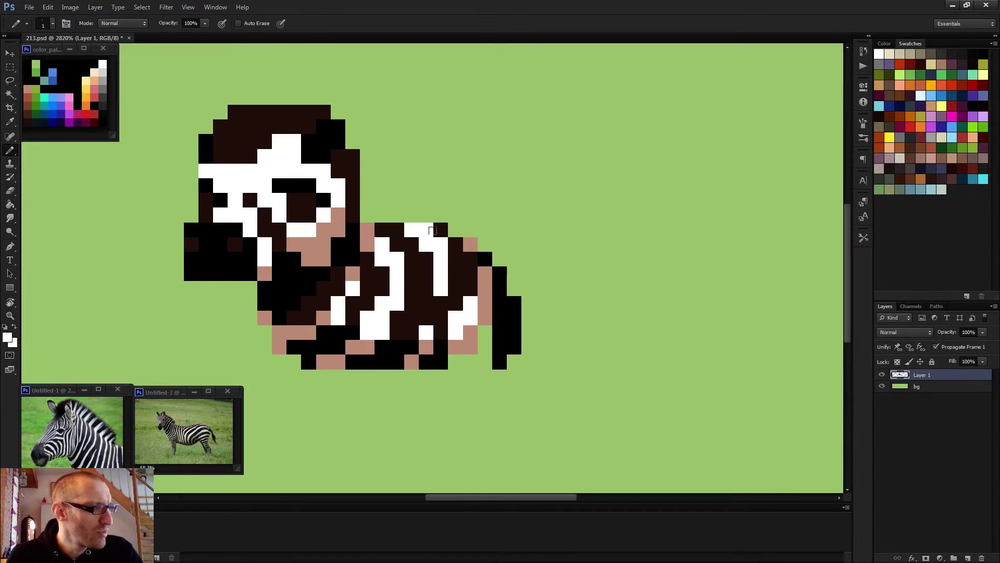
left_click(438, 231, "alt")
mouse_move(438, 231)
left_mouse_down()
mouse_move(456, 284)
mouse_move(455, 258)
mouse_move(432, 318)
mouse_move(442, 339)
mouse_move(470, 318)
left_mouse_up()
left_click(447, 355, "alt")
left_click(431, 319, "alt")
left_click(471, 303)
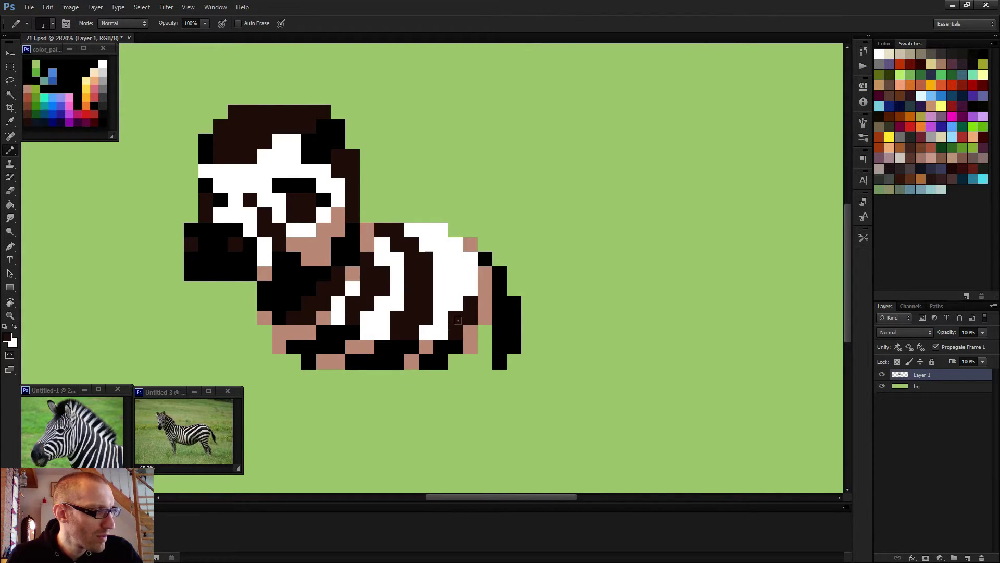
Step: Select the upper part of the zebra's middle stripes and shift it one pixel toward the tail
scroll(532, 340, "down", 5)
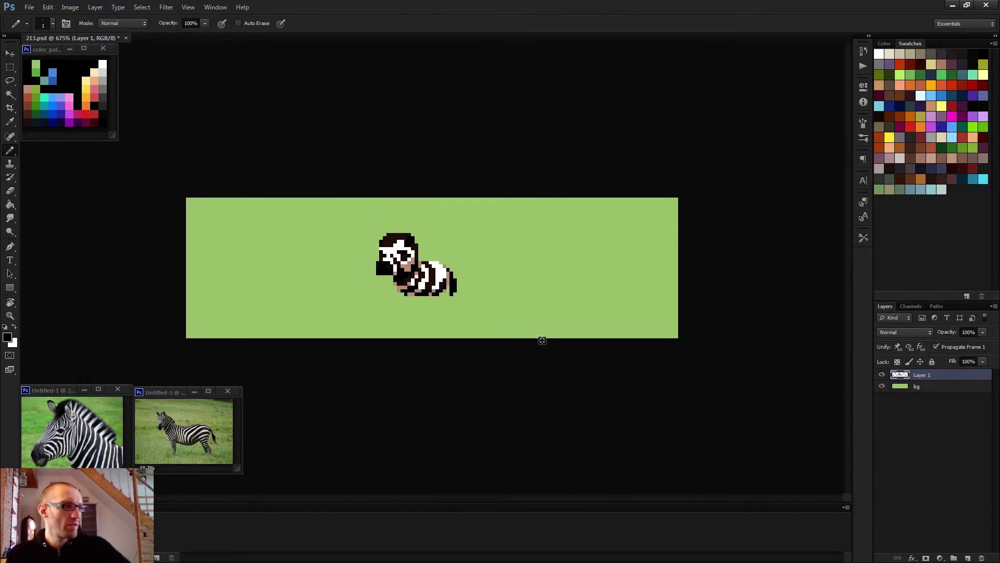
scroll(542, 341, "down", 1)
scroll(500, 287, "up", 6)
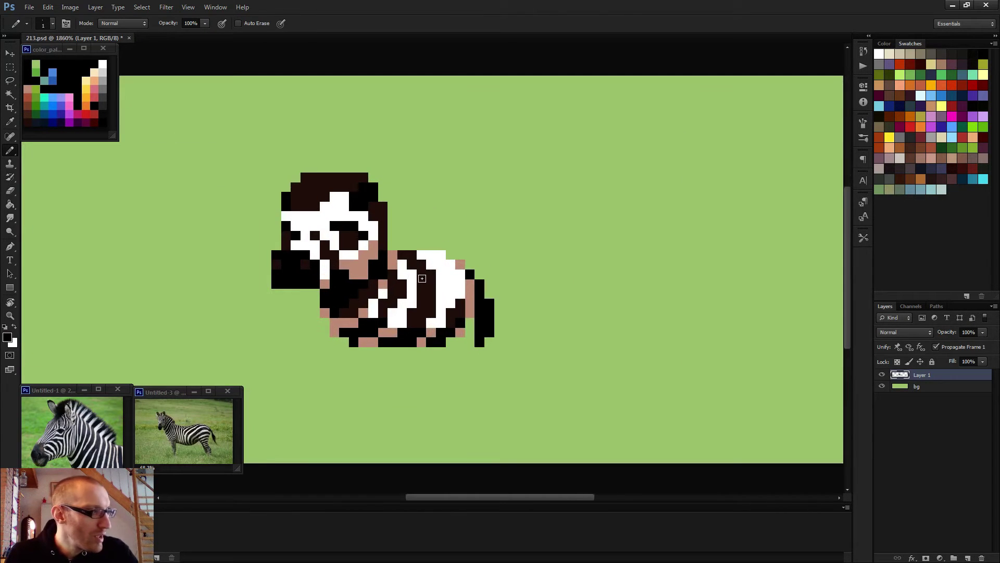
key("m")
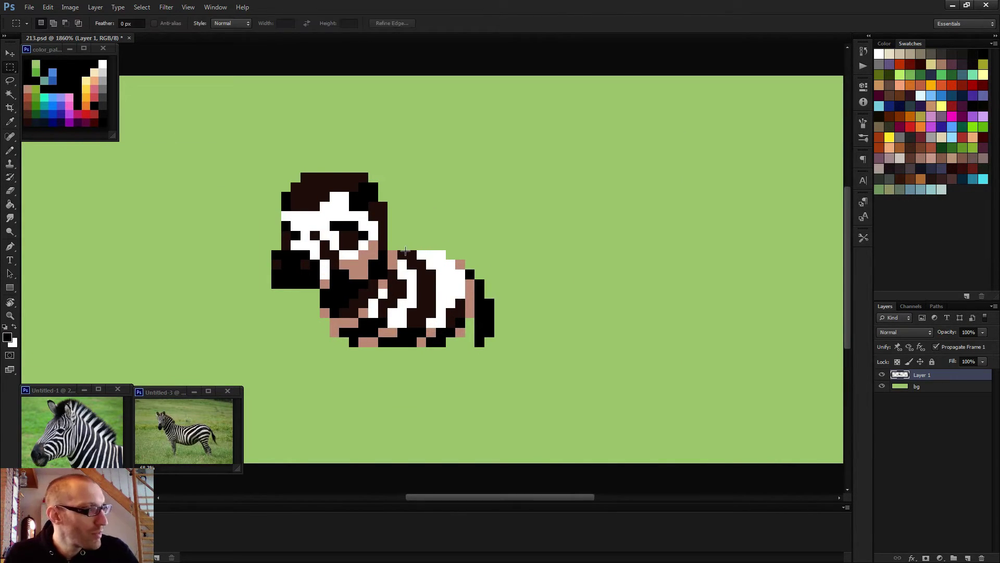
left_click_drag(397, 241, 436, 288)
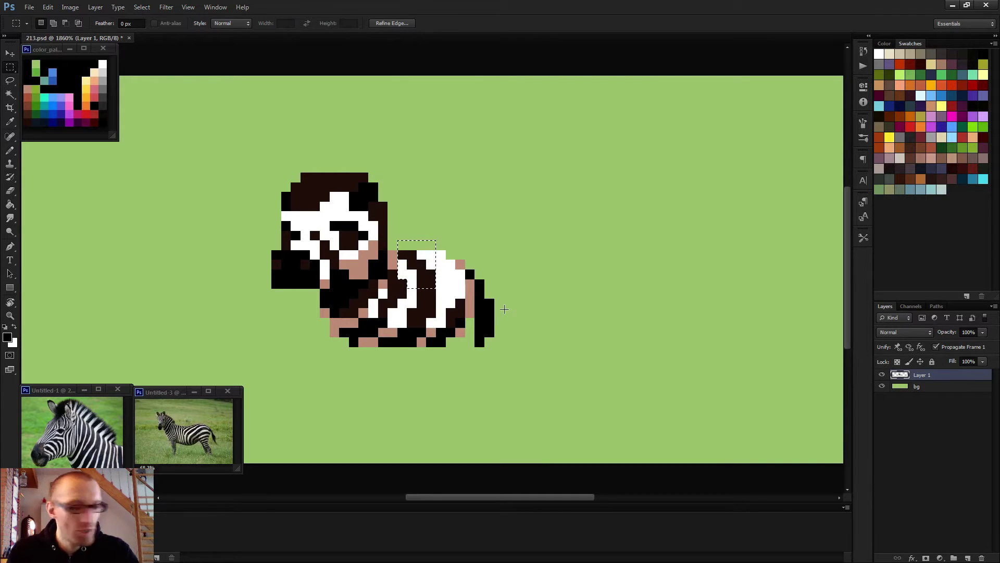
key("v")
key("Right")
key("Down")
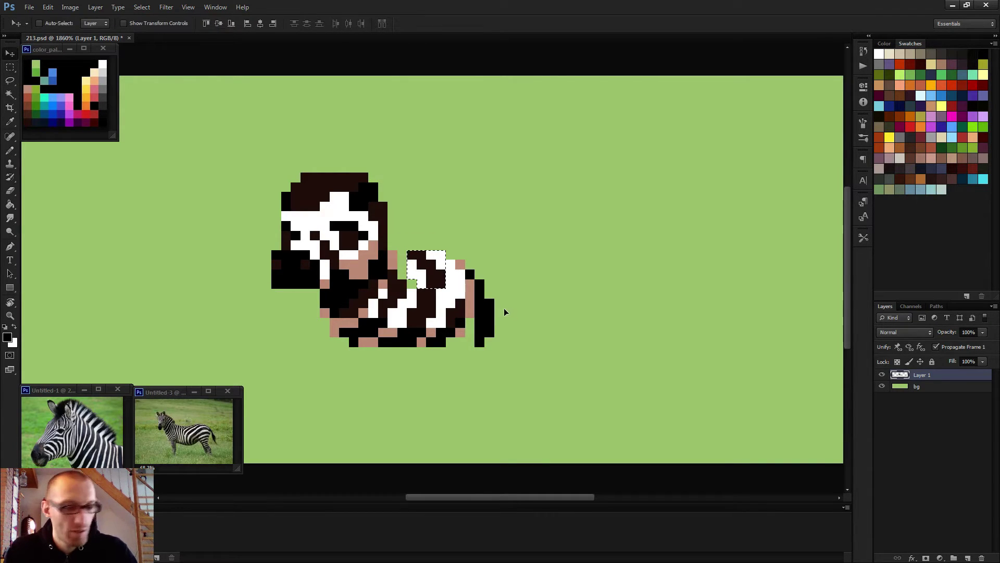
Step: Deselect and fill the green gaps left behind in the zebra's back with white pixels
key("ctrl+d")
key("b")
scroll(440, 255, "up", 3)
left_click(383, 278, "alt")
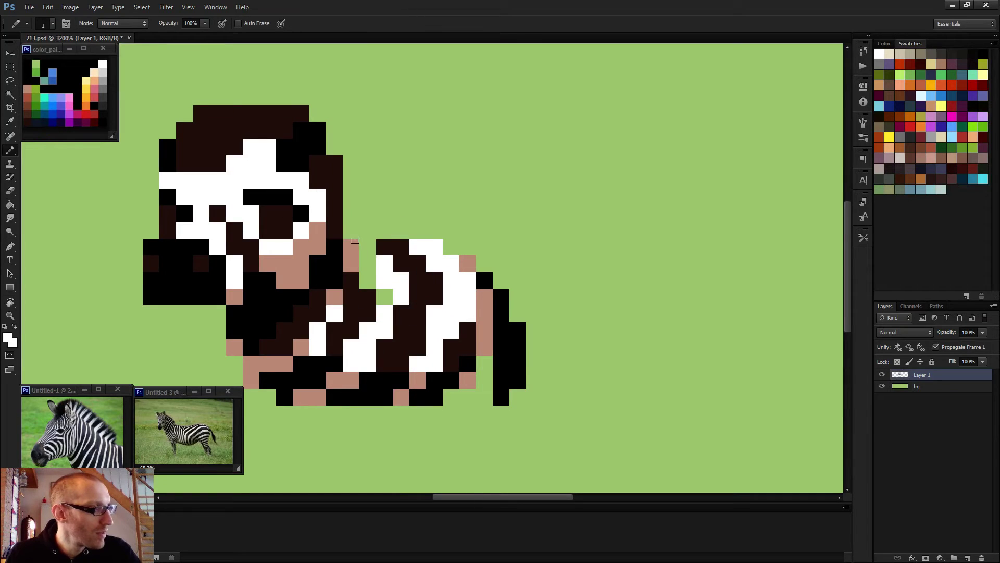
mouse_move(366, 246)
left_mouse_down()
mouse_move(378, 289)
mouse_move(406, 294)
left_mouse_up()
key("x")
Step: Shorten the narrow white front stripe with a dark pixel and extend the next white stripe's lower end forward
scroll(528, 312, "down", 6)
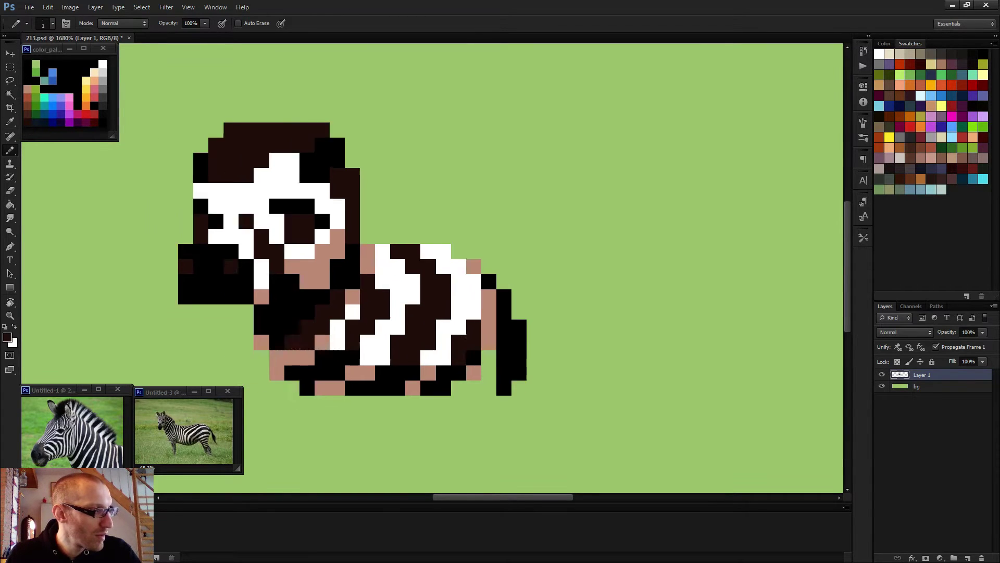
scroll(528, 311, "down", 1)
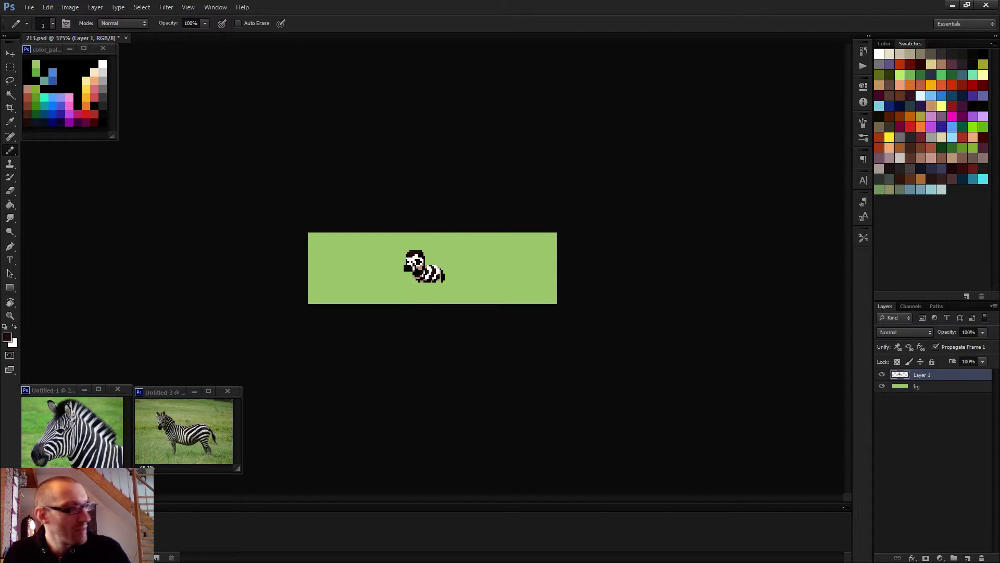
scroll(406, 291, "up", 3)
left_click_drag(406, 292, 422, 285)
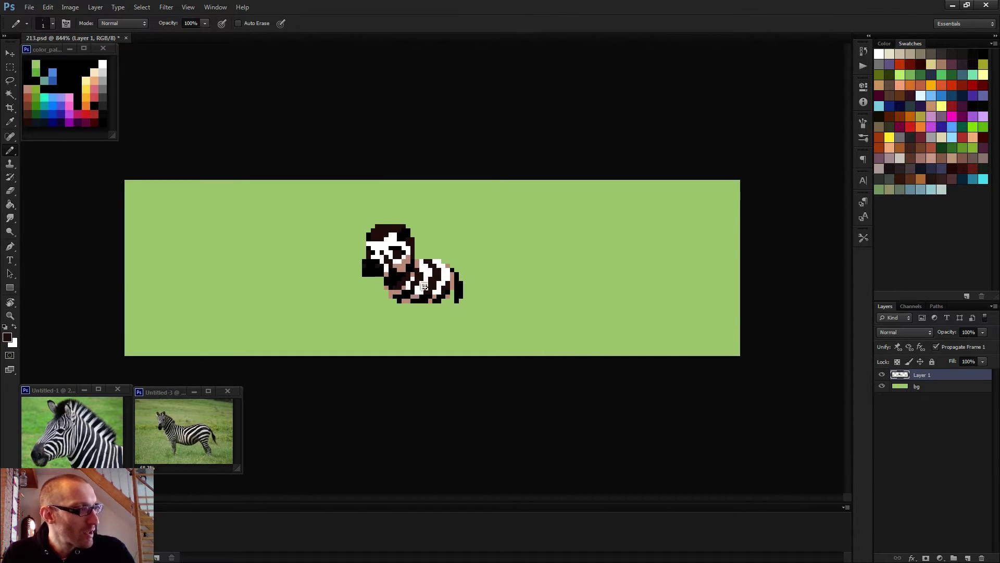
scroll(415, 307, "up", 3)
left_click(415, 307, "alt")
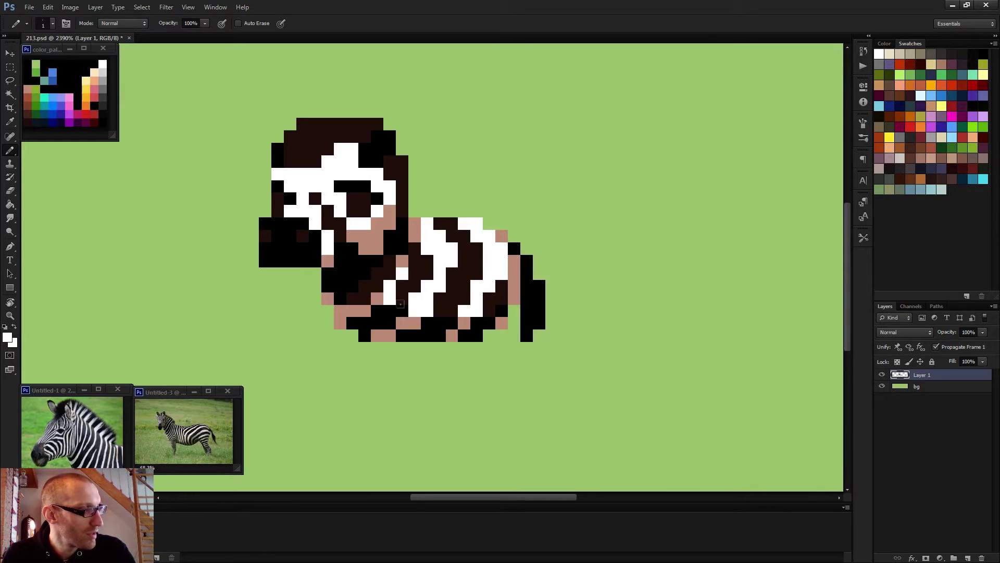
left_click(402, 311)
left_click(395, 309, "alt")
left_click(391, 299)
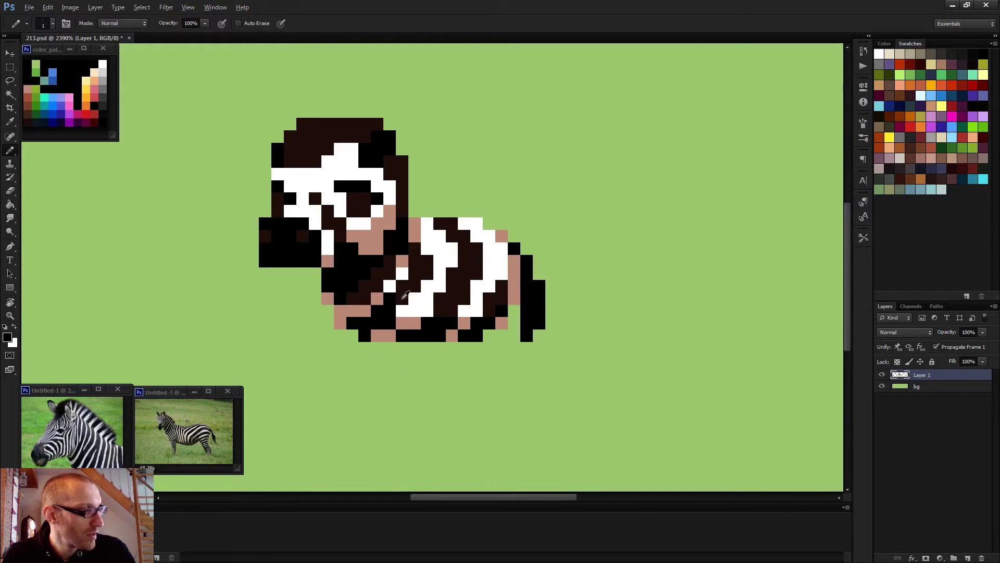
left_click(403, 297)
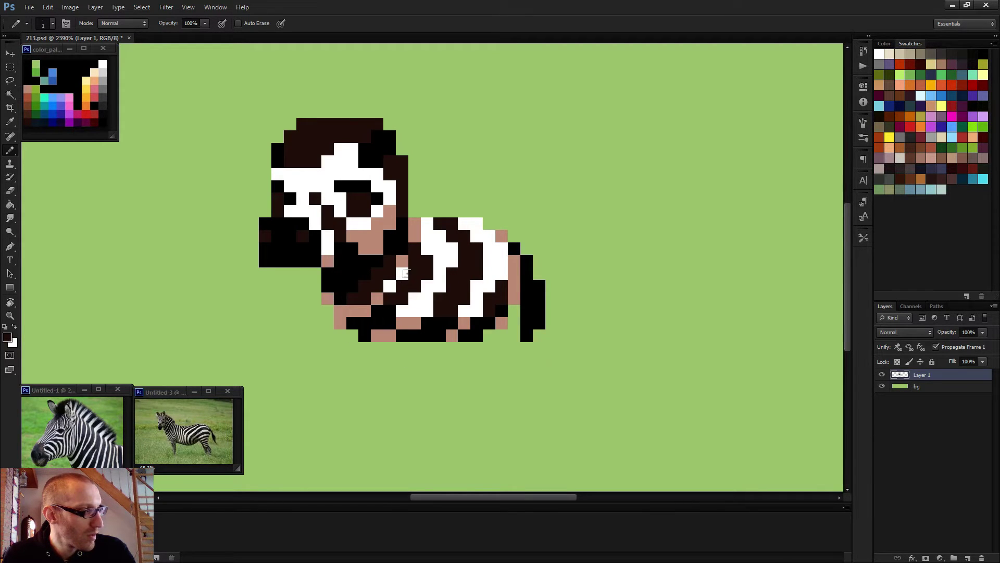
Step: Thicken the upper part of the front dark brown body stripe
left_click(440, 267, "alt")
mouse_move(424, 261)
left_mouse_down()
mouse_move(423, 276)
mouse_move(417, 260)
left_mouse_up()
left_click(417, 256, "alt")
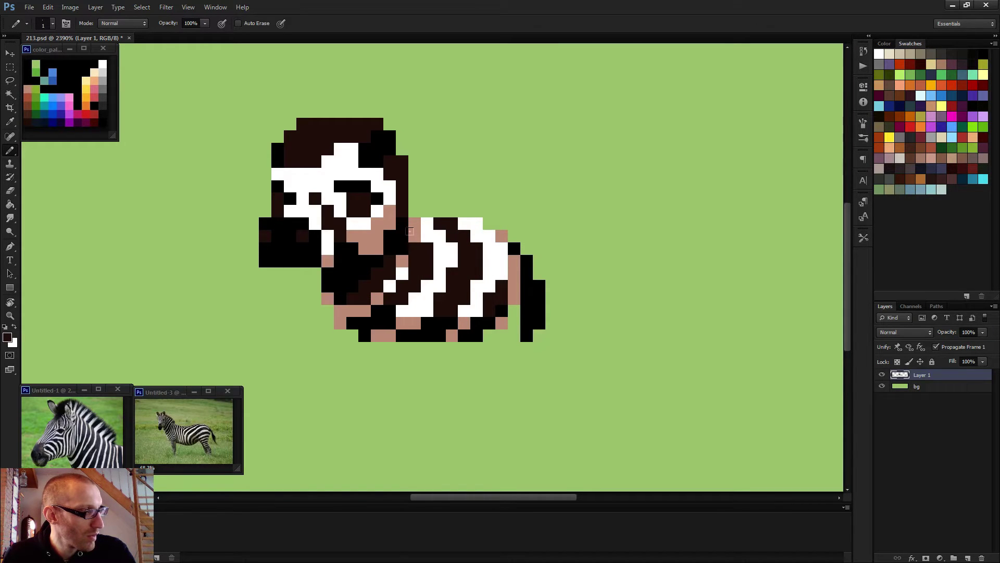
Step: Examine the striped zebra at several magnifications to judge how the stripes read
scroll(410, 231, "down", 6)
scroll(479, 293, "down", 1)
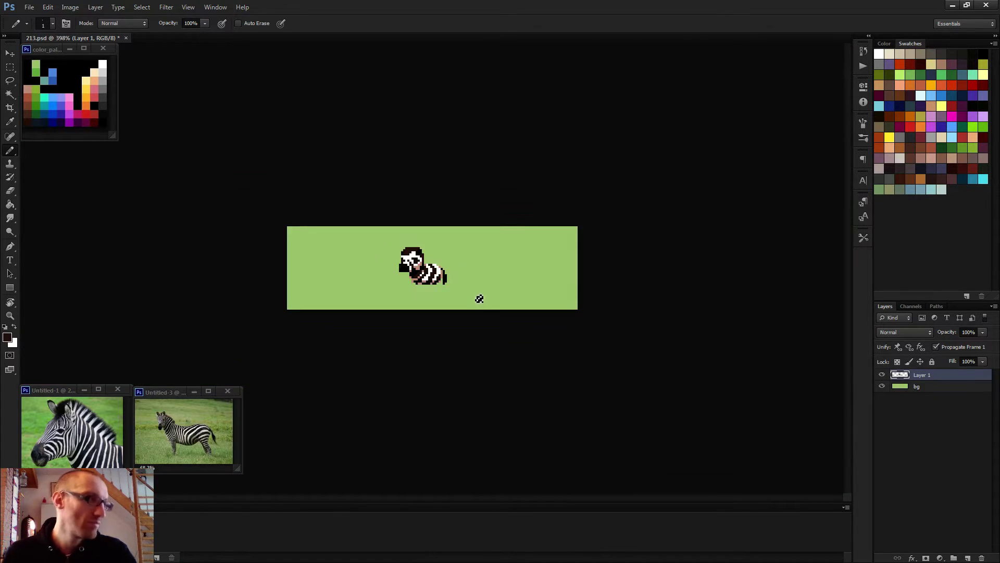
scroll(479, 299, "up", 3)
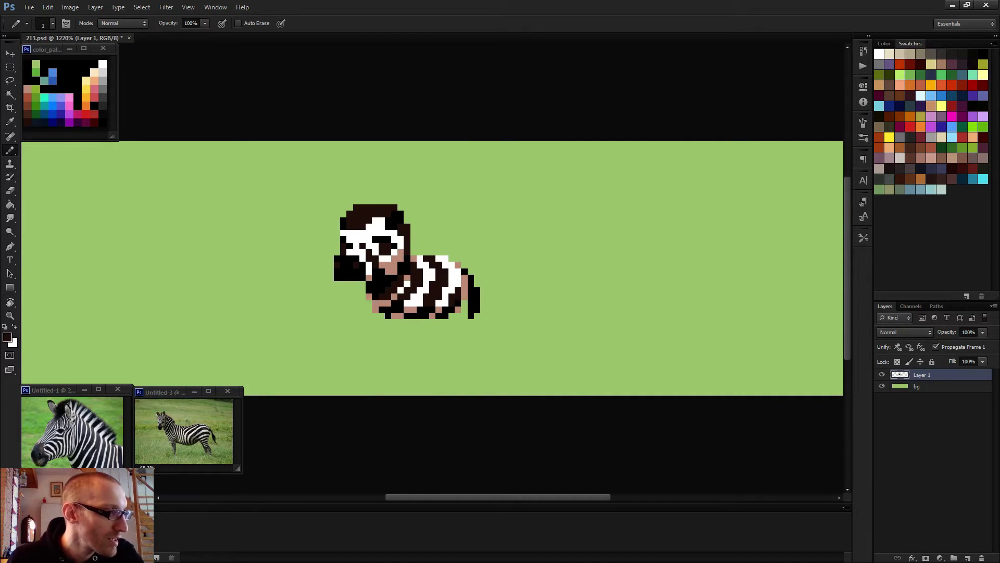
scroll(426, 302, "down", 4)
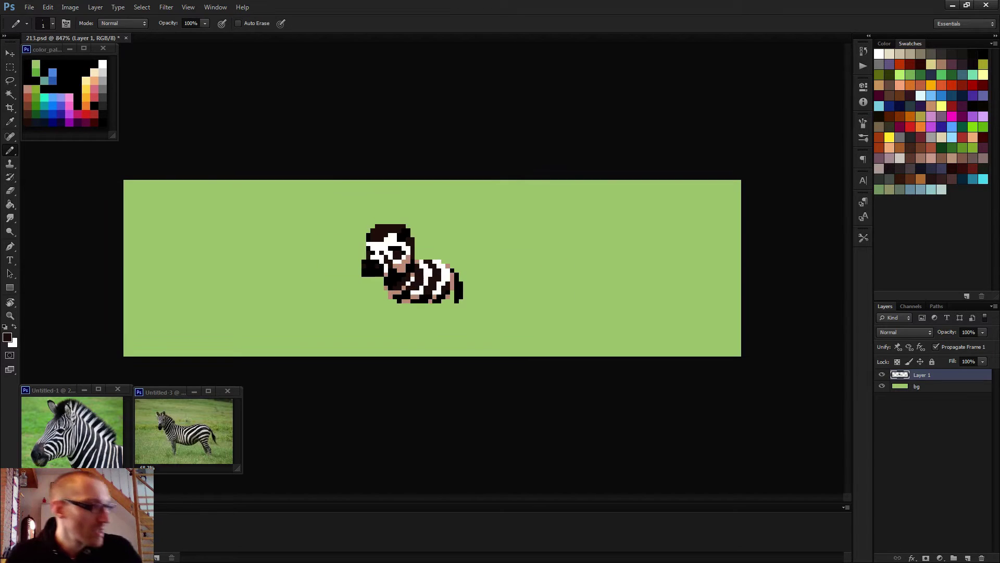
scroll(419, 297, "up", 3)
scroll(469, 310, "down", 2)
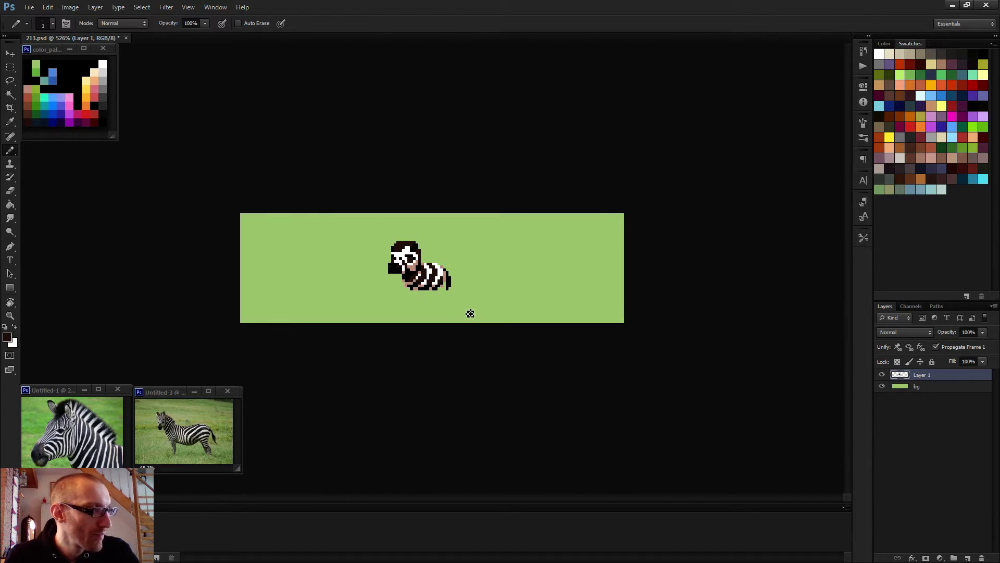
scroll(440, 310, "up", 2)
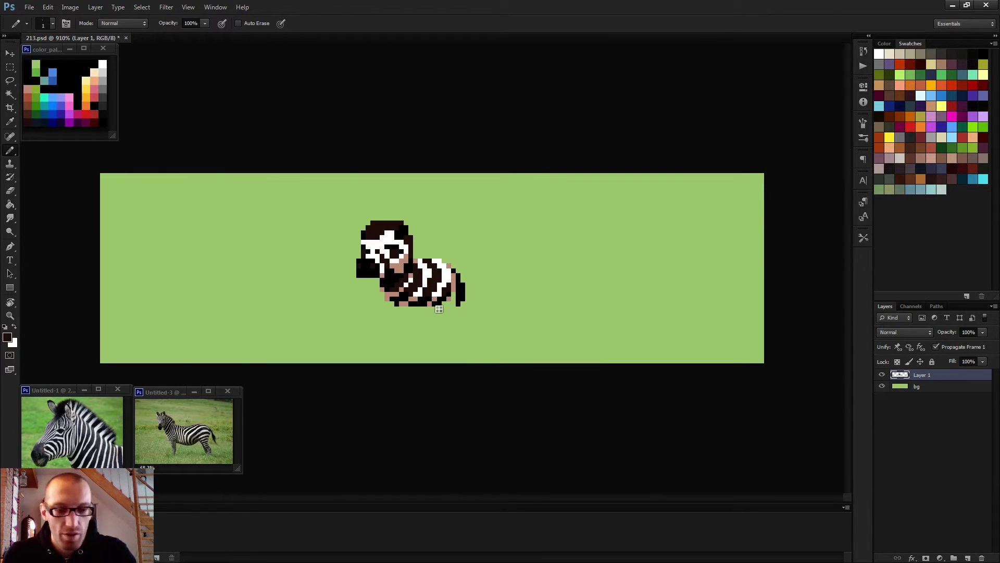
scroll(437, 303, "up", 2)
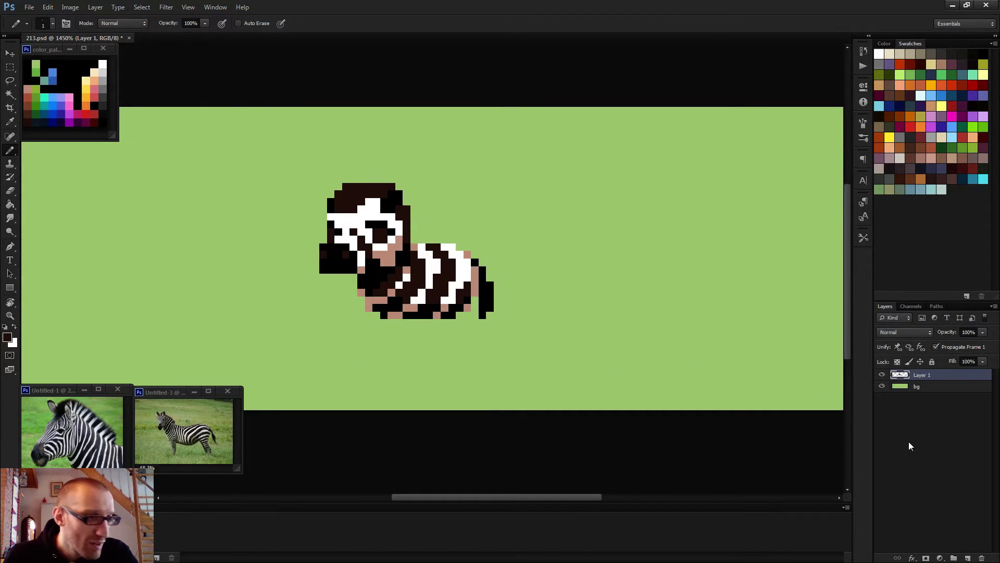
Step: Add a new layer and paint the upper part of a front leg below the chest in pinkish brown with a 2-pixel pencil
left_click(968, 558)
scroll(386, 298, "up", 3)
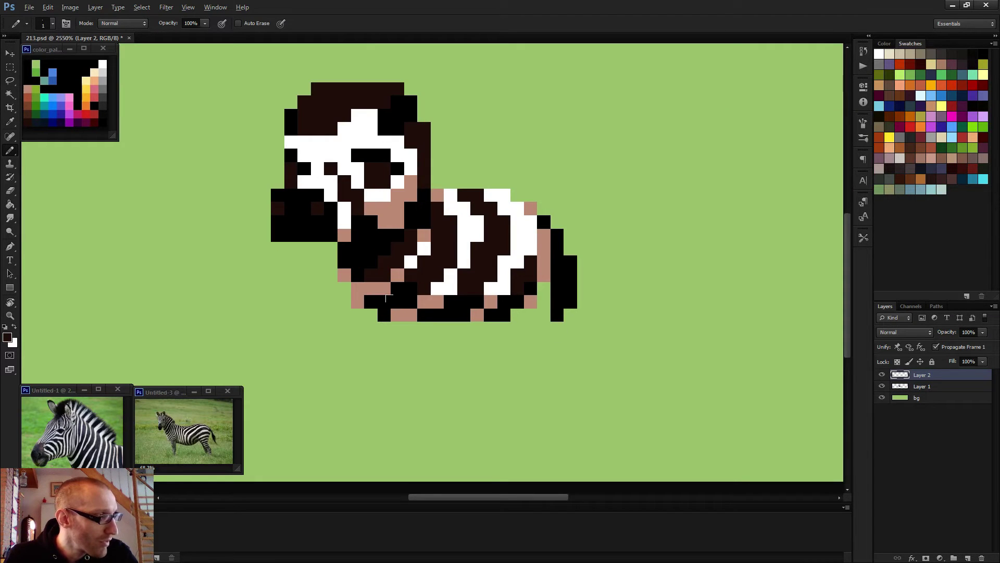
left_click(413, 313, "alt")
right_click(391, 322, "alt")
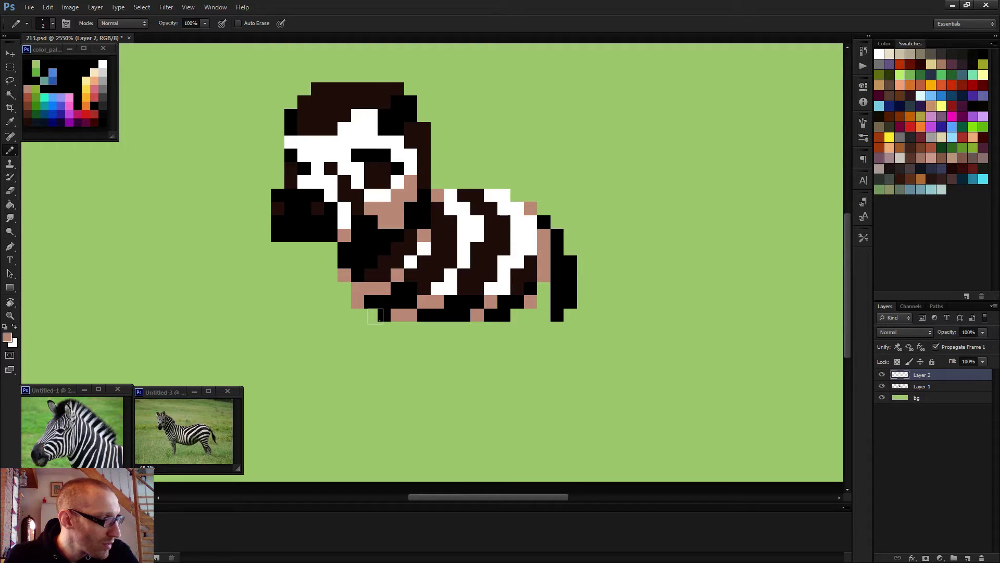
left_click(378, 320)
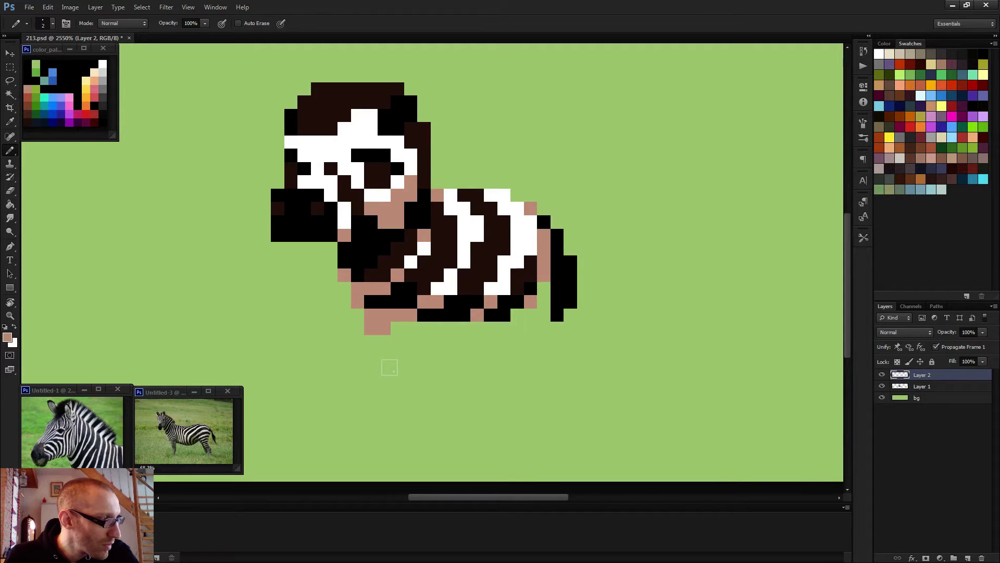
left_click_drag(388, 367, 372, 347)
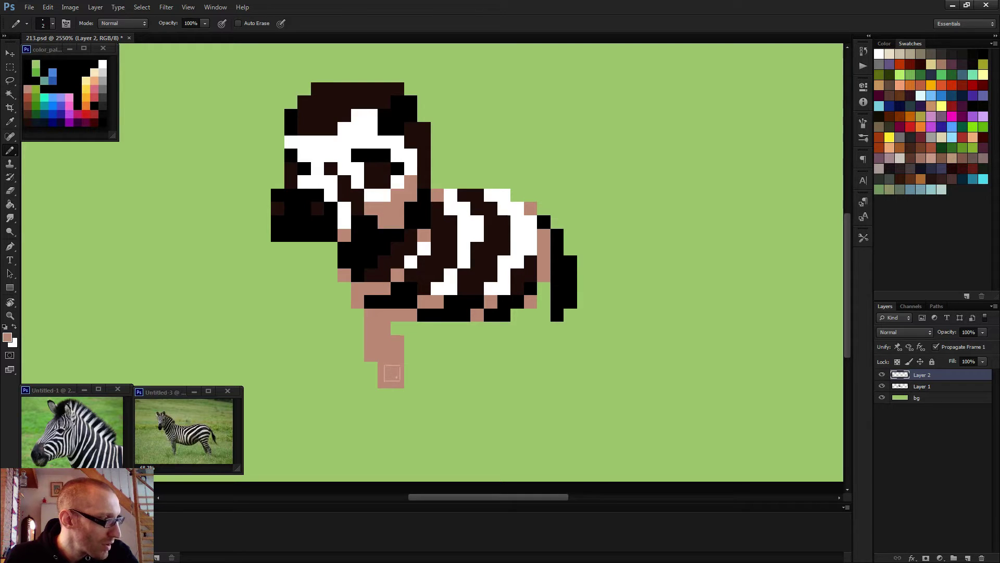
Step: Narrow the front leg's lower end with a 1-pixel pencil and add a black hoof beneath it
key("bracketleft")
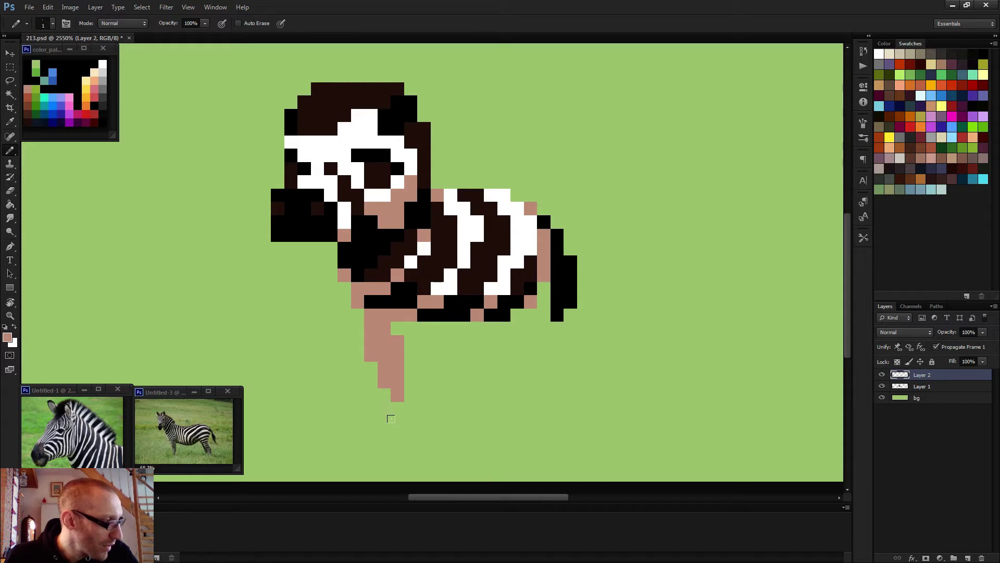
mouse_move(396, 408)
left_mouse_down()
mouse_move(397, 431)
mouse_move(452, 317)
mouse_move(385, 421)
left_mouse_up()
left_click(463, 317, "alt")
left_click(398, 421)
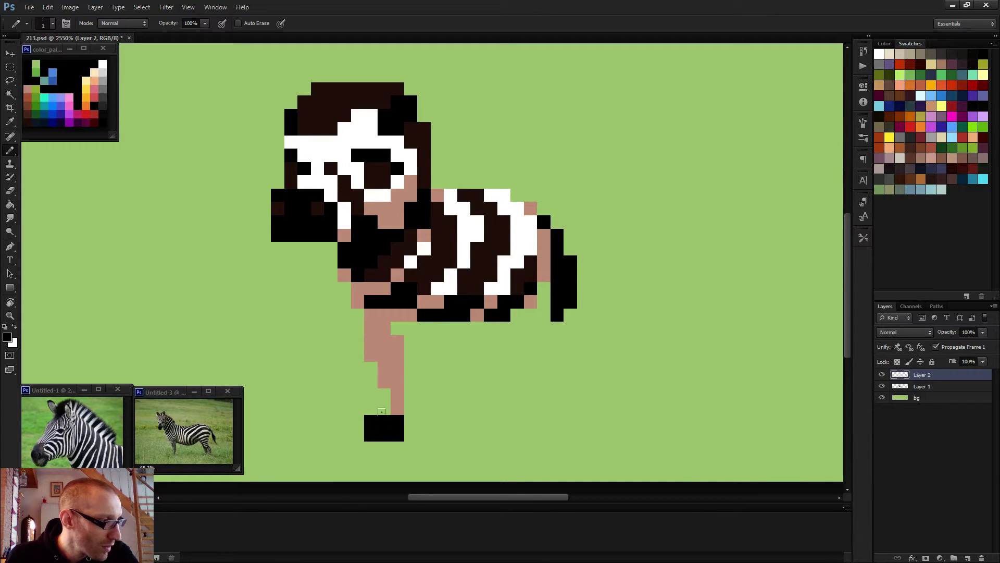
left_click(400, 406, "alt")
left_click(398, 421)
scroll(427, 386, "down", 3)
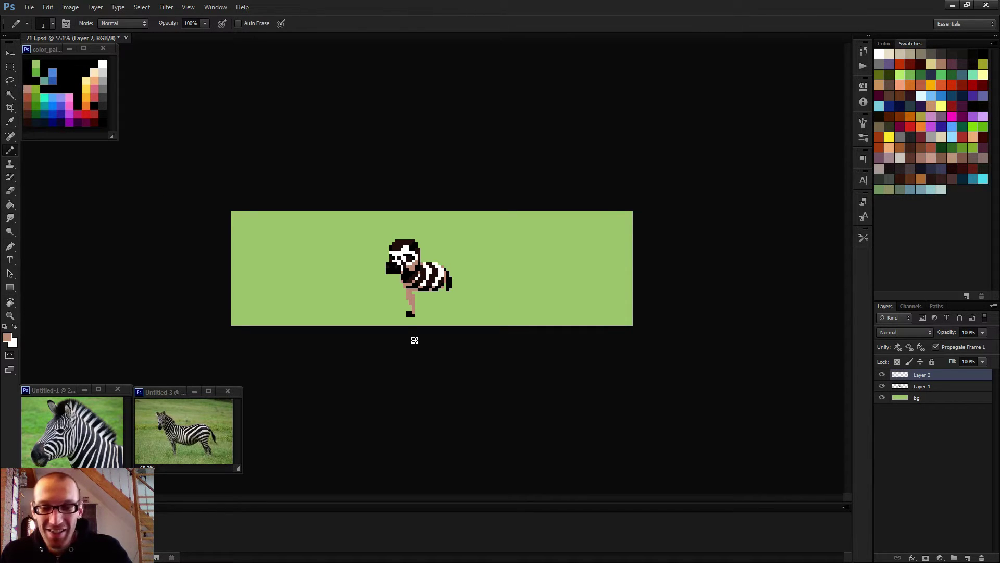
Step: Shorten the front leg by selecting its lower part with the hoof and nudging it up in two passes
key("m")
scroll(337, 322, "up", 5)
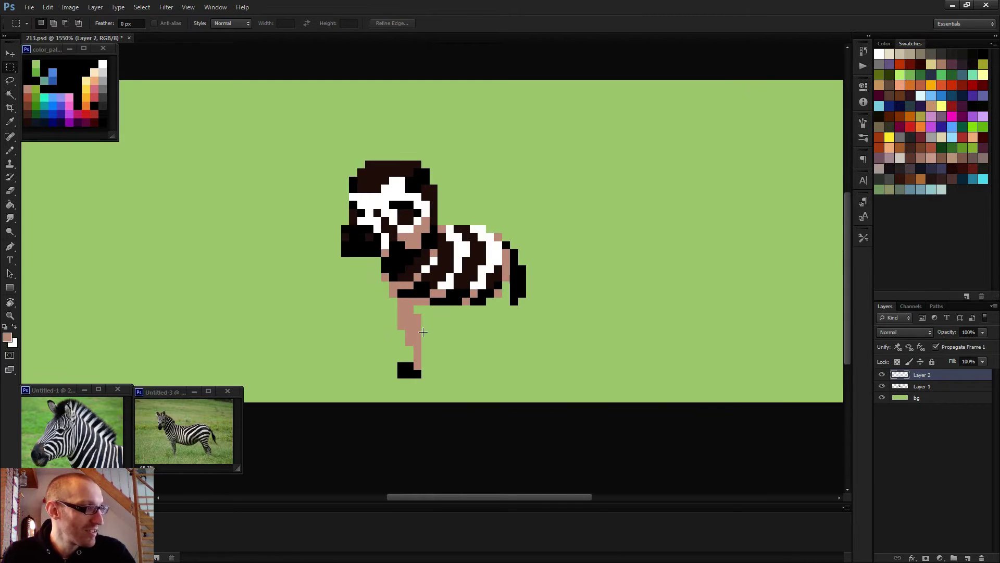
scroll(396, 360, "down", 2)
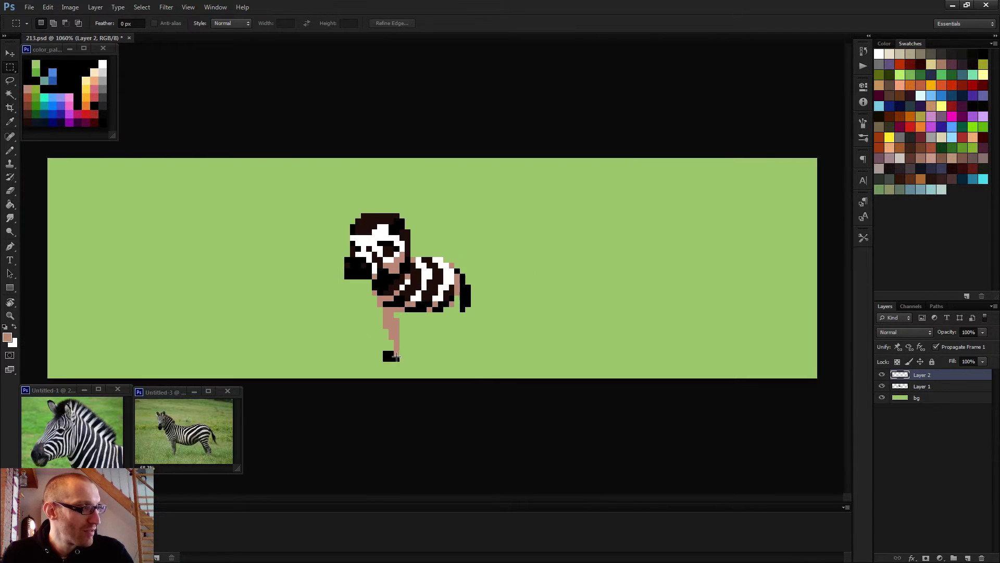
left_click_drag(370, 358, 416, 333)
key("v")
key("Up")
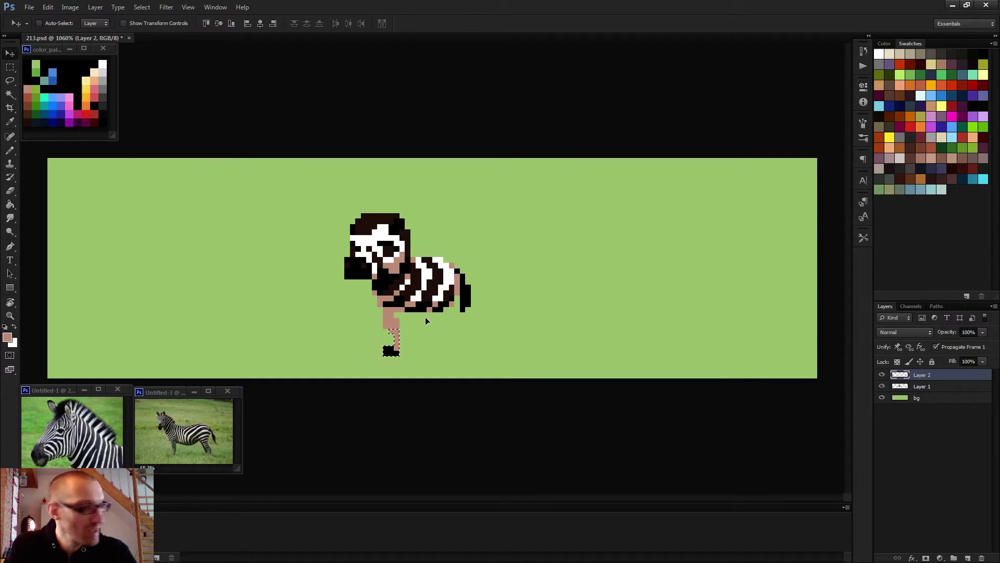
key("m")
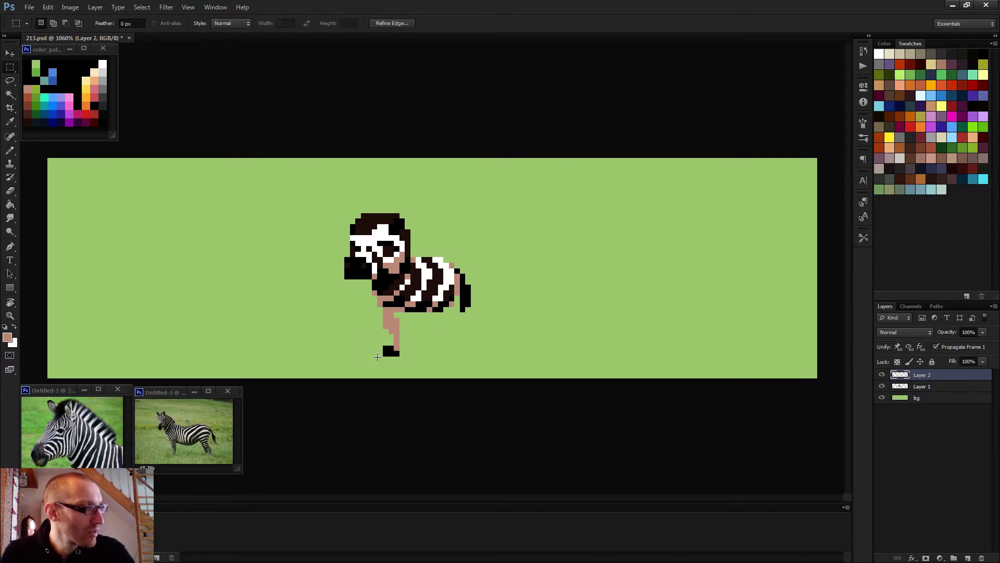
left_click_drag(366, 366, 426, 323)
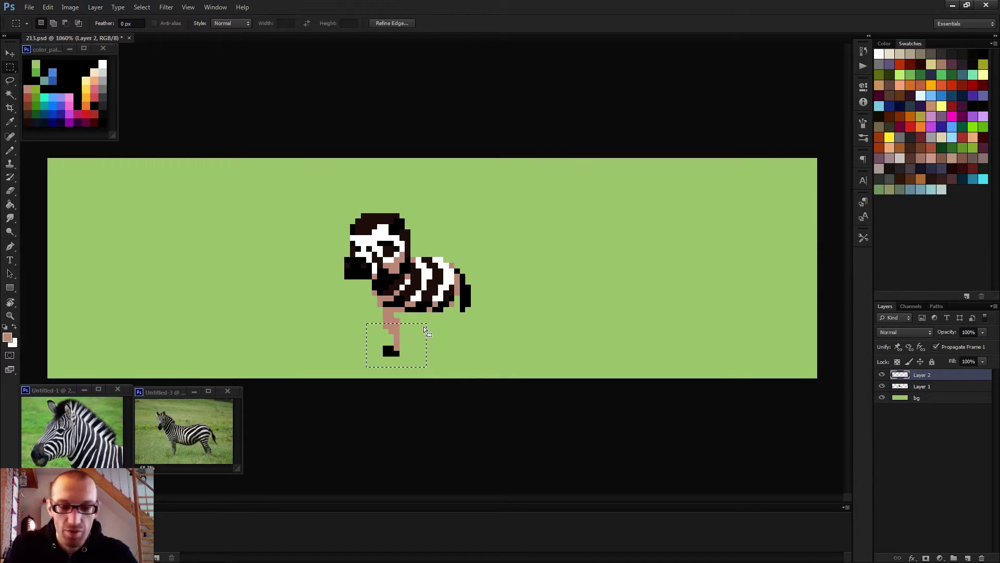
key("v")
key("Up")
key("ctrl+d")
Step: Paint a white block of 2 by 2 pixels on the front of the leg, below the pinkish-brown top
key("b")
scroll(418, 326, "up", 3, "alt")
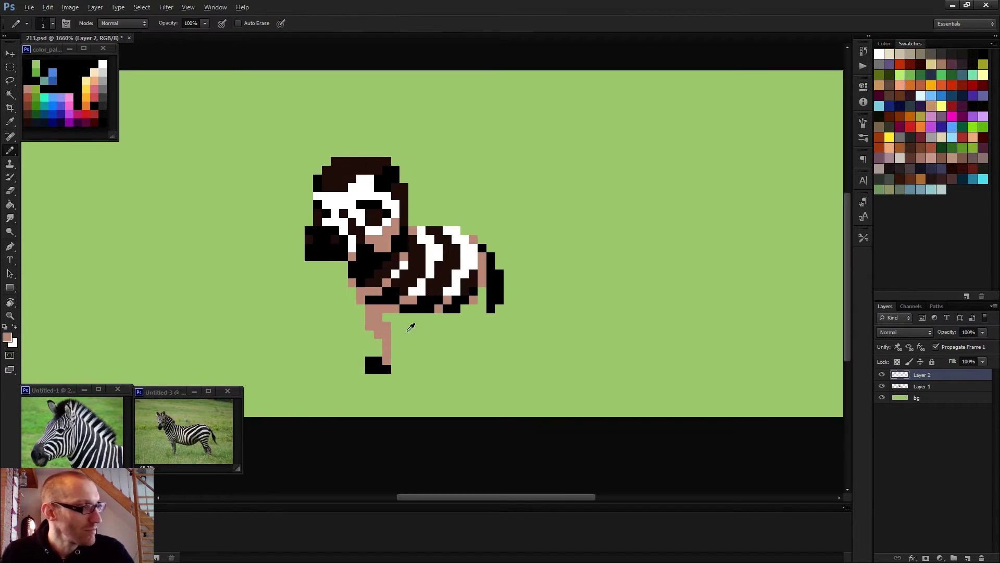
scroll(394, 347, "down", 3, "alt")
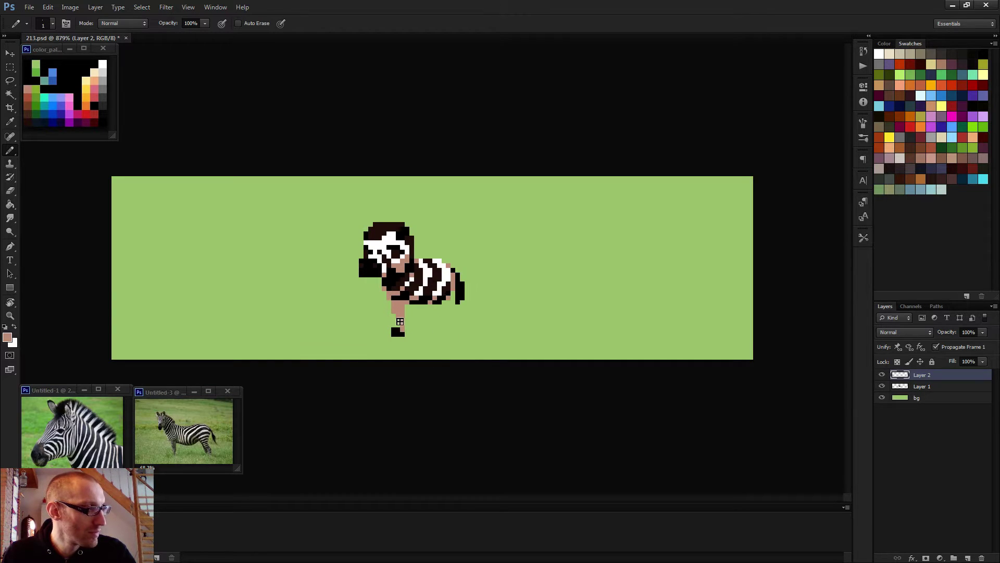
scroll(400, 322, "up", 3)
key("x")
left_click_drag(367, 339, 374, 338)
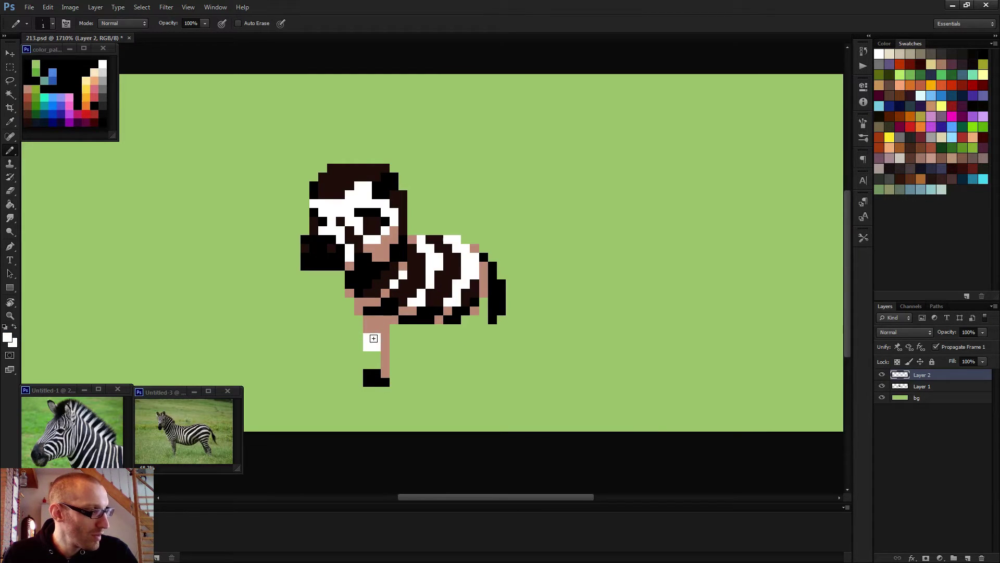
scroll(413, 338, "down", 3)
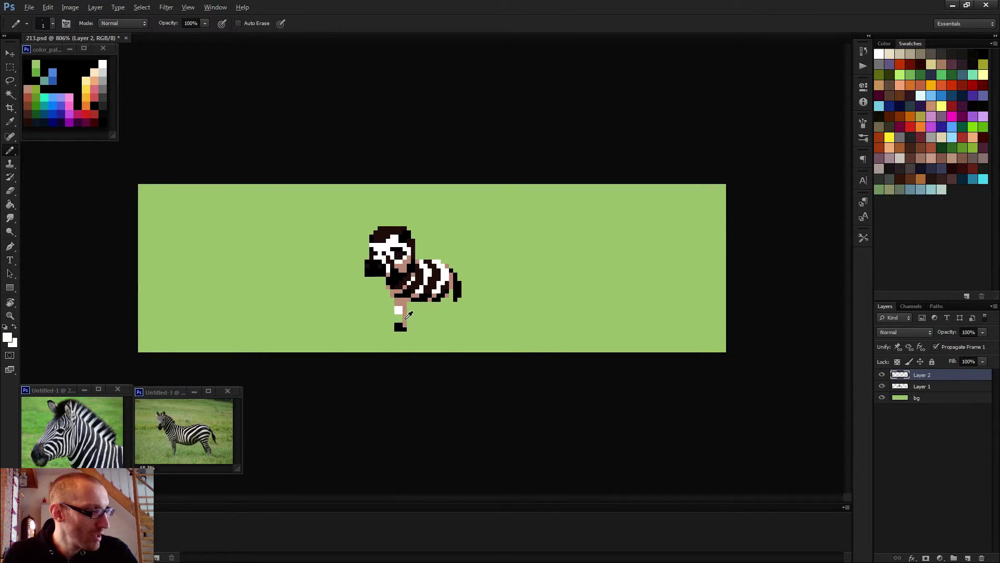
Step: Erase the pinkish-brown pixel behind the top of the white leg block and add one pixel below the block
left_click(407, 318, "alt")
key("e")
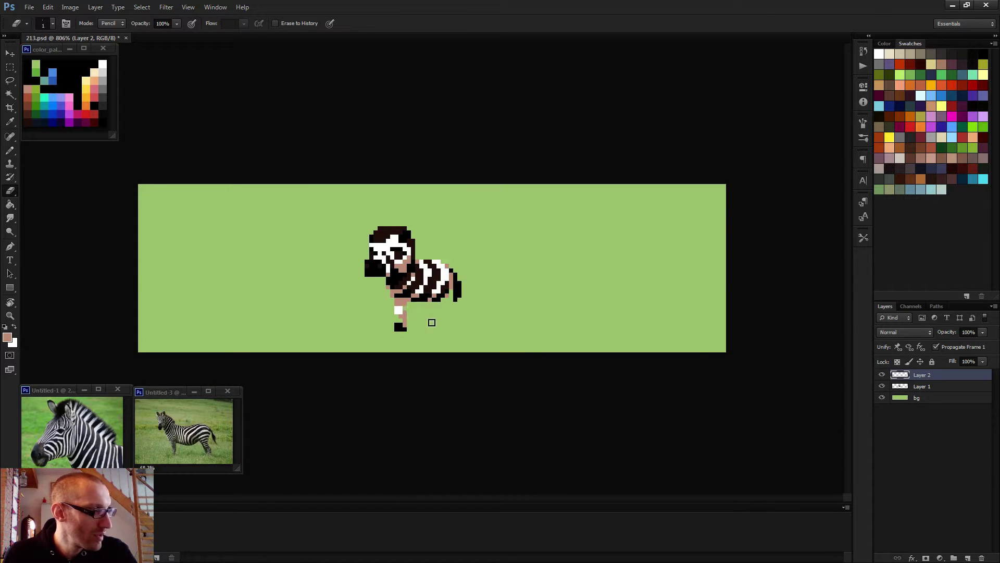
scroll(436, 324, "down", 2)
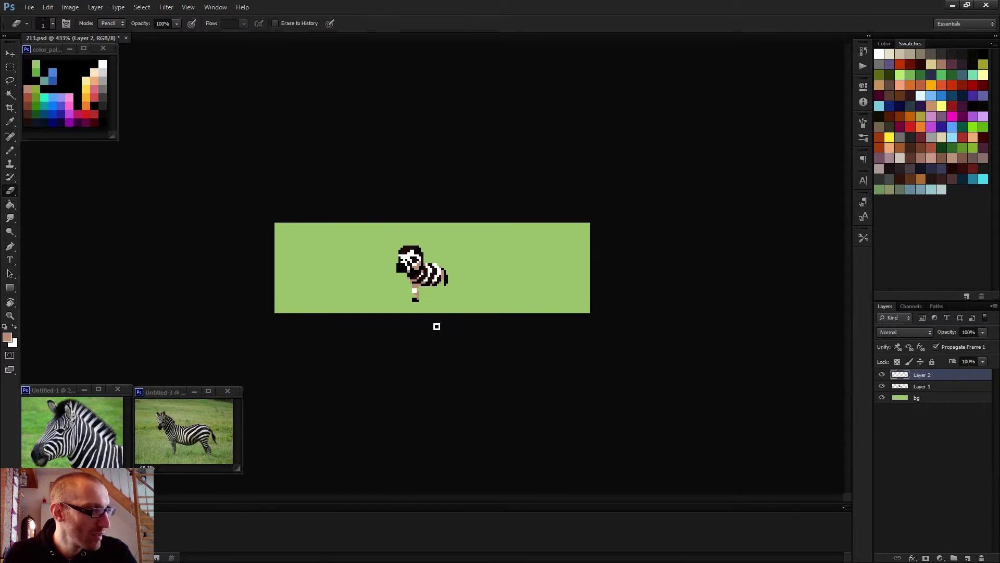
scroll(432, 306, "up", 4)
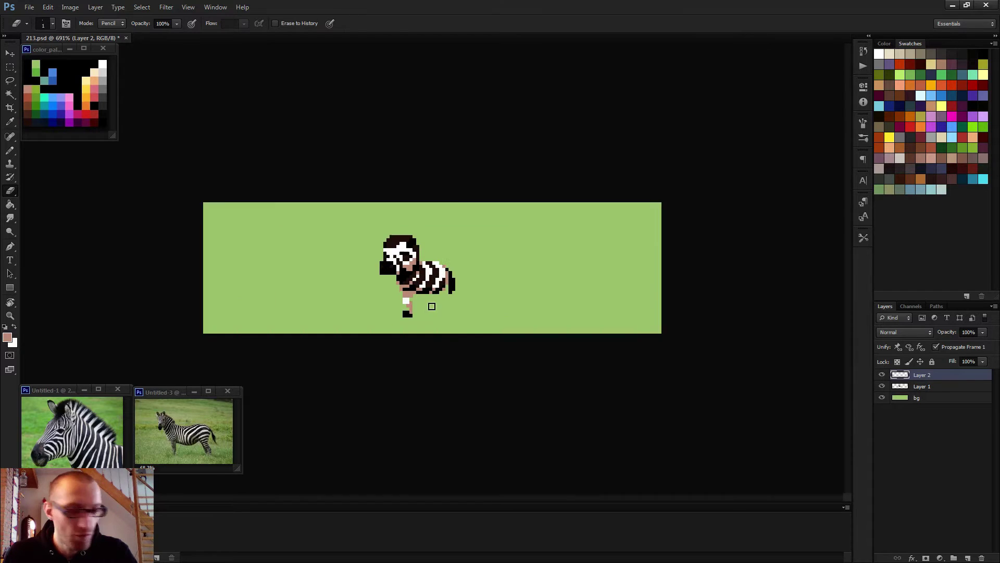
Step: Select the front leg with its hoof, shift it one pixel toward the tail and deselect
key("m")
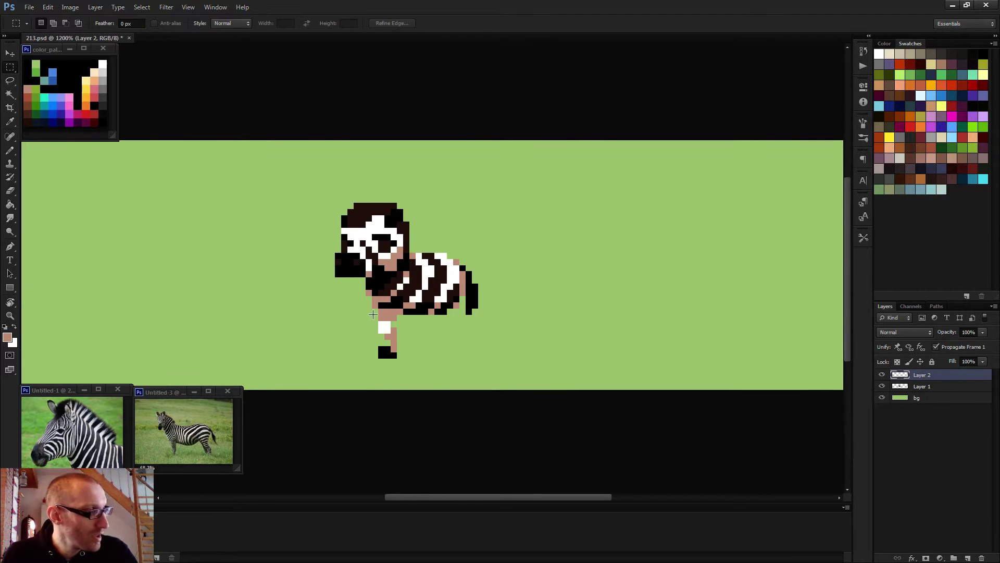
left_click_drag(381, 315, 405, 360)
scroll(404, 359, "down", 2)
key("v")
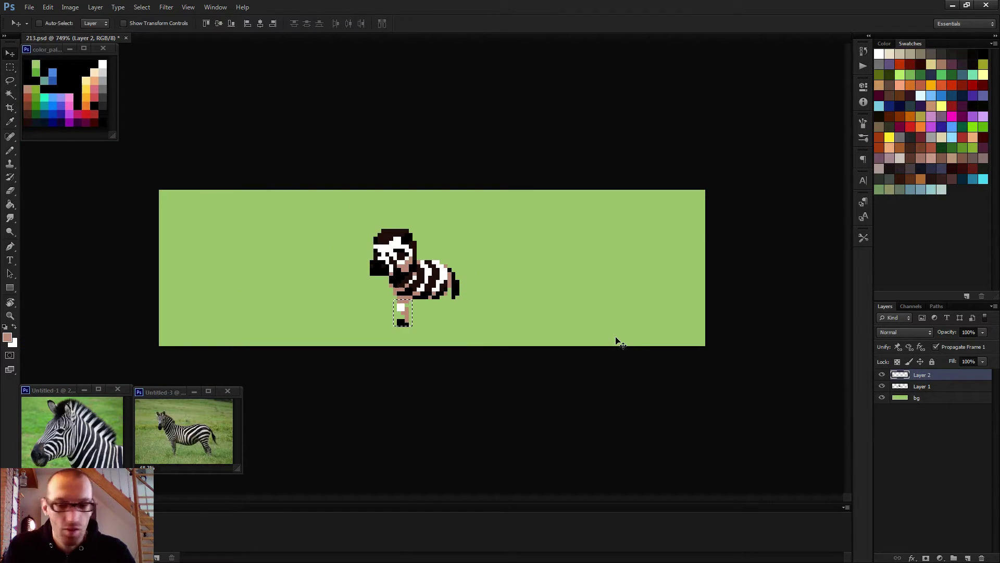
key("ctrl+d")
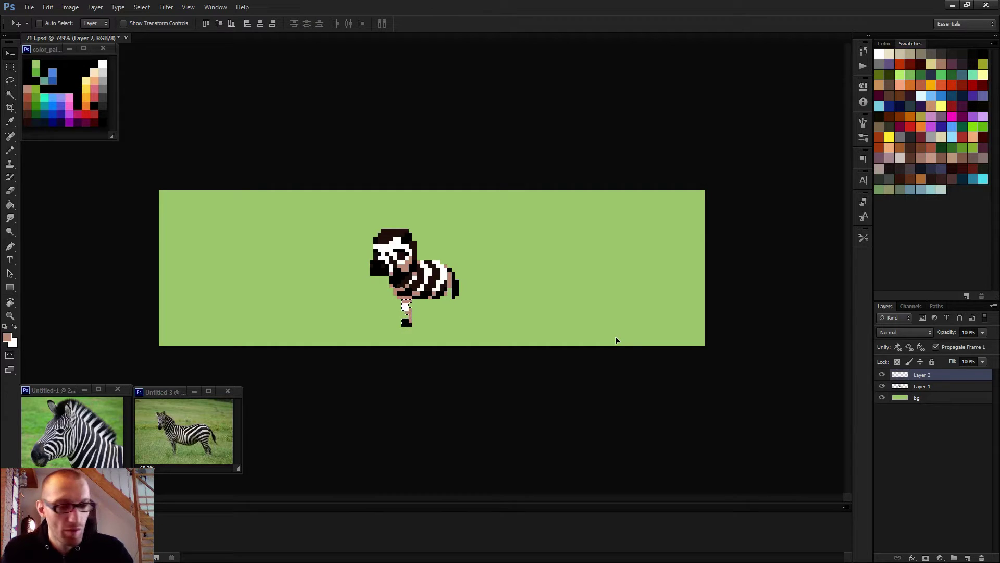
Step: Paint a dark brown band across the top of the front leg where it meets the belly
key("b")
scroll(409, 319, "up", 5)
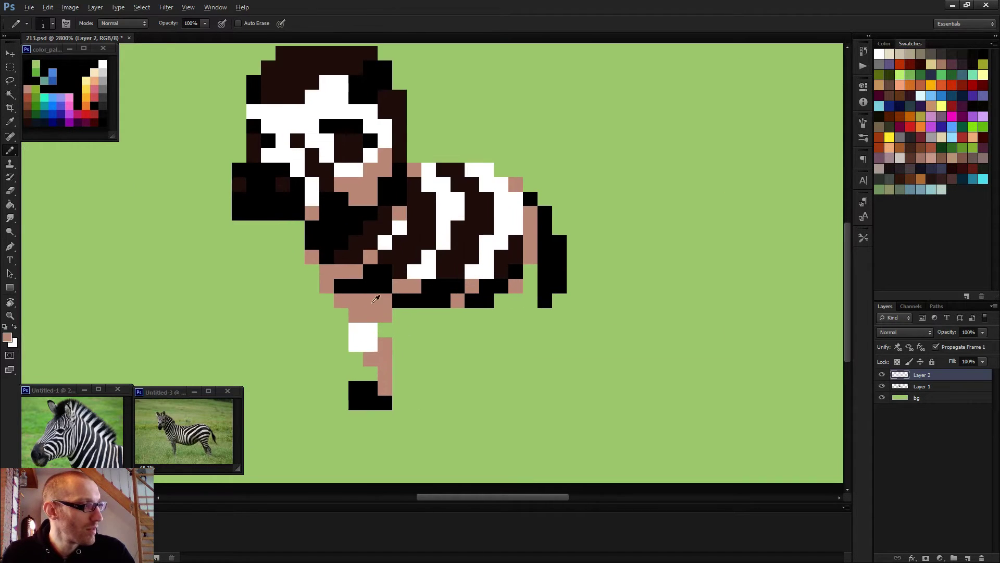
left_click(367, 282, "alt")
left_click_drag(370, 300, 385, 315)
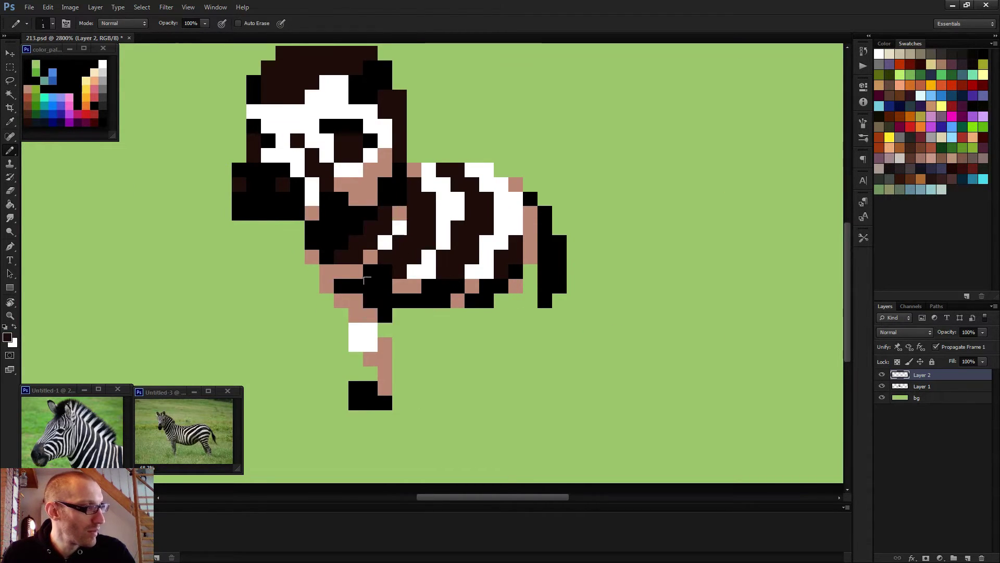
mouse_move(350, 282)
left_mouse_down()
mouse_move(370, 287)
mouse_move(371, 316)
left_mouse_up()
Step: Extend the white leg patch up to the dark band and shade its front edge with a pinkish-brown pixel
left_click(419, 277, "alt")
left_click(383, 350, "alt")
left_click(356, 330)
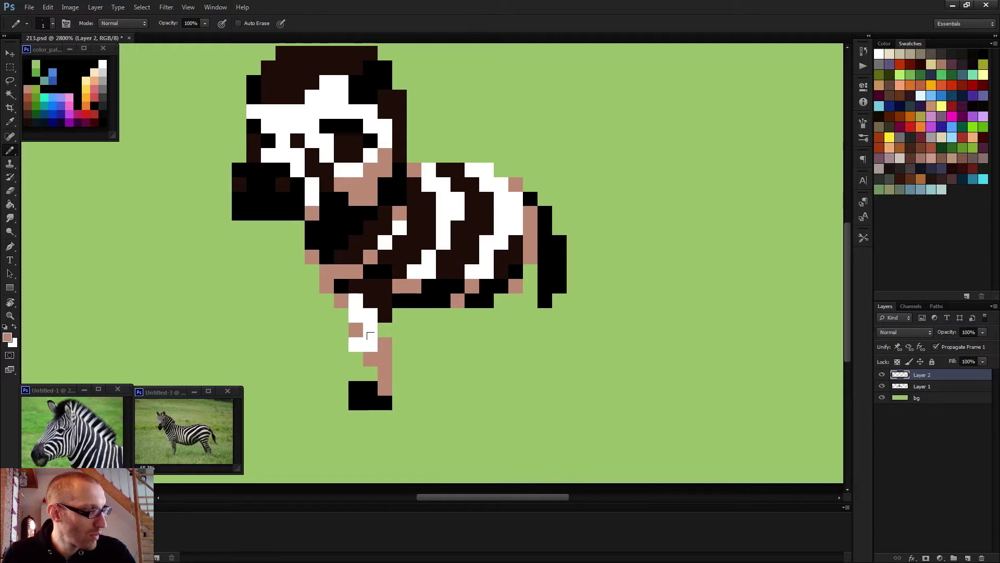
left_click(375, 334, "alt")
left_click(356, 329)
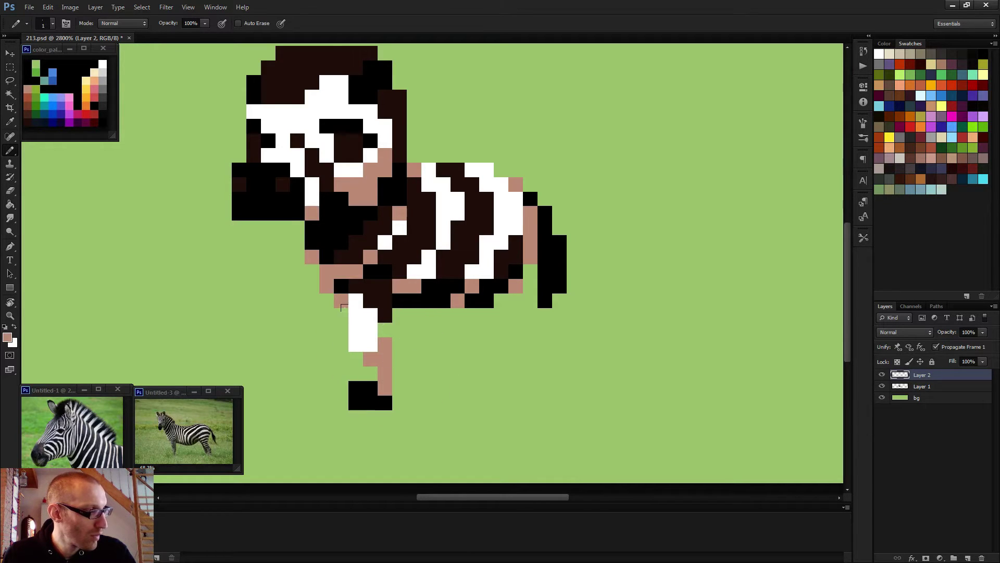
scroll(396, 315, "down", 5)
scroll(415, 313, "up", 3)
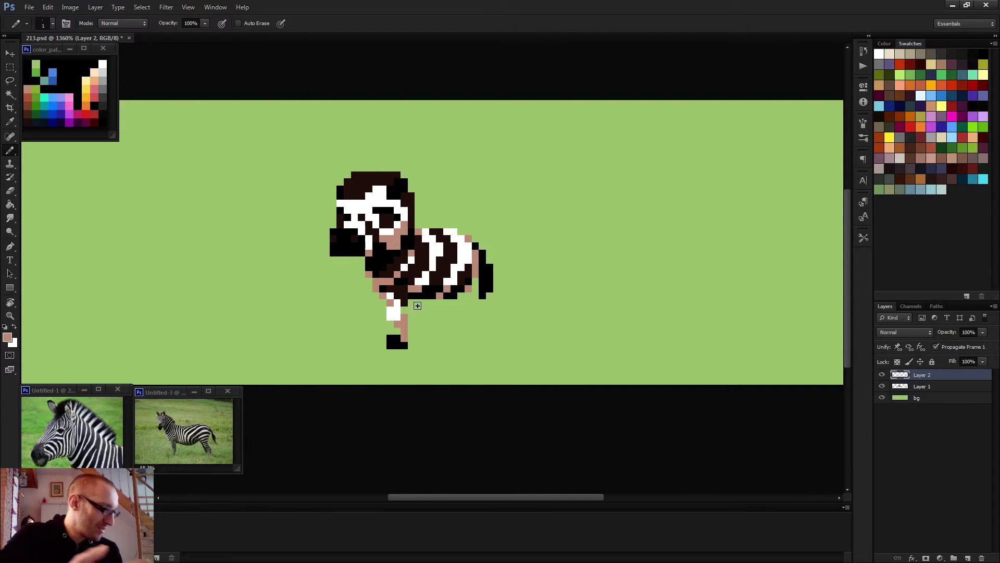
Step: Paint over the dark band between the chest and the front leg with pinkish brown
scroll(395, 266, "up", 3)
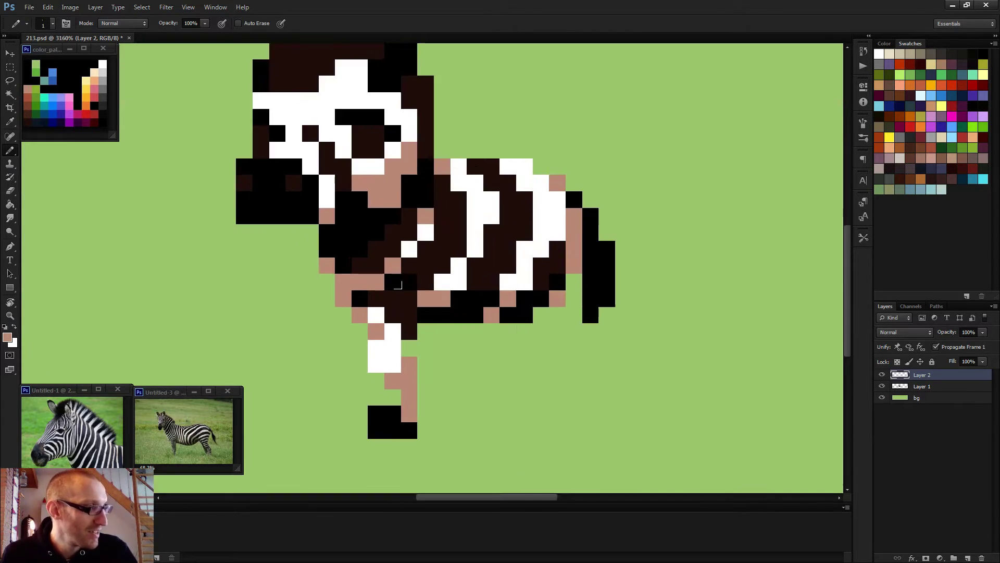
scroll(445, 314, "down", 2)
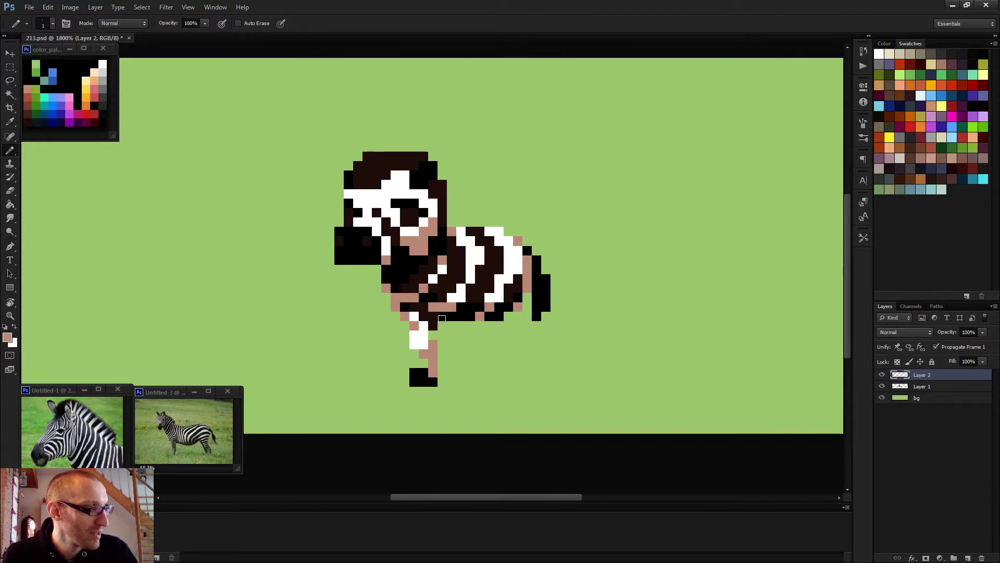
scroll(442, 318, "down", 5)
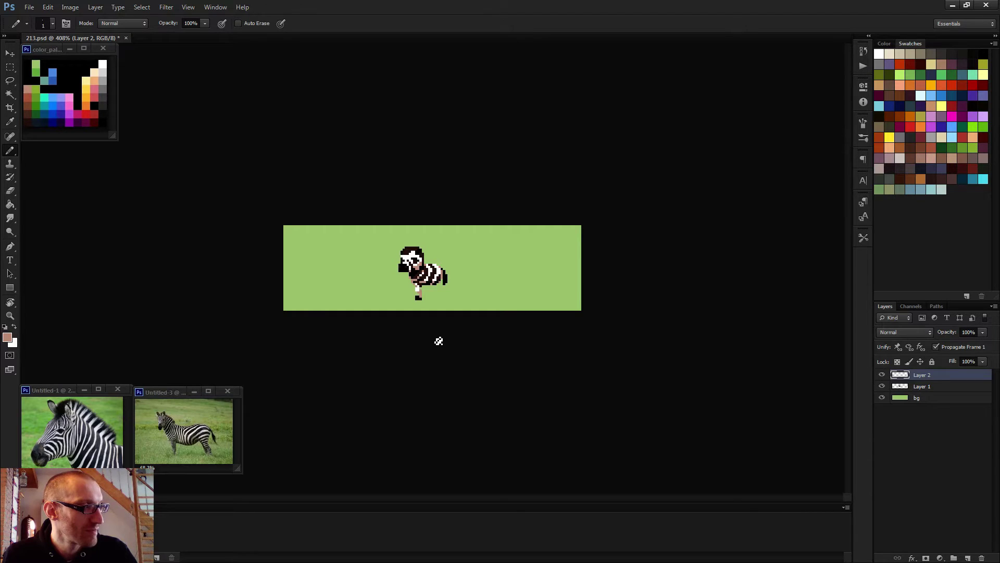
scroll(427, 281, "up", 8)
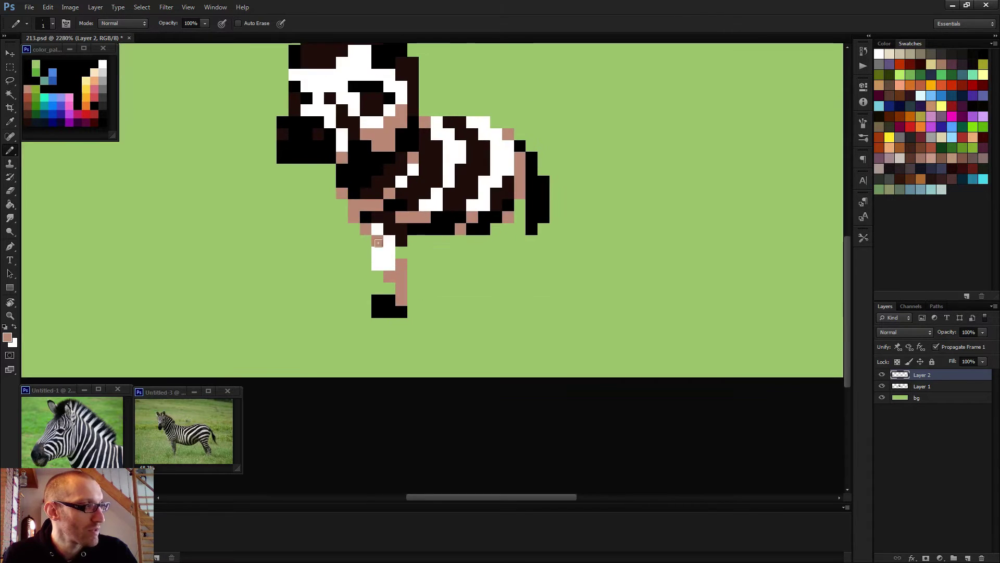
left_click_drag(410, 236, 353, 191)
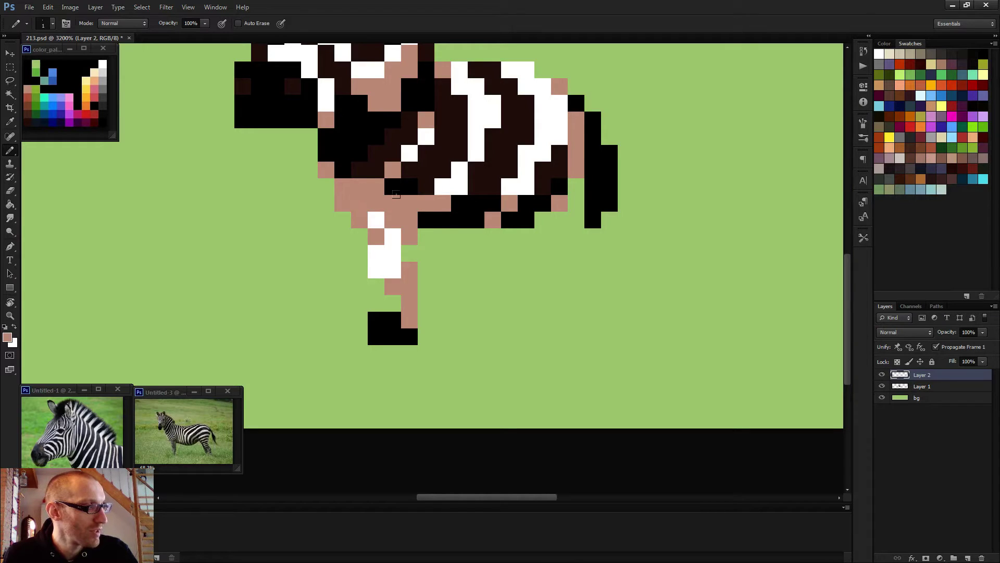
Step: Fill the top of the front leg with white up to the belly, leaving a pinkish-brown pixel at its rear edge
left_click(394, 243, "alt")
mouse_move(391, 202)
left_mouse_down()
mouse_move(409, 219)
mouse_move(393, 219)
mouse_move(410, 236)
left_mouse_up()
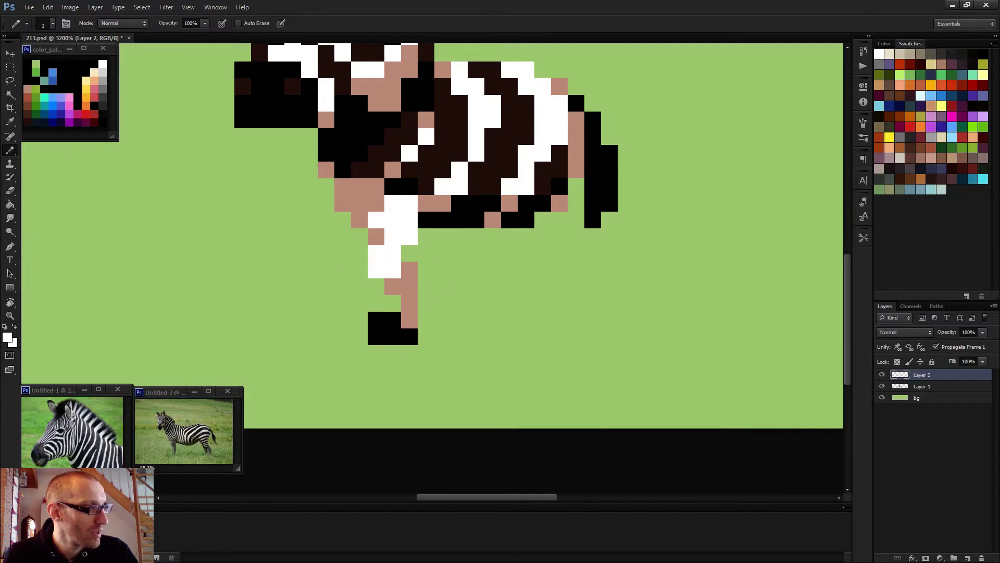
left_click(410, 236)
left_click(379, 214, "alt")
left_click(369, 197)
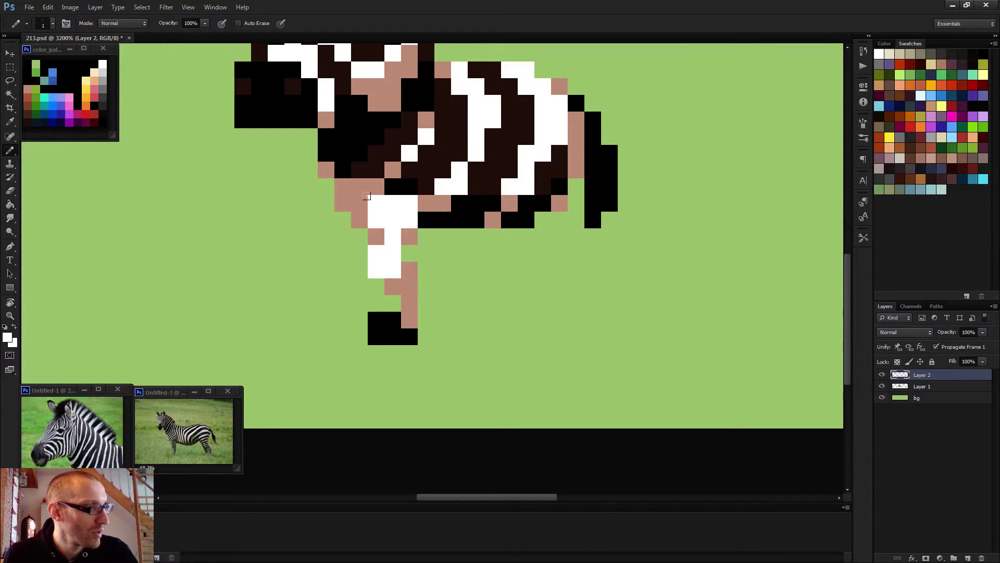
scroll(355, 201, "down", 5)
left_click(432, 216, "alt")
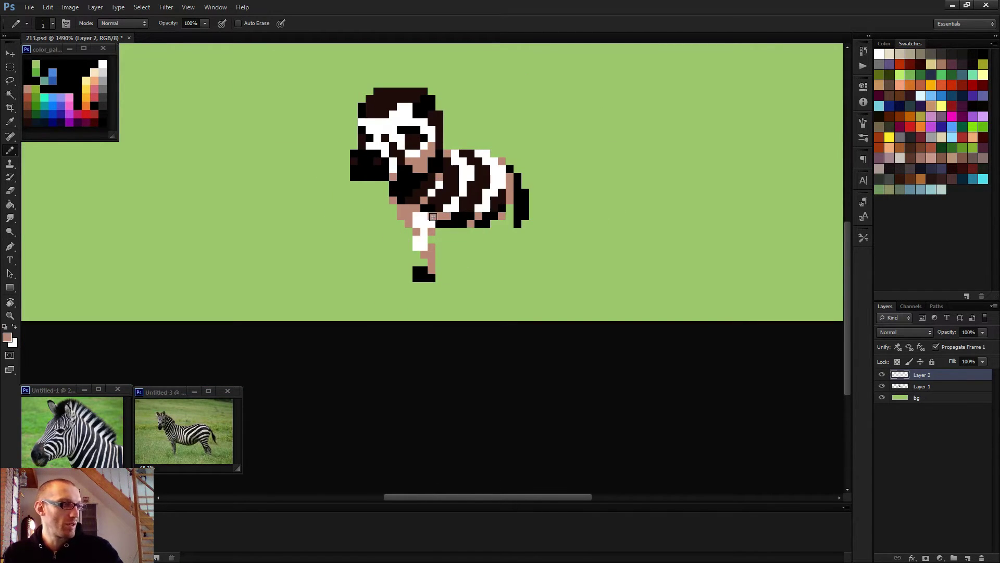
Step: Paint a black stripe across the lower part of the front leg, just above the hoof
scroll(497, 249, "down", 2)
scroll(502, 254, "down", 4)
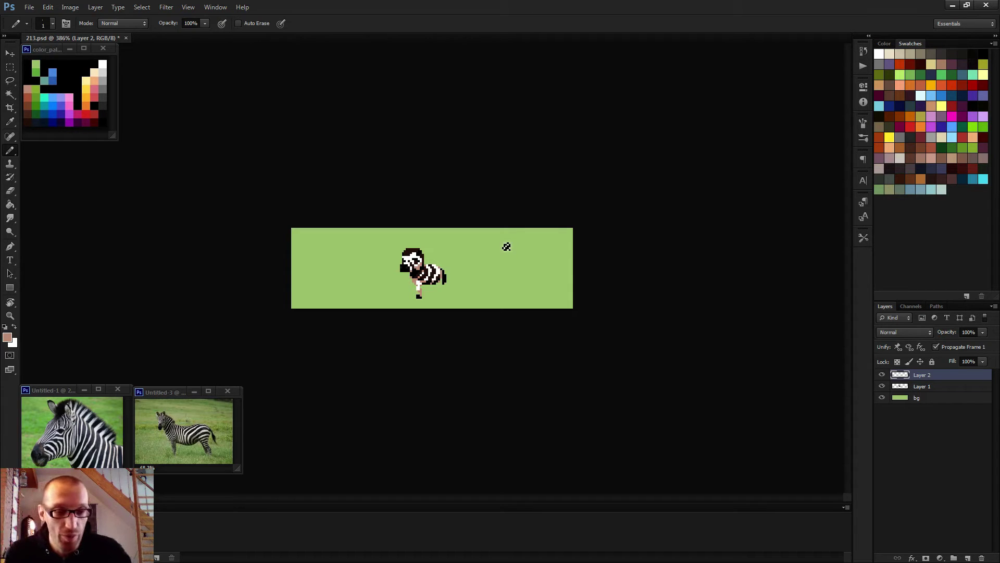
scroll(419, 276, "up", 6)
left_click(454, 306, "alt")
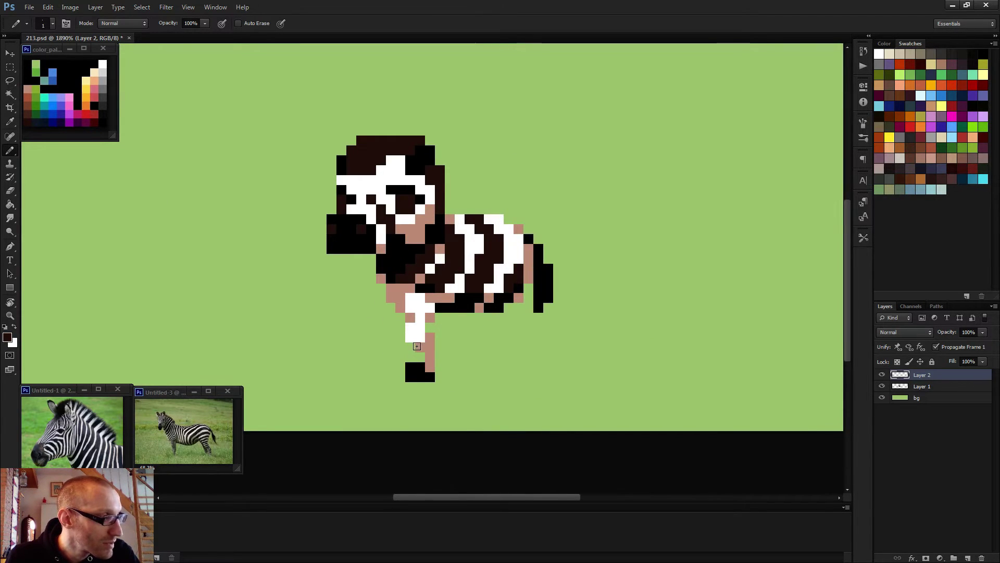
left_click(420, 347)
left_click(420, 345)
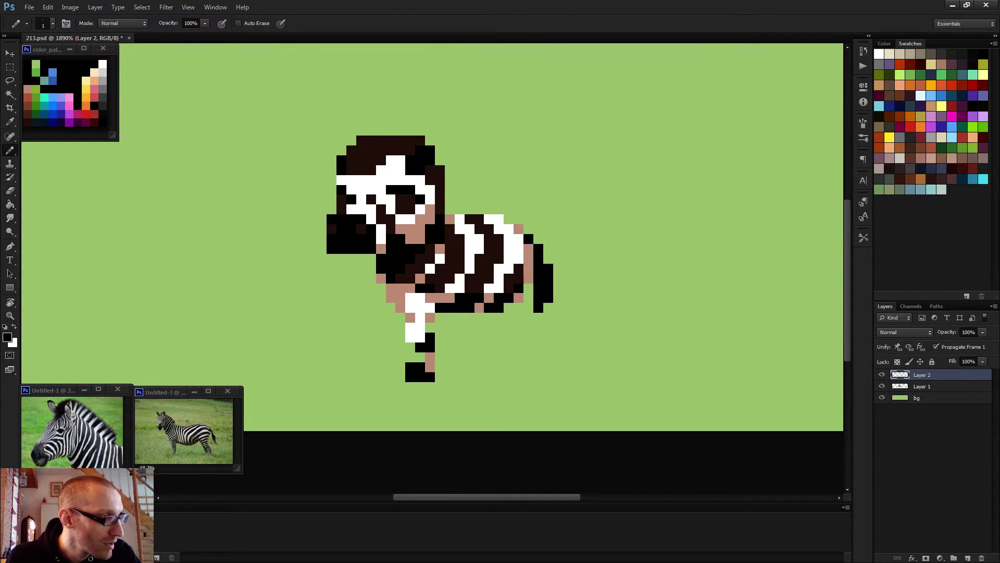
Step: Add a black pixel under the chest, next to the front edge of the white upper leg
scroll(500, 350, "down", 3)
scroll(501, 360, "down", 1)
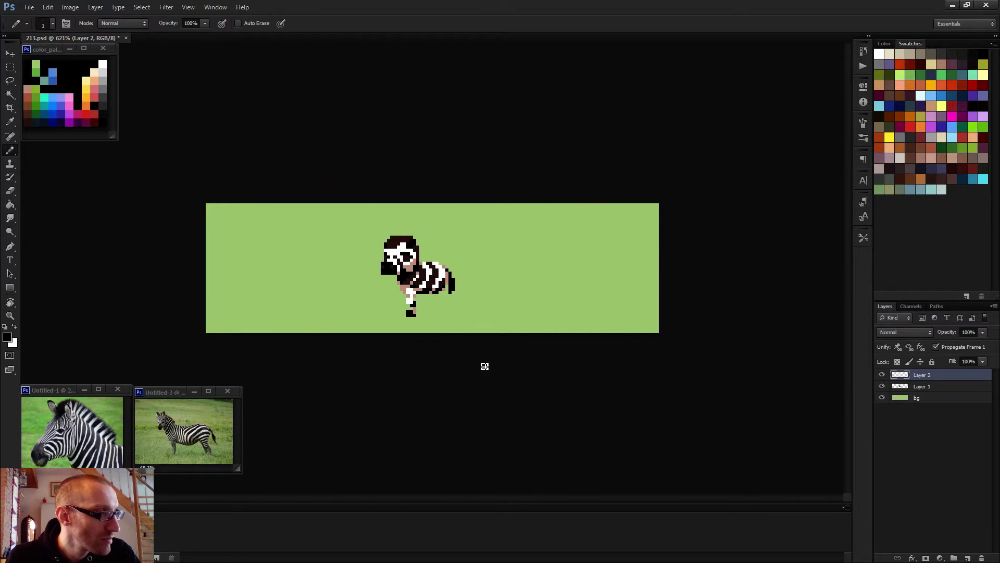
scroll(484, 366, "up", 3)
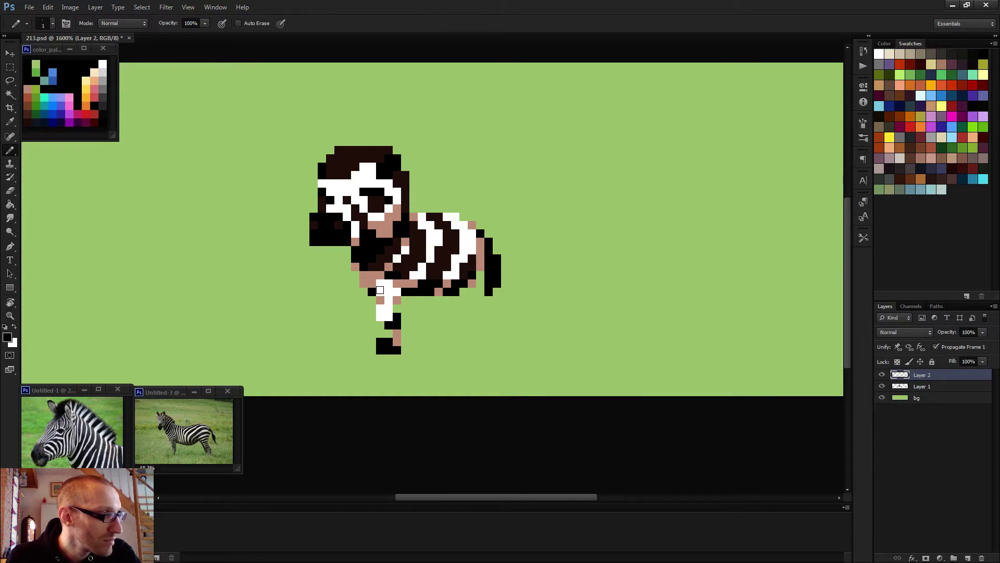
left_click(414, 266, "alt")
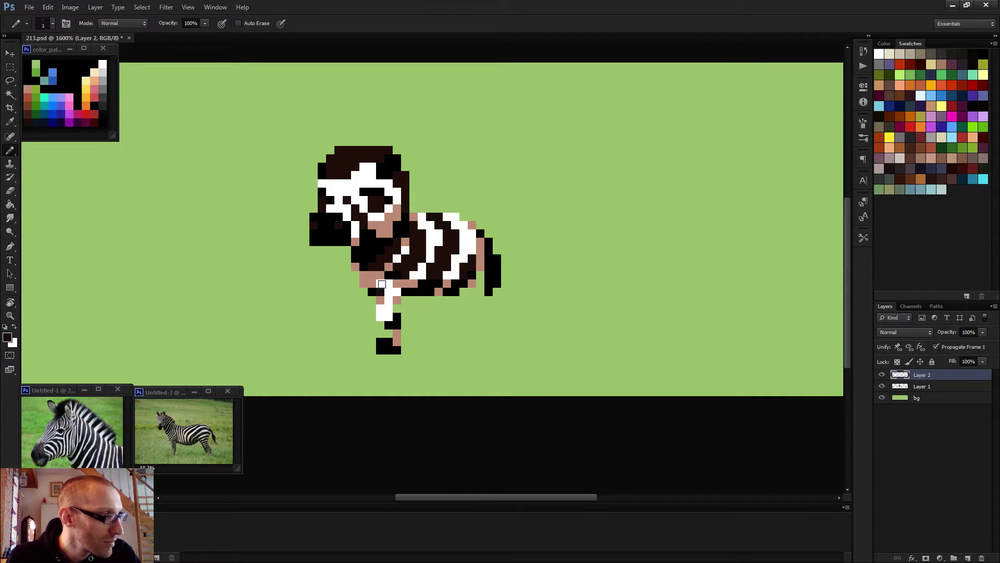
scroll(386, 211, "down", 1)
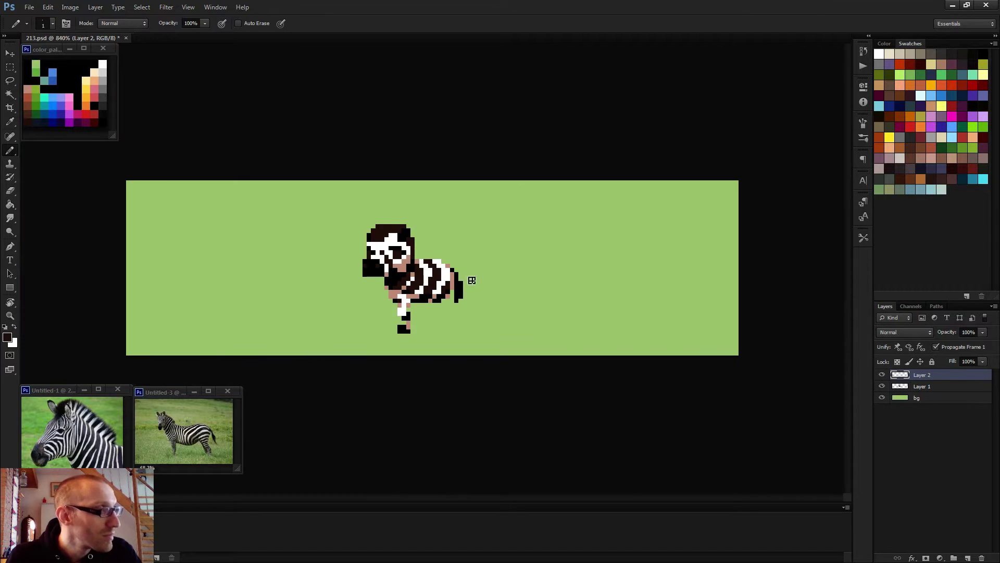
scroll(394, 301, "up", 3)
left_click(391, 304, "alt")
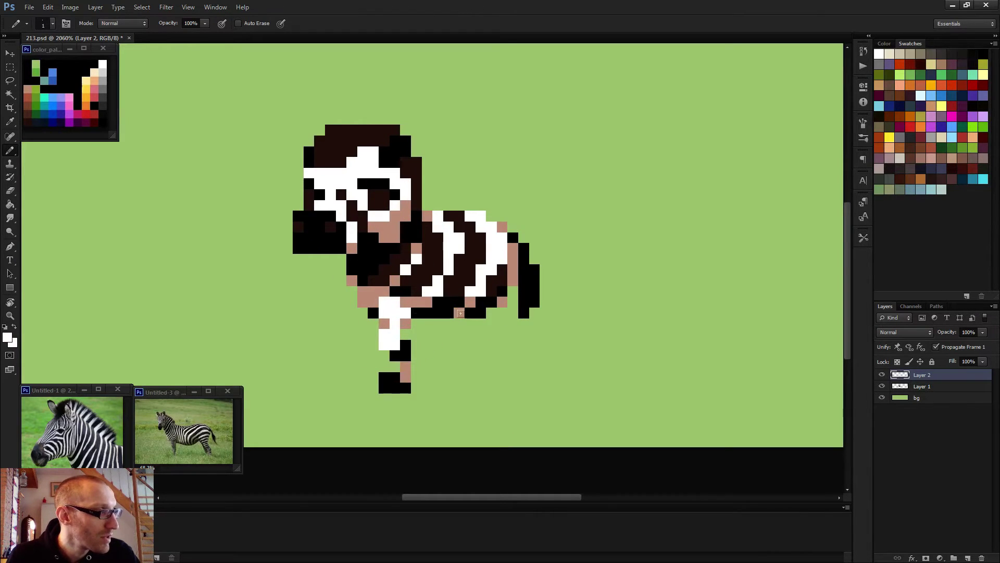
Step: Try a reddish-brown highlight from the palette on the top of the middle dark back stripe
scroll(443, 238, "down", 1)
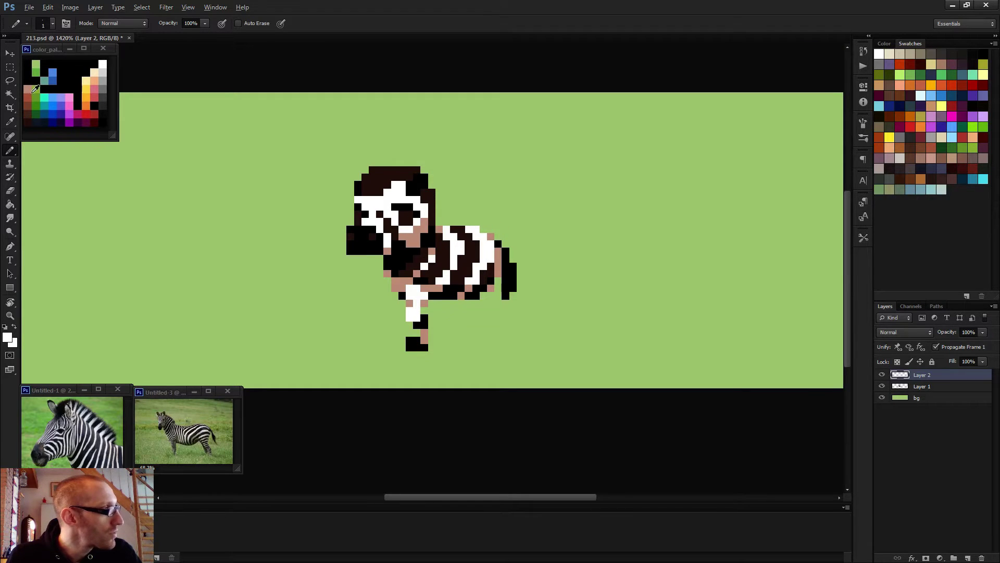
left_click(30, 102, "alt")
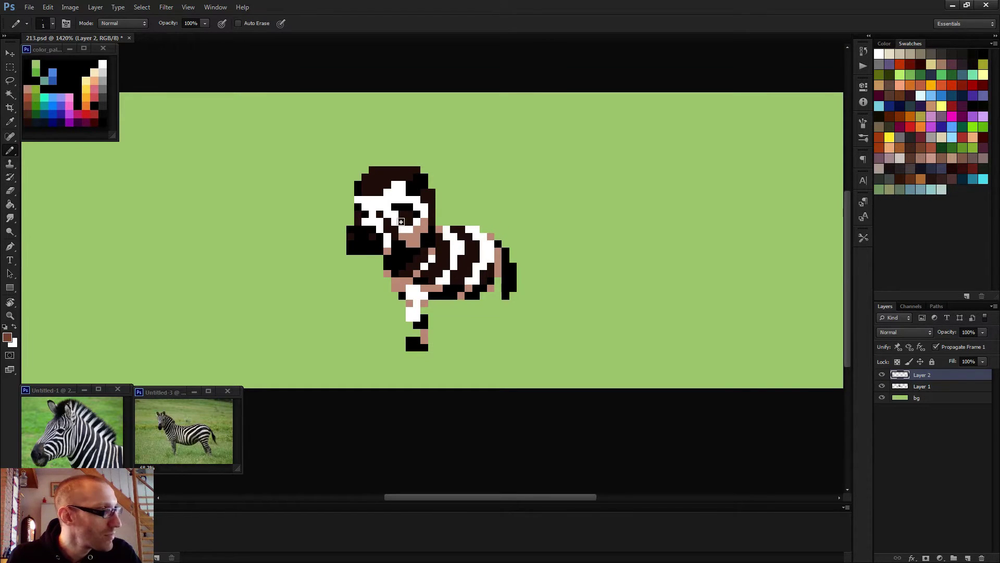
left_click(458, 229)
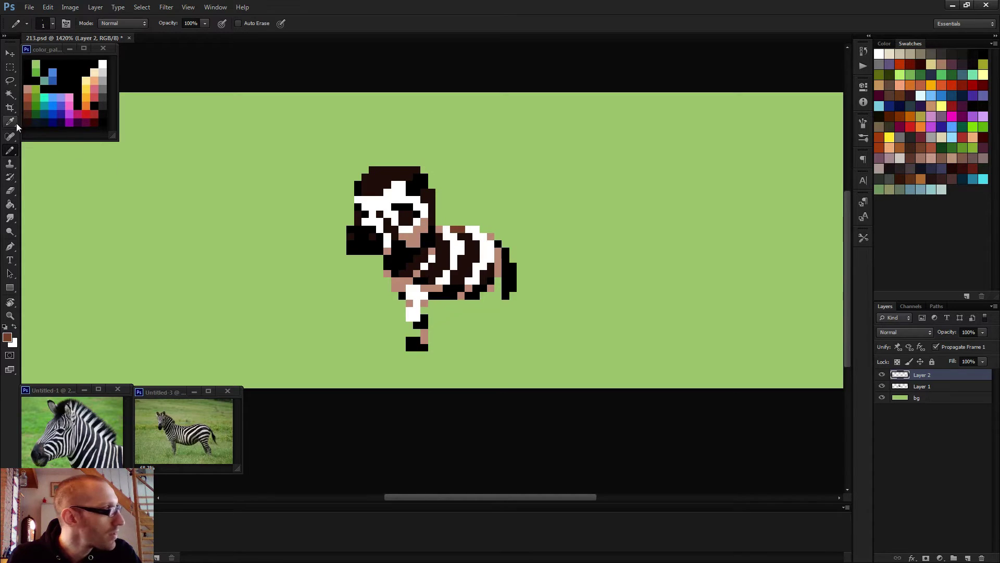
Step: Highlight the upper parts of the dark back stripes with the darker brown from the palette
left_click(30, 110, "alt")
left_click(454, 230)
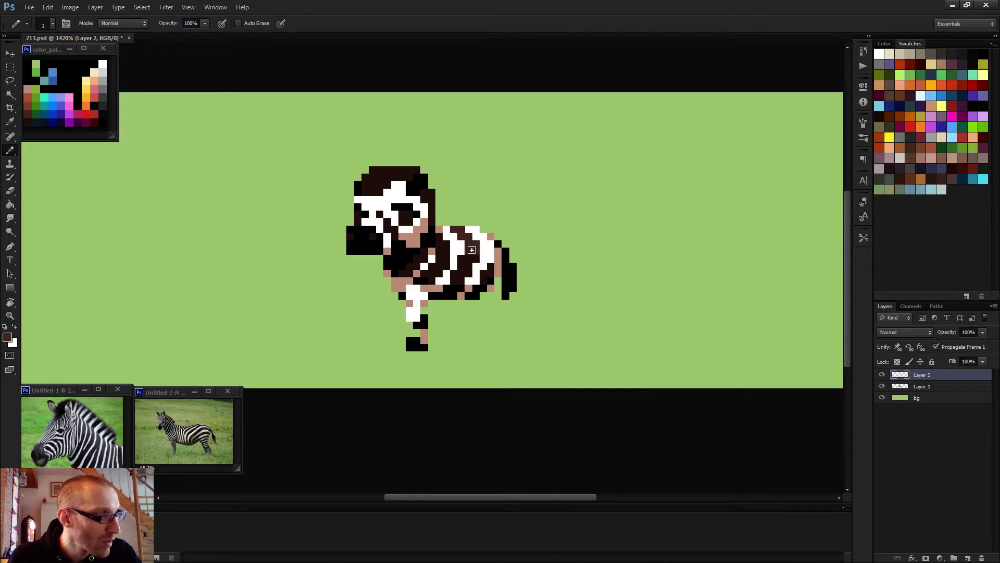
left_click(472, 249)
left_click(437, 246, "alt")
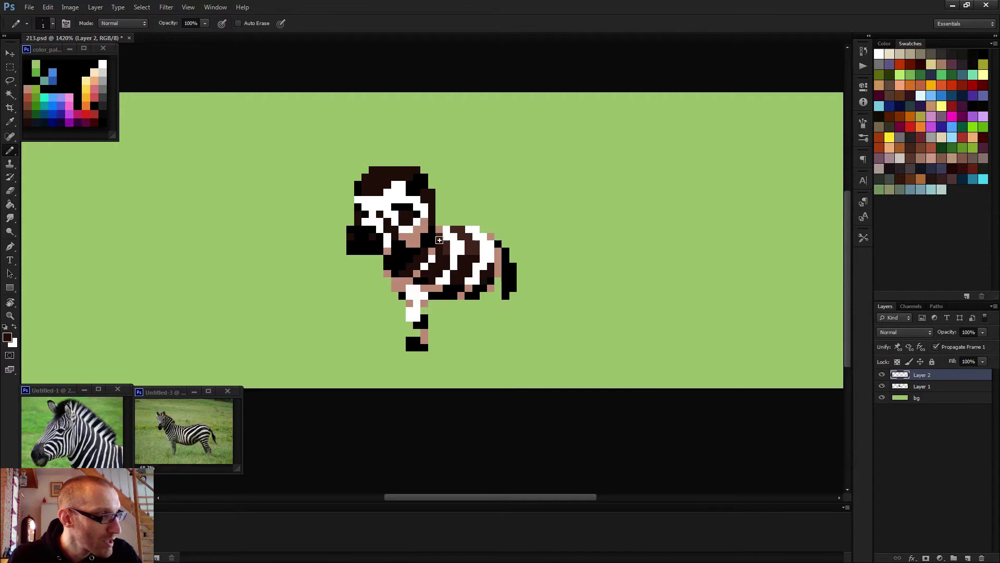
left_click(442, 247, "alt")
Step: Raise the mane with an extra row of very dark brown pixels on top of the head
scroll(451, 263, "down", 3)
scroll(473, 279, "down", 1, "alt")
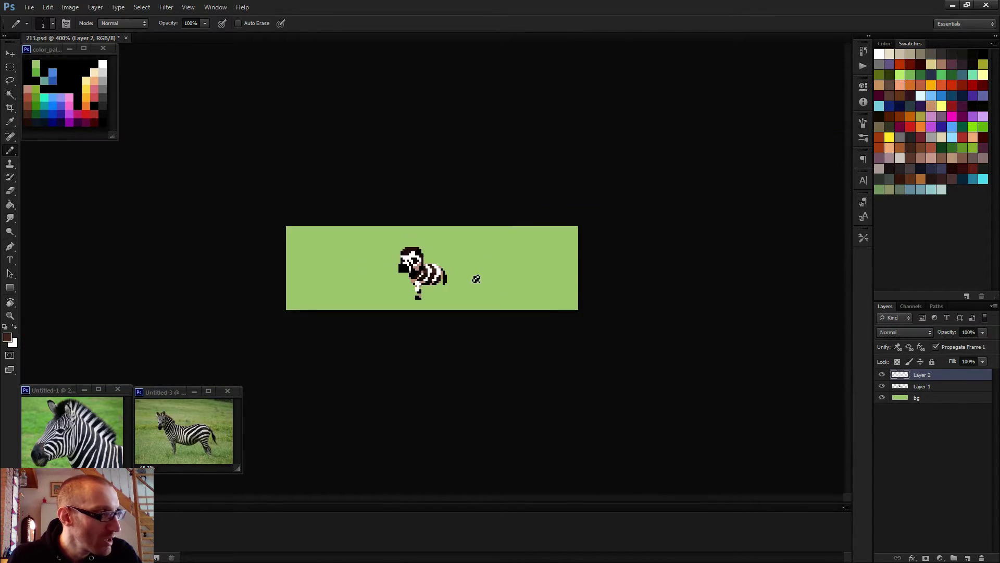
scroll(453, 276, "up", 2, "alt")
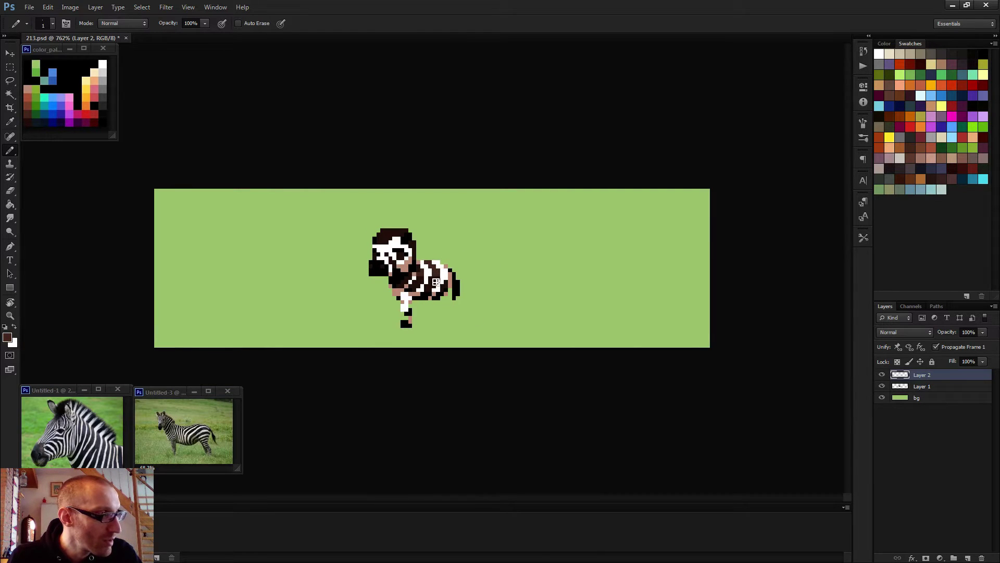
scroll(396, 229, "up", 5)
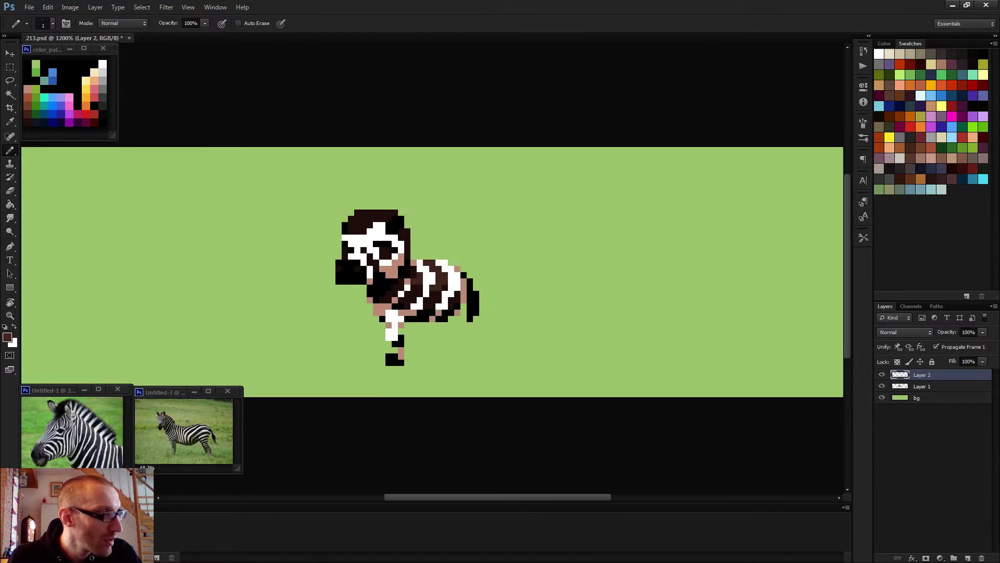
left_click(349, 206, "alt")
left_click_drag(355, 194, 388, 194)
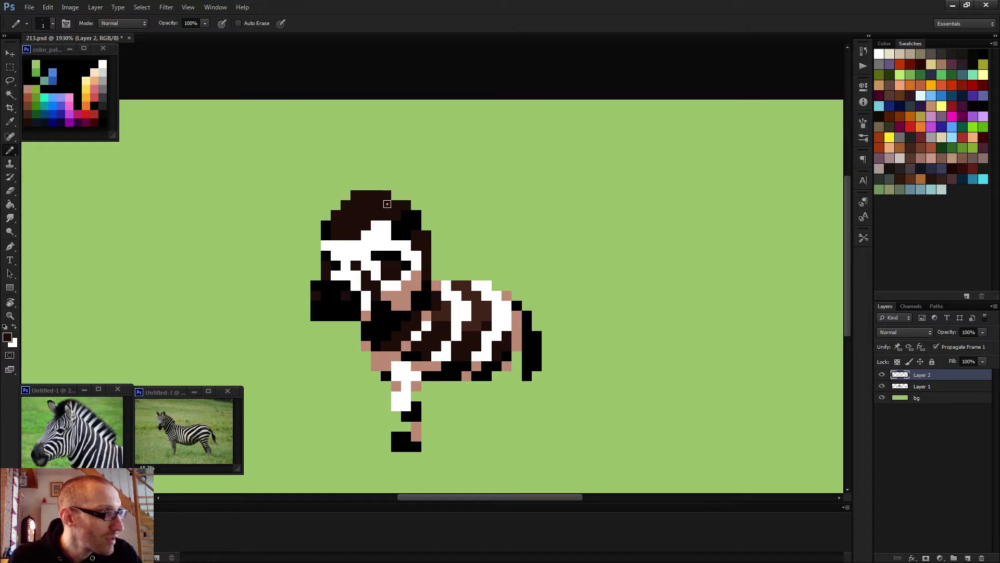
Step: Highlight the front and top edges of the mane with the lighter brown of the back stripes
left_click(475, 300, "alt")
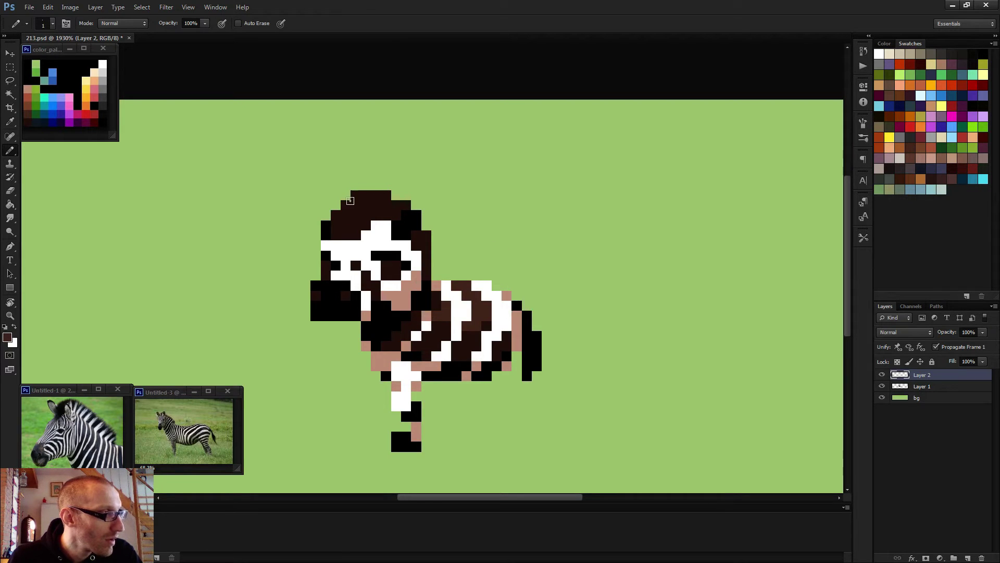
mouse_move(334, 213)
left_mouse_down()
mouse_move(346, 205)
mouse_move(345, 219)
mouse_move(367, 196)
left_mouse_up()
left_click(385, 196)
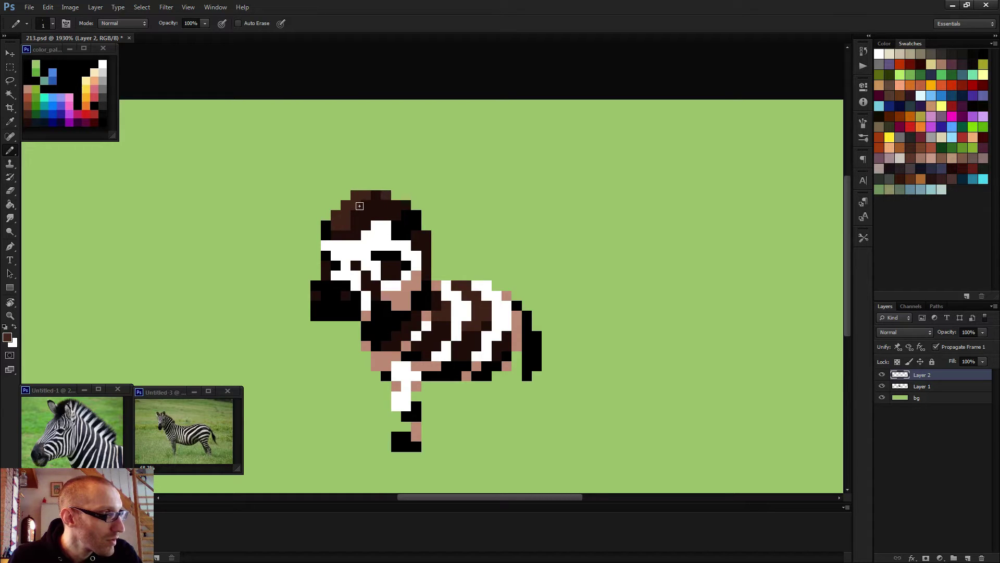
Step: Touch up the front of the mane with very dark brown pixels and its edge on the forehead with white
scroll(448, 217, "down", 5)
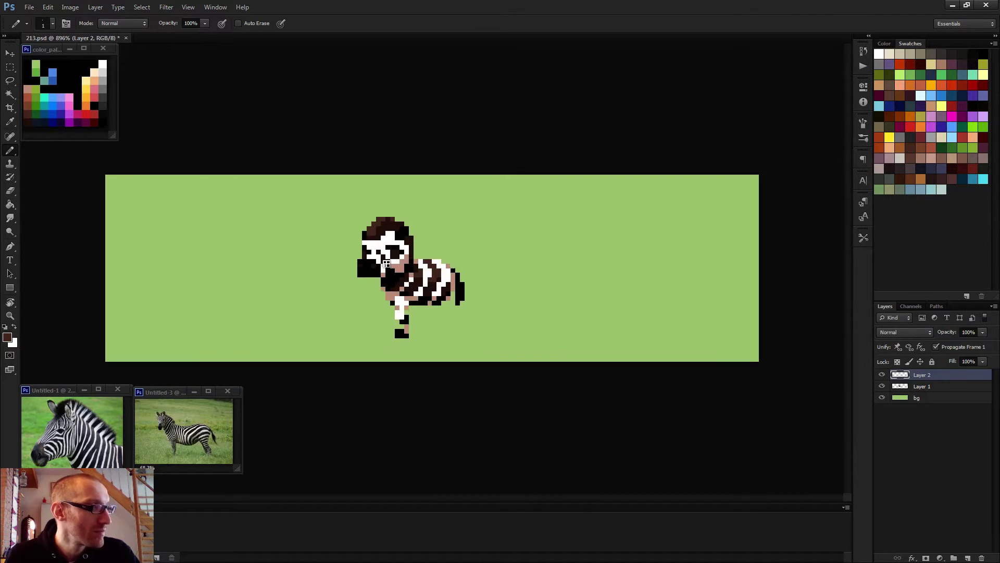
scroll(386, 263, "up", 4)
left_click(370, 228, "alt")
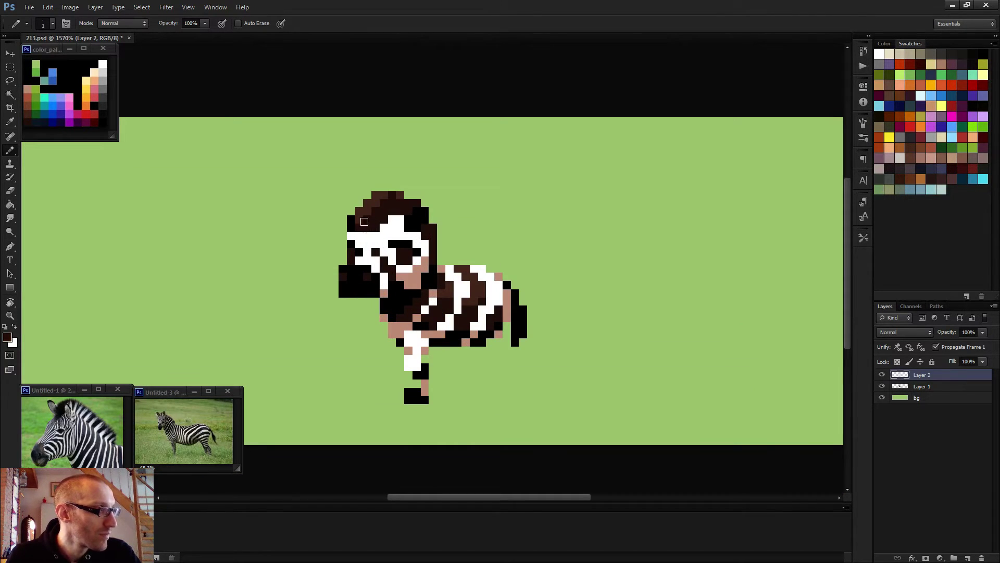
left_click_drag(365, 222, 369, 212)
left_click(388, 226, "alt")
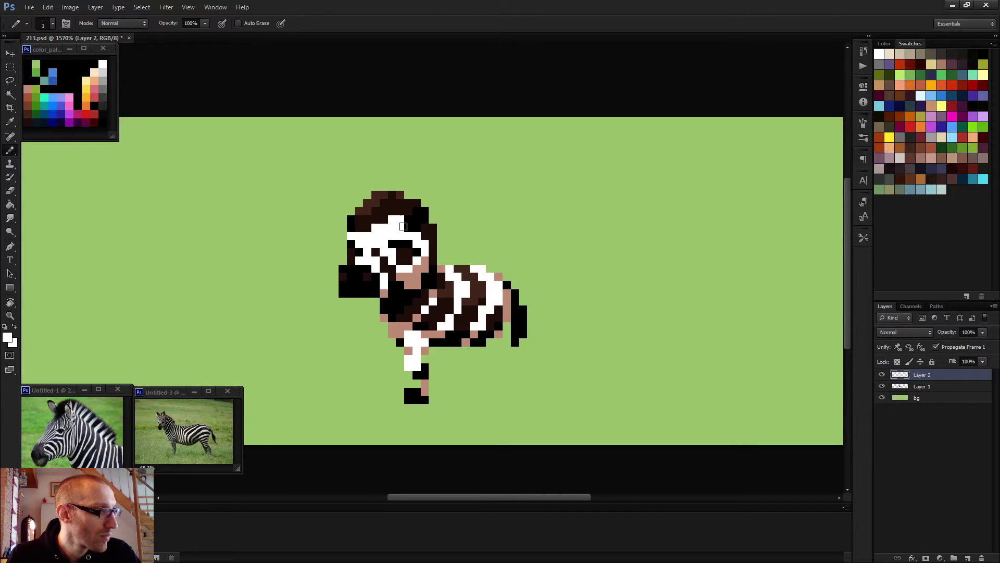
Step: Extend the brown mane highlight down over the front of the forehead and touch up its lower edge with very dark brown
scroll(425, 258, "down", 5)
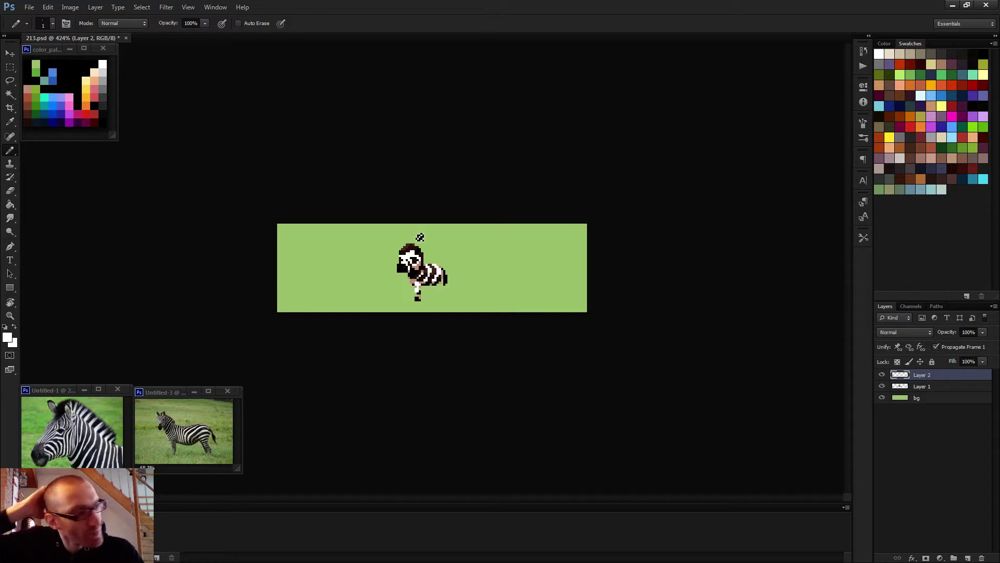
scroll(388, 254, "up", 4)
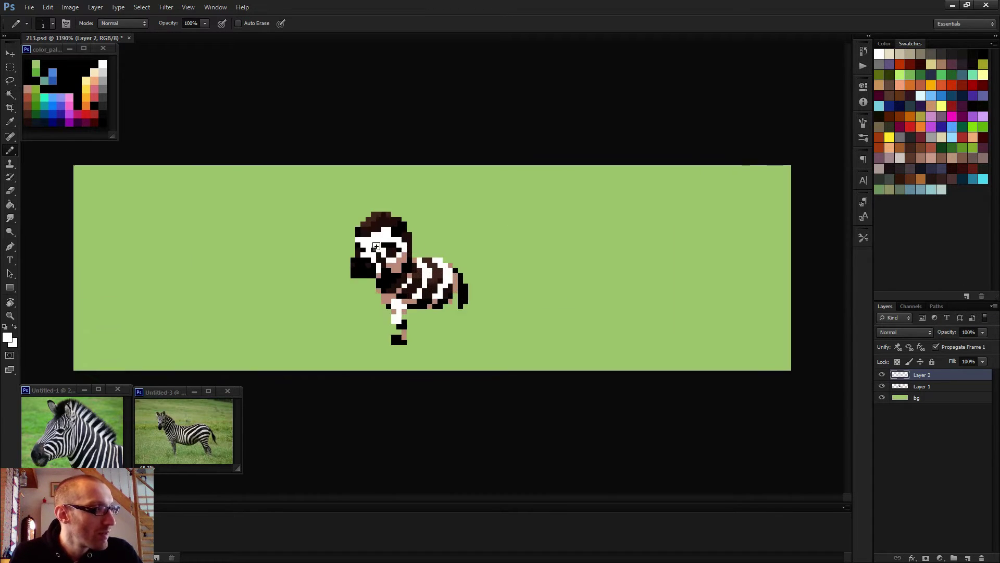
scroll(377, 246, "up", 1)
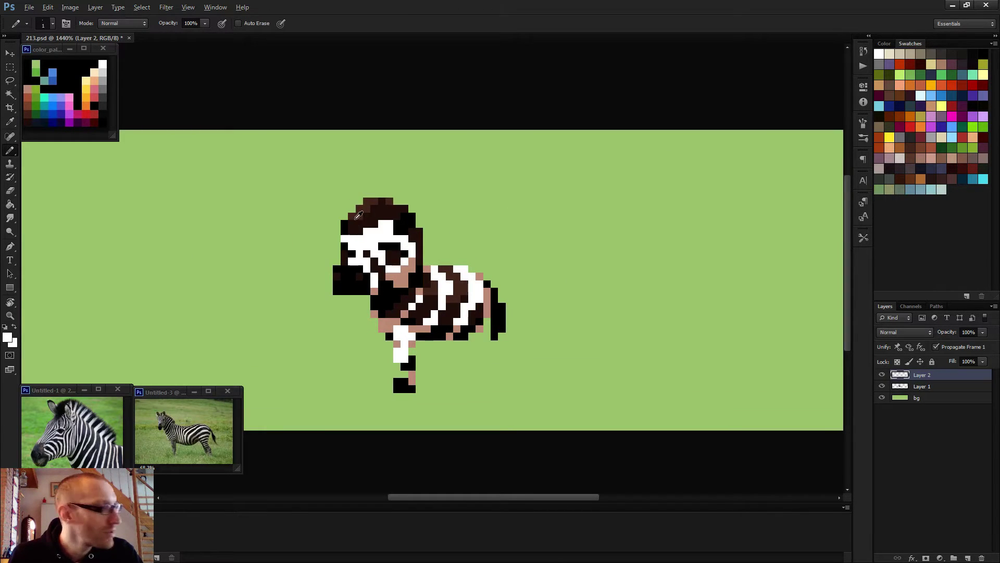
left_click(356, 229, "alt")
left_click_drag(352, 238, 361, 225)
left_click(362, 216, "alt")
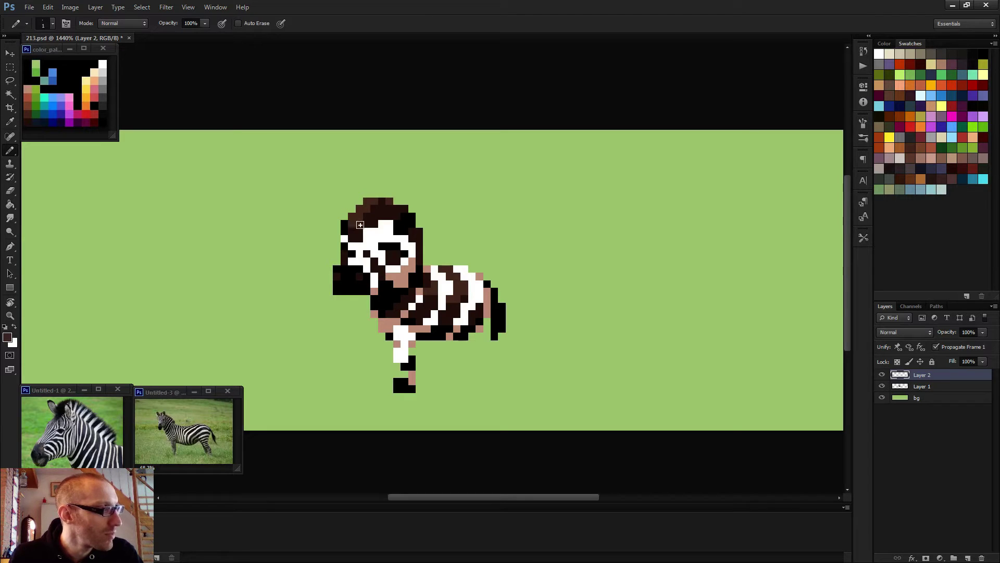
left_click(371, 220, "alt")
left_click(368, 230)
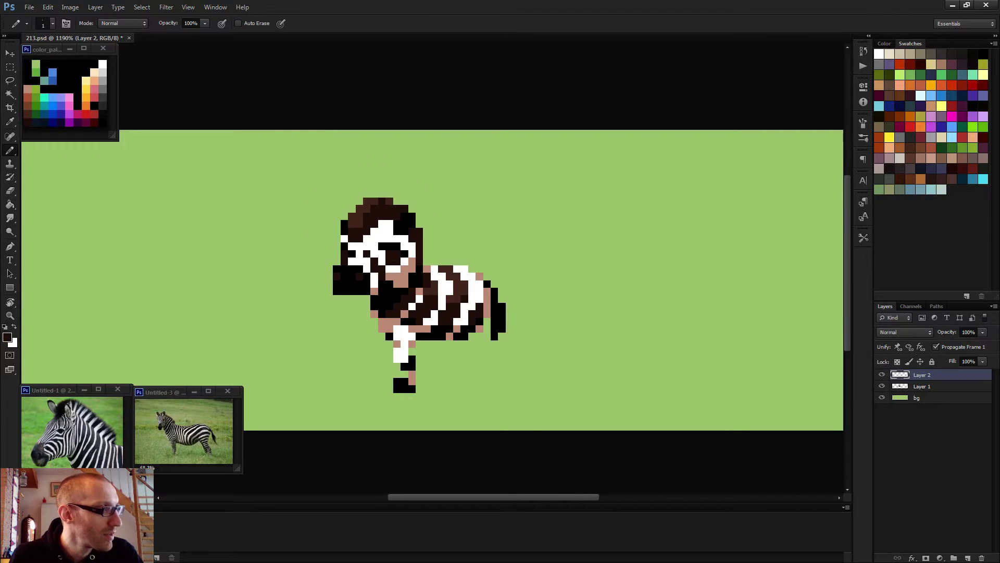
Step: Edge the black ear with pinkish-brown pixels along its top and front side
scroll(417, 237, "down", 3)
scroll(420, 239, "up", 3)
scroll(485, 244, "down", 3)
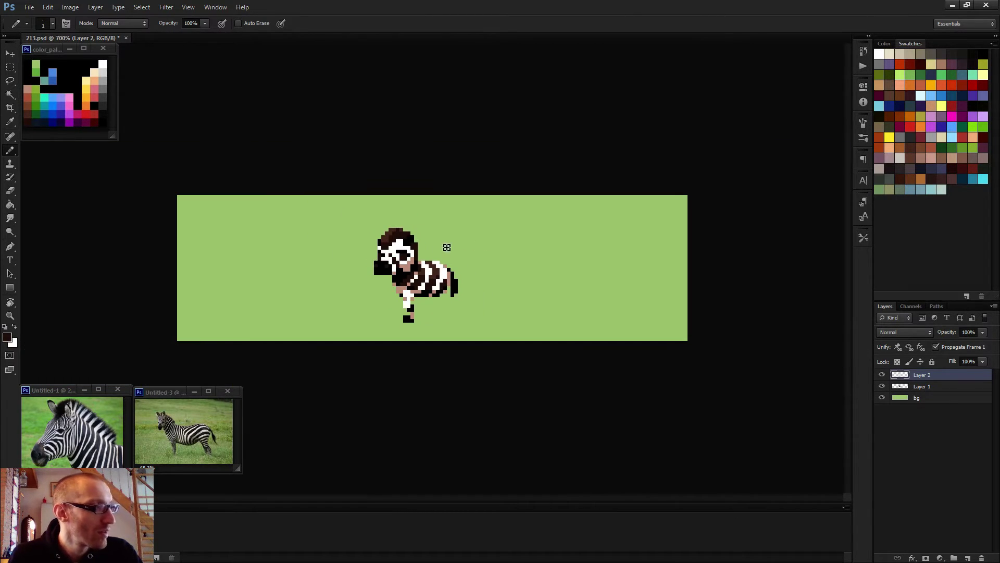
scroll(445, 251, "up", 1)
scroll(449, 253, "down", 2)
scroll(440, 256, "up", 3)
scroll(435, 256, "up", 4)
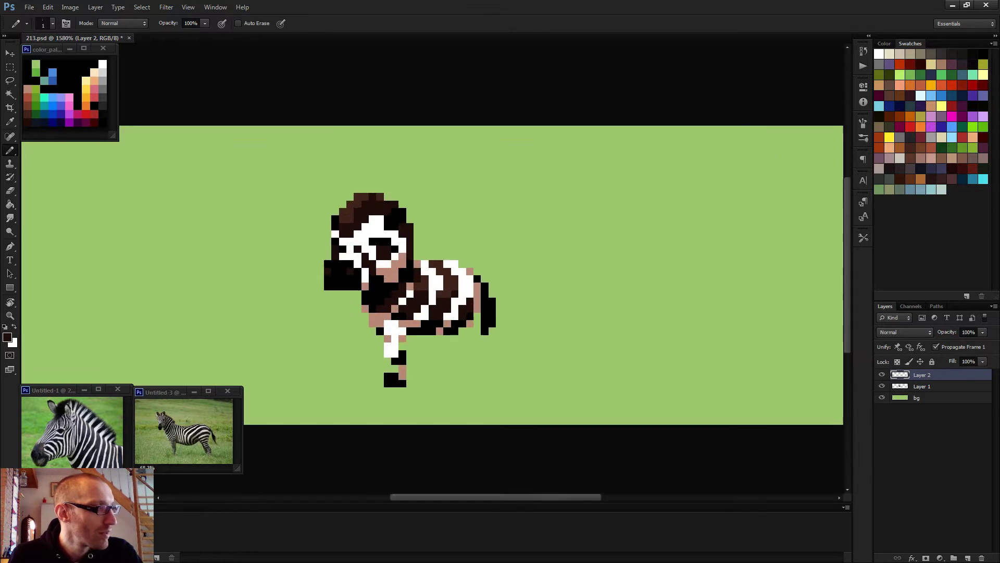
left_click(406, 267, "alt")
left_click_drag(384, 203, 409, 196)
left_click(386, 216)
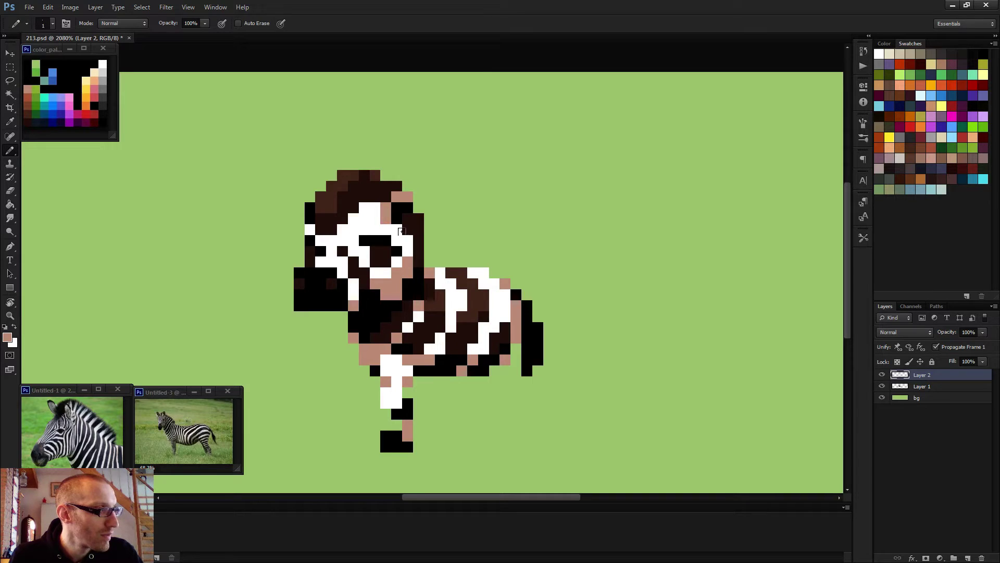
scroll(416, 238, "down", 4)
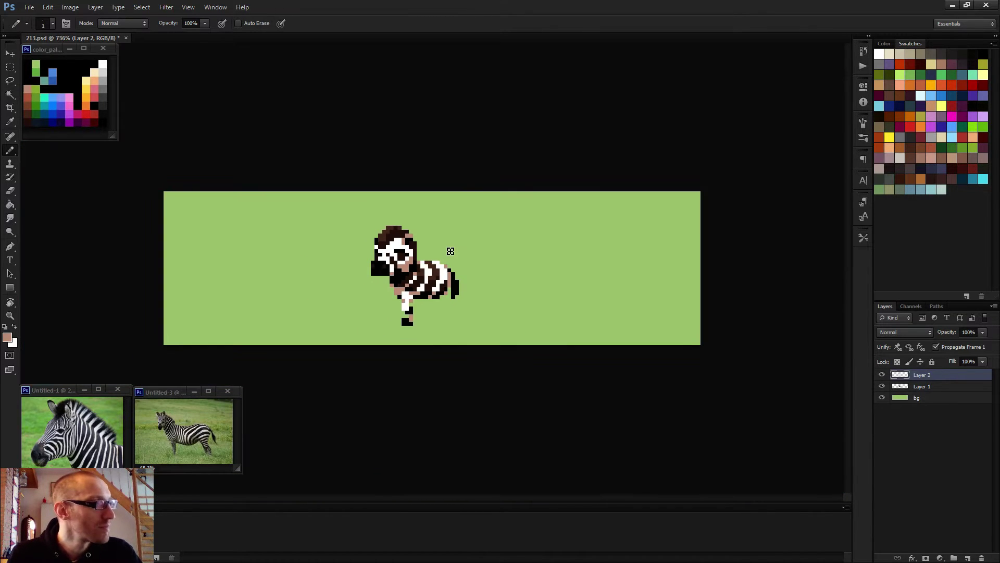
scroll(447, 253, "down", 2)
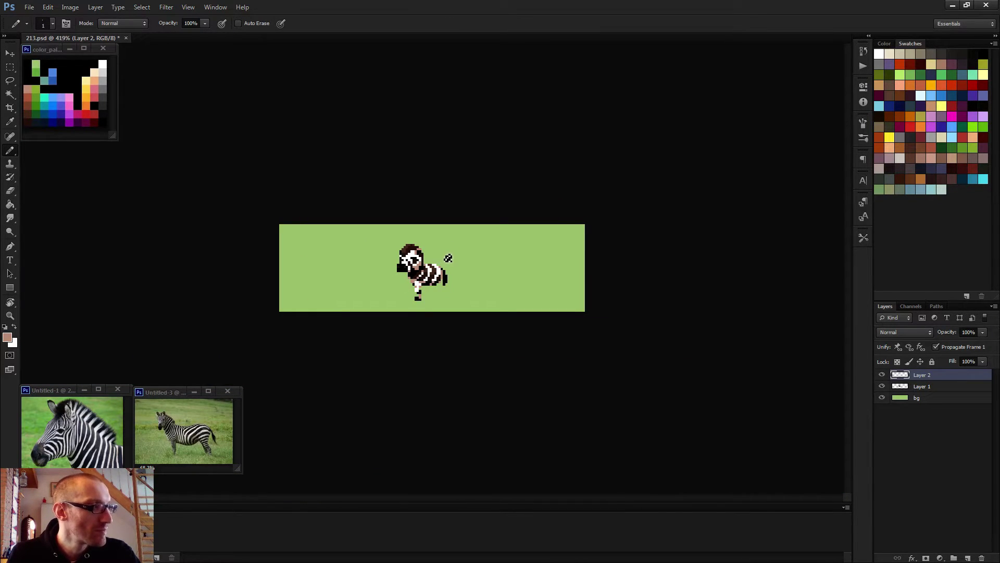
scroll(435, 263, "up", 3)
left_click(397, 246, "alt")
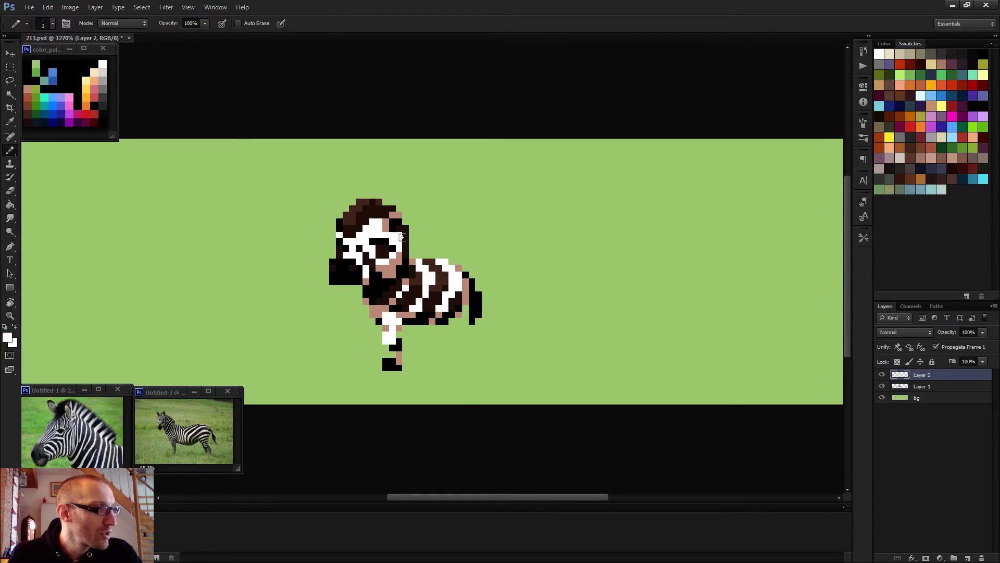
scroll(412, 245, "down", 5)
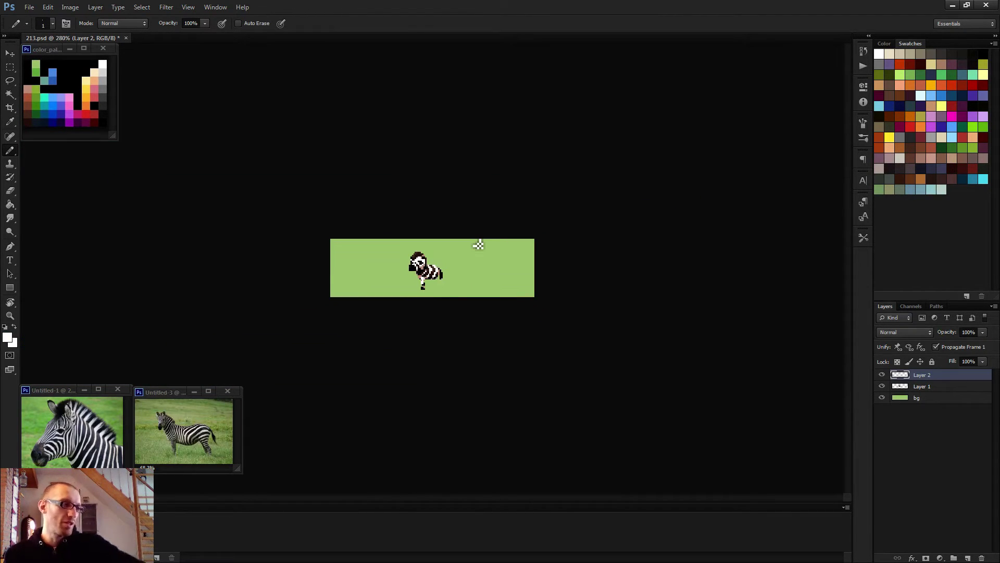
scroll(469, 290, "up", 5)
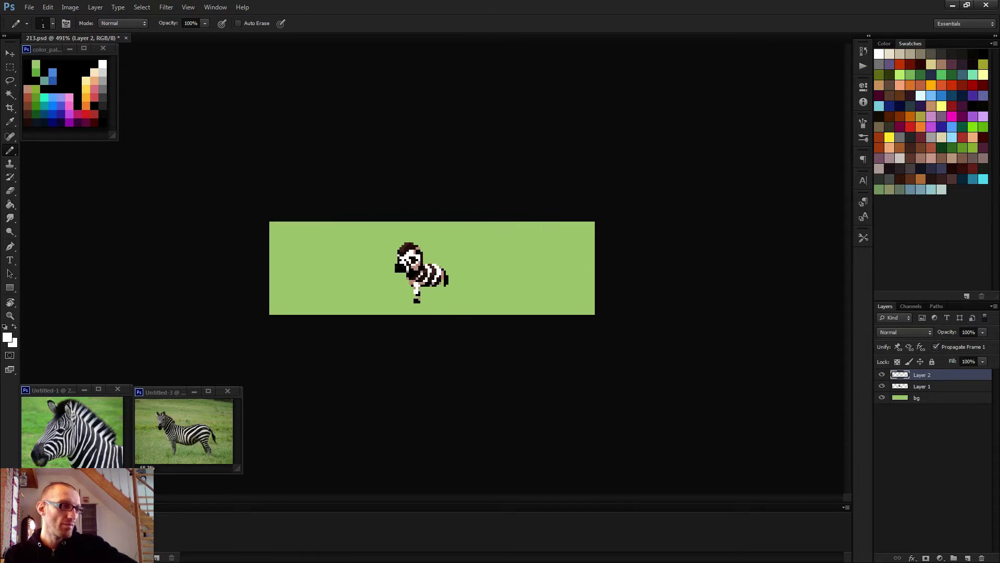
Step: Select the zebra's white front leg with its black hoof, shift it one pixel toward the tail, and deselect it
key("m")
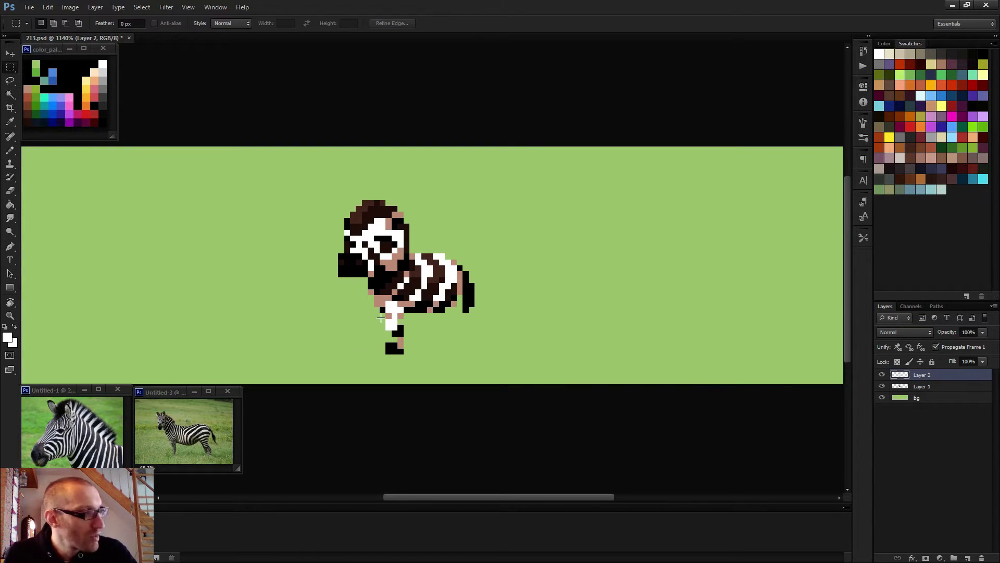
left_click_drag(386, 301, 404, 354)
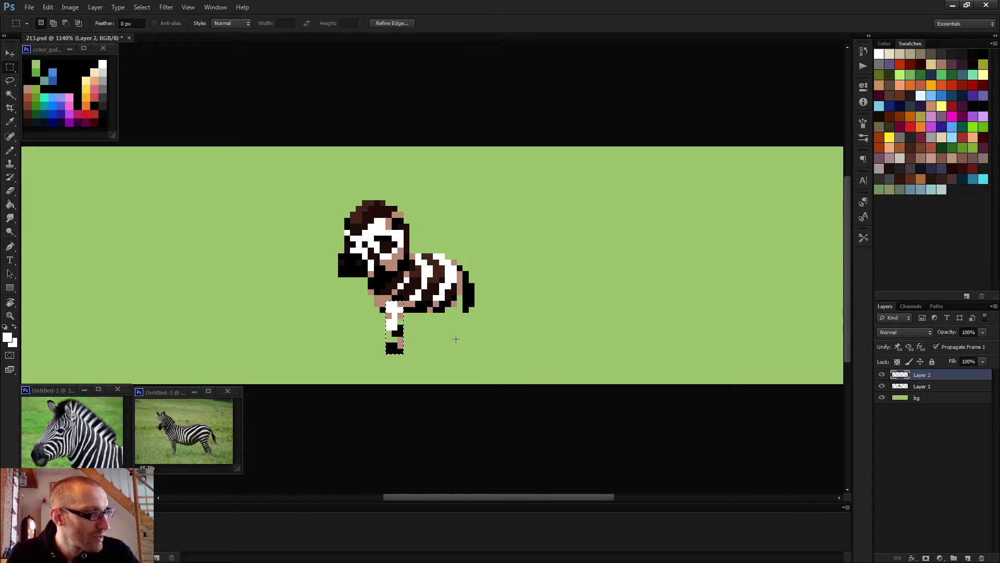
key("v")
key("Right")
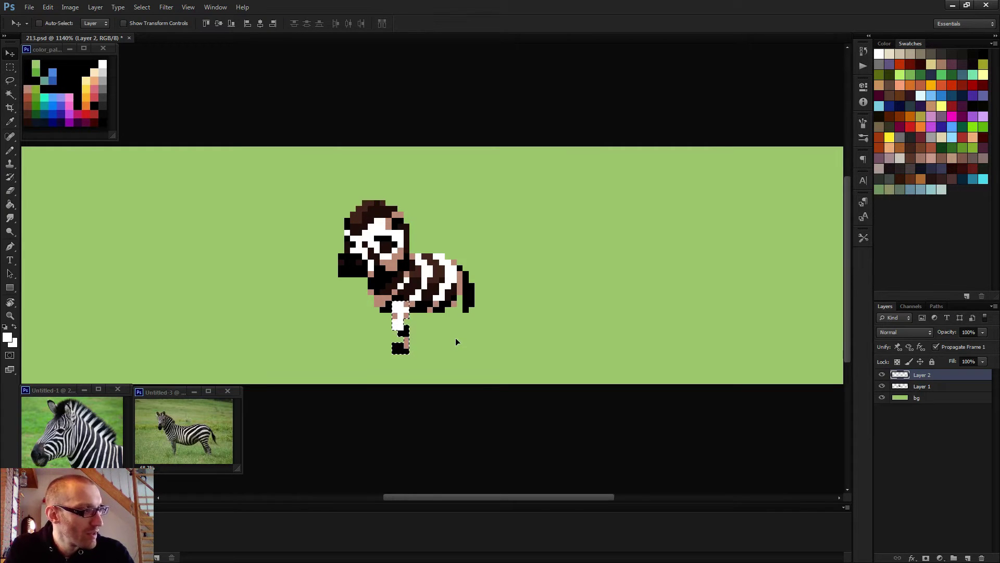
key("ctrl+d")
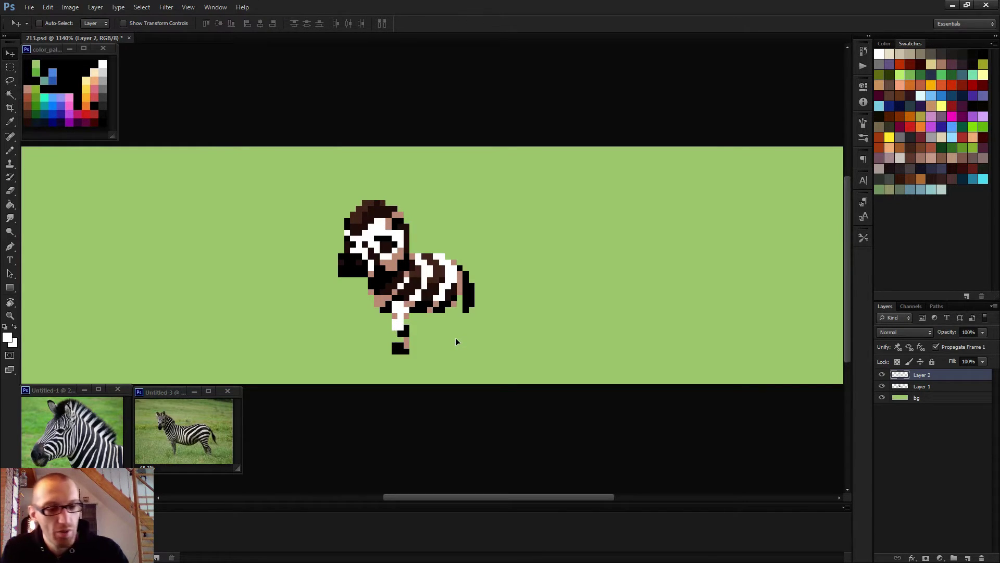
Step: Draw a second front leg in solid reddish brown from the palette, under the chest just ahead of the white leg
key("b")
scroll(461, 331, "down", 2)
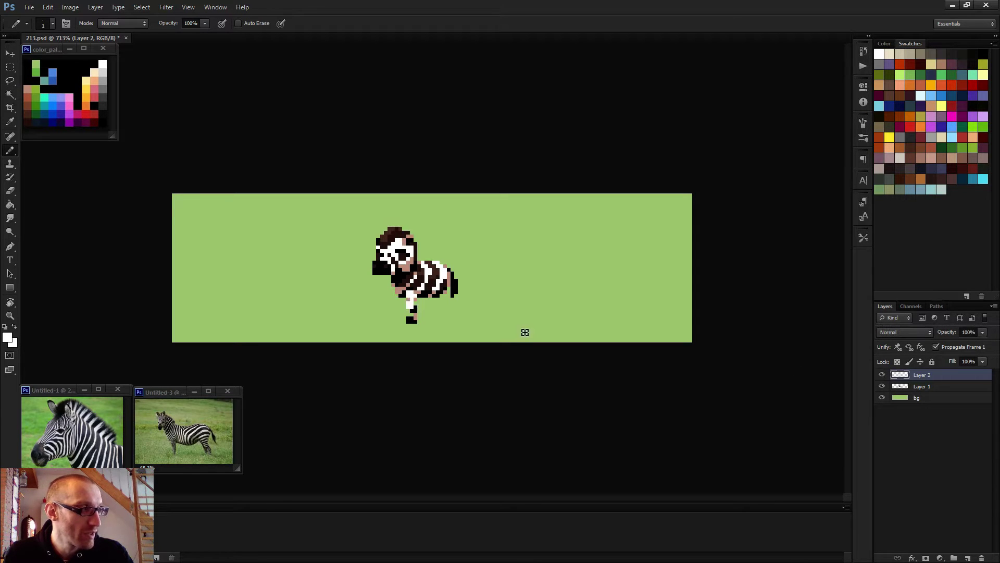
scroll(394, 292, "up", 4)
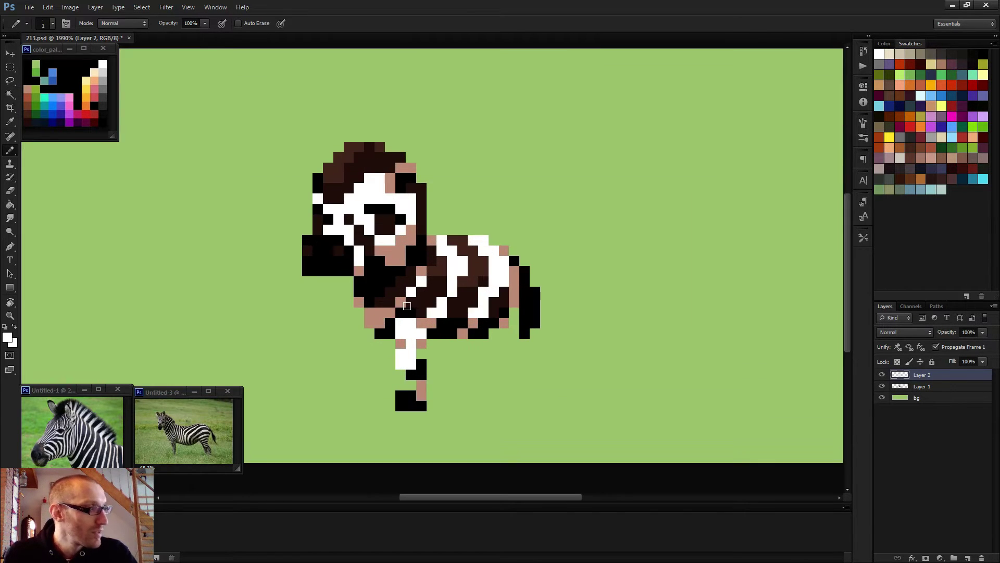
left_click(29, 92, "alt")
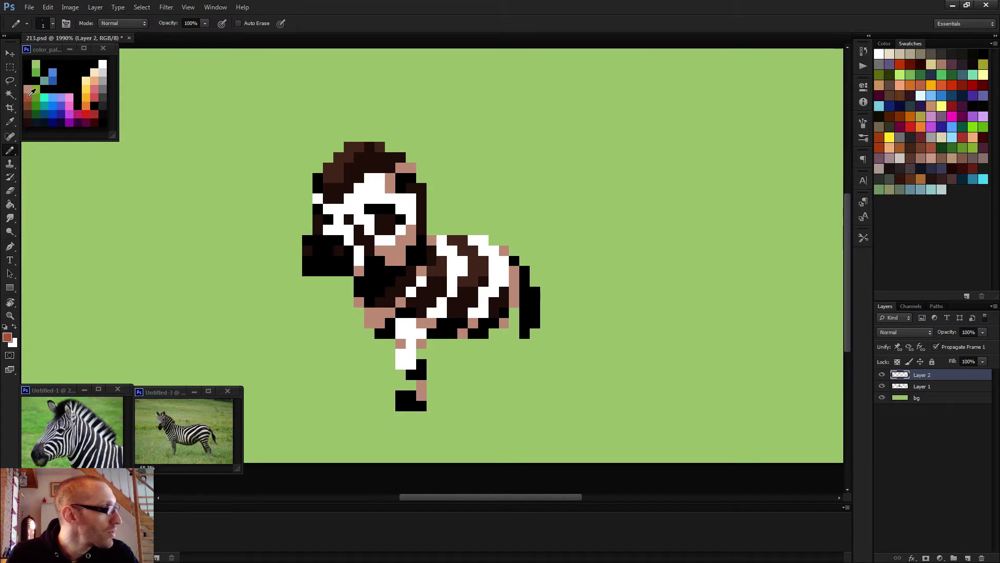
mouse_move(368, 332)
left_mouse_down()
mouse_move(378, 401)
mouse_move(390, 388)
mouse_move(381, 372)
left_mouse_up()
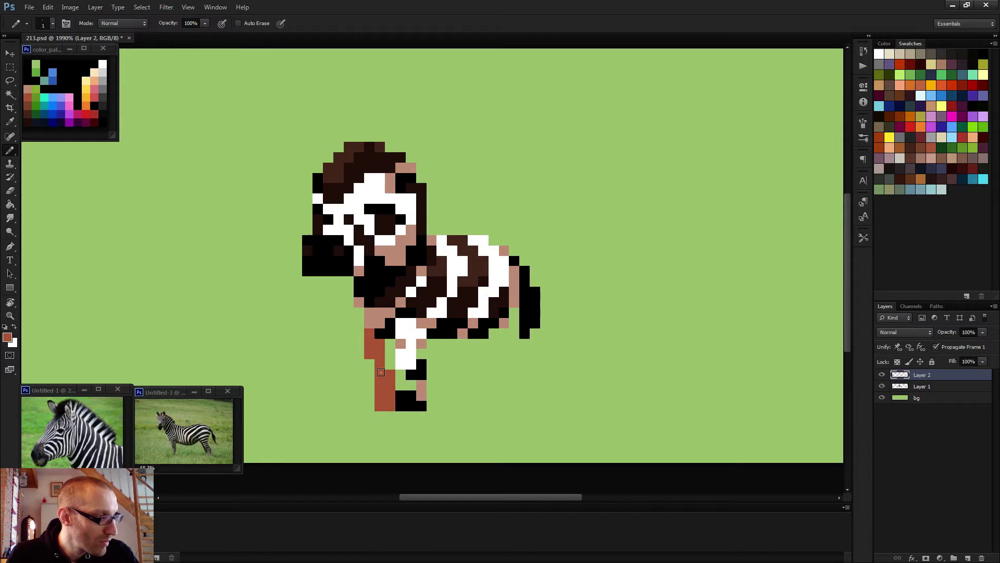
scroll(405, 372, "down", 3)
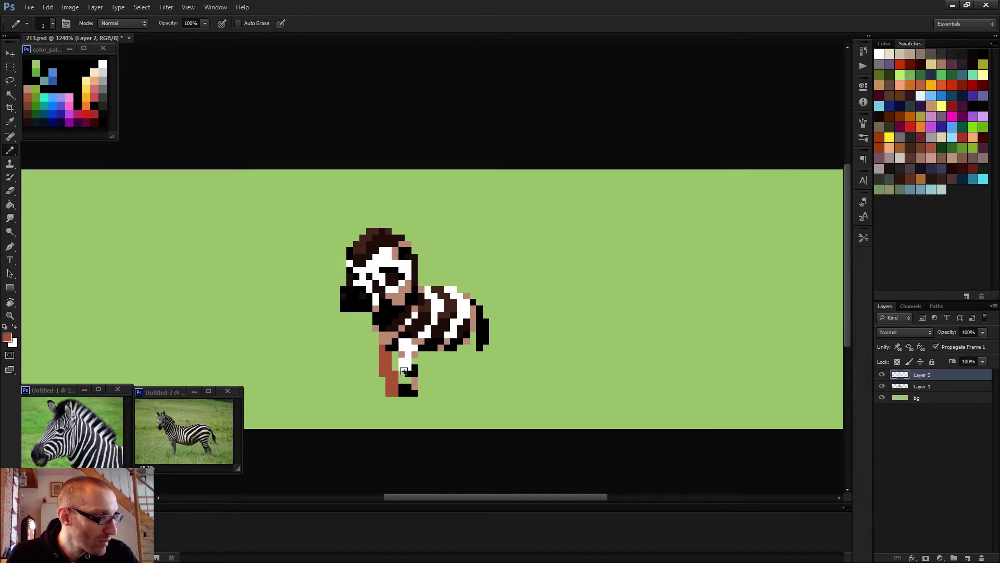
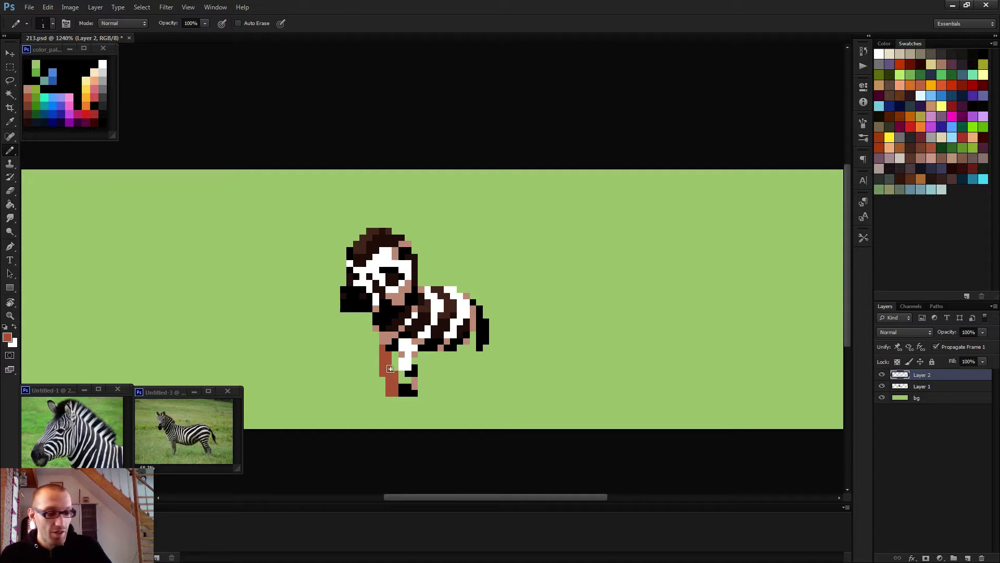
Step: Select the reddish-brown second front leg by its color, delete it, and deselect
key("m")
scroll(385, 365, "up", 5)
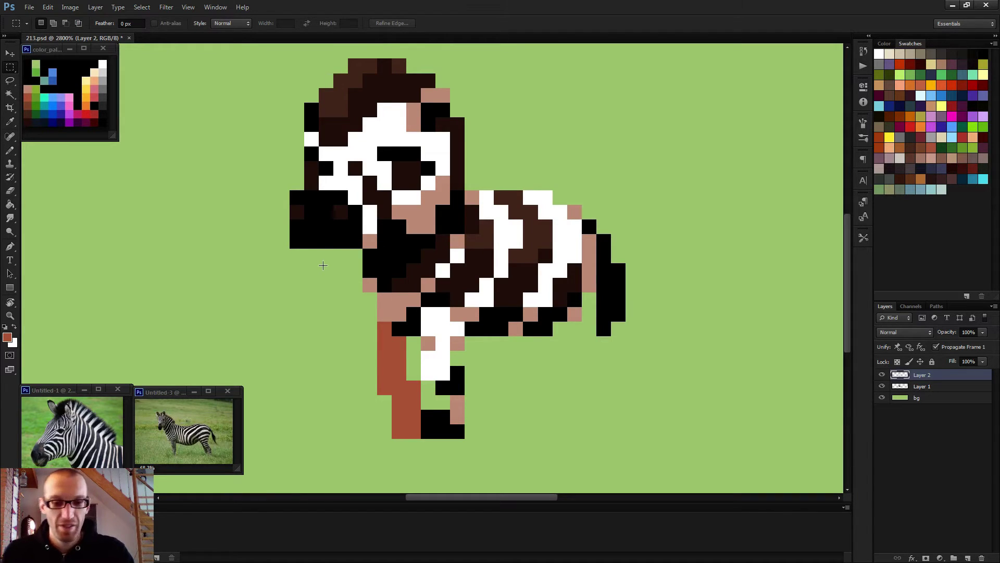
key("b")
scroll(351, 301, "up", 1)
key("w")
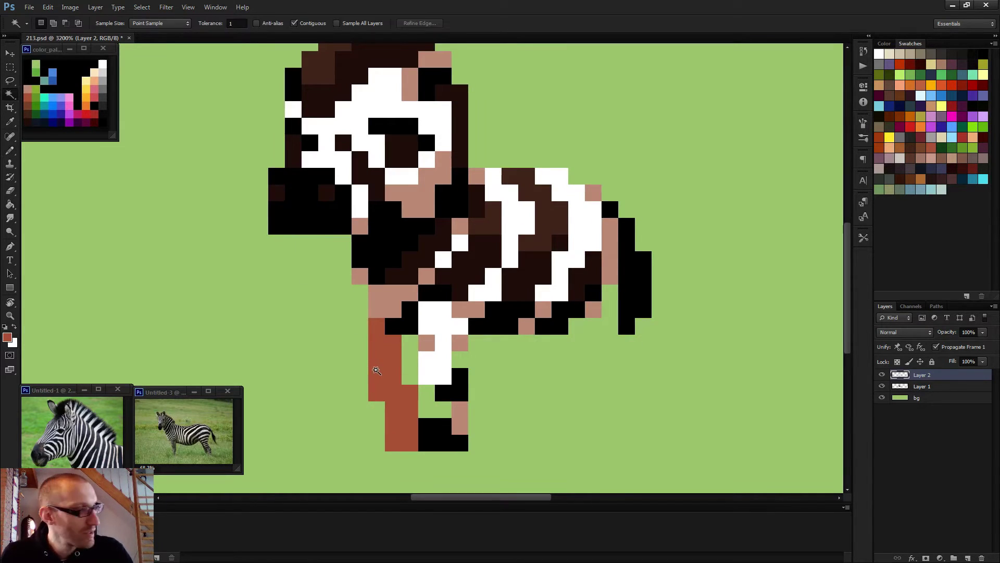
left_click(377, 371)
key("Delete")
key("ctrl+d")
Step: Step back through the history to before the white front leg was shifted and the second front leg was drawn
scroll(477, 346, "down", 5)
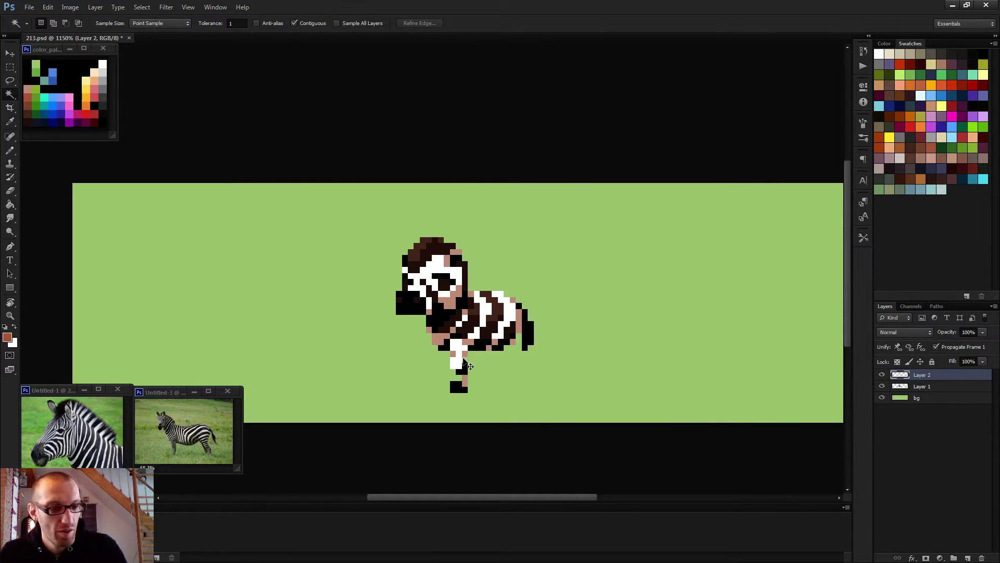
key("ctrl+alt+z")
key("ctrl+alt+z")
key("ctrl+alt+z")
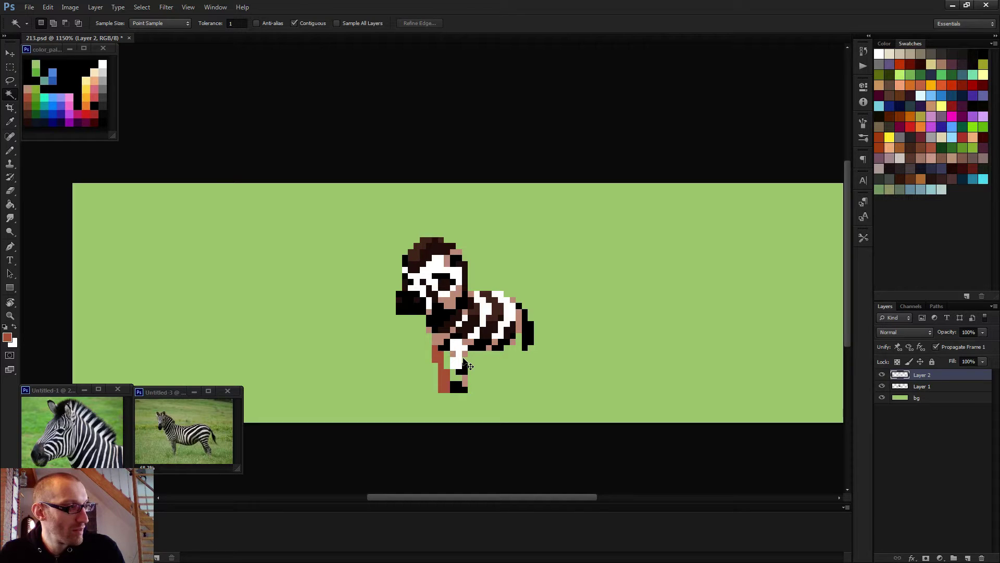
key("ctrl+shift+z")
key("ctrl+shift+z")
key("ctrl+shift+z")
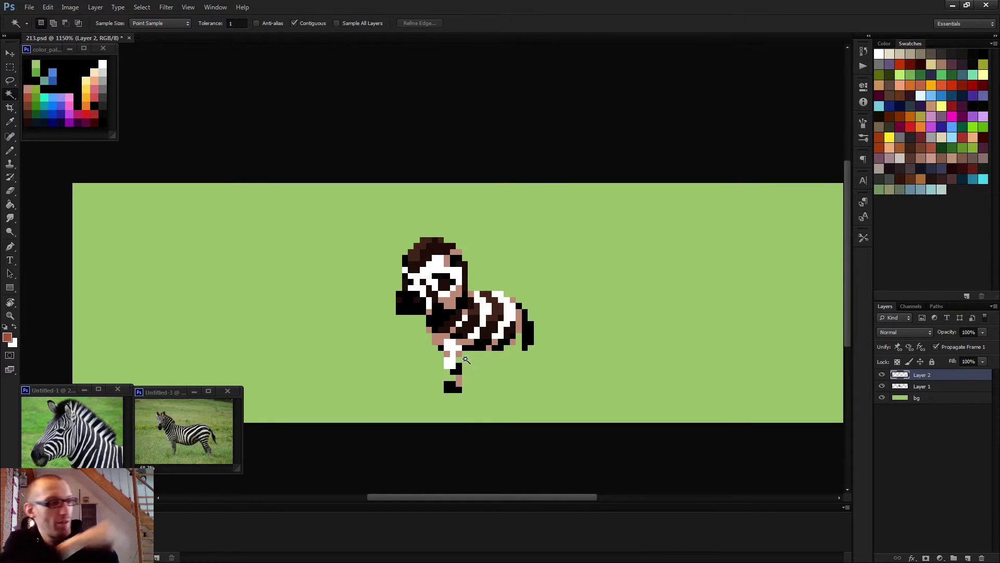
Step: Draw a thin reddish-brown second leg, one pixel wide, along the front edge of the white leg down to the hoof
key("b")
scroll(456, 360, "up", 5)
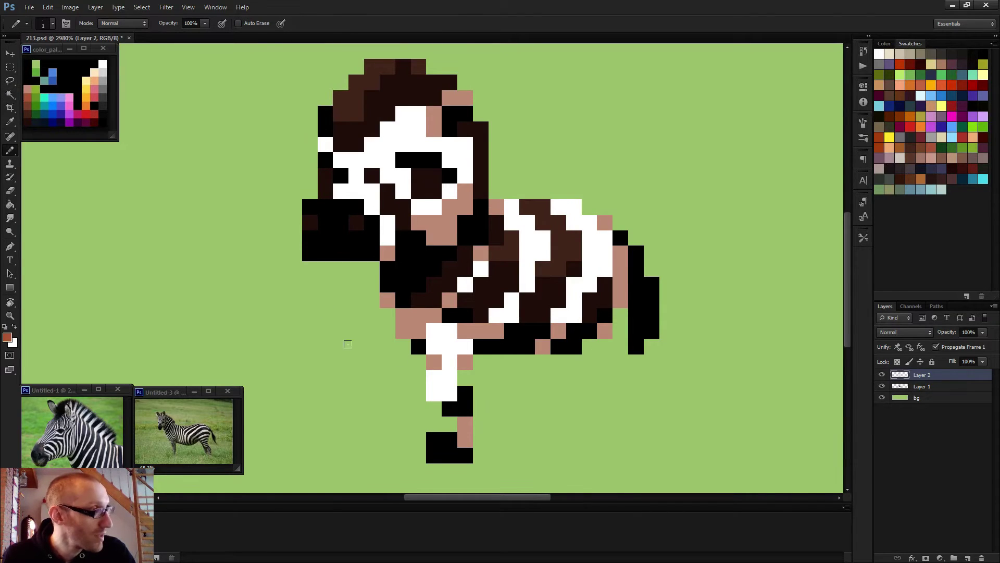
left_click(417, 362)
left_click(417, 377)
left_click(403, 346)
left_click(418, 393)
left_click(434, 409)
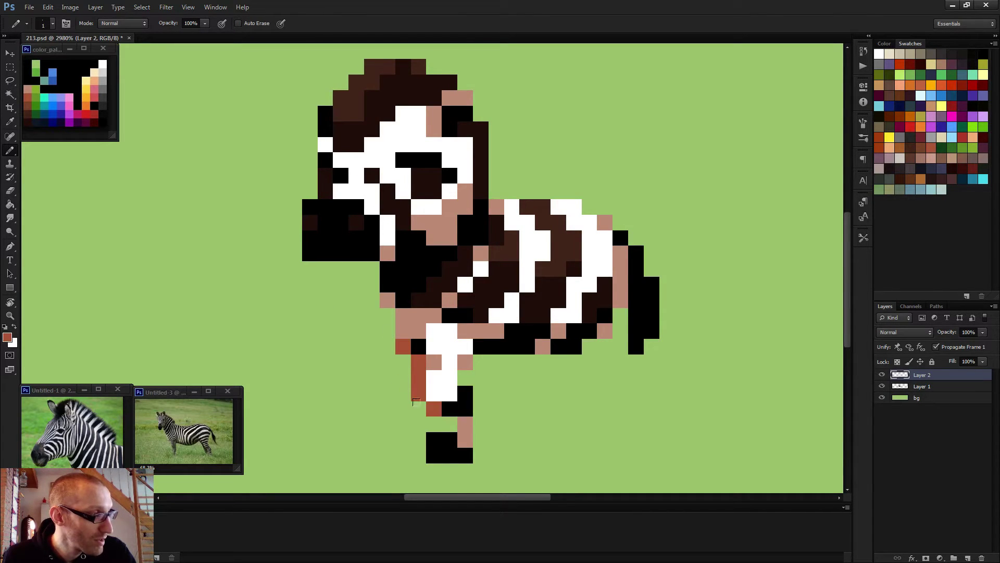
left_click(450, 425)
Step: Extend the front hoof one pixel forward in black and shade its middle with very dark brown
key("alt")
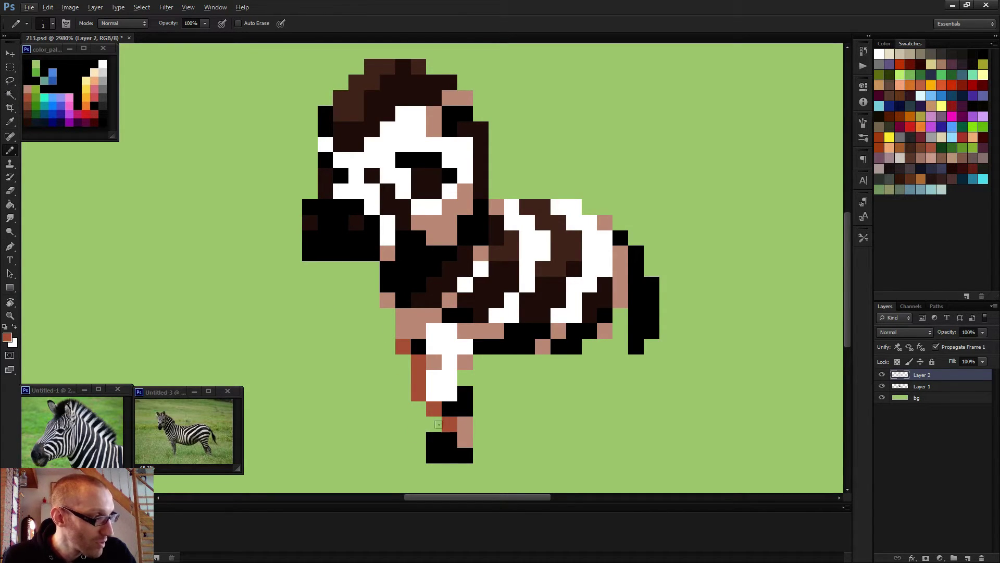
left_click(429, 436, "alt")
mouse_move(418, 440)
left_mouse_down()
mouse_move(418, 455)
mouse_move(434, 455)
left_mouse_up()
left_click(522, 308, "alt")
left_click(449, 439)
Step: Thicken the top of the reddish-brown leg and touch up the chest's lower front edge with pinkish brown
scroll(506, 415, "down", 3)
scroll(509, 412, "down", 5)
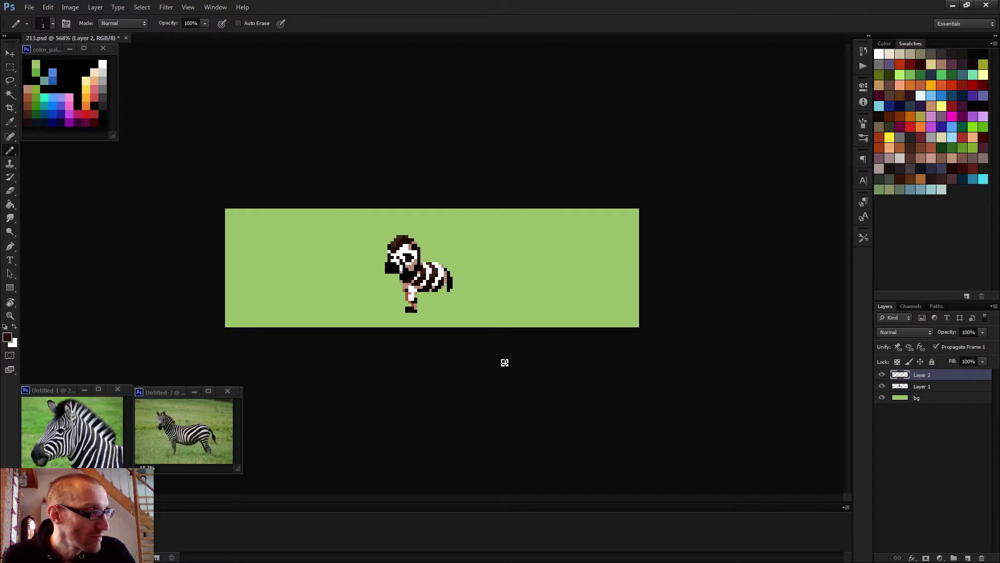
scroll(504, 362, "down", 1)
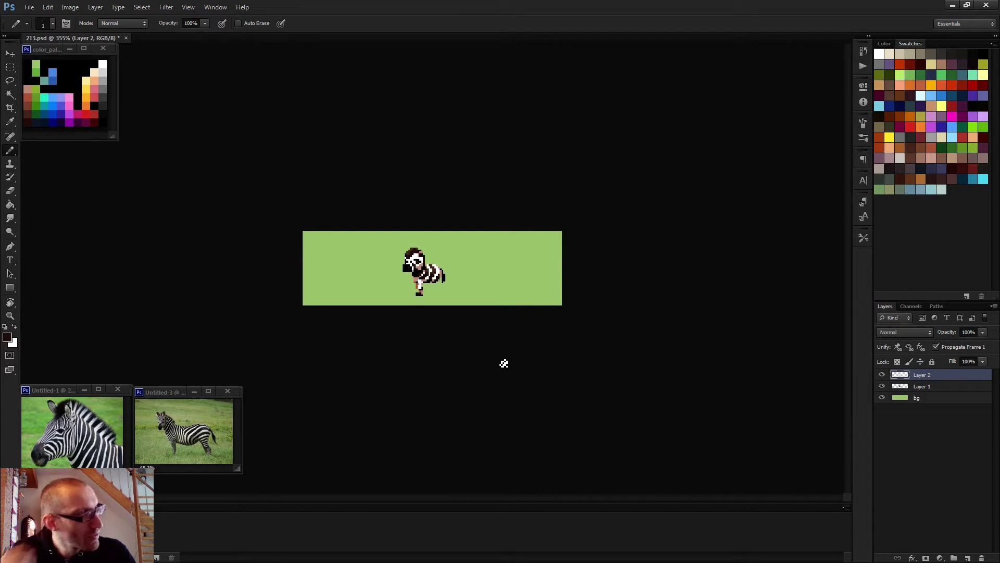
scroll(444, 320, "up", 5)
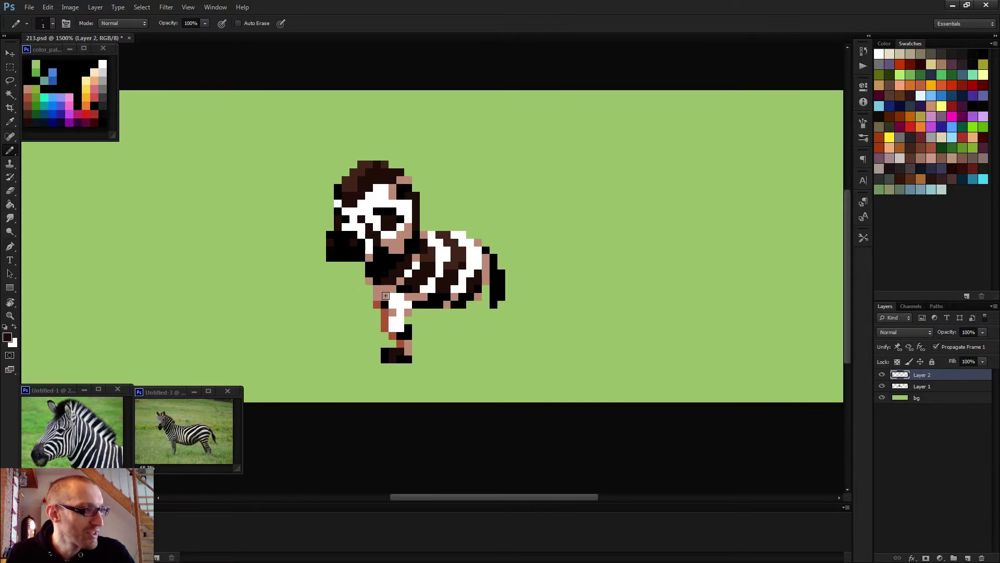
left_click(376, 307, "alt")
left_click(381, 300)
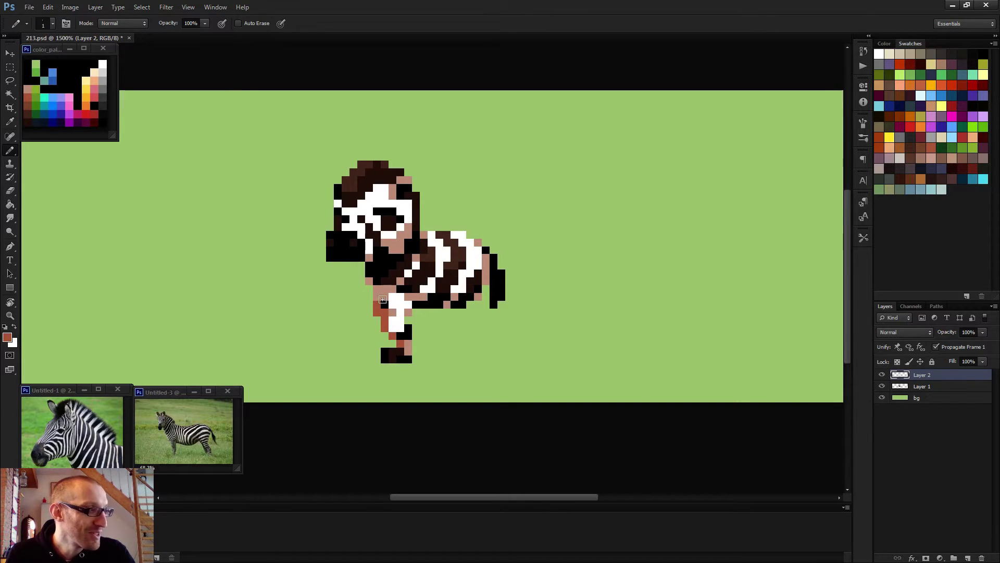
left_click(377, 296)
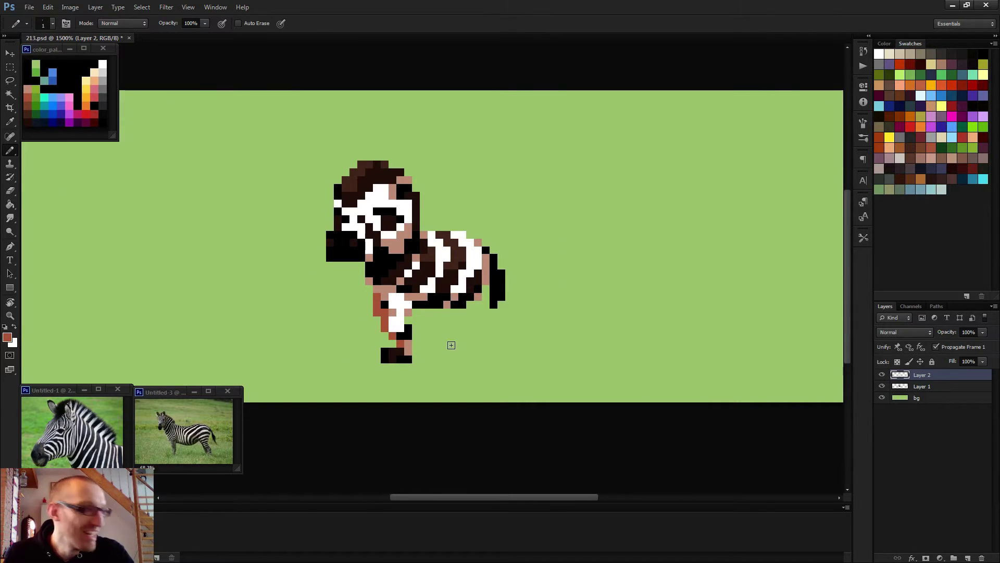
left_click(389, 288, "alt")
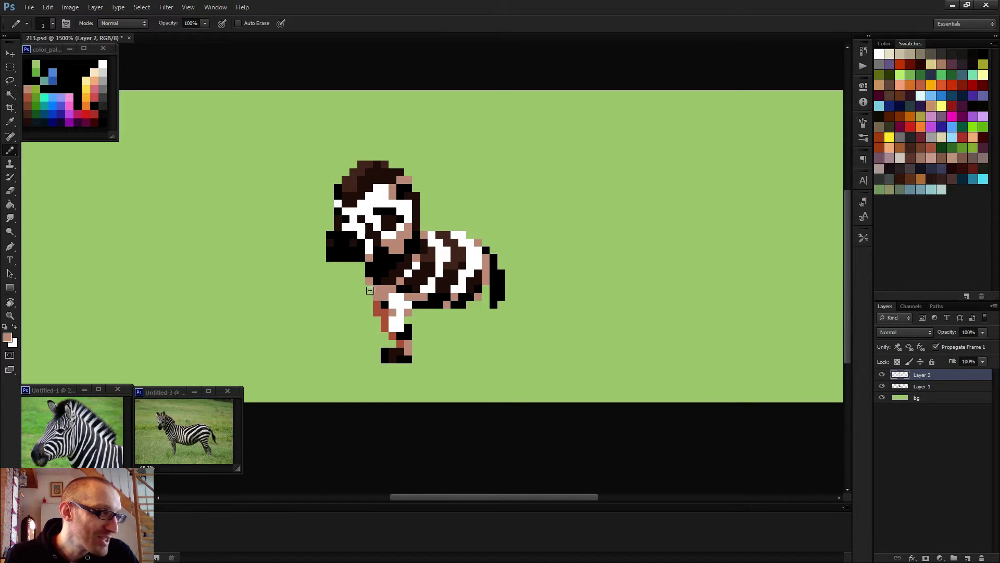
Step: Widen the black front hoof by another pixel forward and thicken the reddish-brown leg above it
scroll(422, 337, "down", 3)
scroll(422, 337, "down", 1)
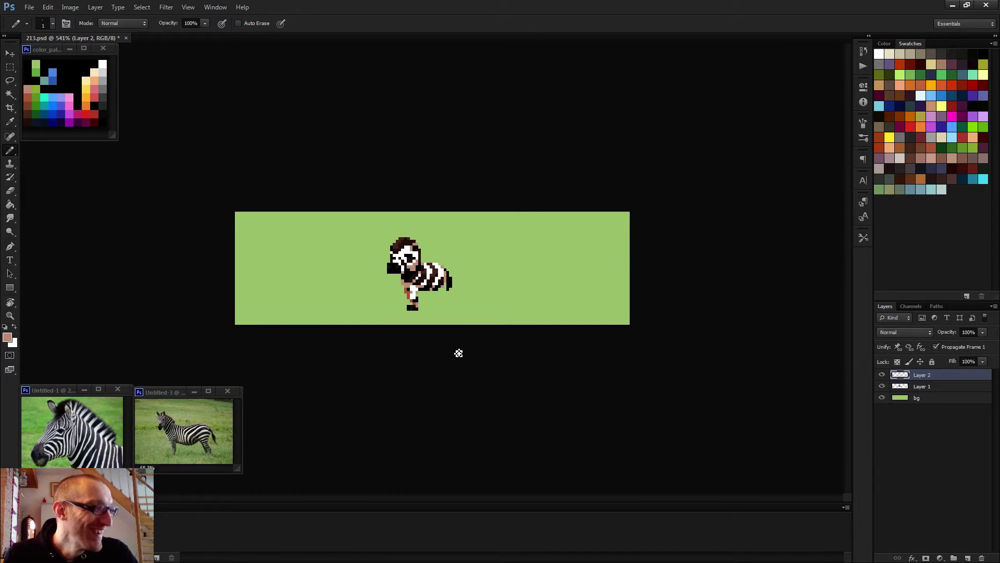
scroll(413, 348, "up", 2)
scroll(413, 348, "up", 3)
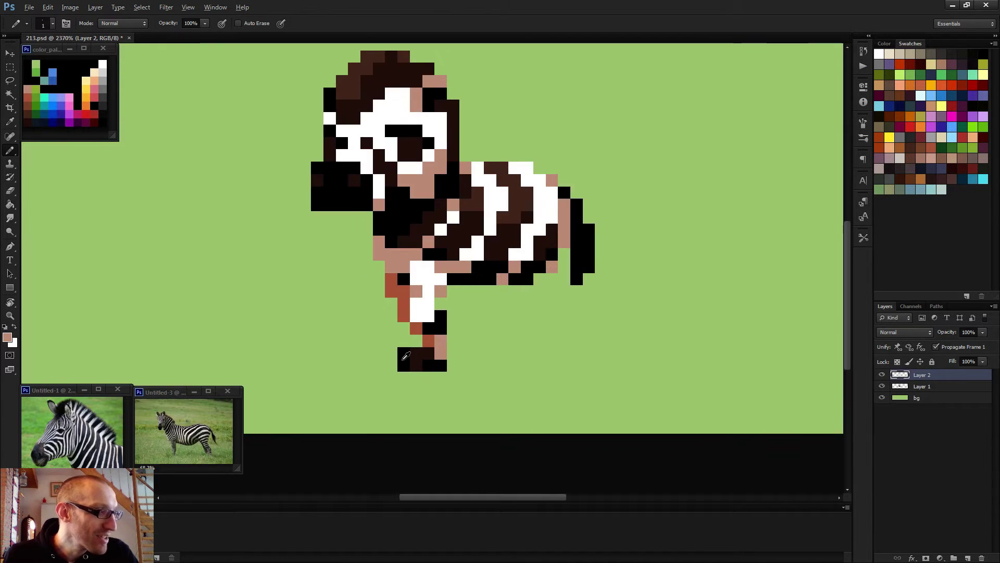
left_click(406, 356, "alt")
left_click_drag(390, 365, 390, 351)
left_click(425, 340, "alt")
left_click(416, 341)
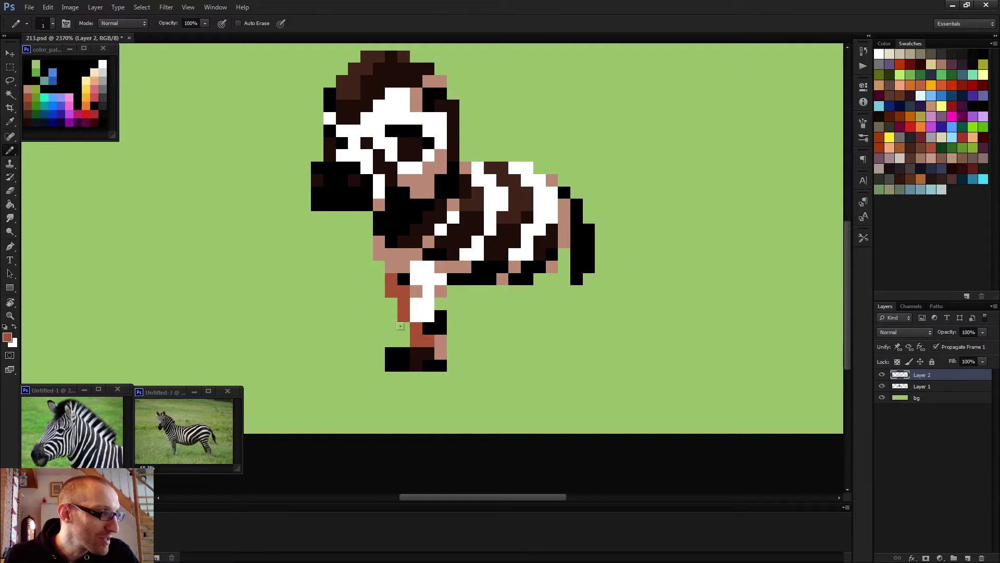
left_click(402, 326)
left_click(390, 303)
Step: Paint a black pixel at the top of the reddish-brown front leg, just beneath the chest
scroll(423, 332, "down", 5)
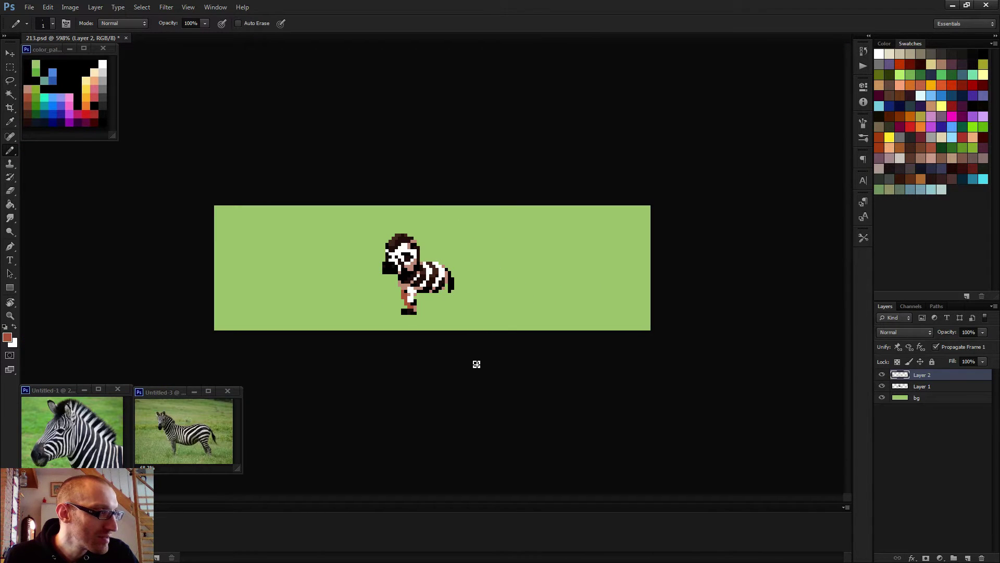
scroll(476, 363, "down", 2)
scroll(467, 354, "up", 5)
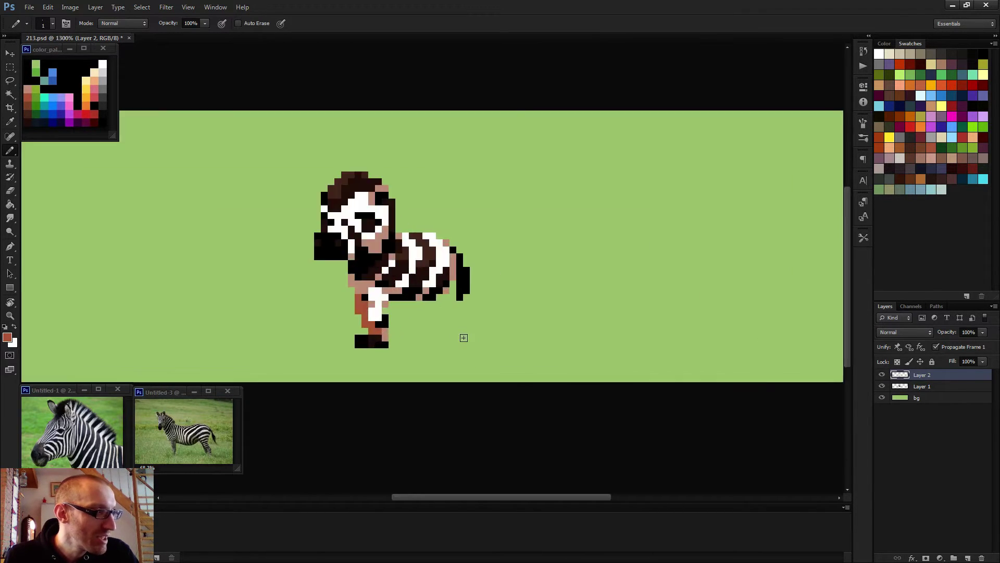
left_click(425, 268)
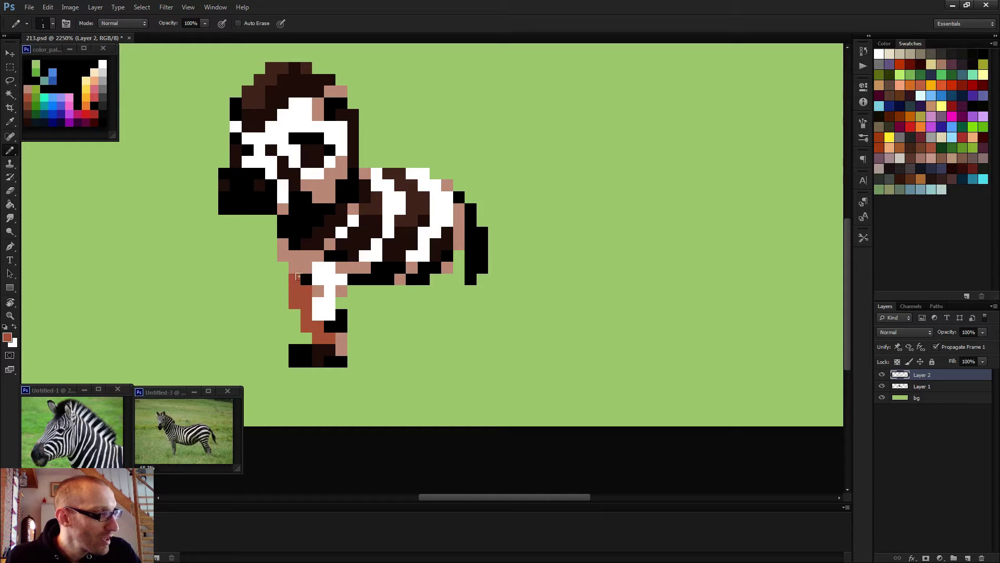
left_click(307, 273, "alt")
Step: Merge Layer 2 down into Layer 1 and add a new empty layer above it
scroll(327, 312, "down", 6)
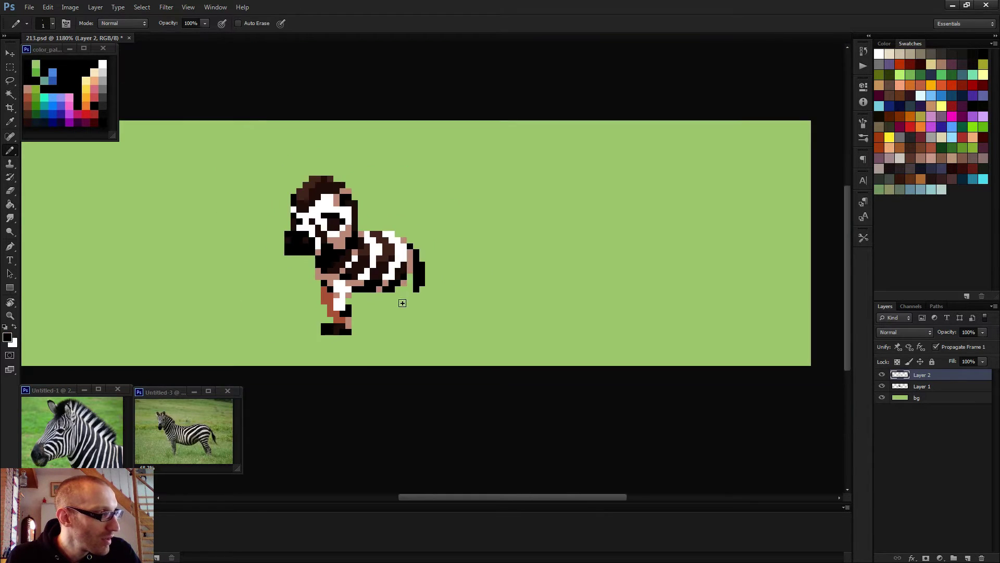
scroll(542, 325, "down", 1)
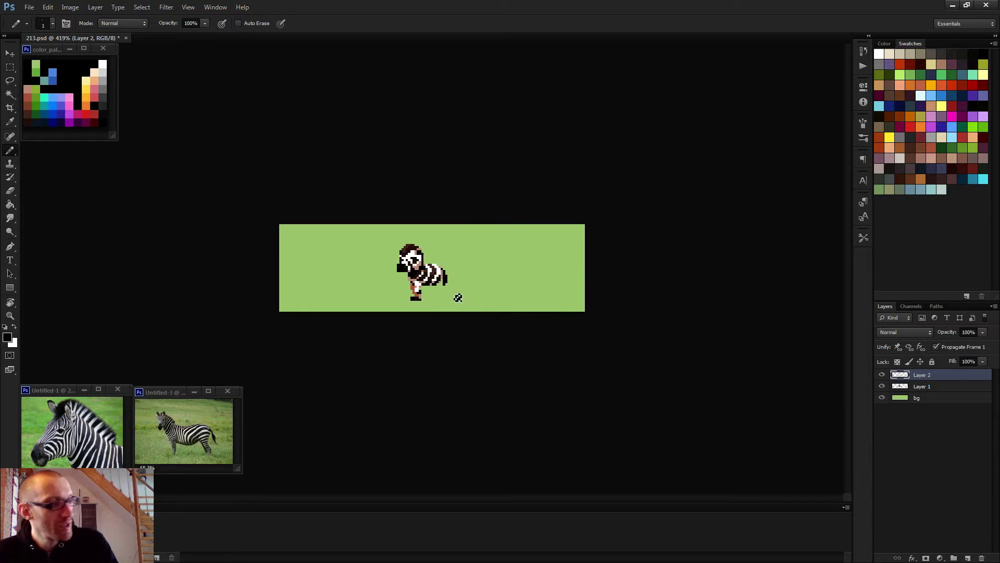
key("ctrl+e")
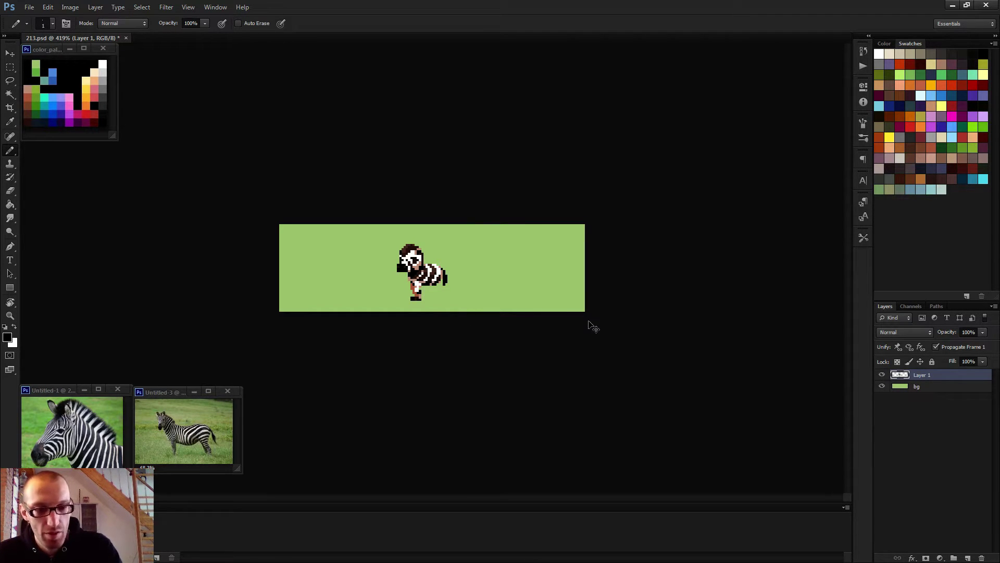
key("ctrl+shift+n")
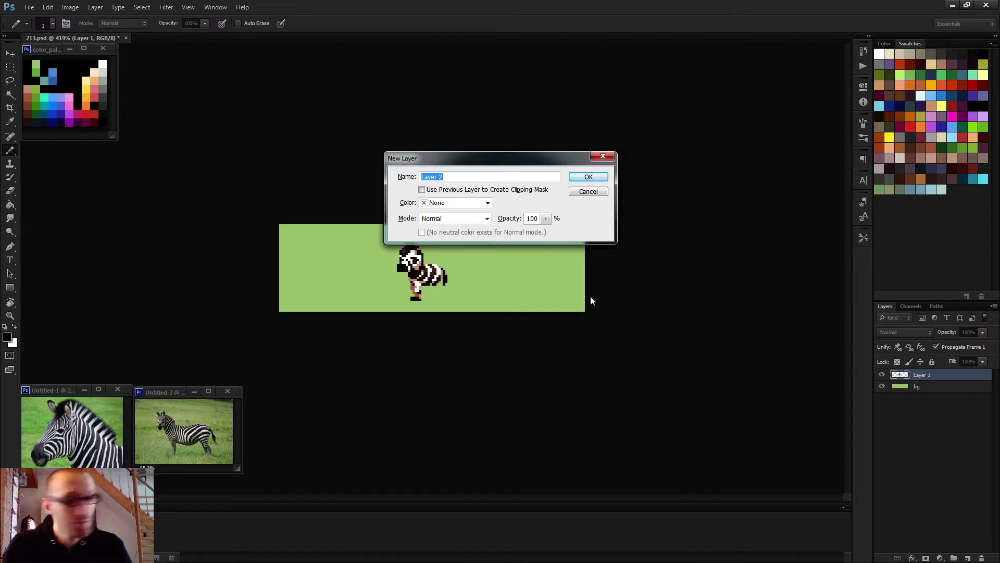
left_click(587, 178)
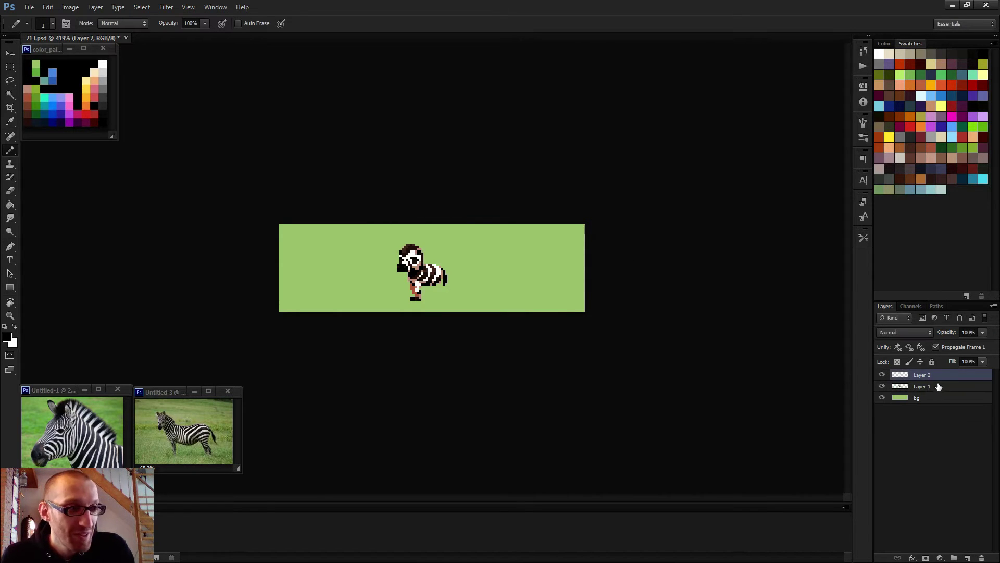
left_click_drag(931, 379, 654, 391)
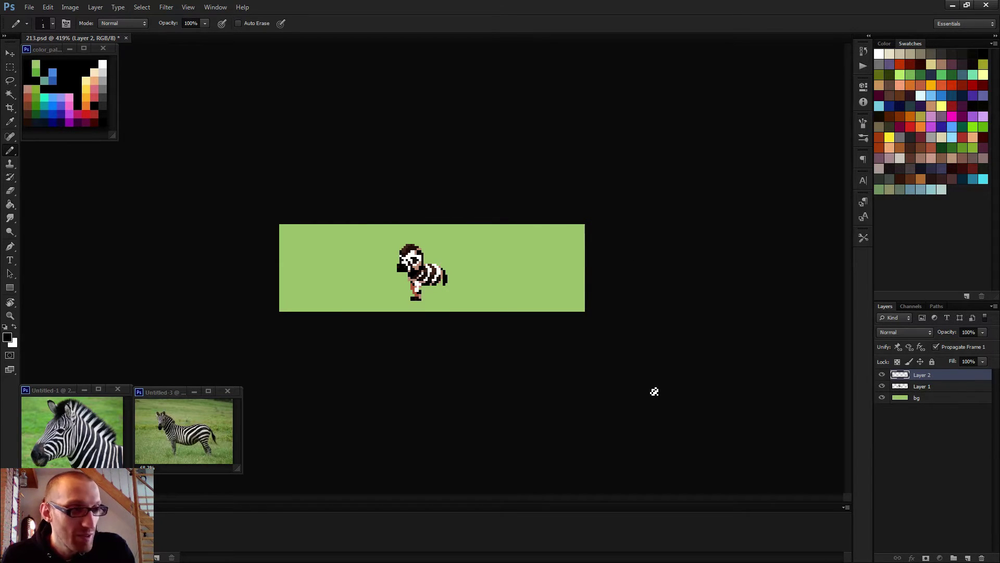
Step: Block in the upper hind leg below the rump in the belly's pinkish brown, using a larger pencil size
scroll(432, 274, "up", 5)
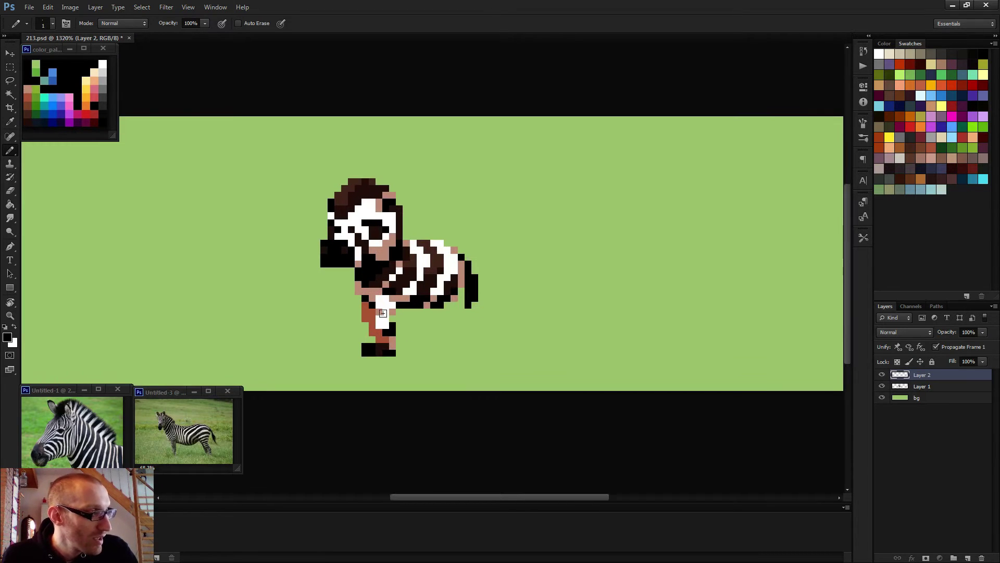
left_click(456, 295, "alt")
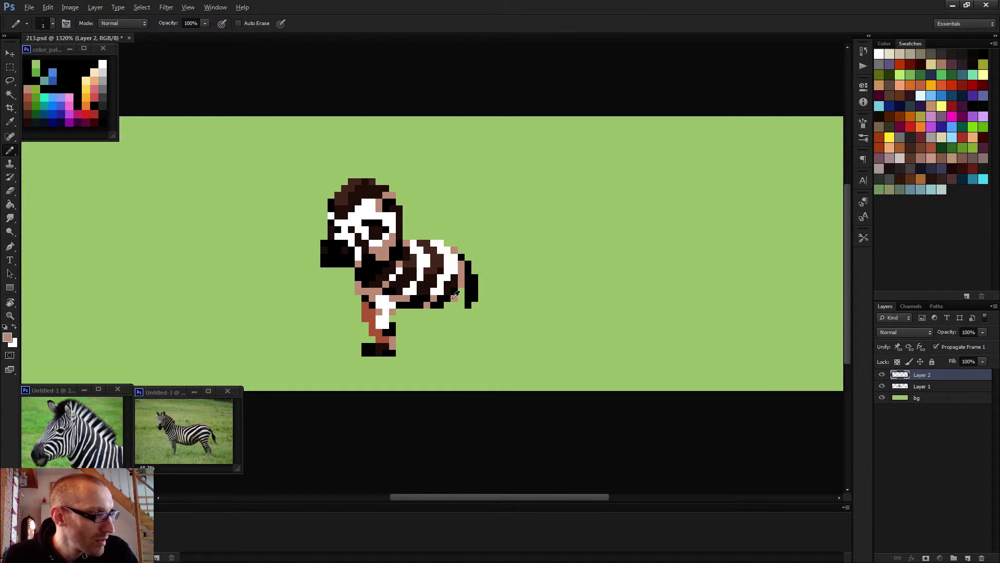
left_click(454, 295, "alt")
left_click_drag(451, 308, 466, 316)
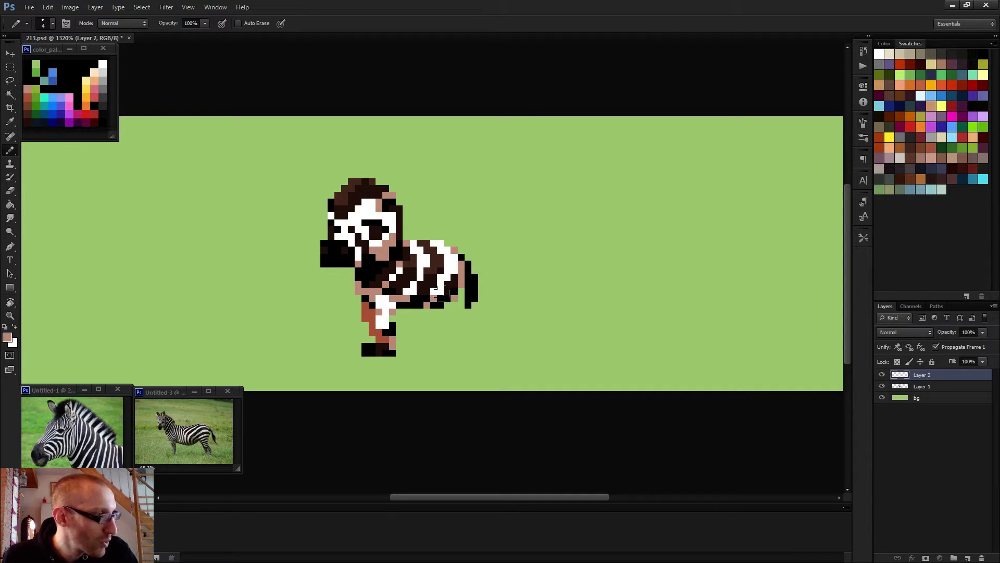
left_click(450, 300)
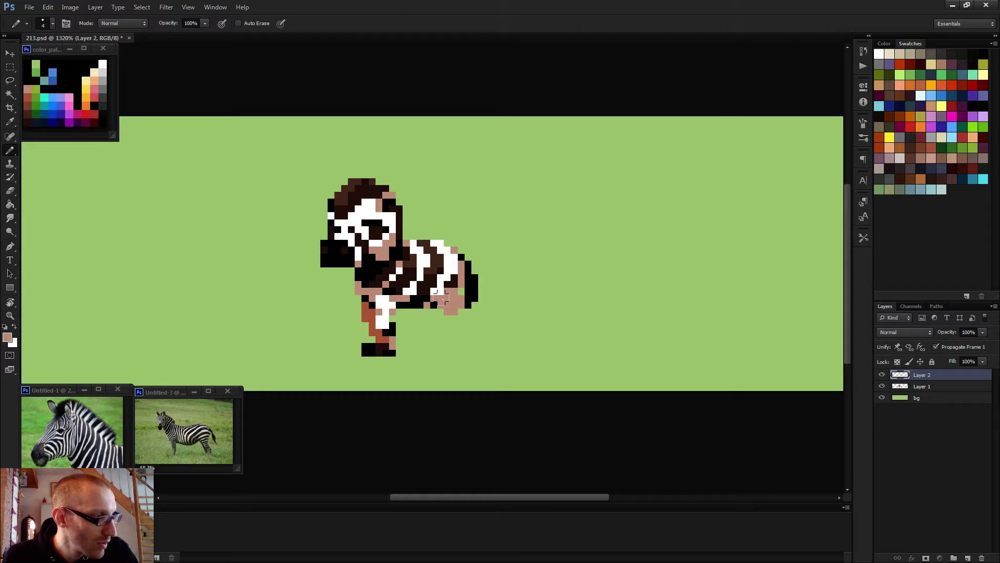
left_click(443, 301)
left_click(444, 315)
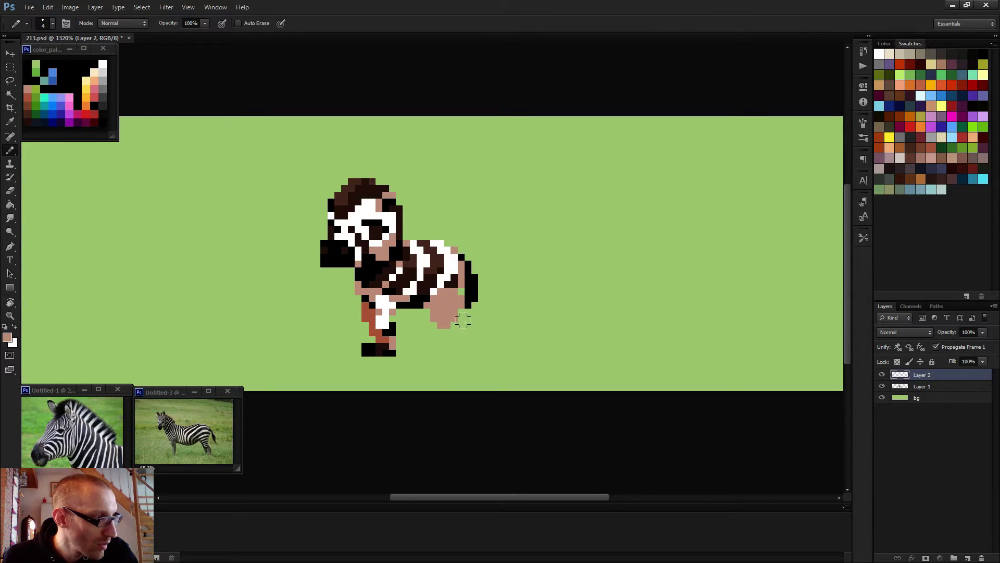
Step: With a 1-pixel pencil, taper the pinkish-brown hind leg down to the ground and add a black hoof level with the front one
right_click(467, 322, "alt")
scroll(446, 333, "up", 3)
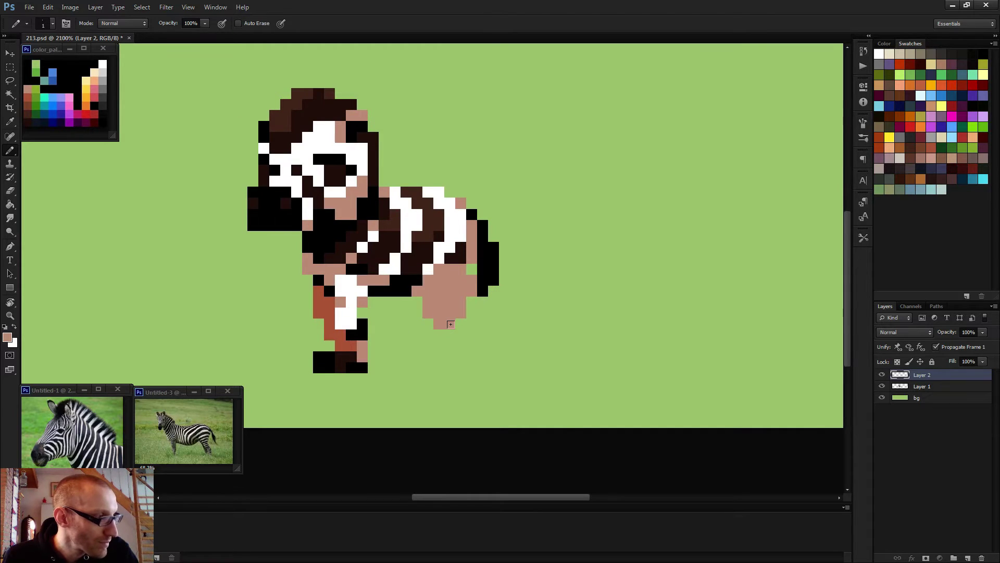
mouse_move(451, 322)
left_mouse_down()
mouse_move(461, 349)
mouse_move(439, 367)
mouse_move(456, 361)
mouse_move(437, 356)
left_mouse_up()
left_click(348, 357, "alt")
left_click(462, 345, "alt")
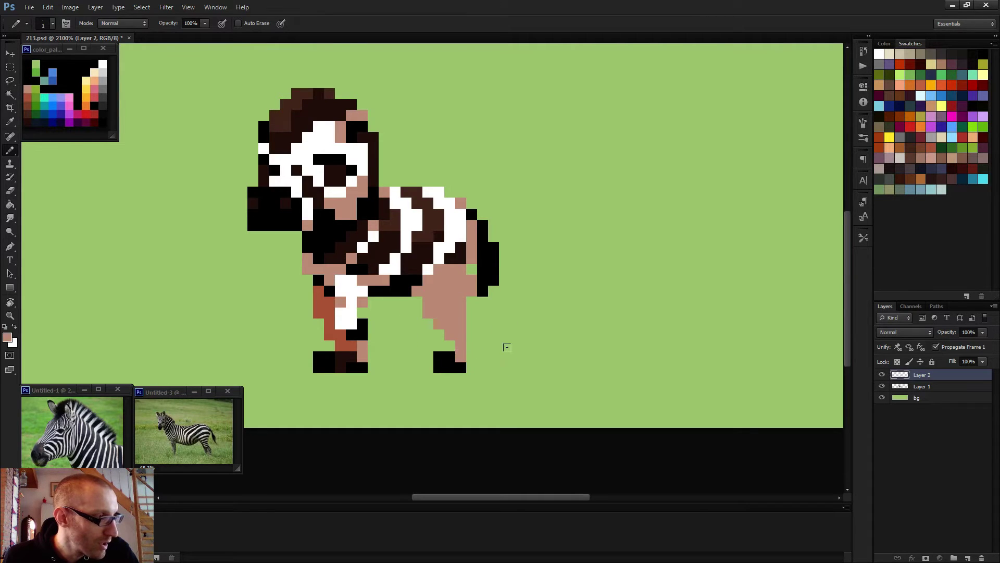
Step: Shift the lower part of the hind leg with its black hoof one pixel toward the tail, then clear the selection
scroll(500, 336, "down", 3)
scroll(487, 358, "down", 2)
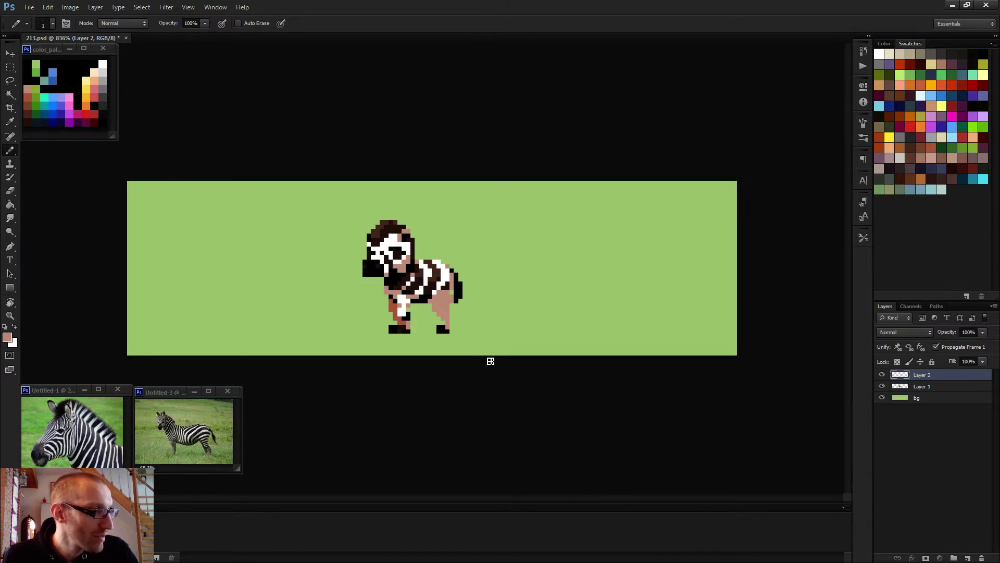
scroll(464, 331, "up", 3)
key("m")
scroll(416, 312, "up", 2)
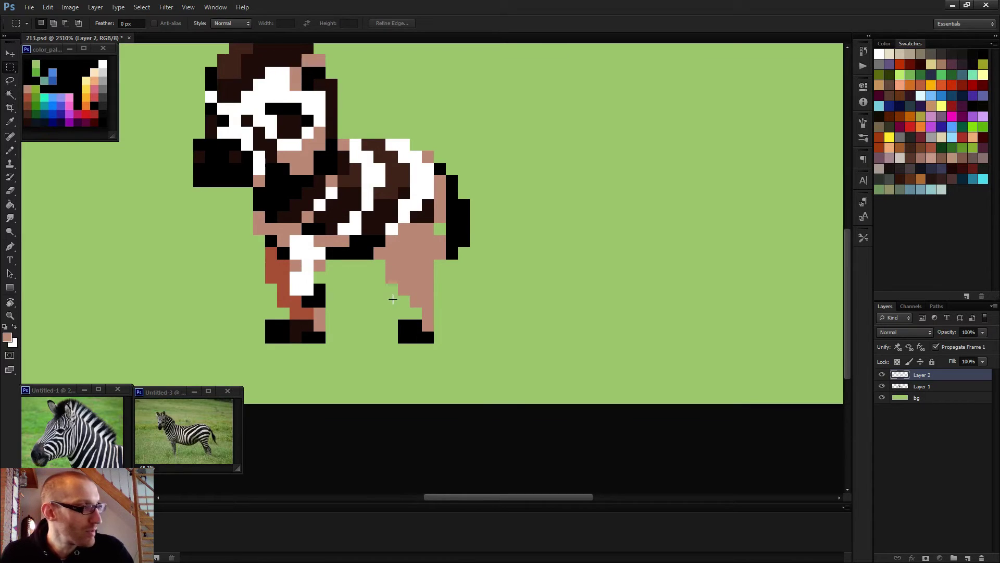
left_click_drag(386, 296, 434, 343)
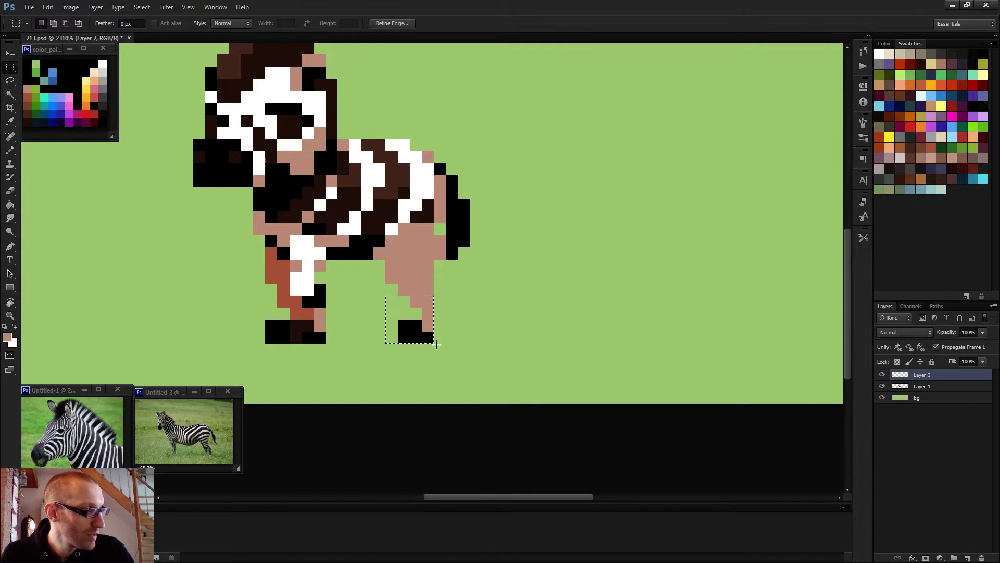
key("v")
key("Right")
key("ctrl+d")
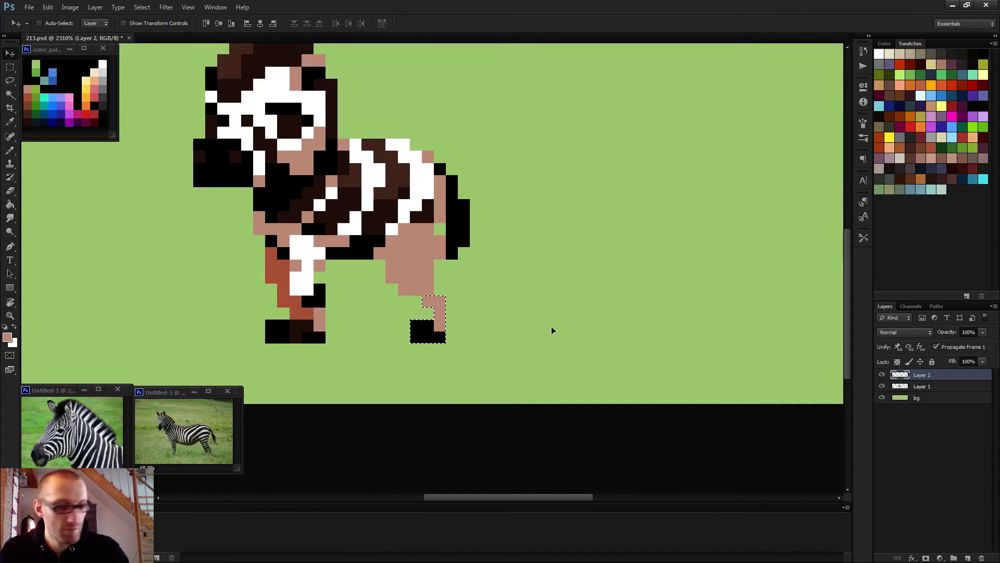
Step: Erase pixels along the front and back edges of the pinkish-brown hind leg to slim its upper part
key("b")
key("e")
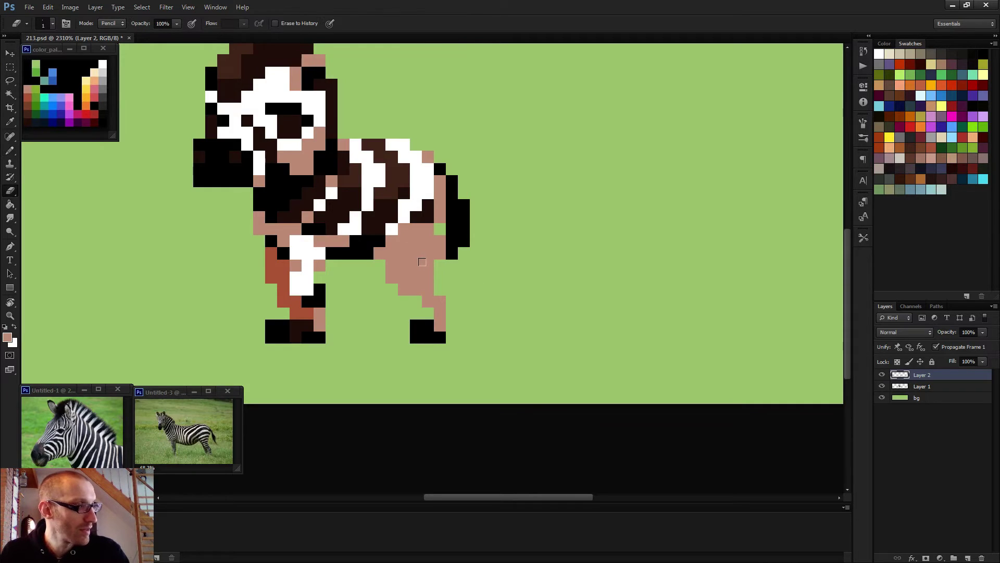
scroll(453, 268, "down", 5)
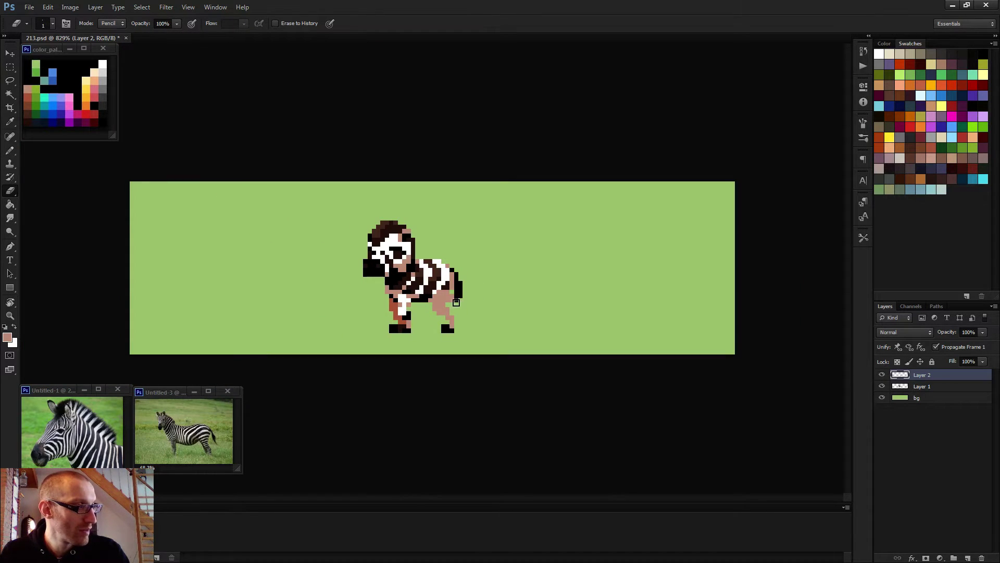
scroll(490, 307, "down", 3)
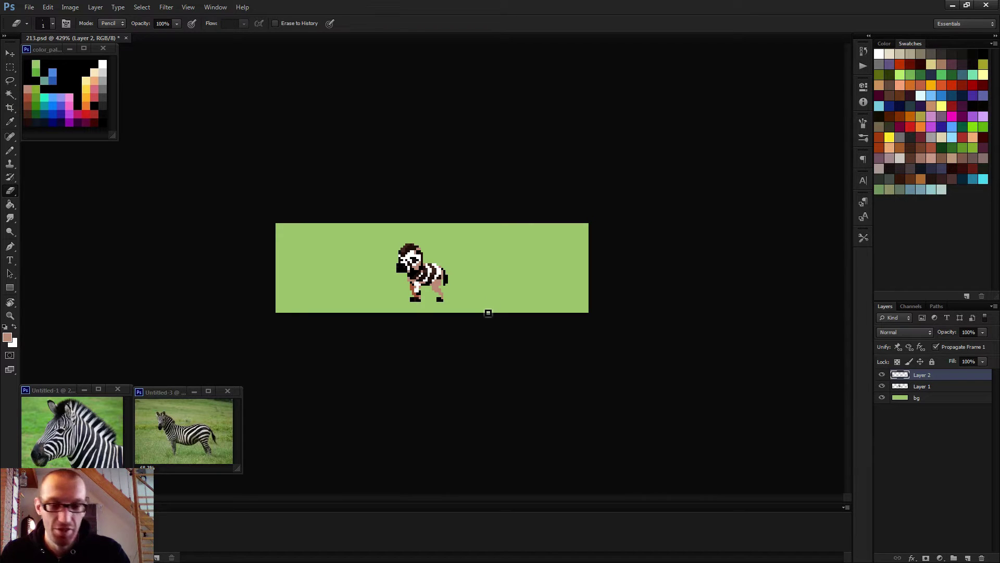
key("m")
scroll(469, 308, "up", 4)
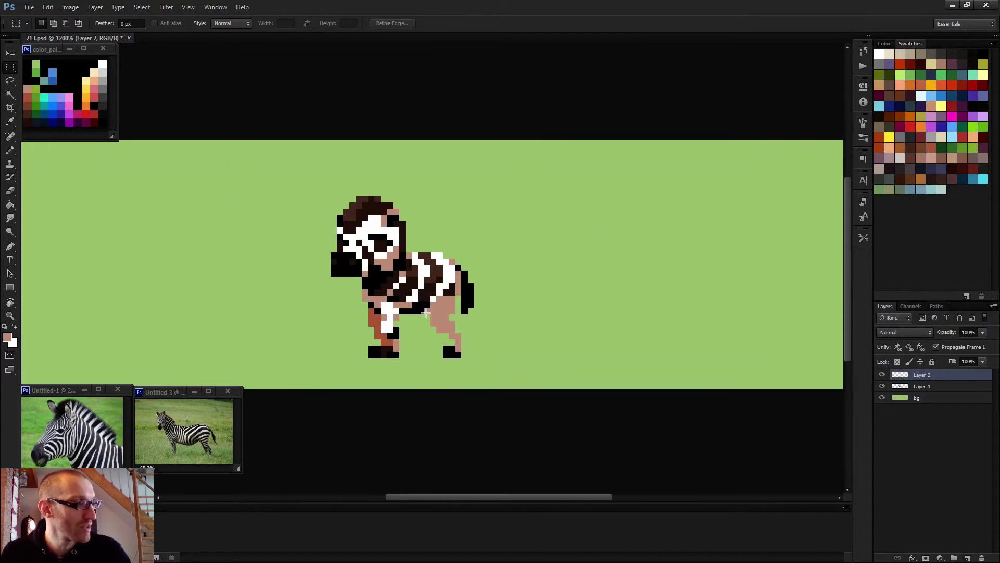
key("e")
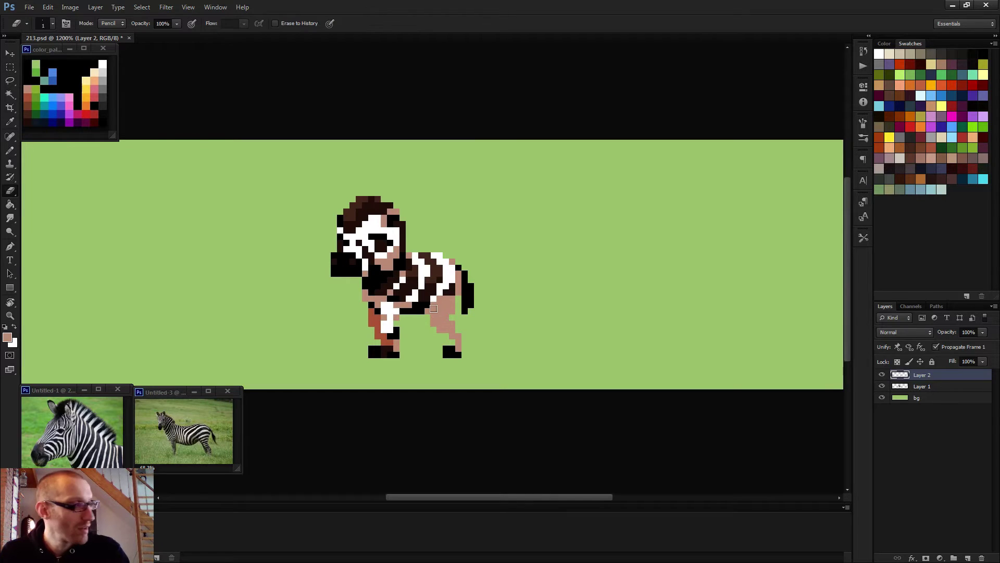
left_click_drag(432, 334, 435, 309)
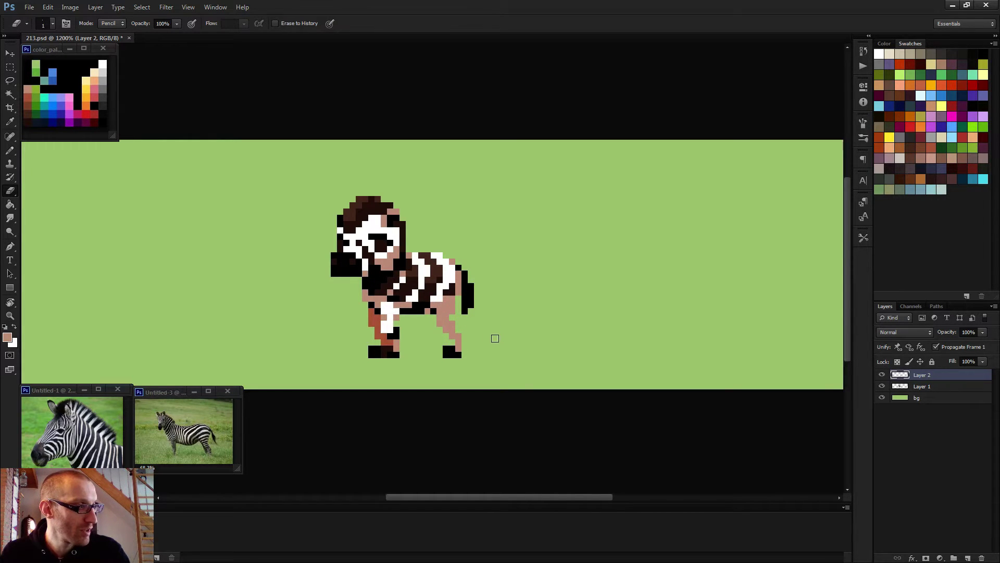
scroll(495, 338, "down", 4)
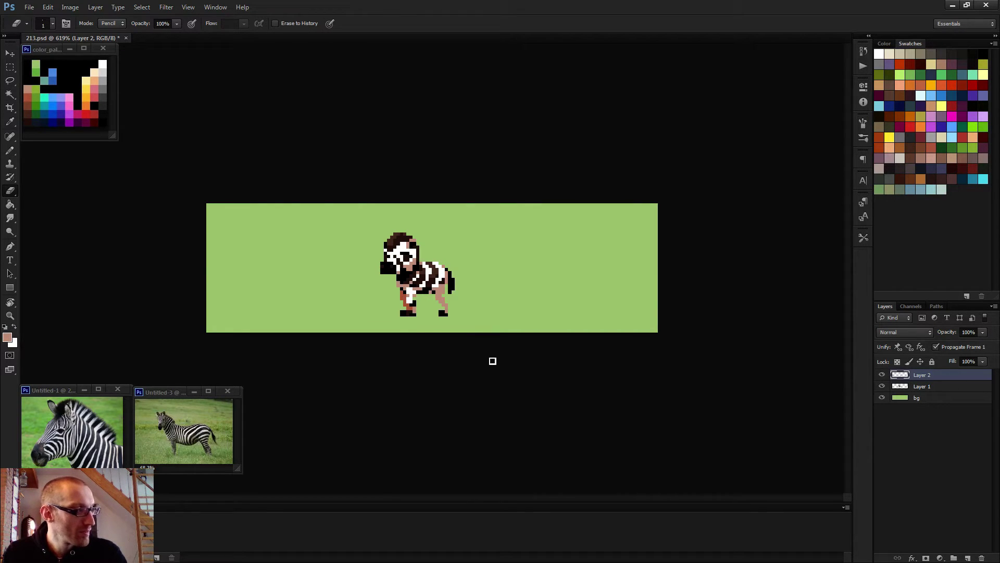
scroll(469, 353, "up", 5)
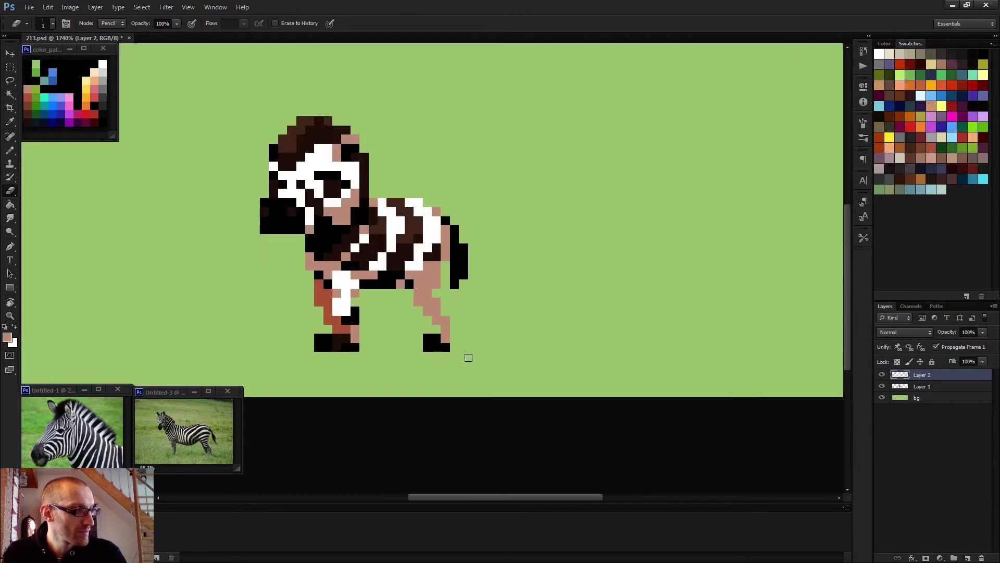
Step: Fill the gaps along the back of the thigh in the leg's pinkish brown and add a pixel at the hock
key("b")
scroll(426, 293, "up", 2)
left_click(418, 263, "alt")
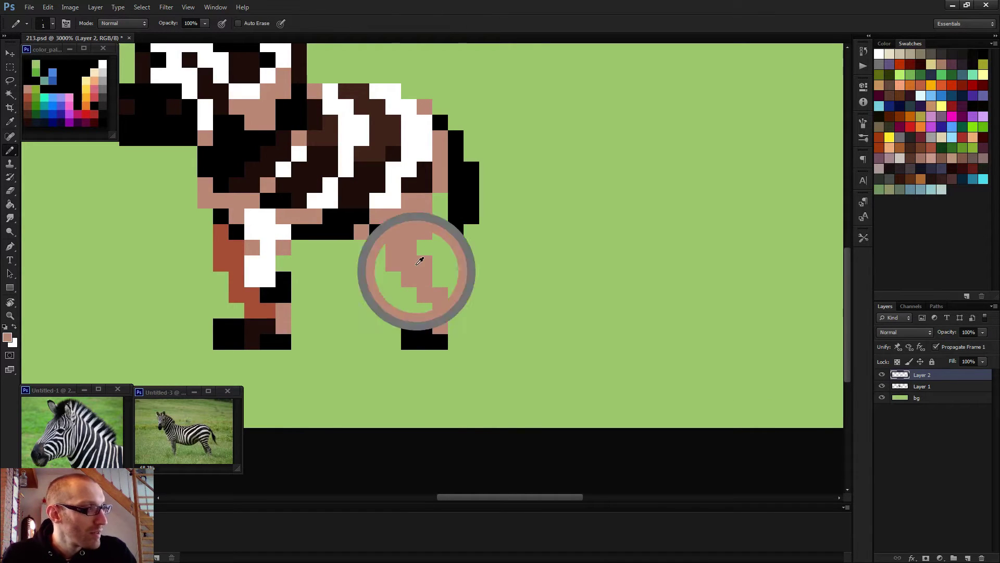
left_click_drag(440, 201, 440, 216)
left_click(425, 248)
left_click(440, 232)
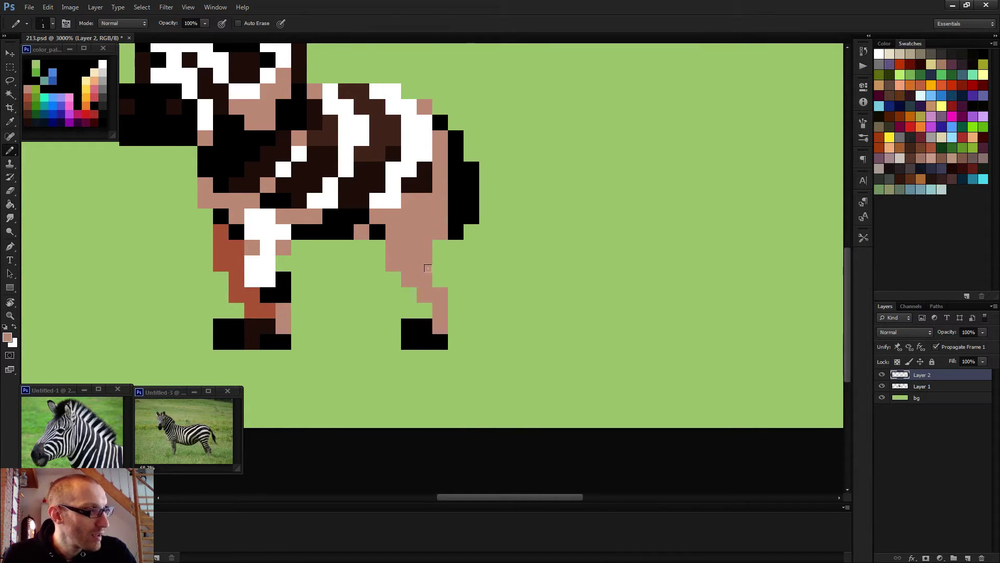
left_click(440, 279)
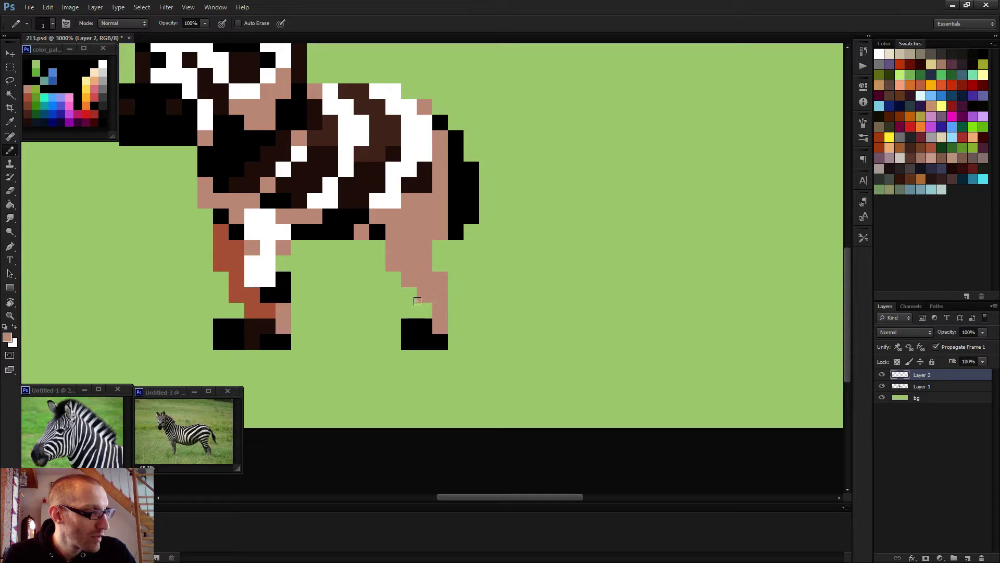
Step: Erase one pinkish-brown pixel from the lower front edge of the thigh
key("e")
left_click(393, 263)
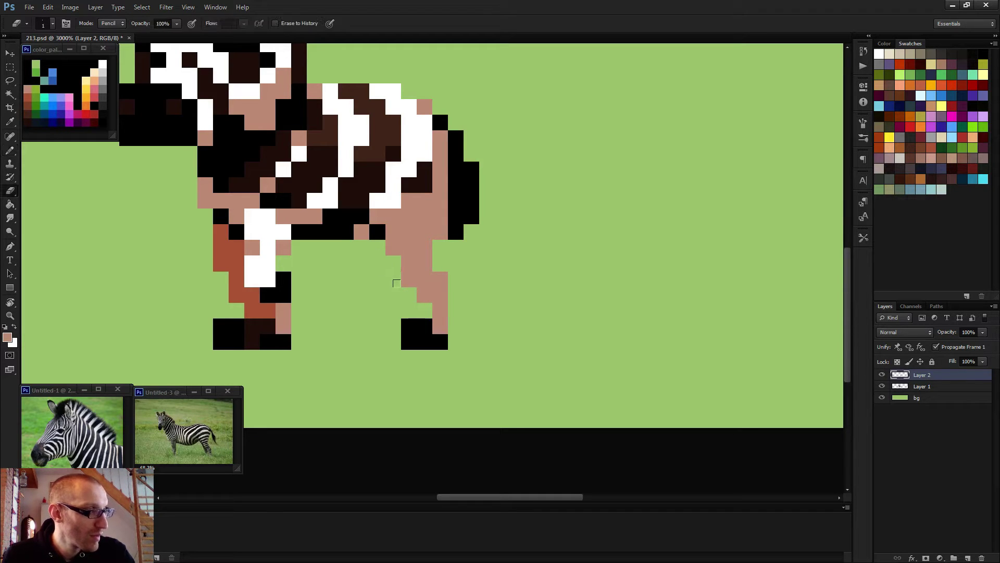
scroll(482, 313, "down", 6)
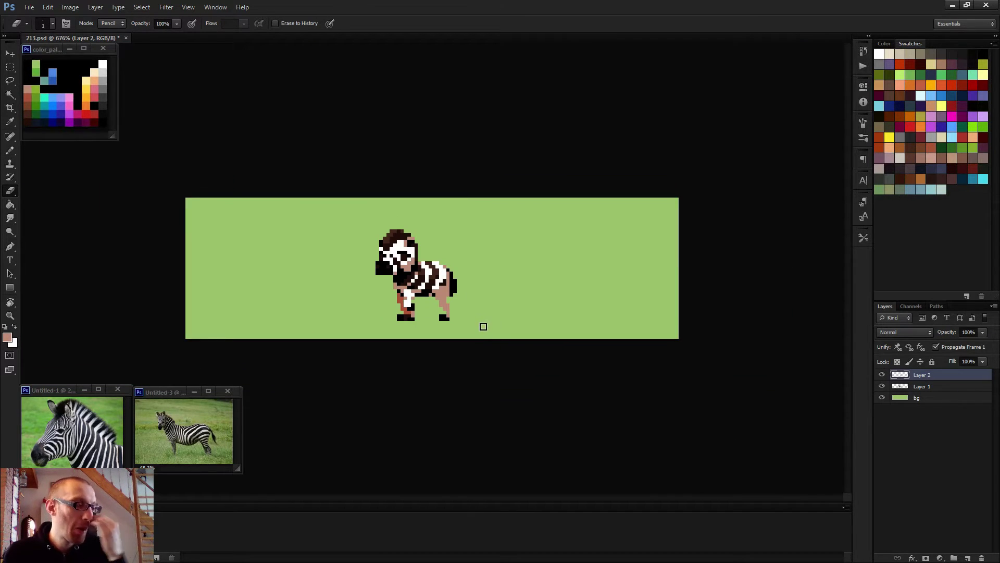
scroll(494, 317, "down", 2)
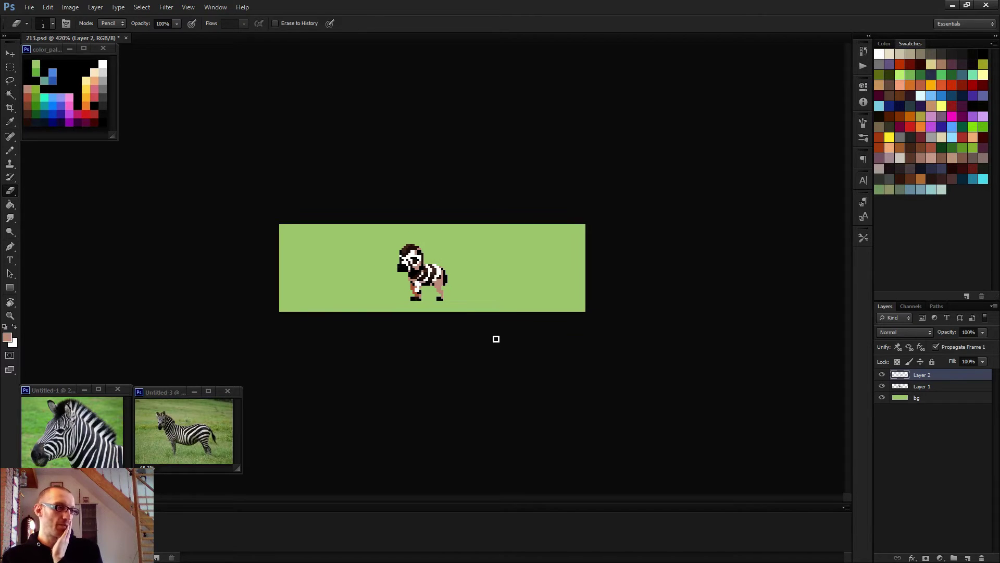
Step: Paint the rump and upper hind thigh white with the Pencil, using the white sampled from the body stripes
key("b")
scroll(432, 291, "up", 5)
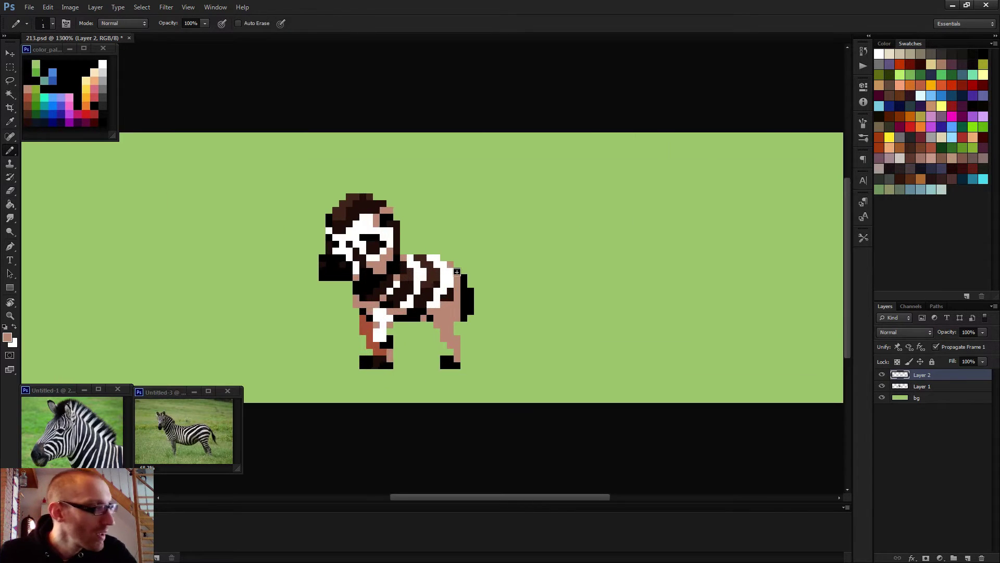
left_click(437, 294, "alt")
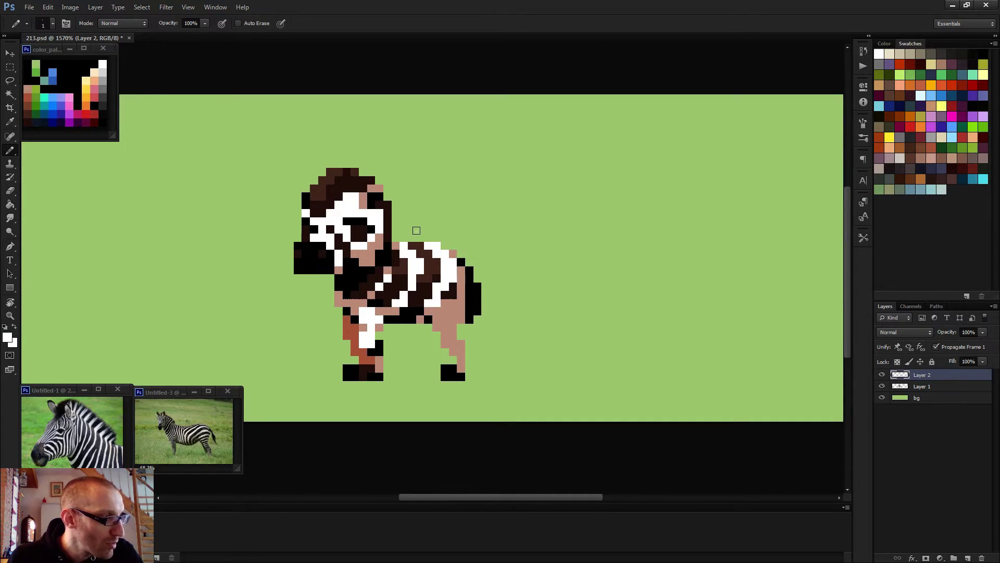
left_click(441, 309)
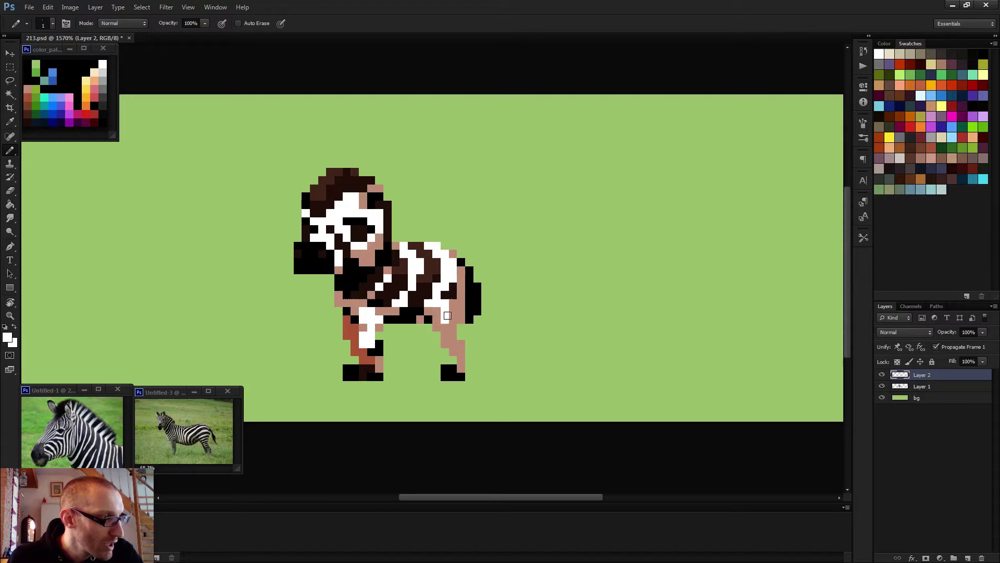
left_click_drag(454, 315, 459, 295)
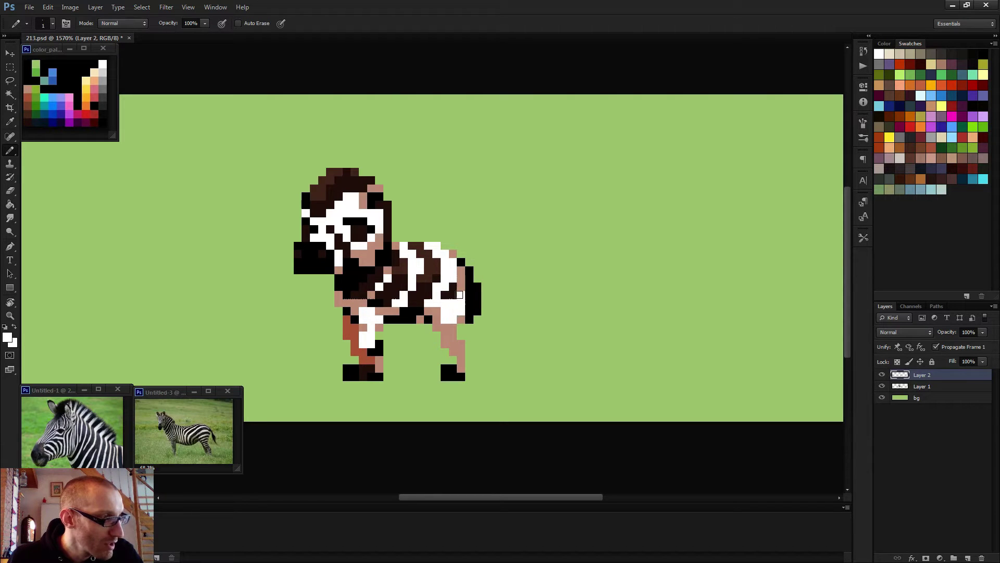
scroll(461, 322, "down", 3)
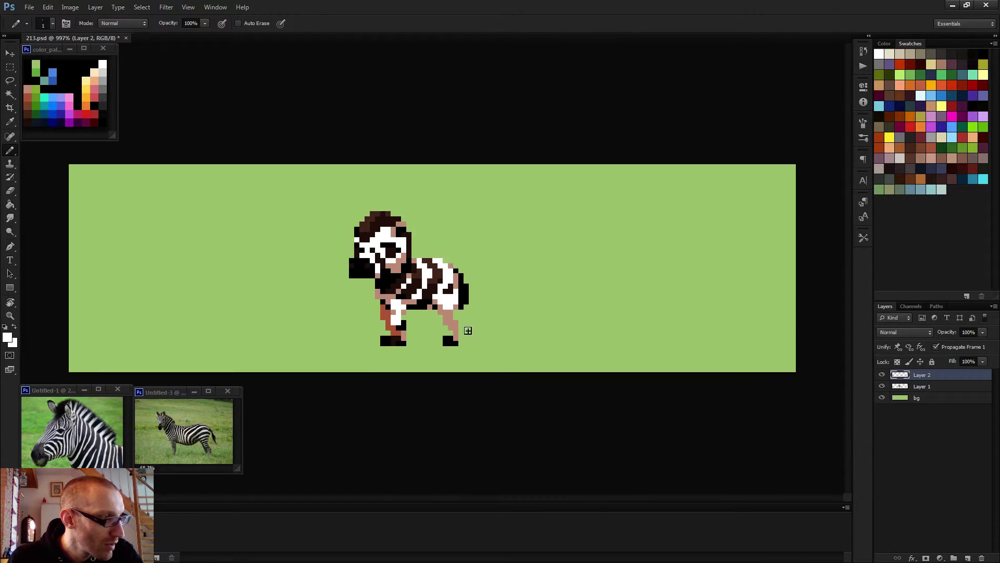
scroll(470, 349, "down", 1)
scroll(463, 344, "up", 5)
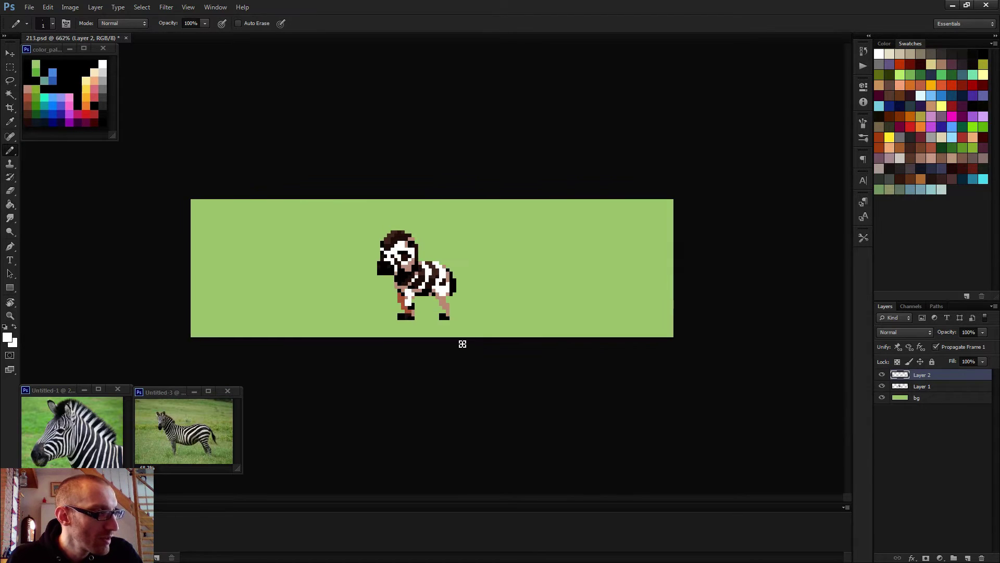
Step: Paint the middle of the hind leg white and join it to the white thigh, leaving pinkish-brown pixels at the front
mouse_move(448, 338)
left_mouse_down()
mouse_move(458, 326)
mouse_move(452, 333)
left_mouse_up()
key("alt")
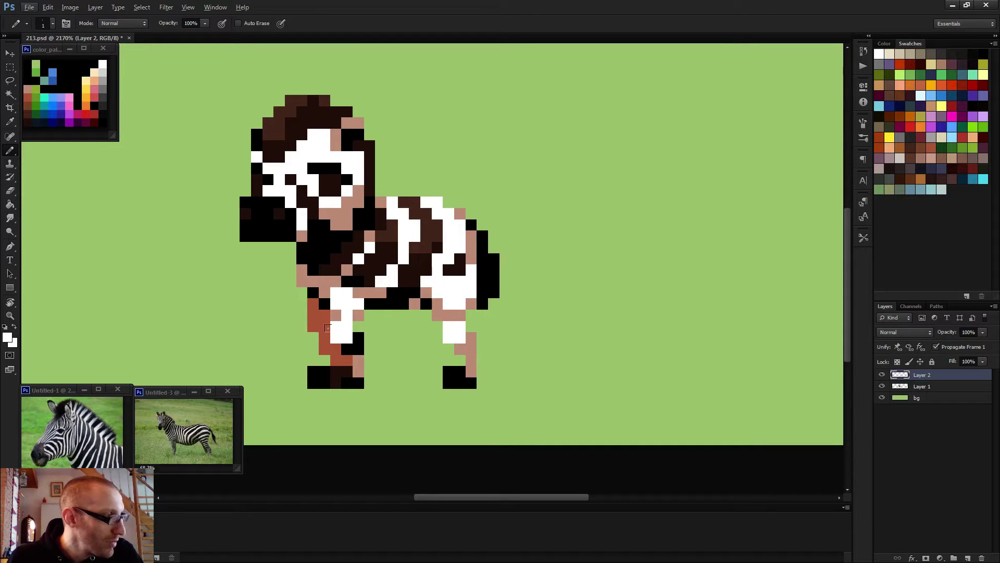
left_click(449, 333)
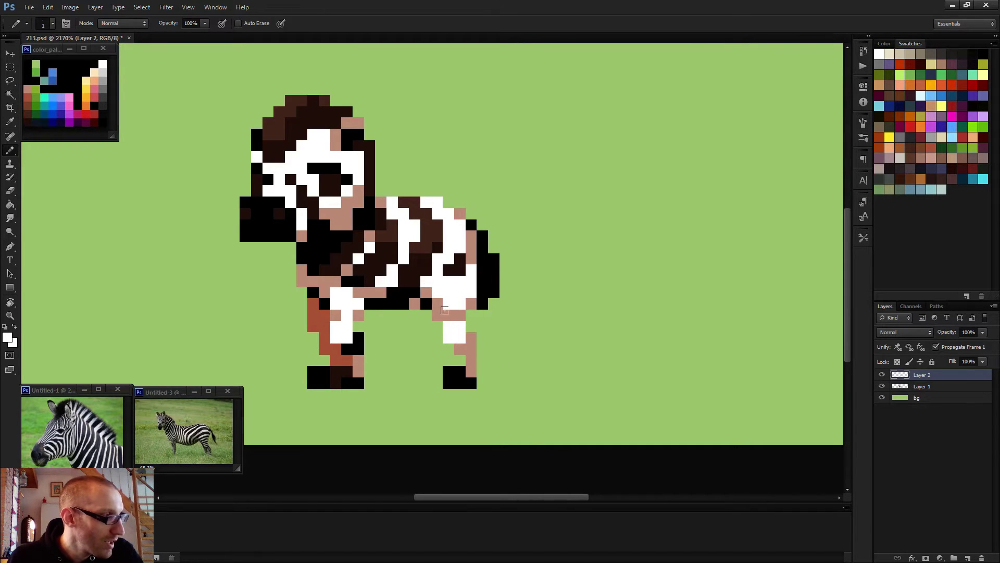
left_click(451, 313)
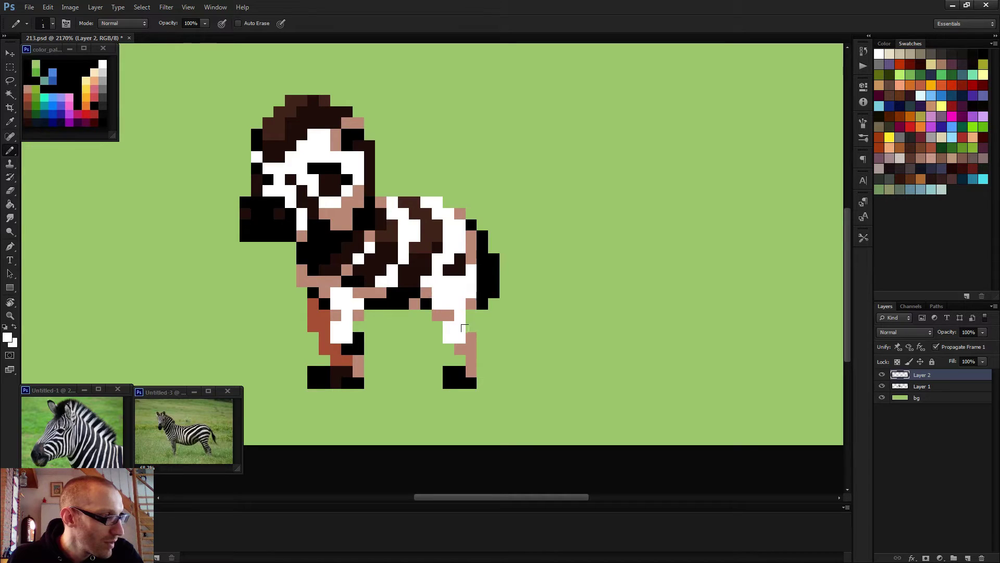
scroll(480, 358, "down", 6)
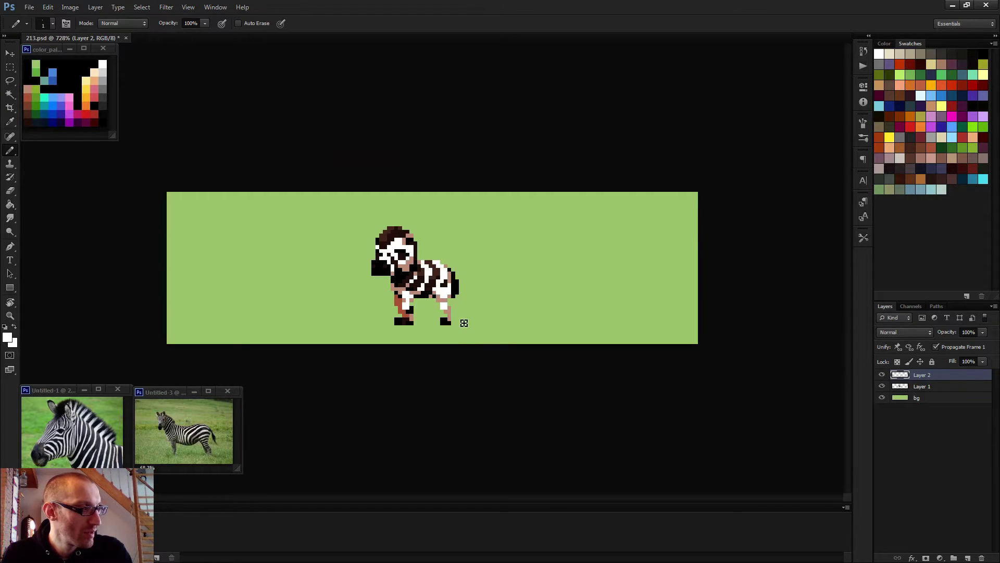
scroll(448, 319, "up", 4)
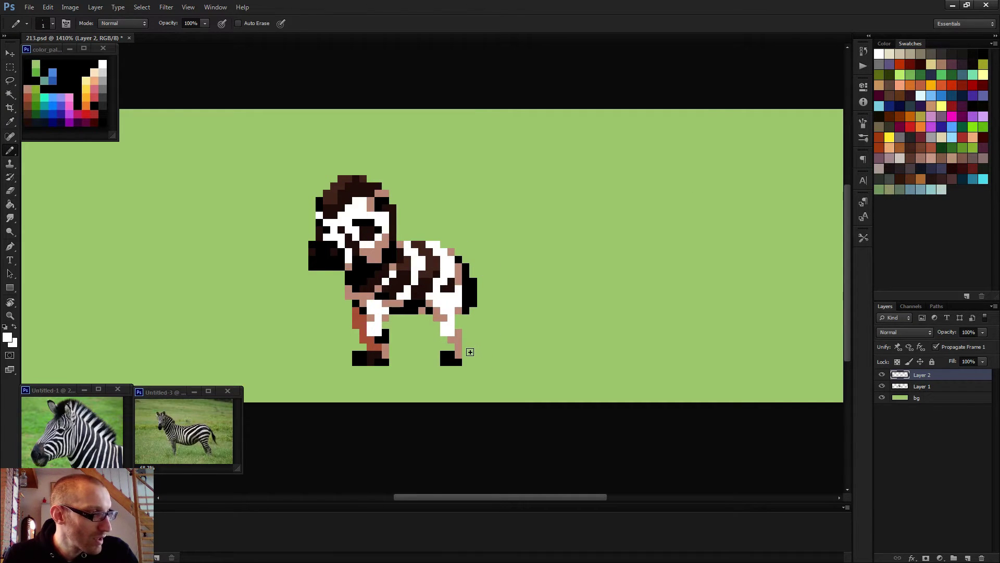
Step: Using the black sampled from the front leg, add a band above the hind hoof and dark pixels below the thigh
scroll(470, 353, "up", 3)
left_click(295, 332, "alt")
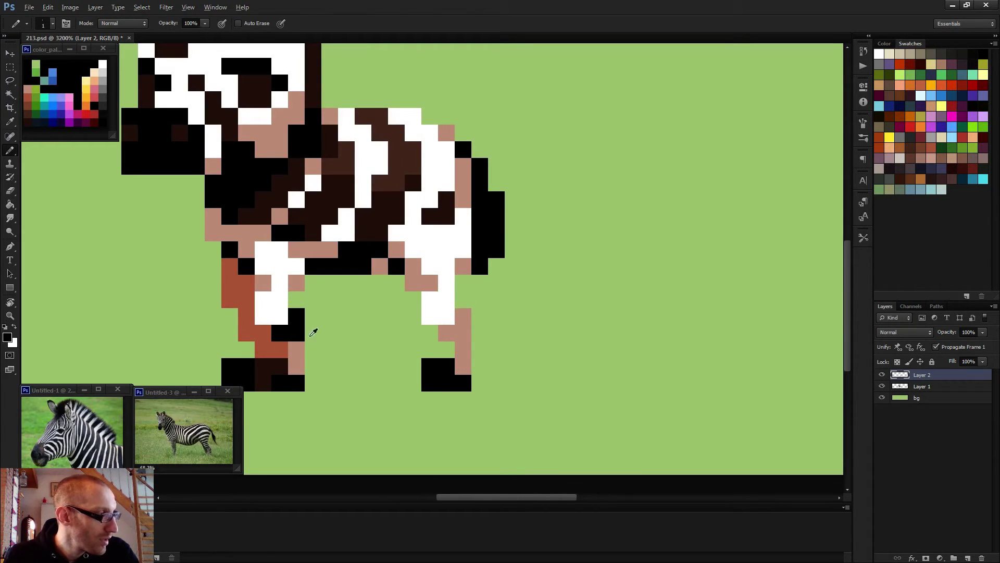
mouse_move(446, 332)
left_mouse_down()
mouse_move(463, 332)
mouse_move(463, 316)
left_mouse_up()
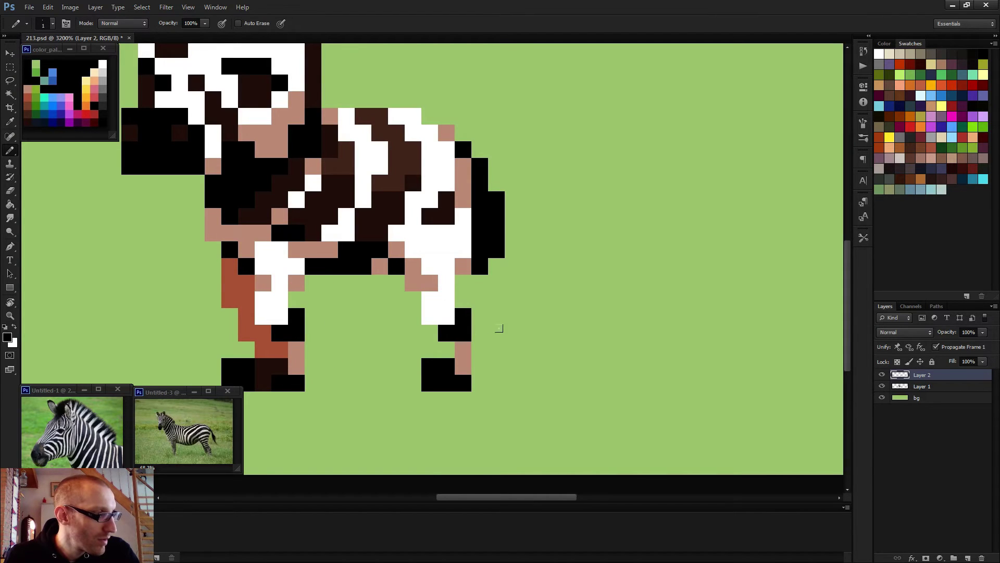
left_click(414, 282)
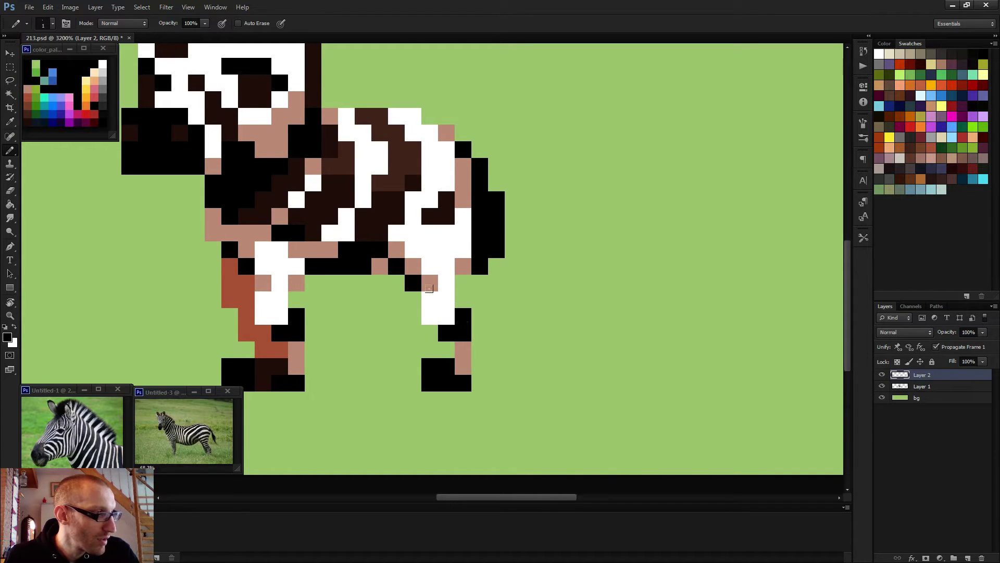
left_click(446, 299)
left_click(447, 282)
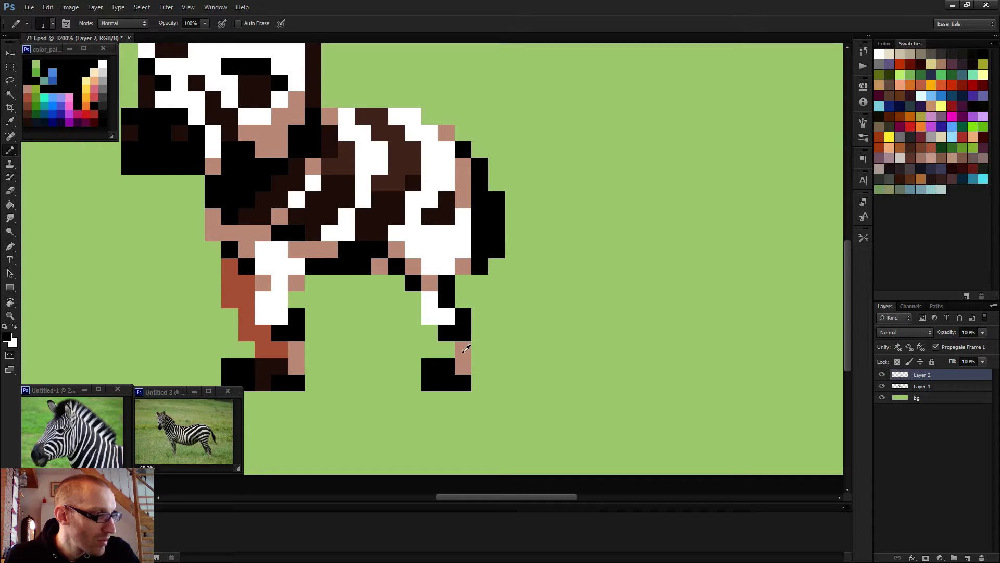
Step: Recolour the back edge of the lower hind leg pinkish brown and extend the black stripe across the leg below the thigh
left_click(463, 349, "alt")
left_click_drag(447, 332, 463, 315)
left_click(451, 298, "alt")
left_click(447, 333)
left_click(454, 308, "alt")
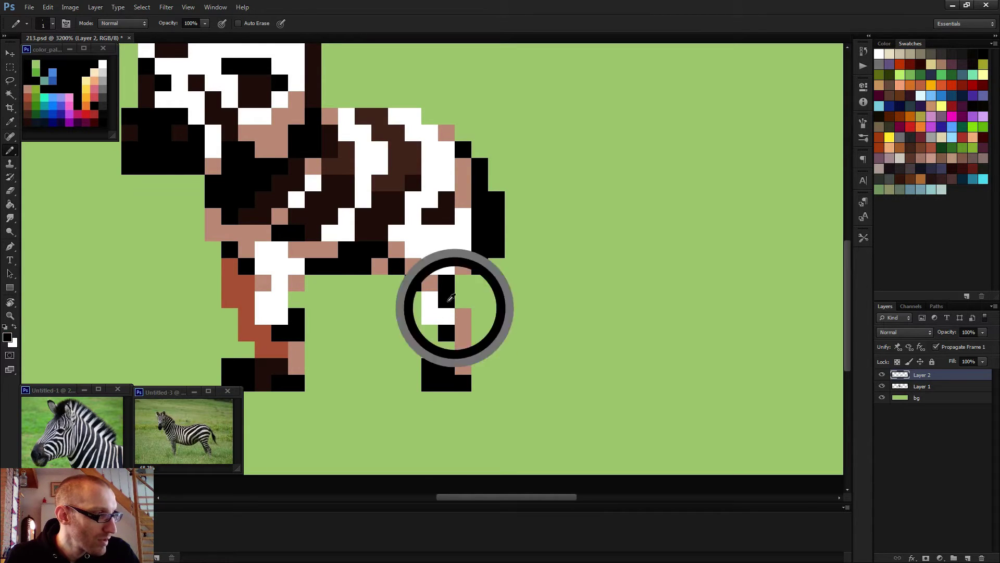
left_click(430, 299)
left_click(433, 285, "alt")
scroll(491, 390, "down", 5)
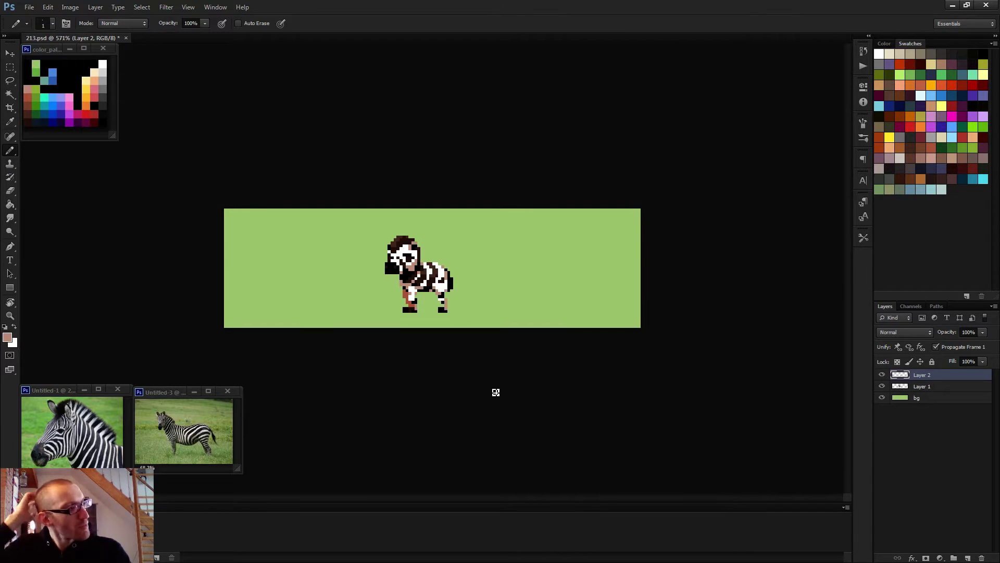
scroll(475, 399, "up", 3)
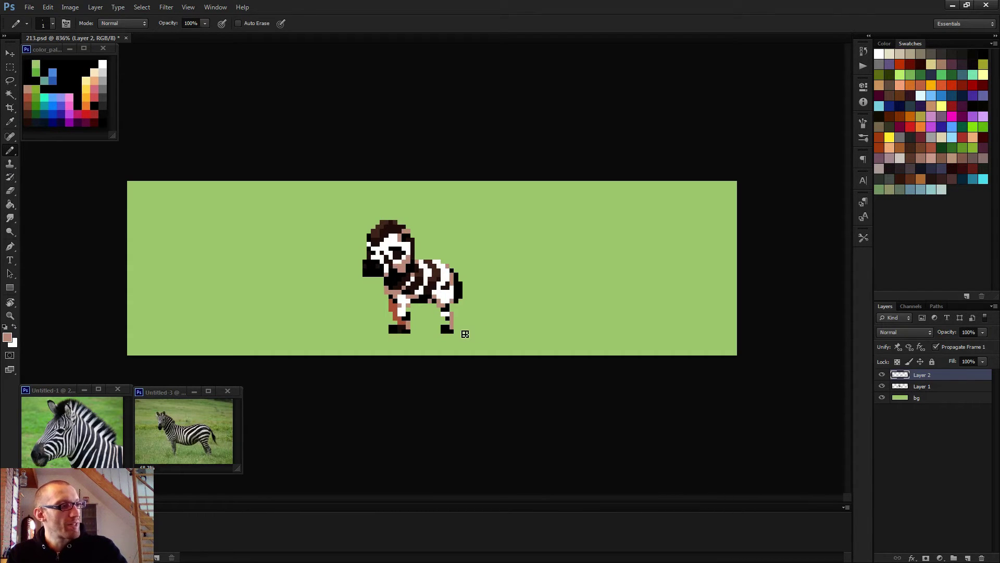
Step: Paint the inner side of the hind leg reddish brown, using the front leg's colour, and extend the hind hoof forward in black
scroll(472, 343, "up", 2)
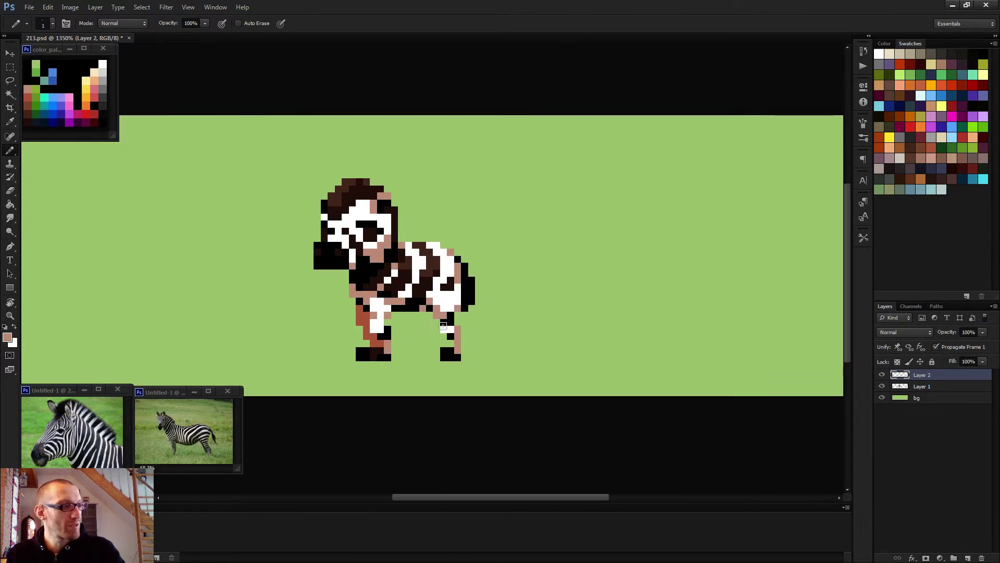
scroll(521, 365, "down", 2)
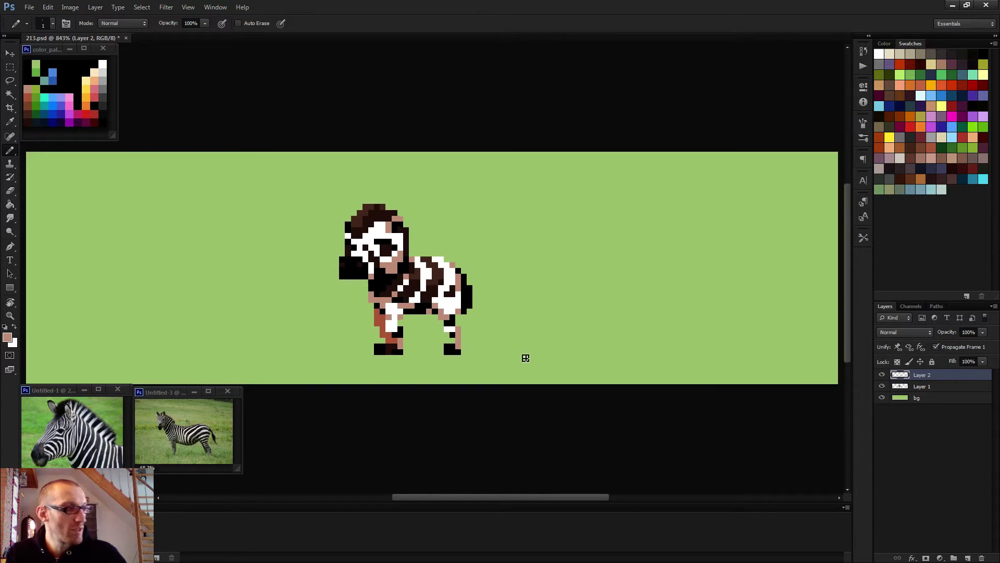
scroll(476, 345, "up", 4)
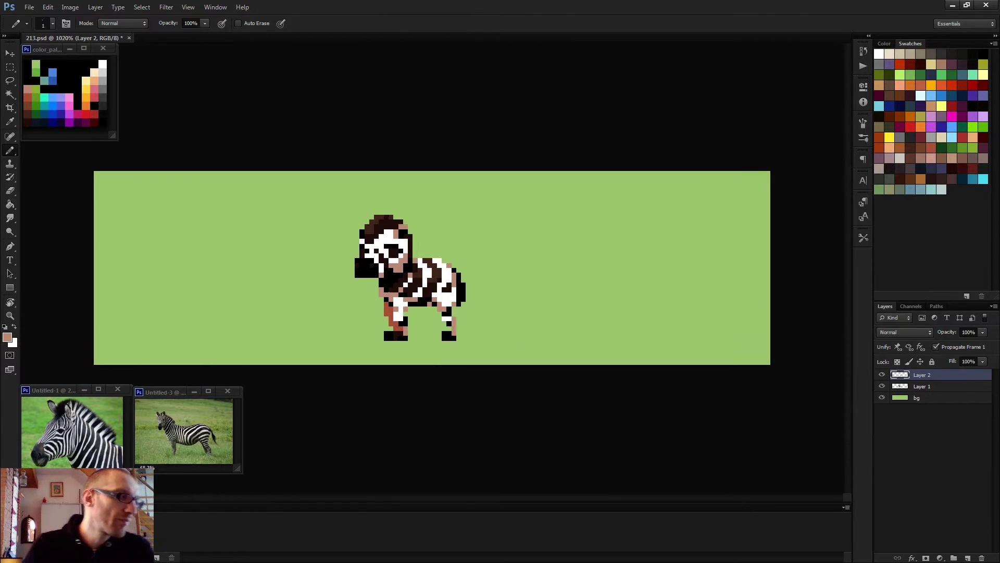
left_click(288, 299, "alt")
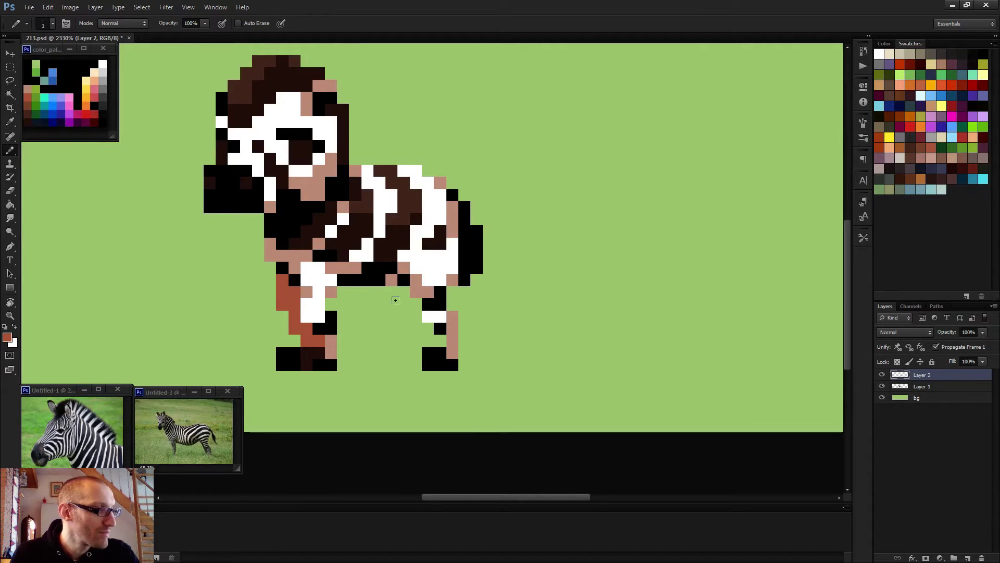
mouse_move(403, 304)
left_mouse_down()
mouse_move(430, 336)
mouse_move(425, 357)
mouse_move(408, 346)
mouse_move(407, 361)
mouse_move(420, 346)
mouse_move(398, 360)
left_mouse_up()
left_click(433, 352, "alt")
Step: Recolour the middle pixels of the hind hoof dark brown, using the colour sampled from the body stripes
left_click(401, 227, "alt")
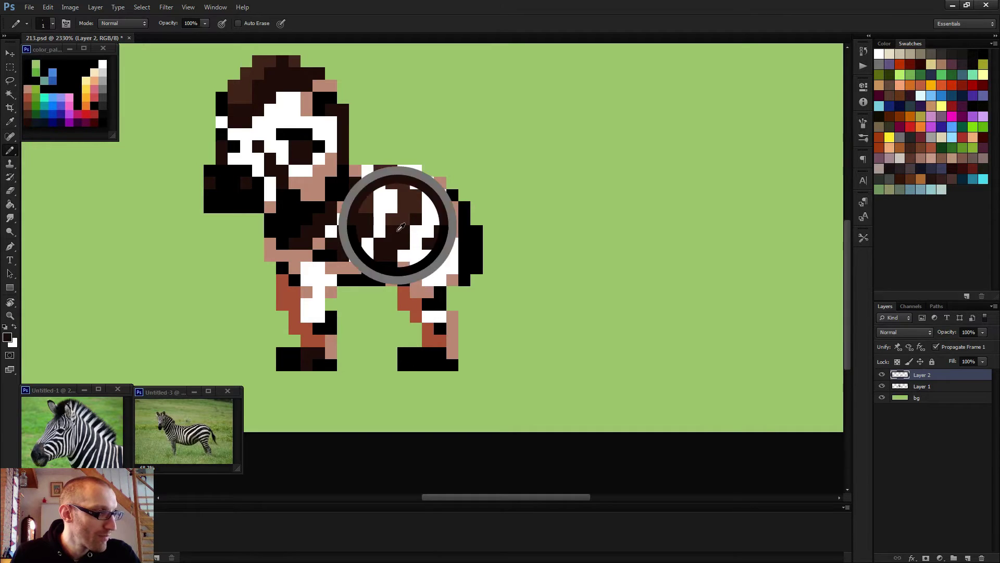
left_click(428, 352)
left_click(428, 364)
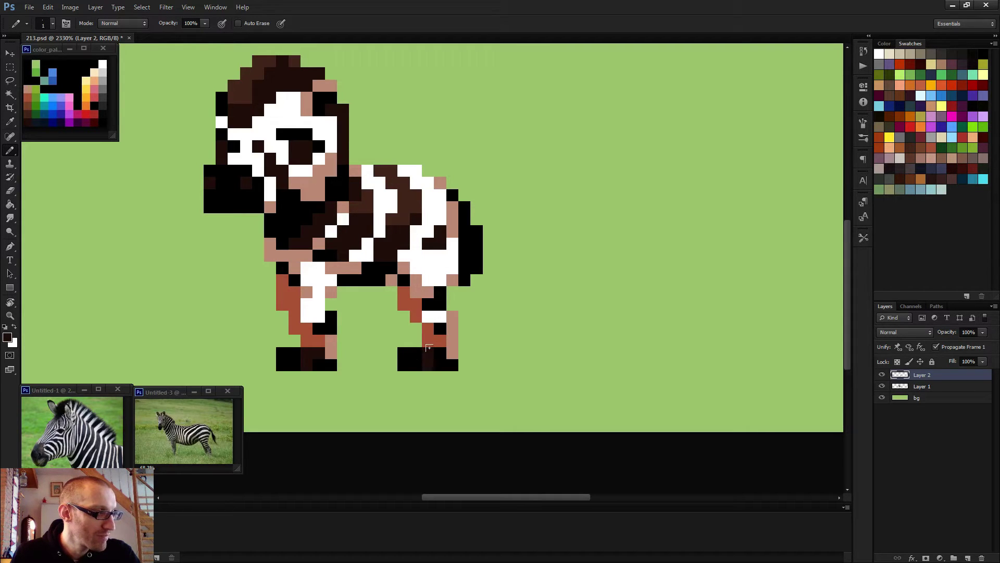
left_click(439, 353)
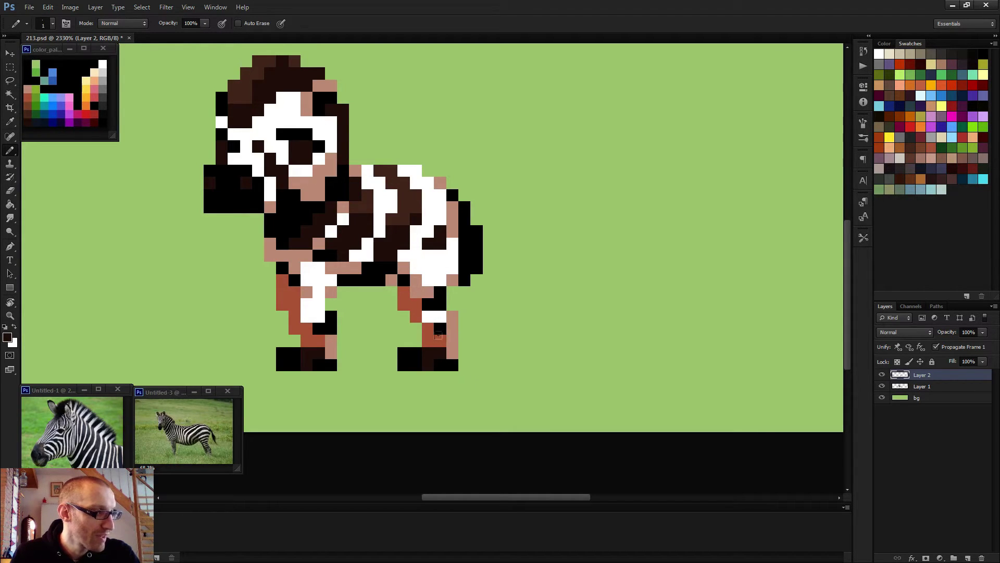
scroll(446, 342, "down", 5)
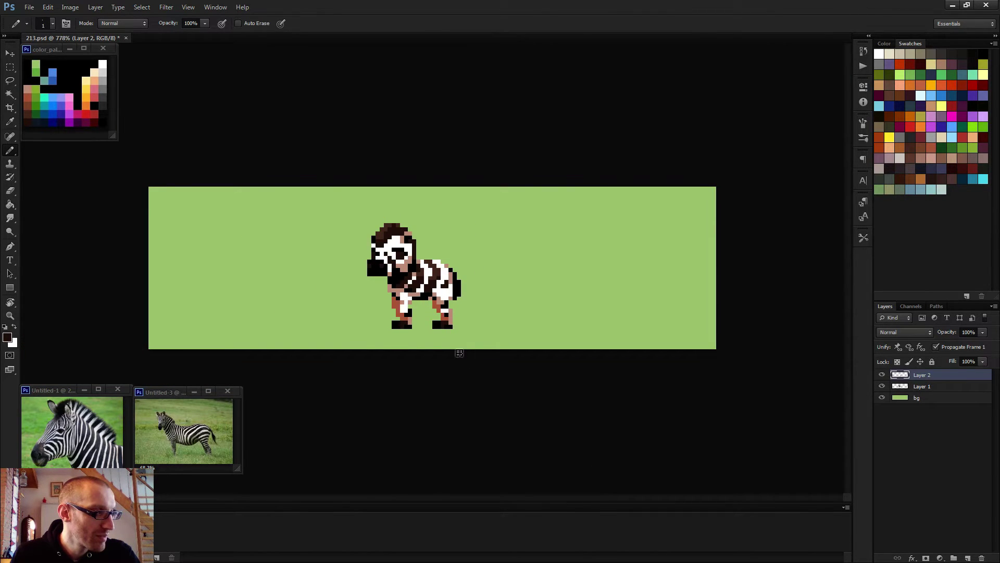
Step: Erase the surplus pixels at the front of the hind hoof and along the front edge of the reddish-brown inner leg
scroll(459, 354, "down", 2)
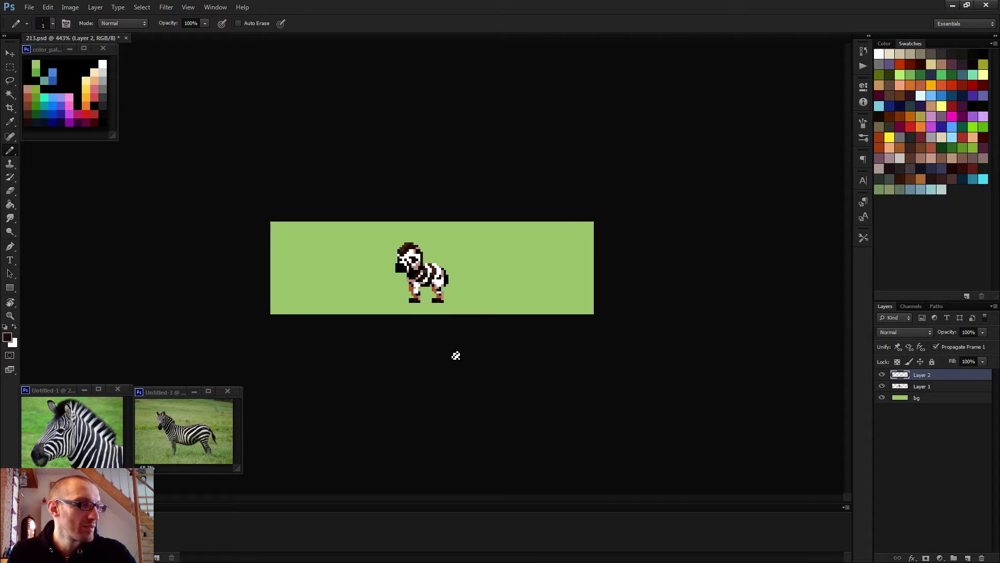
scroll(456, 355, "down", 2)
scroll(453, 360, "up", 4)
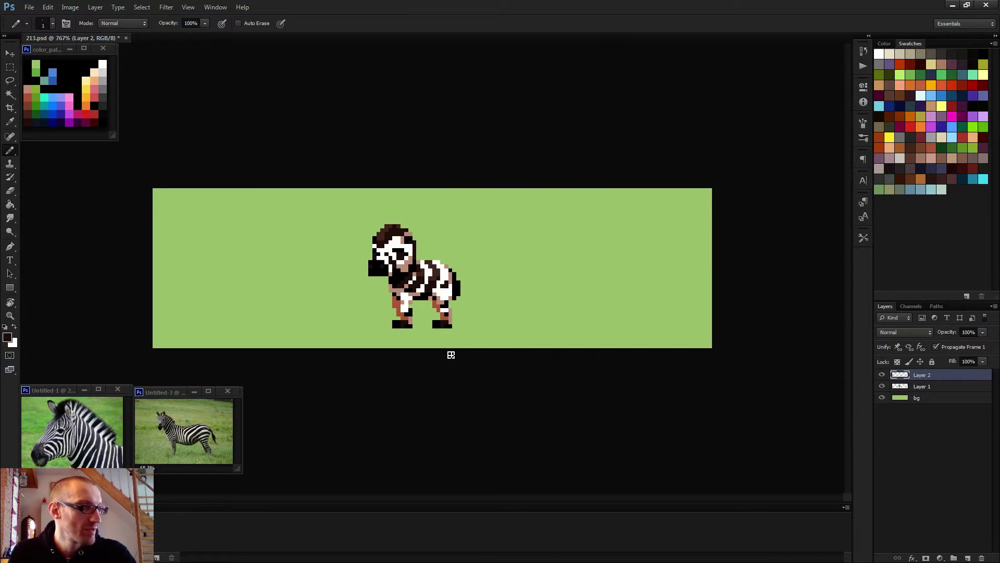
scroll(447, 351, "up", 2)
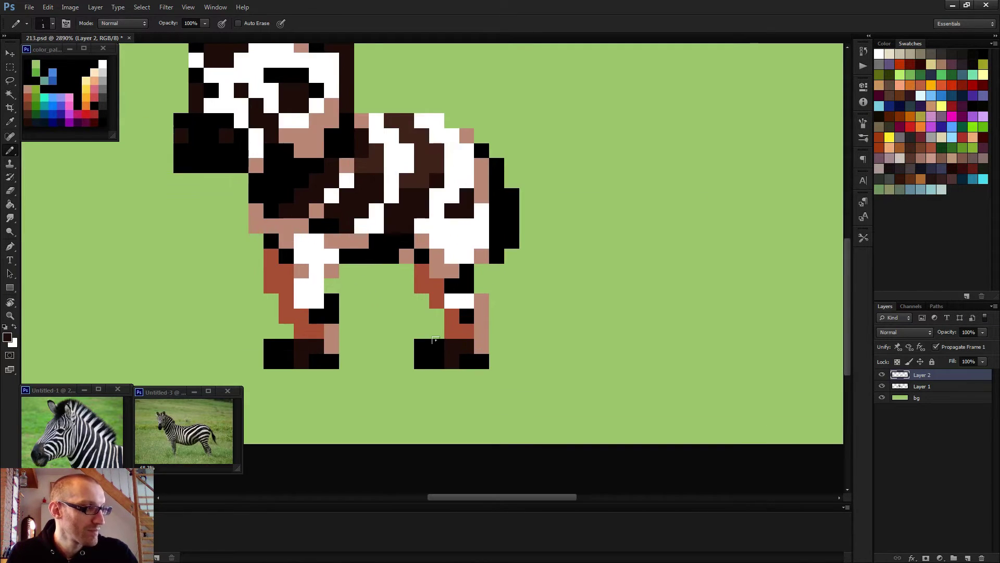
key("e")
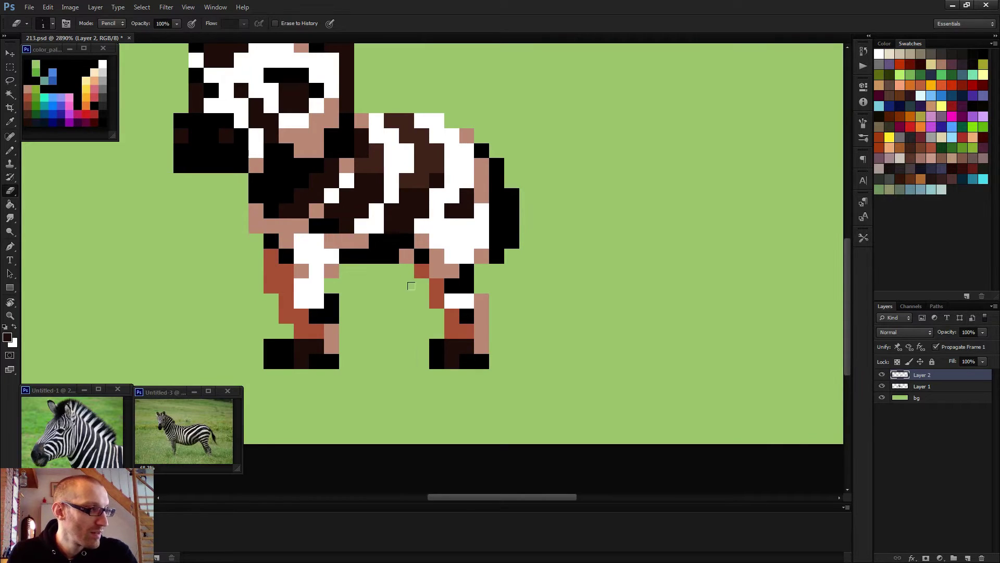
scroll(474, 371, "down", 1)
scroll(475, 372, "down", 3)
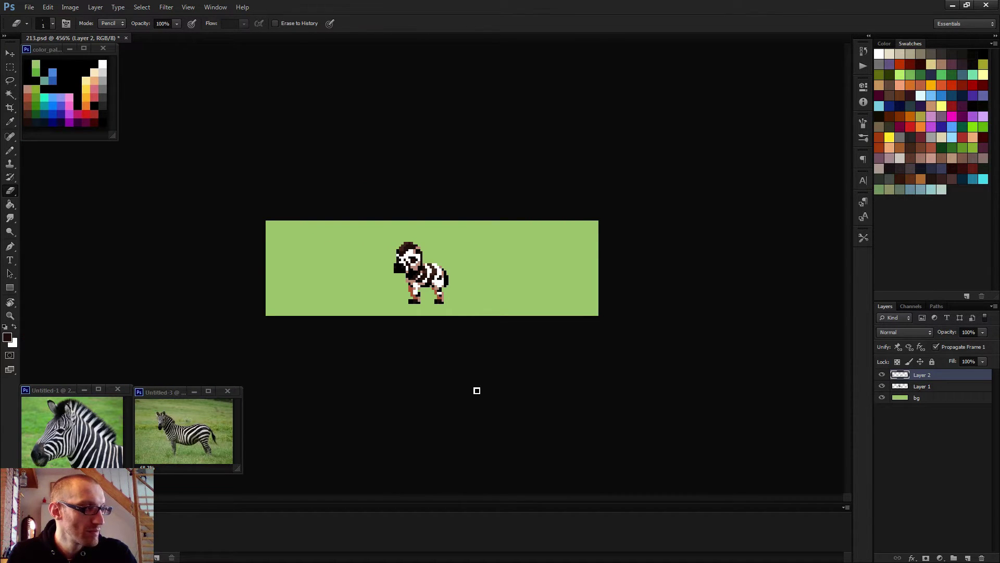
scroll(476, 392, "down", 1)
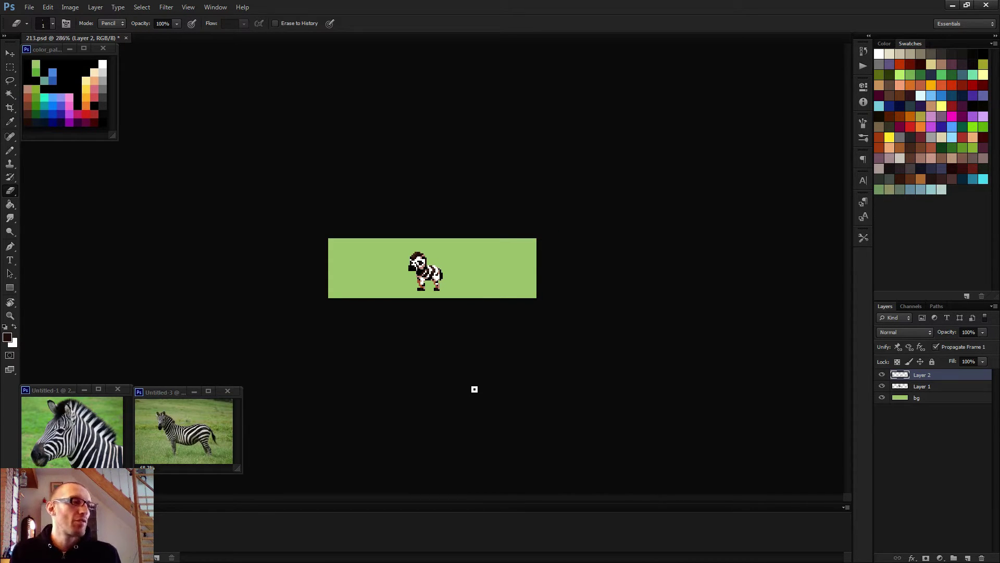
scroll(437, 337, "up", 6)
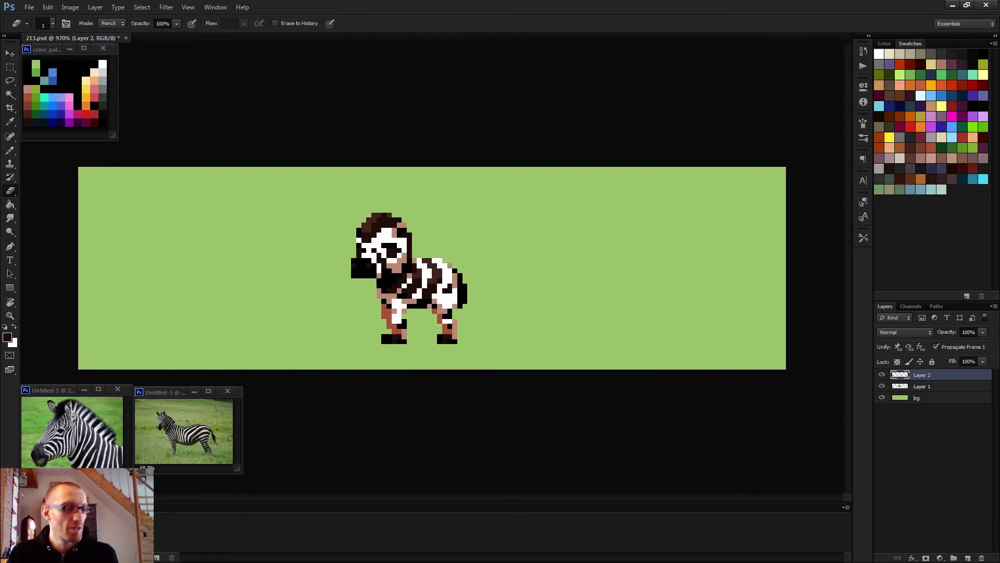
Step: Repaint the black stripe below the hind thigh white and the black pixel beneath it pinkish brown with the Pencil
key("b")
scroll(417, 310, "up", 4)
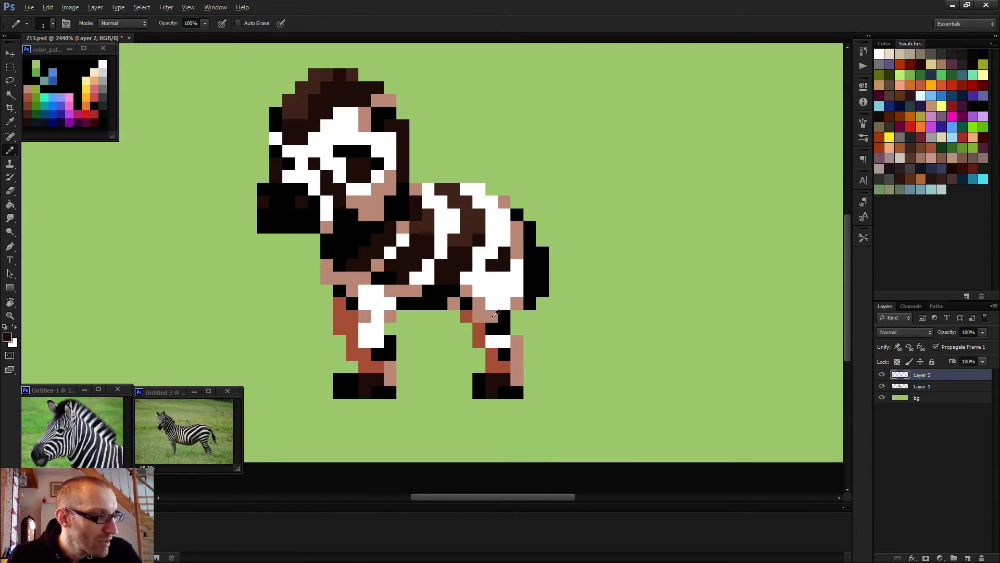
key("x")
left_click_drag(503, 315, 492, 330)
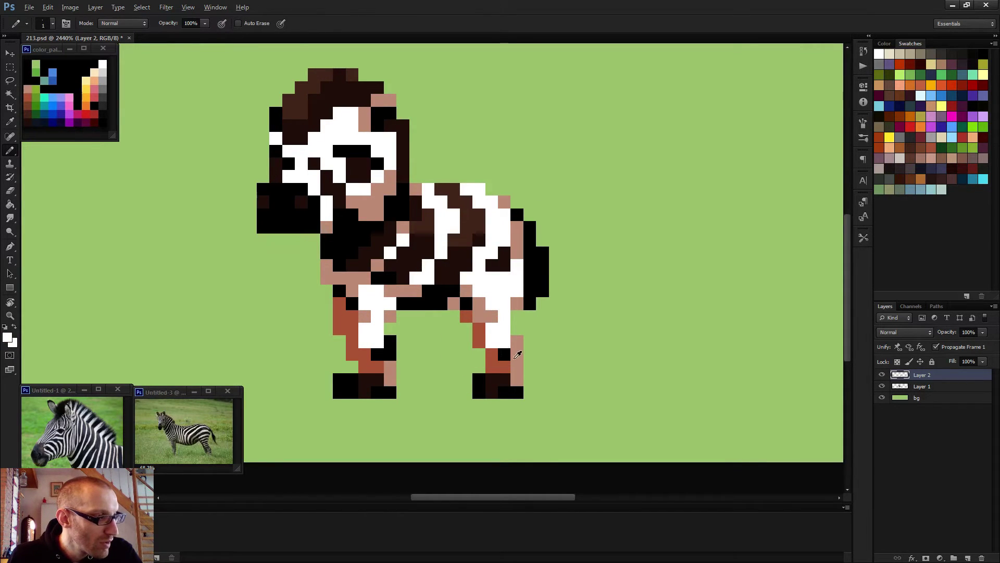
left_click(517, 355, "alt")
left_click(505, 355)
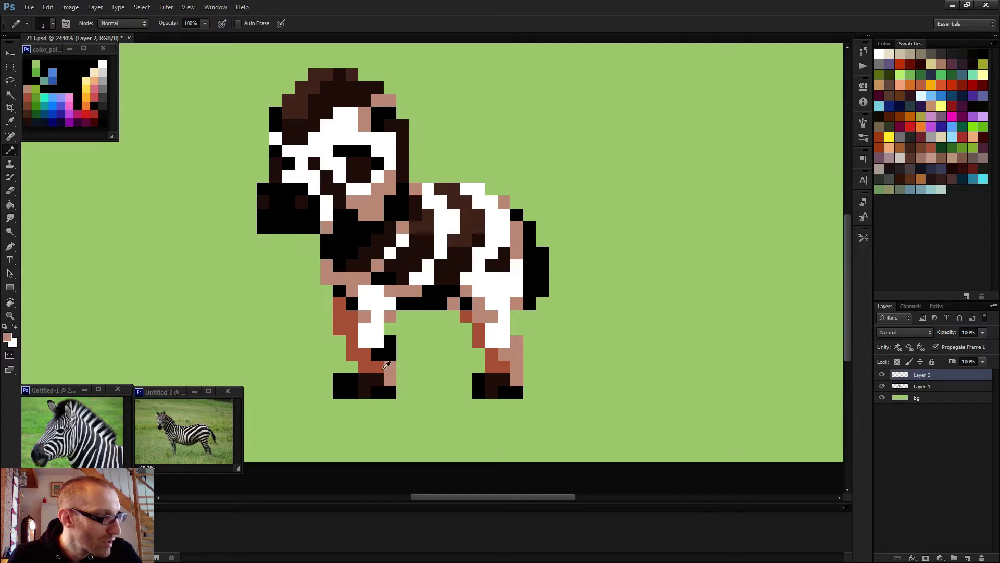
Step: Recolour the black patch on the lower front leg and the black pixels at the leg's top pinkish brown
left_click_drag(390, 341, 377, 355)
key("x")
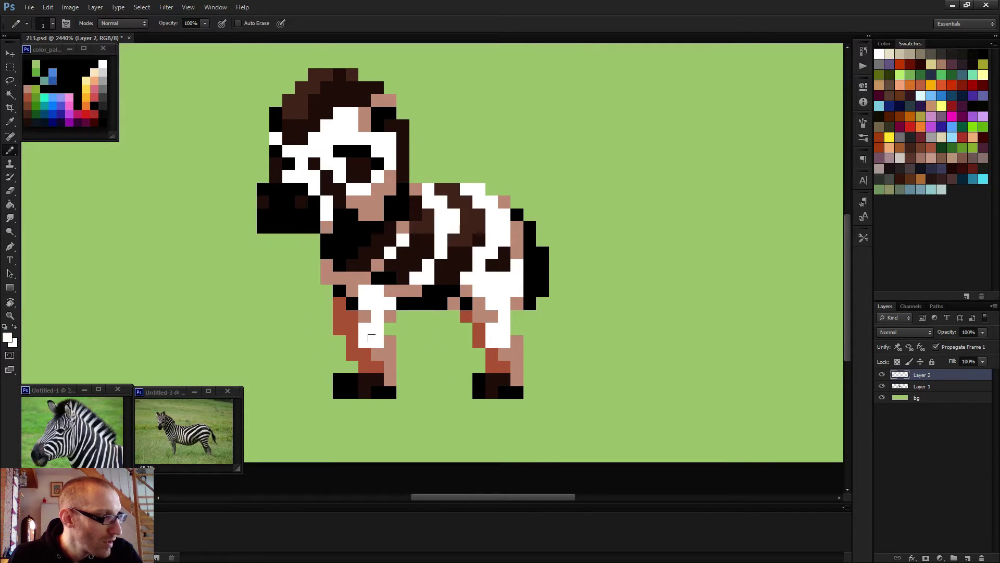
left_click(354, 295, "alt")
left_click(351, 303)
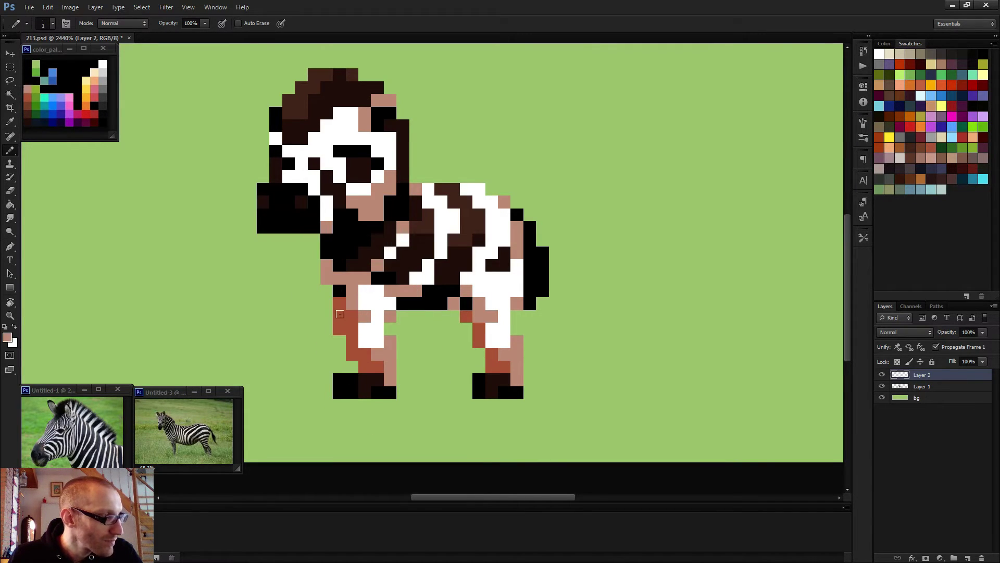
scroll(357, 301, "down", 10)
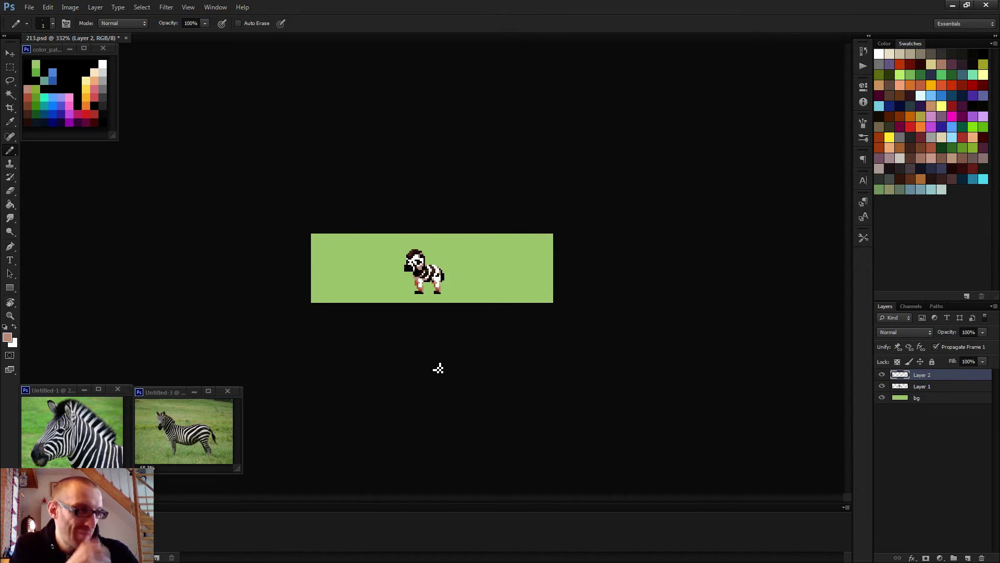
Step: Merge Layer 2 down into Layer 1 and pick up the dark brown for painting
scroll(442, 367, "up", 5)
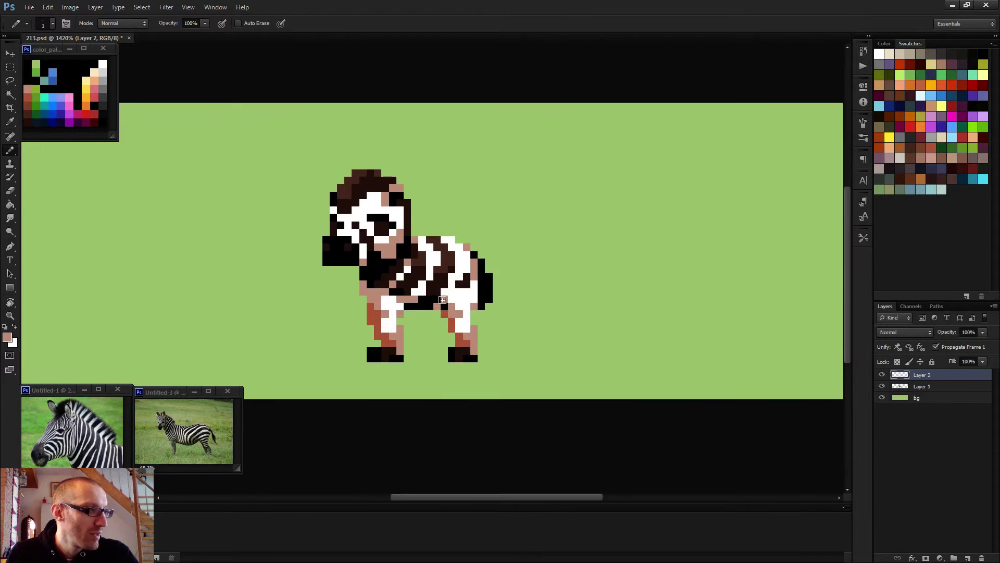
scroll(443, 300, "up", 2)
left_click(5, 326)
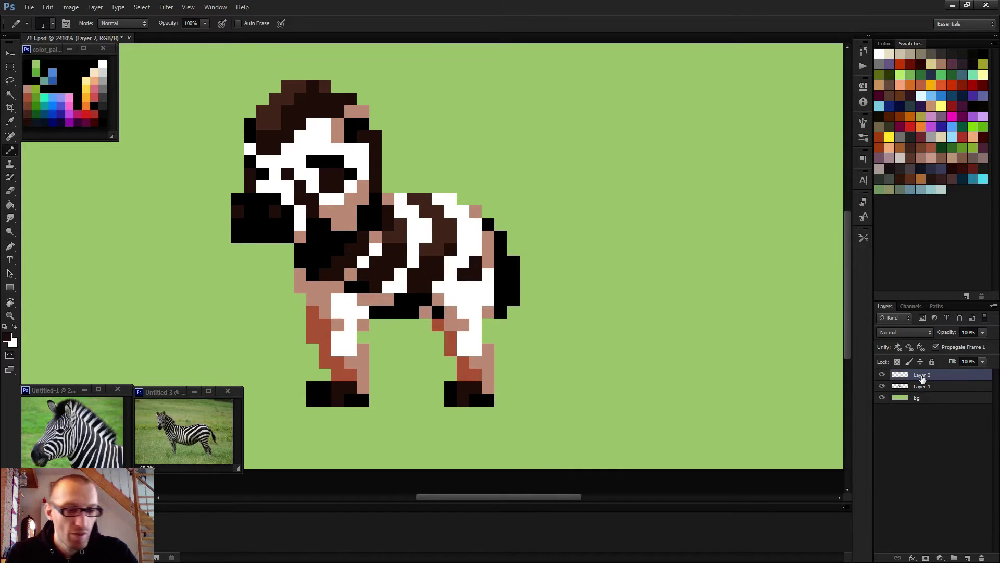
key("ctrl+e")
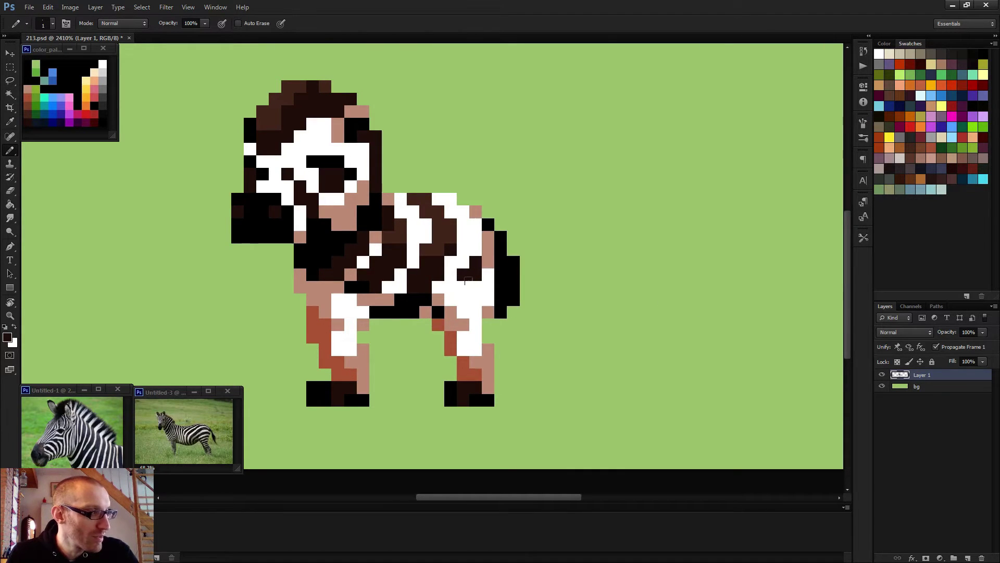
Step: Extend the dark brown thigh stripe down and forward to the belly, finishing its lower end with black pixels
left_click_drag(467, 280, 449, 290)
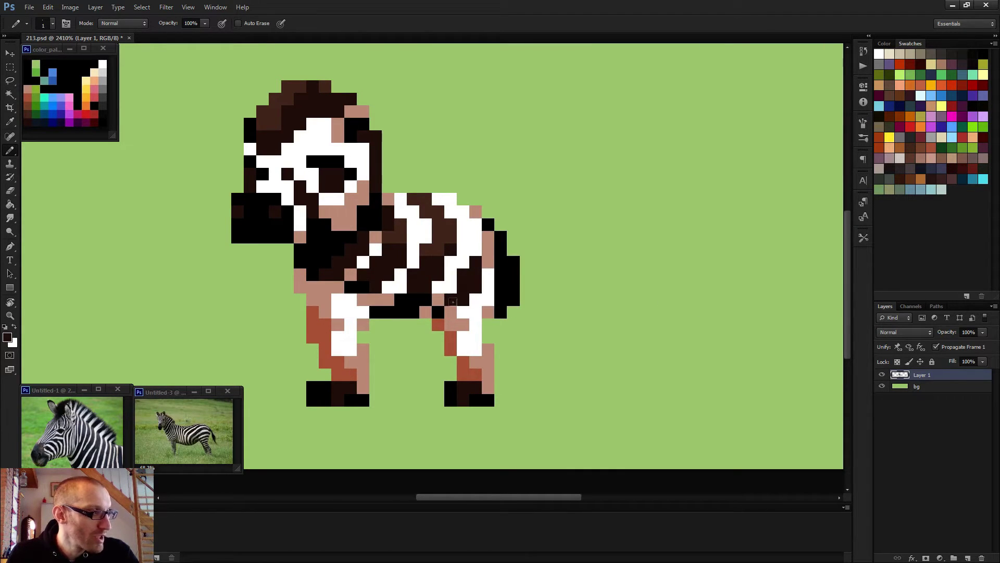
left_click(441, 312, "alt")
left_click(450, 312)
scroll(477, 336, "down", 2)
scroll(496, 352, "down", 5)
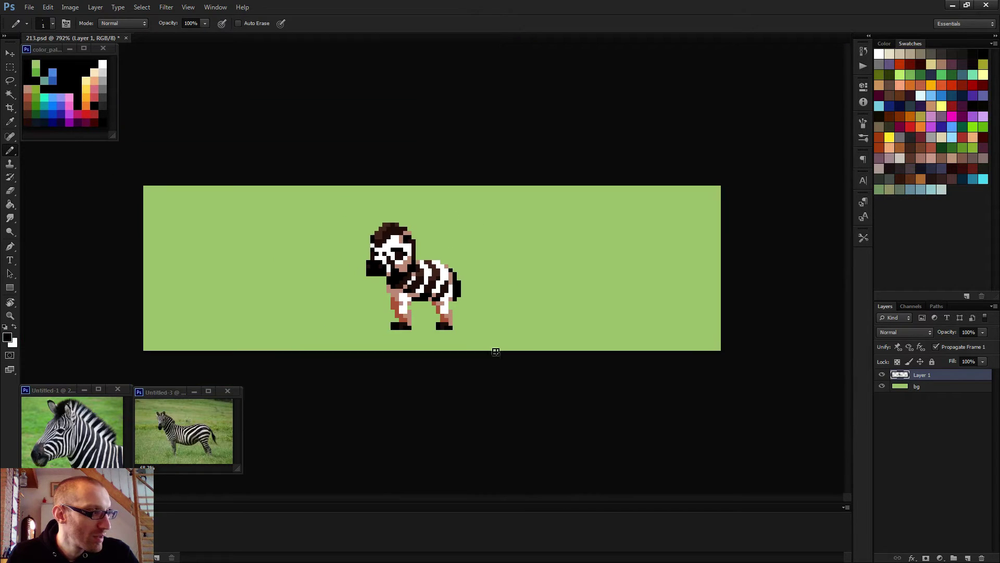
Step: Add a dark brown stripe across the top of the front leg, with dark pixels at its lower front end
scroll(424, 276, "up", 5)
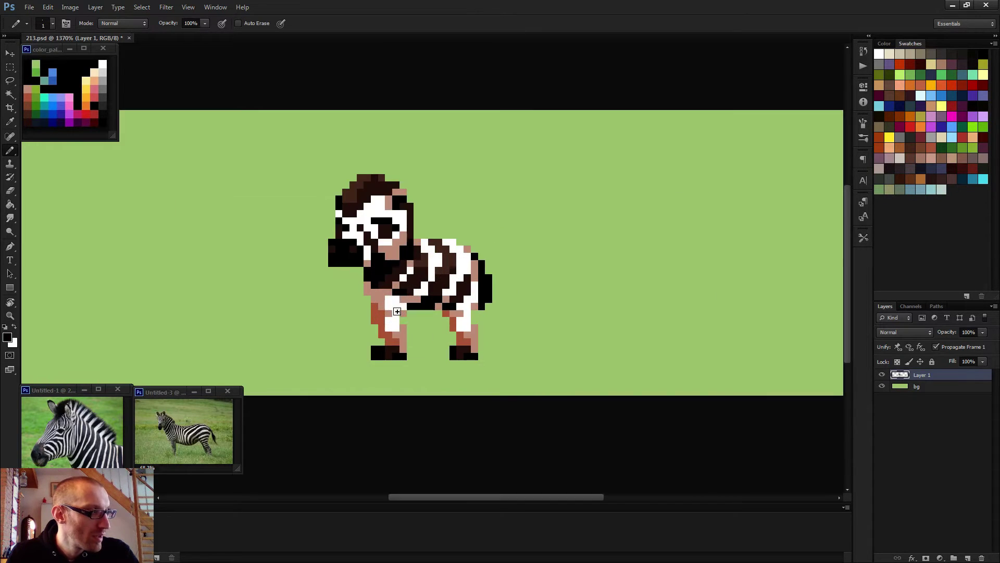
scroll(411, 291, "up", 3)
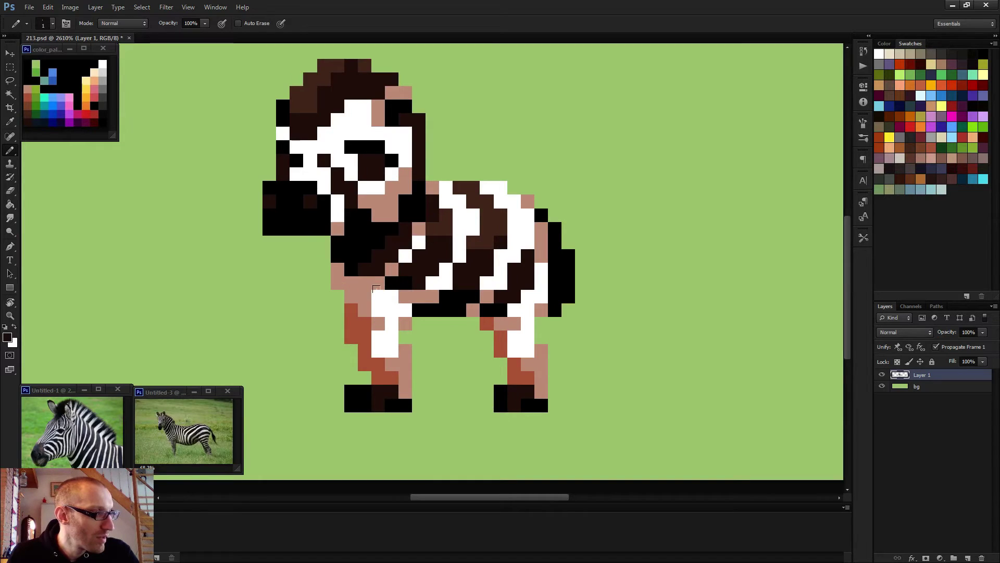
left_click_drag(394, 296, 378, 296)
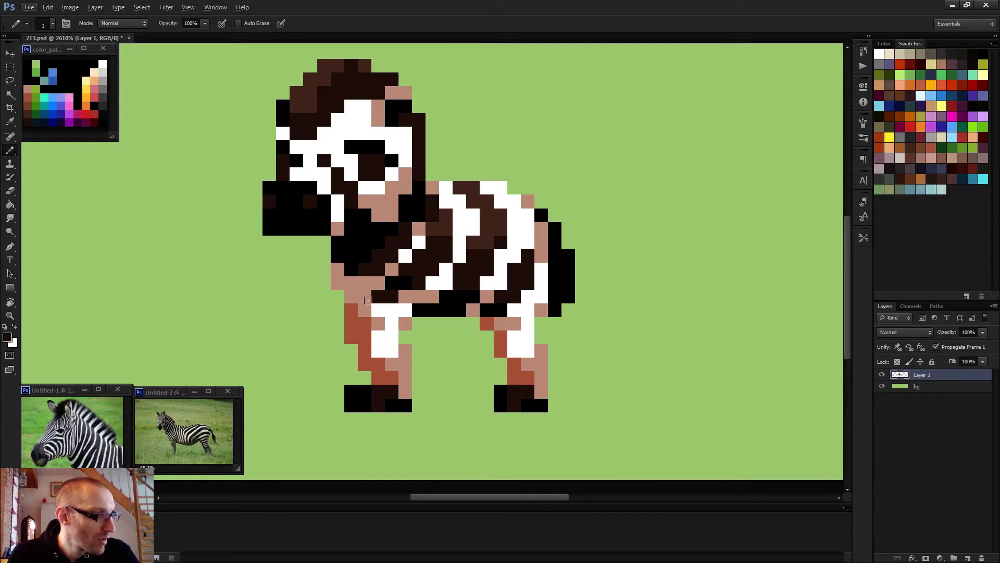
left_click(364, 309)
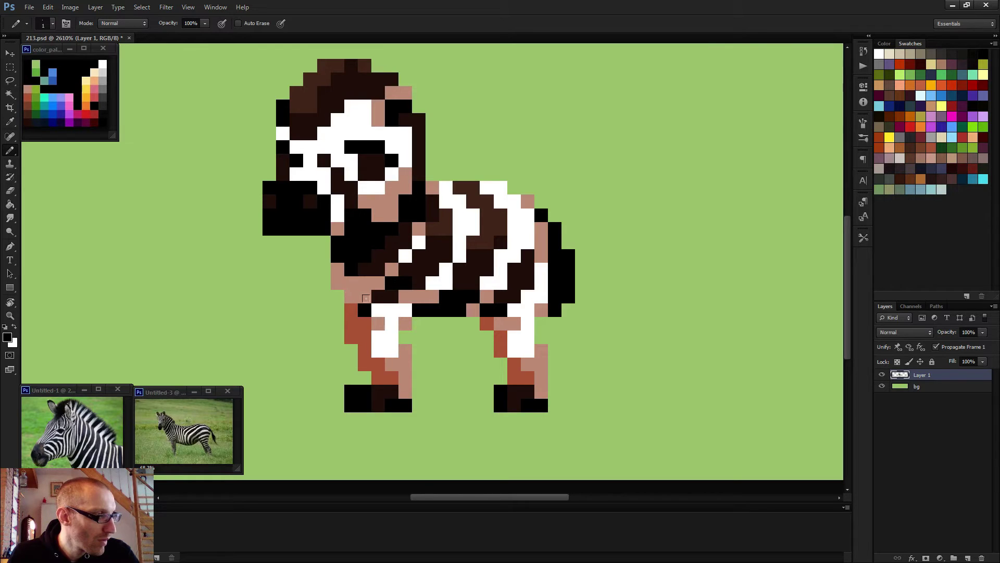
left_click(378, 305)
scroll(558, 365, "down", 10)
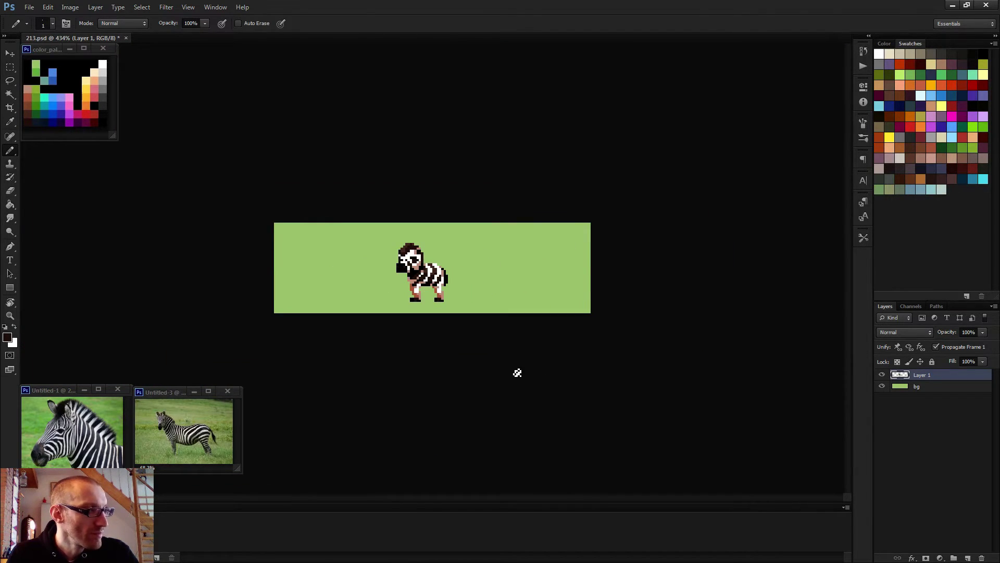
Step: Draw a short black stripe across the lower chest above the front leg and widen the pinkish-brown patch above it
scroll(430, 295, "up", 8)
left_click(429, 298, "alt")
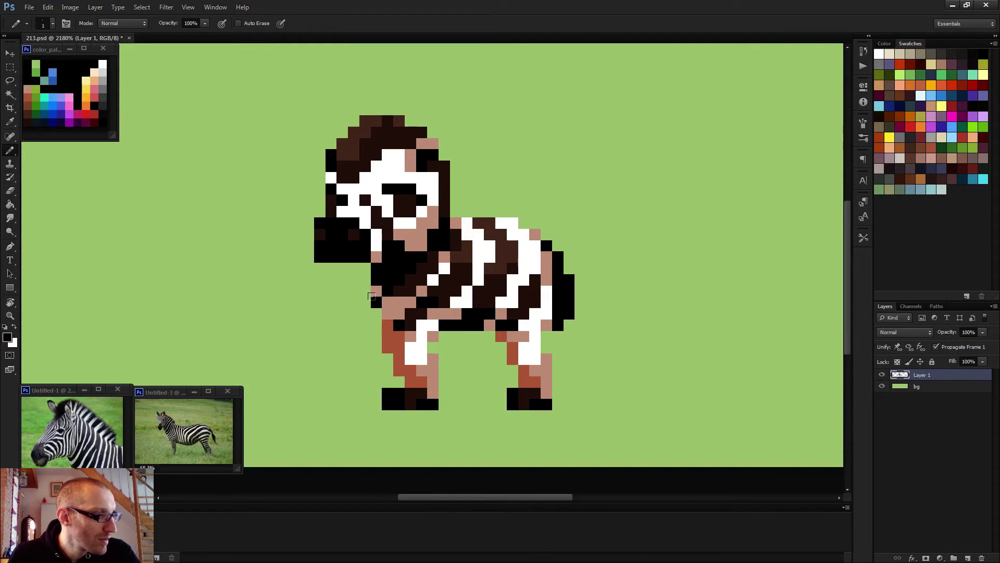
left_click(382, 297, "alt")
left_click(388, 280)
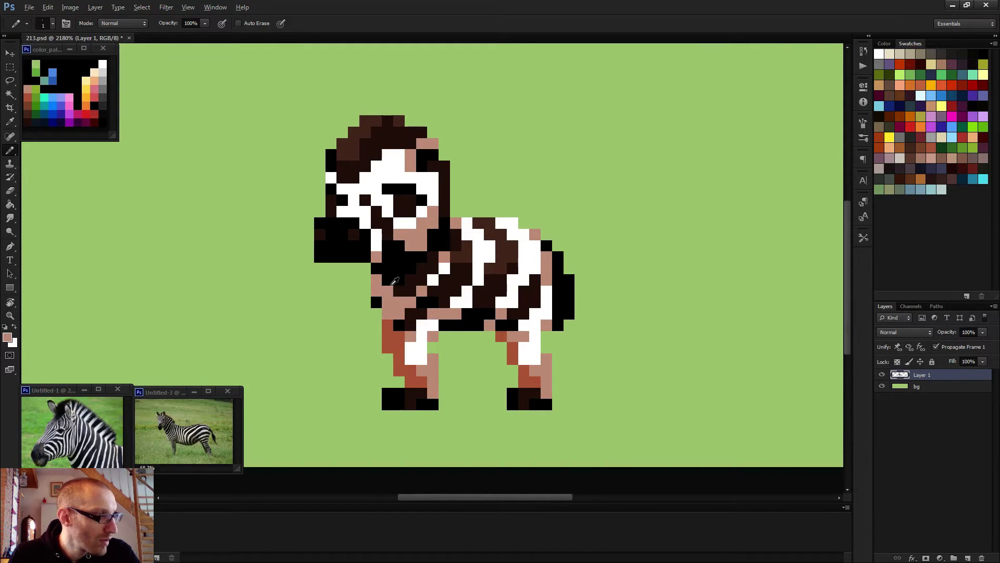
left_click(394, 281, "alt")
left_click_drag(388, 301, 388, 310)
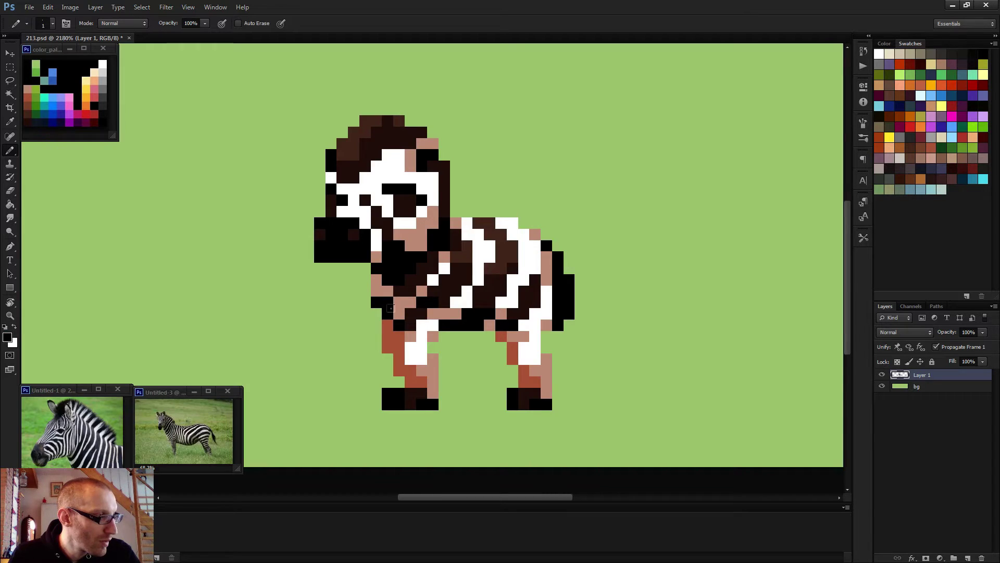
scroll(396, 307, "down", 8)
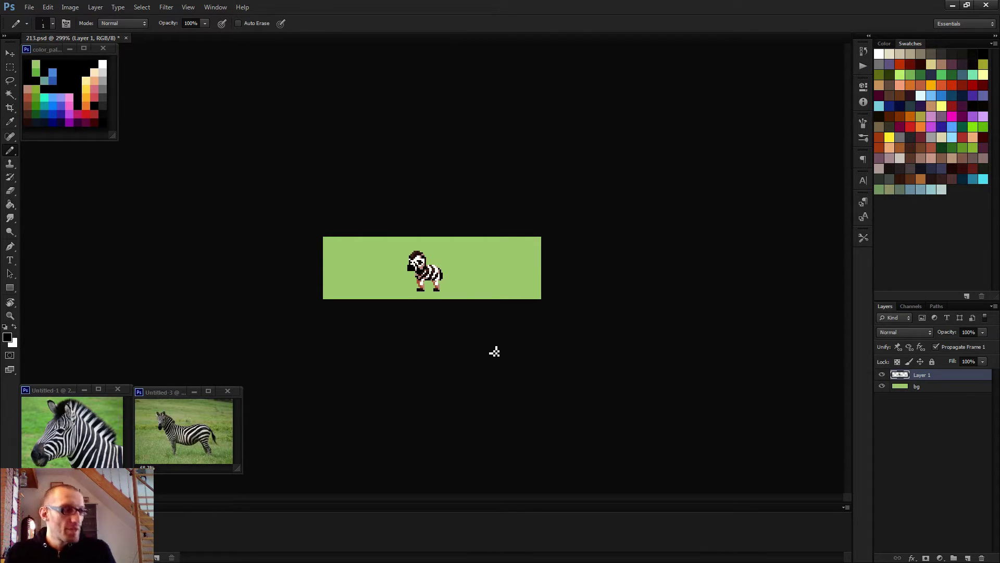
Step: Pick up the pinkish-brown and paint it over the white pixels on the lower front leg and lower hind leg
scroll(458, 316, "up", 4)
key("m")
scroll(443, 321, "up", 4)
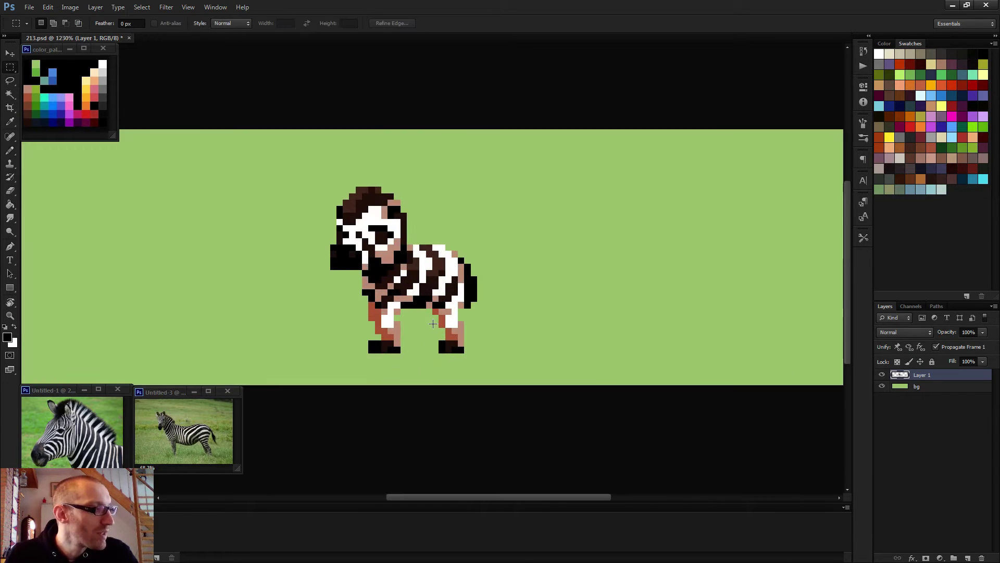
key("b")
scroll(403, 329, "up", 2)
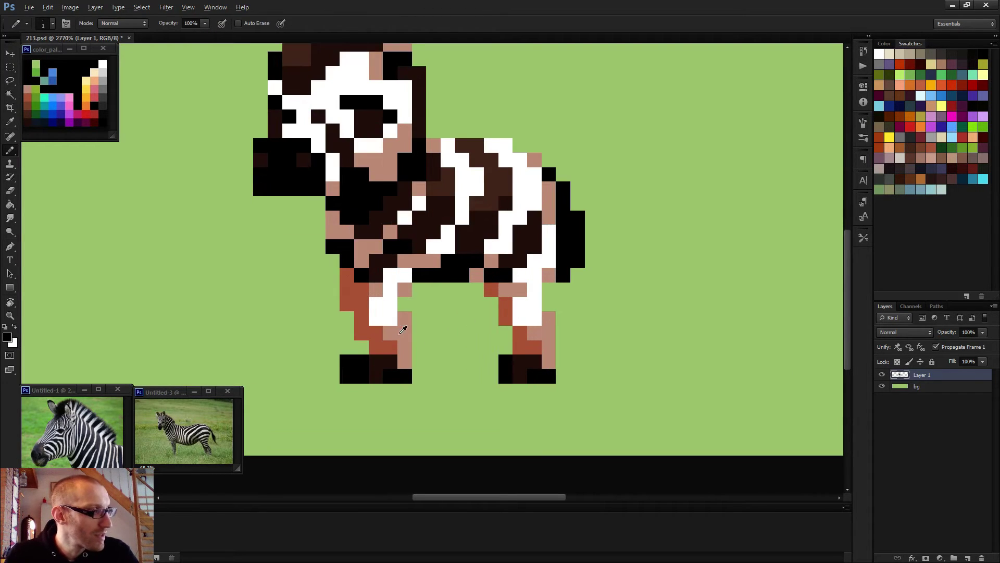
left_click(403, 329, "alt")
mouse_move(389, 305)
left_mouse_down()
mouse_move(390, 319)
mouse_move(375, 319)
left_mouse_up()
left_click(520, 304)
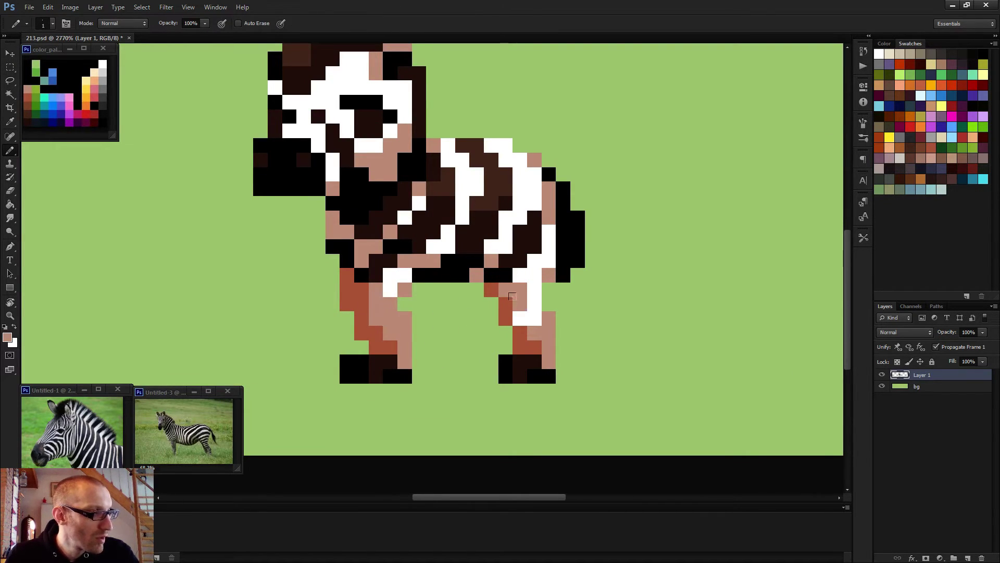
left_click_drag(534, 318, 519, 317)
left_click(532, 304)
Step: Pick up white and restore white pixels along the front edge of the upper front leg
left_click(542, 282, "alt")
scroll(546, 319, "down", 2)
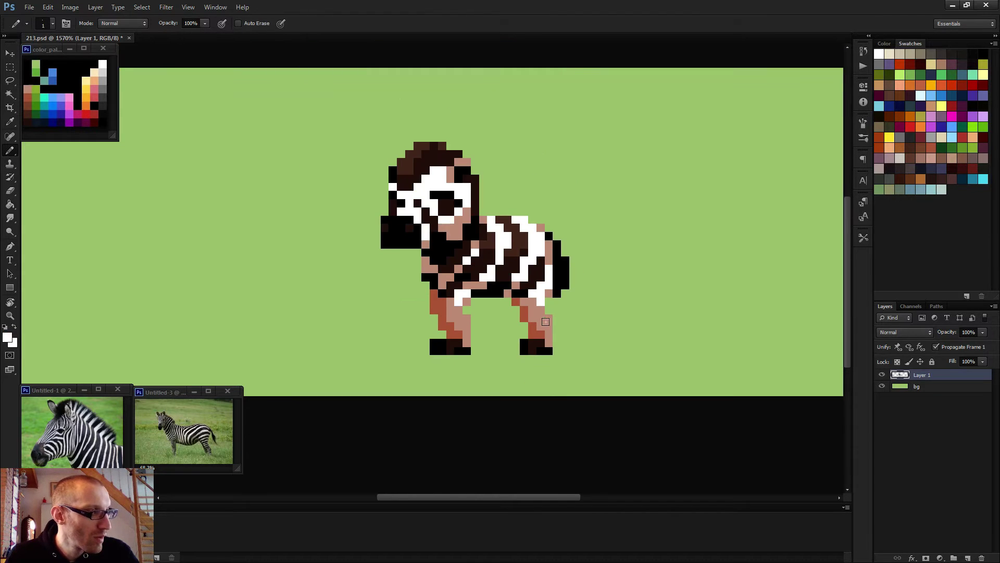
left_click_drag(452, 302, 451, 310)
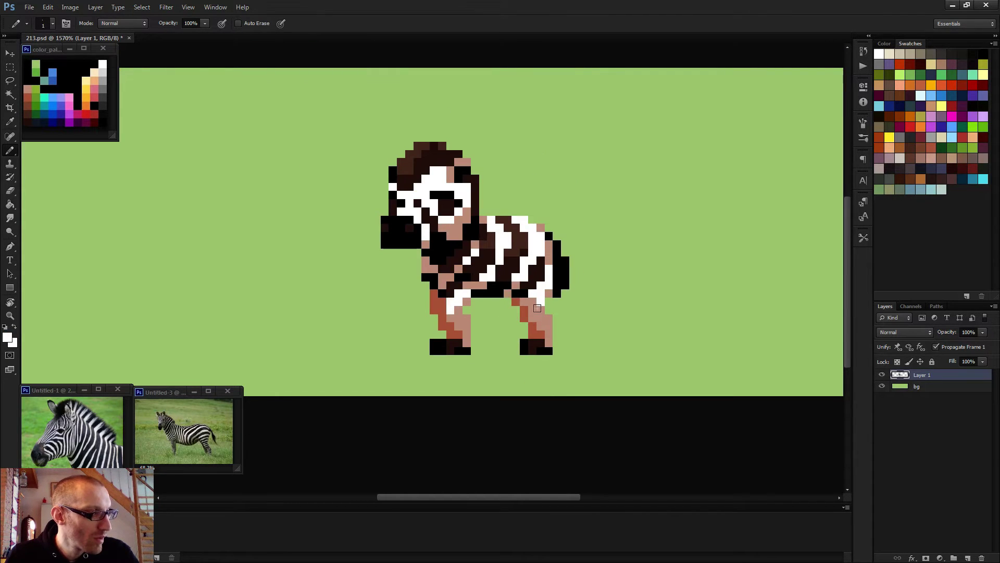
scroll(564, 319, "down", 2)
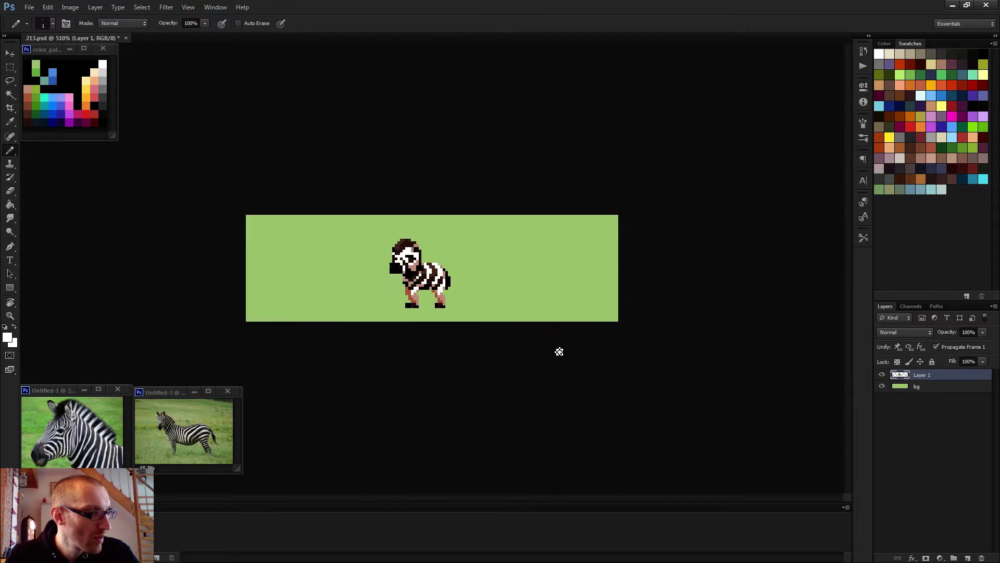
scroll(559, 352, "down", 1)
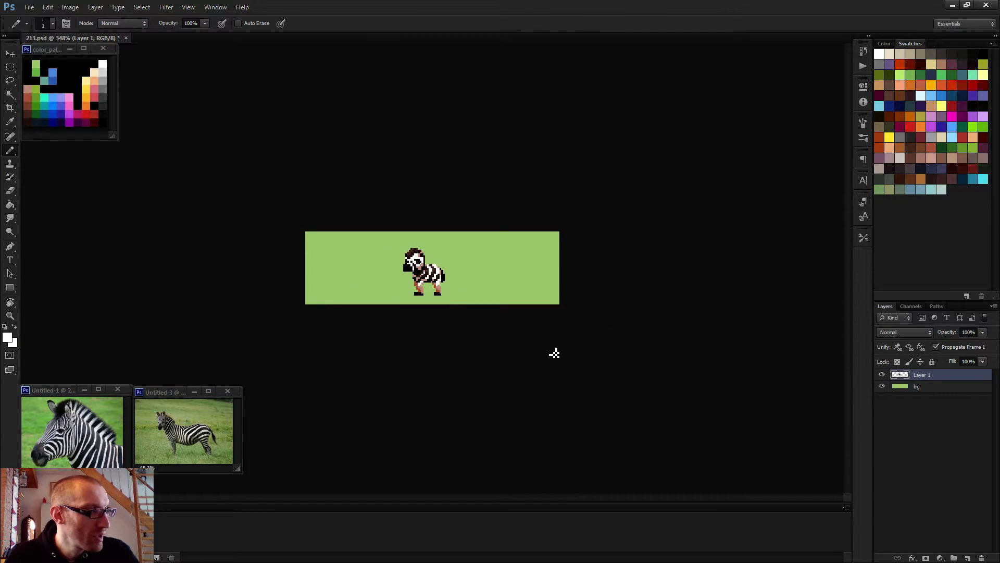
scroll(469, 355, "up", 4)
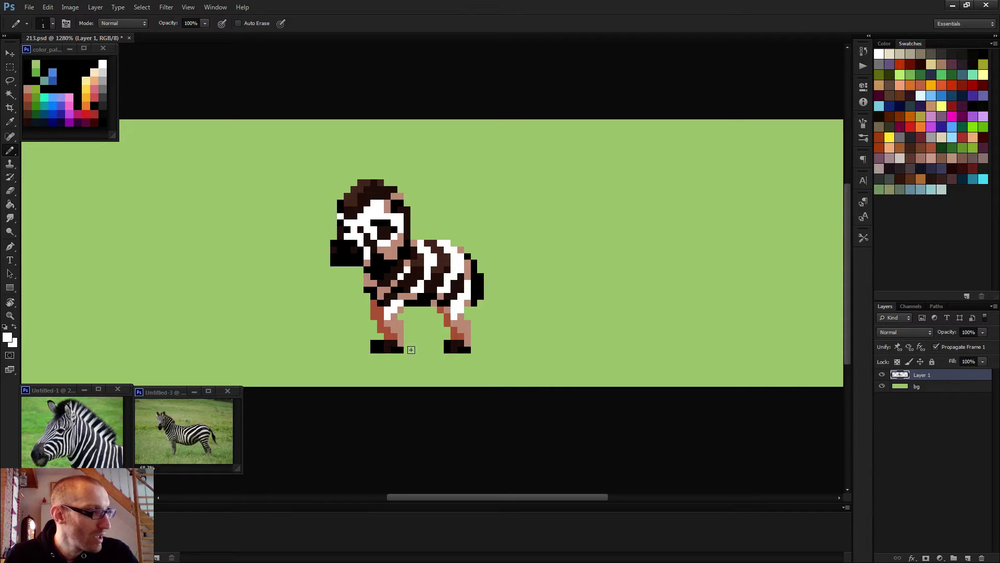
scroll(411, 349, "down", 3)
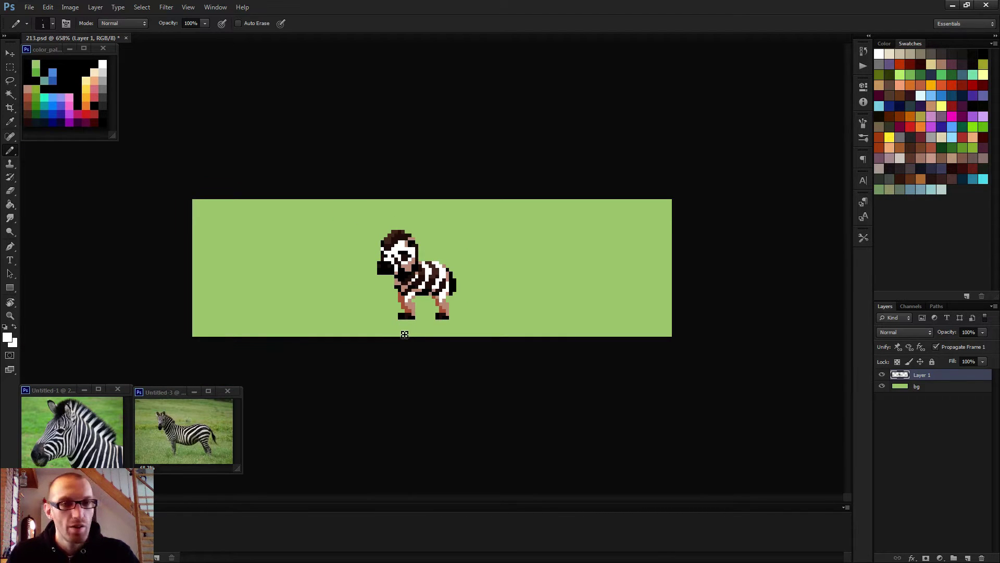
scroll(446, 347, "up", 3)
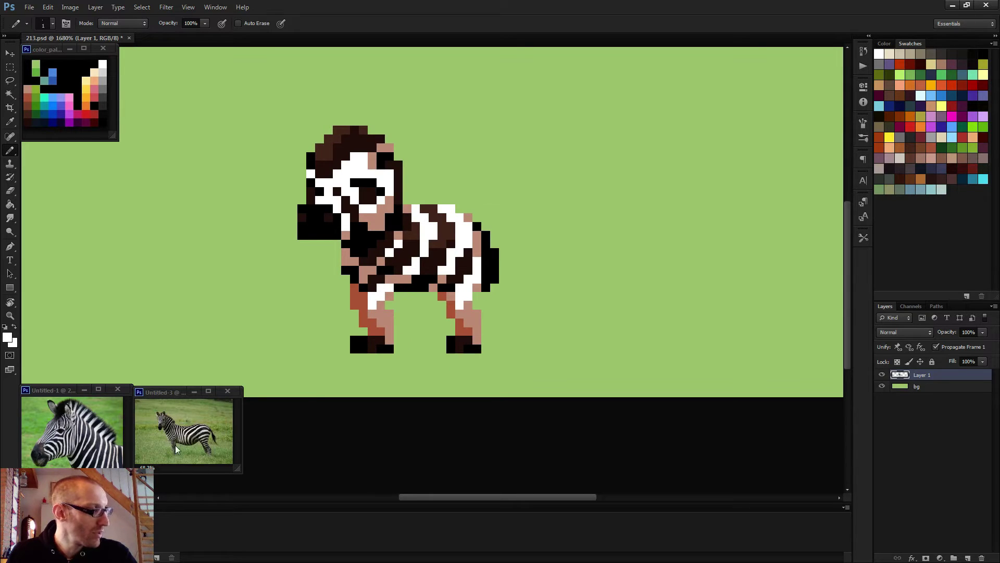
Step: Pick up the pinkish-brown and fill the gap along the rear edge of the front leg
scroll(382, 339, "up", 2)
left_click(380, 284, "alt")
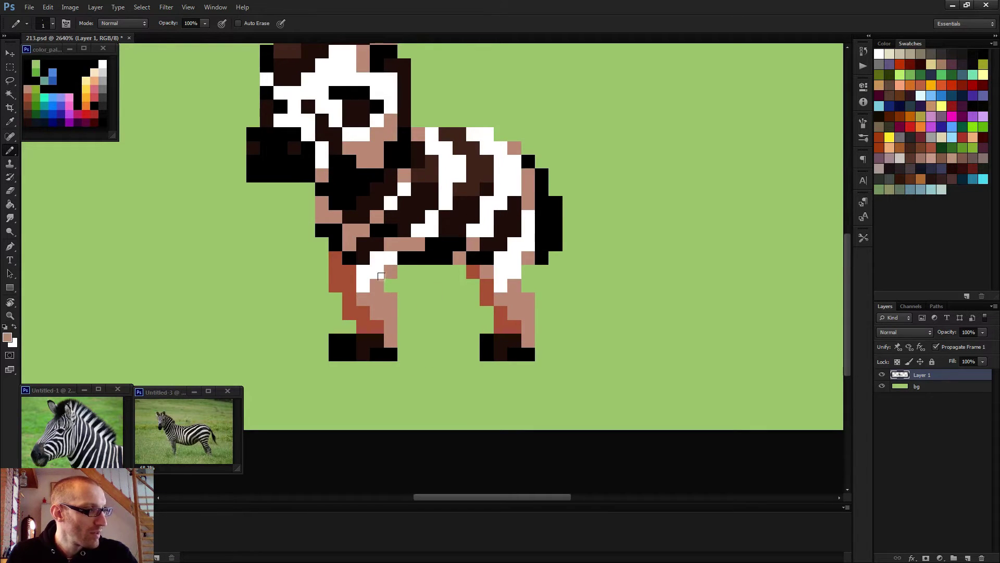
scroll(519, 286, "down", 1)
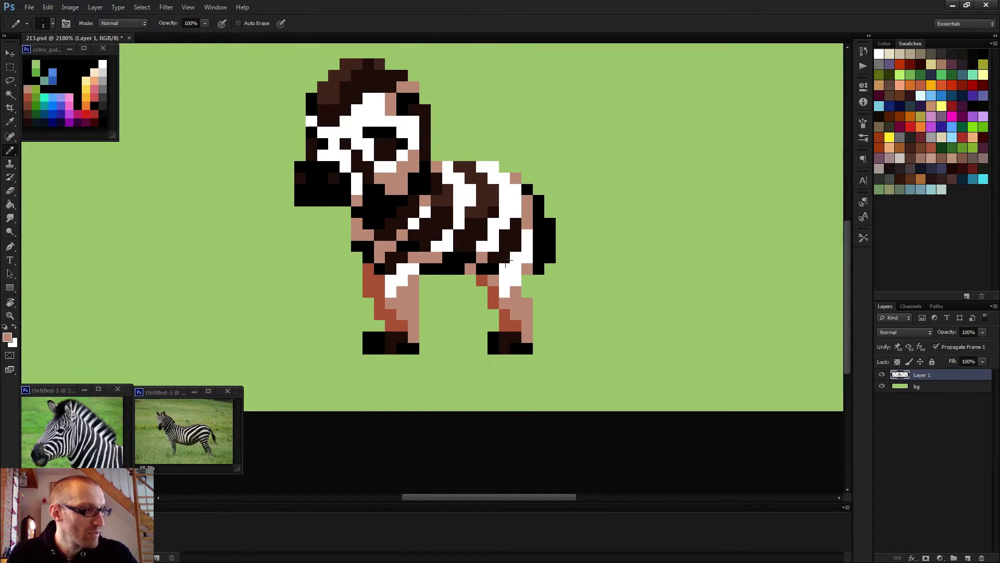
scroll(505, 280, "down", 5)
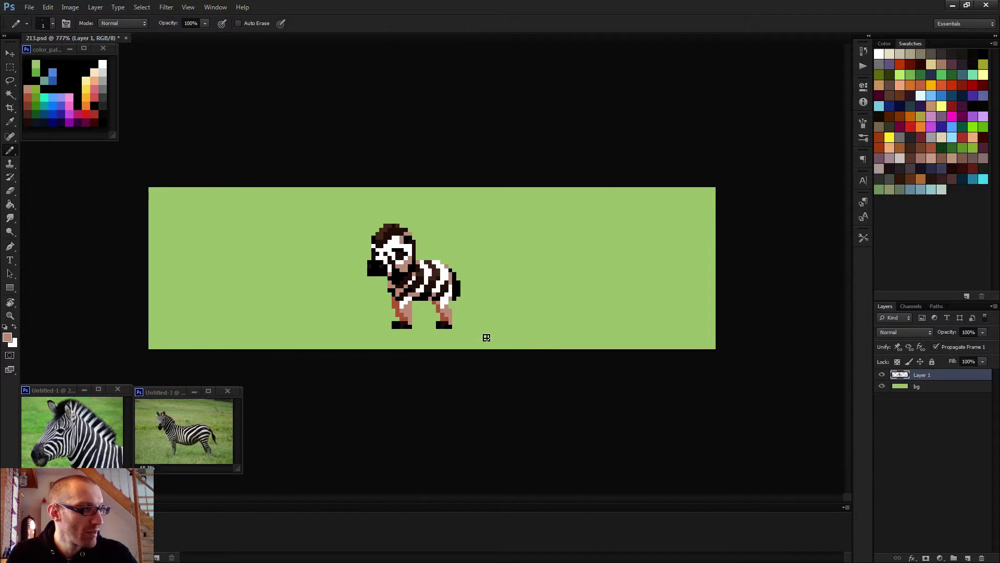
Step: Select the hind legs below the belly and shift them one pixel toward the tail, clearing the selection
key("m")
scroll(458, 331, "up", 3)
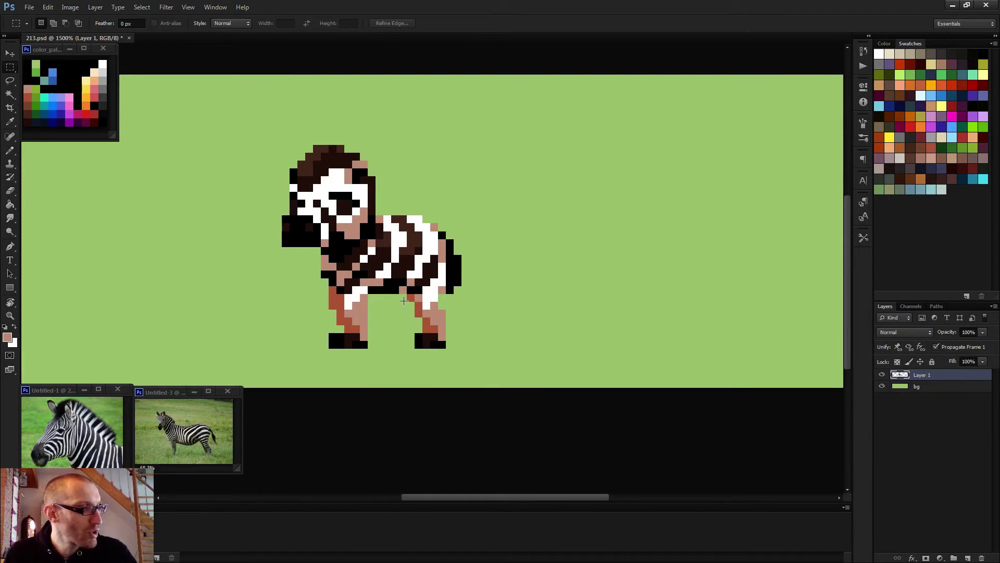
left_click_drag(403, 301, 450, 354)
scroll(677, 363, "down", 2)
key("v")
key("Right")
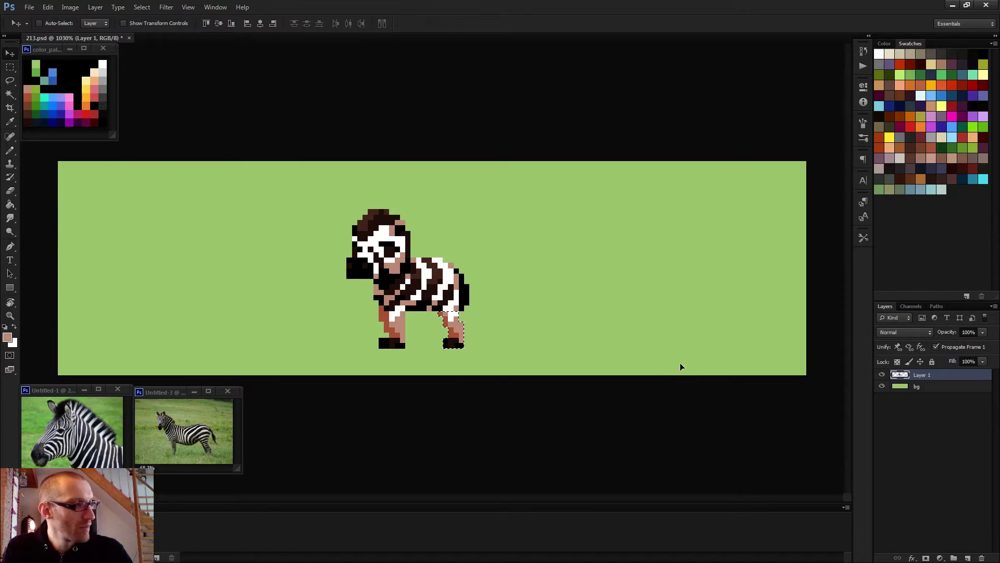
key("ctrl+d")
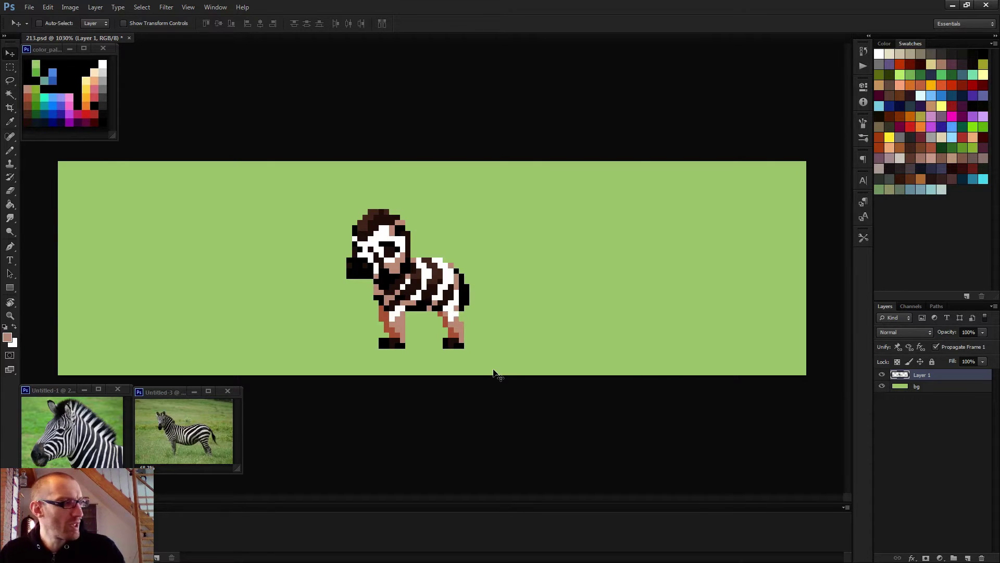
scroll(493, 371, "down", 2)
key("e")
scroll(479, 317, "up", 2)
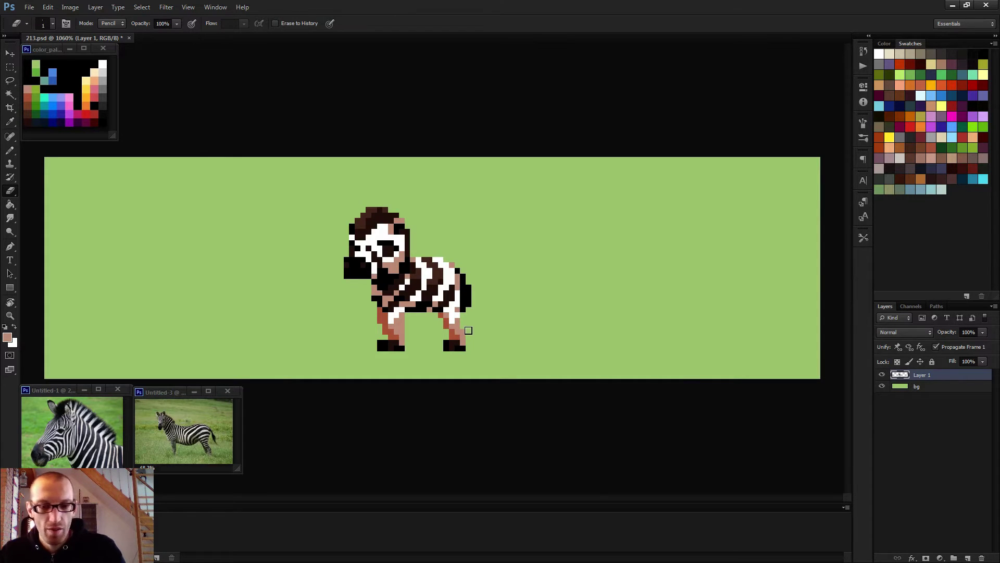
scroll(469, 330, "up", 2)
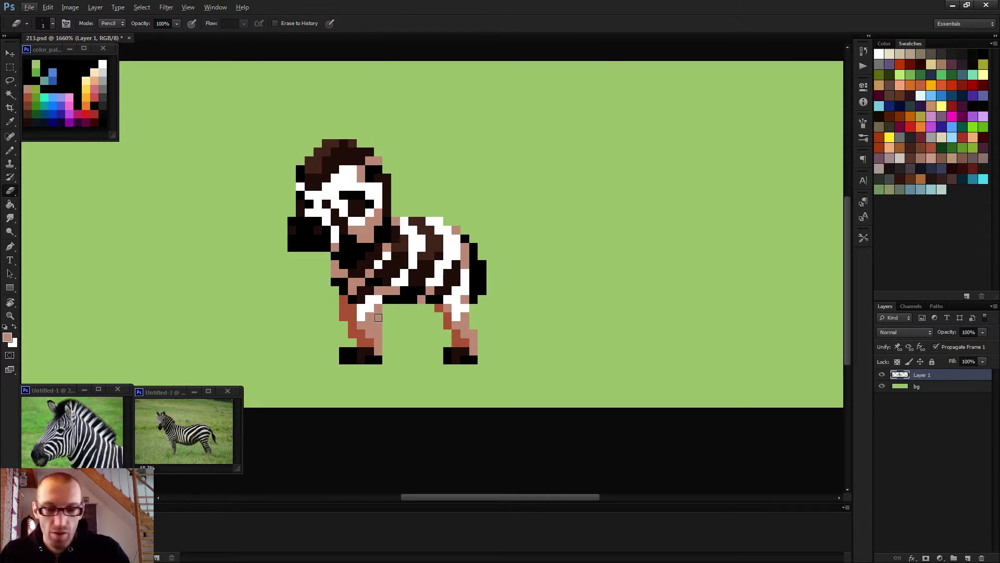
Step: Select the front legs below the chest and shift them one pixel toward the hind legs, clearing the selection
key("m")
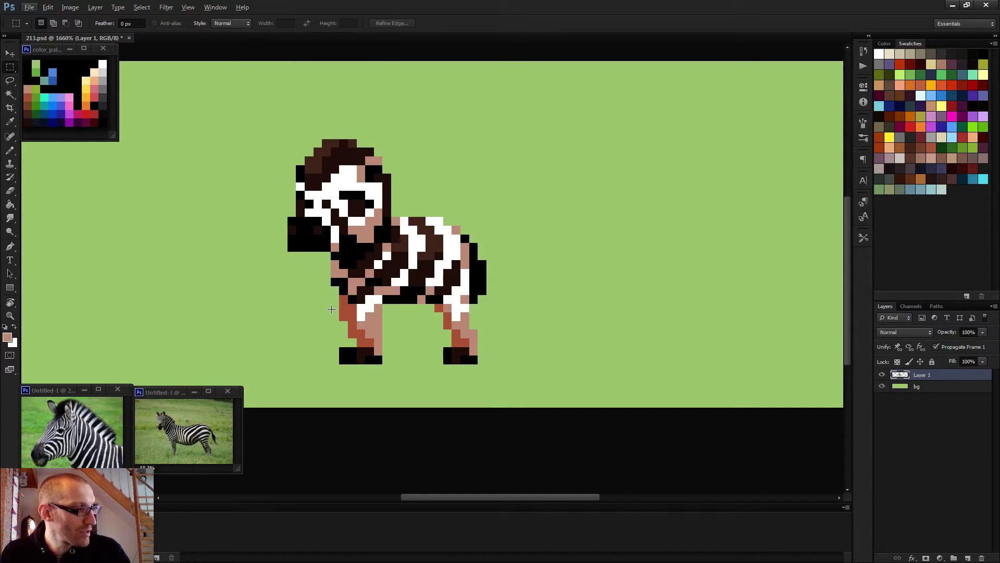
scroll(339, 314, "down", 2)
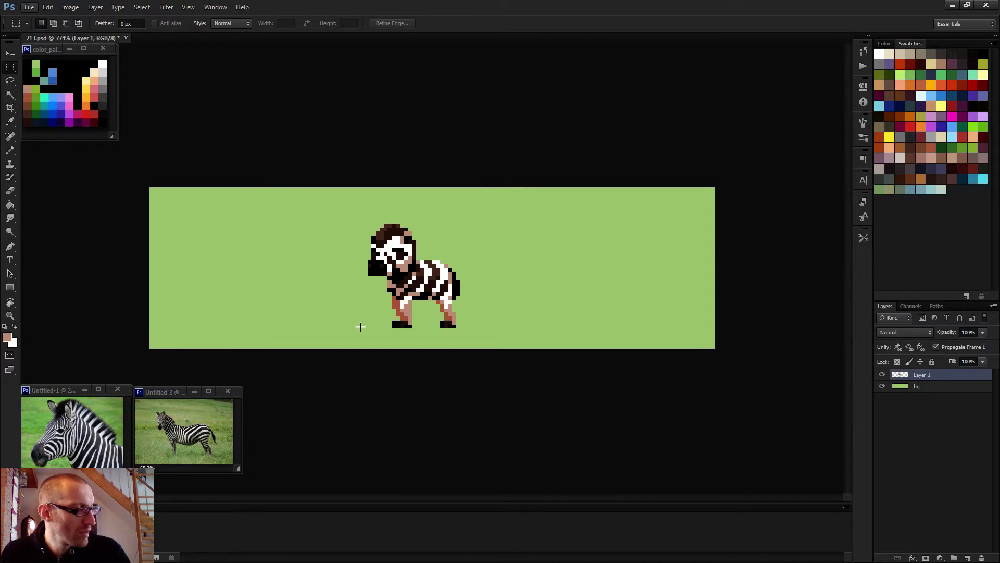
scroll(362, 326, "up", 2)
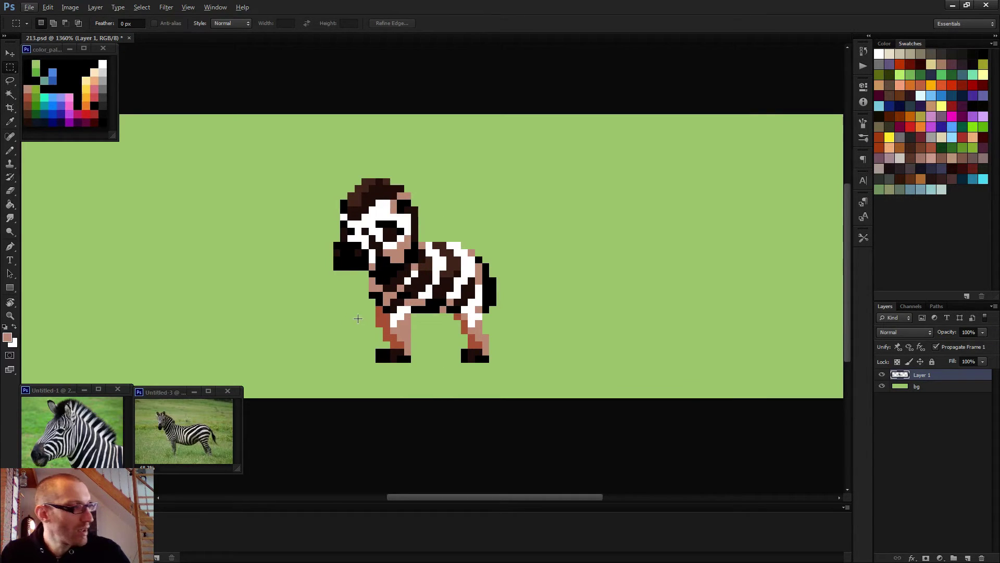
left_click_drag(358, 318, 417, 369)
scroll(433, 347, "down", 2)
key("v")
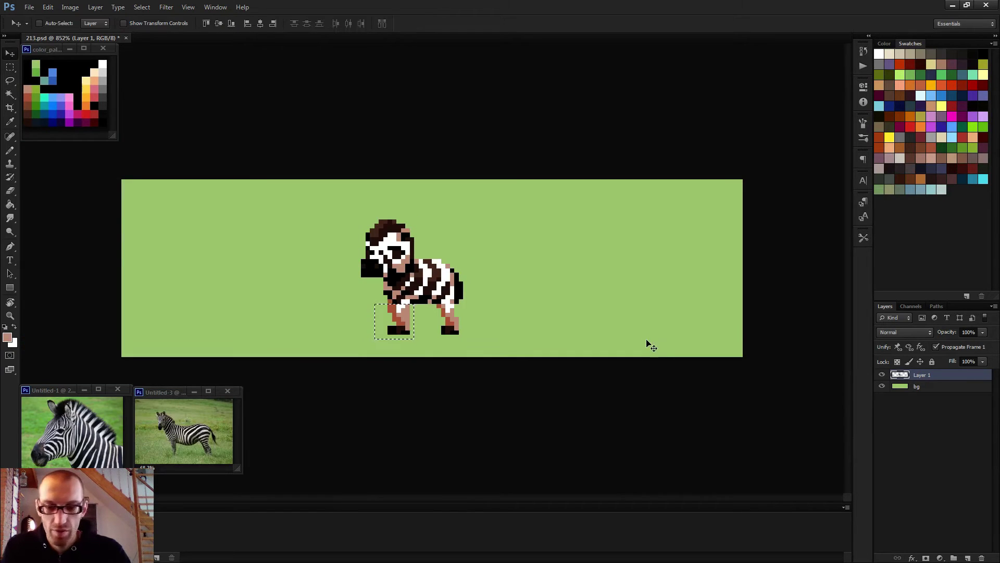
key("Right")
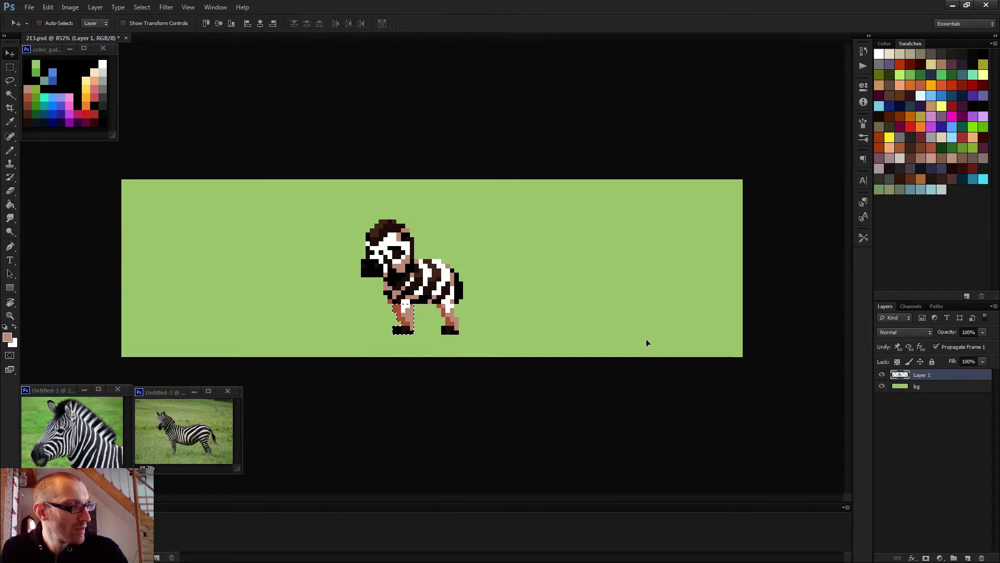
key("ctrl+d")
scroll(647, 352, "down", 4)
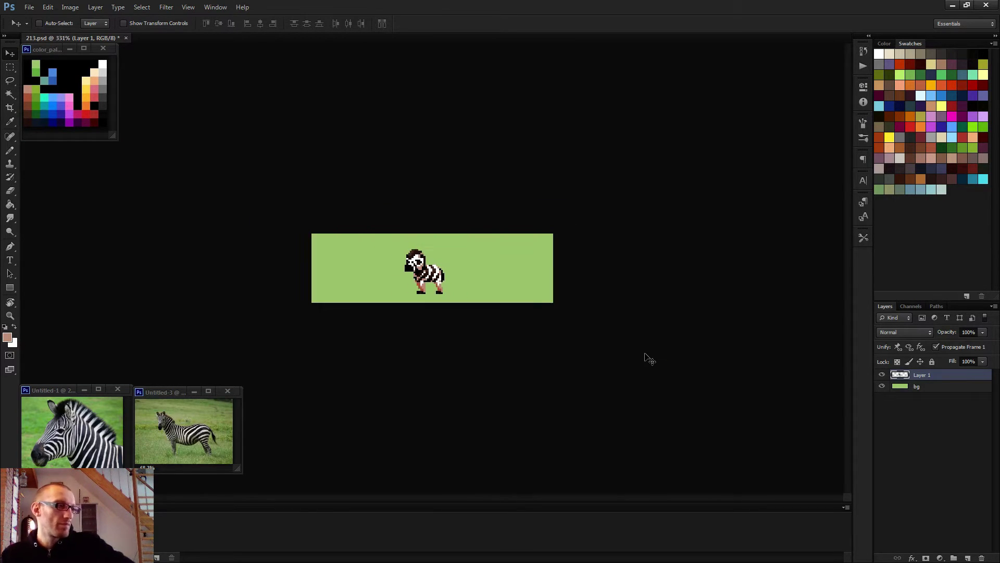
Step: Close the Untitled-2 document without saving it and return to 213.psd
key("ctrl+Tab")
key("ctrl+w")
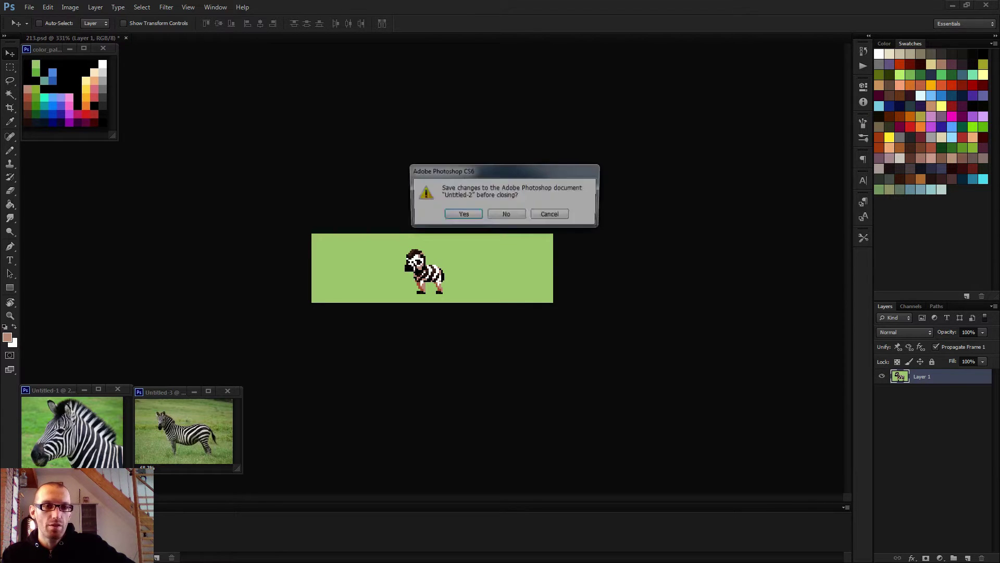
left_click(521, 216)
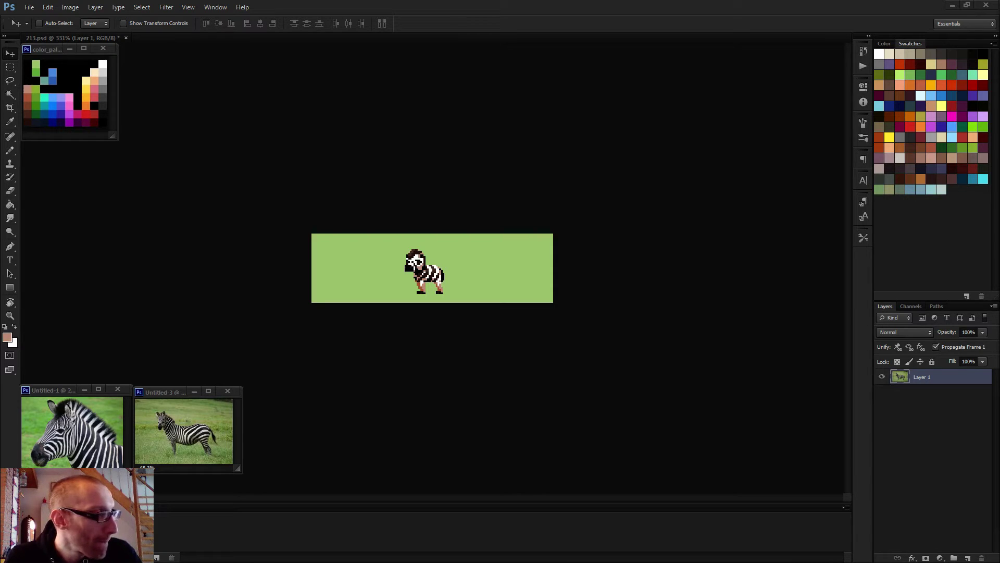
left_click(445, 342)
Step: Pick up the reddish-brown and widen the shading on the lower hind leg just above the hoof
scroll(446, 342, "up", 2)
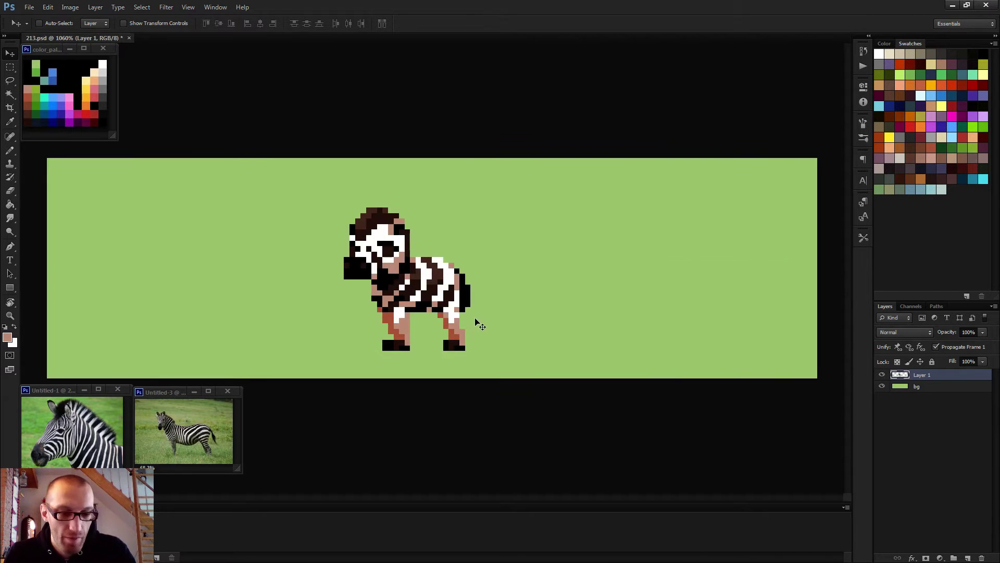
key("b")
scroll(459, 326, "up", 1)
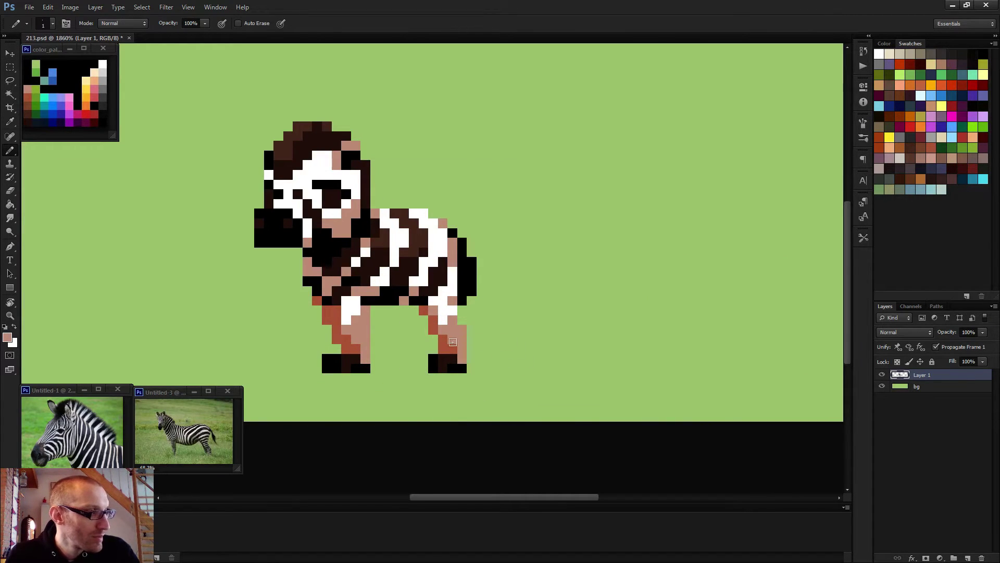
left_click(452, 344, "alt")
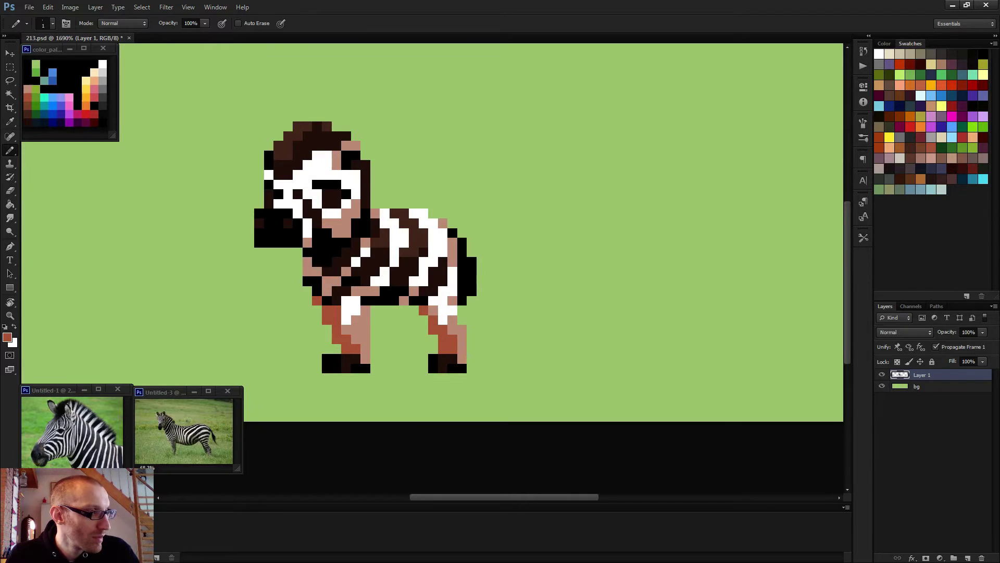
scroll(457, 347, "down", 3)
scroll(496, 364, "down", 5)
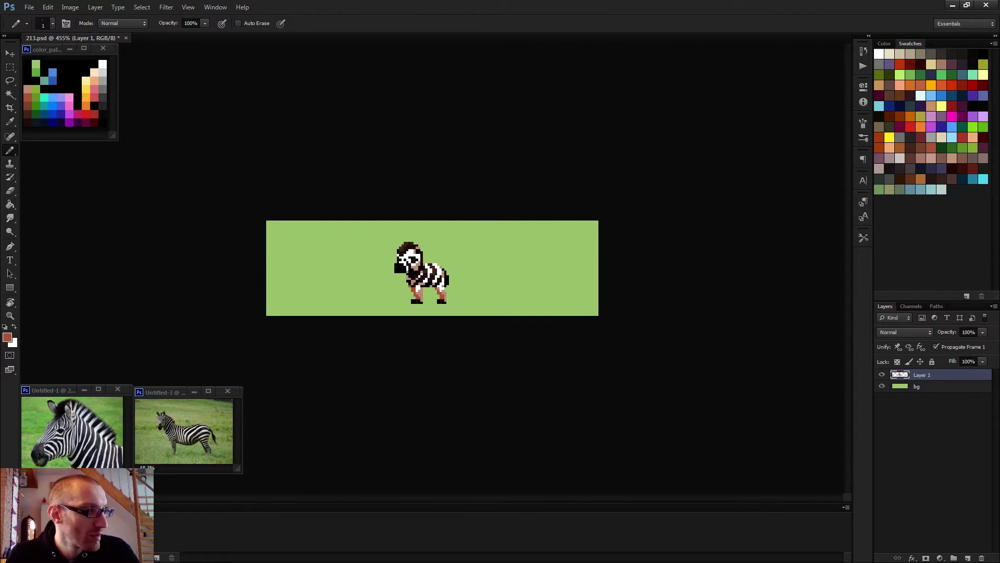
Step: Erase the reddish-brown pixels along the front edge of the hind leg to make it thinner
scroll(435, 279, "up", 6)
key("e")
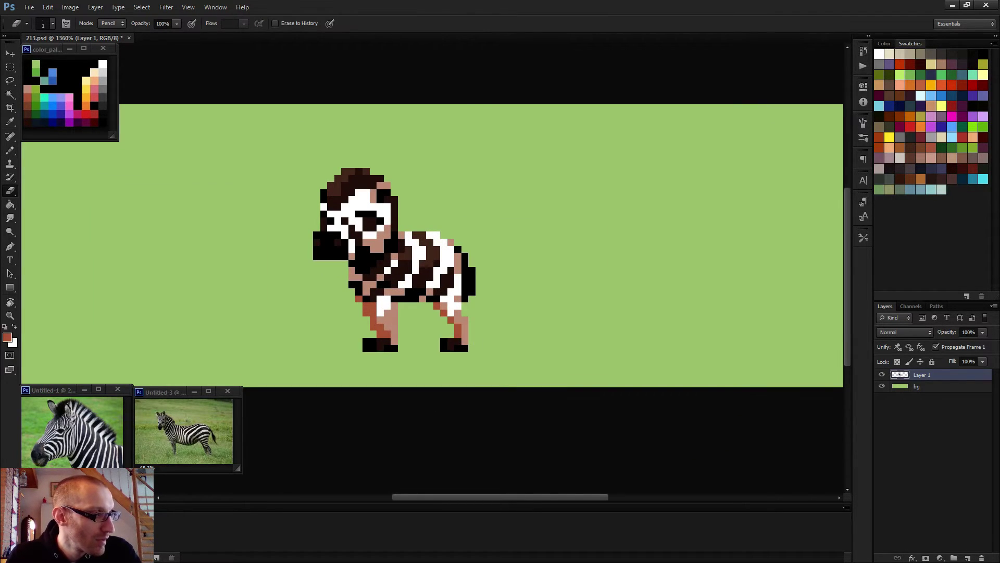
scroll(503, 348, "down", 5)
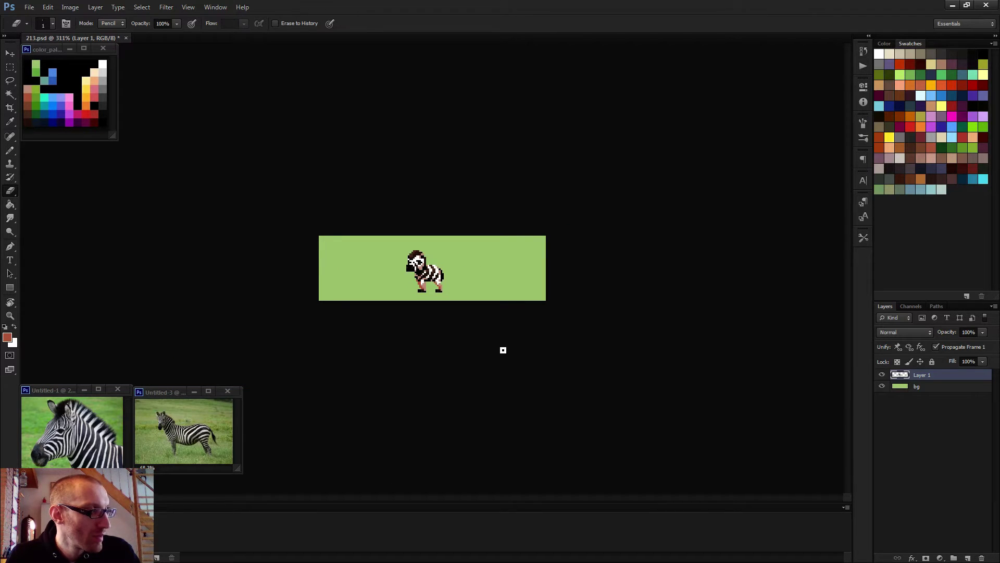
Step: Erase the reddish-brown pixels along the front edge of the front leg and the foremost column of its hoof
scroll(425, 279, "up", 6)
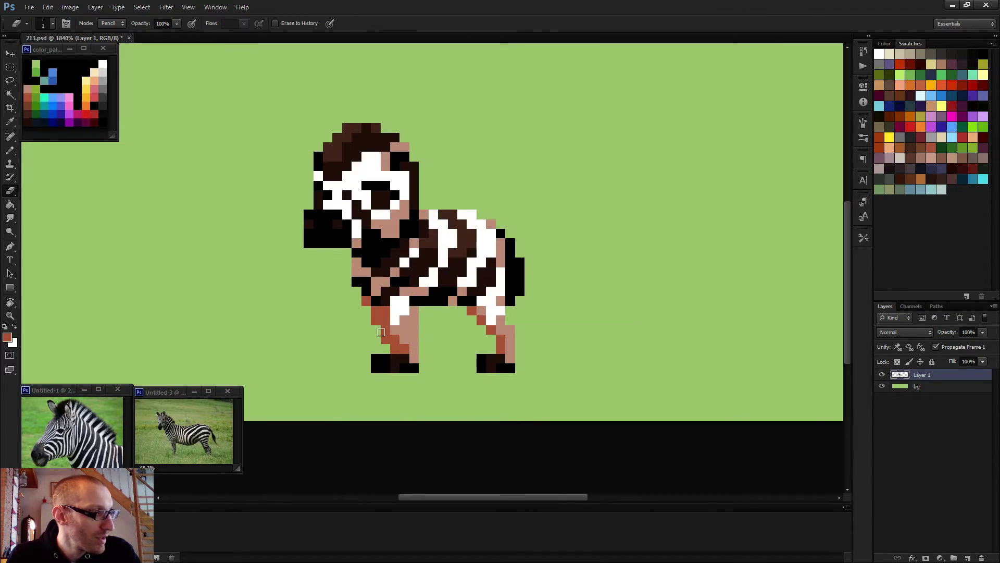
left_click(376, 320)
left_click(366, 301)
left_click(375, 310)
left_click(383, 337)
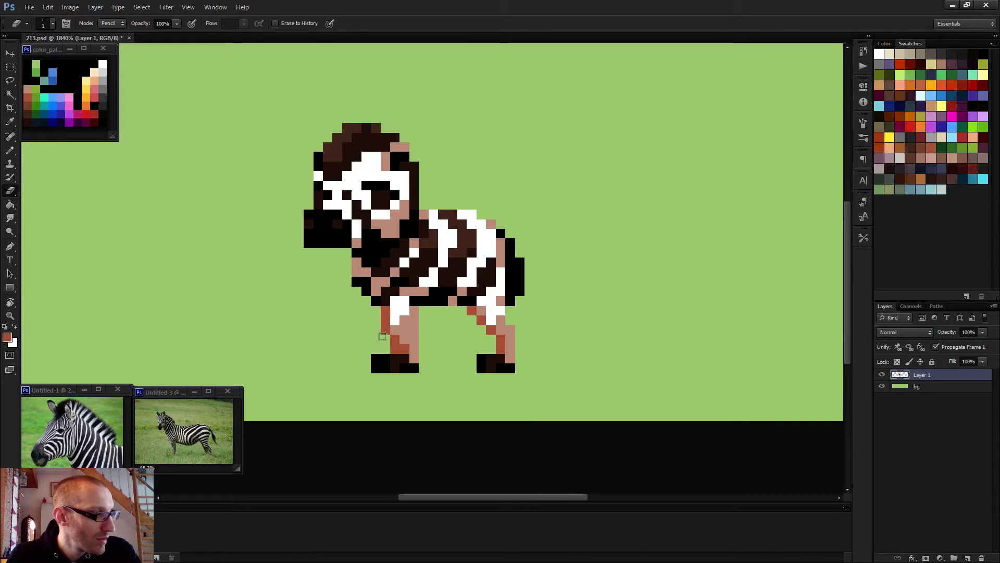
left_click(385, 328)
left_click_drag(375, 359, 375, 368)
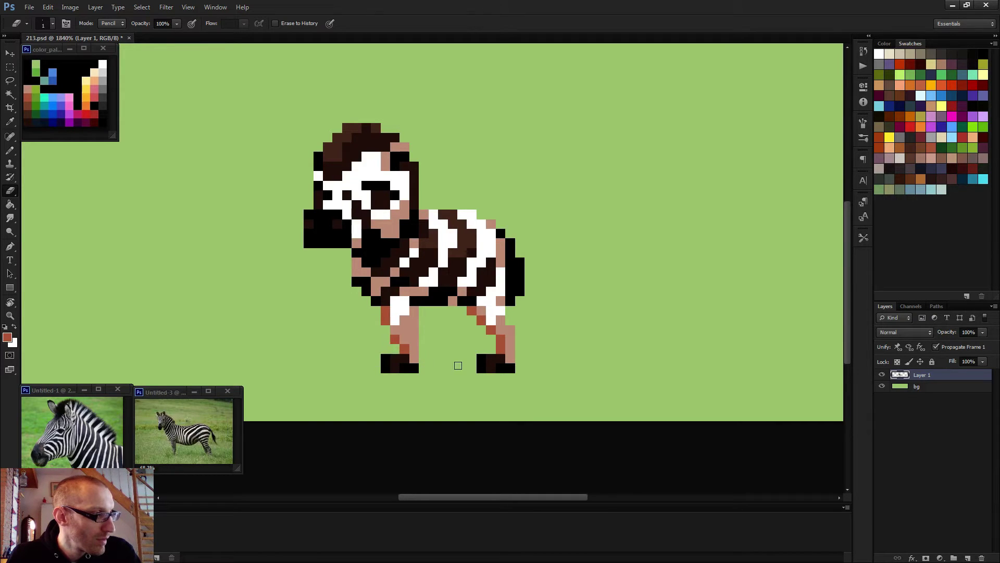
Step: Erase the light brown pixels along the back edge of the upper front leg to make it thinner
scroll(458, 362, "down", 5)
scroll(438, 317, "up", 2)
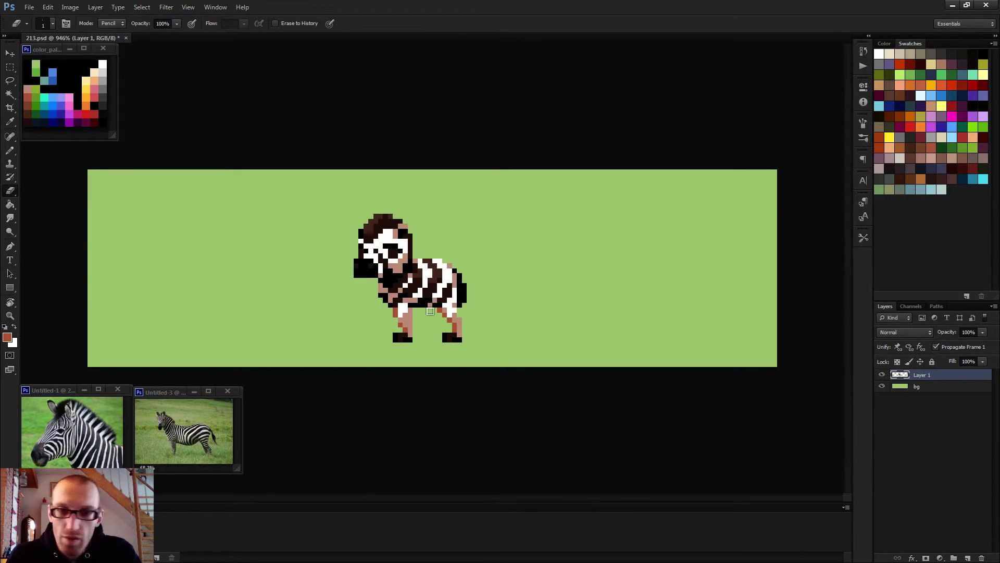
scroll(430, 311, "up", 2)
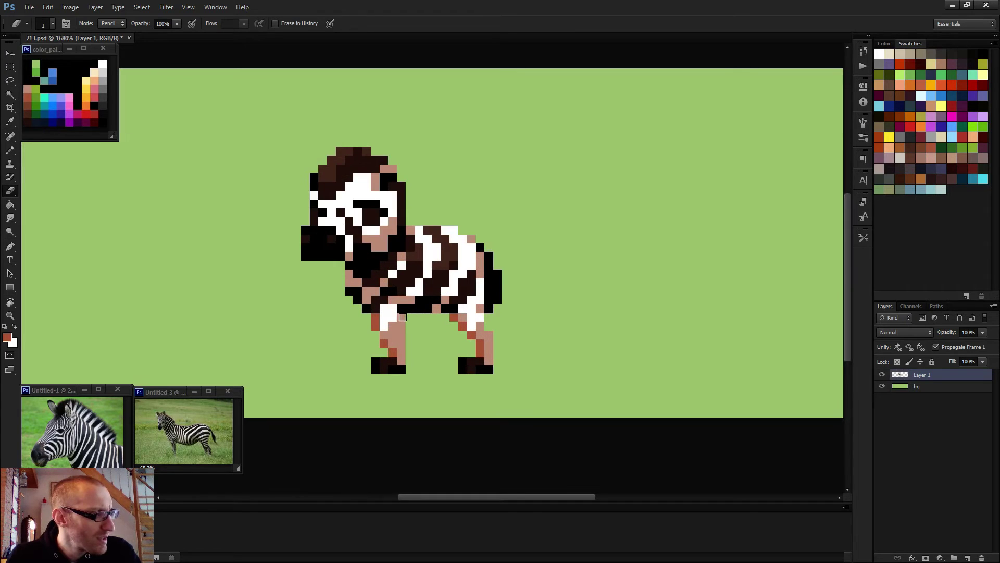
left_click_drag(400, 318, 400, 336)
scroll(451, 337, "down", 2)
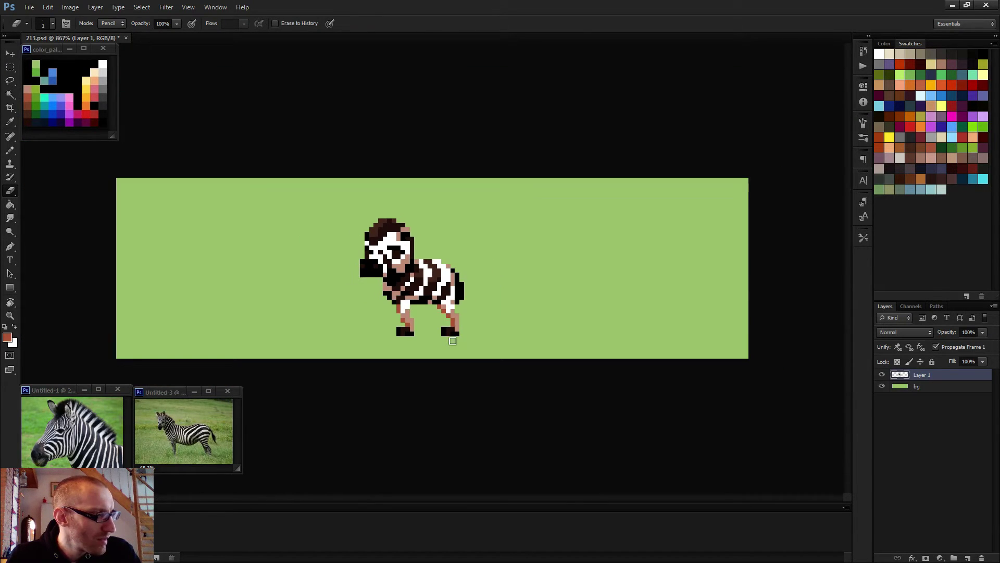
scroll(459, 344, "down", 2)
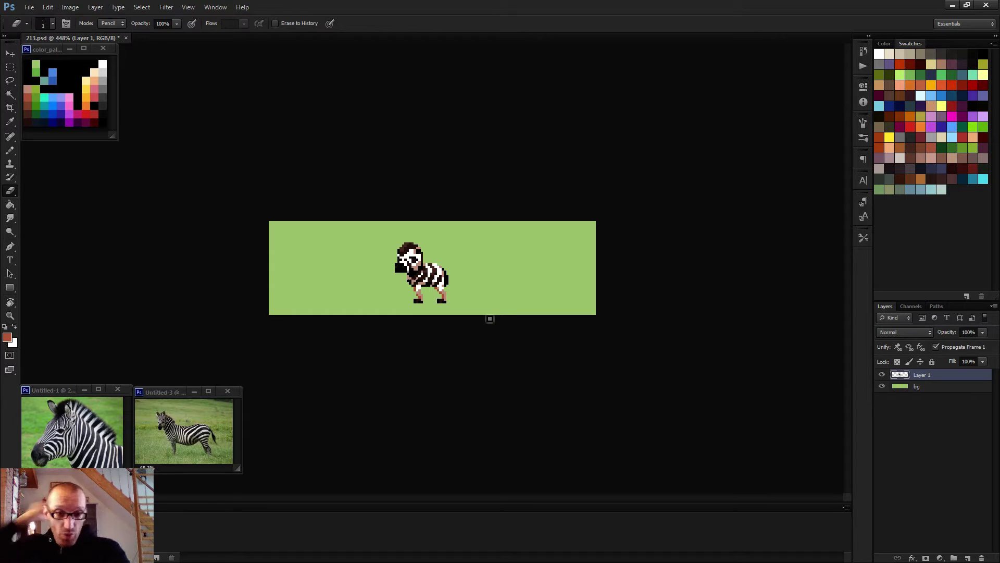
Step: Pick up the white and, on a new layer, extend the front leg's white up over the shoulder
key("b")
scroll(490, 318, "up", 1)
scroll(417, 295, "up", 3)
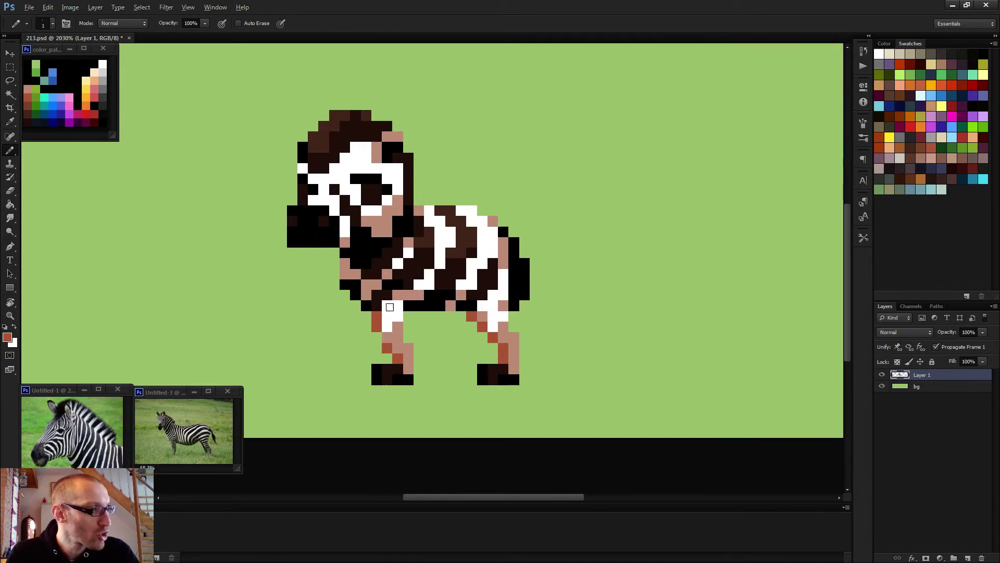
left_click(398, 307, "alt")
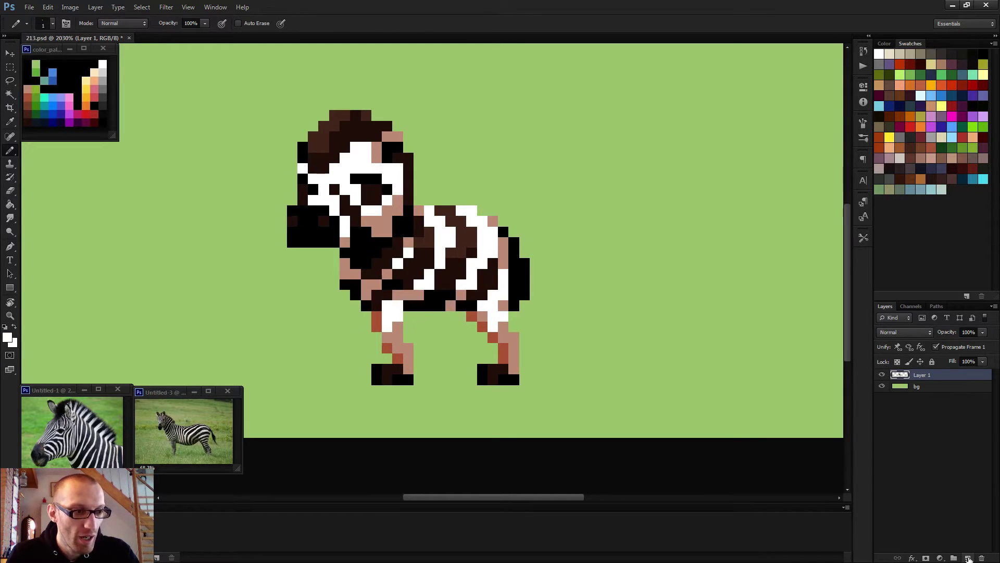
left_click(968, 559)
scroll(406, 356, "up", 2)
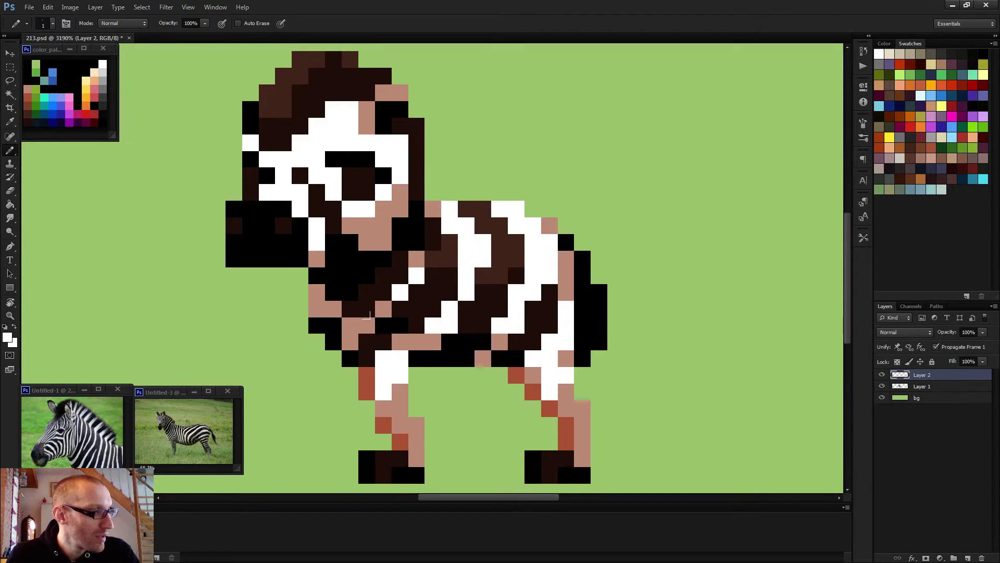
mouse_move(366, 315)
left_mouse_down()
mouse_move(389, 315)
mouse_move(396, 330)
mouse_move(400, 318)
mouse_move(377, 325)
left_mouse_up()
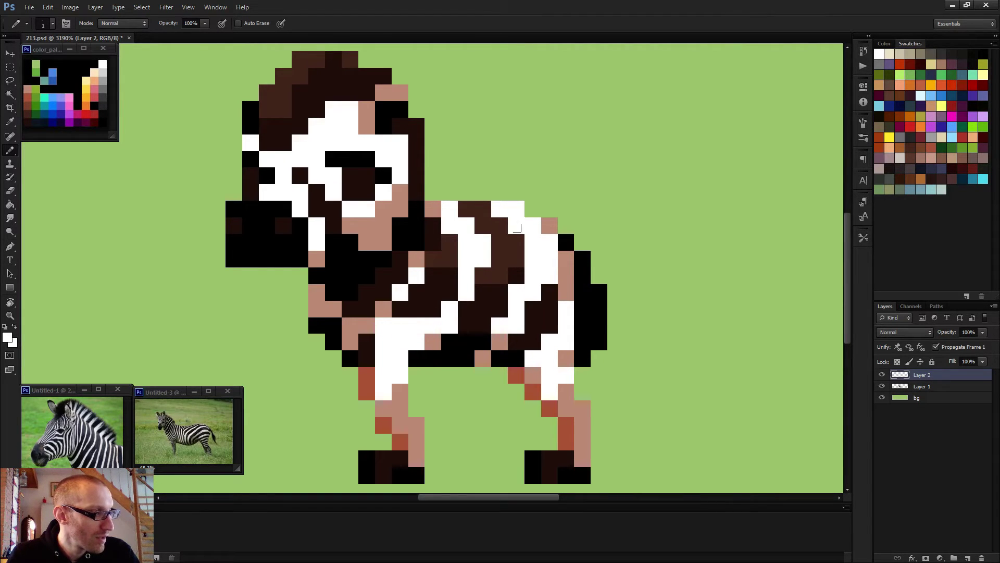
scroll(405, 294, "down", 2)
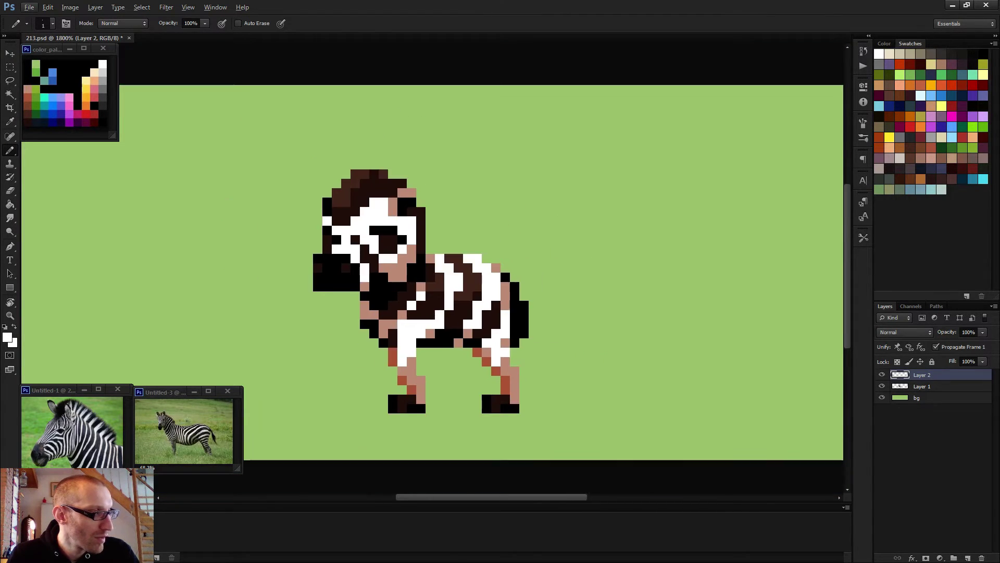
scroll(432, 319, "down", 4)
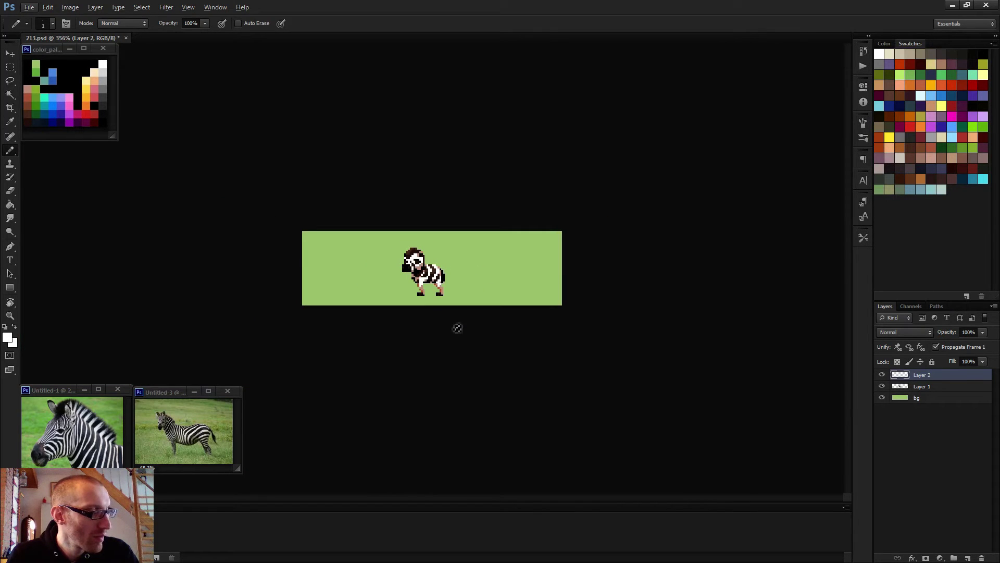
Step: Pick up the white and widen the white area on the hind thigh over the dark stripe
scroll(427, 276, "up", 5)
left_click(409, 298, "alt")
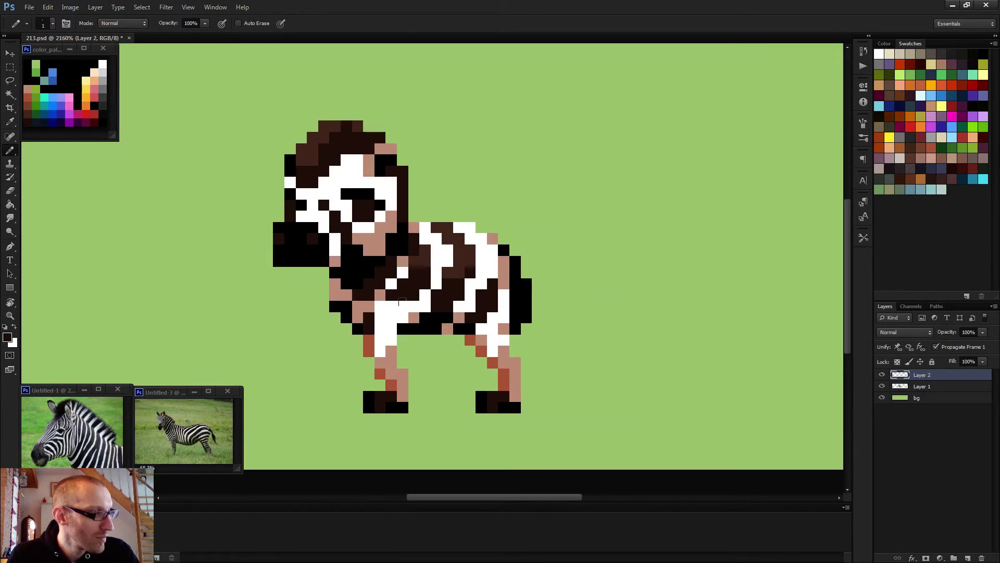
left_click(370, 301, "alt")
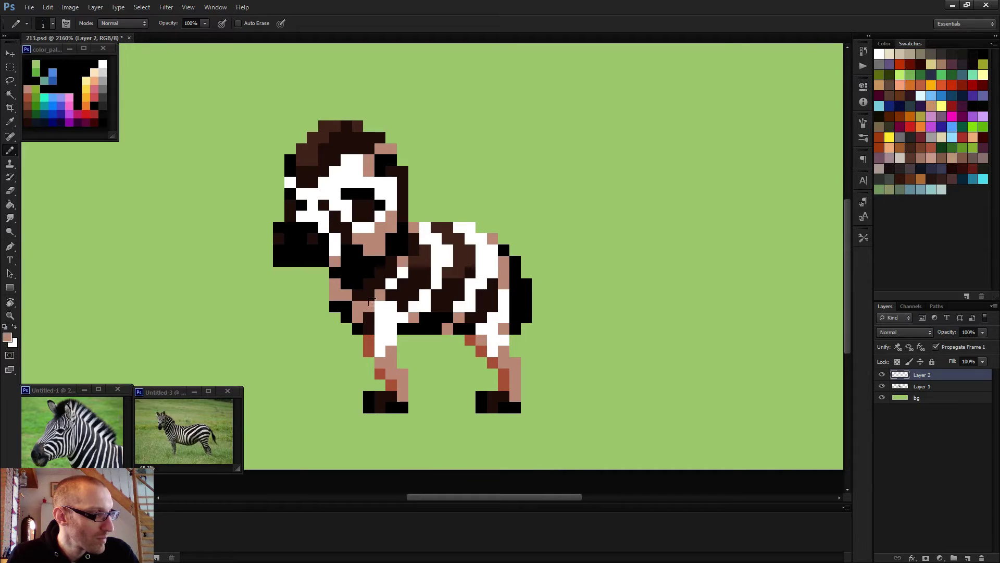
scroll(392, 323, "down", 4)
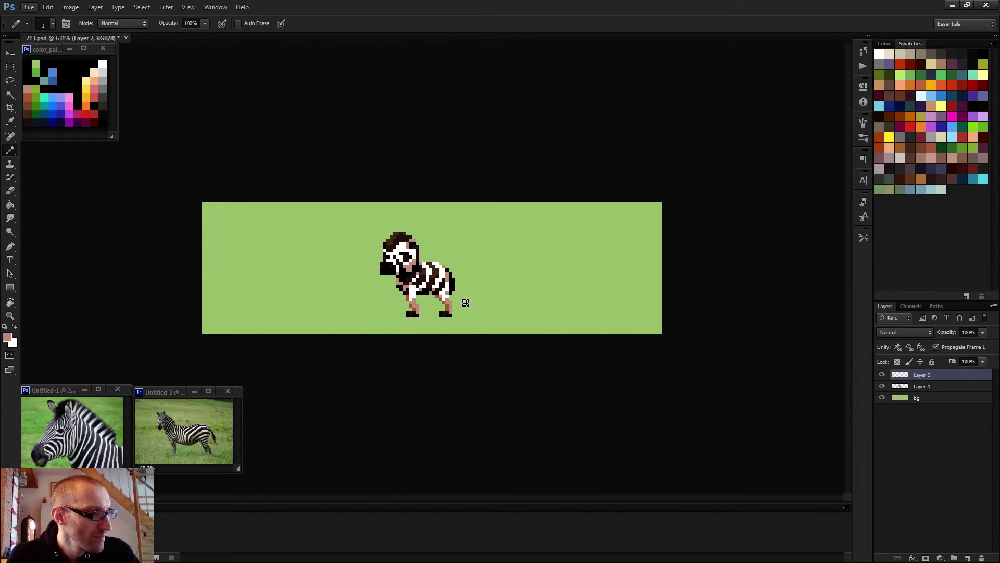
scroll(463, 301, "up", 4)
left_click(456, 314, "alt")
left_click_drag(439, 310, 454, 290)
scroll(453, 298, "down", 2)
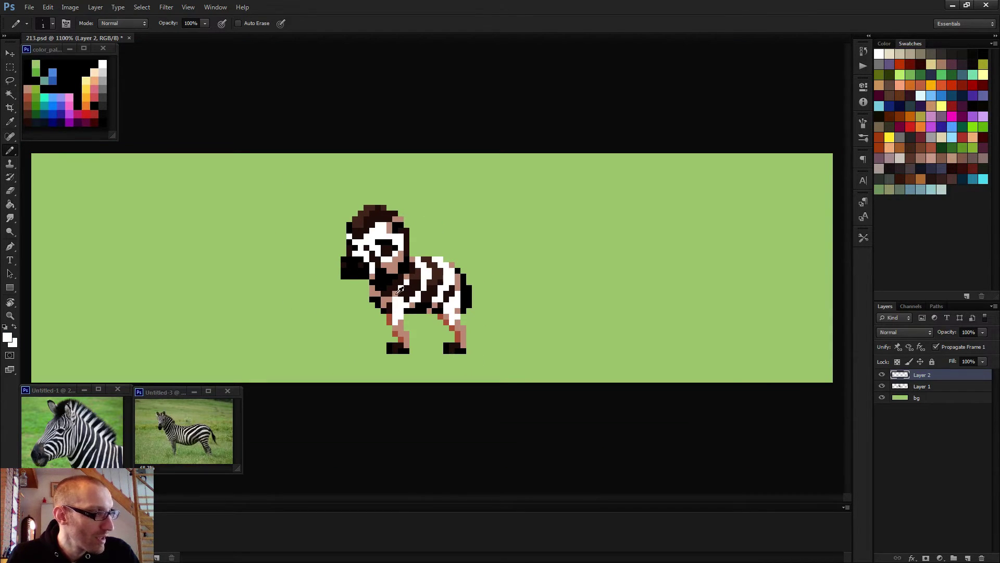
Step: Paint white over the dark pixels at the front of the front leg where it meets the chest
left_click(397, 304, "alt")
left_click_drag(389, 305, 394, 311)
scroll(417, 312, "down", 3)
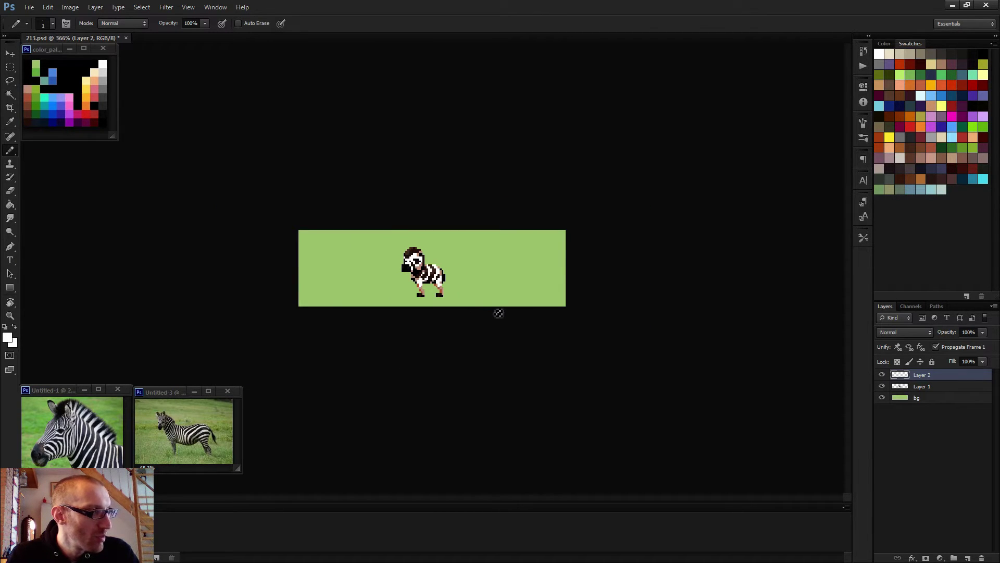
scroll(428, 281, "up", 5)
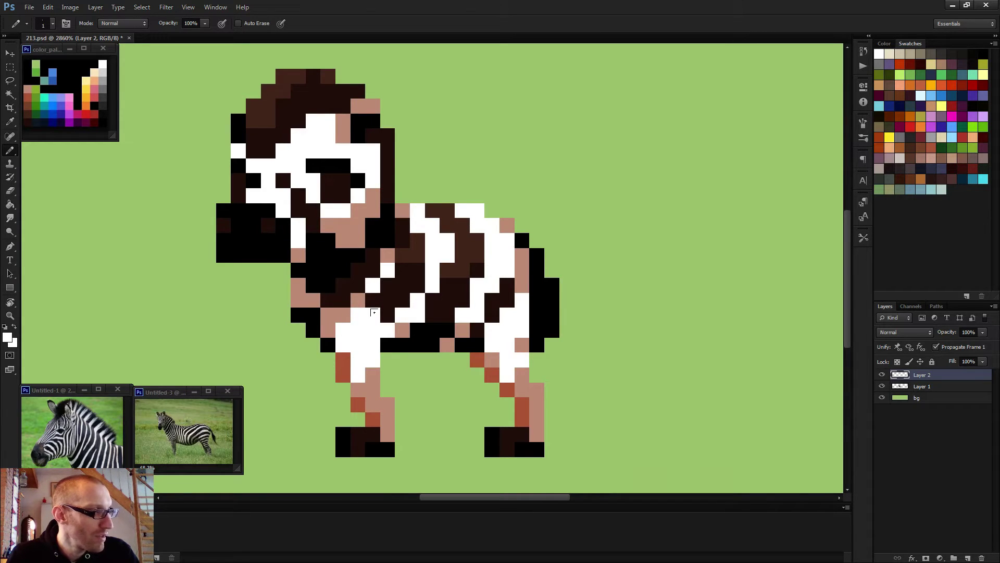
scroll(374, 312, "down", 4)
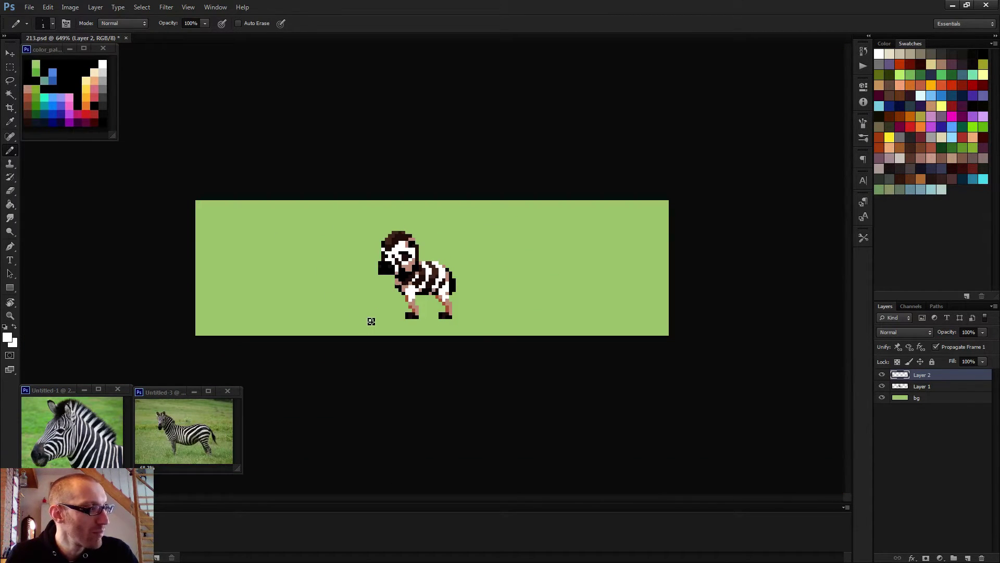
scroll(371, 321, "down", 2)
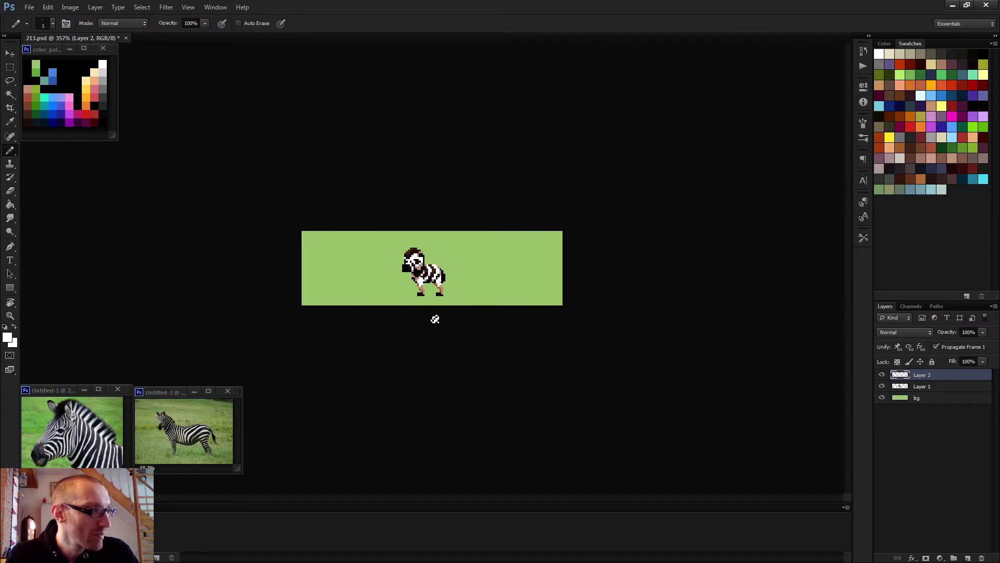
scroll(436, 319, "down", 1)
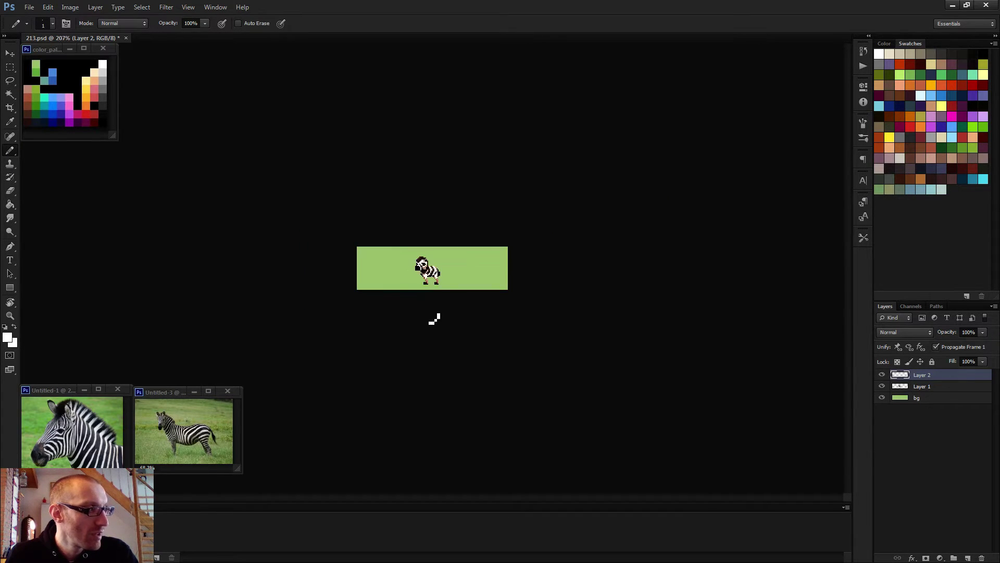
Step: Draw a second front leg ahead of the first in reddish-brown with a black hoof, and erase the hoof's foremost excess pixels
scroll(435, 319, "up", 3)
scroll(435, 319, "up", 2)
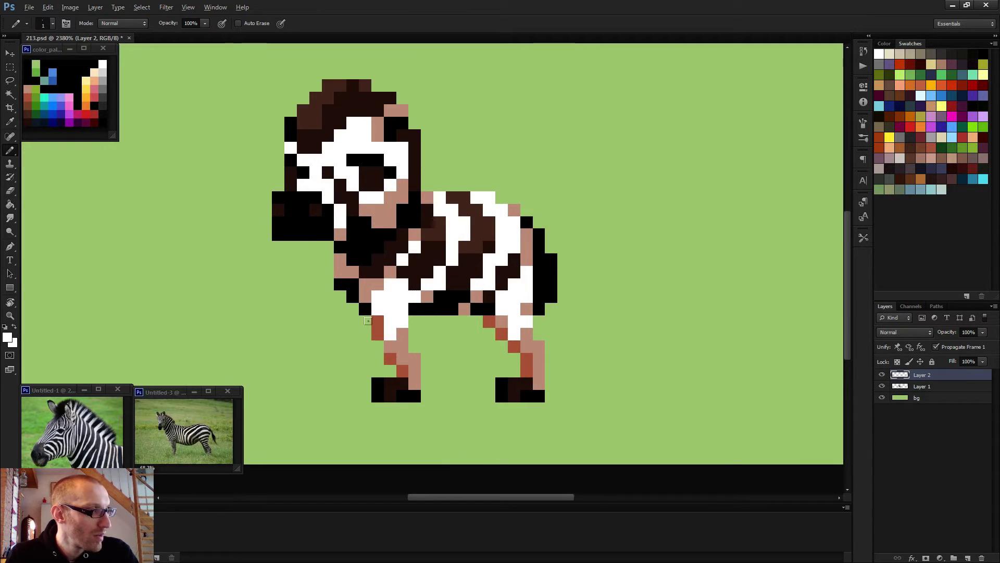
left_click(379, 322, "alt")
mouse_move(362, 315)
left_mouse_down()
mouse_move(364, 366)
mouse_move(373, 355)
mouse_move(364, 374)
mouse_move(376, 383)
mouse_move(345, 380)
left_mouse_up()
left_click(372, 378, "alt")
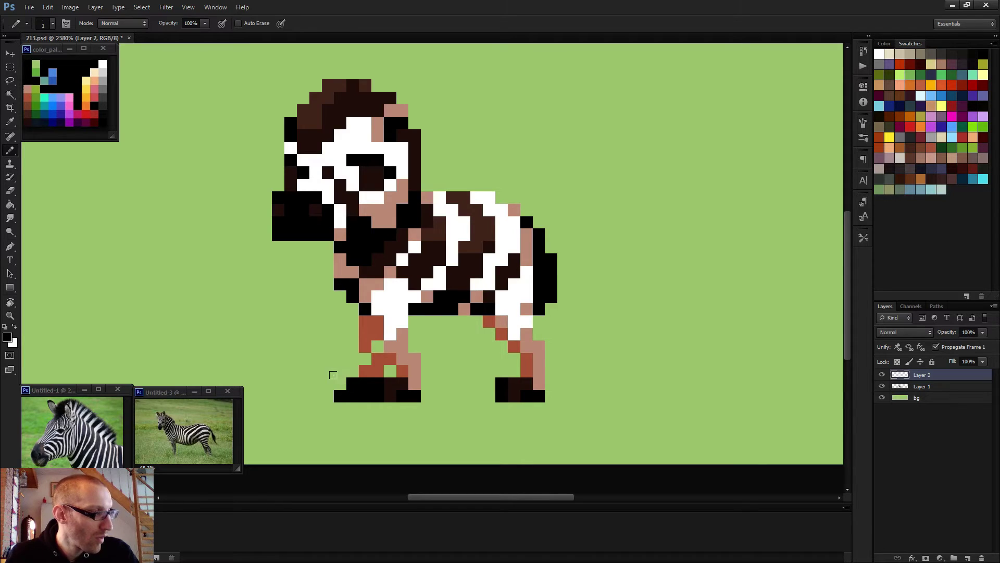
key("e")
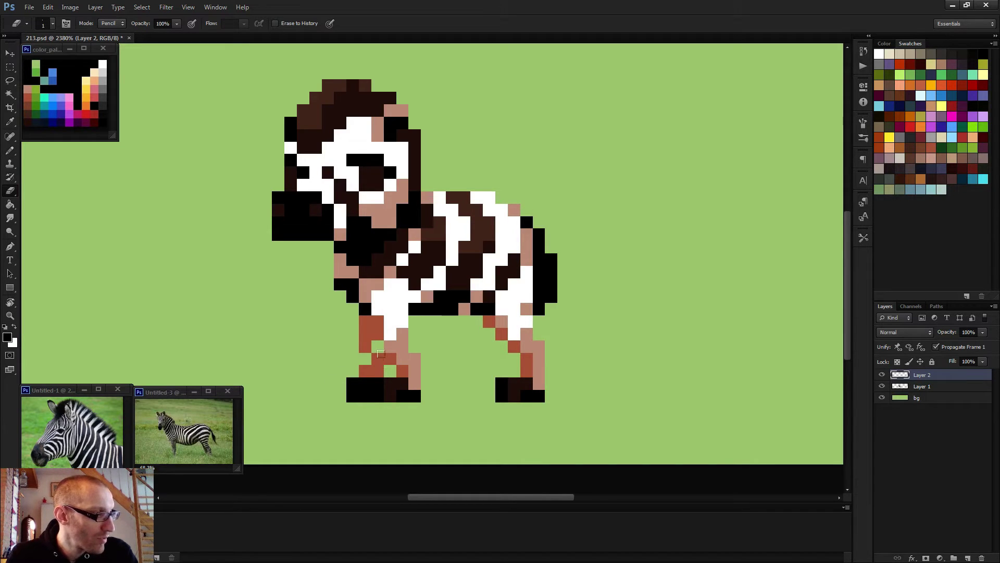
Step: Merge Layer 2 into Layer 1 and erase the reddish-brown pixels at the knees of both front legs
key("ctrl+e")
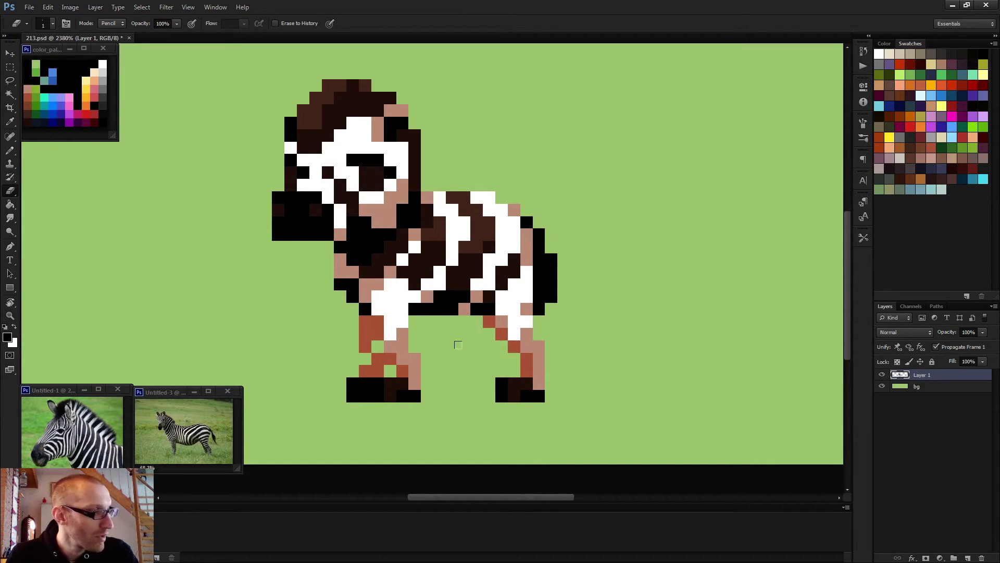
mouse_move(388, 358)
left_mouse_down()
mouse_move(403, 371)
mouse_move(364, 357)
left_mouse_up()
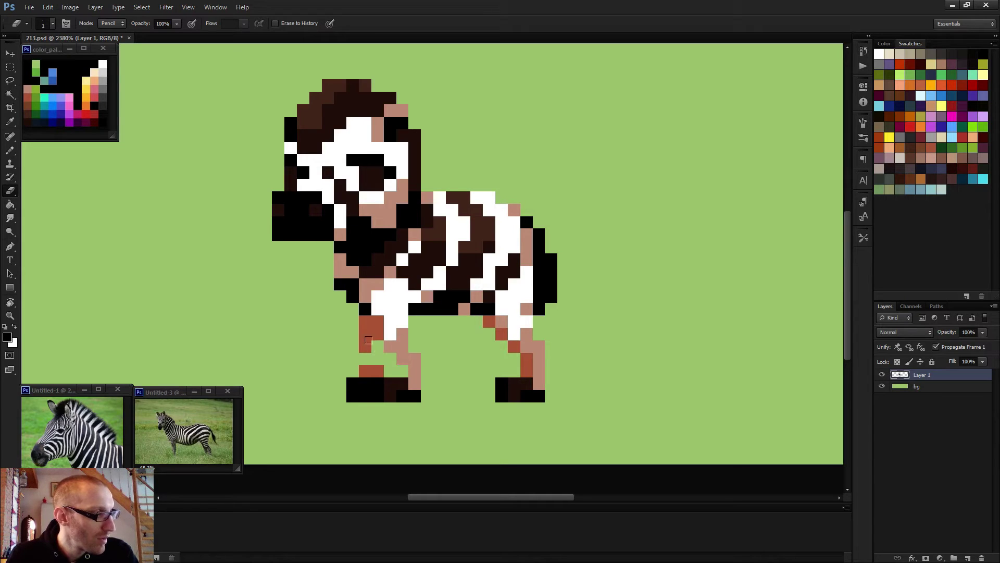
left_click(364, 346)
left_click(378, 334)
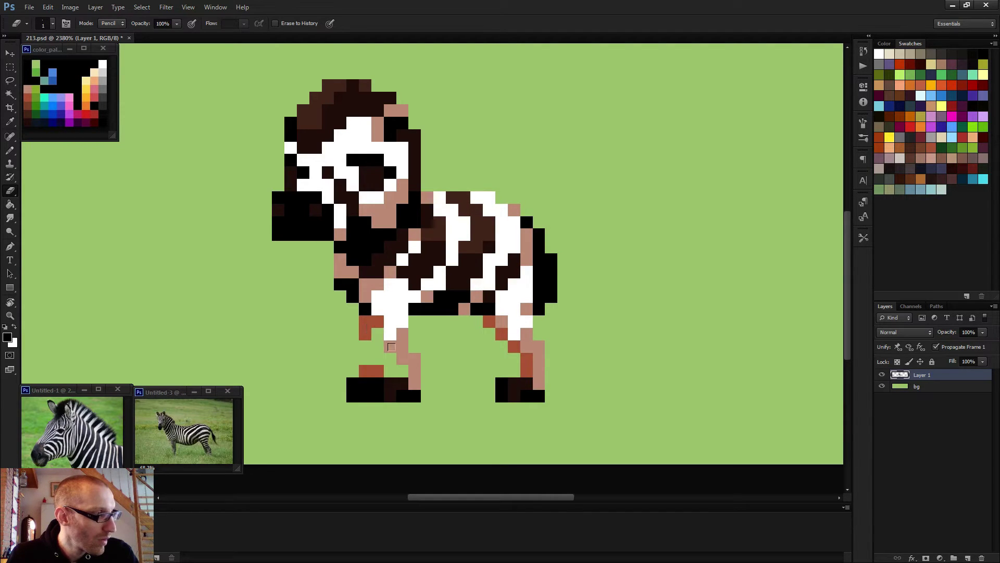
Step: Pick up the reddish-brown and redraw the missing middle part of the far front leg
key("b")
left_click(372, 323, "alt")
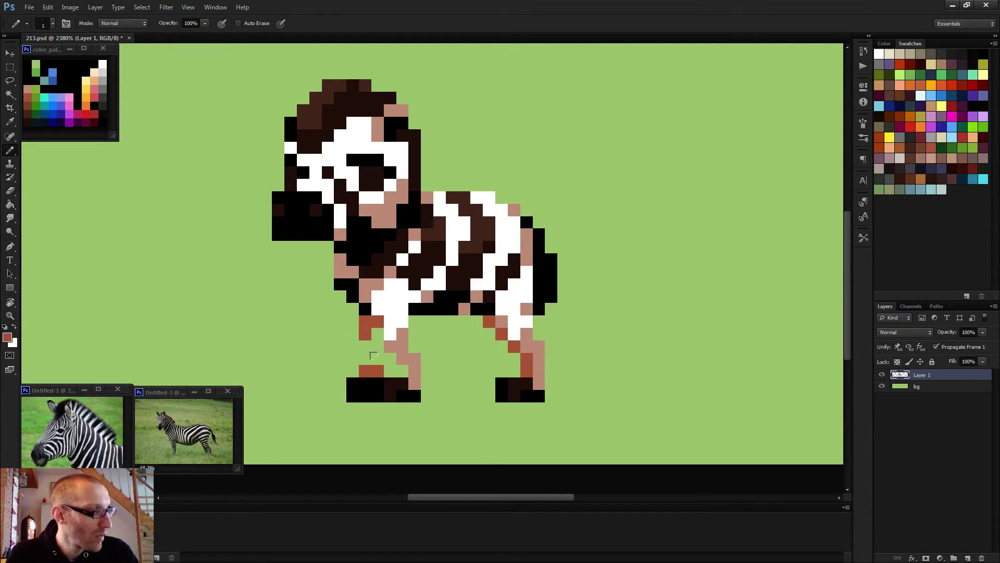
left_click_drag(373, 355, 376, 344)
left_click(367, 347)
scroll(460, 367, "down", 6)
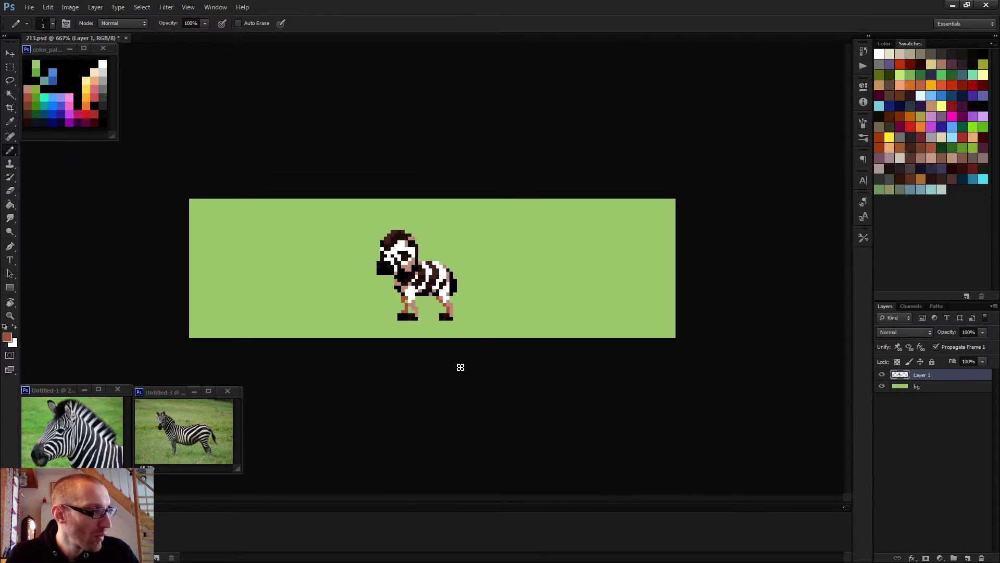
Step: Fill the gap behind the upper part of the far front leg with reddish-brown
scroll(461, 367, "up", 3)
left_click(391, 348, "alt")
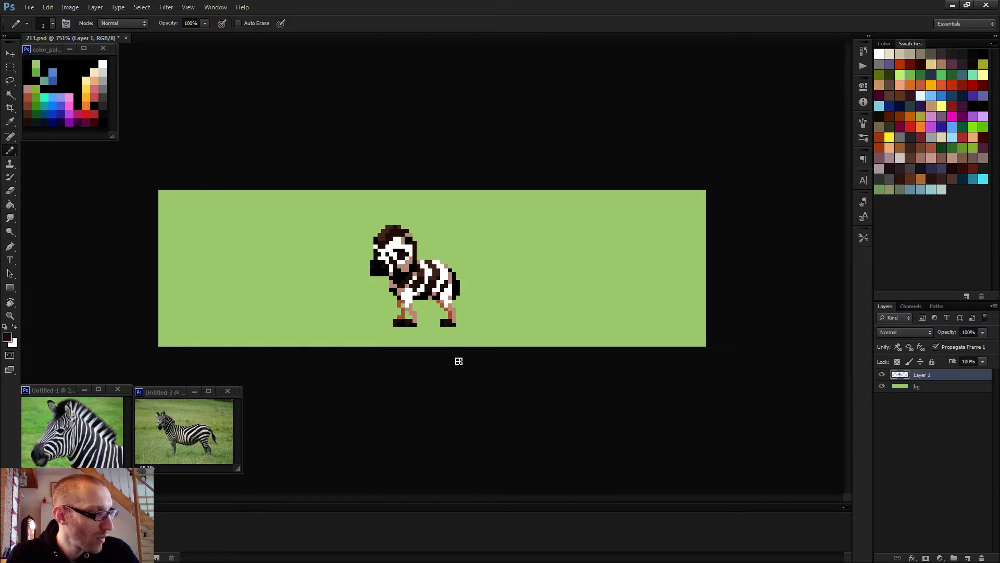
scroll(458, 362, "down", 4)
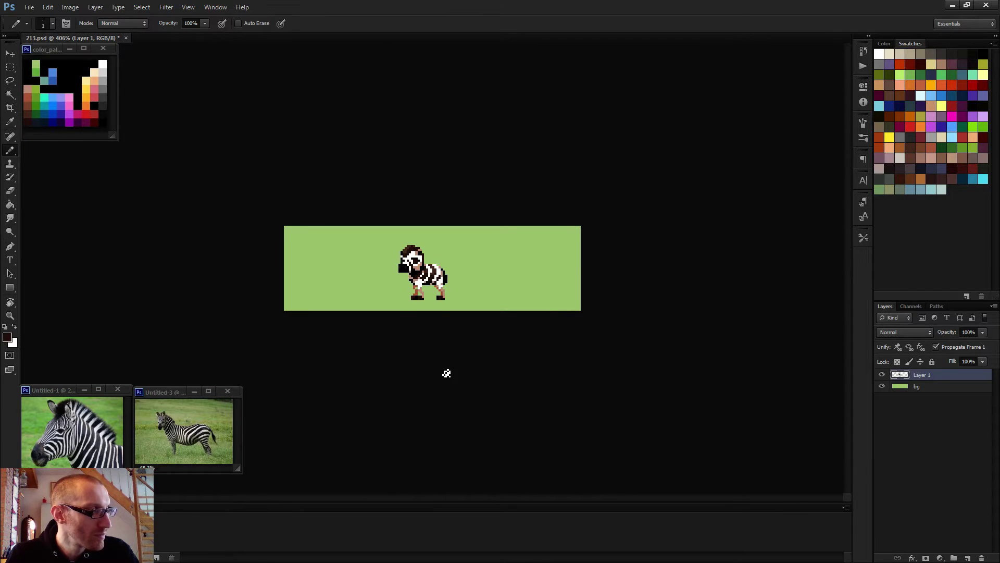
scroll(447, 372, "up", 4)
left_click(392, 312, "alt")
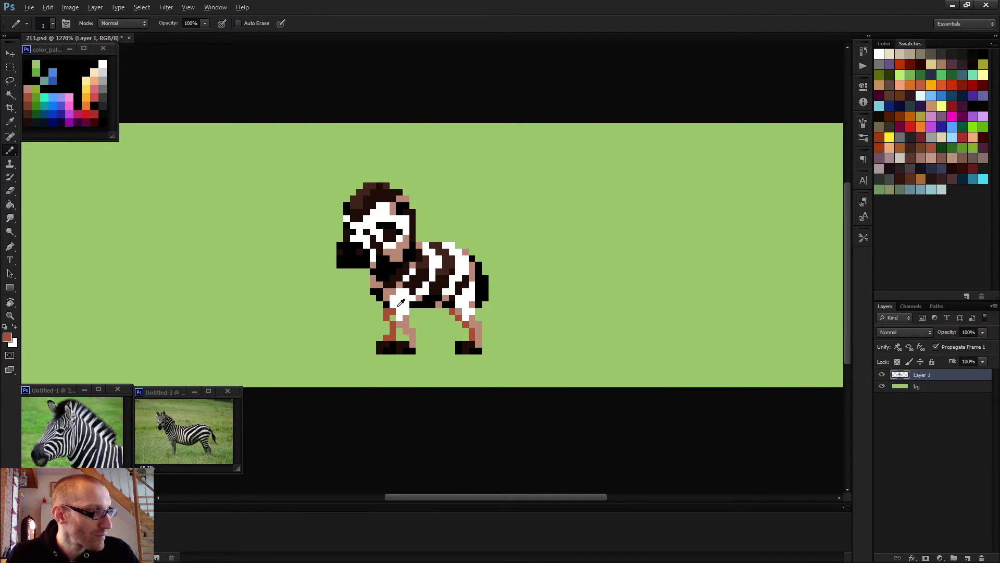
scroll(463, 344, "down", 4)
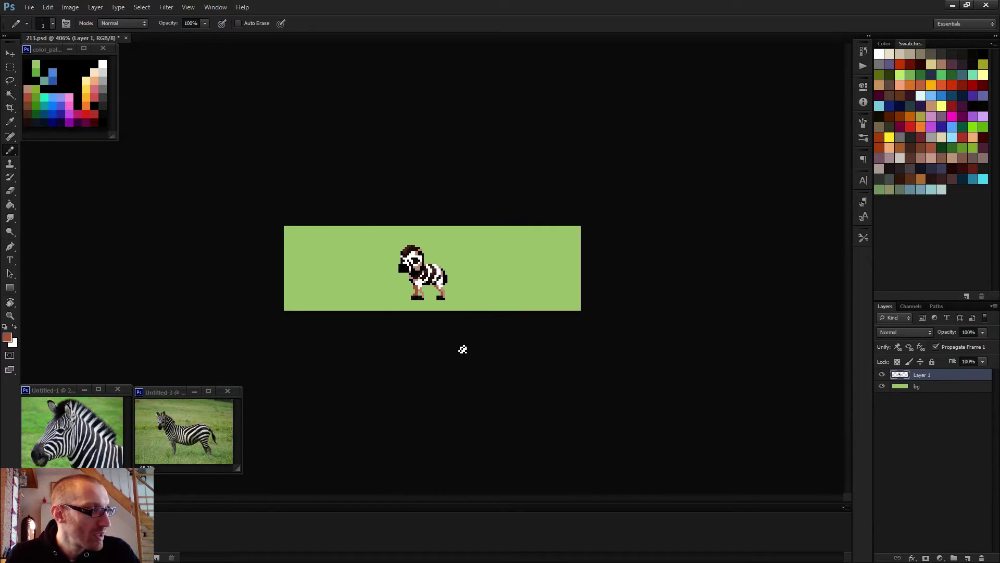
Step: Shade the front and hind hooves with black and dark brown pixels
scroll(439, 345, "up", 3)
left_click(387, 348, "alt")
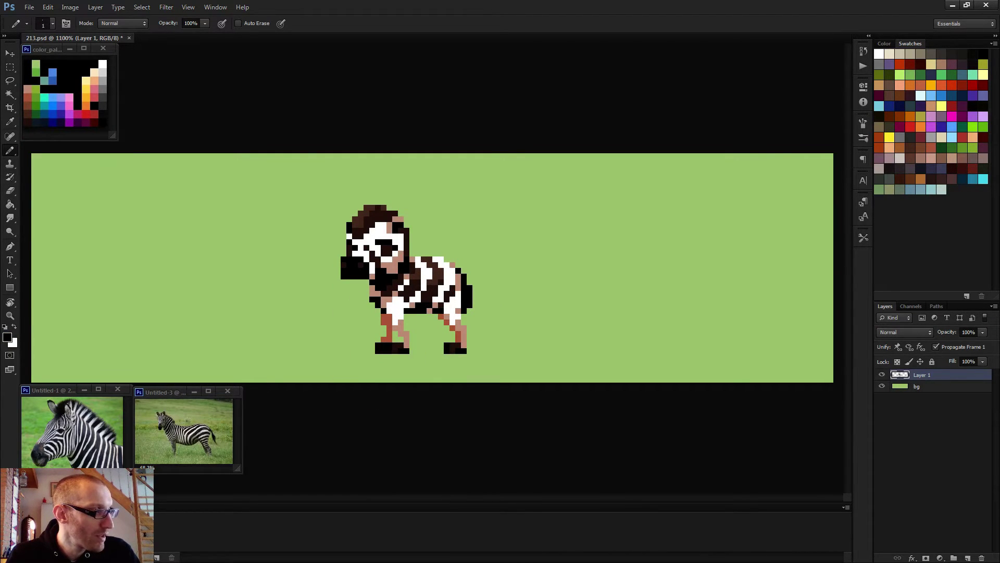
scroll(388, 349, "up", 2)
left_click(395, 346, "alt")
left_click_drag(386, 353, 385, 345)
left_click(400, 354)
left_click(490, 349)
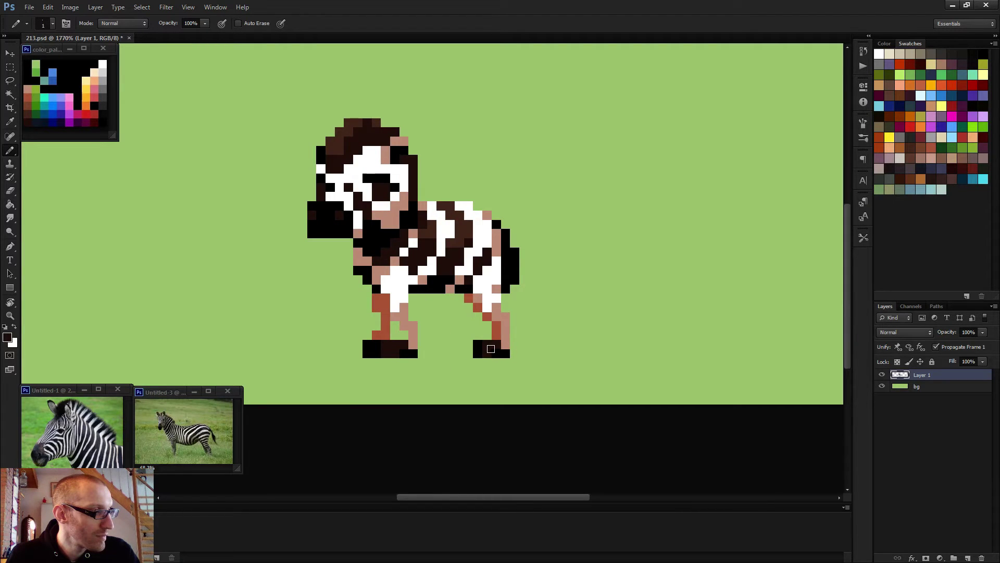
left_click(491, 344)
scroll(544, 333, "down", 5)
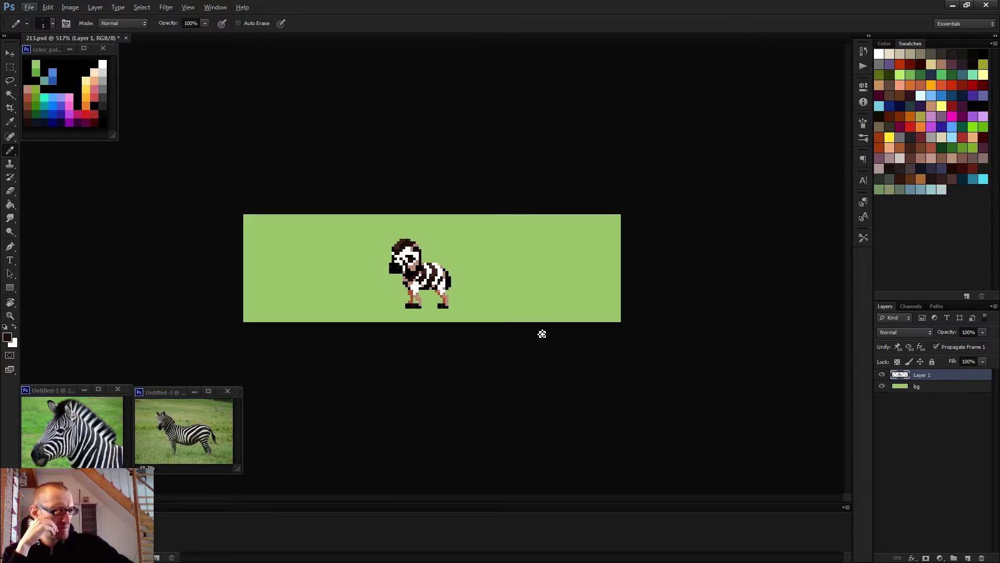
scroll(539, 342, "down", 1)
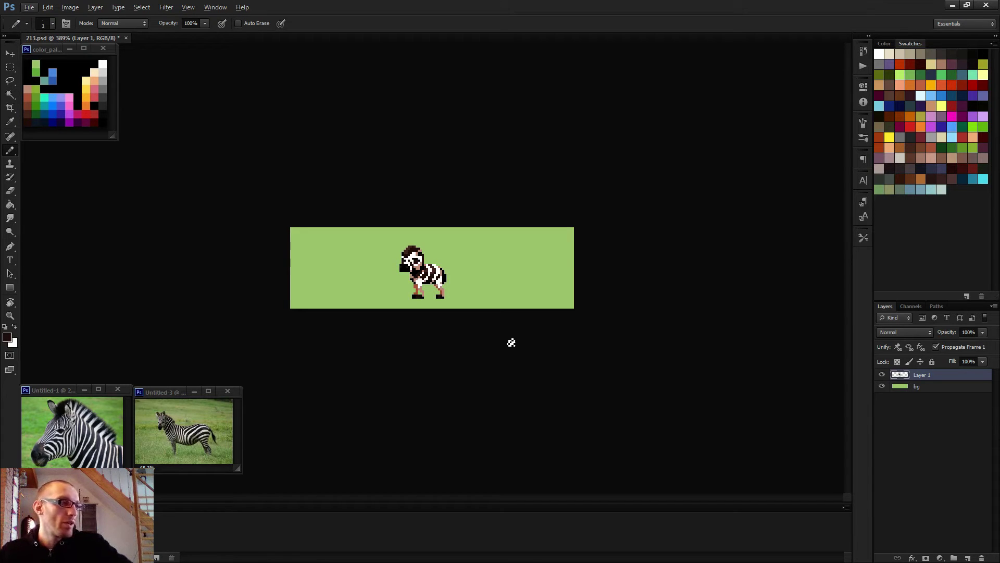
Step: Add dark brown stripe pixels atop the near front leg, and recolour the adjoining chest edge in pinkish-tan and reddish-brown
scroll(471, 328, "up", 4)
scroll(420, 322, "up", 4)
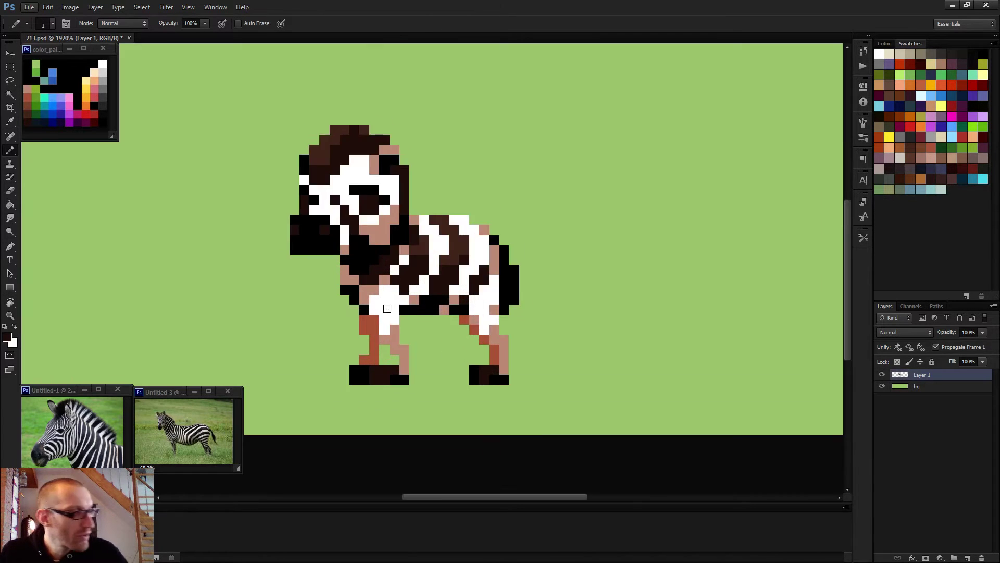
left_click(367, 309)
left_click(383, 309)
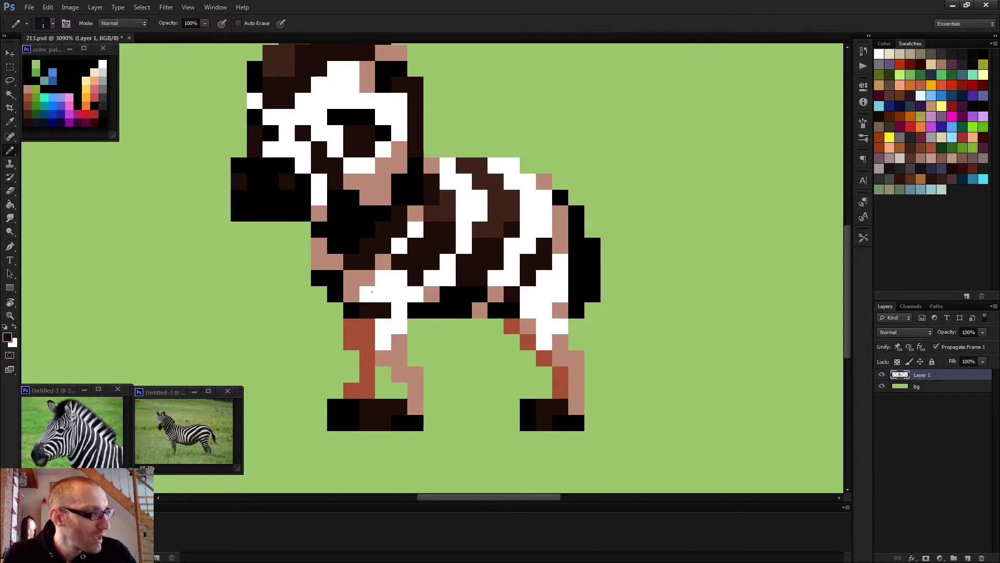
left_click(382, 293)
left_click(348, 279, "alt")
left_click_drag(348, 295, 348, 311)
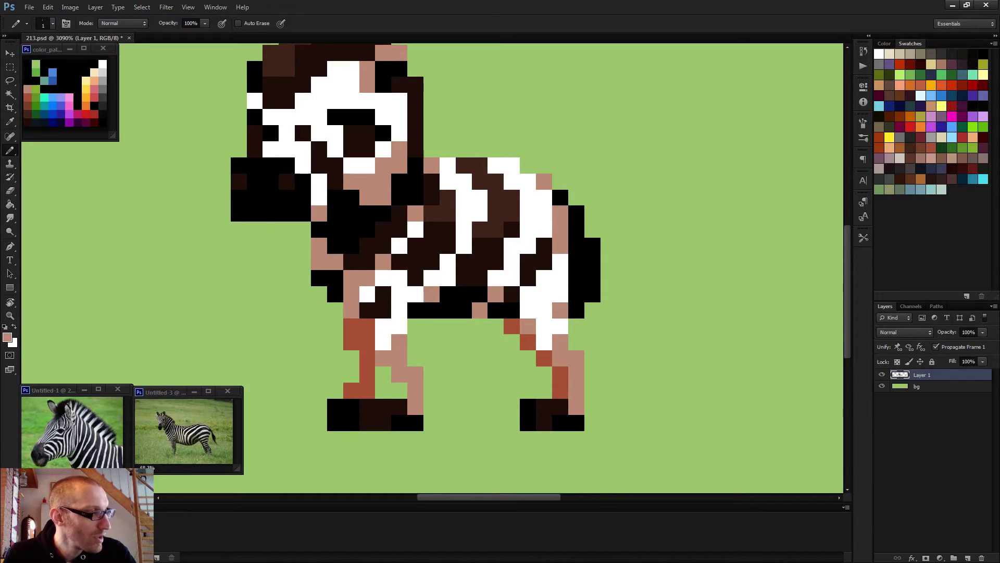
left_click(359, 323, "alt")
left_click(351, 311)
scroll(398, 317, "down", 5)
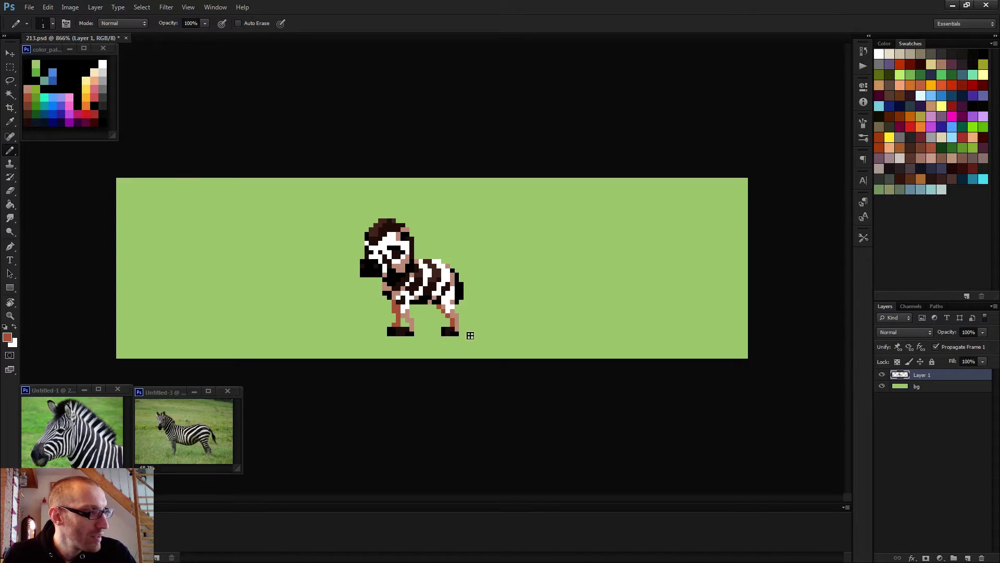
scroll(470, 332, "down", 1)
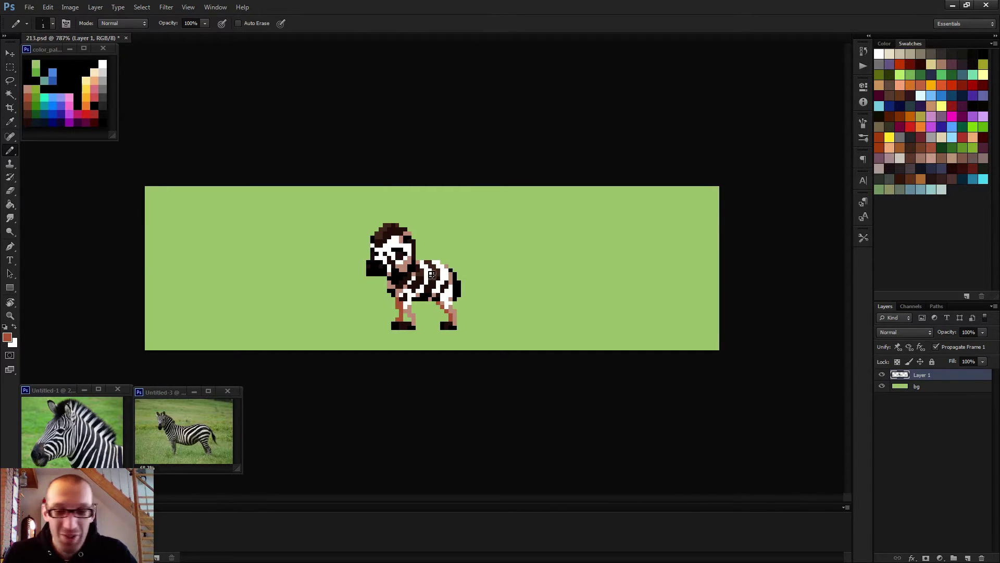
Step: Select the zebra's head with a rectangular marquee, move it up one pixel and deselect it
key("m")
scroll(397, 259, "up", 2)
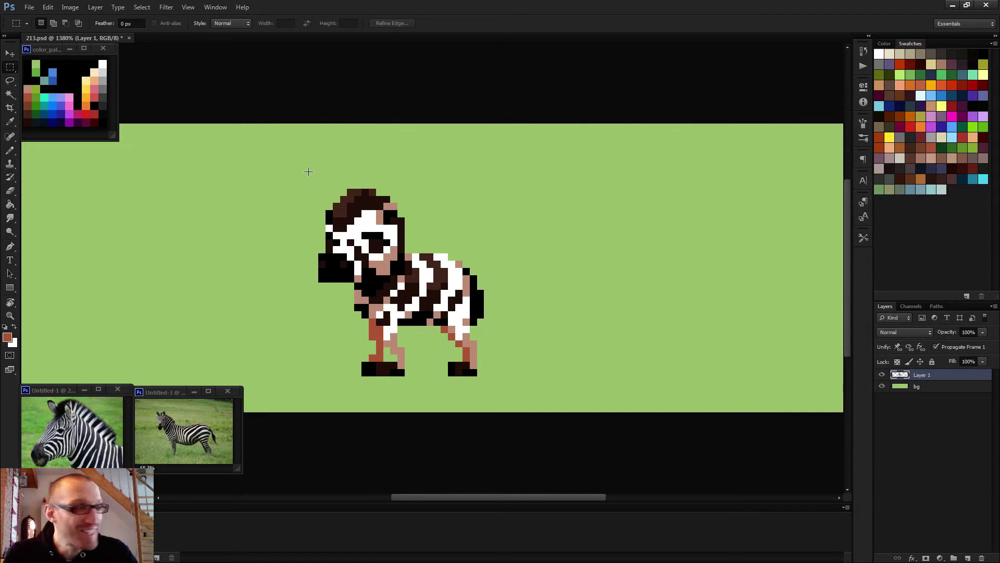
left_click_drag(307, 170, 312, 279)
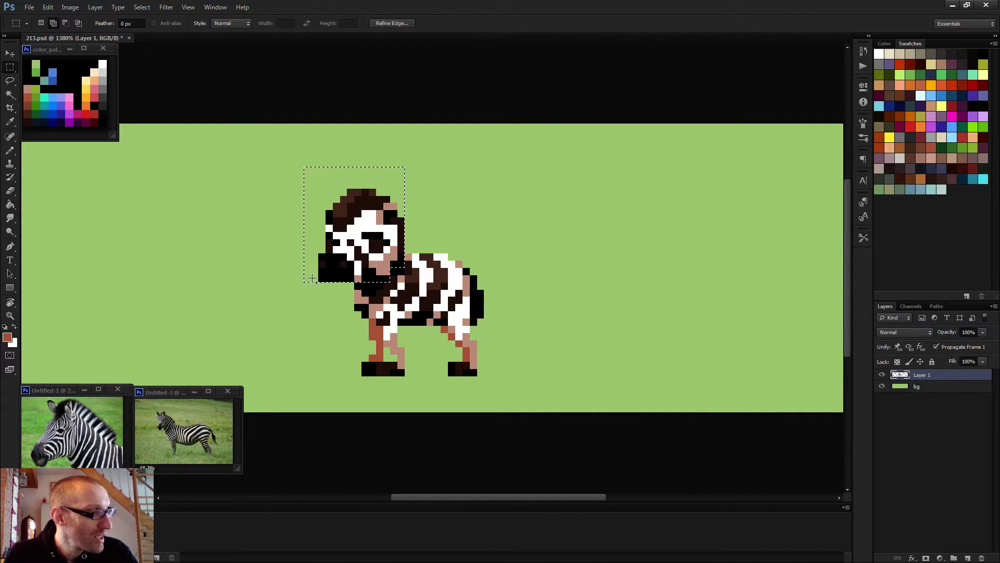
scroll(489, 302, "down", 6)
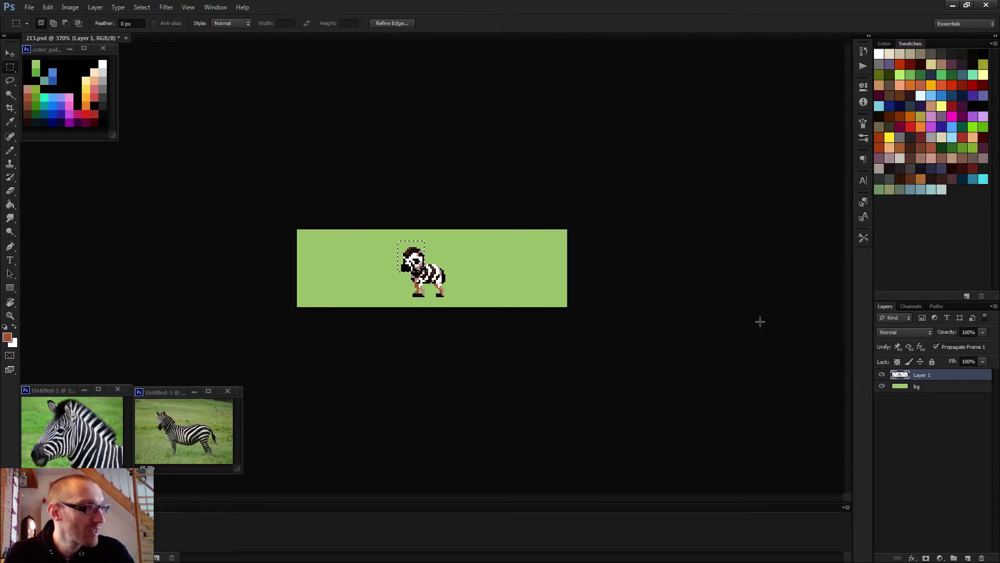
key("v")
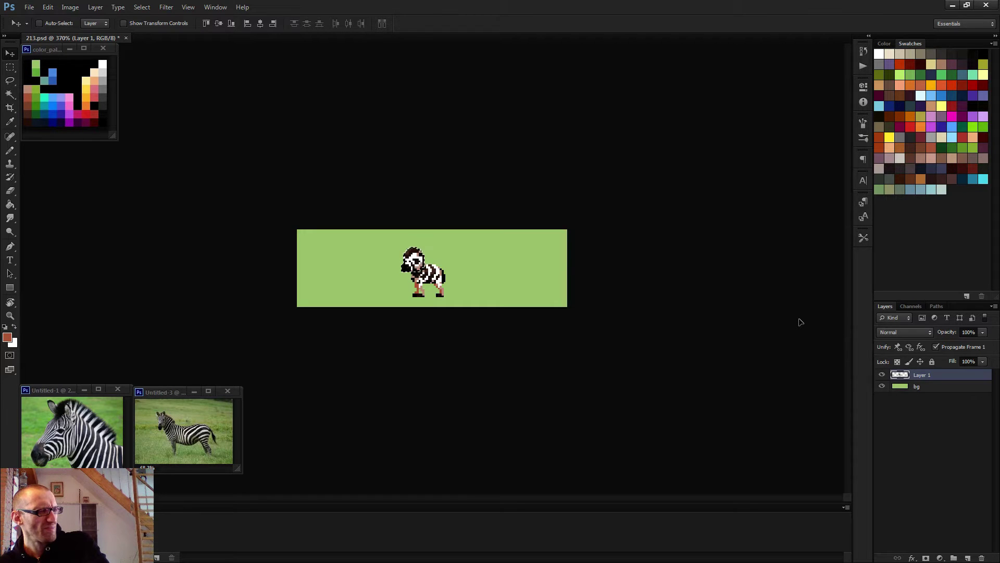
key("ctrl+d")
Step: Fill the gap between the raised head and the body with dark brown and black pixels
key("b")
scroll(696, 317, "up", 8)
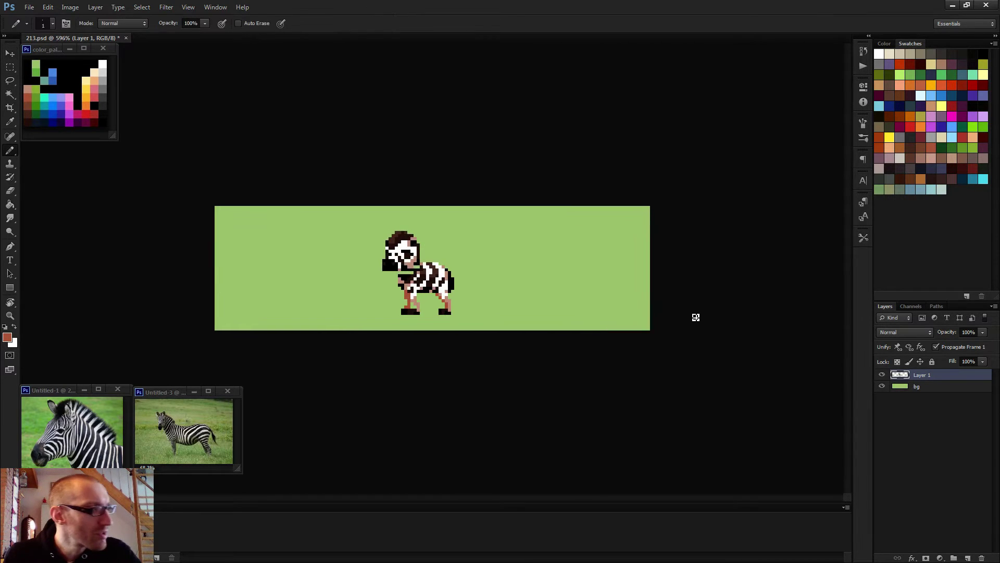
left_click(380, 259, "alt")
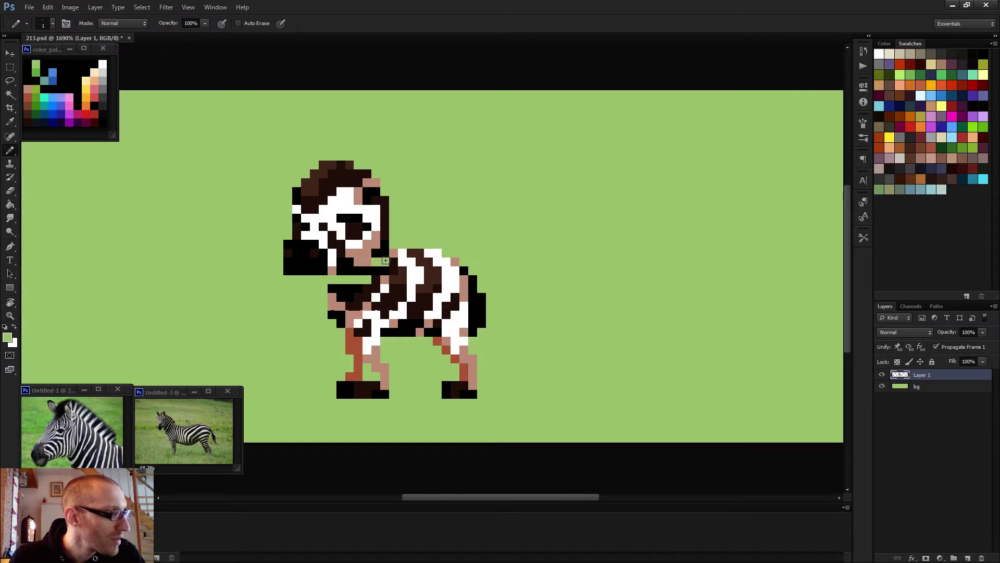
left_click(395, 260, "alt")
left_click(385, 263)
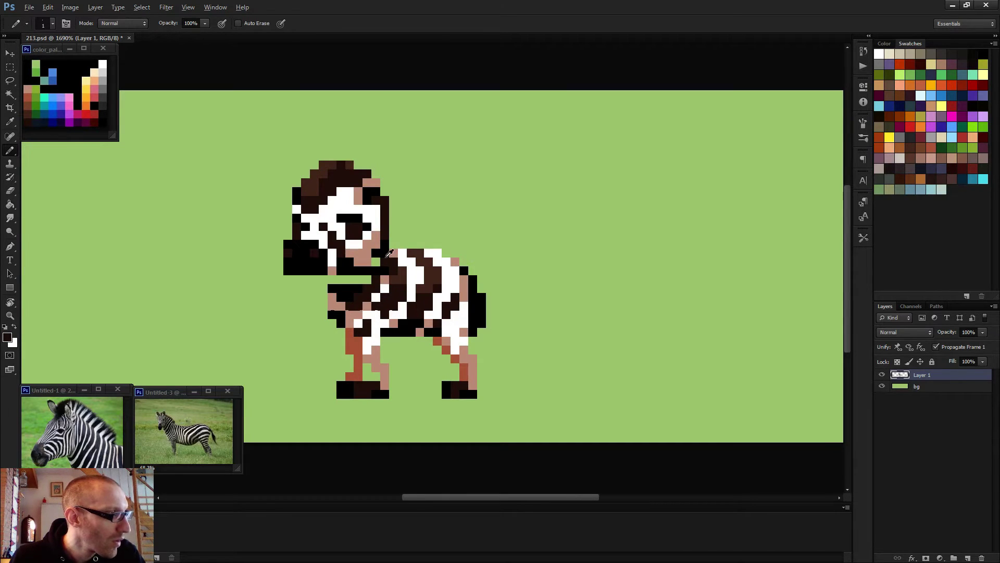
left_click(384, 253, "alt")
left_click(376, 262)
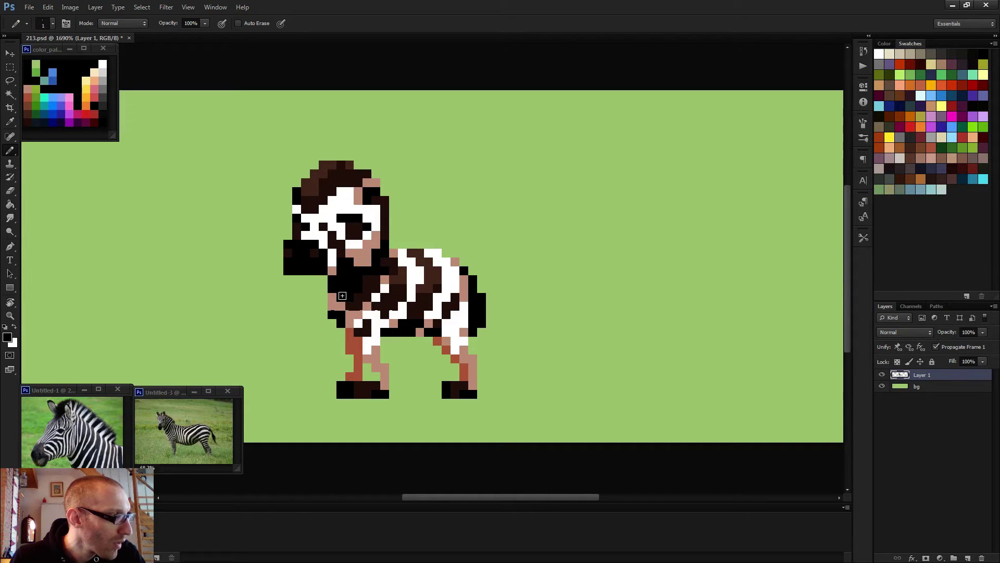
scroll(347, 316, "down", 5)
scroll(651, 315, "down", 3)
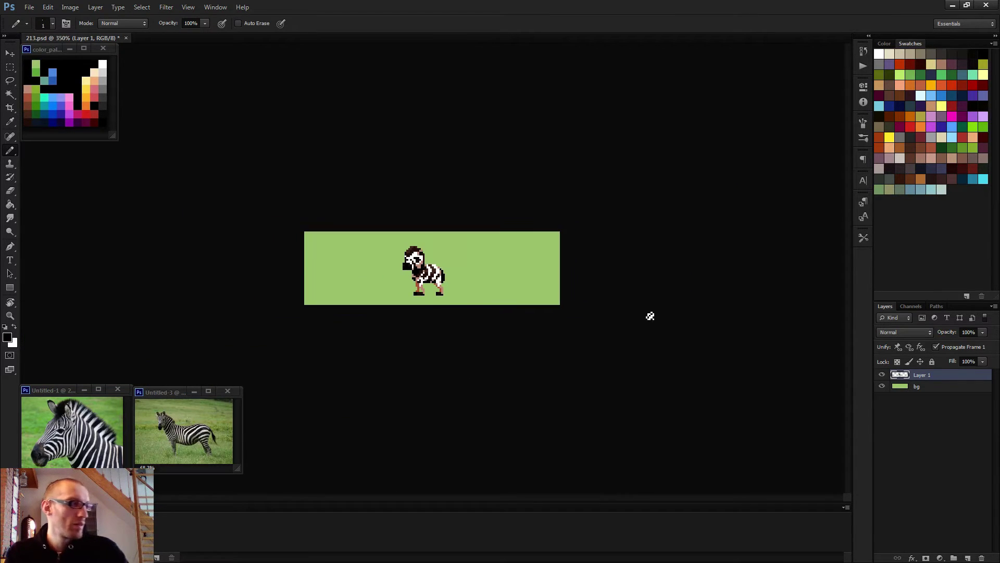
Step: Erase the protruding black pixel at the front of the zebra's chest
scroll(409, 284, "up", 2)
key("e")
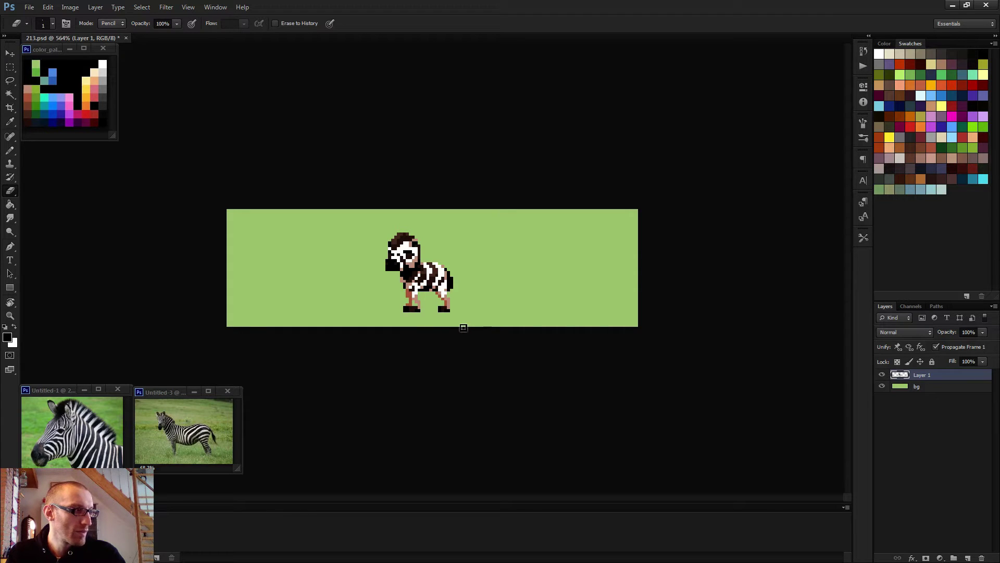
scroll(463, 327, "down", 2)
scroll(467, 338, "down", 1)
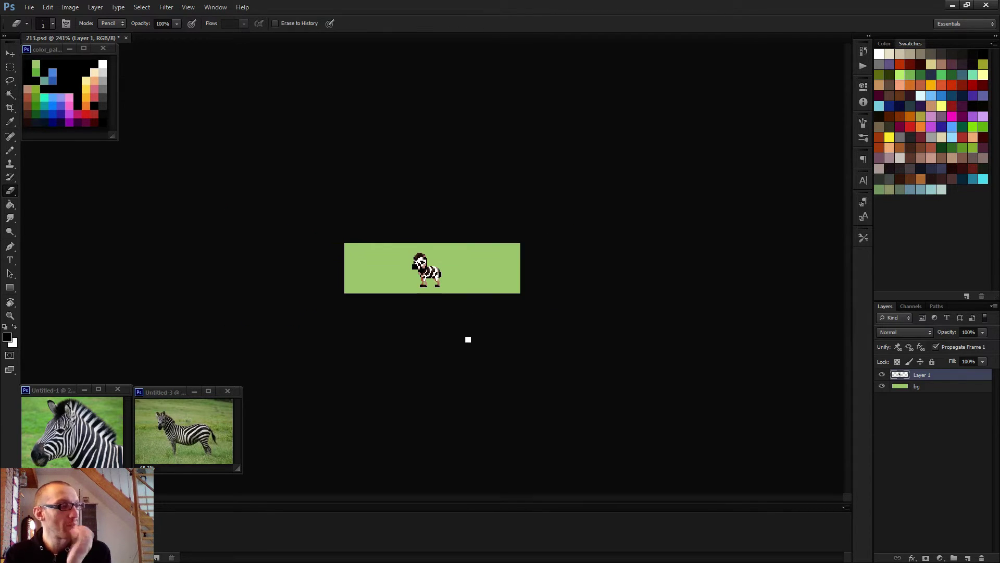
scroll(466, 338, "up", 6)
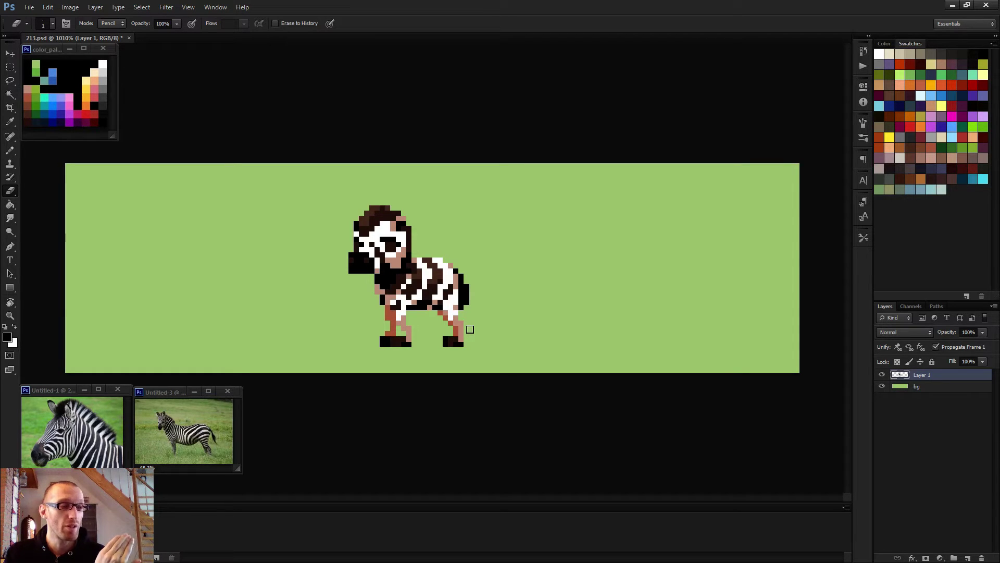
key("b")
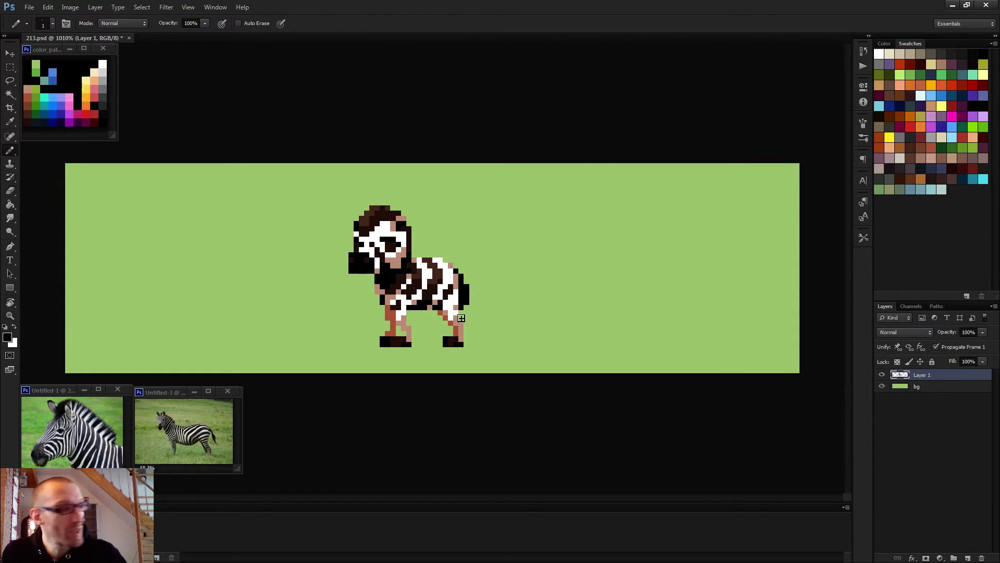
scroll(461, 315, "up", 3)
left_click(462, 336)
scroll(460, 315, "down", 3)
scroll(449, 325, "down", 2)
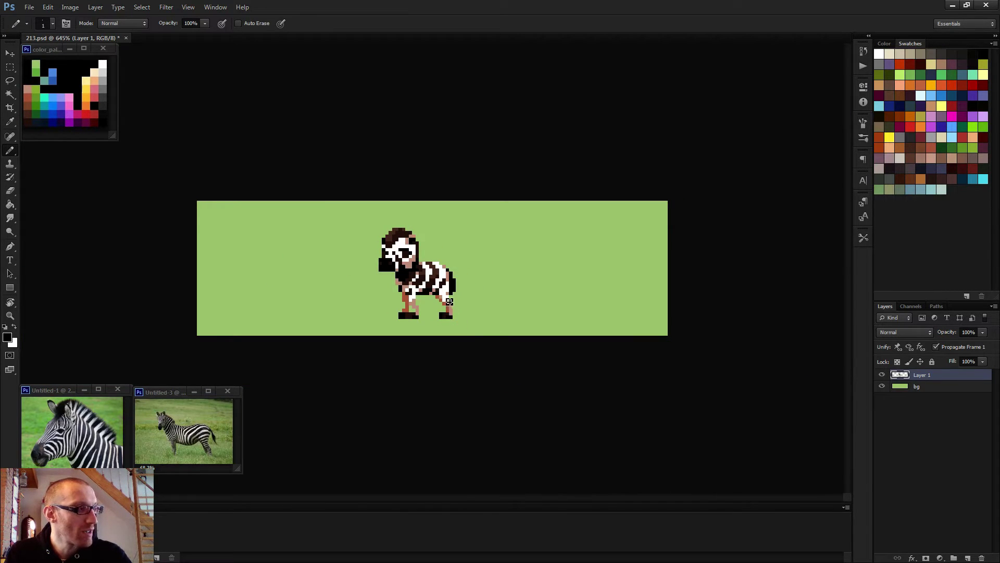
scroll(439, 331, "down", 1)
Step: Pick up the reddish-brown, then erase the far hind leg and the front column of its hoof
scroll(442, 331, "up", 4)
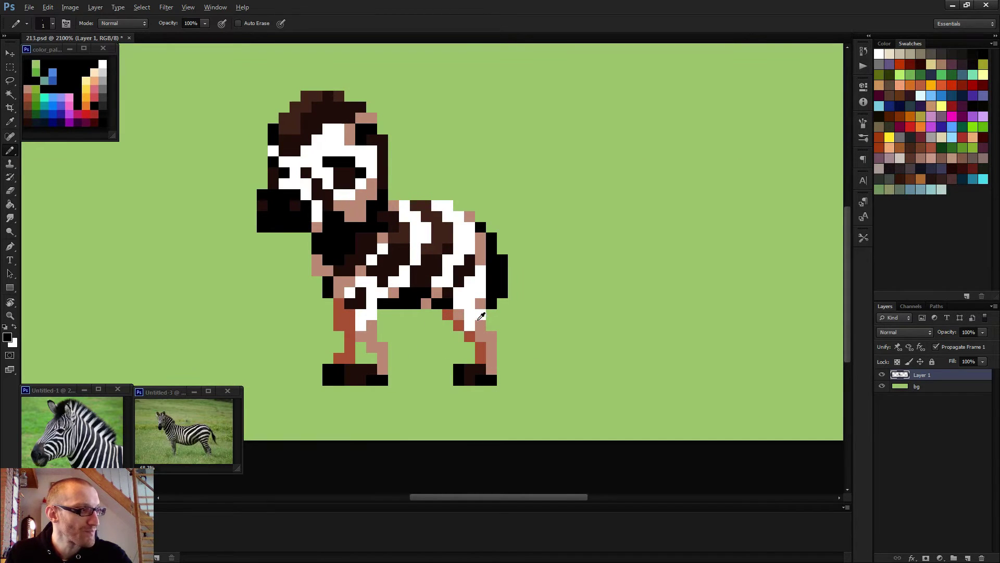
left_click(470, 336, "alt")
scroll(474, 348, "down", 1)
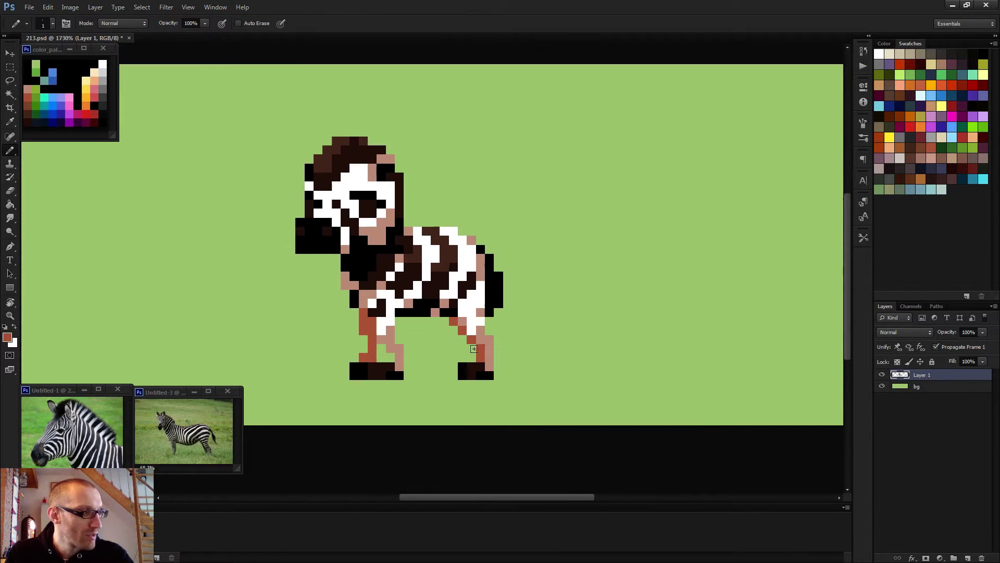
scroll(476, 349, "up", 2)
key("e")
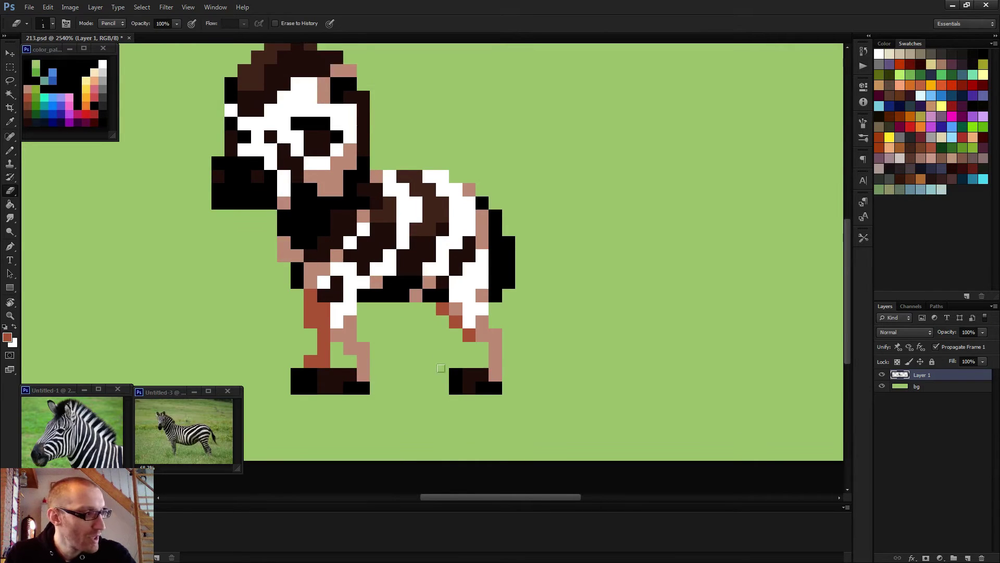
left_click_drag(455, 373, 453, 386)
left_click(467, 334)
left_click(455, 321)
left_click(442, 309)
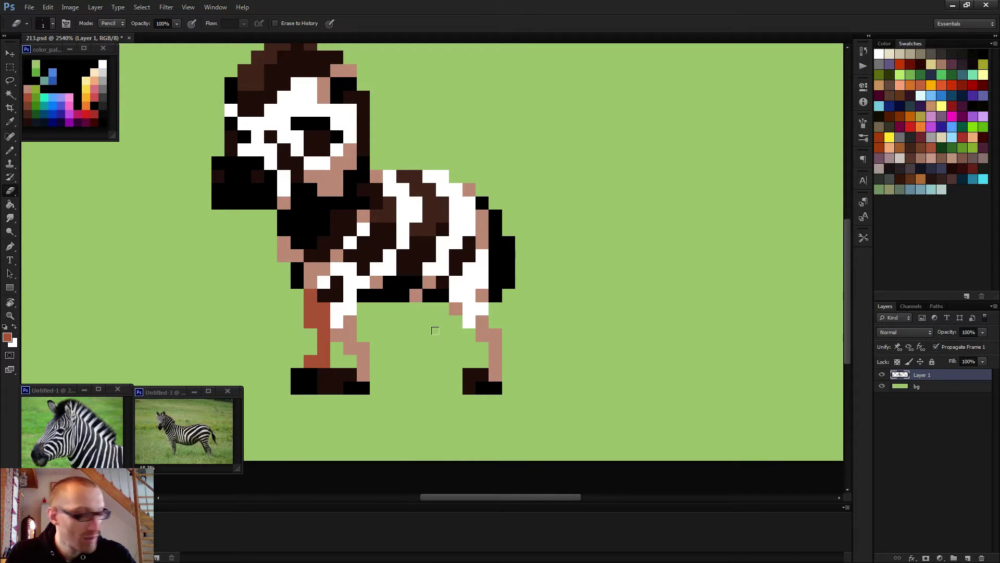
Step: Redraw the upper far hind leg further forward in reddish-brown and extend its hoof two pixels forward in black
key("b")
scroll(435, 324, "up", 1)
left_click(443, 305)
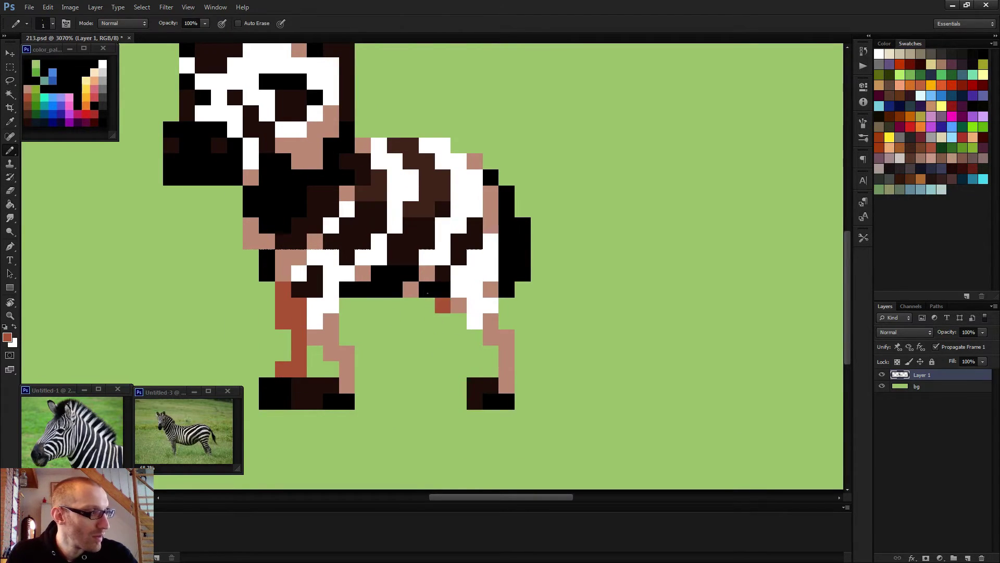
left_click_drag(427, 306, 458, 321)
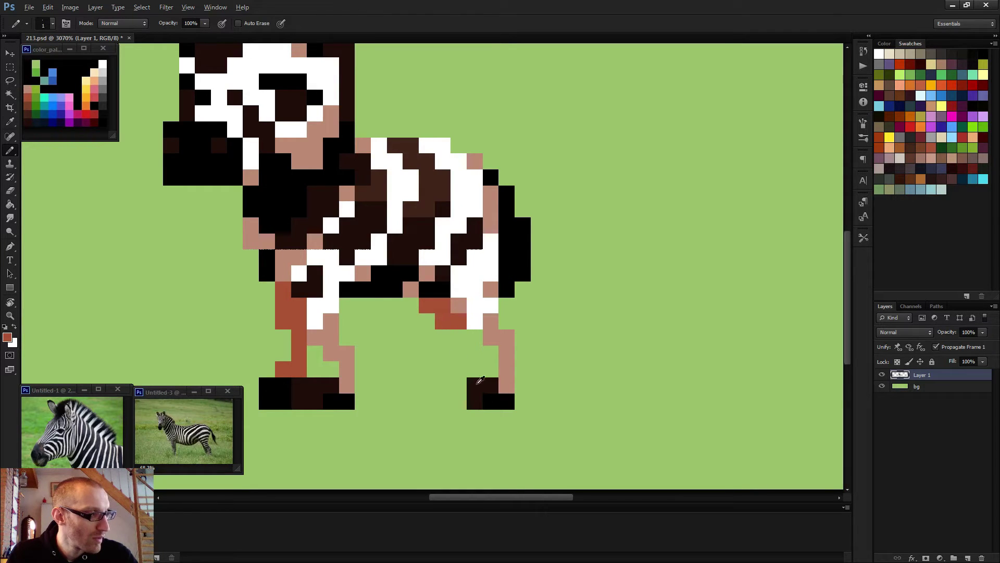
left_click(496, 406, "alt")
mouse_move(459, 385)
left_mouse_down()
mouse_move(443, 385)
mouse_move(459, 401)
left_mouse_up()
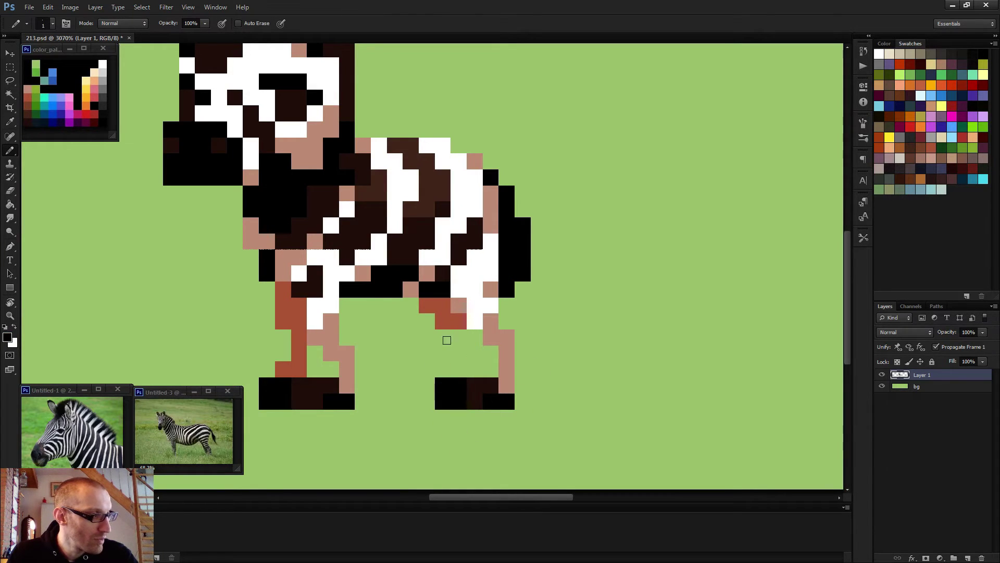
left_click(458, 343, "alt")
left_click(443, 322)
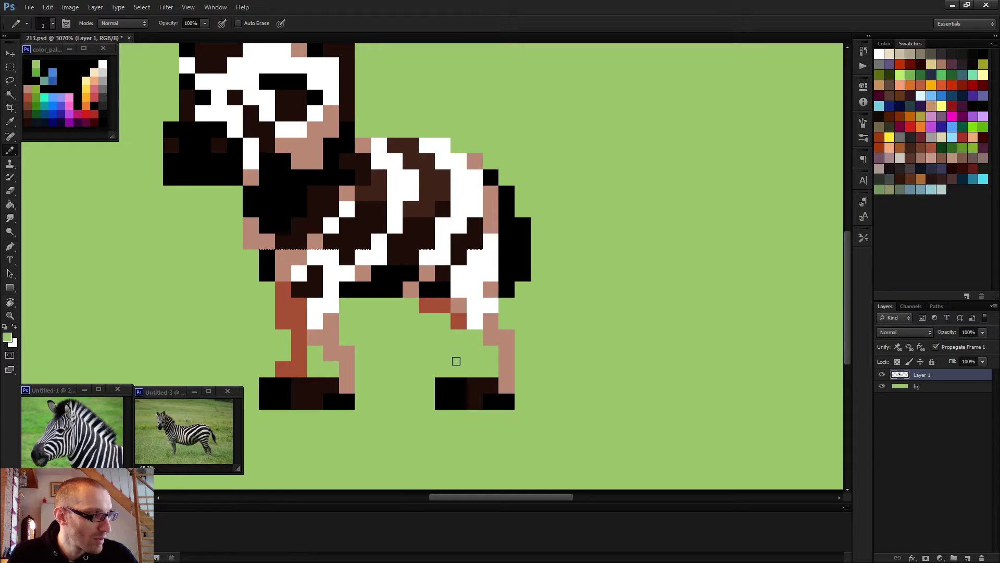
key("alt")
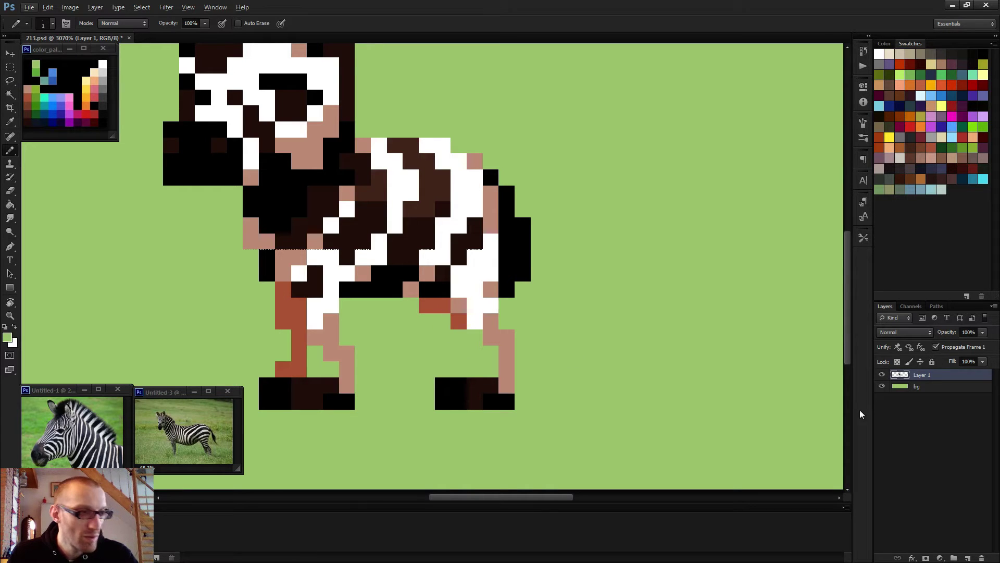
left_click(883, 387)
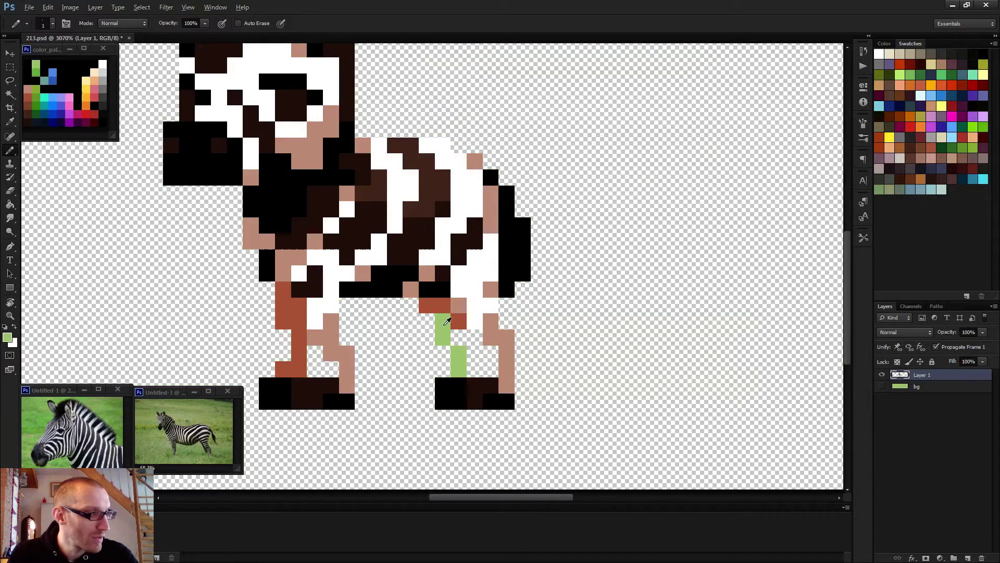
key("e")
left_click_drag(430, 315, 459, 372)
left_click(882, 386)
key("b")
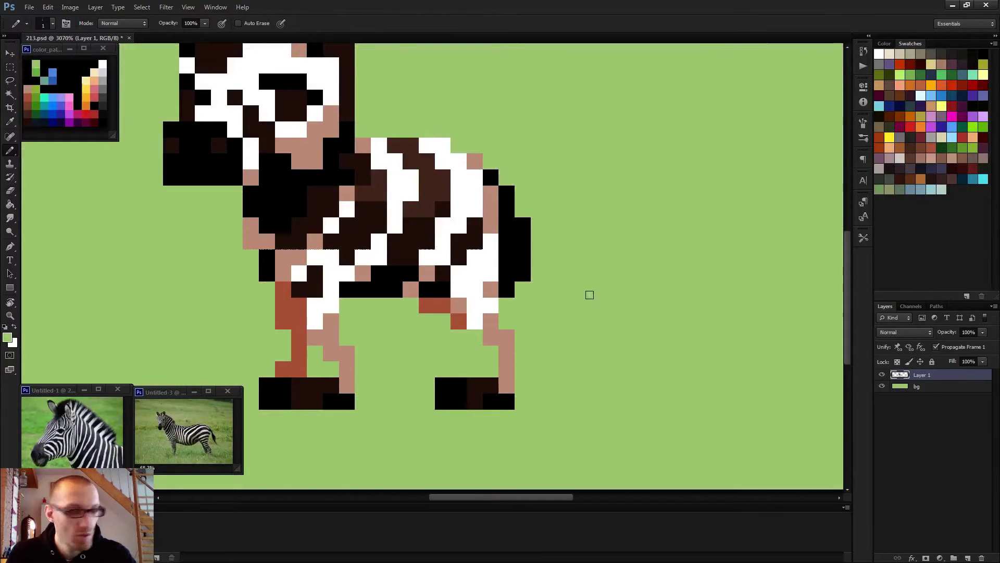
Step: Pick up the reddish-brown and draw the rest of the far hind leg down to its hoof
left_click(463, 316, "alt")
left_click(443, 321)
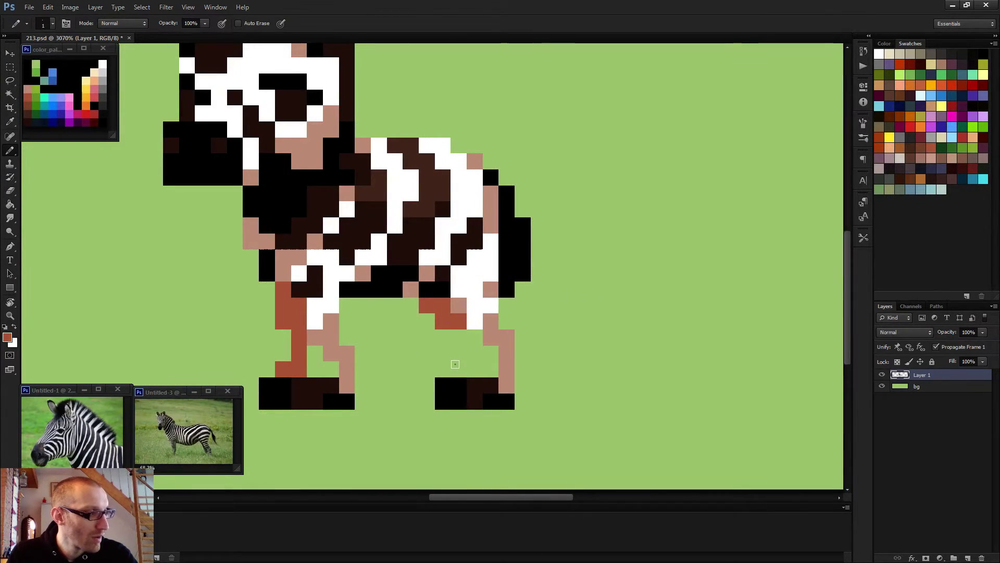
left_click_drag(473, 369, 458, 339)
left_click(474, 337)
scroll(532, 377, "down", 3)
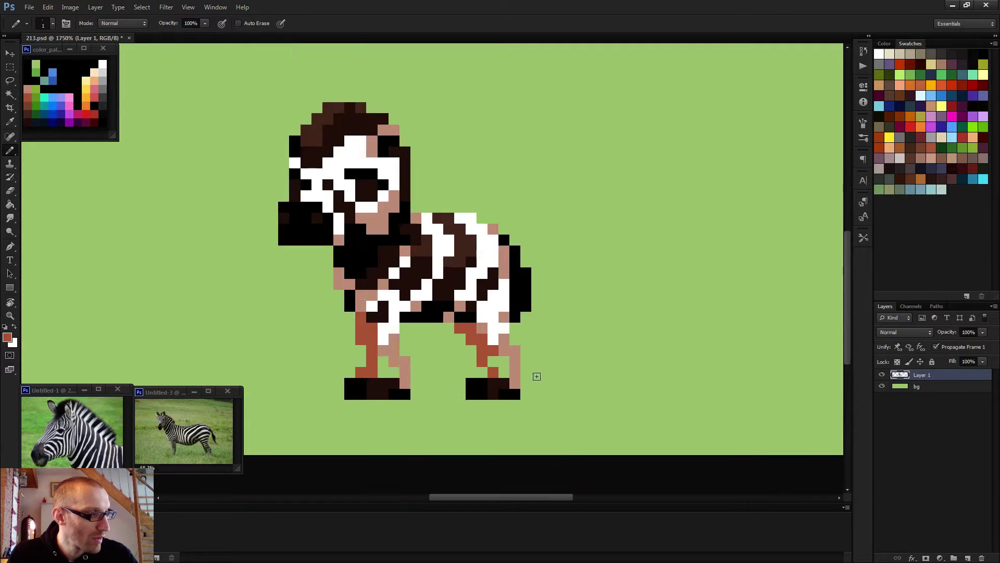
Step: Save the zebra document
scroll(536, 376, "down", 8)
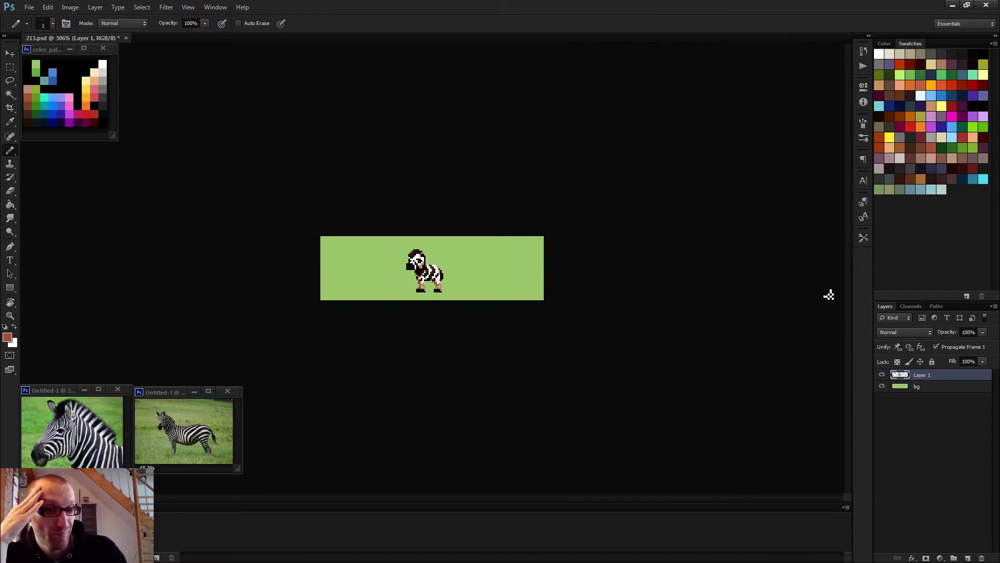
key("ctrl+s")
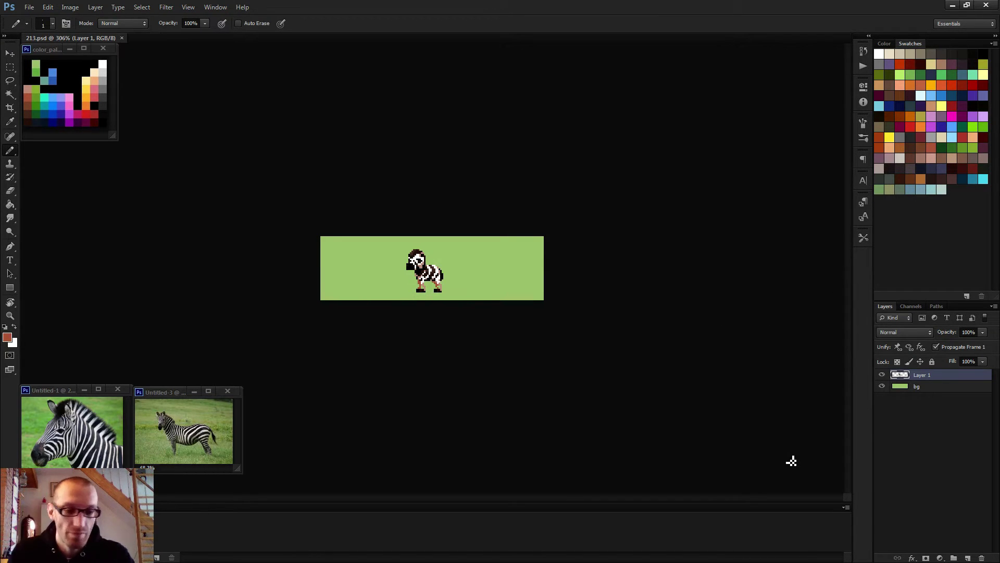
scroll(375, 242, "up", 5)
scroll(440, 282, "up", 3)
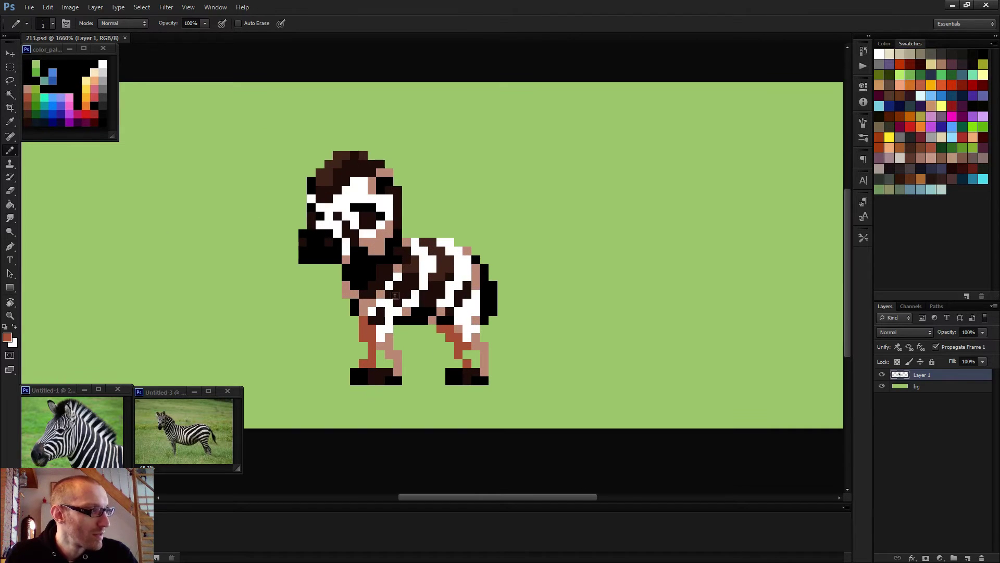
Step: Pick the darker green and draw a broken, one-pixel-high ground line at hoof level in front of, between and behind the zebra's legs
left_click(38, 66, "alt")
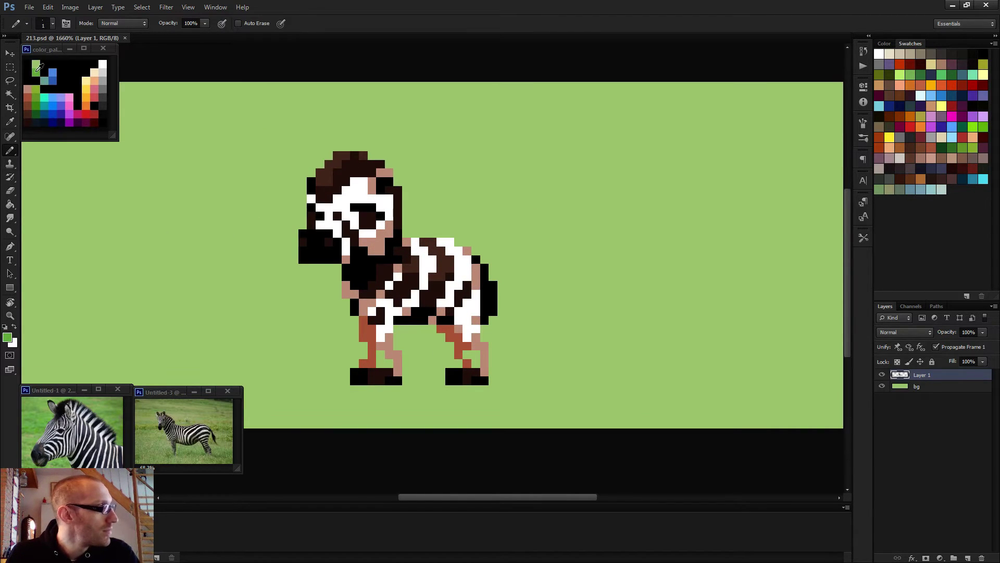
left_click_drag(340, 379, 303, 380)
left_click_drag(405, 381, 511, 381)
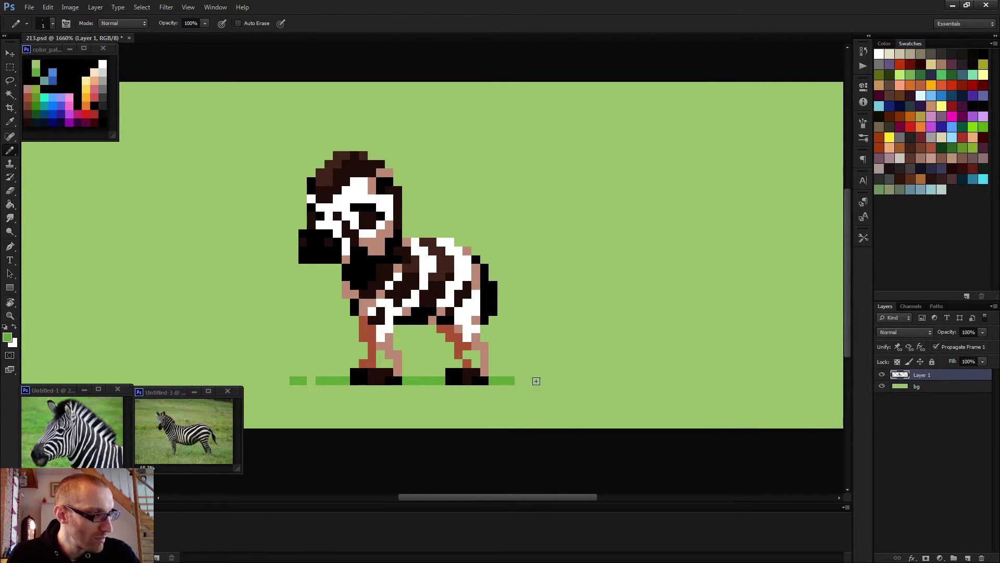
scroll(538, 382, "down", 3)
key("ctrl+minus")
key("ctrl+minus")
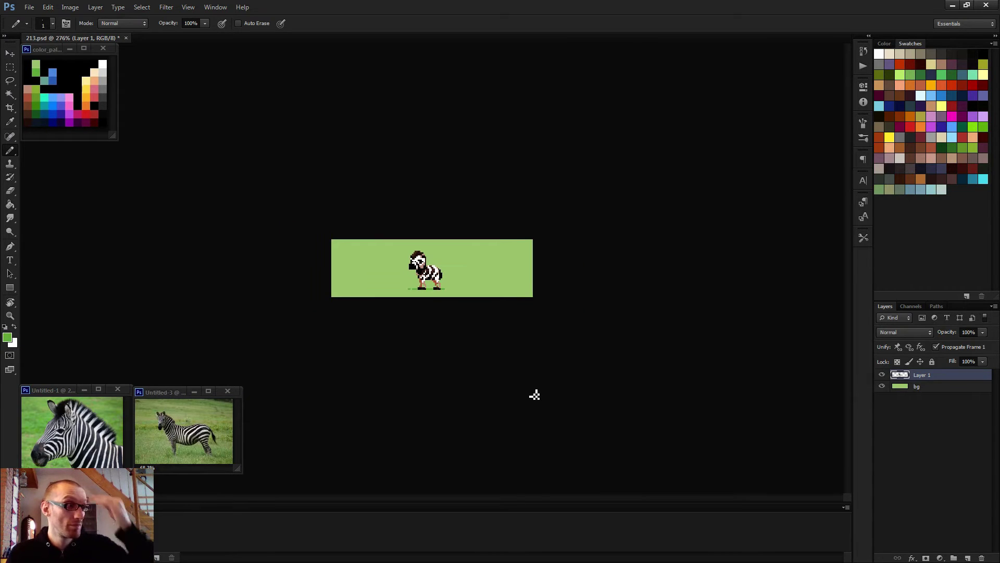
Step: Duplicate Layer 1 and hide the original so the legs can be reworked on the copy
key("ctrl+plus")
key("ctrl+plus")
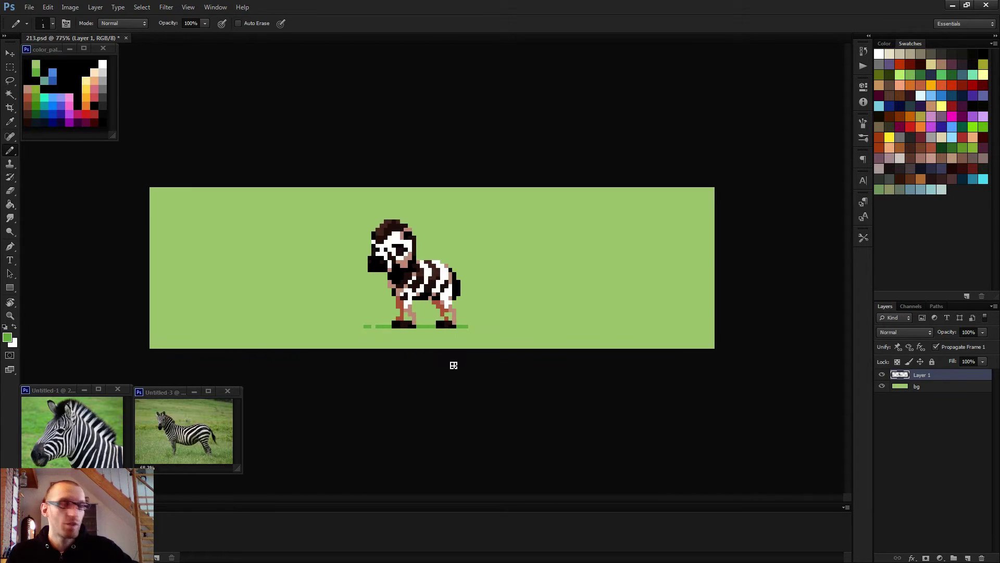
scroll(452, 364, "up", 8)
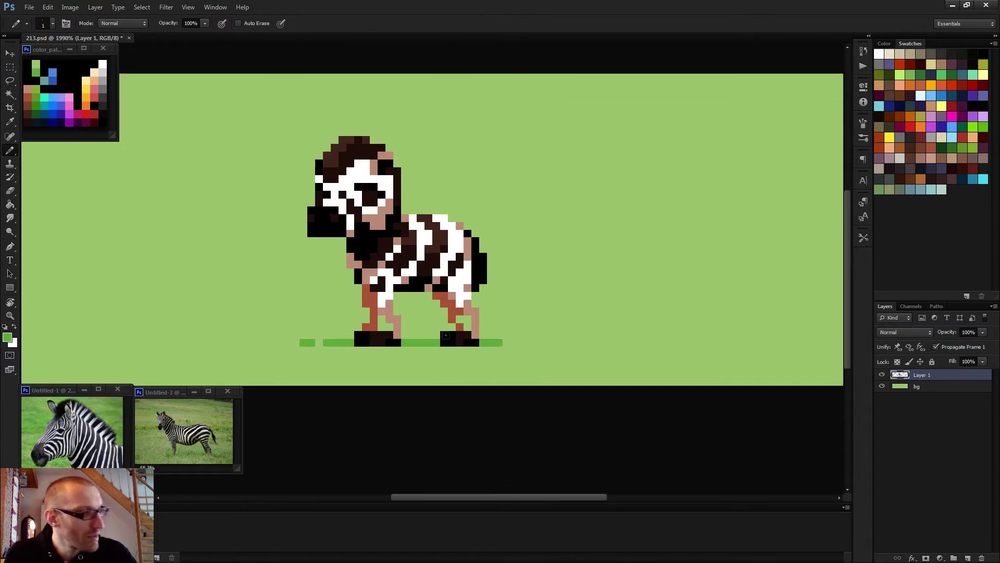
left_click_drag(929, 379, 967, 557)
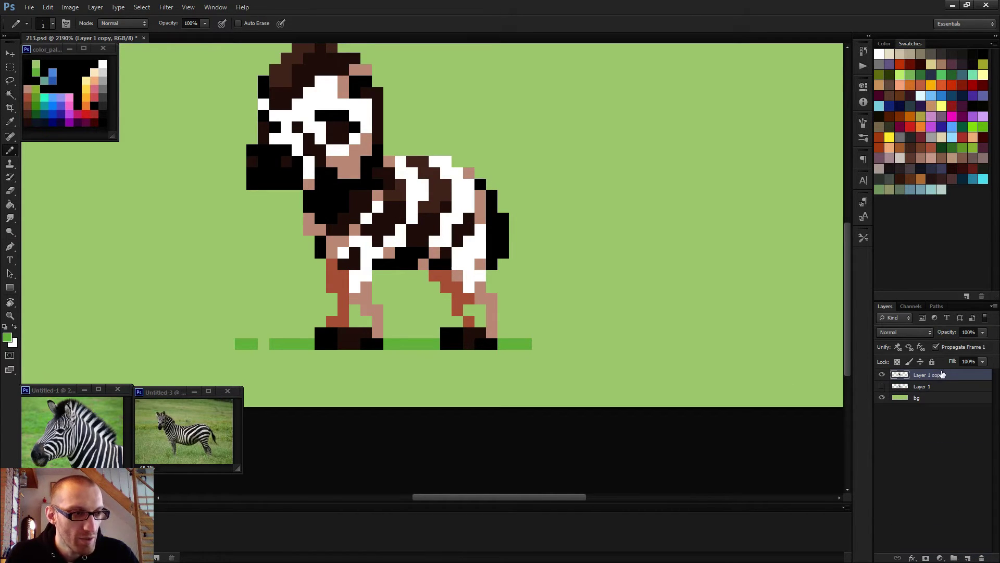
scroll(320, 260, "up", 2)
Step: Pick up the pinkish-brown and thicken the lower near front leg by one pixel along its front edge, down to the hoof
left_click(354, 327, "alt")
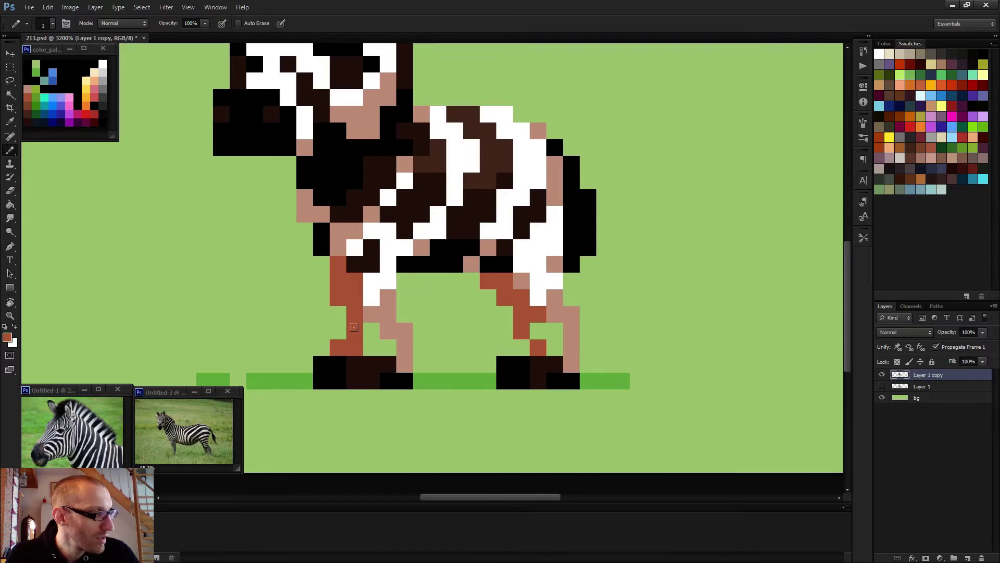
left_click(407, 334, "alt")
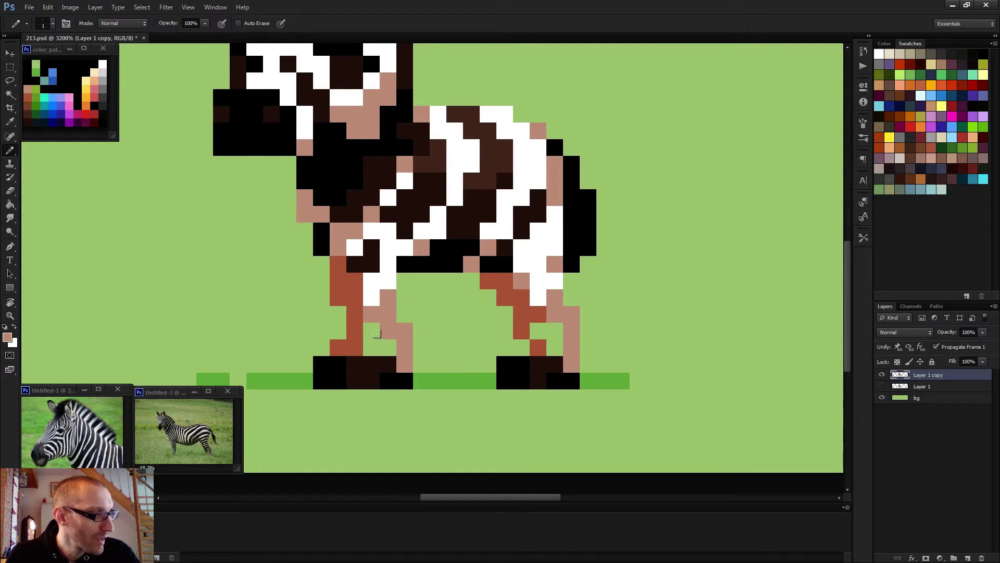
left_click_drag(380, 365, 379, 349)
left_click(379, 363, "alt")
left_click(388, 364)
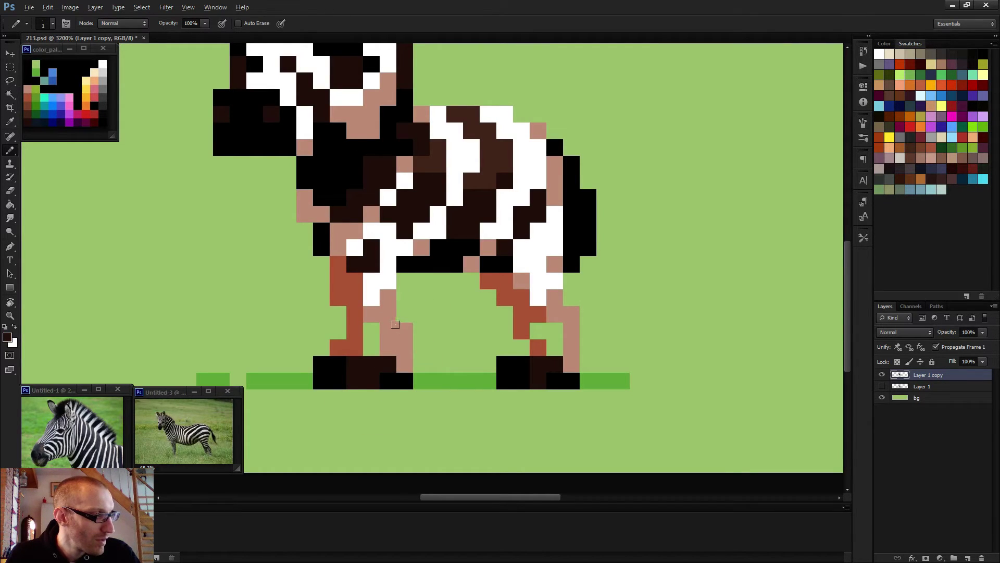
Step: Widen the upper near front leg backward with a white pixel at the belly and pinkish-brown shading pixels below it
left_click(394, 324, "alt")
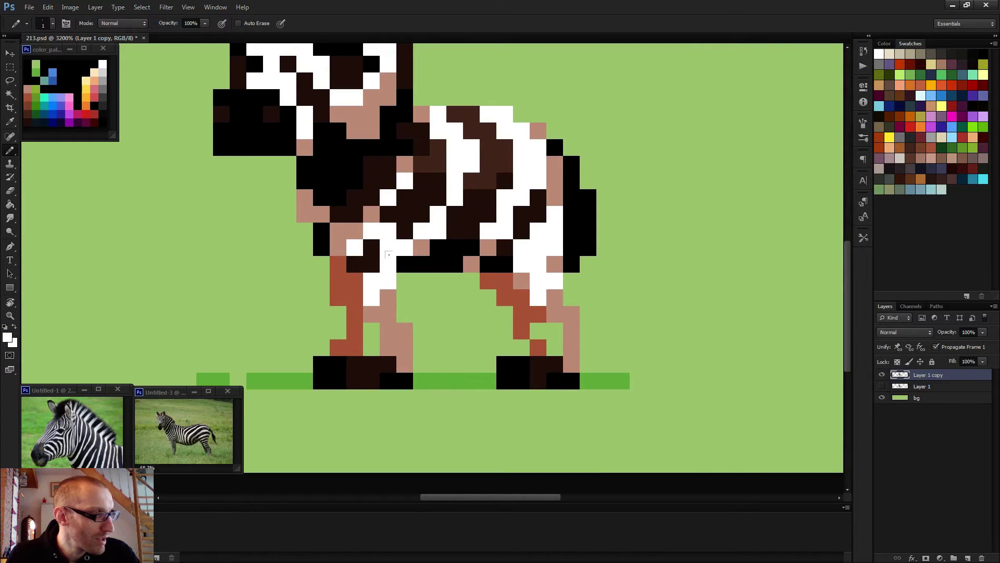
left_click(403, 264)
left_click(395, 310, "alt")
left_click_drag(404, 298, 405, 281)
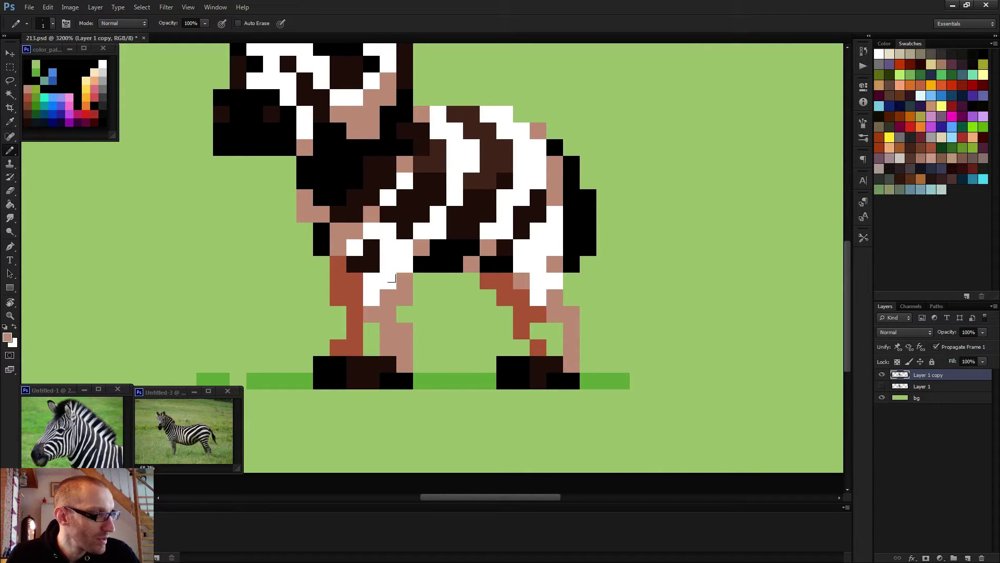
Step: Widen the near hind thigh backward with white pixels and fill the area just below it with pinkish-brown
left_click(557, 274, "alt")
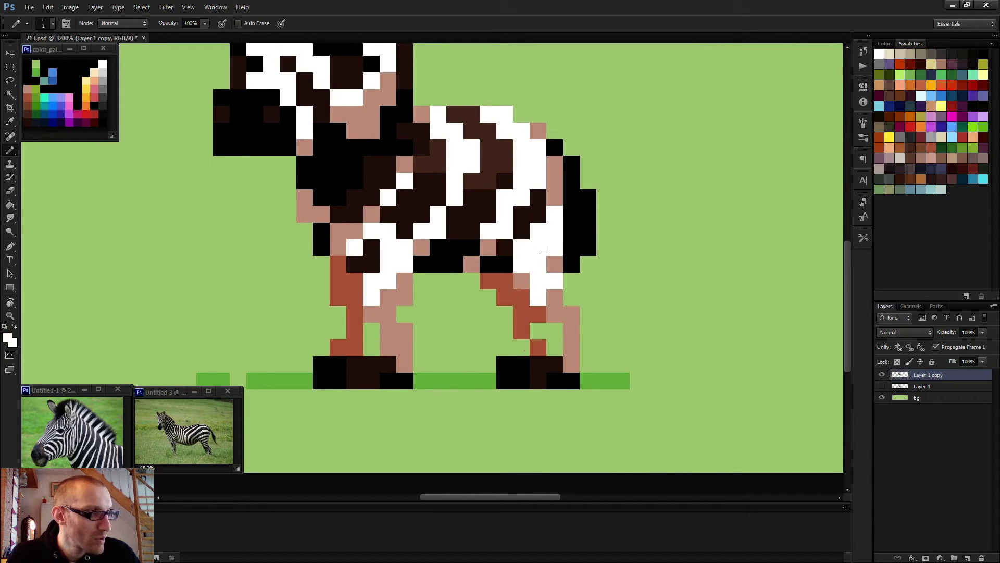
left_click(554, 263)
left_click(572, 280)
left_click(556, 290, "alt")
left_click(565, 296)
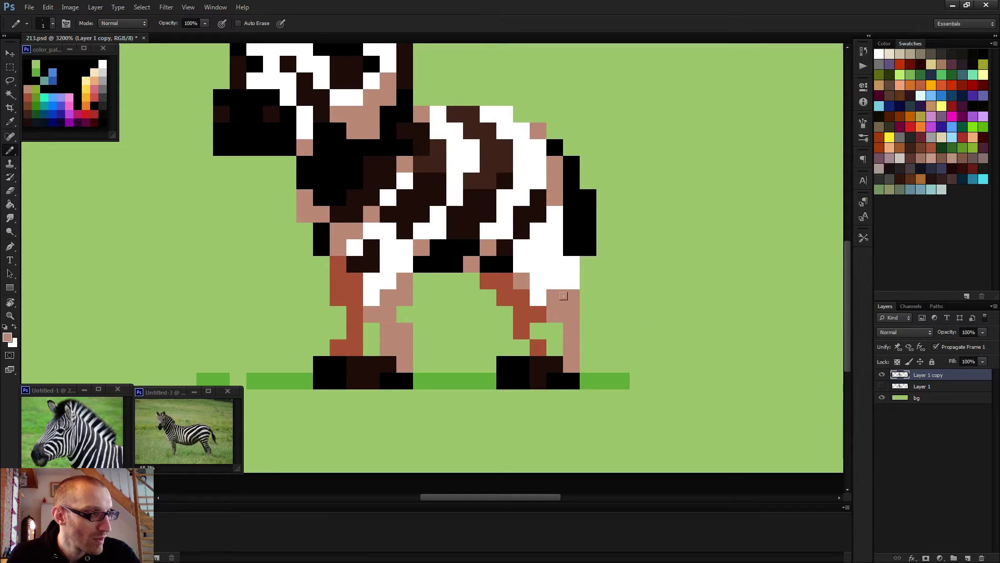
Step: Pick up the reddish-brown and thicken the upper far hind leg along its front edge
scroll(549, 290, "down", 3)
left_click(547, 330, "alt")
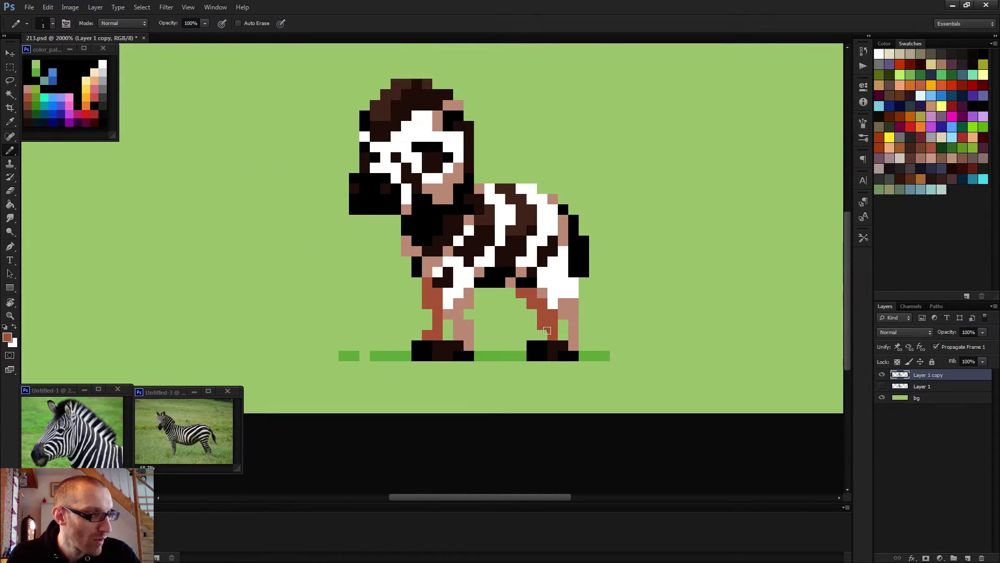
left_click(532, 313)
scroll(542, 339, "down", 4)
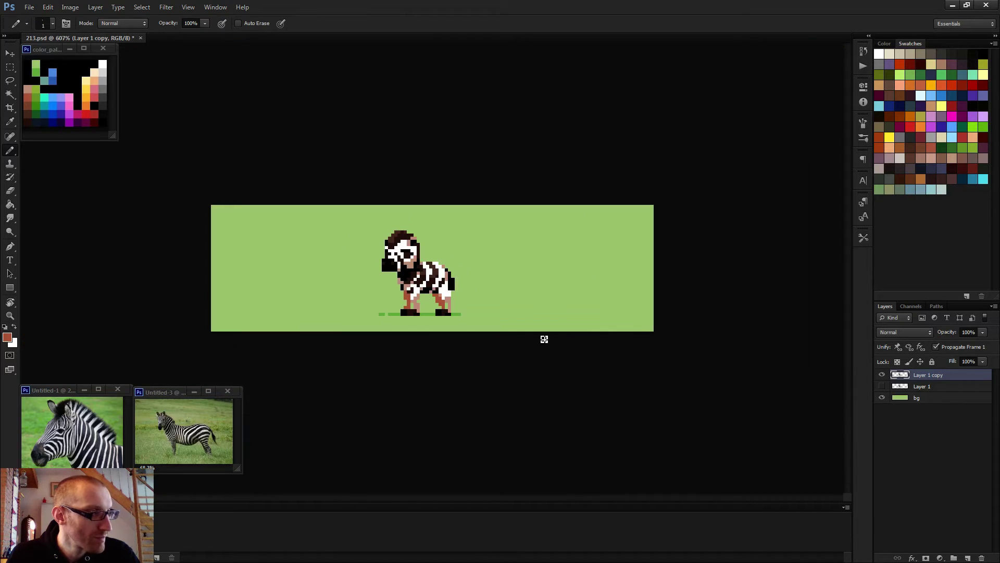
Step: Retouch the bottom of the near hind thigh, using white toward the back and pinkish-brown for the shading around it
scroll(464, 340, "up", 3)
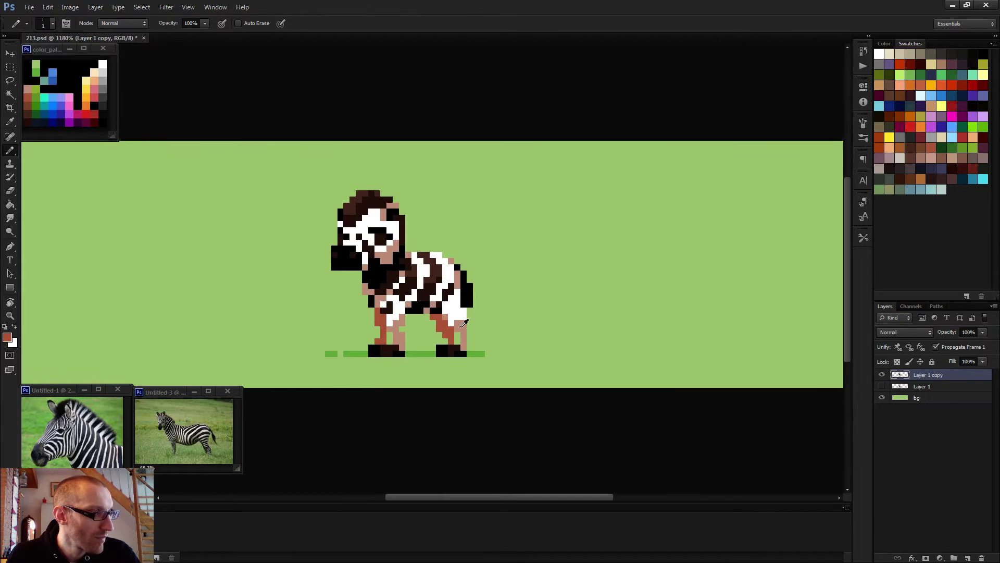
left_click(456, 325, "alt")
left_click(454, 318, "alt")
left_click(457, 323)
left_click(463, 323)
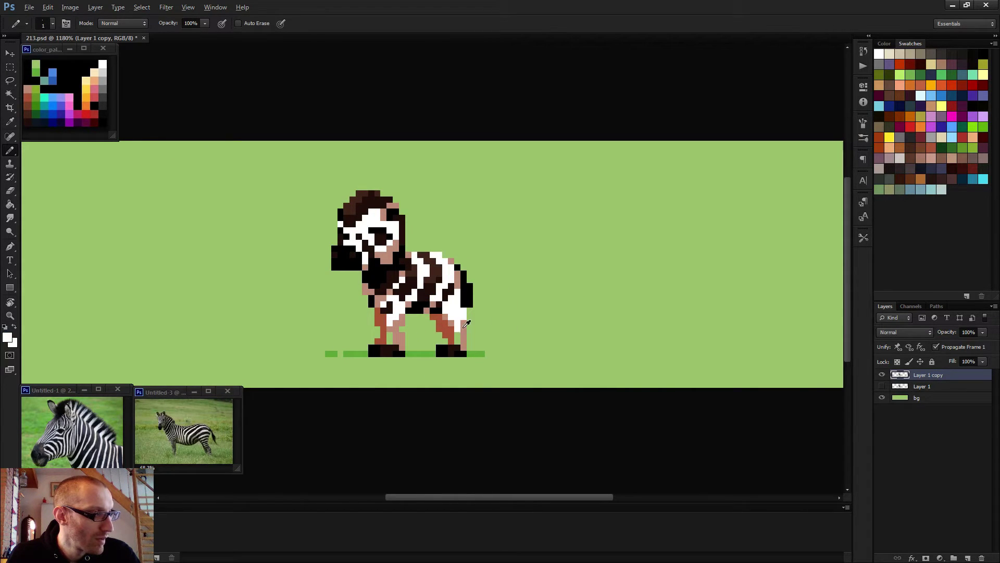
left_click(460, 326, "alt")
left_click(463, 323)
Step: Compare the reworked zebra with the original by toggling the visibility of Layer 1 and its copy
scroll(476, 316, "down", 4)
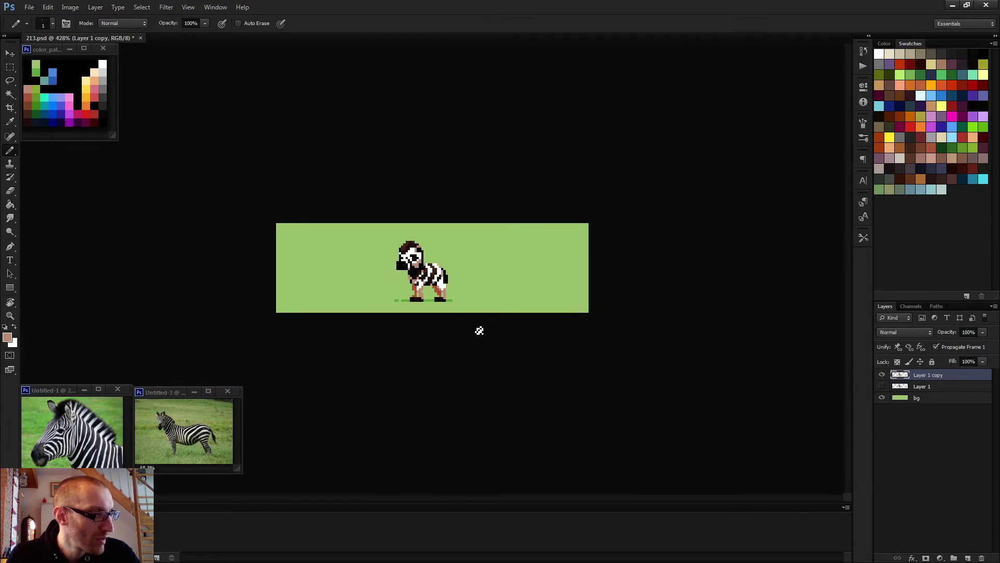
left_click(882, 386)
left_click(882, 375)
left_click(883, 375)
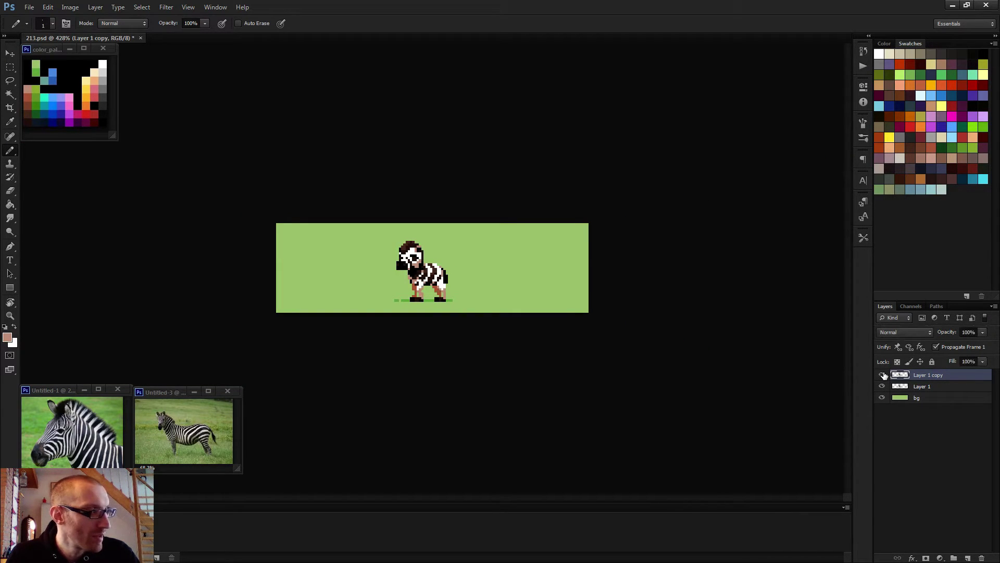
left_click(881, 386)
Step: Reshape the bottom of the near front thigh with a pinkish-brown pixel at its front and white pixels toward the back
scroll(412, 282, "up", 5)
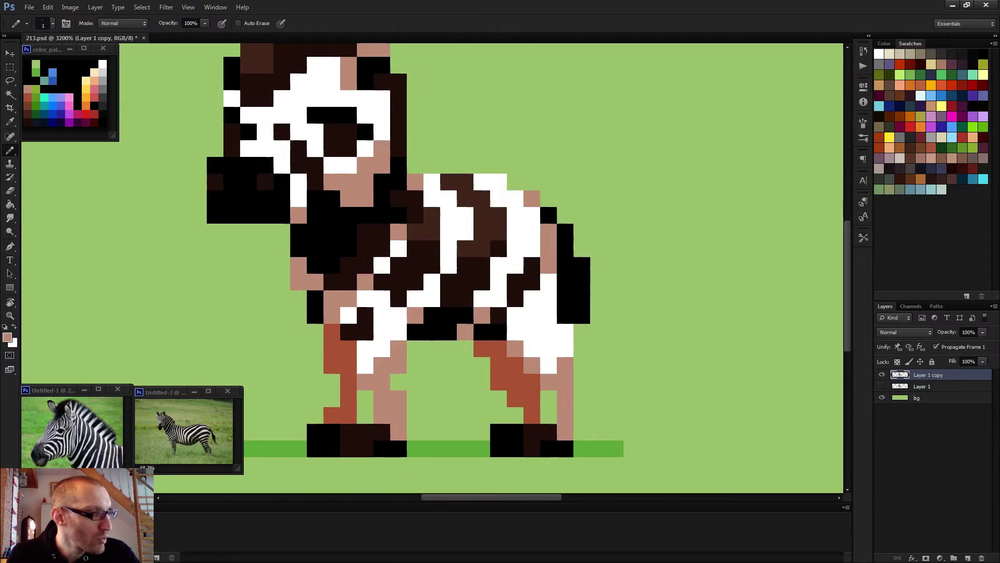
scroll(444, 332, "up", 2)
left_click(365, 365)
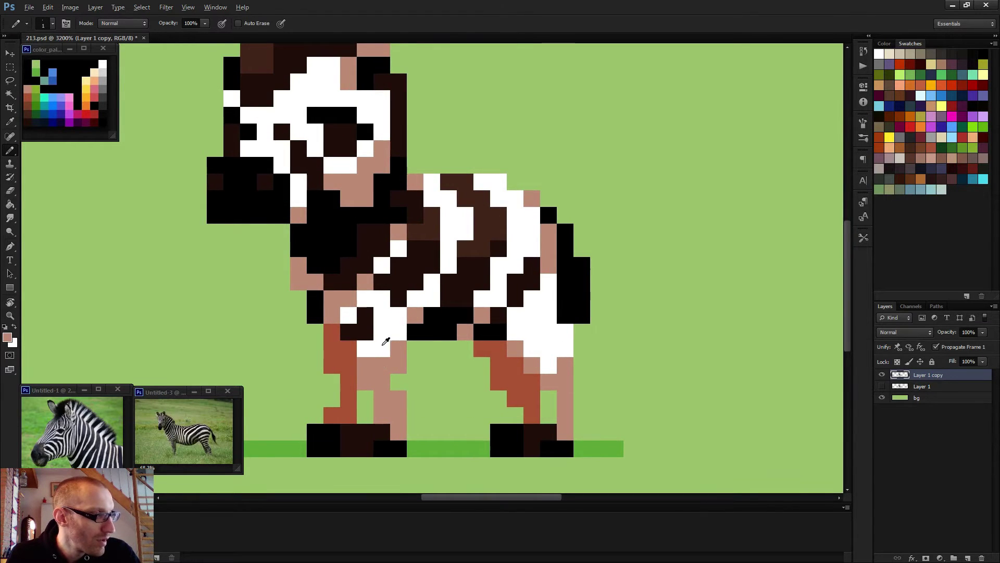
left_click(370, 347, "alt")
left_click(381, 366)
left_click(398, 348)
scroll(444, 338, "down", 2)
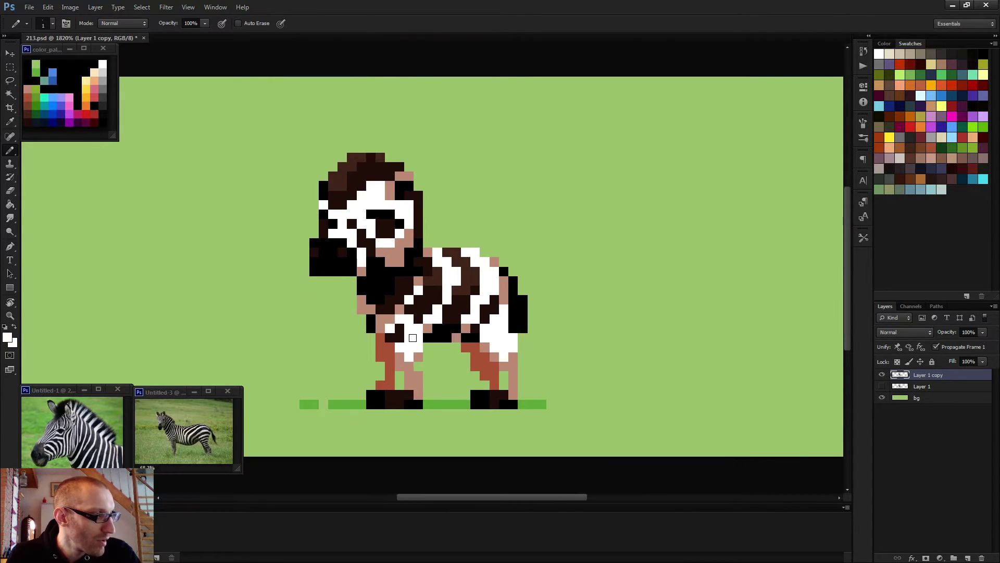
scroll(386, 326, "down", 3)
scroll(390, 318, "up", 2)
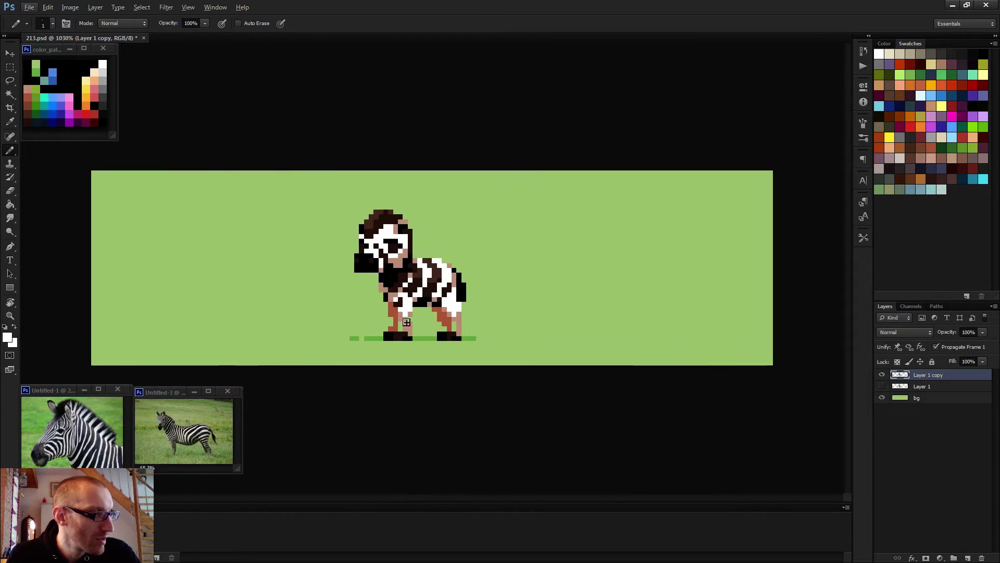
Step: Pick up the reddish-brown and widen the far front leg along its front edge
left_click(390, 319, "alt")
left_click(380, 311)
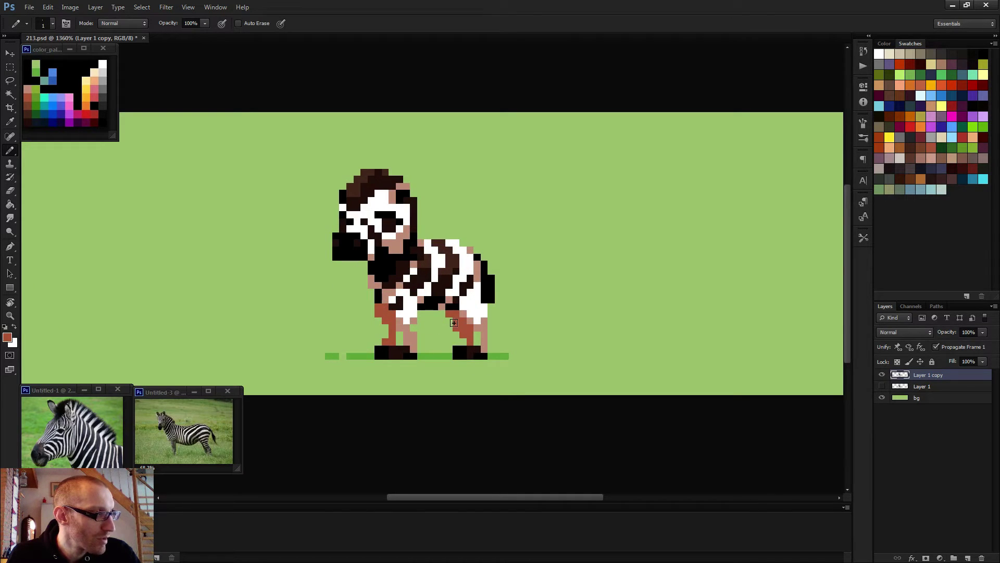
scroll(472, 327, "down", 3)
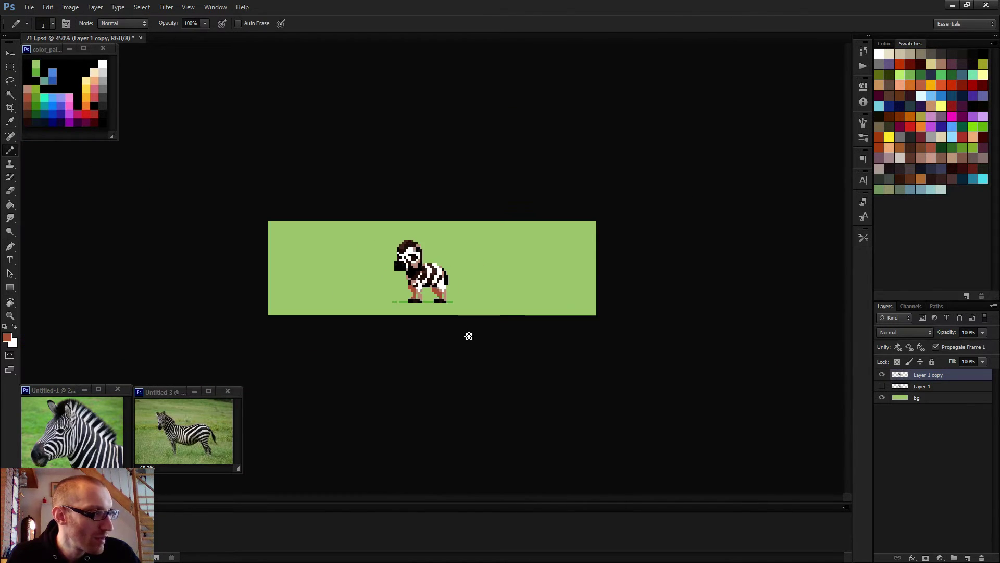
scroll(391, 338, "up", 3)
left_click(390, 337, "alt")
left_click(373, 330)
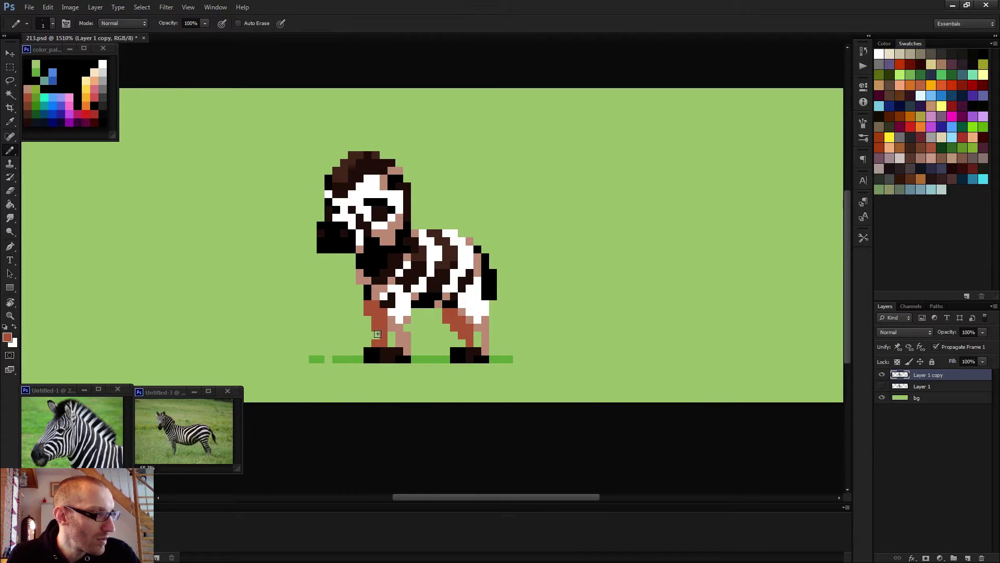
left_click(369, 319)
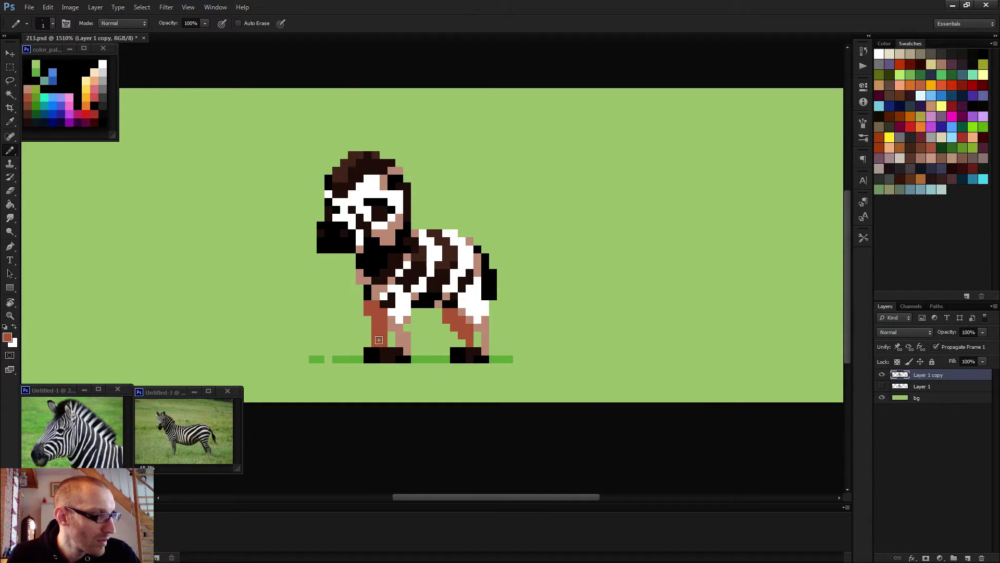
Step: Erase one pixel at the far front ankle, then thicken the lower far front and far hind legs in reddish-brown
key("e")
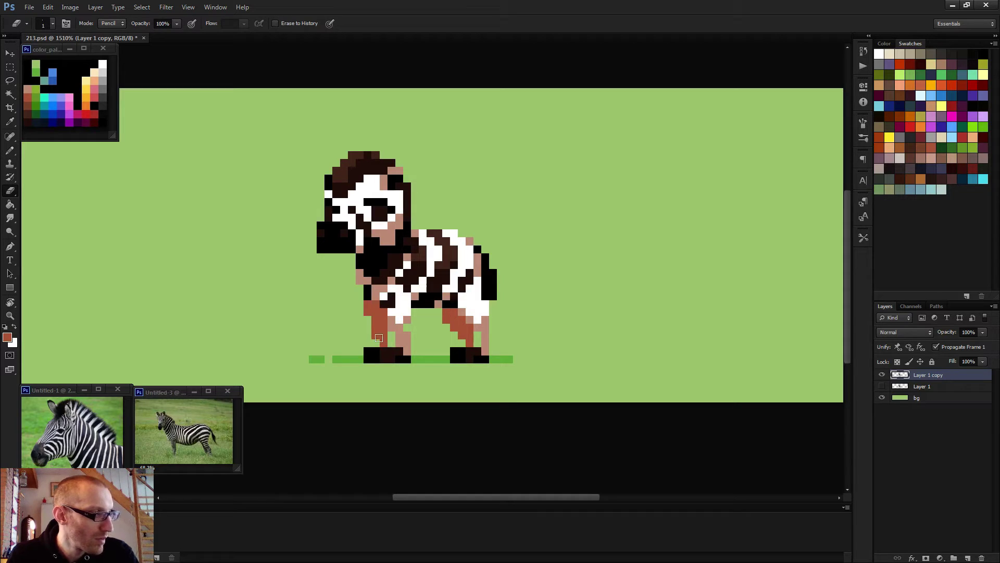
key("b")
left_click(386, 324, "alt")
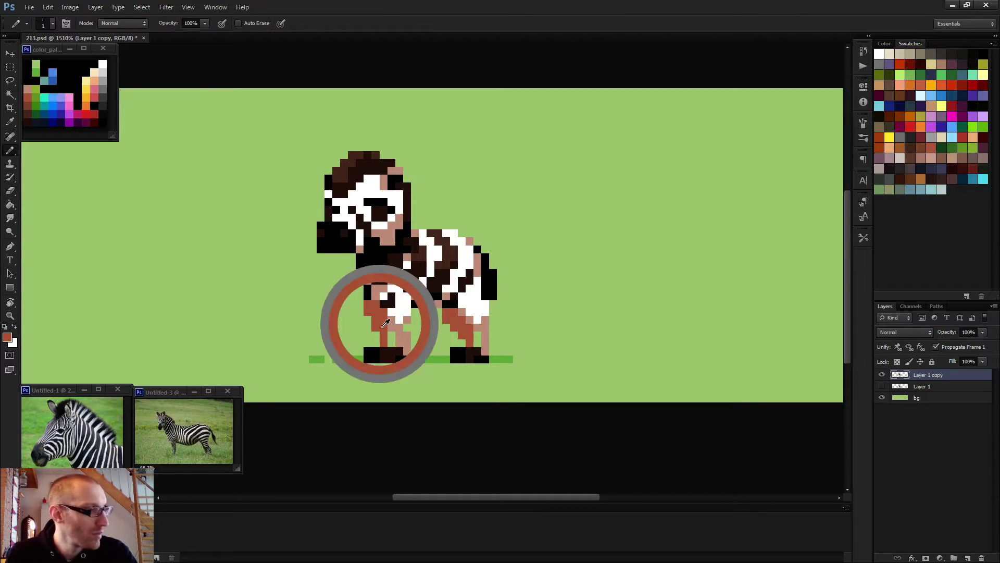
scroll(449, 350, "down", 2)
scroll(449, 350, "down", 1)
scroll(471, 351, "up", 4)
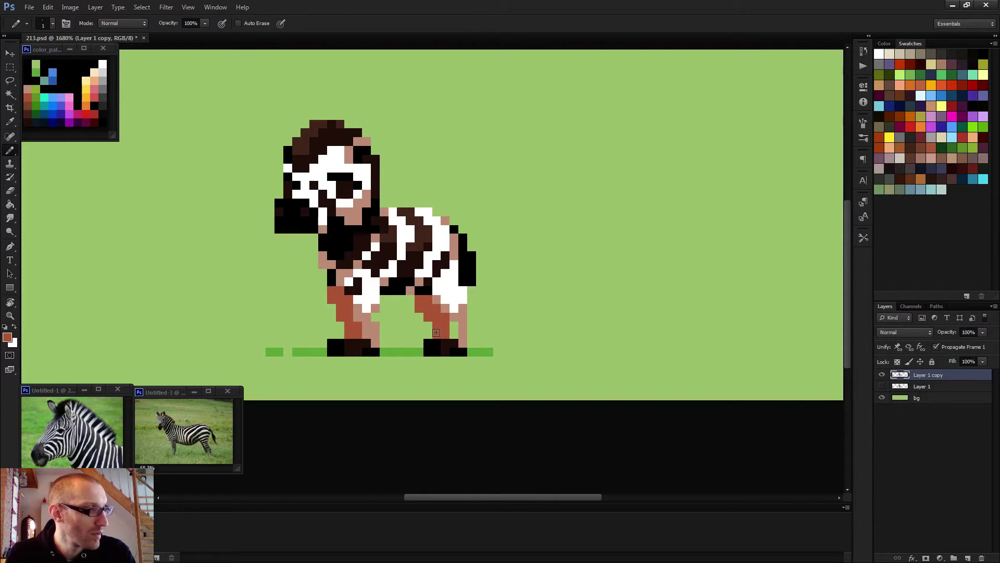
Step: Pick up the pinkish-brown and thicken the lower near hind leg forward to close the gap to the far hind leg
scroll(454, 338, "down", 5)
scroll(481, 347, "down", 2)
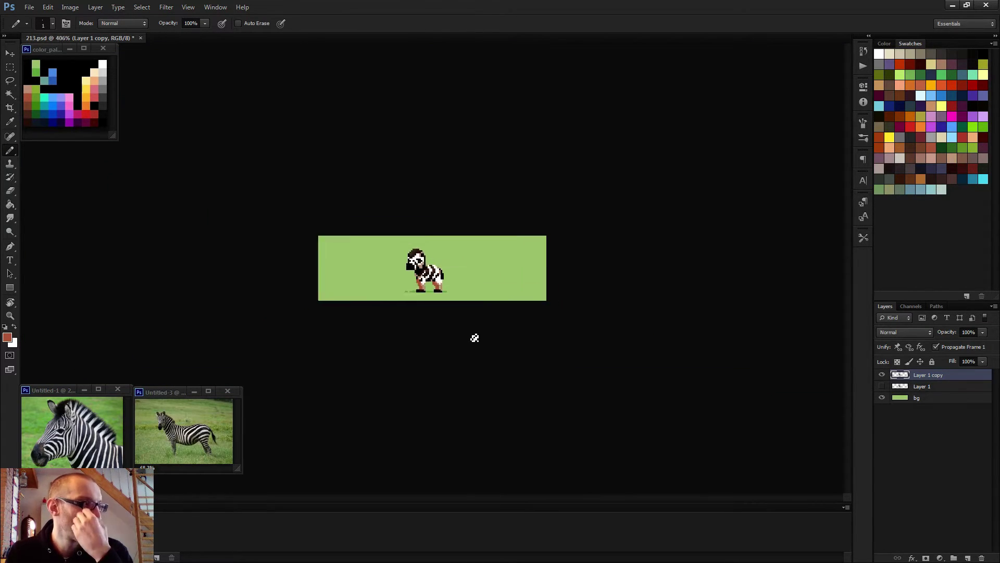
scroll(473, 337, "up", 7)
left_click(464, 329, "alt")
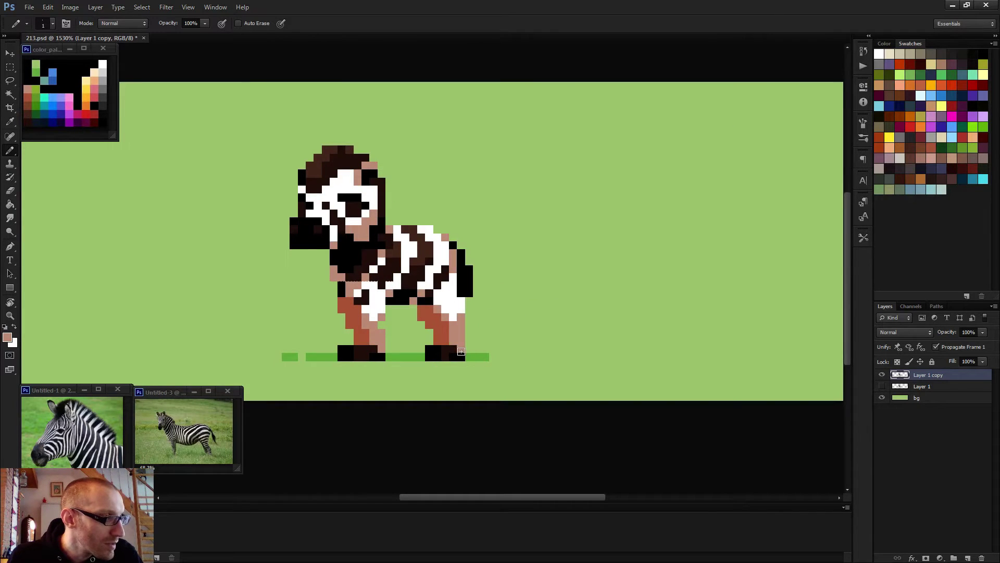
Step: Pick up the dark brown and extend the shading on the hind hooves with it
scroll(461, 351, "up", 2)
left_click(449, 347, "alt")
left_click_drag(427, 360, 424, 351)
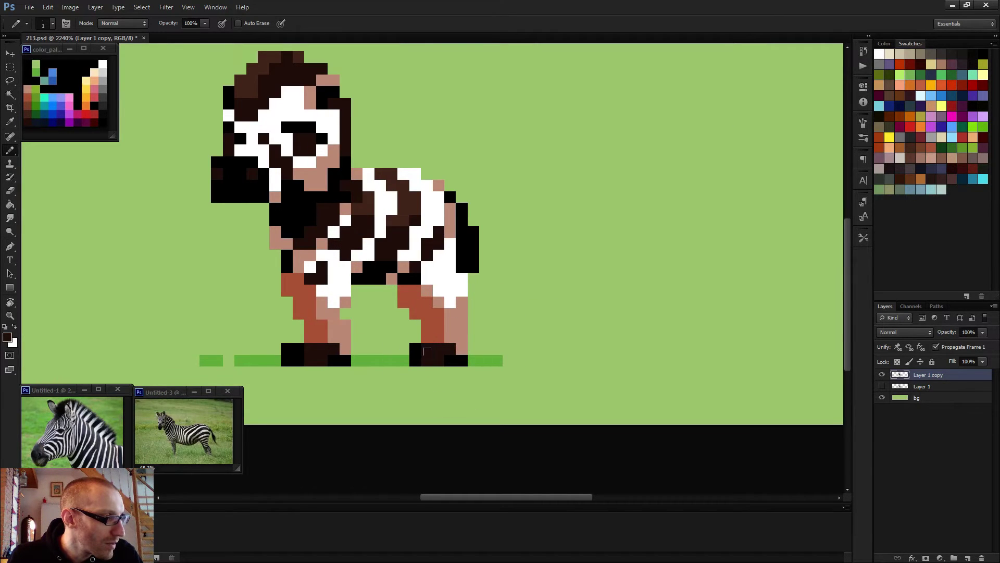
left_click(461, 348)
scroll(463, 349, "down", 4)
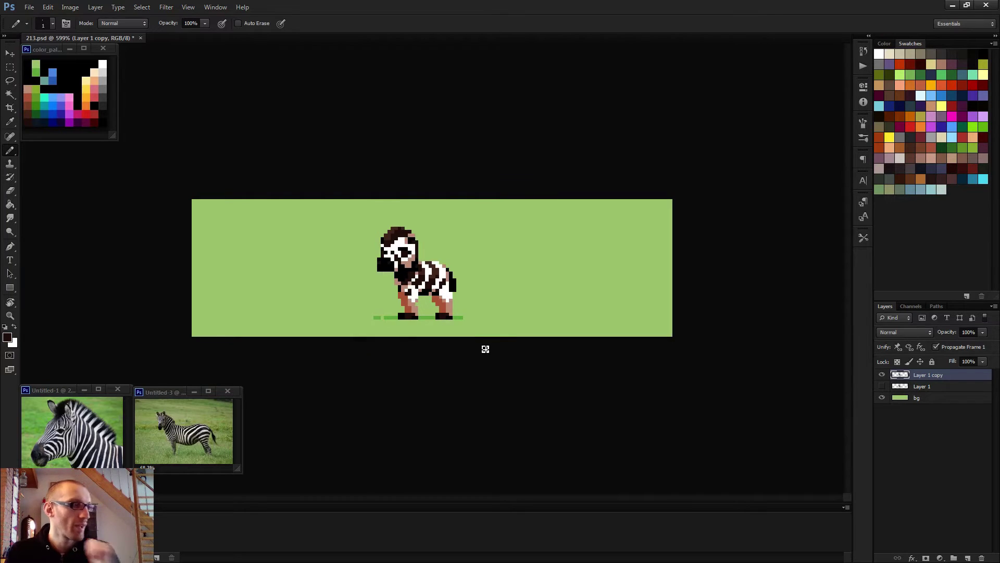
scroll(478, 345, "down", 1)
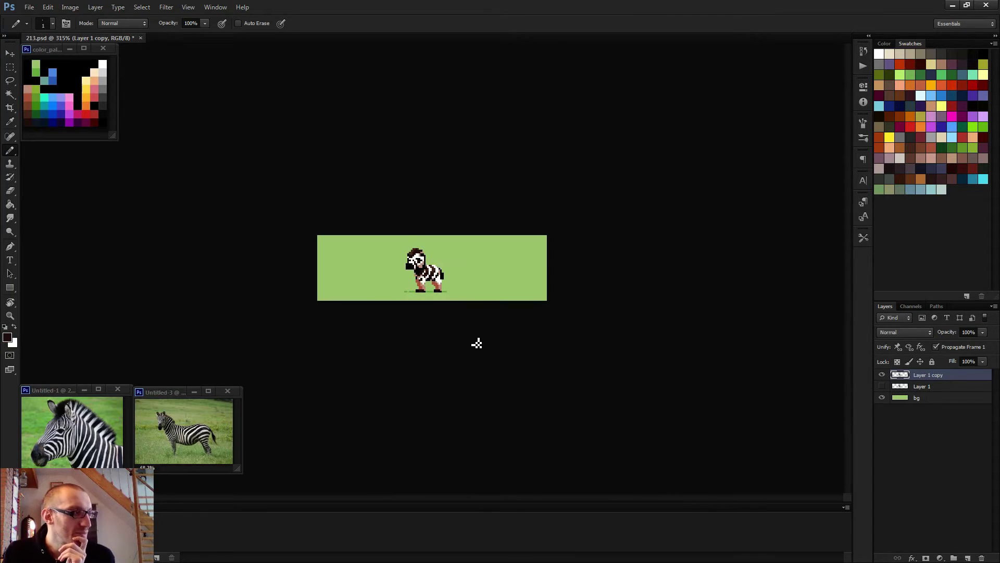
scroll(477, 344, "up", 4)
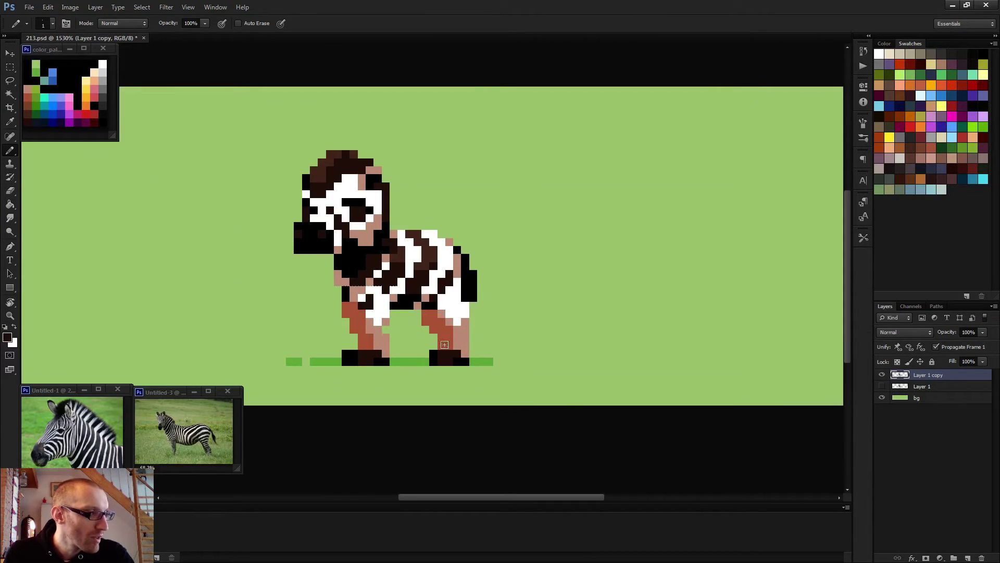
left_click(452, 319, "alt")
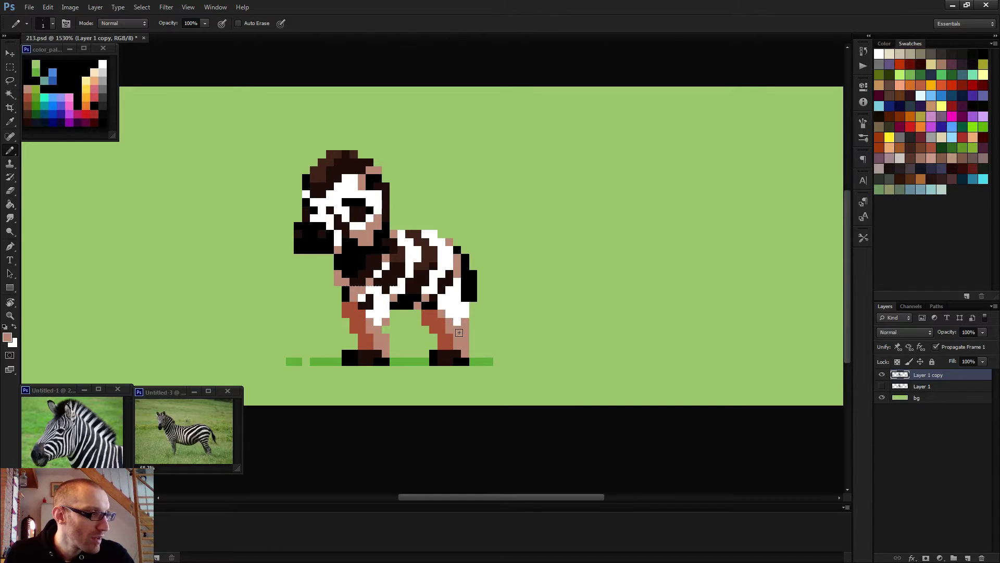
scroll(454, 334, "down", 3)
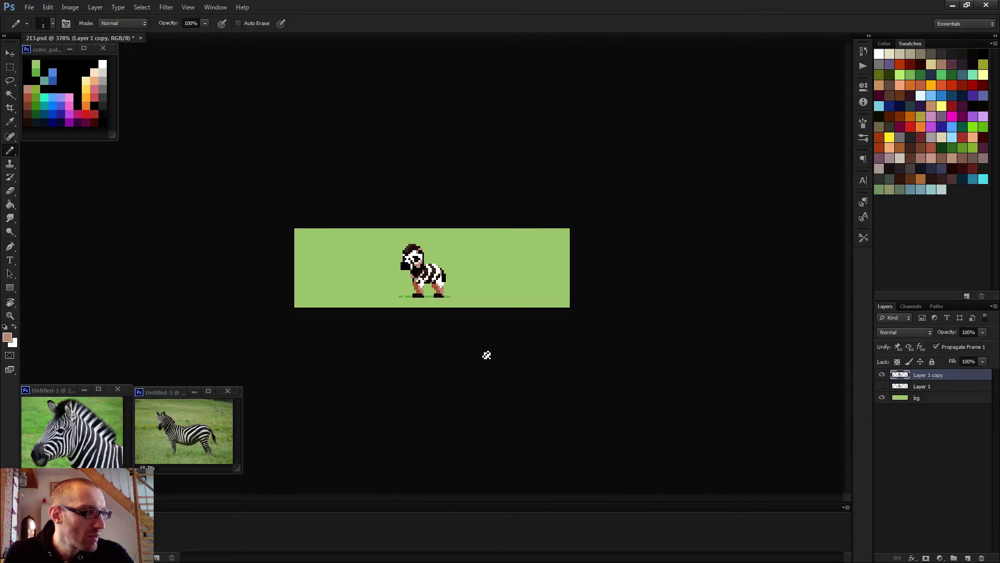
scroll(521, 320, "down", 1)
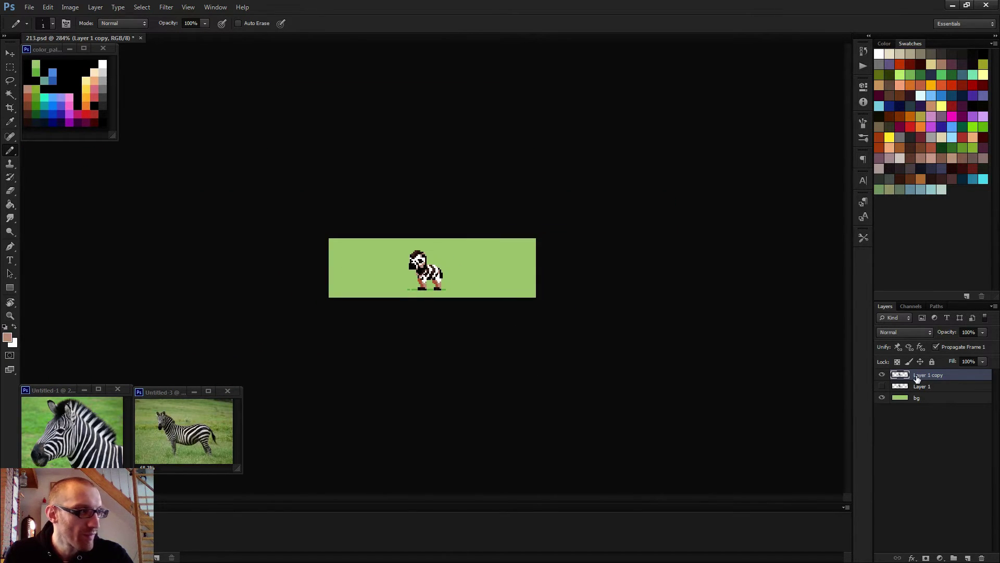
Step: Compare the two zebra layers by toggling visibility, then delete the old Layer 1 and select Layer 1 copy
left_click(883, 376)
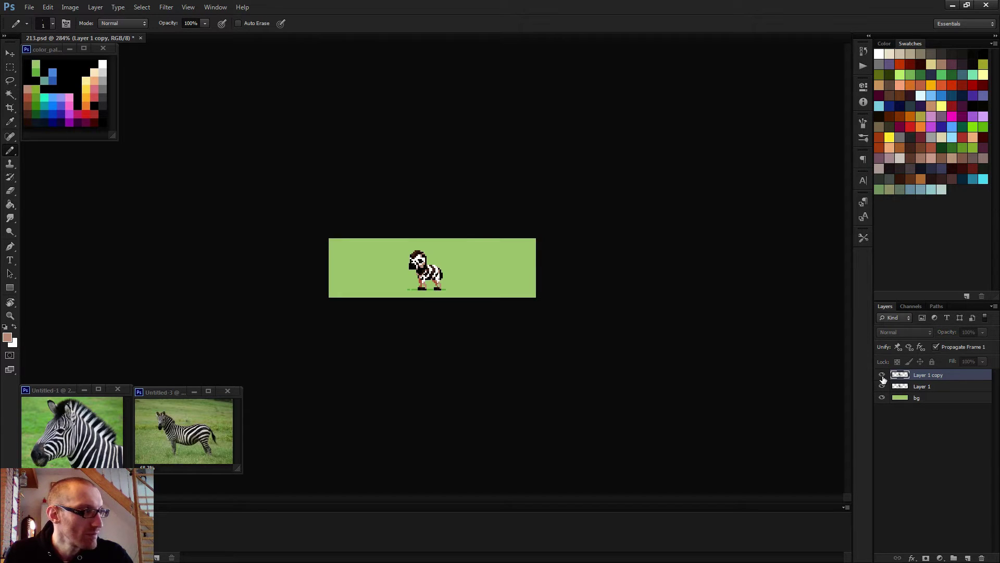
left_click(882, 376)
left_click(920, 387)
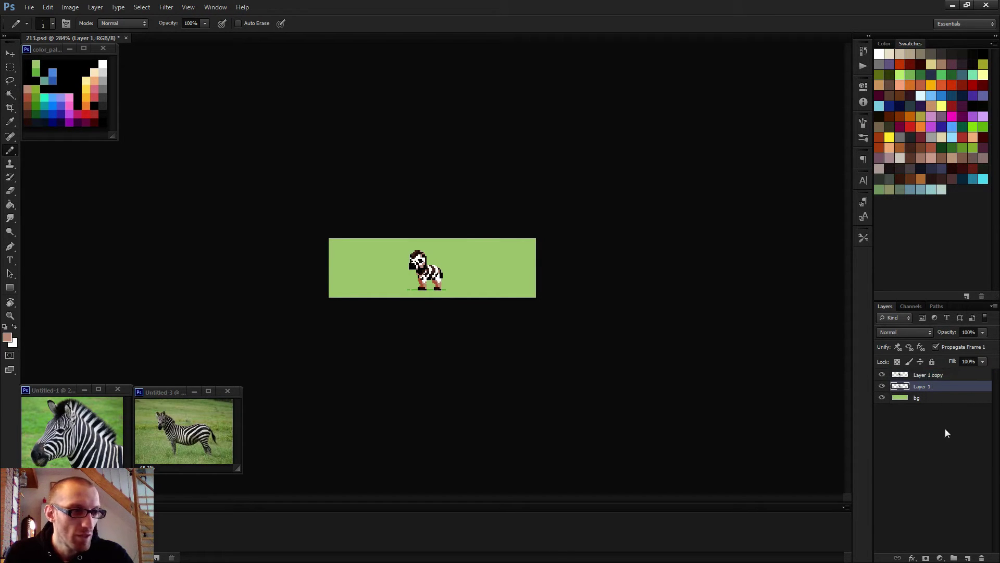
left_click(980, 554)
left_click(930, 375)
Step: Erase a one-pixel strip along the front edge of the zebra's far hind leg to slim it
scroll(476, 289, "up", 6)
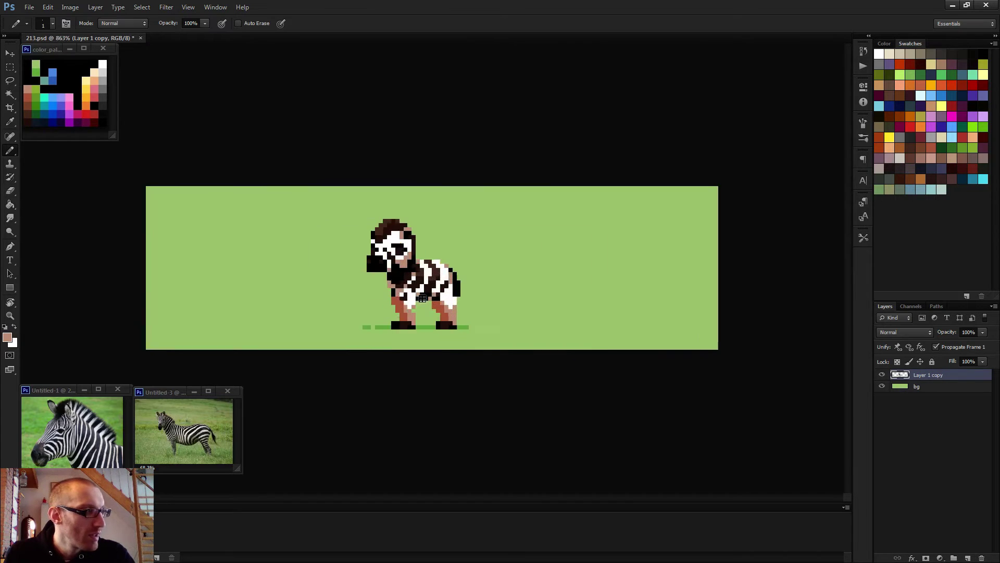
key("d")
key("e")
left_click_drag(431, 290, 460, 346)
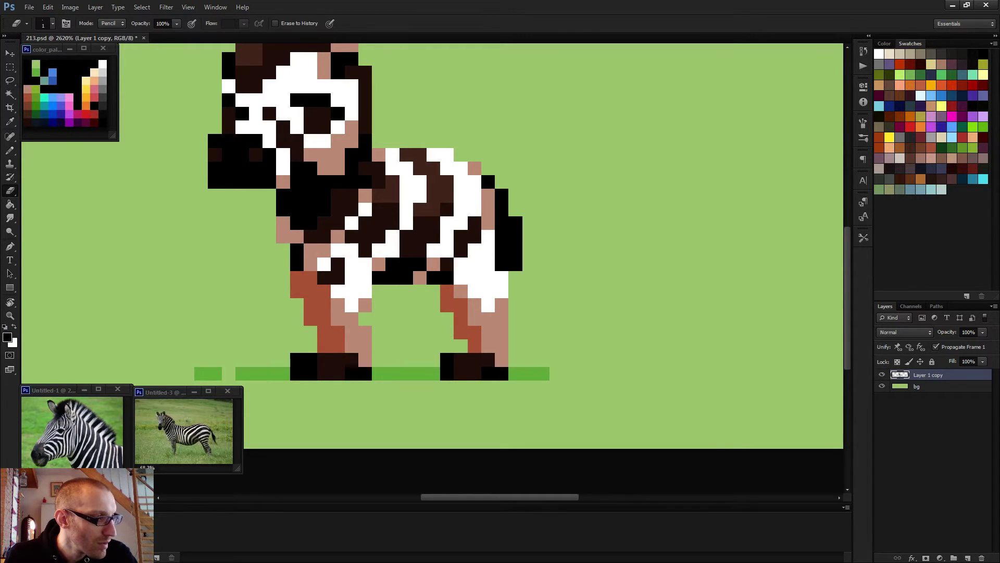
scroll(501, 331, "down", 5)
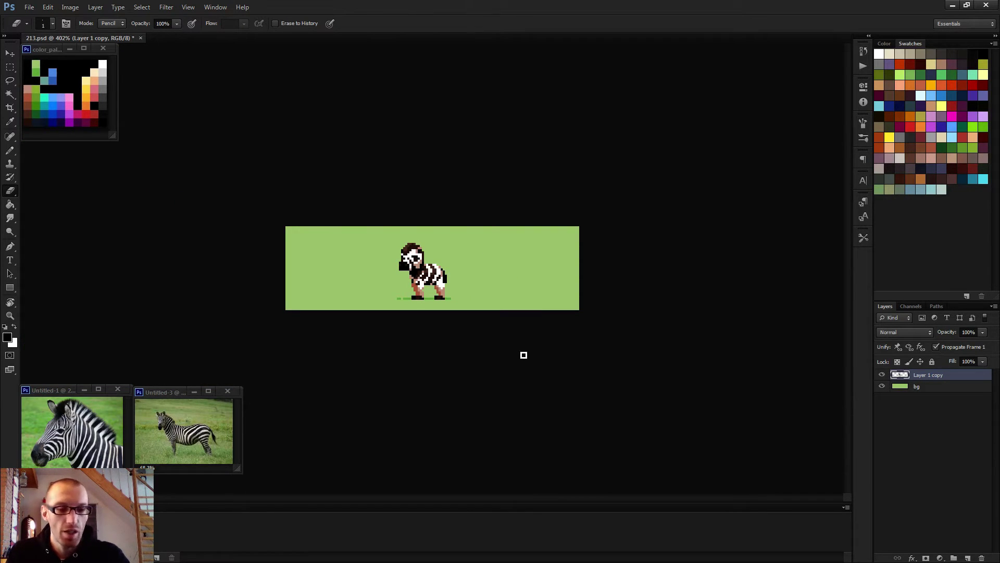
Step: Try a small dark brown stripe mark with a white gap on the near hind thigh beside the tail
key("b")
scroll(444, 279, "up", 5)
key("x")
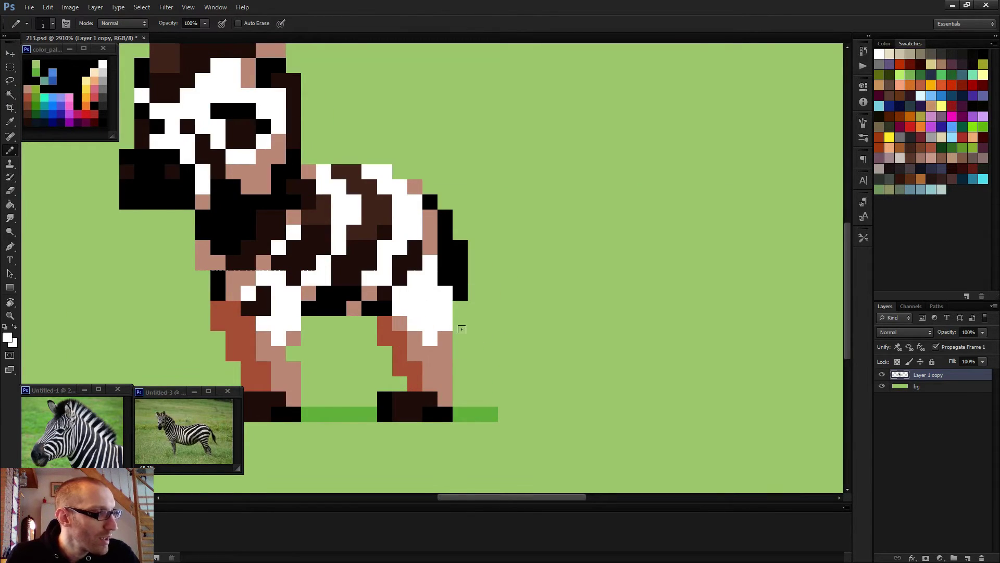
key("x")
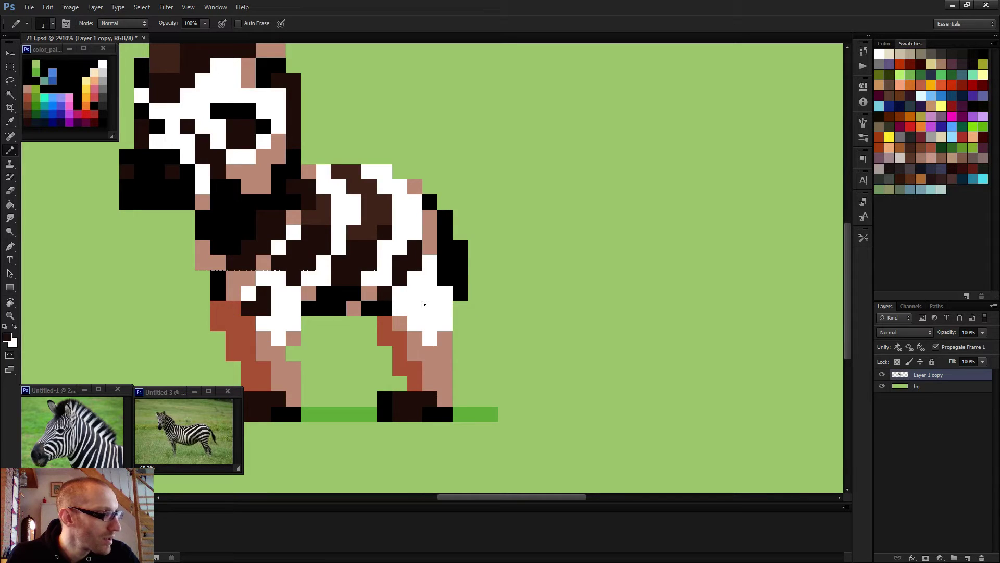
left_click_drag(434, 284, 445, 305)
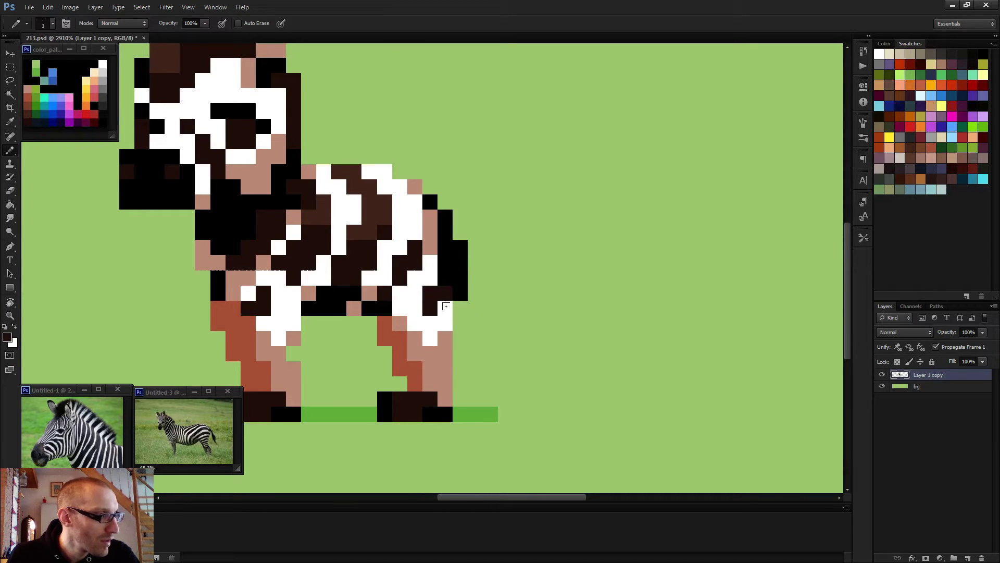
key("x")
left_click(443, 292)
key("x")
left_click(437, 307)
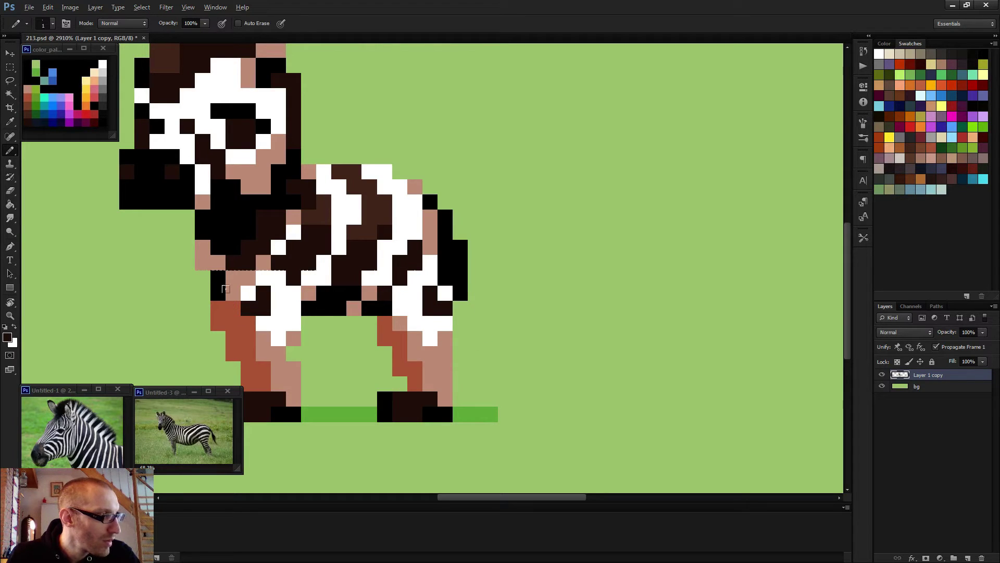
Step: Pick up black and try short stripe marks on the far front and far hind legs
left_click(225, 284)
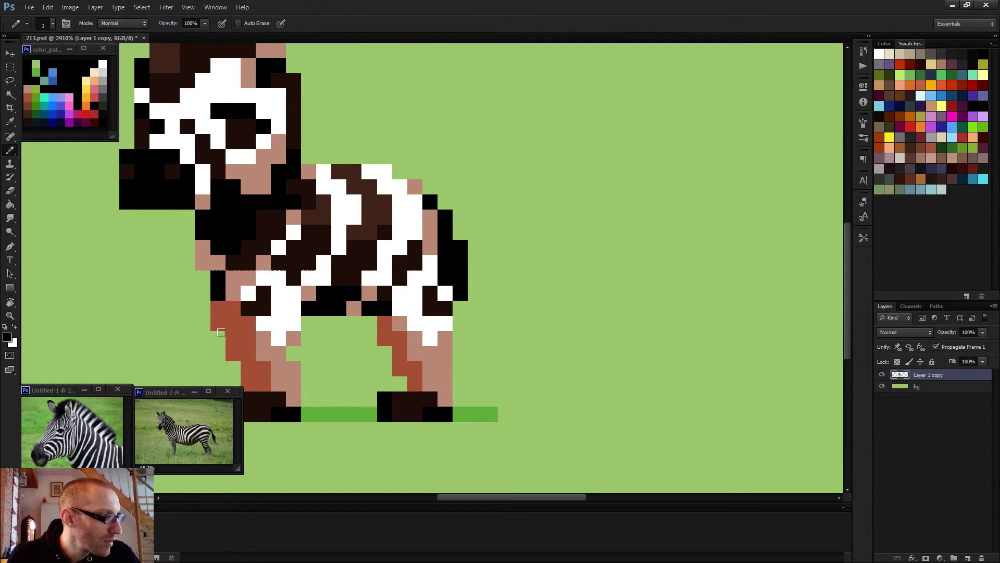
scroll(221, 329, "down", 4)
scroll(357, 335, "up", 3)
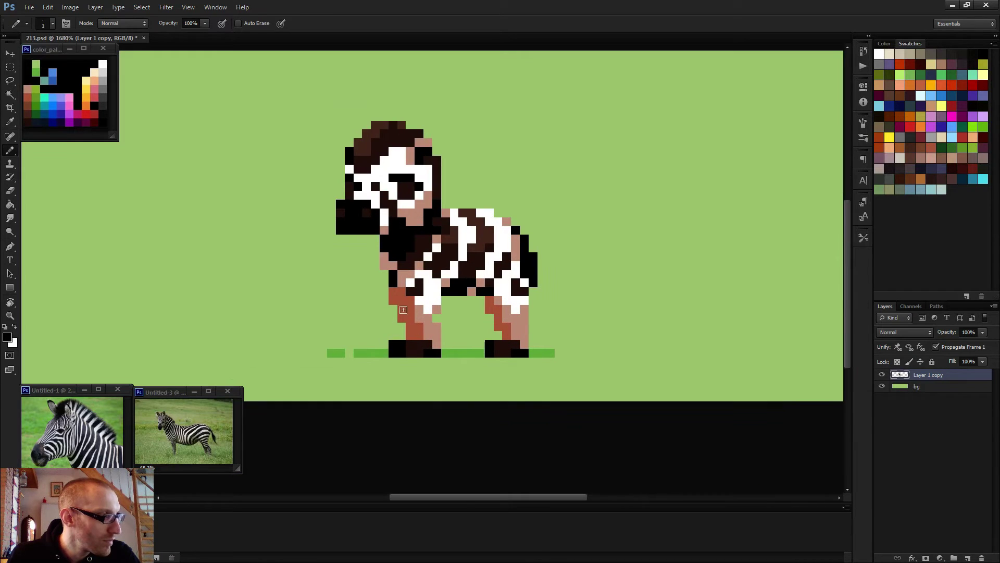
left_click(399, 305)
left_click_drag(394, 301, 400, 308)
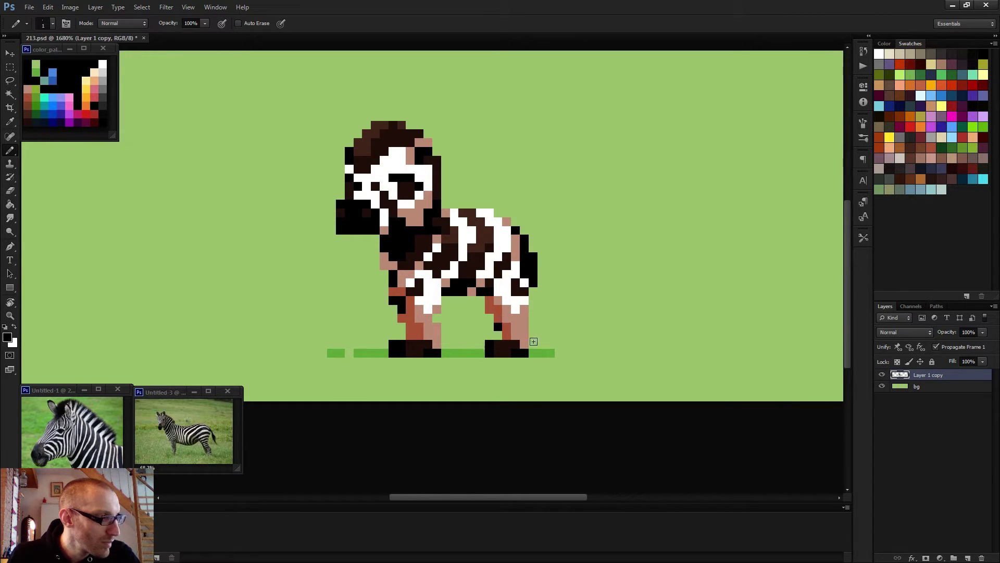
scroll(486, 310, "down", 5)
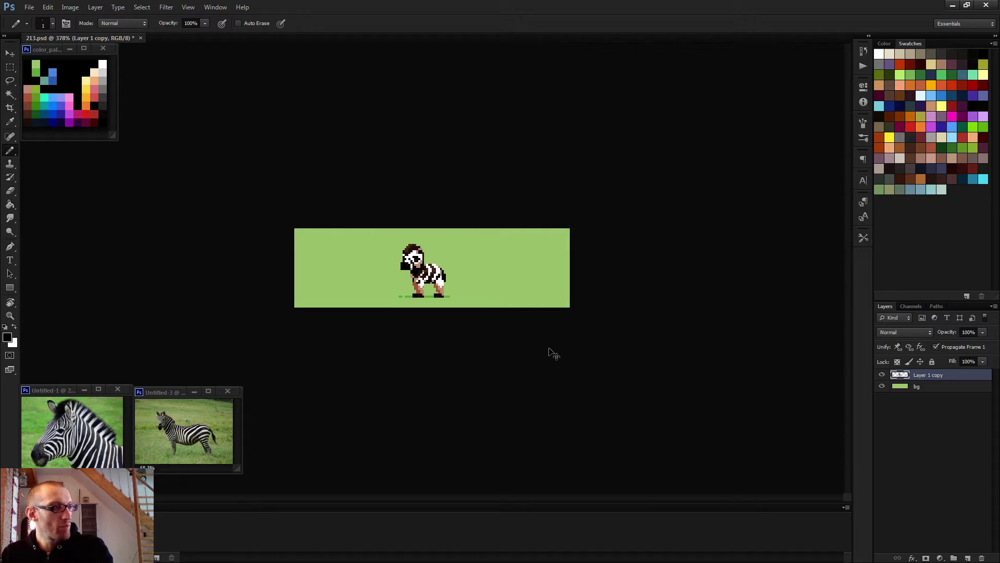
Step: Paint the dark patch at the top of the near front leg white
scroll(431, 273, "up", 5)
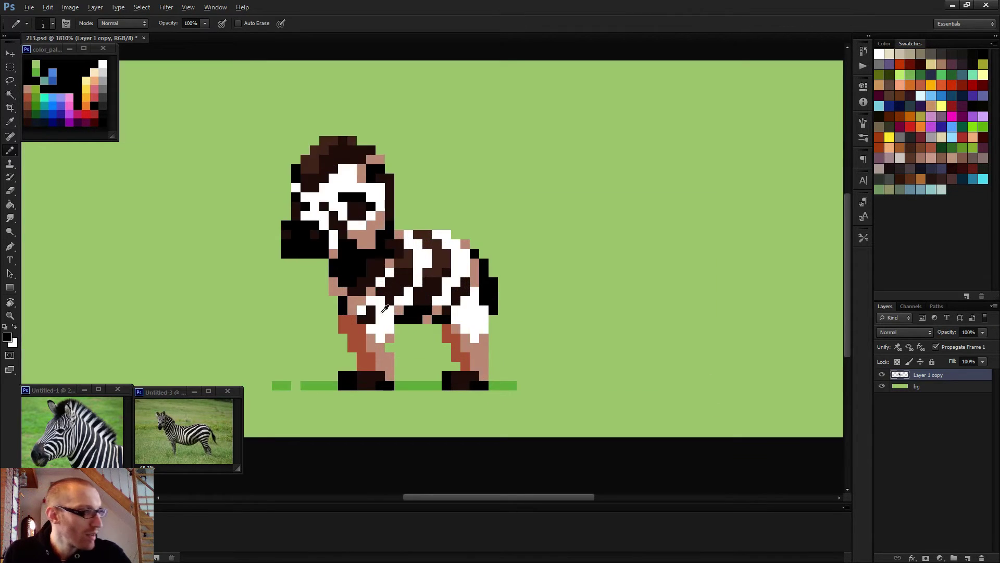
key("x")
left_click(364, 315)
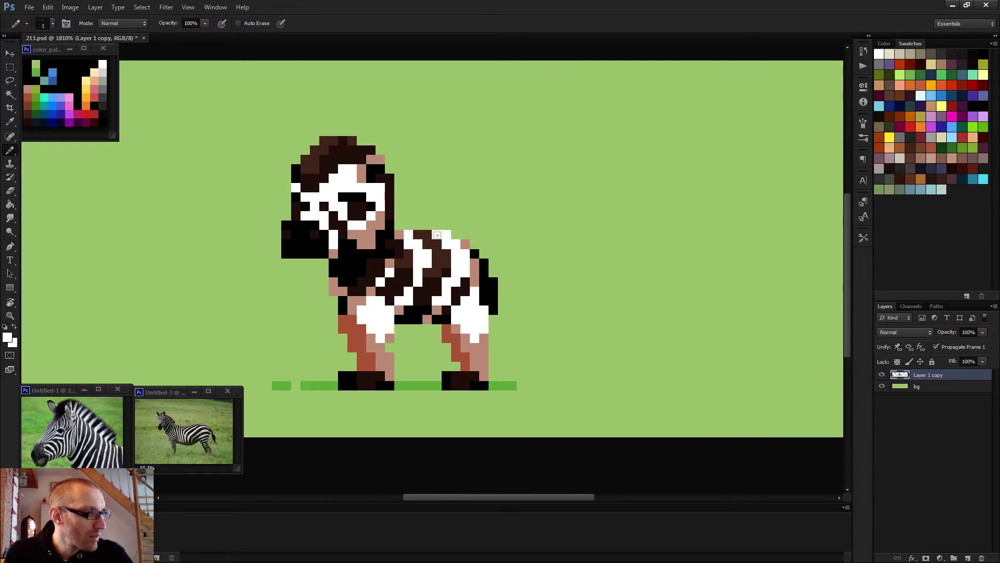
scroll(433, 257, "down", 3)
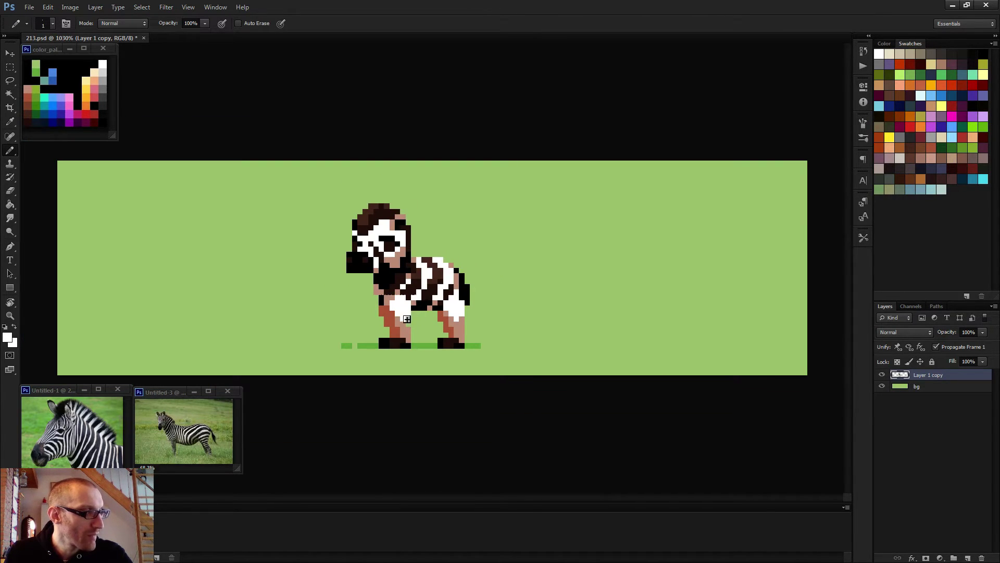
Step: Pick up the dark brown and paint a stripe across the near hind thigh below the tail
scroll(442, 276, "up", 3)
left_click(435, 285, "alt")
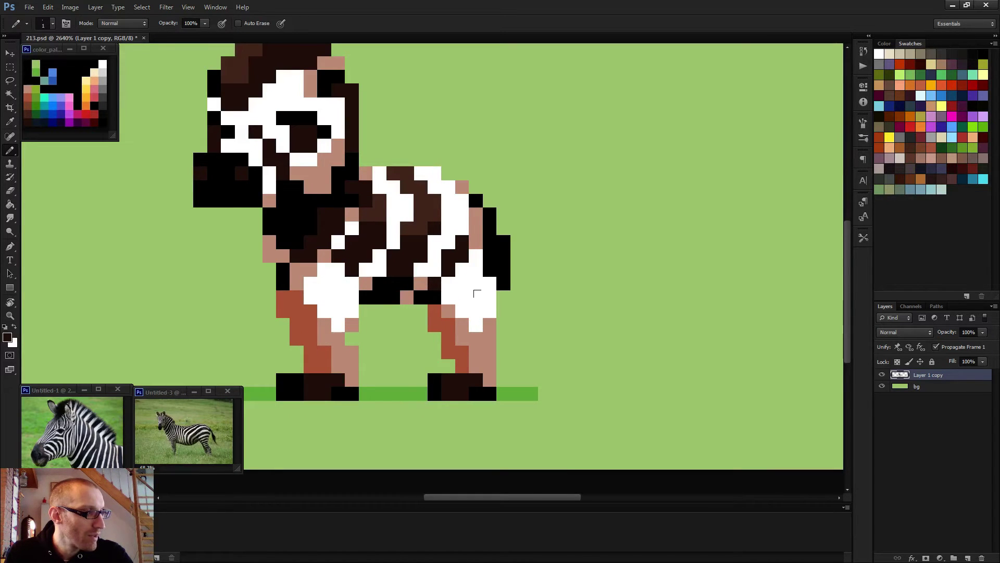
mouse_move(488, 296)
left_mouse_down()
mouse_move(472, 298)
mouse_move(486, 311)
left_mouse_up()
left_click(462, 311)
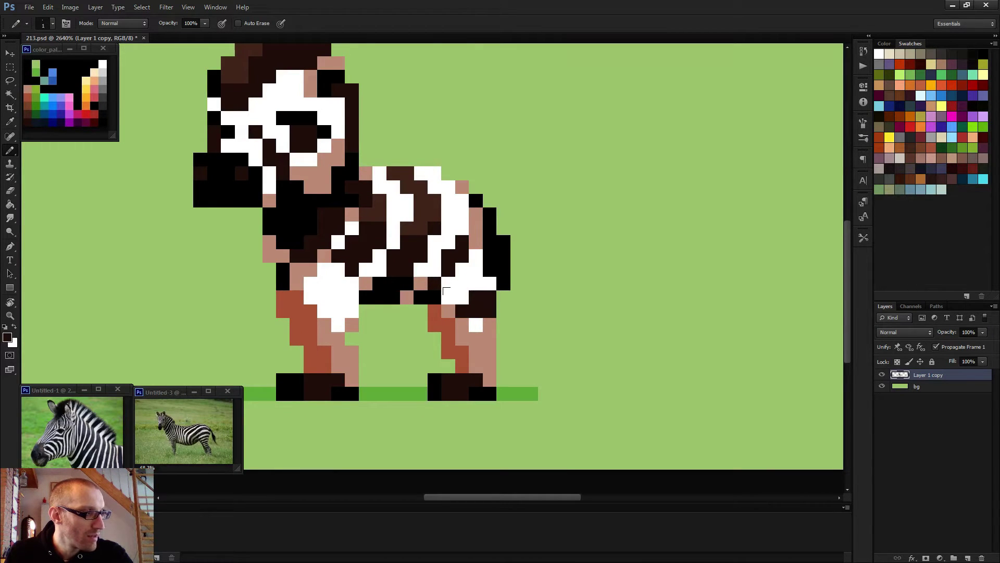
left_click(448, 297)
left_click(491, 285)
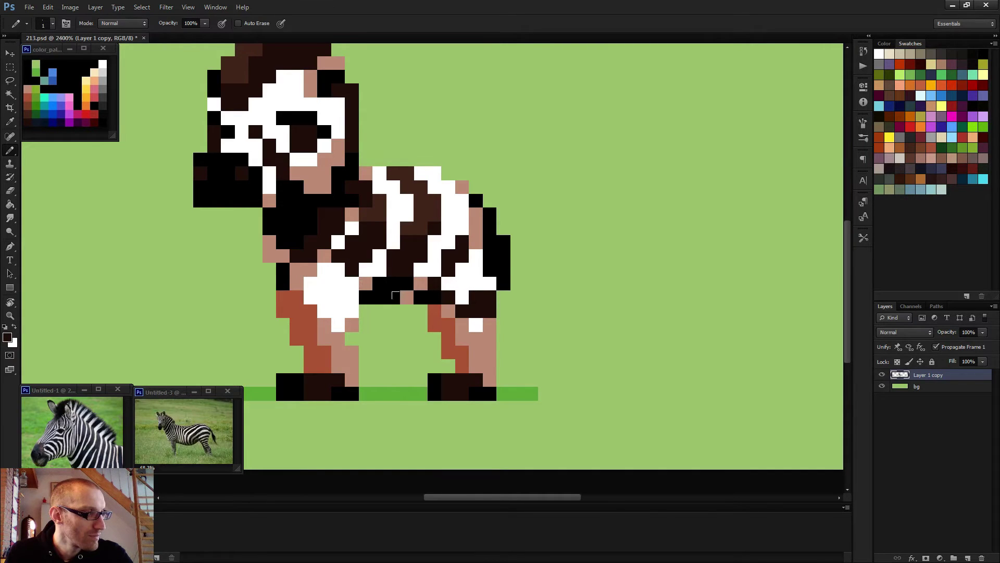
scroll(487, 339, "down", 5)
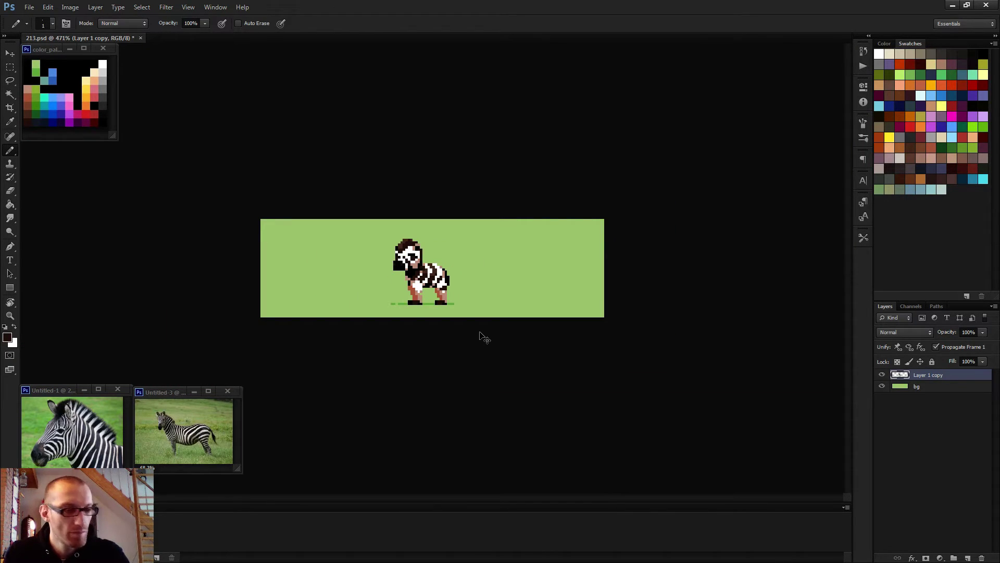
Step: Complete the dark brown stripe across the near hind thigh and add a black pixel at its front end
scroll(487, 339, "up", 3)
scroll(467, 309, "up", 1)
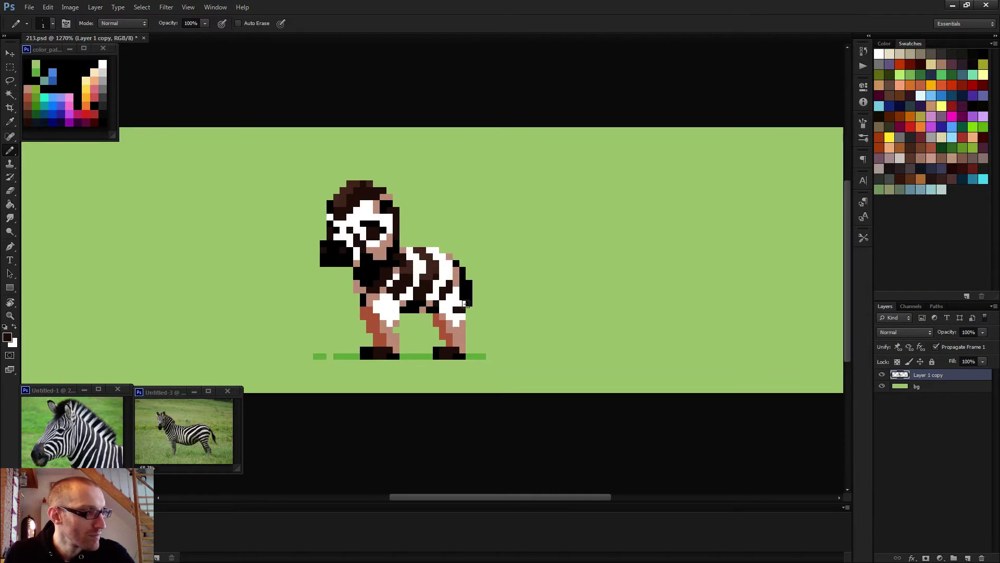
left_click_drag(449, 310, 442, 310)
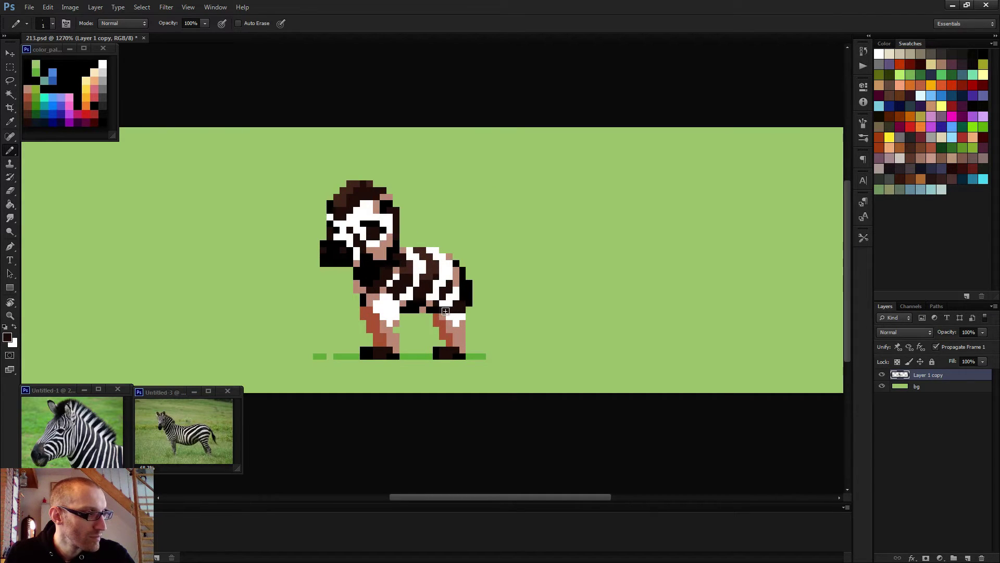
left_click(436, 309, "alt")
left_click(443, 315)
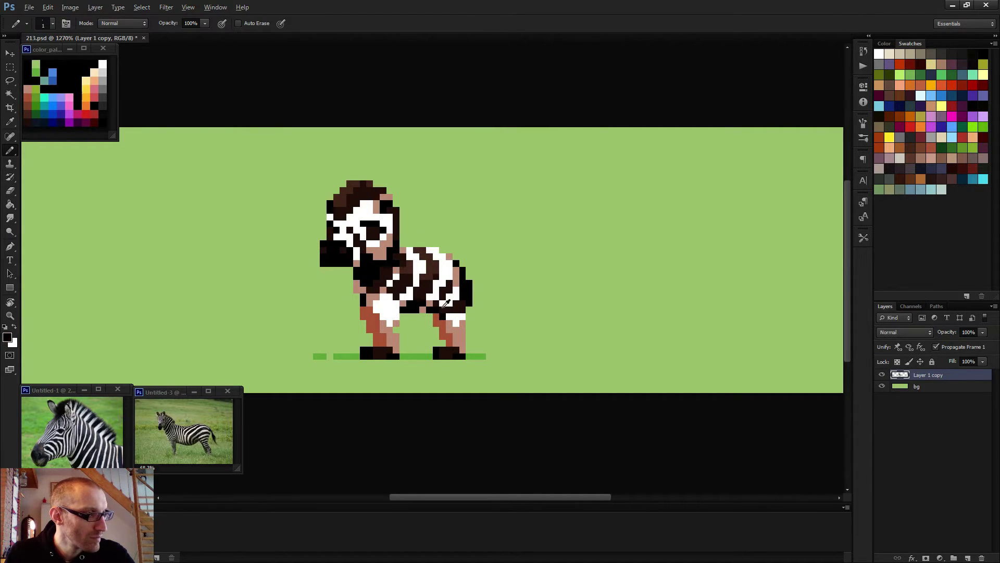
left_click(445, 307, "alt")
left_click(452, 299, "alt")
scroll(499, 336, "down", 3)
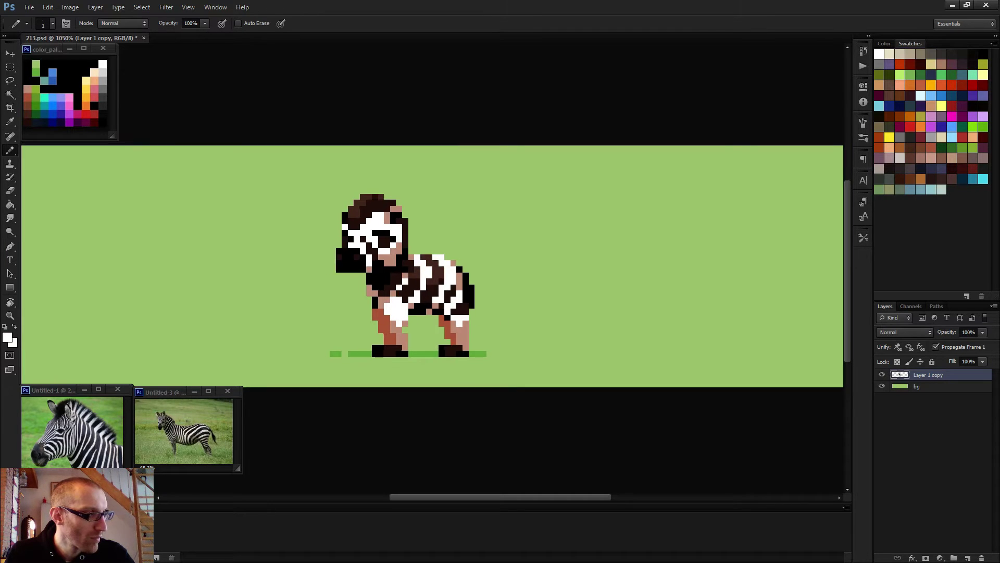
scroll(495, 341, "down", 2)
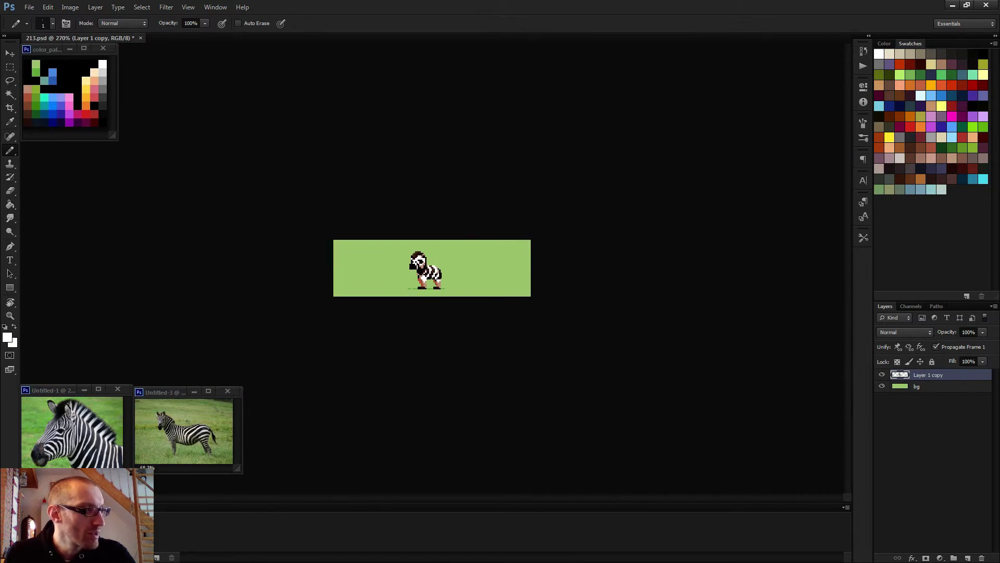
Step: Pick up the dark brown and paint a stripe across the upper near front leg
scroll(427, 276, "up", 7)
left_click(416, 263, "alt")
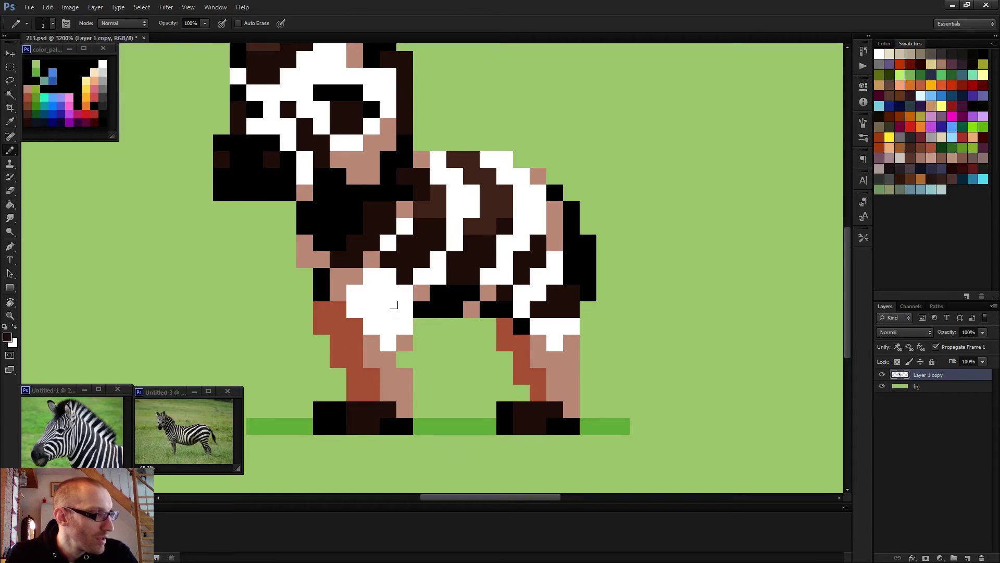
mouse_move(405, 325)
left_mouse_down()
mouse_move(371, 325)
mouse_move(371, 310)
mouse_move(355, 309)
left_mouse_up()
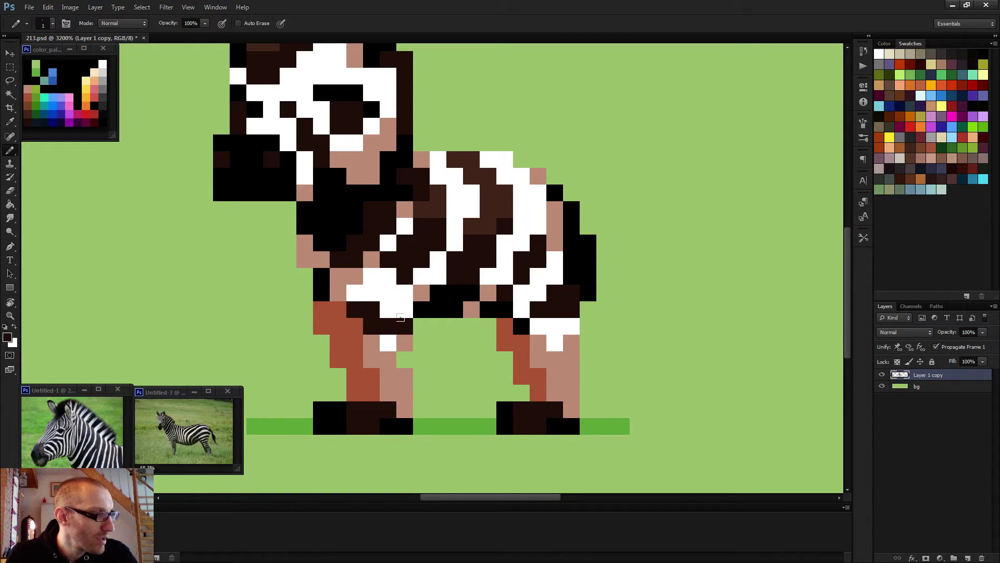
scroll(400, 317, "down", 2)
scroll(462, 346, "down", 4)
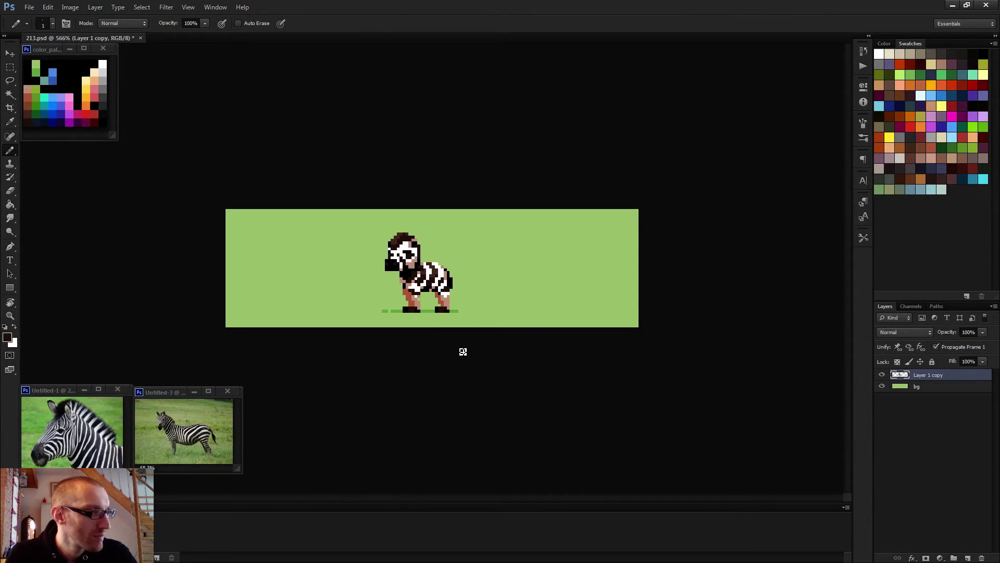
Step: Pick up black and add a short stripe across the lower near front leg
scroll(420, 287, "up", 4)
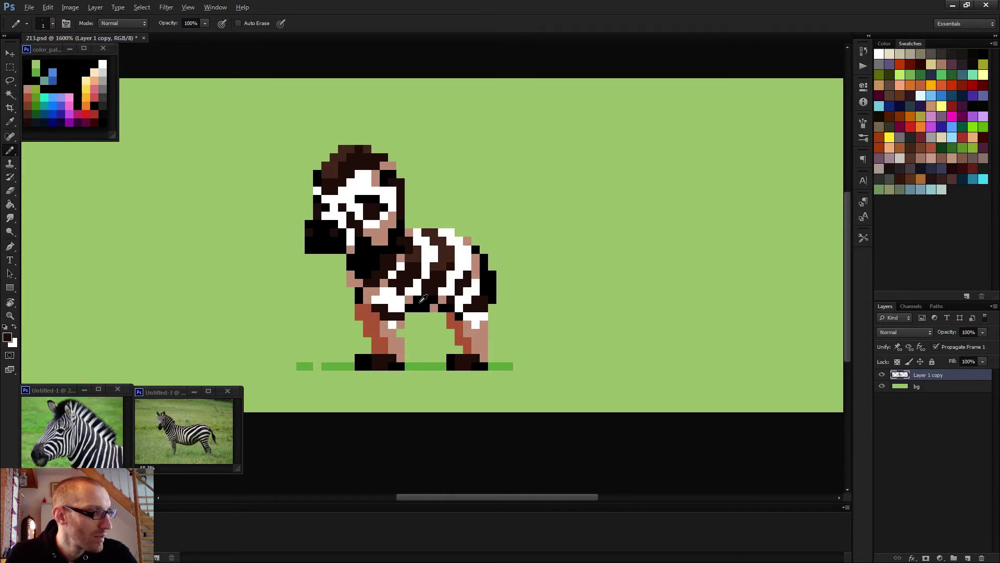
scroll(386, 335, "down", 2)
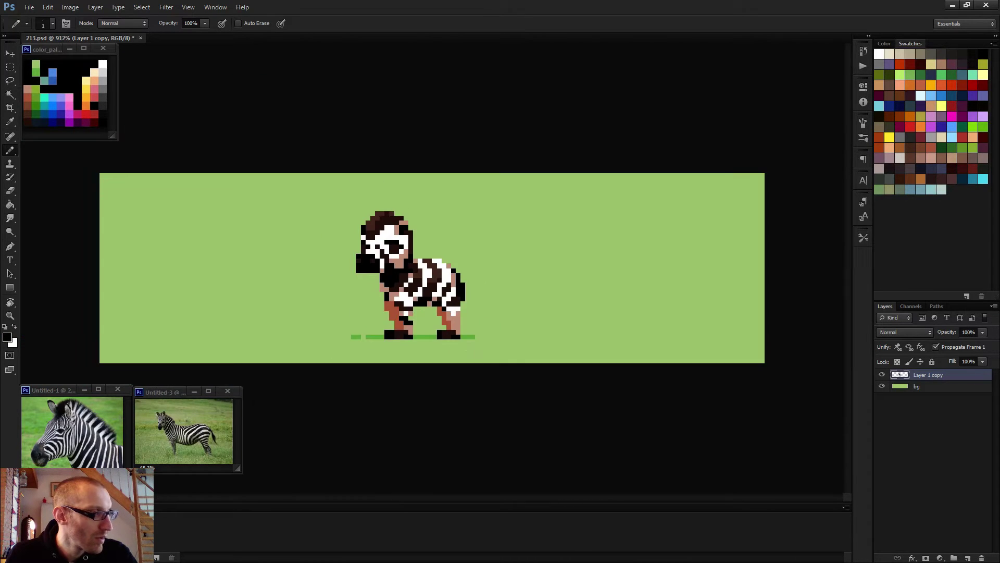
scroll(487, 349, "down", 2)
scroll(475, 337, "up", 3)
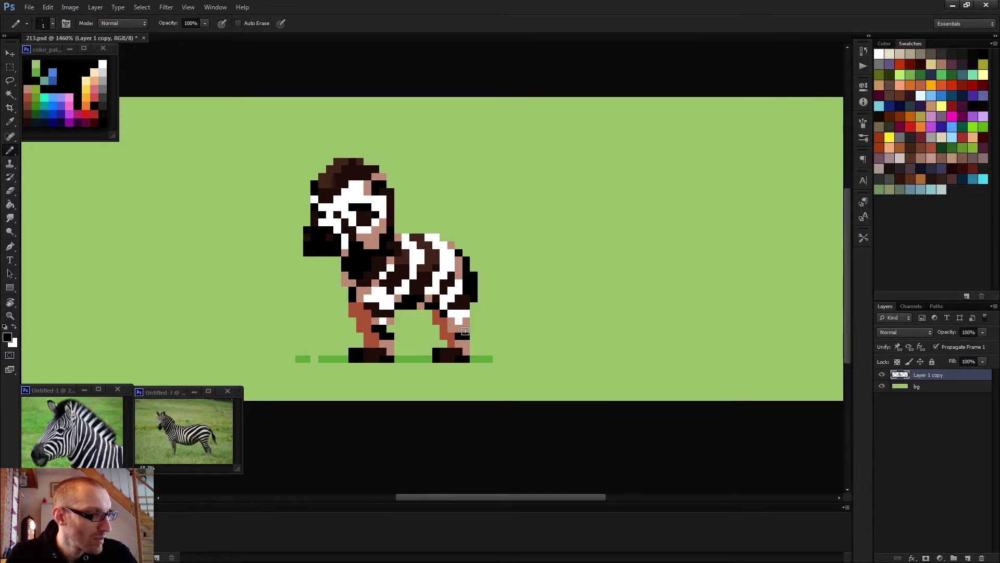
Step: Pick up white and paint over the rear end of the dark brown stripe on the near hind thigh
scroll(521, 335, "down", 3)
scroll(524, 334, "down", 2)
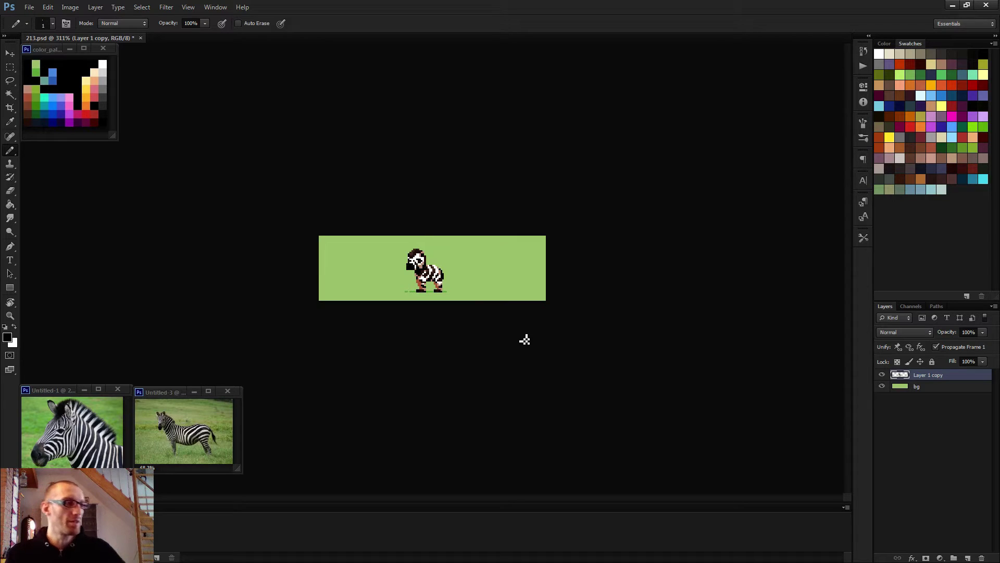
scroll(433, 320, "up", 2)
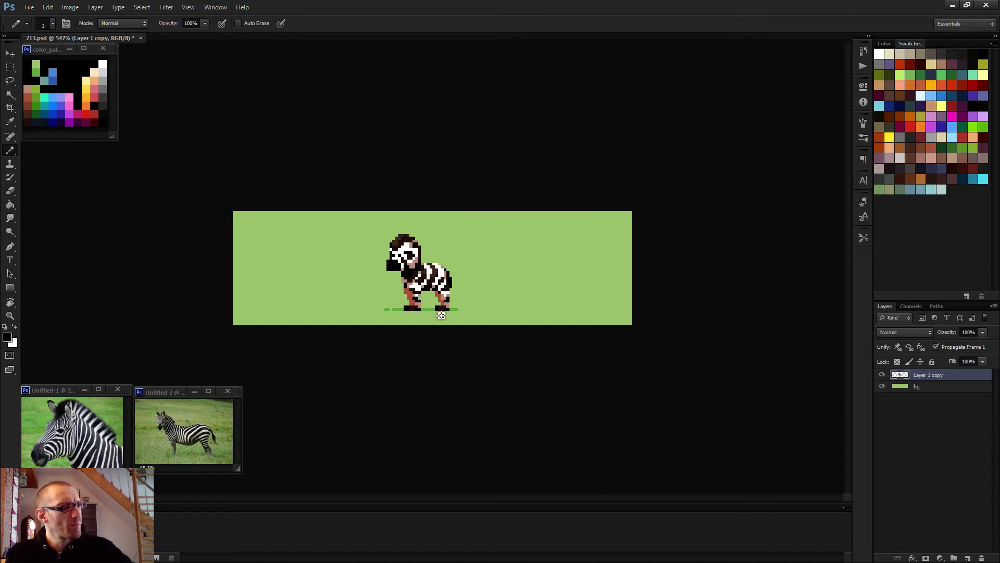
scroll(441, 315, "up", 3)
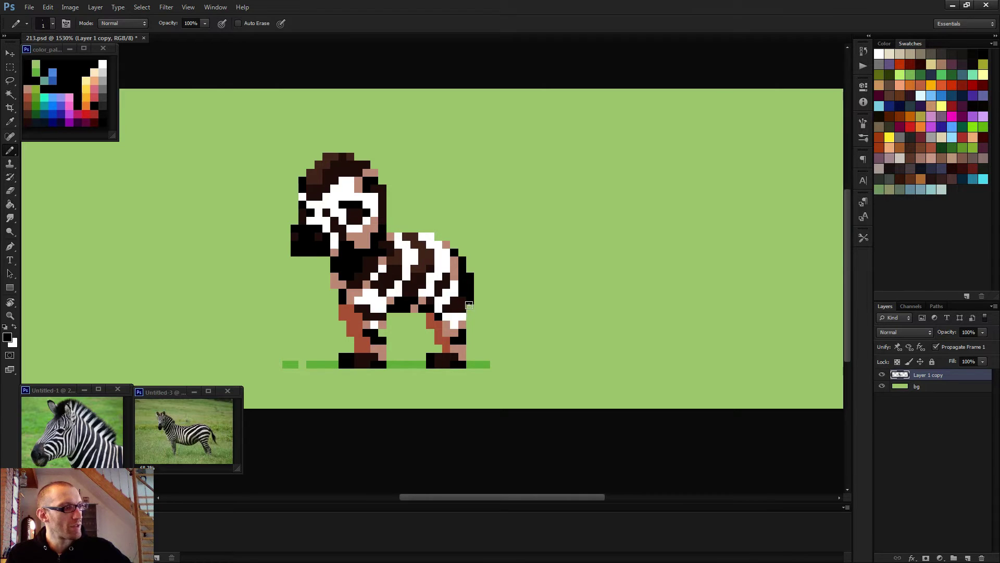
scroll(469, 305, "up", 2)
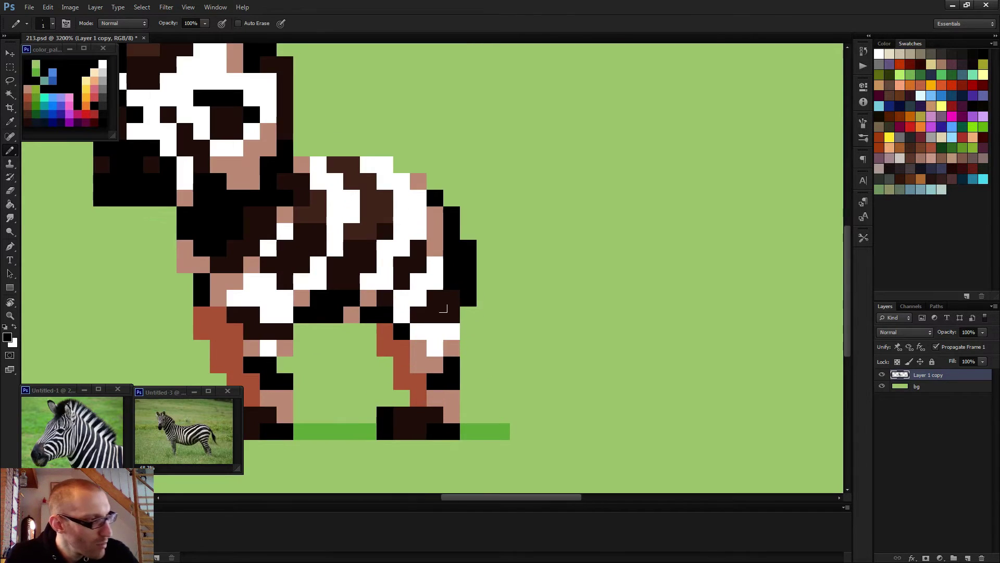
left_click(447, 324, "alt")
left_click_drag(452, 315, 452, 298)
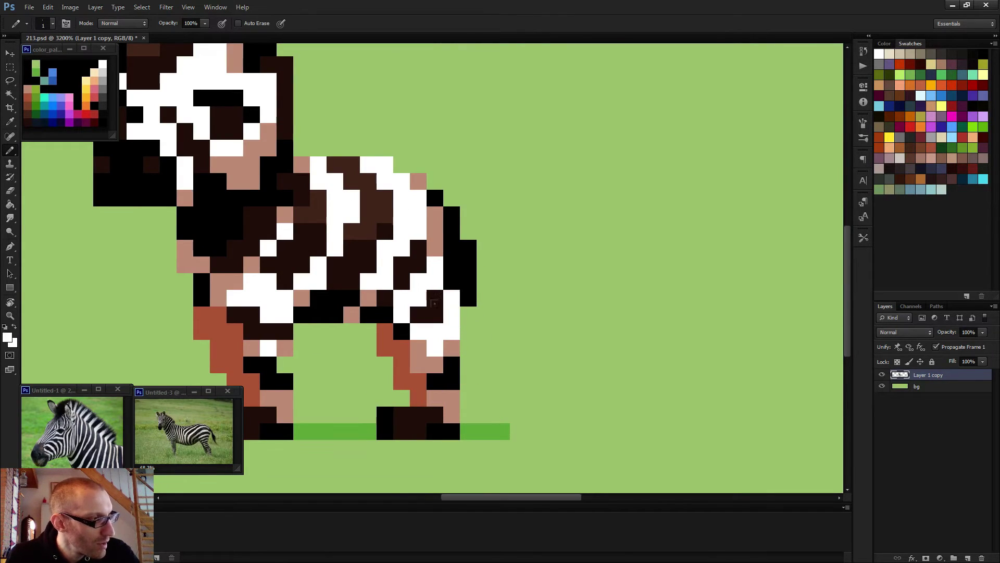
Step: Pick up the dark brown and extend the near hind thigh stripe with one pixel above and one pixel below
left_click(424, 301, "alt")
left_click(435, 282)
scroll(452, 295, "down", 8)
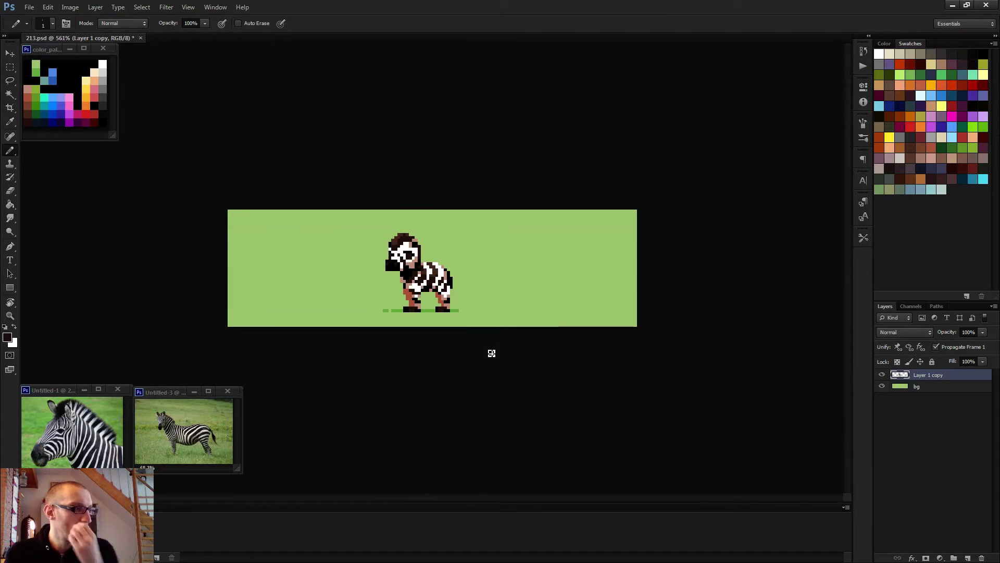
scroll(496, 356, "down", 1)
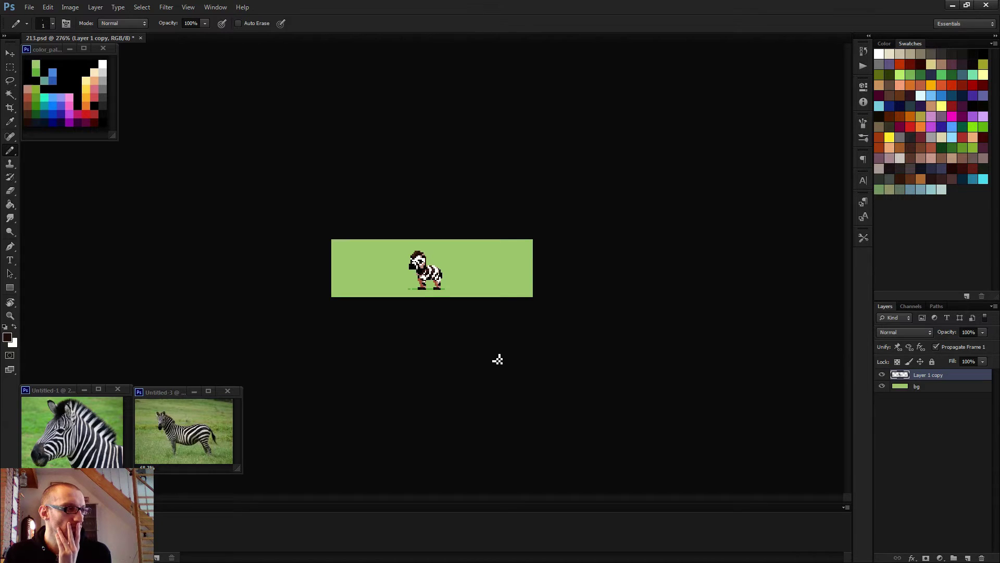
scroll(497, 359, "up", 7)
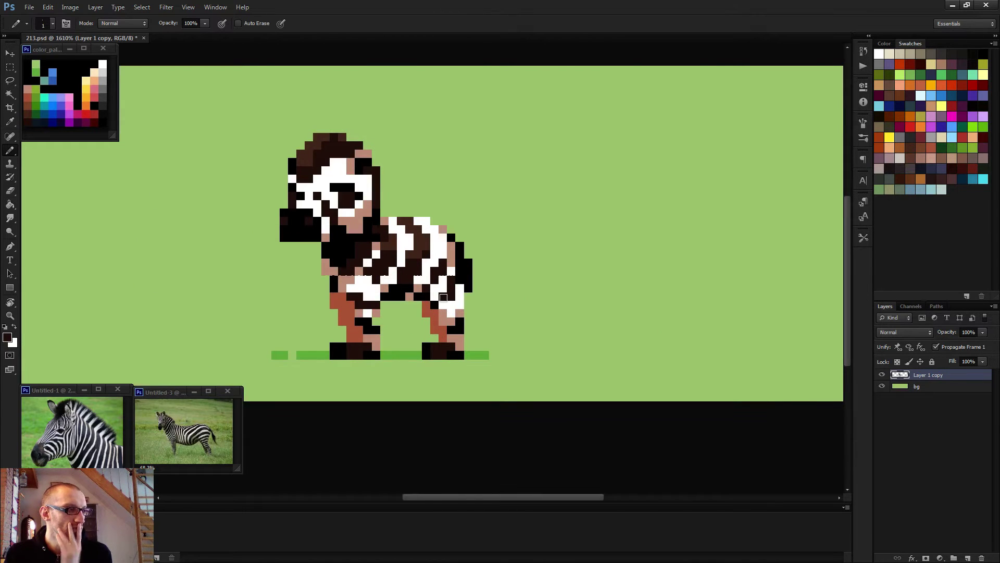
left_click(444, 304)
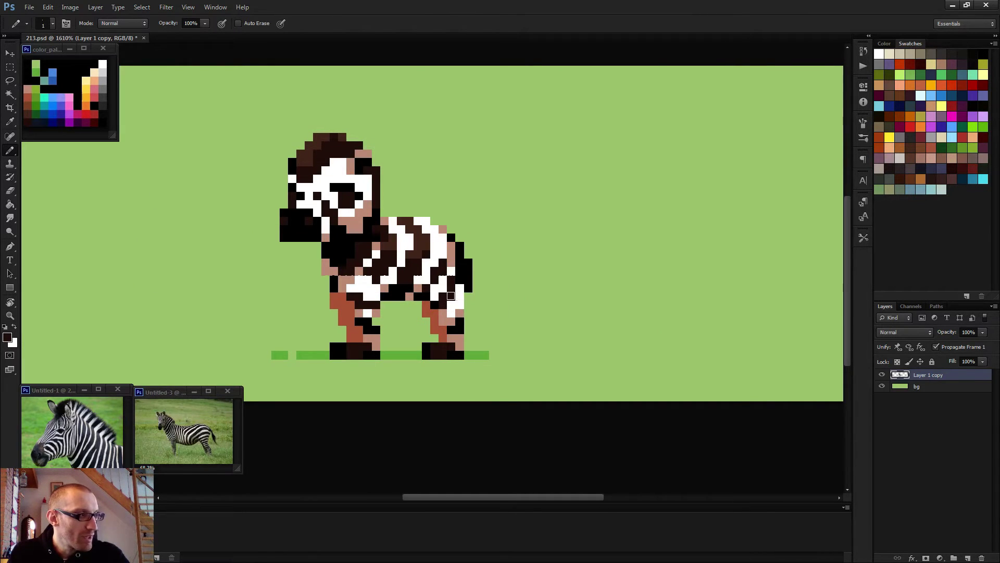
scroll(480, 307, "down", 5)
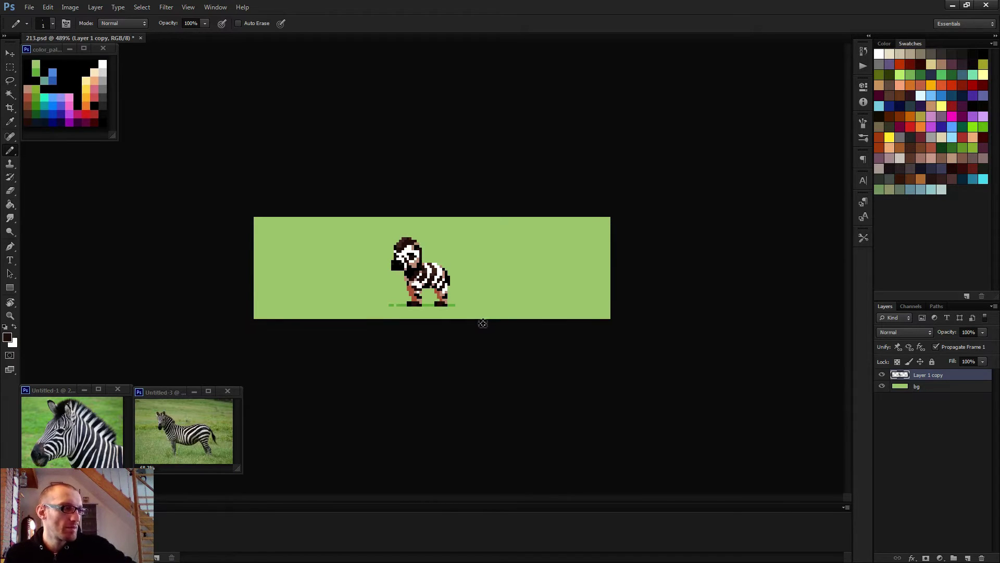
scroll(483, 324, "up", 5)
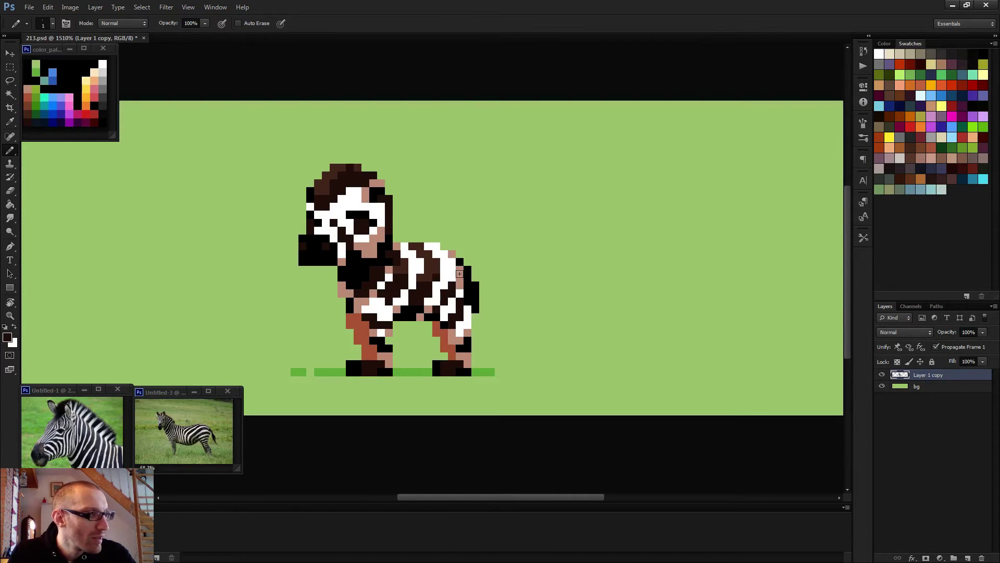
scroll(519, 287, "down", 4)
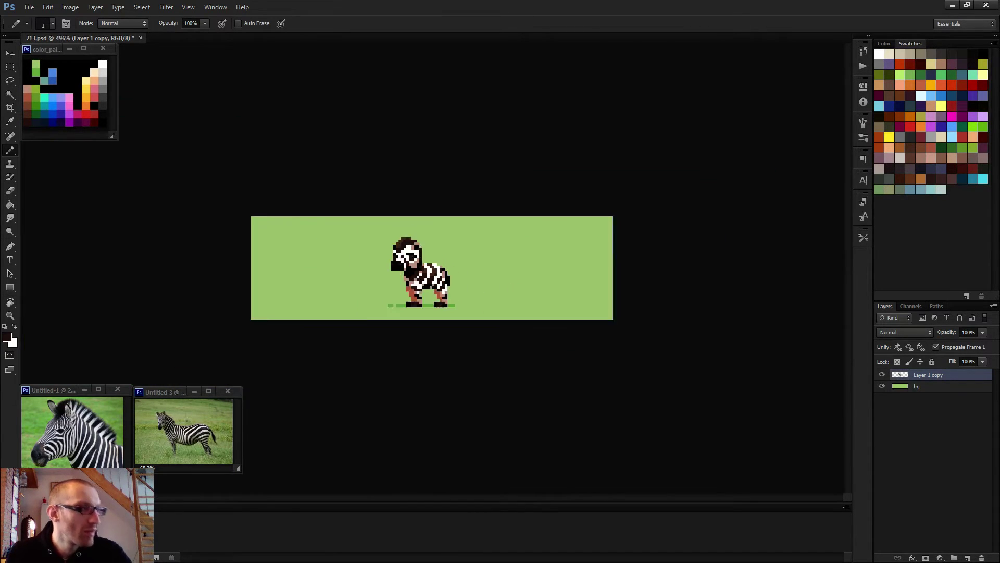
scroll(514, 304, "down", 2)
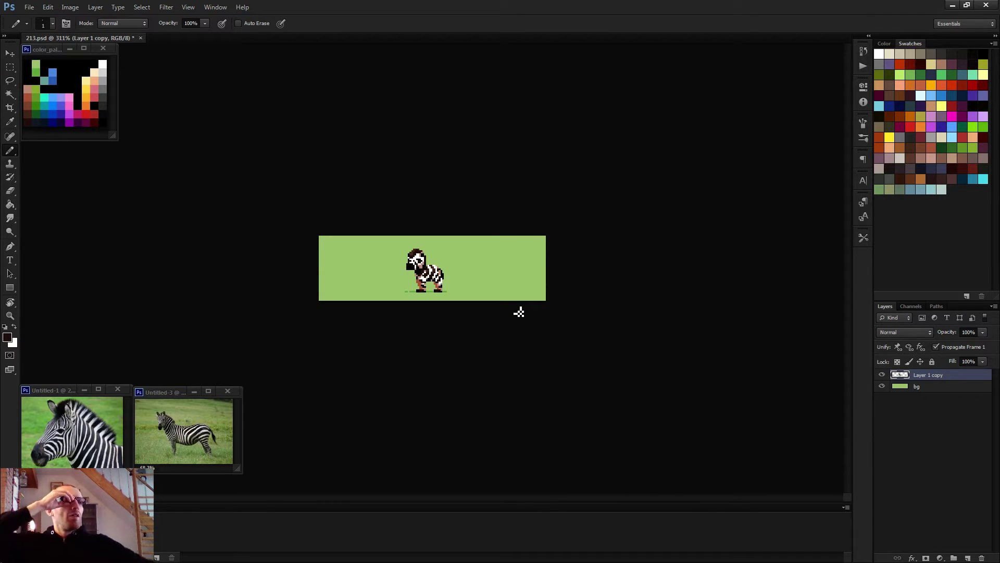
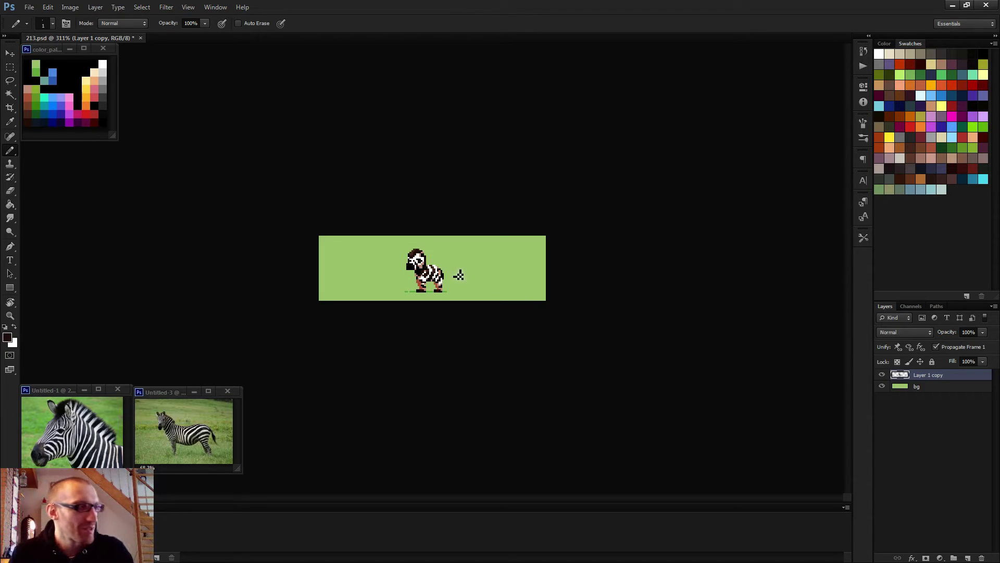
Step: Pick up black, extend the tail upward onto the top of the rump with black pixels, and save the document
scroll(467, 282, "up", 3)
scroll(464, 299, "up", 5)
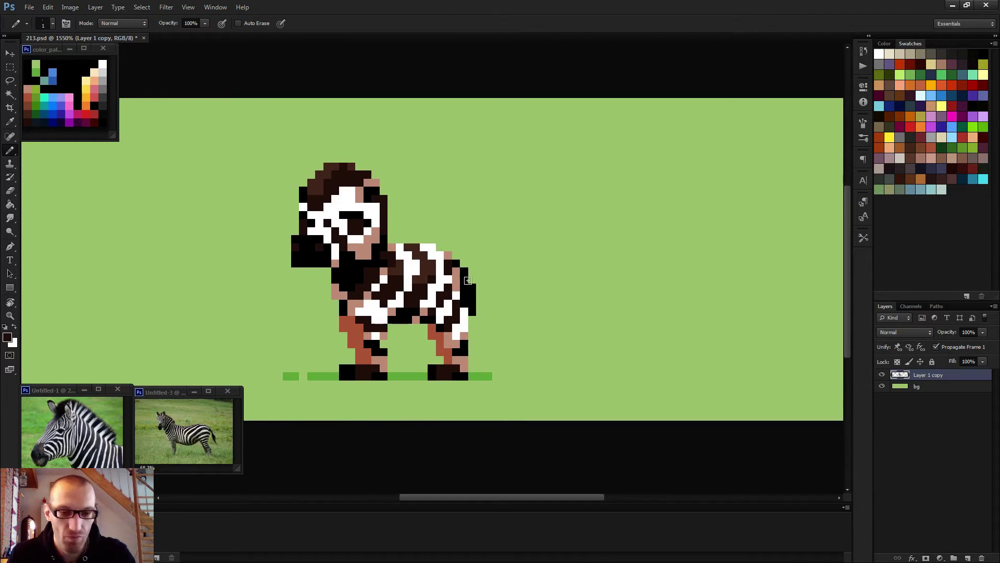
left_click(445, 229)
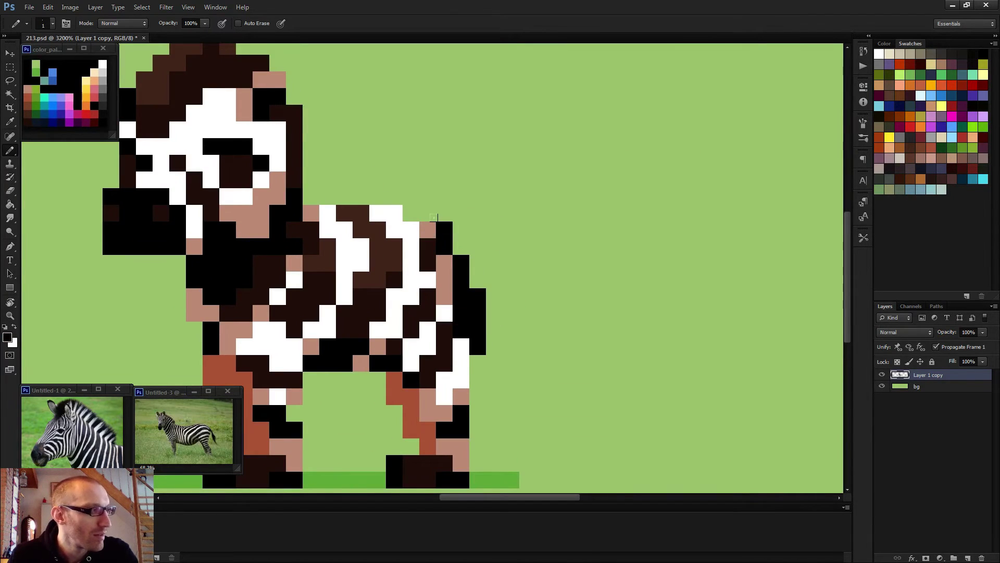
left_click(460, 245)
left_click(473, 286)
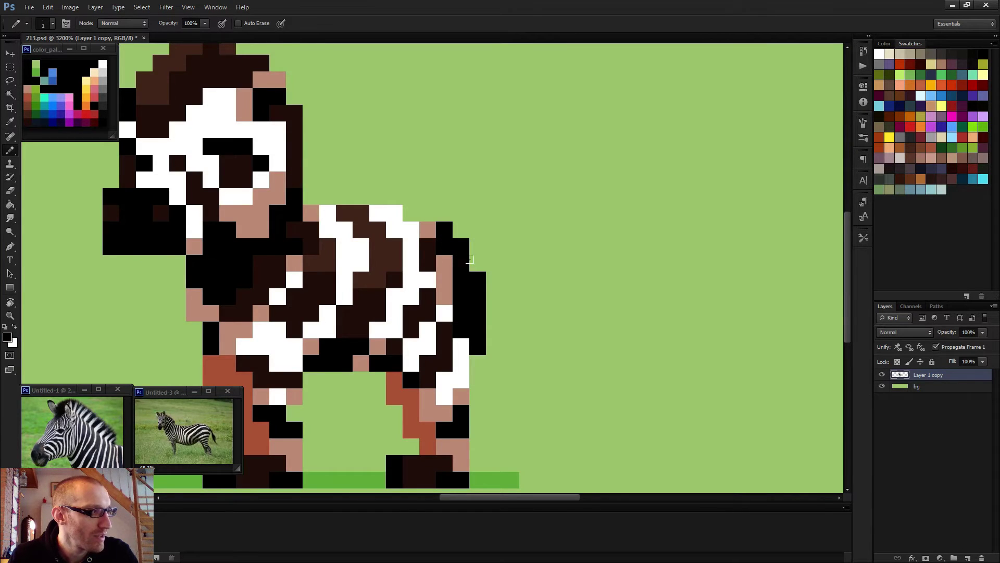
scroll(469, 259, "down", 4)
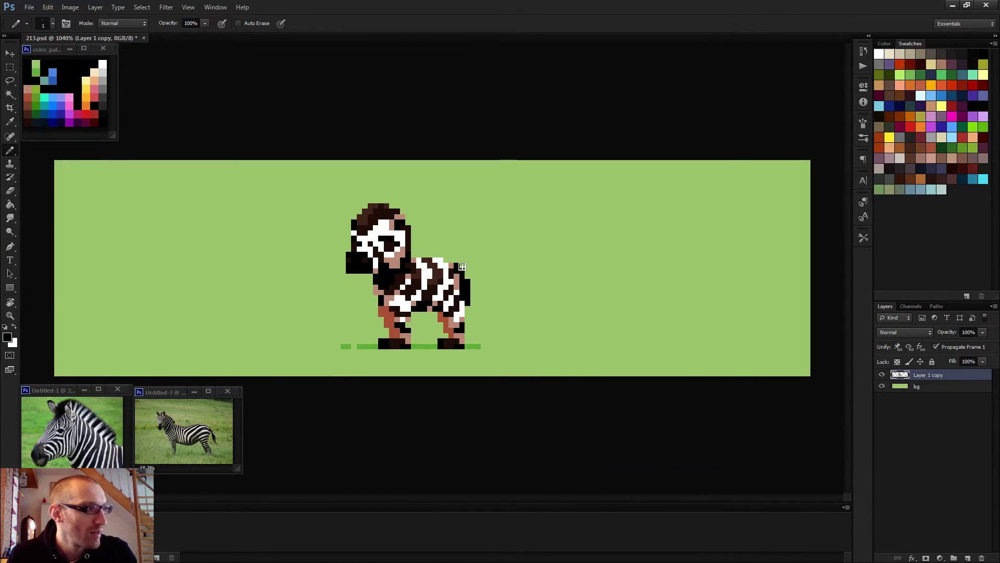
key("e")
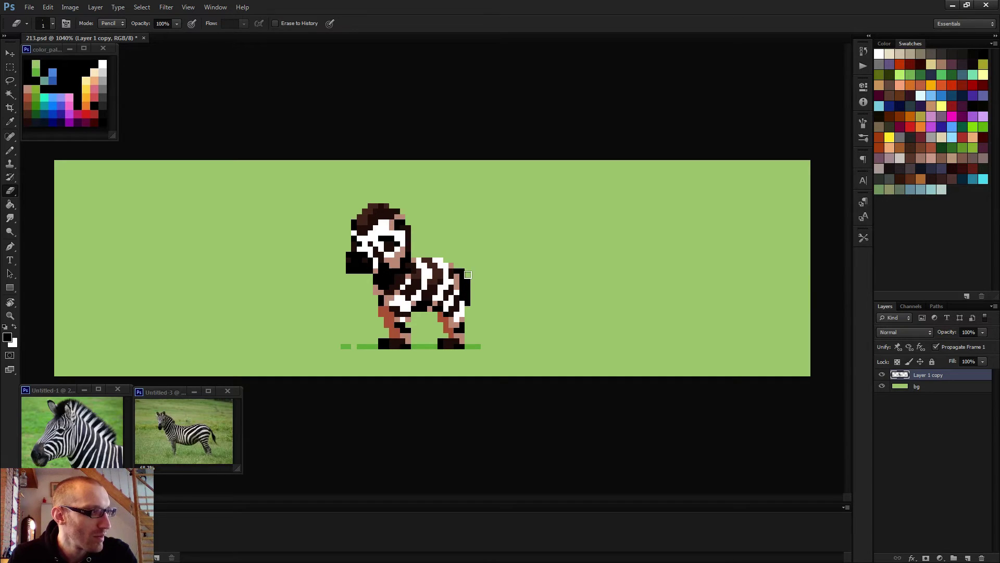
key("b")
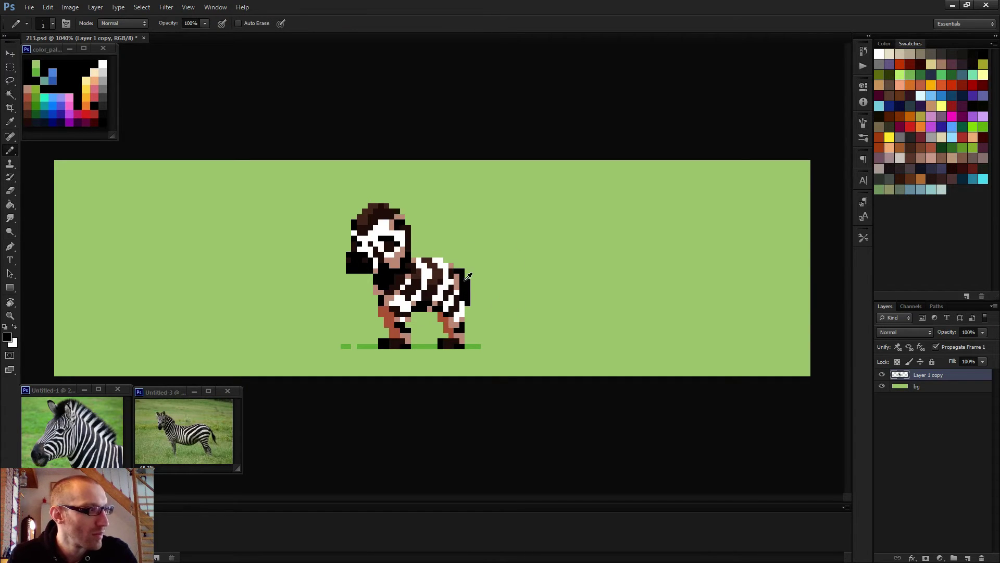
key("ctrl+s")
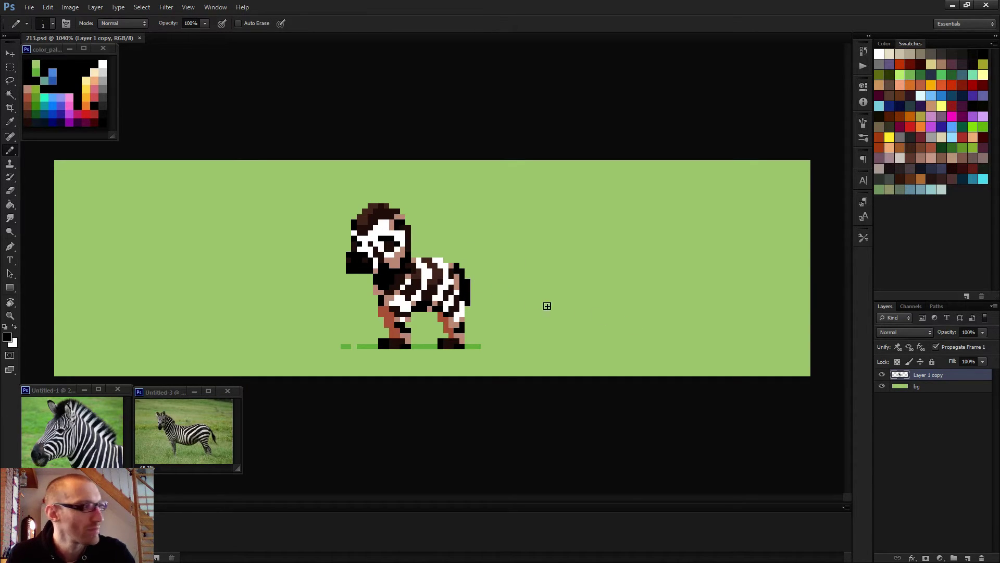
scroll(545, 307, "down", 3)
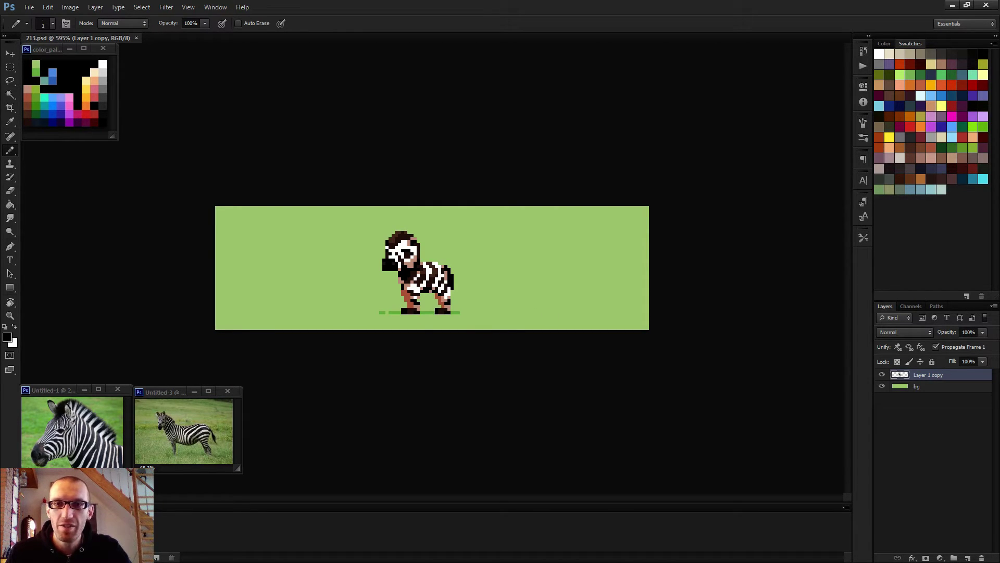
left_click(315, 166)
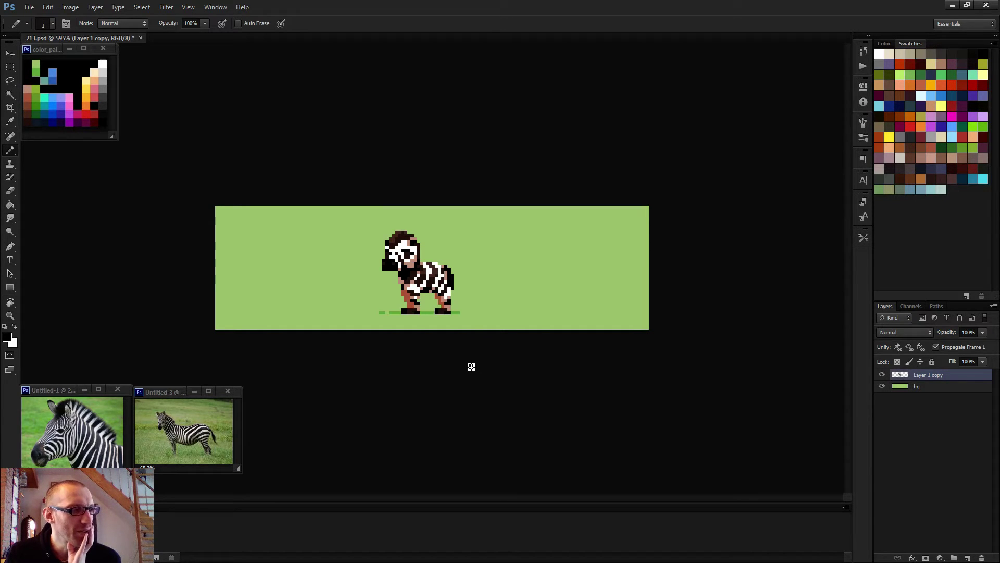
scroll(507, 276, "up", 3)
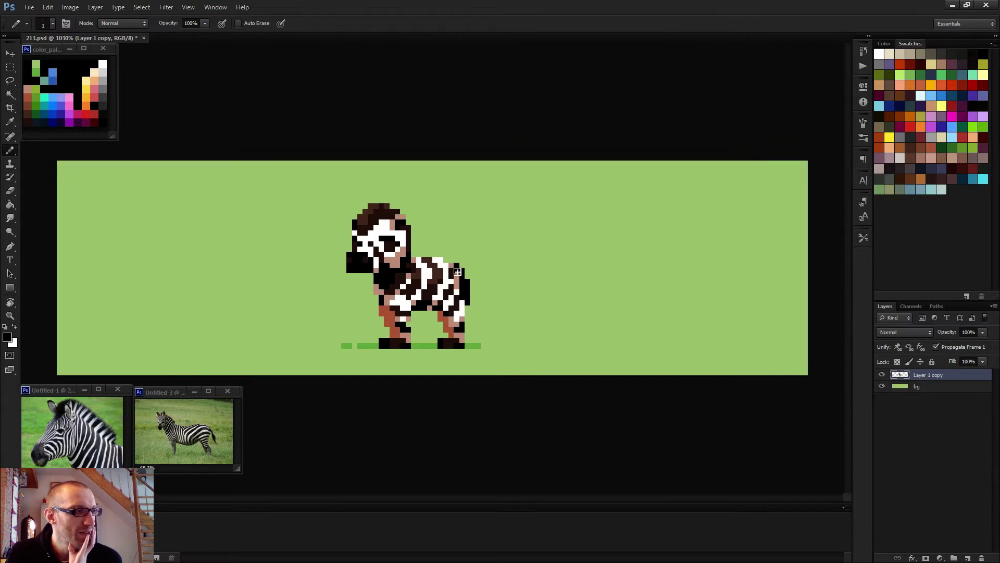
scroll(514, 347, "down", 3)
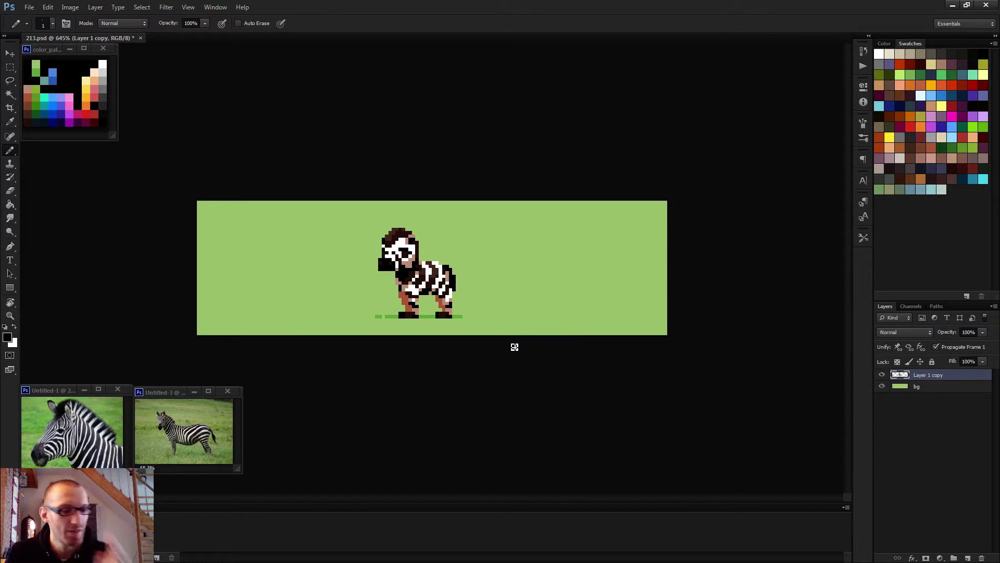
Step: Try recolouring the tail's topmost black pixel on the rump with the light pinkish brown
scroll(514, 343, "up", 4)
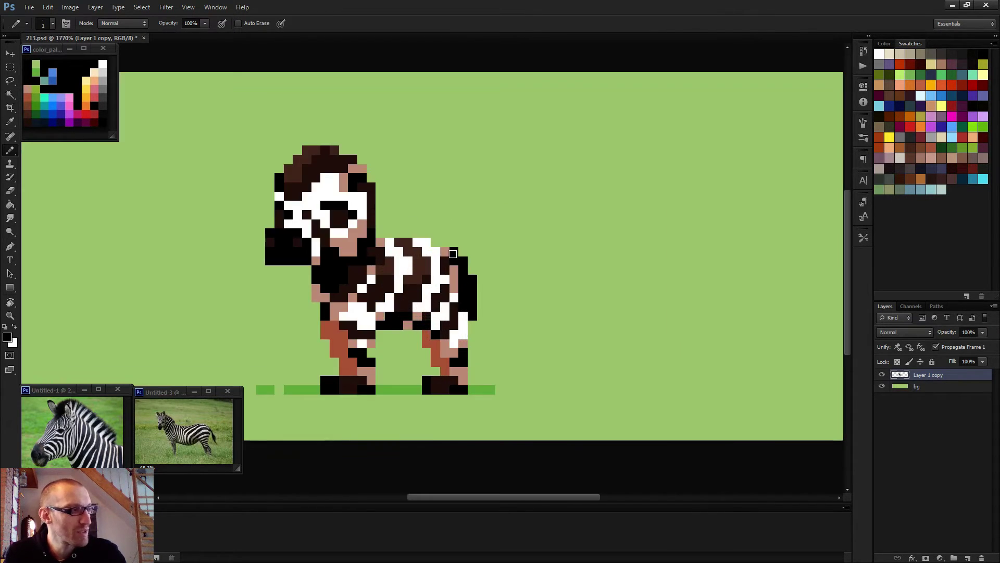
left_click(451, 247, "alt")
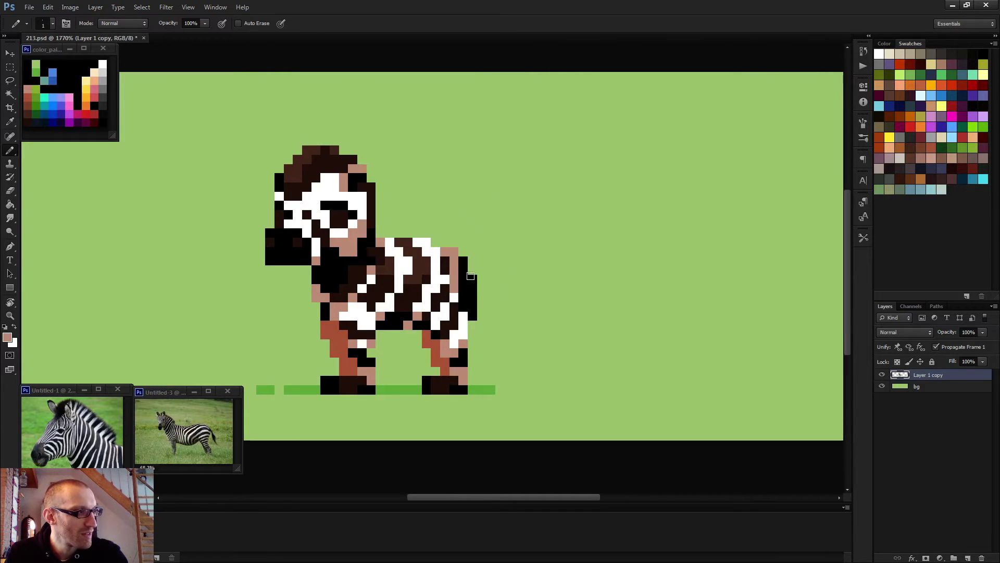
scroll(469, 275, "down", 2)
key("e")
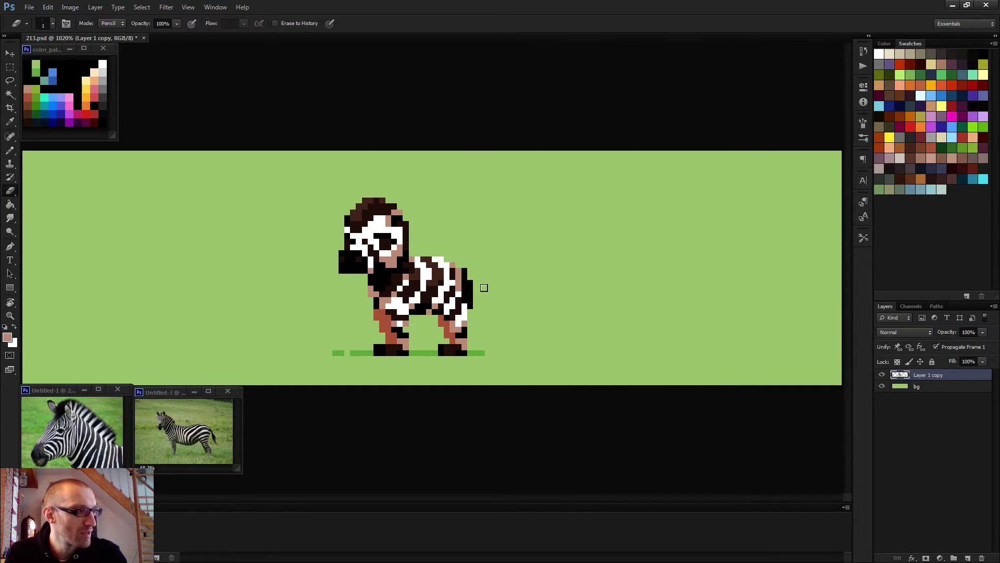
scroll(482, 286, "down", 1)
key("b")
scroll(477, 291, "down", 3)
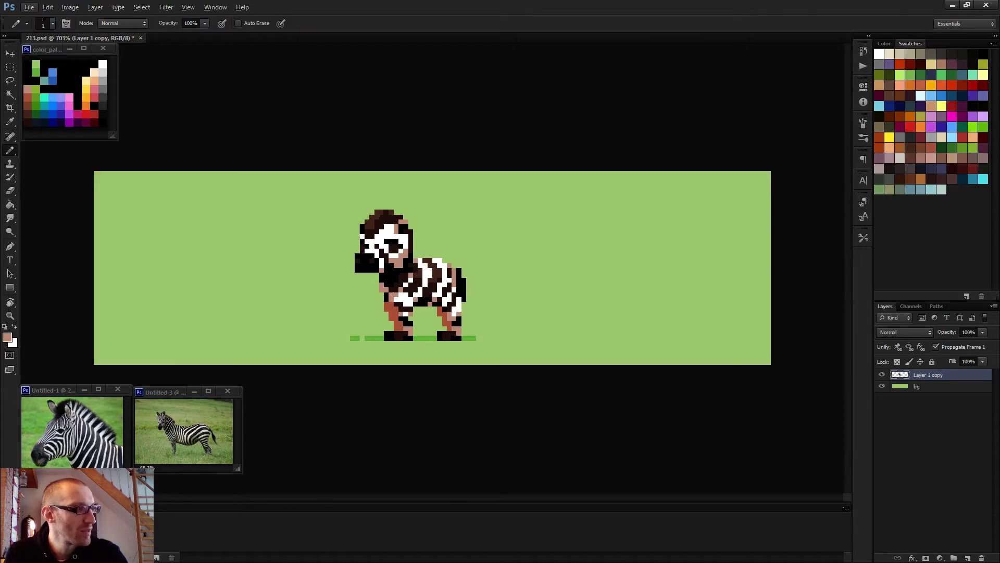
Step: Pick up black, repaint the topmost tail pixel on the rump, and save the document
scroll(432, 267, "up", 2)
left_click(469, 277, "alt")
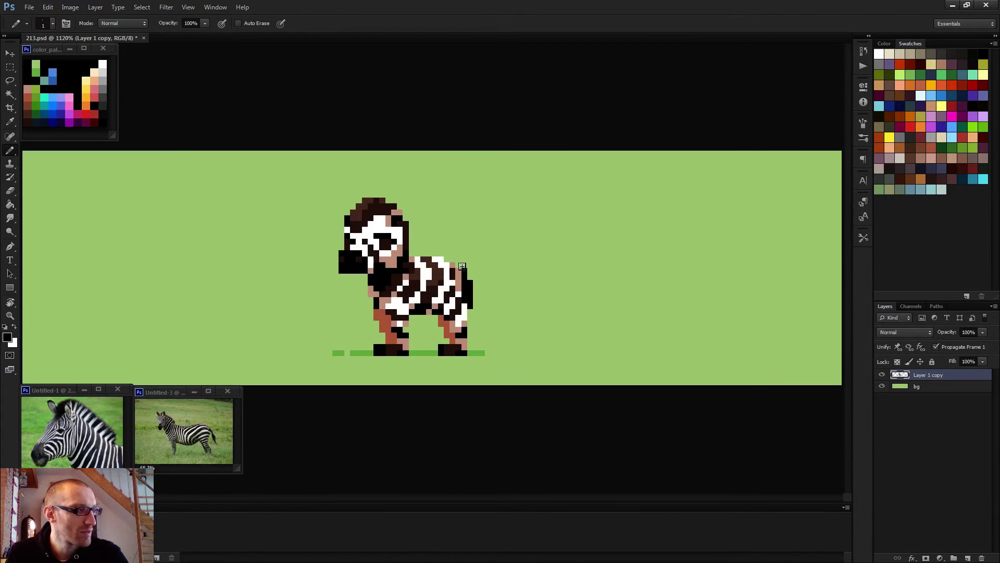
scroll(504, 304, "down", 2)
key("ctrl+s")
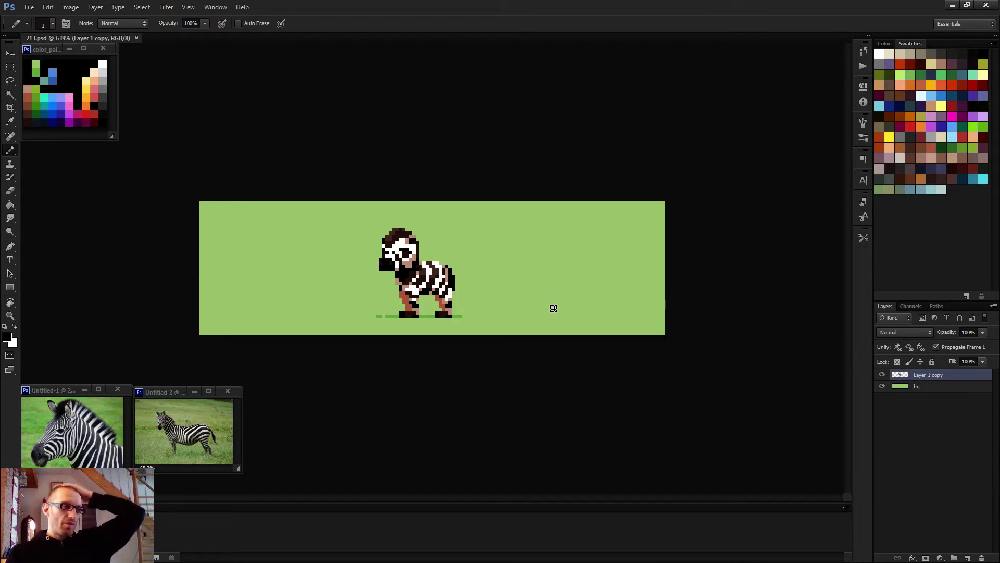
Step: Duplicate the zebra onto a new layer for Frame 2, with the original zebra layer hidden
key("m")
scroll(479, 323, "up", 3)
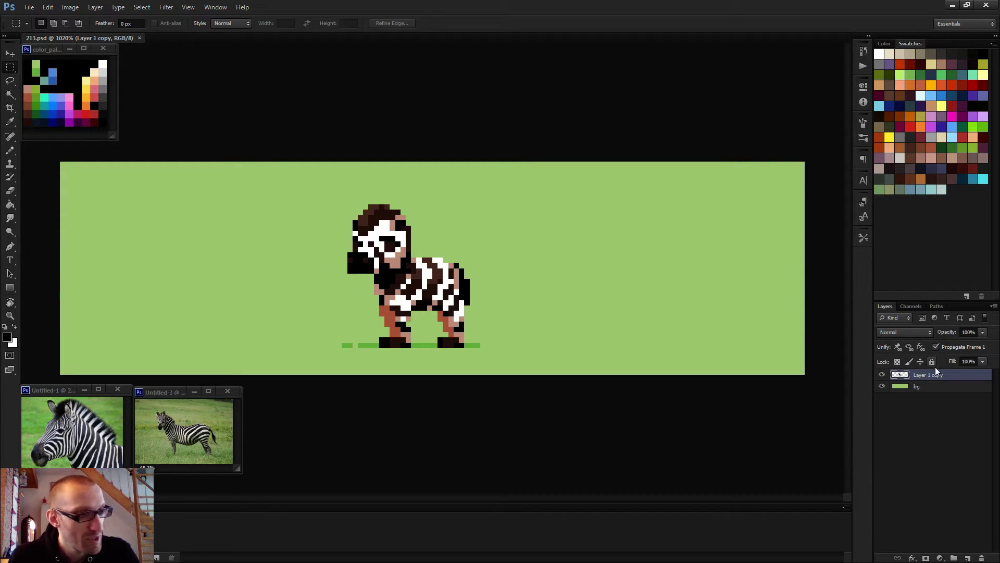
key("ctrl+j")
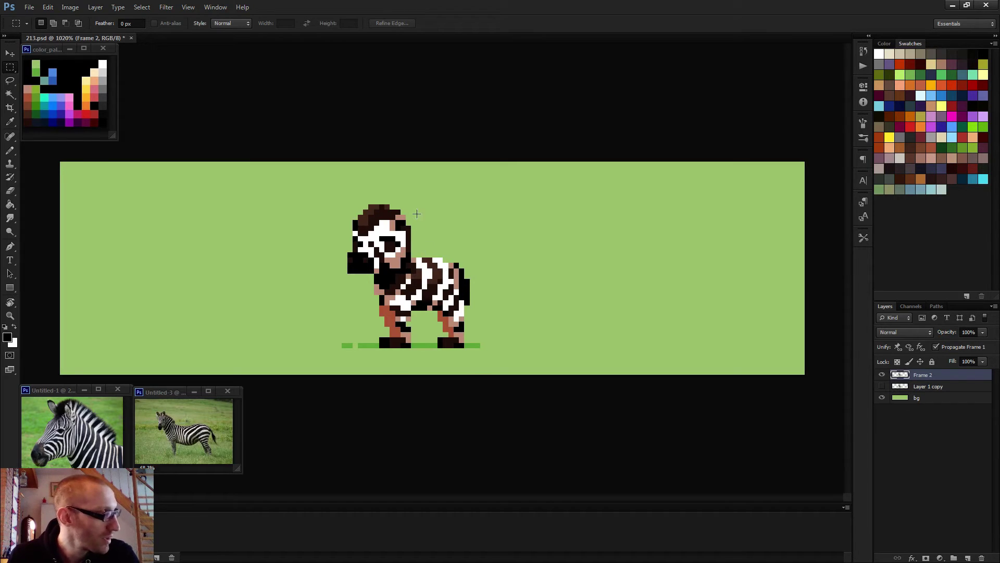
Step: Try selecting the head with its muzzle, rotating it -90° with Free Transform and lowering it in front of the body
scroll(418, 228, "up", 2)
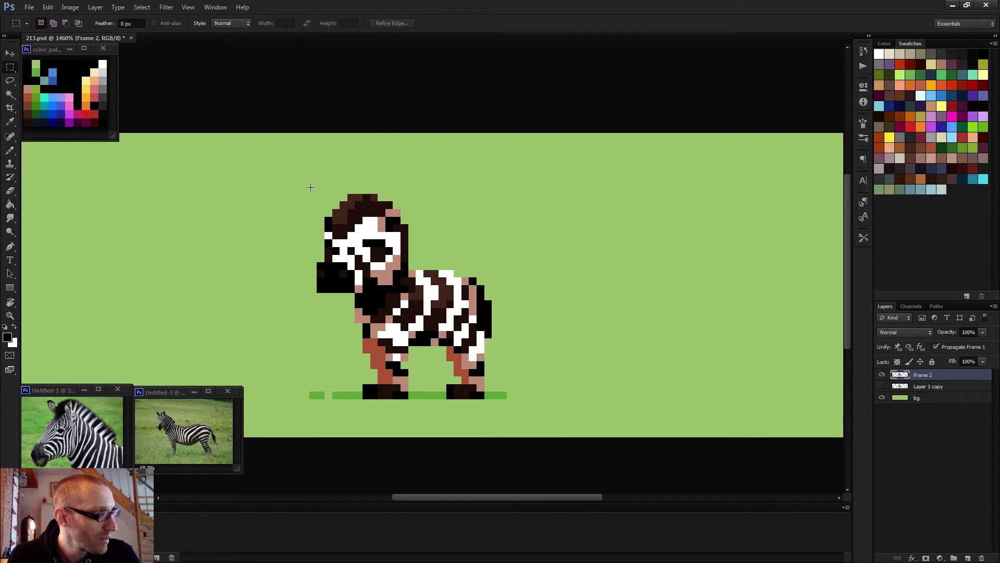
left_click_drag(311, 188, 409, 277)
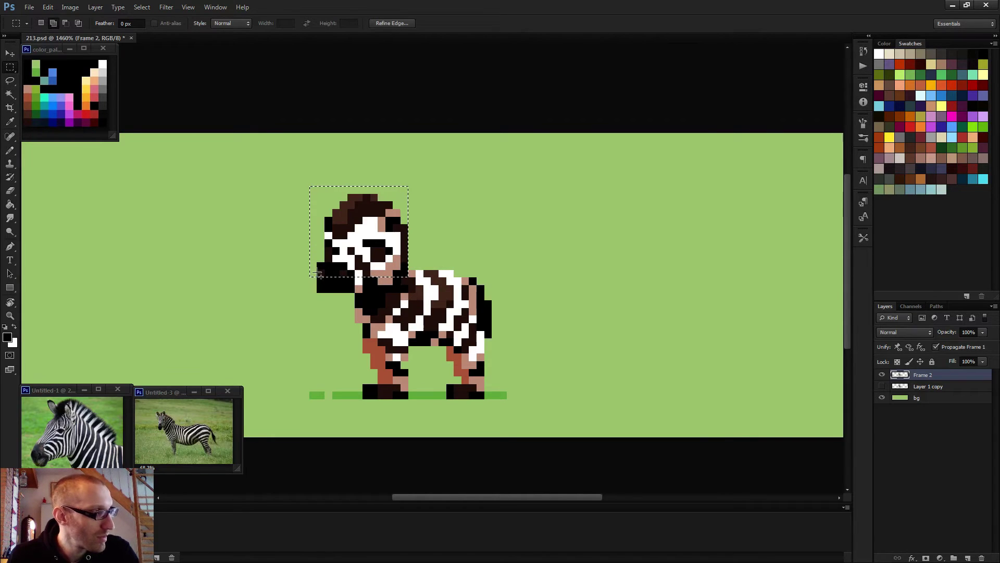
left_click_drag(317, 272, 392, 291)
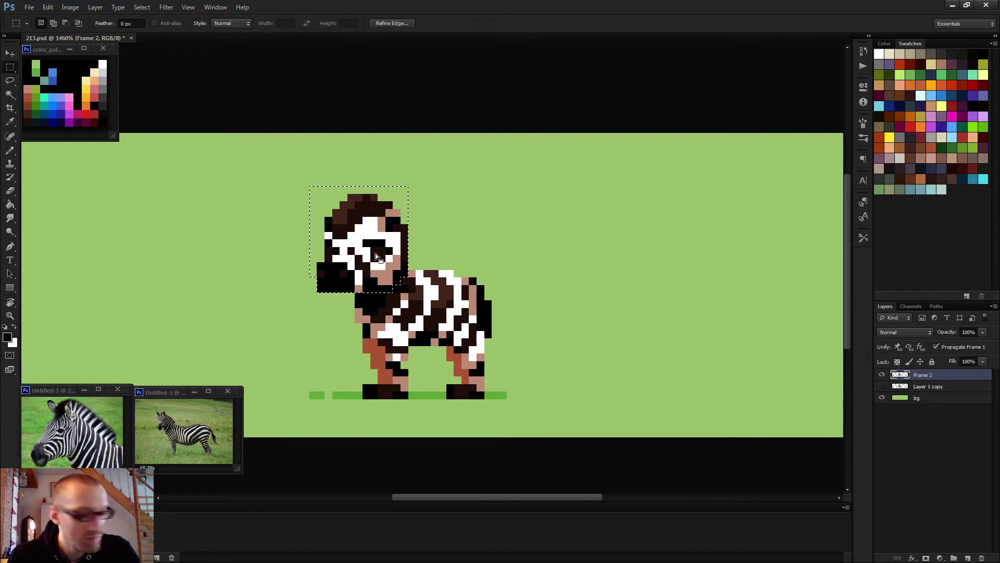
right_click(375, 253)
left_click(391, 375)
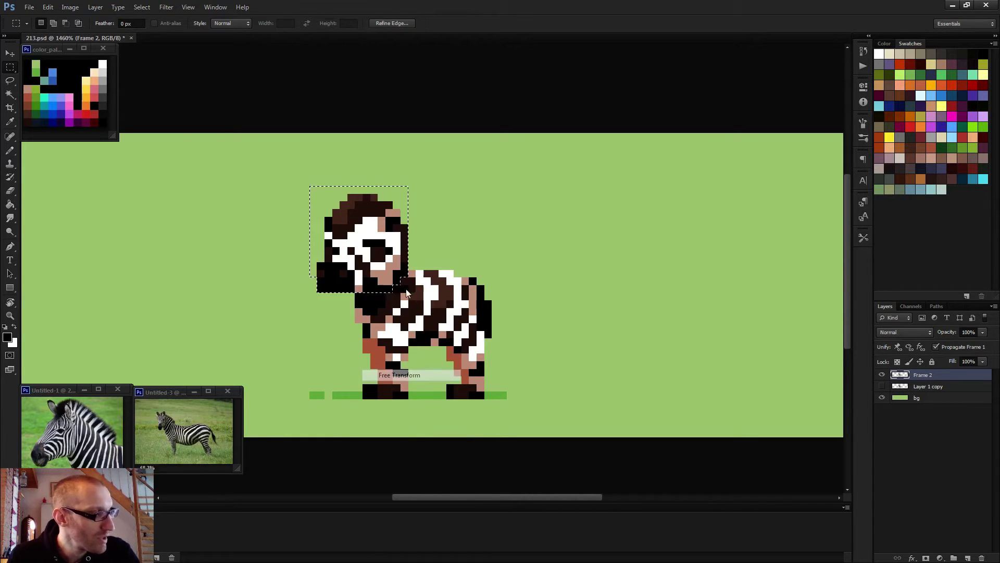
left_click_drag(425, 174, 289, 150)
left_click_drag(408, 244, 319, 345)
scroll(320, 345, "down", 3)
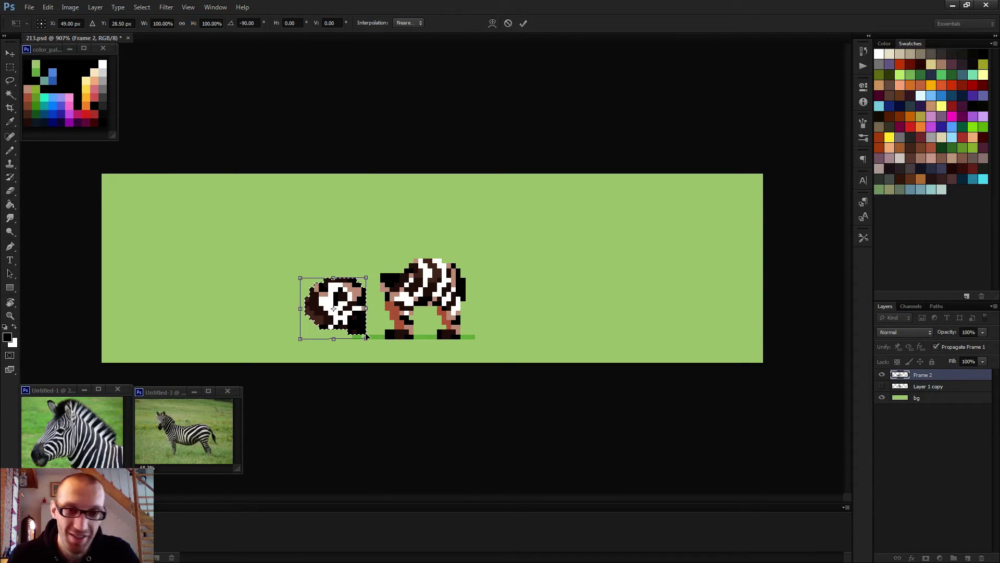
key("Escape")
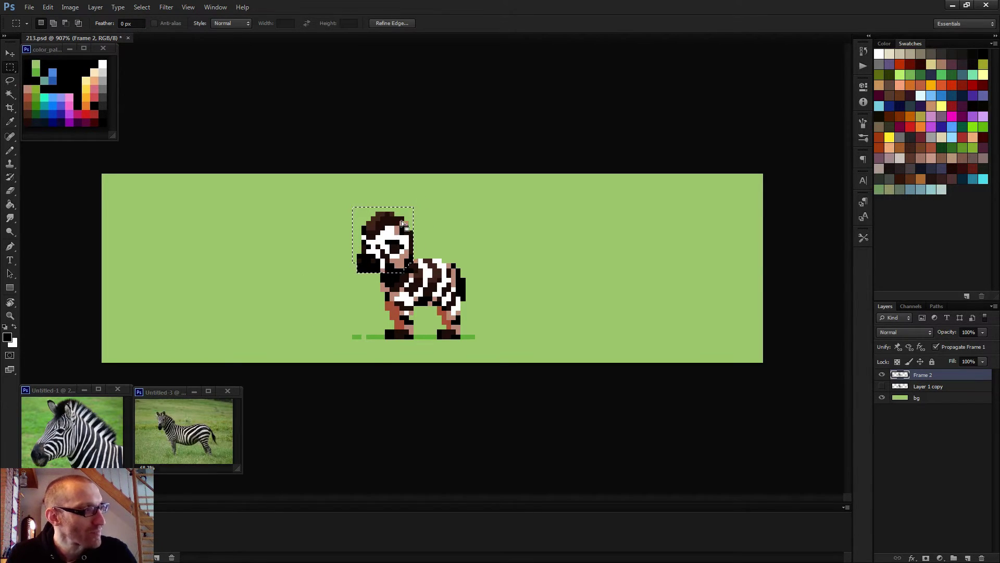
Step: Trim the empty strips above and in front of the head from the selection
left_click_drag(342, 196, 421, 211, "alt")
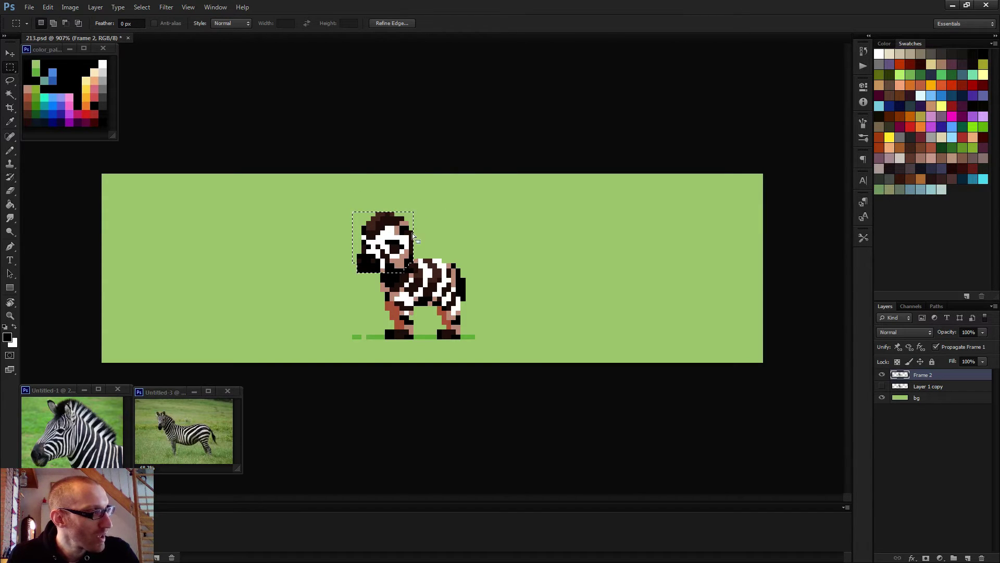
right_click(403, 229)
left_click(335, 219)
mouse_move(337, 208)
left_mouse_down("alt")
mouse_move(356, 277)
mouse_move(347, 206)
left_mouse_up("alt")
Step: Try tilting the head slightly with Free Transform about a reference point at the back of the jaw, and clear the selection
right_click(390, 249)
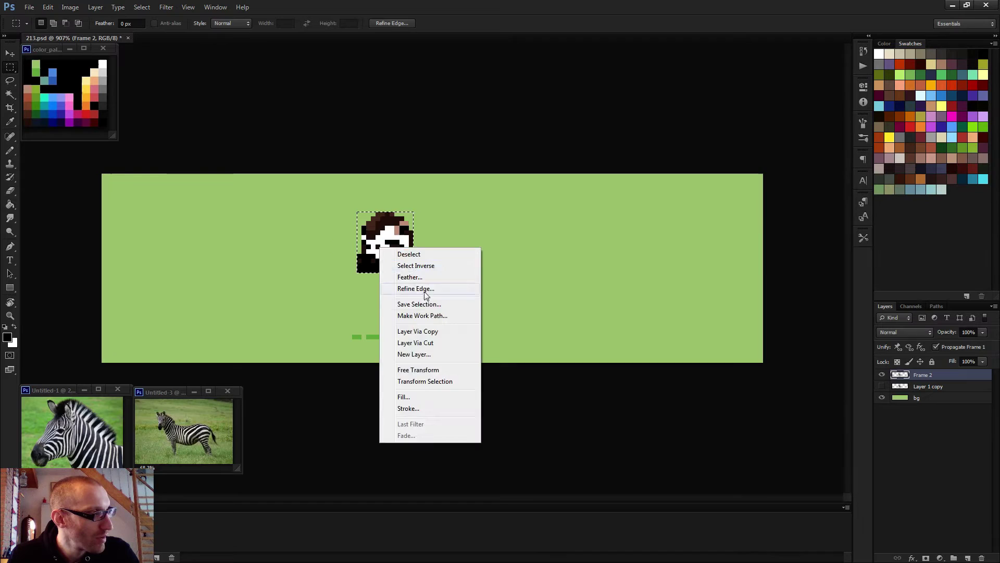
left_click(448, 371)
left_click_drag(386, 243, 408, 266)
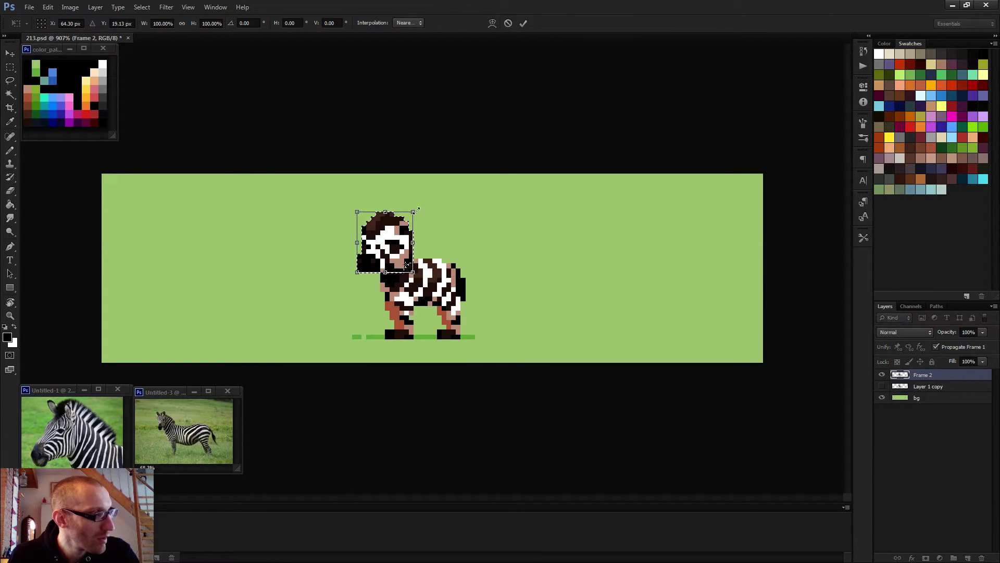
left_click_drag(421, 208, 405, 196)
left_click_drag(405, 197, 429, 190)
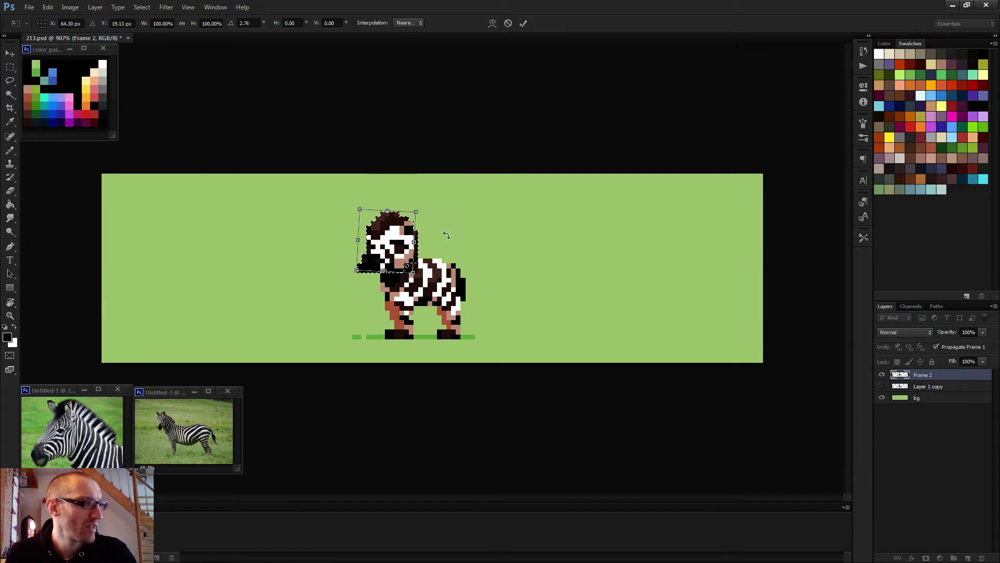
key("Escape")
key("ctrl+d")
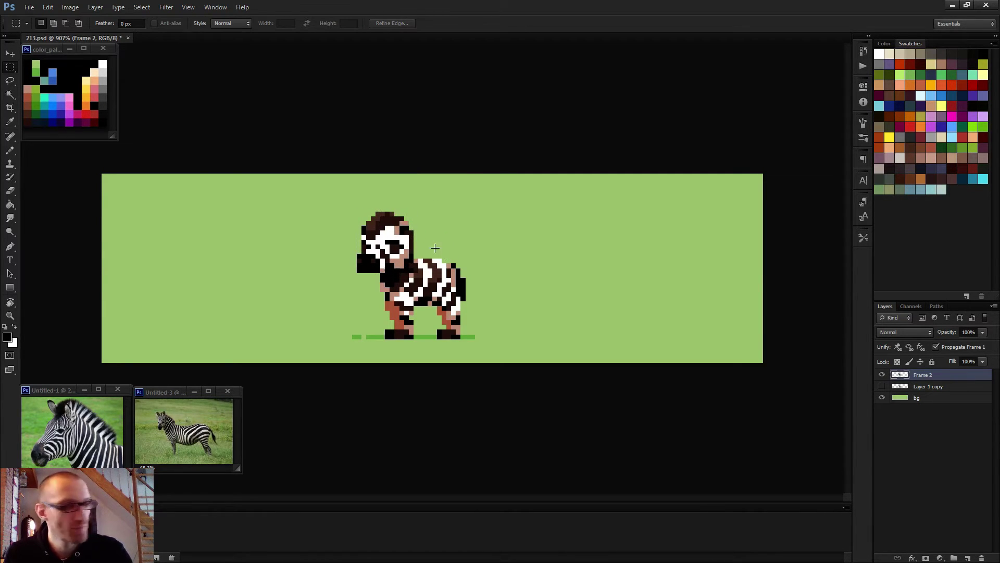
Step: Select the head and move it away from the body to the empty area up in front, and deselect
scroll(391, 256, "up", 3)
left_click_drag(294, 166, 415, 264)
left_click_drag(326, 241, 171, 231)
key("v")
key("ctrl+d")
Step: Stamp a white 10-pixel round Pencil dot in front of the headless body's chest
key("b")
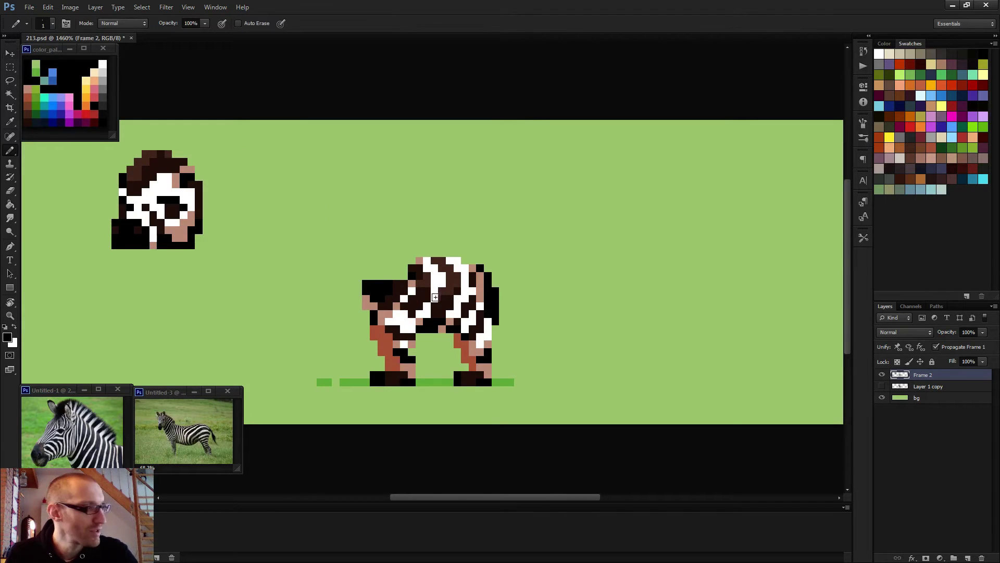
left_click_drag(498, 300, 618, 267)
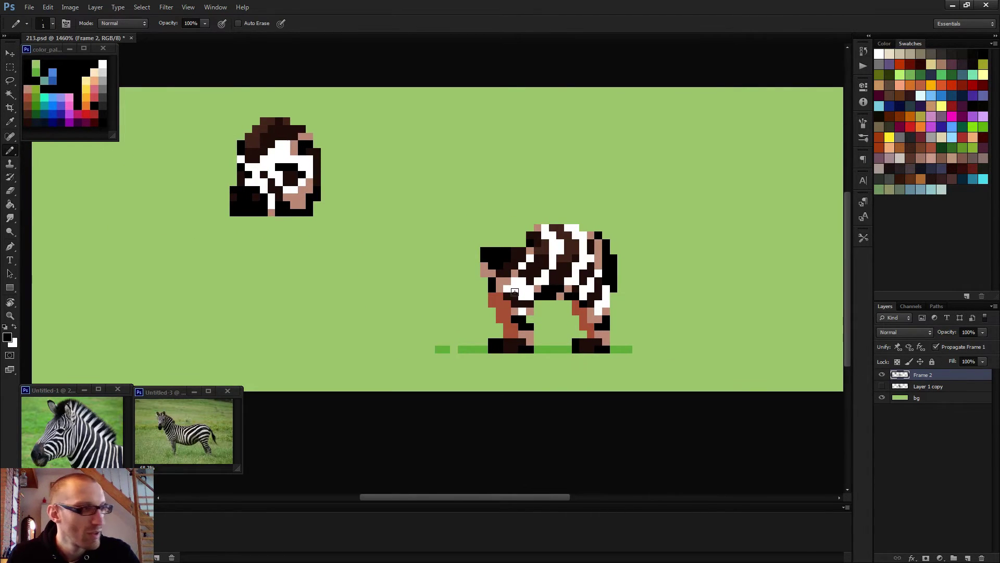
scroll(501, 238, "up", 3)
left_click_drag(351, 196, 411, 242)
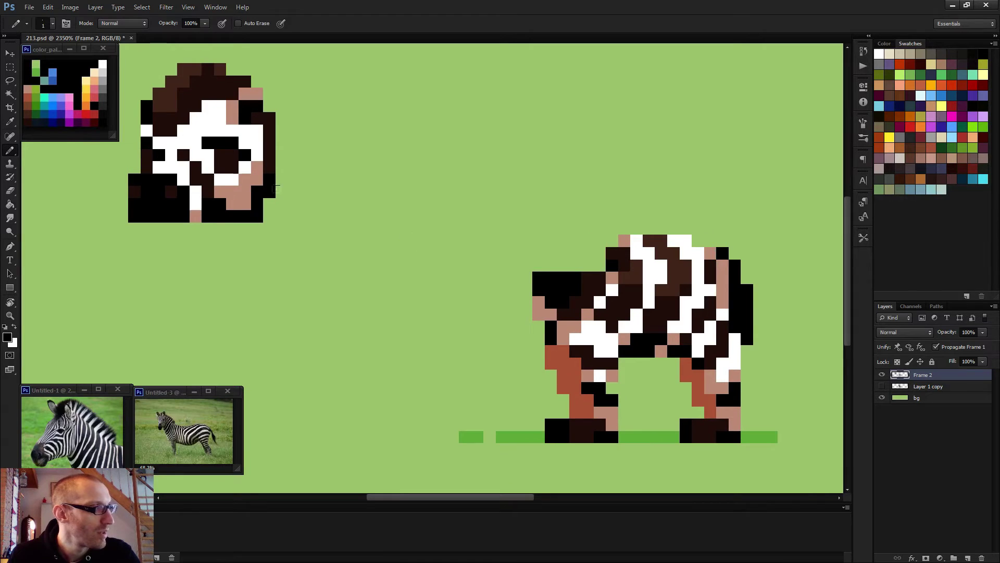
key("x")
left_click_drag(373, 280, 441, 304)
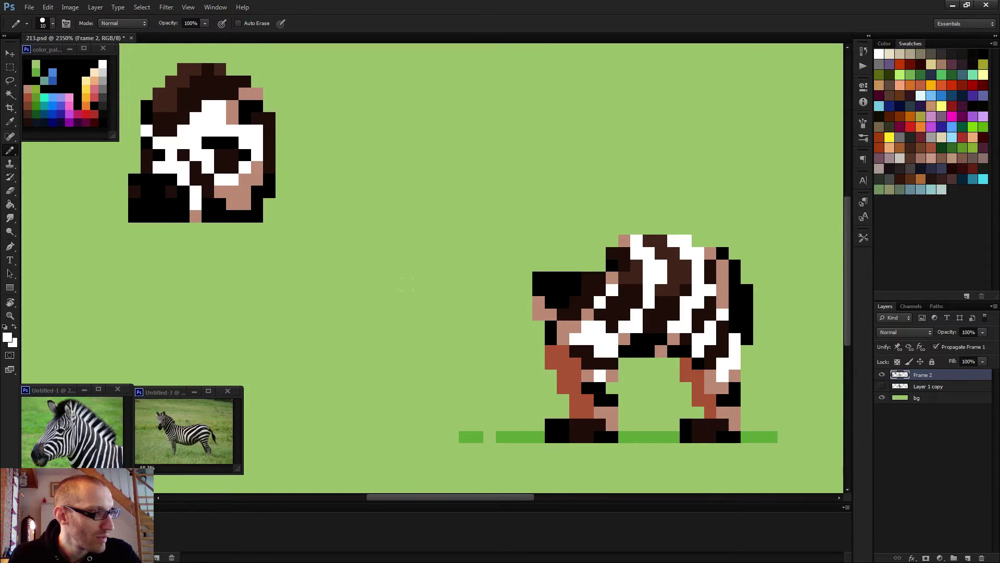
left_click(458, 345)
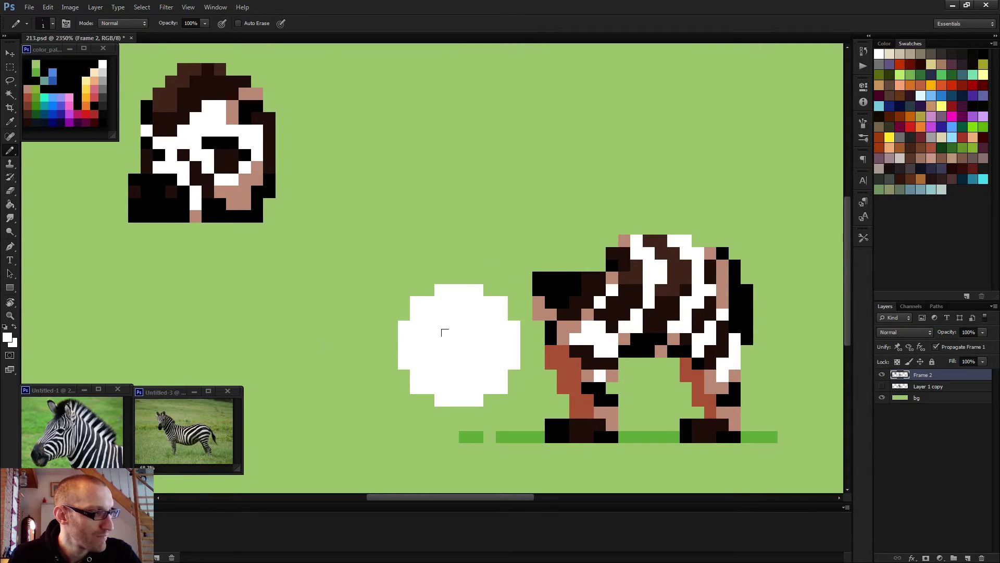
Step: Sample black from the front of the headless body as the Pencil colour
scroll(444, 332, "up", 2)
left_click(593, 268, "alt")
scroll(509, 261, "down", 4)
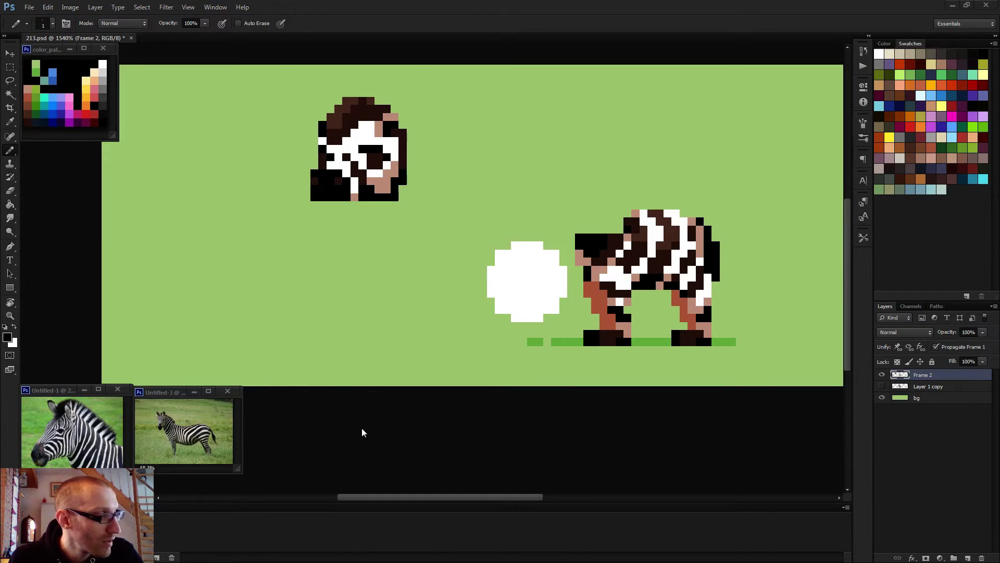
left_click(171, 394)
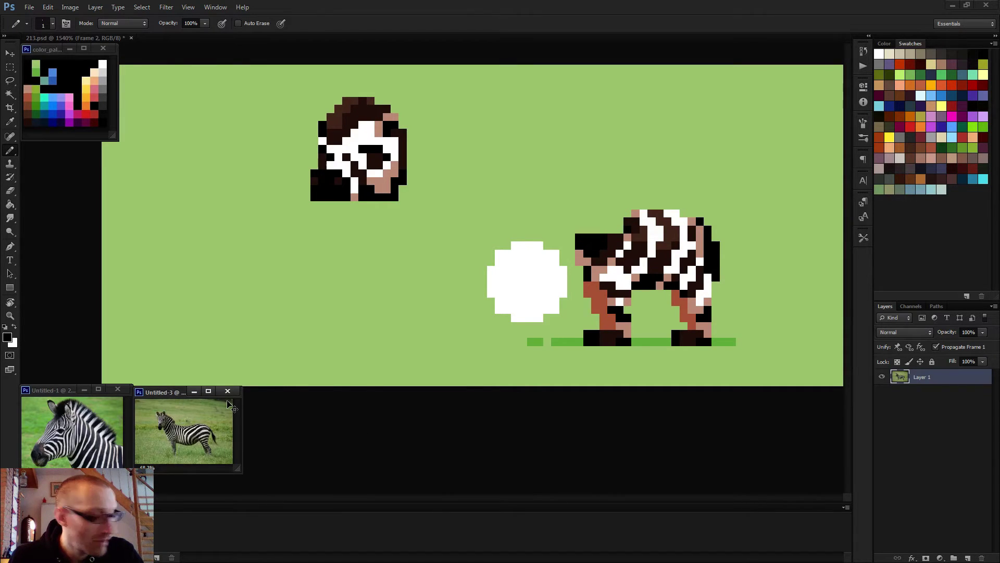
key("ctrl+v")
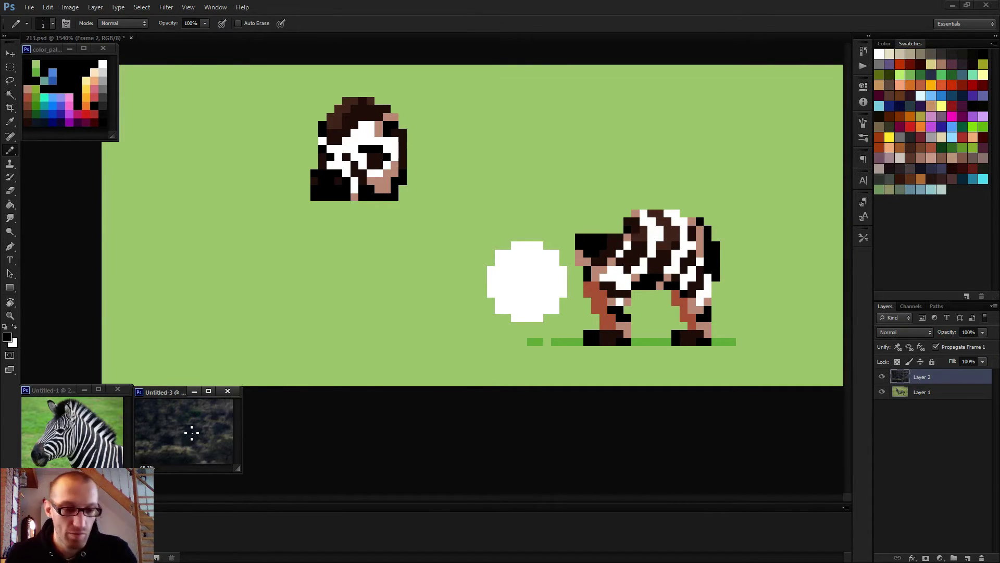
key("ctrl+z")
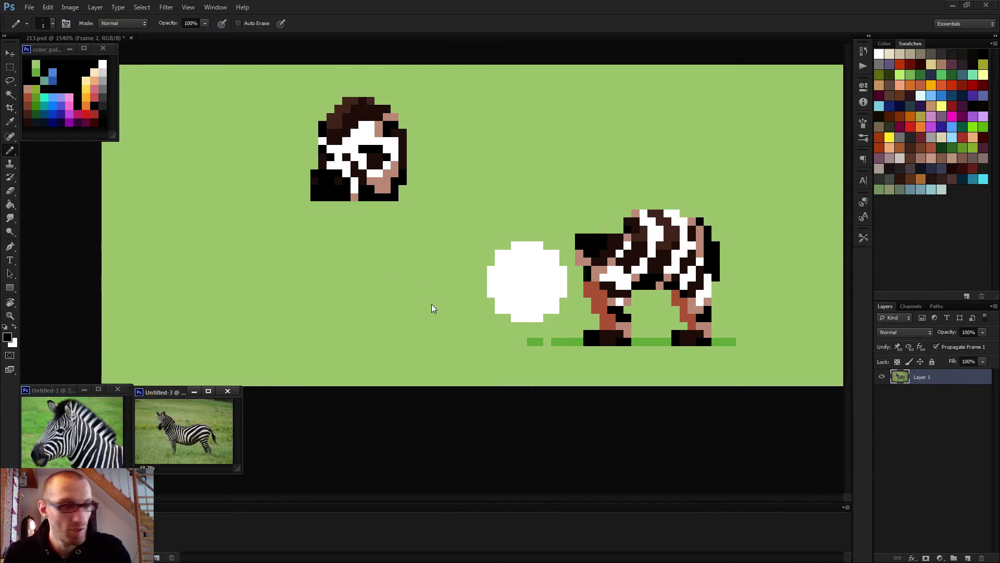
Step: Create a new document at the default size and paste the copied zebra herd photo into it
key("ctrl+n")
key("Return")
key("ctrl+v")
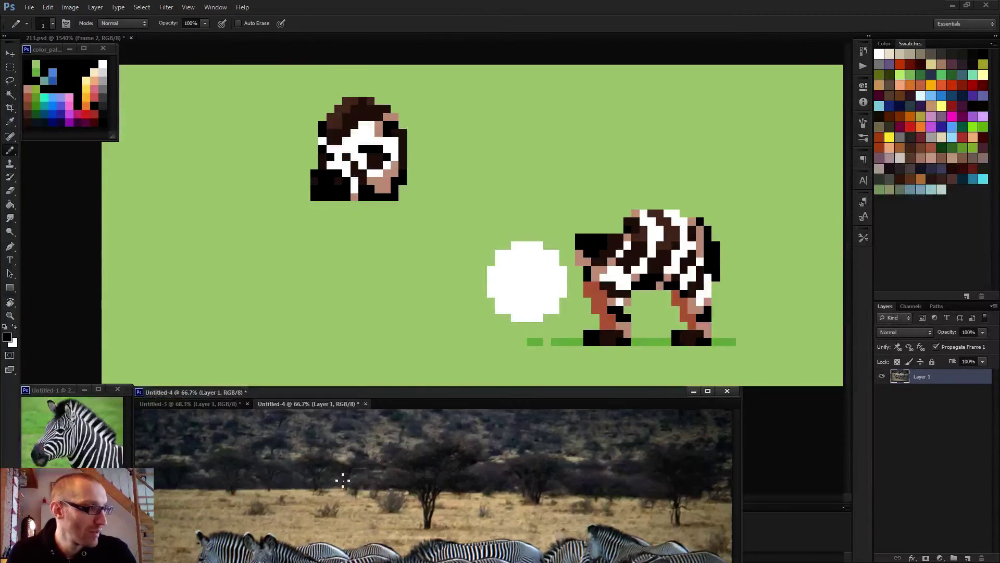
Step: Float the herd photo in its own window, zoom it out to about 20% and shrink the window around the grazing zebras
left_click_drag(319, 408, 378, 184)
scroll(539, 330, "down", 12)
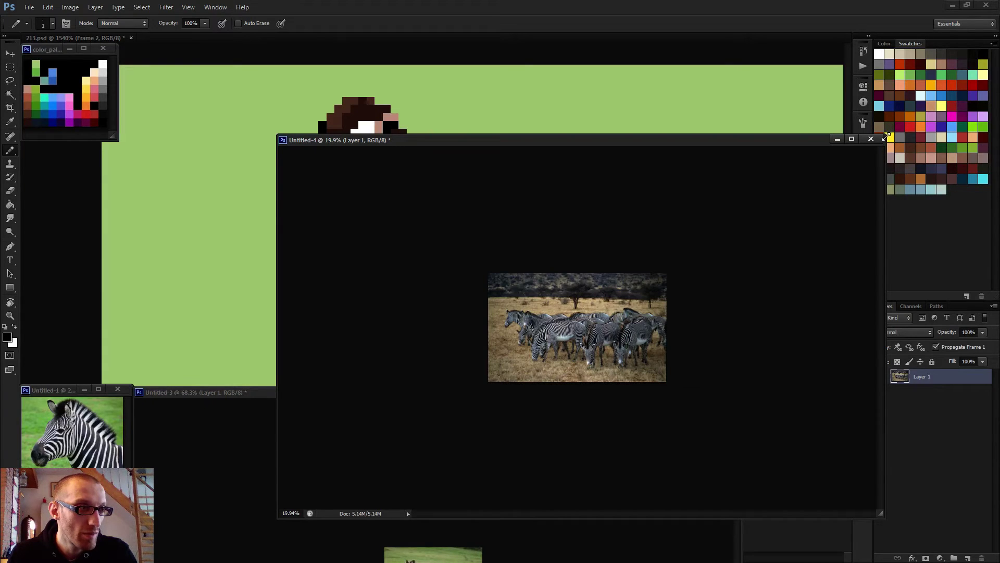
left_click_drag(886, 136, 428, 389)
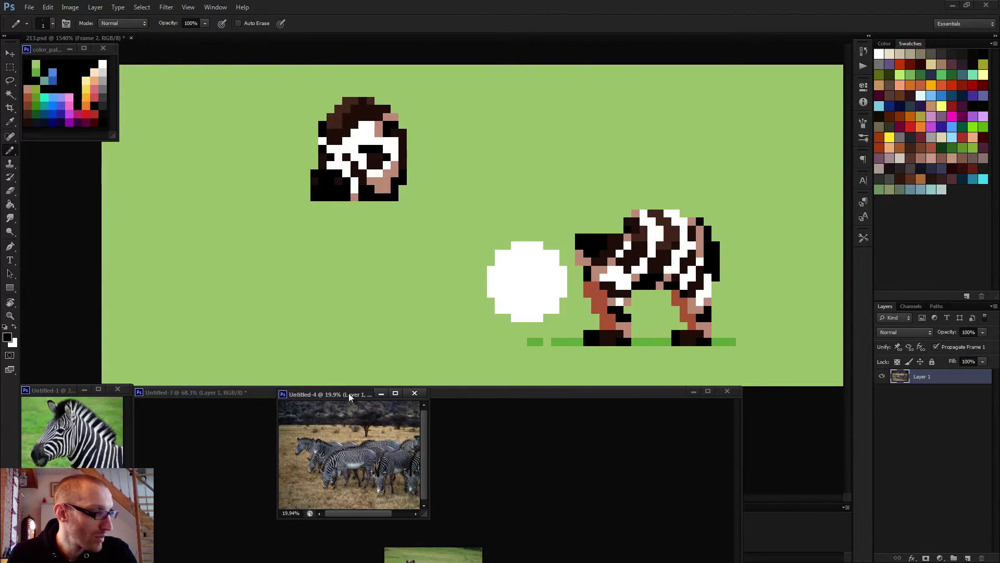
left_click_drag(349, 397, 255, 414)
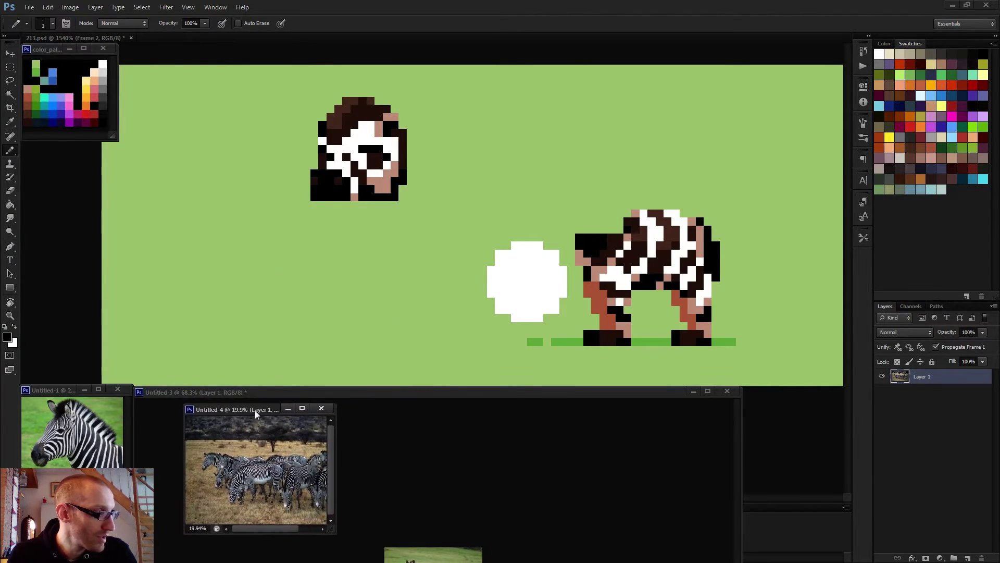
Step: Close the Untitled-3 reference without saving, place the herd photo beside the zebra head photo and return to 213.psd
left_click(727, 392)
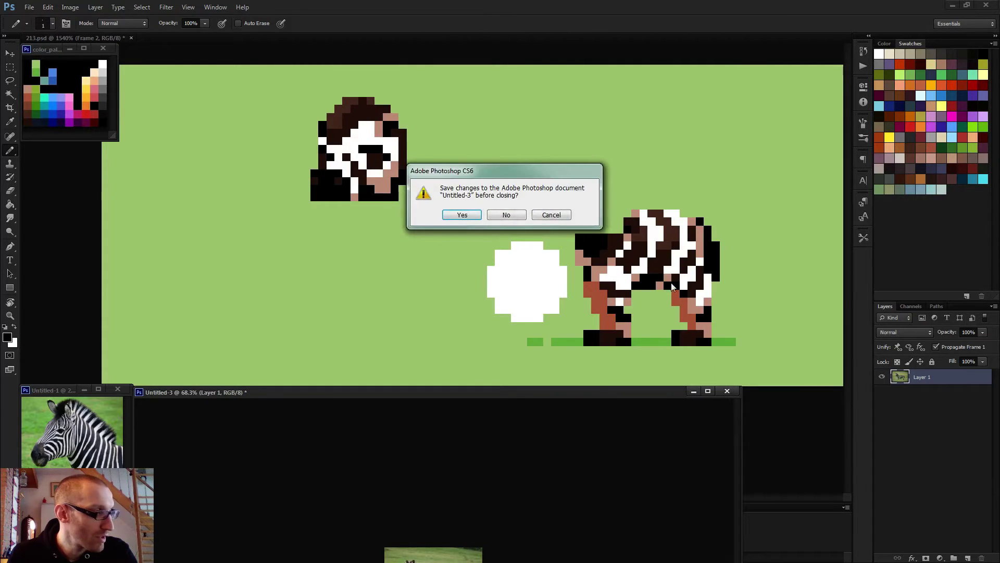
left_click(505, 215)
left_click_drag(245, 413, 197, 402)
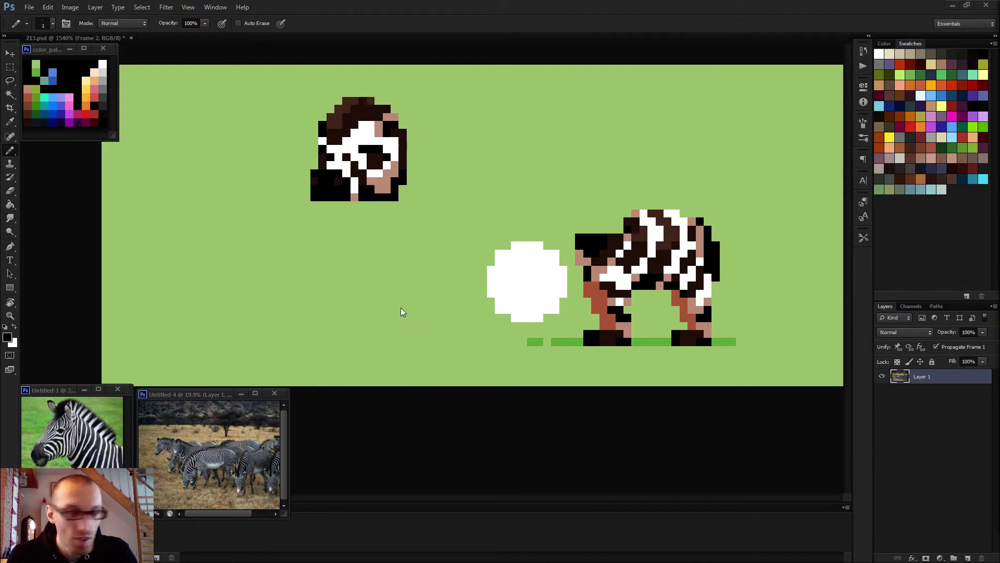
left_click(517, 462)
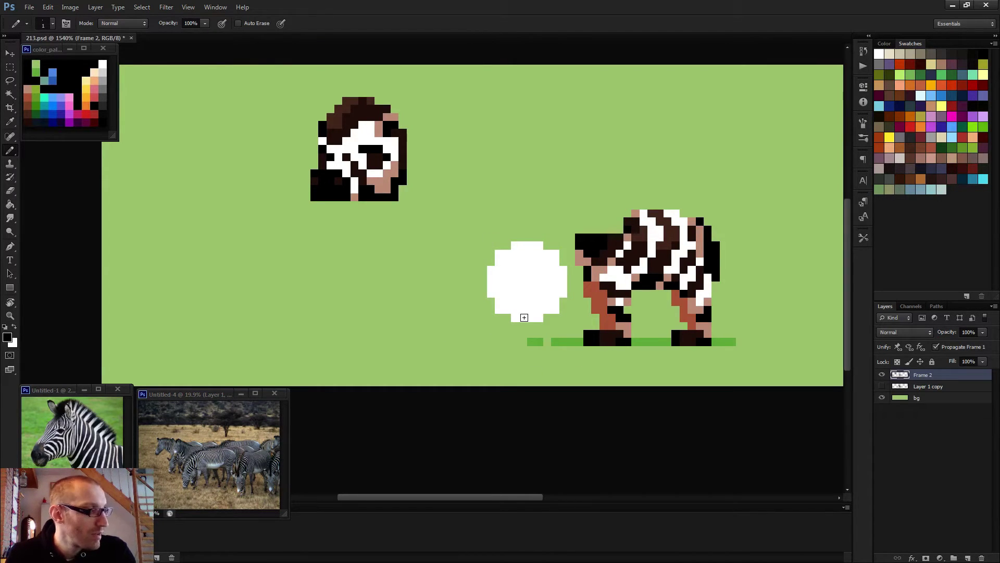
Step: Draw a solid black muzzle, four pixels wide, from the underside of the white head shape down to the ground line
scroll(528, 290, "up", 2)
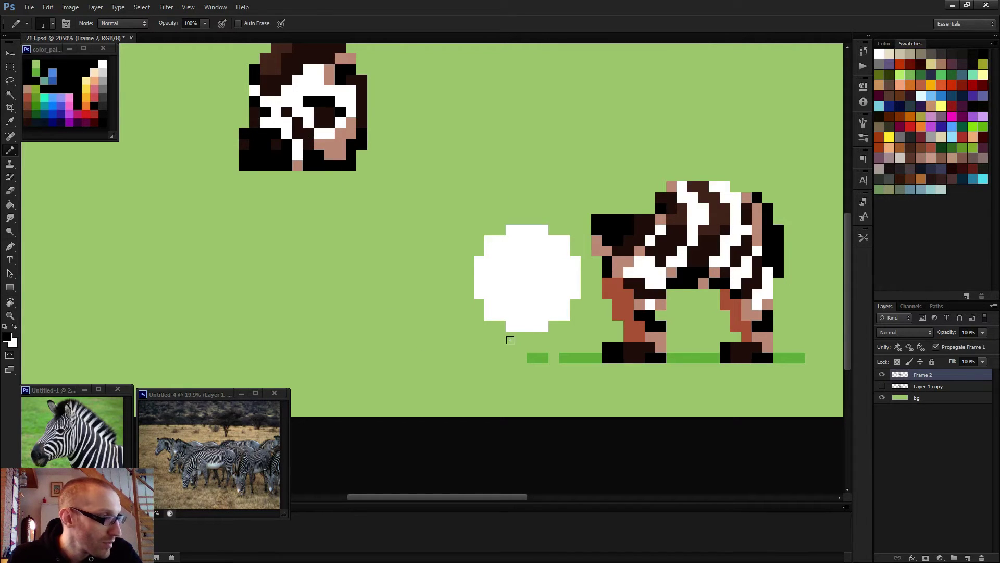
mouse_move(499, 320)
left_mouse_down()
mouse_move(509, 341)
mouse_move(522, 332)
mouse_move(510, 345)
mouse_move(533, 358)
left_mouse_up()
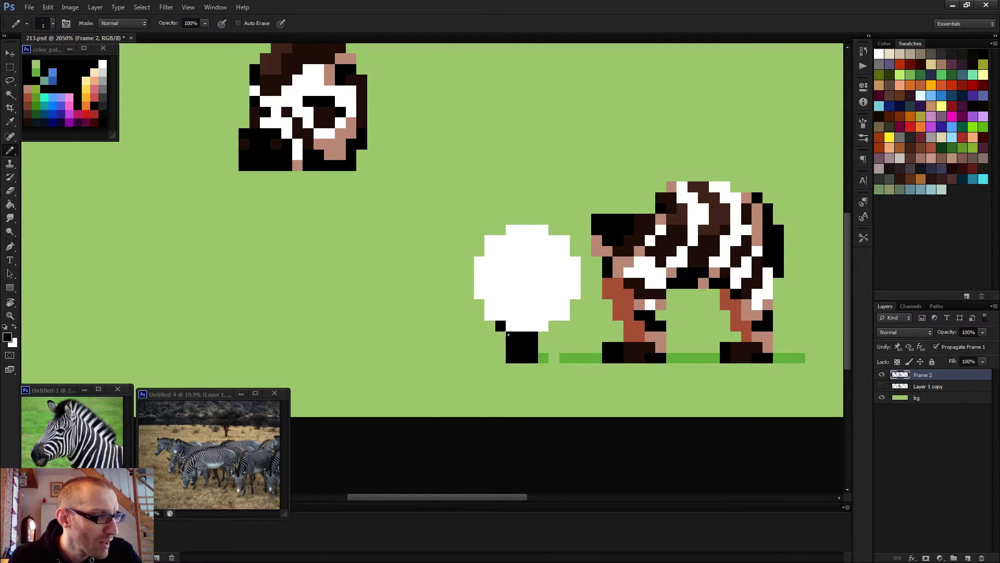
left_click_drag(501, 330, 498, 352)
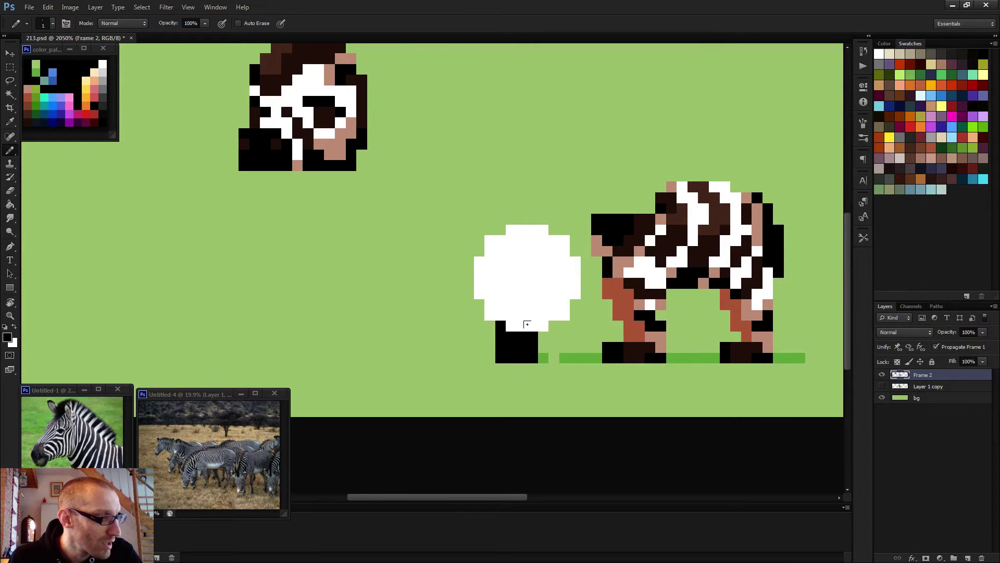
Step: Reshape the muzzle's upper edge, restoring its front corner pixel to white and adding two black pixels toward the body
key("x")
left_click(500, 325)
key("x")
left_click(533, 326)
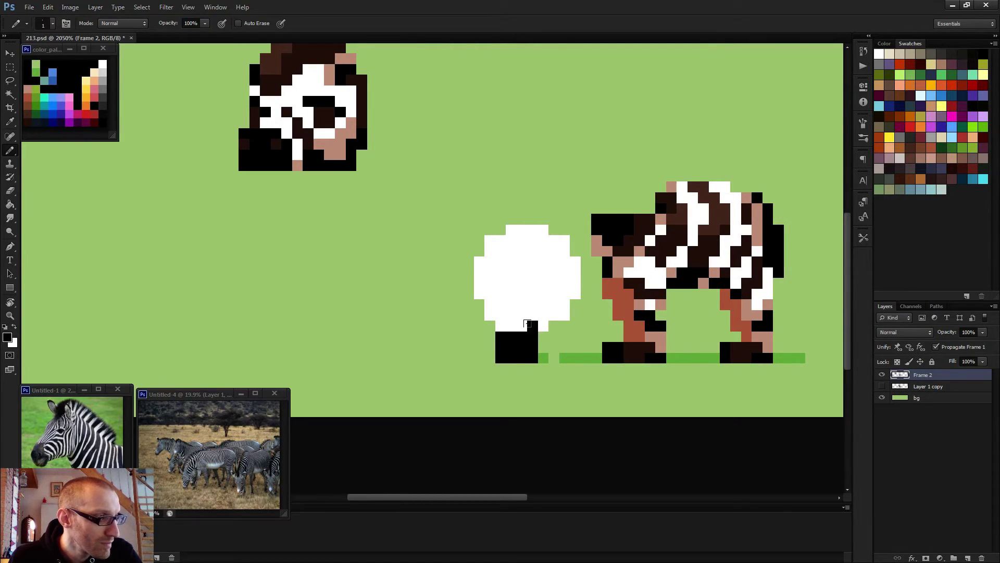
left_click(543, 325)
scroll(567, 328, "down", 8)
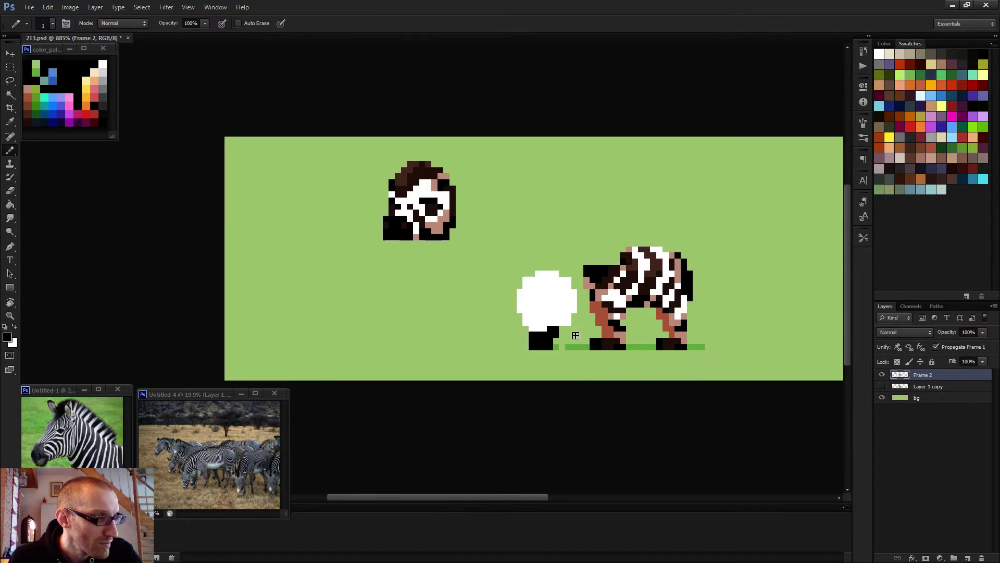
Step: Sample black from the old head's eye and draw the upper outline of the lowered head's eye nearest the body
scroll(396, 333, "up", 8)
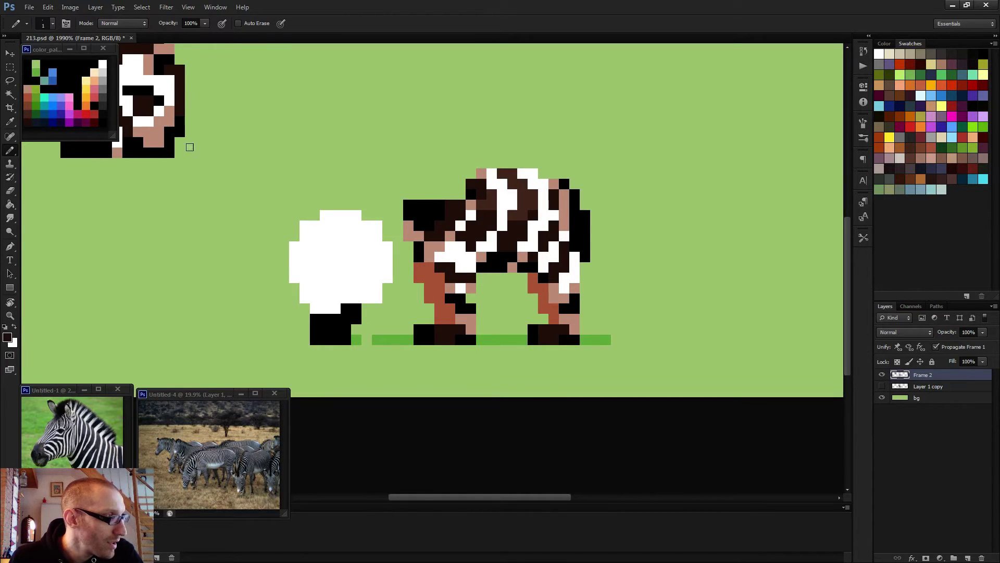
key("alt")
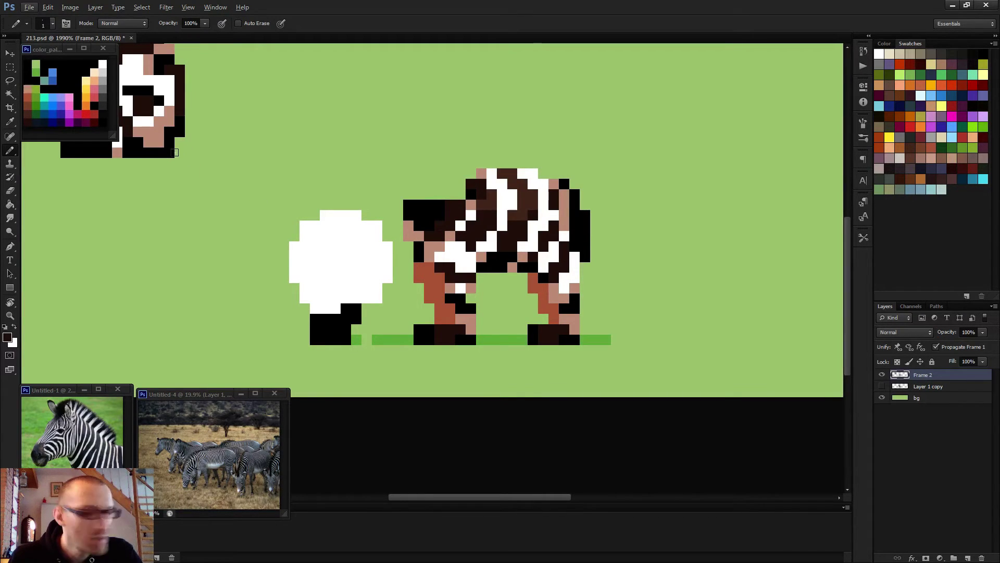
key("alt")
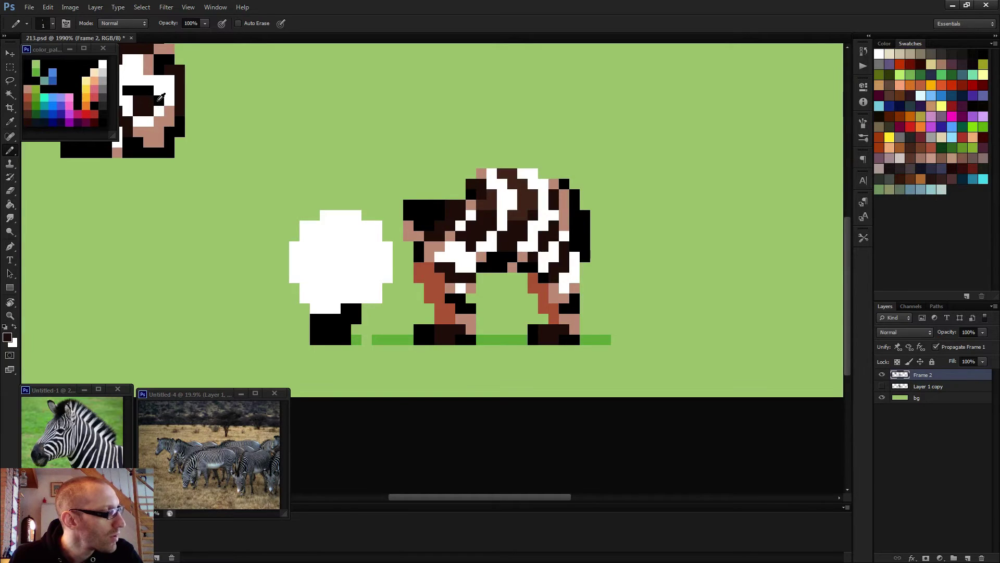
left_click(161, 98, "alt")
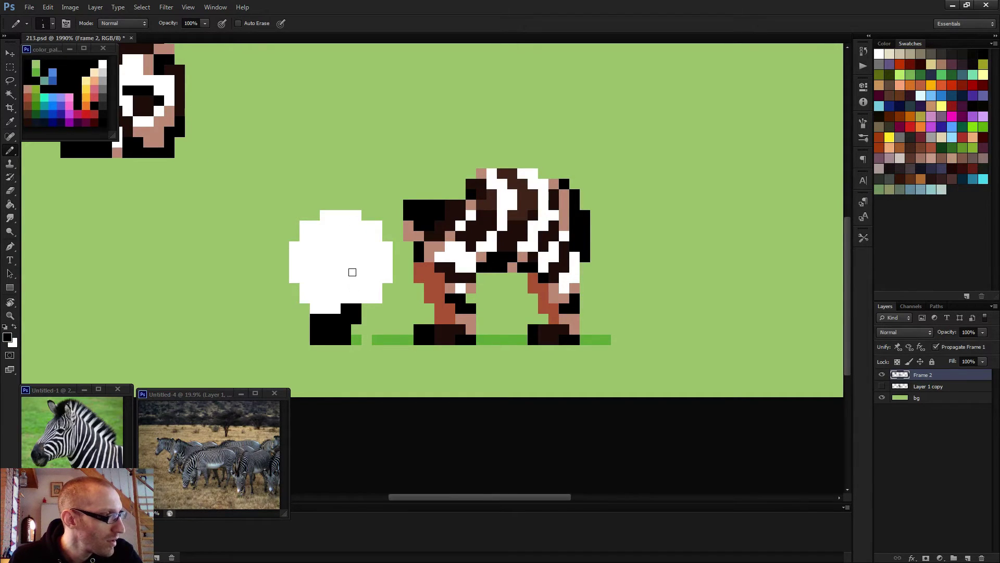
left_click_drag(352, 272, 369, 290)
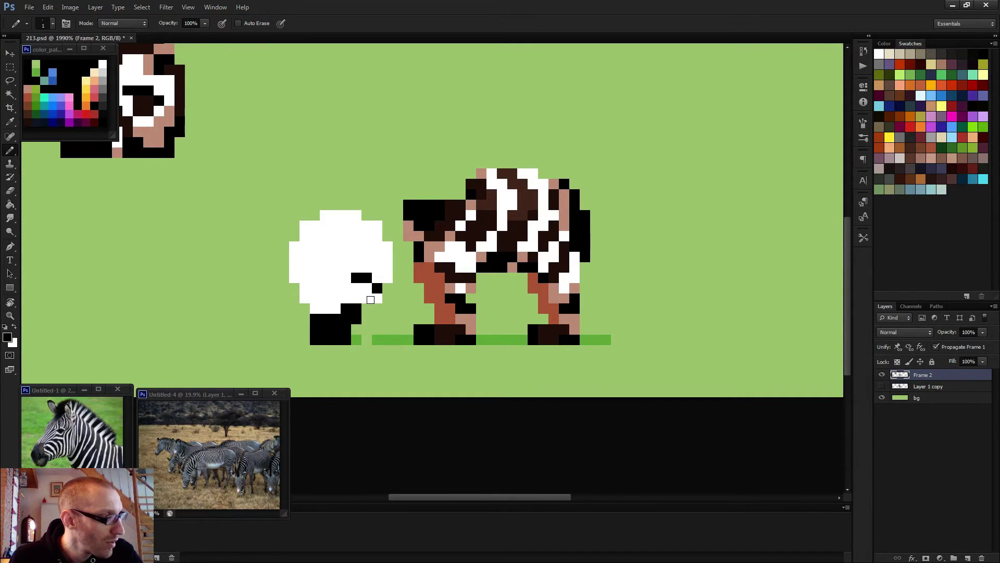
Step: Draw the second eye in black at the far edge of the white head and fill both eyes' insides with dark brown
mouse_move(300, 276)
left_mouse_down()
mouse_move(314, 287)
mouse_move(305, 278)
mouse_move(366, 287)
left_mouse_up()
left_click(304, 286)
key("x")
left_click(438, 232, "alt")
left_click(291, 285)
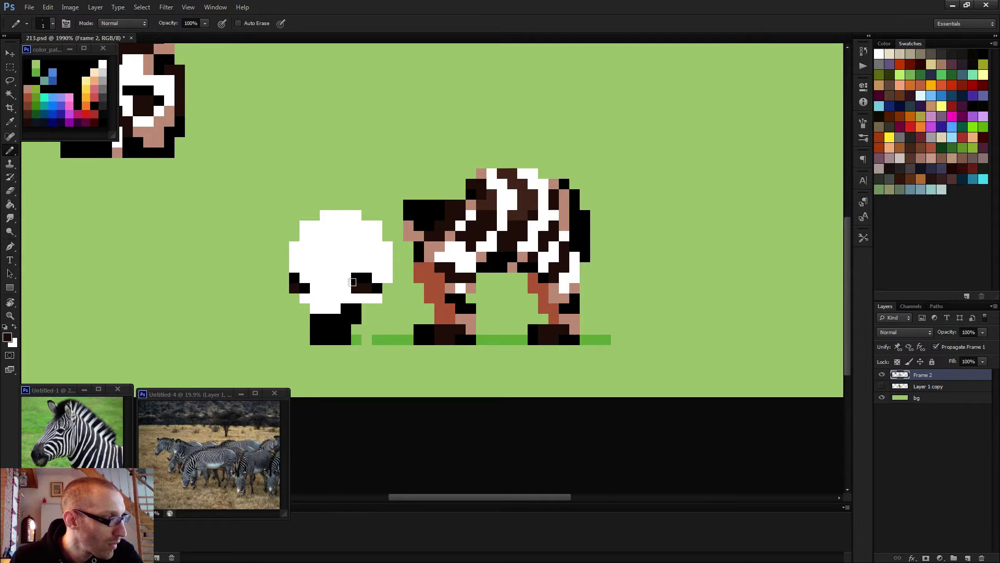
Step: Erase the outermost pixel below the far eye to notch the head's outline
scroll(357, 287, "down", 3)
key("e")
left_click(321, 288)
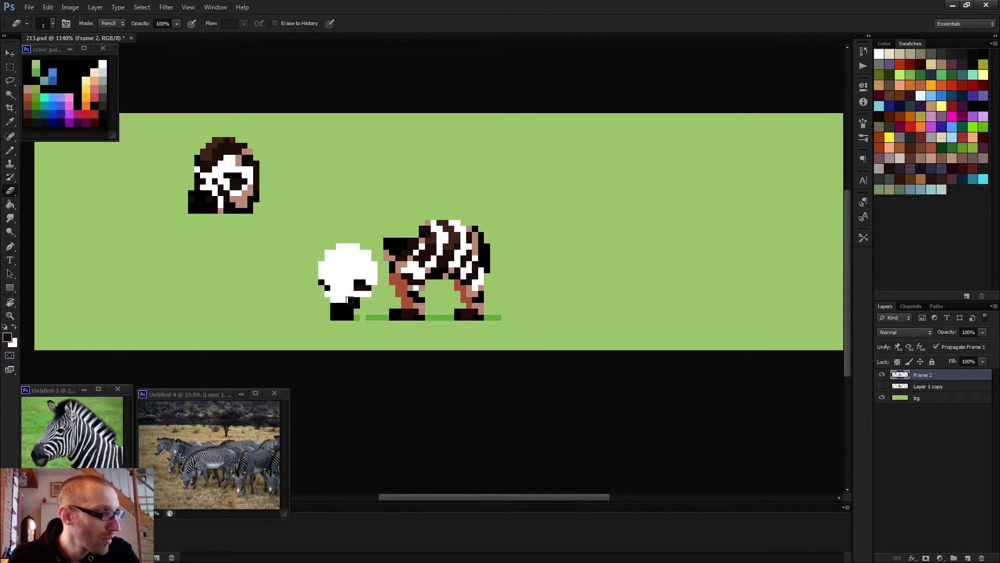
scroll(354, 302, "down", 3)
scroll(368, 307, "up", 4)
scroll(333, 311, "up", 1)
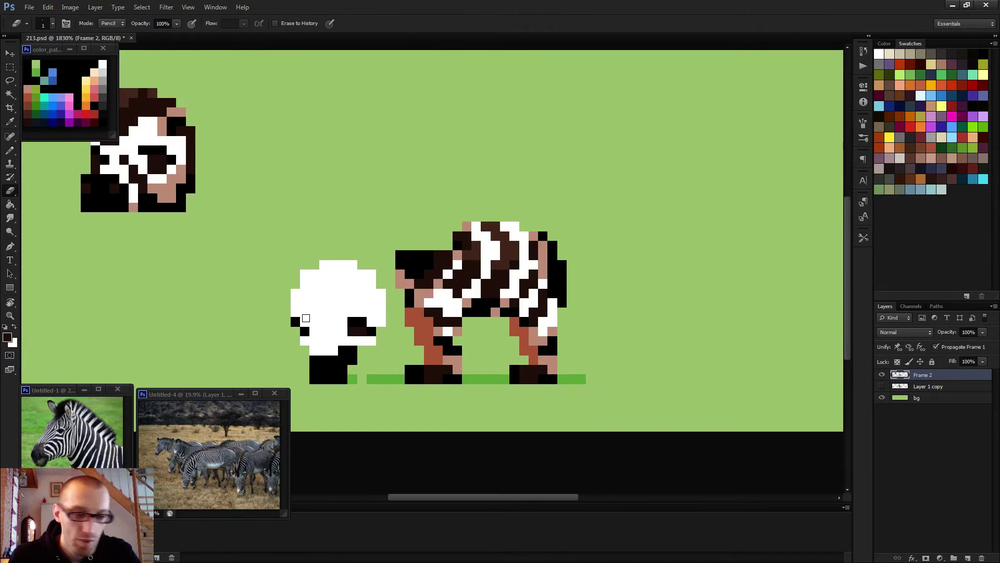
Step: Widen the far eye inward by one dark pixel in each of its two rows, using colours sampled from the eye
key("b")
left_click(303, 327)
left_click(295, 322, "alt")
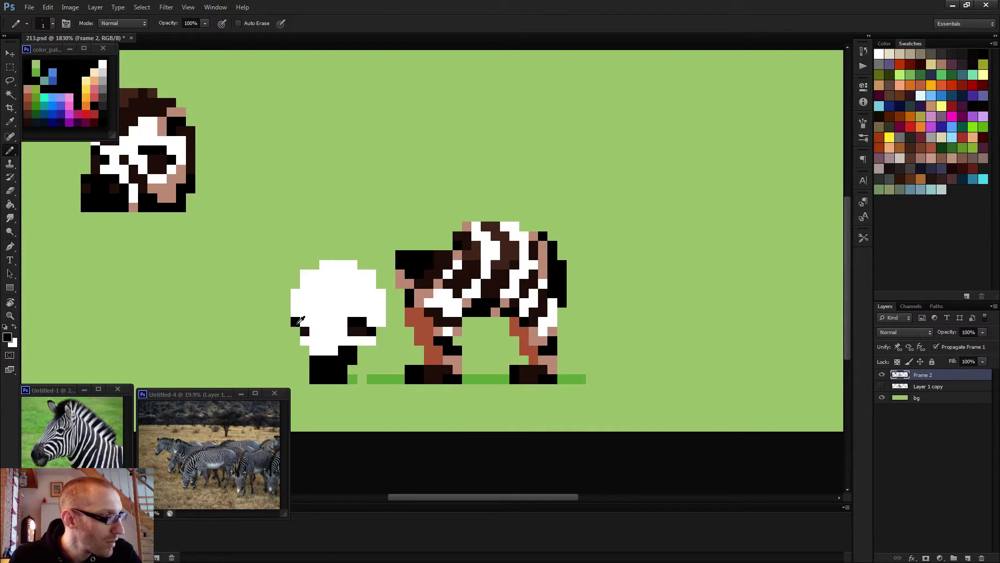
left_click(304, 322)
left_click(313, 330)
scroll(365, 318, "down", 5)
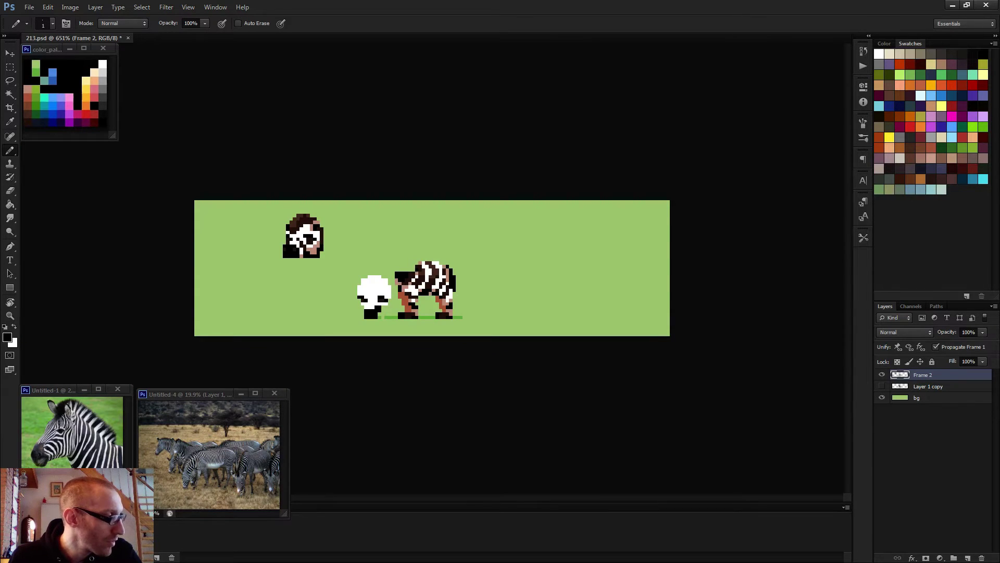
left_click(66, 543)
left_click(73, 516)
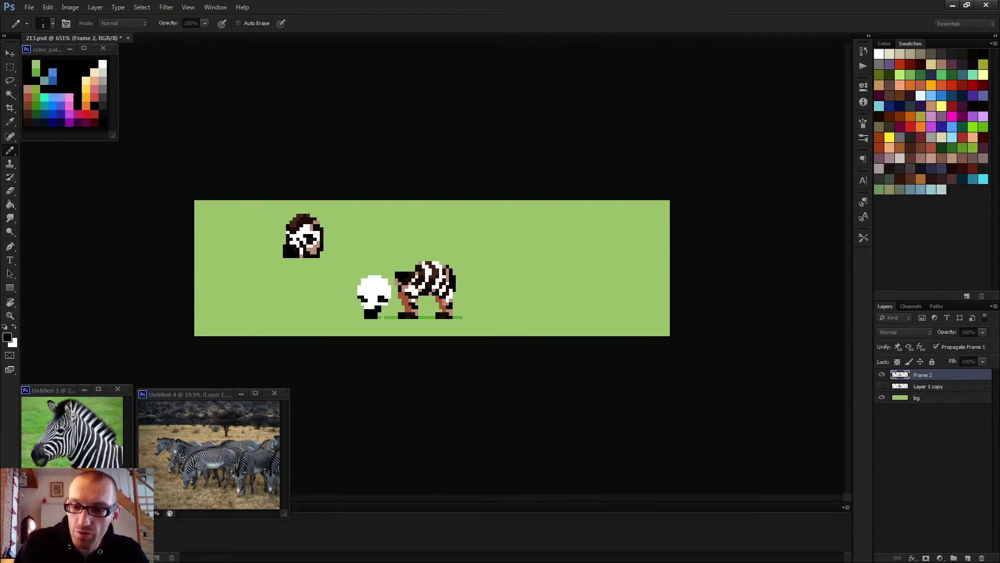
key("Return")
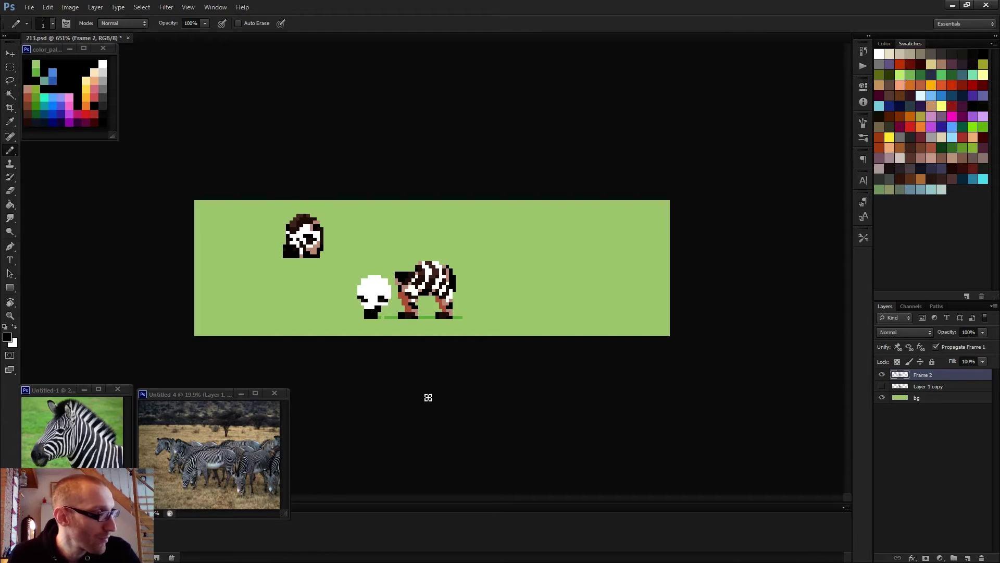
Step: Sample white from the face and repaint one black pixel at the muzzle's upper edge with it
scroll(382, 317, "up", 7)
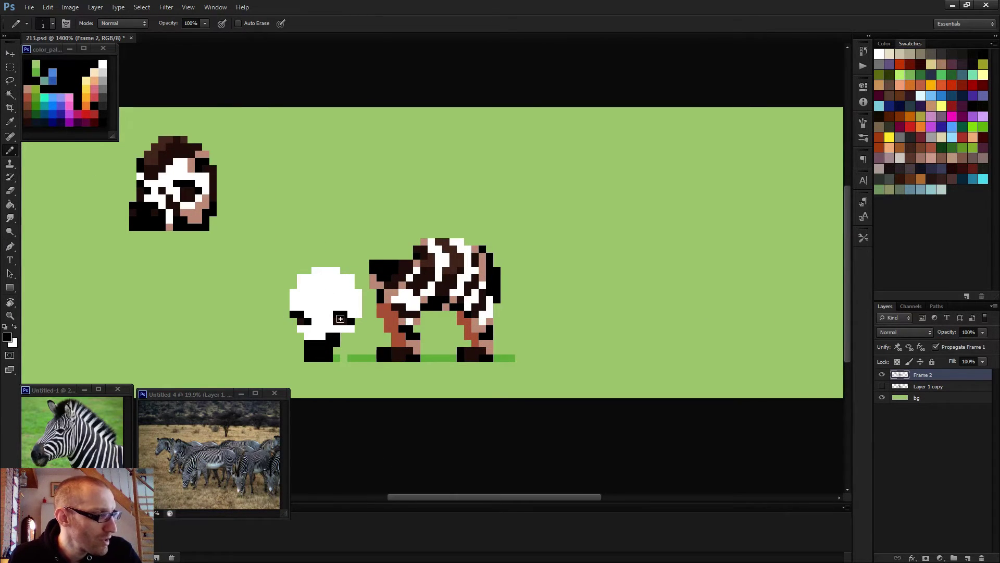
left_click(322, 320, "alt")
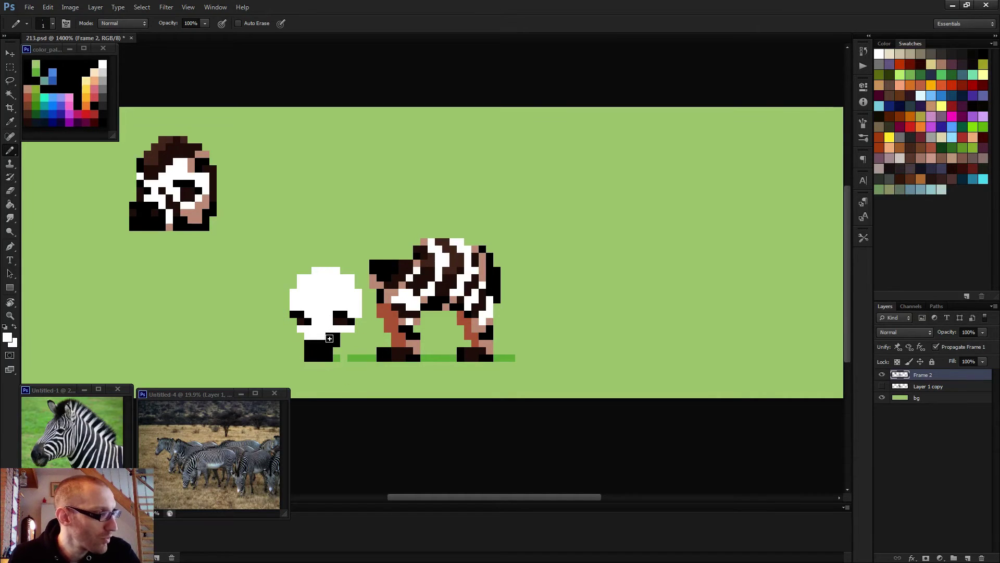
left_click(330, 336)
scroll(354, 341, "down", 3)
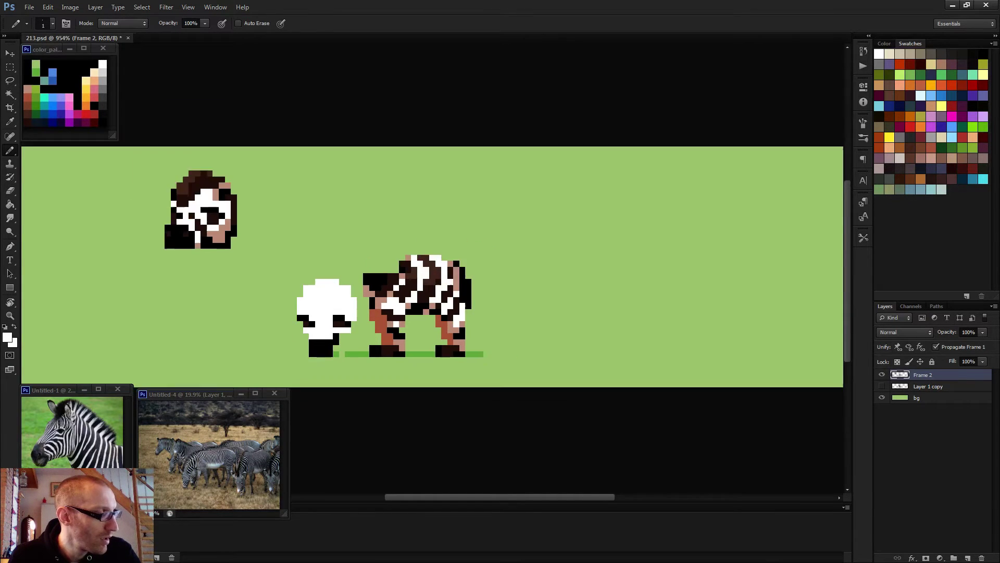
scroll(362, 344, "up", 3)
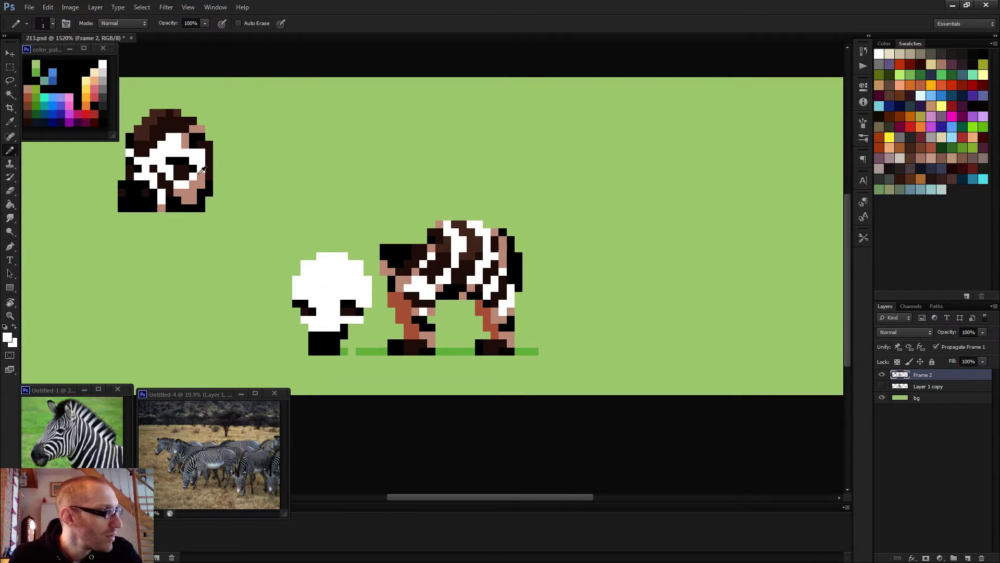
Step: Shade the lower face between the eyes and the cheek nearest the body with the pinkish tan sampled from the old head
left_click(191, 188, "alt")
mouse_move(328, 328)
left_mouse_down()
mouse_move(360, 320)
mouse_move(313, 304)
mouse_move(307, 319)
mouse_move(331, 319)
mouse_move(322, 313)
mouse_move(362, 283)
mouse_move(361, 278)
left_mouse_up()
left_click(325, 317)
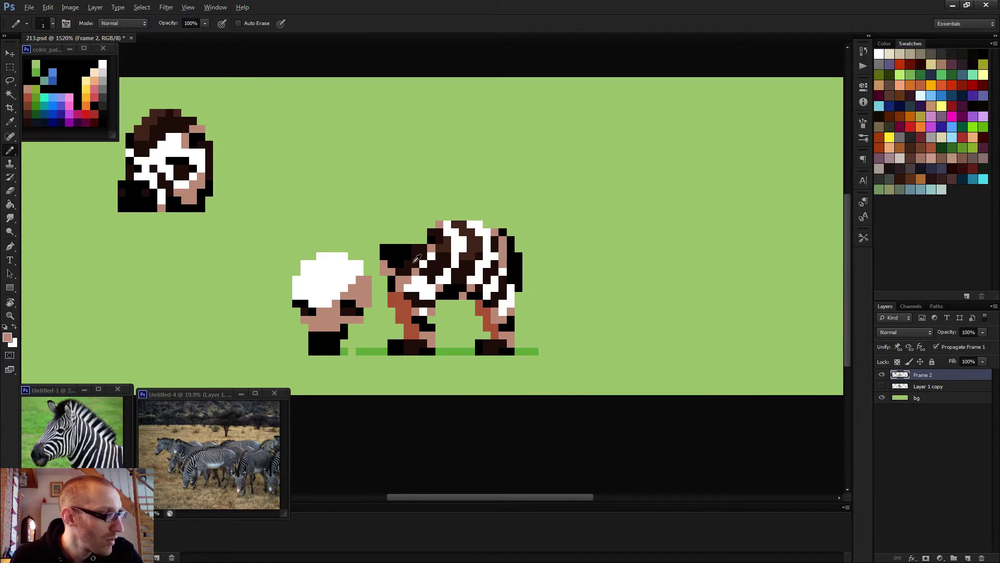
Step: Sample the pinkish tan from the zebra's back, outline an arched neck from the back to the lowered head, and fill it in
left_click(419, 260, "alt")
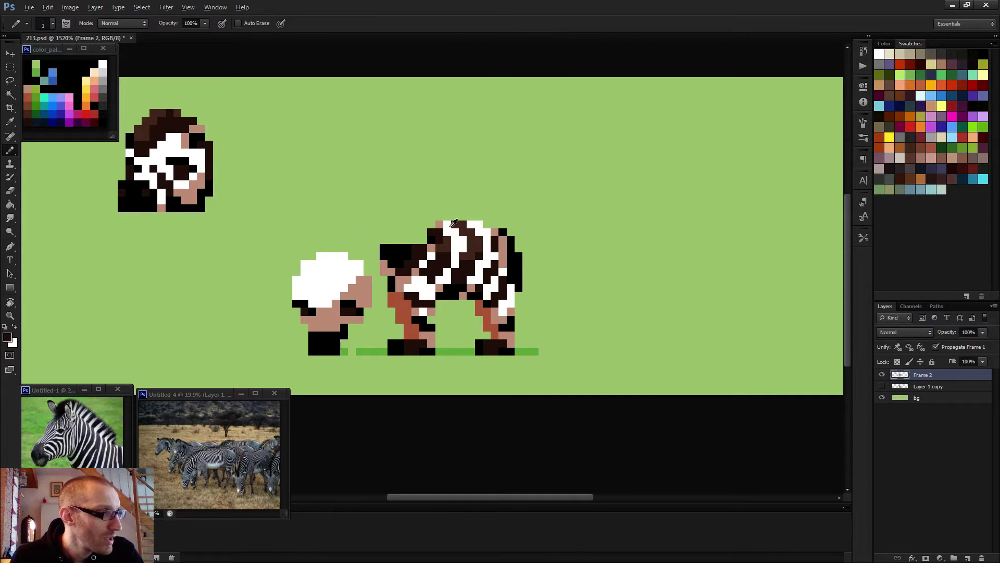
left_click(441, 223, "alt")
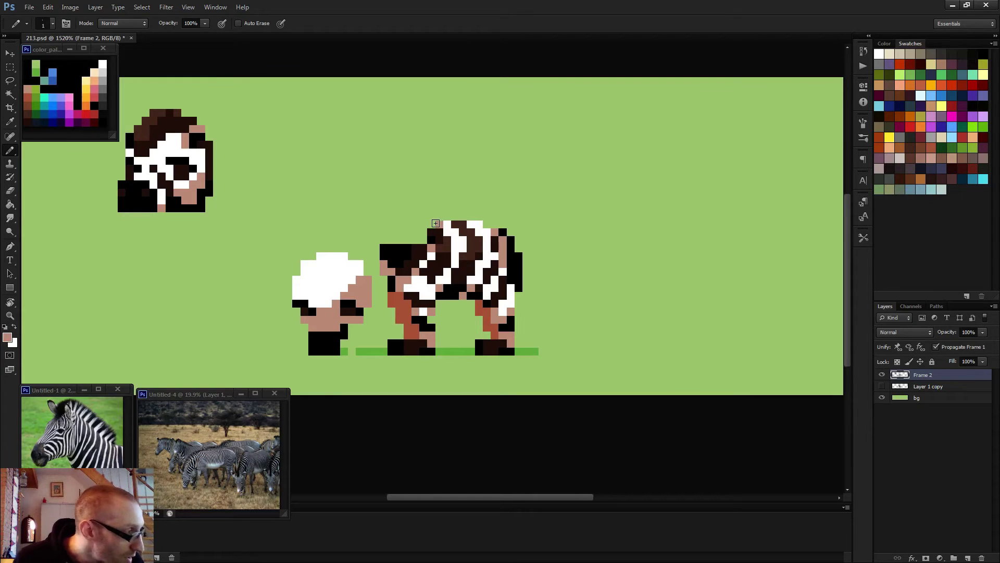
mouse_move(439, 223)
left_mouse_down()
mouse_move(381, 219)
mouse_move(323, 248)
left_mouse_up()
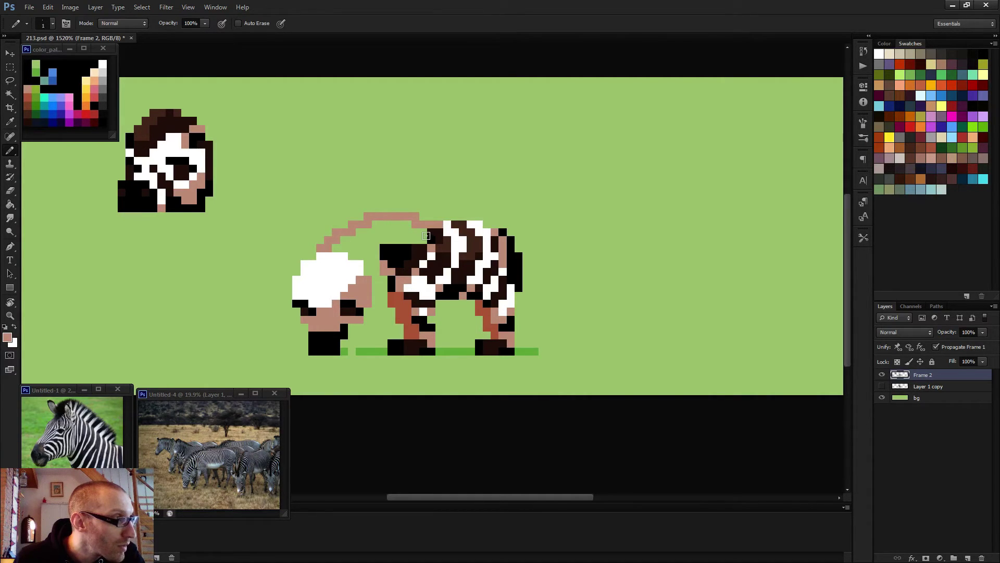
mouse_move(426, 236)
left_mouse_down()
mouse_move(336, 248)
mouse_move(414, 226)
mouse_move(354, 246)
mouse_move(364, 256)
mouse_move(419, 238)
mouse_move(375, 247)
mouse_move(369, 270)
mouse_move(374, 258)
mouse_move(377, 275)
left_mouse_up()
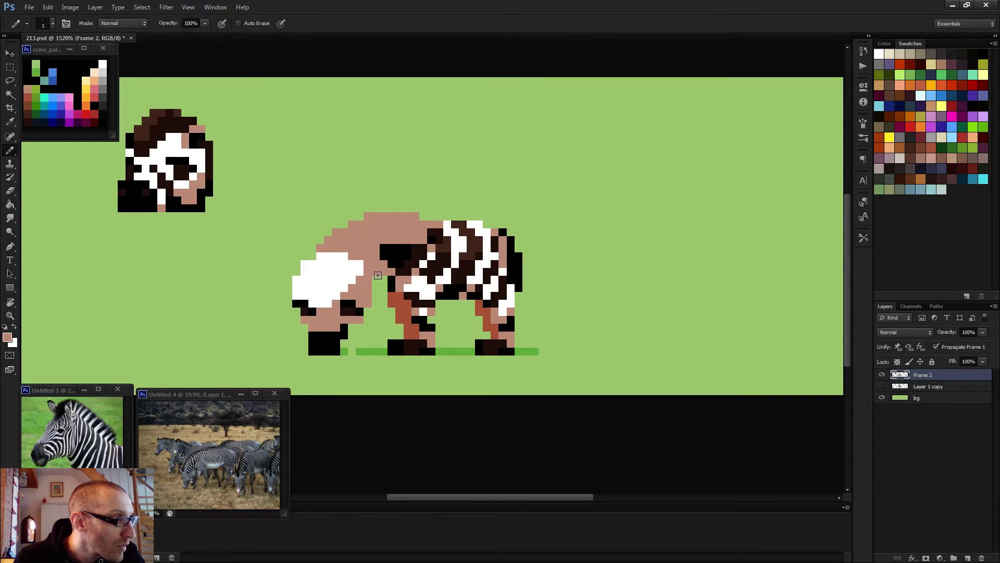
scroll(409, 289, "down", 5)
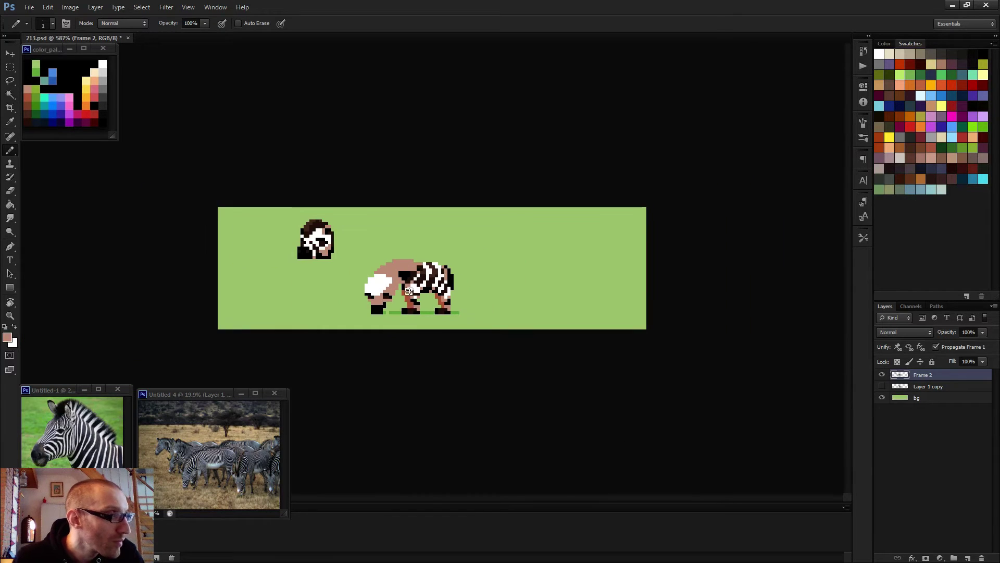
Step: Select the lowered head with the marquee, move it two pixels toward the body, and deselect
scroll(410, 310, "up", 3)
key("m")
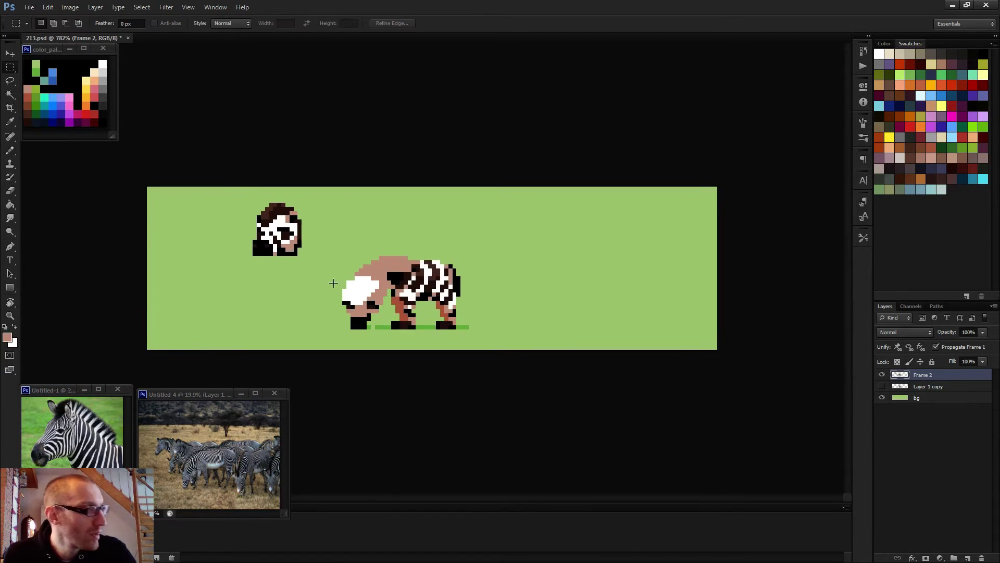
left_click_drag(335, 280, 381, 332)
left_click_drag(346, 273, 374, 304)
scroll(420, 311, "down", 3)
scroll(420, 311, "down", 1)
key("v")
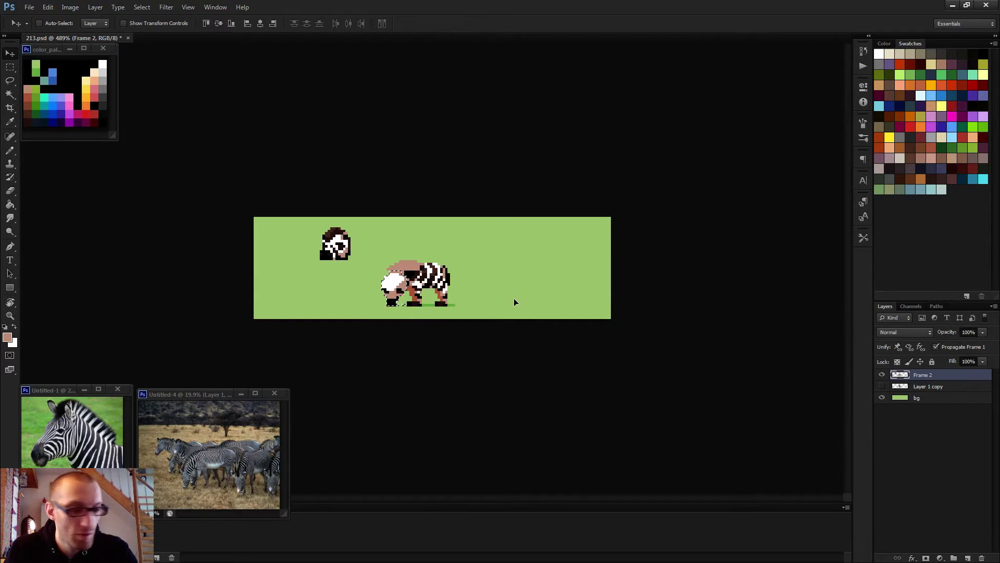
key("ctrl+d")
Step: Erase the overhanging tan pixels at the neck's front edge just above the head
scroll(485, 266, "up", 6)
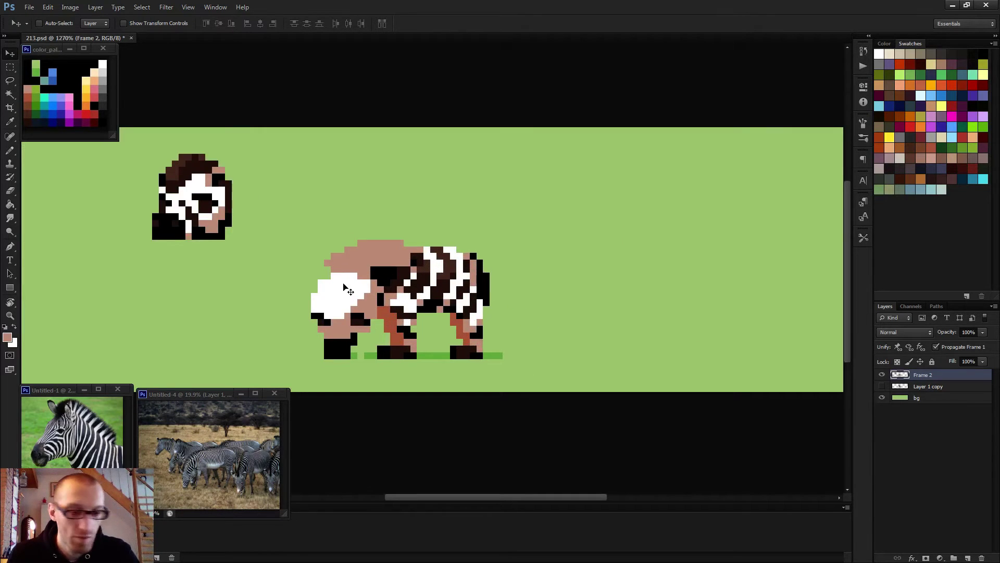
key("b")
scroll(344, 283, "up", 1)
key("e")
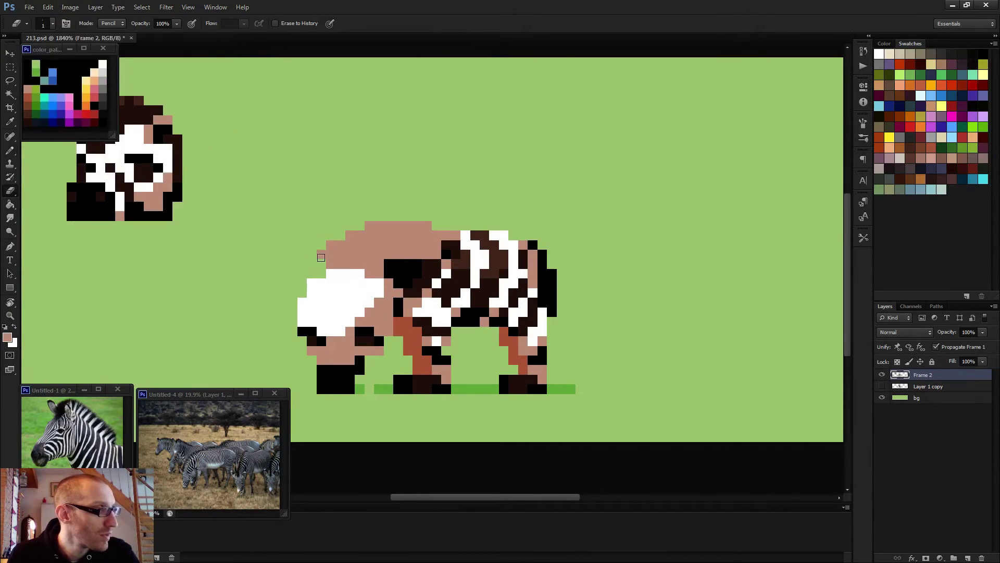
left_click(331, 244)
Step: Sample white from the face and extend it upward over the front of the tan neck
key("b")
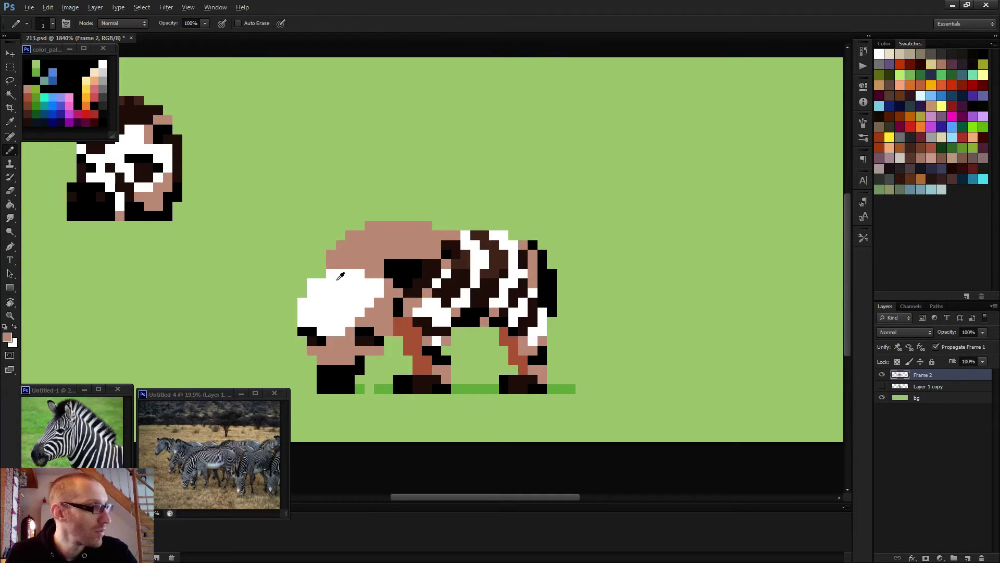
left_click(336, 279, "alt")
left_click(321, 278)
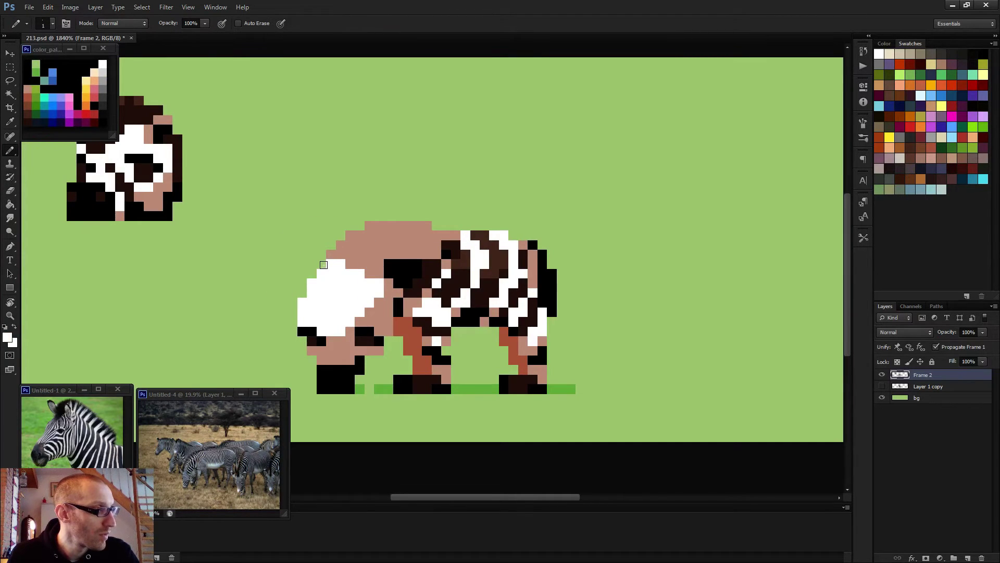
scroll(396, 290, "down", 2)
mouse_move(371, 277)
left_mouse_down()
mouse_move(364, 270)
mouse_move(388, 260)
left_mouse_up()
left_click(367, 262)
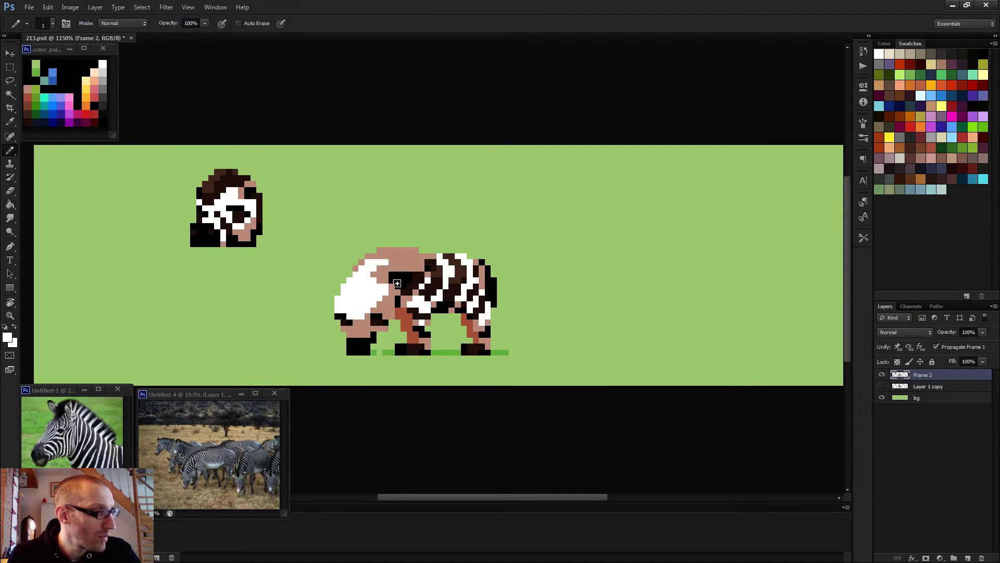
scroll(423, 298, "down", 6)
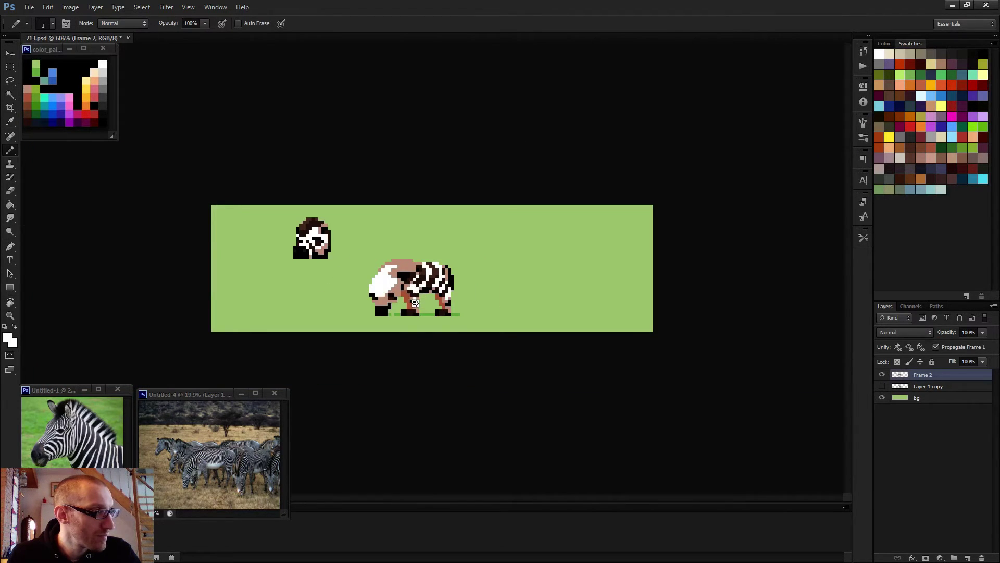
scroll(415, 303, "up", 4)
scroll(380, 313, "down", 1)
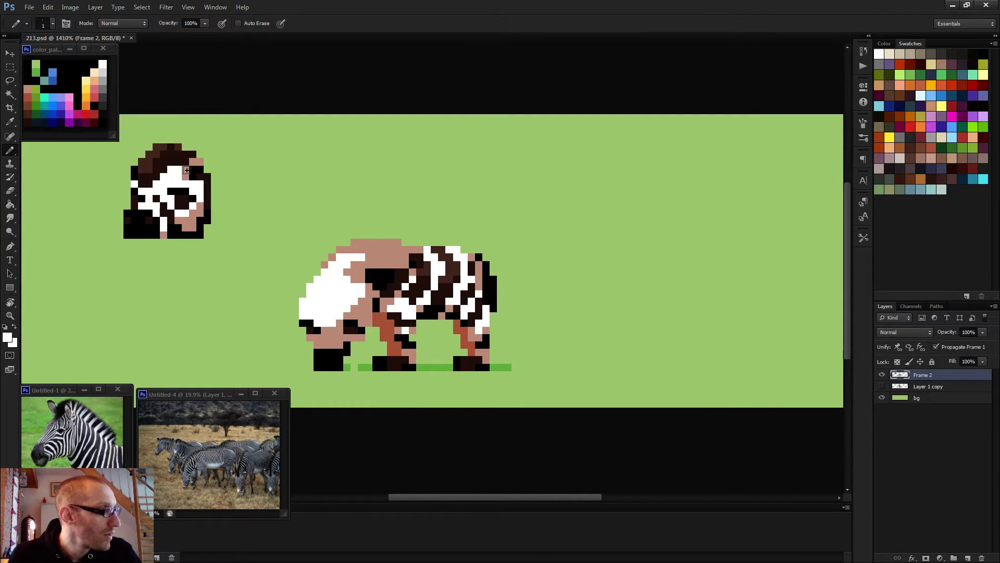
Step: Sample dark brown from the old head's mane and paint a stripe from above the far eye up along the front of the neck
left_click(165, 155, "alt")
left_click(318, 320)
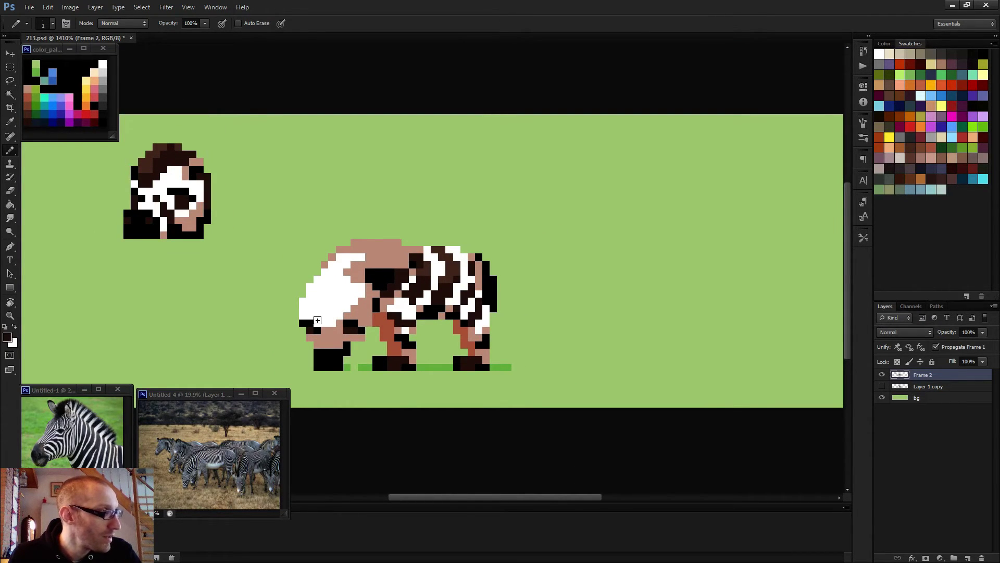
mouse_move(313, 316)
left_mouse_down()
mouse_move(324, 316)
mouse_move(313, 294)
mouse_move(356, 257)
mouse_move(323, 275)
mouse_move(322, 289)
mouse_move(334, 282)
left_mouse_up()
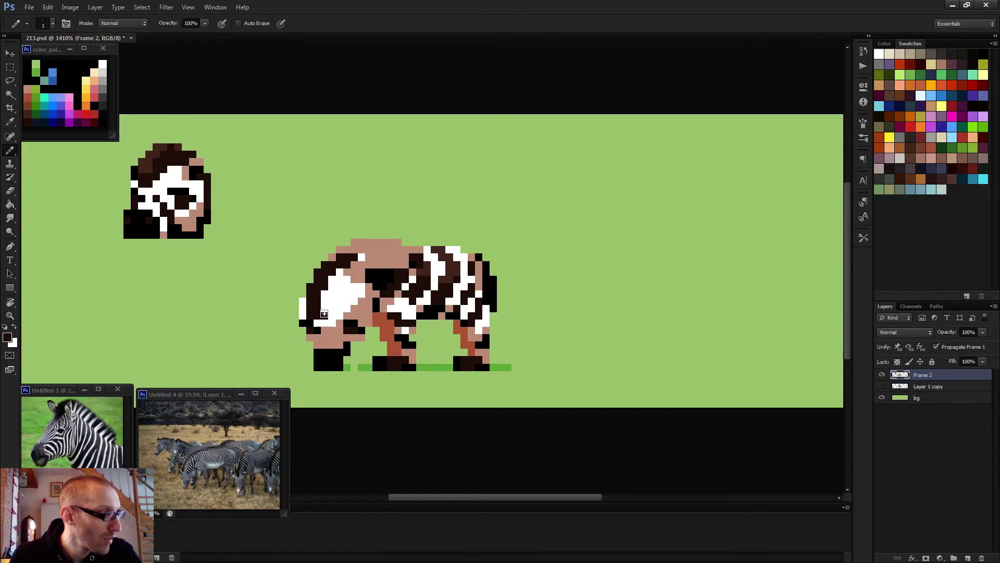
left_click(326, 310)
left_click(331, 307, "alt")
left_click(323, 304, "alt")
mouse_move(323, 304)
left_mouse_down()
mouse_move(341, 275)
mouse_move(335, 292)
mouse_move(357, 262)
left_mouse_up()
Step: Continue the dark brown mane along the neck's upper edge toward the body
left_click(337, 290, "alt")
left_click(334, 283)
left_click(337, 273, "alt")
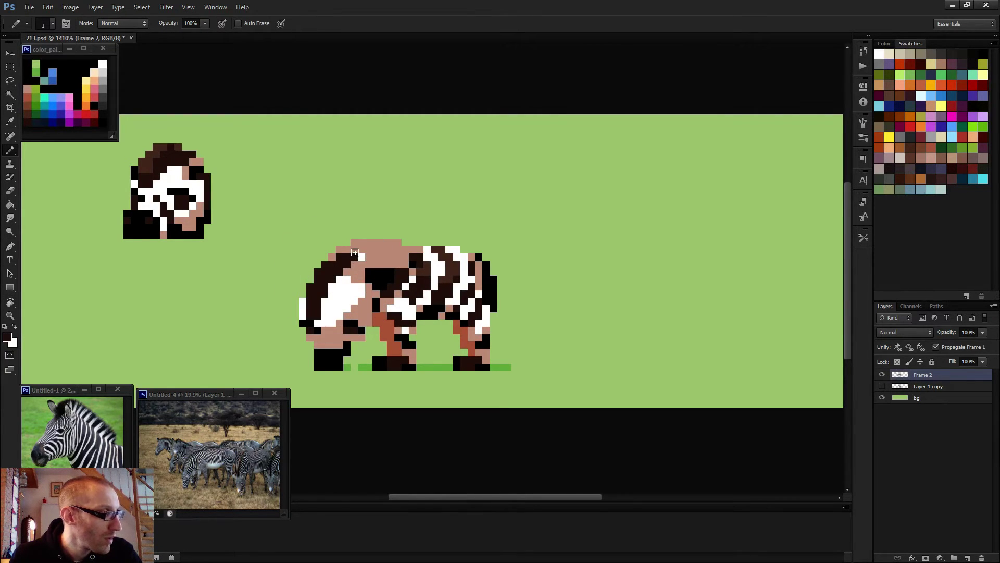
mouse_move(346, 253)
left_mouse_down()
mouse_move(383, 244)
mouse_move(349, 249)
left_mouse_up()
scroll(363, 308, "down", 3)
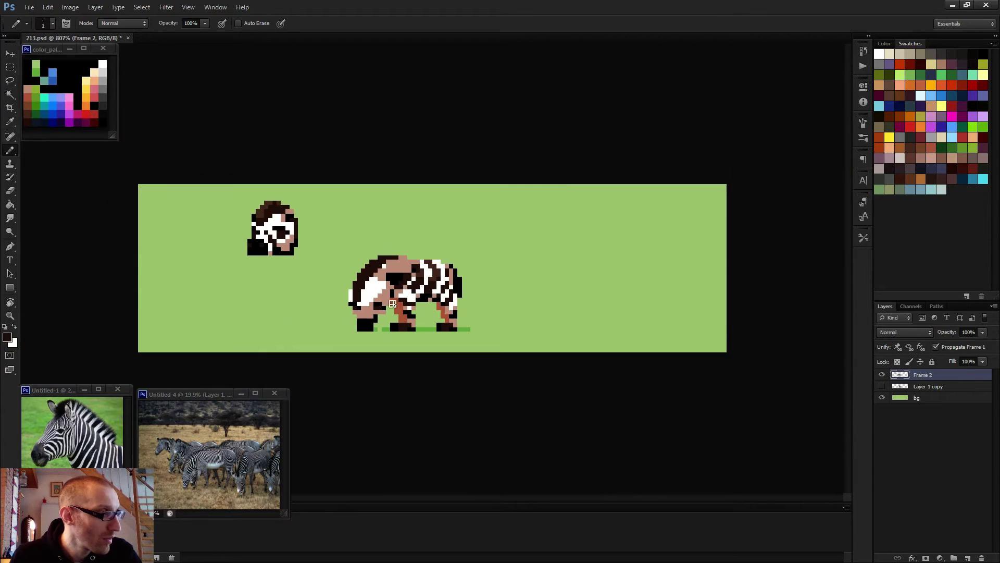
scroll(364, 308, "up", 3)
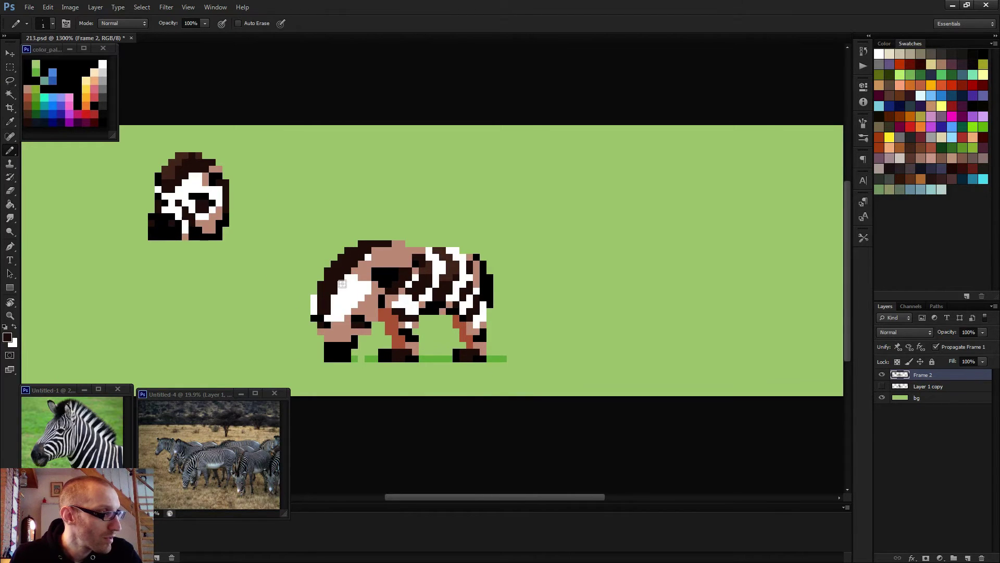
Step: Shift the dark face stripe inward, adding dark brown pixels on its inner side and repainting its outer side white
mouse_move(344, 310)
left_mouse_down()
mouse_move(342, 283)
mouse_move(320, 296)
mouse_move(319, 312)
mouse_move(322, 286)
left_mouse_up()
key("x")
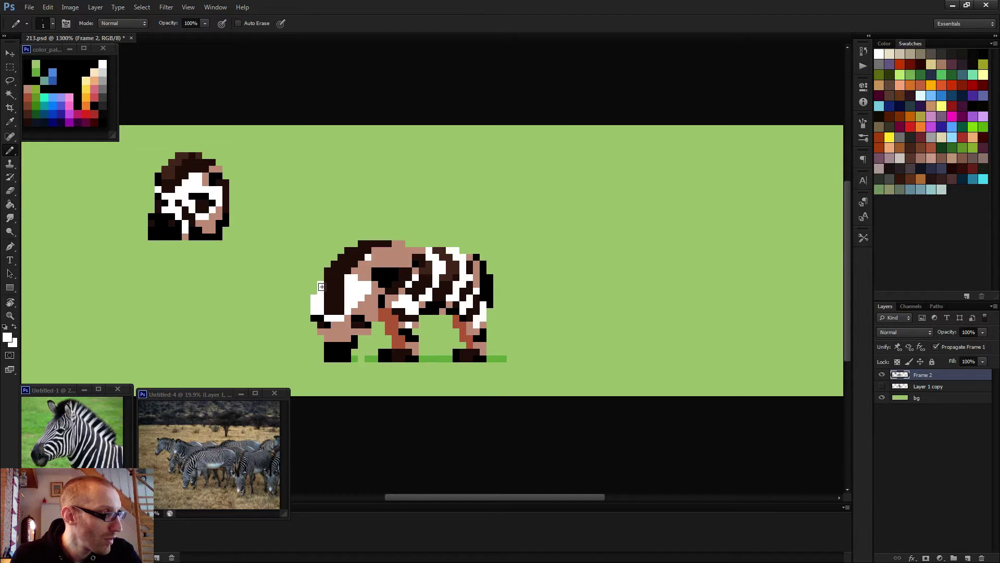
left_click(328, 269)
mouse_move(330, 279)
left_mouse_down()
mouse_move(353, 291)
mouse_move(336, 315)
left_mouse_up()
left_click(345, 311)
left_click(329, 295, "alt")
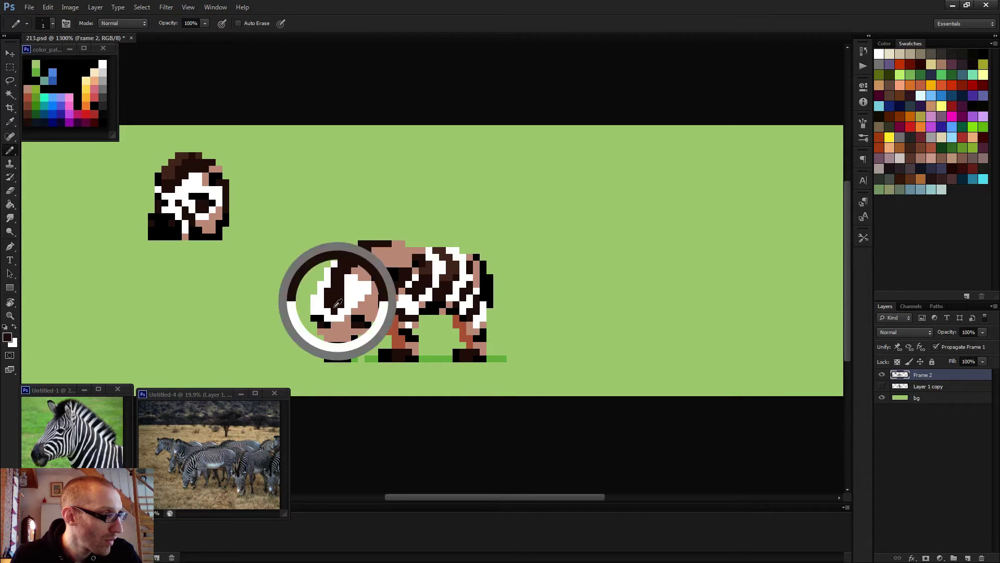
left_click(332, 314)
scroll(343, 315, "down", 5)
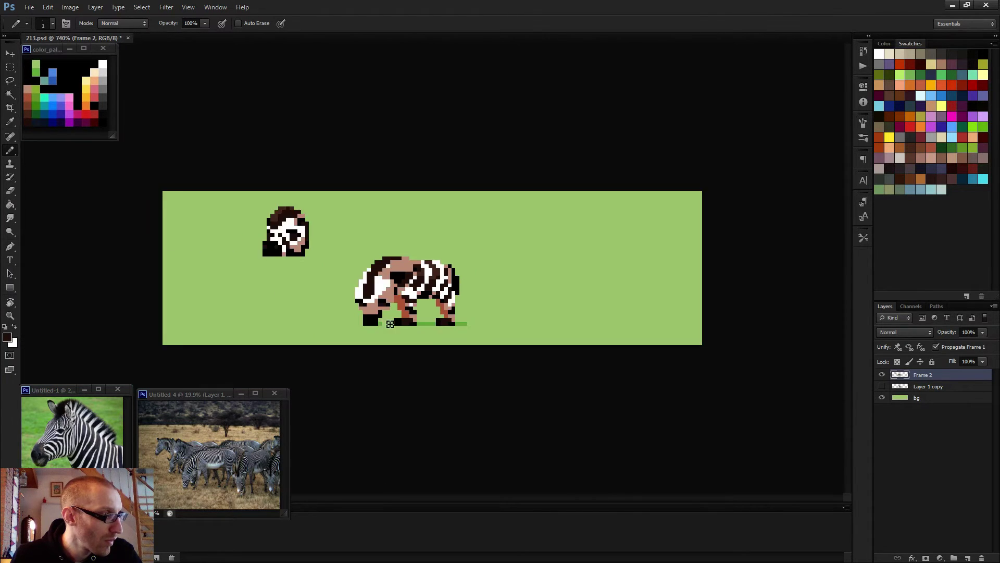
scroll(397, 326, "up", 3)
left_click(372, 293, "alt")
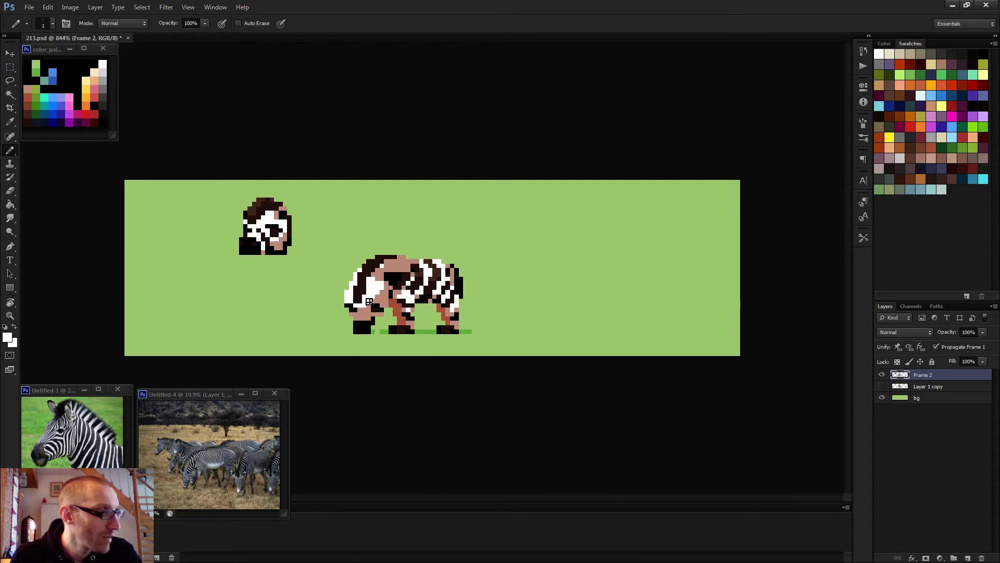
scroll(369, 302, "down", 2)
scroll(401, 313, "up", 3)
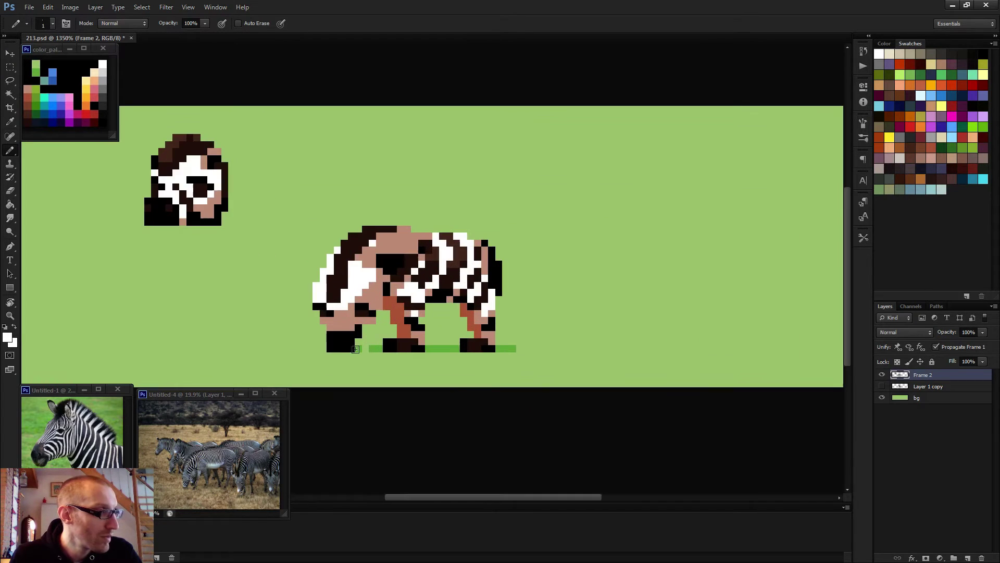
Step: Erase the muzzle's bottom row with the leftover green beside it, and clip the outer corner pixel of the row above
key("e")
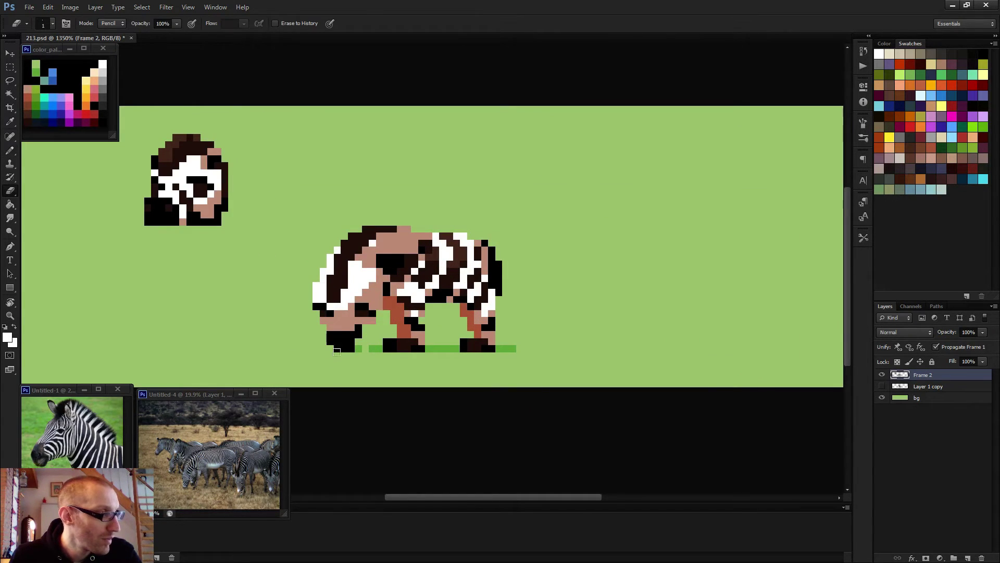
left_click_drag(357, 349, 342, 349)
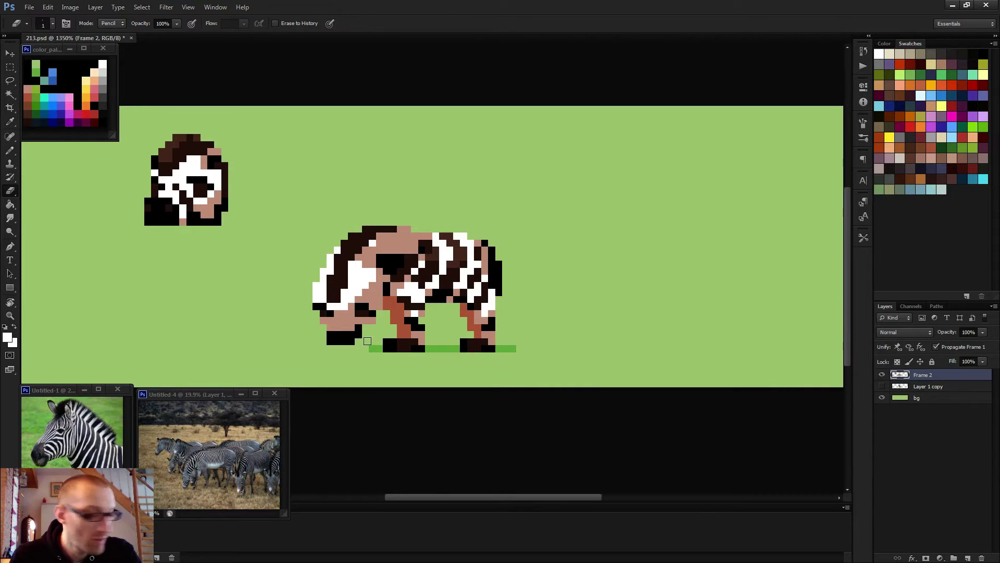
key("b")
scroll(367, 341, "up", 3)
key("d")
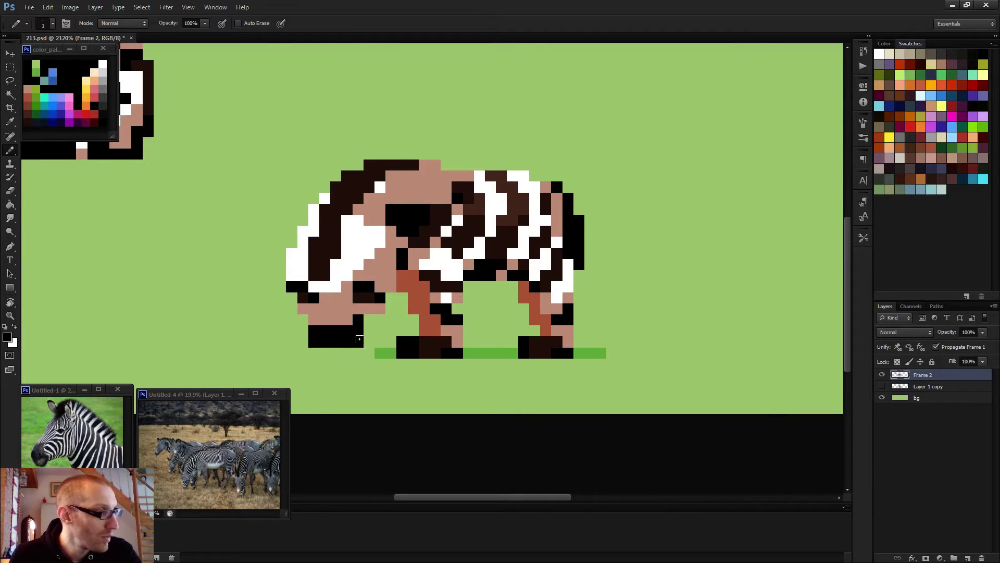
left_click(369, 342)
key("e")
left_click(314, 342)
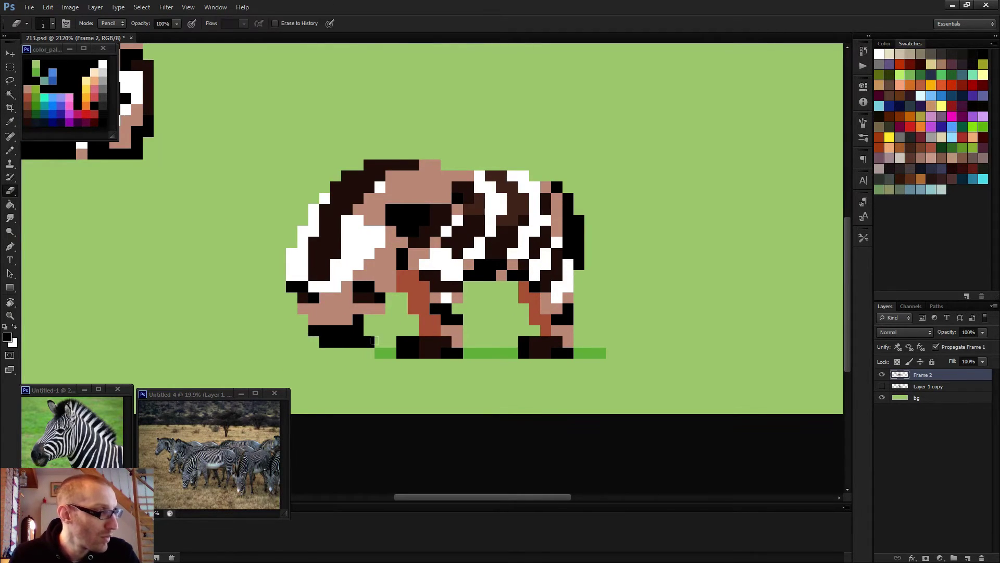
scroll(376, 341, "down", 5)
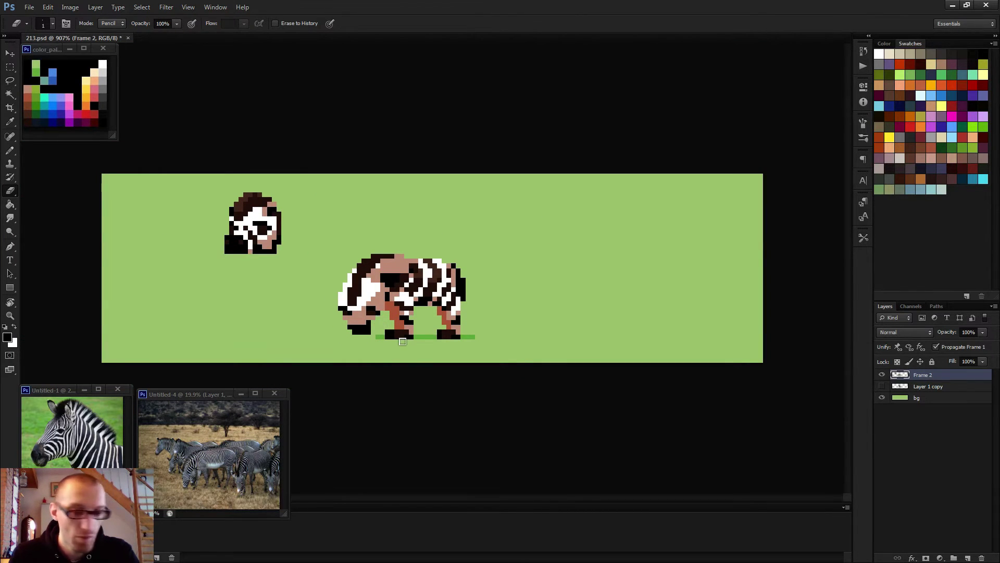
Step: Select the eye nearest the body and move it one pixel toward the far eye
key("b")
scroll(403, 341, "down", 1)
scroll(406, 346, "down", 3)
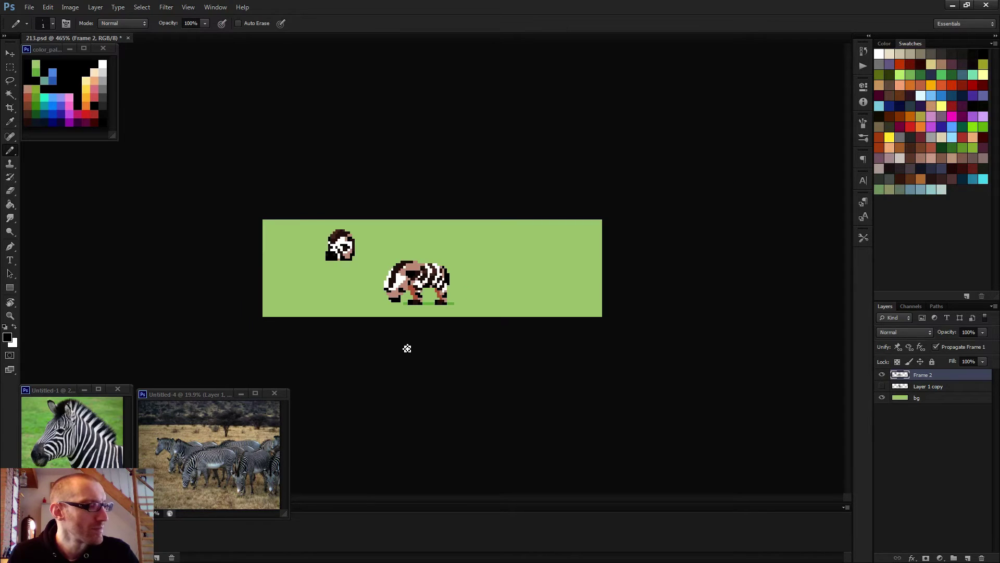
scroll(408, 348, "up", 8)
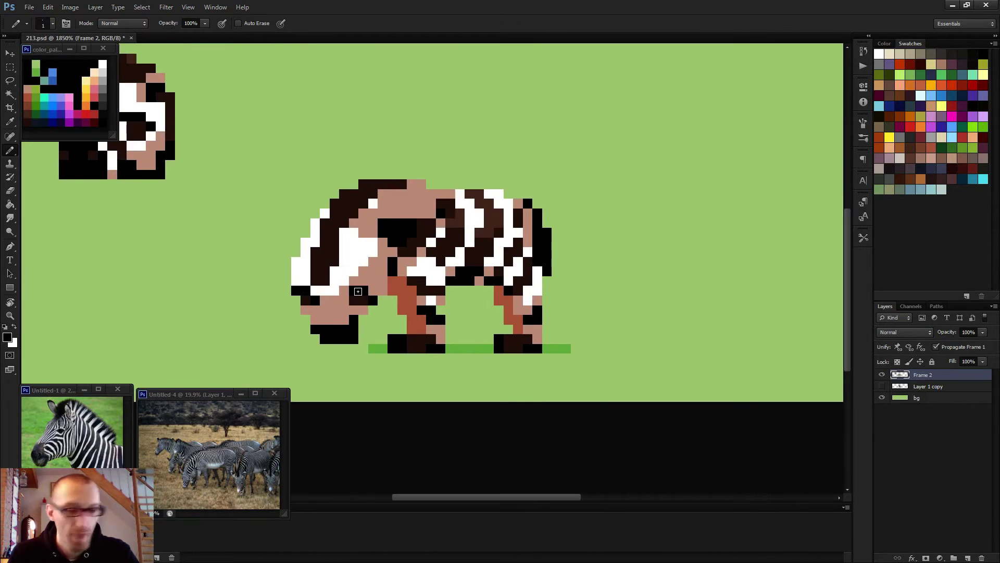
key("m")
left_click_drag(349, 285, 377, 305)
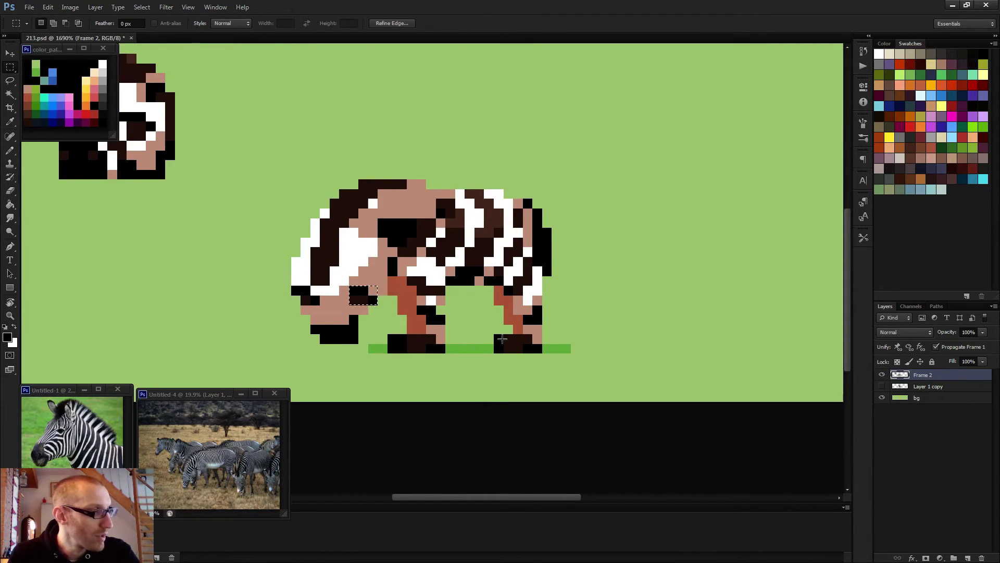
scroll(501, 339, "down", 3)
key("v")
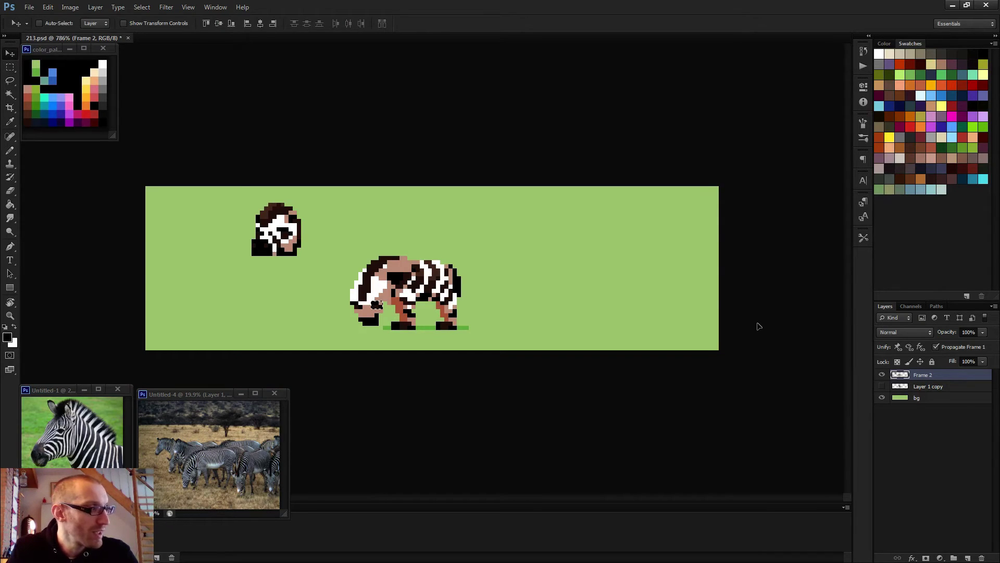
key("b")
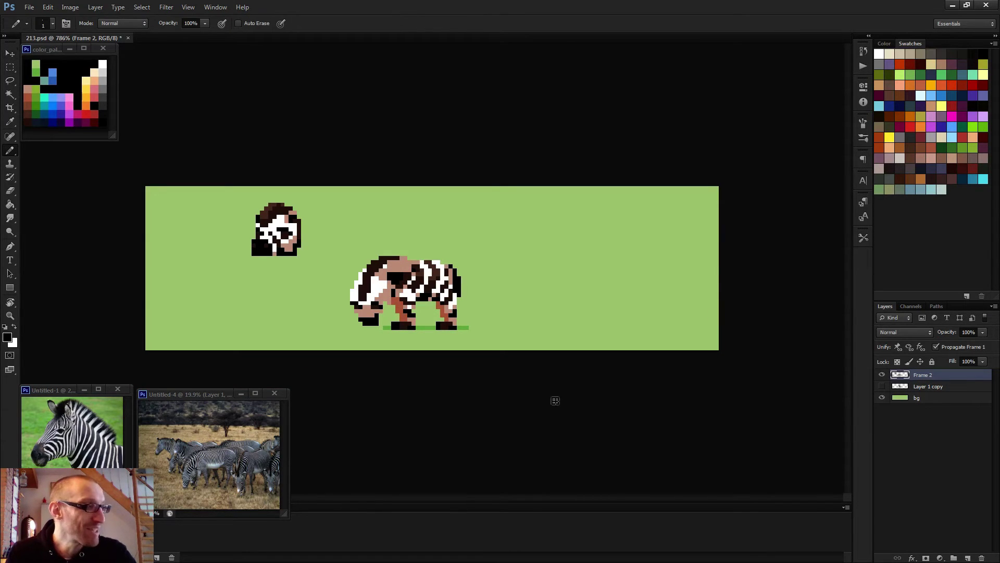
scroll(373, 317, "up", 5)
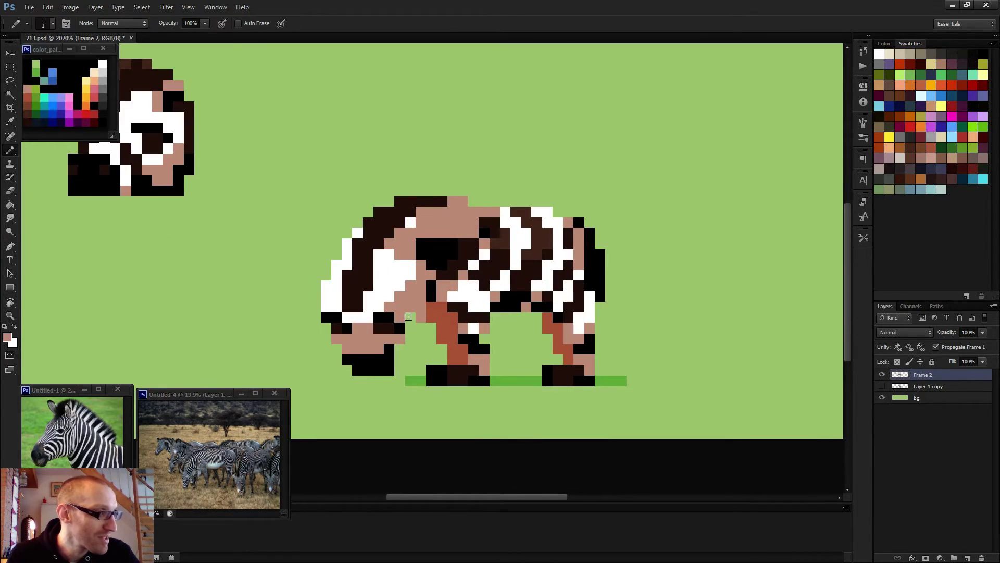
Step: Erase the pink-brown pixels below the throat, between the lowered head and the front leg
key("e")
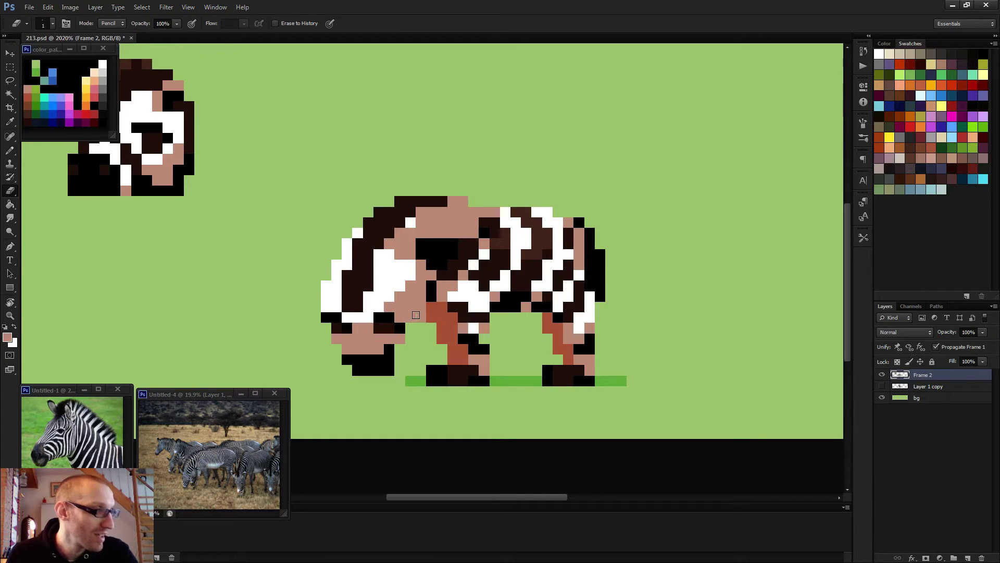
left_click(419, 306)
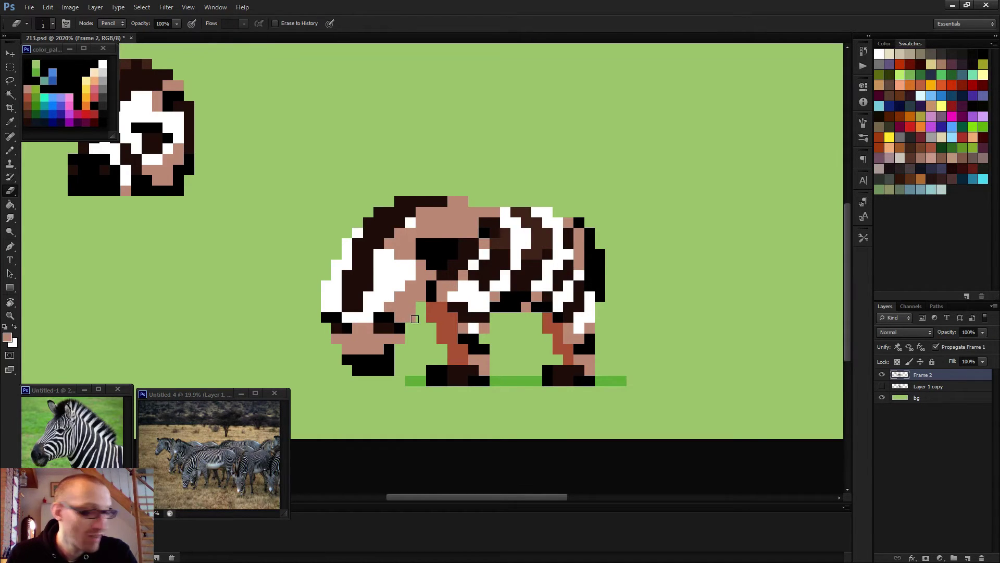
key("b")
scroll(415, 319, "down", 5)
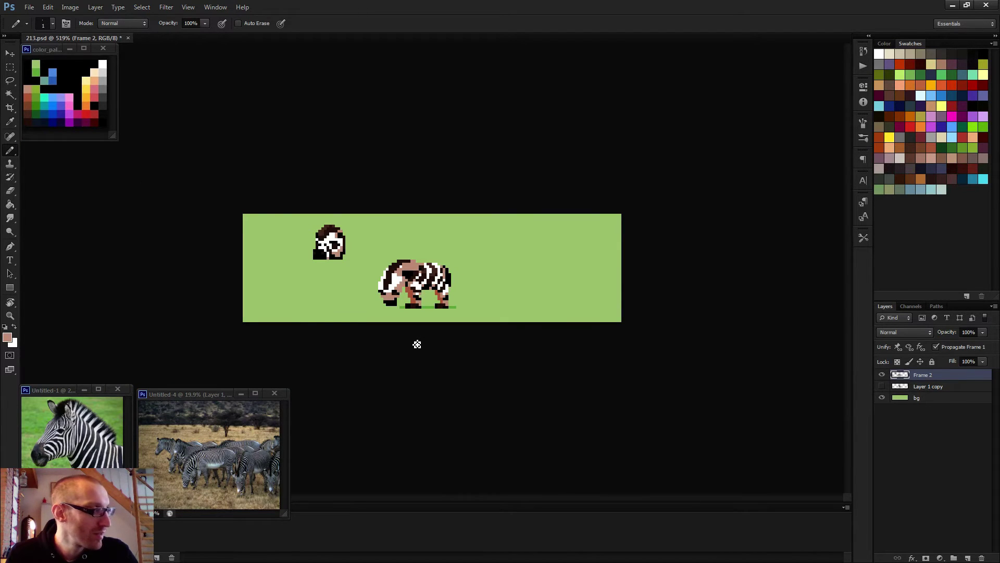
scroll(416, 344, "down", 2)
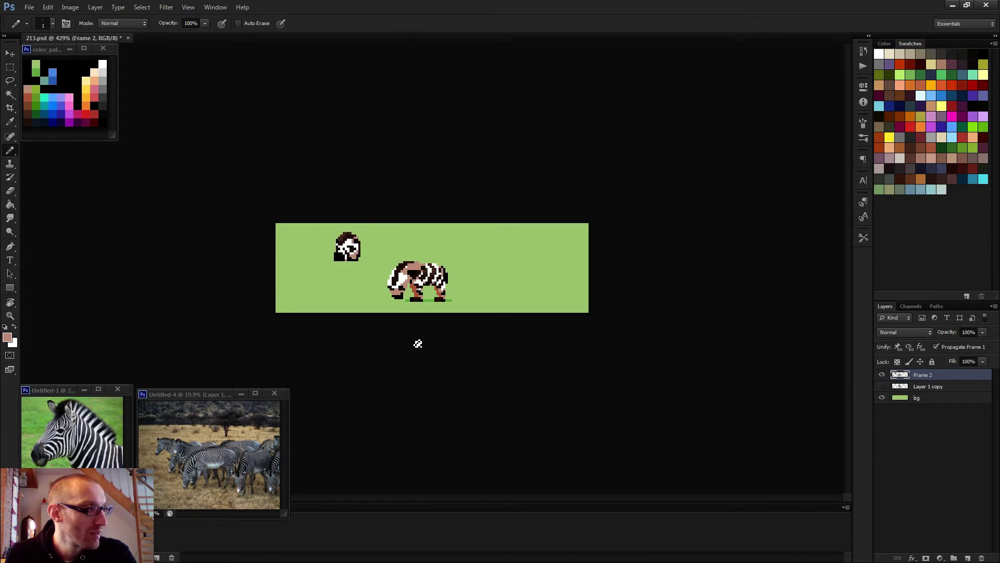
Step: Thin both eyes by reducing their upper row to the outer pixel, repainting the inner pixels pink-brown and white
scroll(418, 344, "up", 8)
left_click(355, 311, "alt")
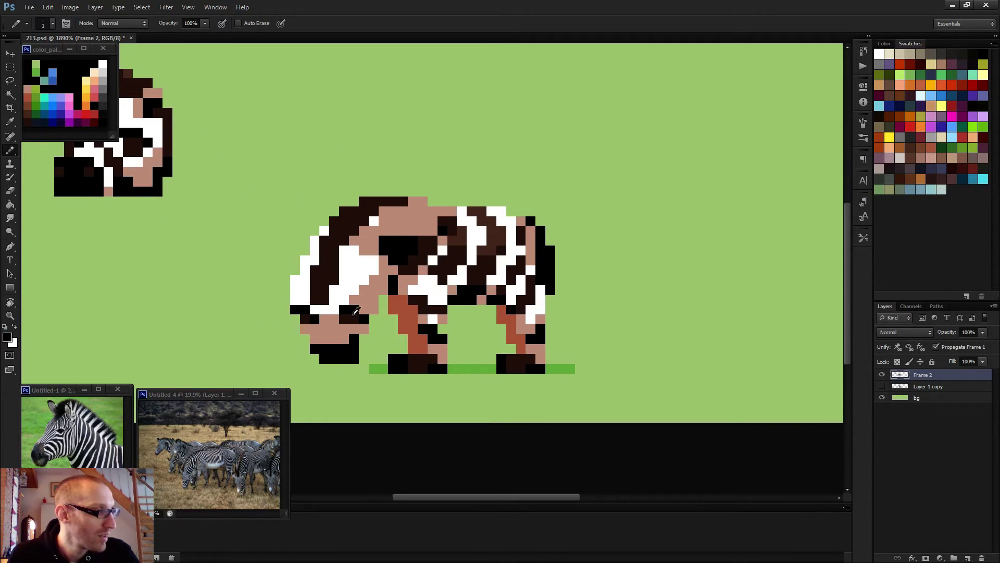
left_click(363, 305, "alt")
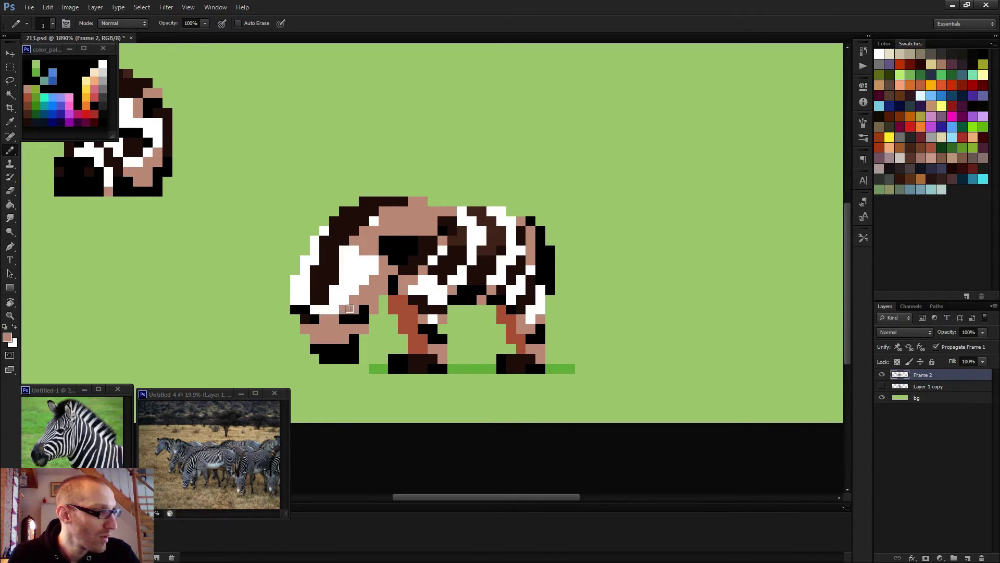
left_click(316, 316, "alt")
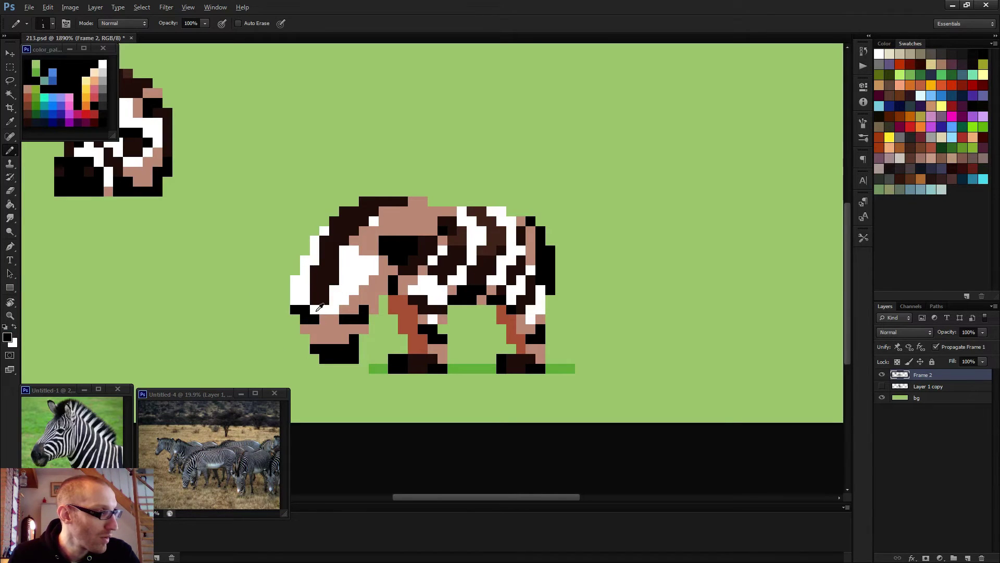
left_click(317, 310, "alt")
scroll(353, 321, "down", 3)
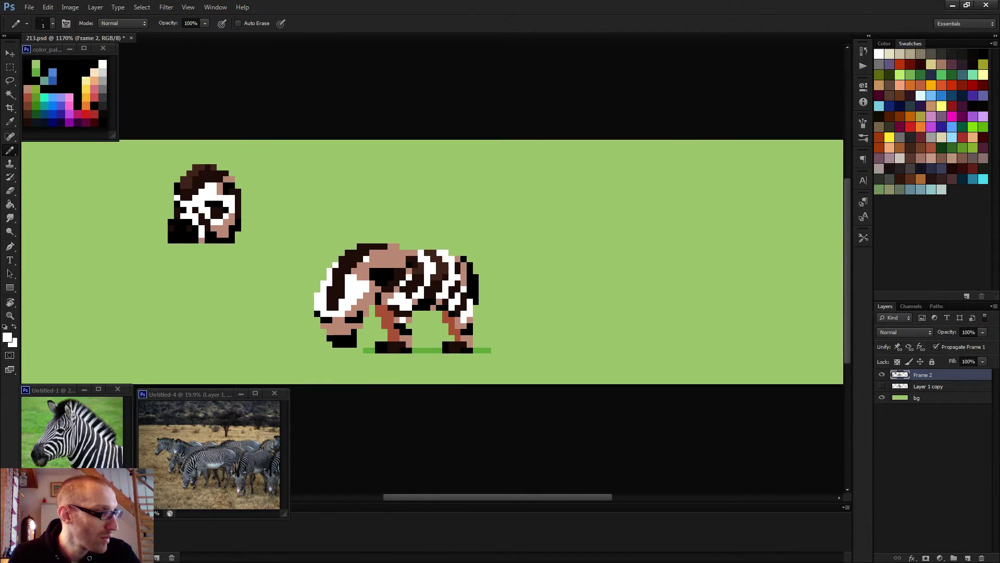
scroll(382, 329, "down", 3)
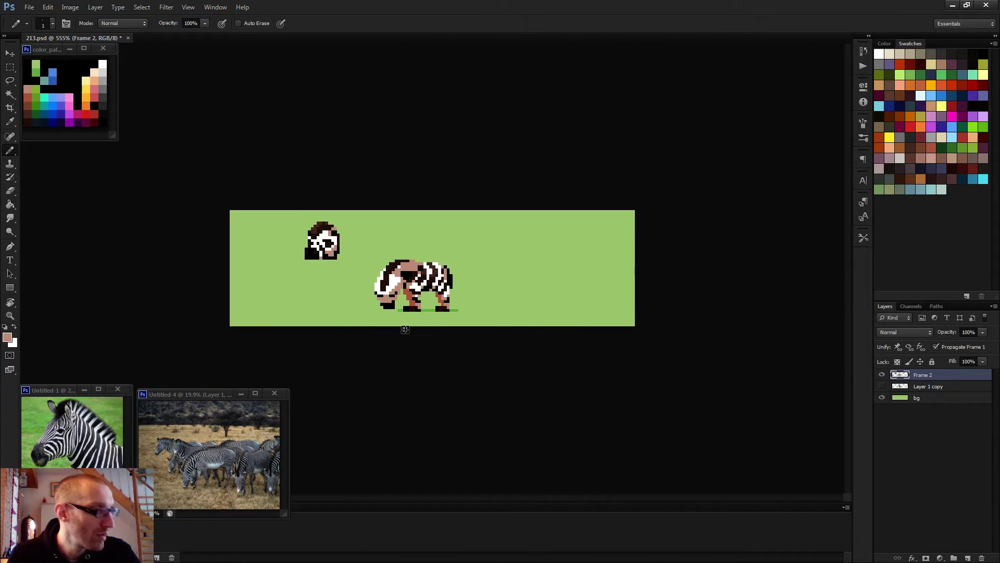
Step: Lower the eye nearest the body by one pixel row in black, covering its former row with pink-brown
scroll(365, 325, "up", 5)
left_click(341, 323, "alt")
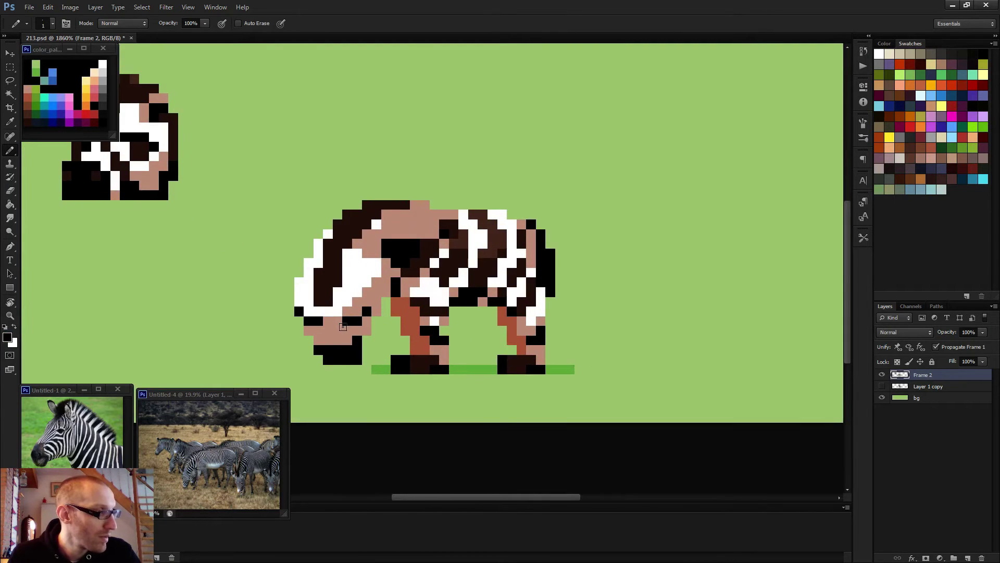
mouse_move(342, 326)
left_mouse_down()
mouse_move(356, 330)
mouse_move(357, 320)
left_mouse_up()
left_click(365, 320)
left_click(351, 315, "alt")
left_click(364, 312)
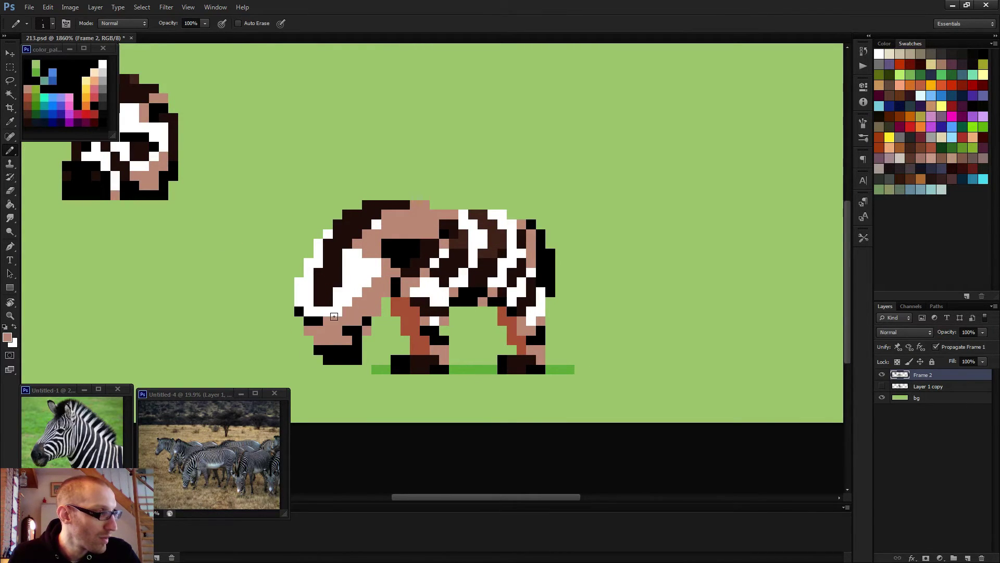
Step: Lower the far eye by one pixel row in black and cover the pixels above and outside it with pink-brown
left_click(315, 319, "alt")
left_click(306, 327)
left_click(300, 320)
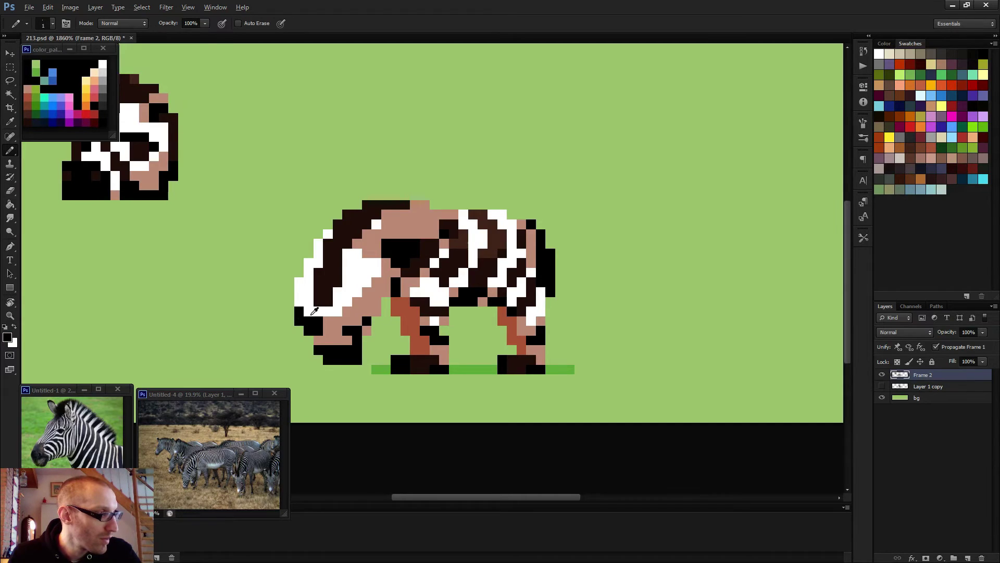
left_click(300, 303, "alt")
left_click(299, 311)
left_click(331, 324, "alt")
left_click_drag(319, 320, 297, 291)
left_click(299, 320)
key("ctrl+s")
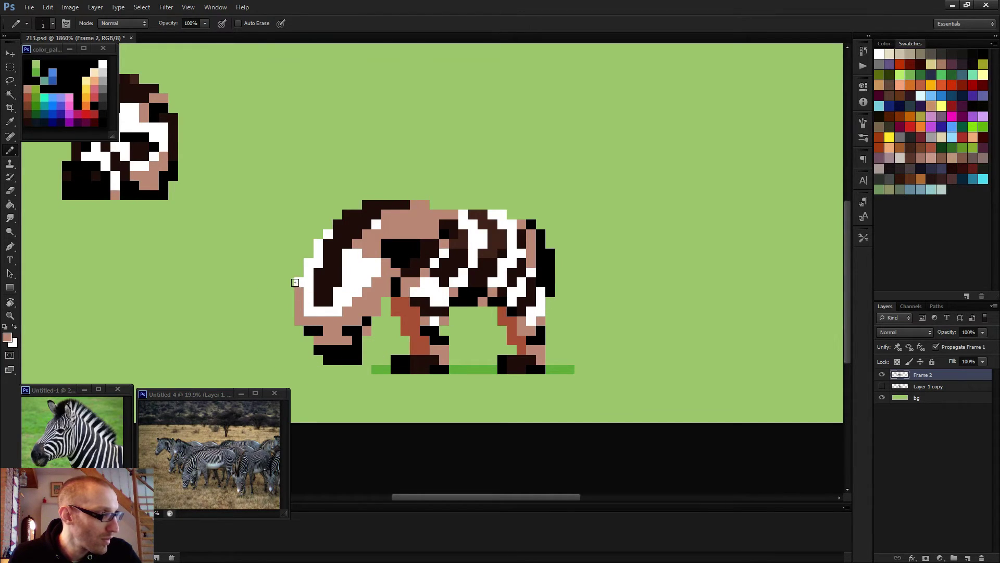
Step: Extend the pink-brown edge up the face's outer side, add a black outer corner to the far eye, and compare both frames
left_click(297, 282)
left_click(308, 264)
left_click(318, 328, "alt")
left_click(299, 320)
scroll(375, 260, "down", 2)
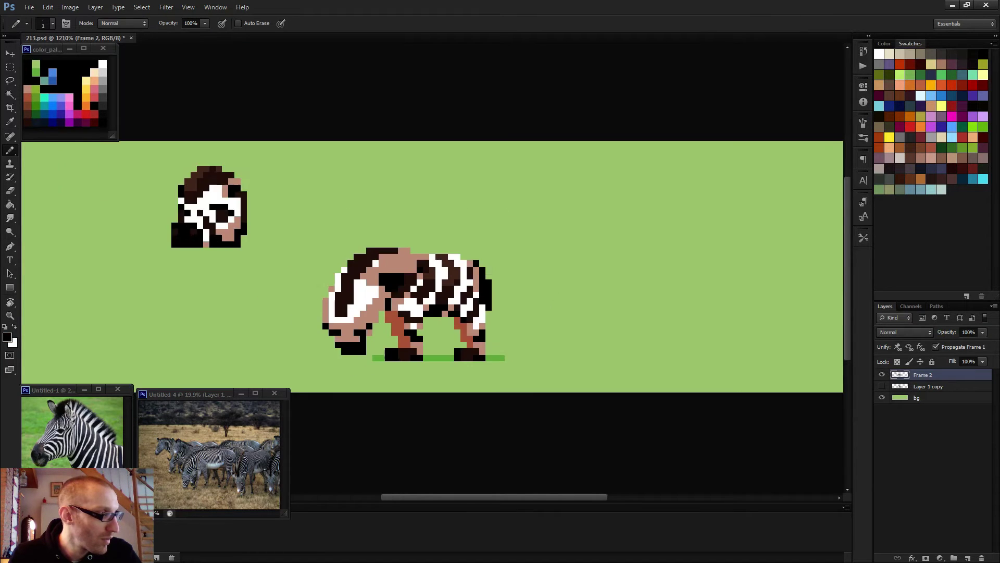
scroll(455, 339, "down", 3)
key("space")
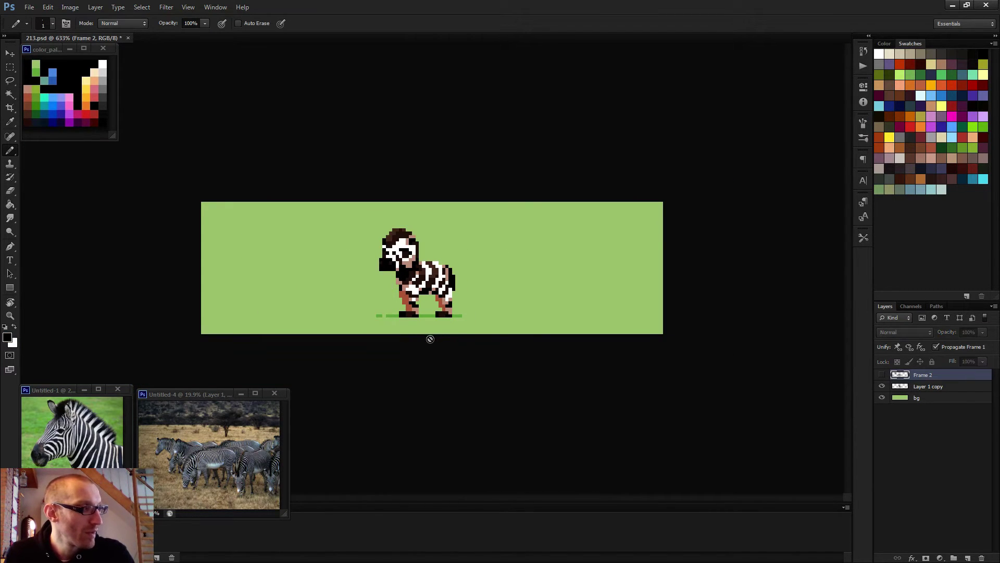
key("period")
scroll(414, 288, "up", 3)
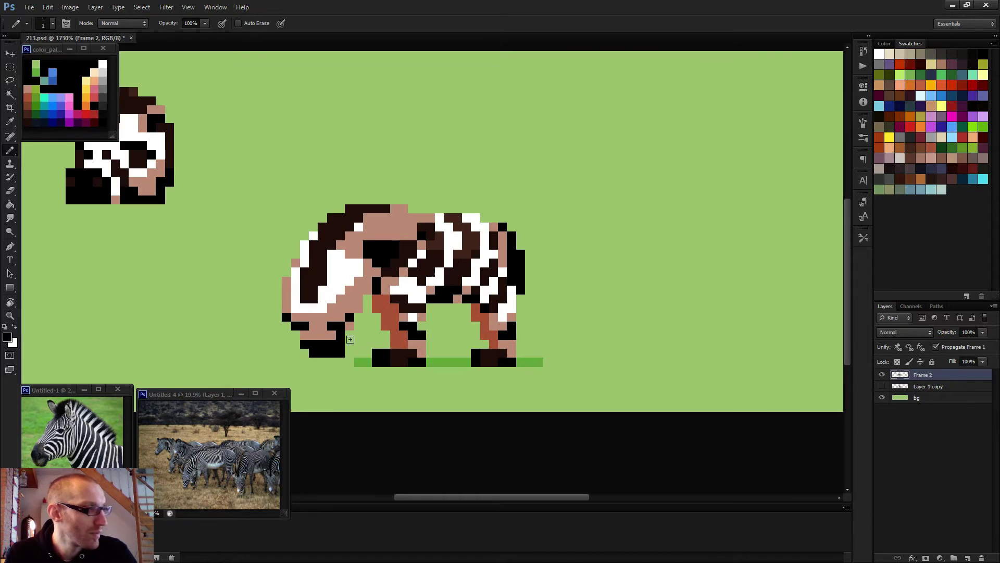
Step: Repaint the black pixel joining the near eye to the muzzle pink-brown and check the head against the first frame
left_click(332, 332, "alt")
left_click(340, 344, "alt")
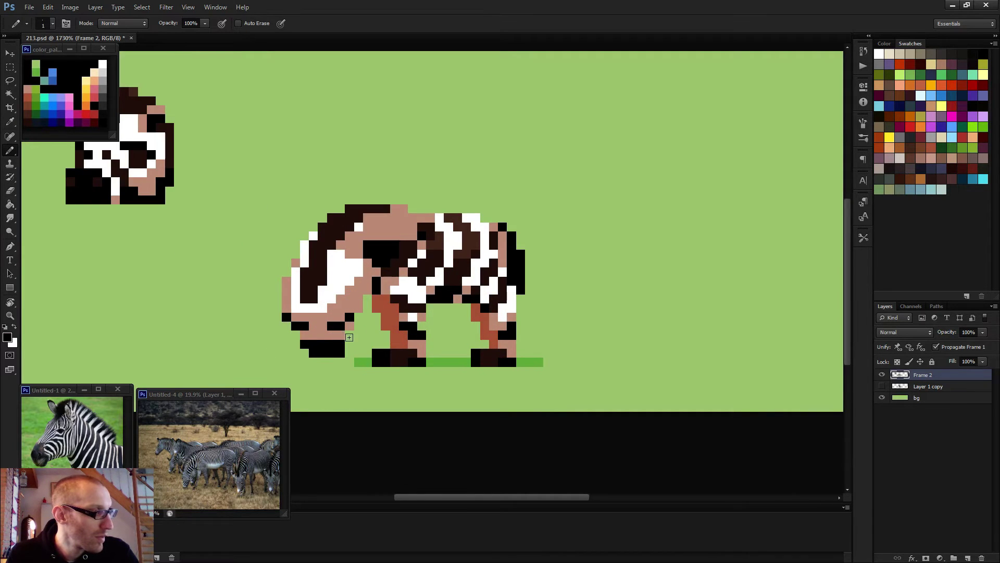
scroll(385, 359, "down", 6)
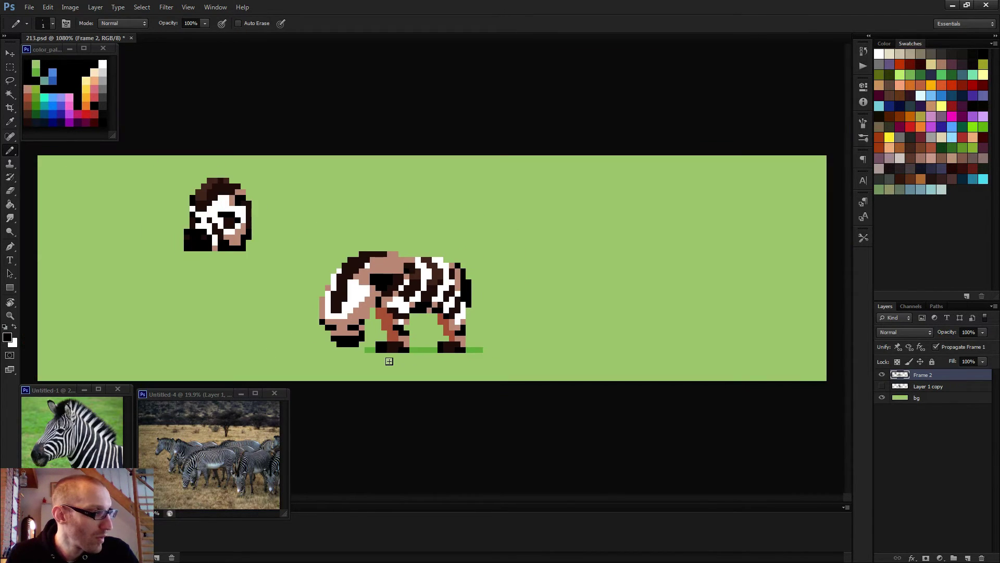
scroll(390, 359, "up", 5)
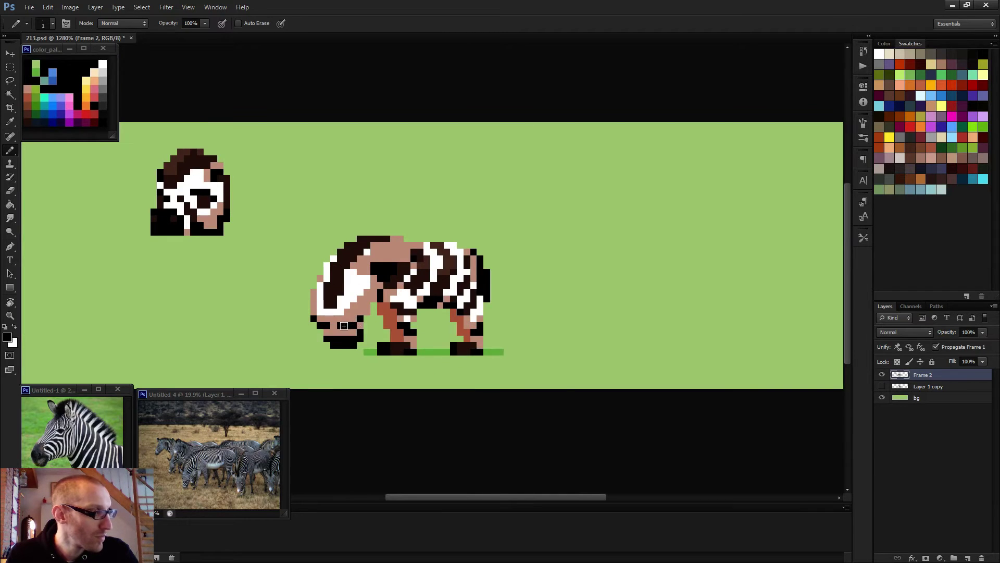
scroll(375, 336, "down", 5)
key("Right")
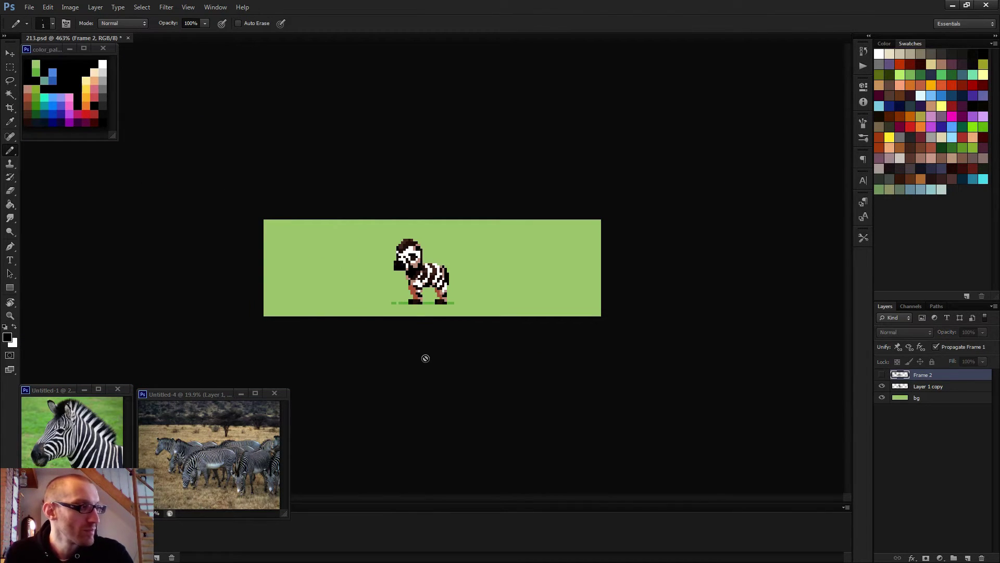
scroll(440, 365, "down", 2)
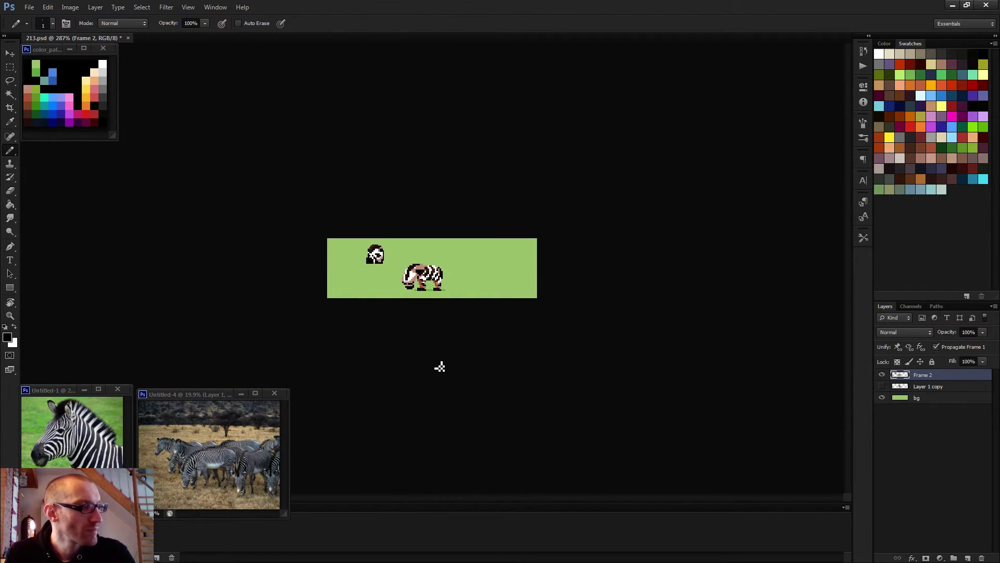
Step: Repaint the inner side of the white face patch and the front edge of the black neck patch pink-brown
scroll(438, 364, "up", 4)
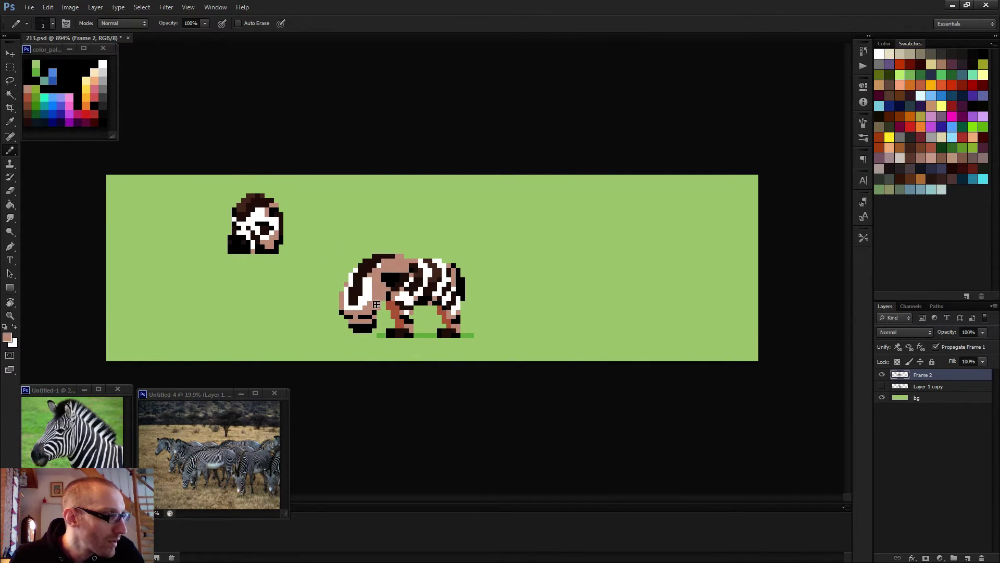
scroll(375, 303, "down", 2)
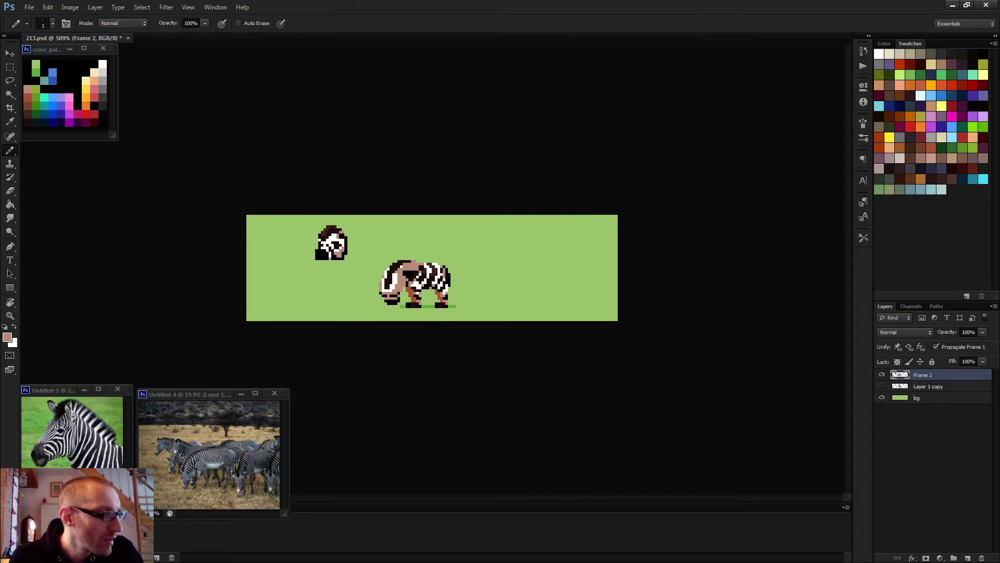
scroll(431, 320, "down", 2)
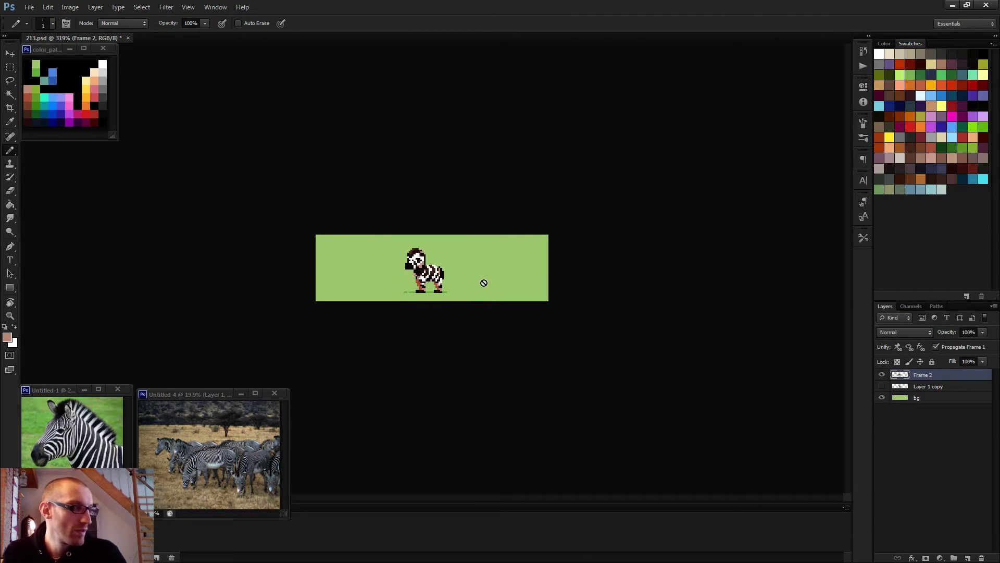
scroll(424, 282, "up", 2)
scroll(424, 282, "up", 2)
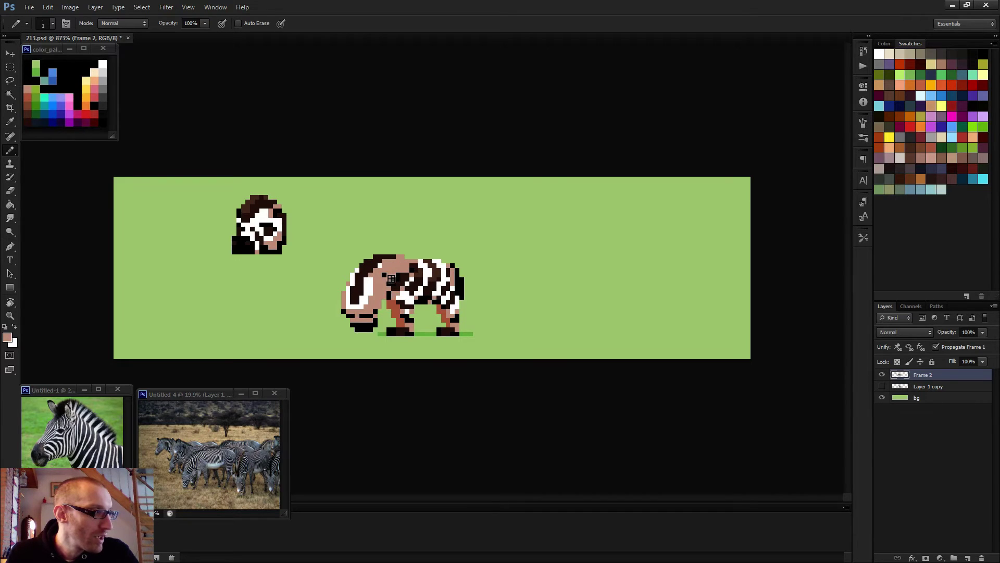
Step: Extend the white stripe from the face up along the neck beside the dark mane and preview the animation
left_click(380, 265, "alt")
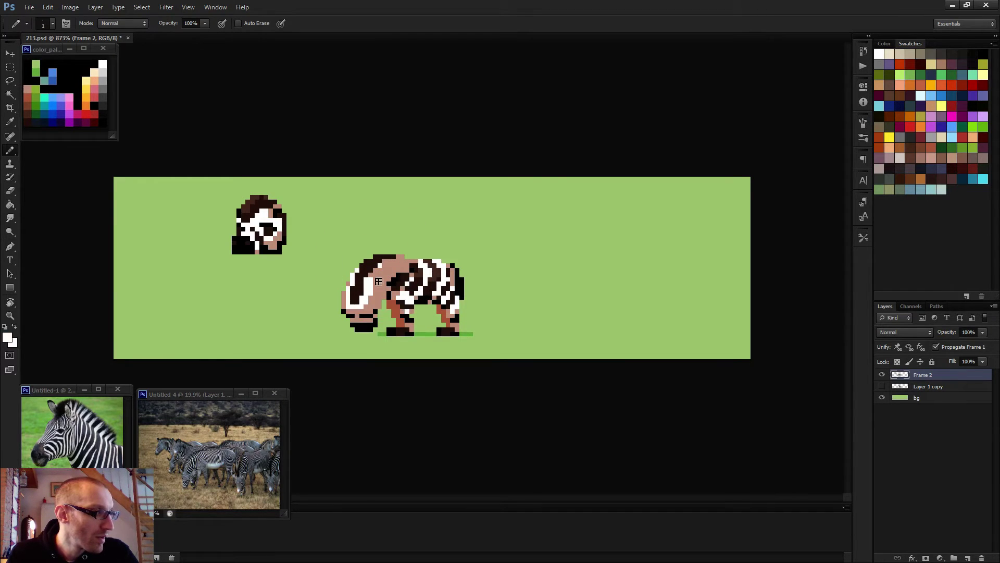
left_click_drag(377, 278, 395, 266)
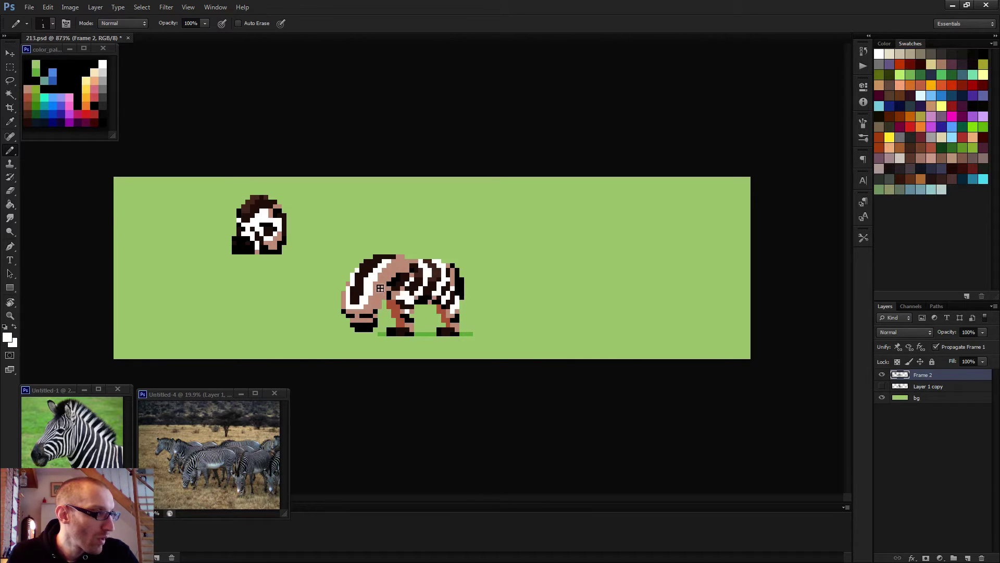
scroll(380, 286, "down", 5)
key("space")
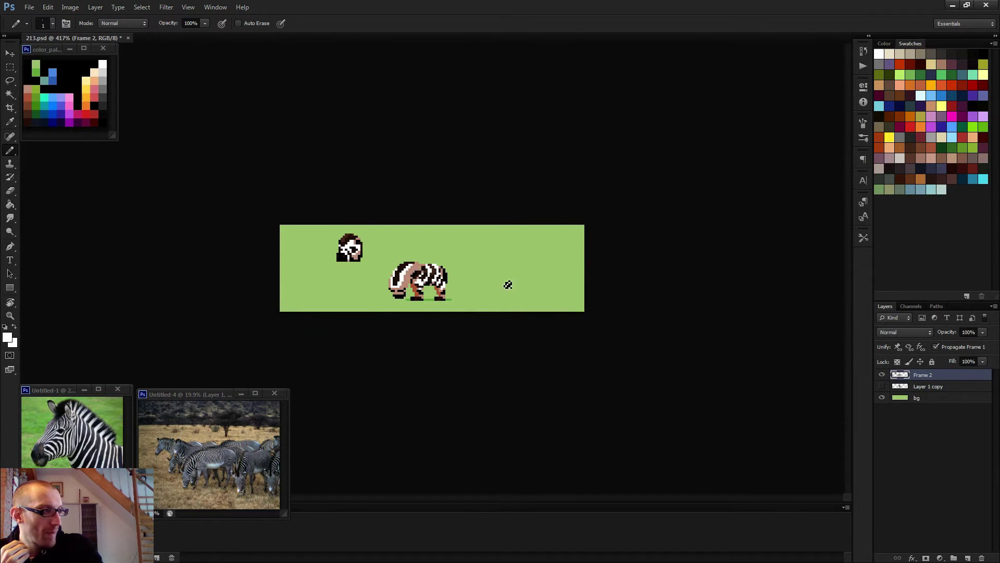
Step: Select the lowered head, shift it one pixel up and one pixel toward the body, deselect, and preview the frame
key("m")
scroll(513, 304, "up", 10)
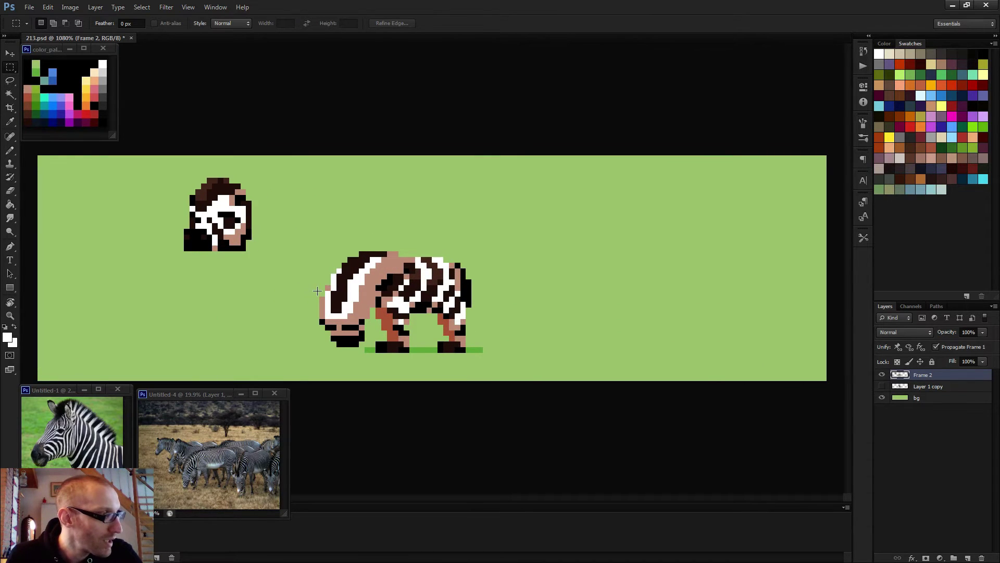
left_click_drag(317, 290, 370, 353)
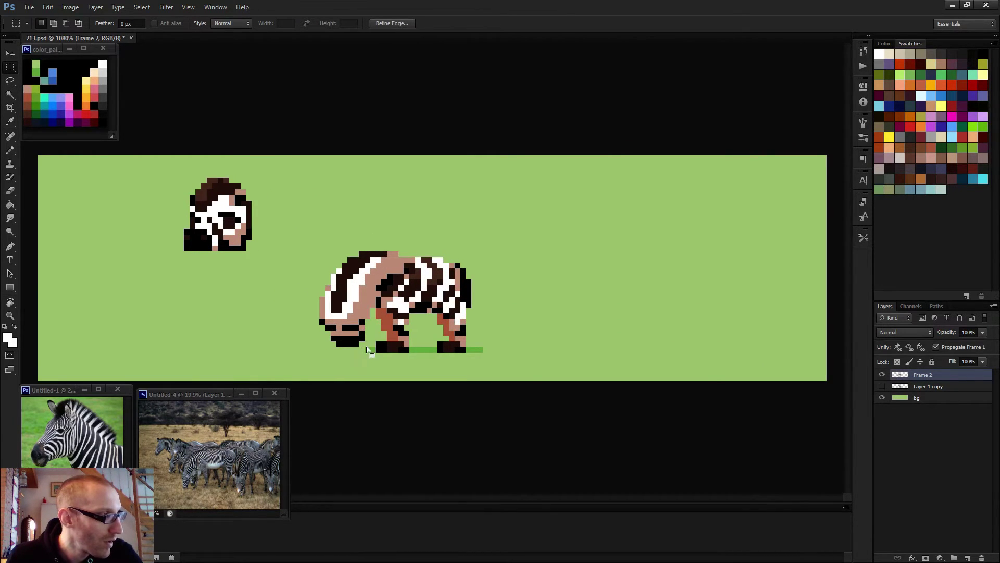
key("v")
key("Up")
key("Up")
key("Right")
key("Right")
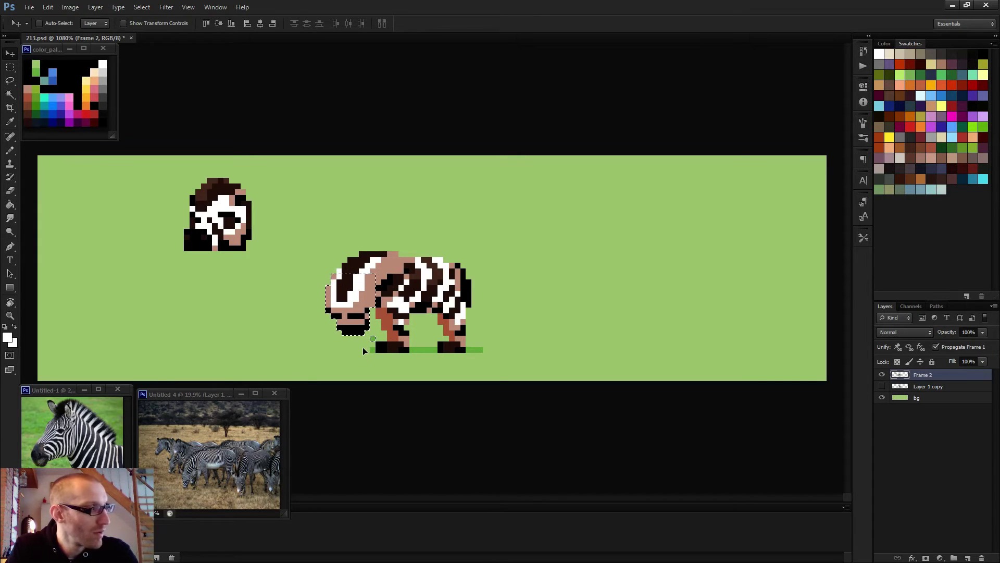
key("Left")
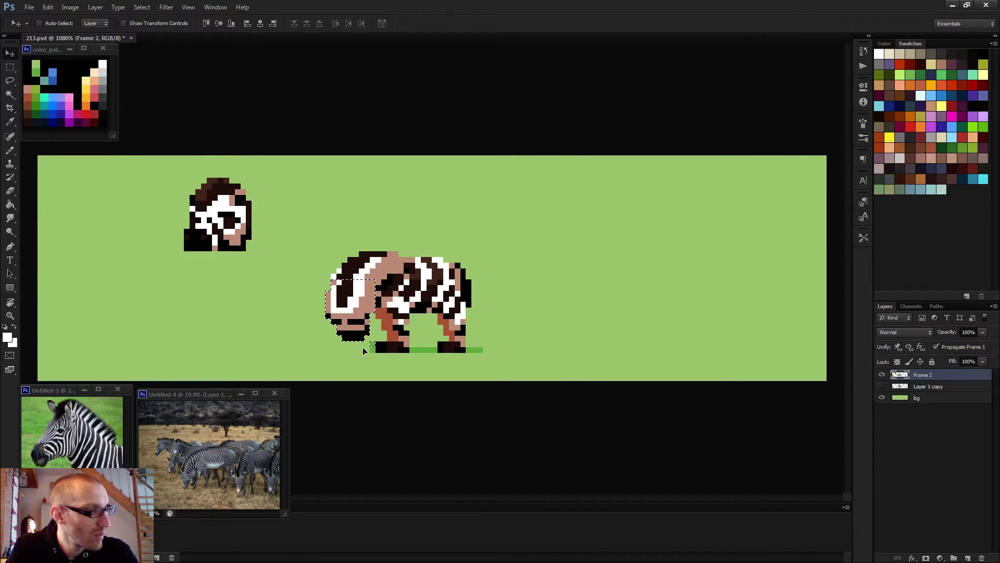
key("Down")
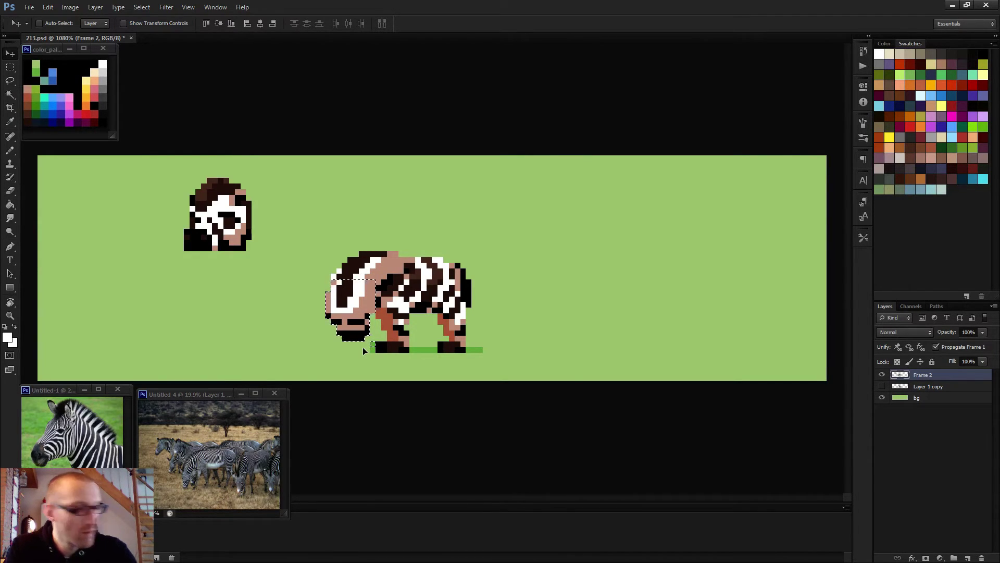
key("ctrl+d")
scroll(356, 364, "down", 3)
key("space")
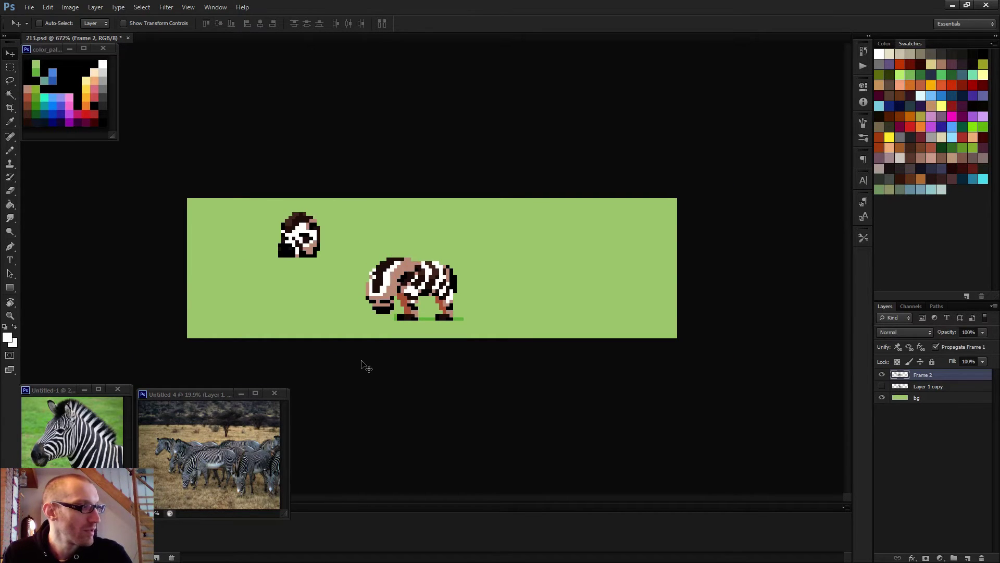
scroll(391, 364, "down", 2)
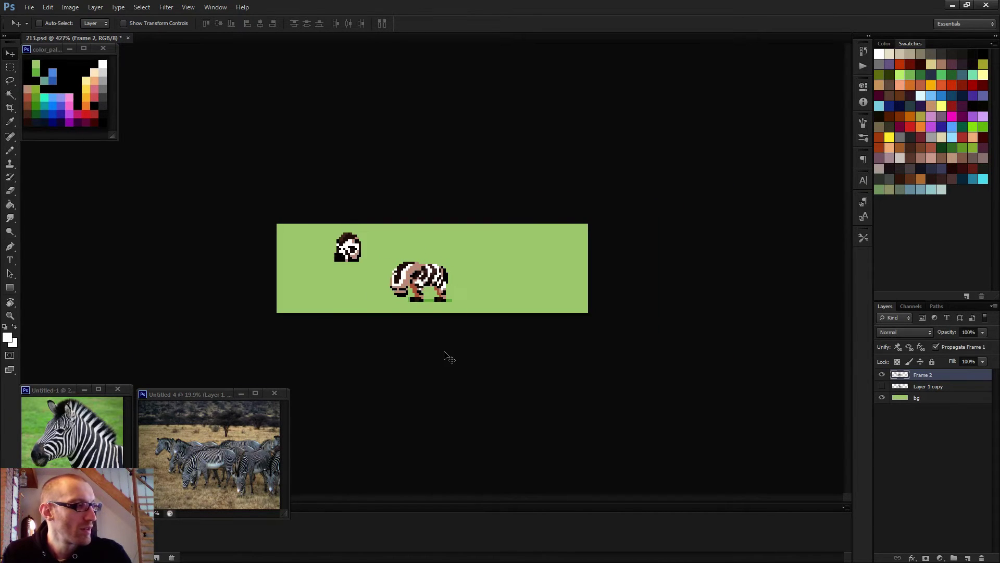
Step: Erase the outermost pixels along the front and upper edge of the lowered neck to slim its outline
scroll(433, 325, "up", 1)
scroll(427, 325, "up", 4)
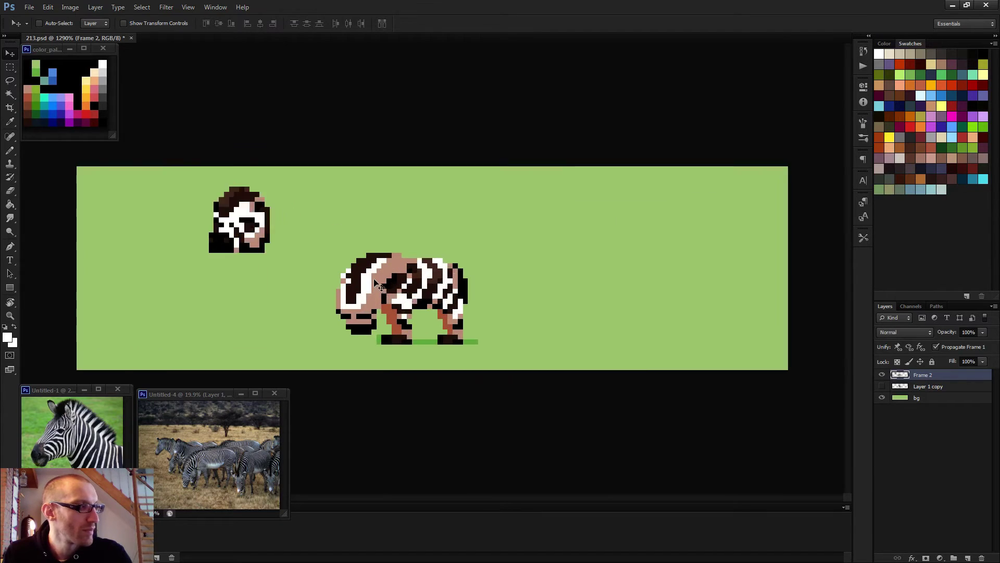
key("e")
mouse_move(339, 281)
left_mouse_down()
mouse_move(331, 285)
mouse_move(397, 241)
mouse_move(363, 256)
mouse_move(387, 247)
left_mouse_up()
left_click_drag(327, 296, 360, 261)
scroll(440, 303, "down", 5)
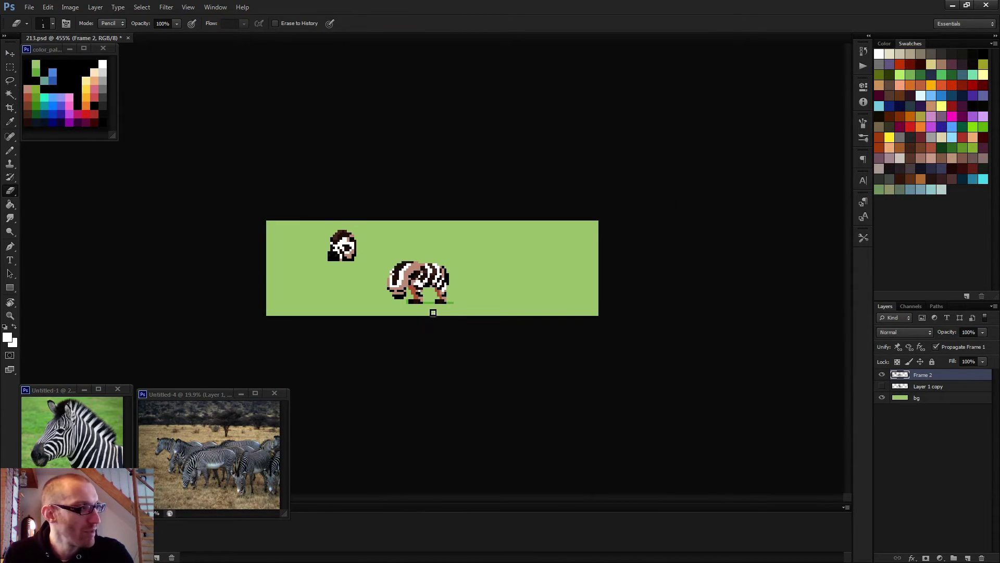
Step: Select the upper neck and mane area, shift it one pixel down, and deselect
scroll(424, 267, "up", 5)
key("m")
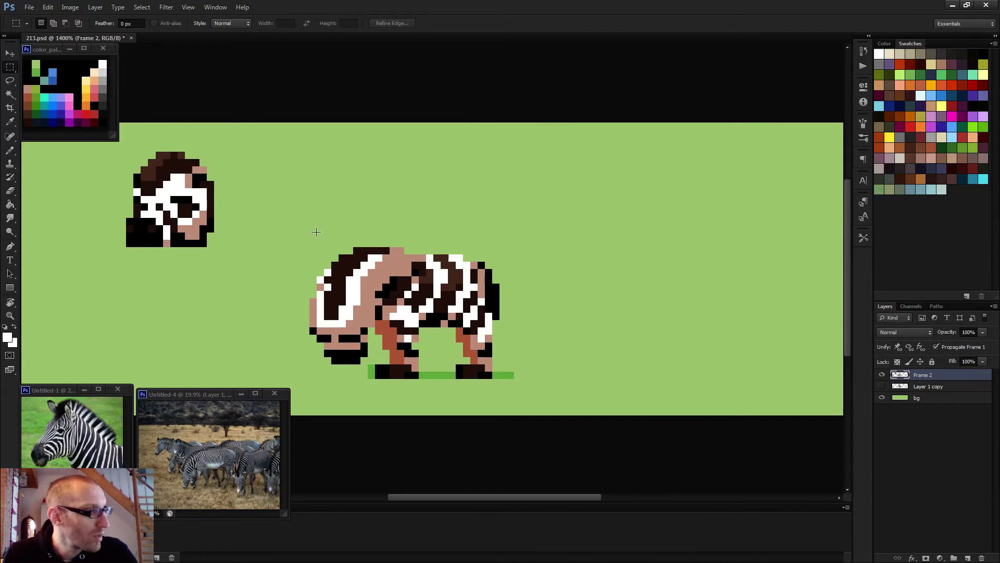
left_click_drag(309, 233, 381, 290)
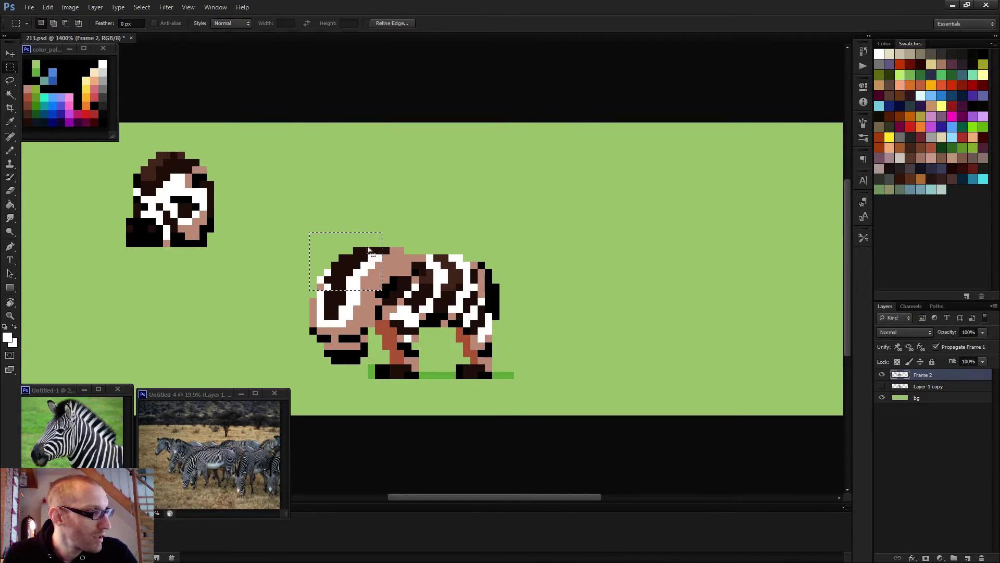
key("alt")
left_click_drag(361, 231, 367, 276)
key("alt")
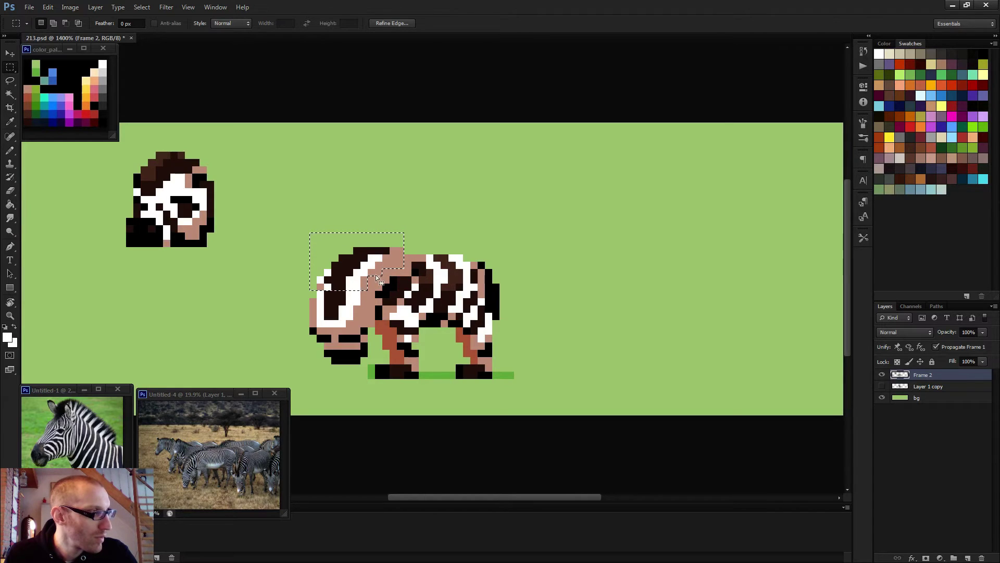
key("ctrl+z")
key("v")
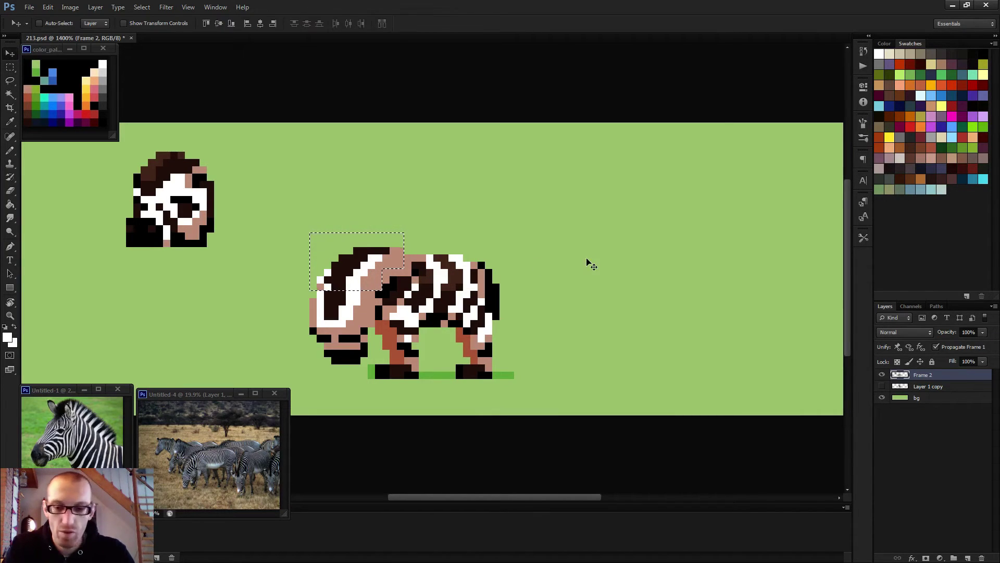
key("Down")
key("Down")
key("Up")
key("b")
scroll(453, 378, "down", 2)
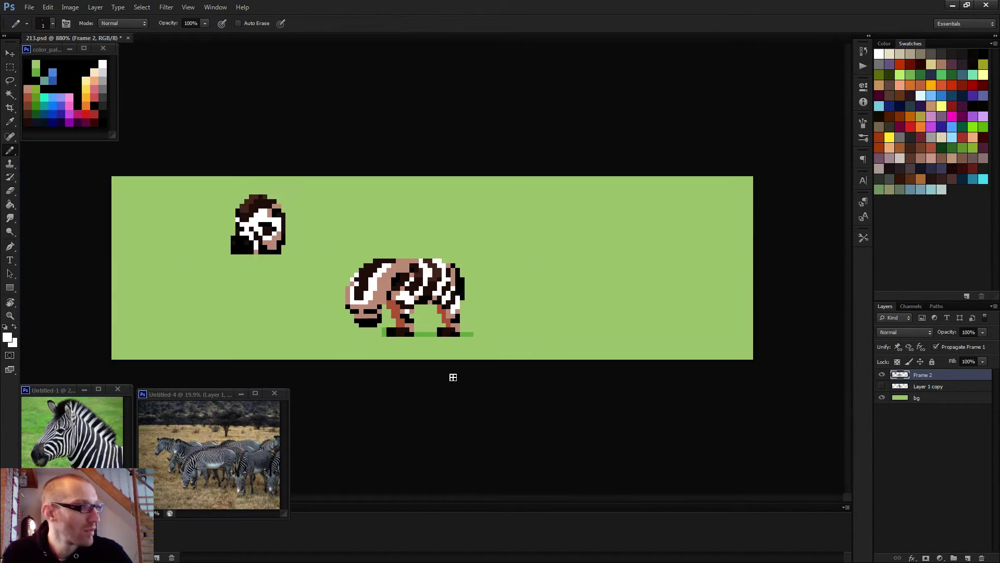
Step: Repaint the white pixels on the neck's outer front edge in the sampled pink-brown
scroll(358, 291, "up", 3)
left_click(347, 286, "alt")
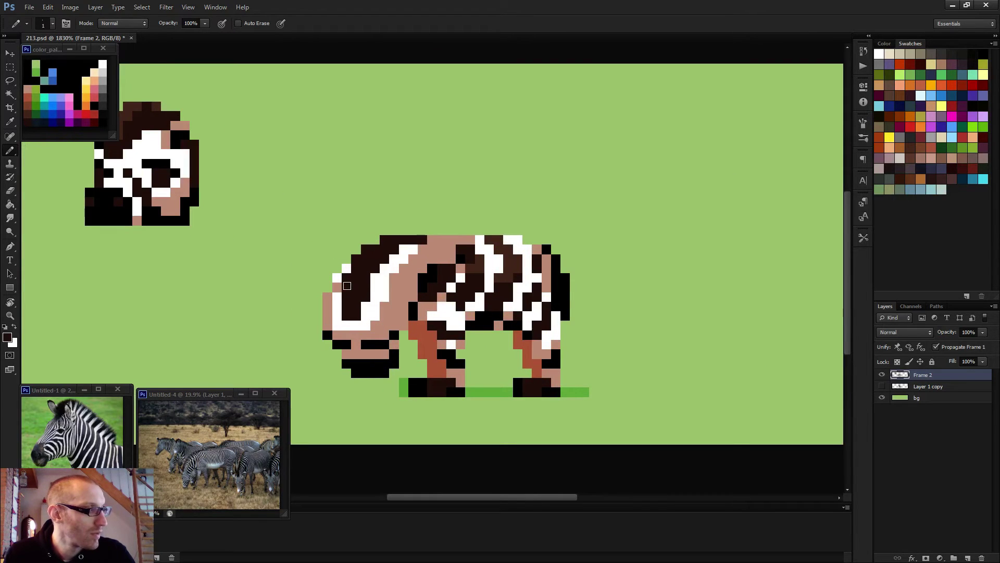
left_click(336, 287, "alt")
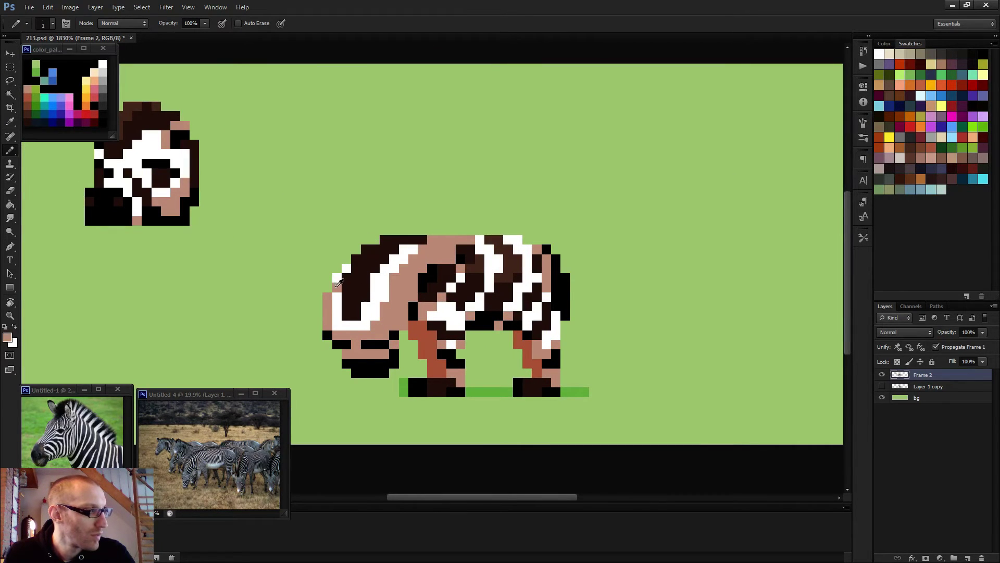
left_click(337, 276)
left_click(347, 268)
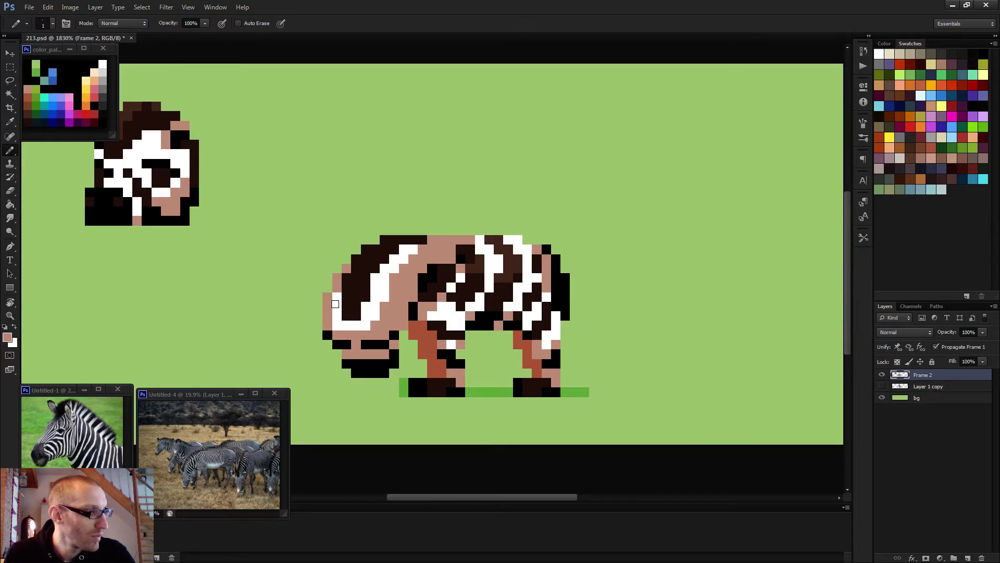
scroll(335, 304, "down", 1)
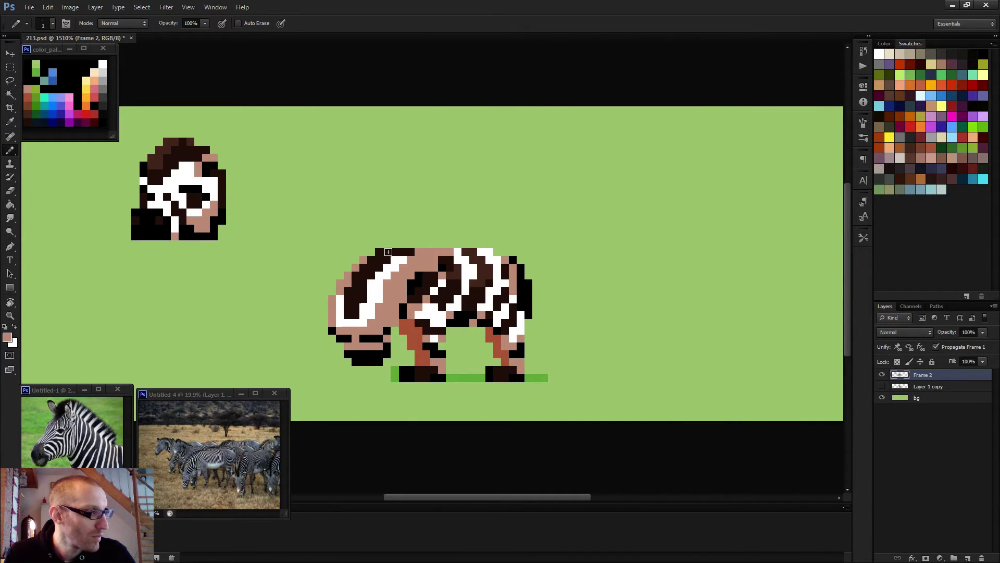
Step: Paint a raised dark brown mane row on top of the neck and compare the frame with the first one
left_click(387, 262, "alt")
left_click_drag(380, 252, 403, 244)
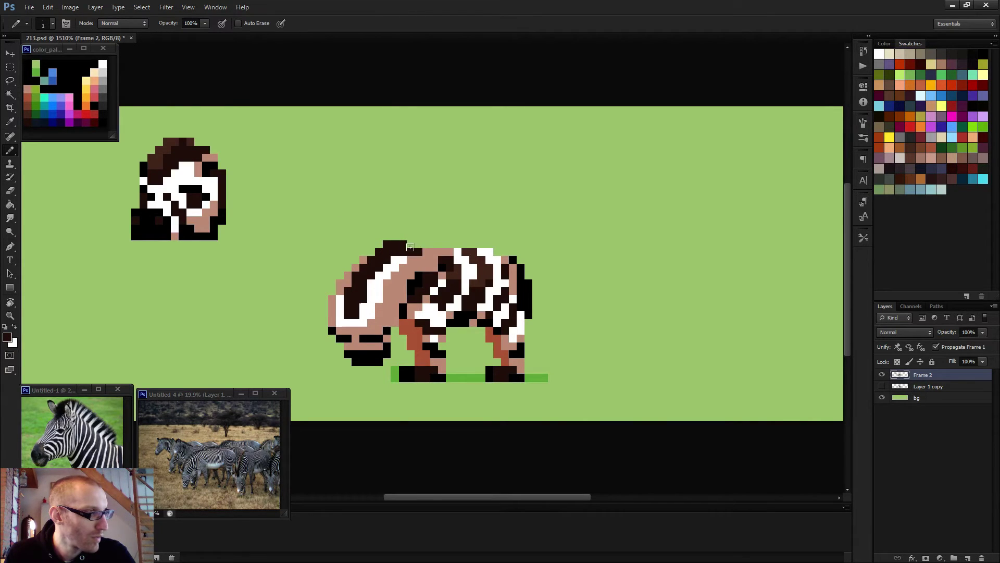
scroll(412, 255, "down", 3)
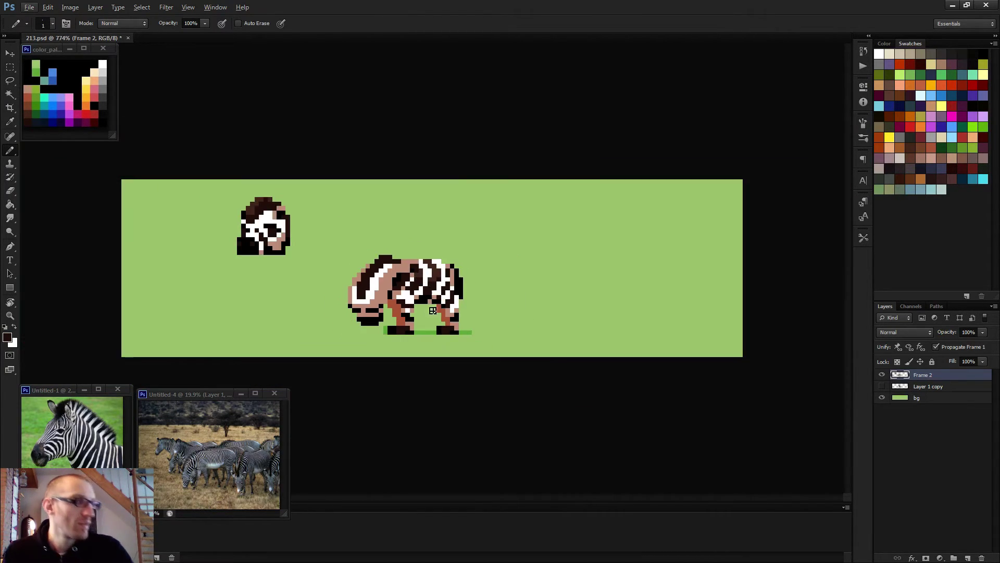
scroll(433, 310, "down", 3)
key("Left")
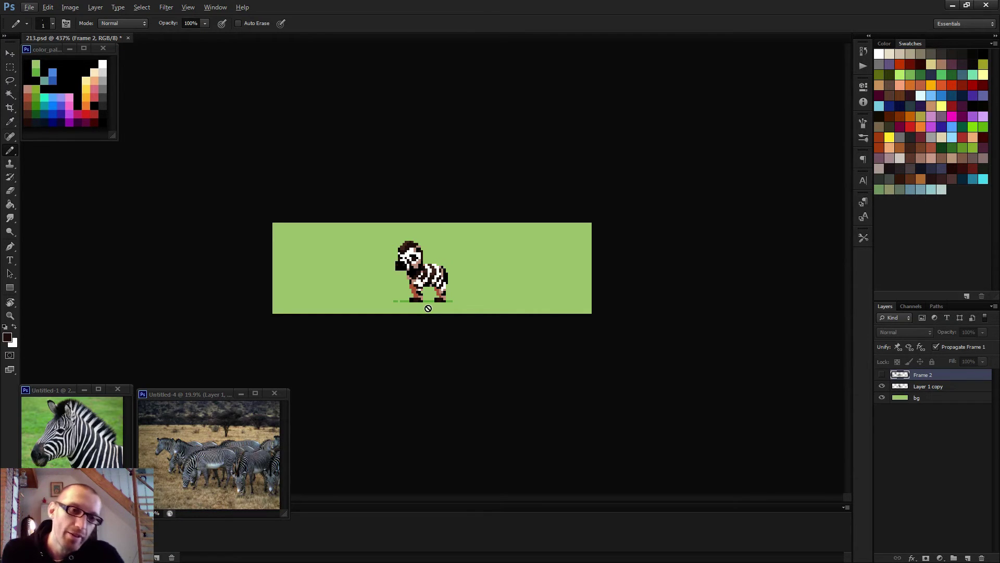
key("period")
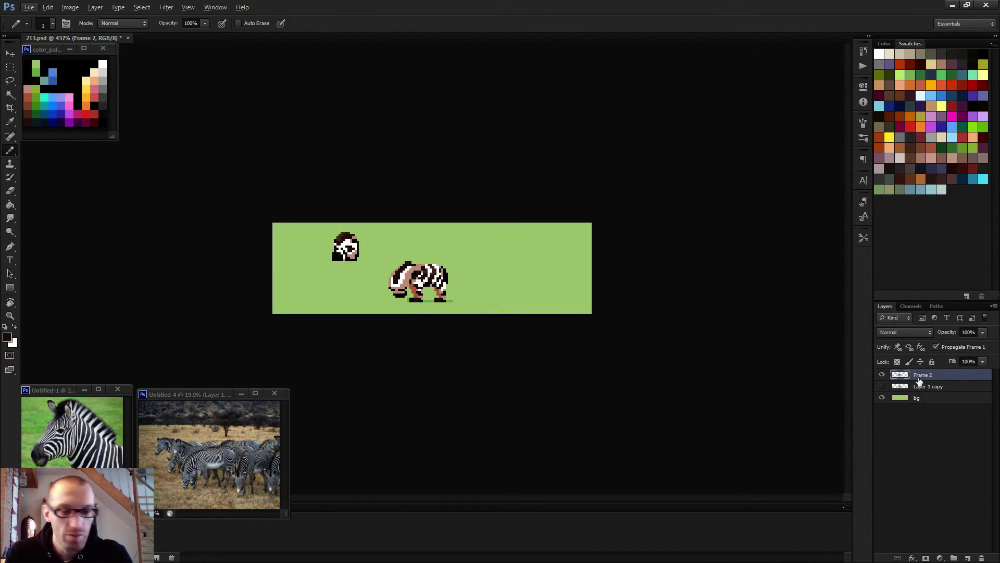
Step: Select the lowered head and front of the neck, shift them two pixels toward the body, and deselect
key("m")
scroll(432, 268, "up", 3)
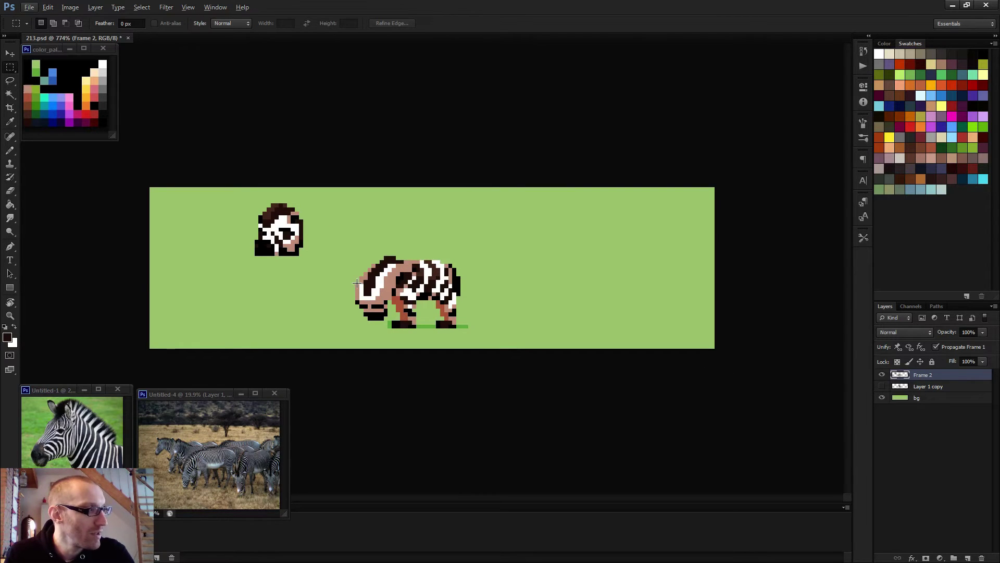
left_click_drag(356, 280, 395, 324)
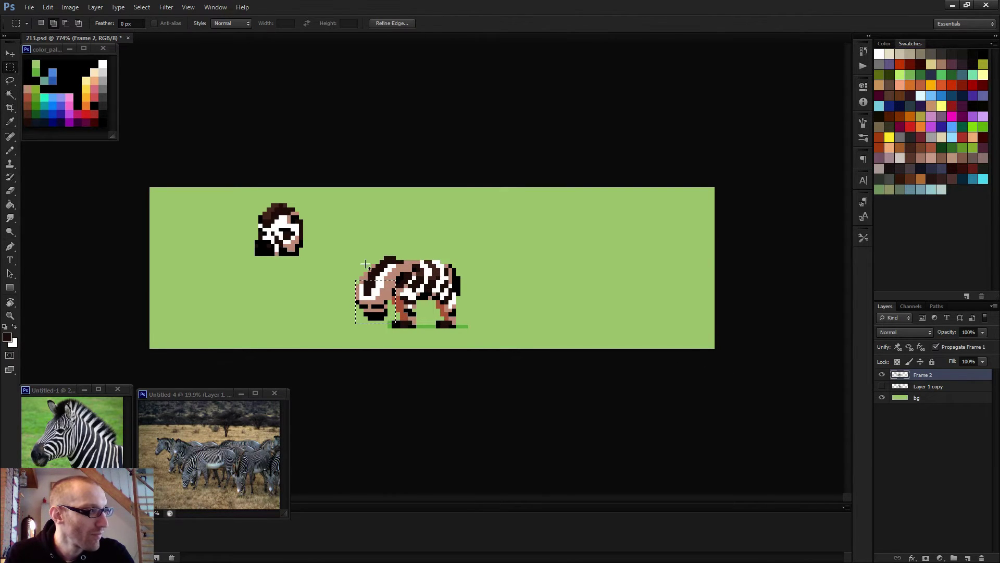
left_click_drag(364, 261, 392, 304)
scroll(602, 320, "down", 1)
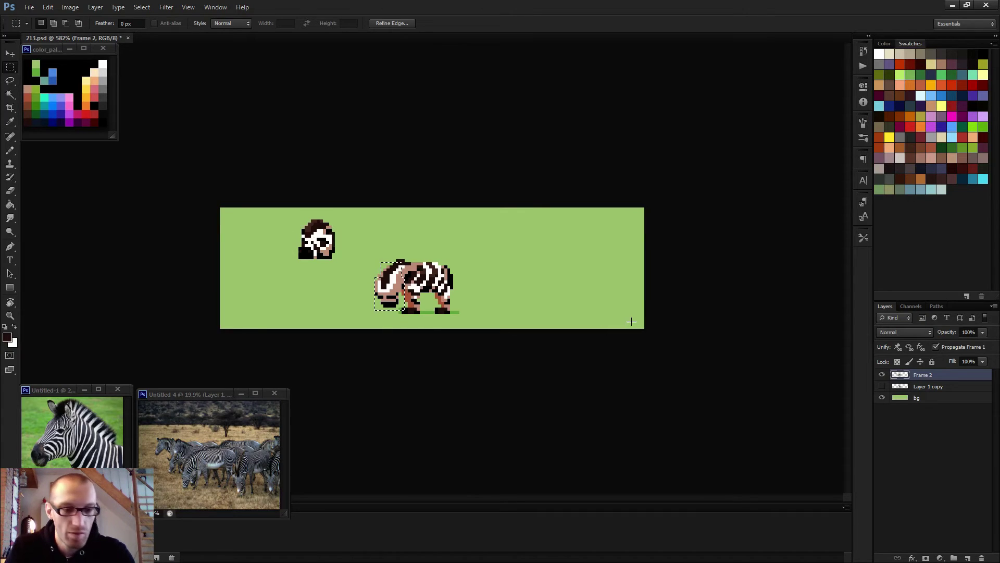
key("v")
key("Right")
key("Right")
key("Right")
key("Right")
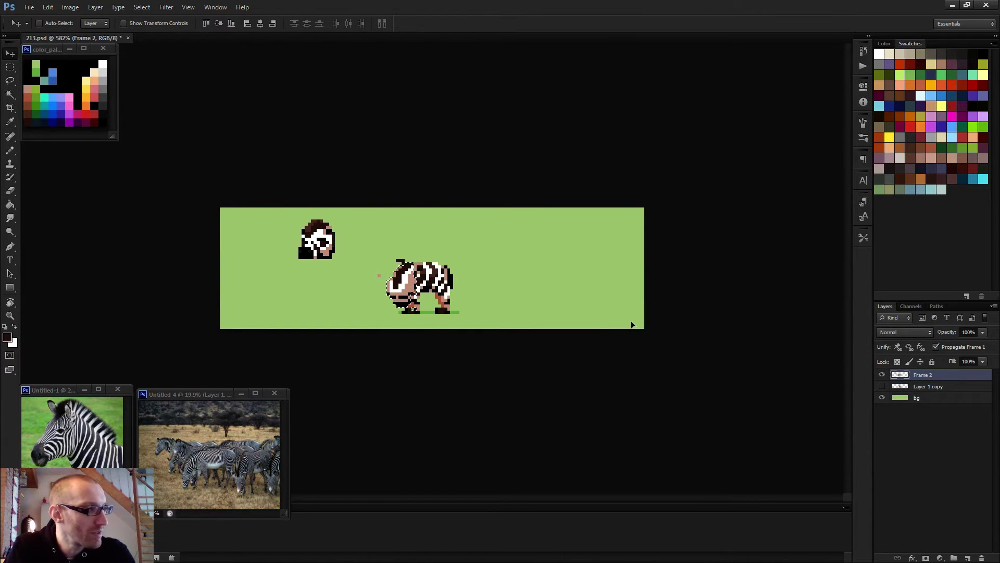
key("Left")
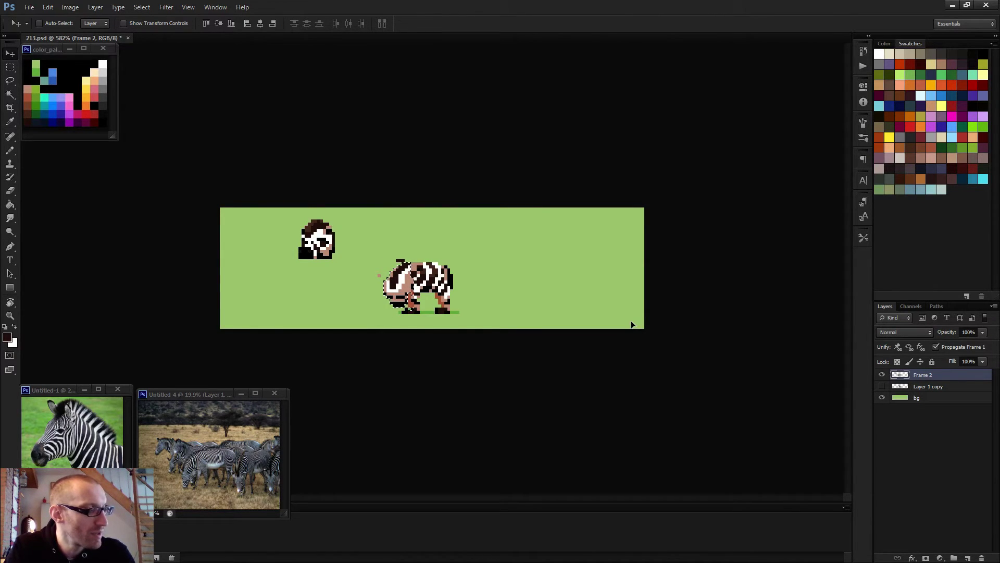
key("space")
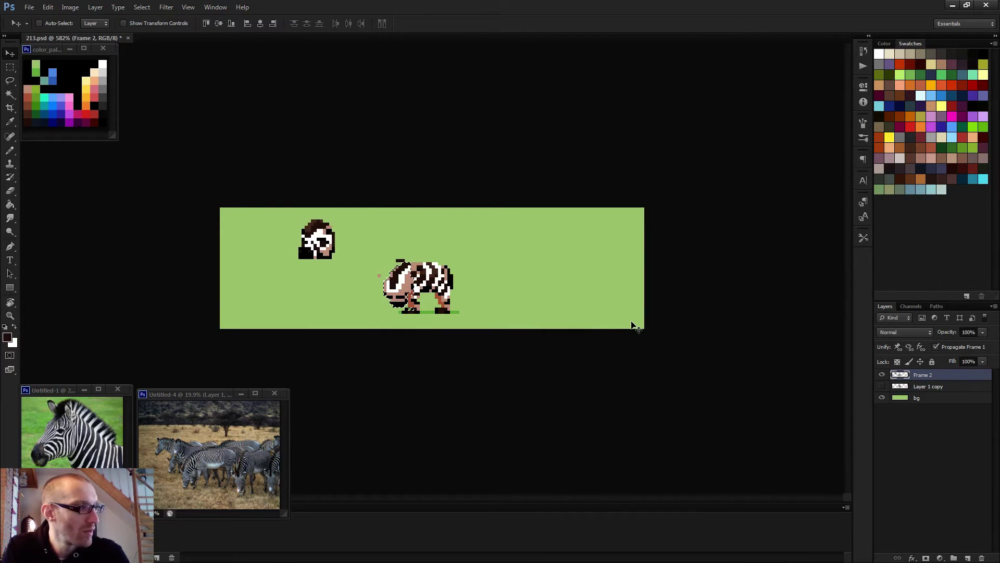
key("ctrl+d")
Step: Erase the leftover mane pixels above the neck and the stray pixel in front of the head
key("e")
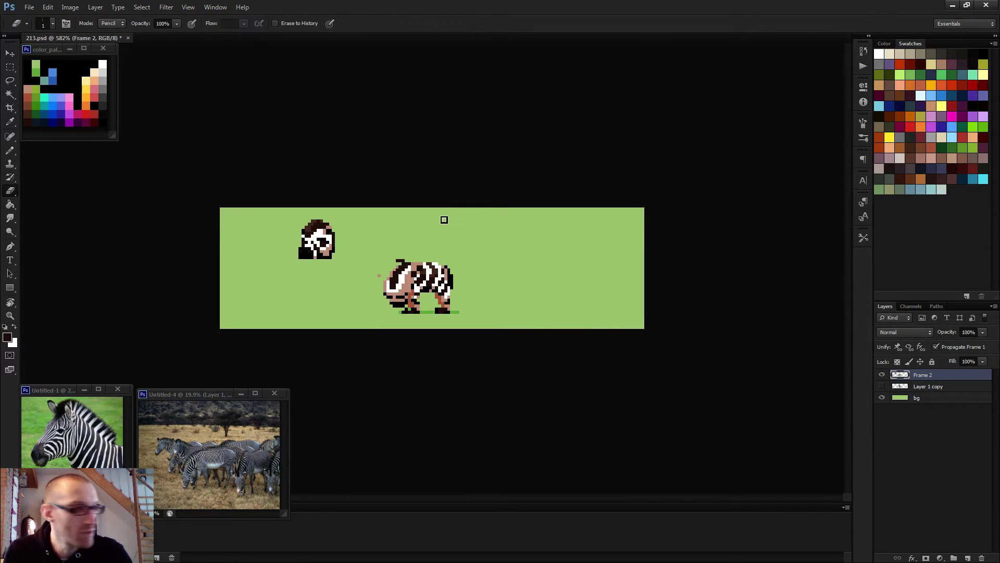
scroll(413, 266, "up", 10)
left_click_drag(387, 252, 371, 251)
left_click(325, 290)
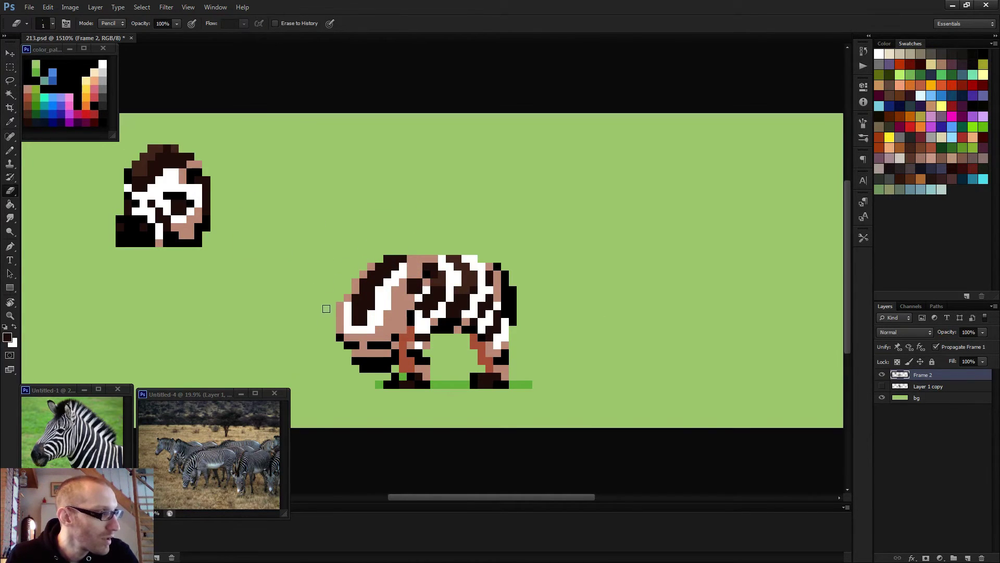
Step: Fill the green gap above the front hoof with dark brown and preview the result against the first frame
scroll(328, 326, "down", 2)
key("b")
scroll(405, 324, "up", 3)
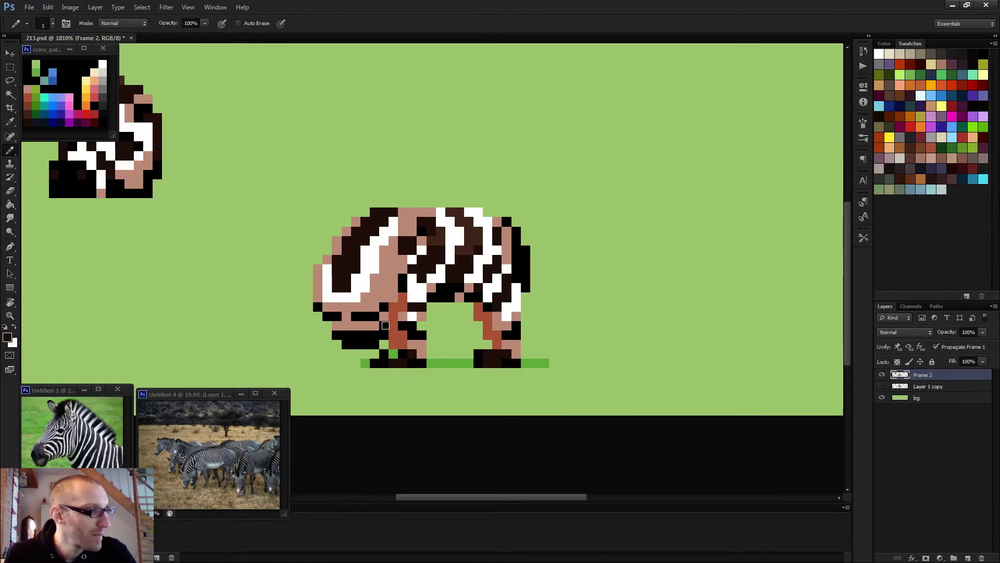
left_click(395, 357, "alt")
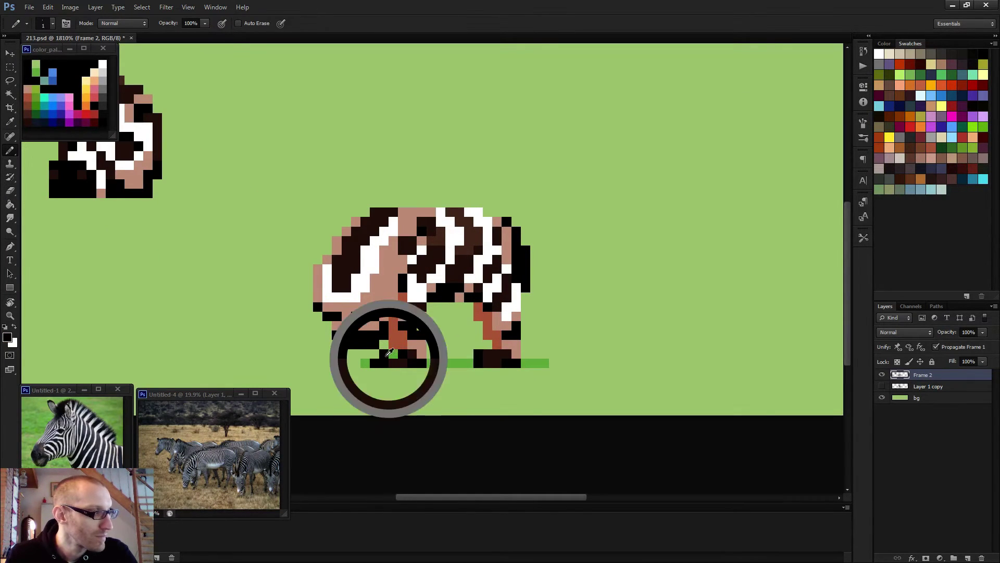
left_click(394, 353)
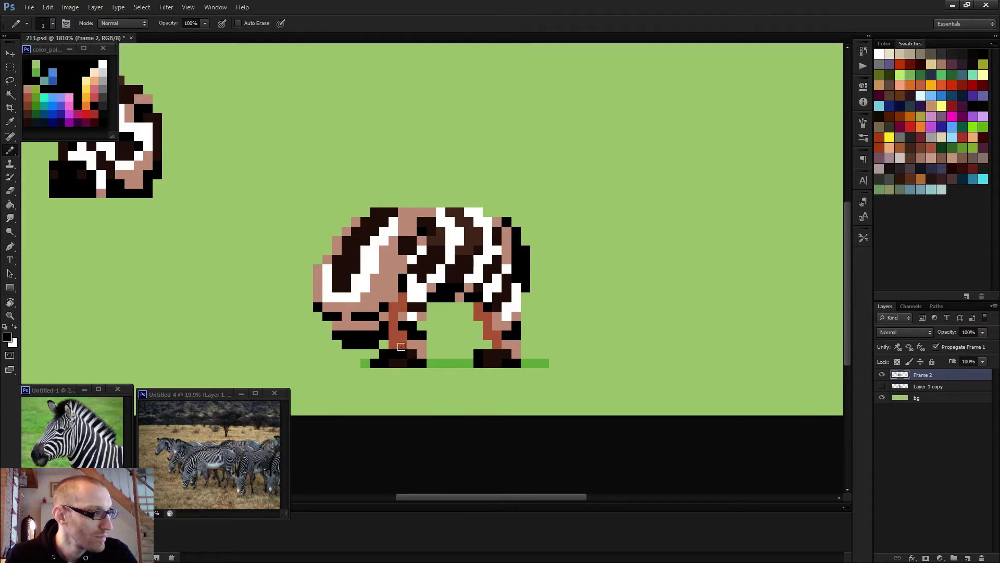
left_click(395, 351, "alt")
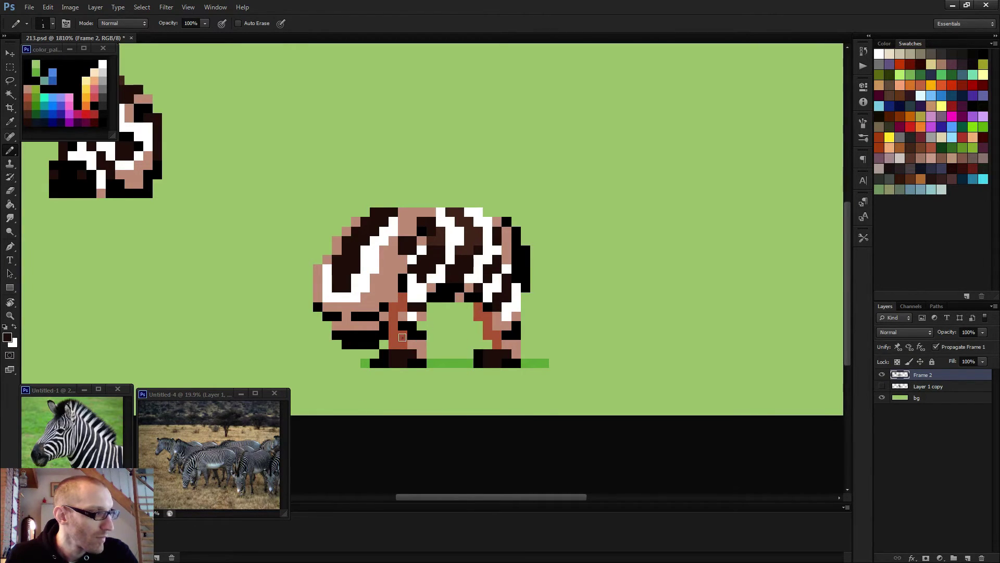
scroll(375, 352, "down", 2)
scroll(375, 352, "up", 2)
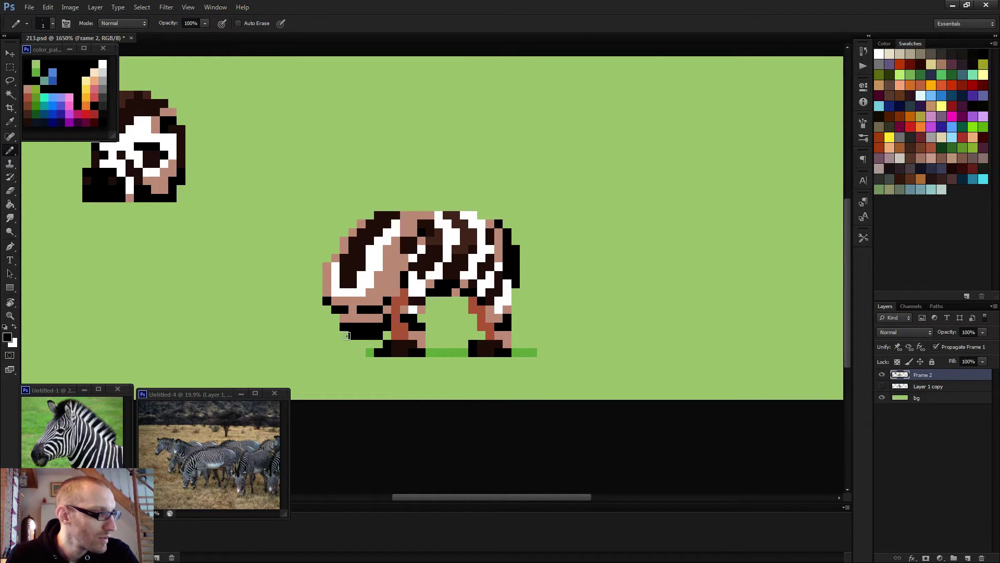
scroll(344, 335, "down", 6)
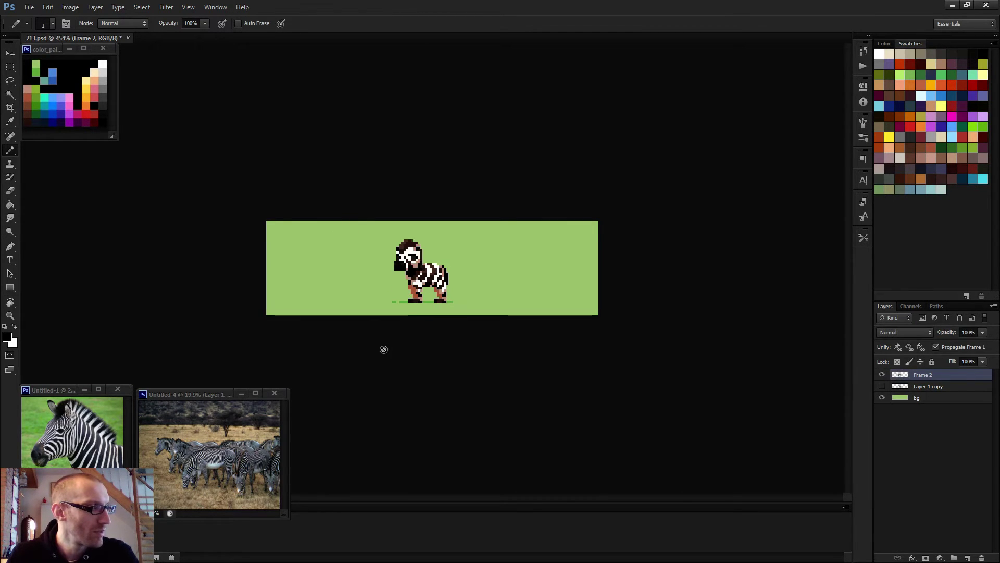
Step: Erase the black pixels joining the muzzle to the front leg
scroll(391, 353, "up", 3)
scroll(391, 327, "up", 3)
key("e")
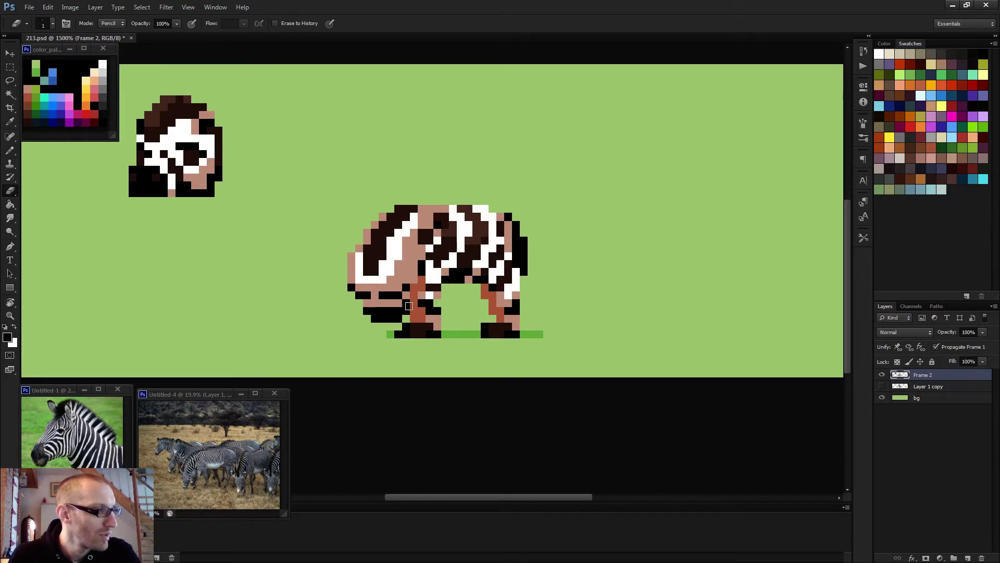
Step: Extend the muzzle down to the ground in black and trim its lower edge
key("b")
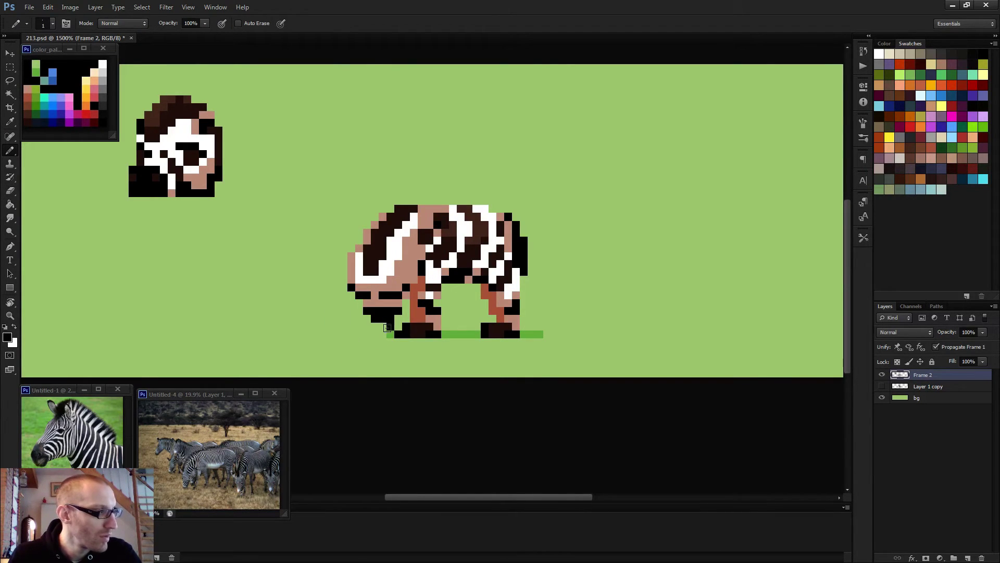
left_click(367, 319)
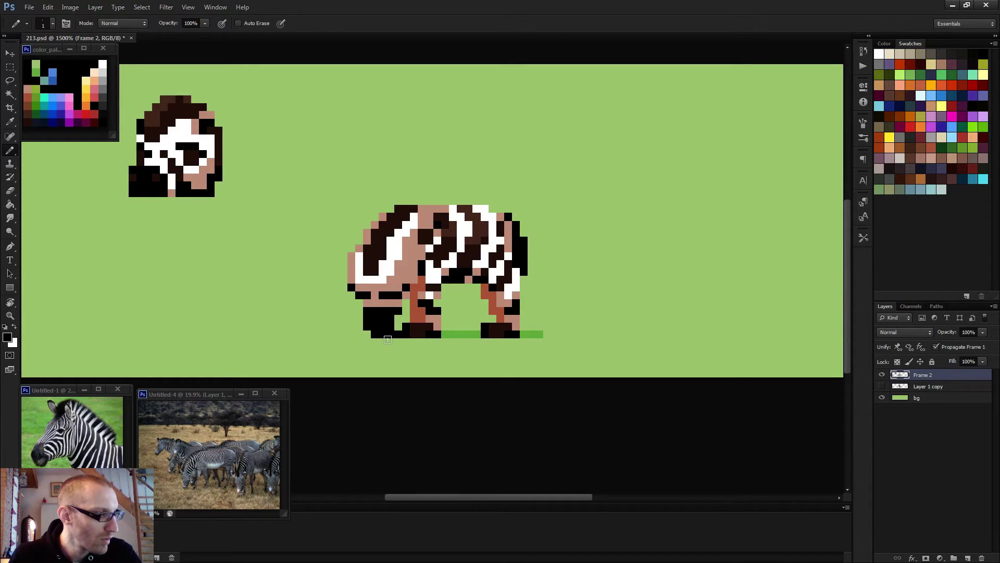
key("e")
key("b")
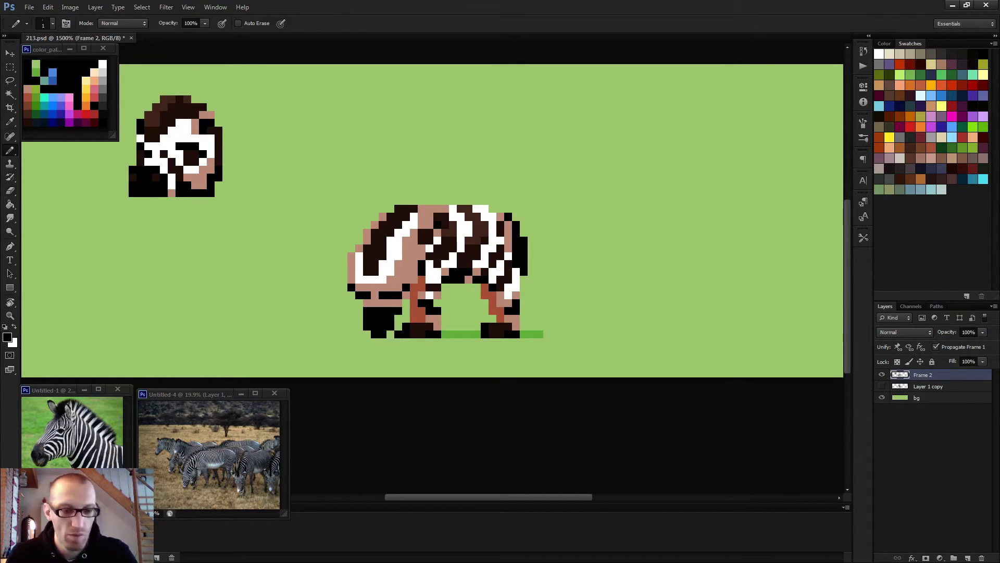
left_click(367, 334)
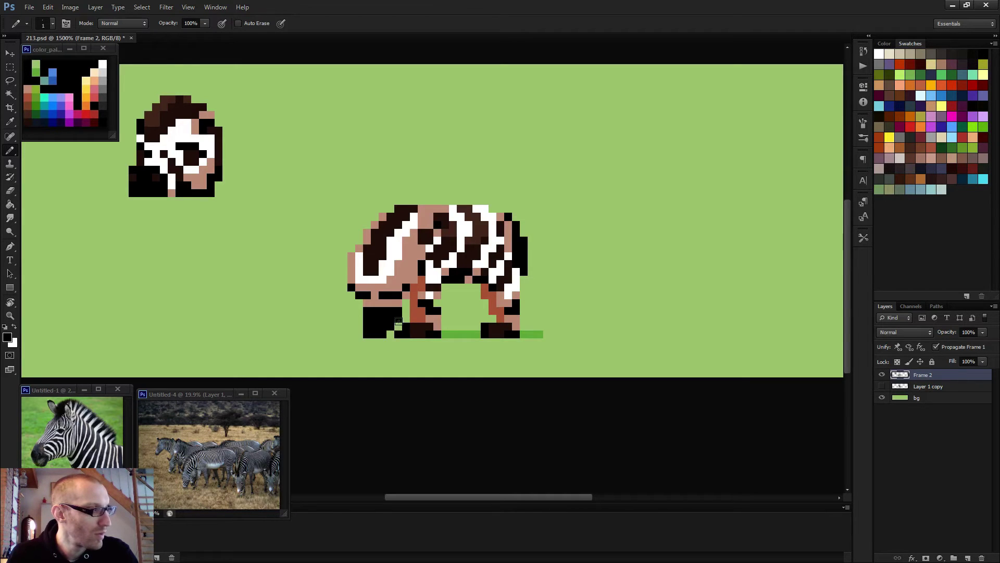
scroll(413, 327, "down", 3)
key("e")
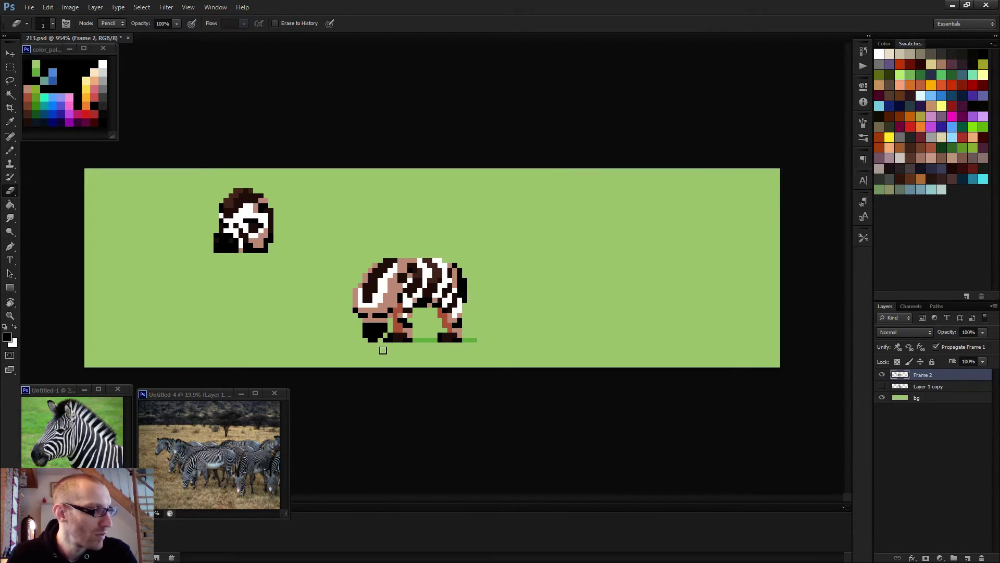
Step: Check the grazing frame at a smaller size and compare it with the first frame
key("b")
scroll(380, 346, "up", 3)
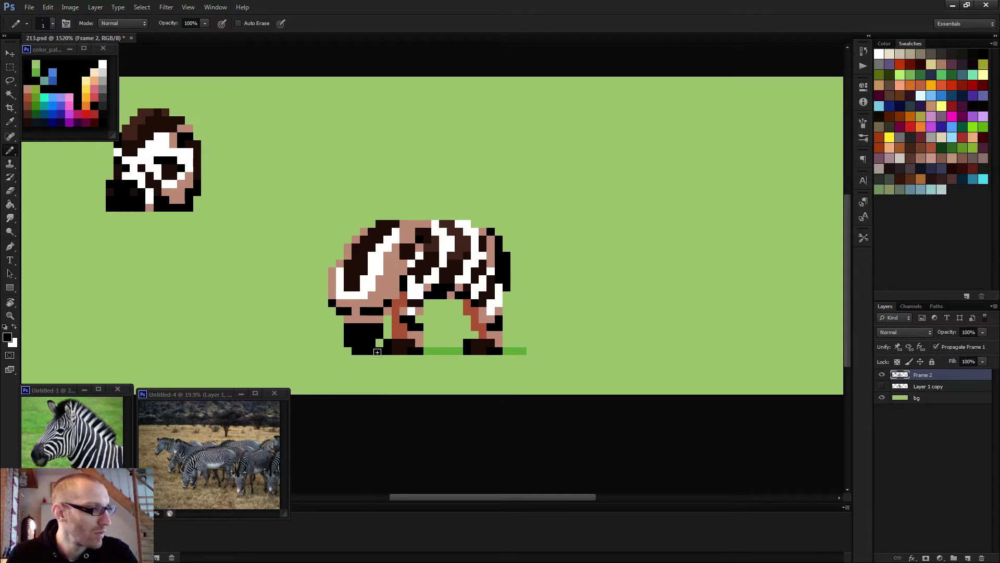
scroll(424, 357, "down", 4)
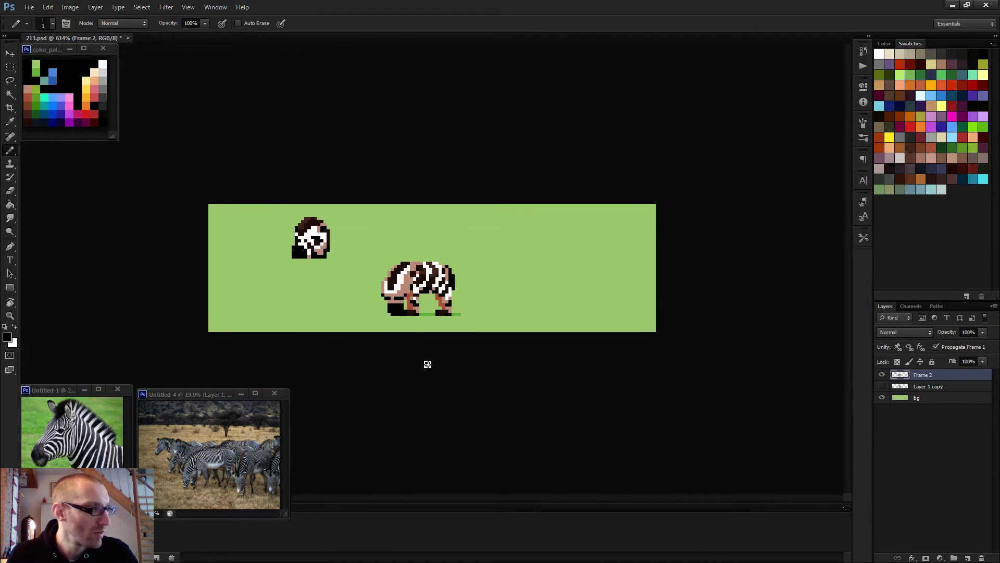
key("space")
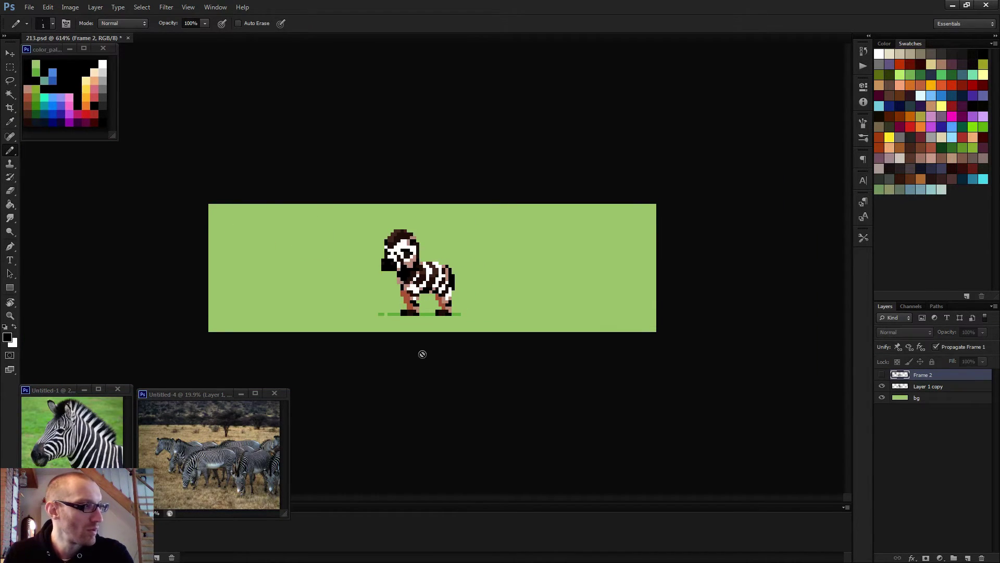
key("space")
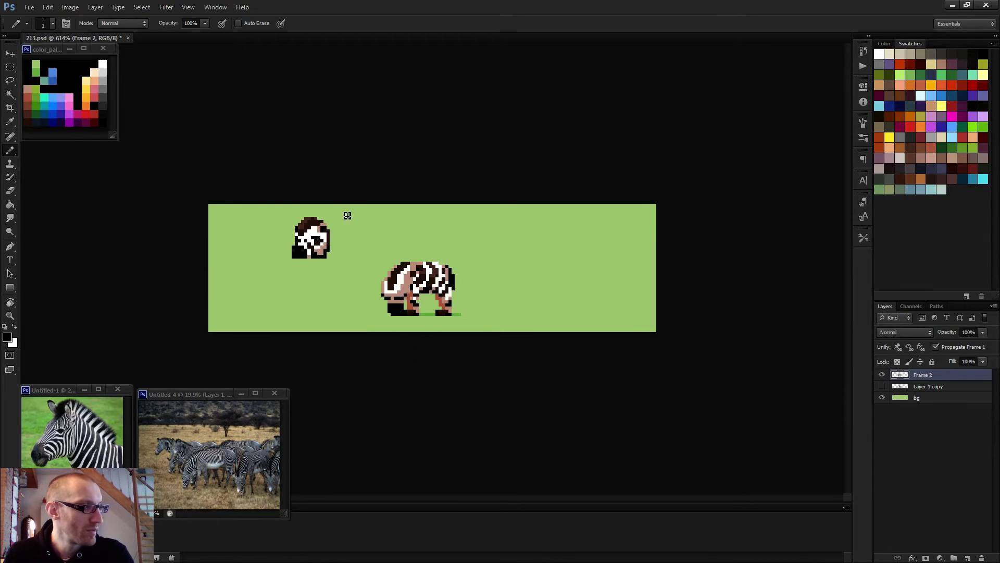
Step: Lasso the spare zebra head beside the body and cut it from Frame 2
key("l")
left_click_drag(351, 196, 320, 179)
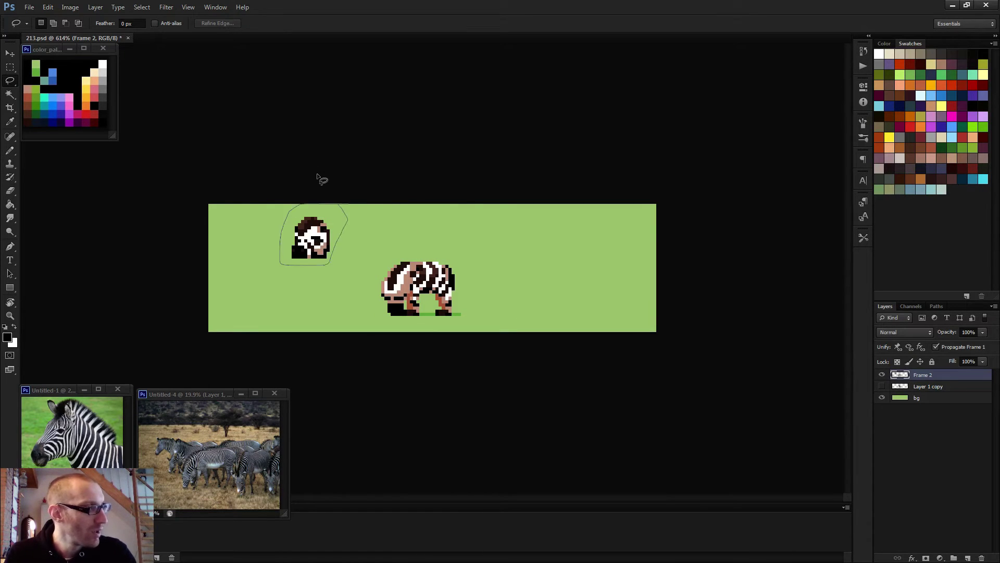
key("ctrl+x")
key("b")
scroll(404, 292, "down", 3)
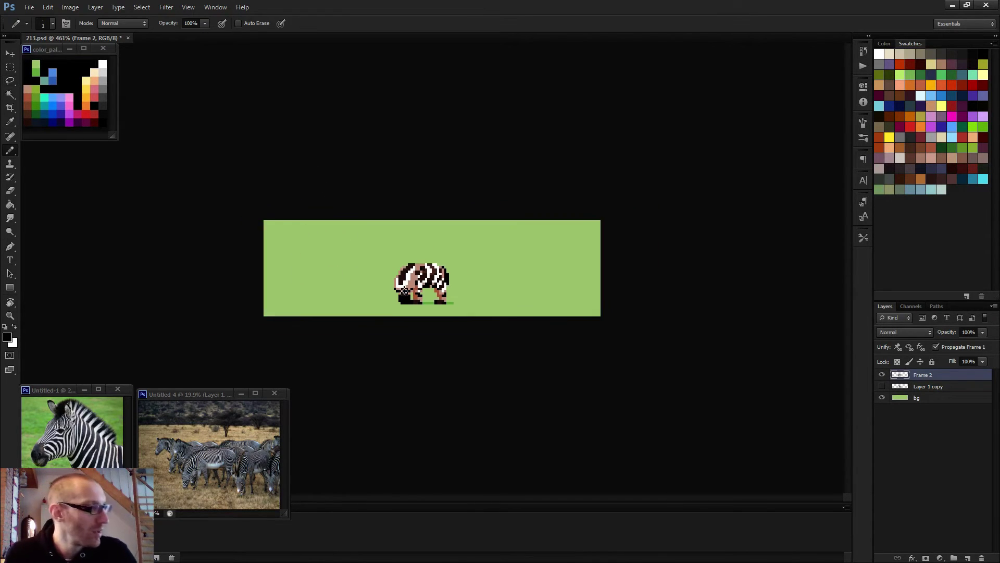
scroll(426, 273, "up", 3)
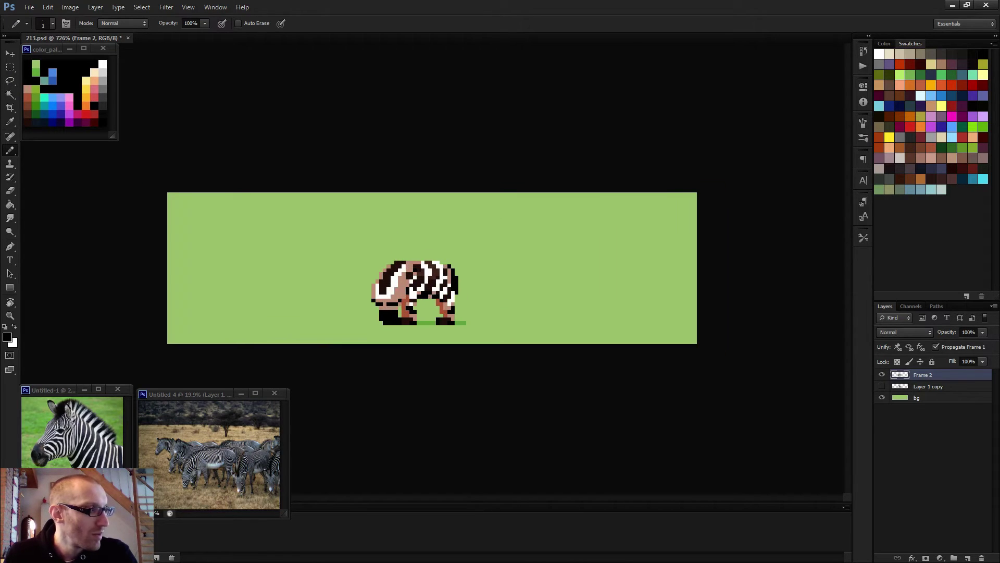
Step: Draw two small black ears with the Pencil, one on each side of the lowered head
scroll(390, 300, "up", 2)
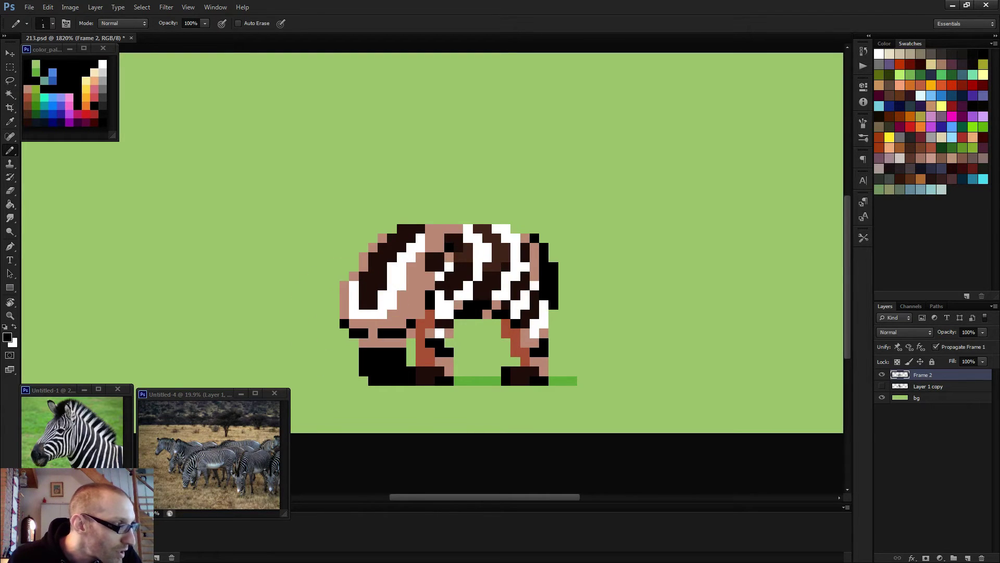
left_click_drag(343, 291, 333, 281)
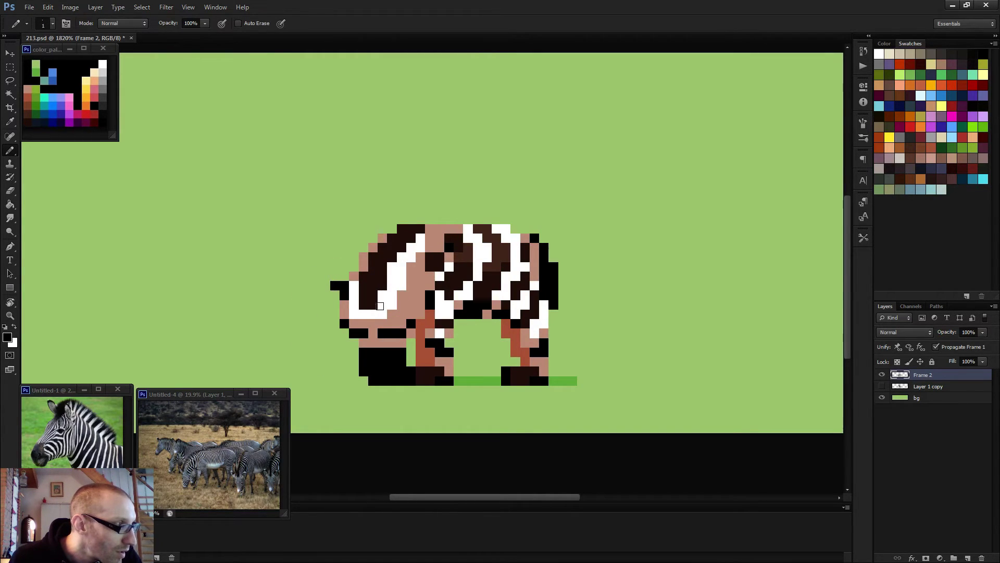
left_click_drag(391, 294, 411, 285)
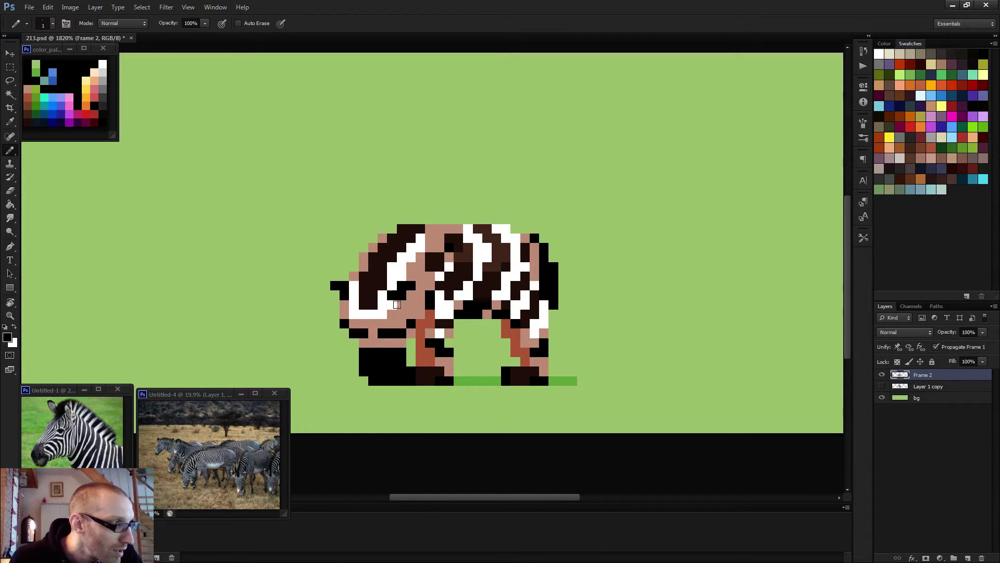
scroll(412, 303, "down", 6)
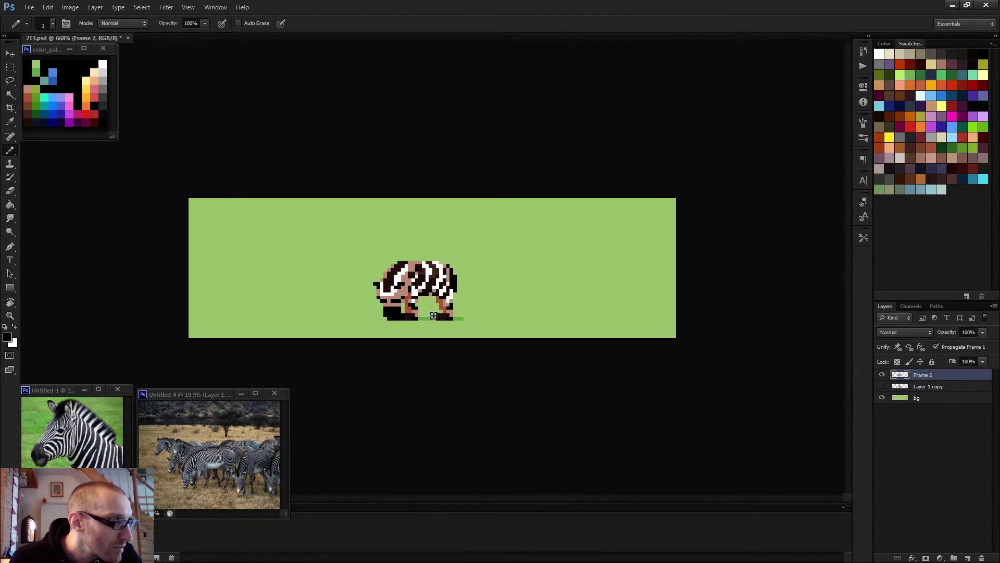
scroll(417, 303, "up", 6)
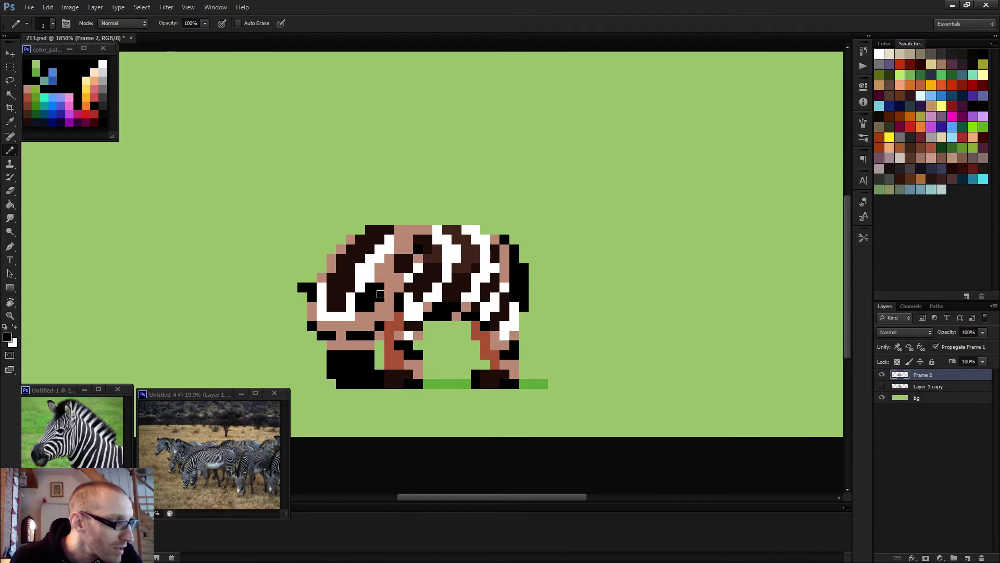
Step: Lower the ear nearest the body by one pixel, repainting its old pixels in the neck's tan and white
left_click(379, 278, "alt")
left_click(365, 283, "alt")
left_click(385, 283, "alt")
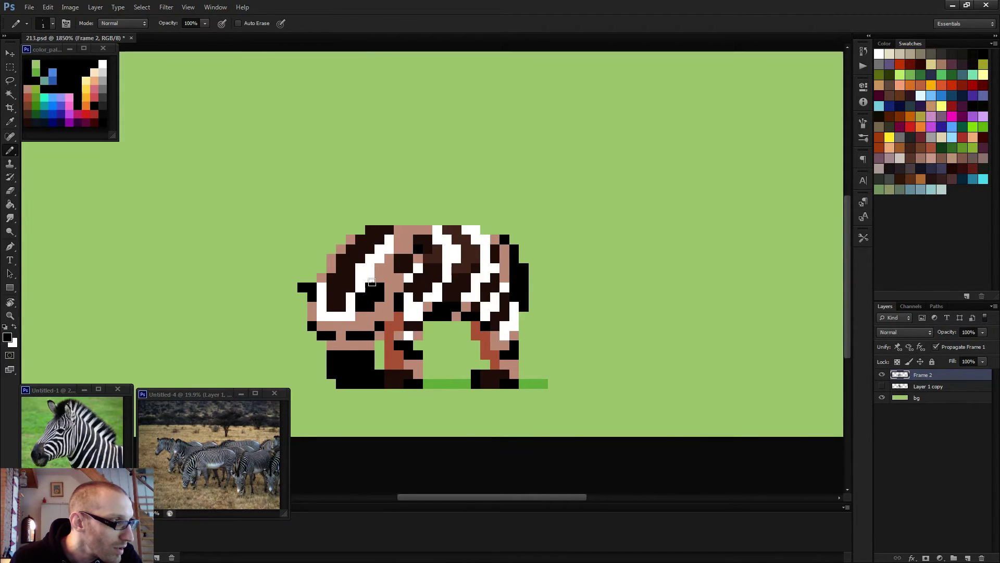
left_click(370, 286)
left_click(385, 282, "alt")
left_click(380, 287)
left_click(360, 297)
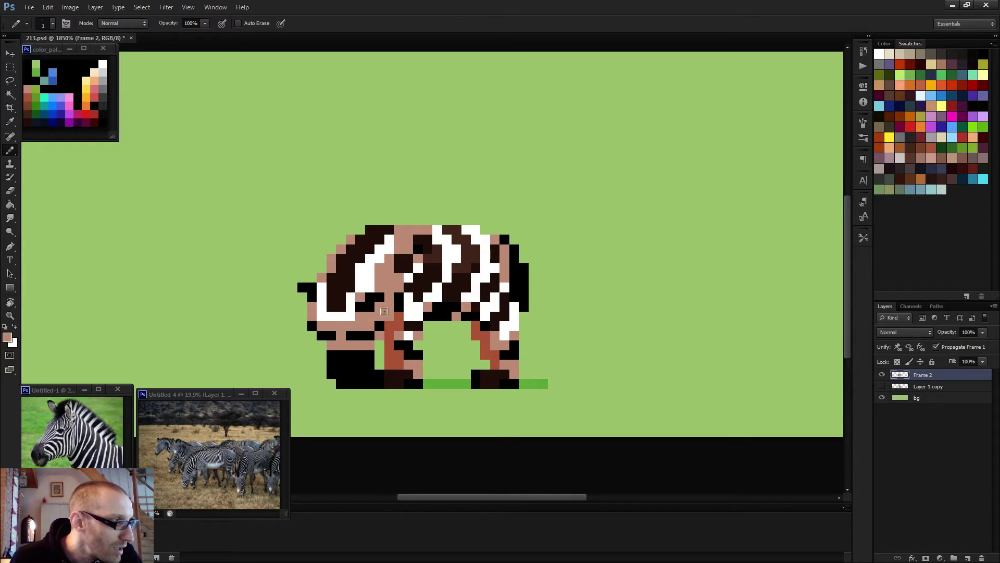
left_click(371, 285, "alt")
left_click(361, 293)
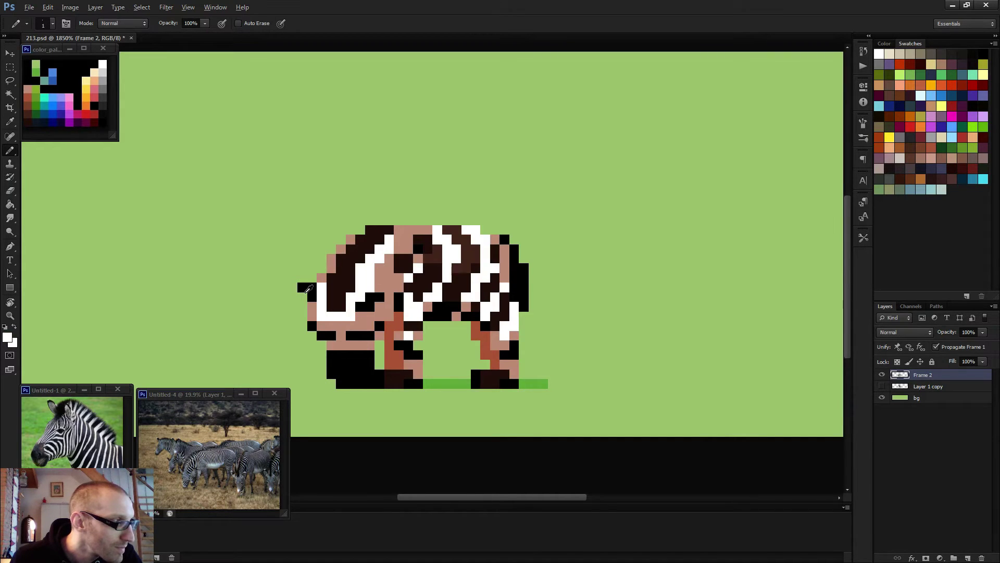
Step: Lower the outer ear by one pixel in black and erase its old top row
left_click(308, 290, "alt")
left_click(312, 306)
left_click(303, 297)
key("e")
left_click_drag(312, 287, 302, 286)
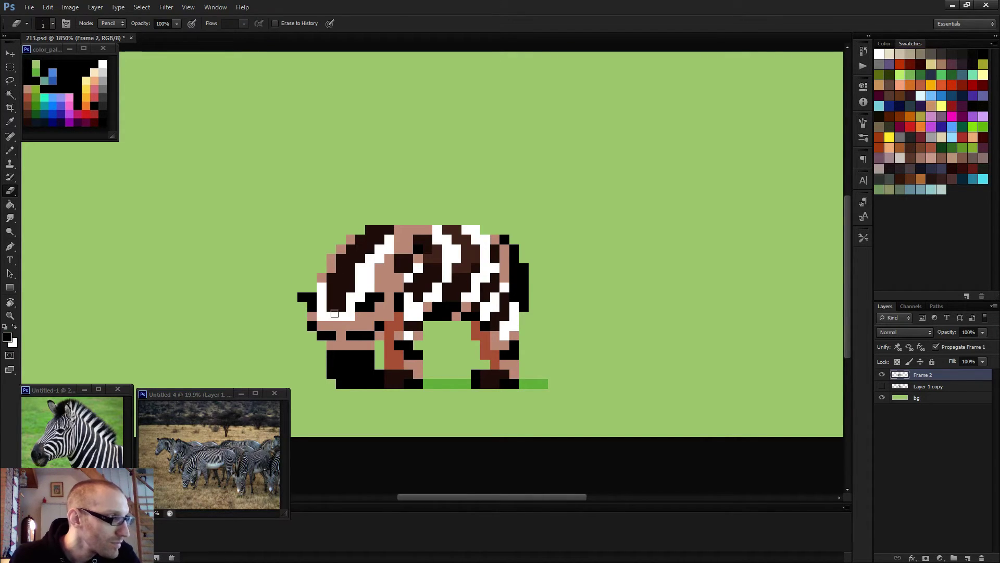
scroll(335, 313, "down", 5)
scroll(423, 328, "down", 2)
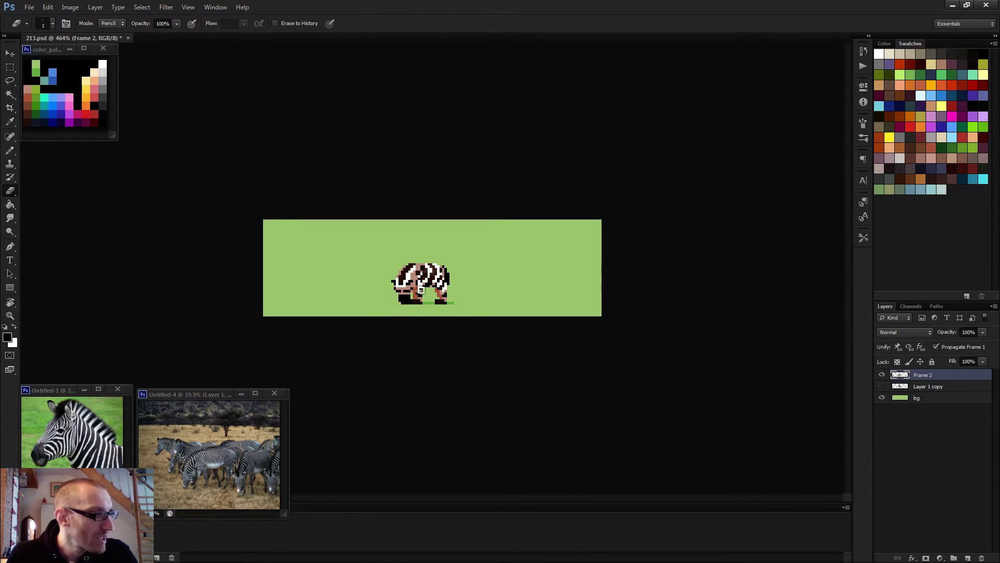
scroll(413, 301, "up", 2)
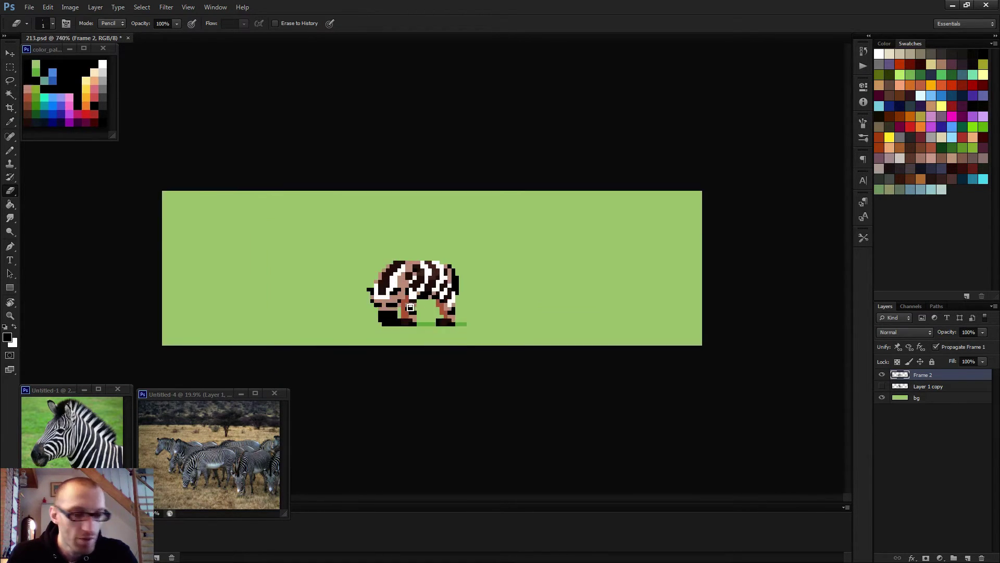
Step: Repaint the upper rows of the black muzzle in tan to lengthen the face
key("b")
scroll(385, 303, "up", 3)
left_click(343, 341, "alt")
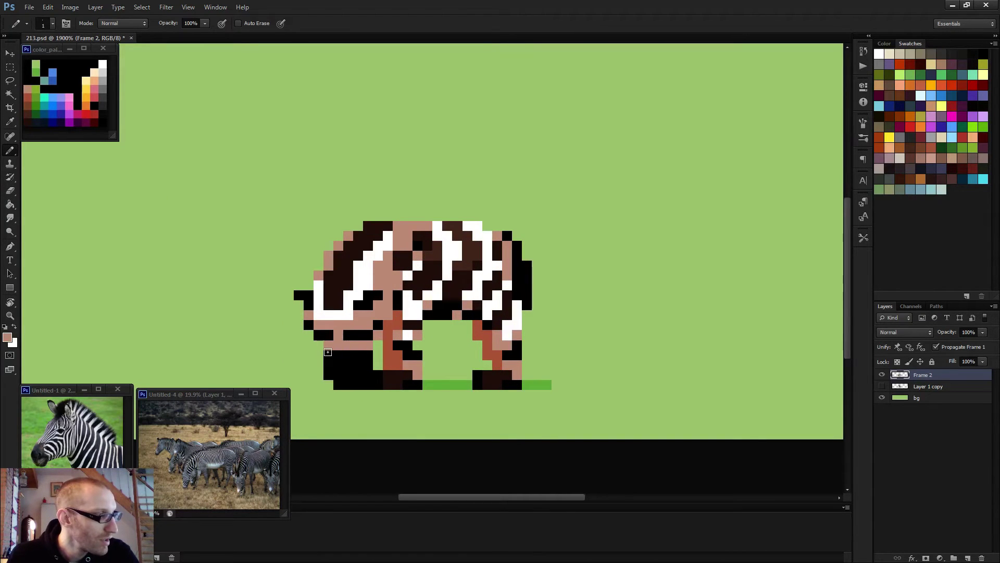
left_click_drag(327, 352, 358, 354)
scroll(393, 351, "down", 2)
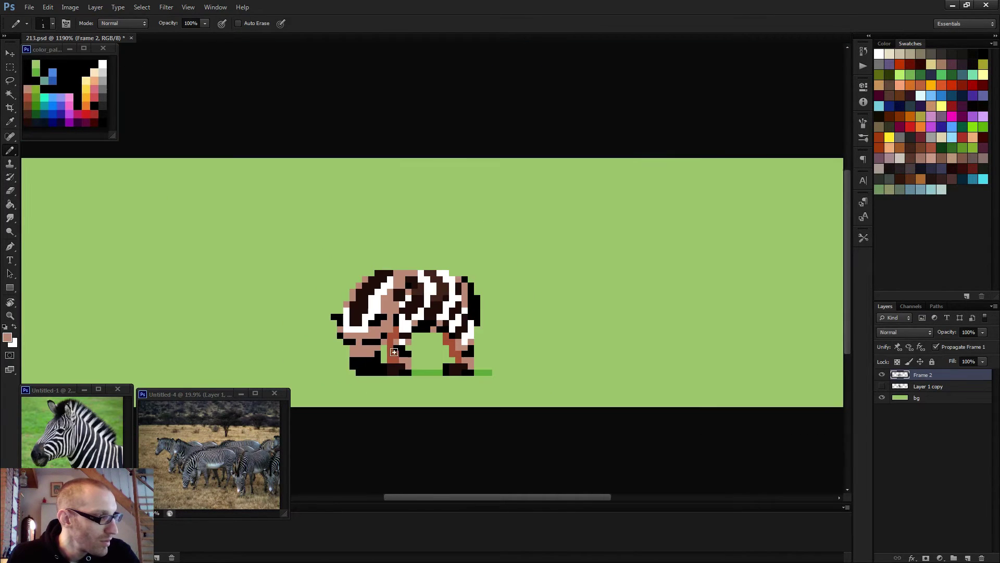
Step: Reshape both eyes by adding black and dark brown pixels below them and trimming the inner corner in tan
scroll(378, 347, "up", 2)
left_click(364, 341, "alt")
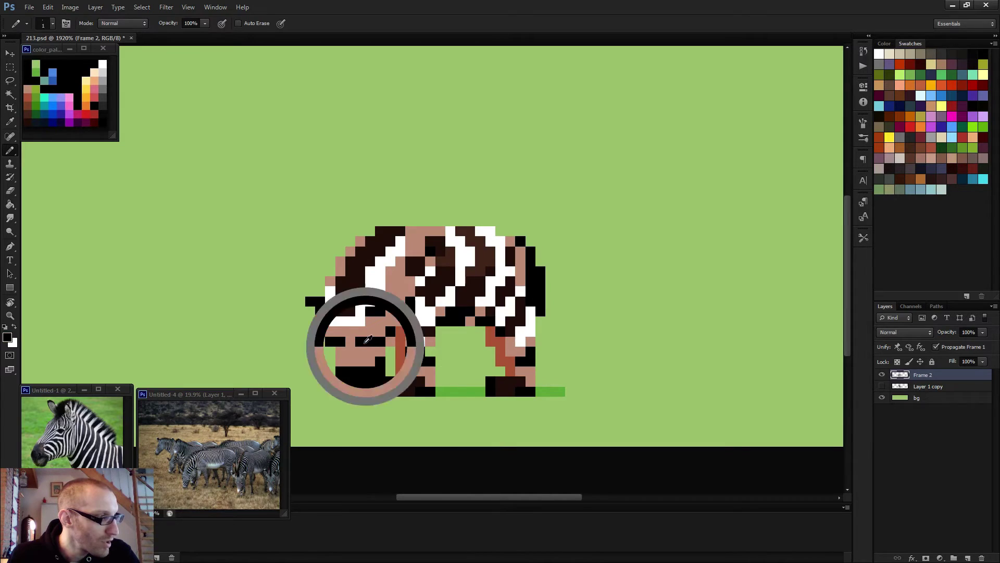
left_click(370, 350)
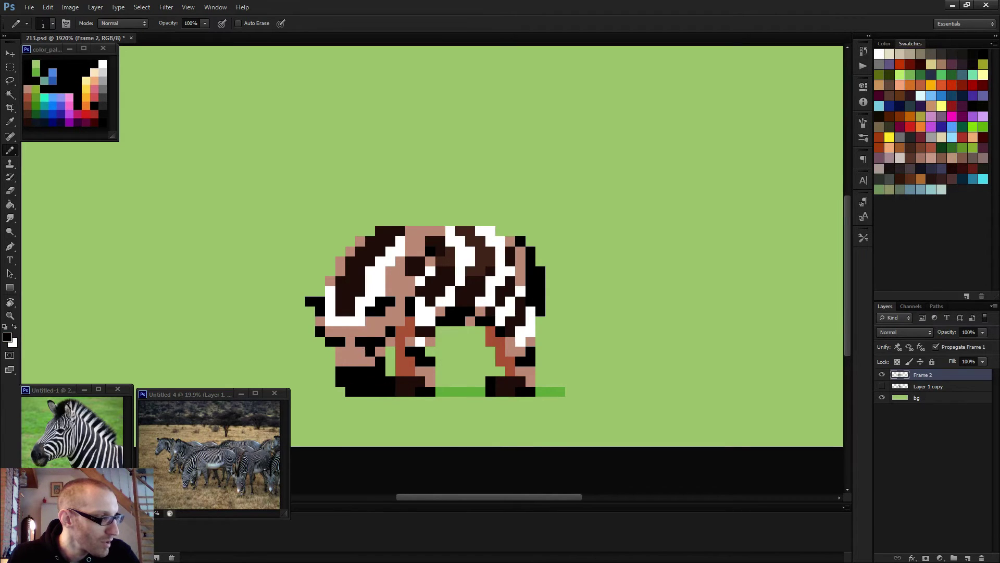
left_click(342, 350)
left_click(350, 298, "alt")
left_click(341, 350)
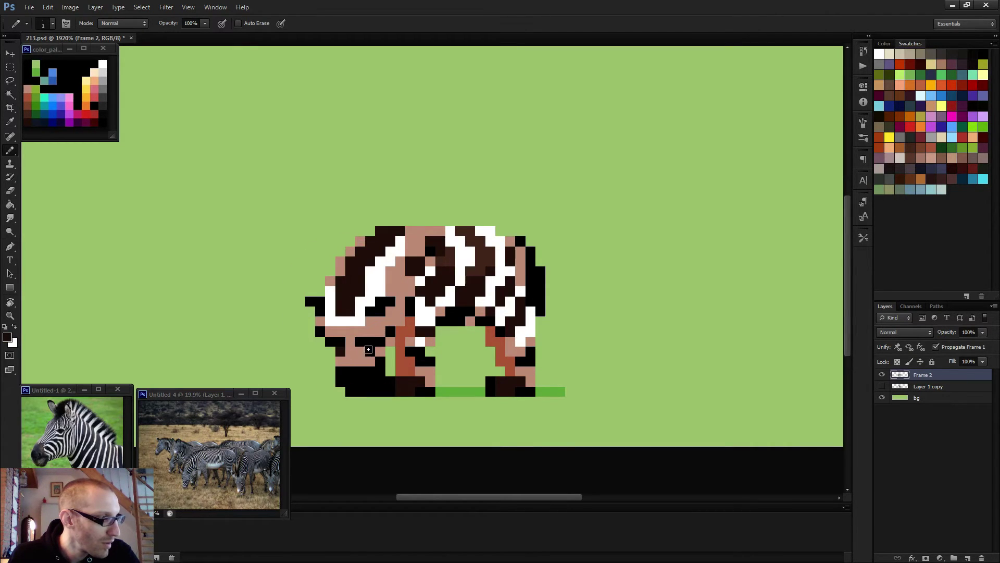
left_click(369, 350)
left_click(376, 338, "alt")
left_click(355, 336, "alt")
left_click(357, 338)
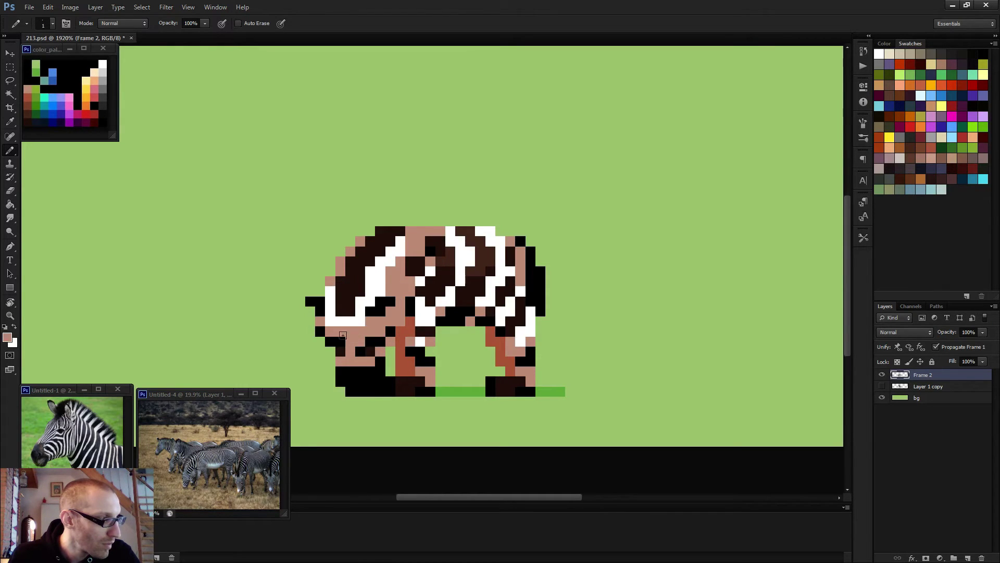
Step: Compare the two frames and repaint the lower inner pixels of the eye nearest the body in tan
scroll(357, 338, "down", 5)
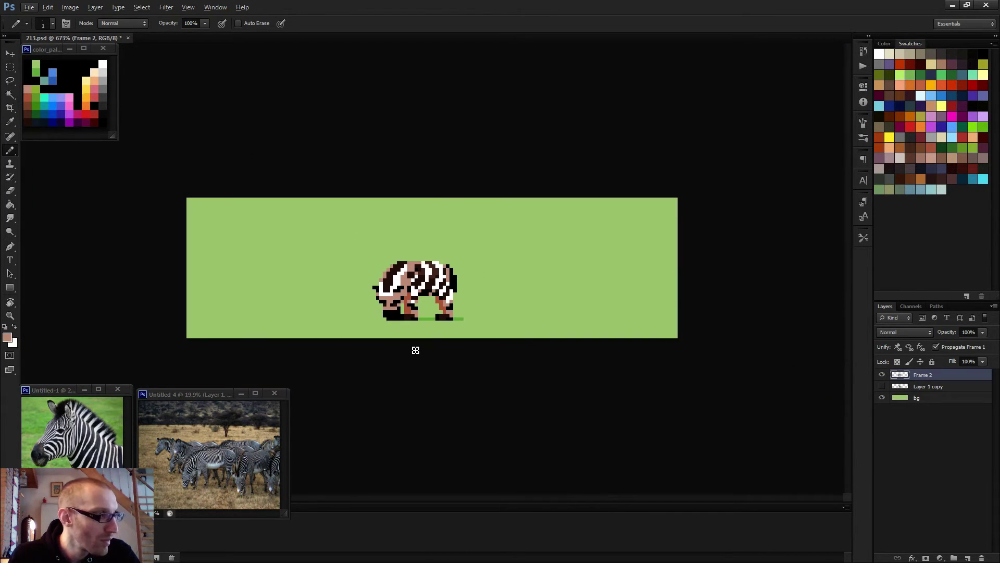
key("Left")
key("Right")
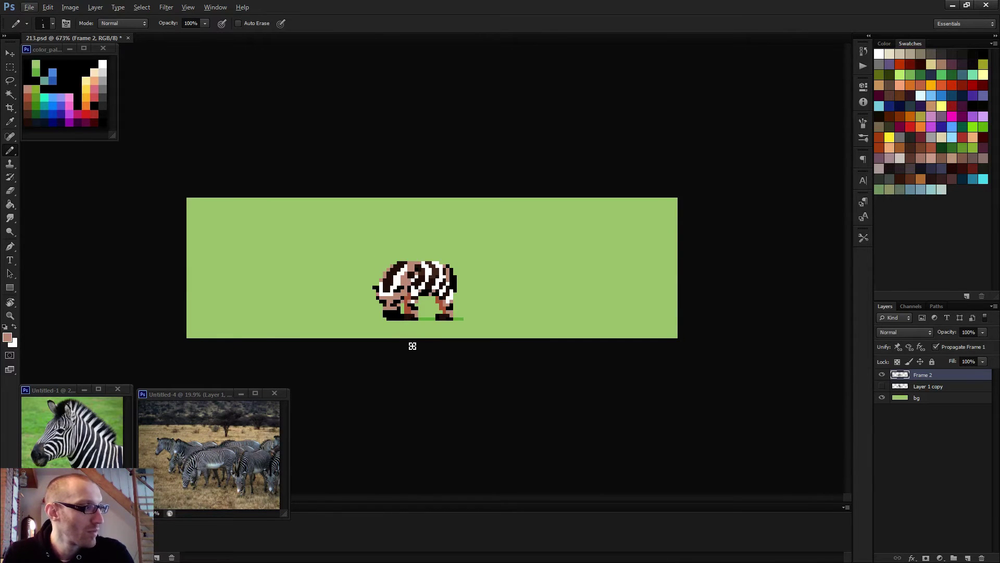
key("Left")
key("Right")
scroll(412, 290, "up", 5)
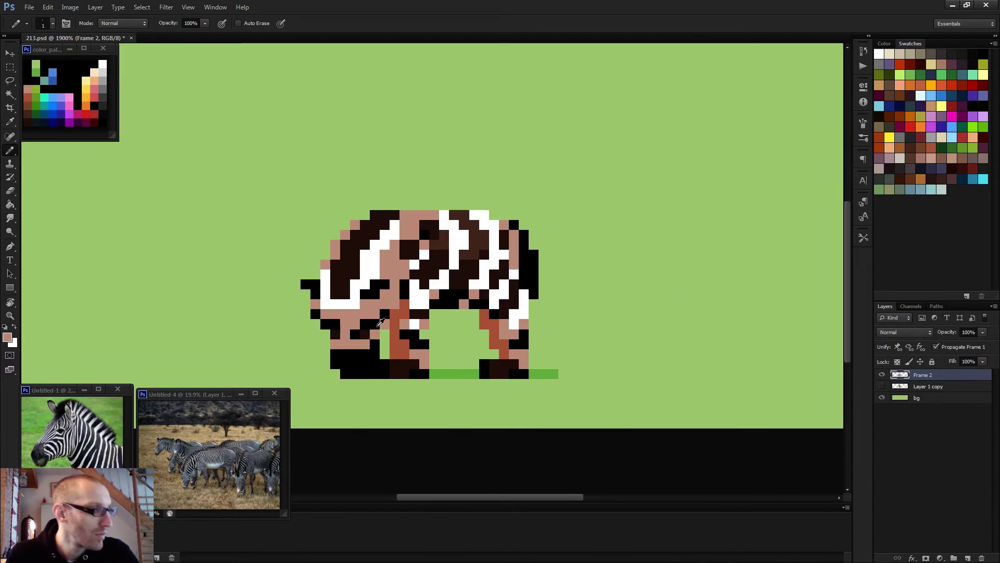
left_click(374, 324, "alt")
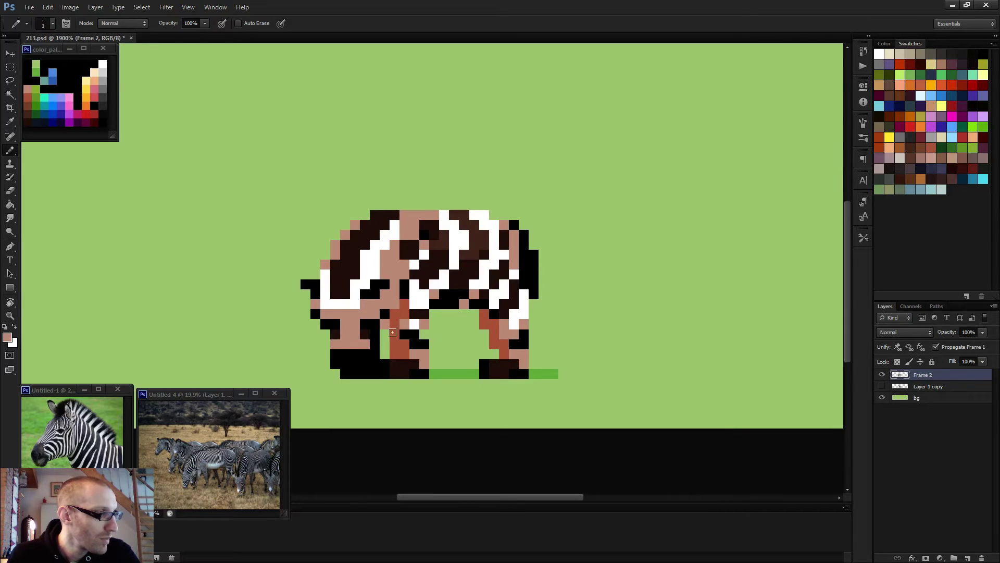
Step: Try a reddish-brown pixel sampled from the front leg below the eye nearest the body
scroll(392, 332, "down", 4)
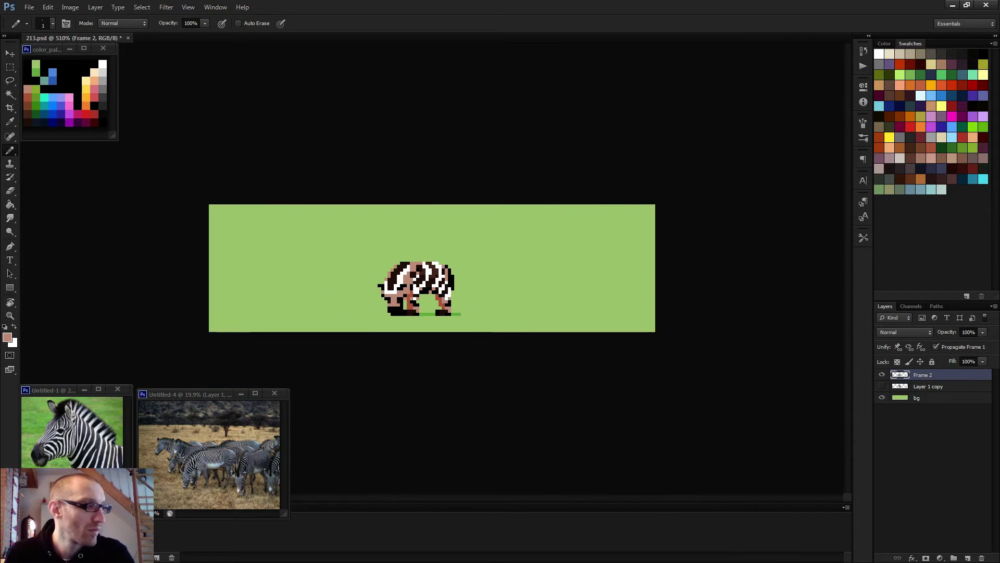
scroll(412, 338, "up", 3)
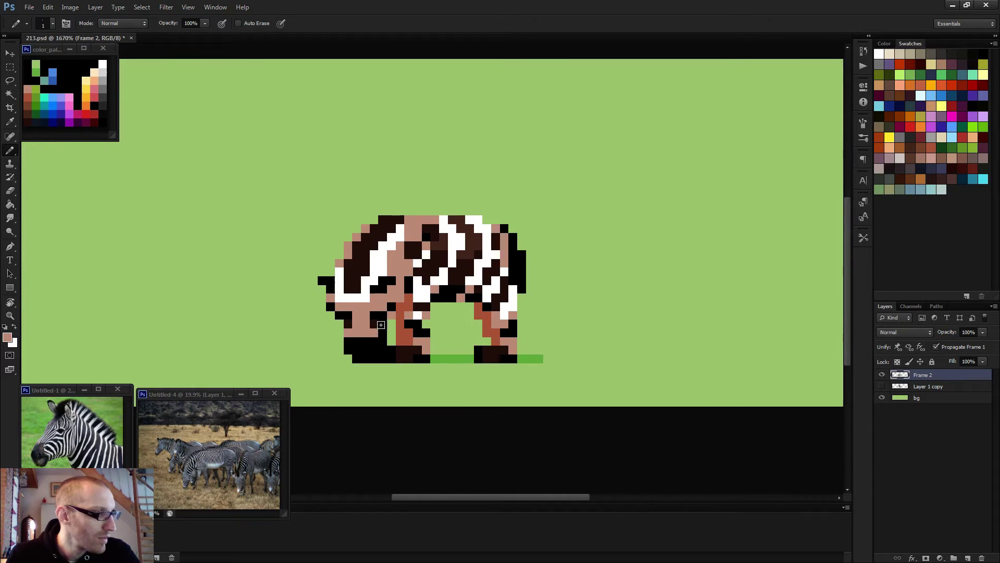
left_click(407, 314, "alt")
left_click(375, 315, "alt")
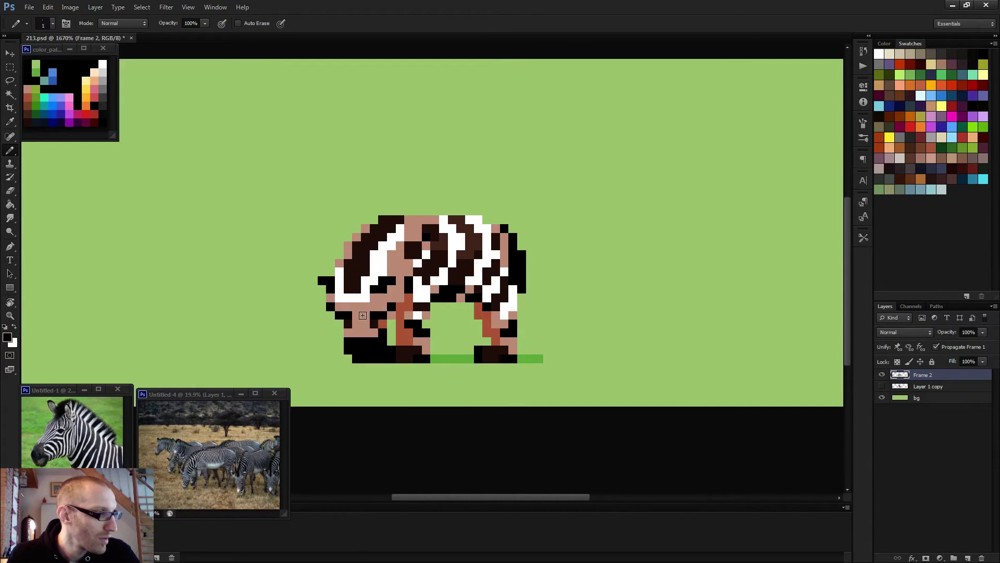
scroll(399, 329, "down", 3)
scroll(419, 332, "down", 1)
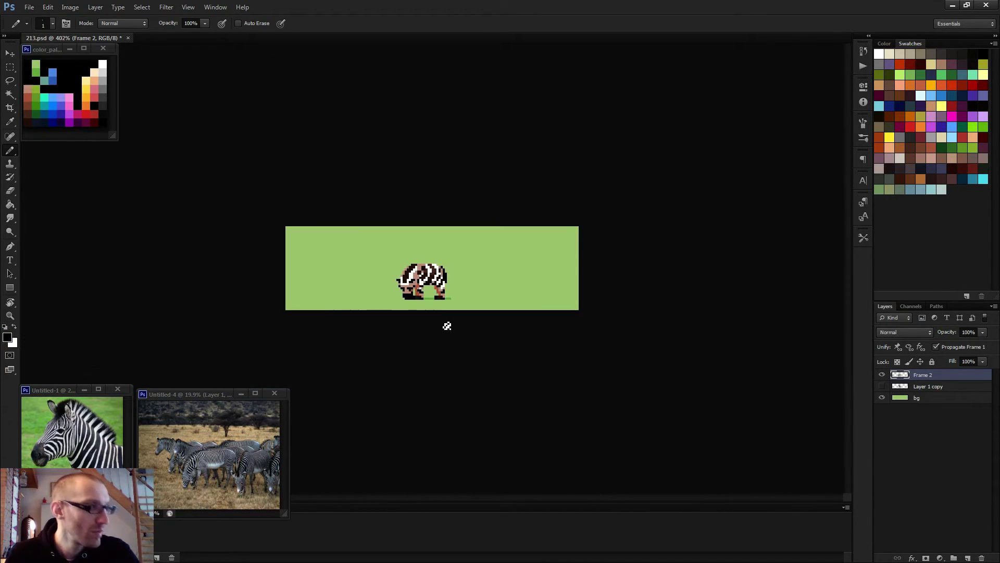
Step: Add dark brown pixels beneath the eye nearest the body and repaint its lower outer corner in tan
scroll(441, 336, "up", 4)
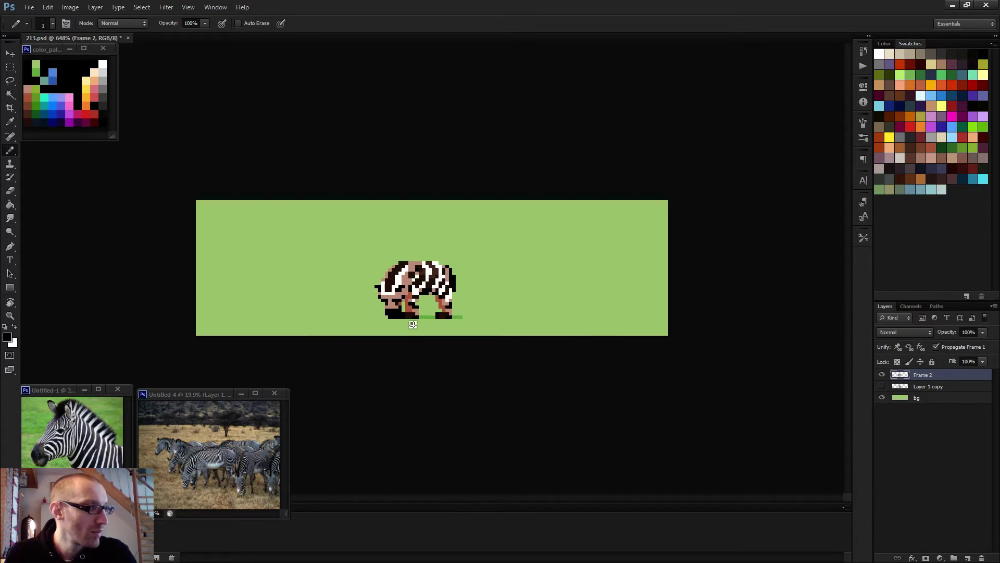
left_click_drag(377, 327, 376, 341)
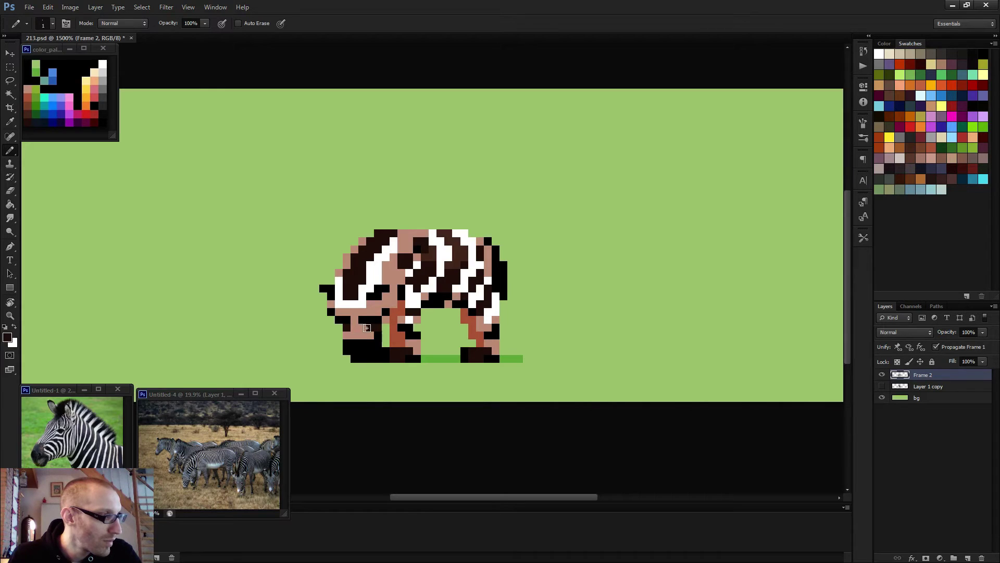
left_click(373, 332, "alt")
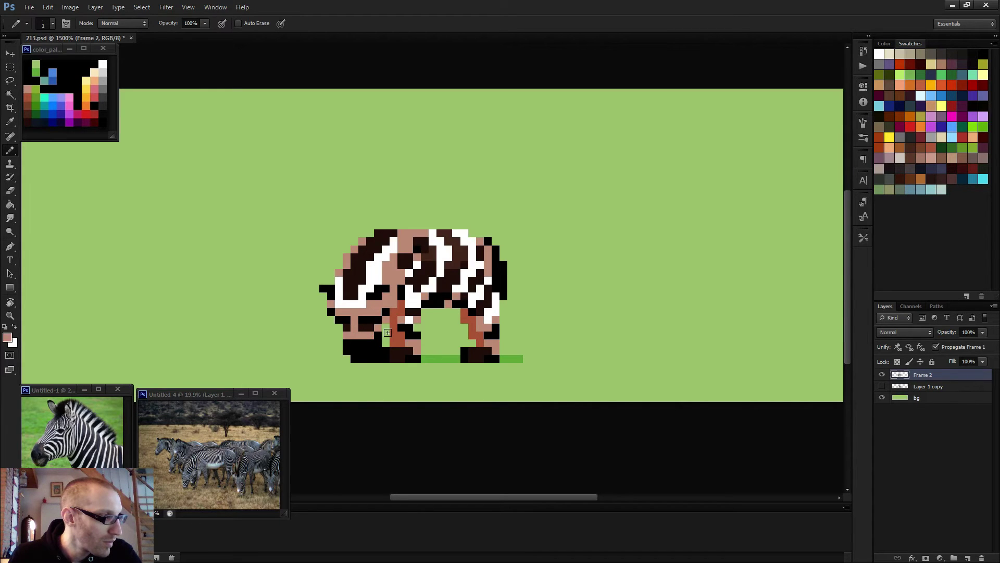
Step: Add a reddish-brown pixel in the front leg's colour at the body-side lower corner of the eye nearest the body
scroll(423, 279, "down", 4)
scroll(402, 320, "up", 3)
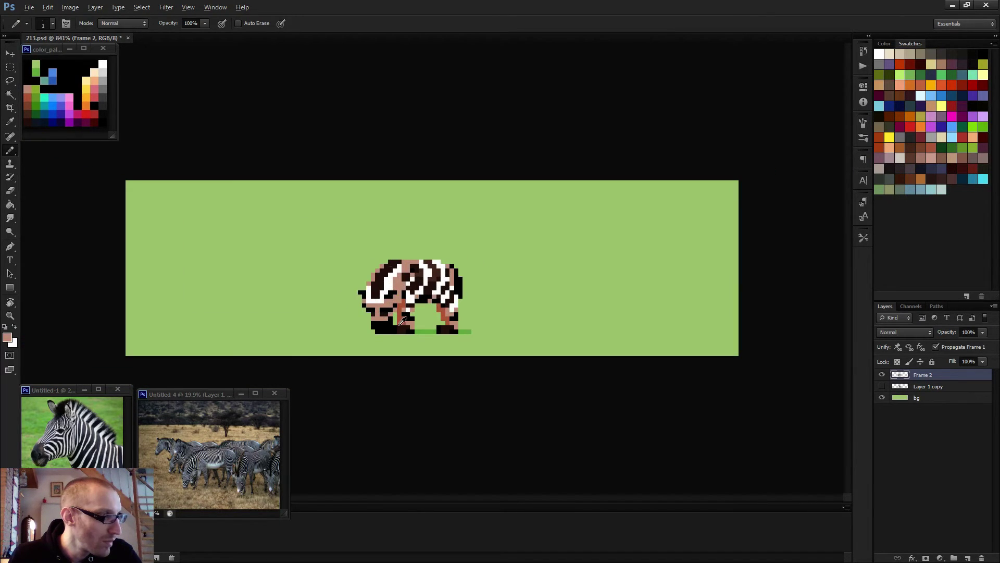
scroll(390, 315, "up", 4)
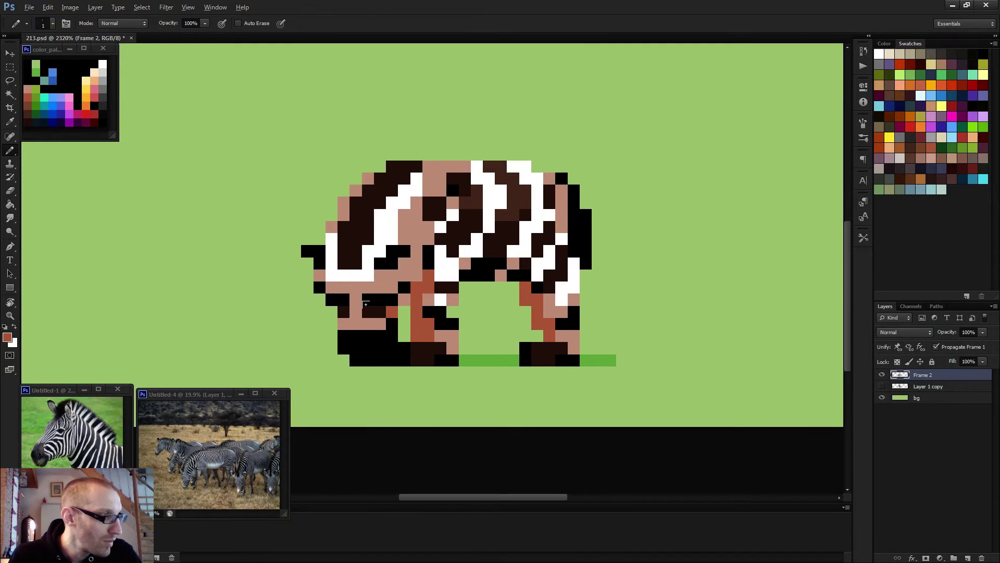
Step: Try black pixels directly above the eye nearest the body and repaint them in tan
left_click(391, 298, "alt")
left_click_drag(367, 286, 376, 282)
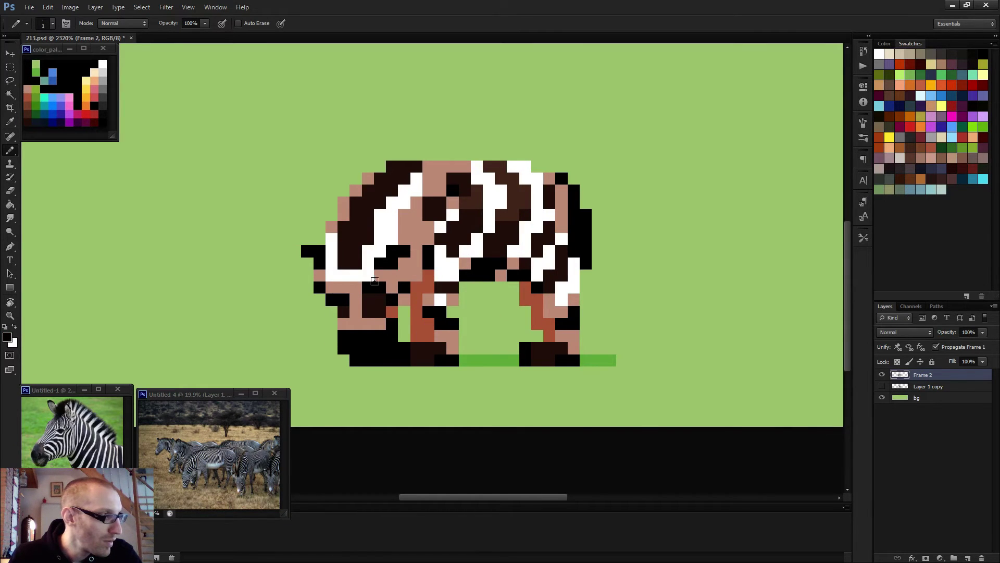
scroll(399, 306, "down", 4)
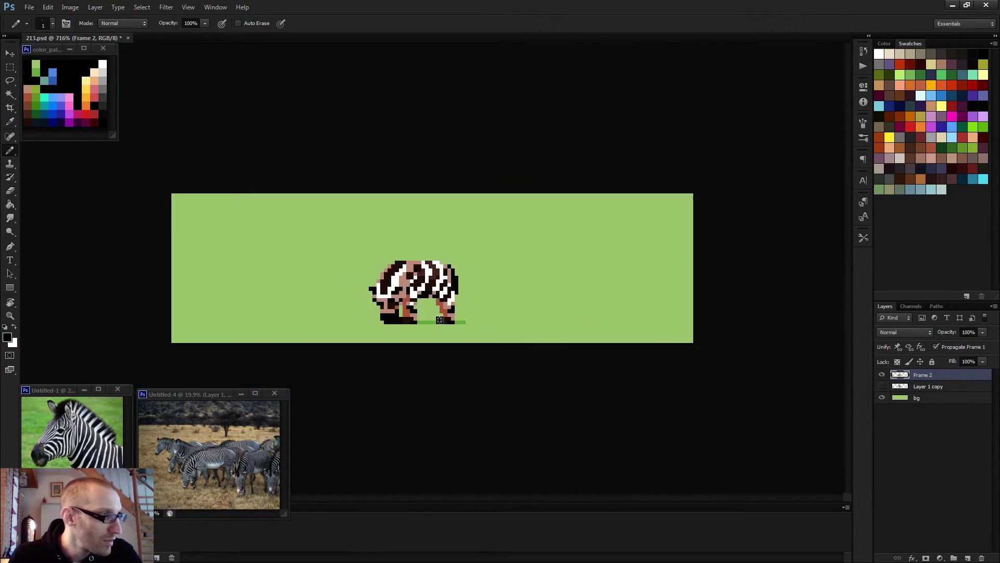
scroll(444, 322, "down", 2)
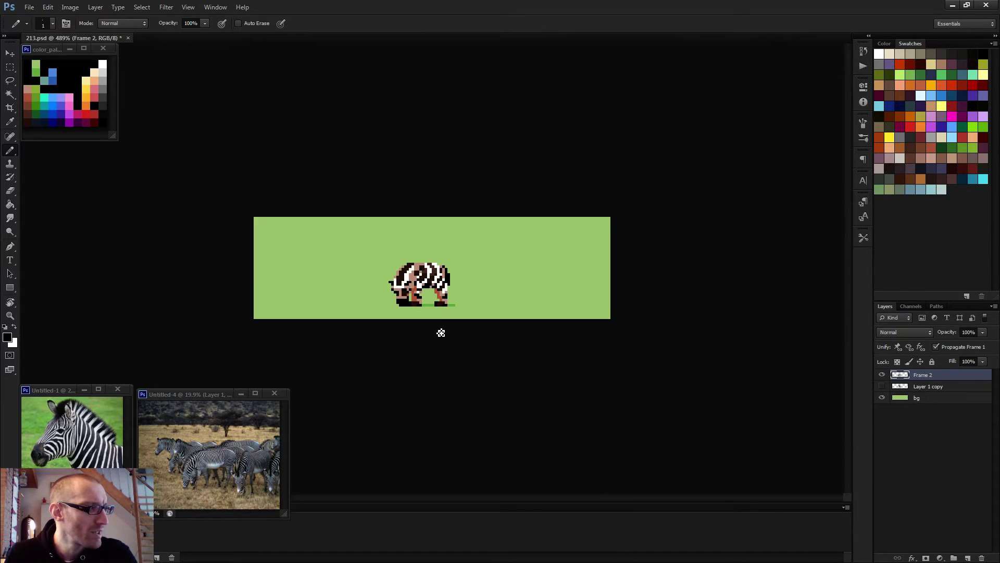
scroll(441, 332, "up", 2)
scroll(394, 306, "up", 2)
left_click(357, 314, "alt")
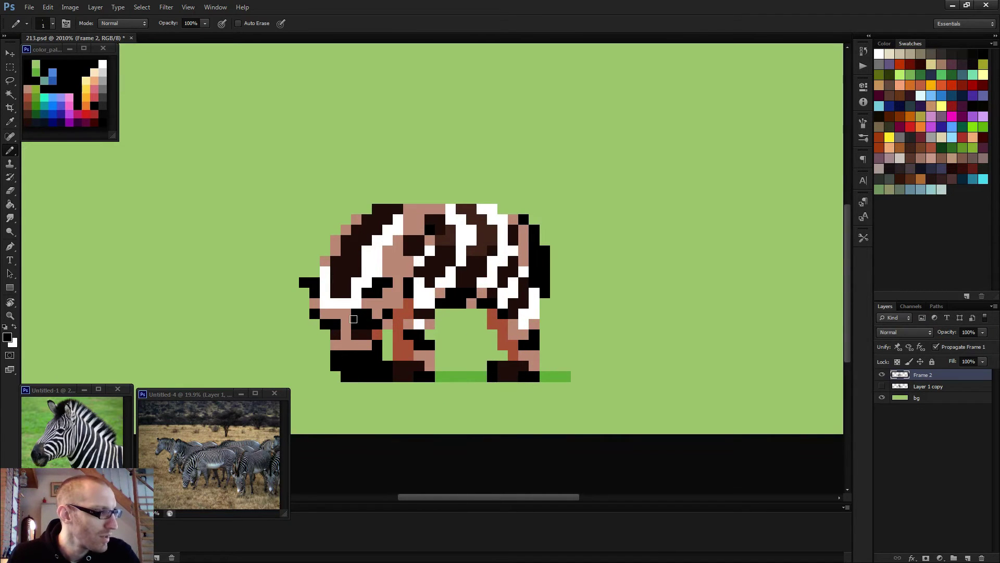
left_click_drag(355, 314, 368, 313)
scroll(379, 319, "down", 3)
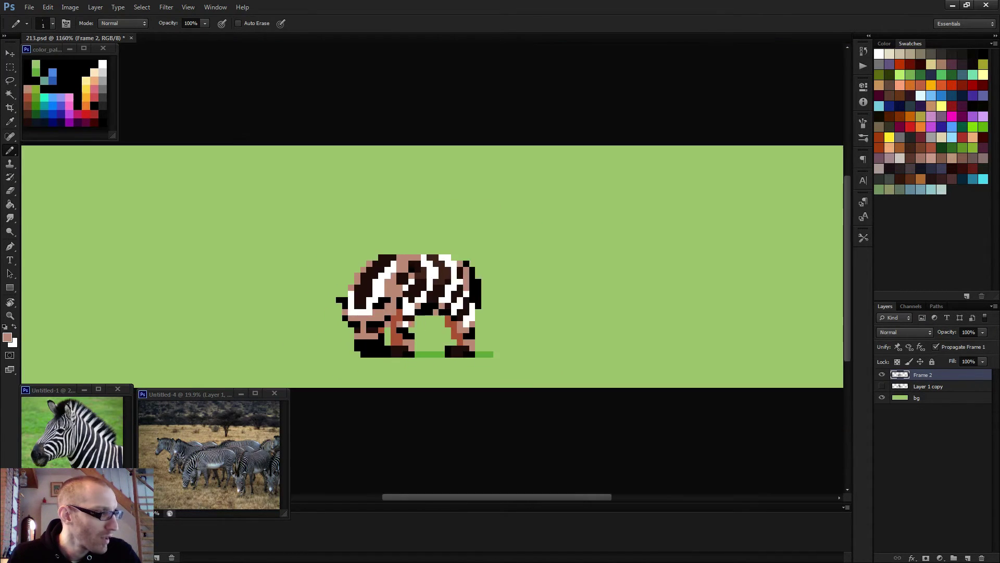
scroll(482, 324, "down", 1)
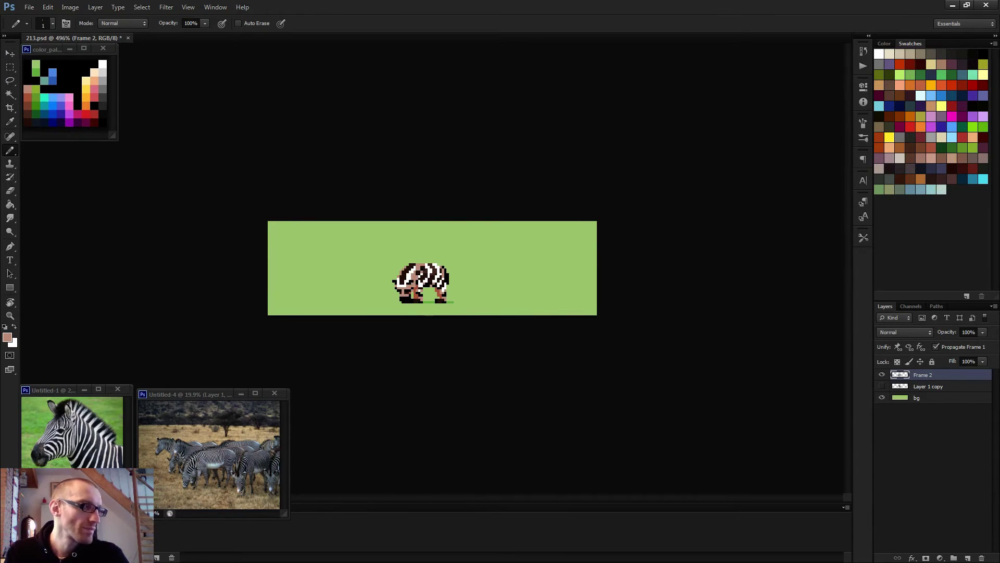
Step: Widen the dark neck stripe with dark brown pixels along its lower inner edge, comparing against the first frame
scroll(432, 292, "up", 3)
scroll(374, 302, "up", 1)
left_click(355, 313, "alt")
mouse_move(344, 323)
left_mouse_down()
mouse_move(358, 321)
mouse_move(346, 309)
mouse_move(350, 316)
mouse_move(352, 301)
left_mouse_up()
left_click(355, 307, "alt")
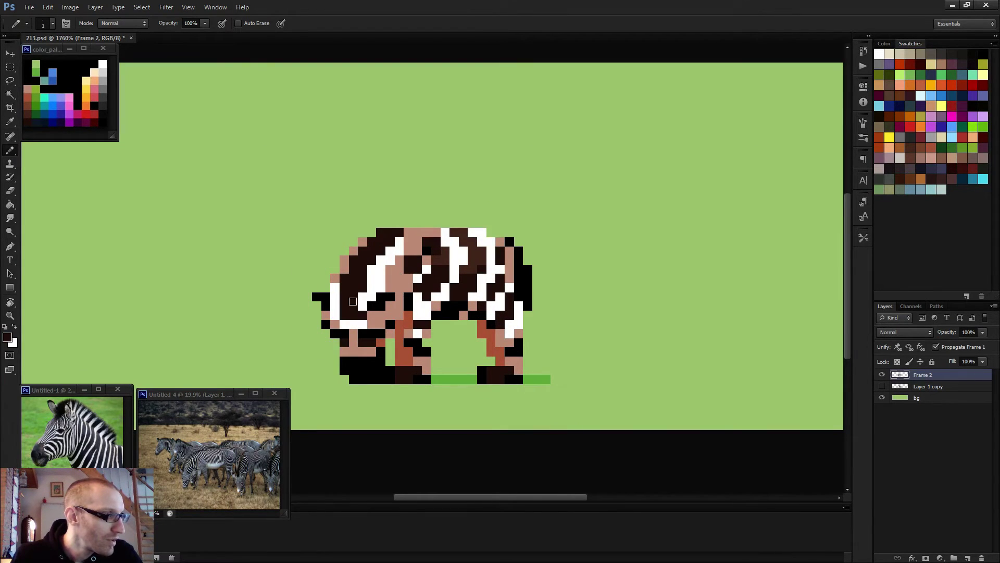
scroll(357, 304, "down", 4)
key("space")
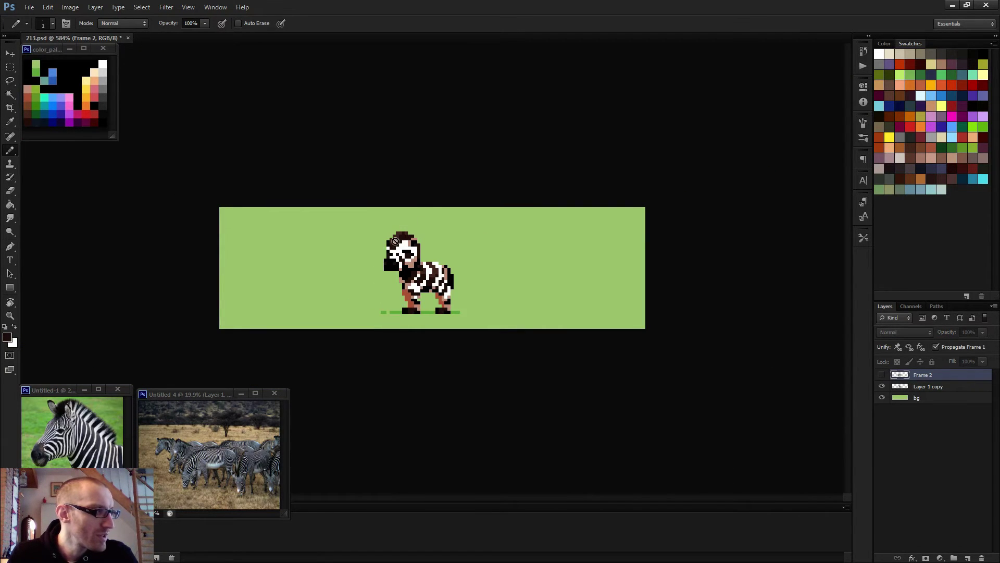
scroll(416, 274, "up", 5)
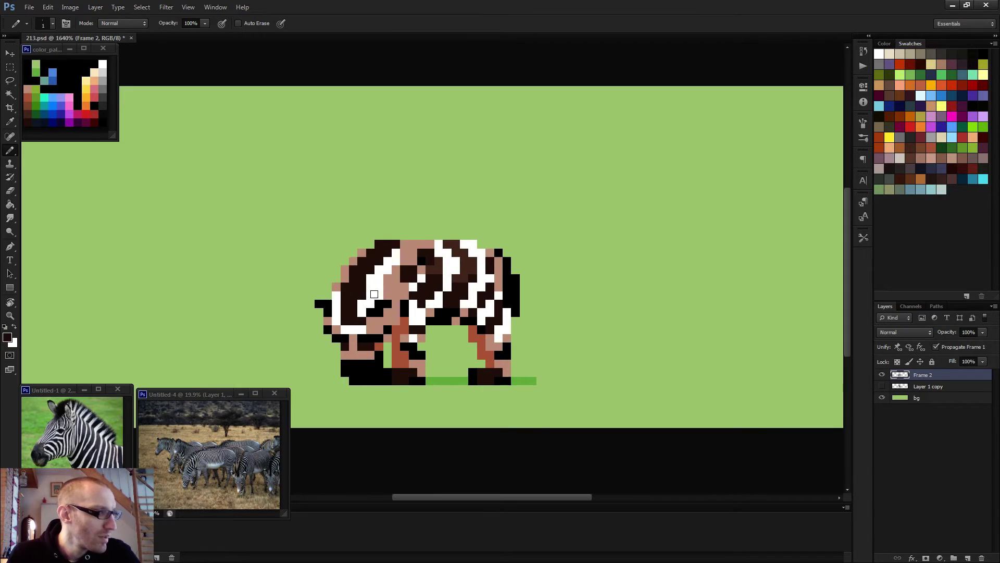
left_click(365, 310, "alt")
Step: Repaint most of the dark neck stripe in the medium brown sampled from the body stripes
left_click(414, 272, "alt")
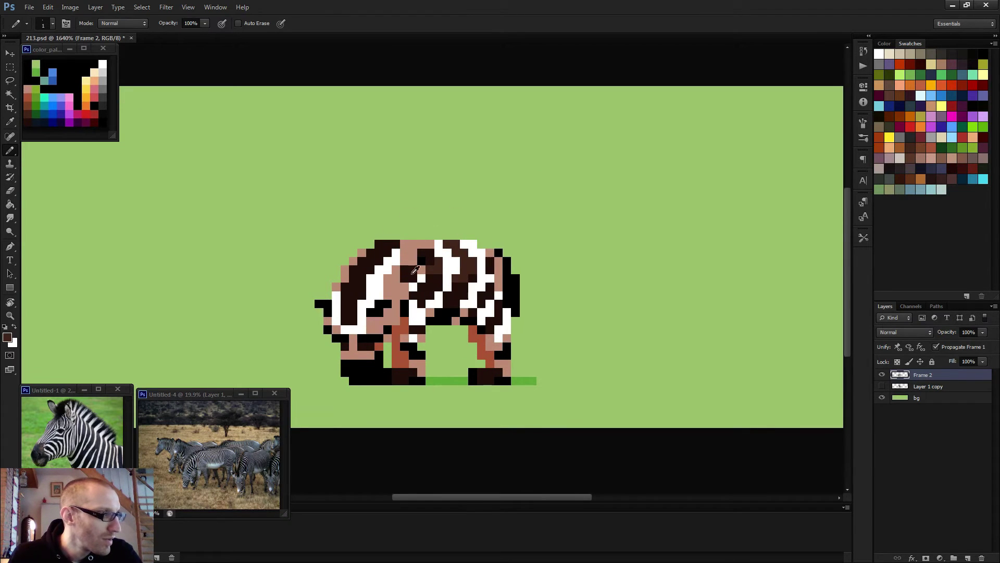
left_click_drag(345, 313, 350, 292)
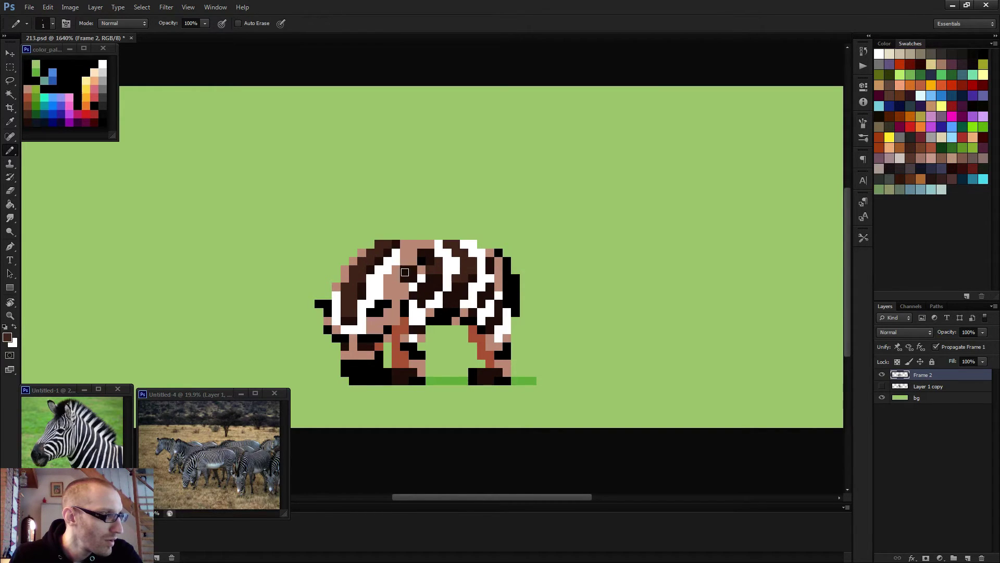
scroll(405, 271, "down", 5)
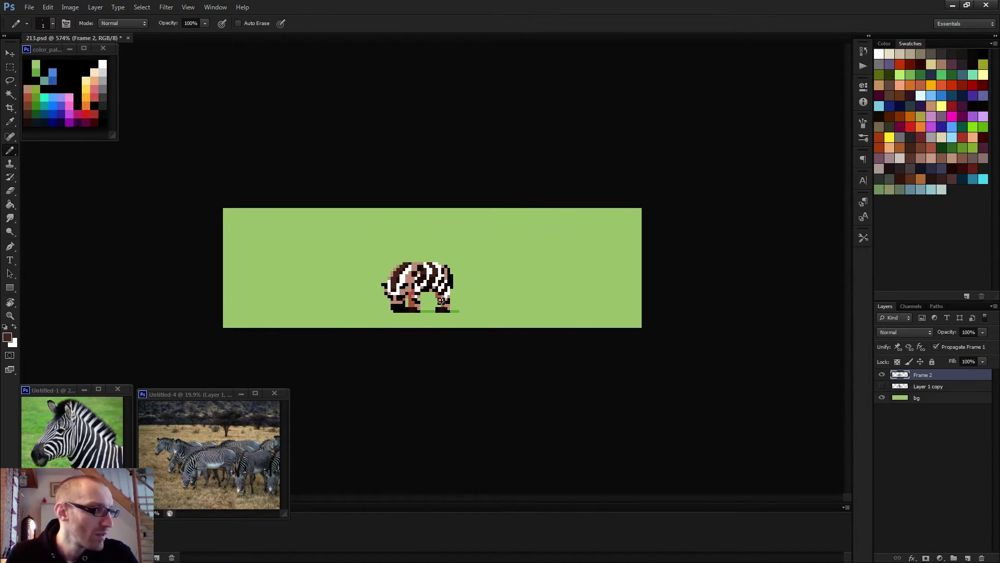
Step: Touch up the lower end of the neck stripe in dark brown and check it against the first frame
scroll(403, 306, "up", 6)
left_click(360, 312, "alt")
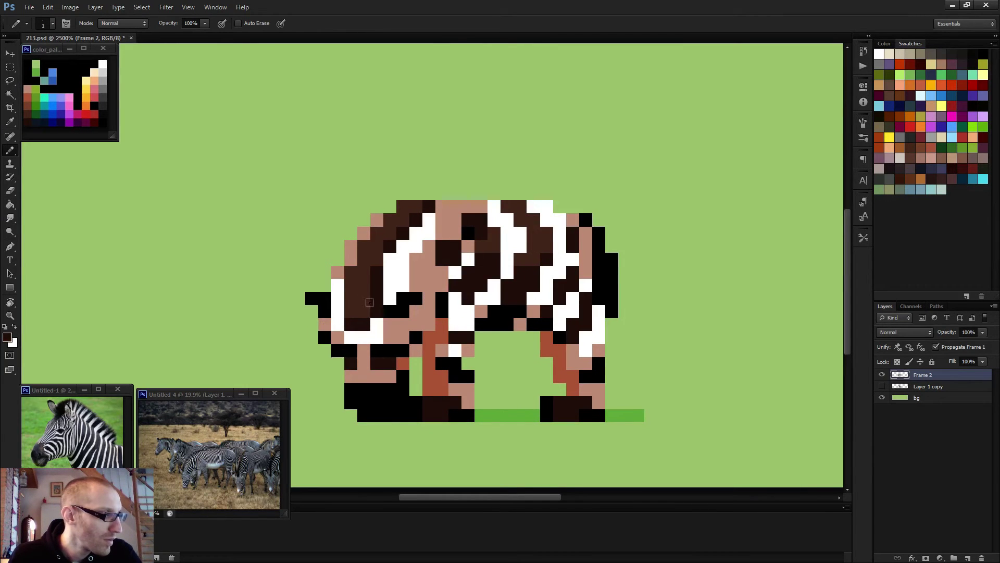
scroll(381, 308, "down", 4)
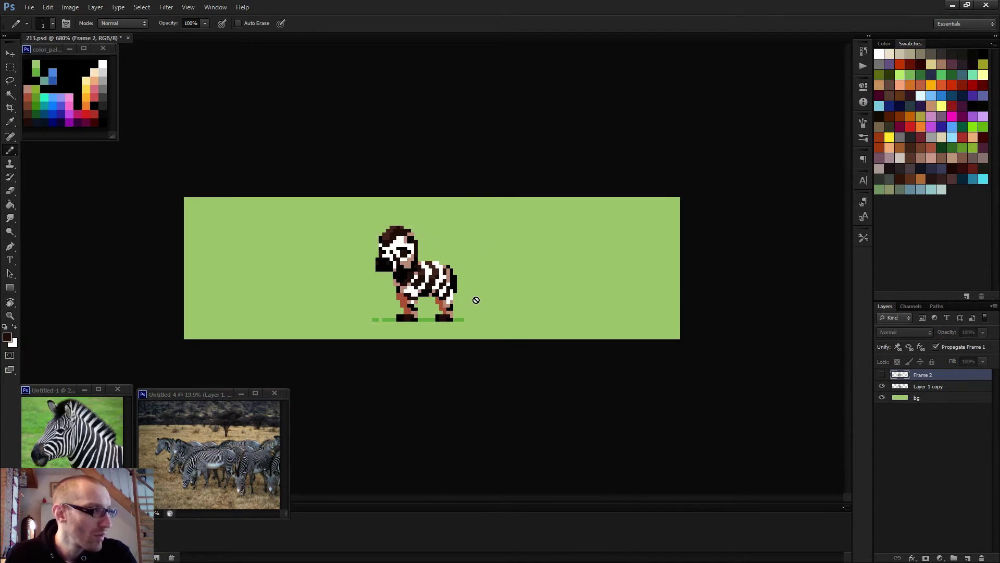
scroll(429, 287, "up", 4)
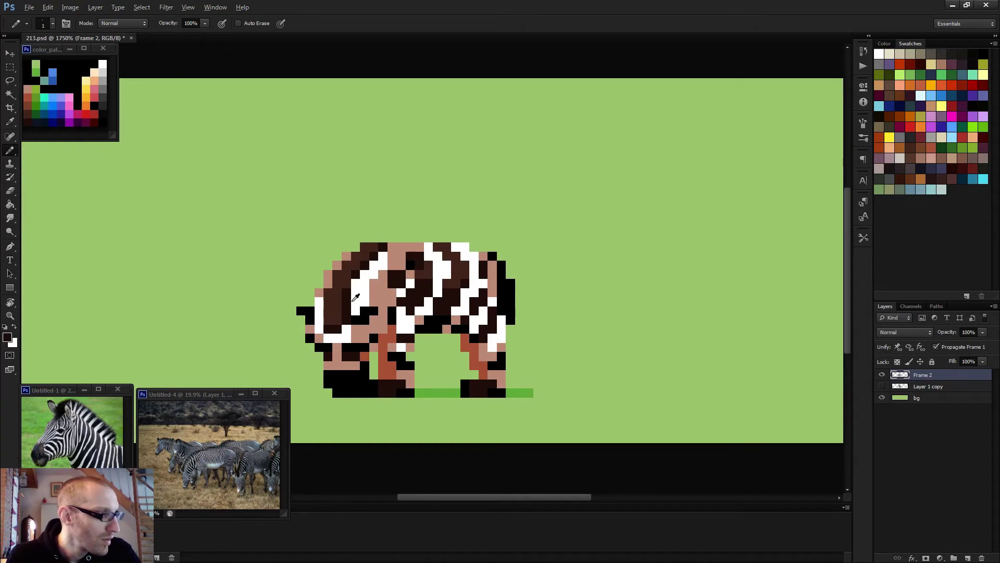
Step: Run a dark brown edge along the neck stripe's inner side up to a raised mane crest, with medium brown at the crest's front
left_click(356, 297, "alt")
left_click_drag(353, 290, 402, 237)
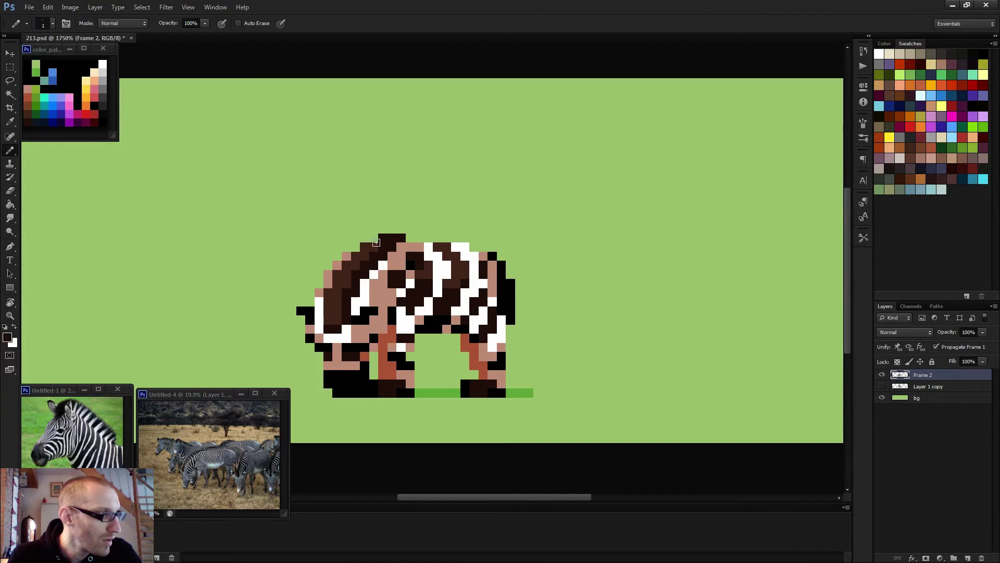
scroll(397, 243, "down", 12)
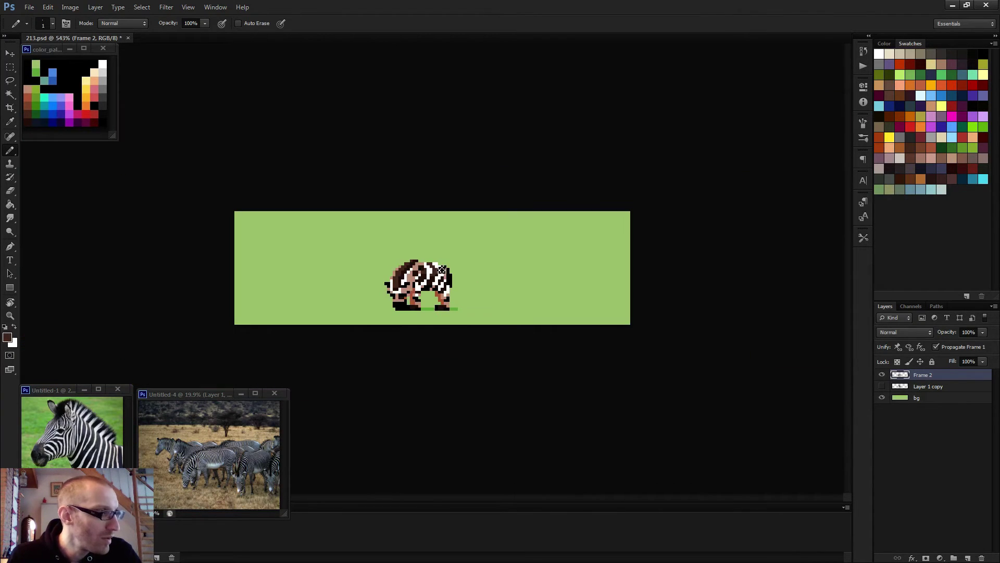
key("space")
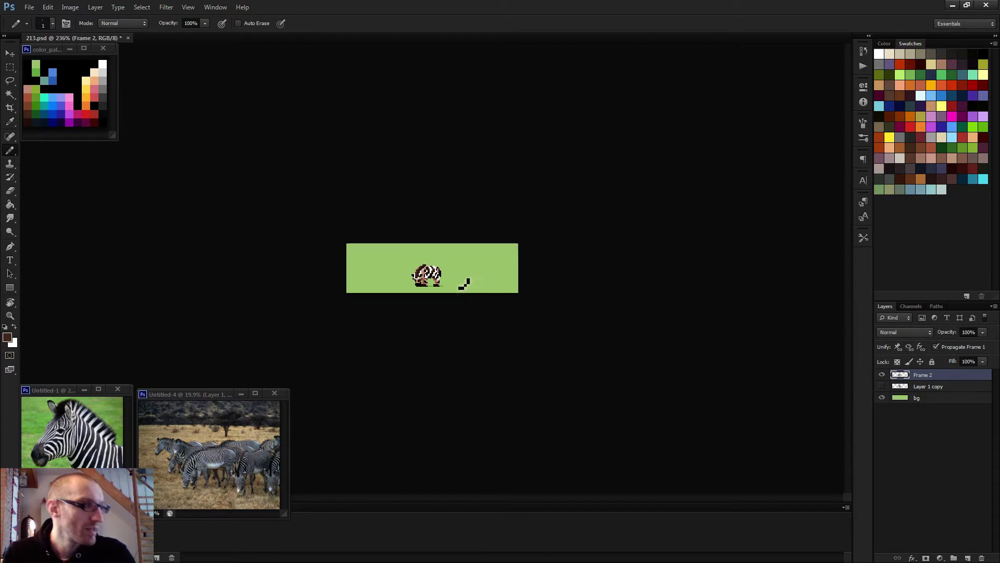
scroll(407, 292, "up", 3)
scroll(397, 294, "up", 4)
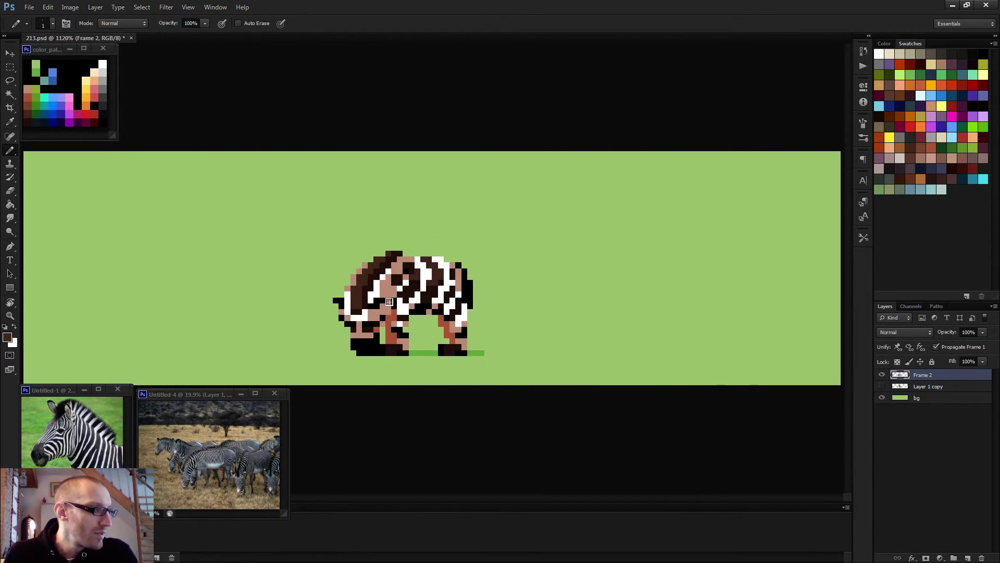
Step: Shift the far eye's dark brown pixel outward, fill its old spot in tan, and extend the face's outer edge with tan pixels
left_click(349, 348, "alt")
scroll(349, 348, "up", 2)
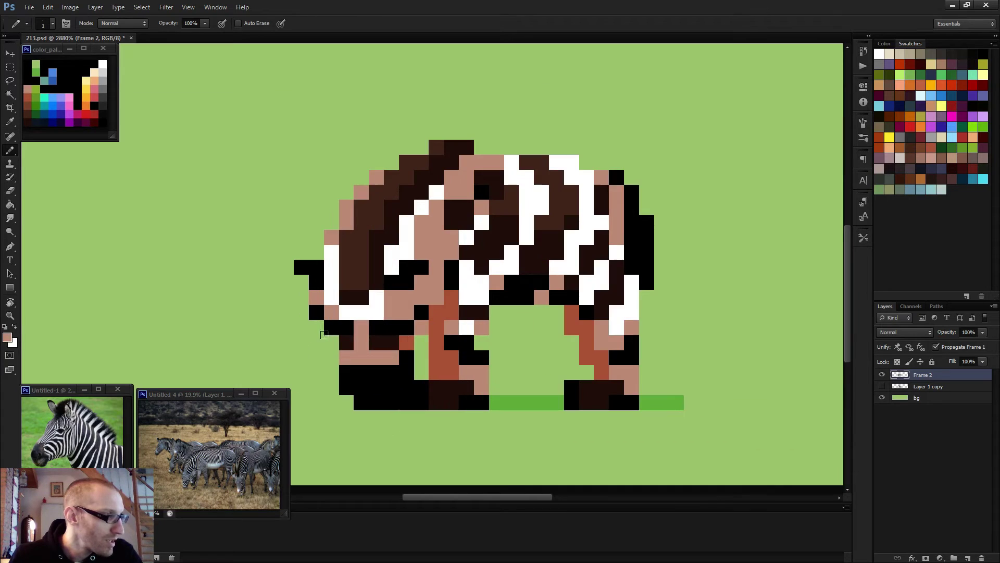
left_click(335, 340, "alt")
left_click(352, 355, "alt")
left_click(346, 342)
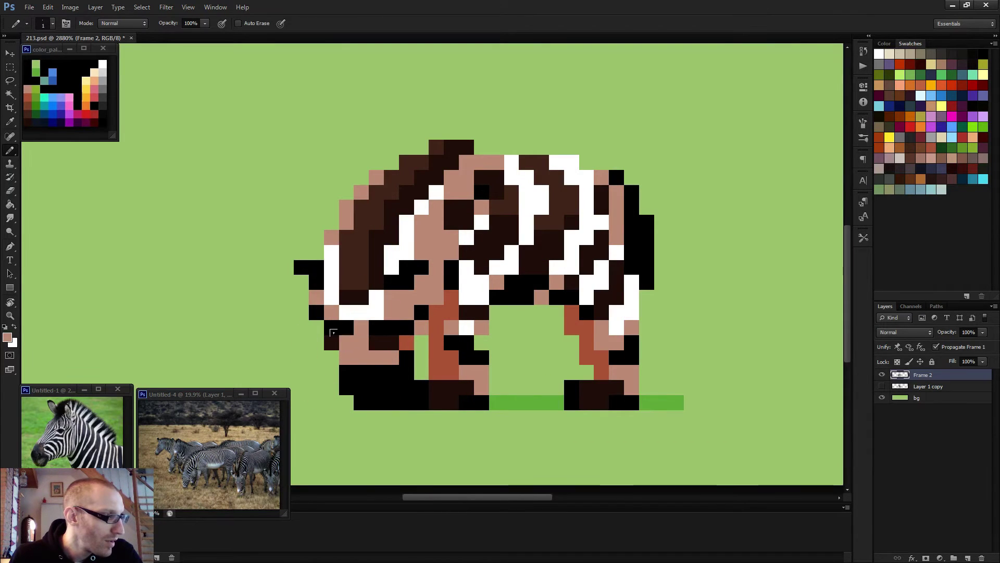
left_click_drag(331, 357, 317, 343)
left_click(316, 327)
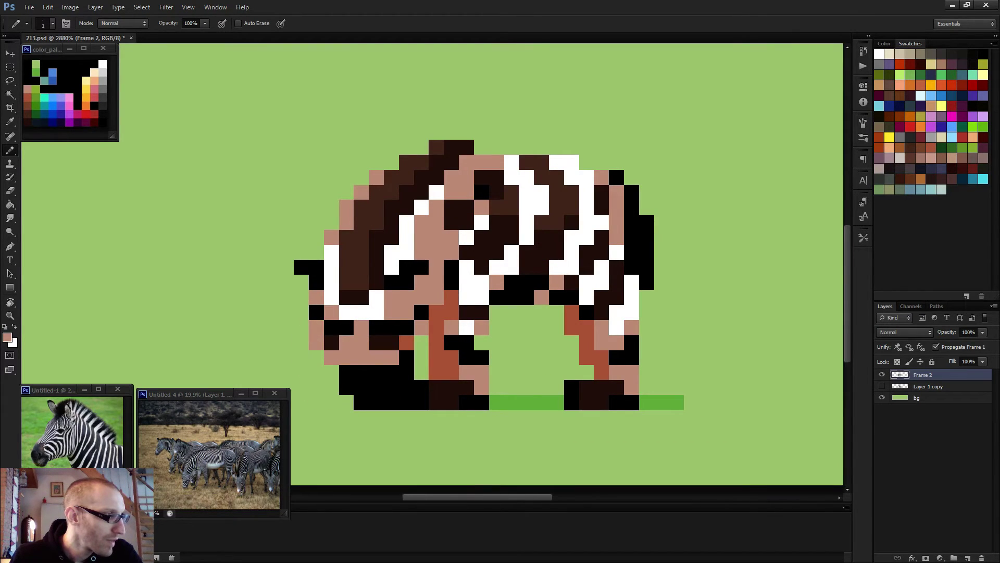
scroll(358, 322, "down", 3)
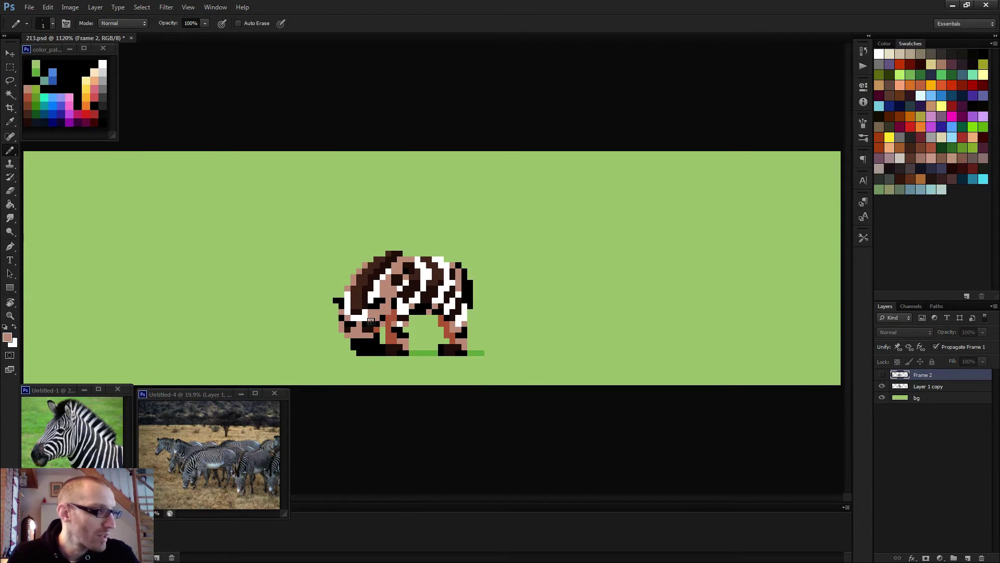
scroll(351, 328, "up", 3)
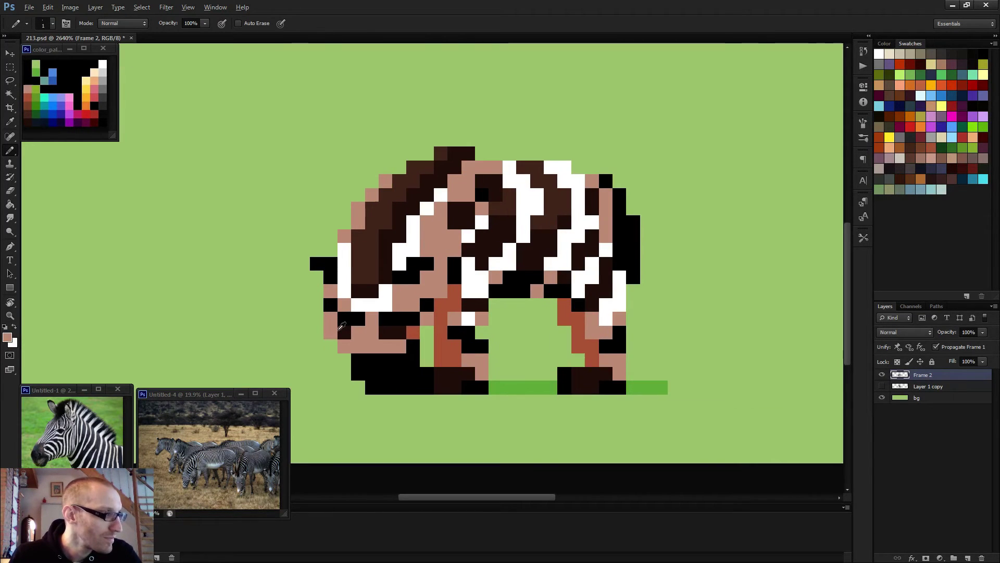
Step: Compare the grazing frame with the first frame at a small view size
key("e")
scroll(359, 336, "down", 6)
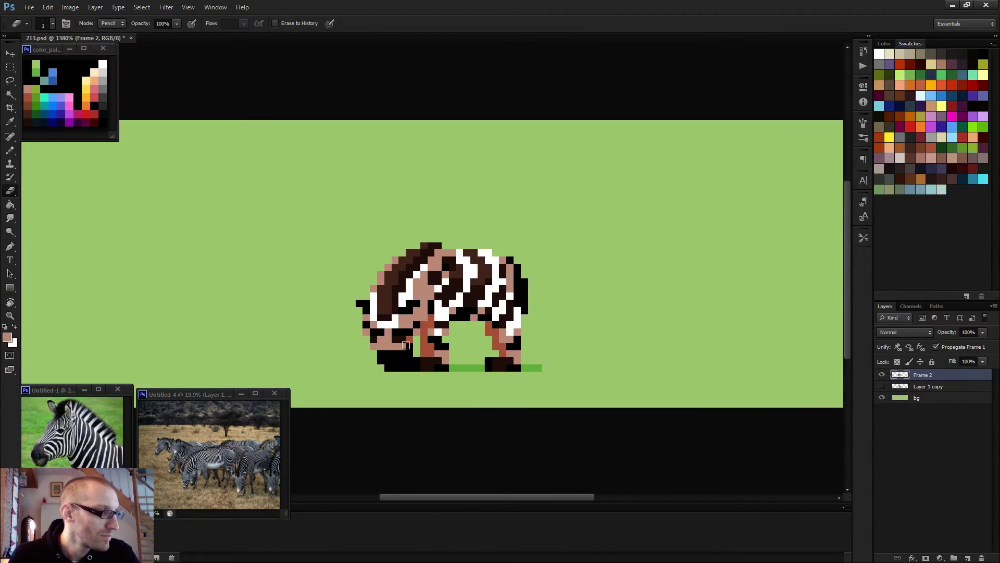
key("b")
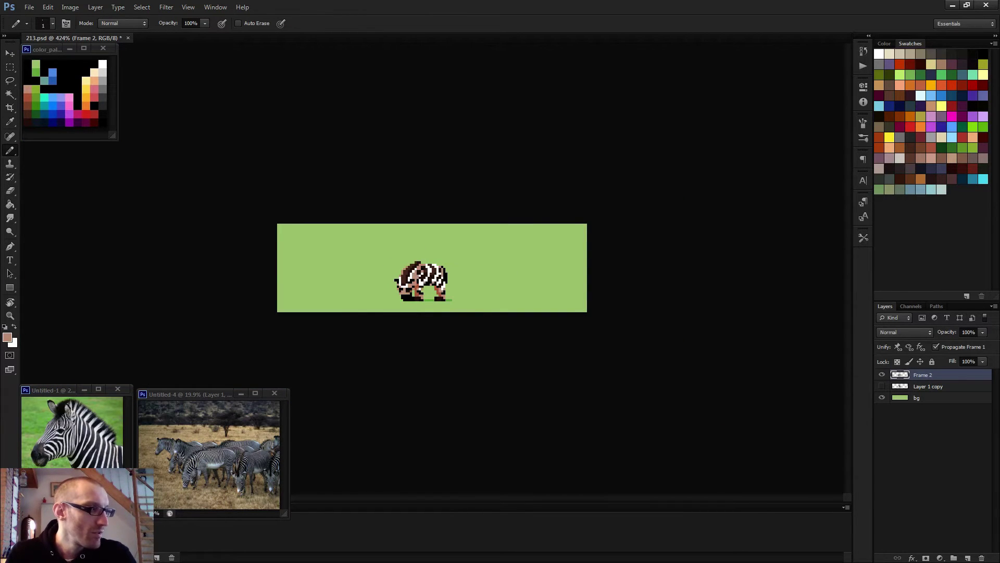
key("Right")
scroll(421, 247, "up", 2)
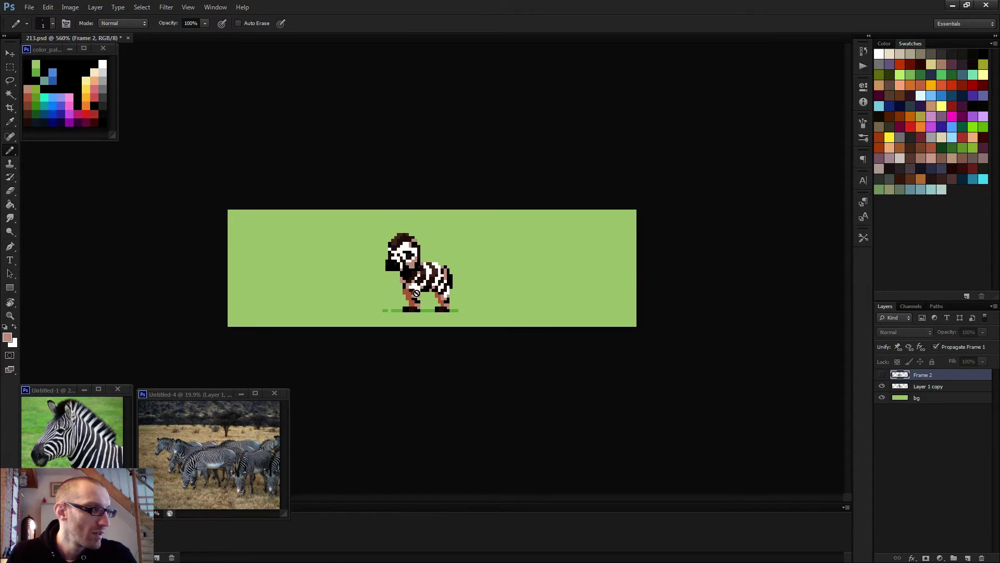
scroll(494, 300, "down", 1)
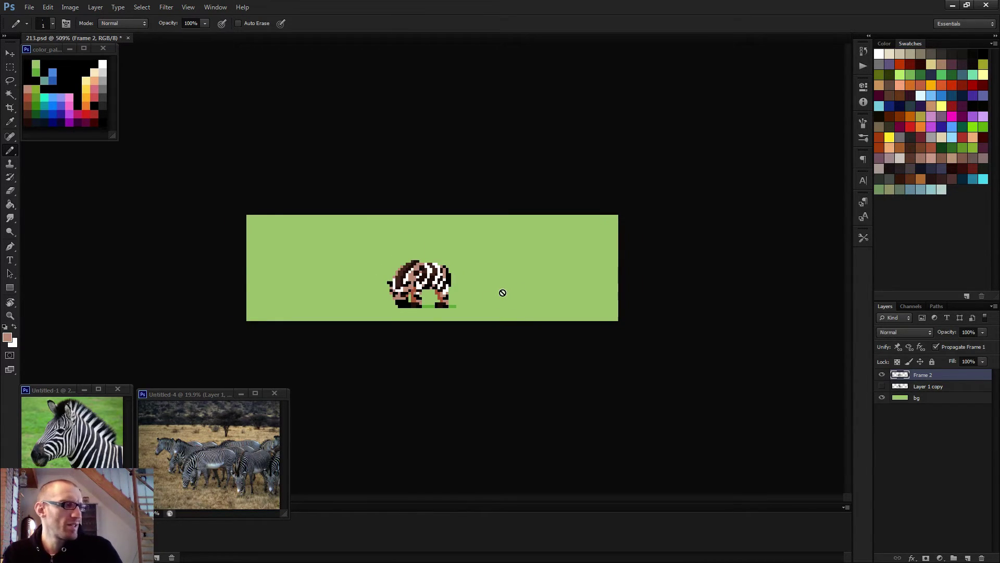
scroll(405, 288, "up", 16)
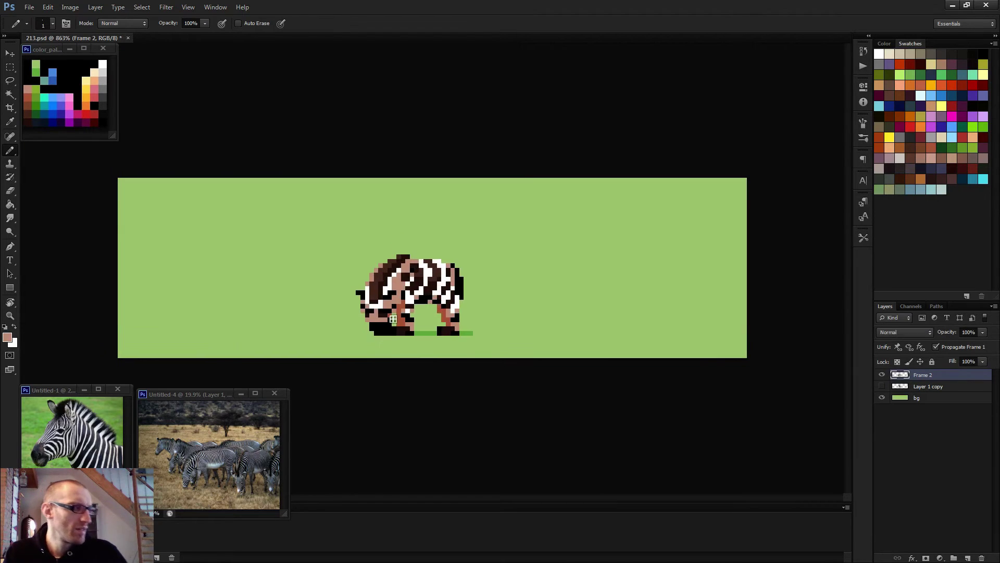
Step: Move the far eye onto the face's outer edge with dark brown and black pixels, repainting its inner pixels in tan
left_click(354, 331, "alt")
left_click(342, 332)
left_click(344, 323, "alt")
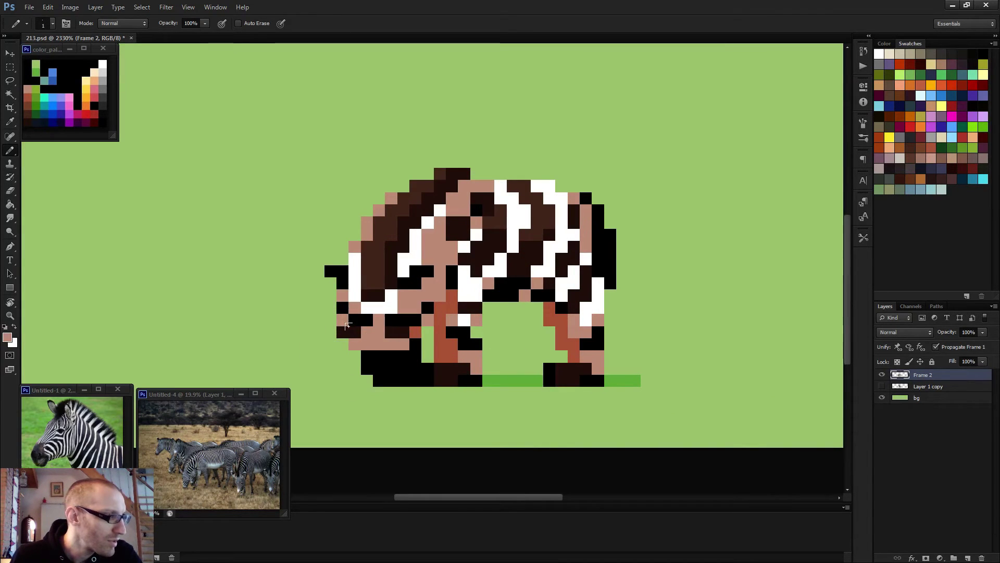
left_click(355, 332)
left_click(361, 326, "alt")
left_click(342, 320)
left_click(372, 337, "alt")
left_click(366, 319)
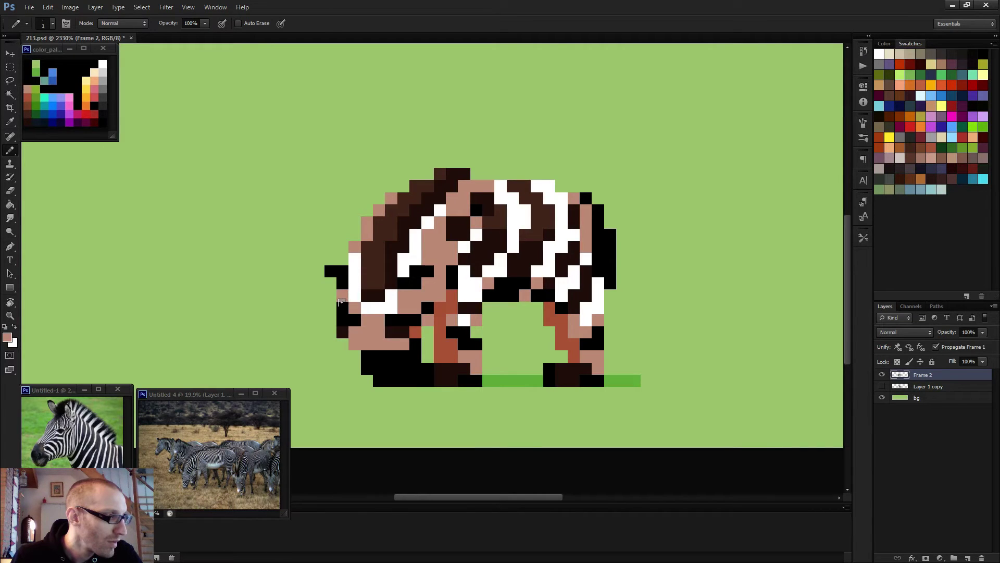
scroll(383, 319, "down", 16)
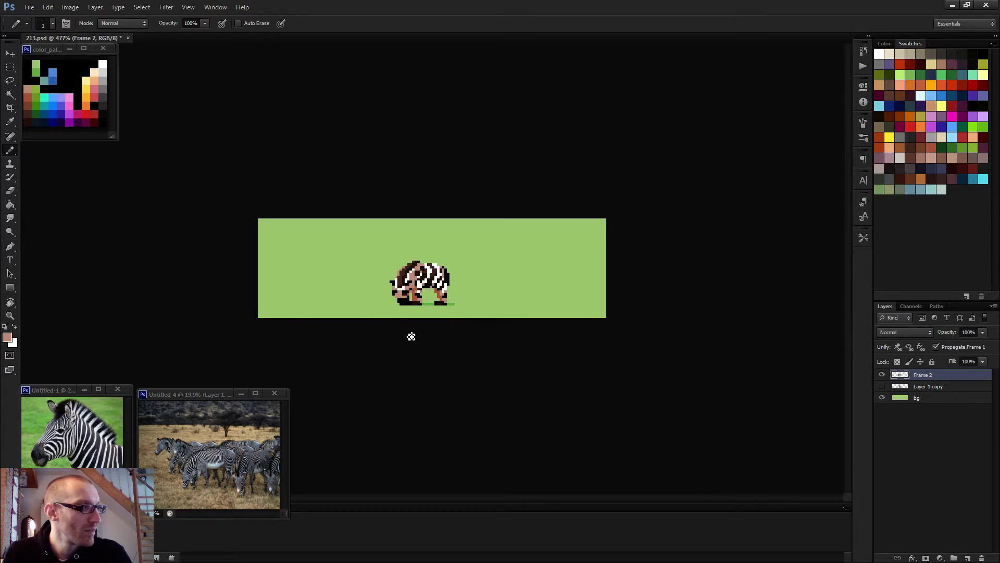
Step: Lower the far eye by painting its lower inner pixel black and its upper inner pixel tan
scroll(382, 319, "up", 9)
scroll(382, 319, "up", 5)
left_click(337, 328, "alt")
left_click(339, 336)
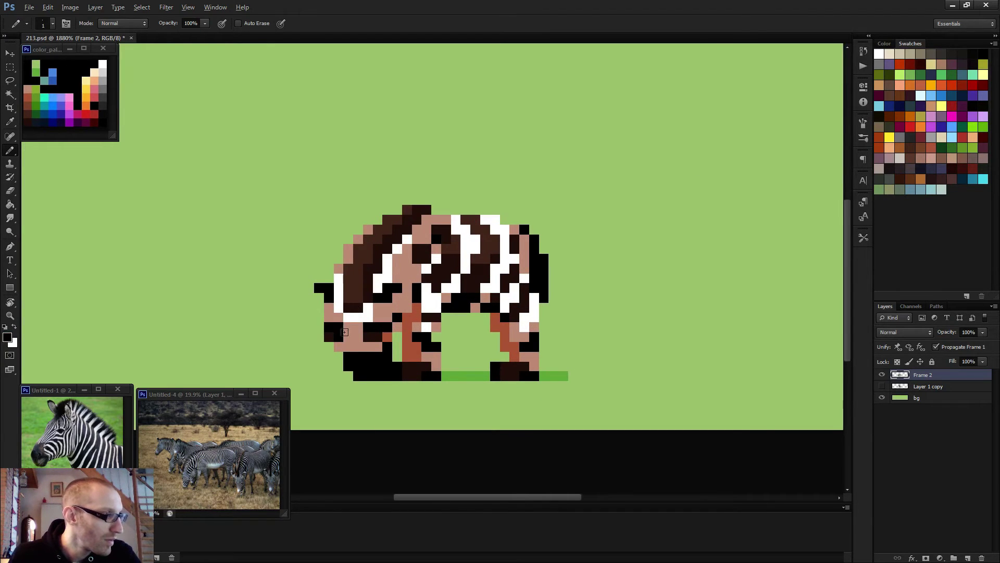
left_click(344, 332, "alt")
left_click(335, 326)
scroll(511, 290, "down", 12)
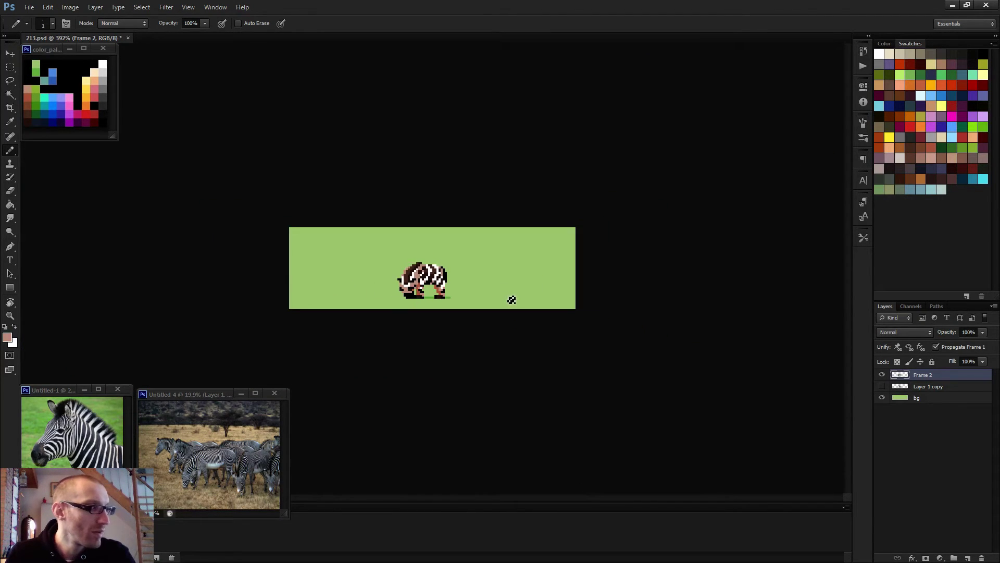
key("space")
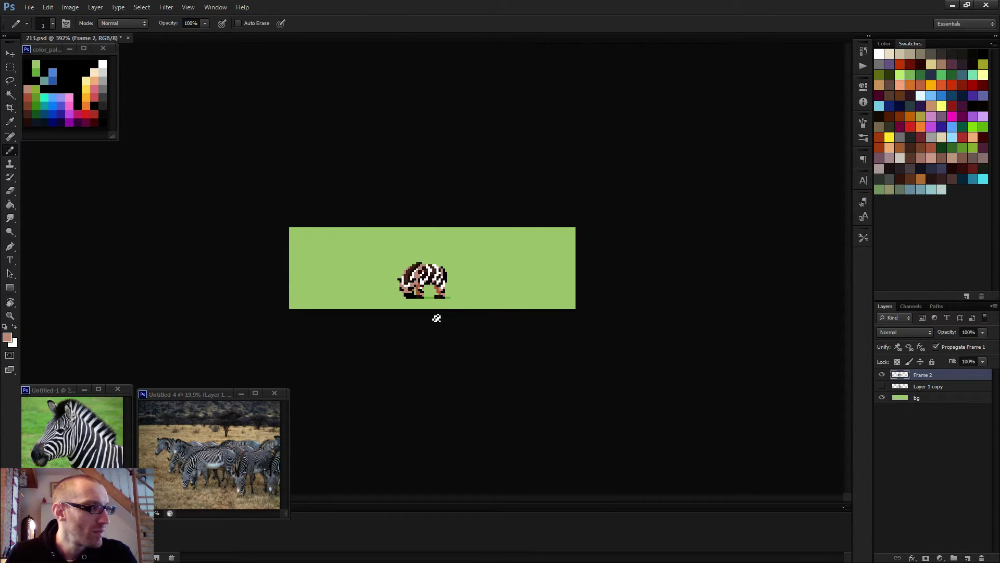
scroll(427, 321, "up", 5)
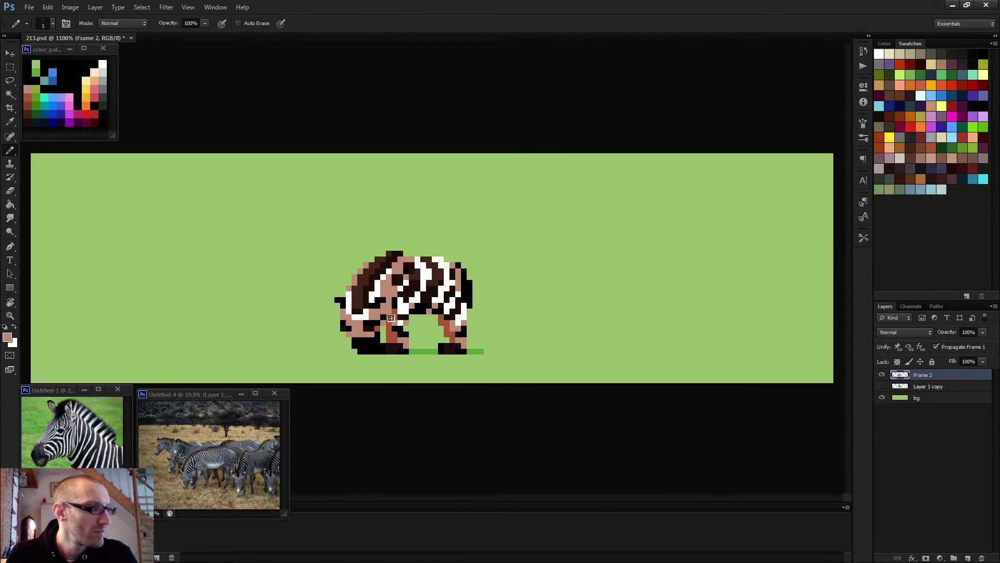
key("ctrl+minus")
key("ctrl+minus")
key("ctrl+minus")
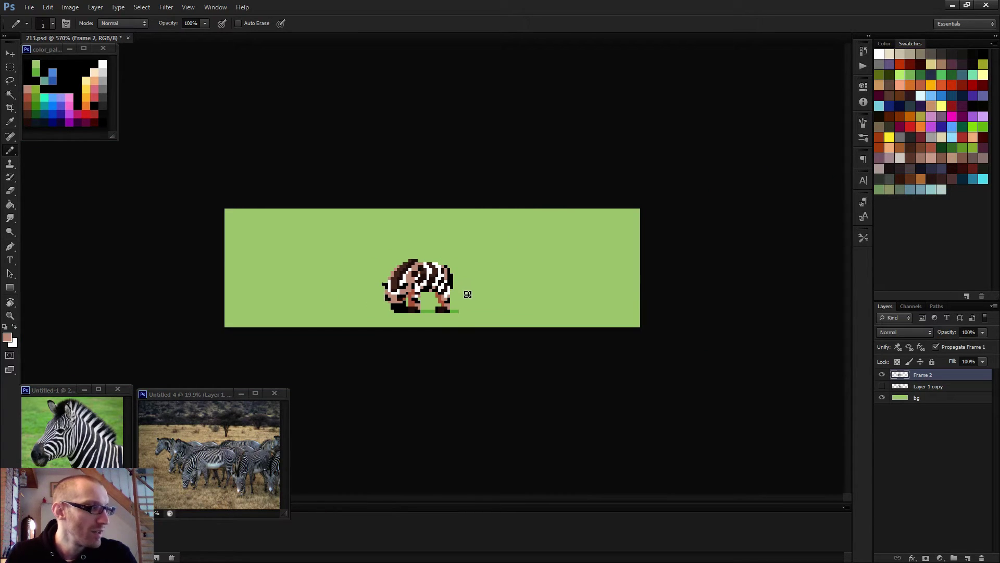
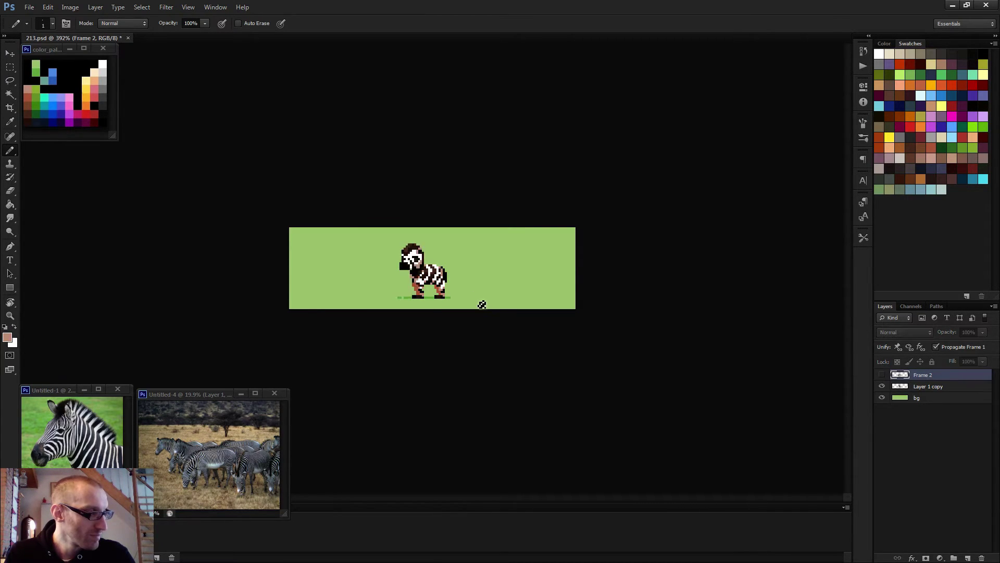
Step: Examine the grazing frame at several view sizes and compare it with the first frame
scroll(476, 307, "up", 2)
scroll(476, 307, "up", 7)
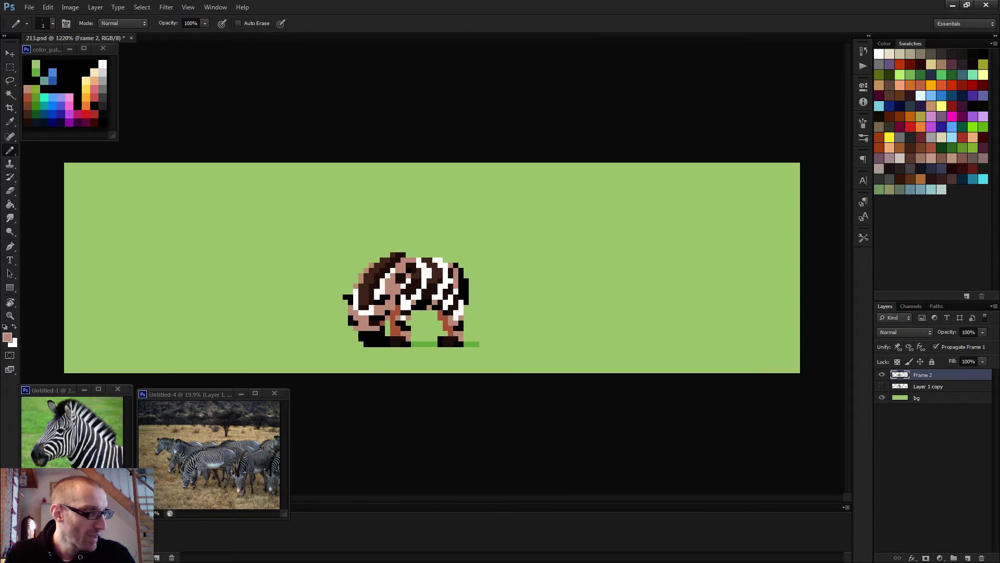
key("m")
scroll(440, 279, "up", 3)
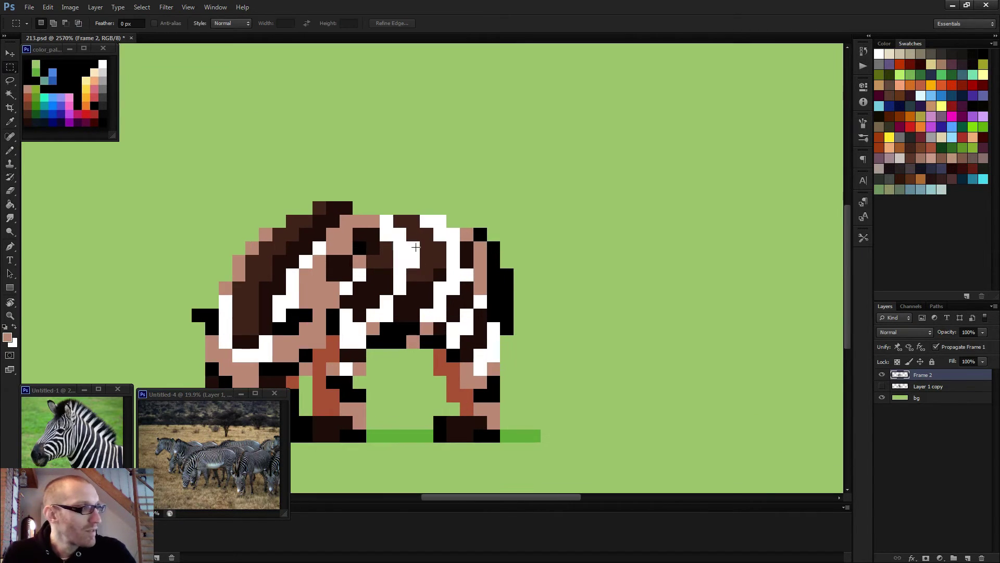
scroll(370, 208, "down", 3)
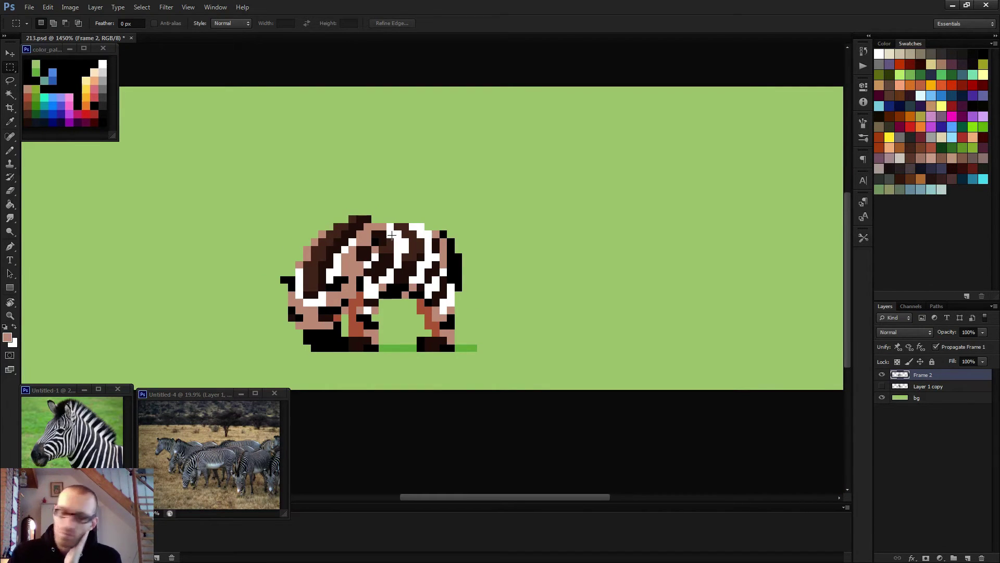
scroll(392, 235, "down", 2)
key("space")
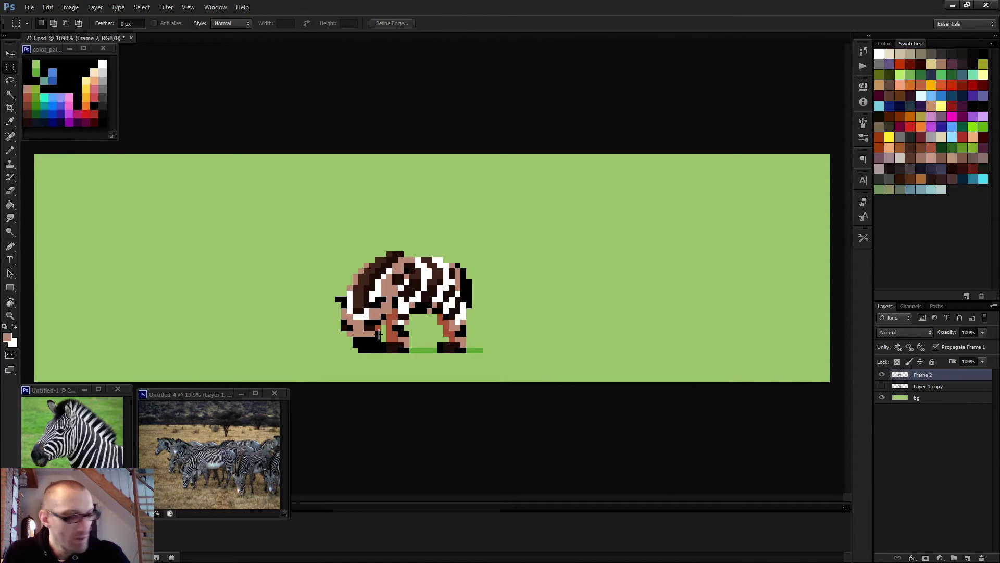
Step: Extend the dark green ground line ahead of the grazing zebra's muzzle with a three-pixel dash and a separate single pixel
key("b")
scroll(379, 334, "up", 5)
left_click(501, 362, "alt")
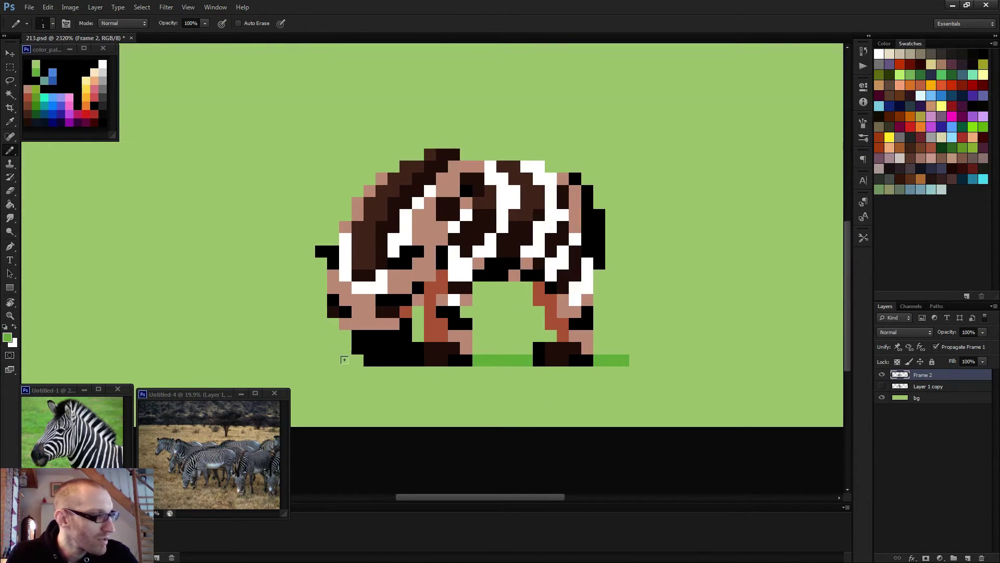
left_click_drag(345, 359, 326, 355)
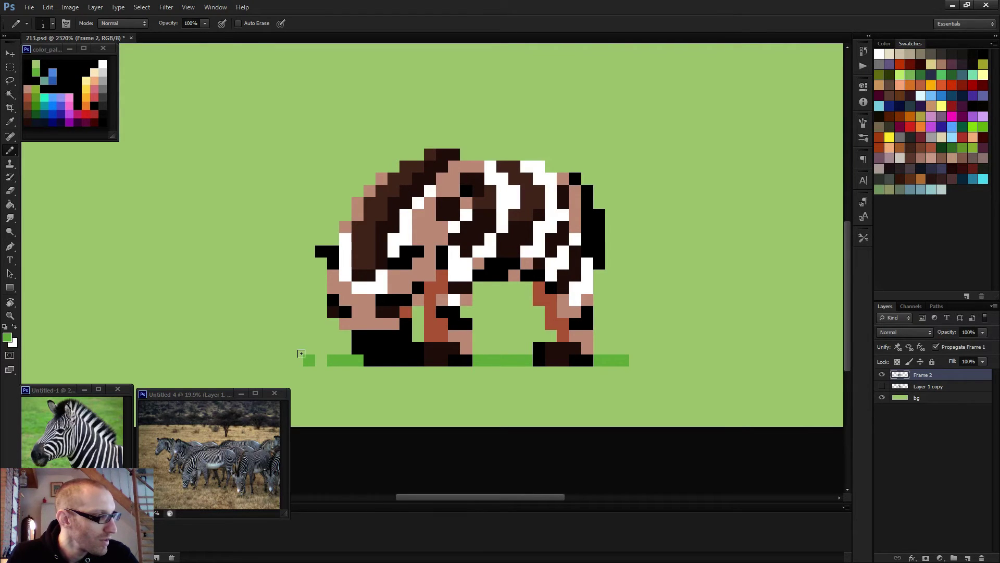
scroll(484, 363, "down", 5)
key("space")
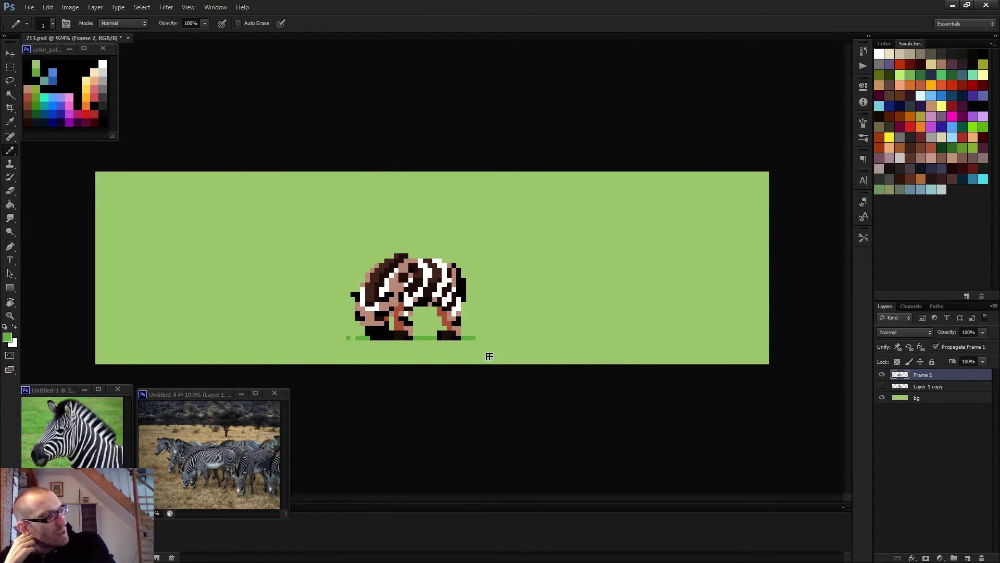
key("space")
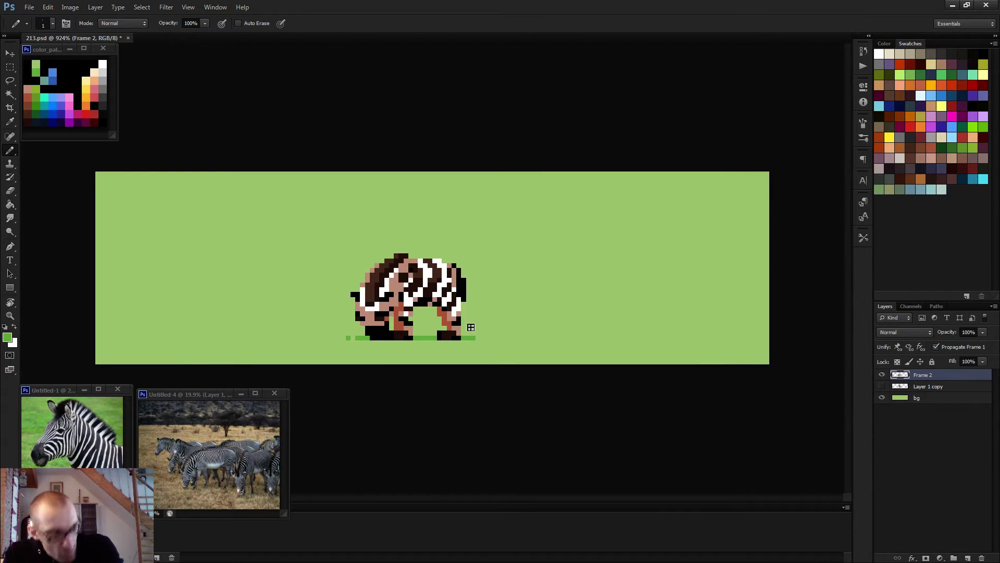
Step: Shift the upper body and tail behind the neck one pixel to the rear, leaving the legs in place
scroll(461, 270, "up", 1)
key("m")
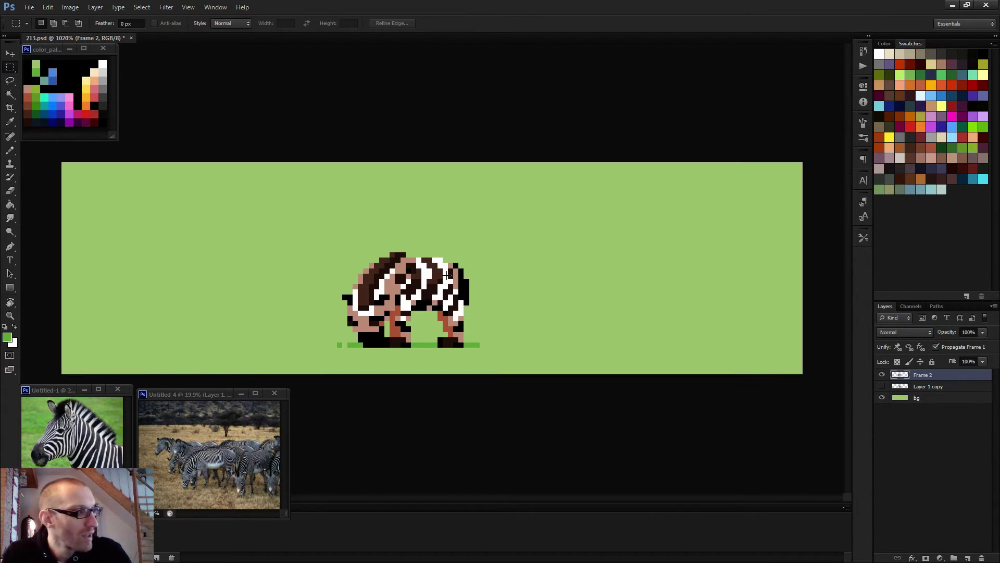
scroll(447, 274, "up", 4)
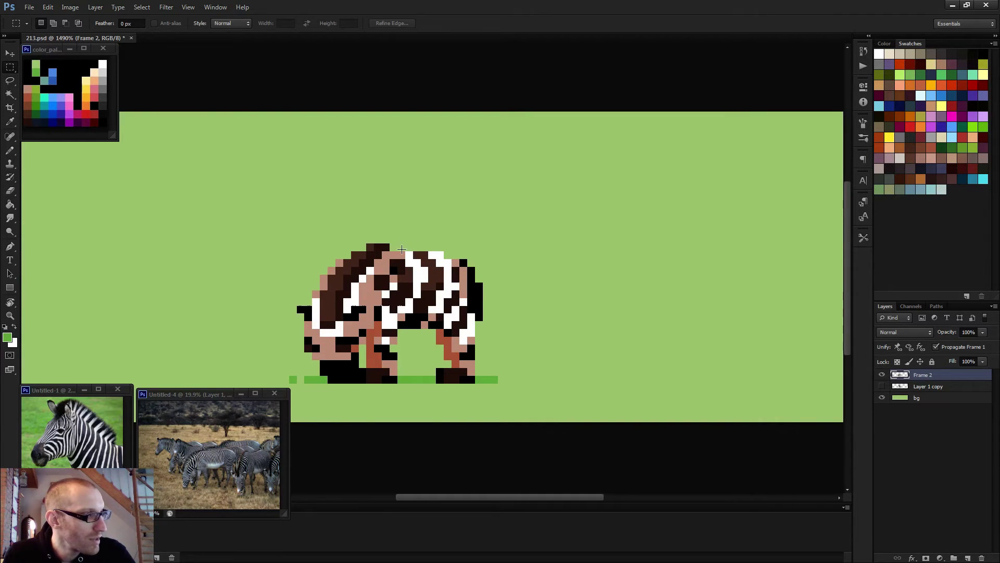
left_click_drag(391, 245, 490, 328)
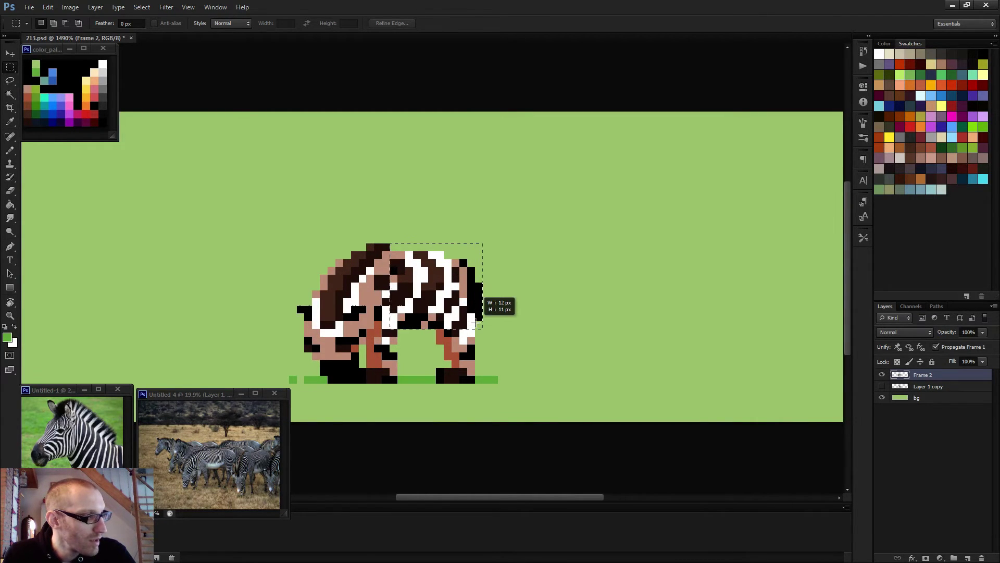
key("v")
key("Right")
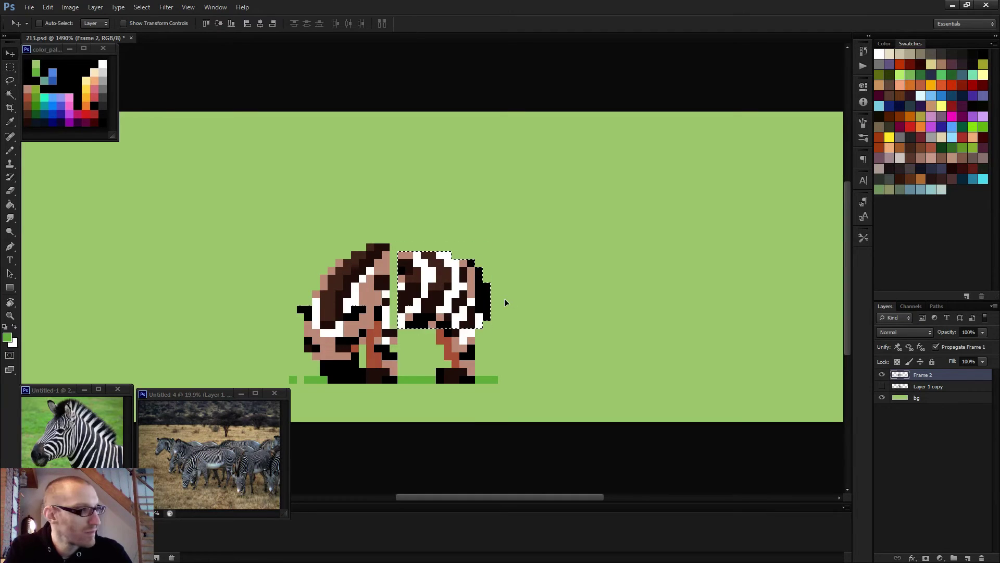
key("ctrl+d")
scroll(509, 308, "down", 4)
key("space")
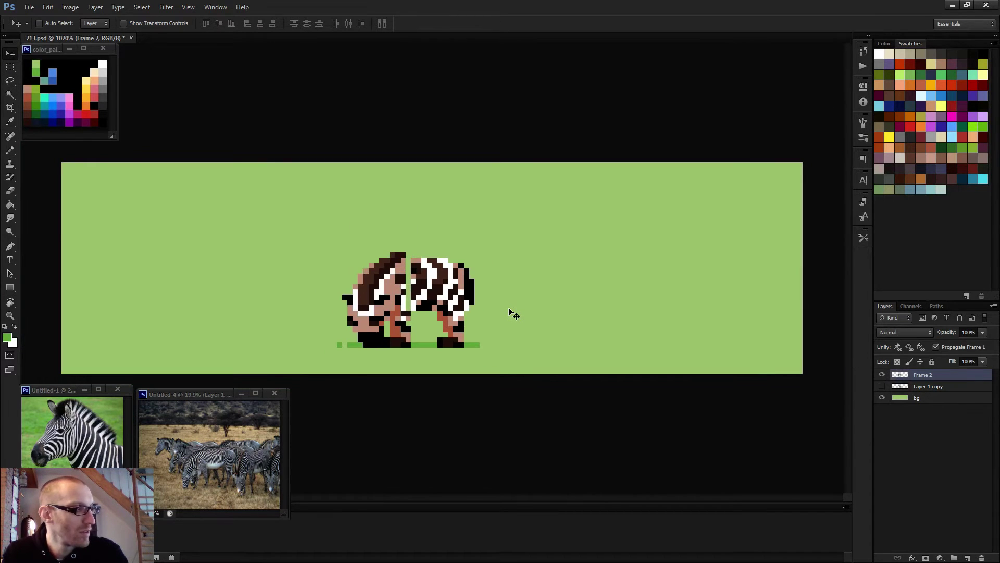
Step: Fill the lower part of the gap between neck and body with dark brown and white, adding a dark brown pixel at the belly edge
key("b")
scroll(459, 315, "up", 4)
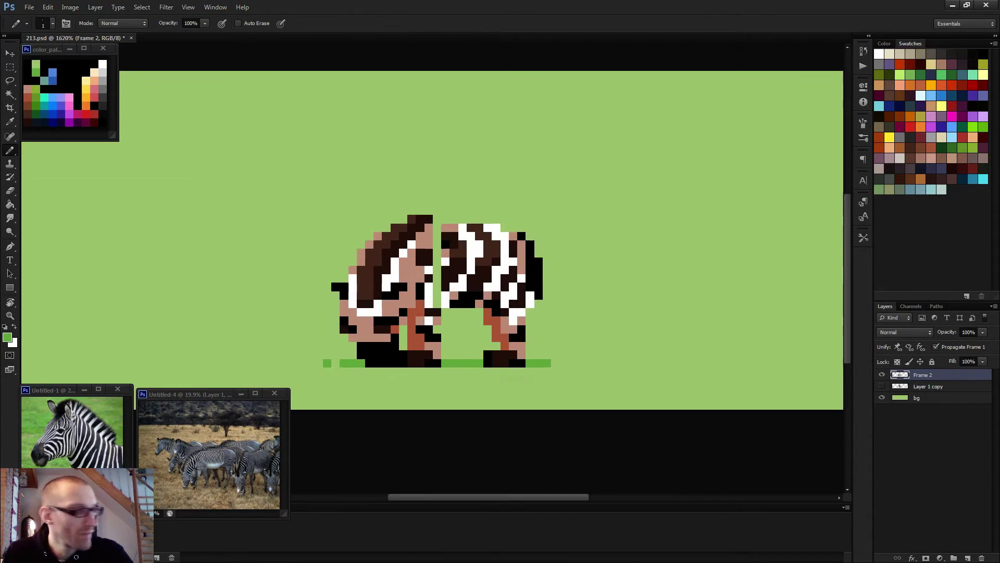
left_click(485, 255, "alt")
mouse_move(467, 259)
left_mouse_down()
mouse_move(461, 243)
mouse_move(467, 289)
left_mouse_up()
key("x")
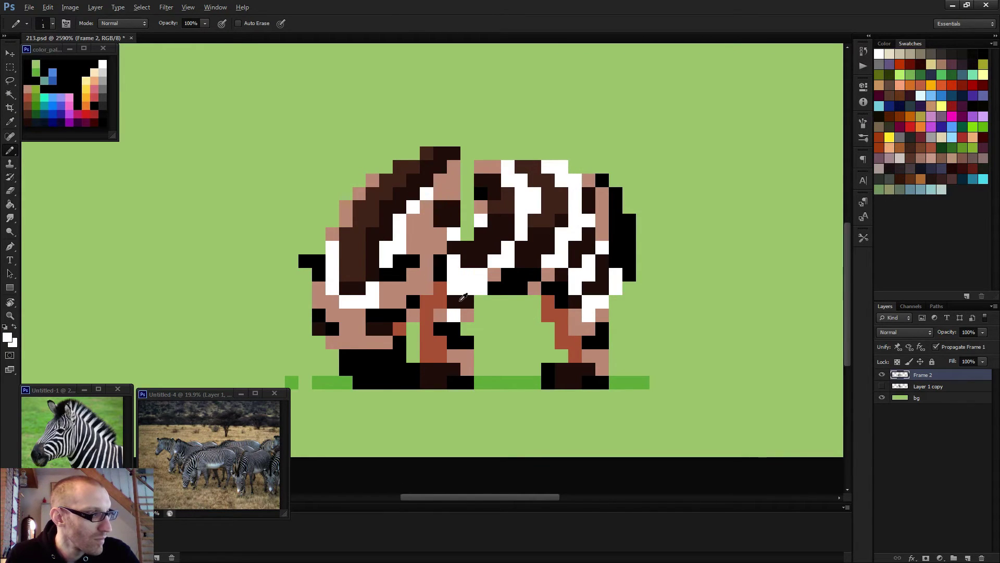
key("x")
left_click(480, 288)
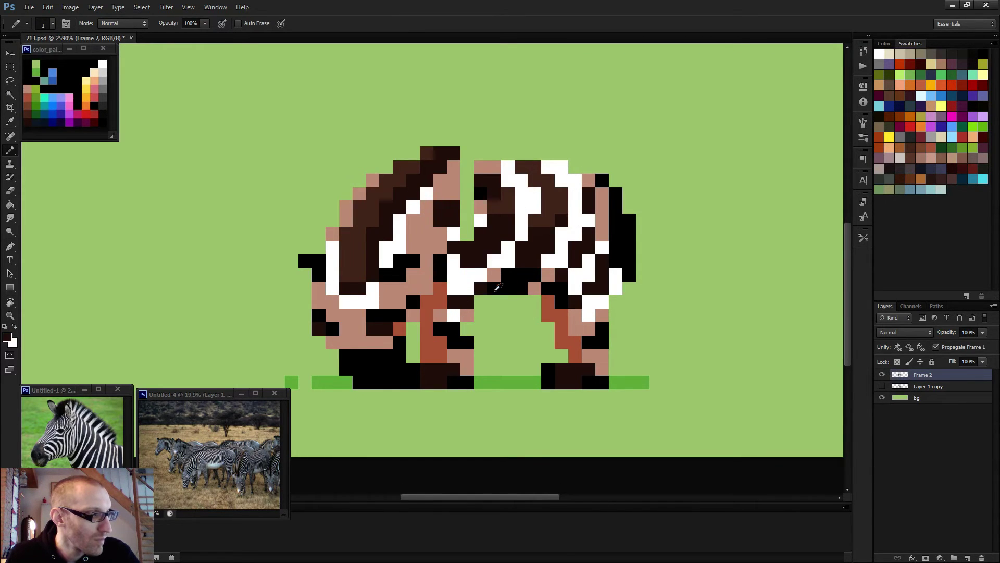
Step: Bridge the middle and upper part of the body gap with white, tan, black and dark brown pixels matching the adjacent stripes
left_click(480, 218, "alt")
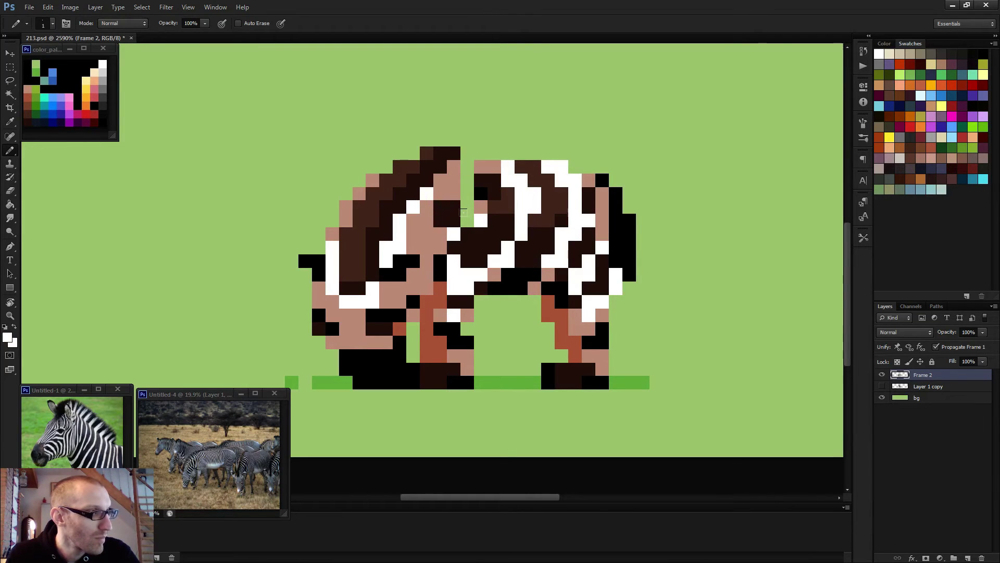
left_click(464, 216)
left_click(482, 204, "alt")
left_click(463, 201)
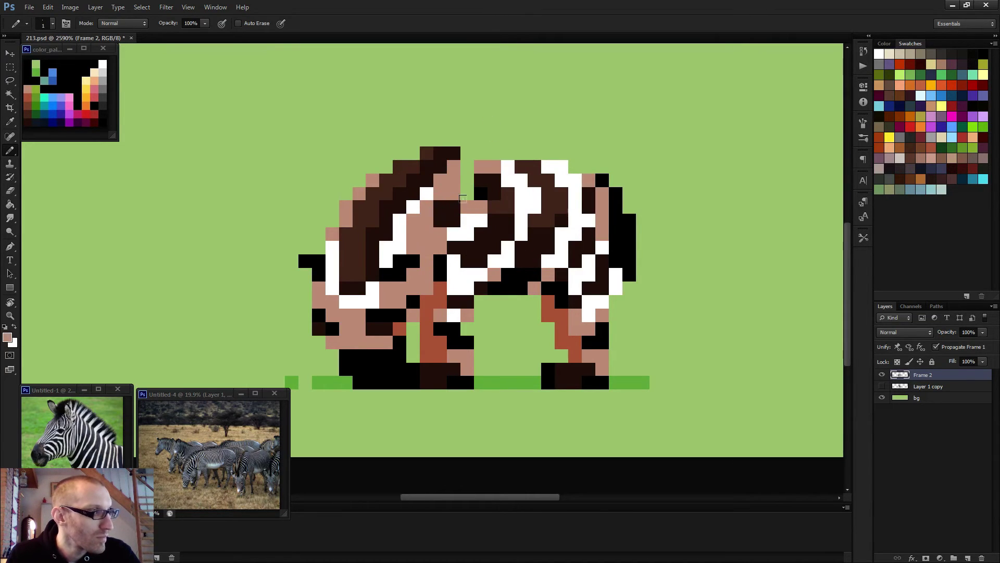
left_click(483, 192, "alt")
left_click(467, 193)
left_click(487, 174, "alt")
left_click(467, 180)
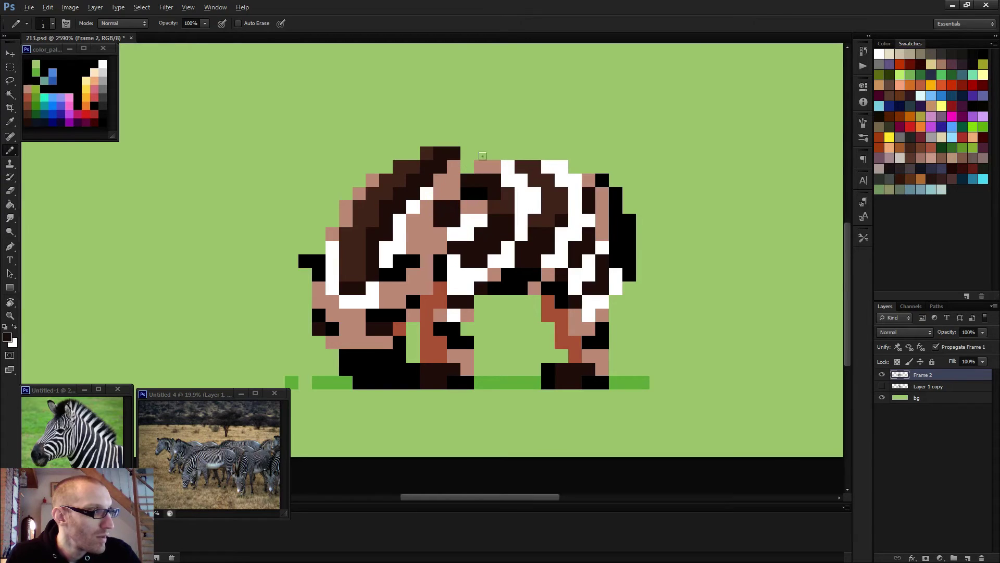
Step: Close the top of the body gap with a tan pixel and repaint the black pixel beside the neck in tan
left_click(489, 164, "alt")
left_click(467, 166)
left_click(475, 210, "alt")
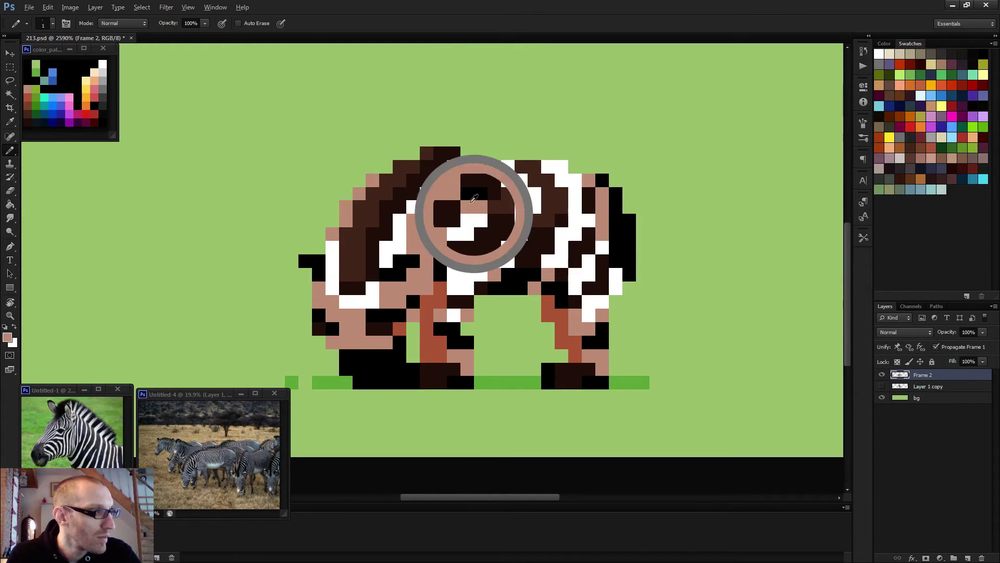
left_click(466, 194)
scroll(472, 187, "down", 2)
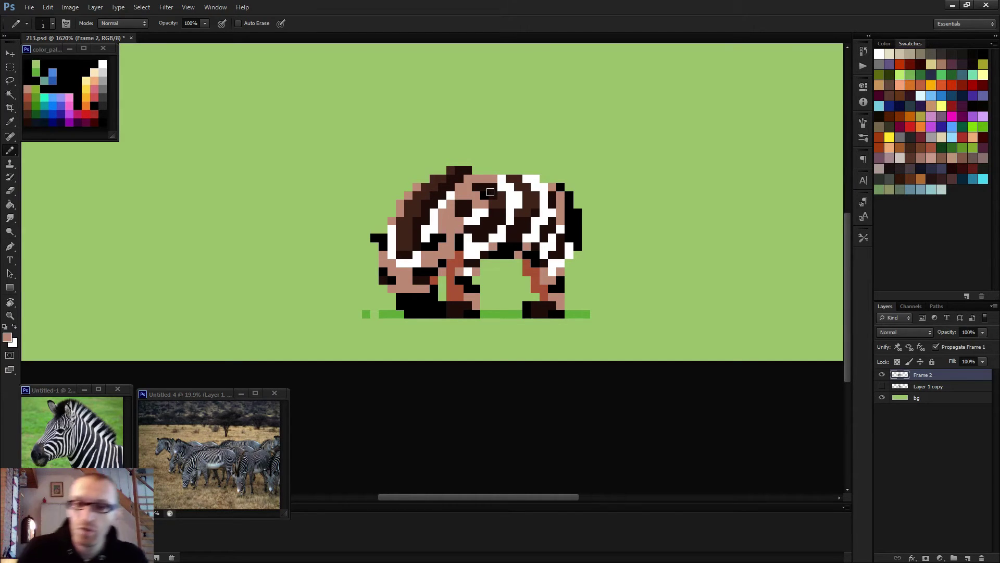
scroll(490, 192, "down", 1)
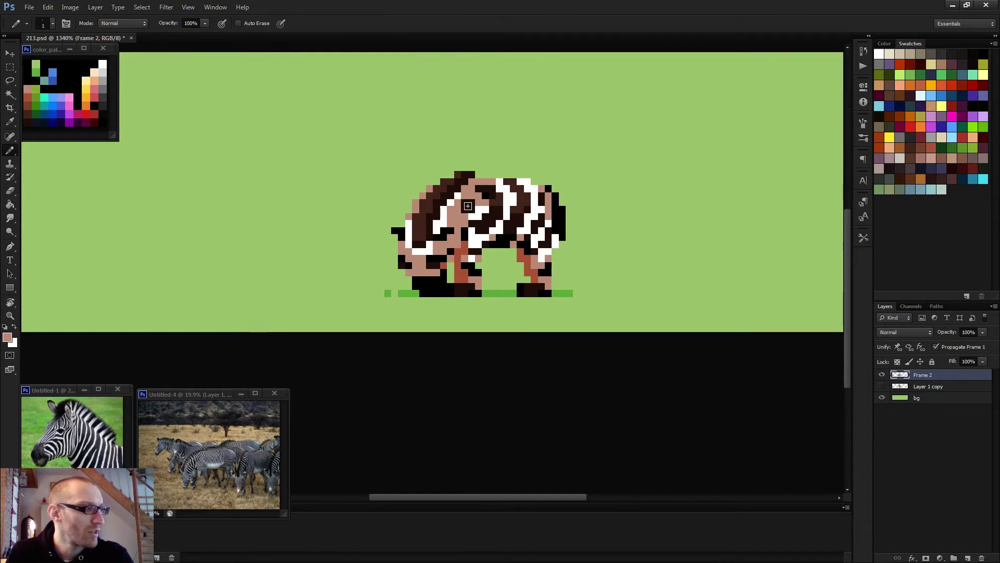
Step: Compare with the first frame and define the neck's rear edge with dark brown and black pixels down to the front leg
key("Left")
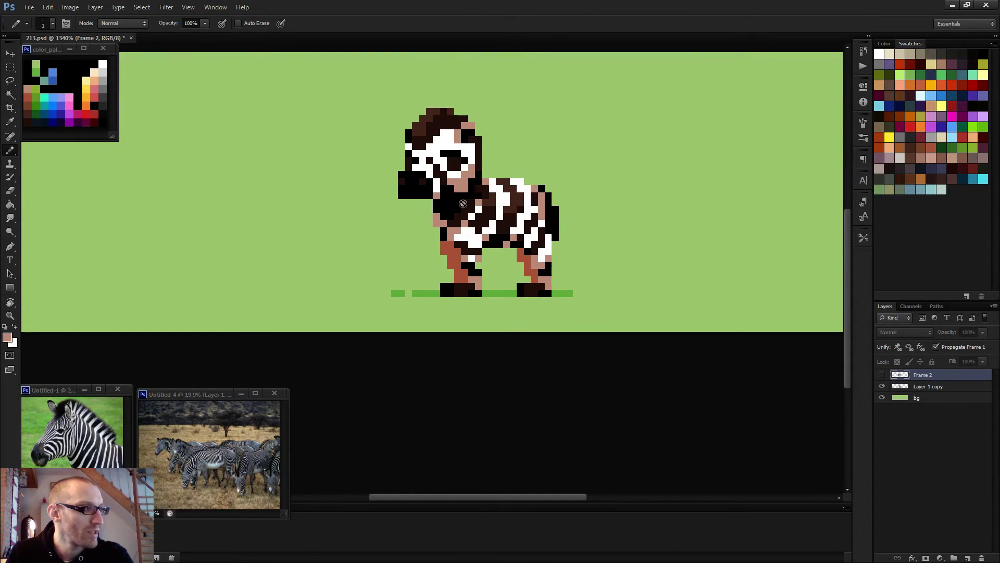
key("space")
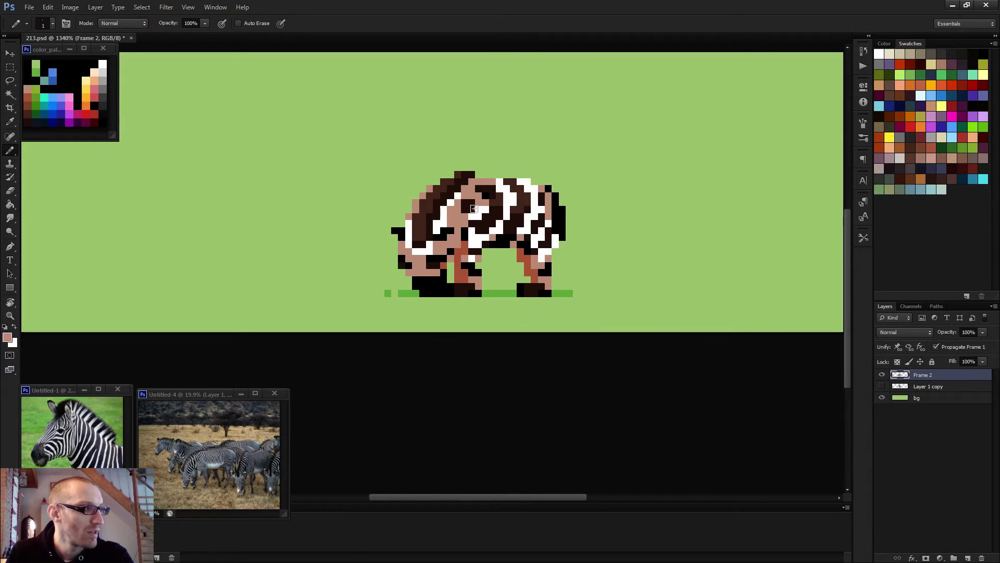
scroll(461, 219, "up", 5)
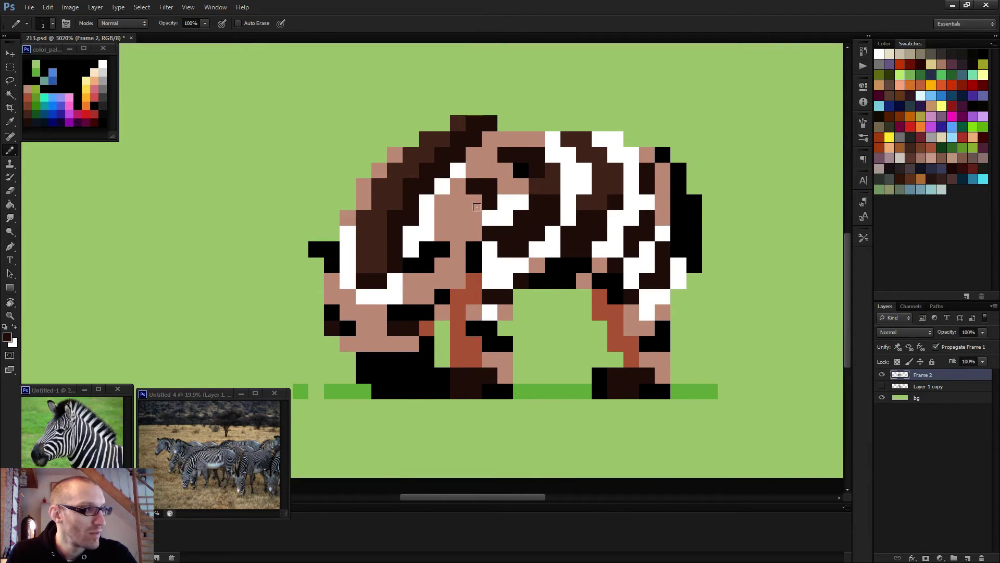
left_click(486, 219)
left_click(479, 251, "alt")
left_click(487, 232)
left_click(486, 215)
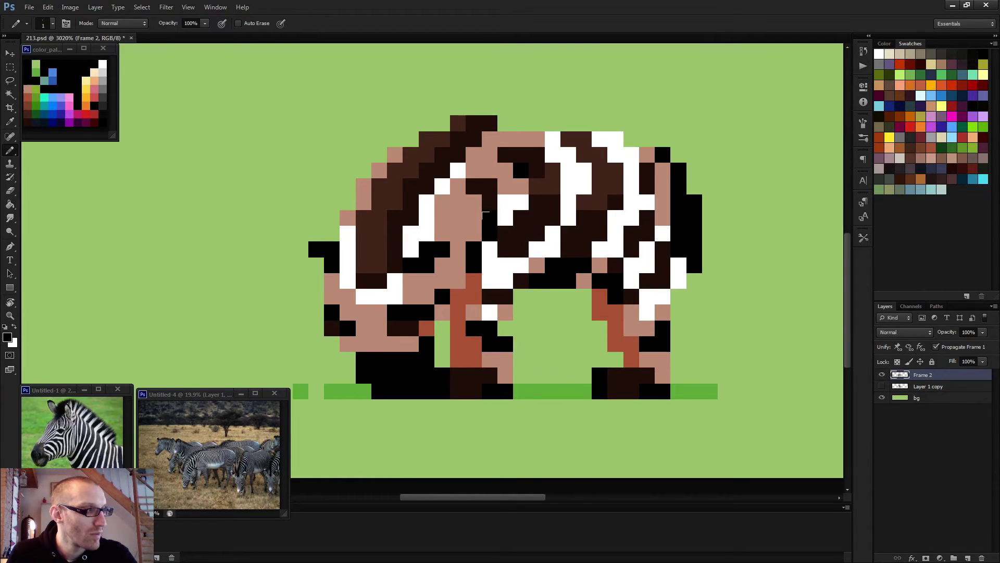
left_click(474, 239)
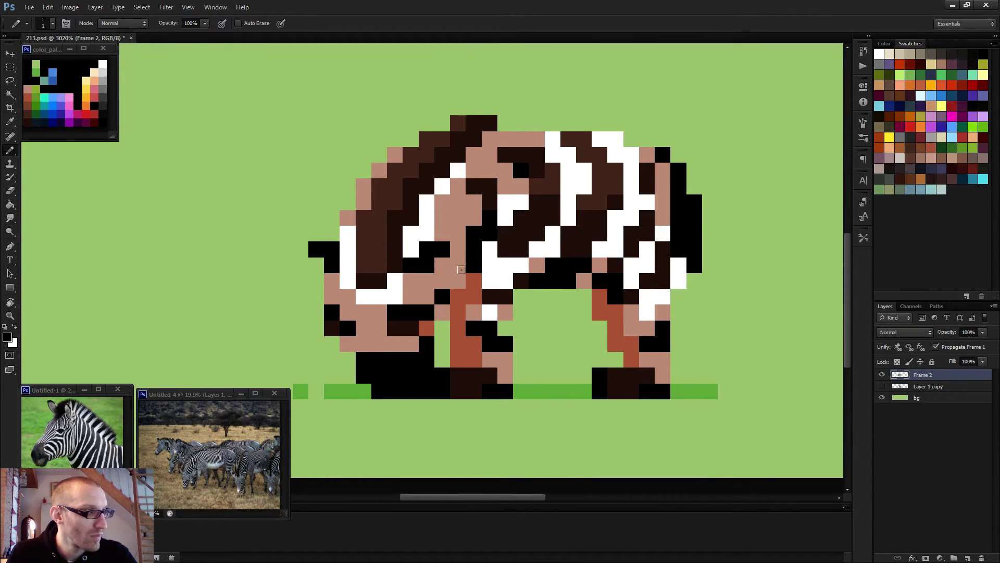
left_click(457, 279)
scroll(452, 282, "down", 8)
key("space")
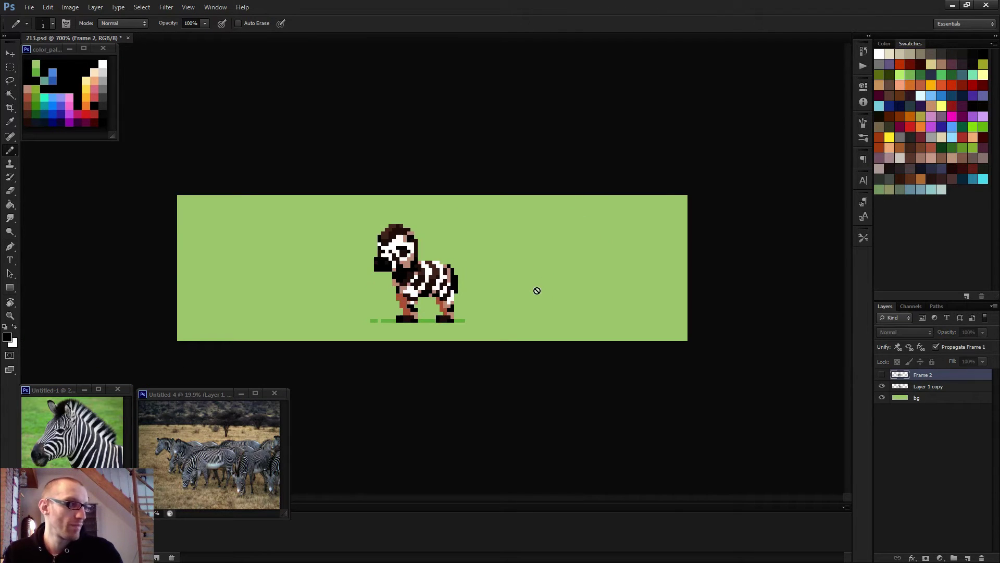
scroll(535, 291, "down", 1)
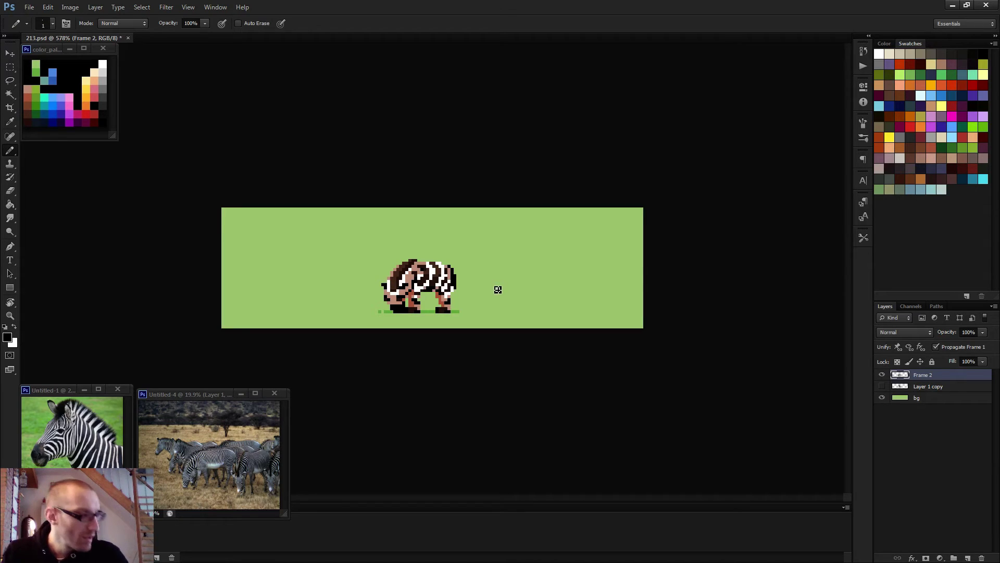
Step: Swing the tail outward by adding a black column on its outer edge and erasing the pixels at its lower inner end
scroll(421, 299, "up", 6)
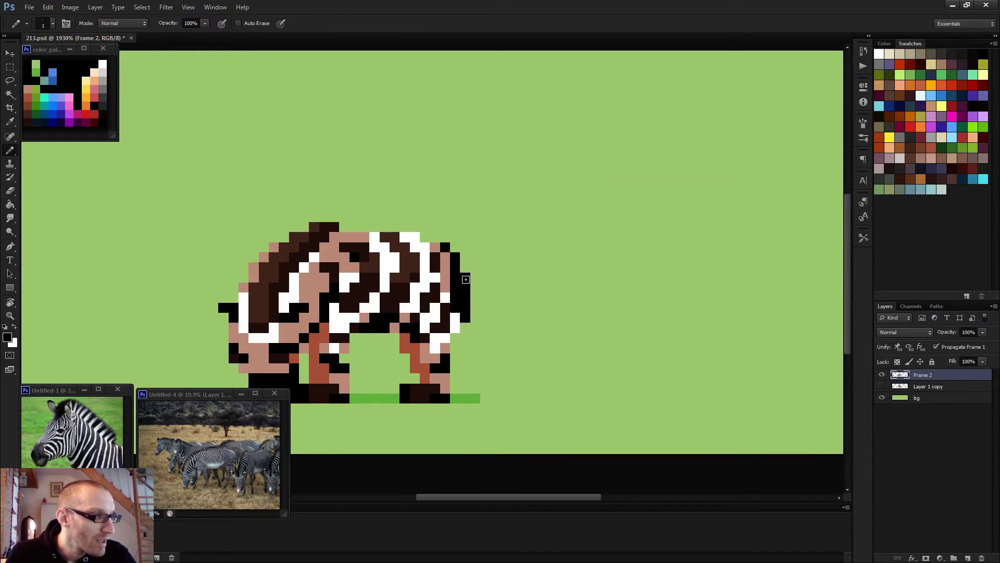
mouse_move(466, 280)
left_mouse_down()
mouse_move(474, 310)
mouse_move(462, 314)
left_mouse_up()
key("e")
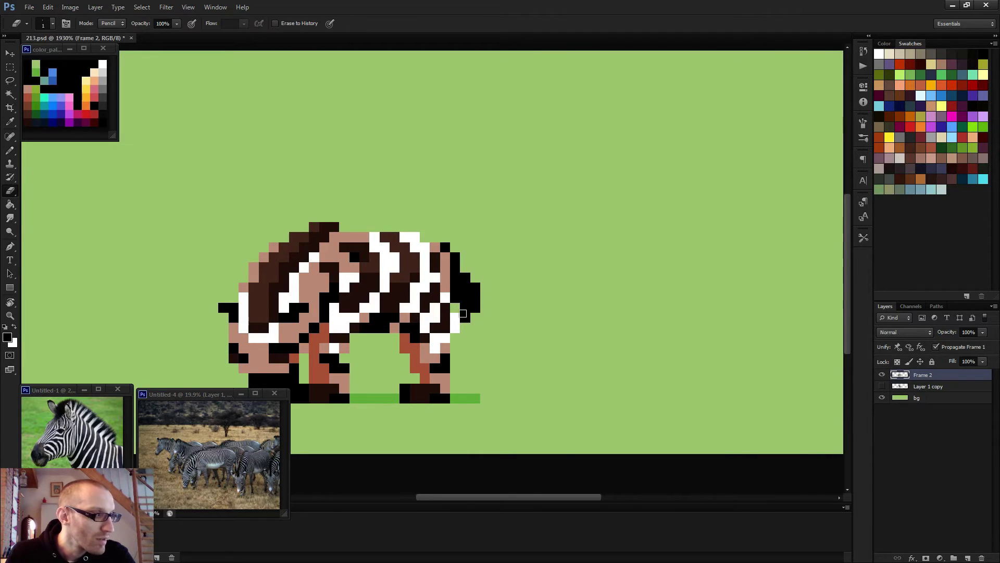
scroll(463, 306, "down", 6)
key("space")
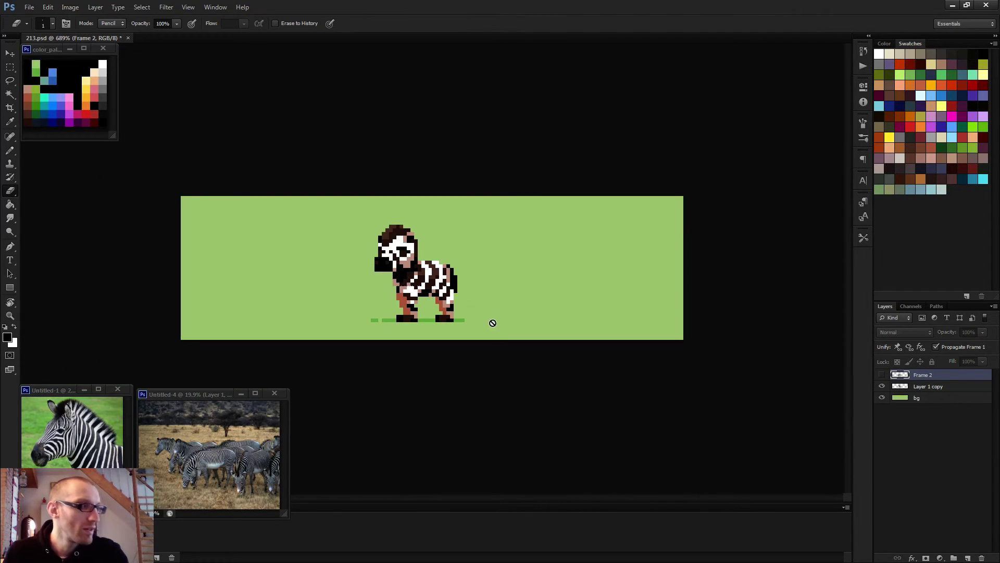
Step: Save the document and check the grazing frame against the first frame
key("space")
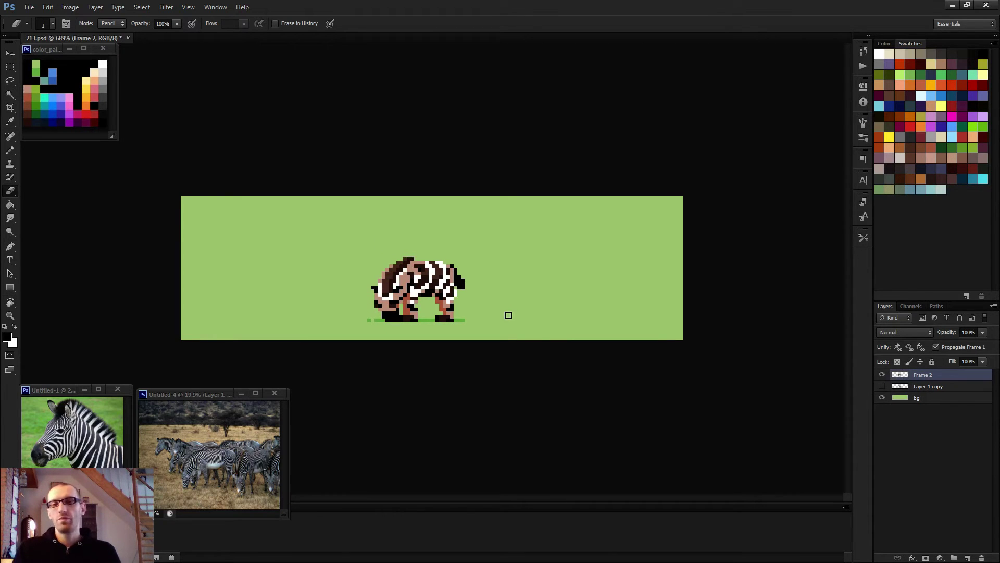
key("ctrl+s")
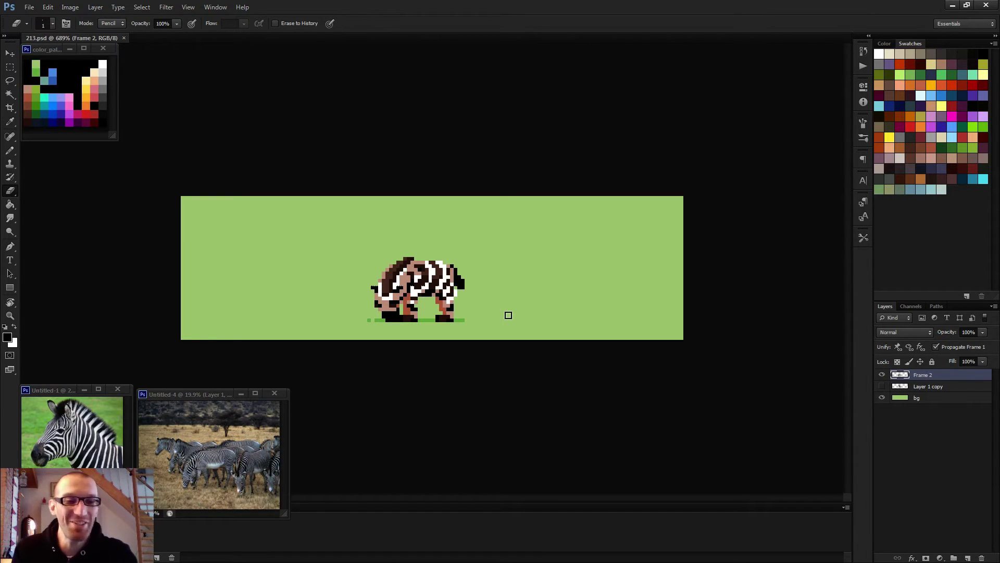
key("space")
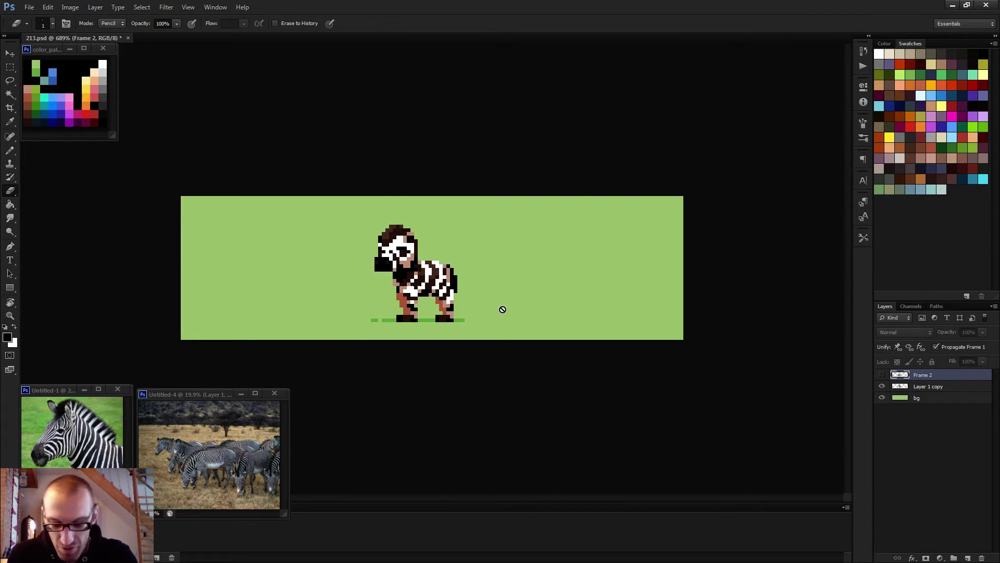
Step: Compare the grazing and standing poses, and duplicate the standing zebra's layer as a new animation frame
key("space")
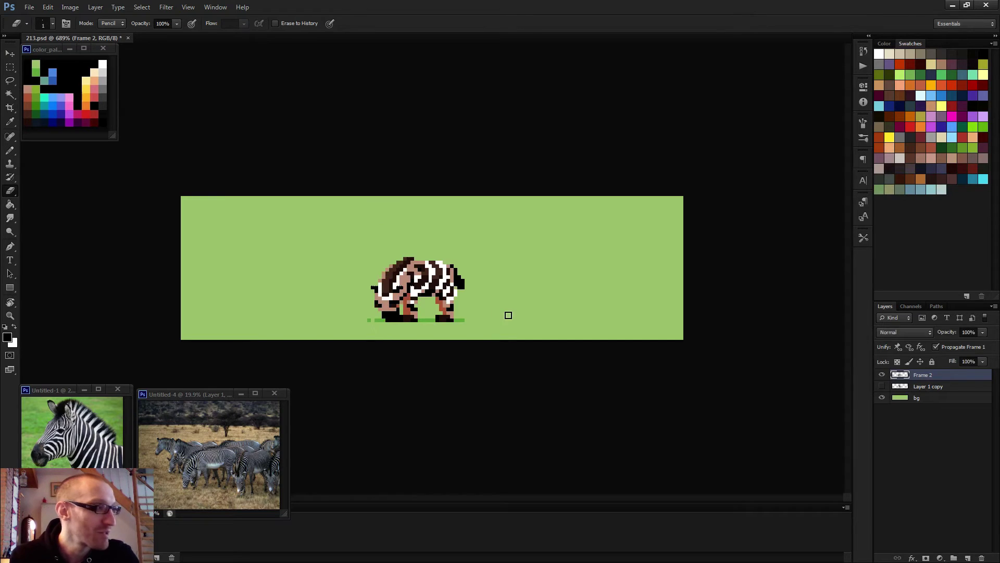
key("space")
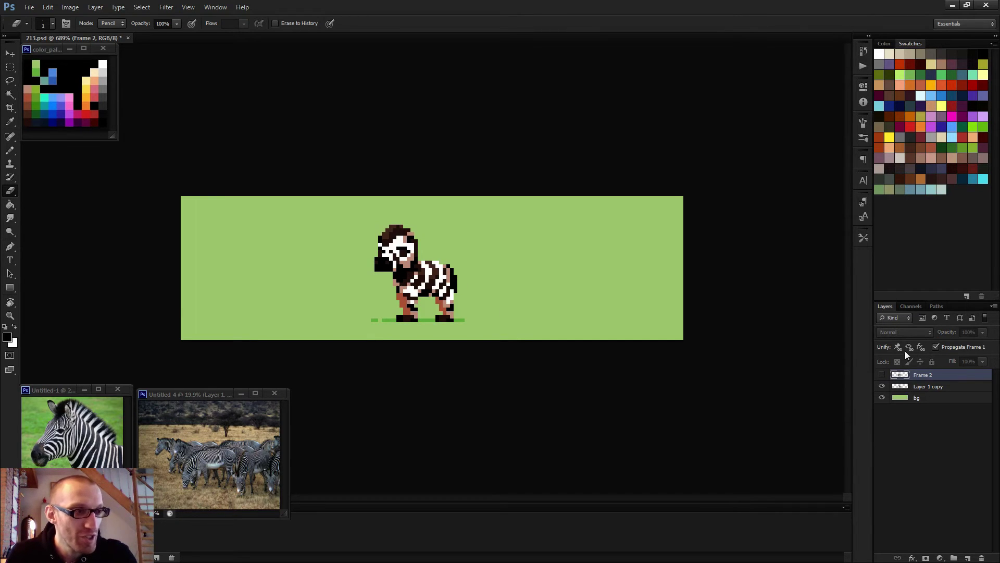
left_click(917, 386)
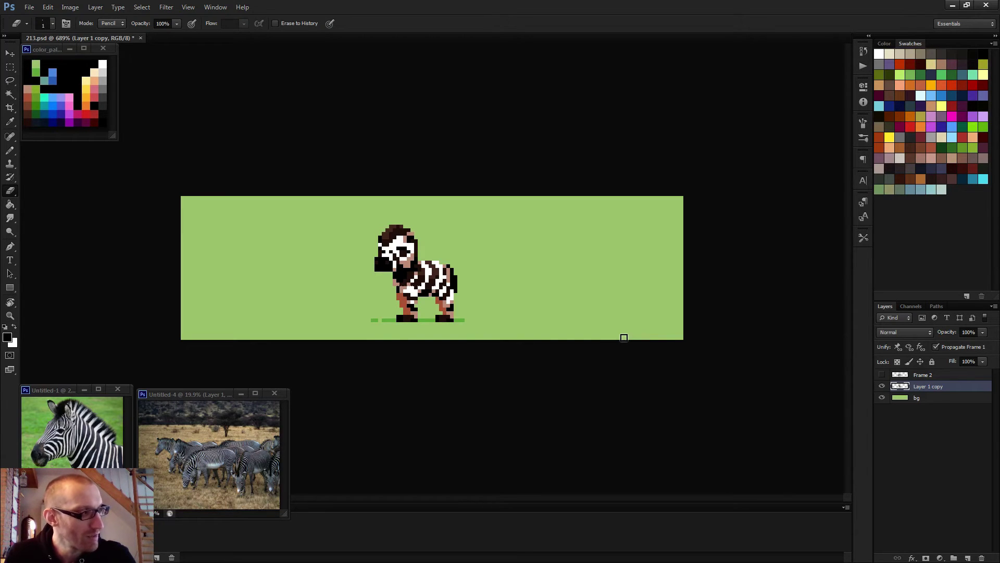
key("ctrl+j")
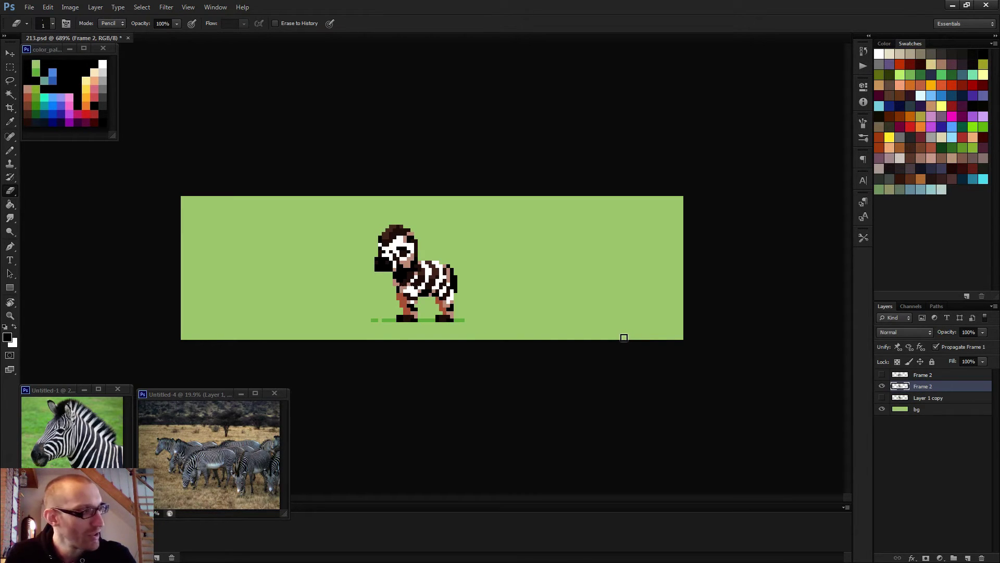
Step: Draw an open lower jaw under the muzzle in black and fill the mouth with two dark red pixels
key("b")
scroll(388, 270, "up", 5)
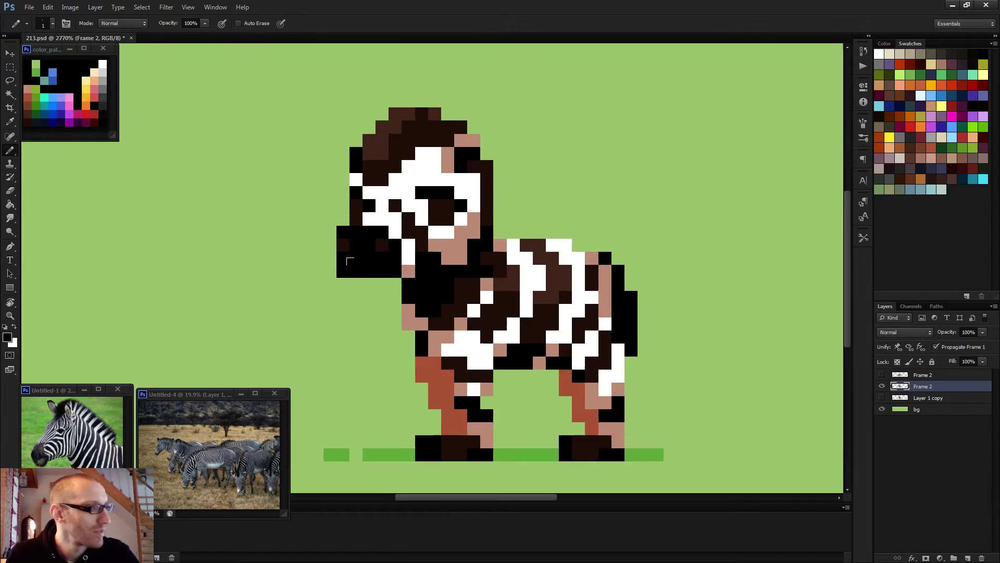
mouse_move(354, 301)
left_mouse_down()
mouse_move(369, 300)
mouse_move(374, 281)
left_mouse_up()
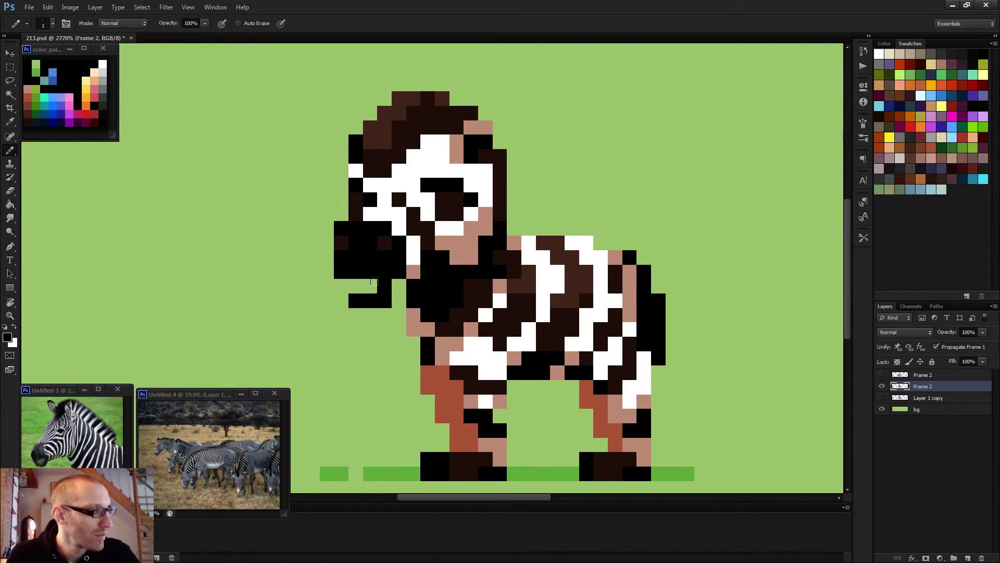
left_click(94, 121, "alt")
left_click_drag(370, 287, 355, 287)
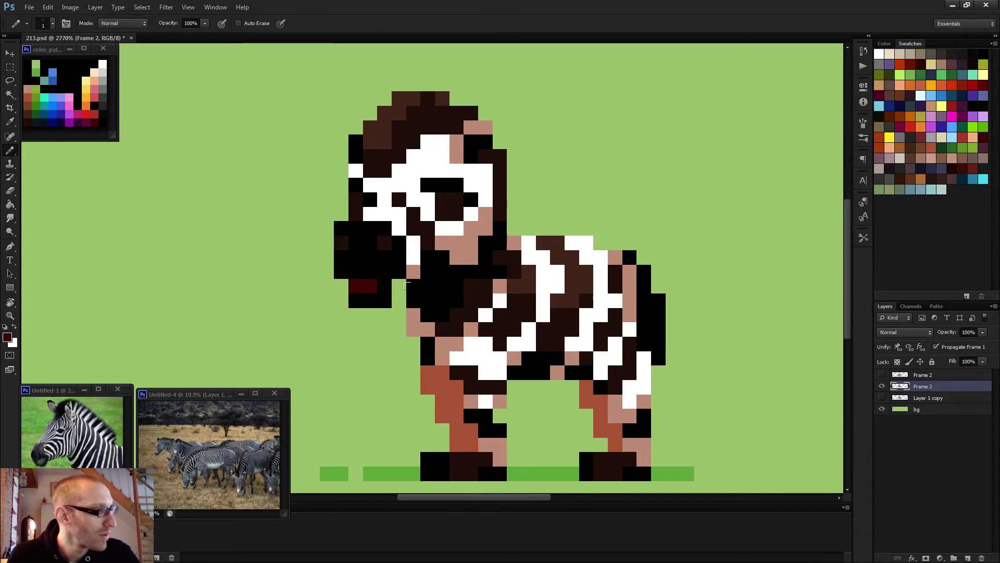
scroll(367, 289, "down", 3)
key("e")
scroll(493, 324, "down", 1)
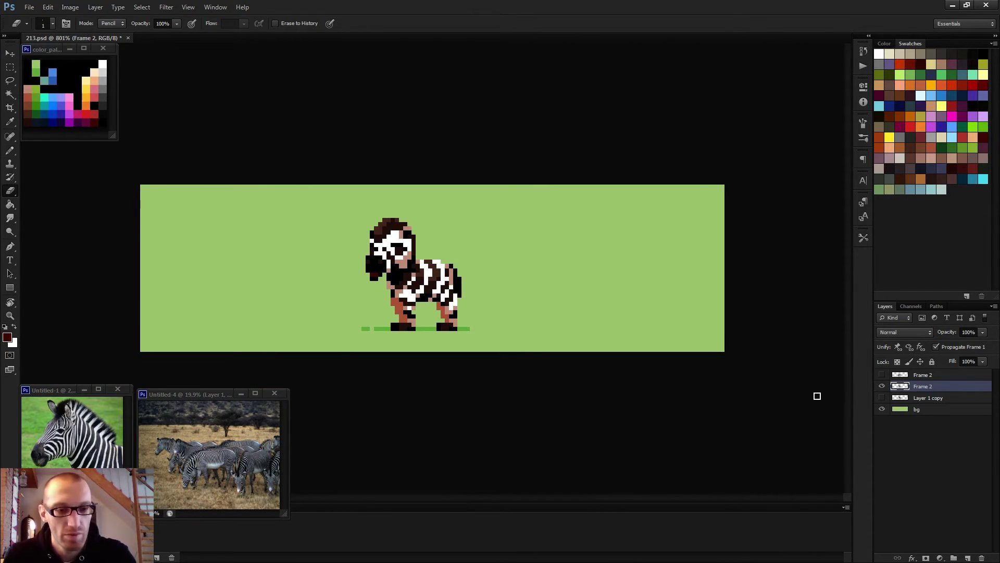
Step: Duplicate the open-mouth frame and close the mouth by painting the dark red pixels black and trimming the jaw to one row
key("ctrl+j")
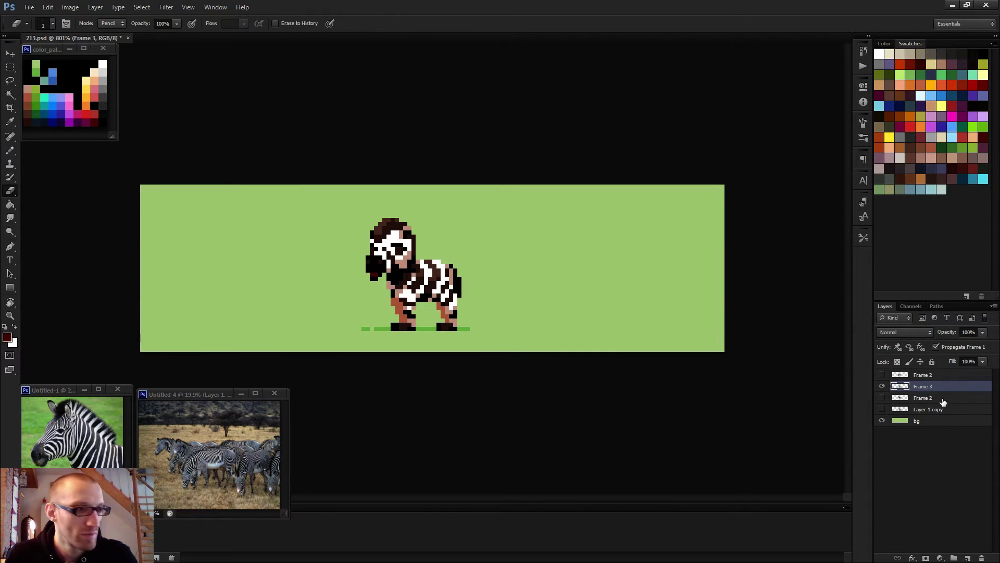
scroll(565, 351, "up", 5)
left_click_drag(208, 221, 511, 298)
scroll(433, 288, "up", 2)
key("b")
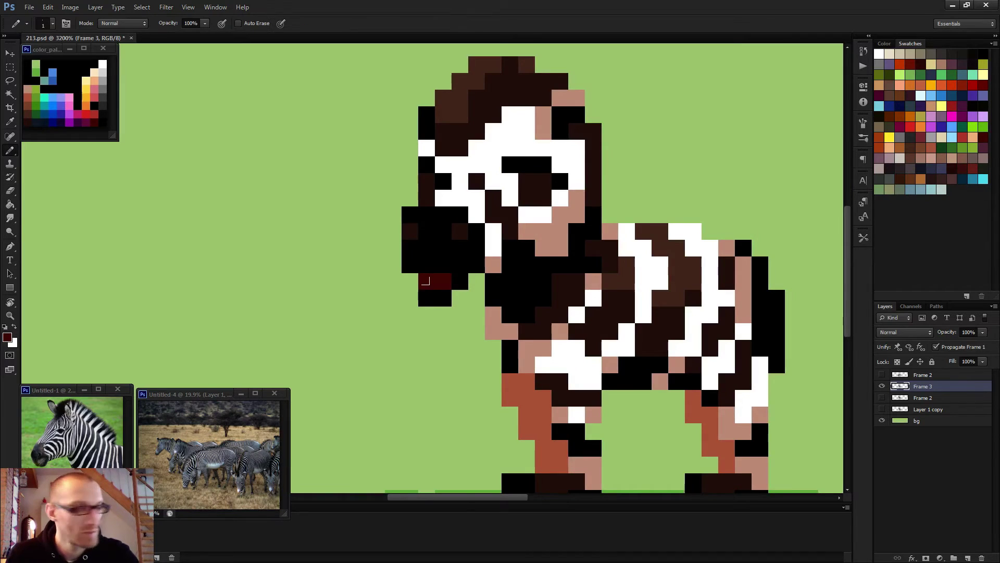
mouse_move(428, 272)
left_mouse_down()
mouse_move(419, 272)
mouse_move(427, 297)
left_mouse_up()
key("e")
scroll(510, 307, "down", 3)
scroll(510, 308, "down", 2)
Step: Compare the closed-mouth frame with the first standing frame, checking the muzzle and jaw shape
key("space")
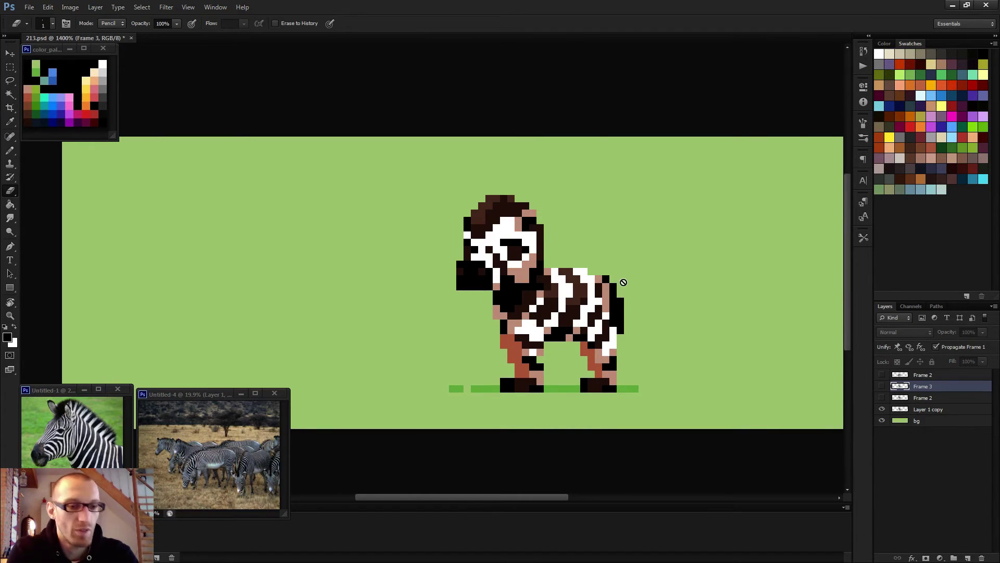
key("space")
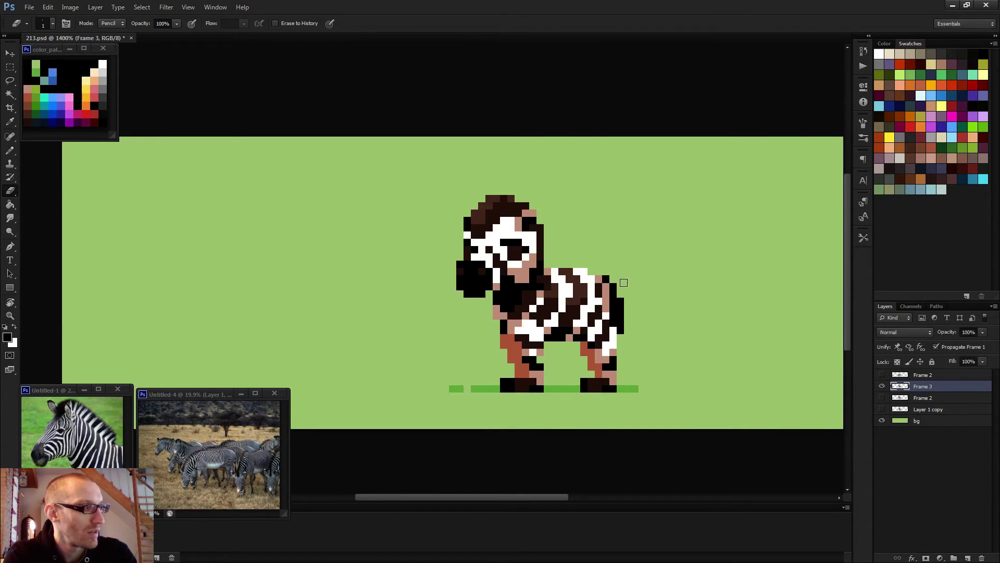
key("space")
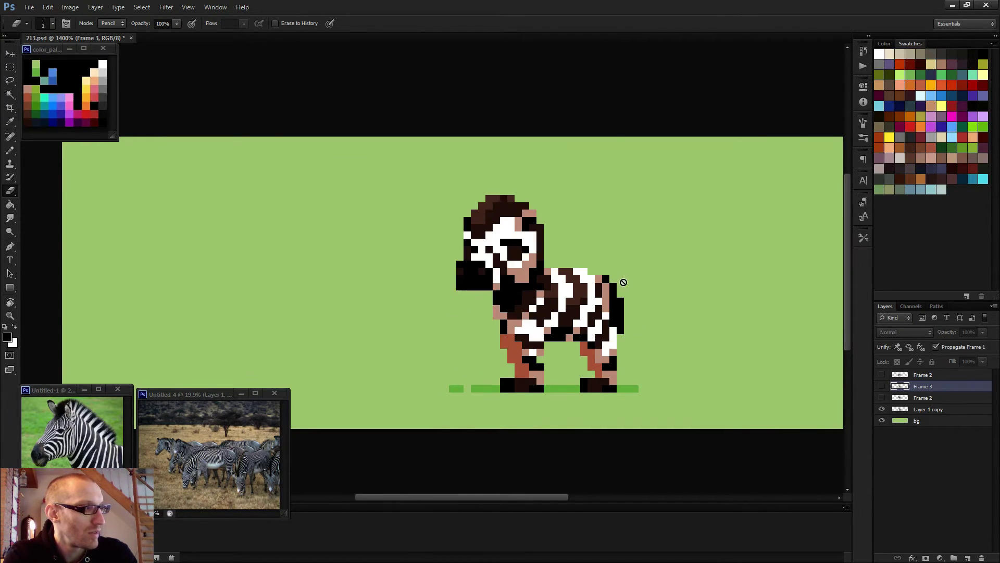
key("space")
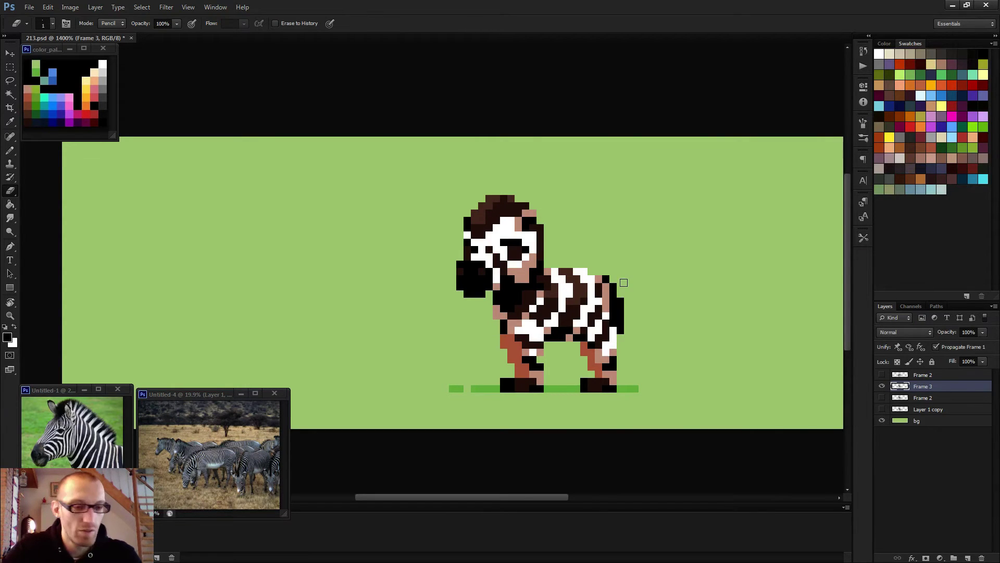
key("b")
scroll(560, 275, "up", 3)
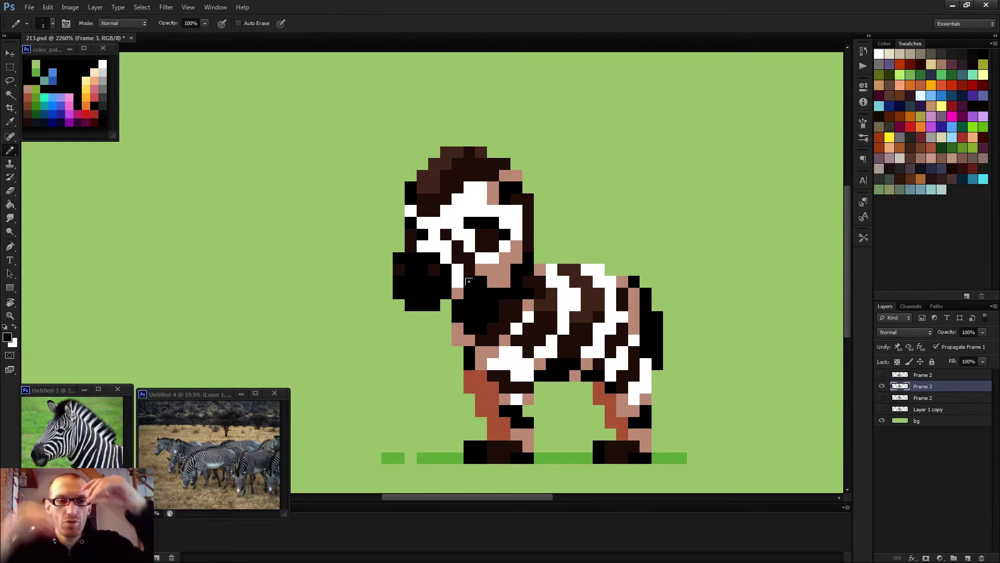
scroll(468, 282, "up", 1)
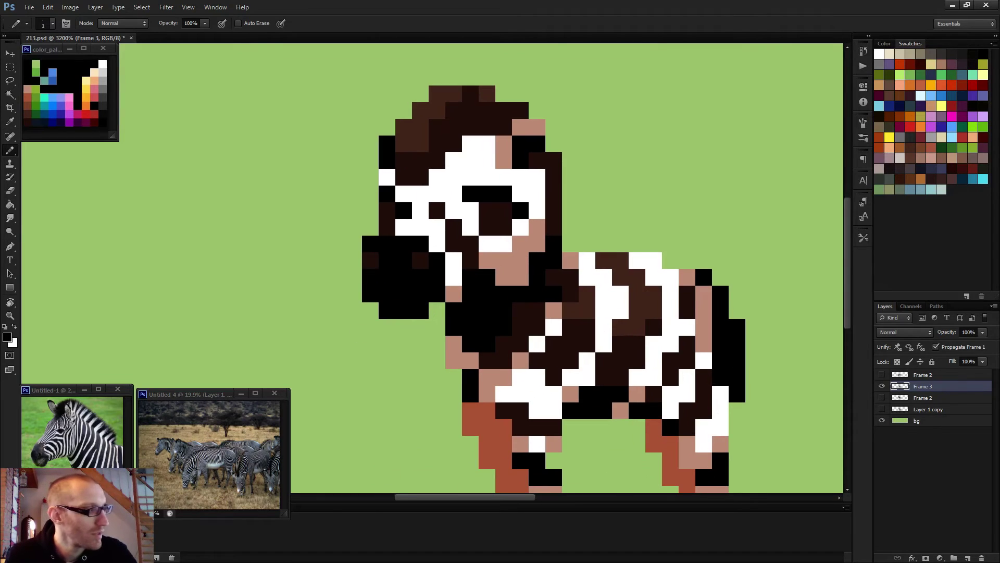
key("alt")
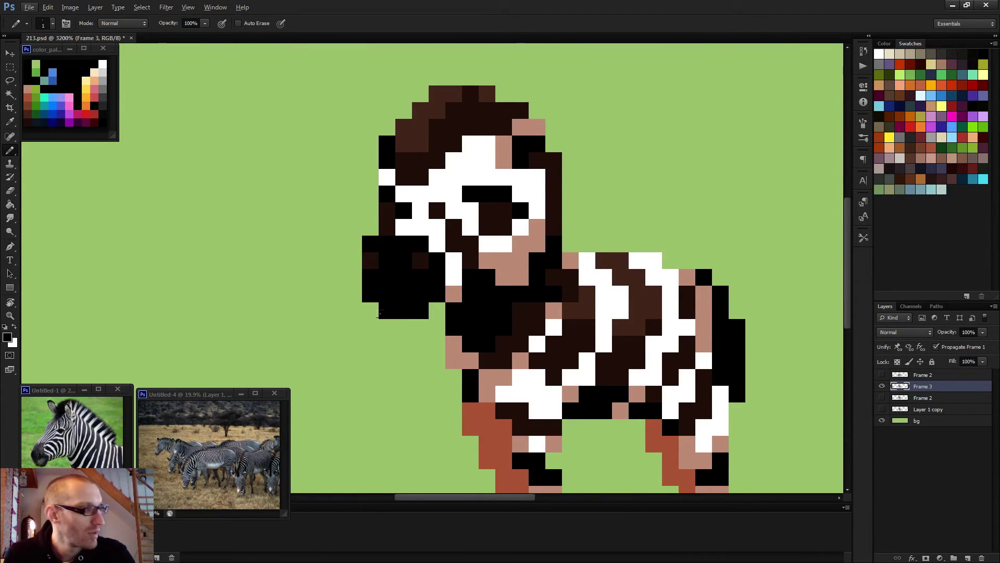
key("space")
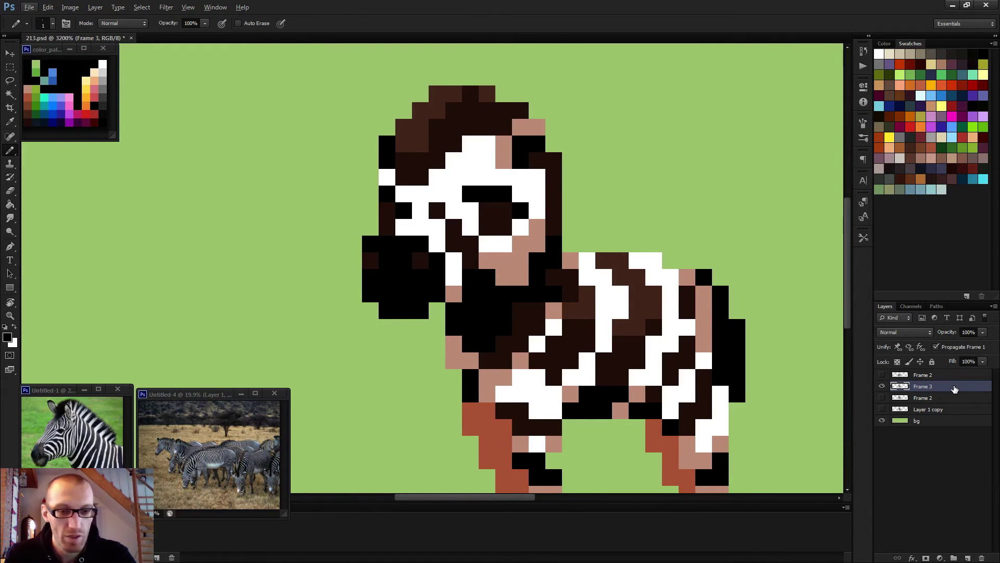
Step: Duplicate the closed-mouth frame and erase the black pixels at the front lower corner of the muzzle and jaw
key("ctrl+j")
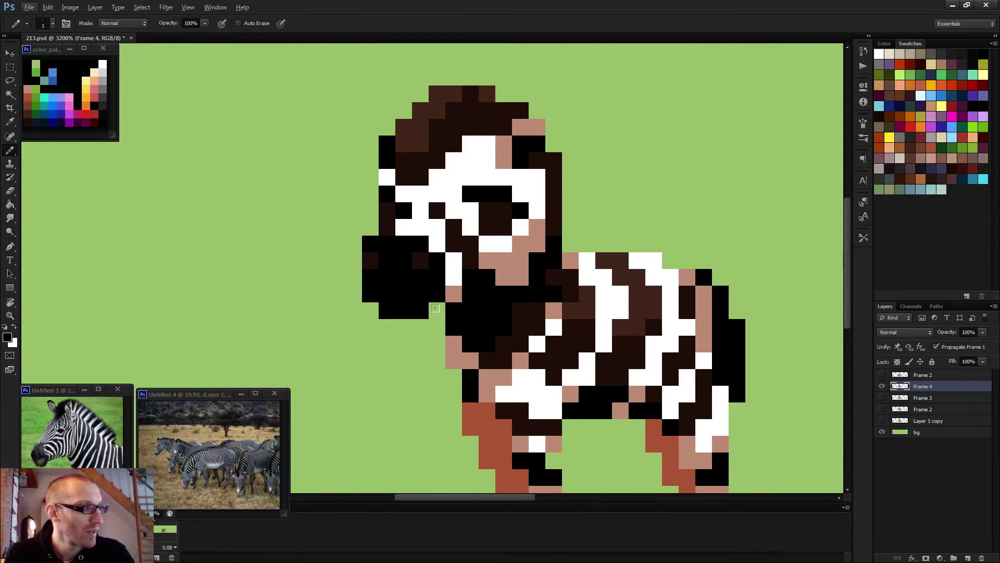
key("alt+e")
key("Escape")
key("e")
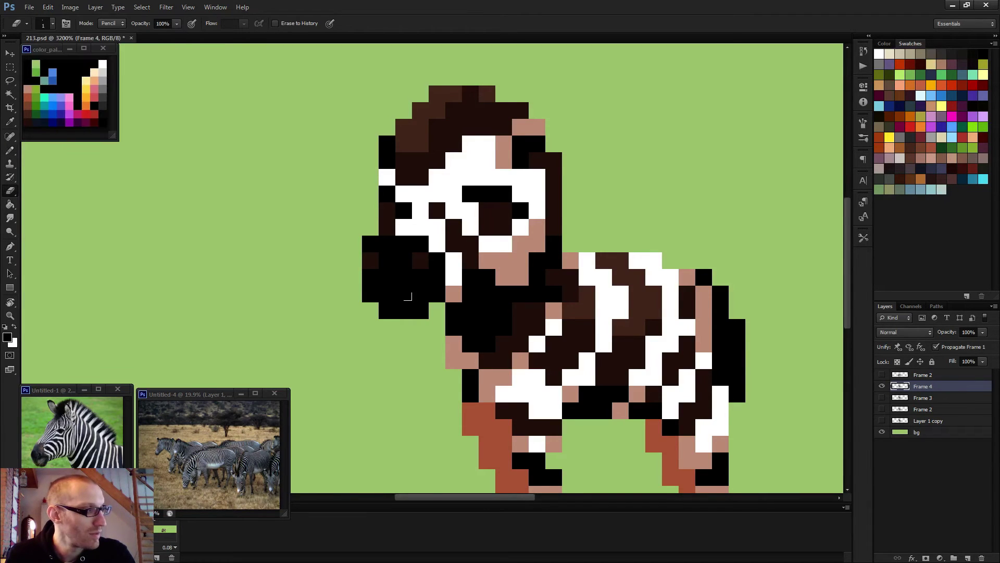
left_click_drag(360, 282, 374, 296)
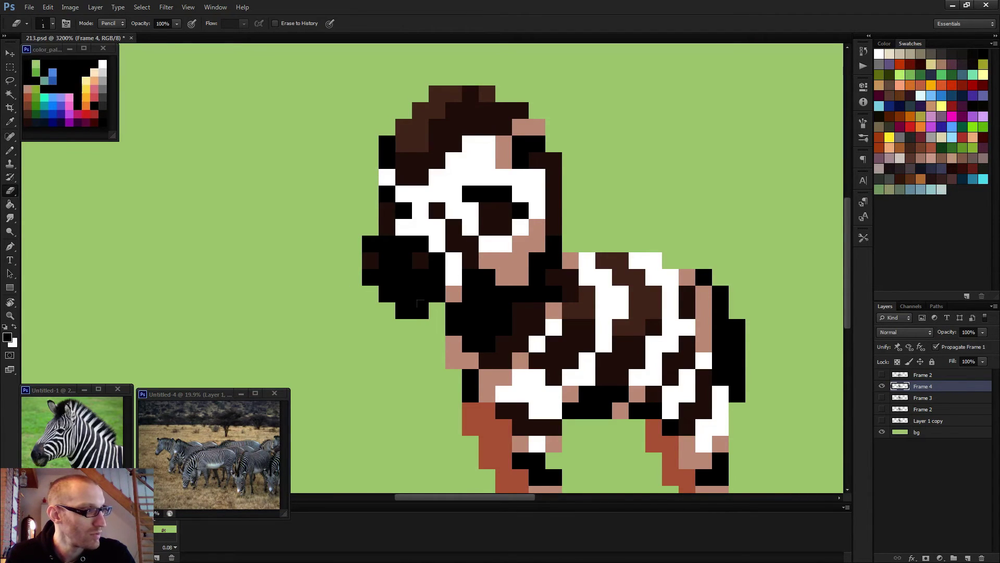
Step: Check the trimmed muzzle against the earlier frames of the chewing motion
scroll(478, 314, "down", 5)
key("b")
key("space")
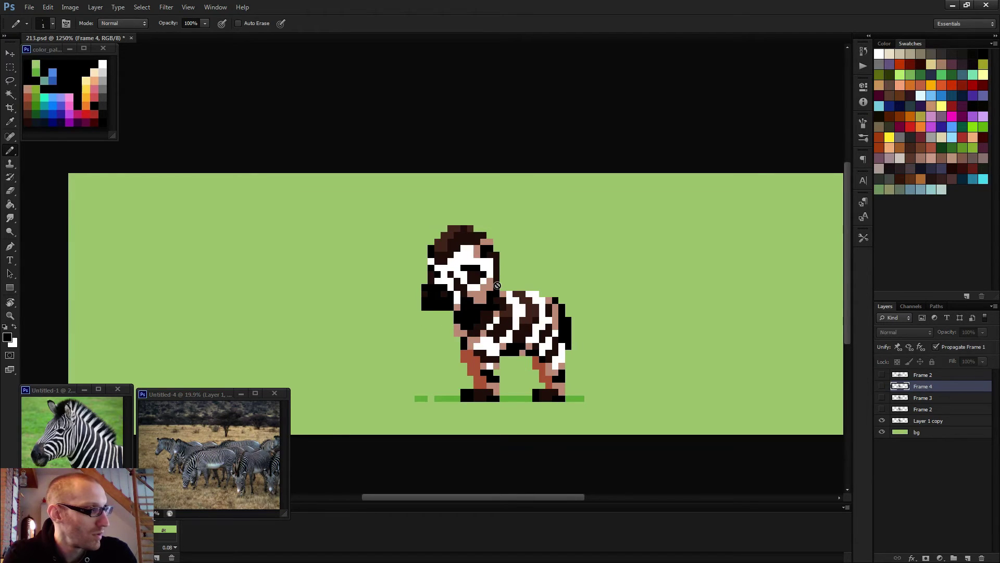
key("space")
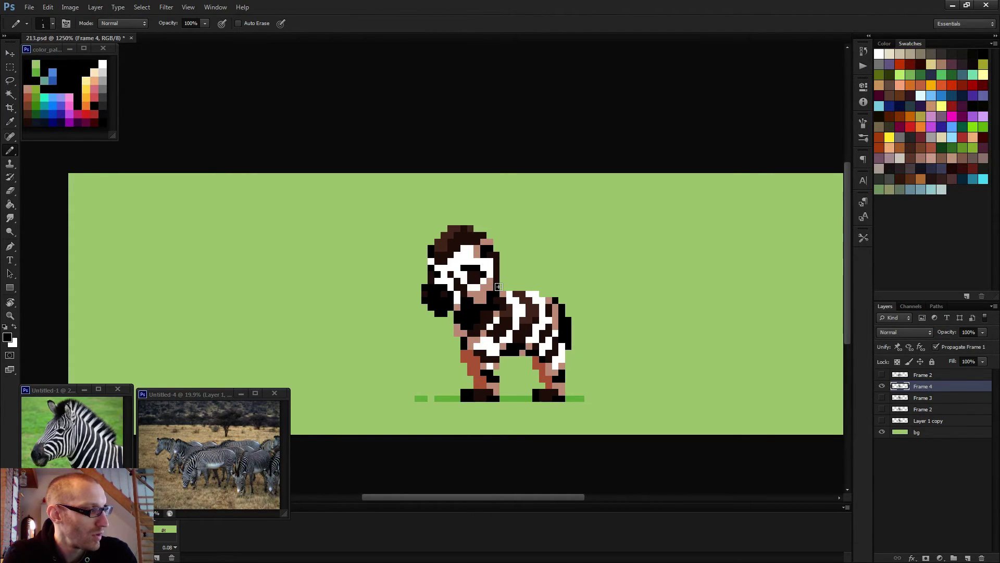
key("space")
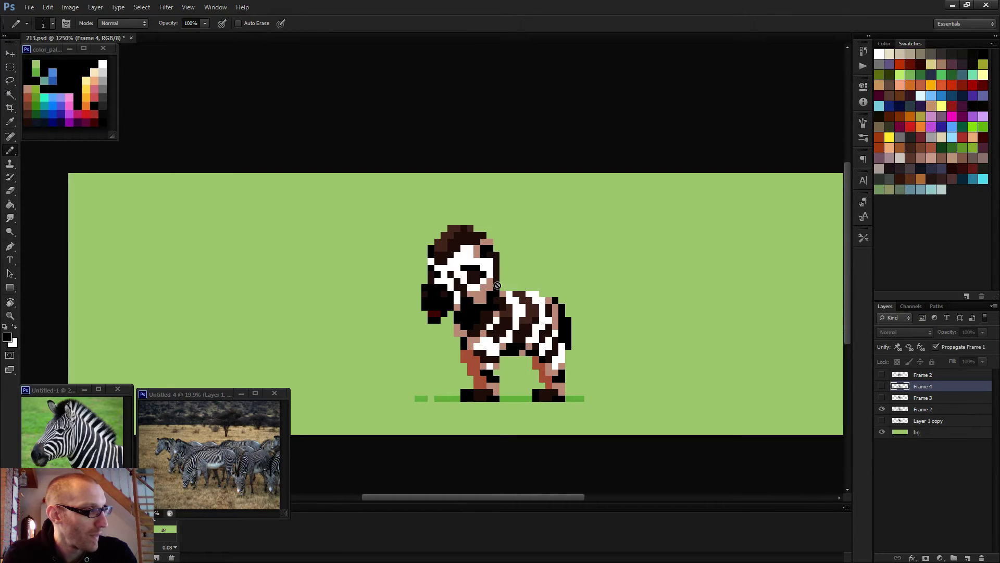
key("space")
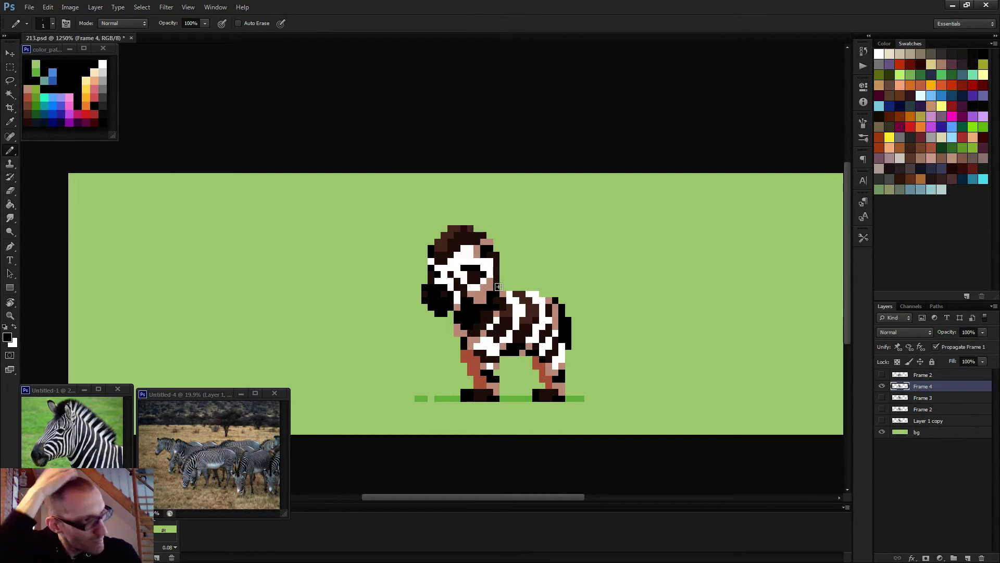
Step: Duplicate the frame and repaint black pixels at the front lower corner of the muzzle and jaw
key("F2")
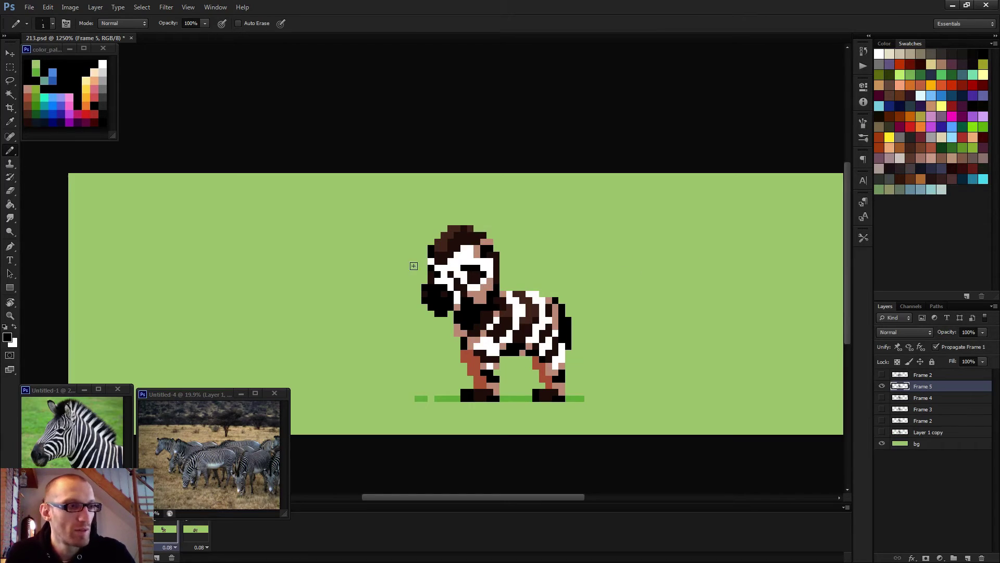
scroll(401, 277, "up", 2)
left_click(457, 352)
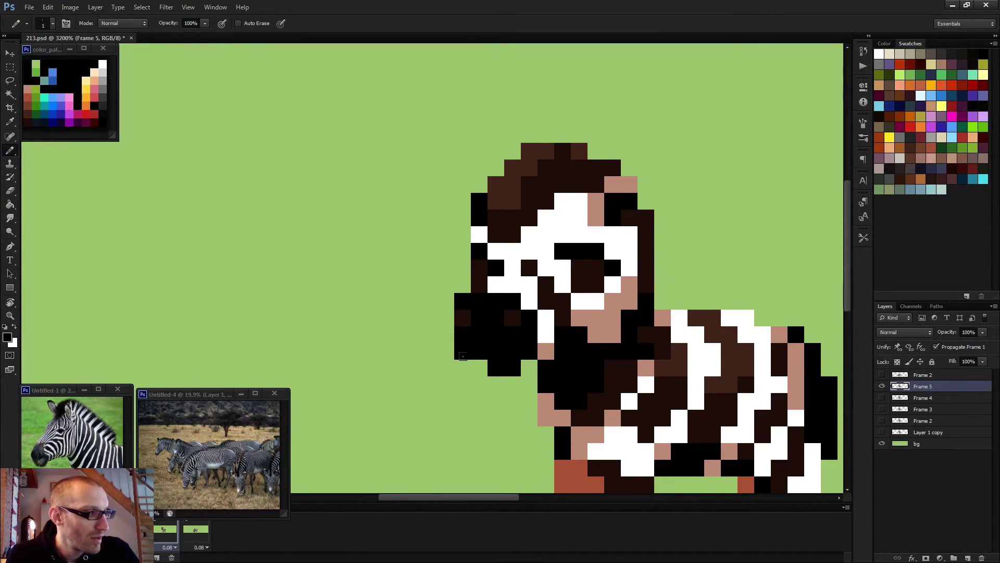
left_click(479, 367)
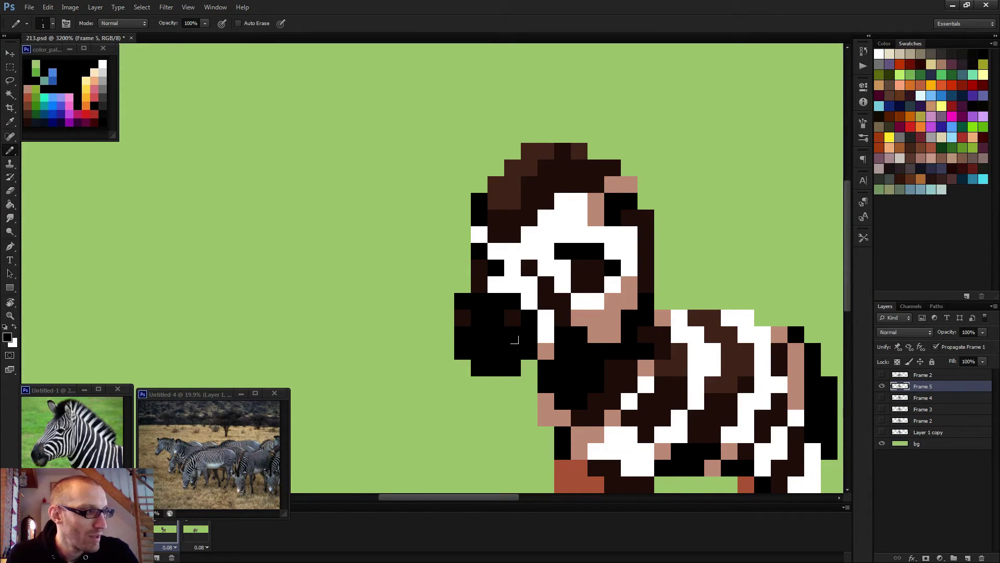
Step: Paint the rear lower pixel of the muzzle in the cheek's tan and erase the rear pixel of the jaw
left_click(546, 347, "alt")
left_click(529, 351)
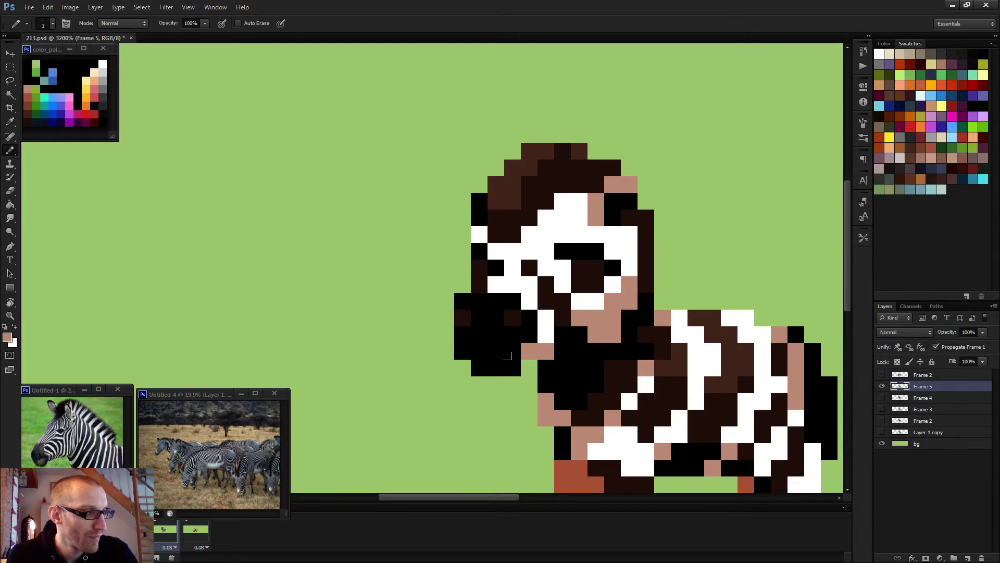
key("e")
left_click(512, 368)
key("b")
Step: Play the animation to review the chewing and grazing frames in sequence
scroll(468, 349, "down", 3)
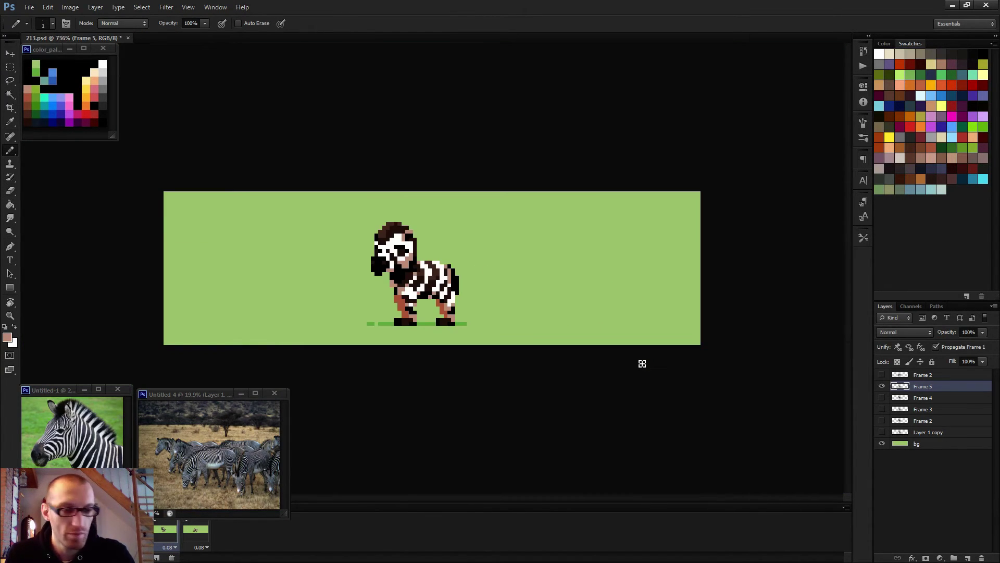
key("space")
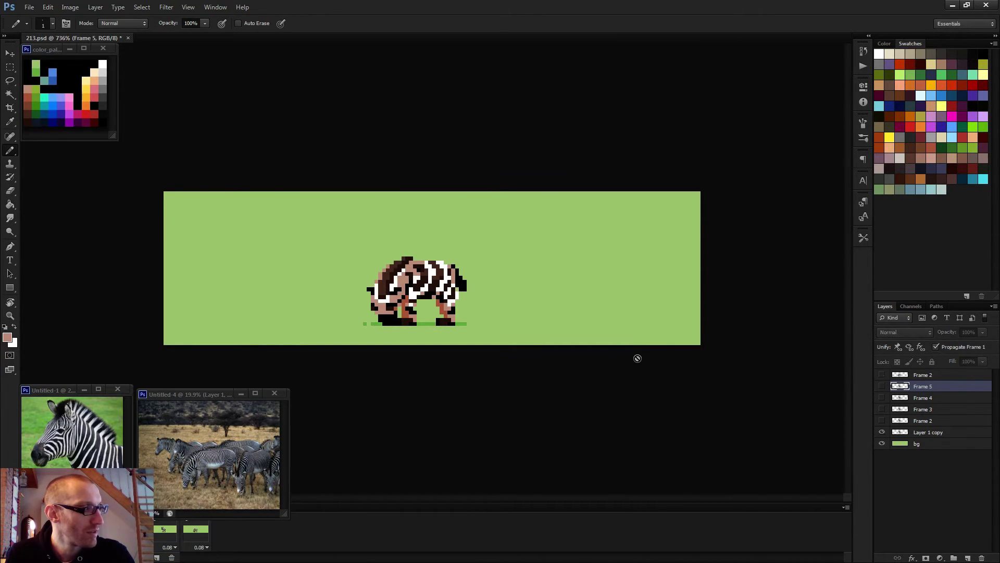
key("space")
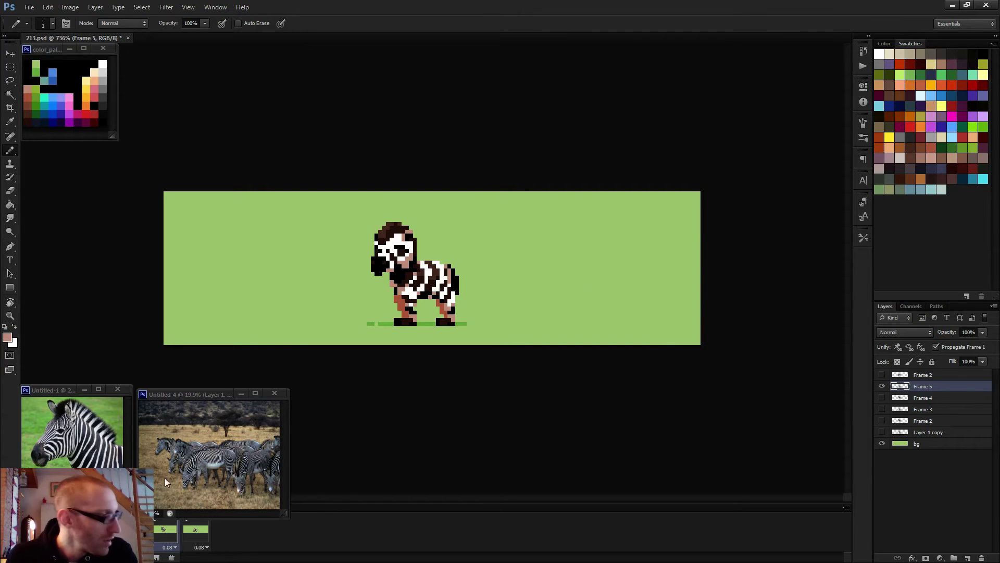
Step: Return to the first standing frame and duplicate its layer as a new frame directly after it
key("space")
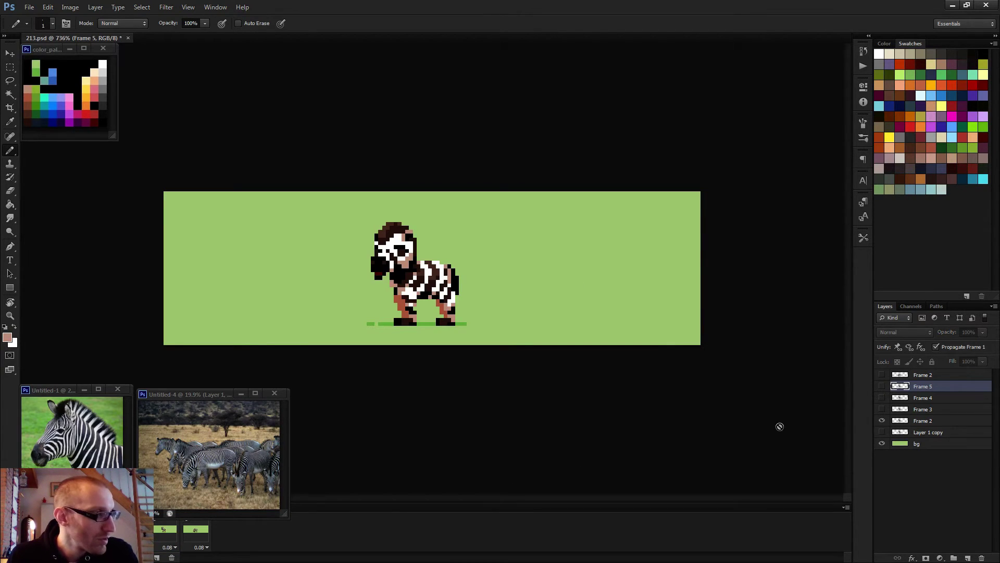
left_click(930, 433)
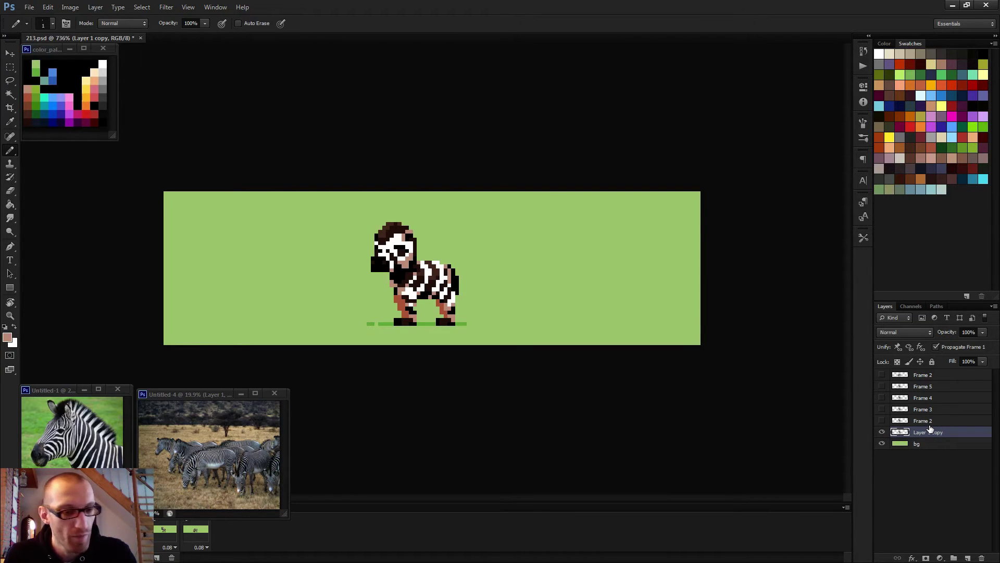
key("F2")
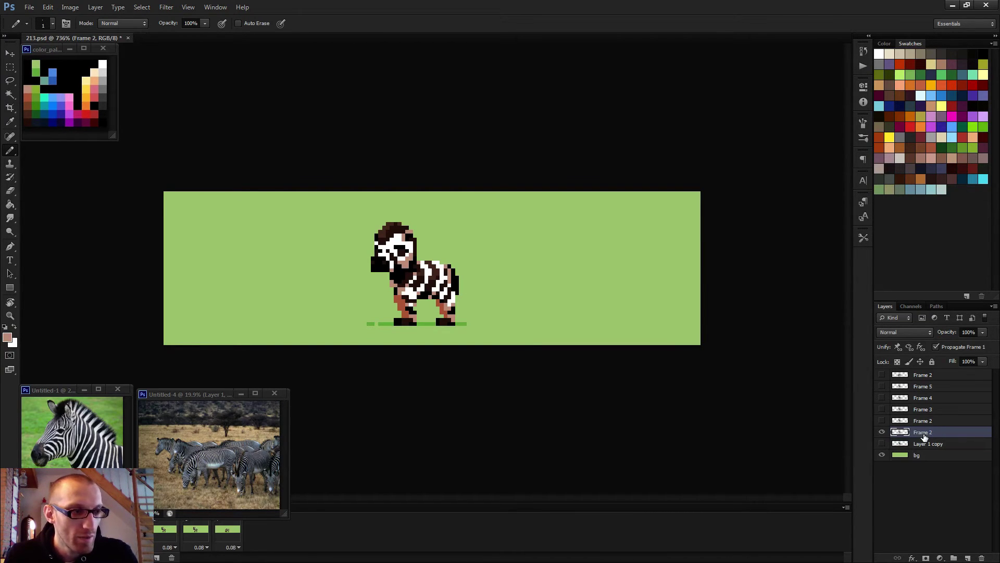
Step: Move the duplicate's layer directly beneath the grazing layer and its frame to sixth place, and shift the zebra herd photo off the timeline
left_click_drag(925, 436, 931, 386)
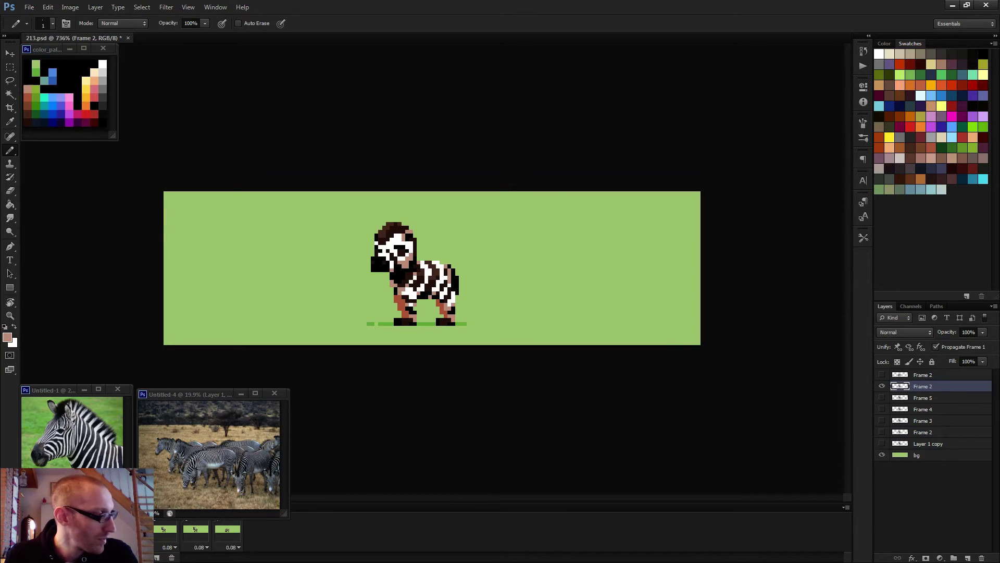
left_click(196, 530)
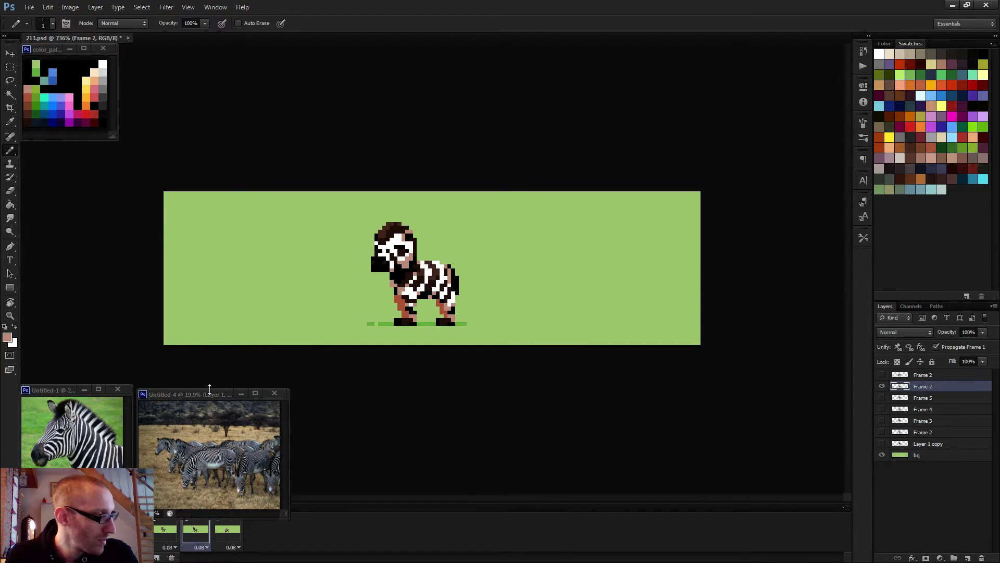
left_click_drag(210, 398, 207, 374)
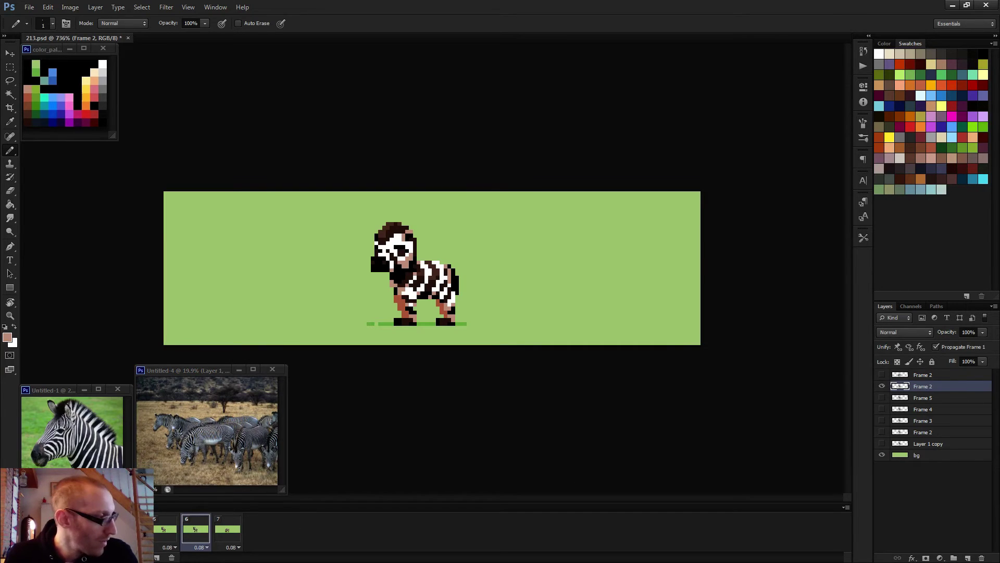
Step: Duplicate the second frame's layer as a new frame, placing the layer beneath the grazing layer and the frame seventh in the sequence
left_click(111, 557)
left_click(925, 436)
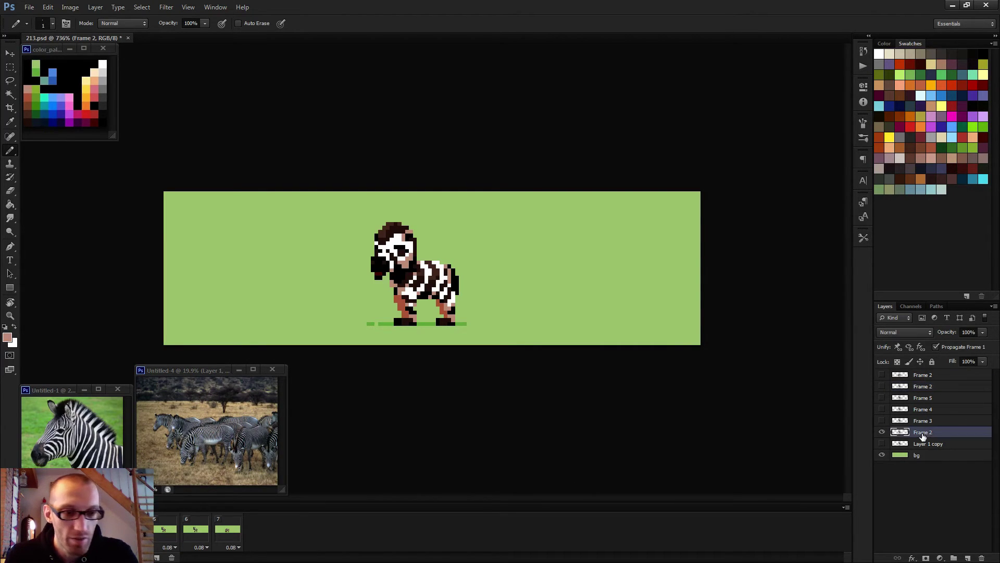
key("ctrl+j")
left_click_drag(934, 434, 929, 381)
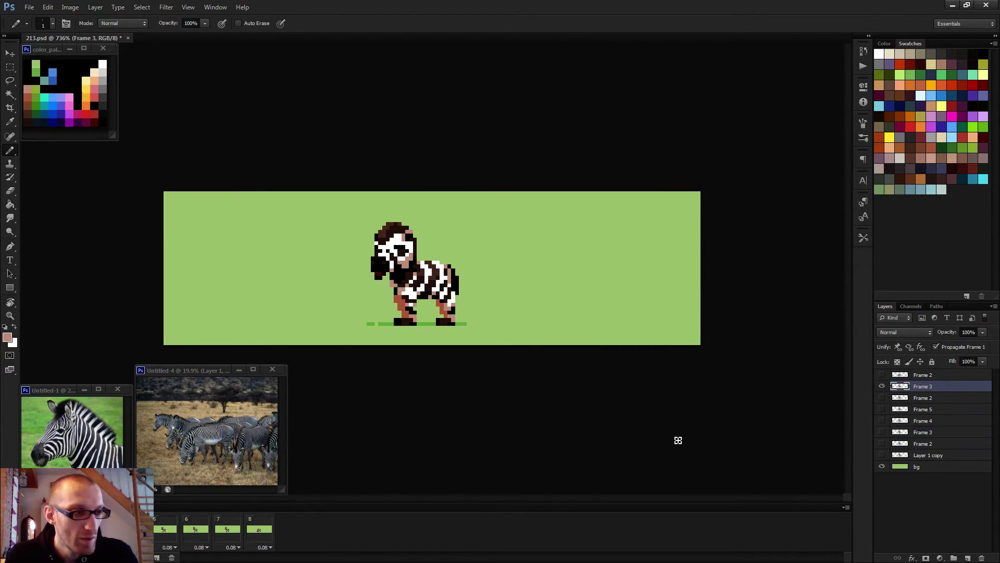
left_click(242, 529)
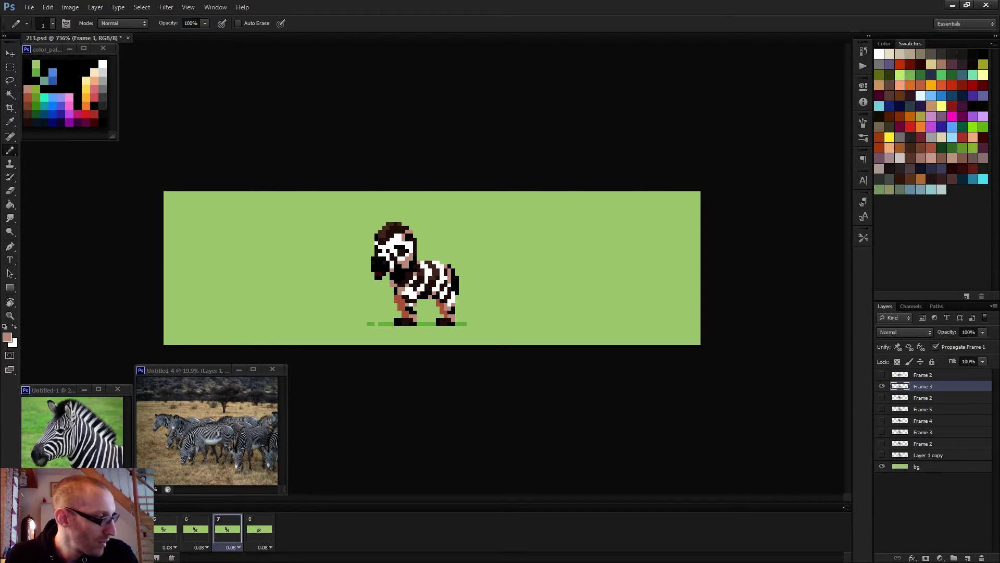
Step: Duplicate the third frame's layer as a new frame, placing the layer beneath the grazing layer and the frame eighth in the sequence
left_click(929, 433)
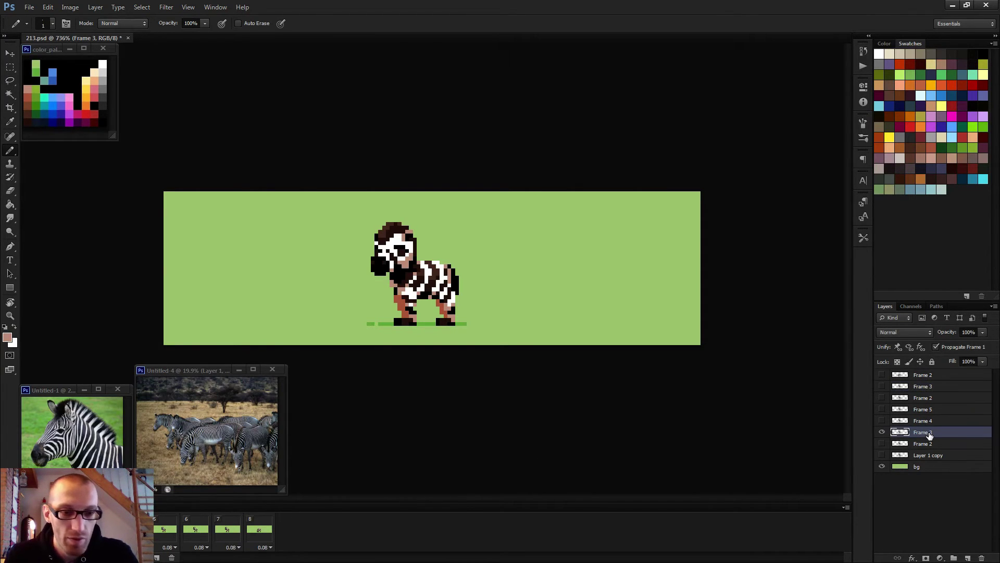
key("ctrl+j")
left_click_drag(930, 435, 924, 380)
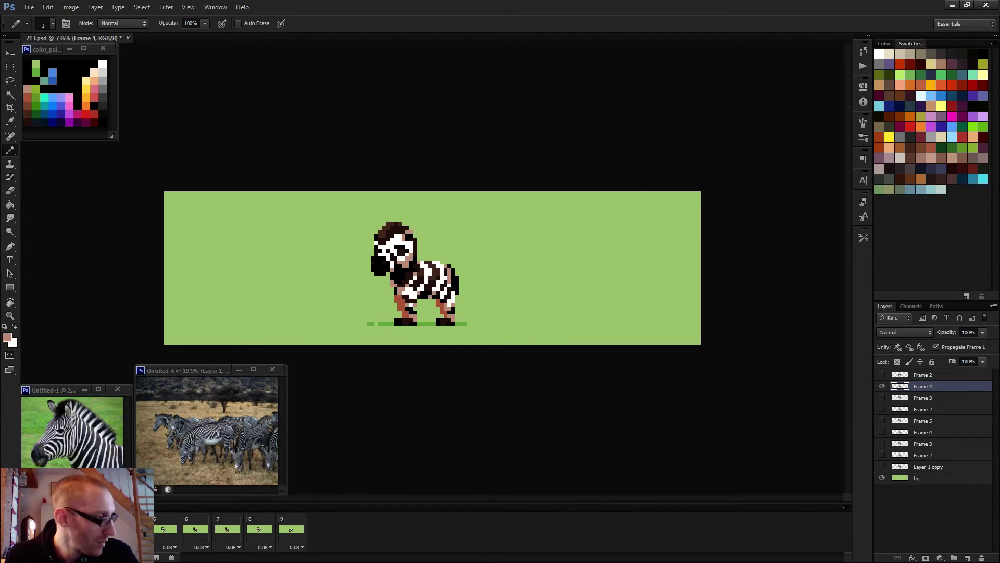
left_click_drag(133, 528, 274, 526)
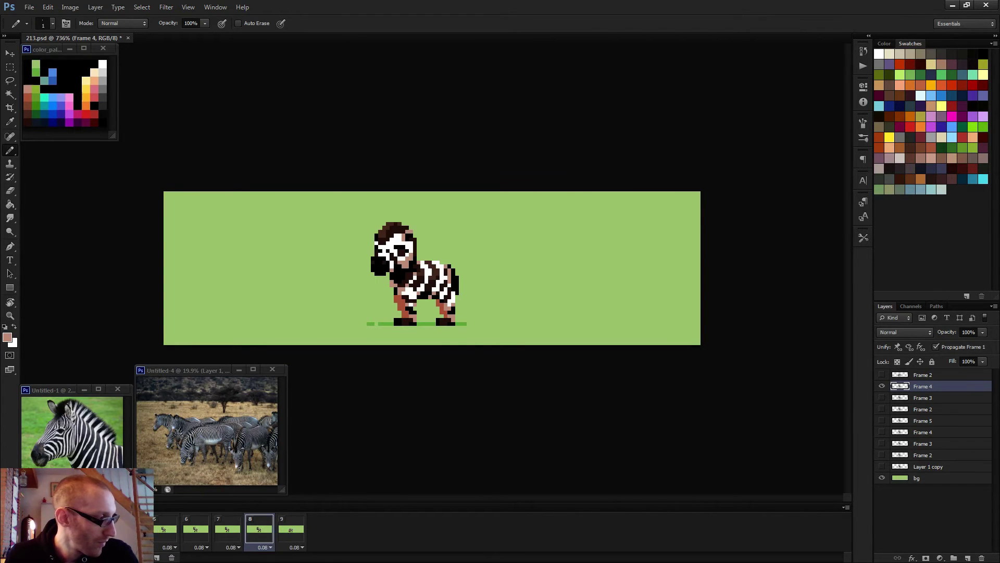
Step: Duplicate the fourth frame's layer as a new frame, placing the layer beneath the grazing layer and the frame ninth in the sequence
left_click(174, 531)
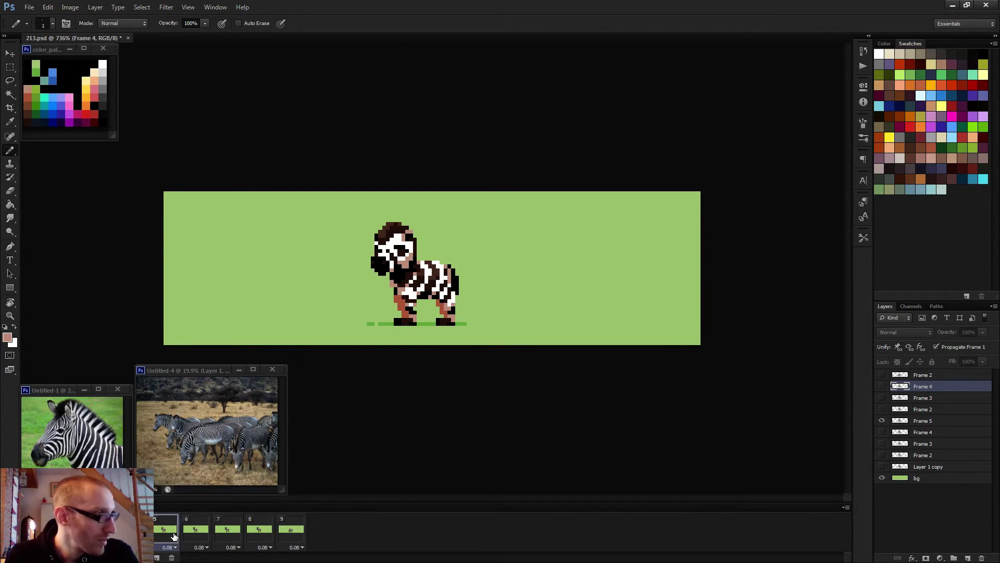
left_click(198, 532)
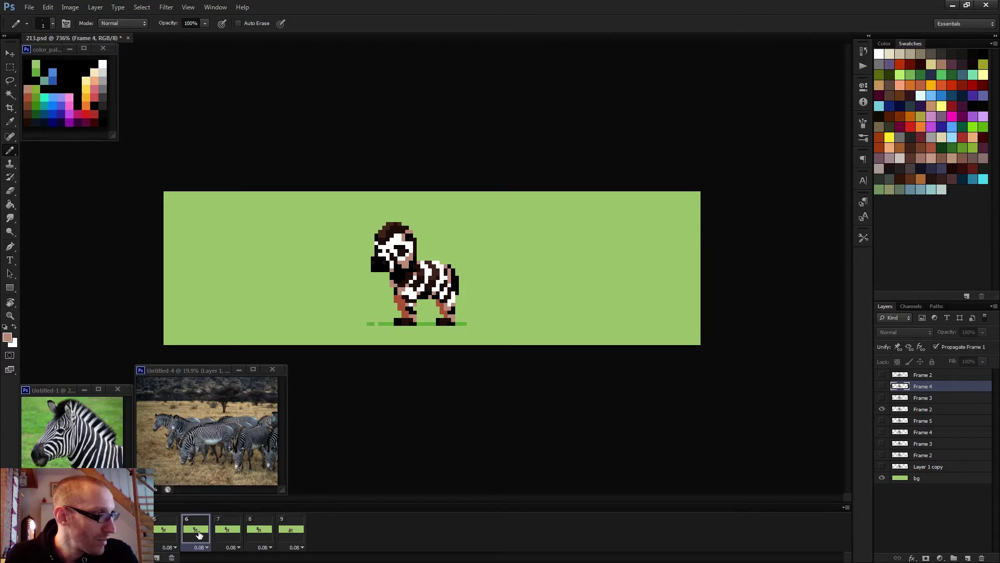
left_click(164, 535)
left_click(133, 532)
left_click(924, 435)
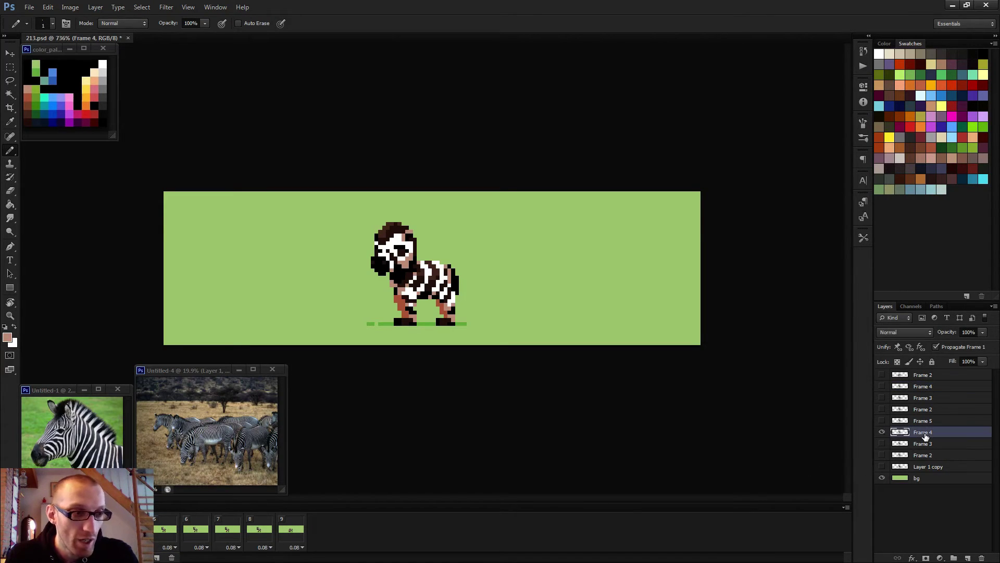
key("ctrl+j")
left_click_drag(928, 435, 927, 382)
left_click_drag(159, 530, 327, 524)
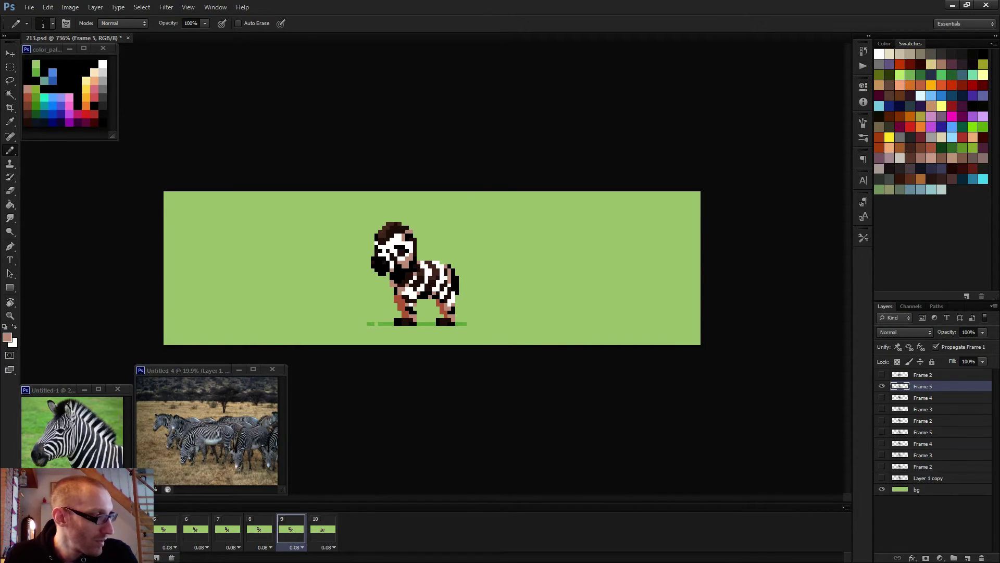
Step: Duplicate the fifth frame's layer as a new frame, placing the layer beneath the grazing layer and the frame tenth in the sequence
left_click(162, 537)
left_click(926, 434)
key("F2")
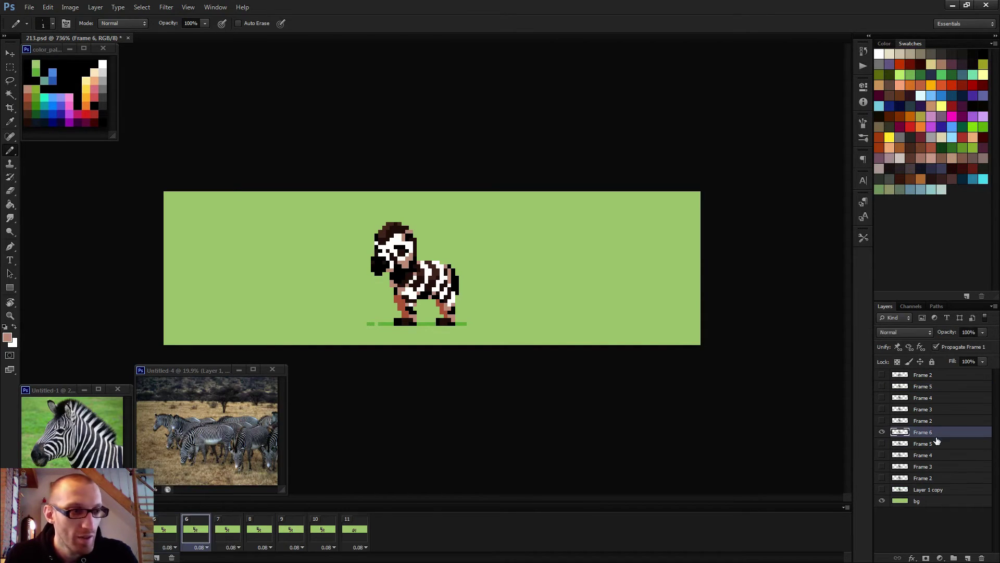
left_click_drag(937, 434, 925, 381)
left_click_drag(192, 538, 323, 534)
Step: Play the extended animation at a smaller view size to review the repeated chewing cycle before the grazing frame
key("space")
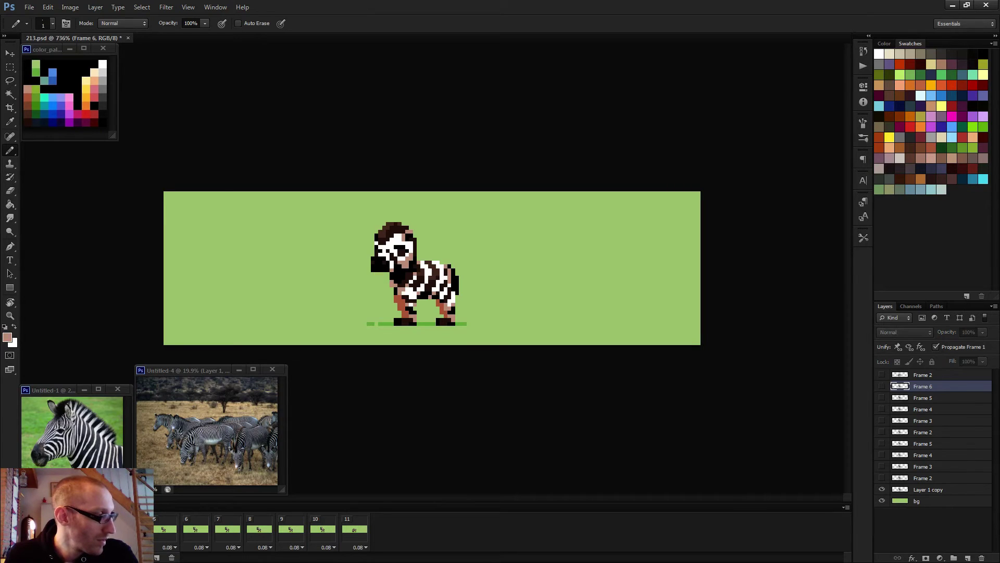
scroll(553, 382, "down", 2)
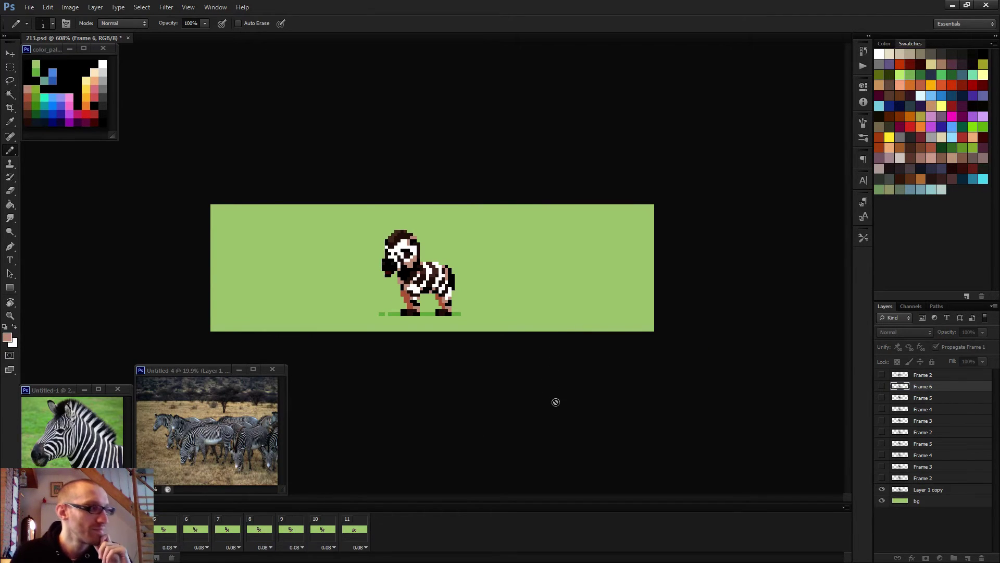
scroll(564, 412, "down", 2)
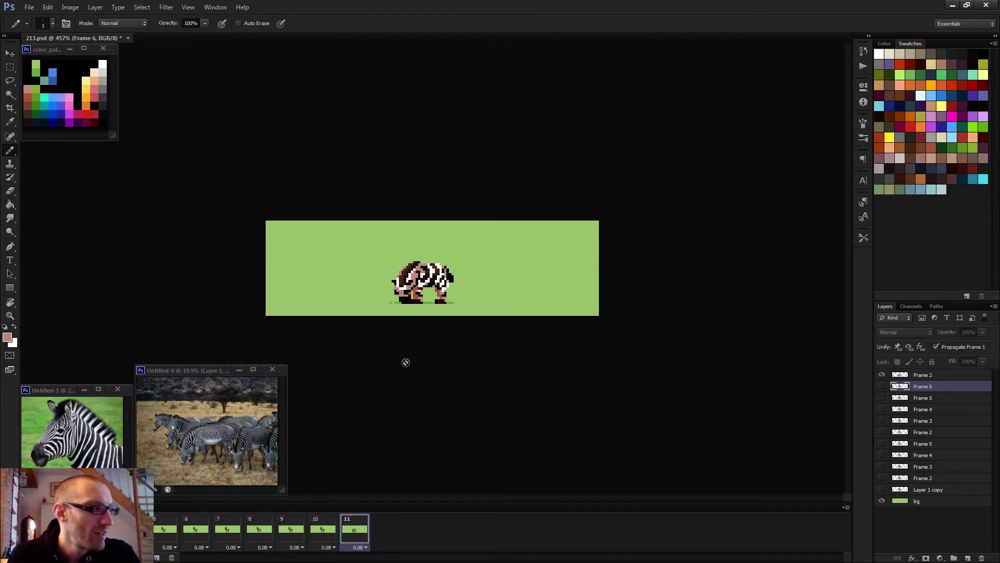
Step: Step back and forth through the frames to examine the muzzle movement and the change to the grazing pose
key("Left")
key("Left")
key("Left")
key("Left")
key("Left")
key("Left")
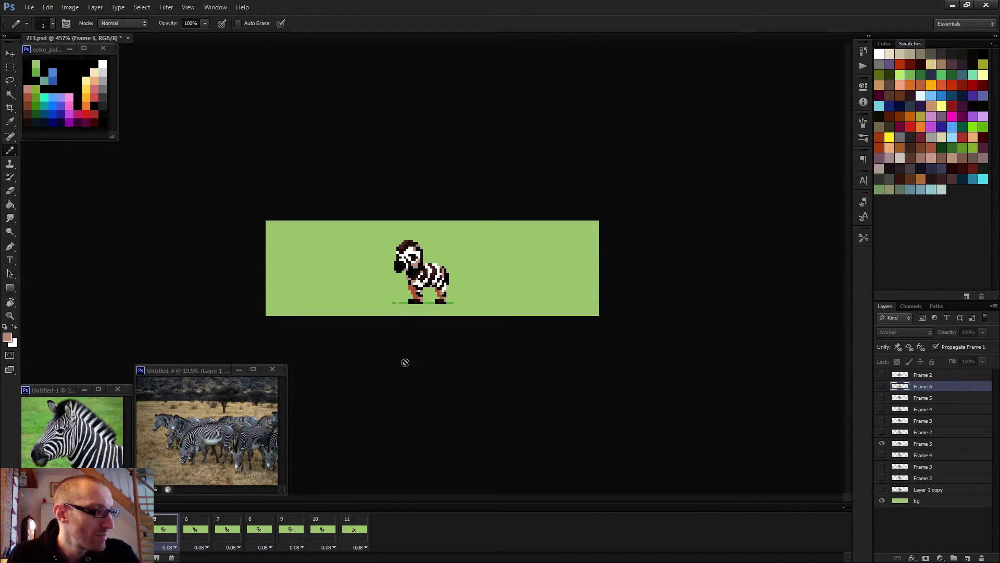
key("Right")
key("Right")
key("Right")
key("Right")
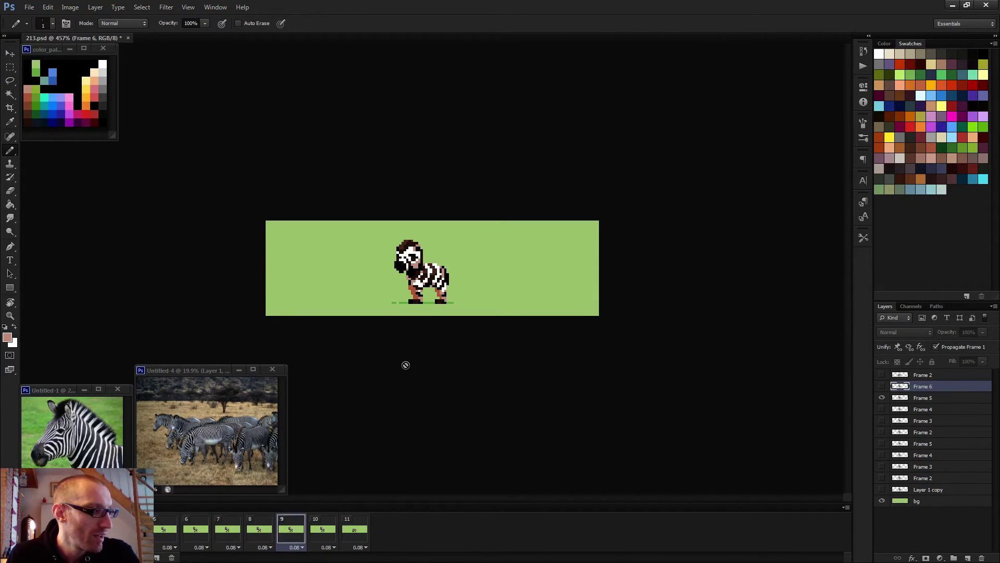
key("Right")
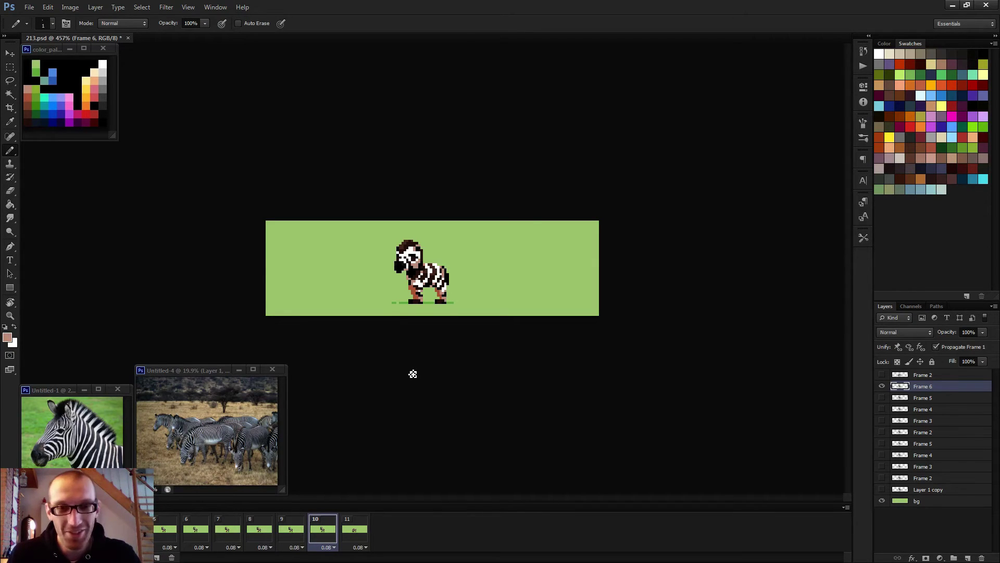
key("Right")
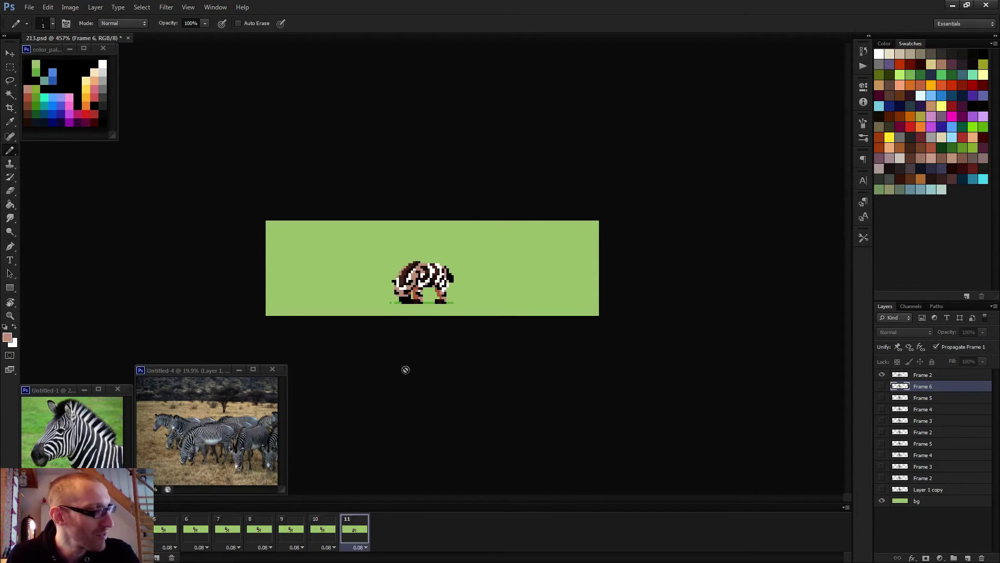
key("Right")
key("Right")
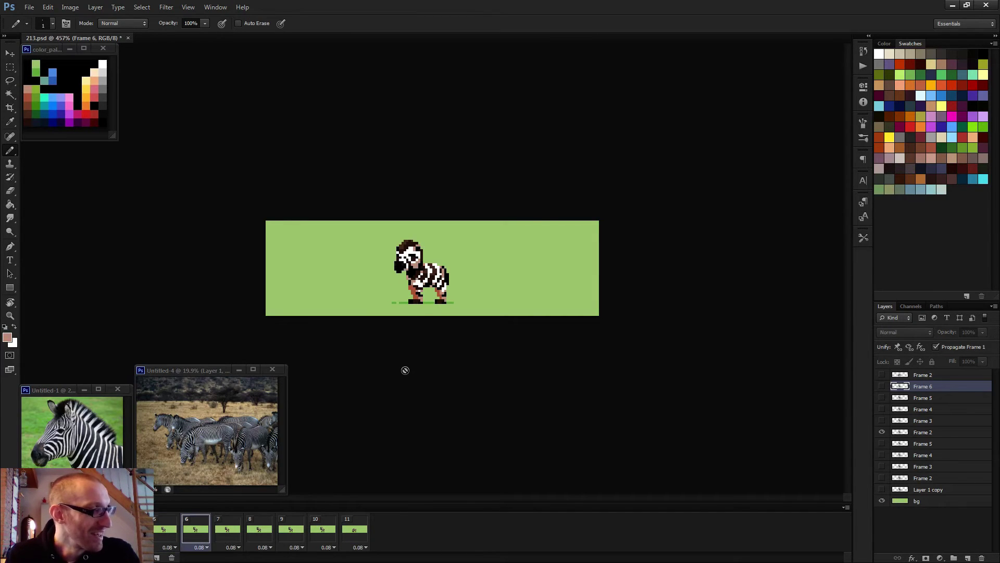
key("Right")
key("Right")
key("Right")
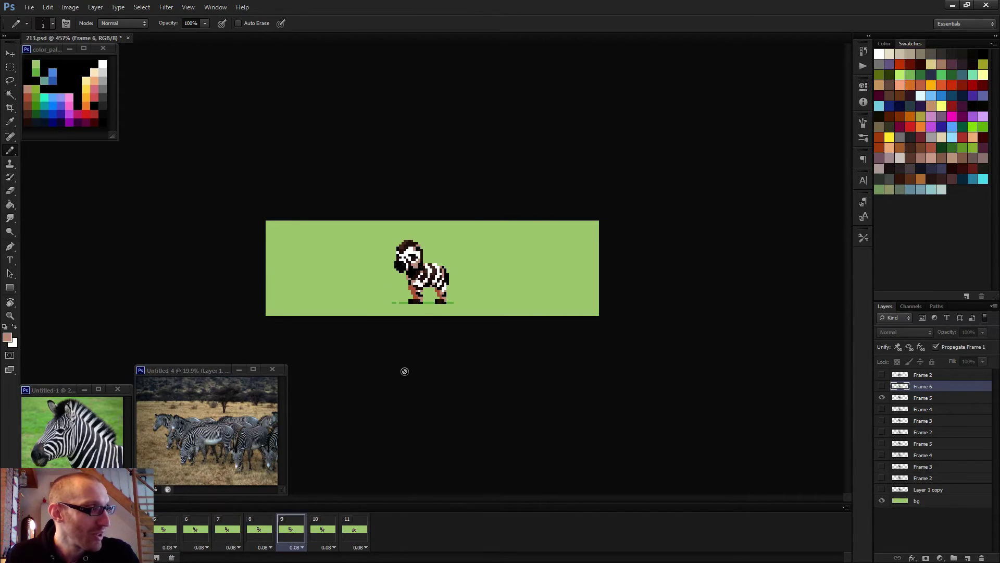
key("Right")
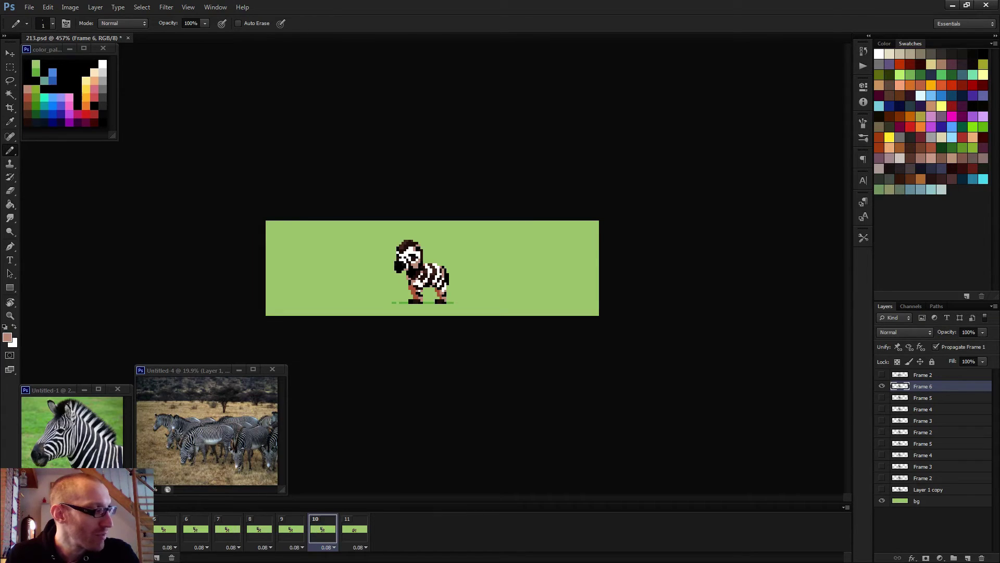
Step: Replay the animation several times to judge how long the zebra chews before it grazes
key("space")
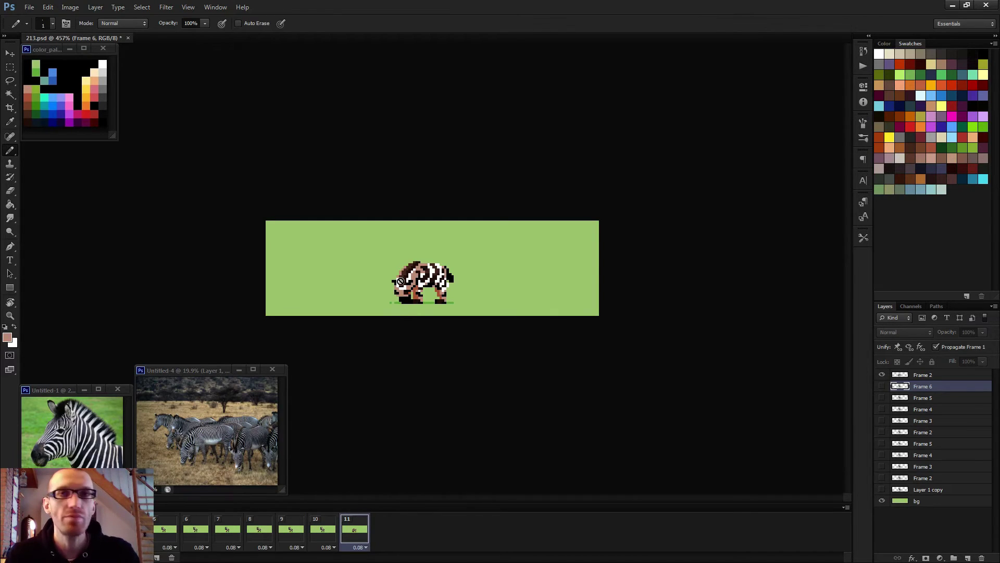
key("space")
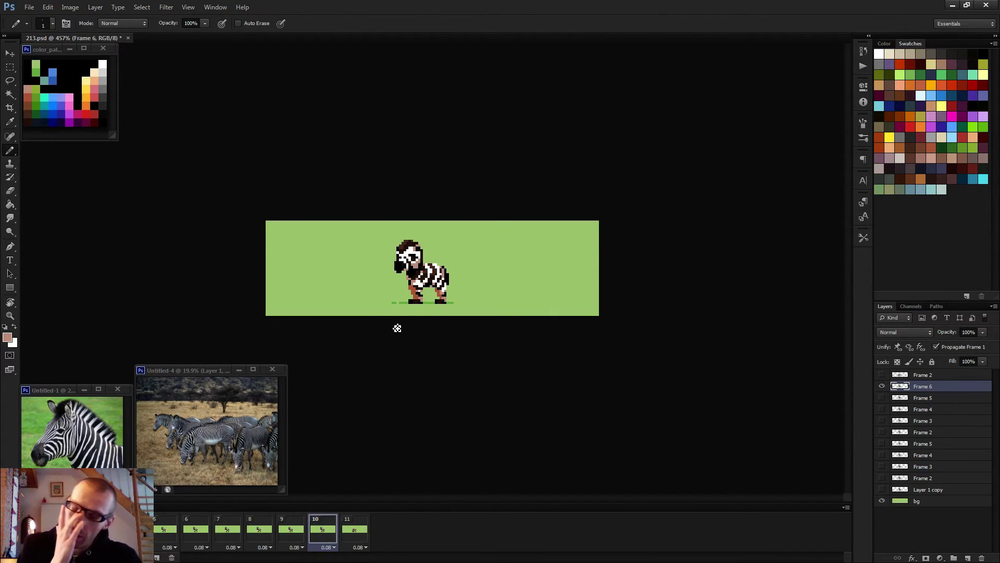
key("space")
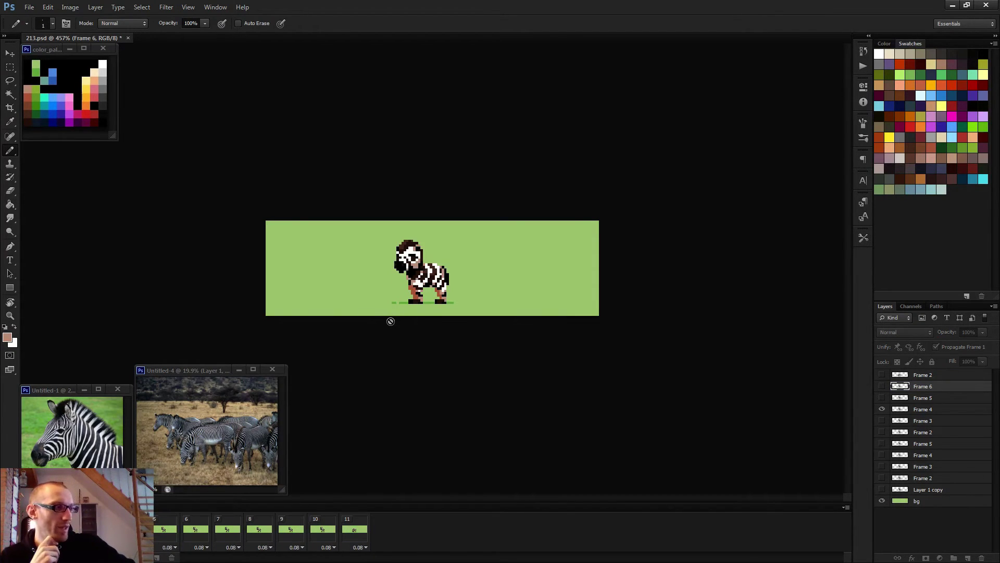
key("space")
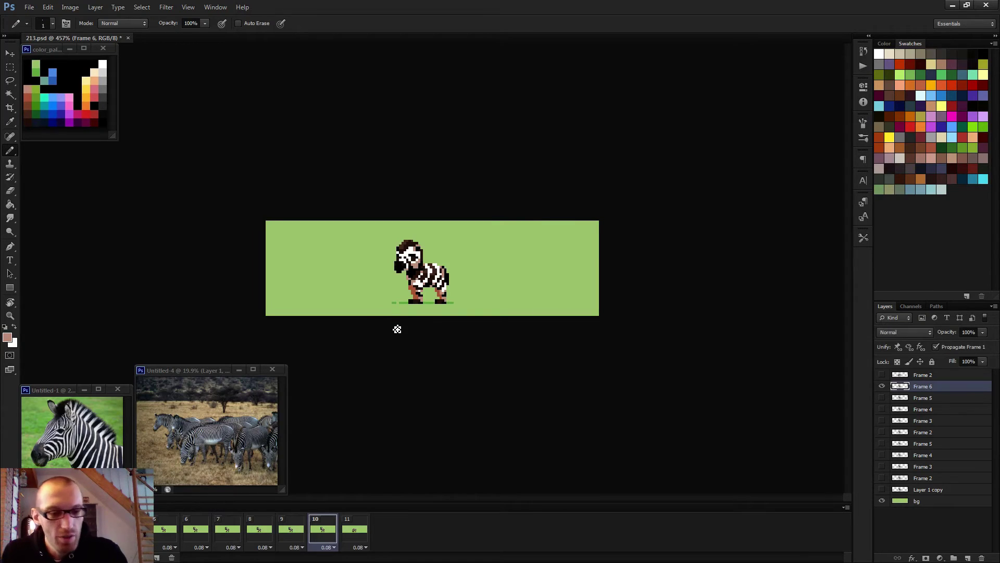
key("space")
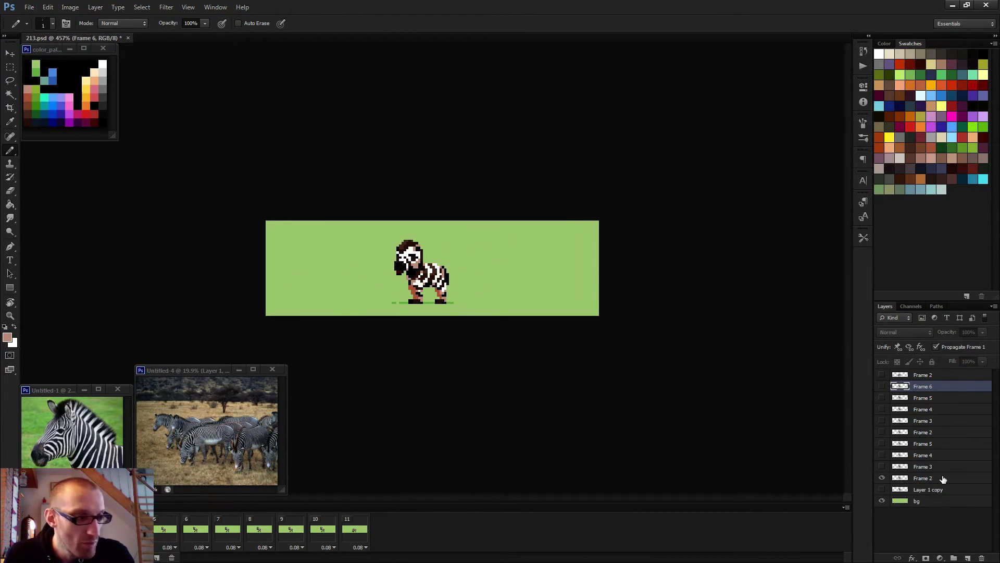
Step: Duplicate the first standing frame's layer as a new frame, placing the layer beneath the grazing layer and the frame eleventh in the sequence
left_click(932, 490)
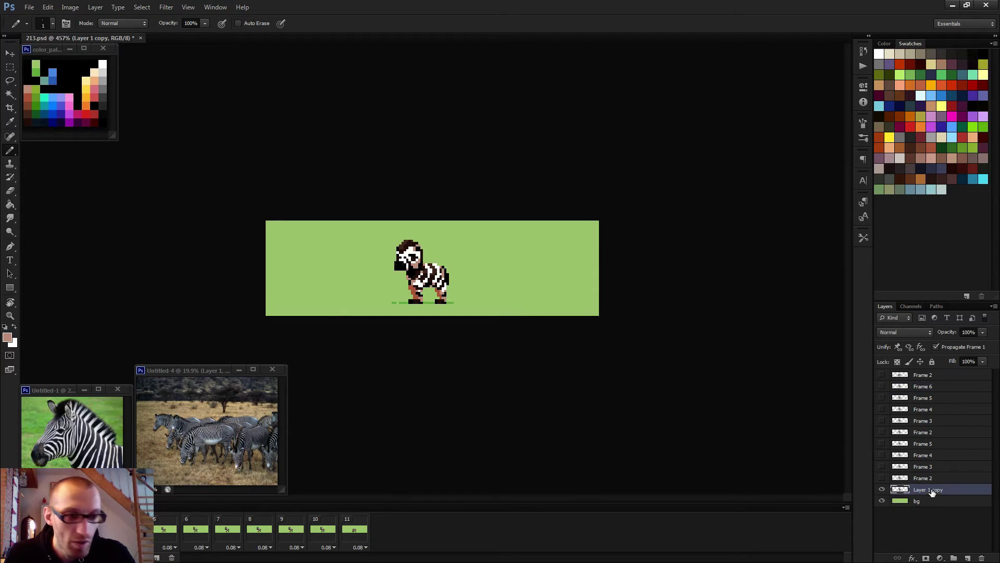
key("F2")
left_click_drag(933, 492, 930, 385)
left_click_drag(68, 531, 365, 532)
key("space")
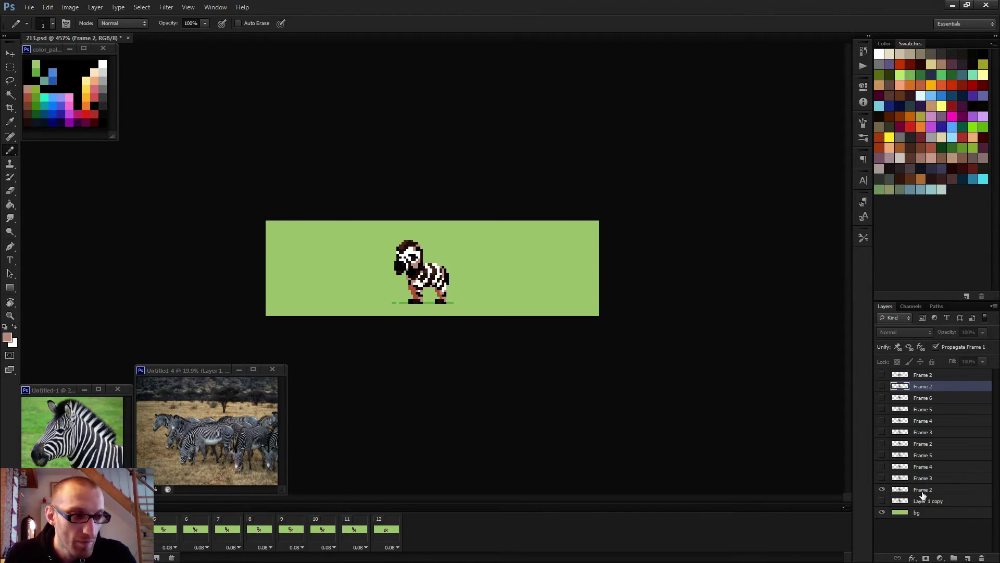
Step: Duplicate the second frame's layer as a new frame, placing the layer beneath the grazing layer and the frame twelfth in the sequence
left_click(920, 491)
key("ctrl+j")
left_click_drag(920, 492, 916, 398)
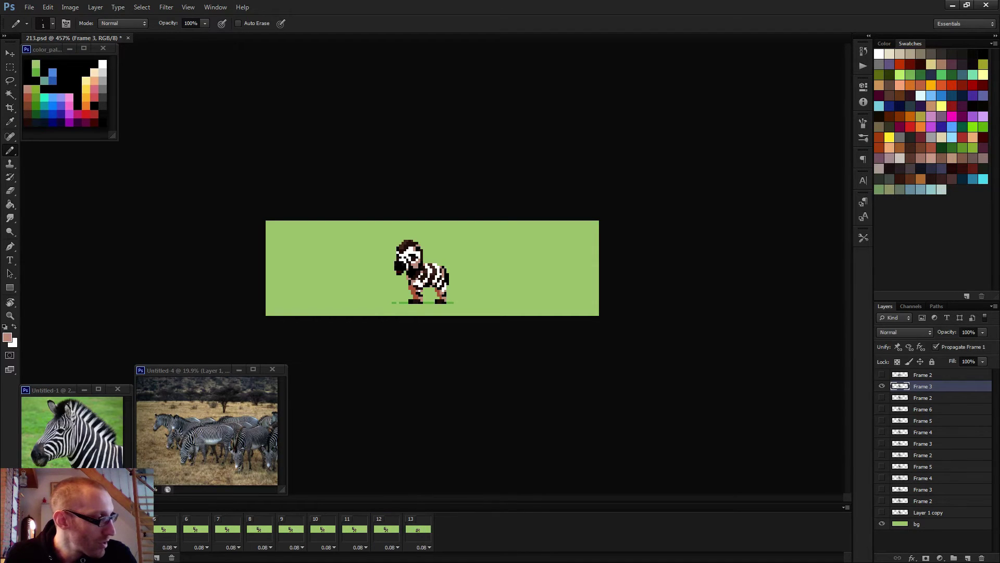
Step: Compare frames 10, 11 and 12 to check how the muzzle changes before the grazing frame
key("space")
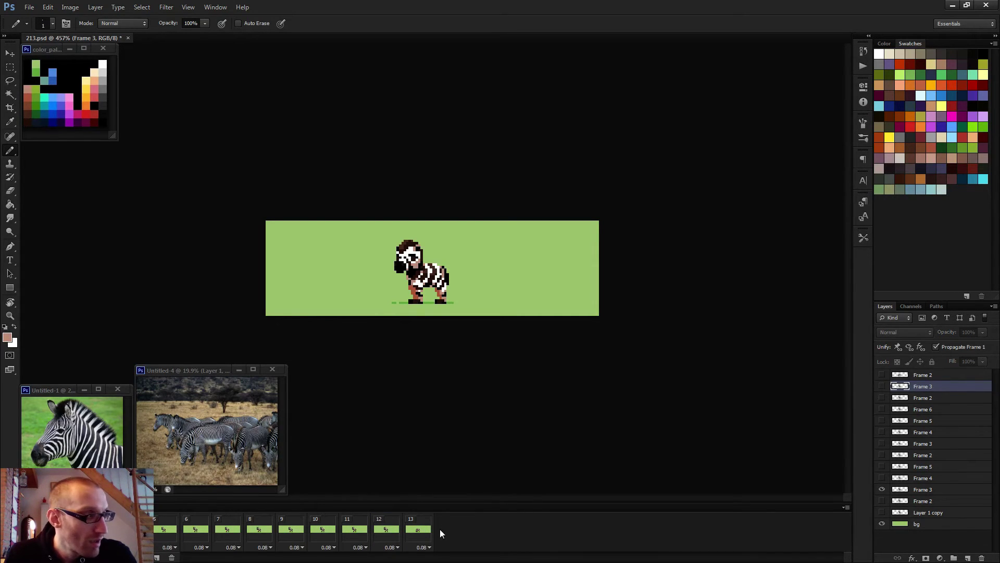
left_click(389, 534)
left_click(348, 532)
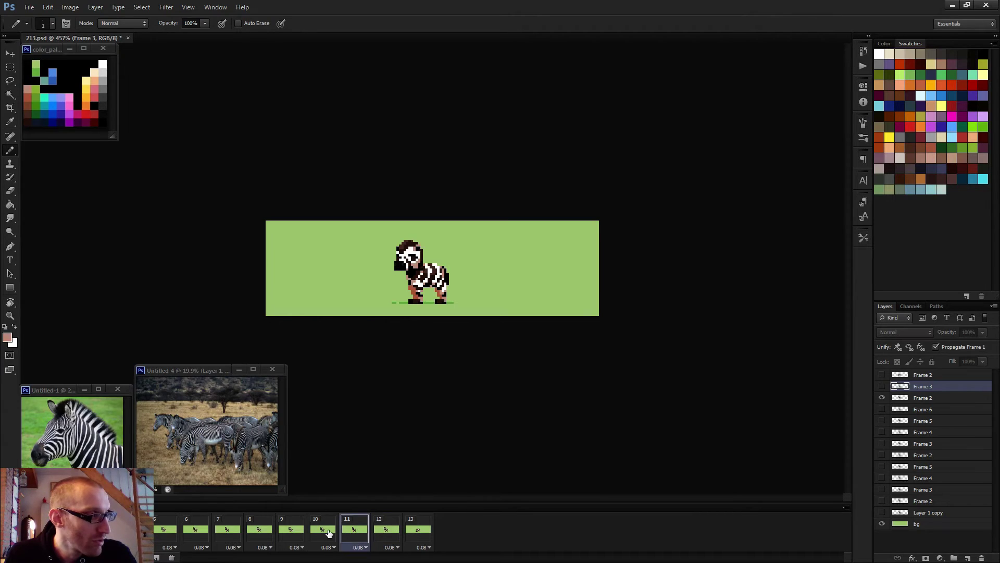
left_click(321, 536)
left_click(355, 536)
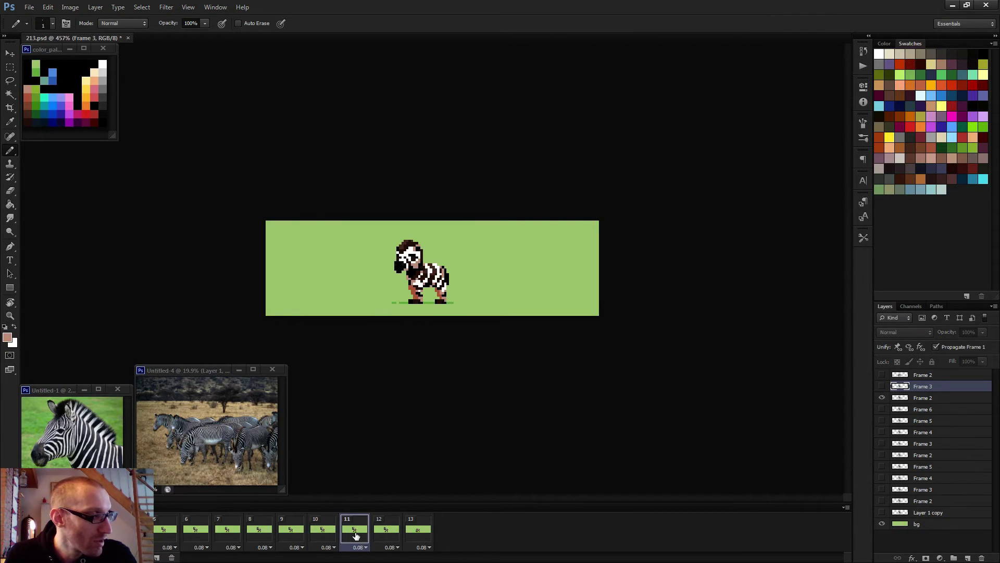
Step: Duplicate the third frame's layer as a new frame, placing the layer beneath the grazing layer and the frame thirteenth in the sequence
left_click(384, 531)
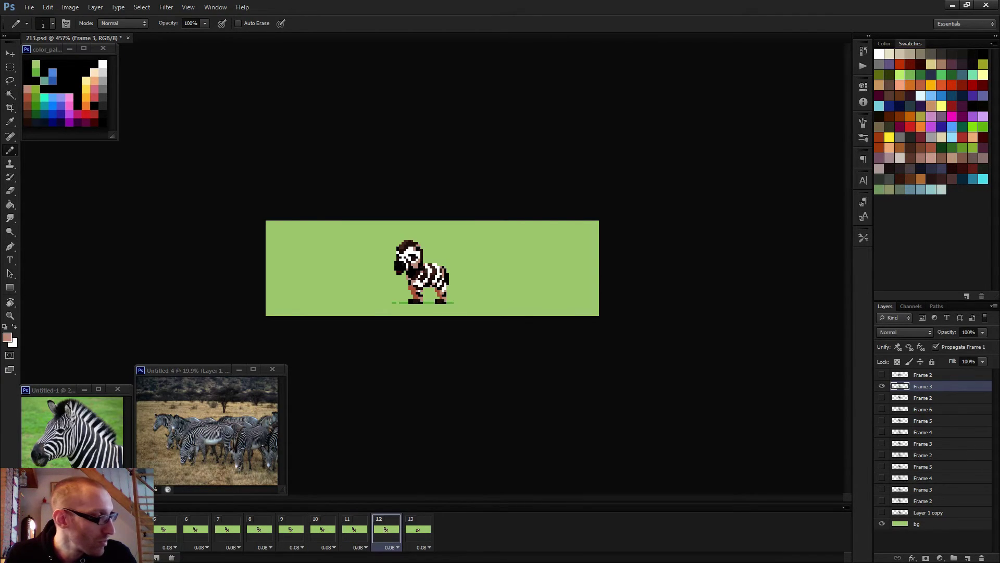
key("space")
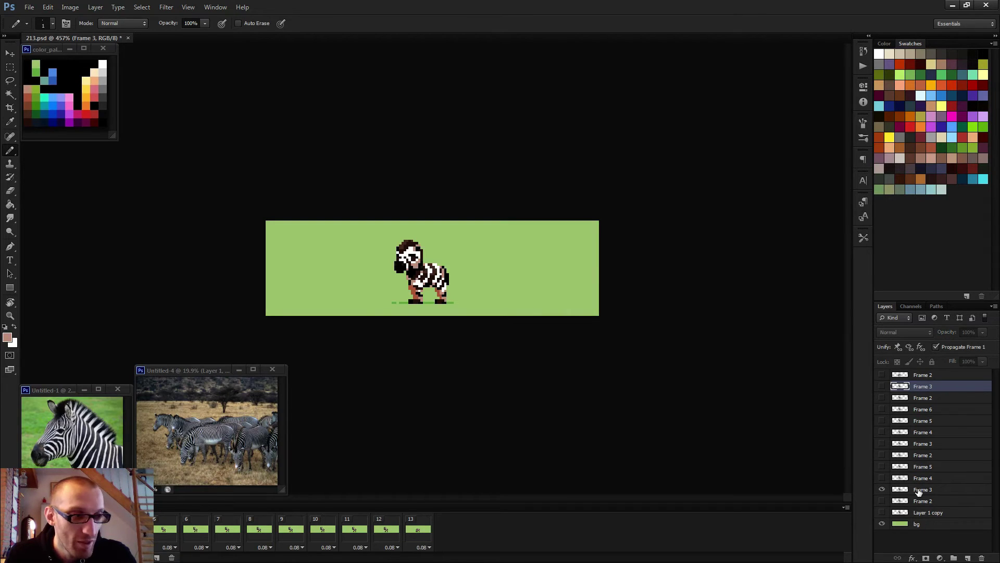
left_click(919, 491)
key("ctrl+j")
left_click_drag(921, 492, 920, 383)
key("space")
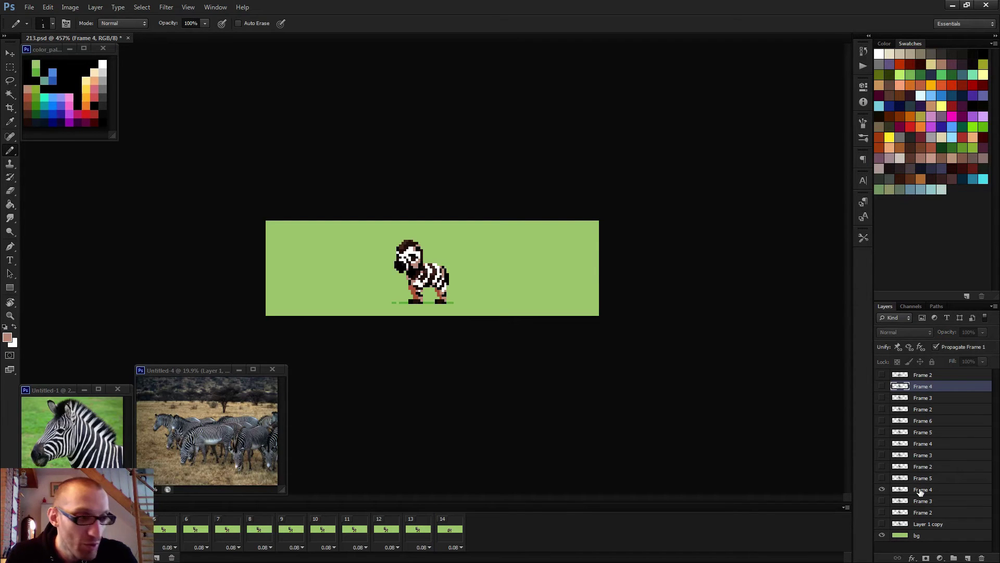
Step: Duplicate the fourth frame's layer as a new frame, placing the layer beneath the grazing layer and the frame fourteenth in the sequence
left_click_drag(920, 491, 923, 385)
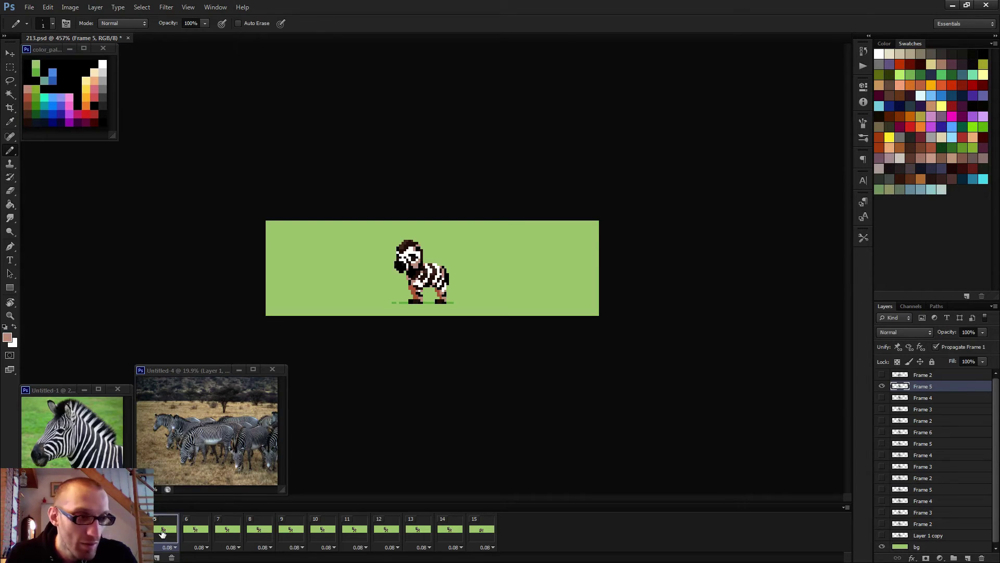
key("ctrl+z")
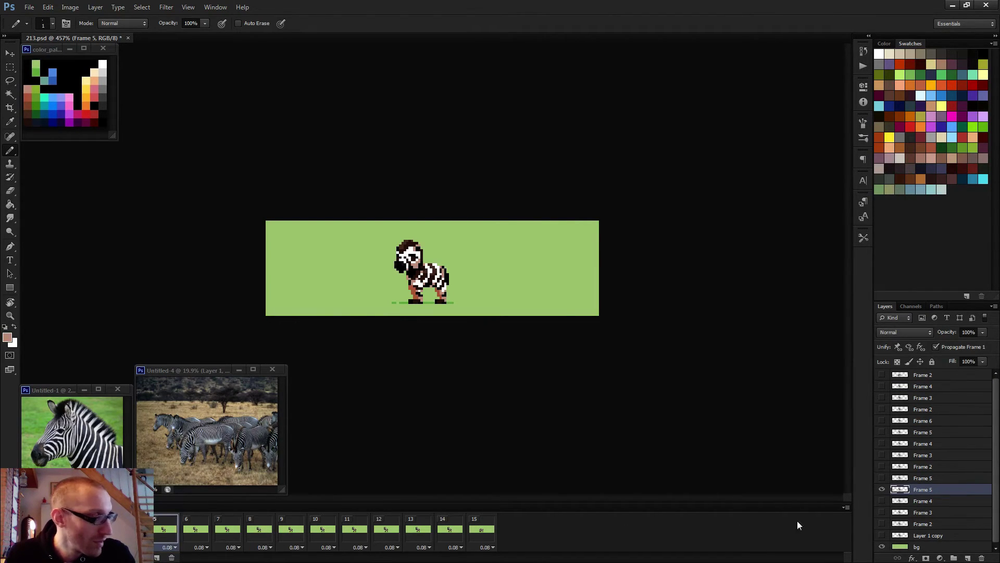
left_click_drag(926, 493, 909, 385)
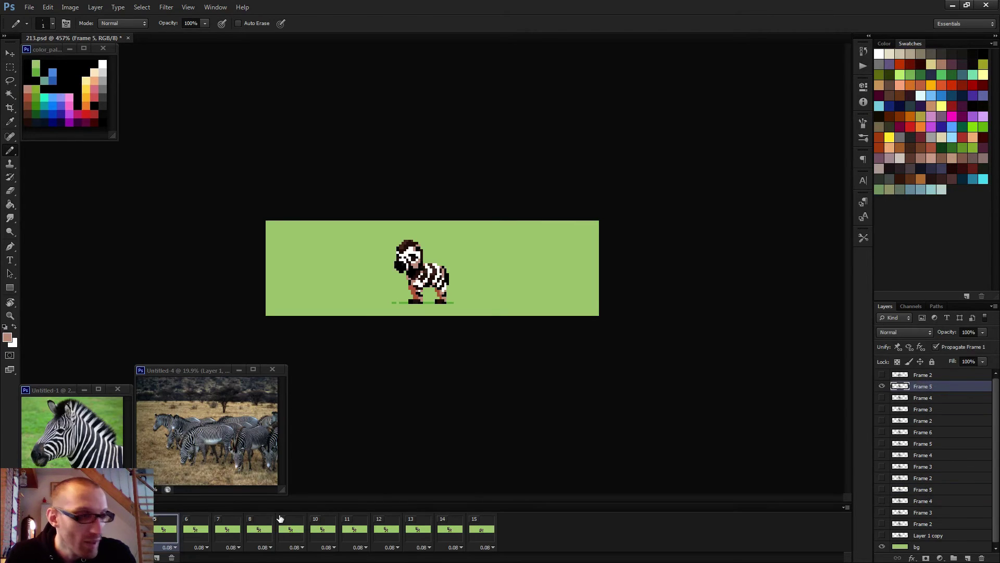
key("space")
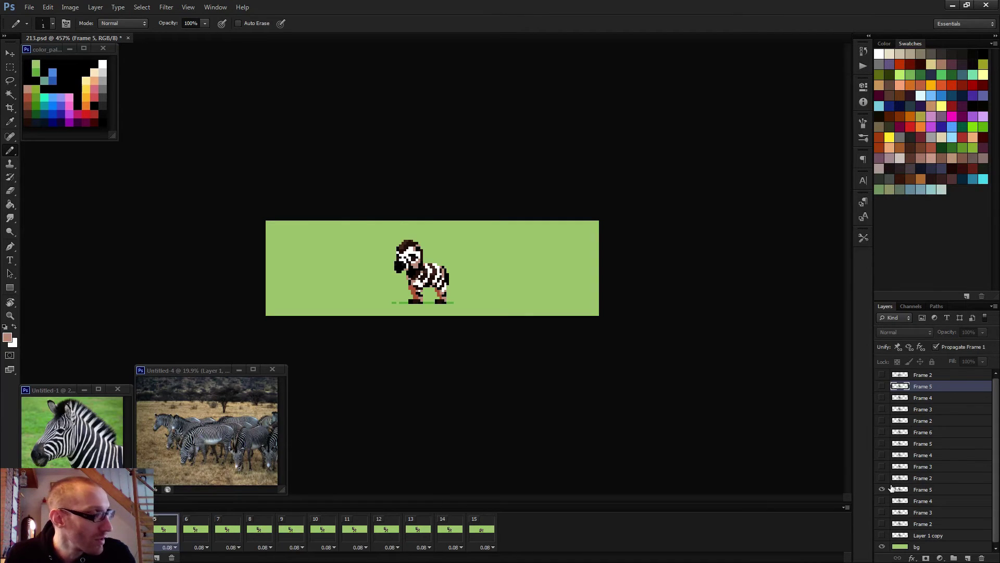
Step: Duplicate the fifth frame's layer as a new frame, placing the layer beneath the grazing layer and the frame fifteenth in the sequence
left_click(936, 491)
key("F2")
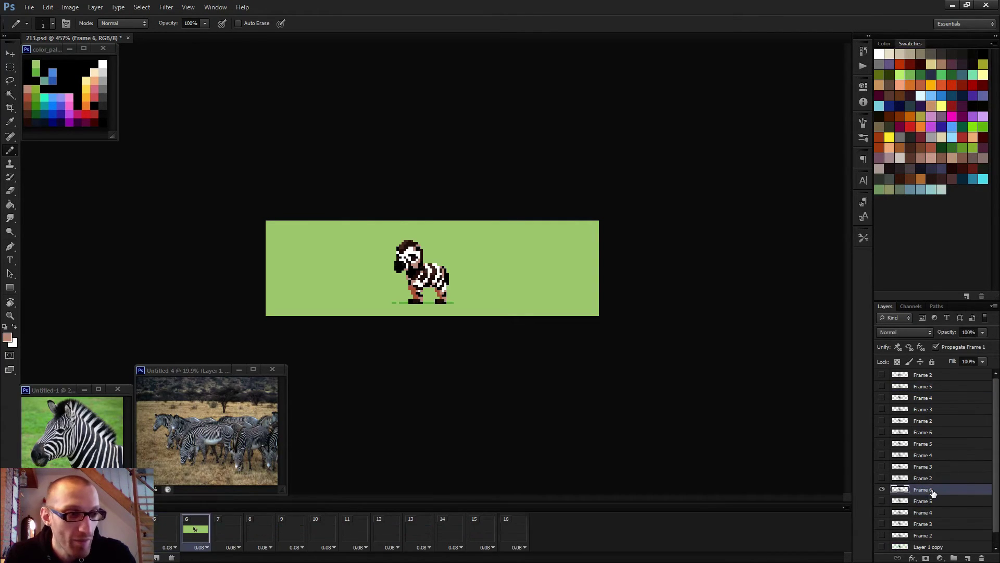
left_click_drag(933, 493, 915, 383)
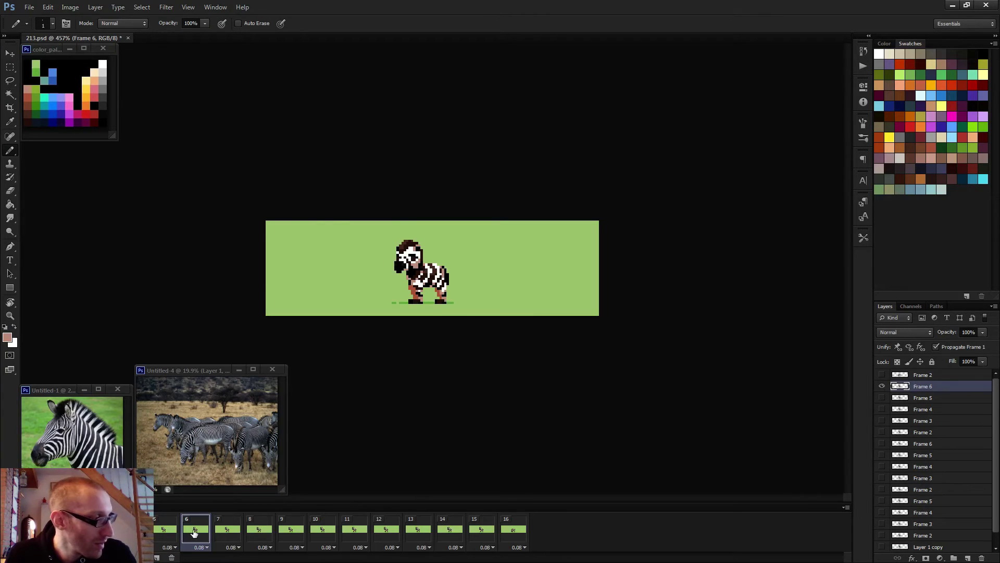
left_click_drag(195, 532, 485, 523)
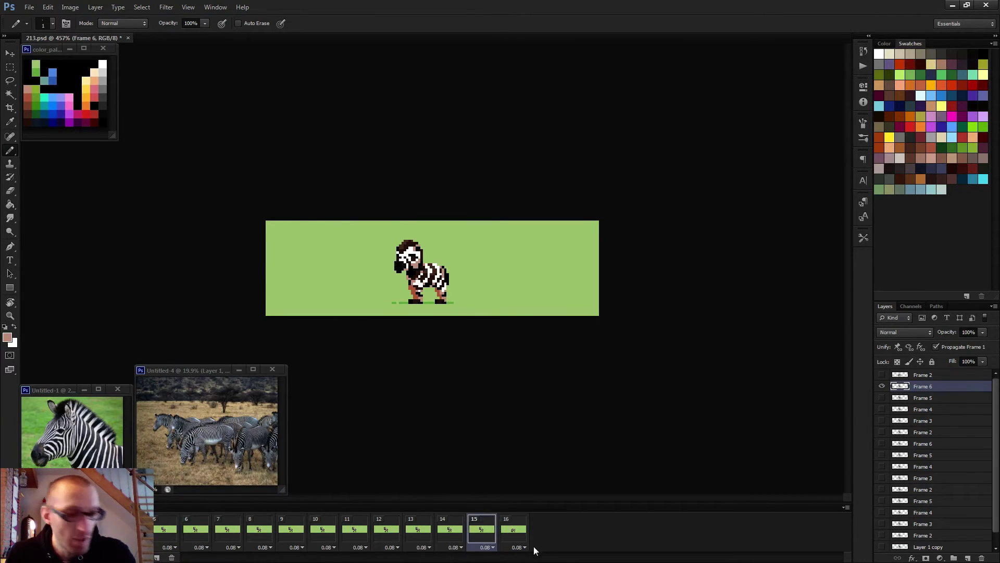
Step: Play the animation and step through its frames to judge the extended chewing cycle before the grazing pose
key("space")
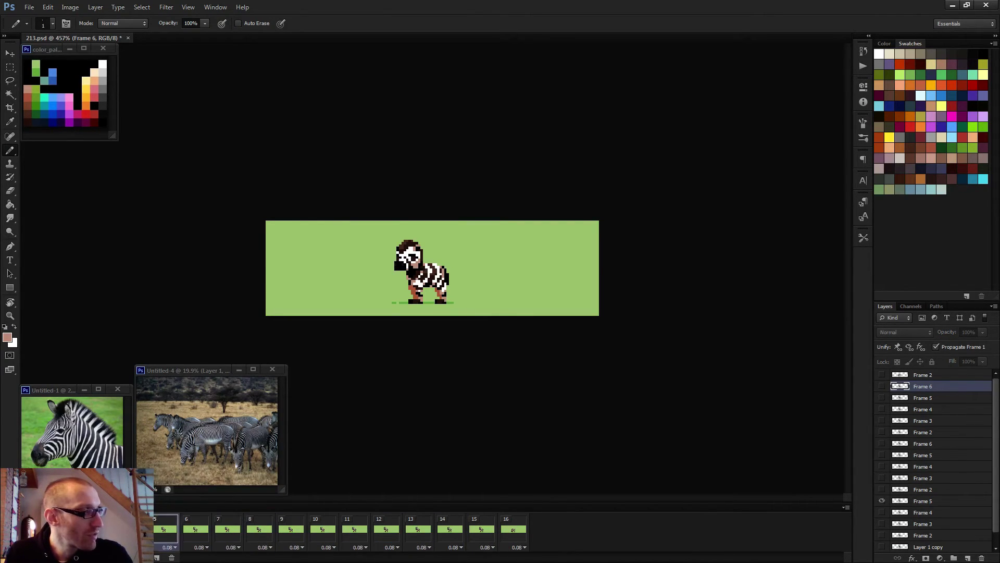
key("Left")
key("Left")
key("Left")
key("Left")
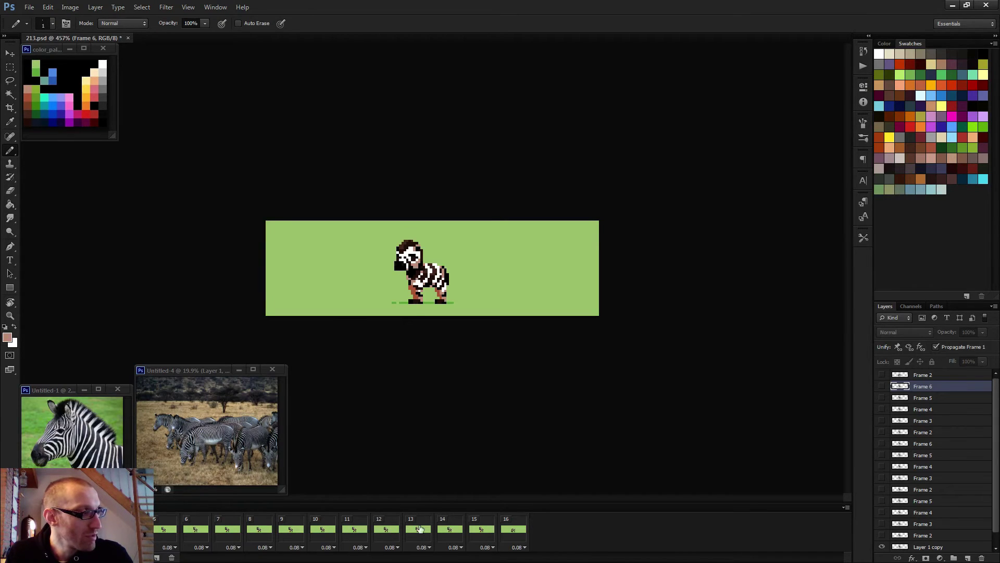
key("space")
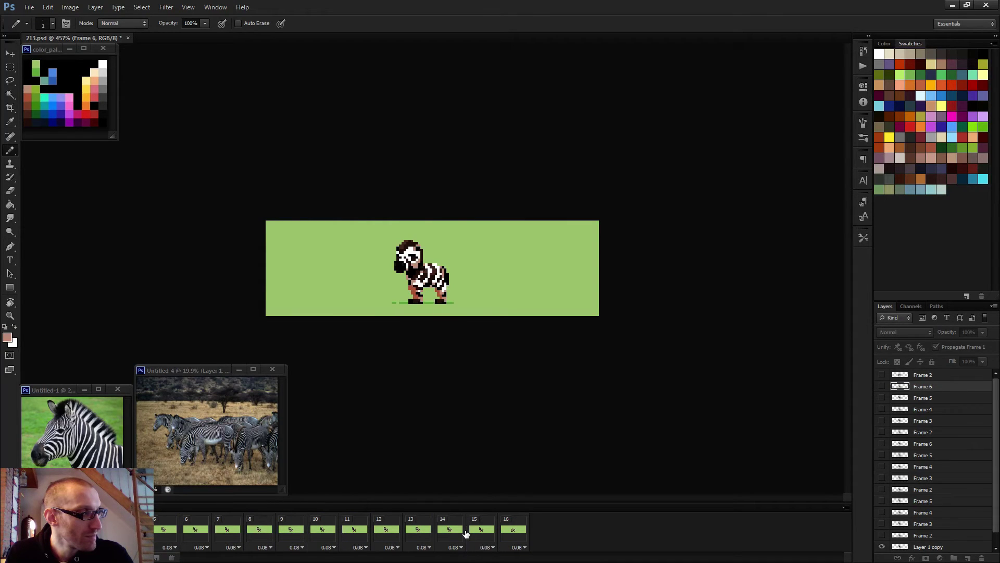
key("space")
Step: Flip repeatedly between frames 15 and 16 to compare the standing pose with the grazing pose
left_click(488, 537)
left_click(516, 534)
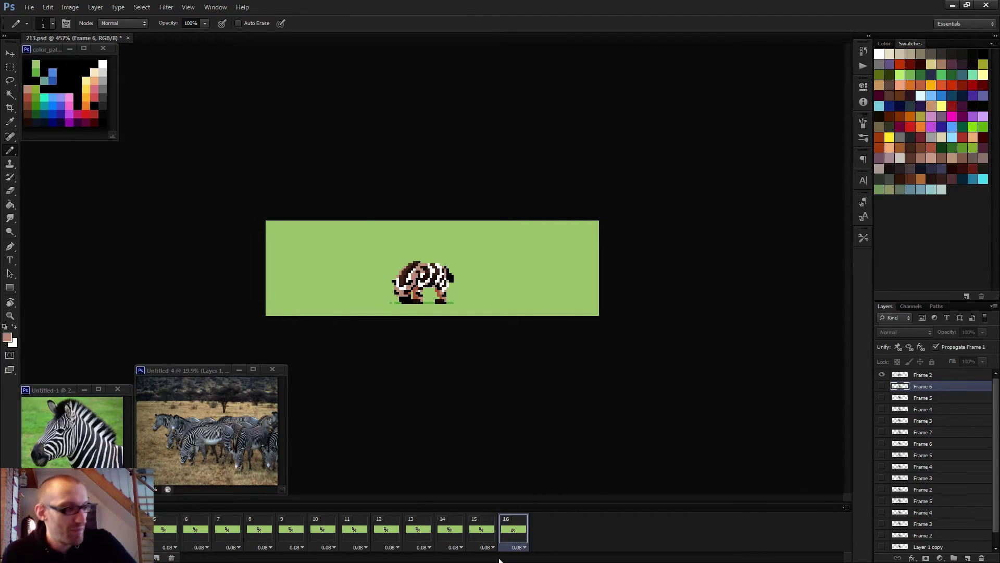
left_click(484, 537)
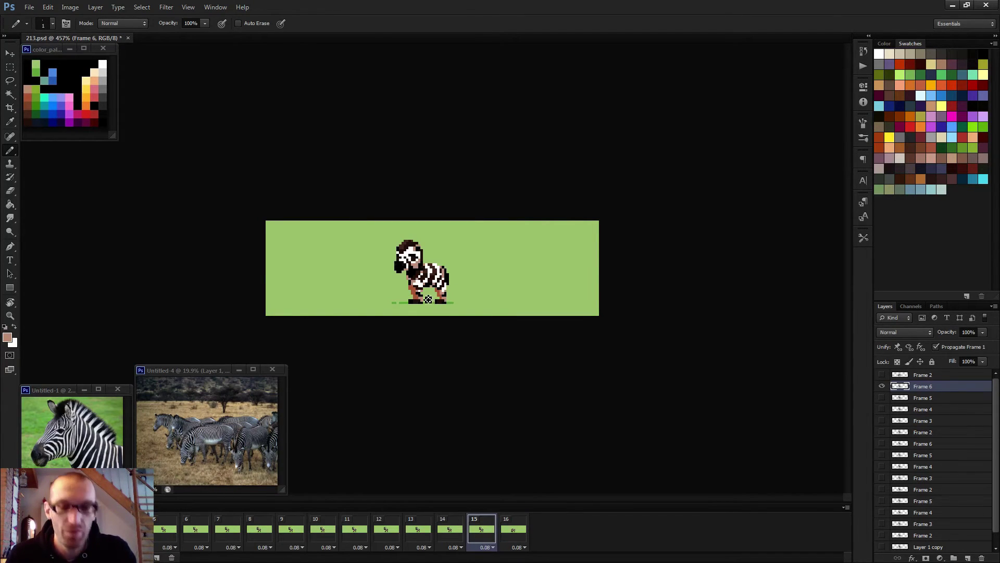
key("Right")
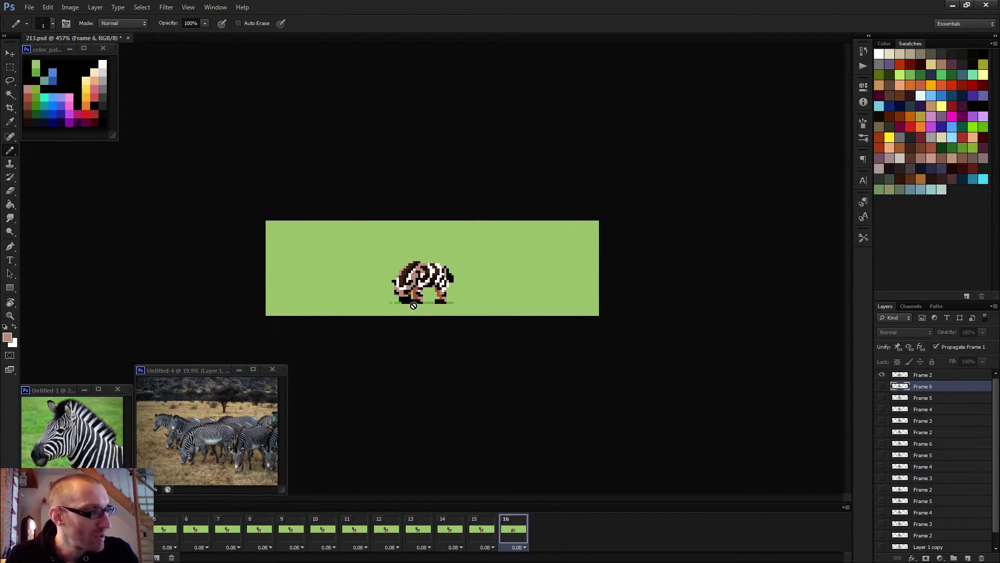
key("Left")
key("Right")
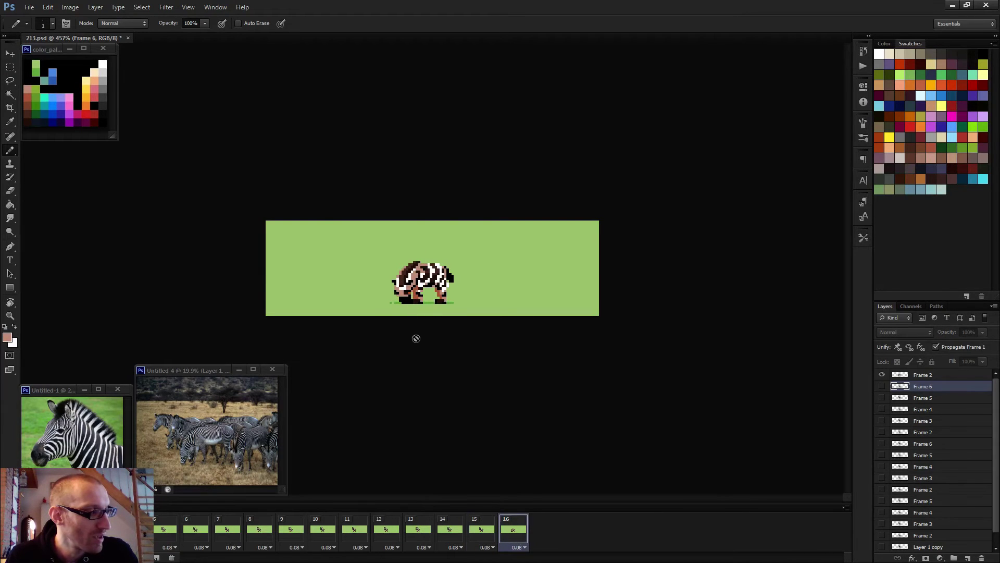
key("Left")
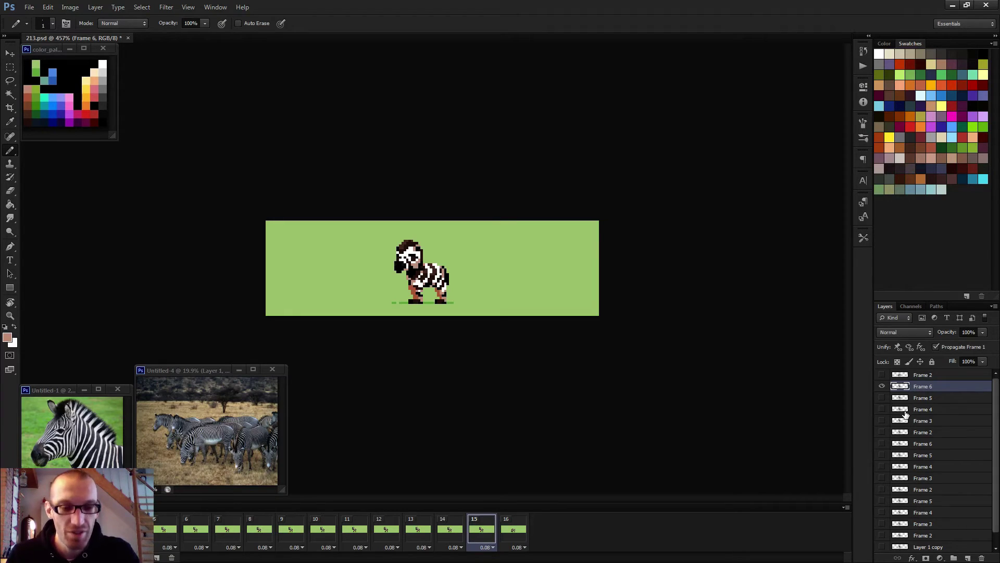
key("Right")
key("Left")
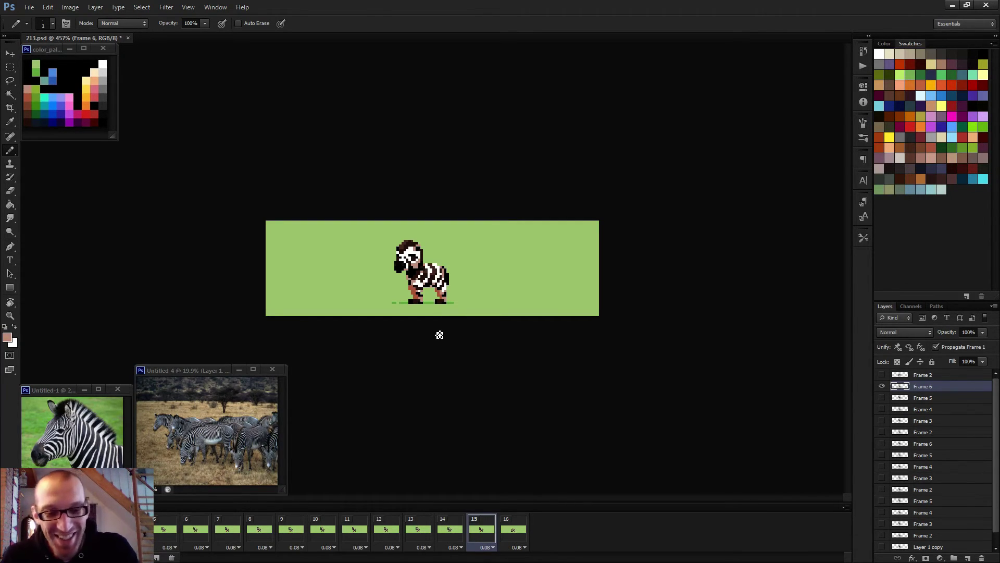
Step: Add a copy of the last standing frame as frame 16 and marquee-select the zebra's head on its layer
key("m")
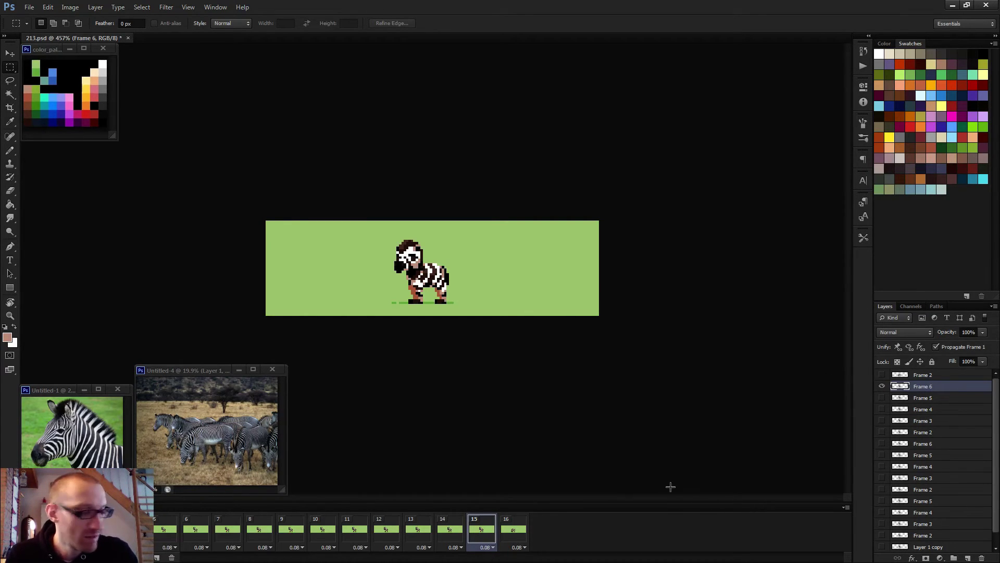
key("F3")
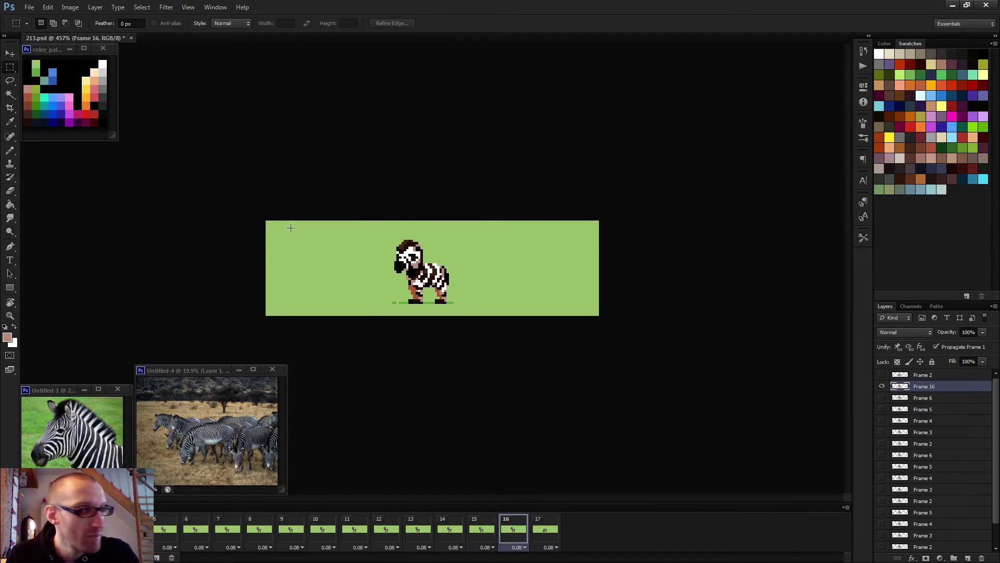
left_click_drag(387, 235, 423, 270)
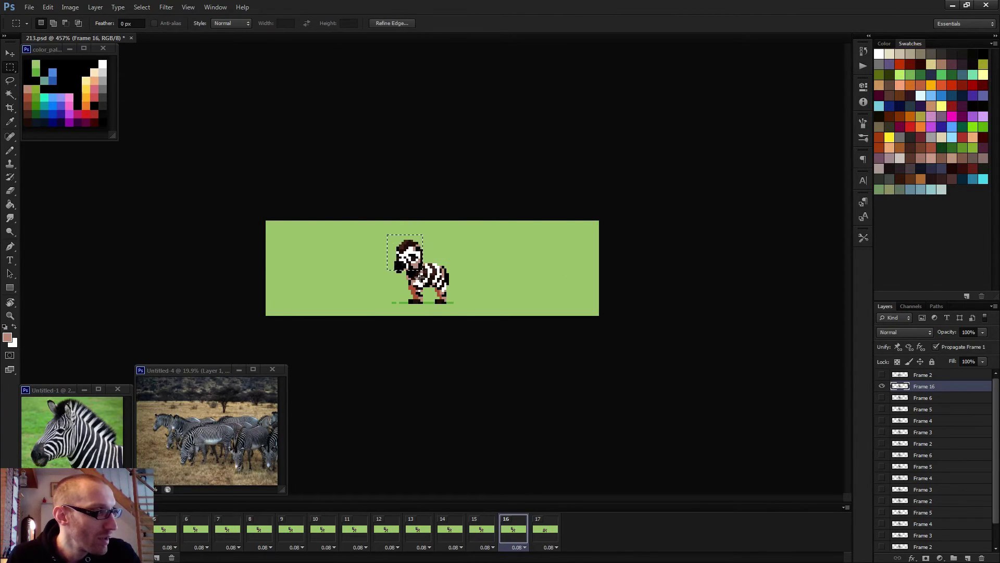
key("ctrl+plus")
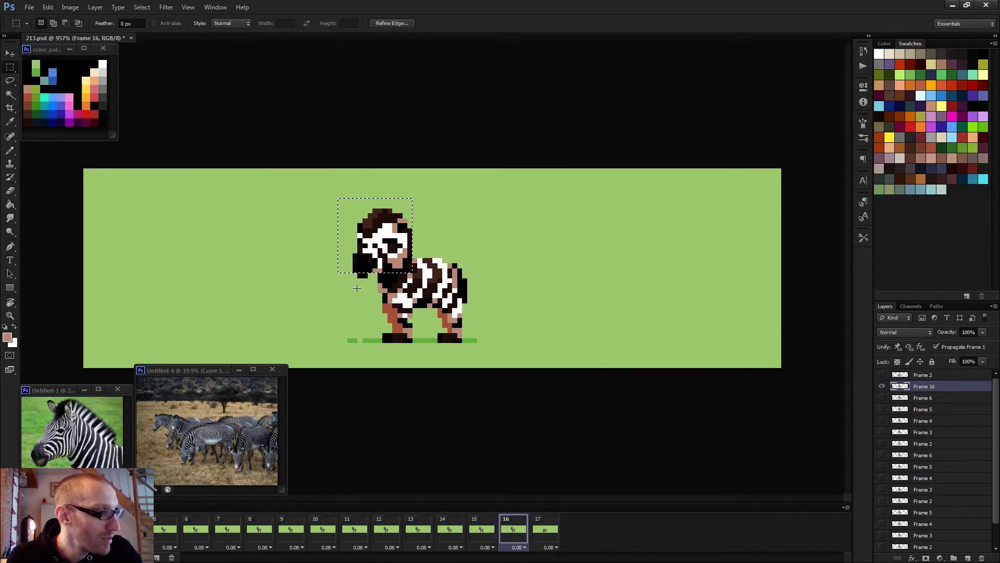
left_click(539, 530)
left_click(513, 529)
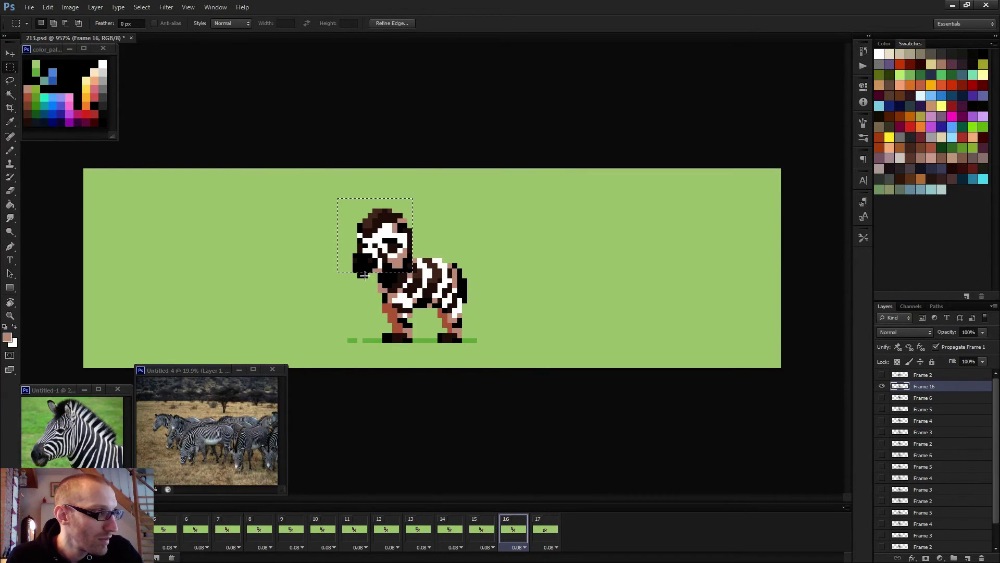
Step: Exclude the neck pixels behind the jaw from the head selection and erase the lower-jaw pixels beneath the muzzle
scroll(406, 266, "up", 2)
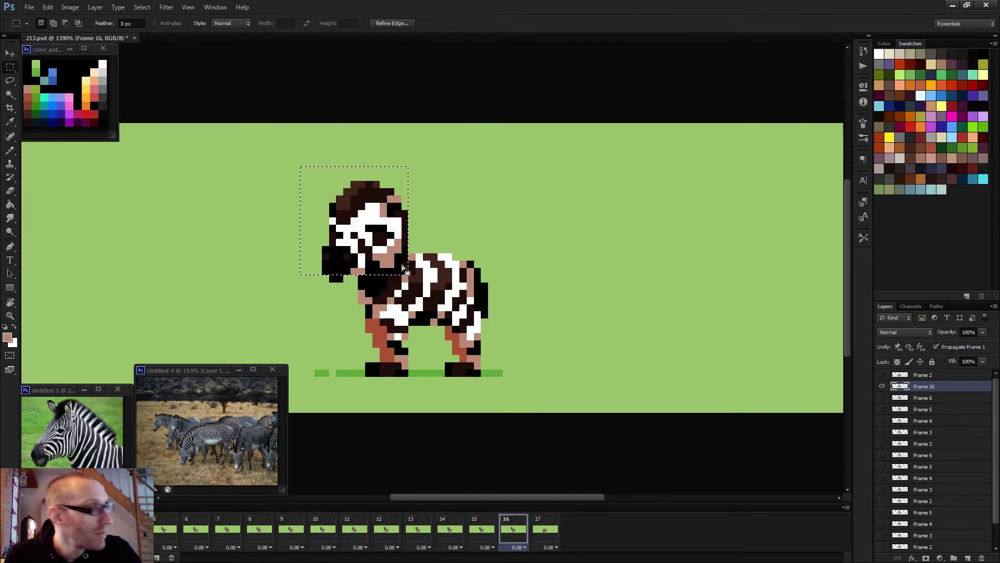
left_click_drag(401, 260, 411, 281)
key("alt")
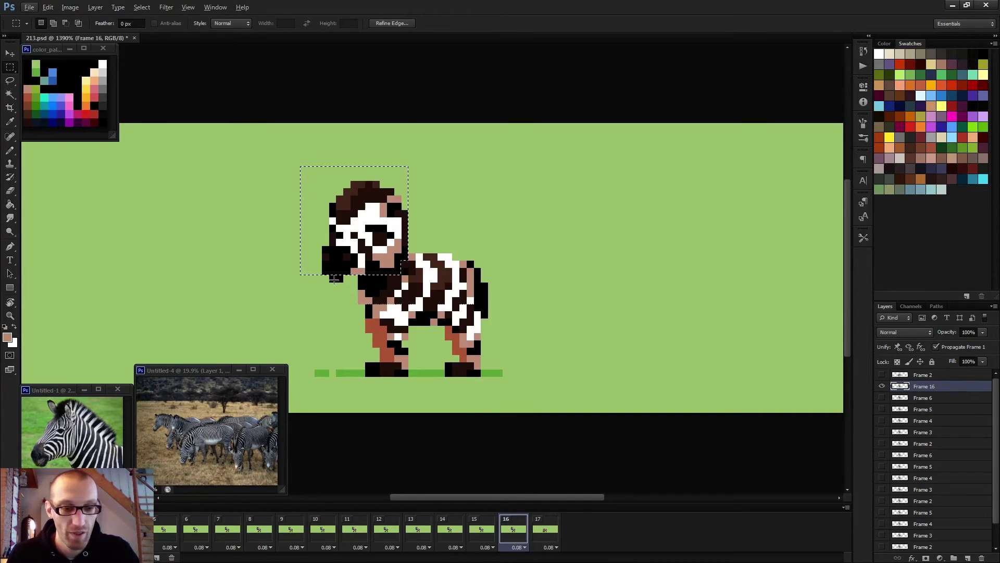
mouse_move(323, 268)
left_mouse_down()
mouse_move(343, 288)
mouse_move(333, 280)
left_mouse_up()
key("e")
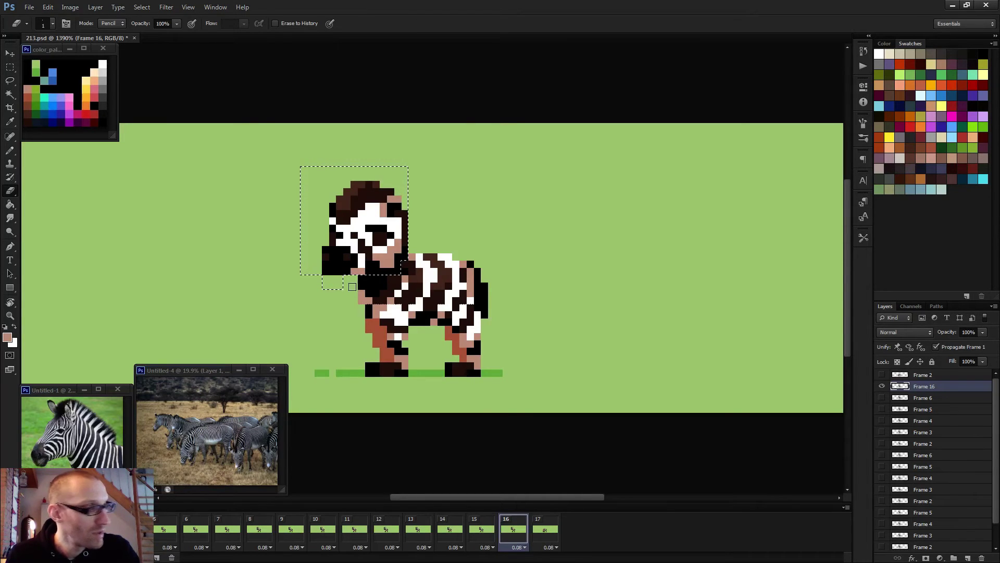
Step: Move the selected head one pixel up and one pixel towards the body, then clear the selection
key("v")
key("Up")
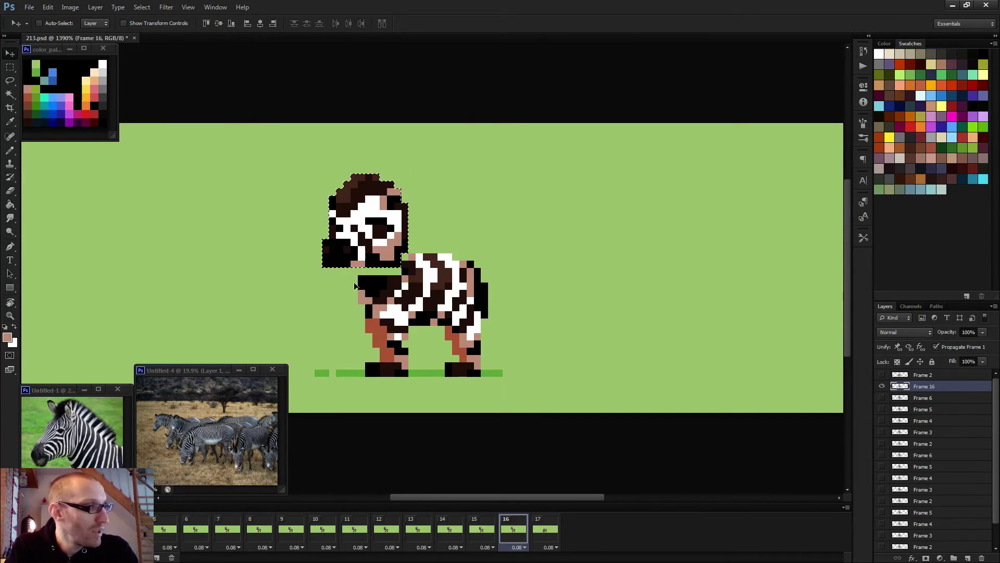
key("Right")
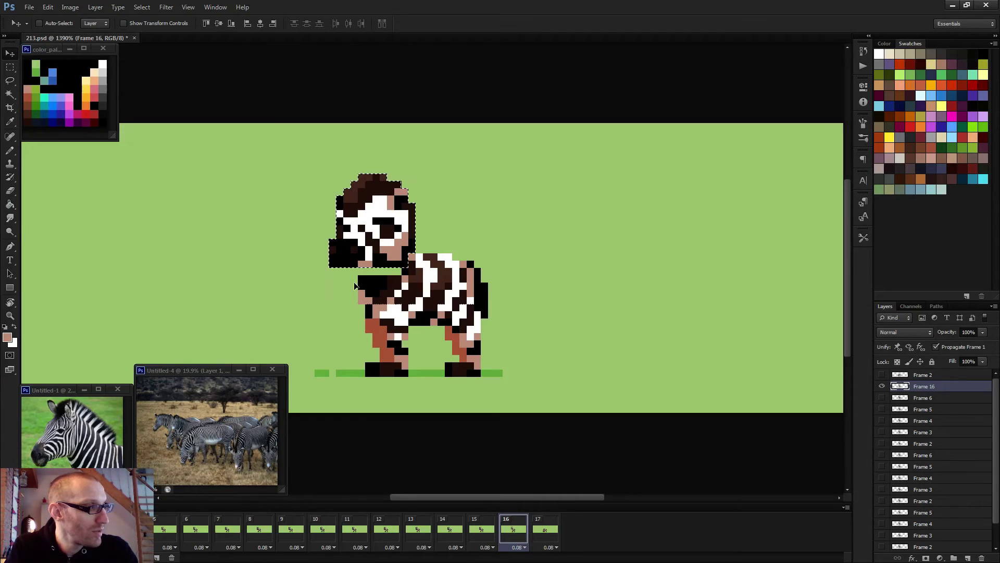
key("ctrl+d")
Step: Fill the gap between the raised head and the neck with black and dark brown pixels using the Pencil
key("b")
scroll(388, 281, "up", 3)
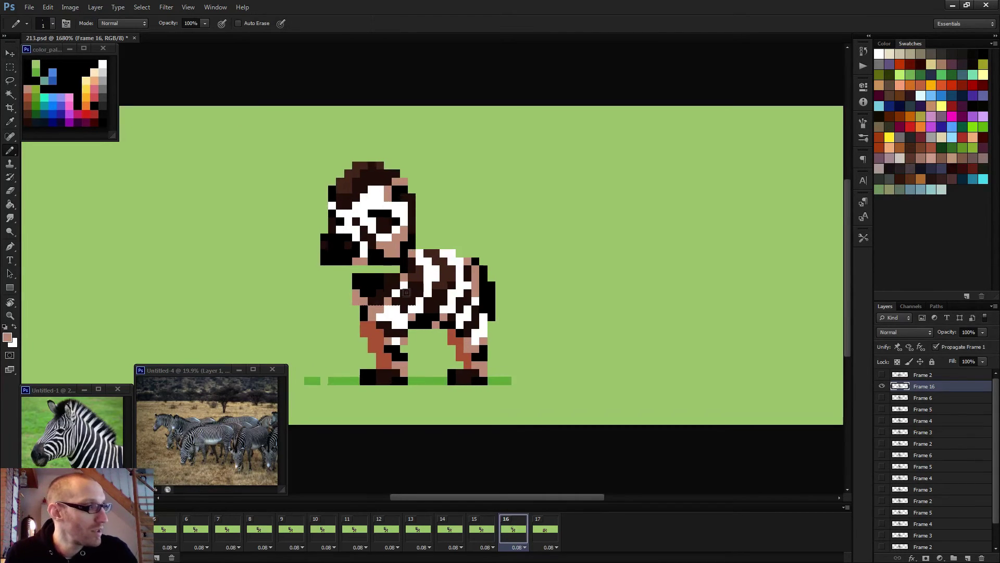
left_click(381, 285, "alt")
left_click_drag(338, 264, 376, 265)
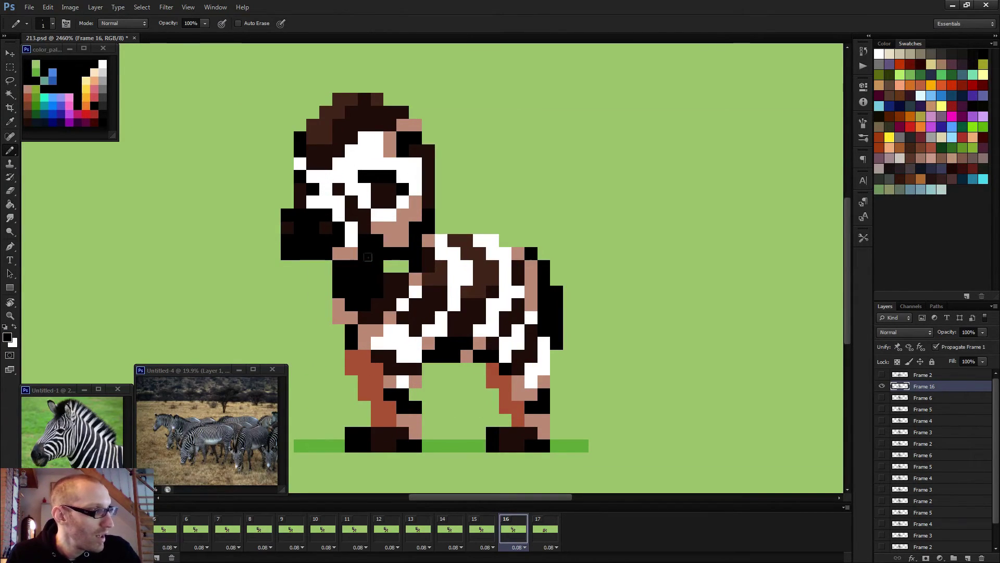
left_click(390, 266)
left_click(396, 285, "alt")
left_click(403, 266)
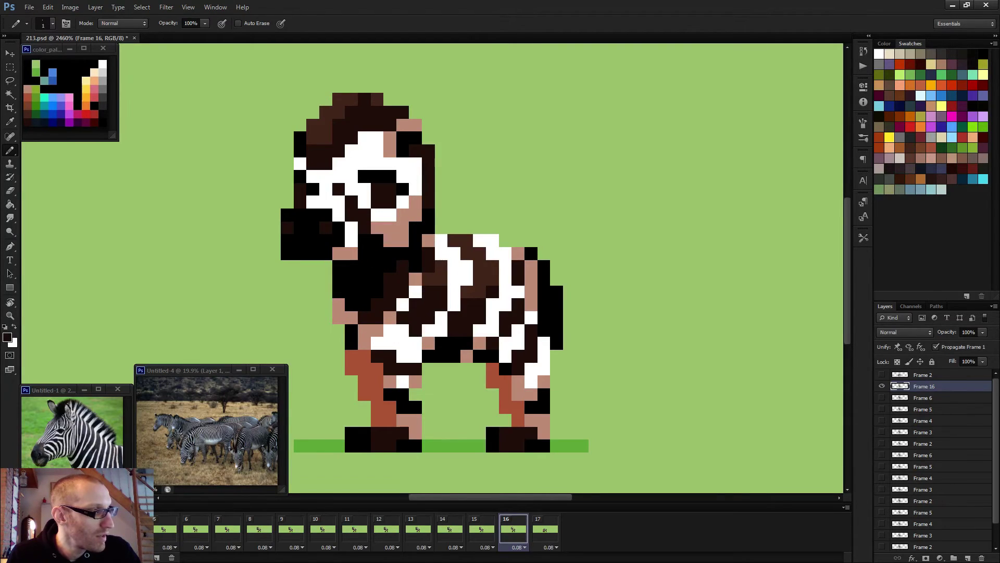
Step: Play the animation to check the raised-head frame before the zebra grazes, stopping on frame 16
scroll(363, 284, "down", 5)
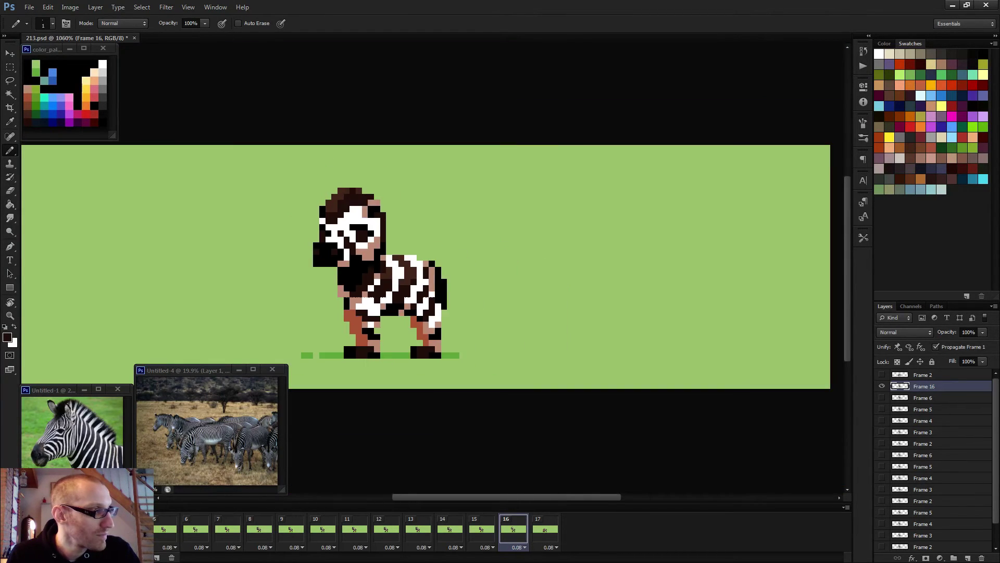
left_click(480, 529)
key("space")
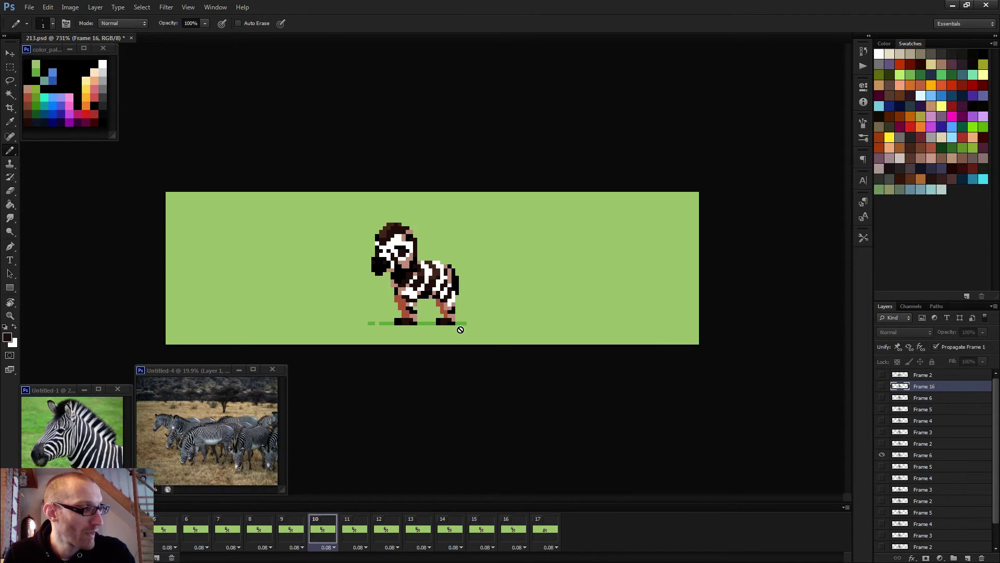
key("space")
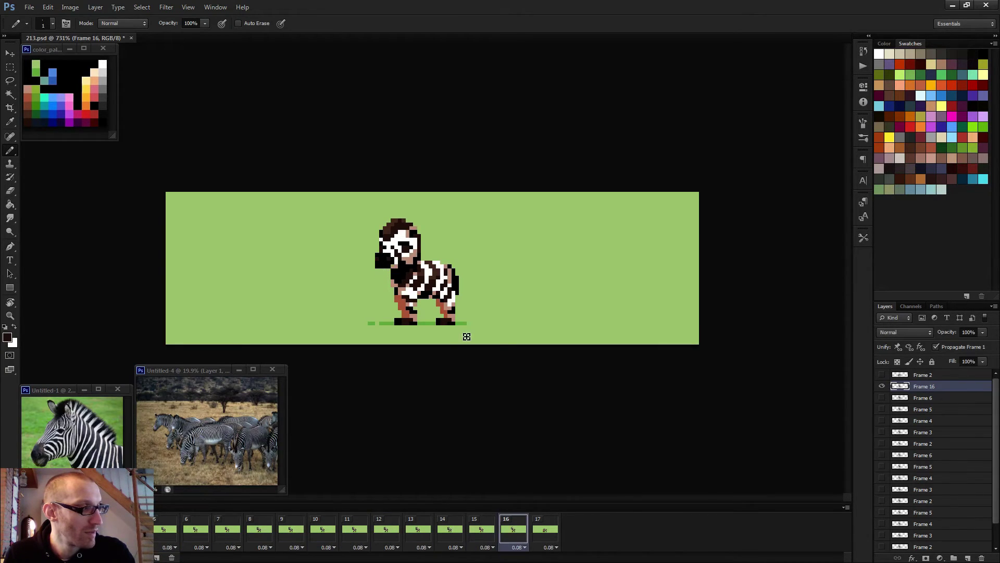
Step: Compare the raised-head frame 16 with the grazing frame 17 by switching between them, ending on frame 16
key("space")
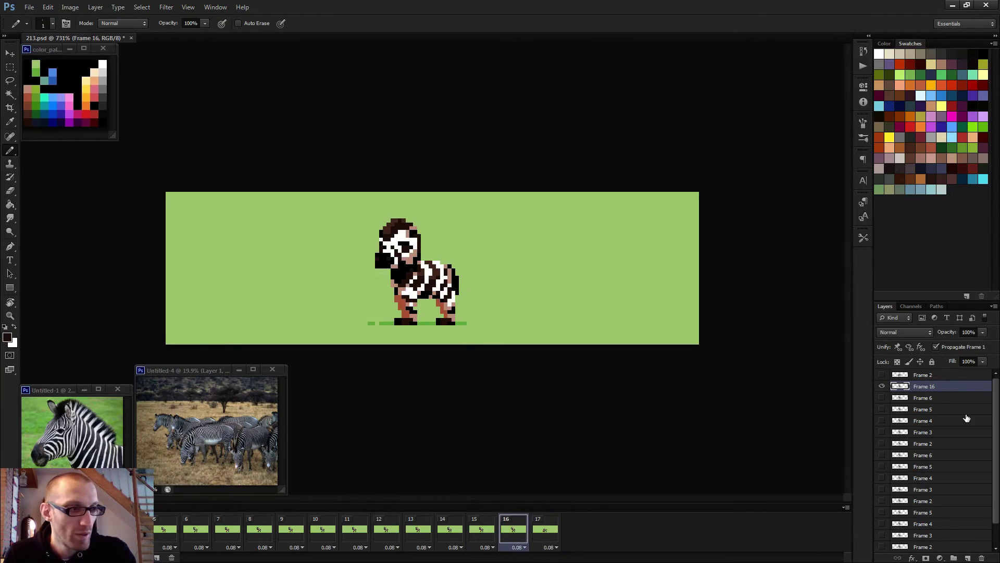
key("Left")
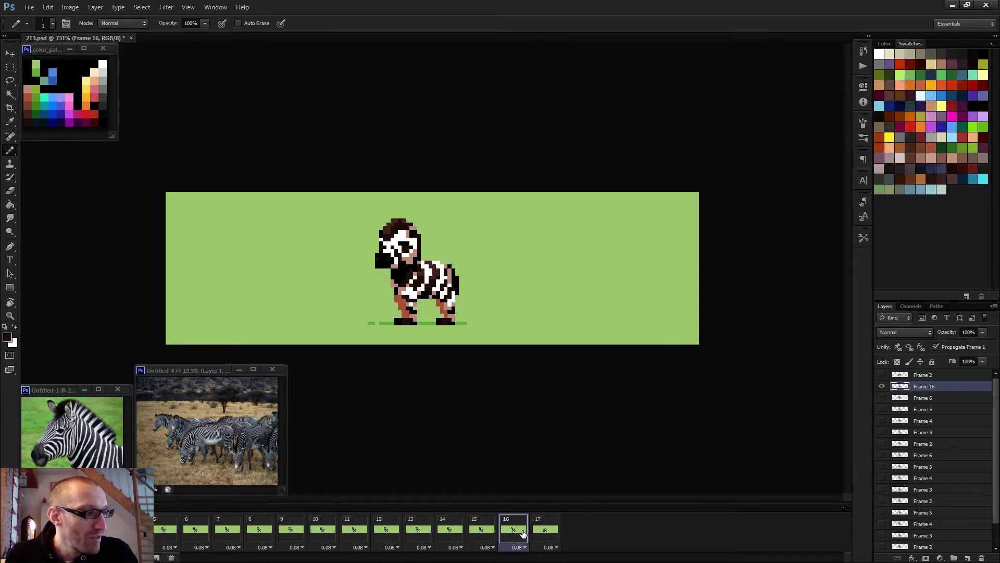
left_click(546, 530)
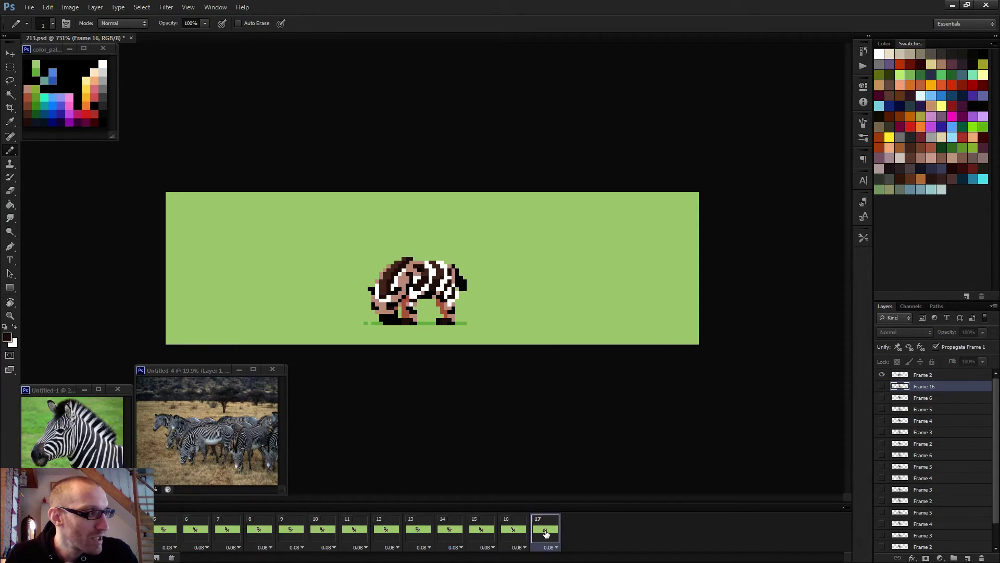
left_click(515, 529)
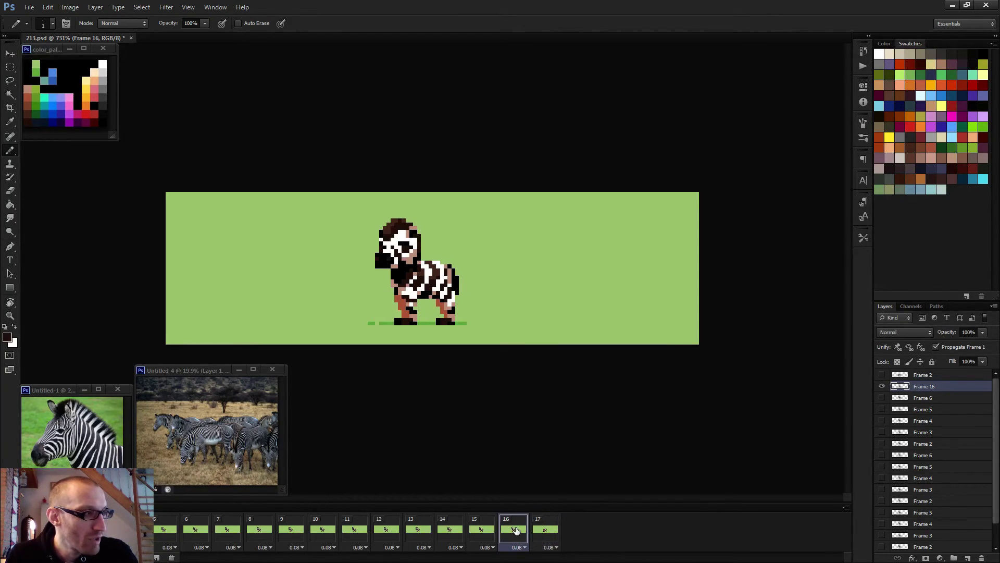
left_click(545, 531)
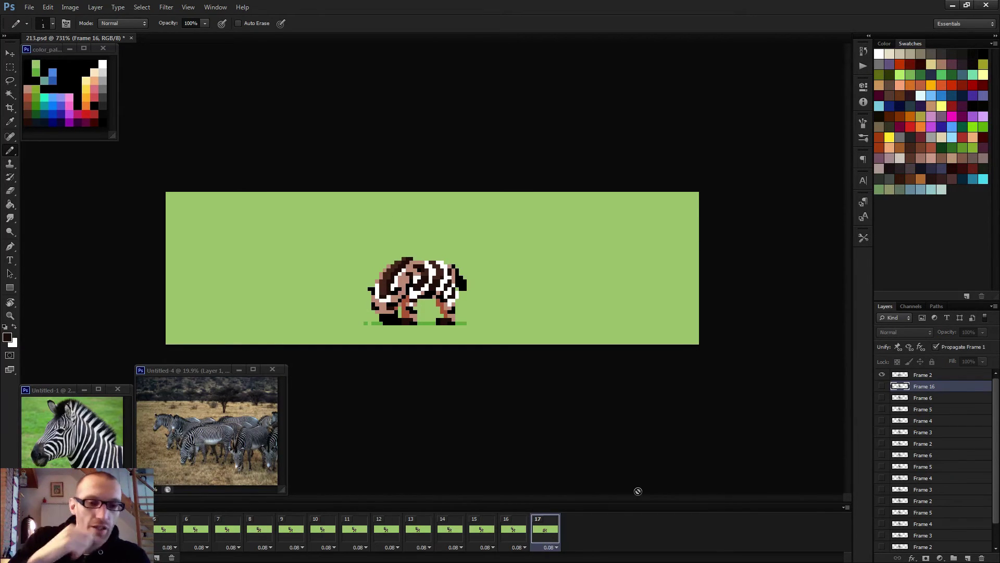
left_click(518, 539)
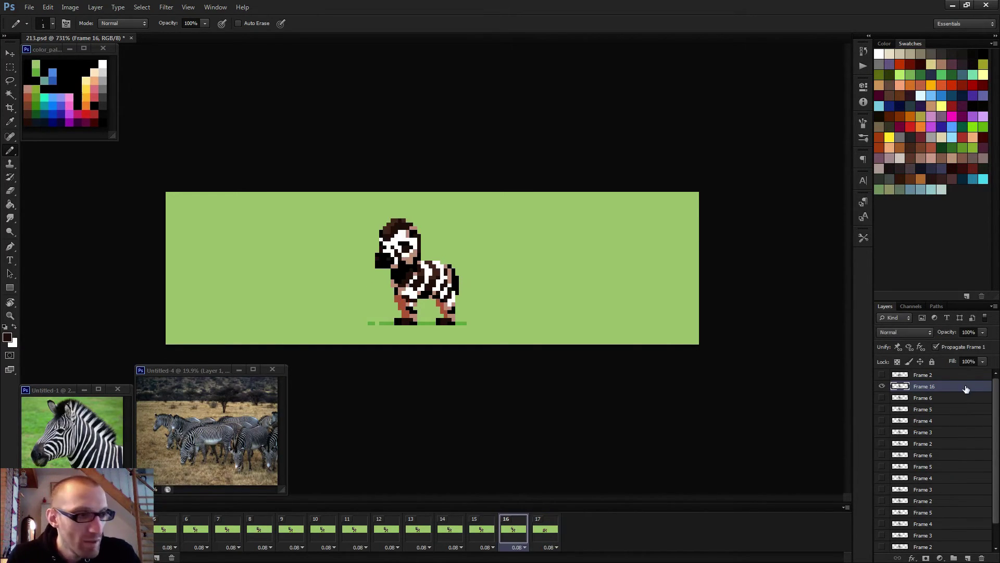
Step: Duplicate frame 16 as a new frame before the grazing pose and select the zebra's head, including the muzzle and jaw
key("F2")
scroll(374, 257, "up", 4)
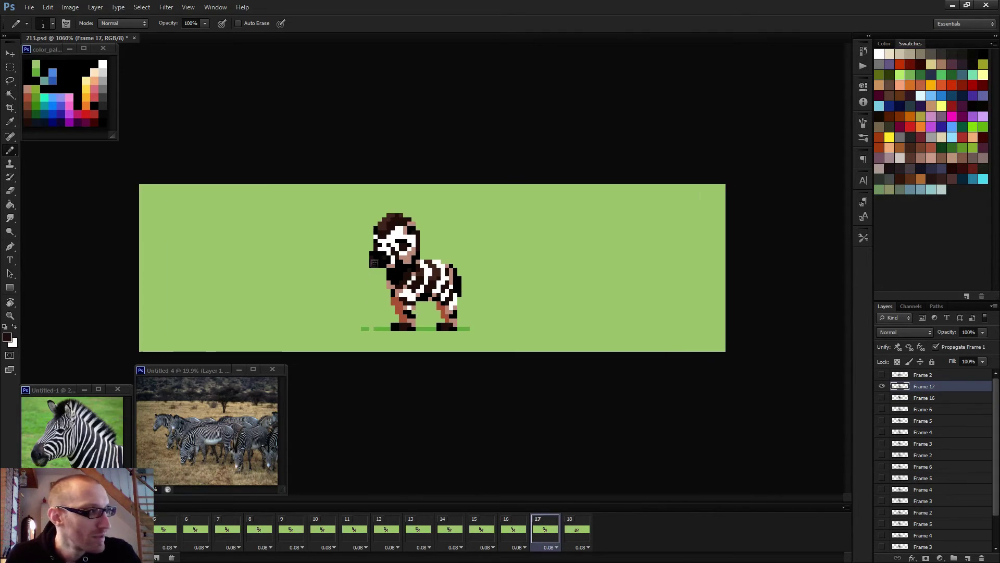
key("m")
left_click_drag(316, 164, 430, 266)
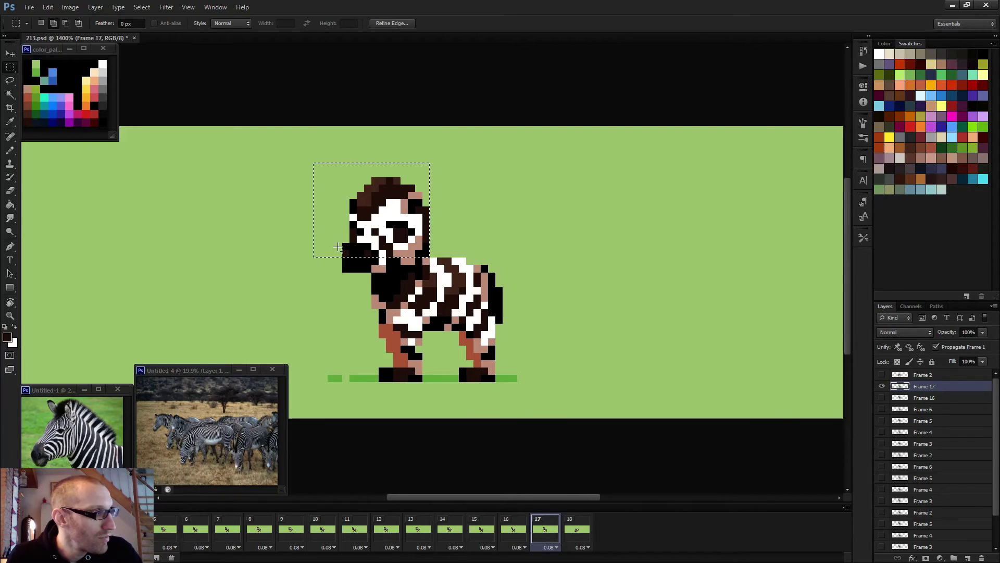
left_click_drag(336, 248, 415, 271)
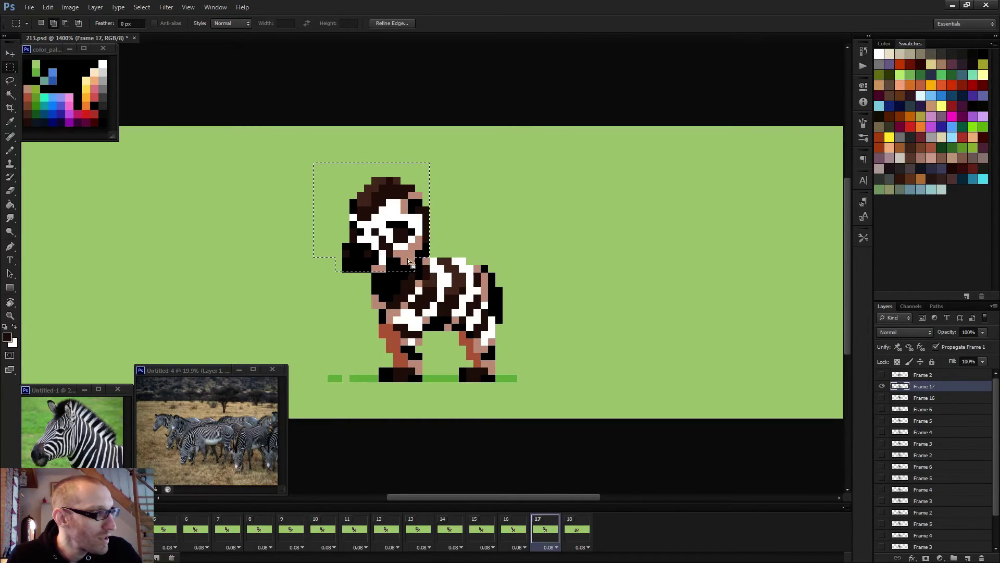
scroll(442, 261, "down", 2)
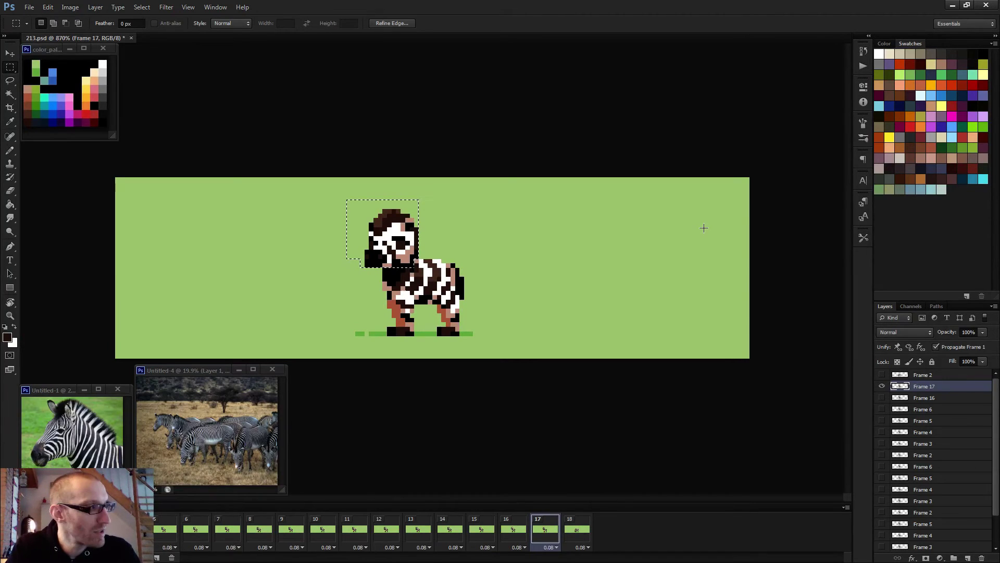
Step: Move the selected head one pixel away from the body and one pixel down
key("v")
key("Left")
key("Down")
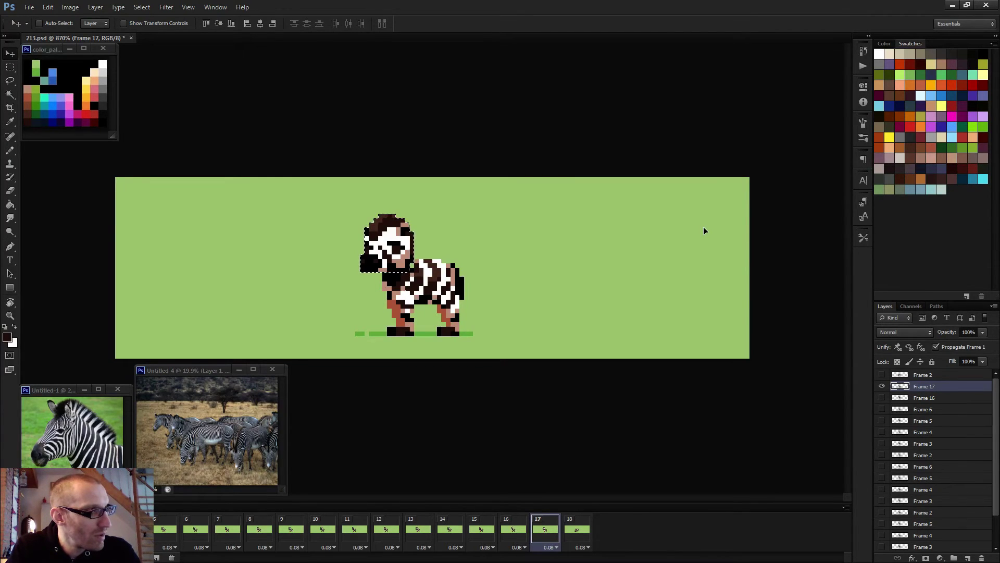
Step: Try the selected head in much lower positions, down to the level of the zebra's back
key("Down")
key("Down")
key("Down")
key("Down")
key("Down")
key("Down")
key("Down")
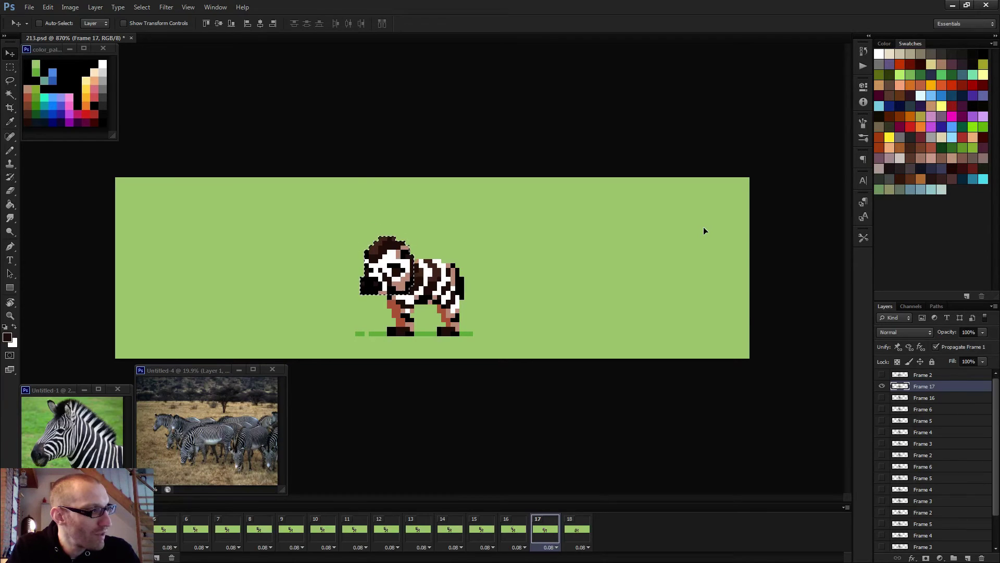
key("Down")
key("Down")
key("Down")
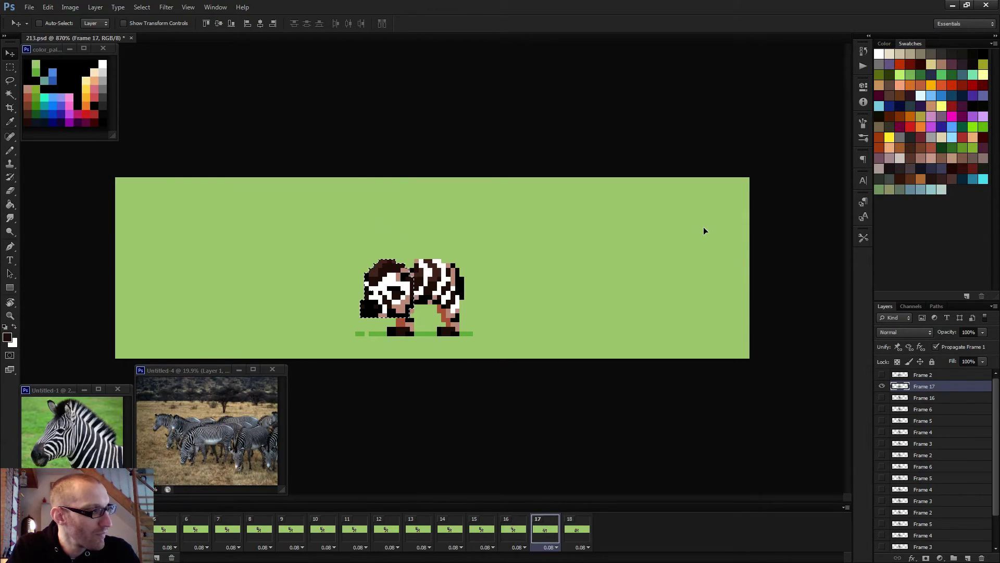
key("Up")
key("Up")
key("Up")
key("Up")
key("Up")
key("Up")
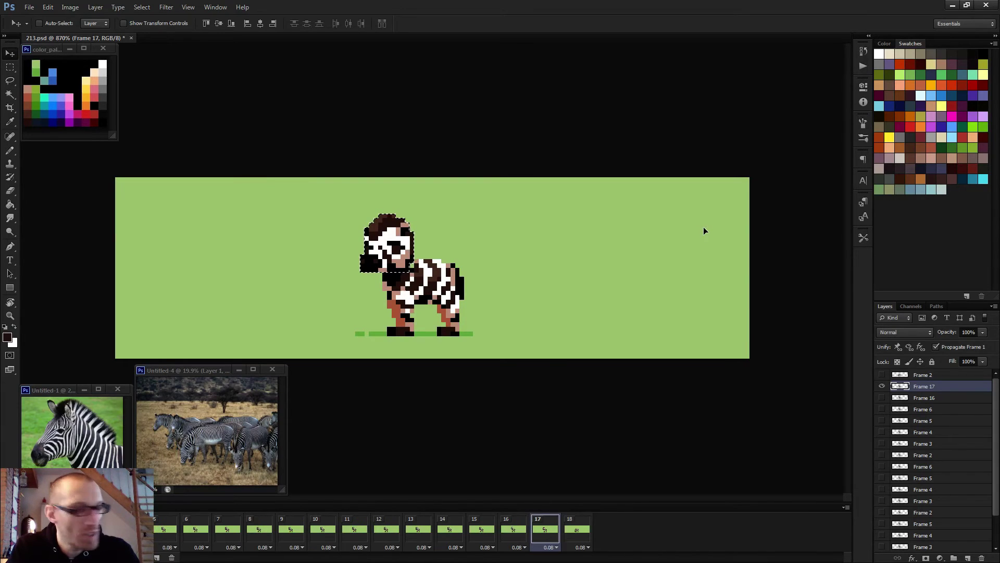
Step: Lower the selected head by two more pixels and clear the selection
key("Down")
key("Down")
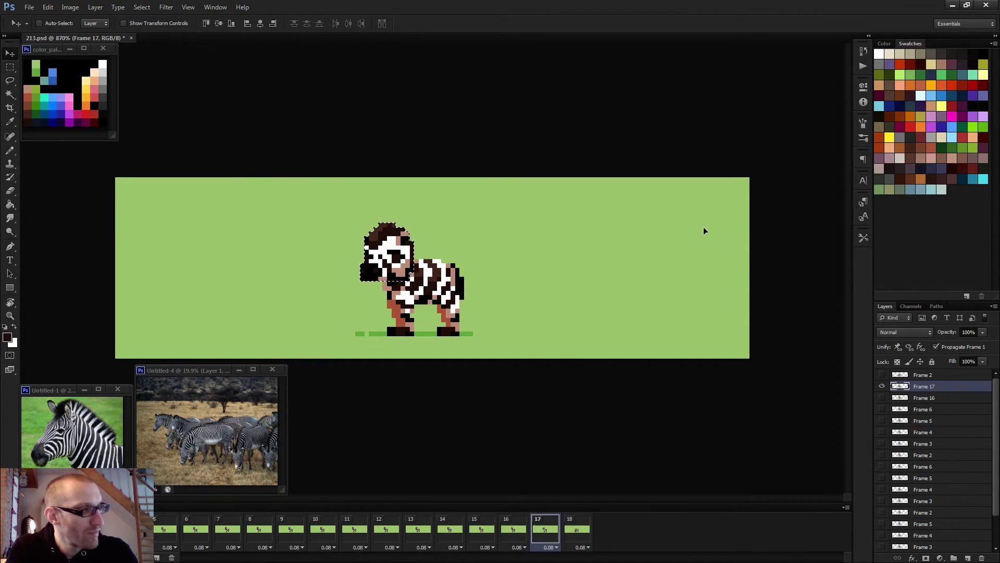
key("ctrl+d")
Step: Redraw both eyes as nearly closed with the Pencil, using black lines and white pixels around them
key("b")
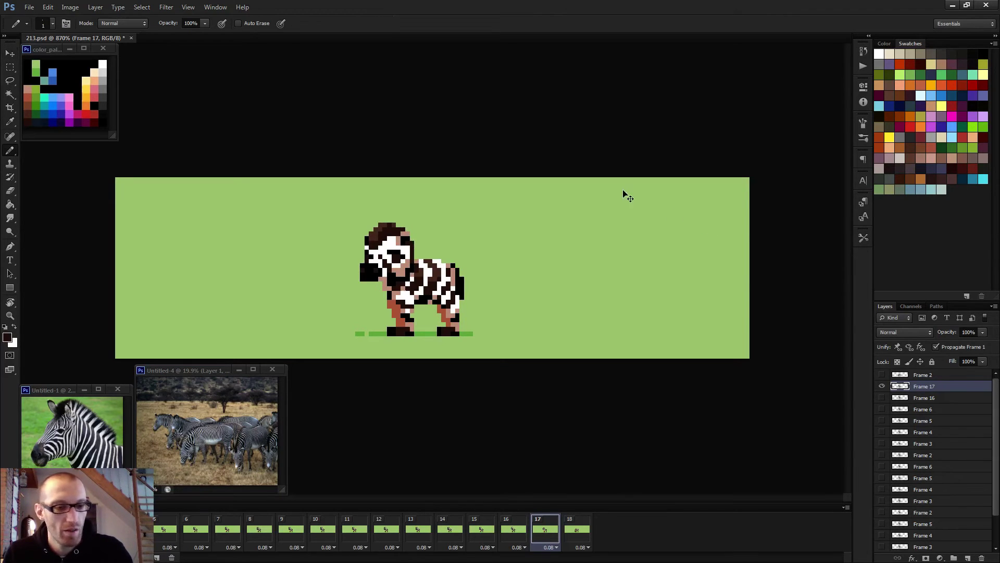
scroll(479, 231, "up", 8)
mouse_move(281, 274)
left_mouse_down()
mouse_move(524, 190)
mouse_move(483, 208)
mouse_move(490, 202)
mouse_move(495, 221)
left_mouse_up()
key("x")
key("x")
left_click(523, 199)
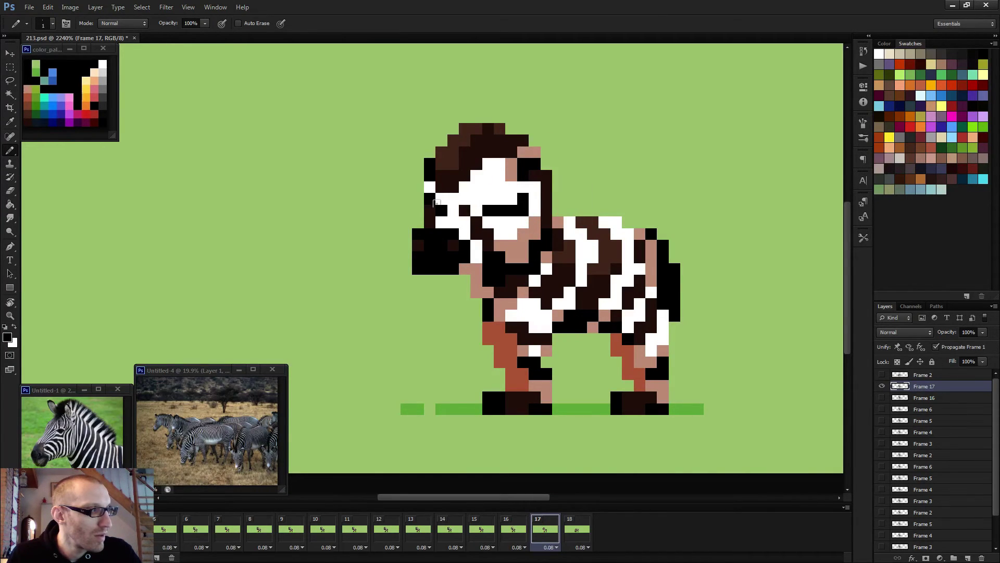
left_click(437, 215, "alt")
left_click(430, 211)
key("x")
left_click(431, 222)
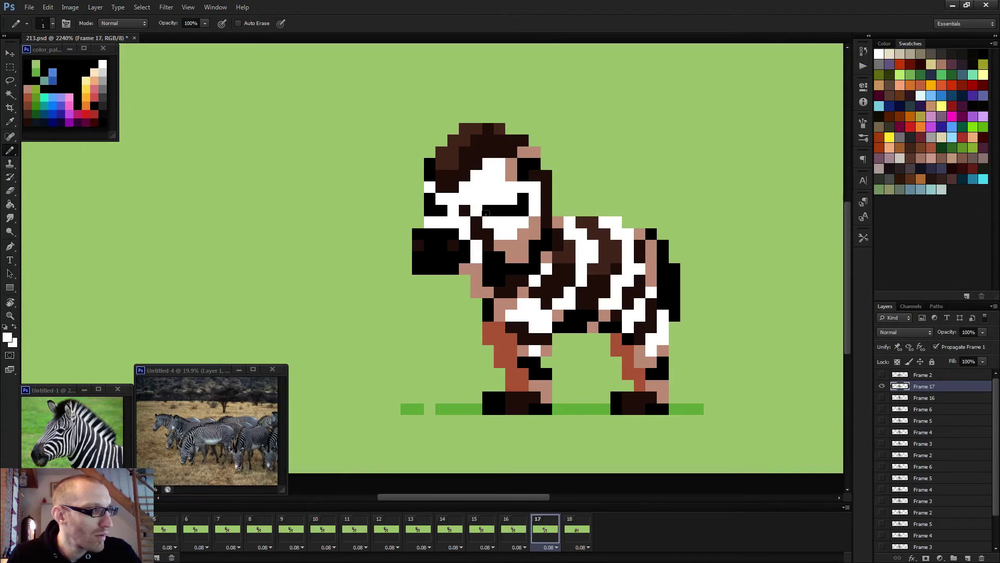
scroll(501, 225, "down", 2)
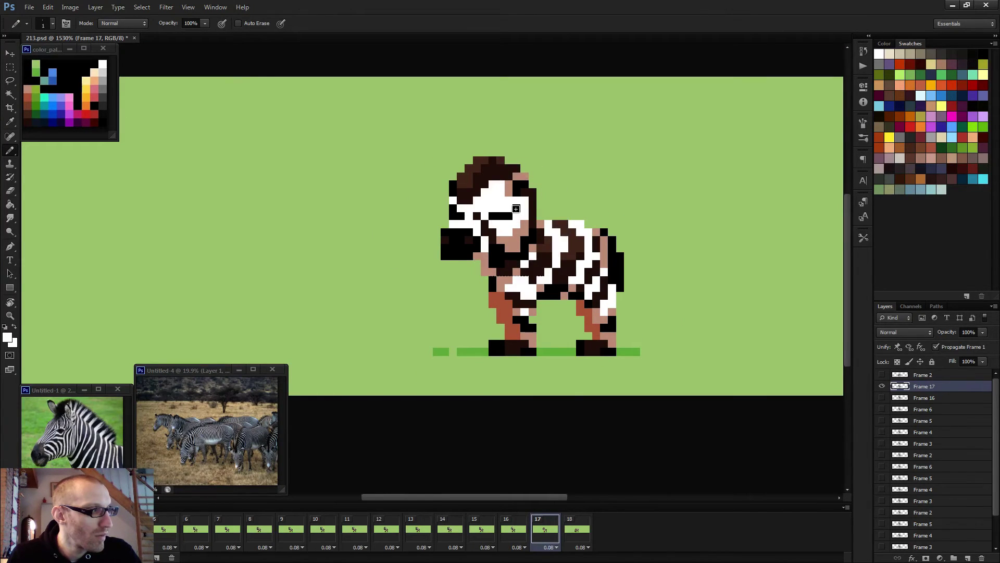
left_click(514, 209, "alt")
scroll(514, 224, "down", 4)
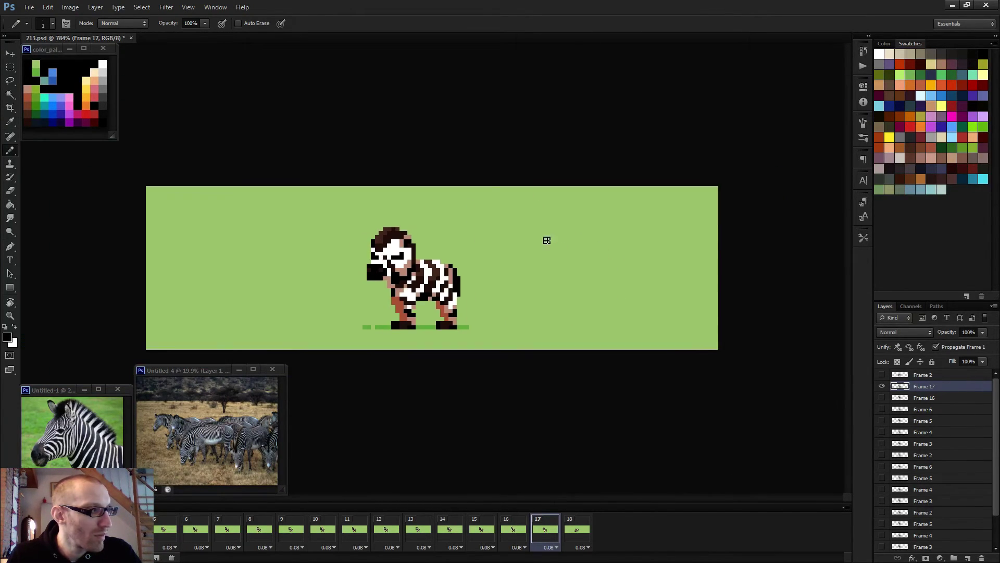
Step: Refine the eyelids with white pixels around the far eye and a light brown pixel above the near eye's black line
scroll(430, 271, "up", 1)
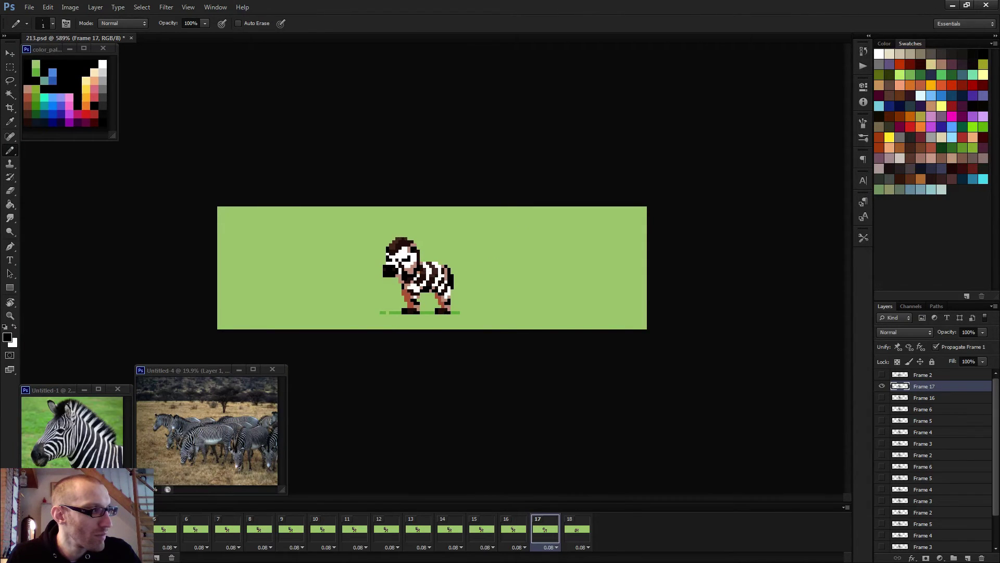
scroll(428, 265, "up", 5)
left_click(408, 262, "alt")
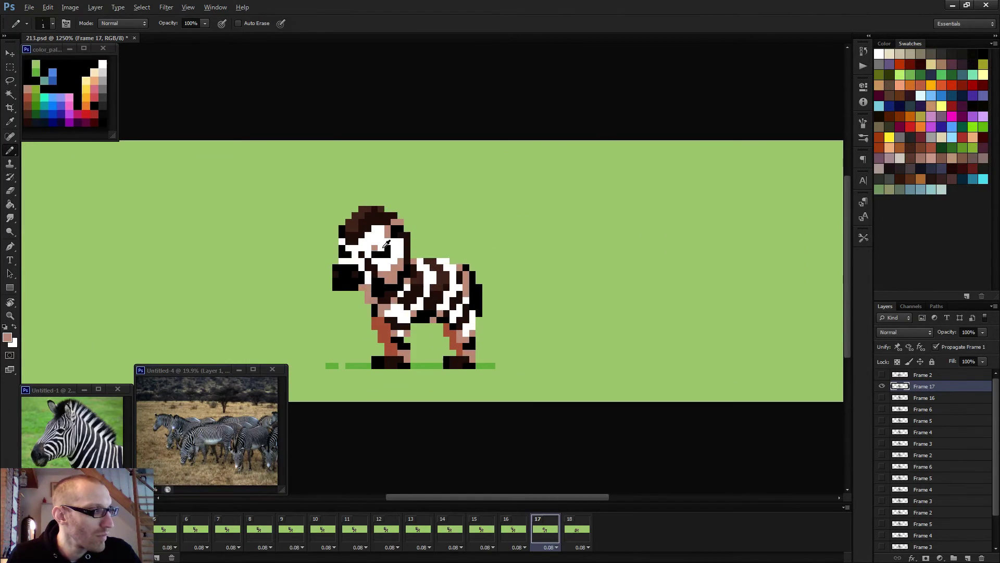
left_click(395, 253, "alt")
scroll(423, 261, "down", 4)
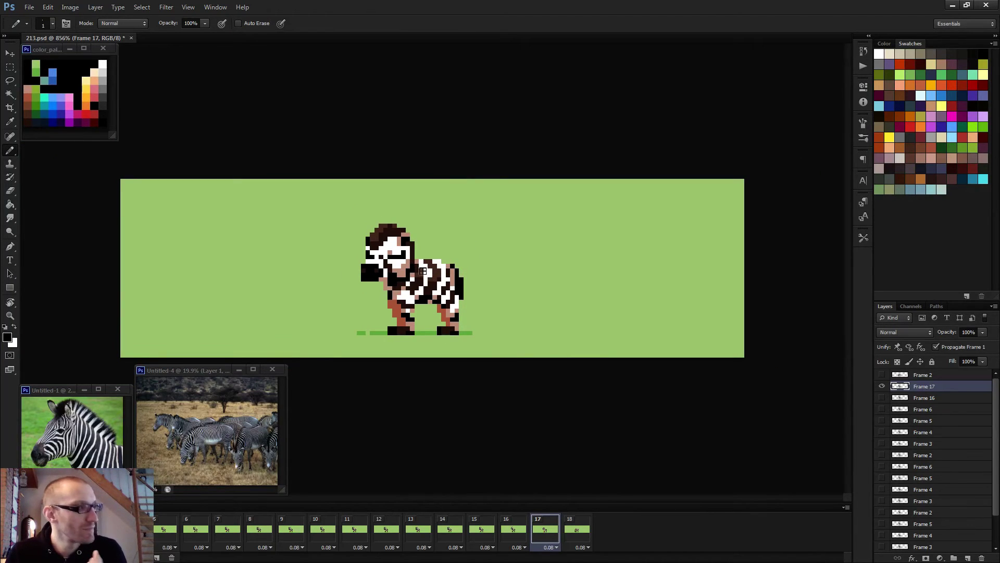
scroll(388, 259, "up", 5)
left_click(352, 242, "alt")
left_click(345, 246)
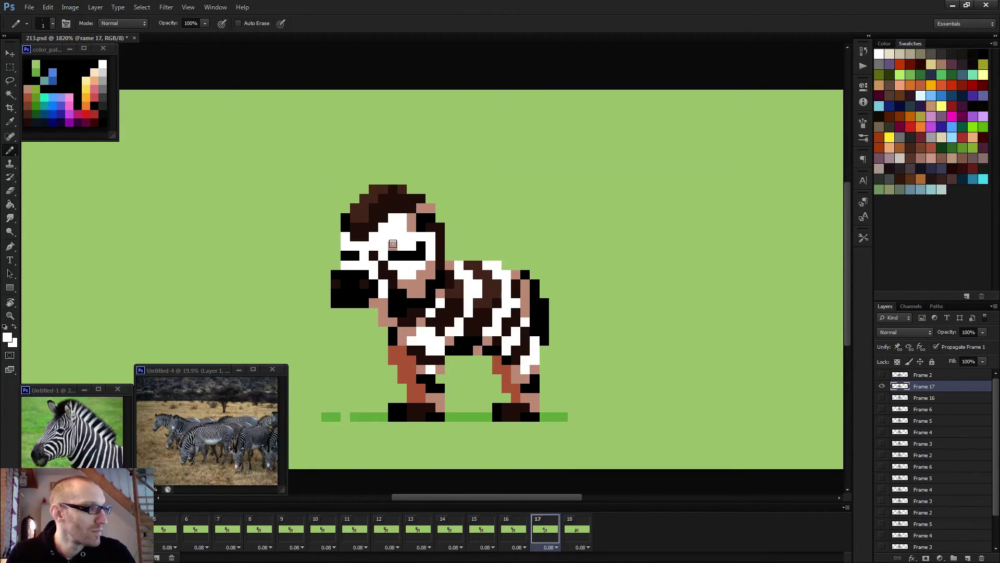
left_click(395, 242, "alt")
Step: Play the animation to check the lowered head with closed eyes, stopping on frame 17
scroll(399, 250, "down", 2)
scroll(399, 250, "down", 2)
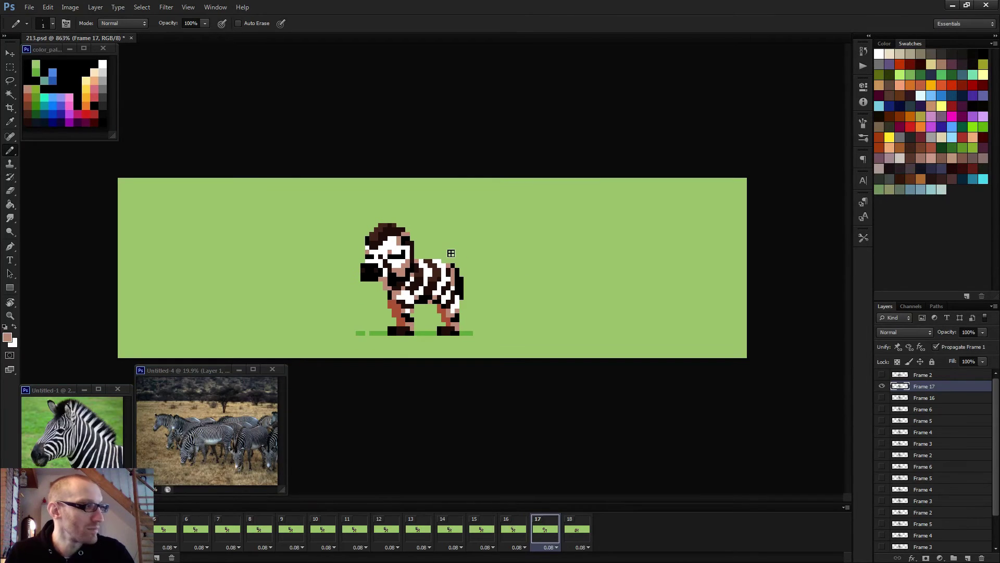
key("space")
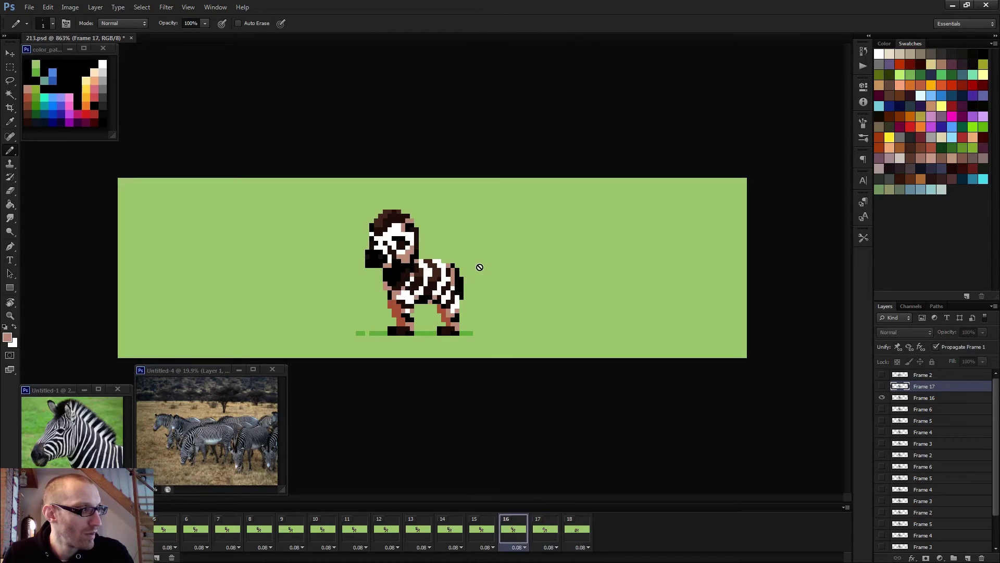
key("space")
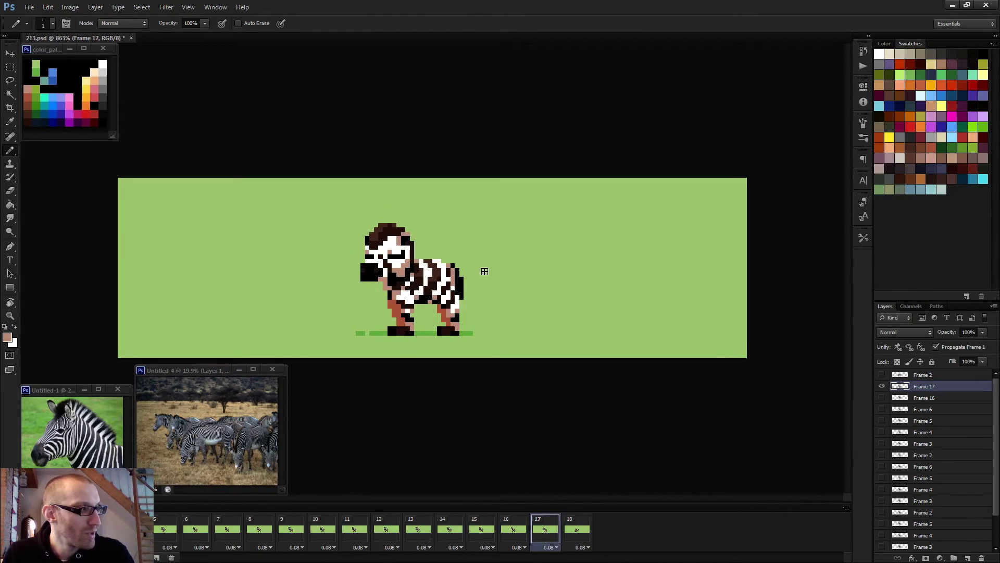
Step: Select the head and jaw again, move them one pixel farther from the body, and clear the selection
key("m")
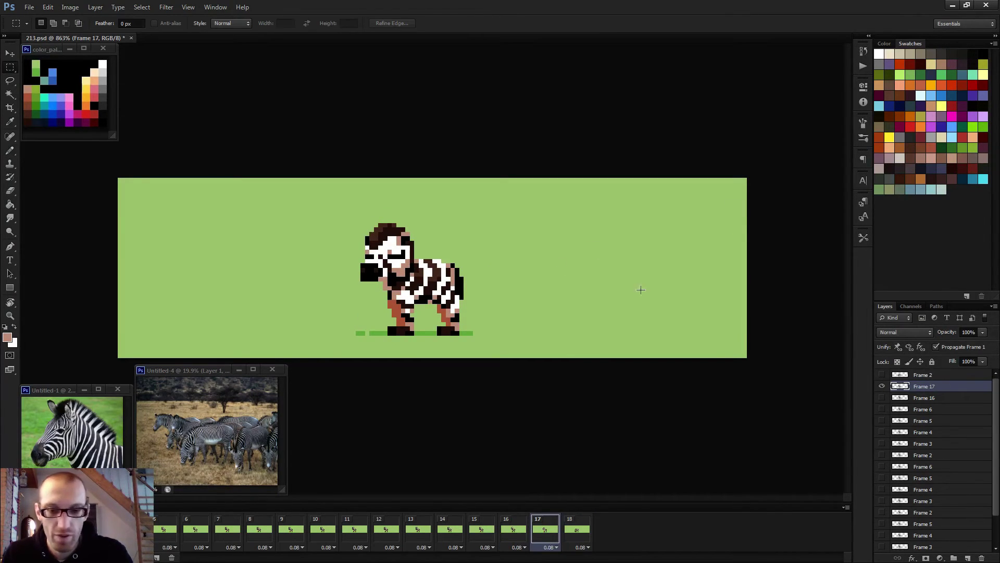
scroll(622, 258, "up", 3)
left_click_drag(228, 179, 364, 283)
left_click_drag(261, 259, 347, 298)
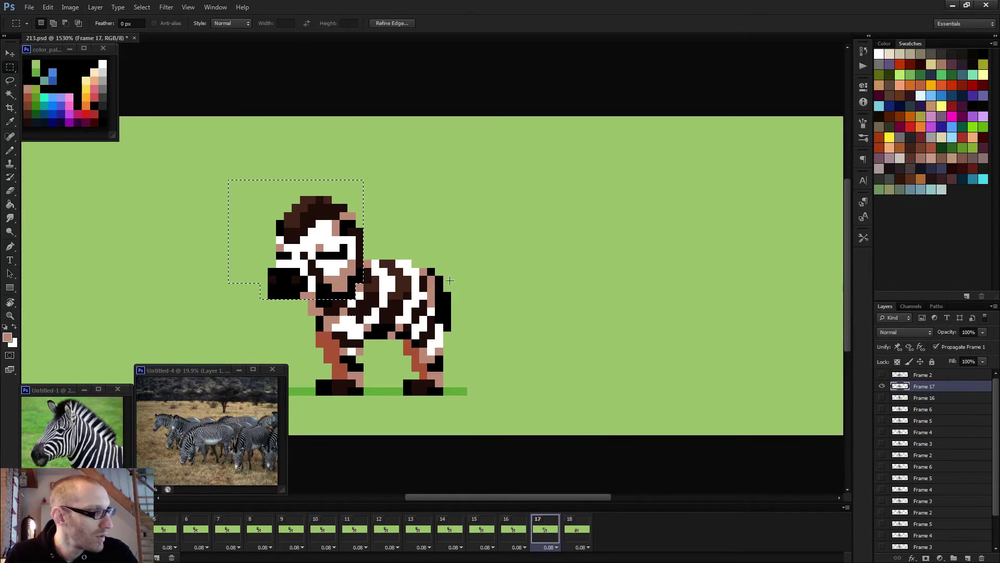
key("v")
key("Left")
key("ctrl+d")
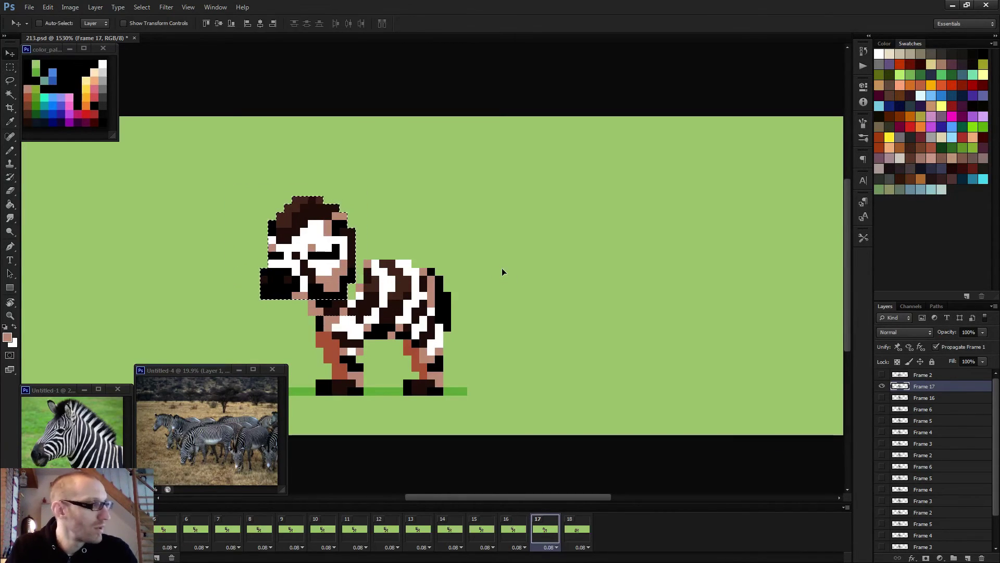
Step: Close both zebra reference photos without saving them
key("b")
scroll(542, 161, "up", 2)
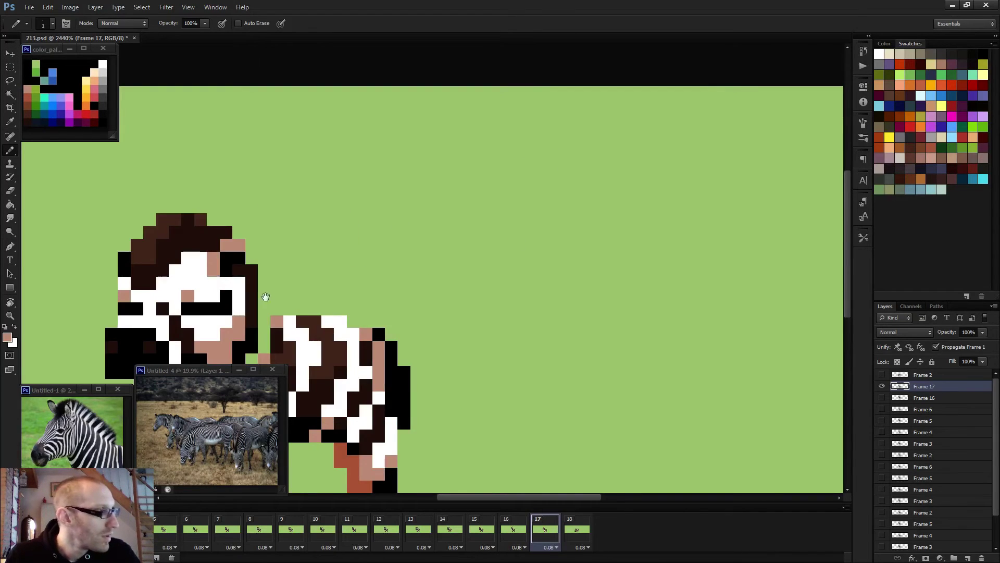
left_click_drag(264, 296, 450, 206)
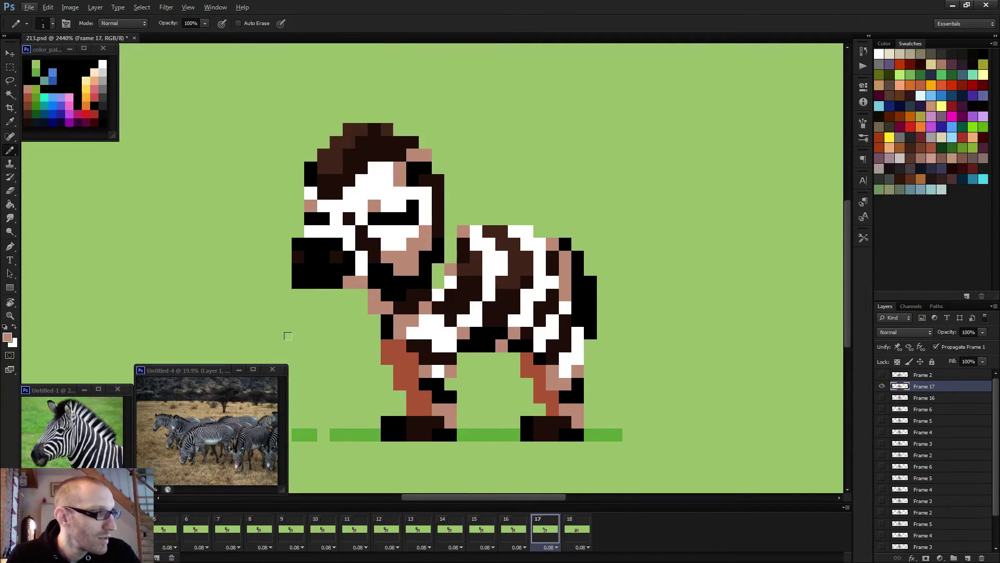
left_click(272, 369)
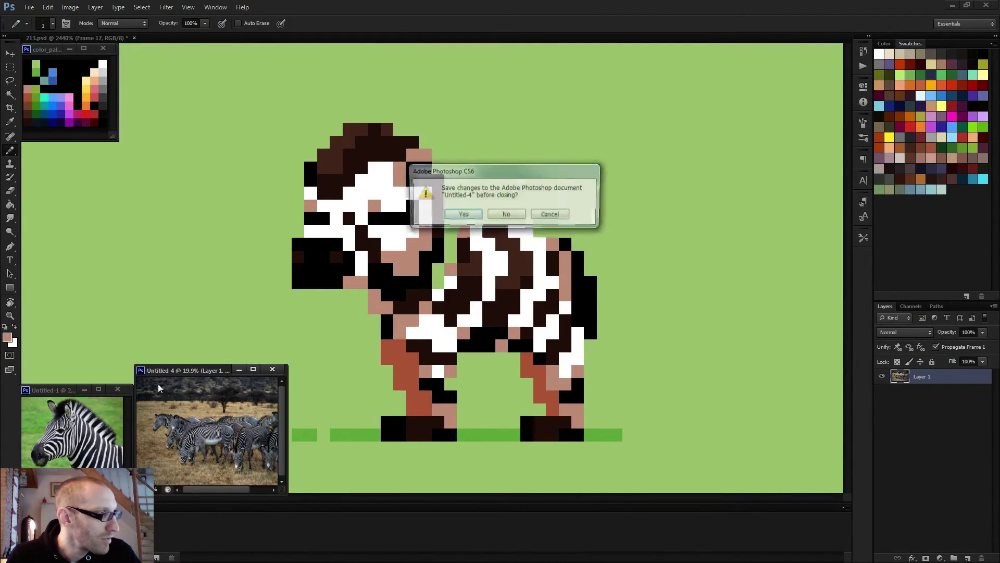
left_click(507, 215)
left_click(118, 389)
left_click(507, 214)
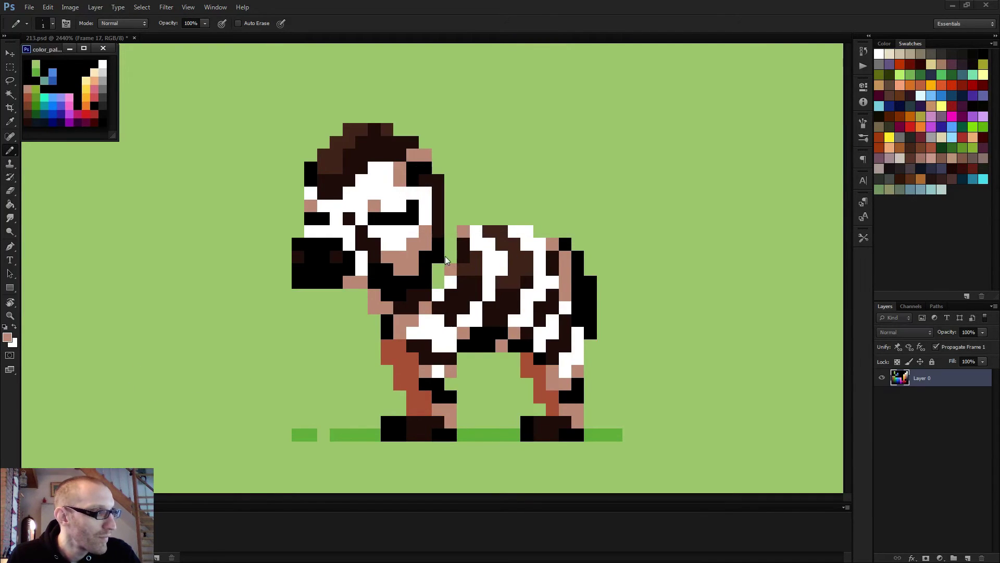
Step: Close the gap between the mane and back with dark brown pixels, and fill the notch beneath the head with light brown
left_click(467, 256, "alt")
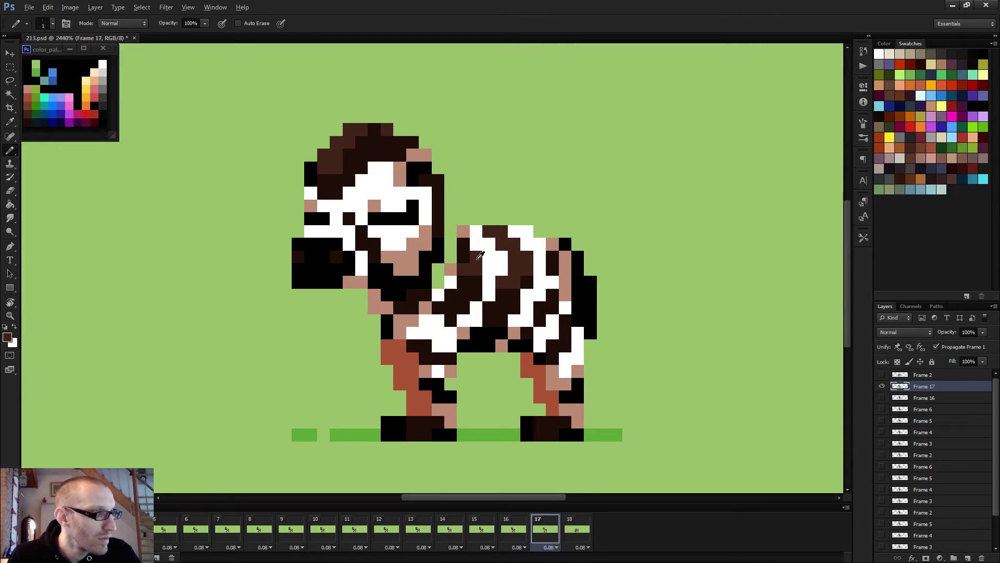
mouse_move(462, 244)
left_mouse_down()
mouse_move(468, 286)
mouse_move(449, 234)
mouse_move(451, 257)
left_mouse_up()
left_click(466, 282, "alt")
left_click(465, 266, "alt")
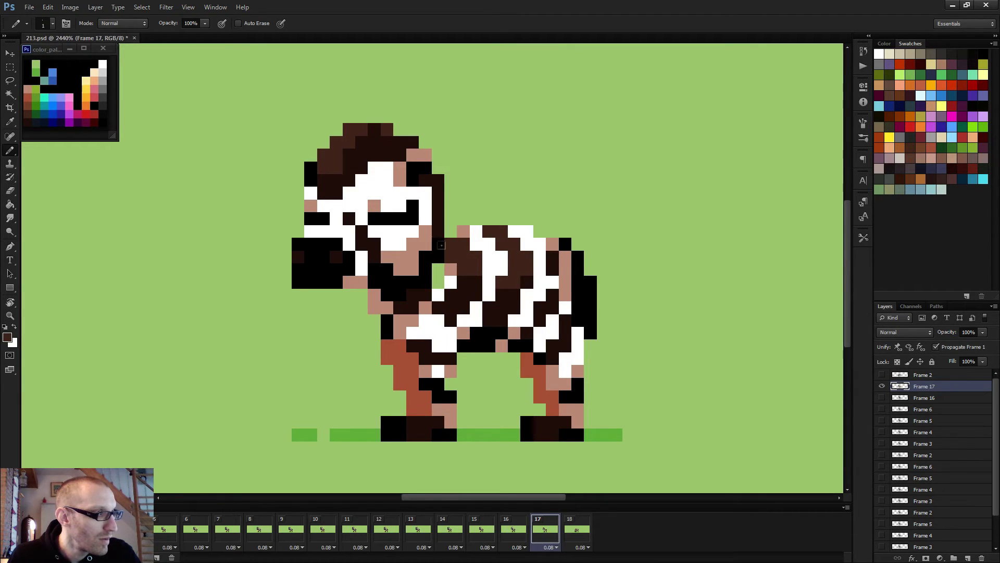
left_click(444, 230)
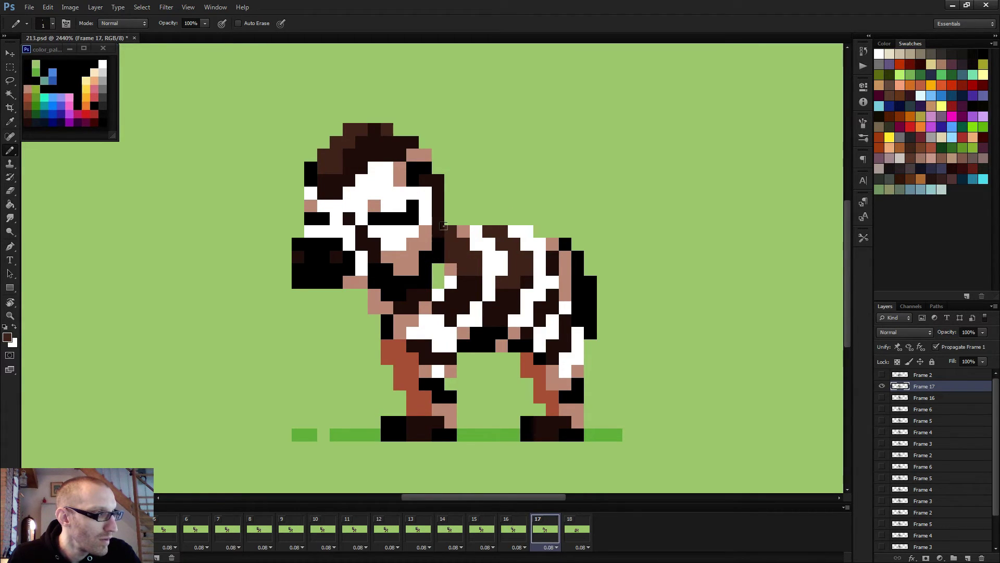
left_click(451, 270, "alt")
left_click_drag(439, 268, 428, 289)
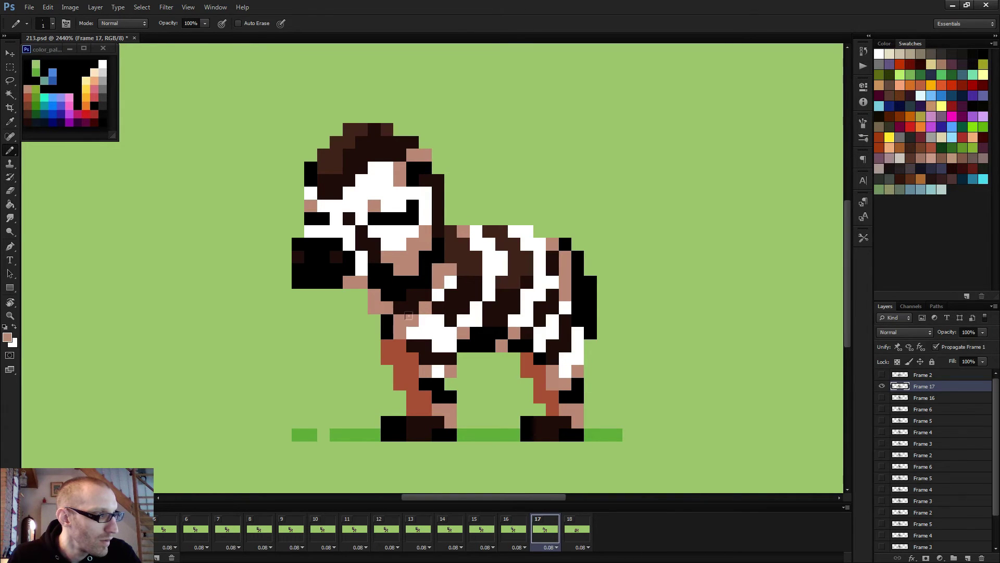
left_click(361, 295)
Step: Step back and forth through frames 16 to 18 to compare the head-lowering poses
scroll(453, 313, "down", 6)
key("Left")
key("comma")
key("period")
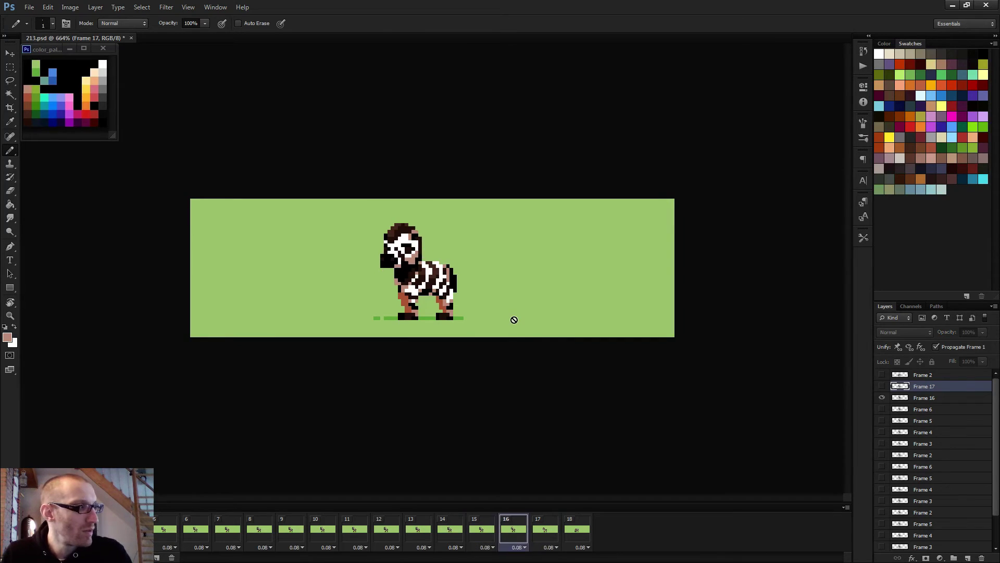
key("period")
key("period")
key("comma")
key("comma")
key("comma")
Step: Play the animation to check the transition into grazing, stopping on frame 18
key("space")
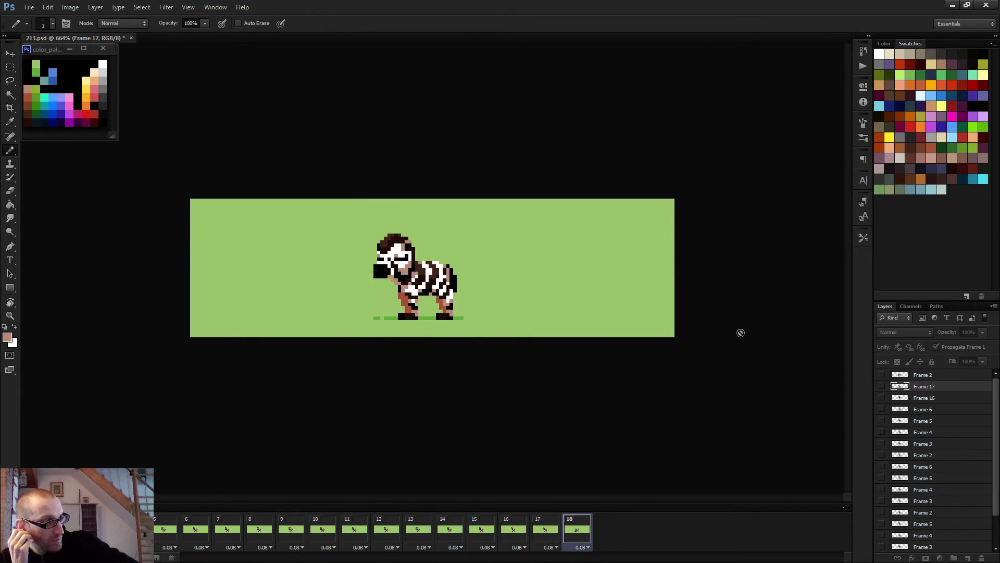
key("space")
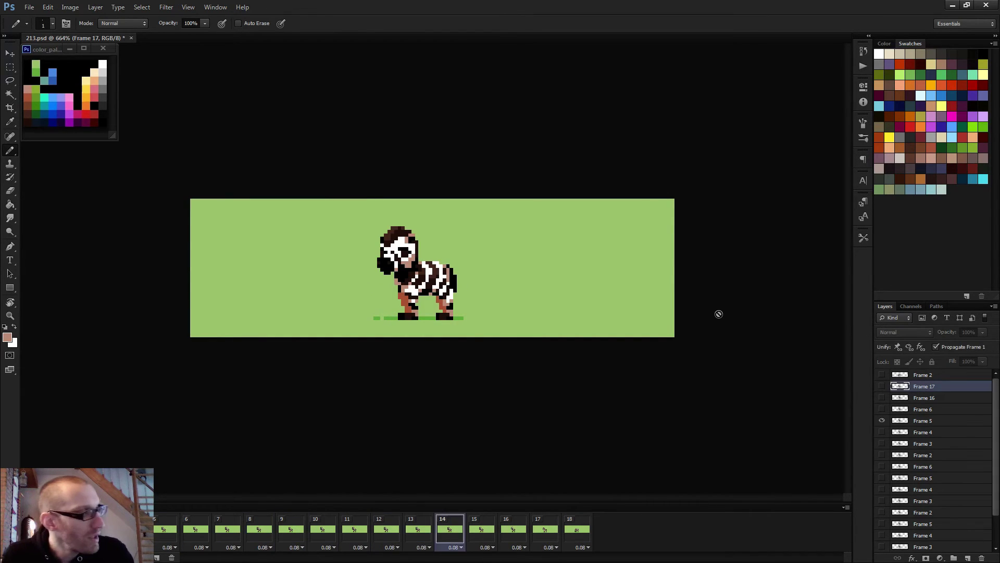
key("space")
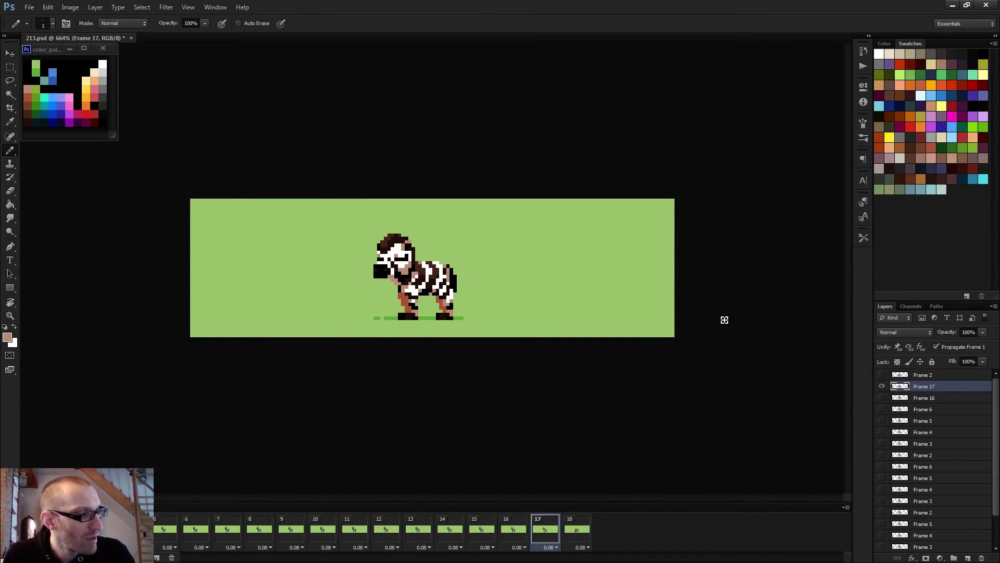
key("space")
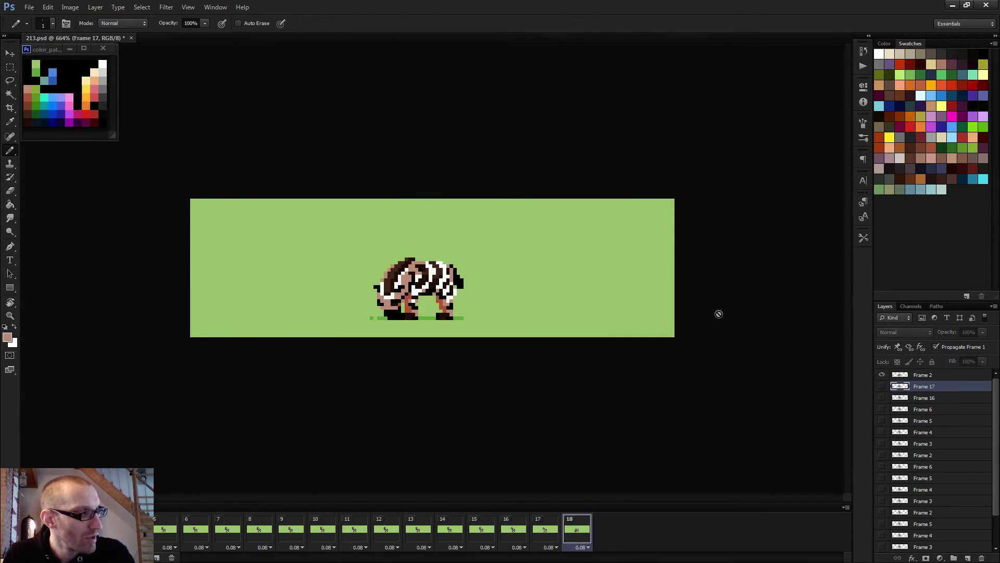
Step: Duplicate the grazing frame's layer as Frame 19 at the end of the animation
left_click(935, 378)
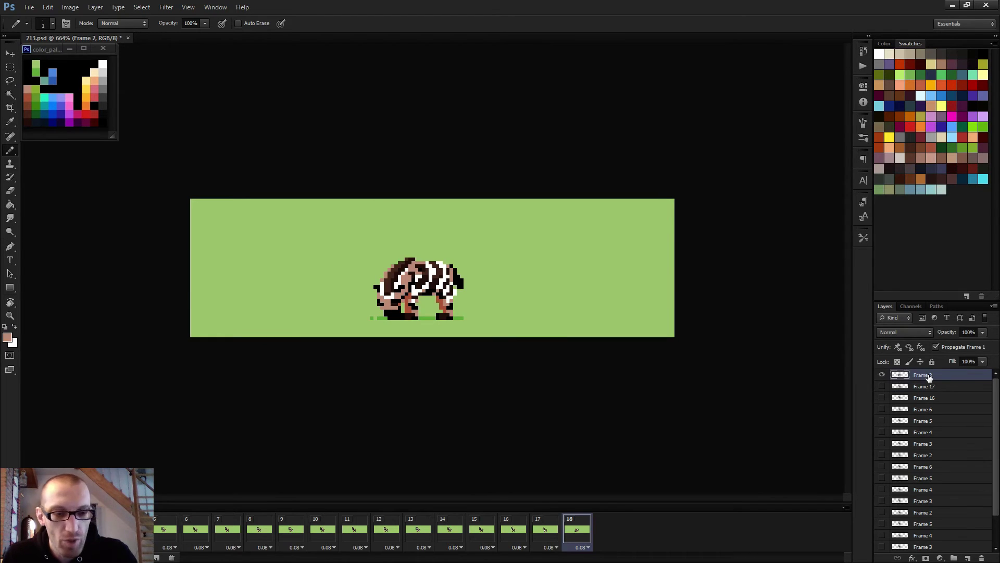
key("F2")
Step: Select the grazing zebra's head and muzzle with rectangular marquees, leaving out the grass strip and the neck above
scroll(319, 315, "up", 3)
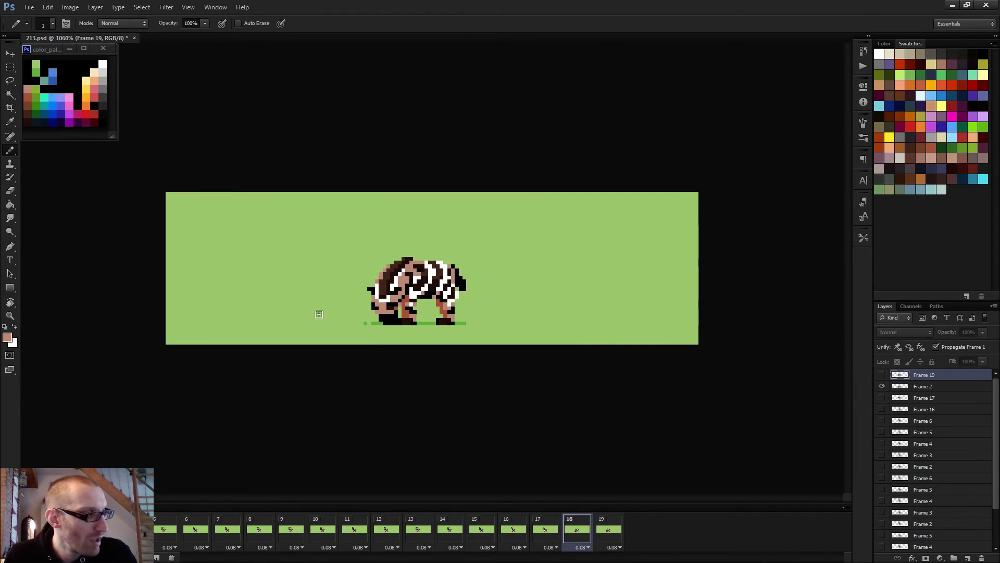
scroll(319, 314, "up", 1)
key("m")
scroll(333, 295, "up", 1)
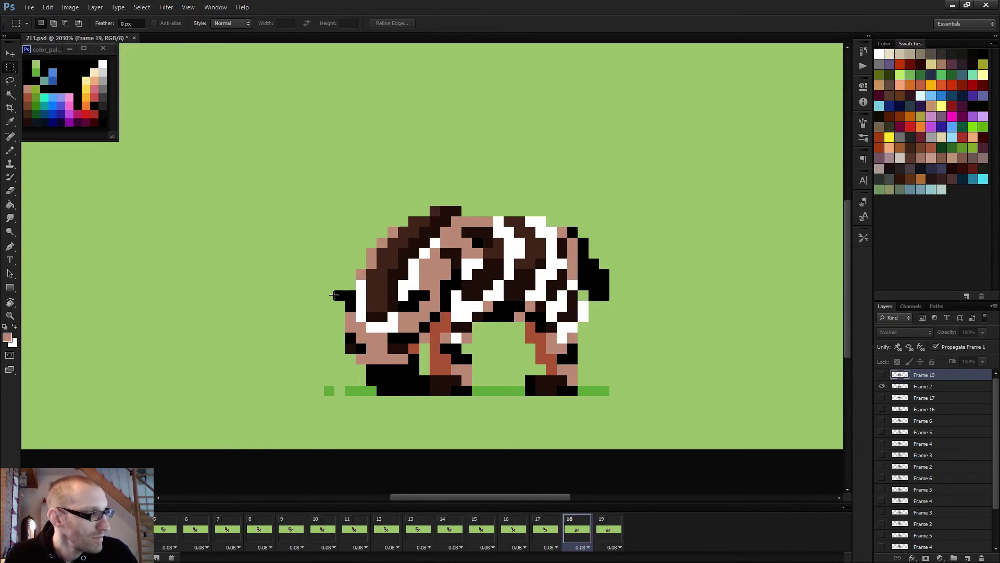
left_click_drag(333, 295, 412, 391)
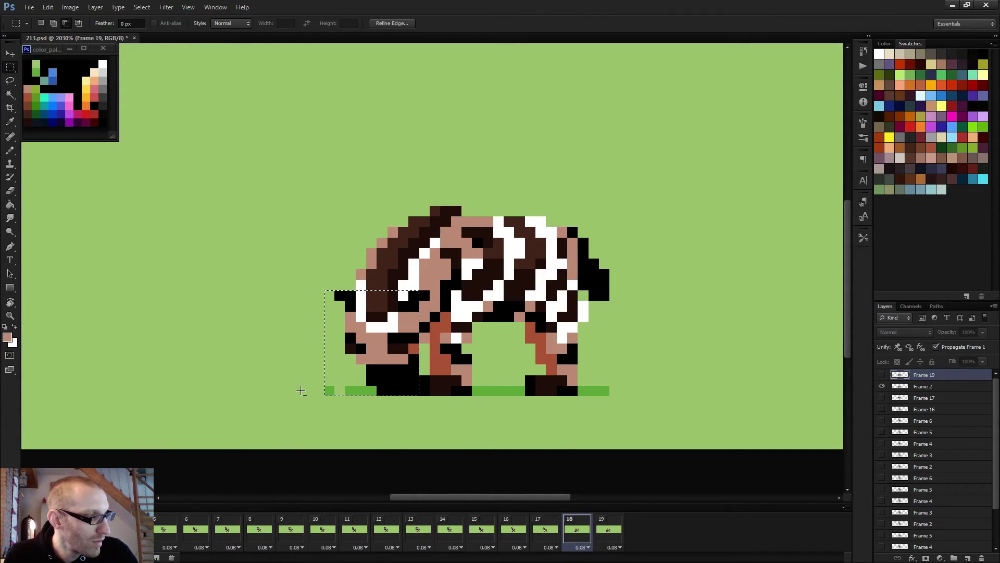
left_click_drag(300, 390, 365, 400)
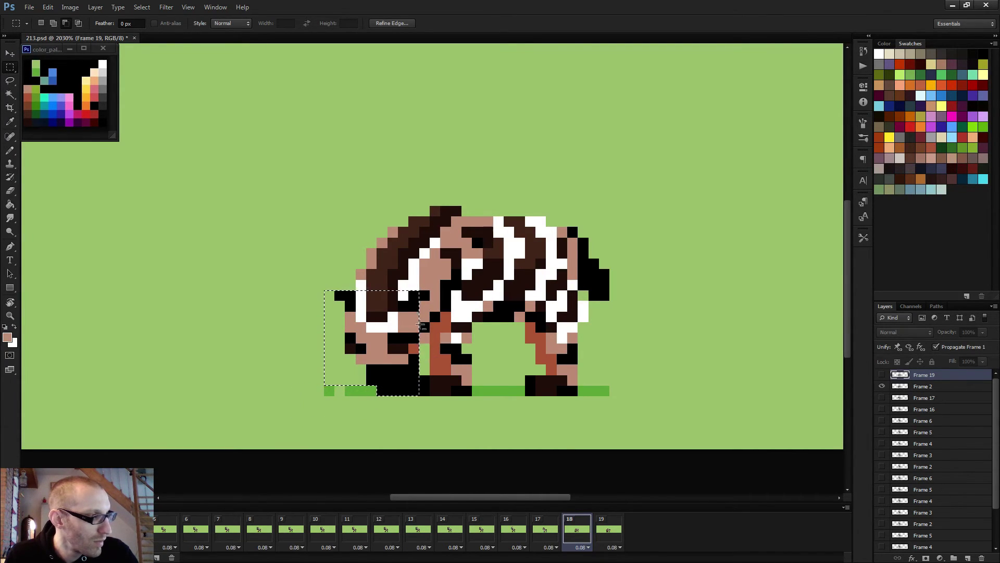
left_click_drag(410, 301, 419, 348)
left_click_drag(416, 295, 419, 318)
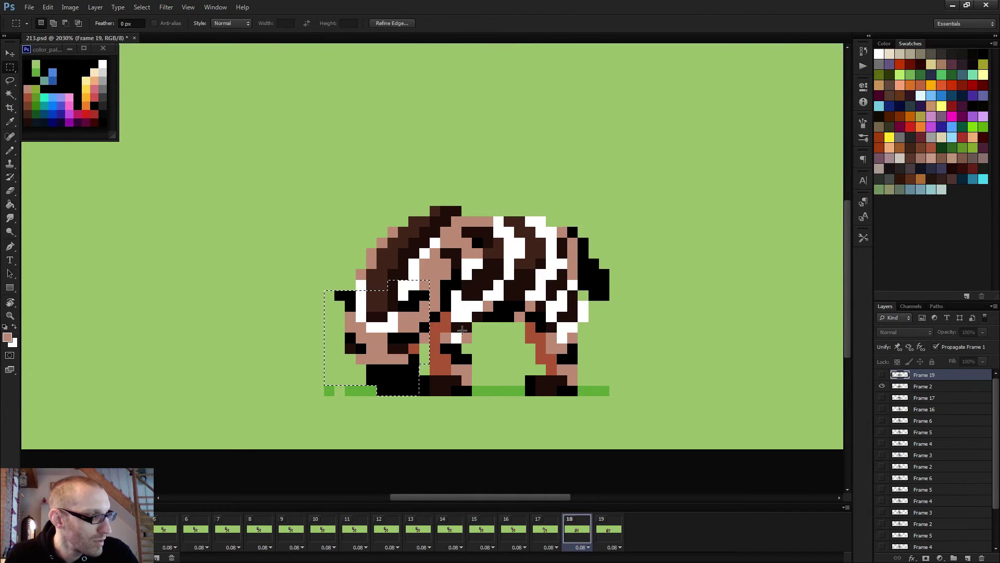
scroll(440, 330, "down", 2)
left_click_drag(371, 301, 418, 323)
left_click_drag(370, 296, 418, 321, "shift")
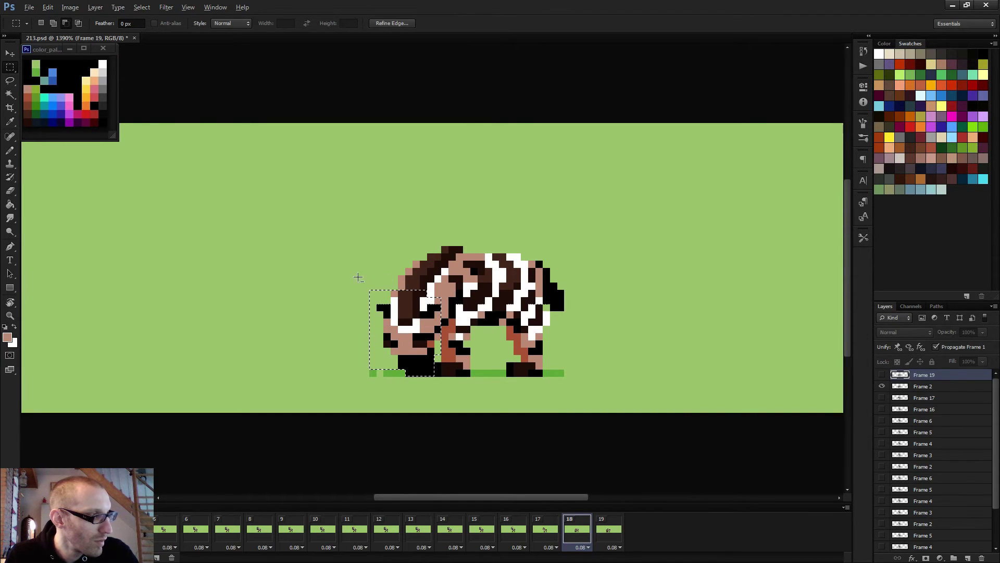
left_click_drag(357, 277, 443, 291, "alt")
scroll(489, 307, "down", 2)
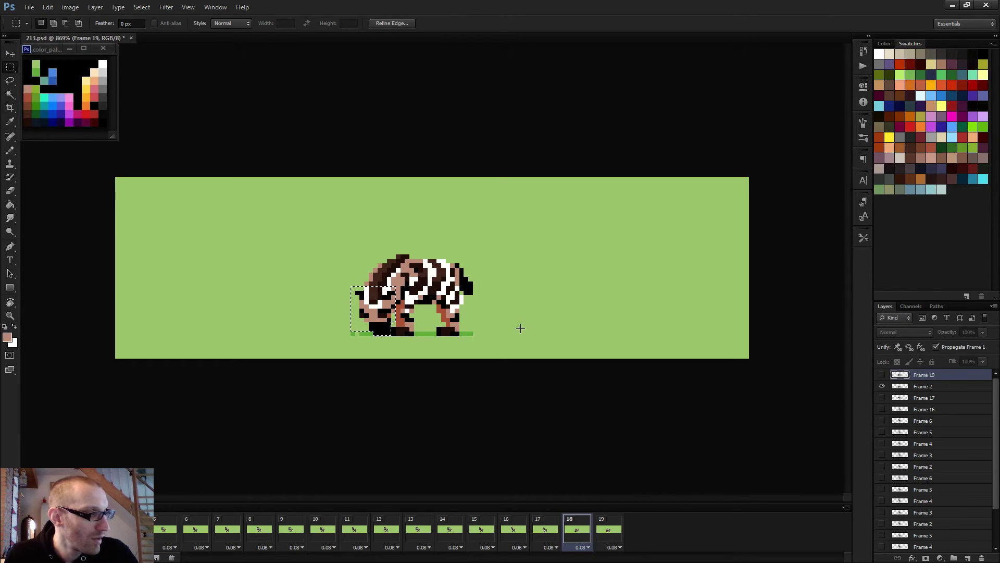
Step: Flip between frame 18 and its neighbouring frames to compare the head positions
key("comma")
key("comma")
key("Right")
key("Right")
key("Right")
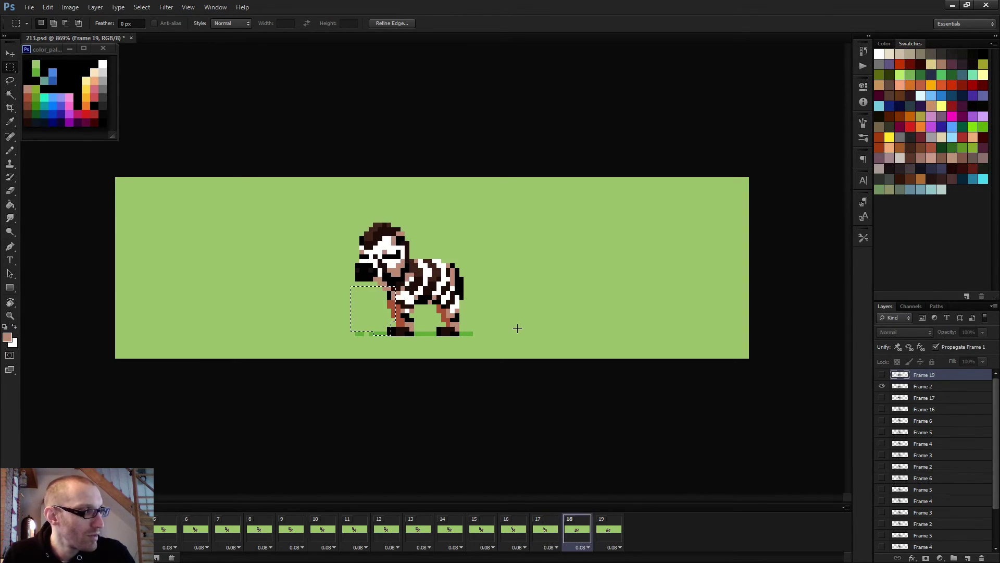
key("Left")
key("Left")
key("Left")
key("Right")
key("Right")
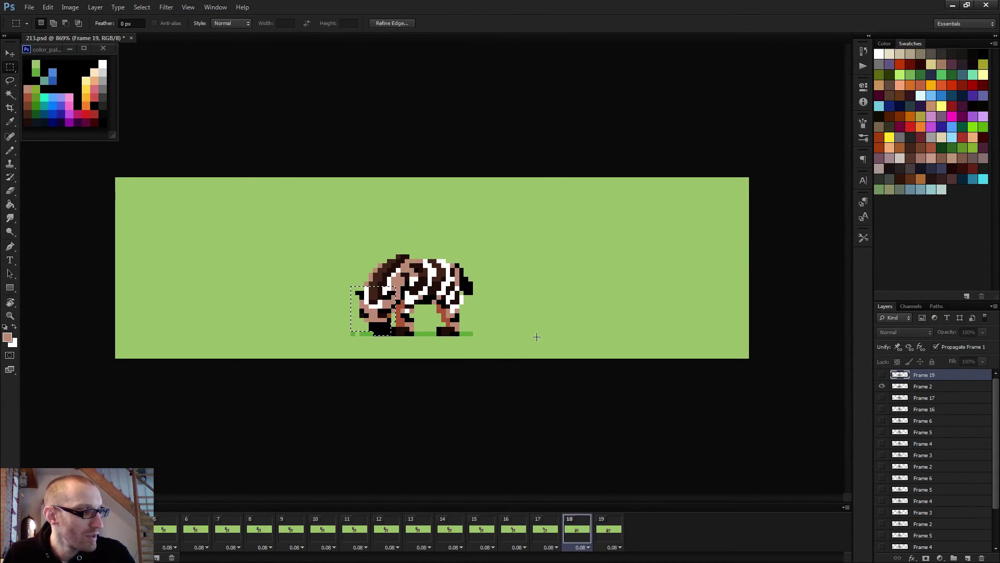
Step: Move the selected head on frame 18's layer one pixel away from the body and four pixels up
key("v")
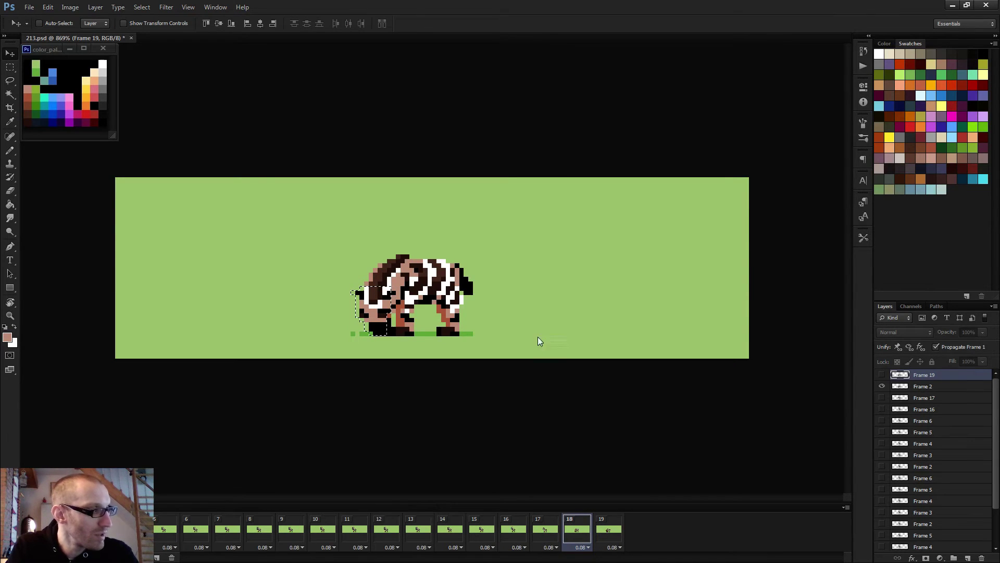
key("ctrl+z")
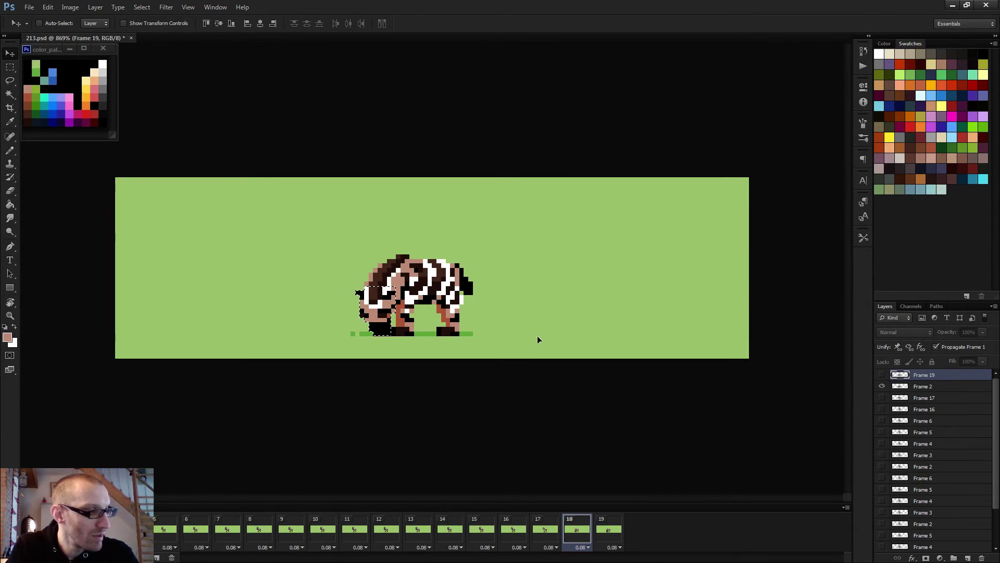
left_click(921, 386)
key("Left")
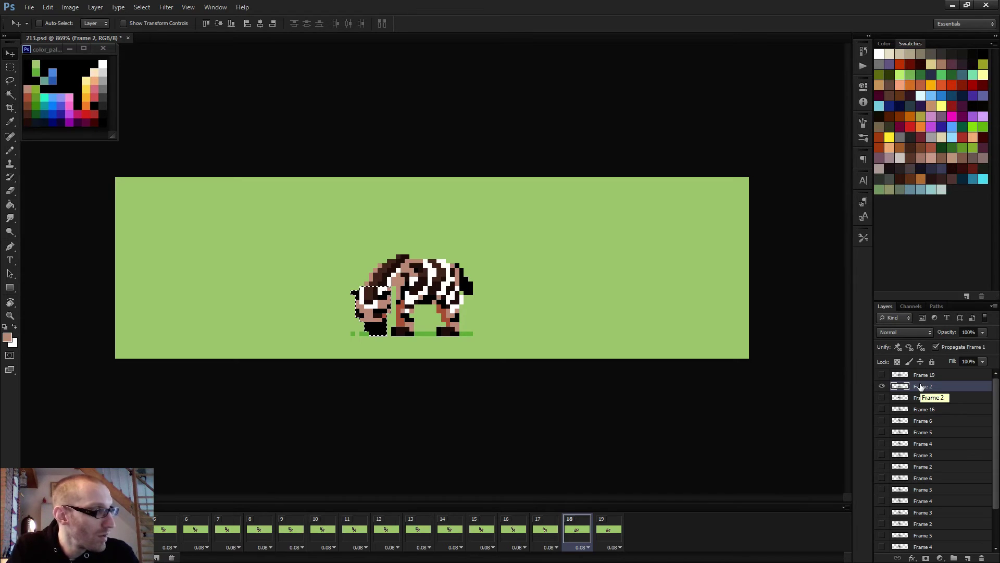
key("Up")
key("Up")
key("Up")
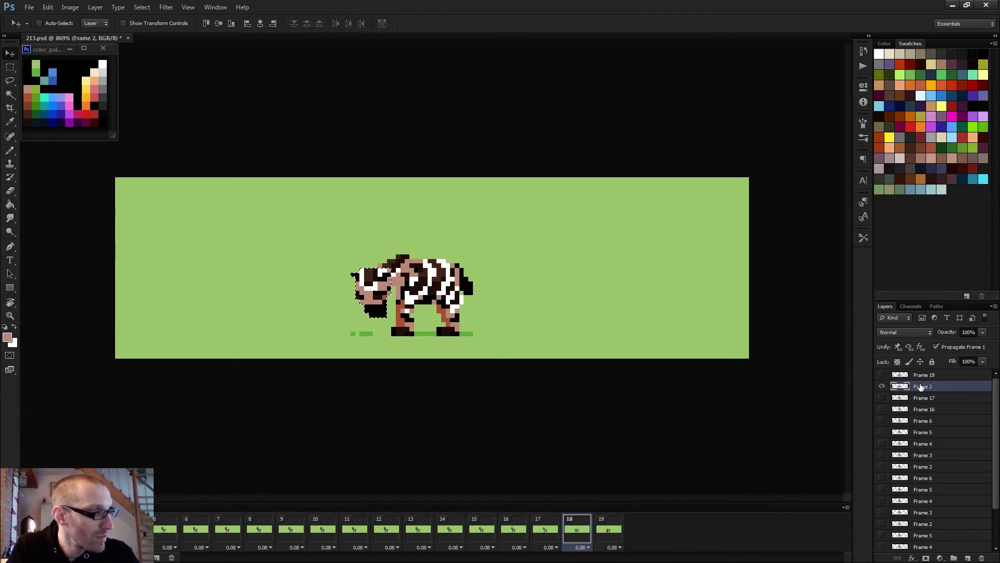
Step: Play the animation and step repeatedly between frames 14 and 19 to check the head's path towards grazing
key("space")
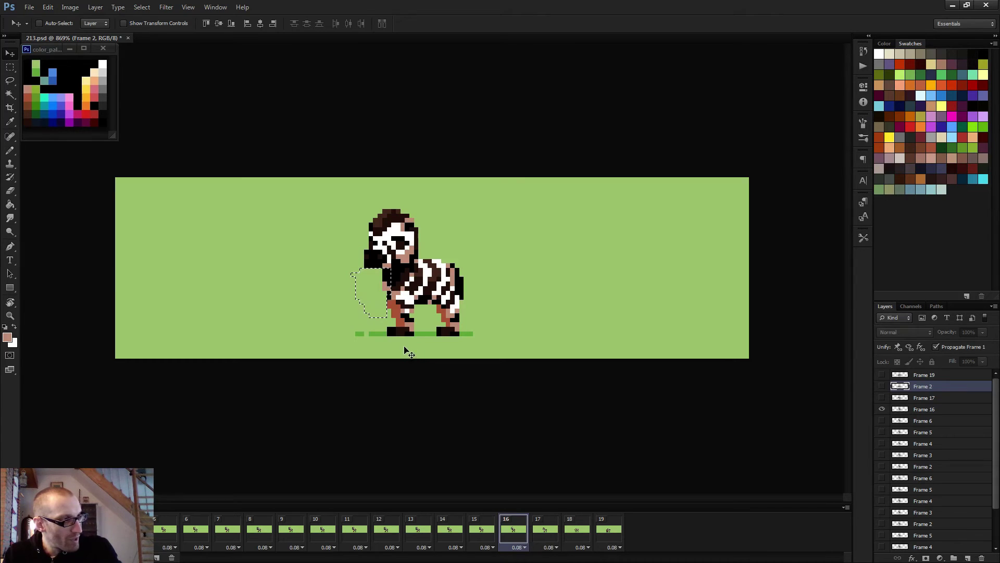
key("Left")
key("Left")
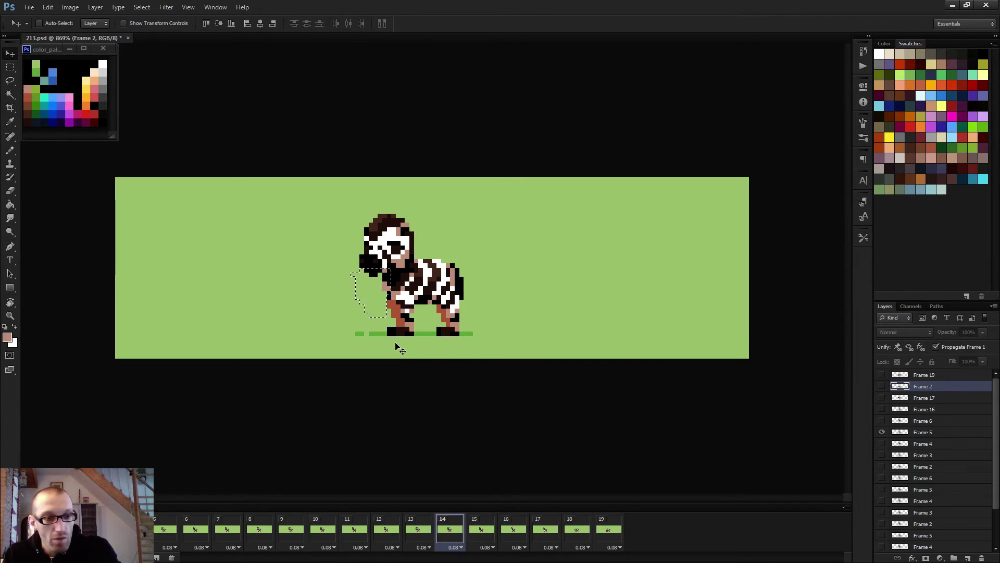
key("Right")
key("Right")
key("Right")
key("Right")
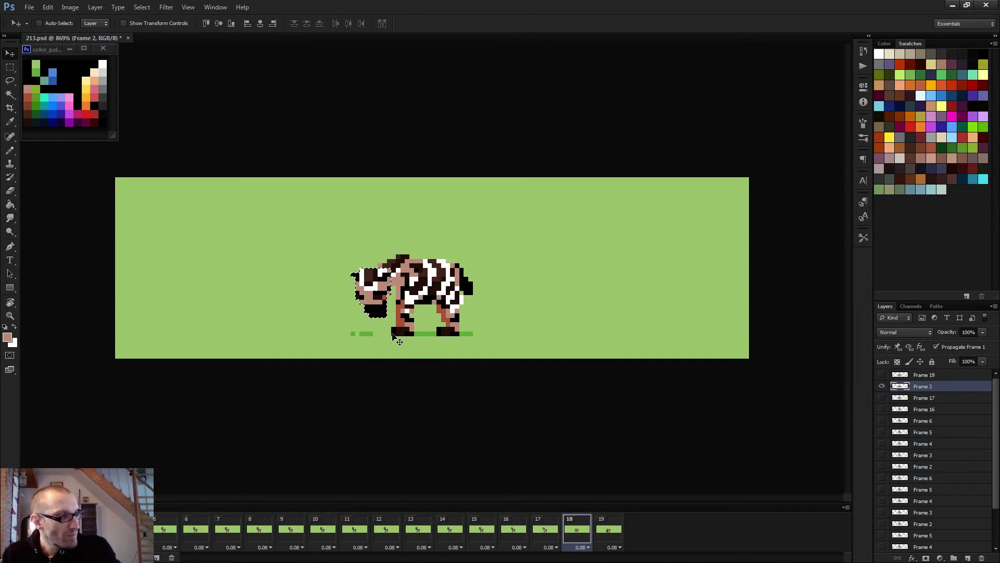
key("Right")
key("Right")
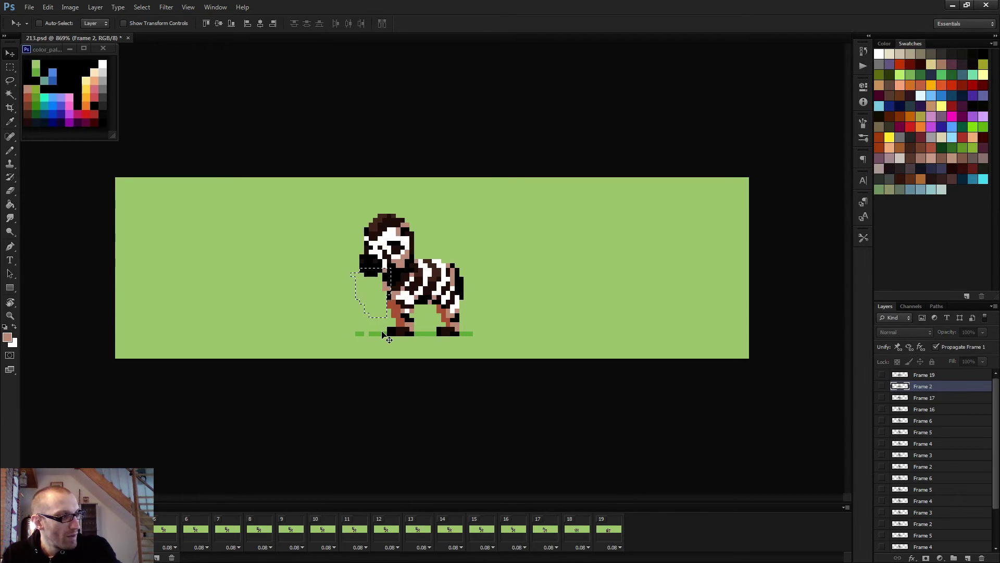
key("Left")
key("Left")
key("Left")
key("Left")
key("Left")
key("Left")
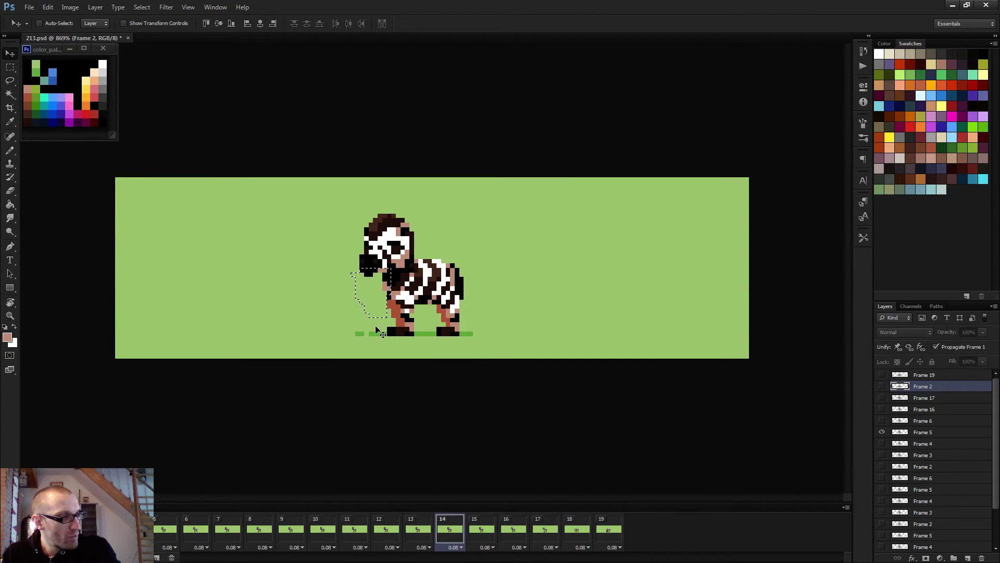
key("Right")
key("Right")
key("Right")
key("Right")
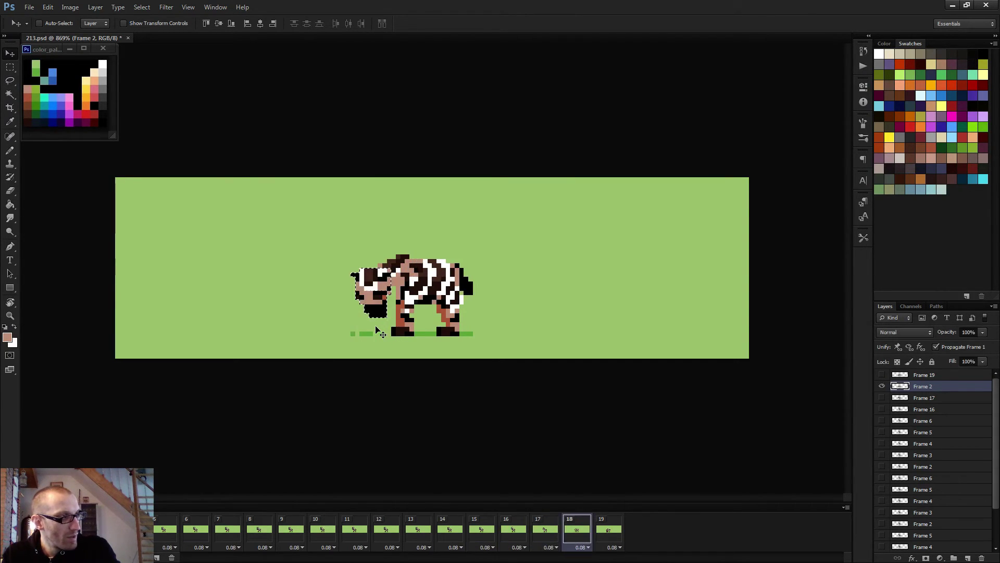
key("Right")
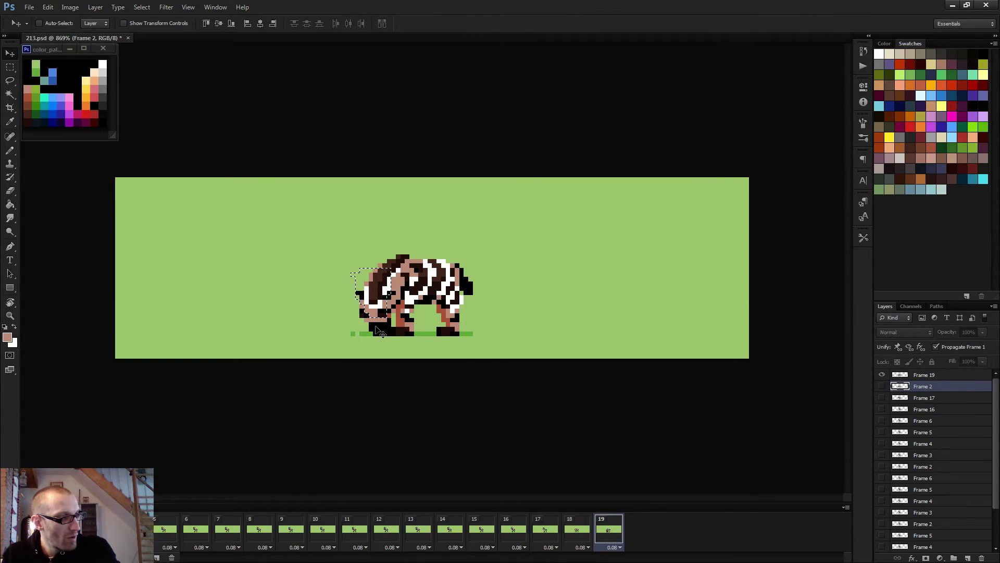
key("Left")
key("Left")
key("Right")
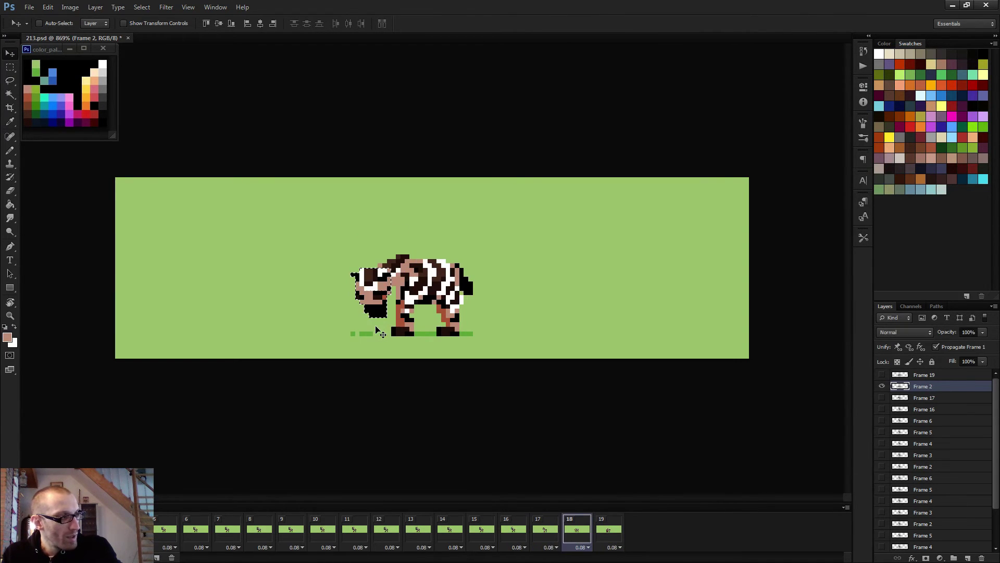
Step: Select the body with the tail and chest on frame 18 and shift it one pixel towards the head
key("m")
scroll(417, 250, "up", 3)
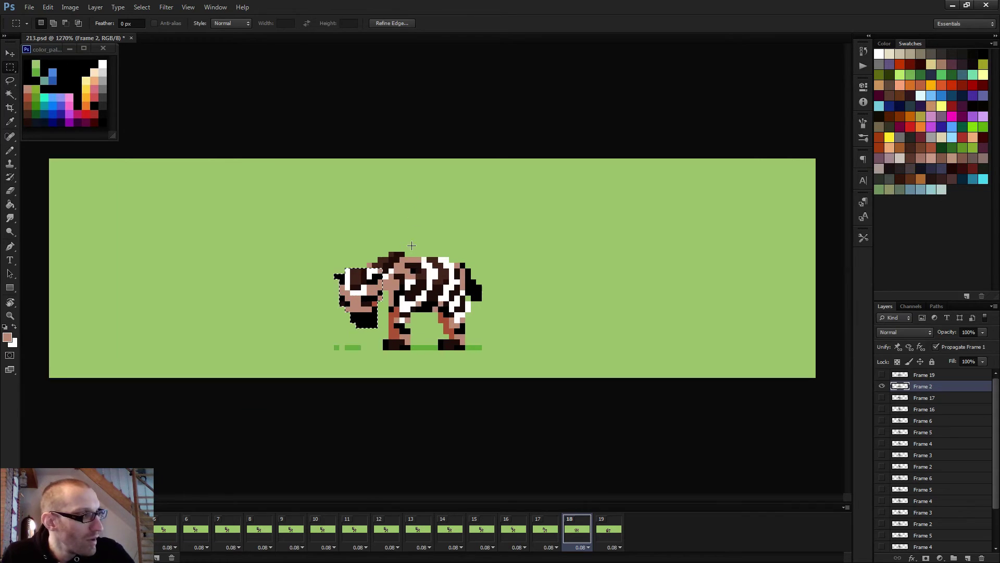
left_click_drag(407, 264, 517, 326)
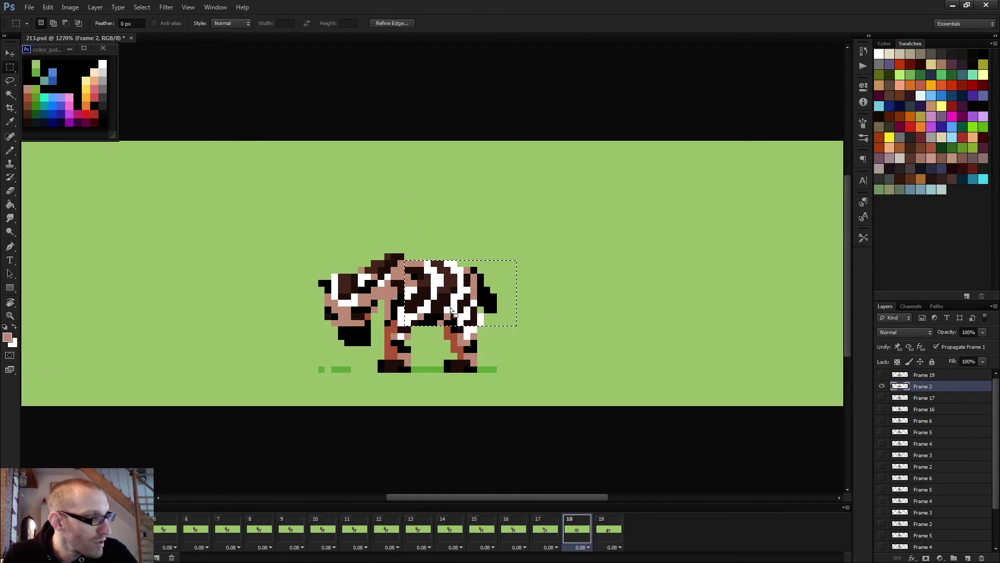
left_click_drag(385, 293, 454, 326)
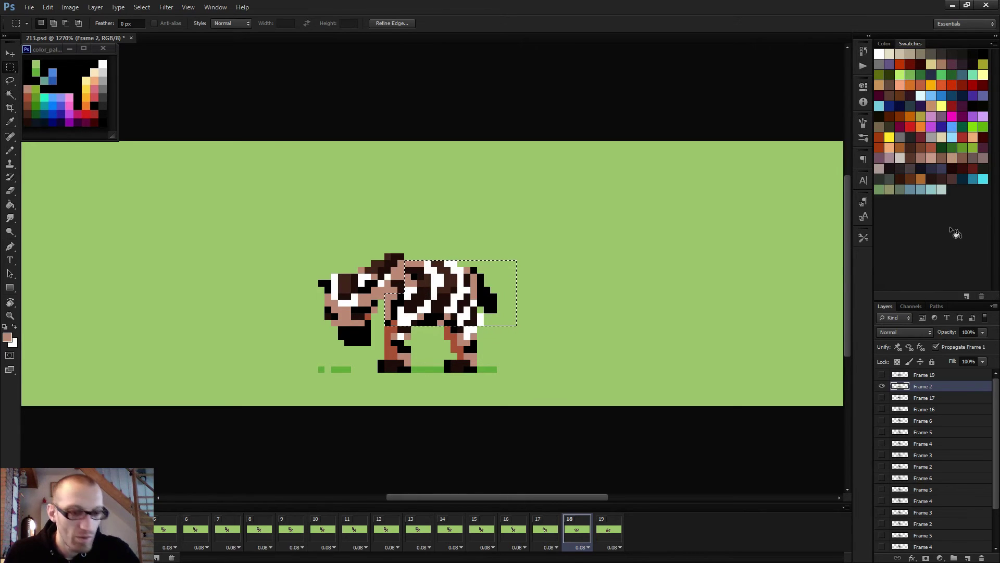
key("v")
key("Left")
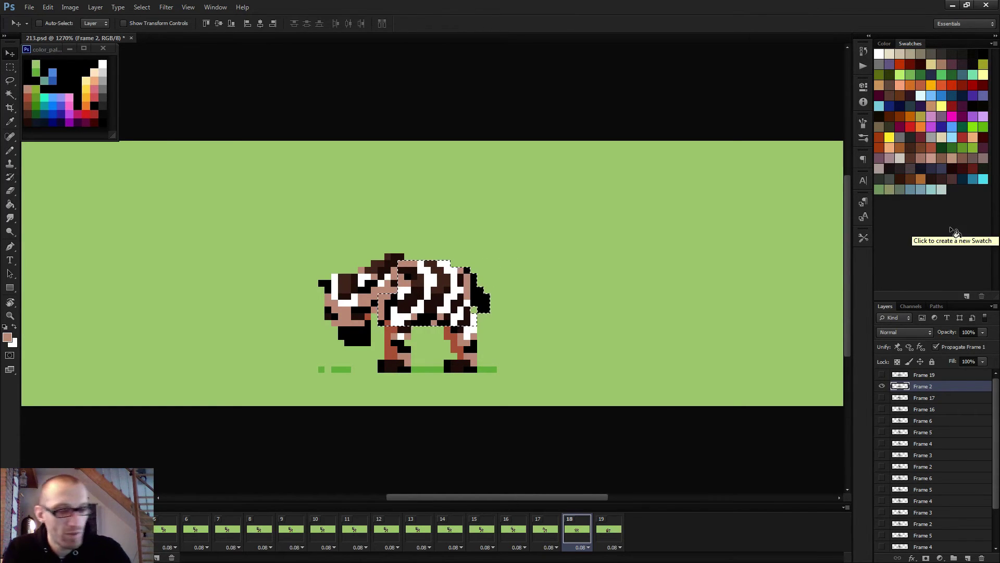
Step: Deselect the body and flip repeatedly between frame 18 and its neighbouring frames to compare the poses
key("ctrl+d")
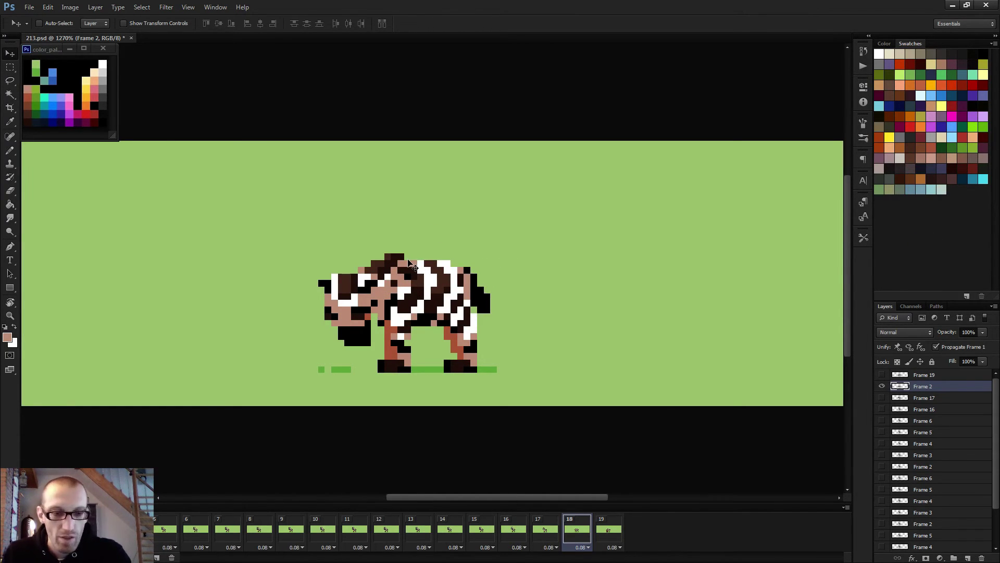
key("Left")
key("Left")
key("period")
key("period")
key("period")
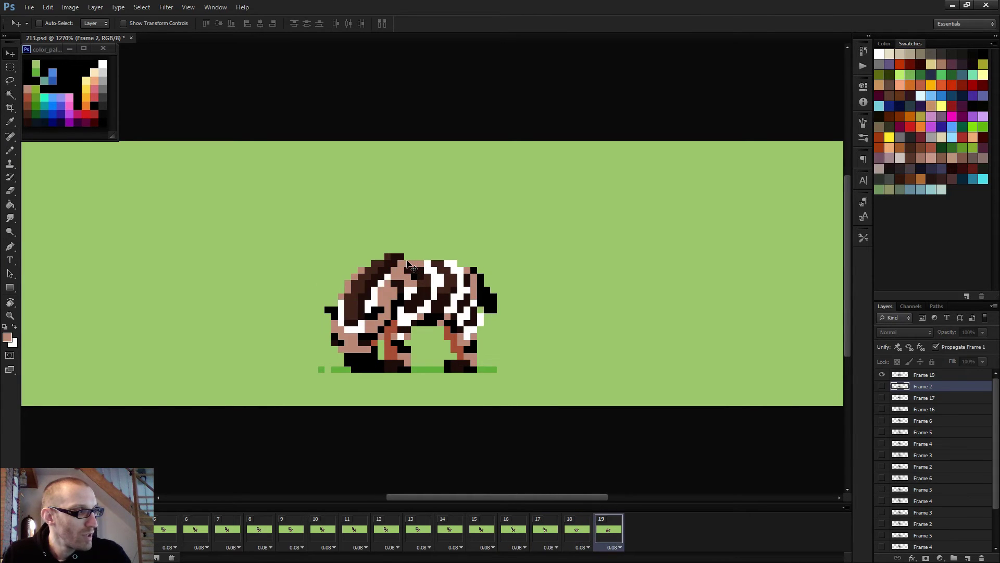
key("comma")
key("comma")
key("period")
key("period")
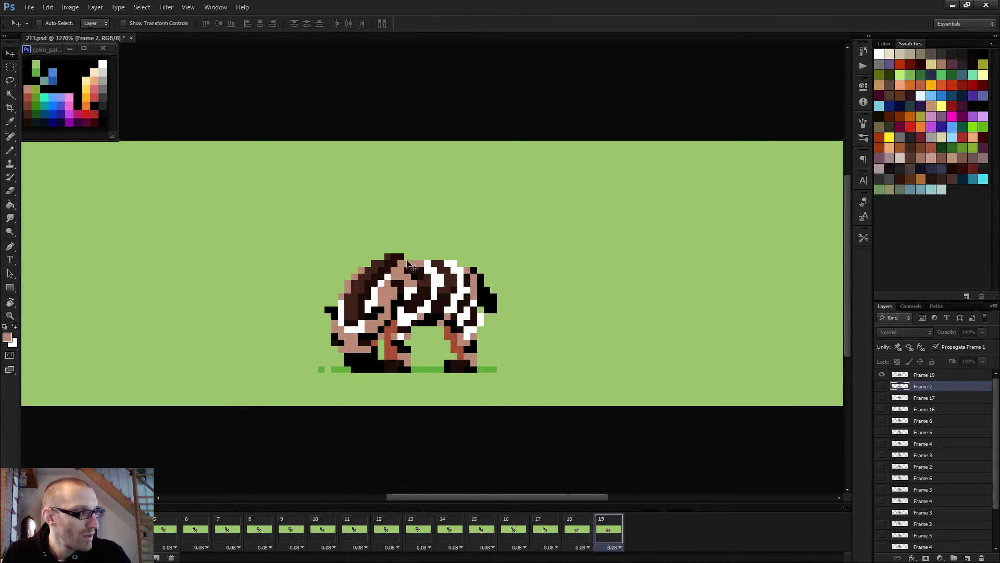
key("comma")
key("comma")
key("comma")
key("period")
key("period")
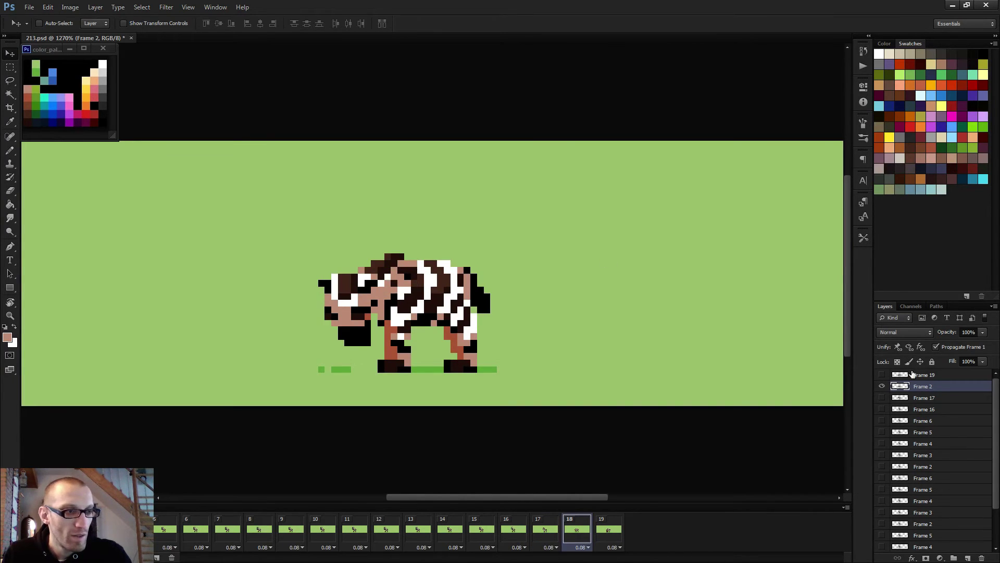
Step: Pencil a fuller, arched dark brown mane over the head and neck on frame 18, with skin-tone pixels along the neck beneath it
key("b")
scroll(334, 261, "up", 5)
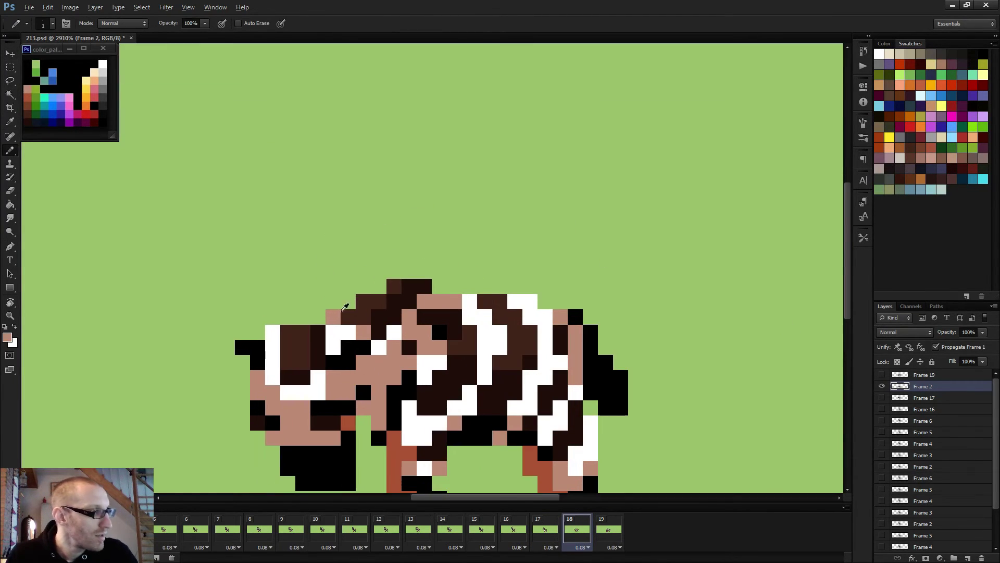
mouse_move(278, 309)
left_mouse_down()
mouse_move(346, 261)
mouse_move(375, 258)
mouse_move(378, 281)
mouse_move(341, 276)
mouse_move(296, 307)
mouse_move(312, 317)
mouse_move(358, 290)
left_mouse_up()
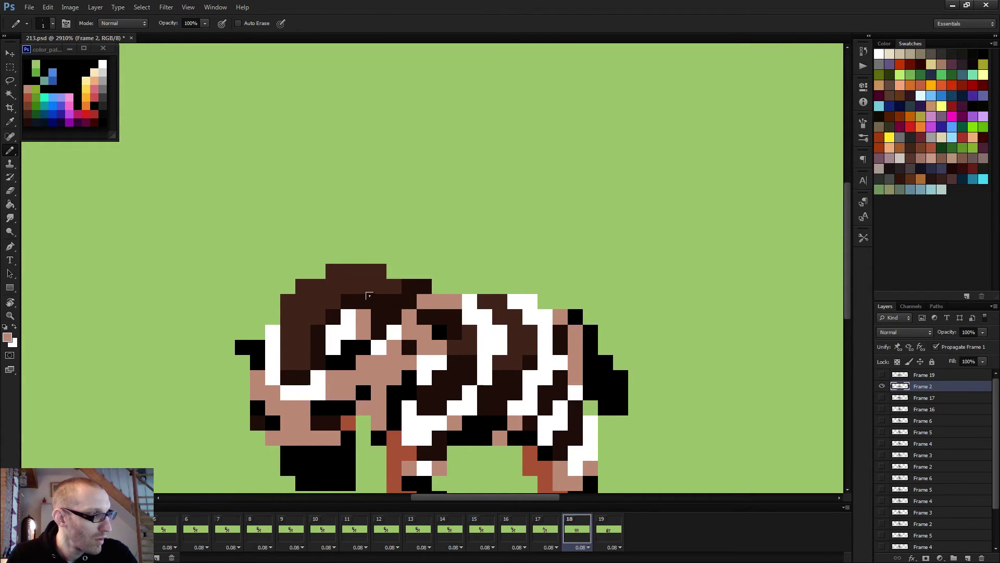
mouse_move(371, 295)
left_mouse_down()
mouse_move(400, 291)
mouse_move(351, 287)
mouse_move(379, 286)
left_mouse_up()
left_click(369, 295, "alt")
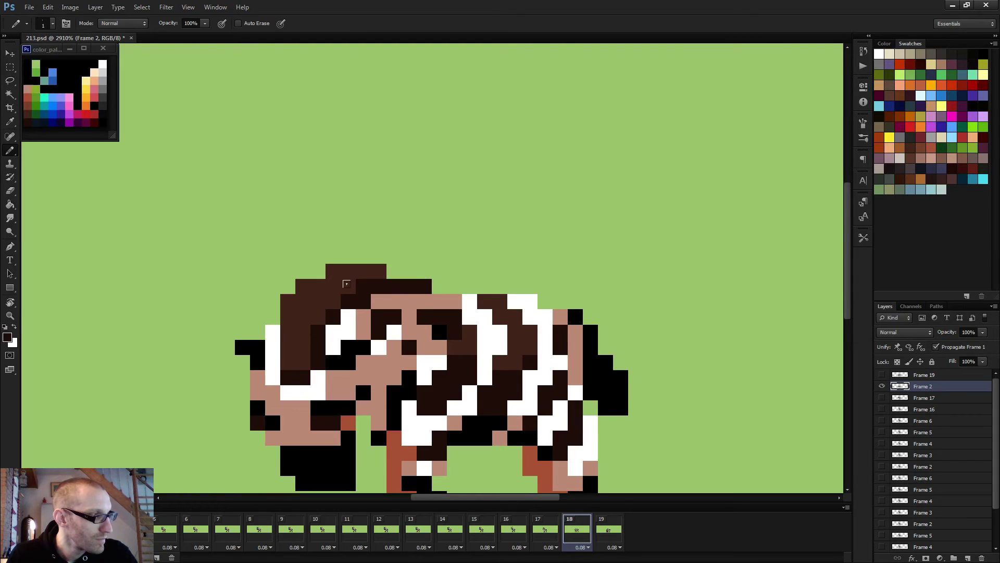
scroll(345, 276, "down", 5)
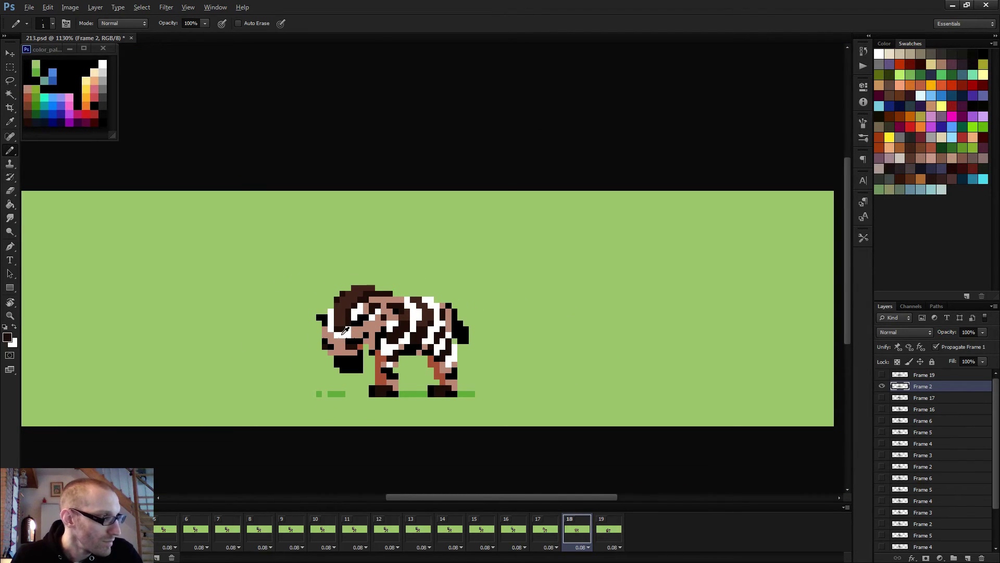
Step: Touch up frame 18's face pixels in skin tone and dark brown, extending the mane down over the forehead
left_click(339, 335, "alt")
left_click(332, 336)
left_click(355, 336, "alt")
left_click(349, 335)
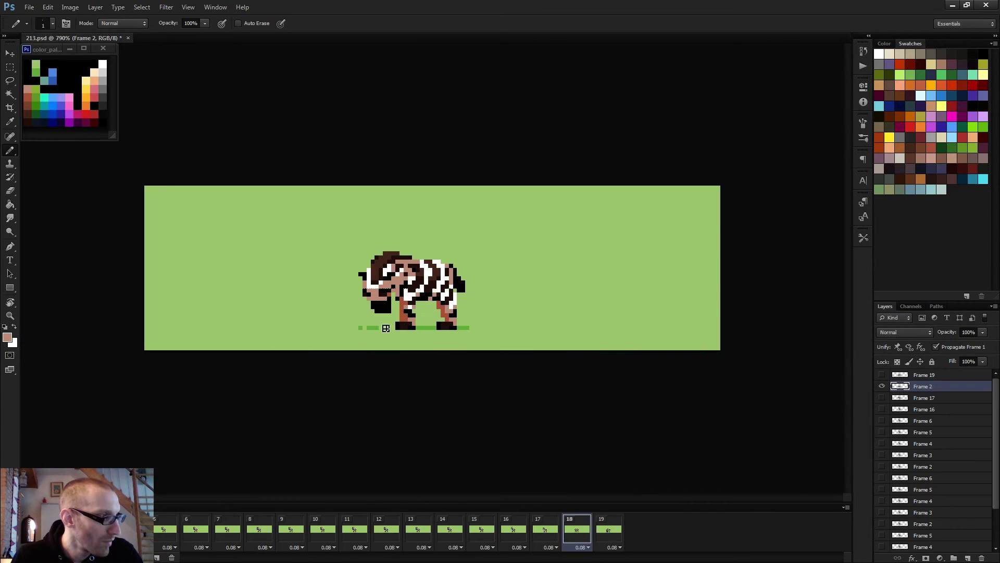
scroll(360, 317, "up", 1)
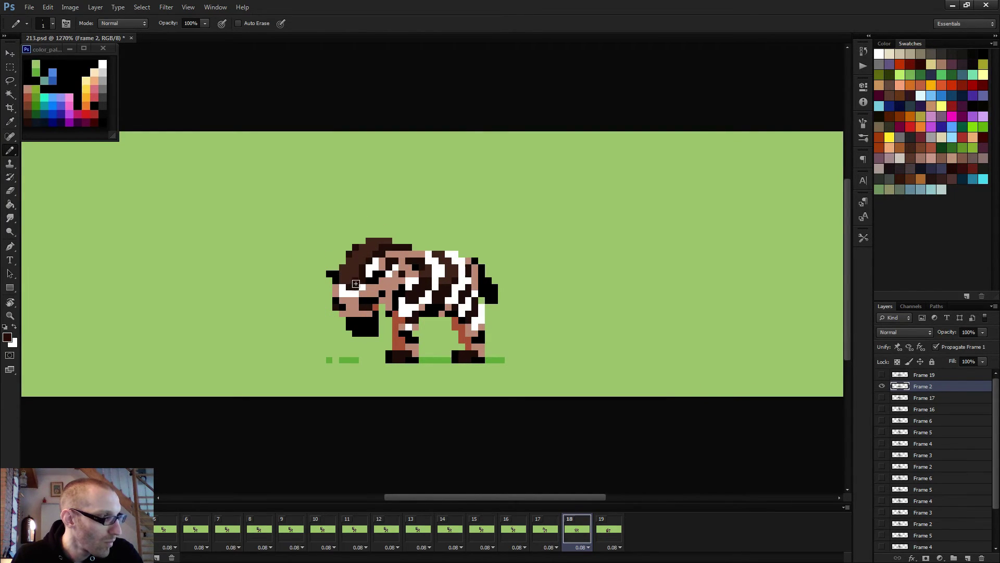
scroll(358, 278, "down", 5)
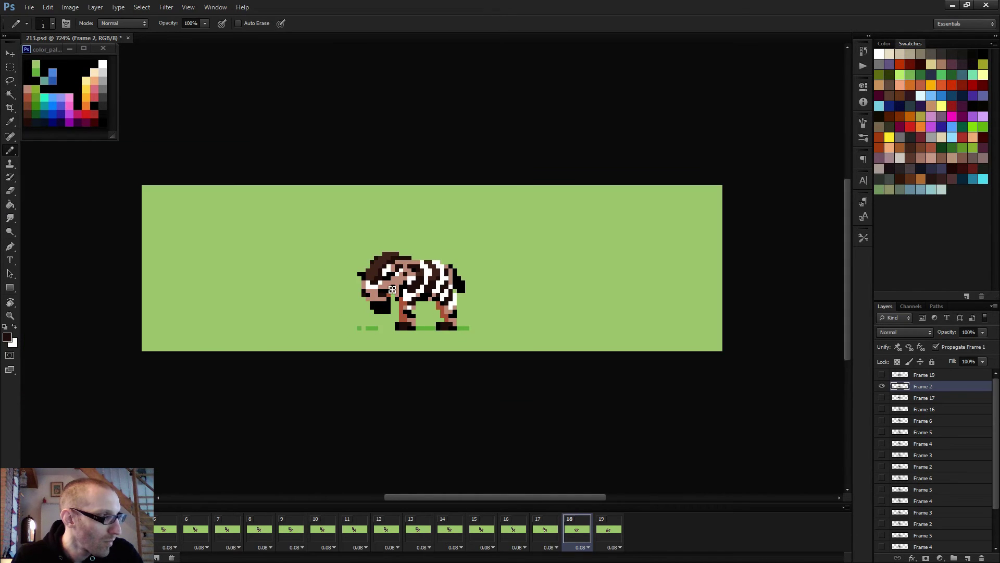
Step: Play the animation several times and flip between frame 18 and its neighbours to check the head-lowering motion
key("space")
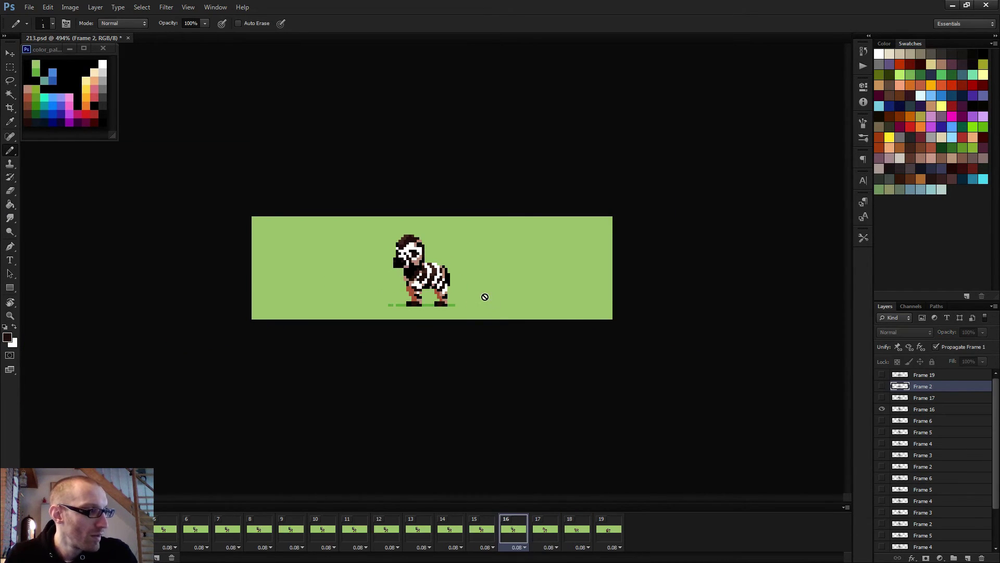
key("space")
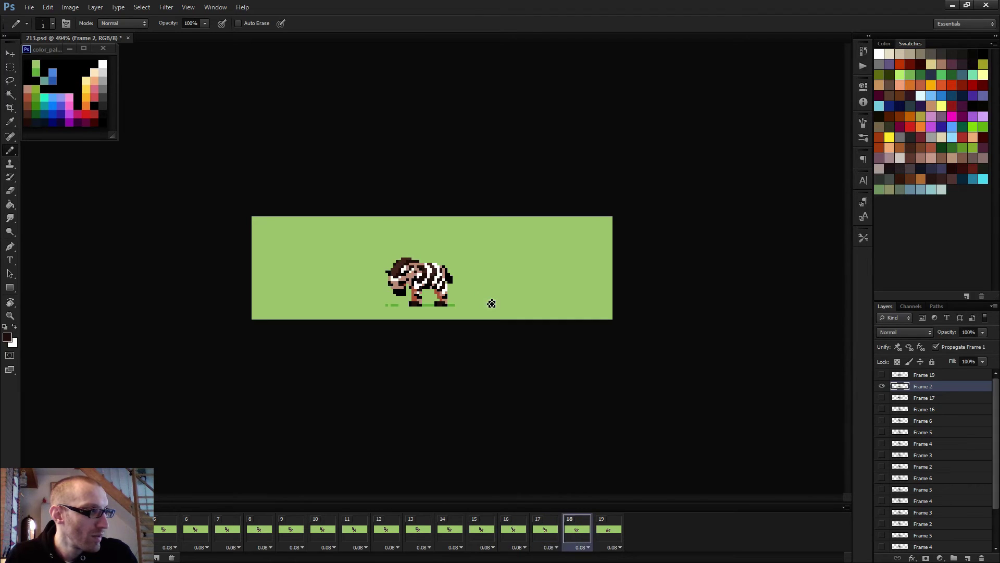
key("space")
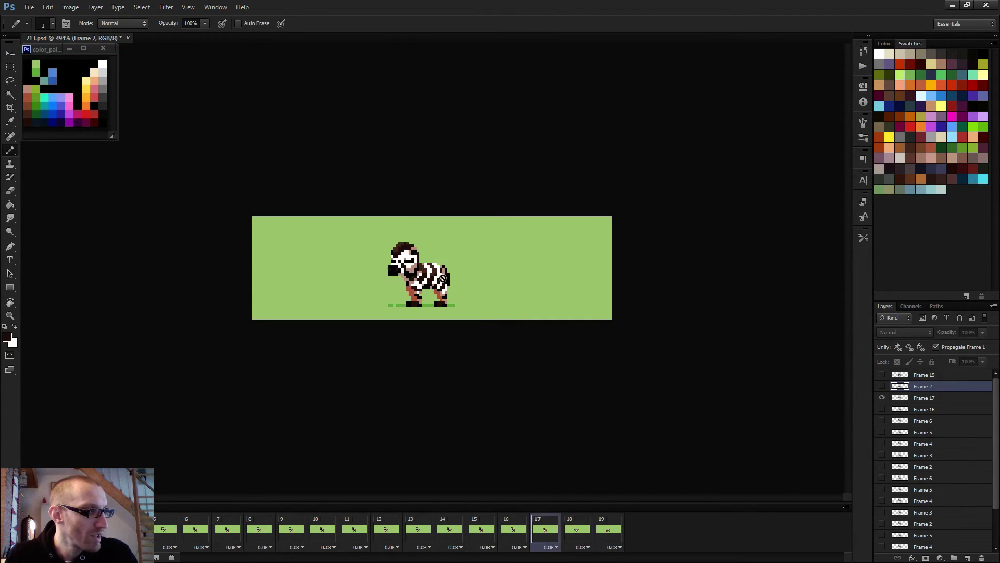
key("space")
key("space")
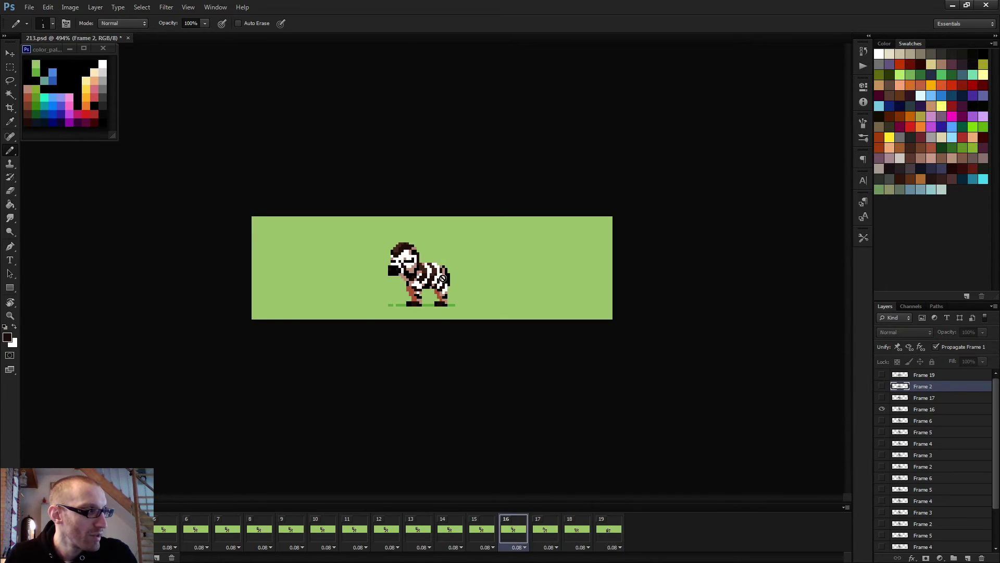
key("space")
key("Left")
key("Right")
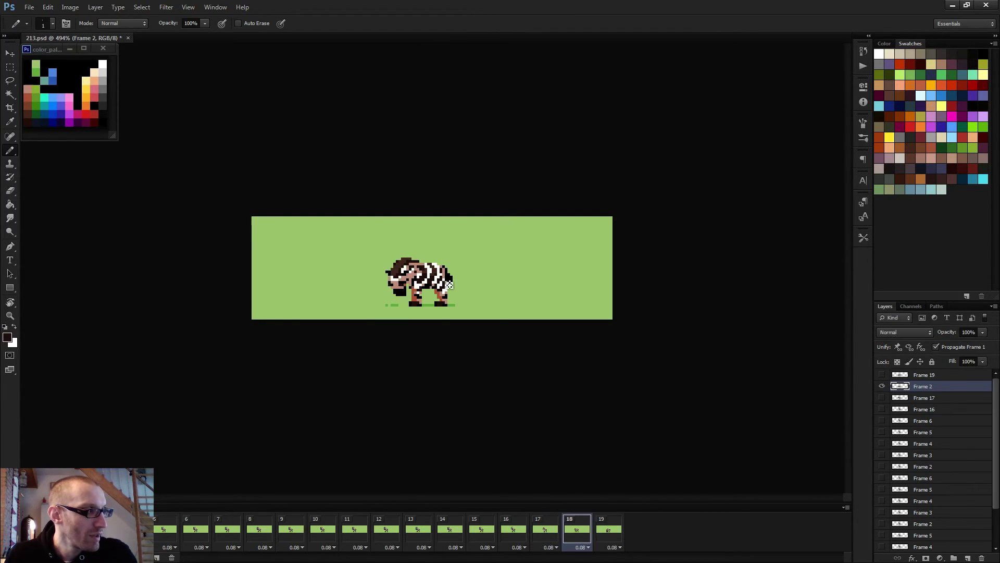
key("Left")
key("Right")
key("Left")
key("Right")
key("Right")
key("Left")
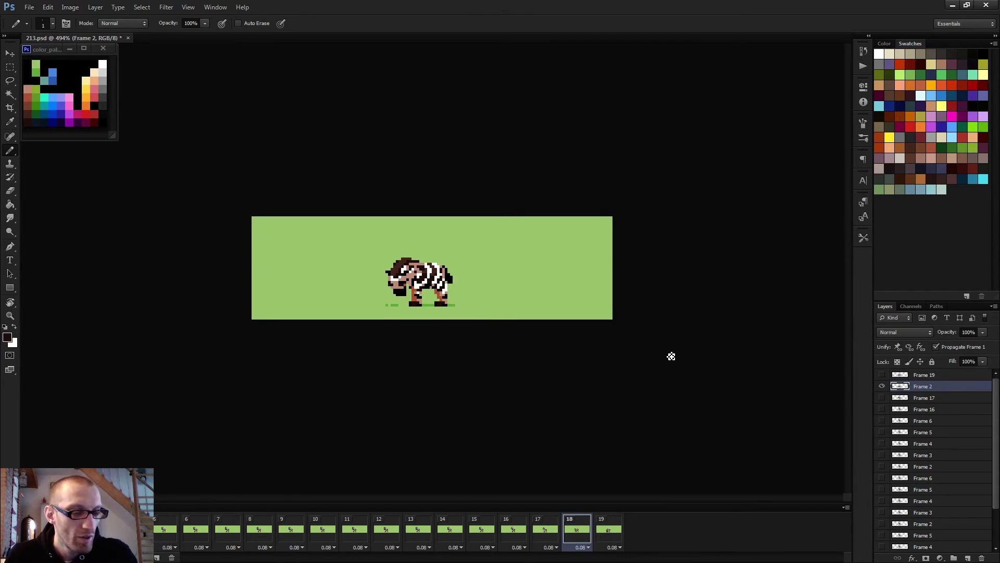
Step: Reshape frame 18's muzzle by adding black pixels at its front and erasing those at its back, and play the animation
scroll(404, 334, "up", 5)
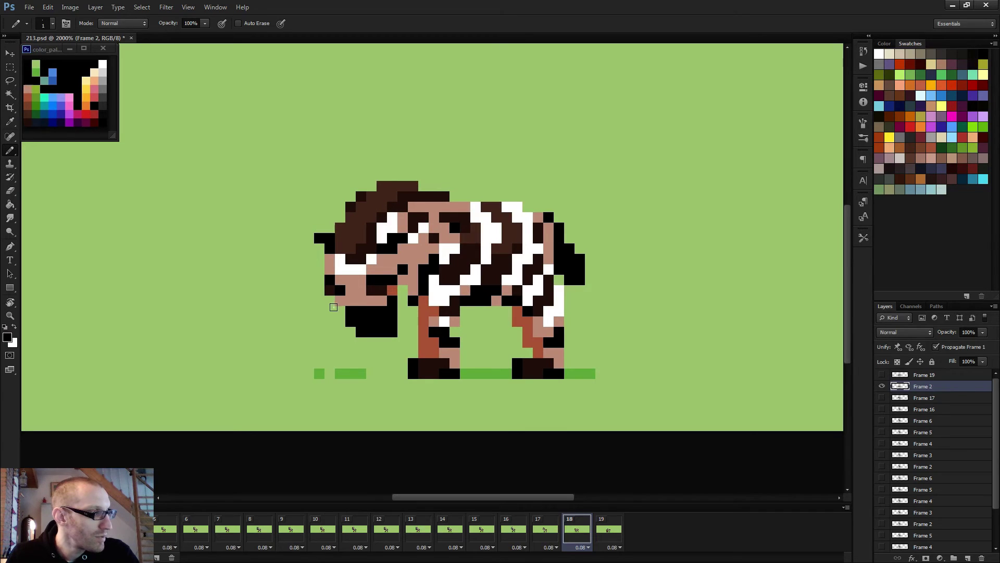
key("e")
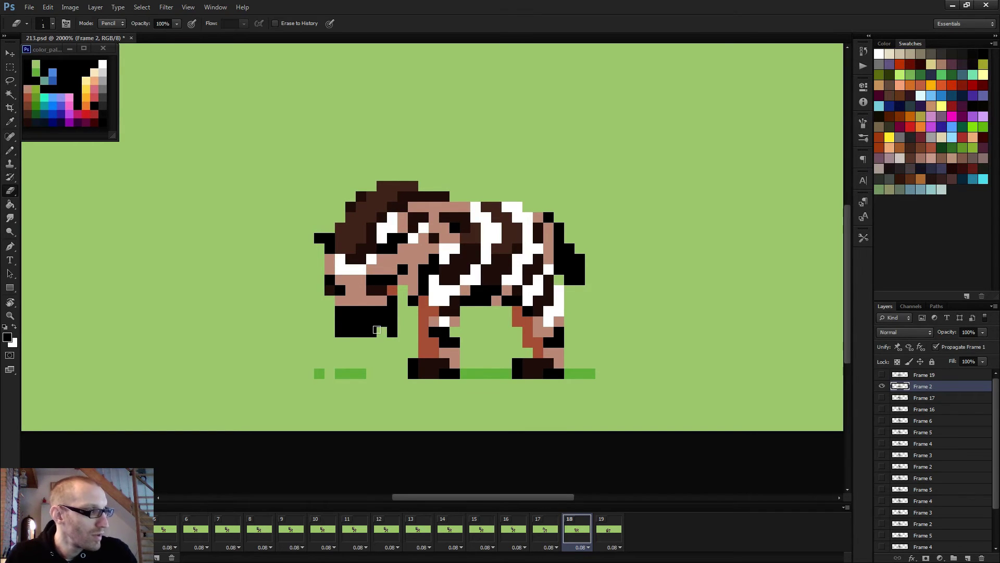
scroll(407, 328, "down", 5)
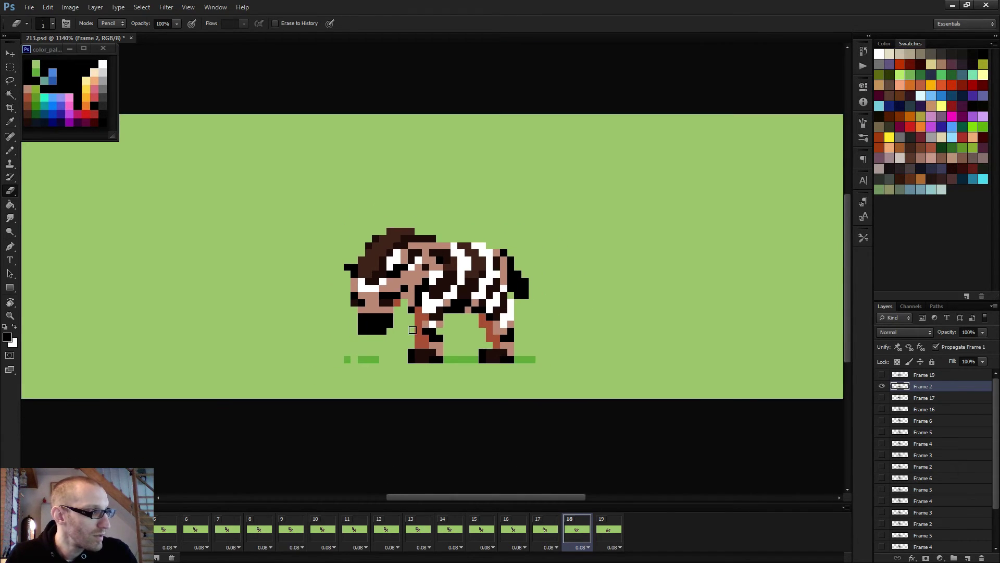
key("space")
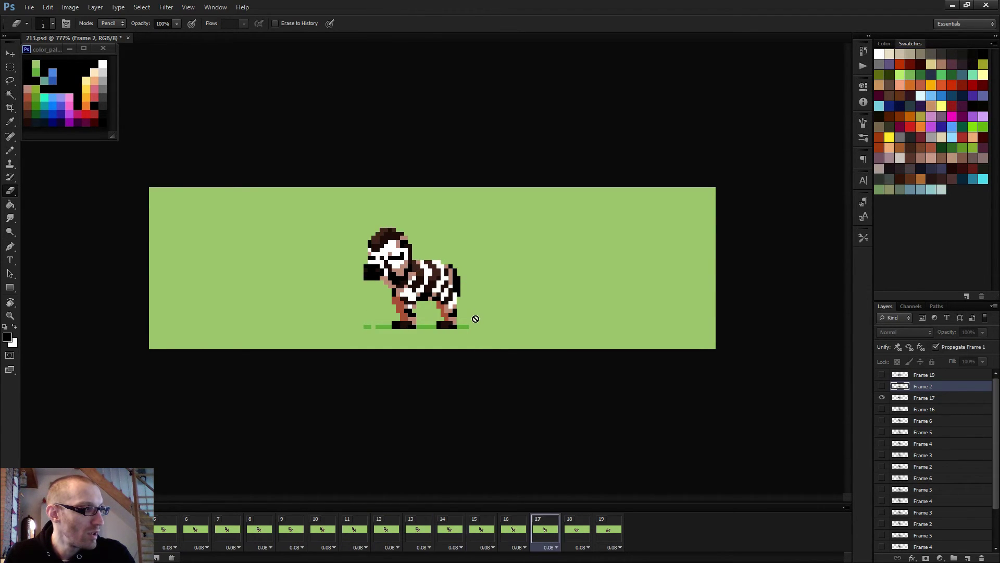
key("space")
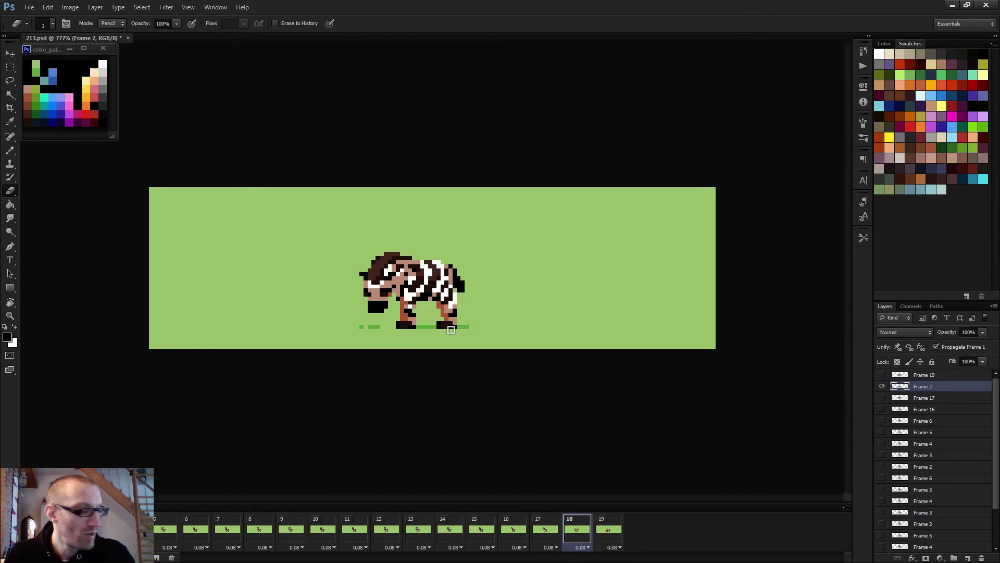
Step: Fill the gaps in frame 18's green ground shadow beneath the head with the same green, making one continuous strip to the front hoof
key("b")
scroll(357, 350, "up", 3)
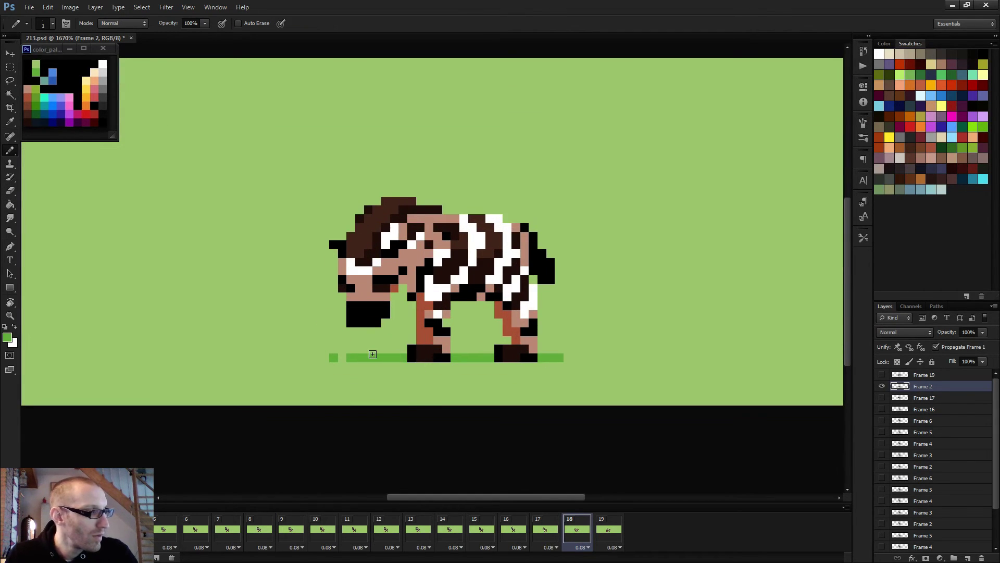
key("e")
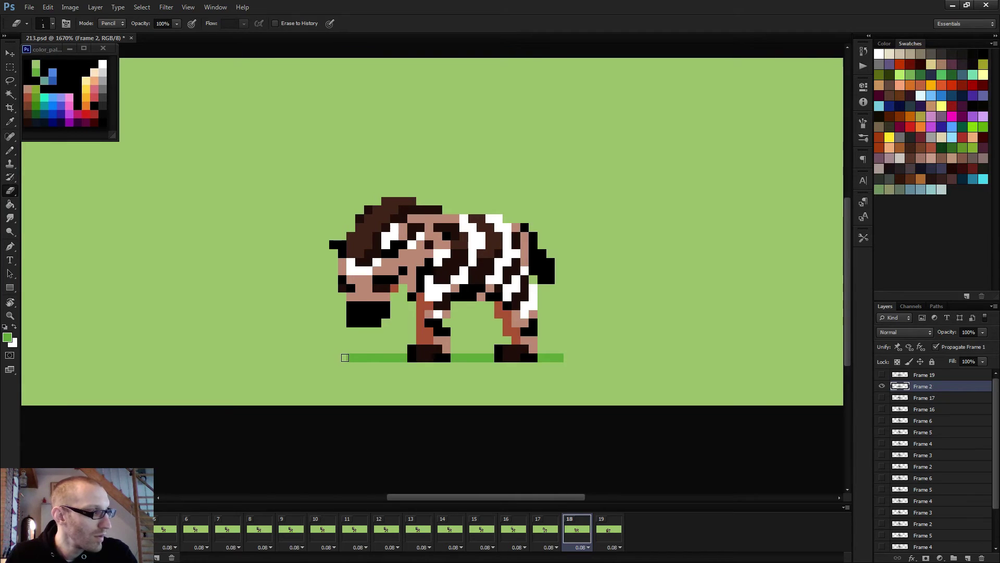
key("b")
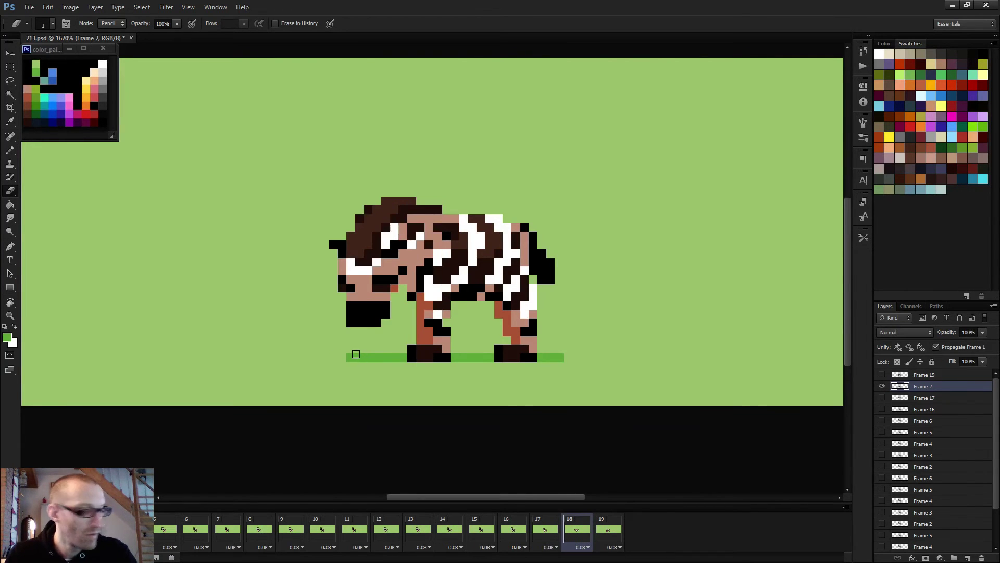
left_click_drag(343, 357, 336, 356)
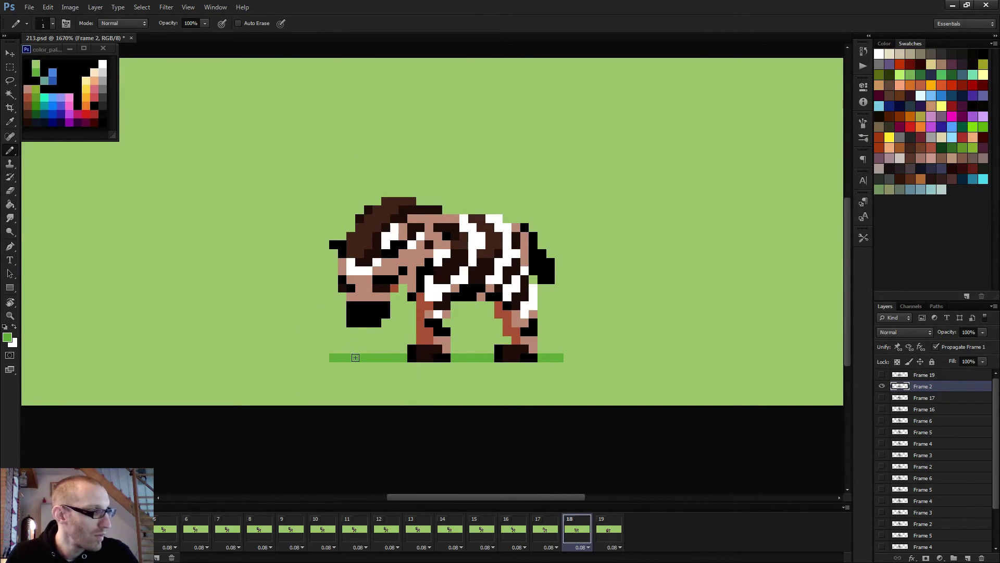
Step: Step through frames 17 to 19 to compare the ground shadow and pose across the transition
key("Right")
key("Left")
key("Left")
key("Left")
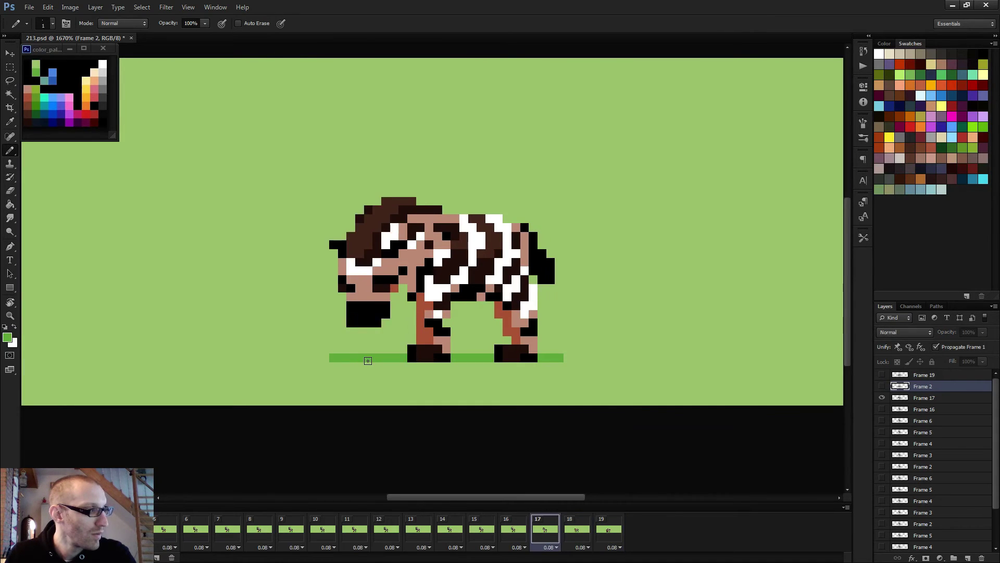
key("Right")
key("Right")
key("Right")
key("Right")
key("Right")
scroll(621, 242, "down", 5)
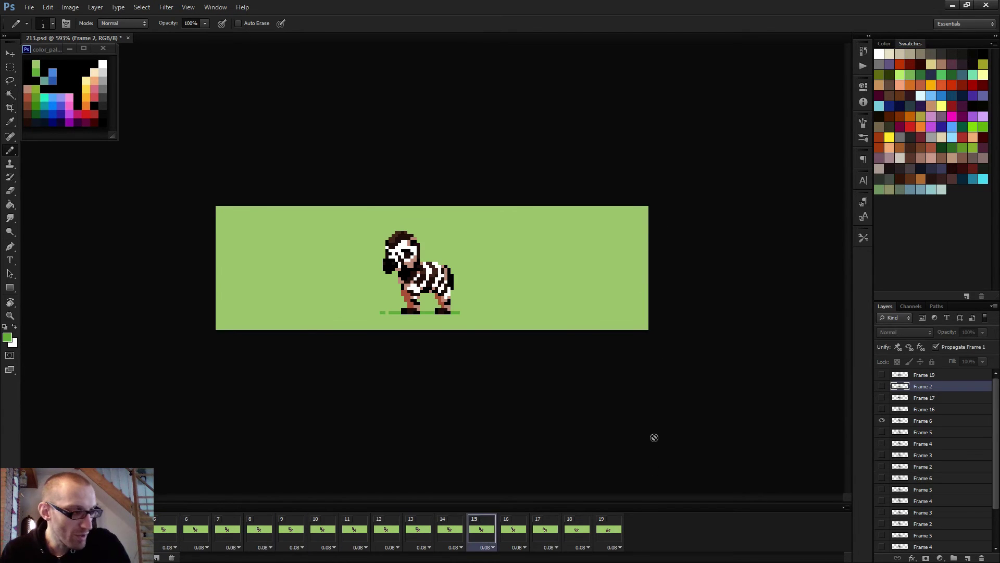
Step: Set frame 19's delay to 1.0 seconds and play the animation
left_click(615, 547)
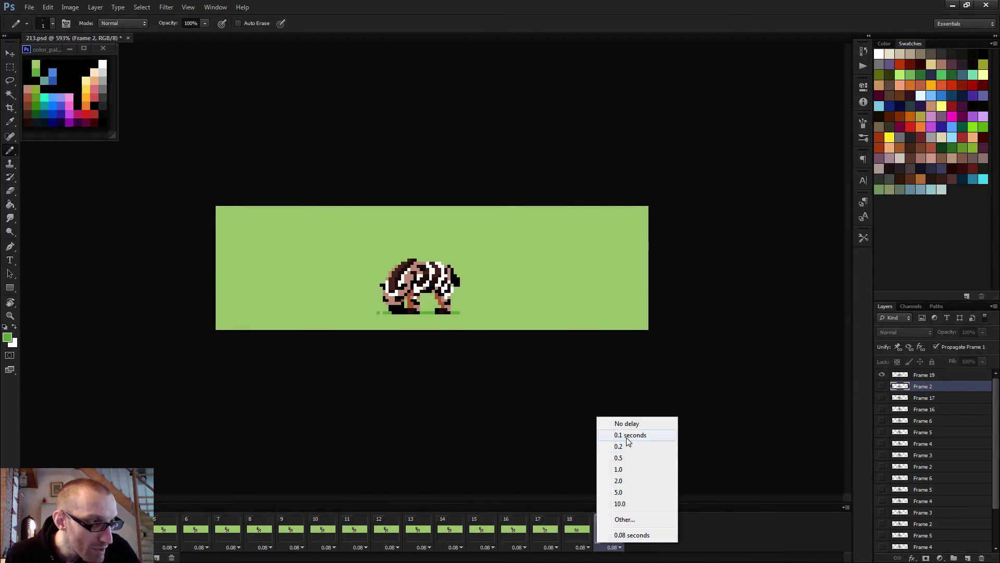
left_click(620, 469)
key("space")
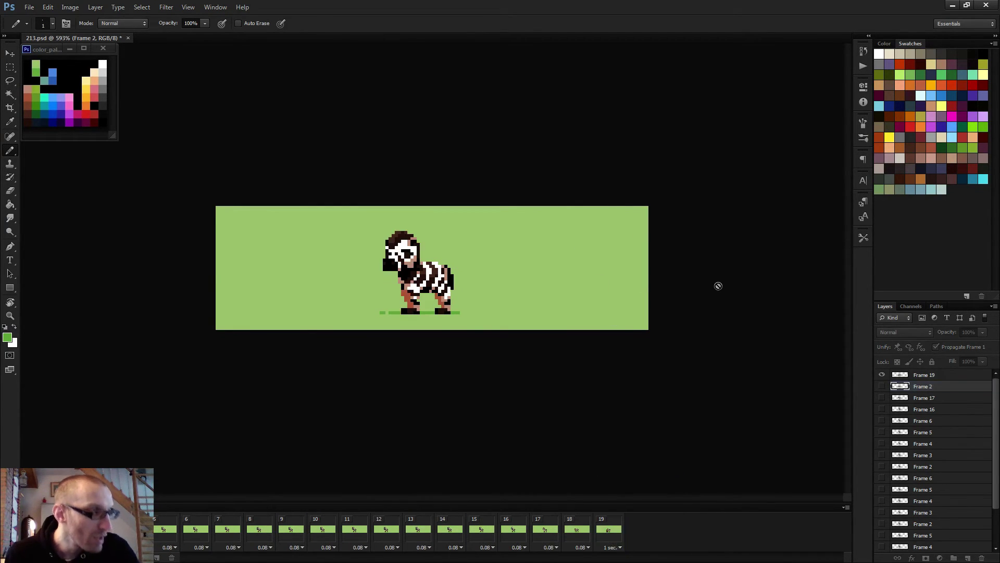
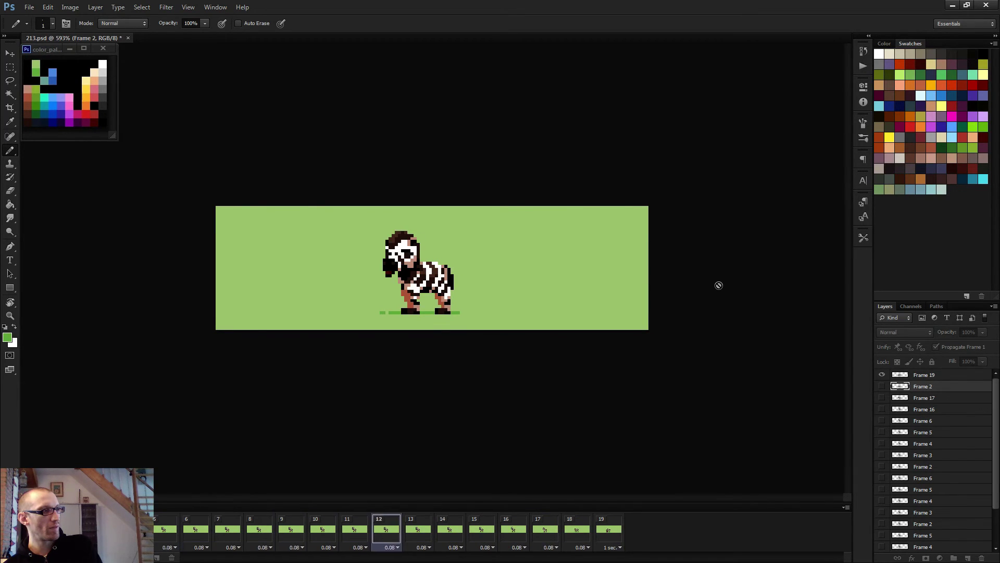
Step: On the Frame 16 layer, redraw the zebra's eye half closed with black pixels below and white pixels above
key("space")
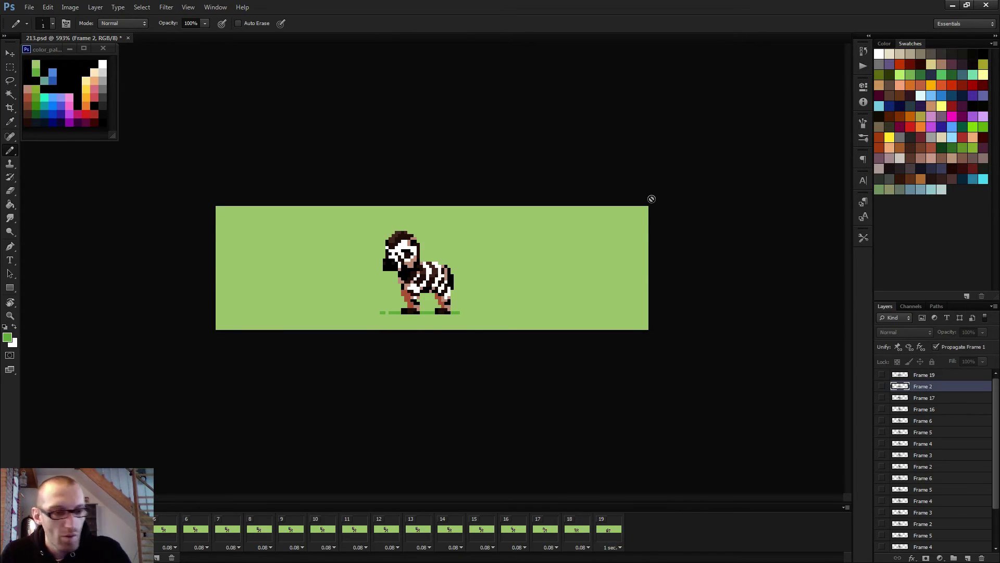
left_click(514, 529)
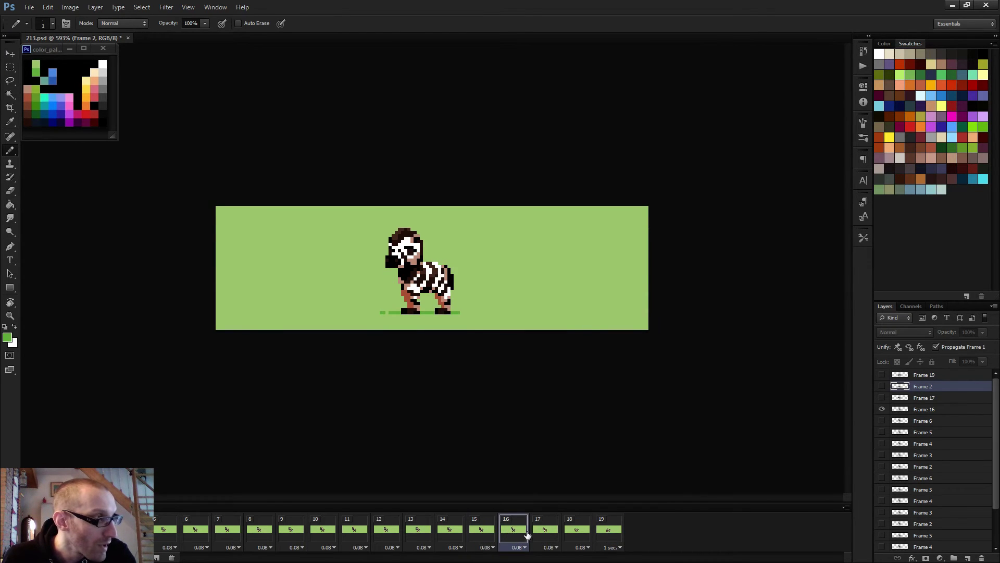
key("Right")
key("Left")
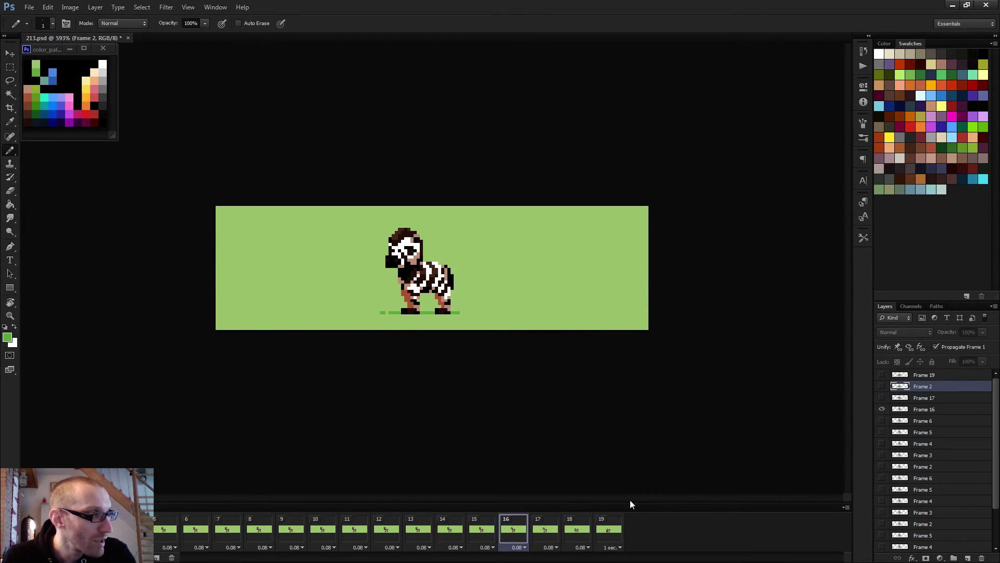
left_click(924, 409)
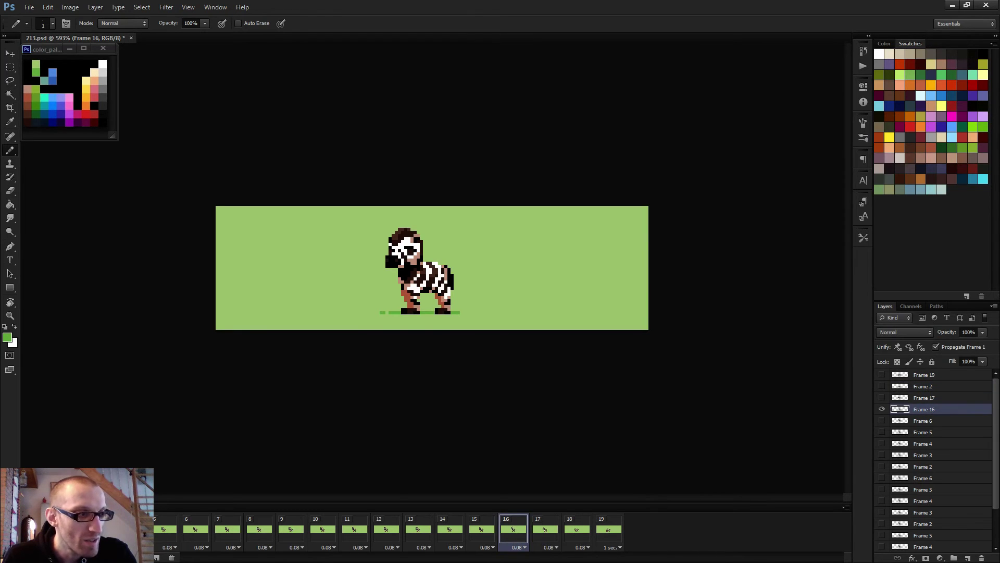
scroll(447, 255, "up", 2)
scroll(447, 254, "up", 5)
key("d")
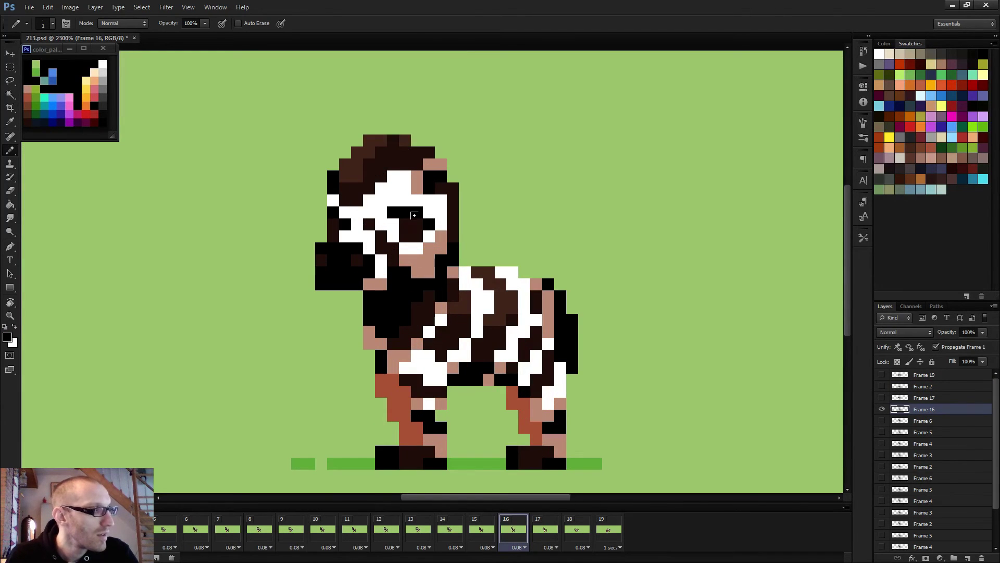
left_click(388, 207, "alt")
left_click_drag(392, 206, 407, 206)
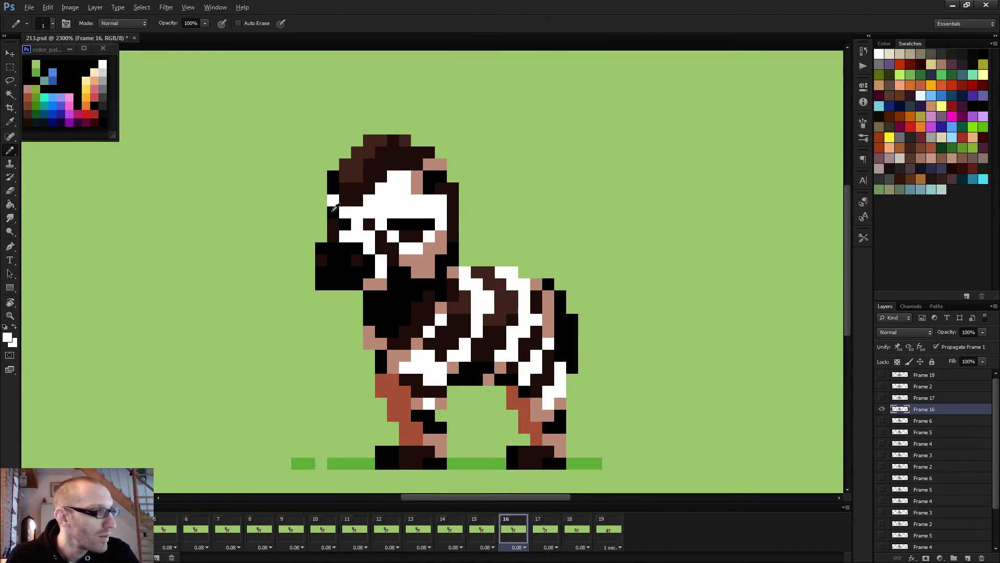
scroll(498, 233, "down", 8)
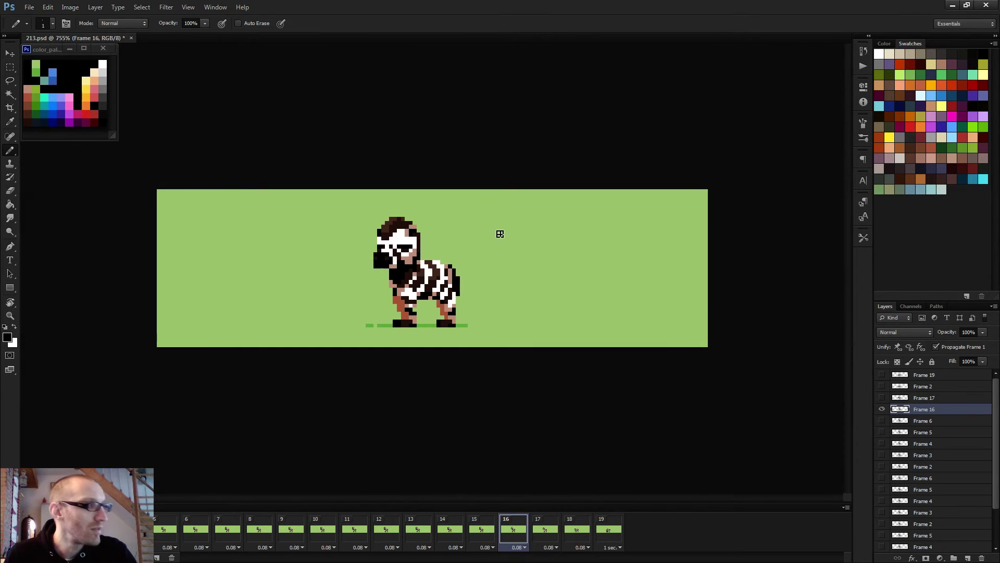
Step: Preview the animation, and set the delay of frame 19 to 0.08 seconds
key("space")
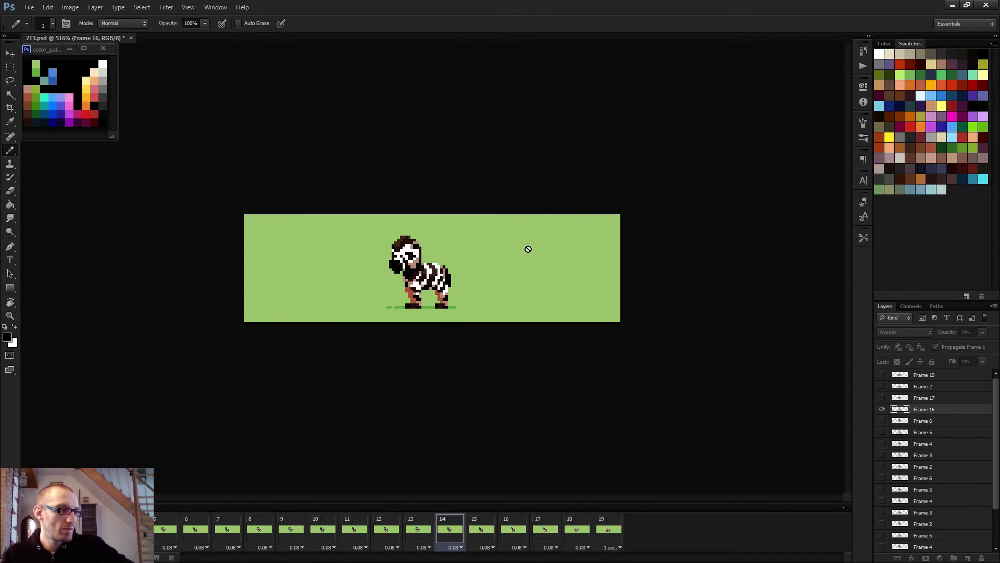
scroll(528, 249, "down", 2)
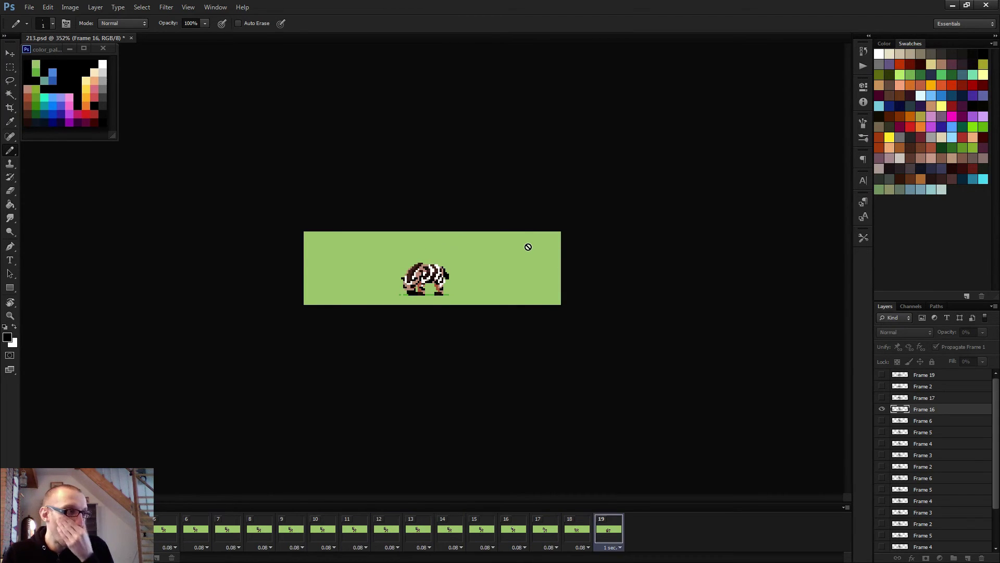
key("space")
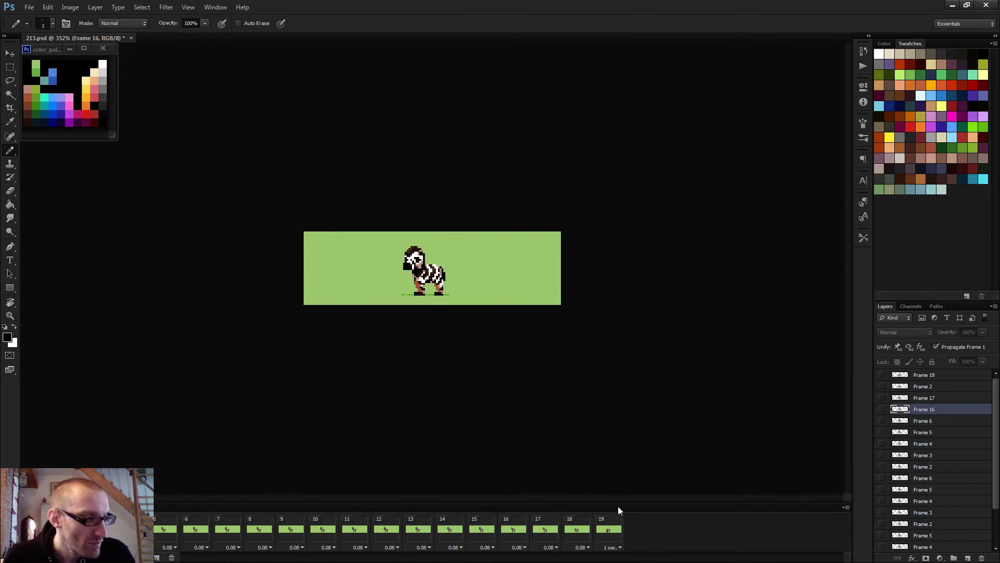
left_click(614, 547)
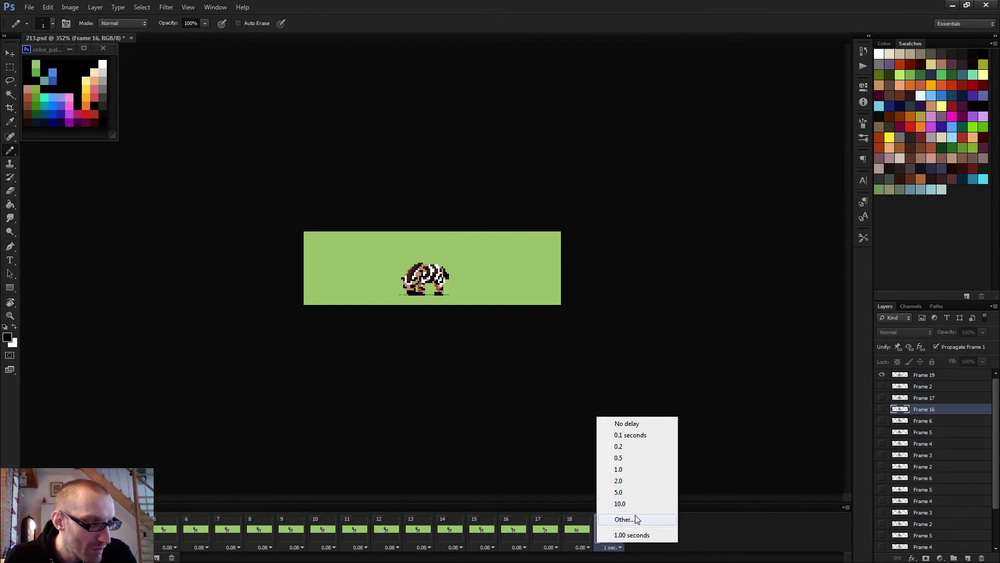
left_click(633, 520)
key("Return")
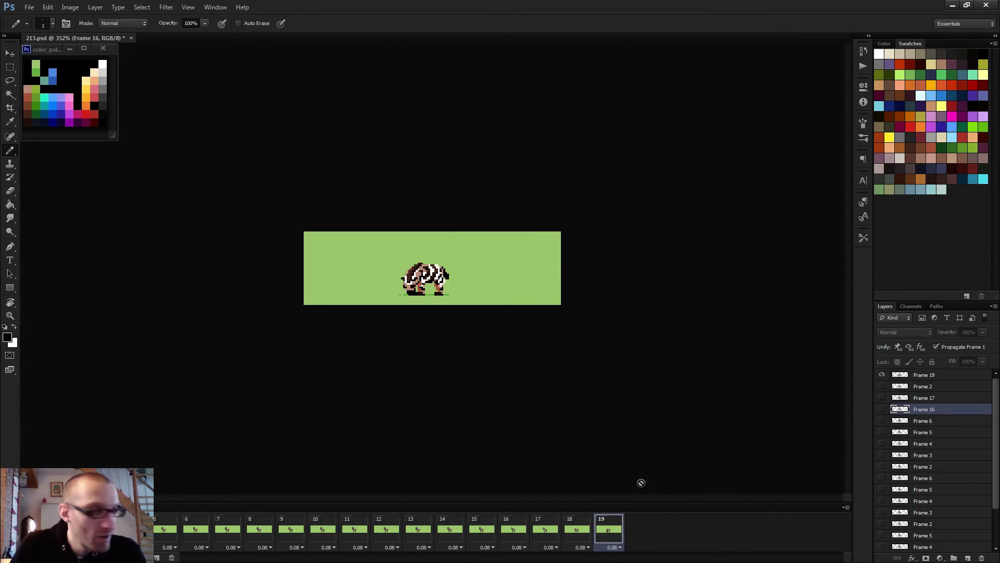
Step: Compare frames 18 and 19, and duplicate the grazing pose of frame 19 into a new frame 20 with its own layer
scroll(456, 251, "up", 4)
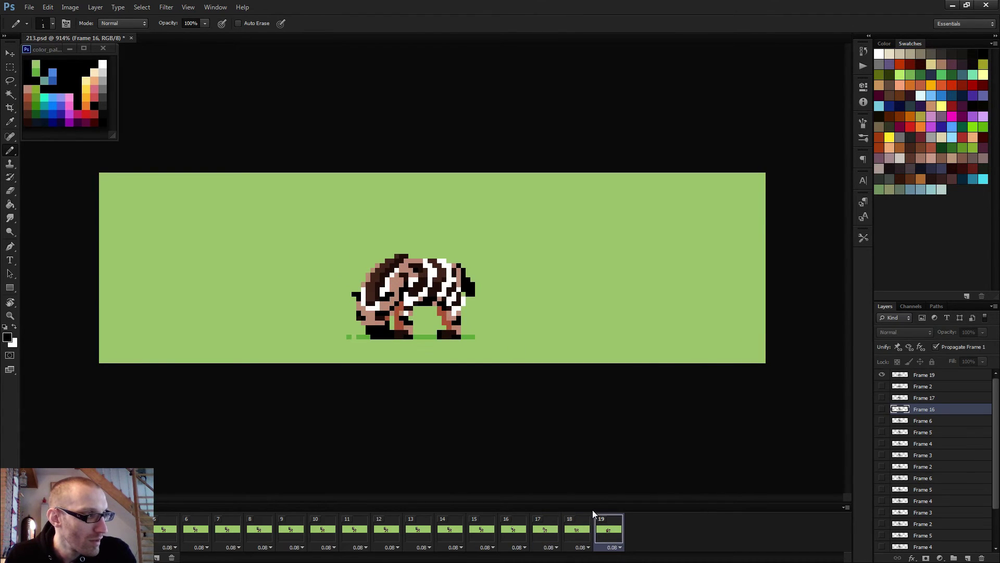
left_click(918, 379)
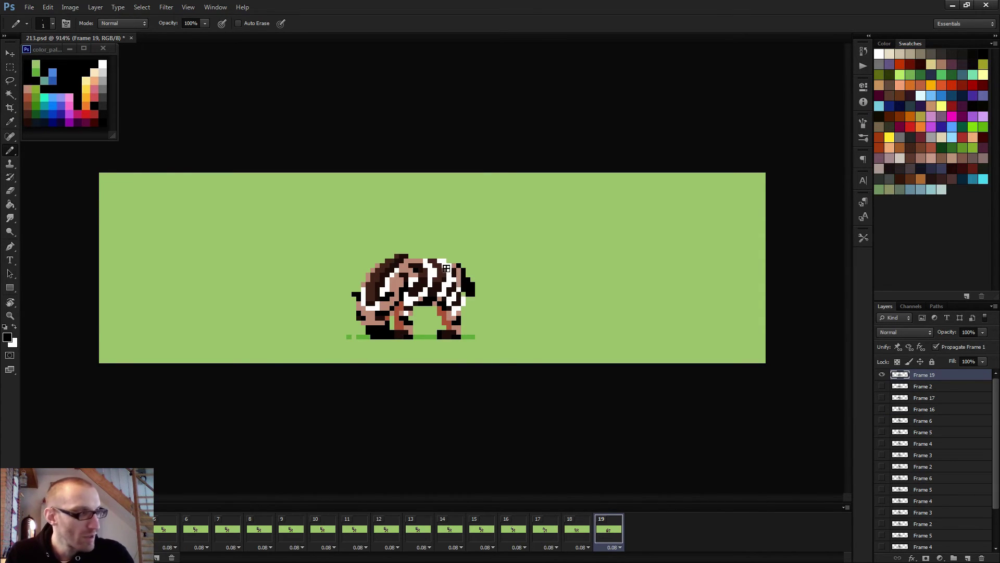
left_click(575, 530)
left_click(605, 529)
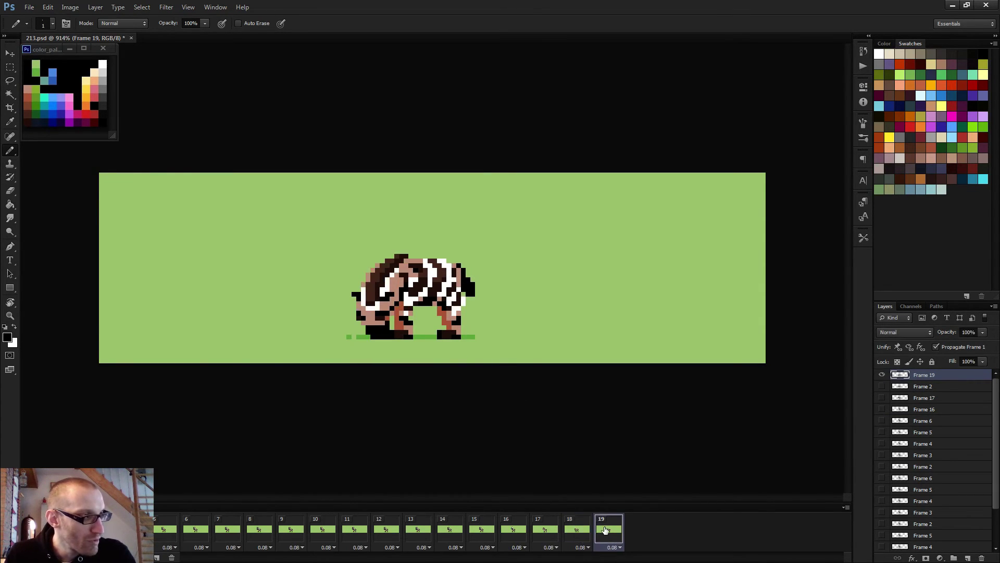
key("F2")
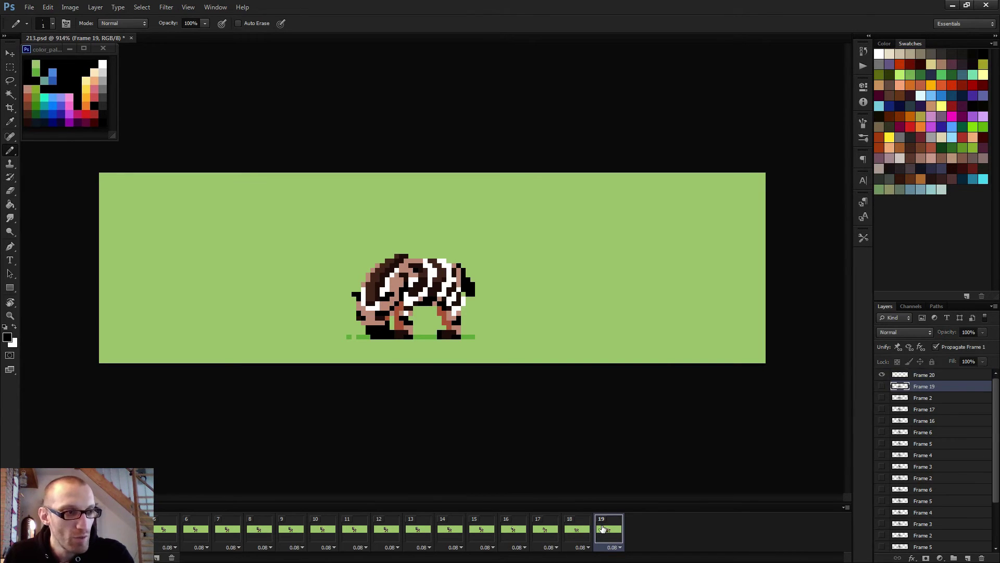
Step: On the Frame 19 layer, shift the zebra's upper back, rump and tail area one pixel to the right
left_click(599, 528)
scroll(464, 313, "up", 5)
key("m")
scroll(421, 284, "up", 3)
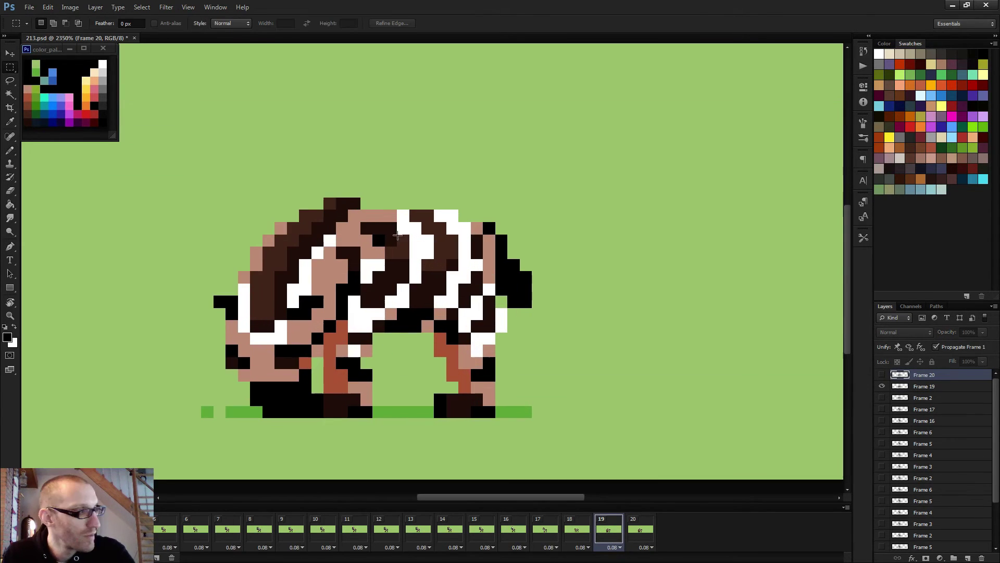
left_click_drag(365, 201, 532, 302)
key("v")
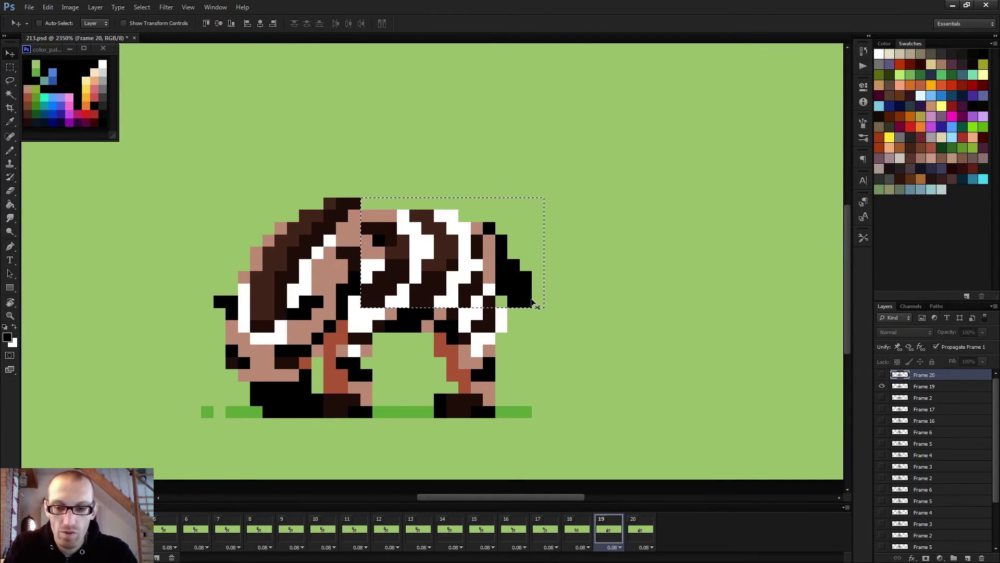
key("Right")
key("ctrl+z")
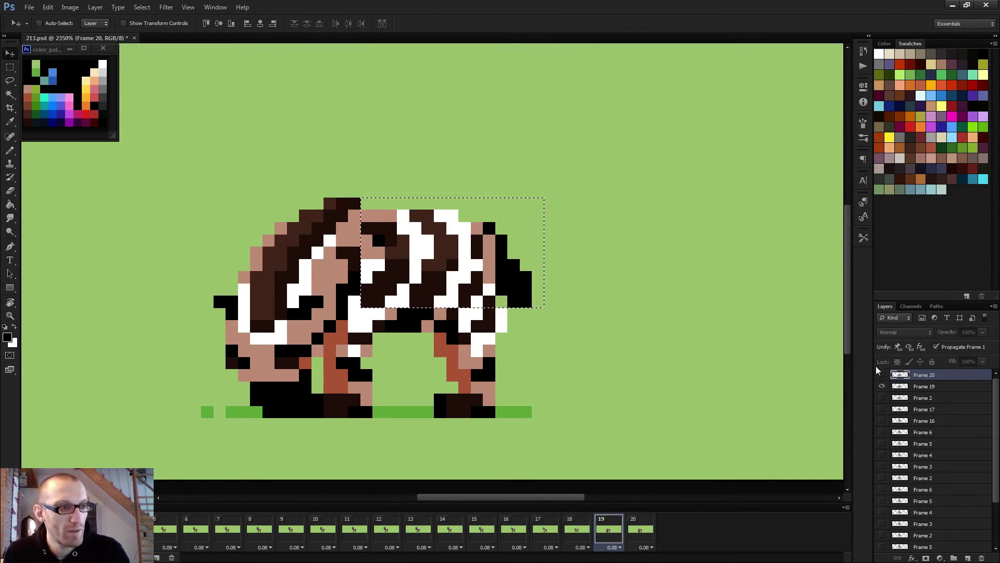
left_click(922, 389)
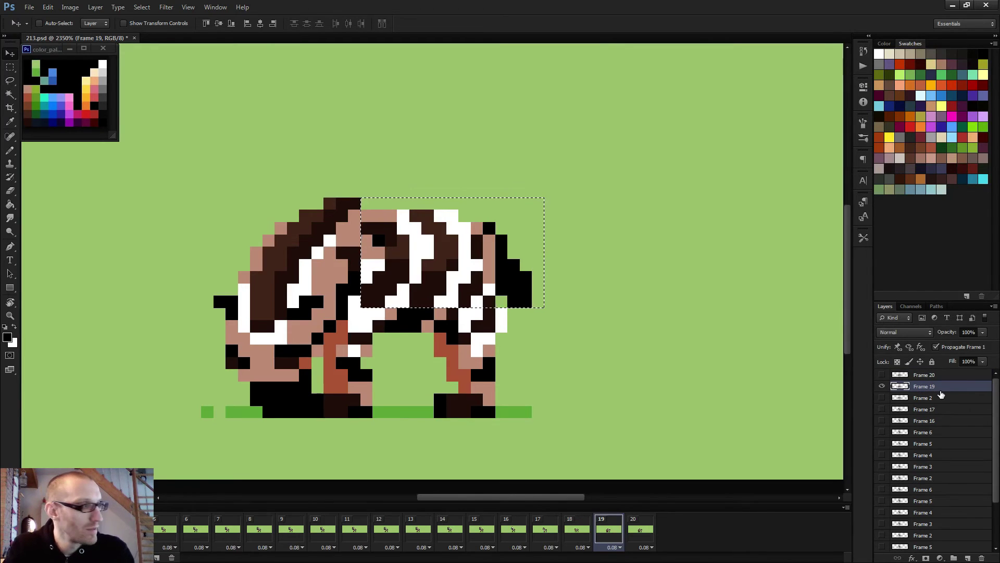
key("Right")
key("ctrl+d")
Step: Fill the one-pixel gap behind the zebra's neck in frame 19 with matching dark brown and tan pixels, and preview the animation
key("b")
scroll(808, 349, "up", 3)
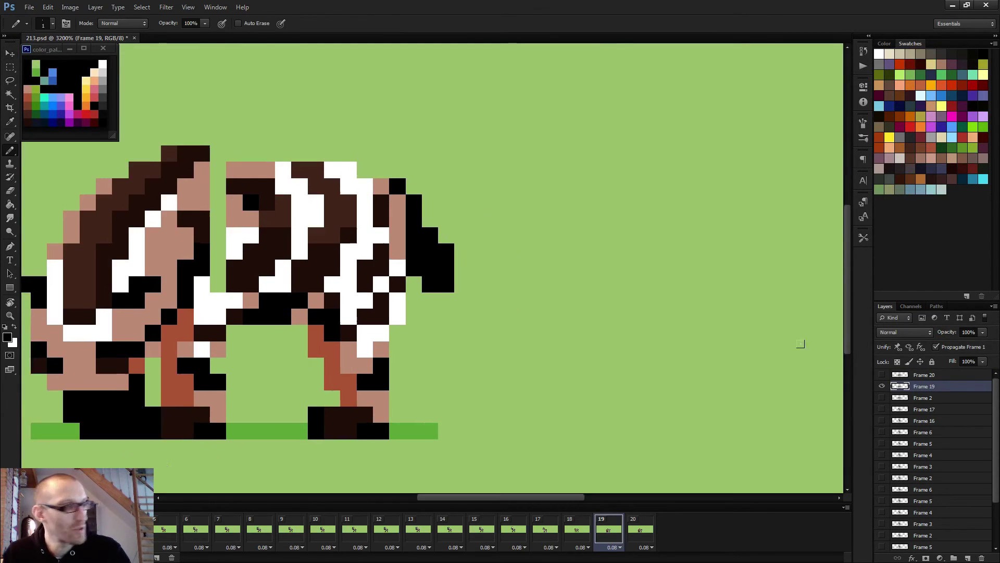
left_click_drag(231, 262, 415, 266)
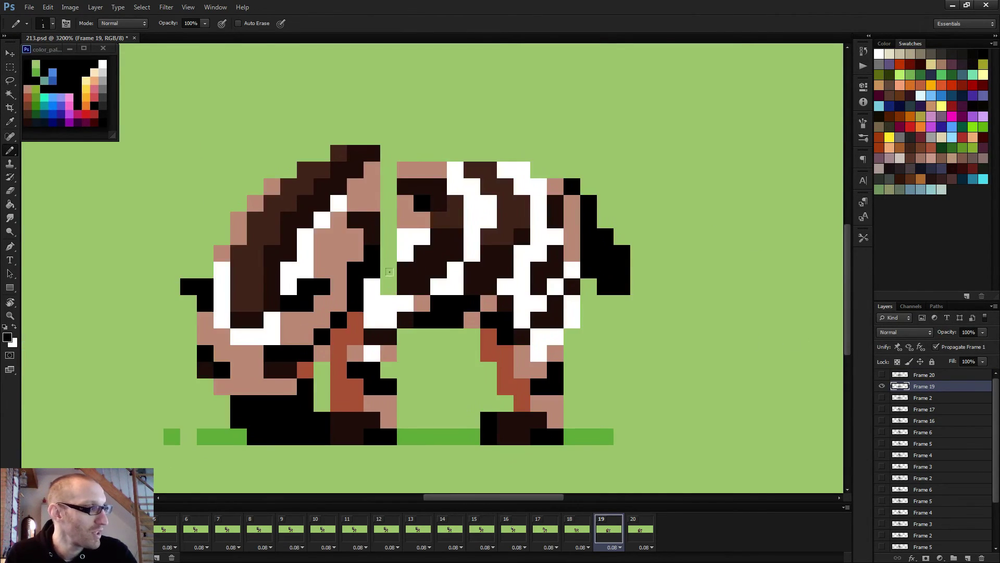
left_click(388, 287)
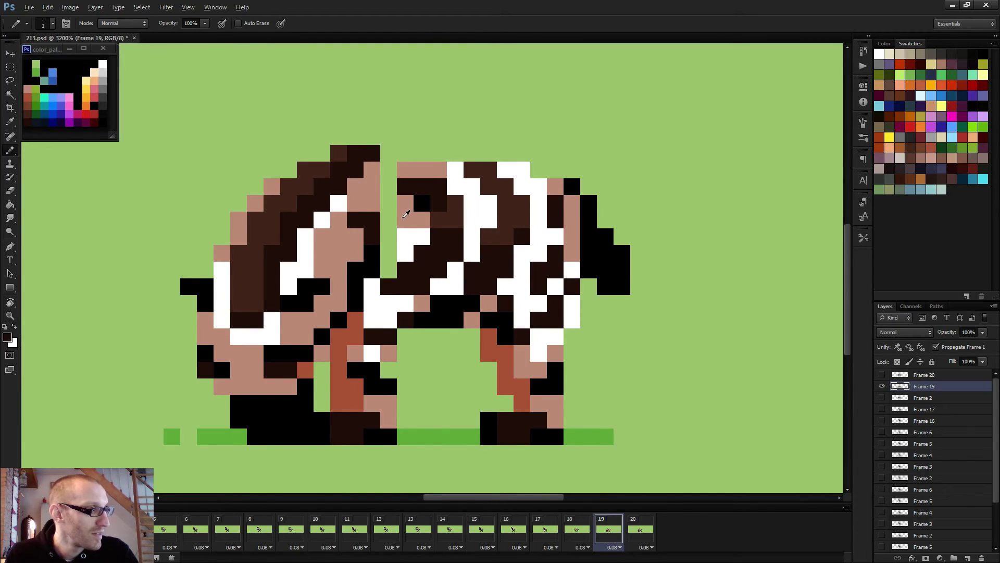
left_click_drag(375, 251, 375, 225)
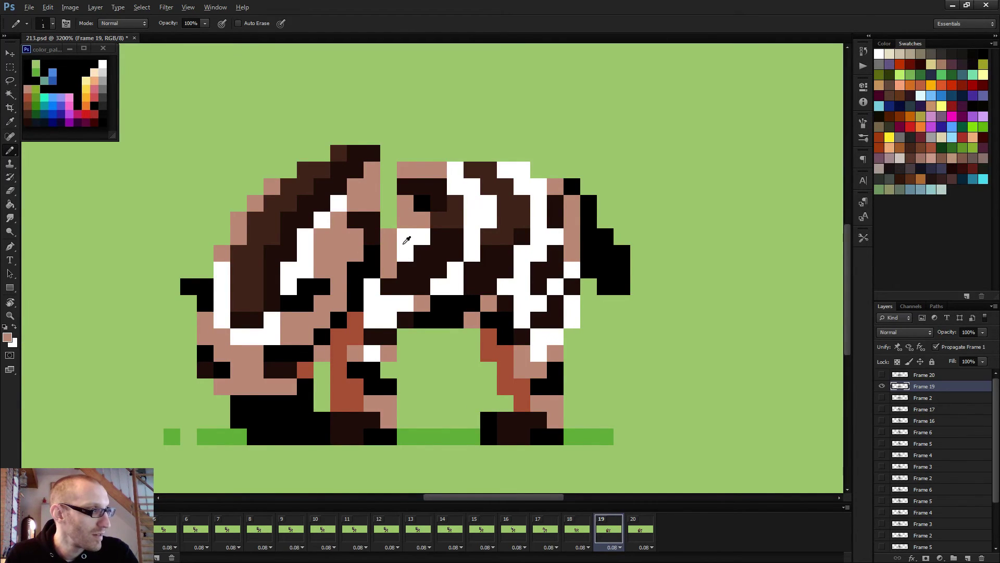
left_click(398, 273, "alt")
left_click(389, 270)
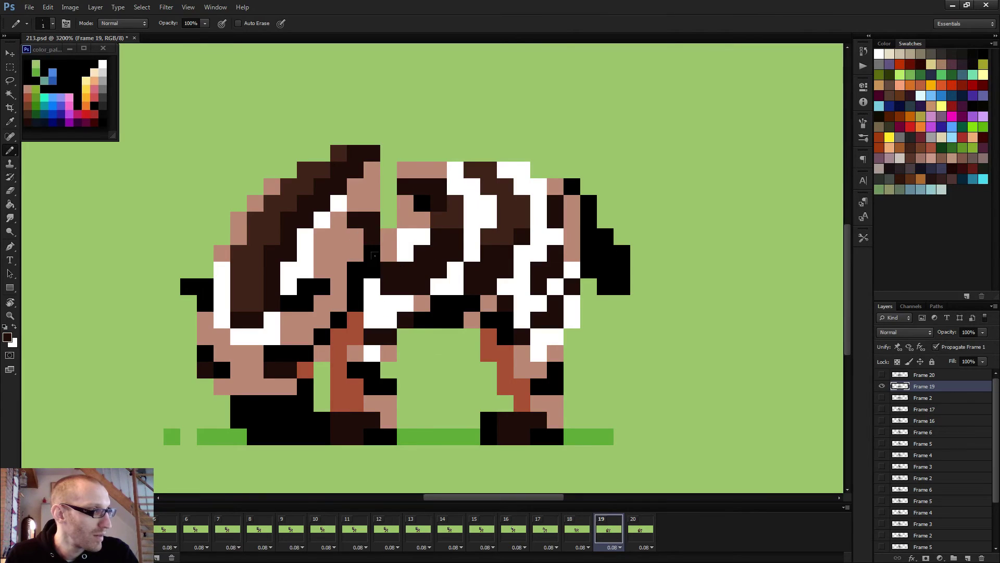
left_click_drag(388, 221, 382, 196)
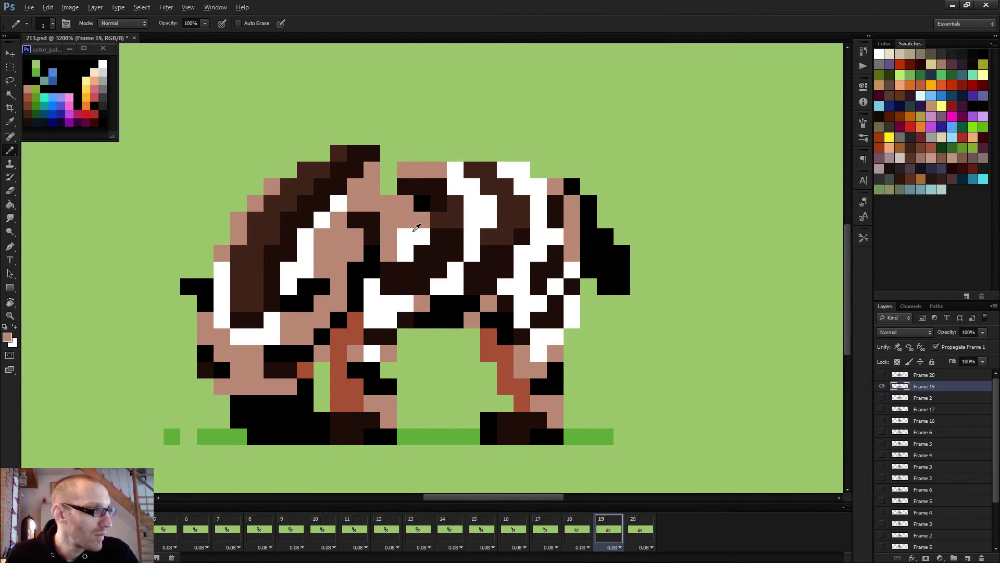
left_click(414, 241, "alt")
left_click(403, 222)
left_click(412, 189, "alt")
scroll(396, 189, "down", 5)
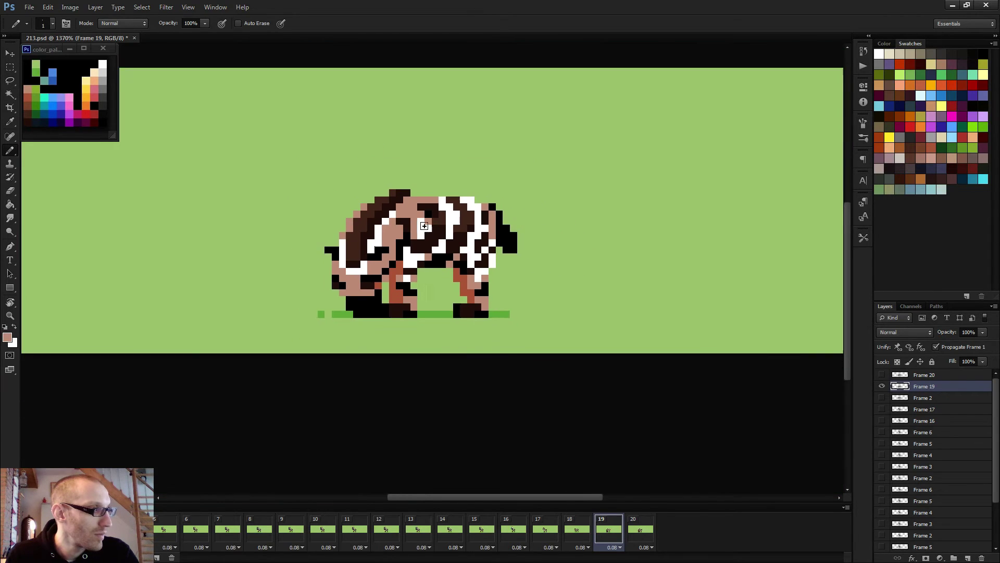
scroll(469, 298, "down", 2)
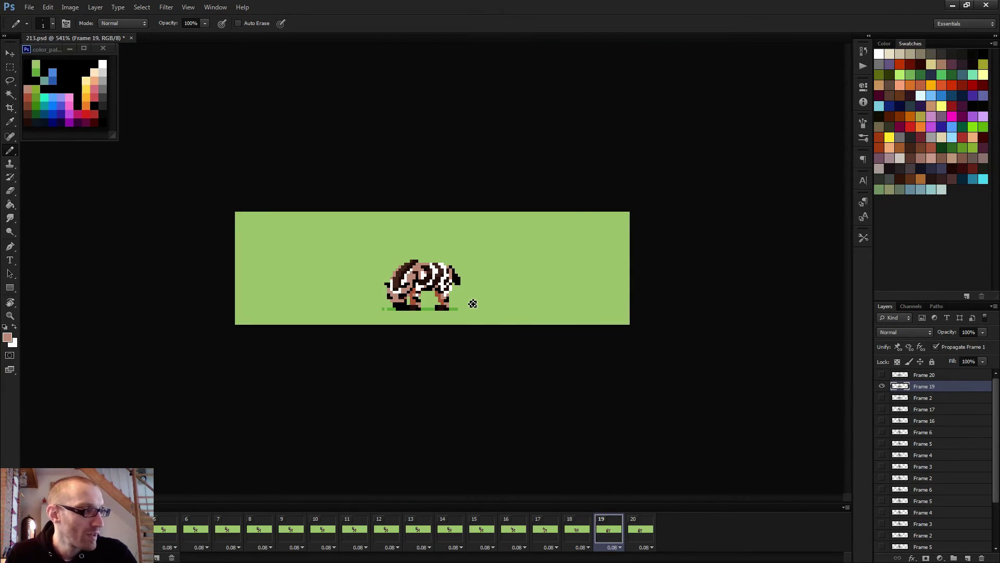
key("space")
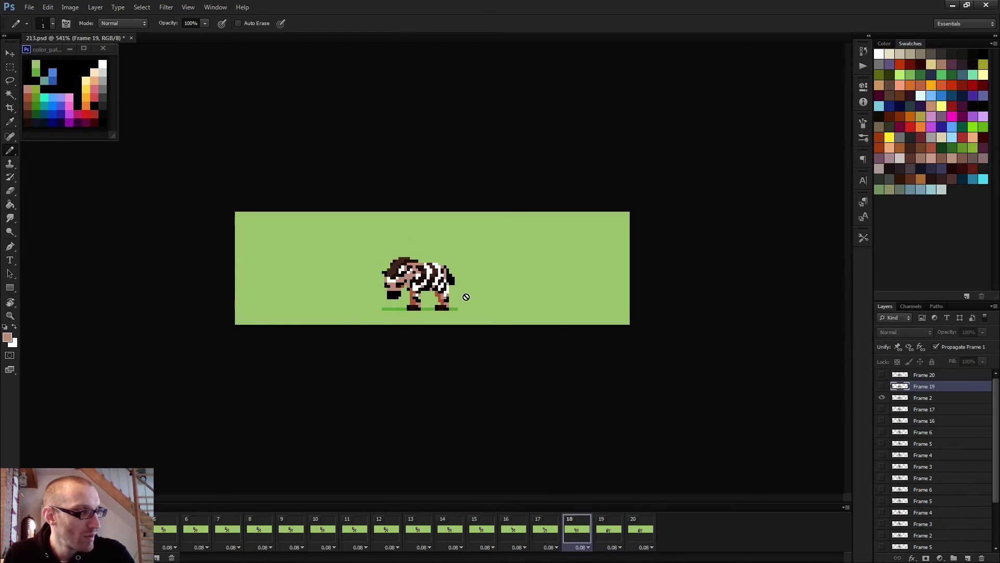
Step: Clean up the protruding pixel behind the zebra's hind thigh on the Frame 20 layer with the Eraser, and replay the animation
left_click(929, 377)
scroll(490, 266, "up", 4)
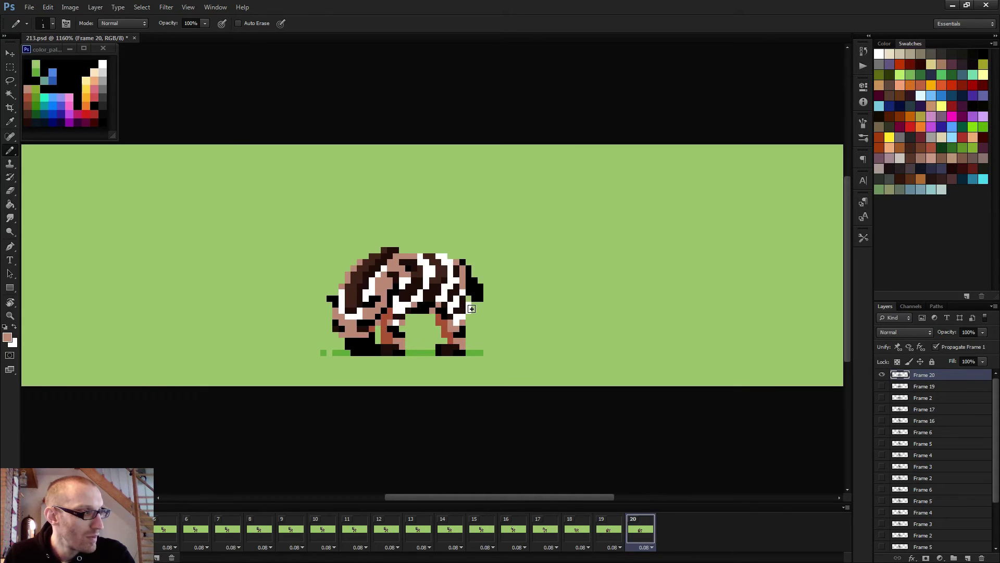
key("e")
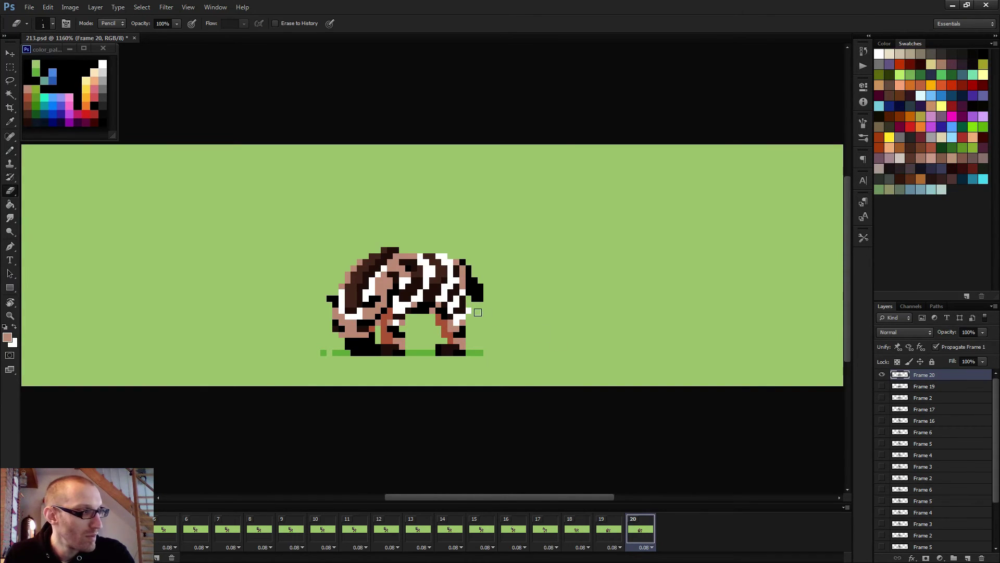
scroll(480, 319, "down", 2)
key("space")
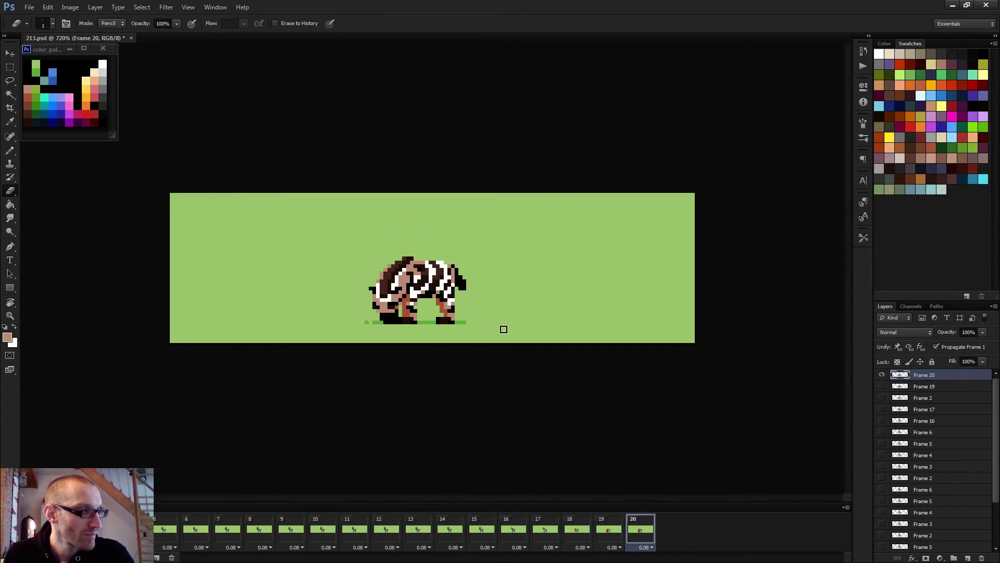
key("space")
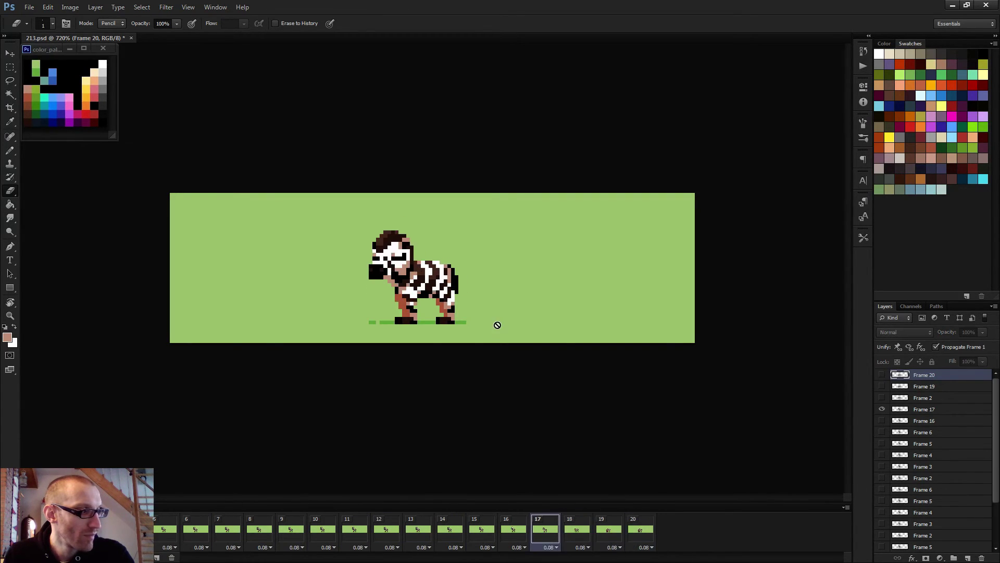
Step: On the Frame 19 layer, reshape the zebra's tail tip by erasing its lower row and extending the tip one black pixel outward
left_click(911, 388)
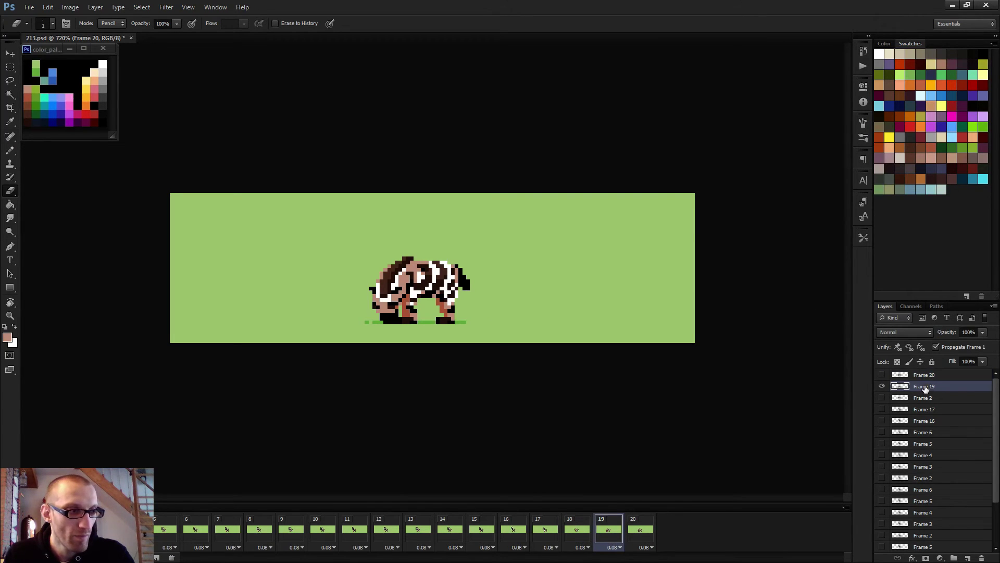
key("b")
scroll(448, 278, "up", 5)
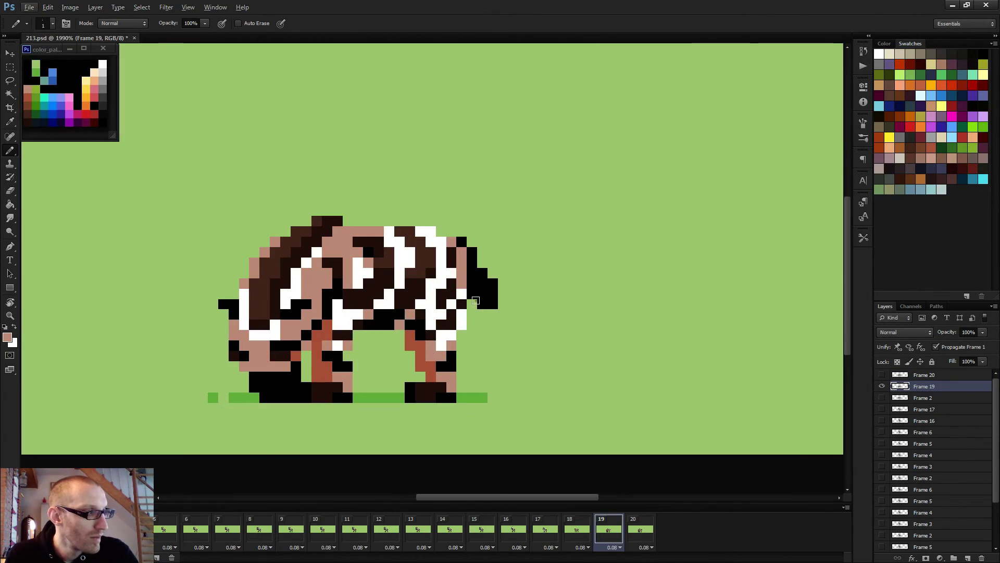
key("e")
key("b")
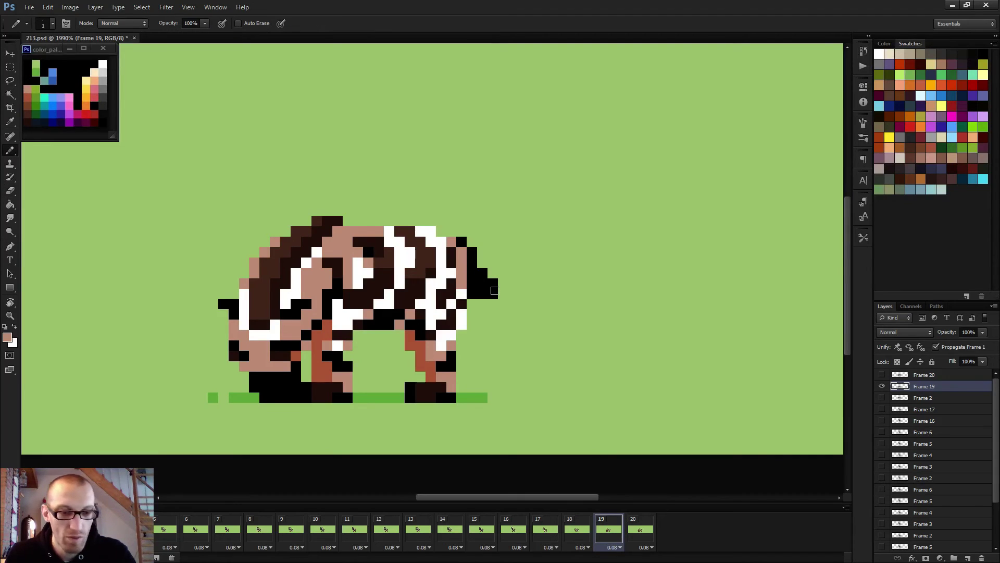
left_click(487, 286, "alt")
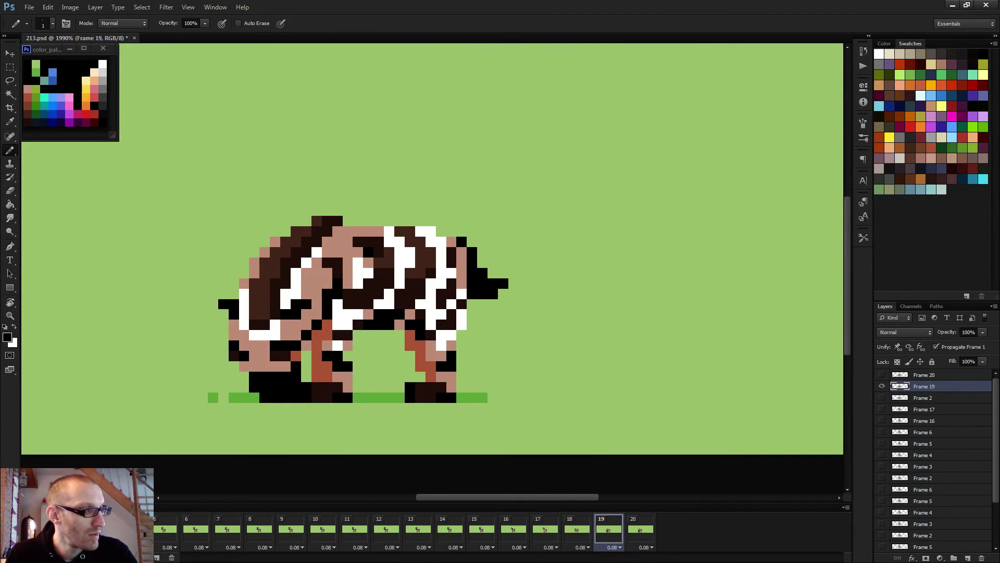
Step: Reshape the tail on the Frame 20 layer to hang closer to the rump, adding black below and erasing its outer and upper pixels
scroll(519, 281, "down", 3)
key("Right")
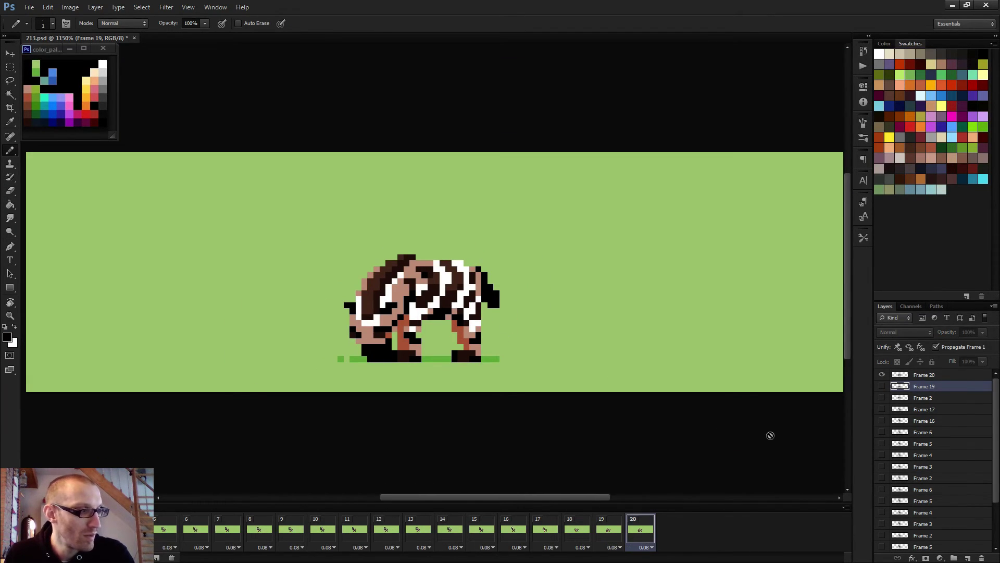
left_click(926, 375)
scroll(414, 315, "up", 5)
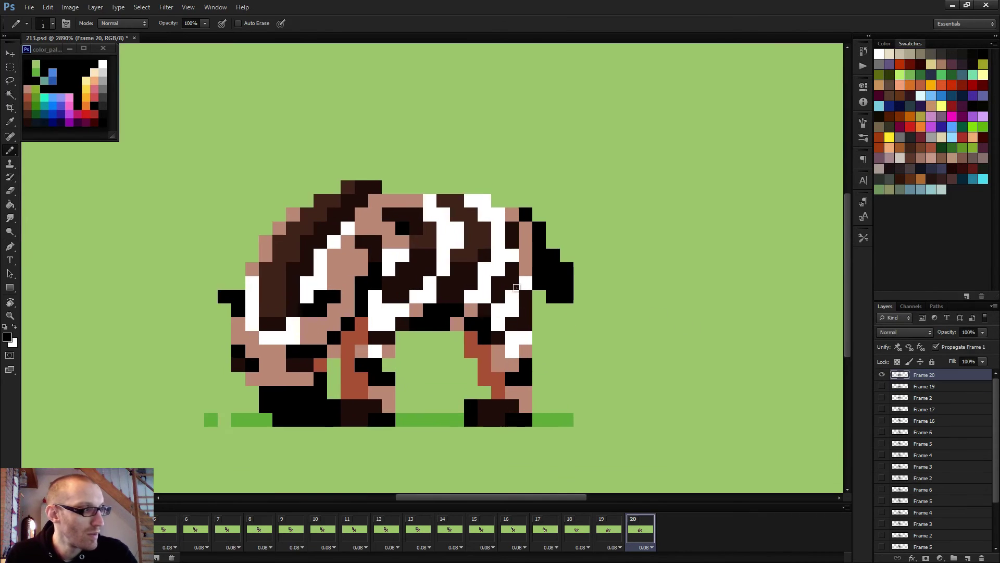
left_click_drag(543, 296, 543, 311)
key("e")
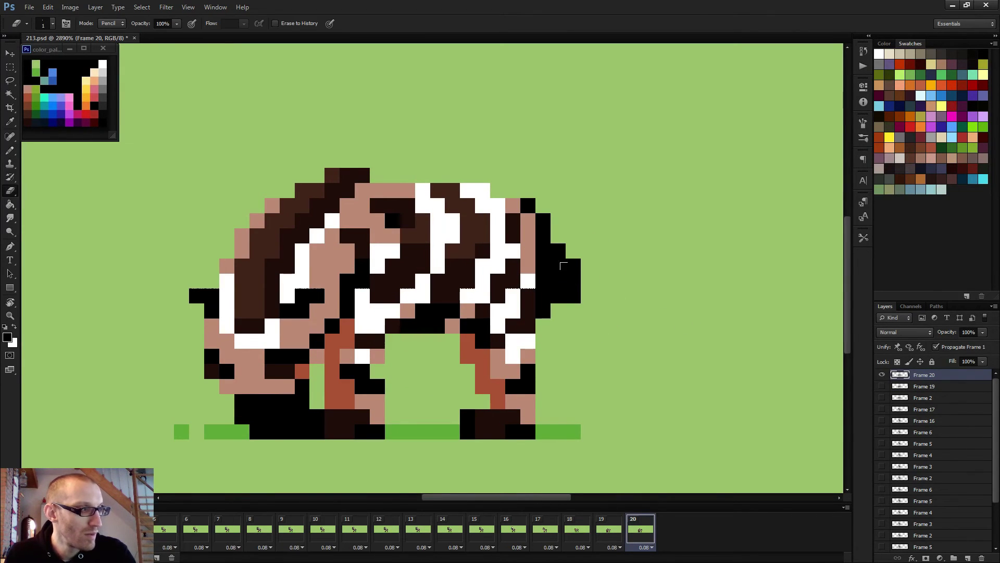
left_click_drag(573, 266, 573, 296)
left_click_drag(558, 250, 558, 266)
left_click(547, 221)
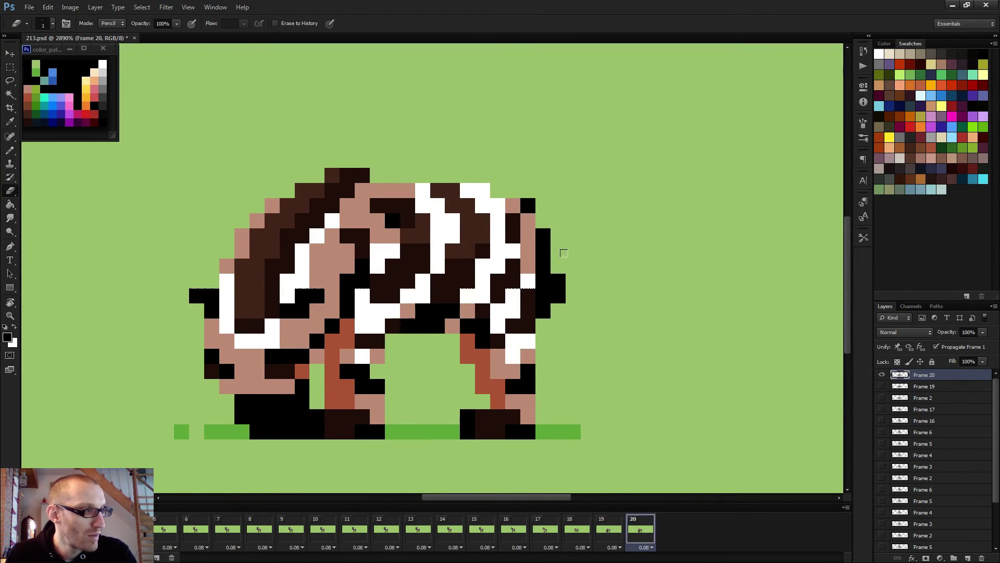
key("b")
scroll(587, 282, "down", 3)
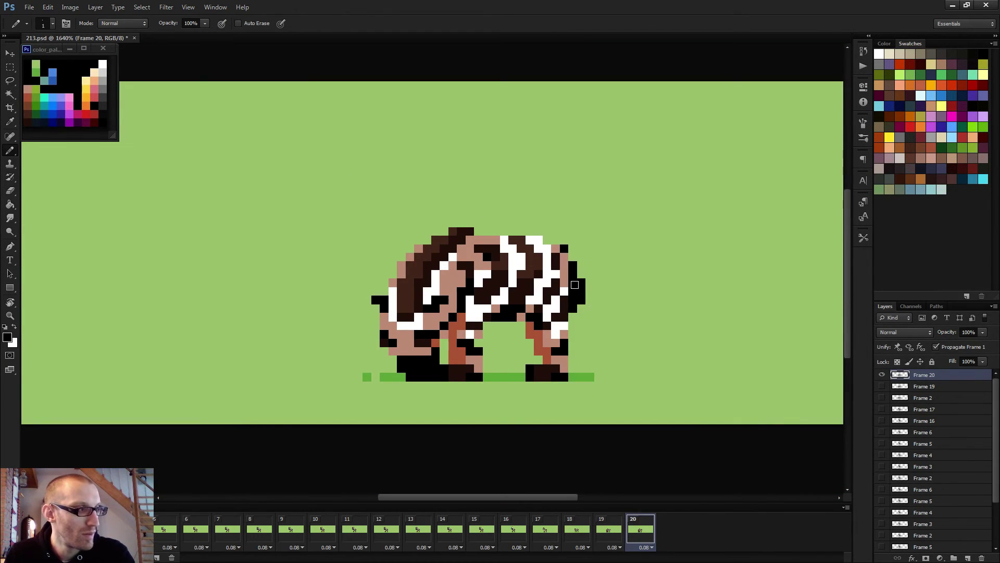
Step: Preview the animation, and duplicate the pose of frame 20 into a new frame 21 with its own layer
key("m")
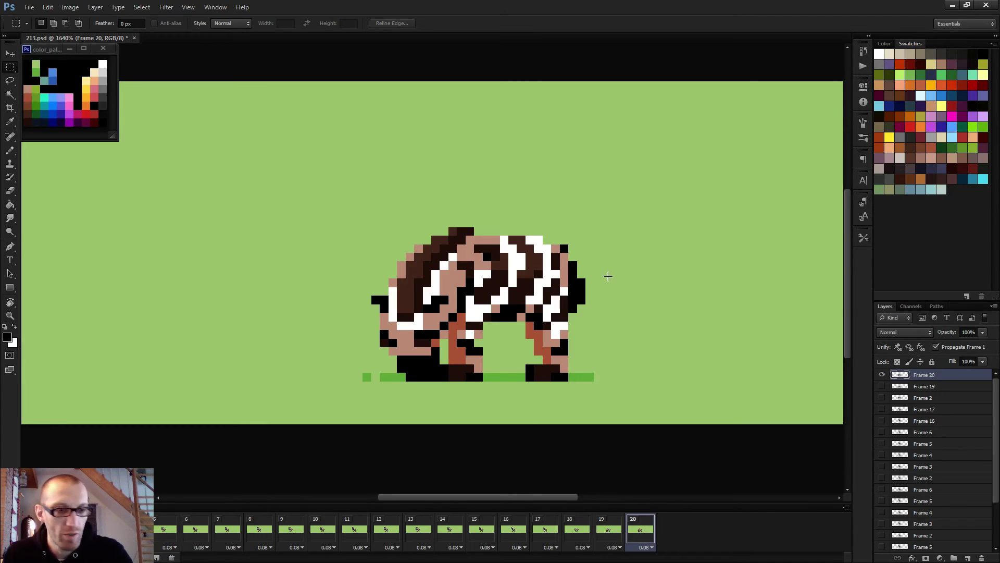
key("space")
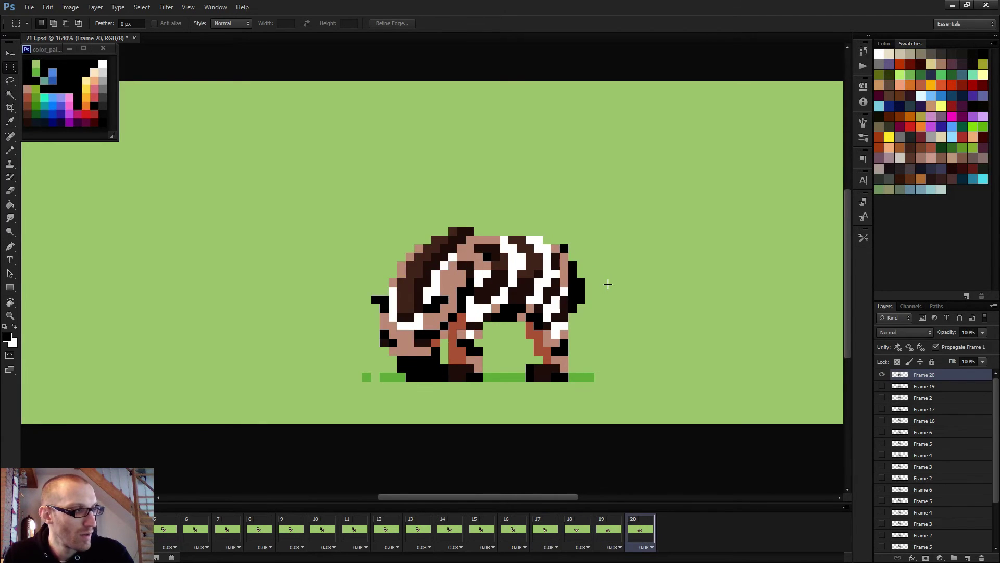
key("space")
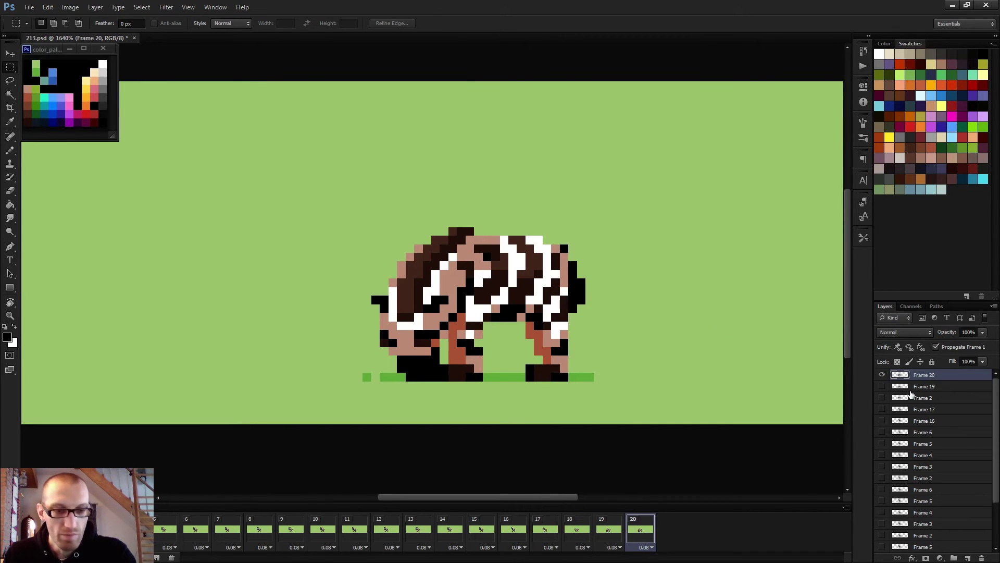
key("F2")
key("space")
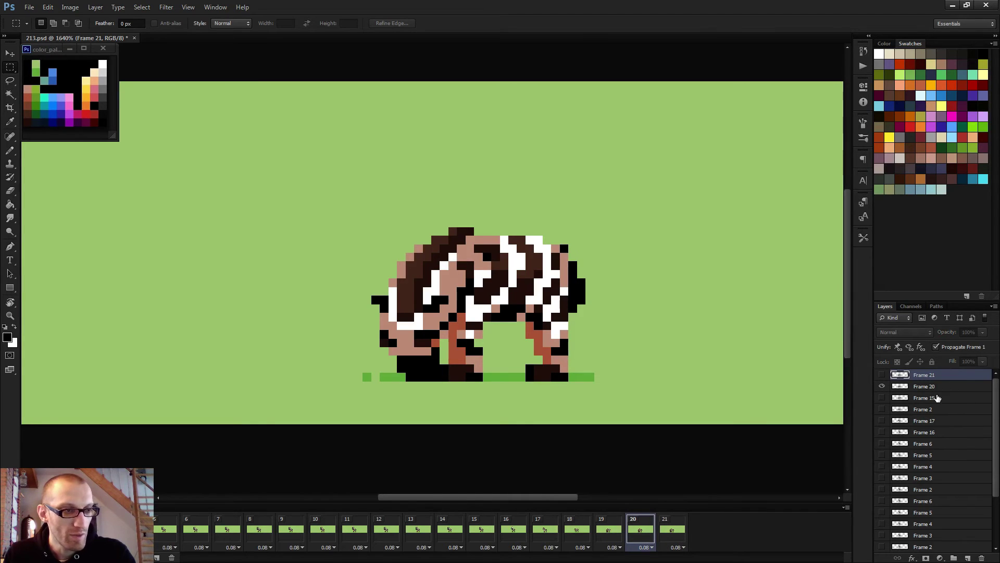
Step: On the Frame 20 layer, shift the zebra's back, belly, rump and tail area one pixel to the left
left_click(932, 386)
scroll(673, 321, "up", 3)
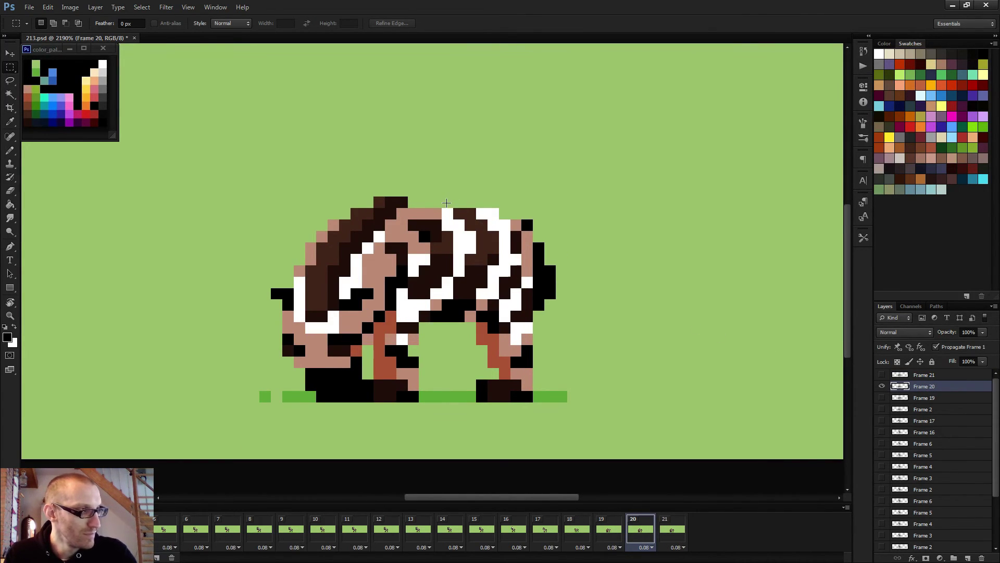
left_click_drag(420, 197, 556, 322)
key("v")
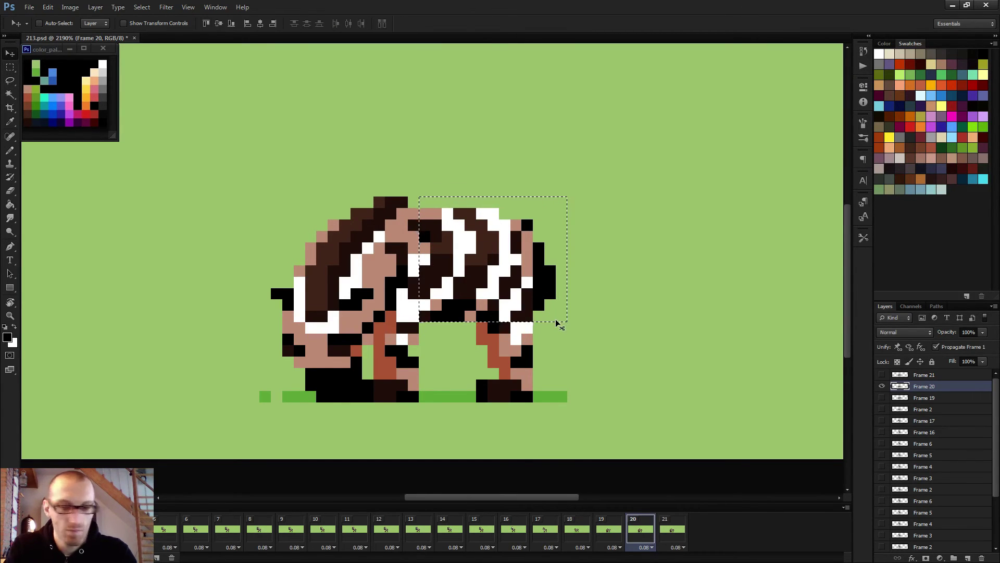
key("Left")
key("ctrl+d")
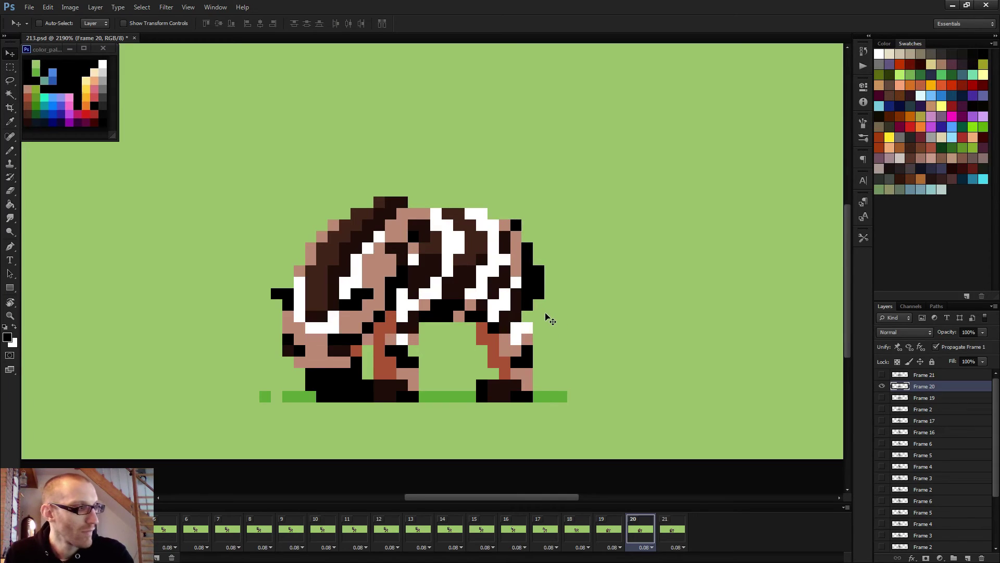
Step: Replay the animation and step forward from frame 17 to check the movement into the grazing pose
key("space")
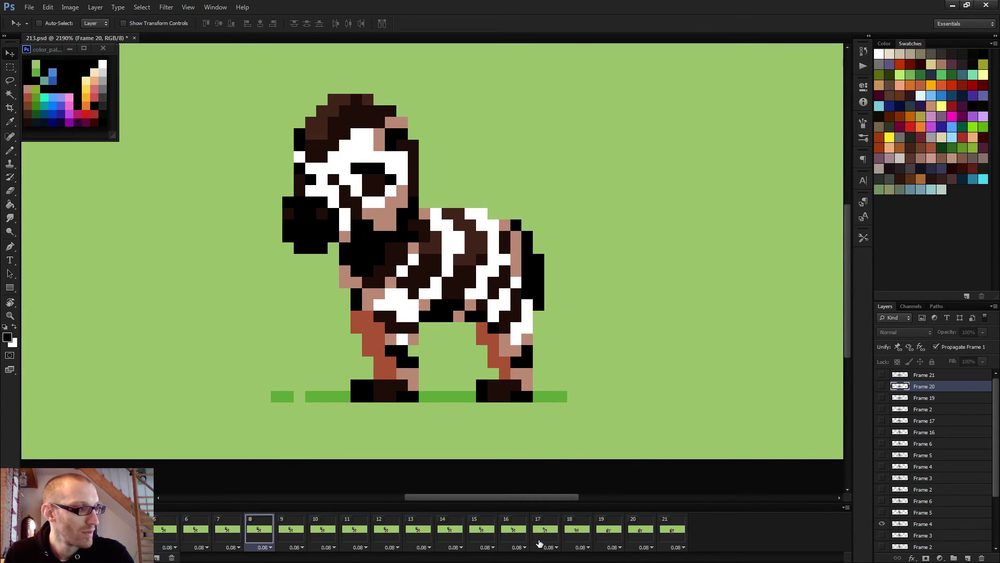
left_click(539, 539)
key("Right")
key("Right")
scroll(578, 417, "down", 3)
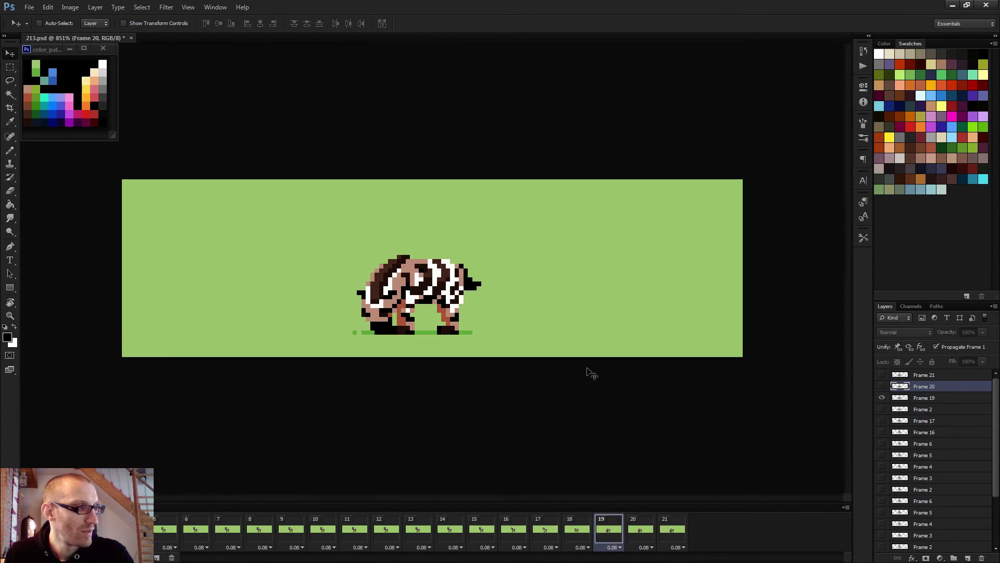
scroll(591, 372, "down", 2)
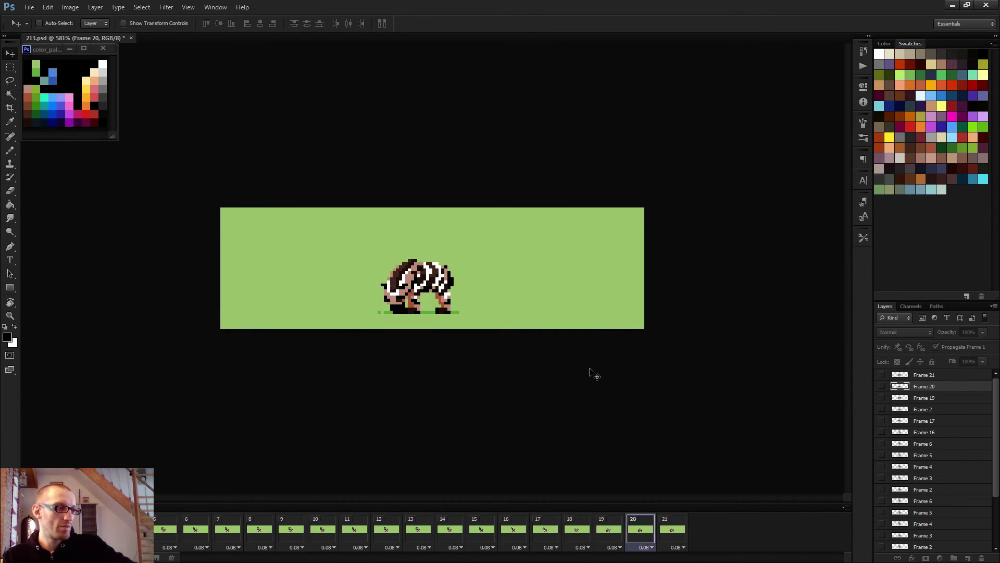
Step: Flip back and forth between frames 18, 19 and 20 to compare the body shift and tail swing
left_click(640, 531)
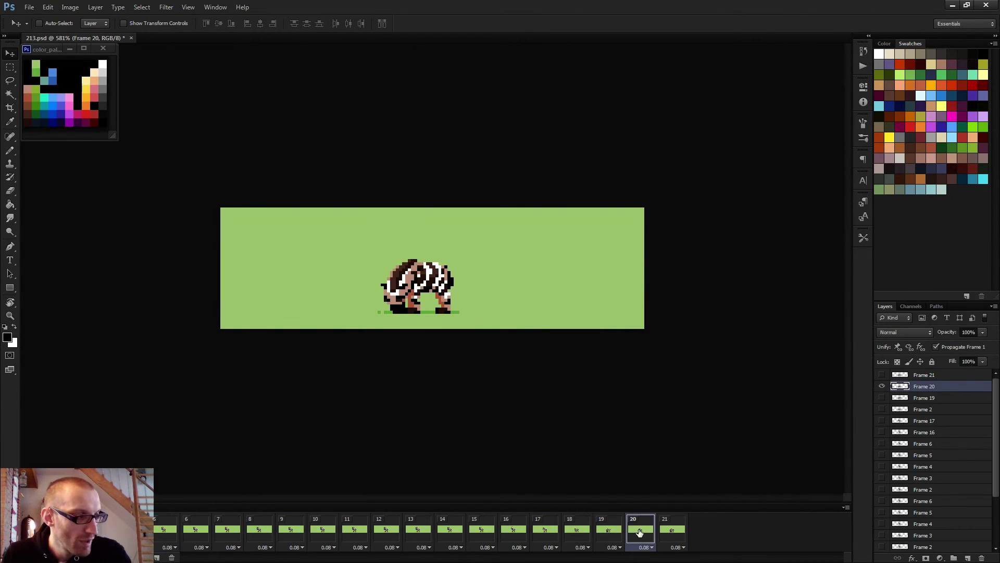
left_click(618, 522)
key("Left")
key("Right")
key("Right")
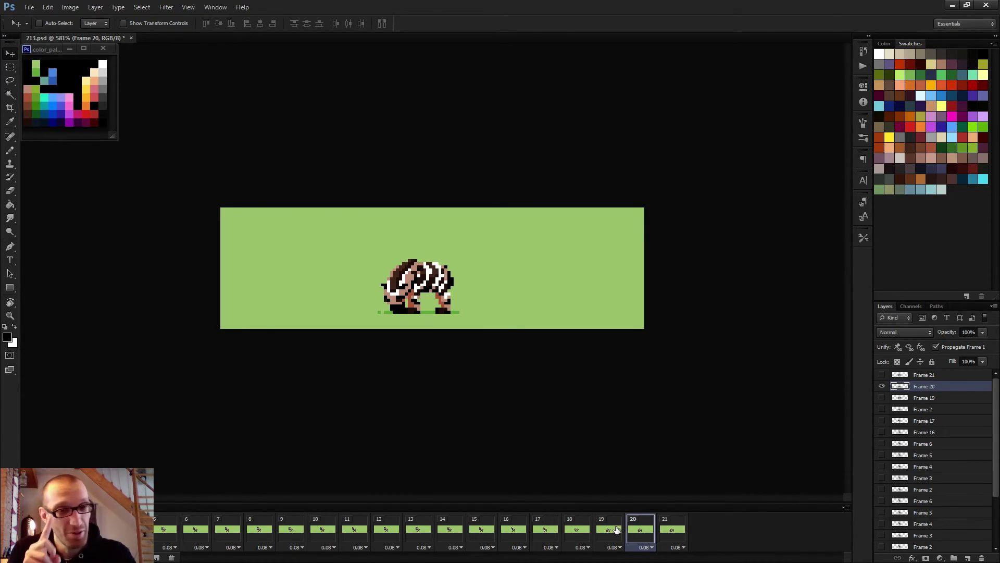
key("Left")
key("Left")
key("Right")
key("Right")
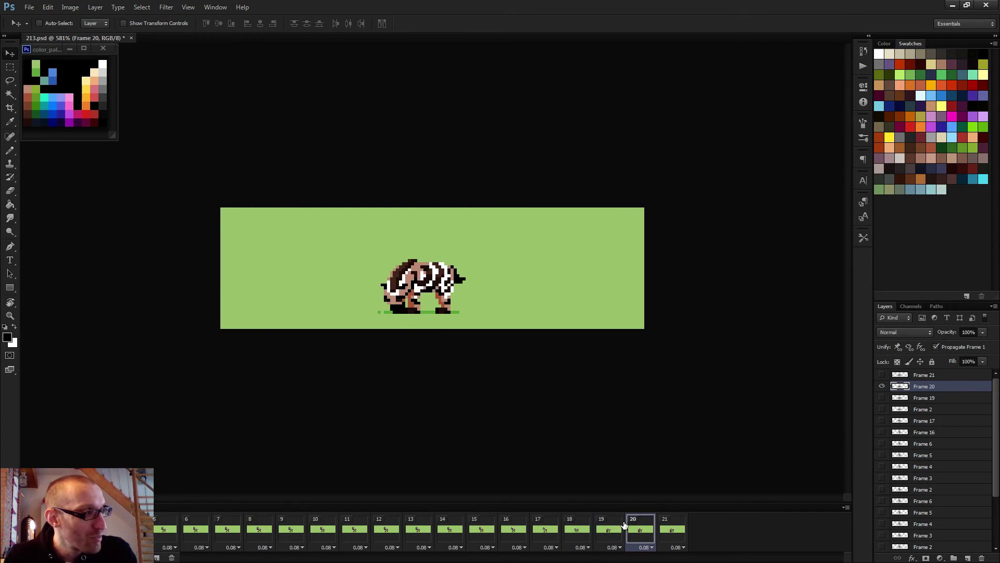
key("Left")
scroll(476, 351, "up", 10)
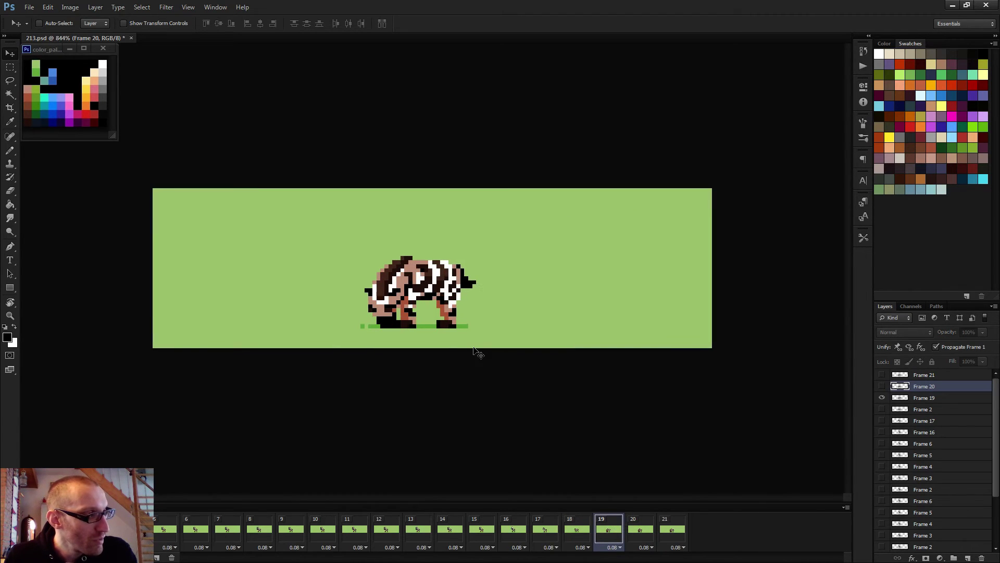
Step: Compare the zebra's rump and tail at closer range across frames 17, 18 and 19
key("Left")
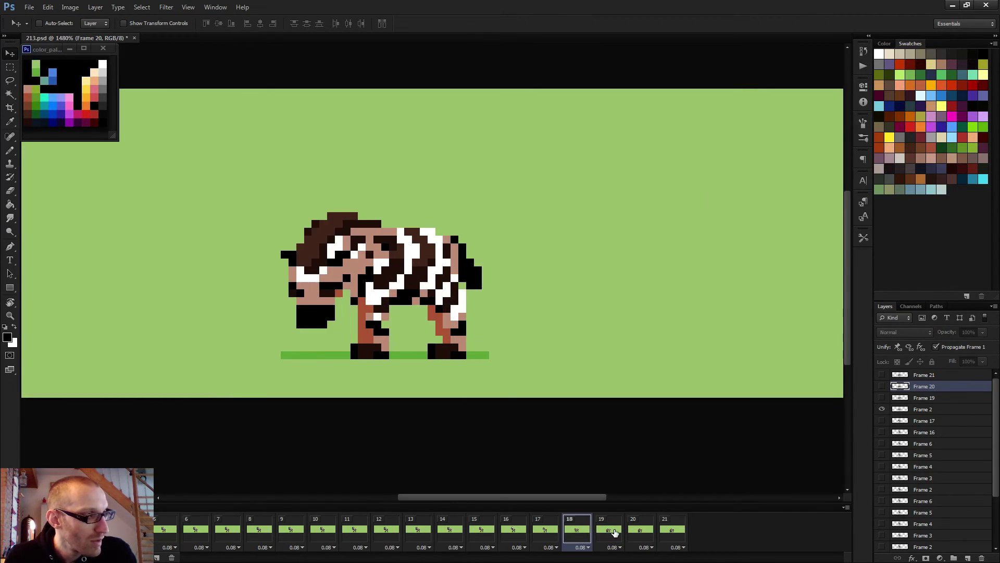
key("Right")
key("Left")
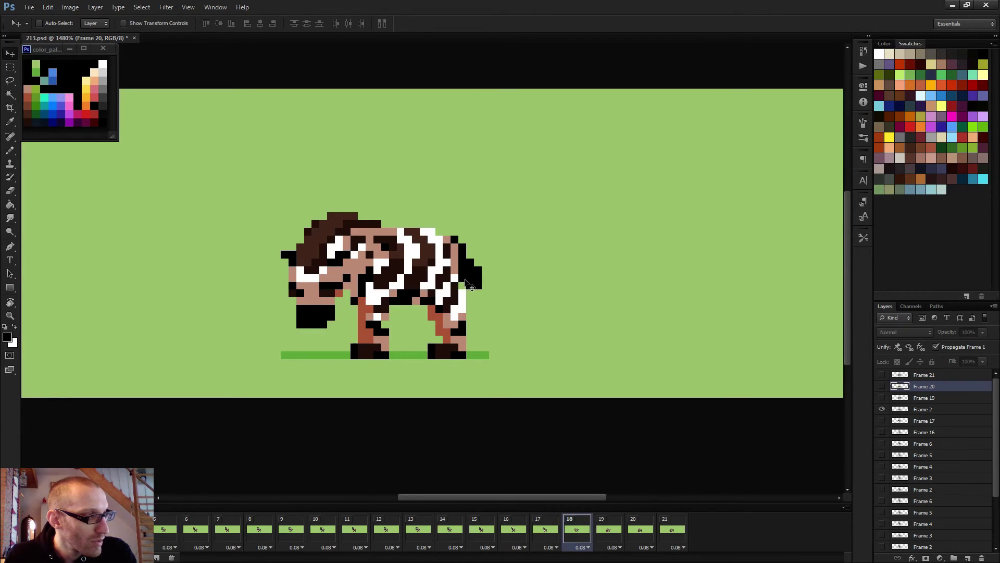
key("Right")
key("Left")
key("Left")
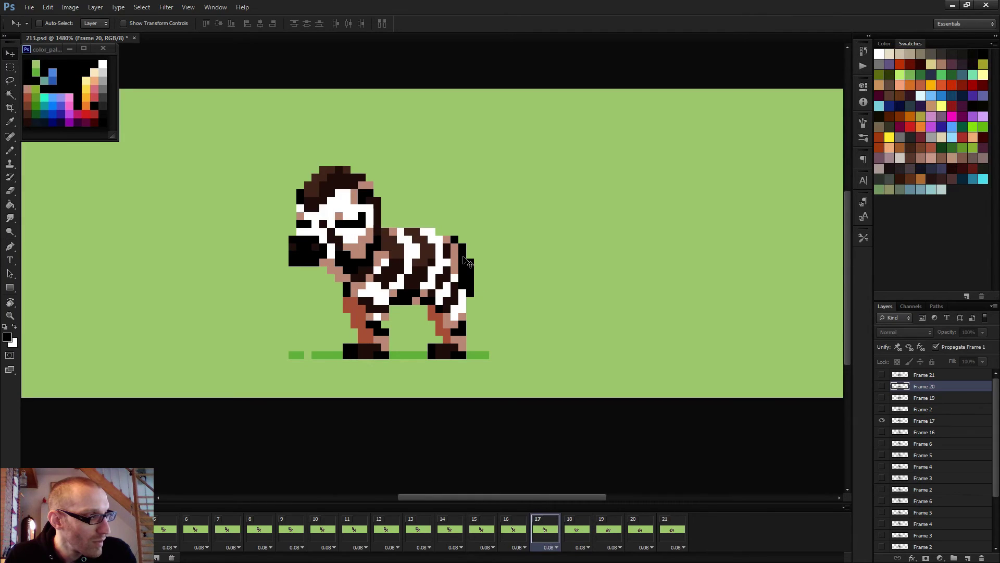
key("Right")
key("Right")
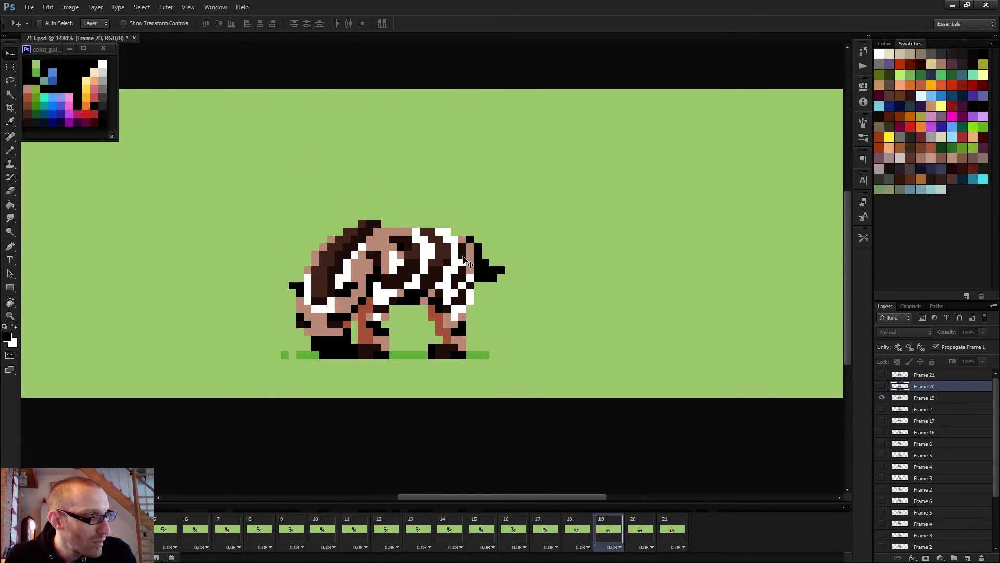
key("Left")
key("Right")
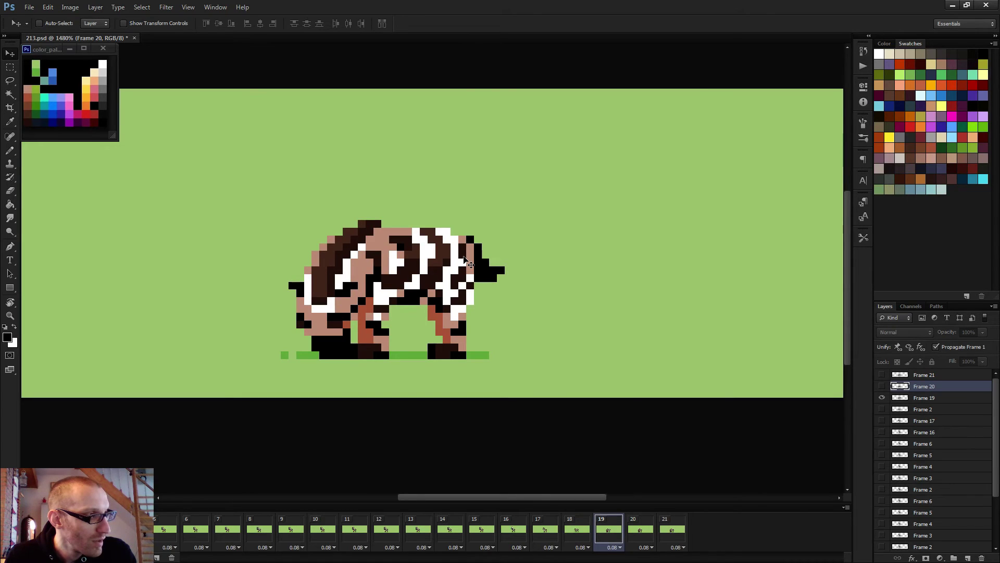
Step: Step repeatedly through frames 18 to 21 to examine how the body and tail settle in the grazing pose
key("Right")
key("Left")
key("Right")
key("Left")
key("Left")
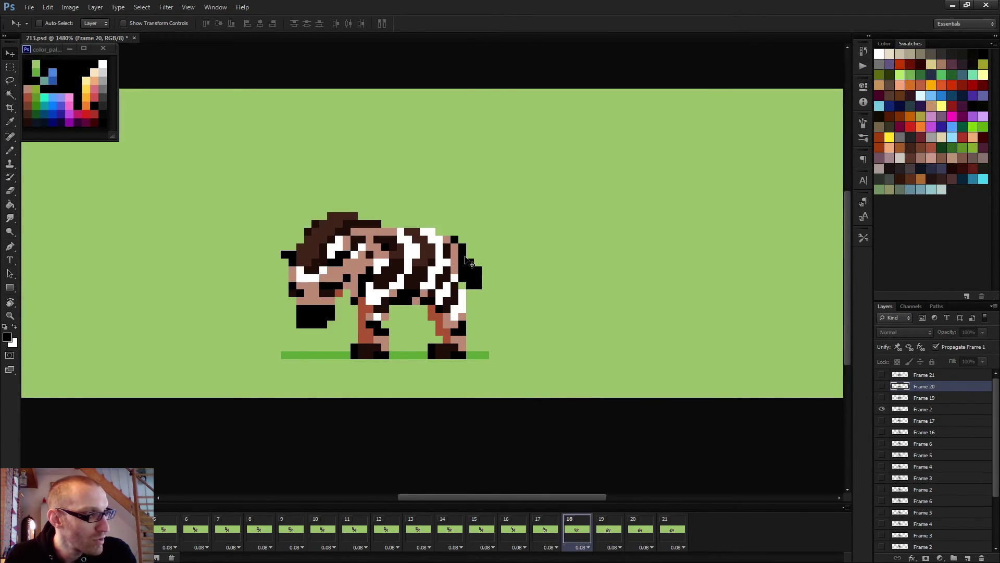
key("Right")
key("Right")
key("Right")
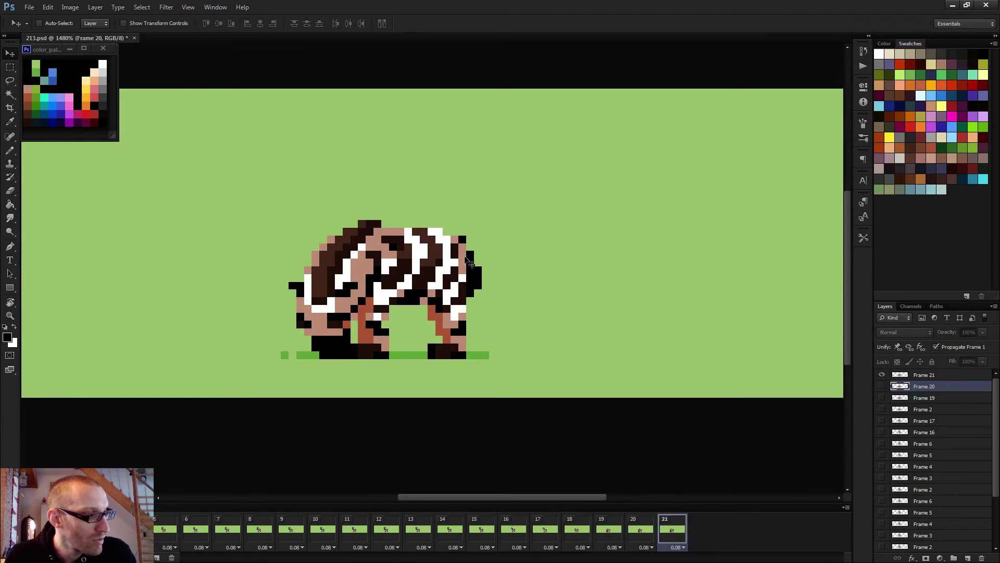
key("Left")
key("Left")
key("Left")
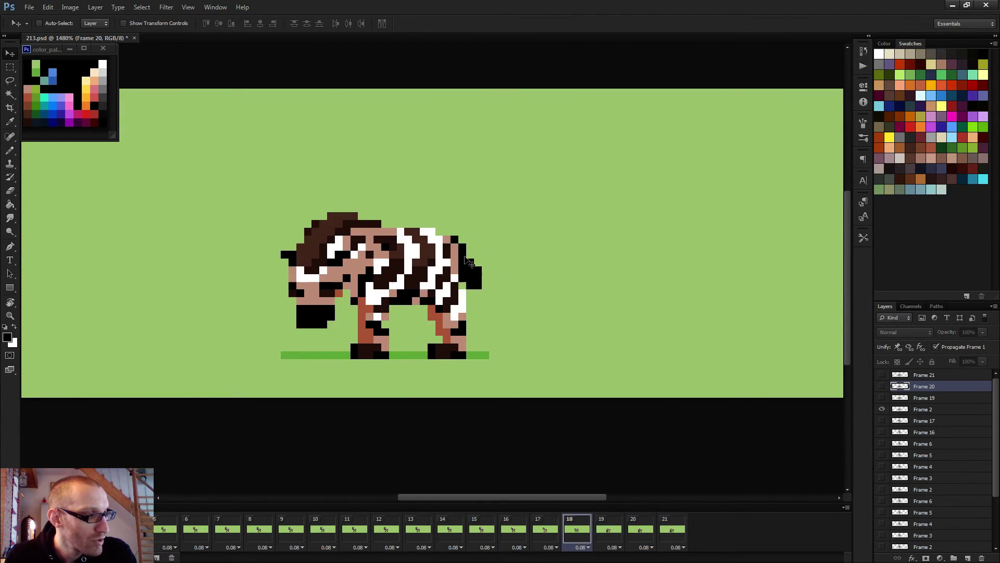
key("Right")
key("Right")
key("Right")
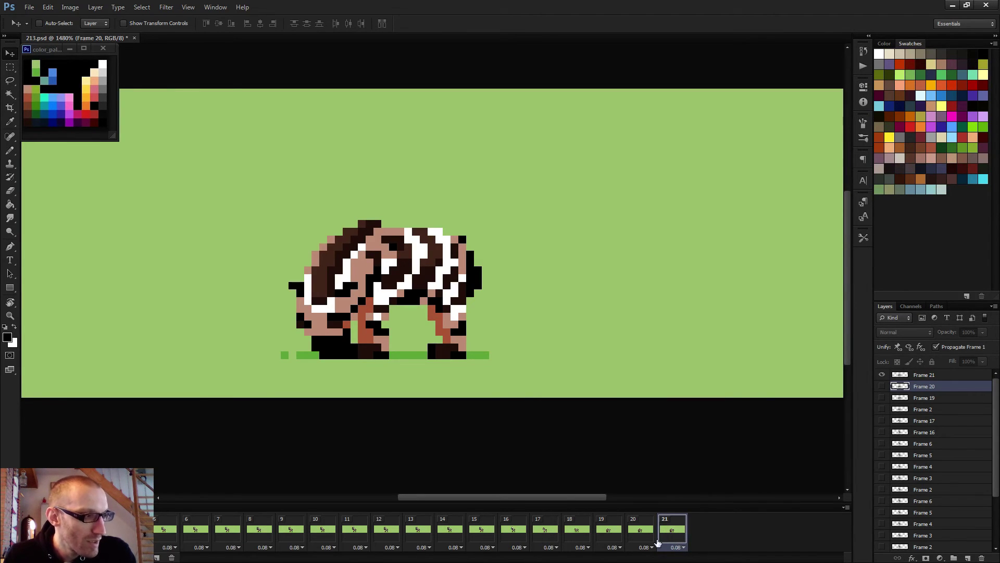
Step: Alternate between frames 18 and 19 to examine the transition from the lowering head to grazing
left_click(579, 533)
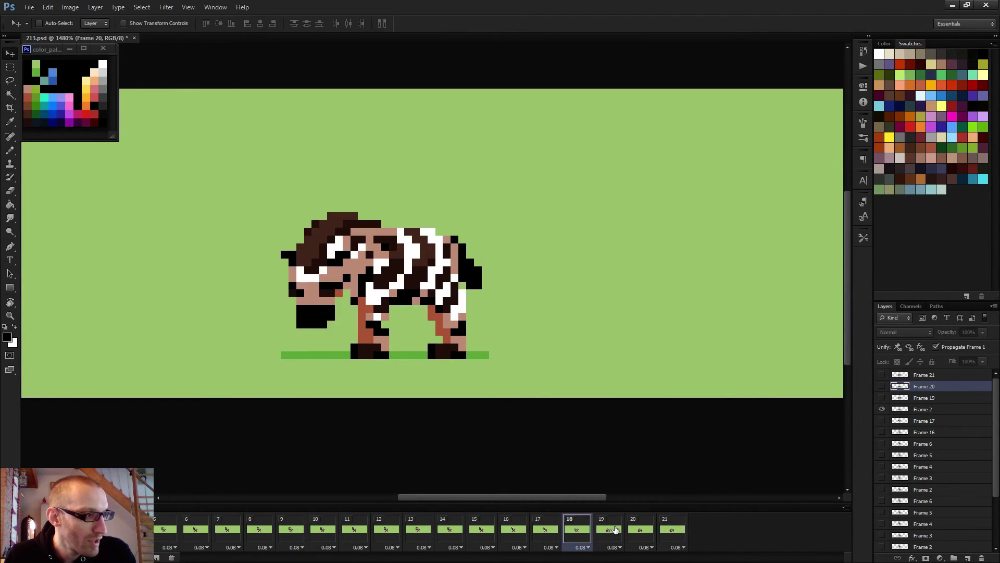
left_click(613, 533)
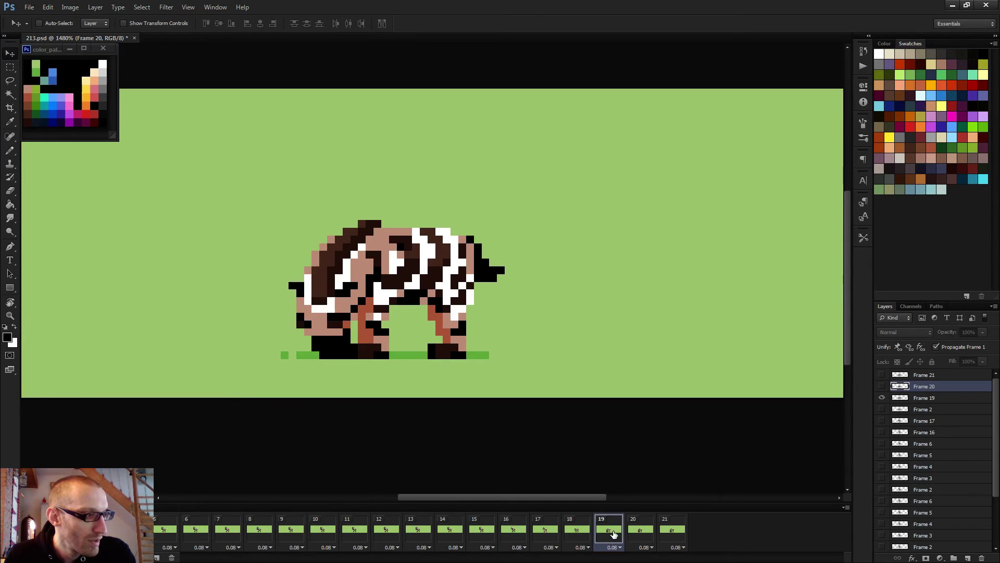
left_click(585, 537)
left_click(621, 536)
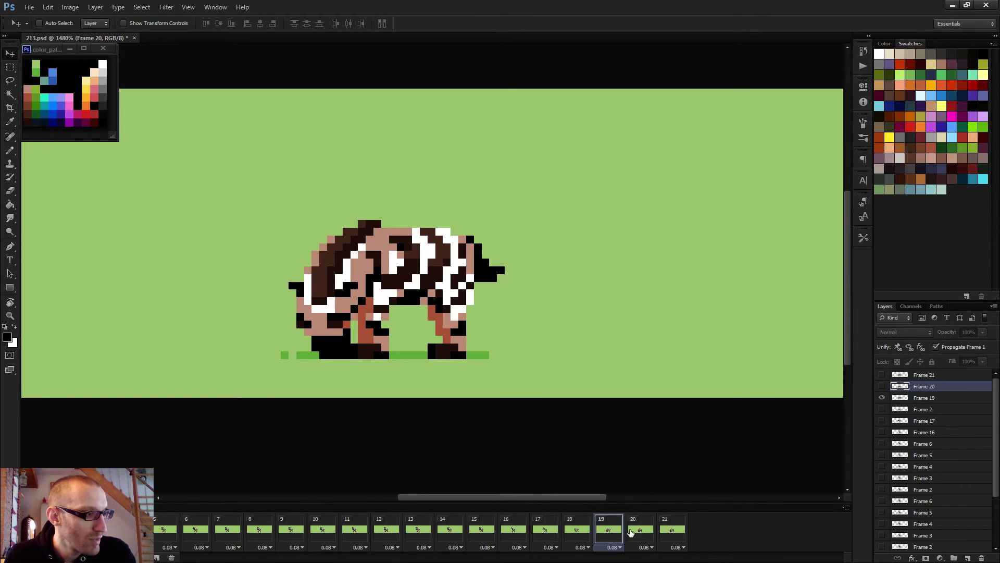
Step: Flip between frames 18, 19 and 20 to compare the body shift and tail swing as the head reaches the grass
left_click(632, 532)
left_click(611, 536)
left_click(633, 537)
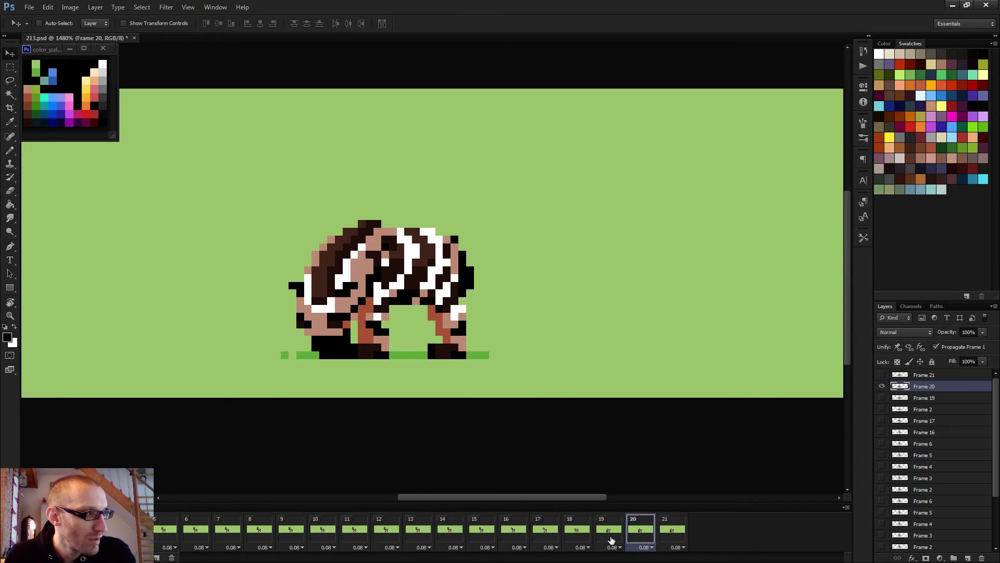
left_click(609, 537)
left_click(632, 534)
left_click(613, 534)
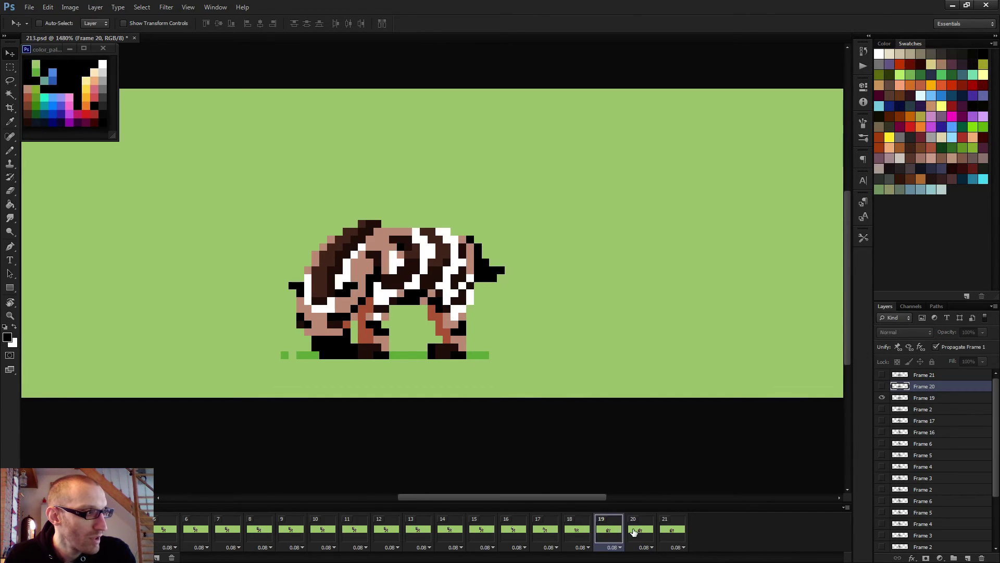
left_click(629, 531)
left_click(577, 533)
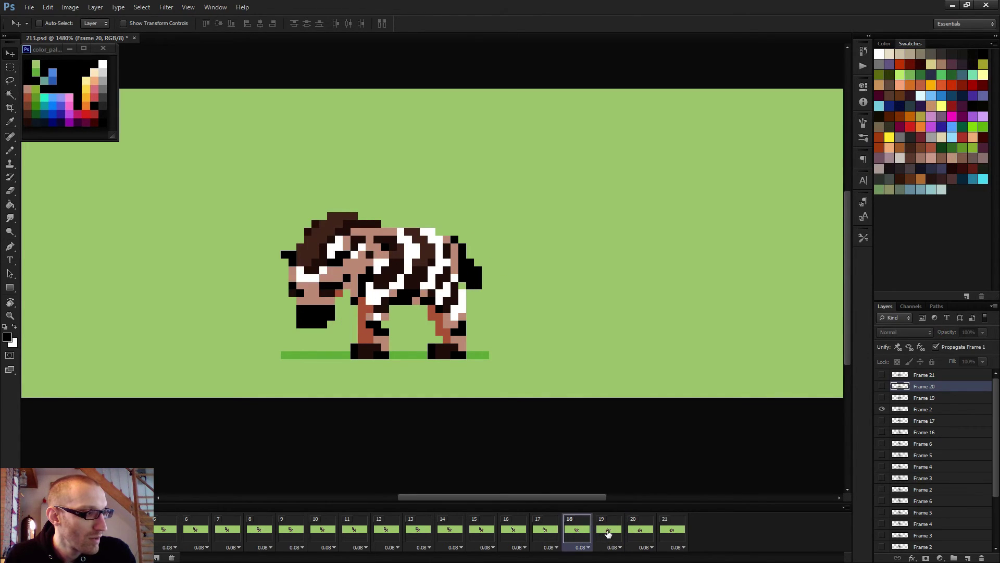
left_click(610, 533)
left_click(590, 532)
left_click(609, 533)
left_click(585, 531)
left_click(610, 533)
left_click(642, 532)
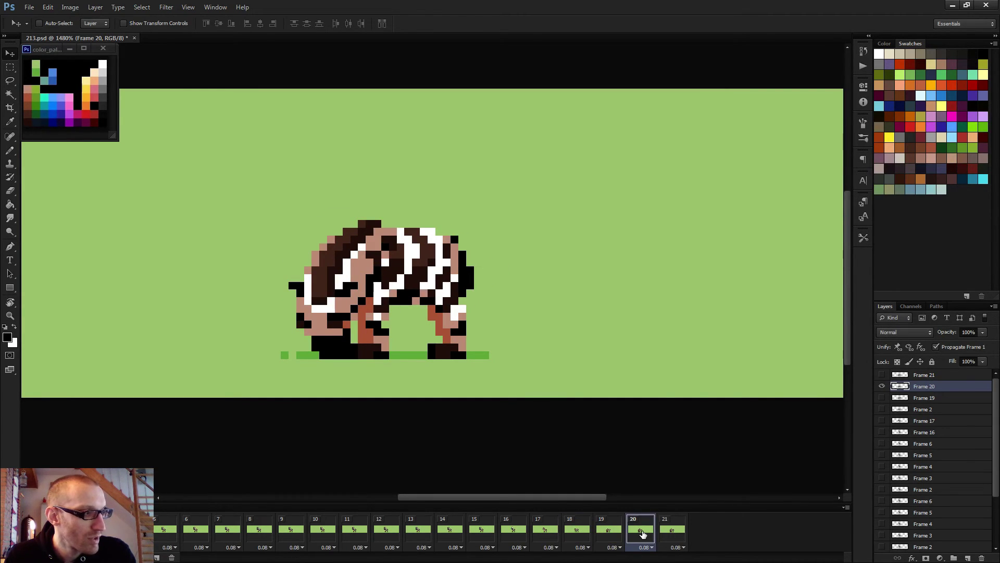
Step: Duplicate frame 21's zebra into a new frame and layer, and place it between frames 19 and 20
left_click(675, 536)
left_click(914, 376)
key("ctrl+shift+alt+f")
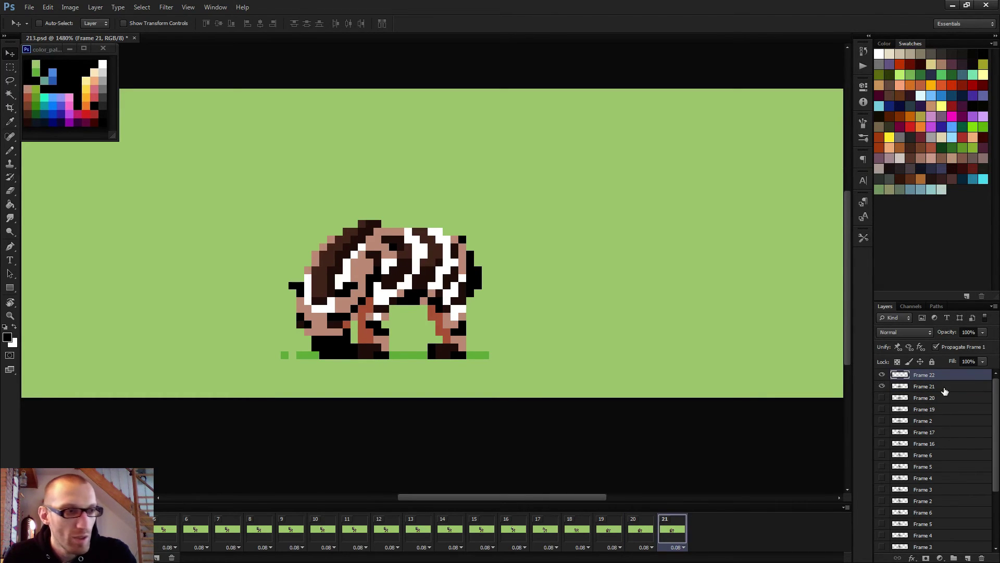
left_click_drag(924, 375, 930, 404)
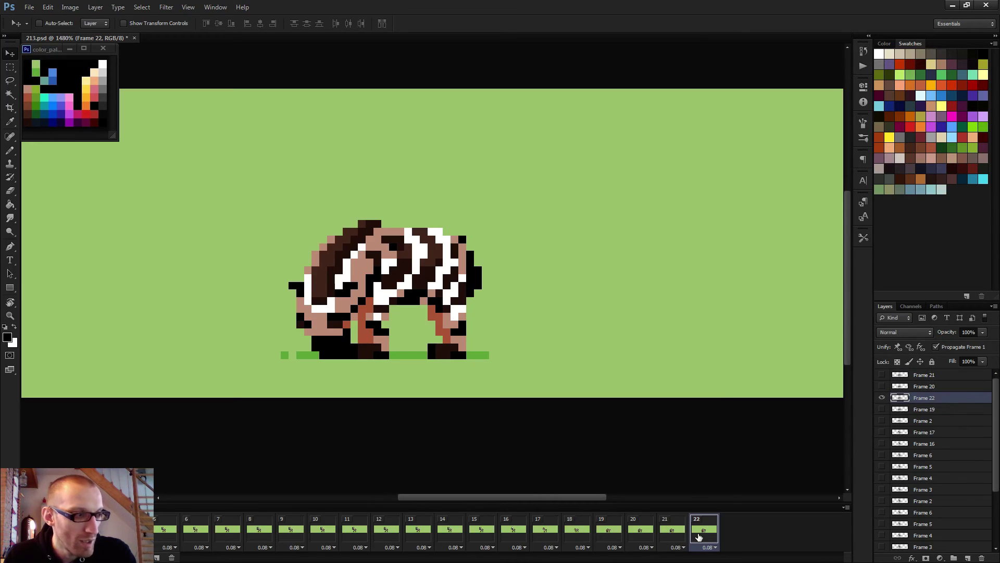
Step: Step through frames 19 to 22 and play the animation at smaller sizes to check the inserted grazing frame
left_click(639, 531)
left_click(609, 531)
left_click(638, 532)
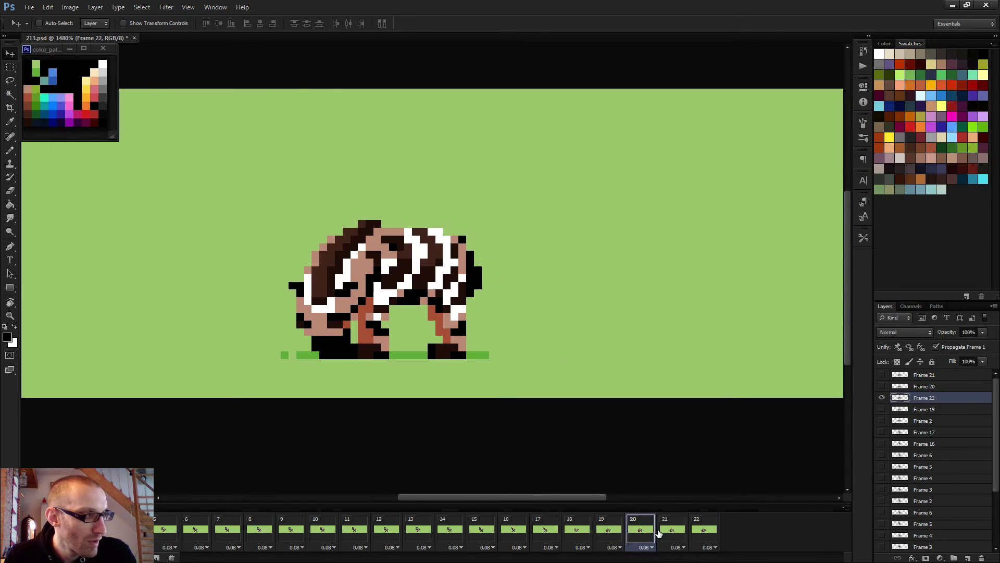
left_click(666, 532)
left_click(704, 537)
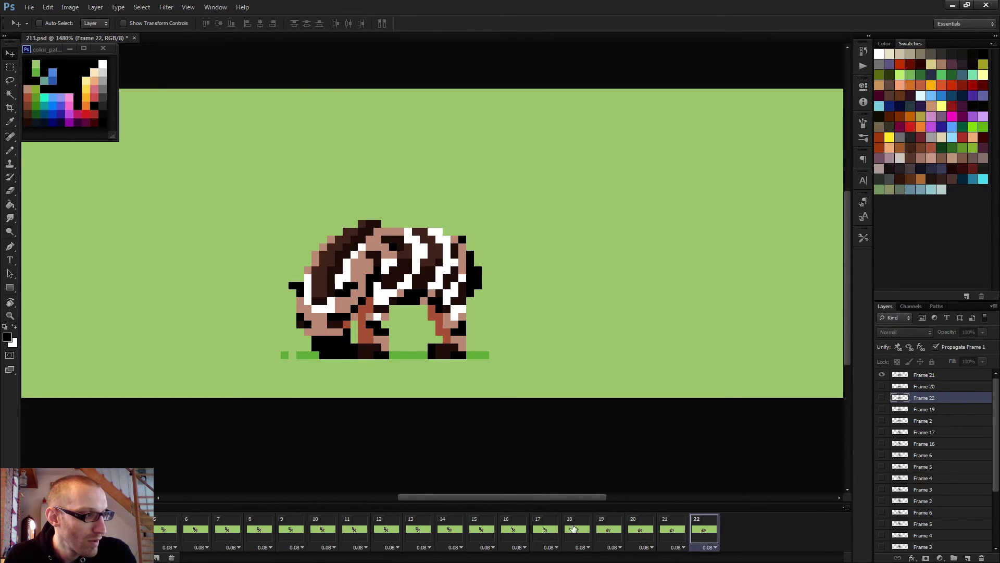
left_click(514, 535)
key("space")
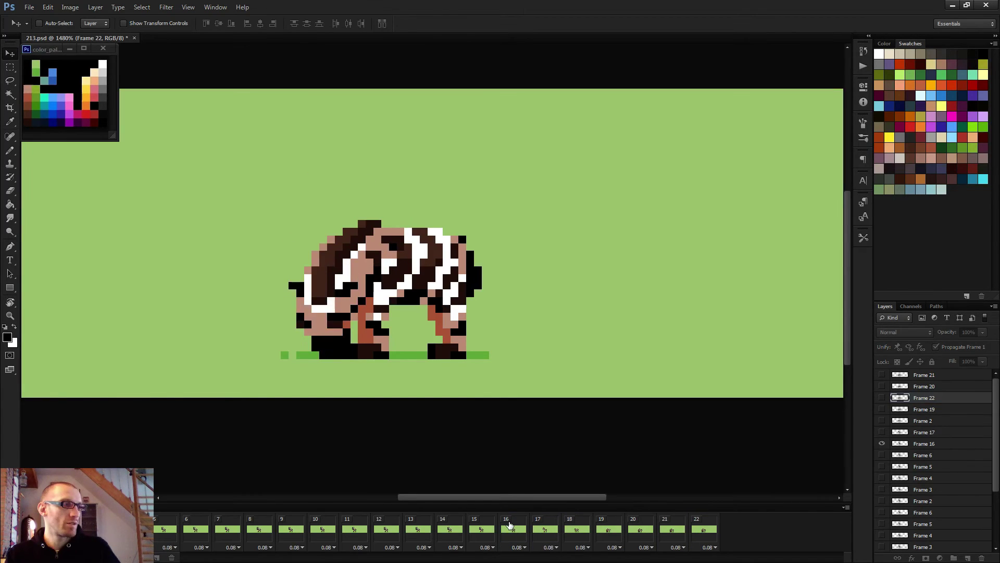
scroll(603, 373, "down", 5)
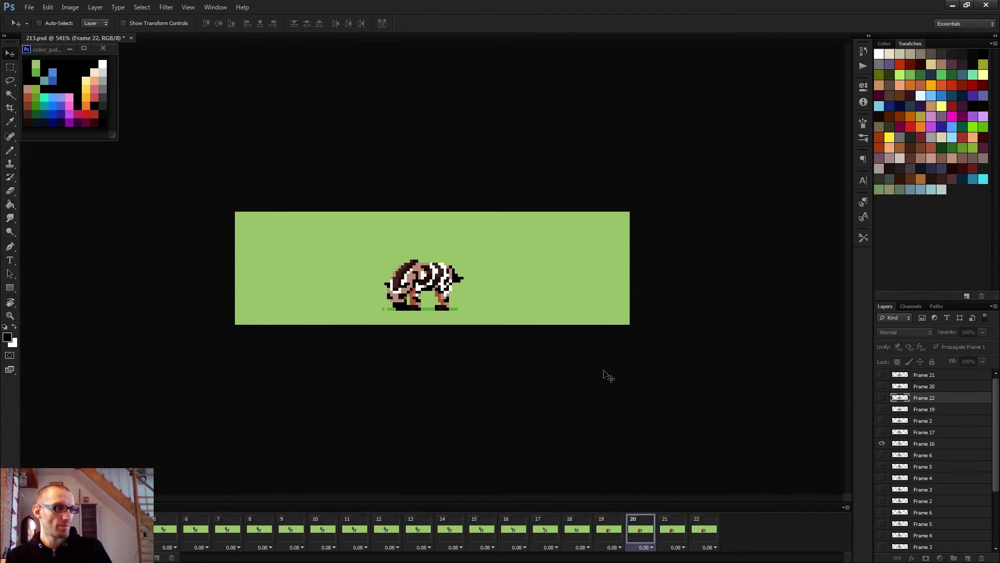
scroll(604, 373, "down", 2)
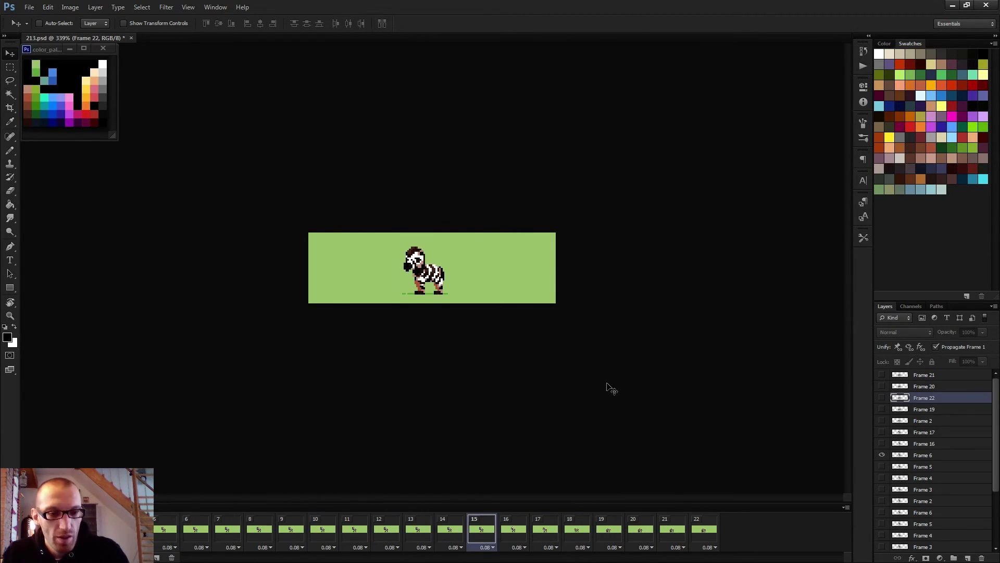
Step: In frame 20, erase the outermost black pixels of the zebra's tail on the Frame 22 layer
key("Right")
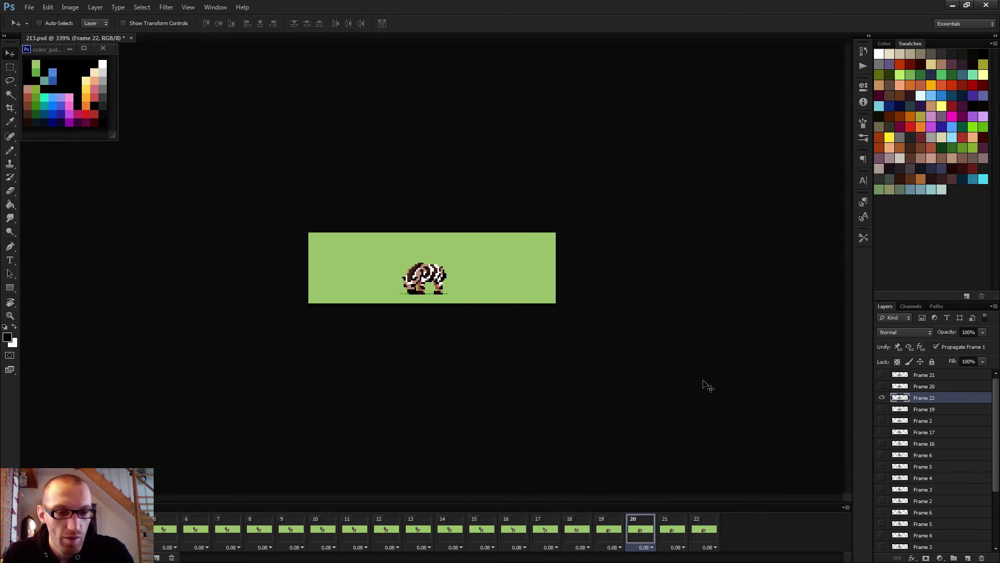
key("e")
scroll(454, 293, "up", 5)
left_click_drag(469, 276, 470, 298)
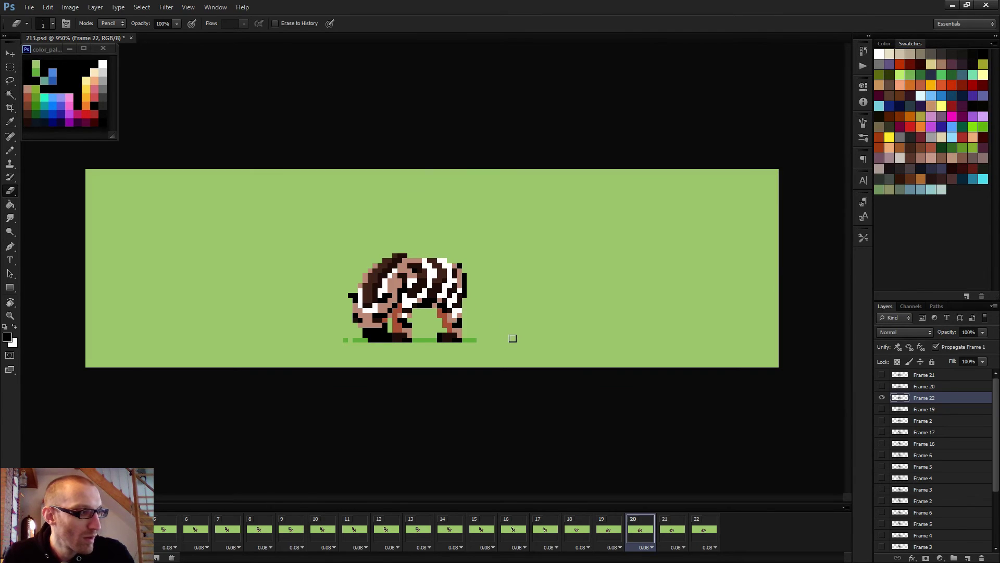
Step: In frame 21, erase the outer column of tail pixels on the Frame 20 layer
key("Right")
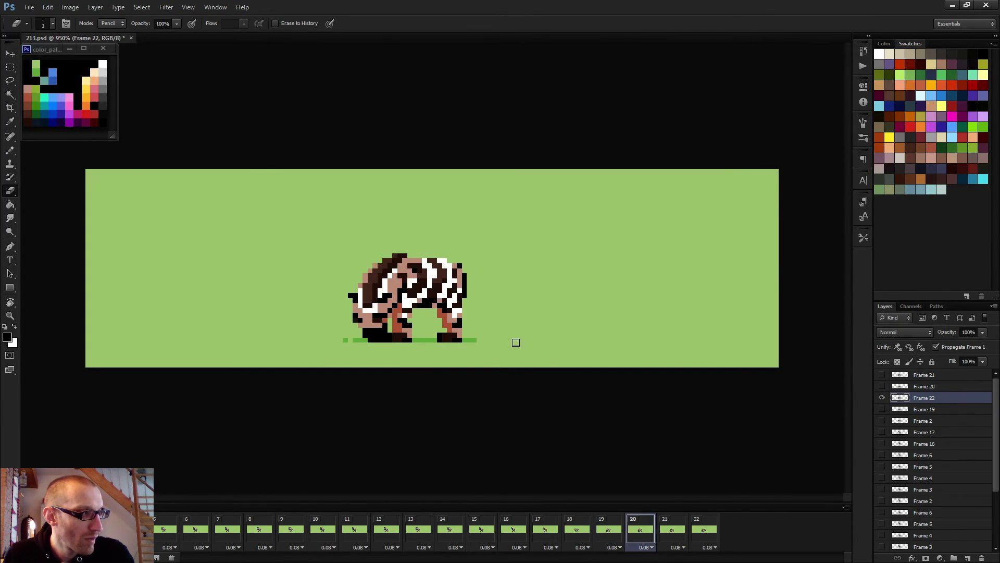
left_click(955, 387)
left_click_drag(465, 286, 466, 298)
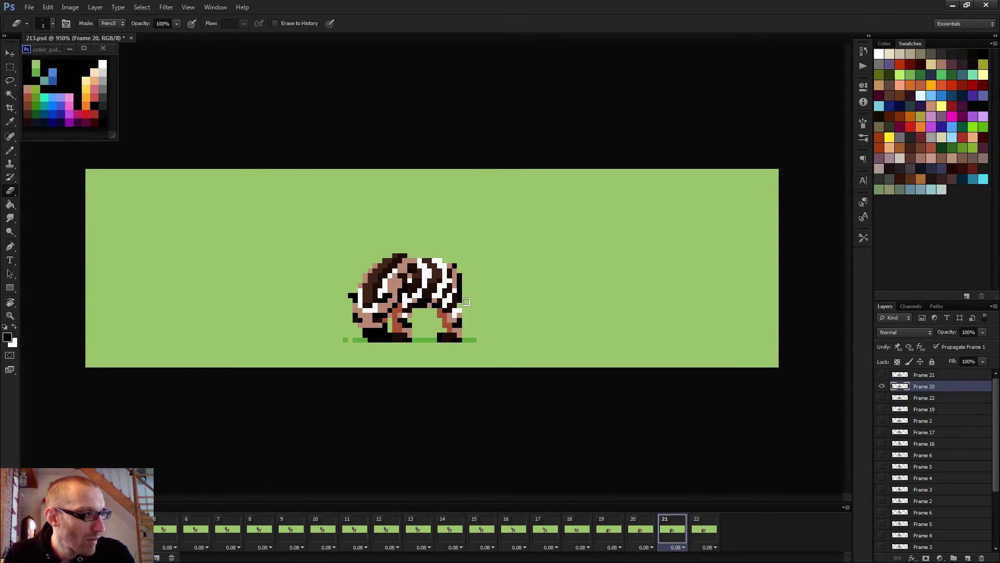
Step: In frame 22, extend the tail tip outward in black on the Frame 21 layer and erase the tail pixels beneath it
key("space")
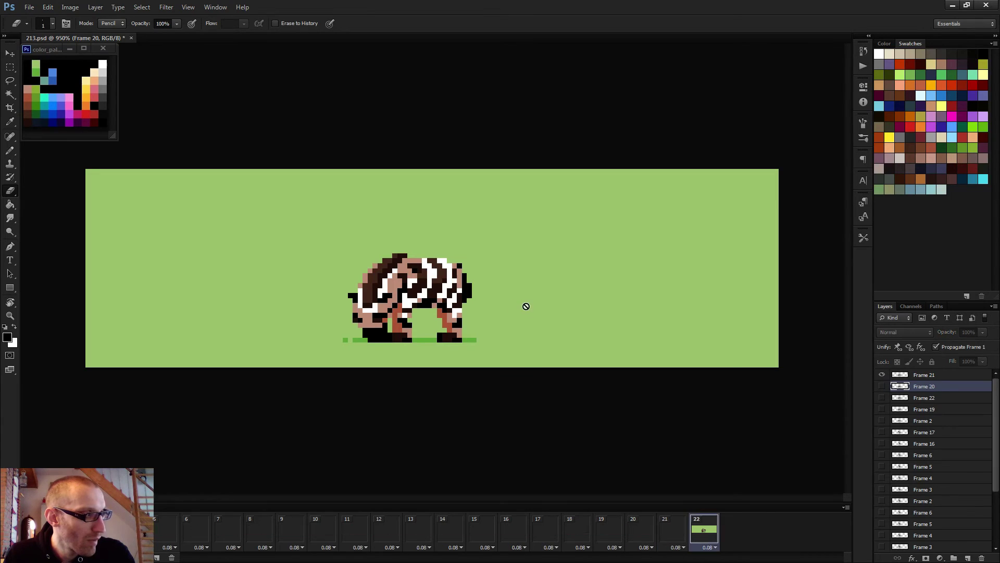
left_click(934, 377)
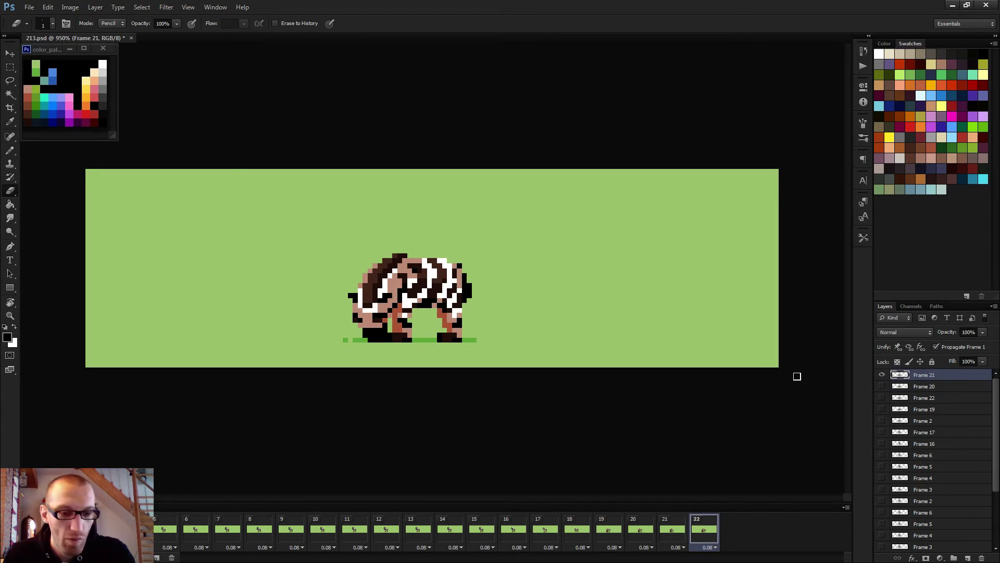
key("b")
scroll(437, 281, "up", 3)
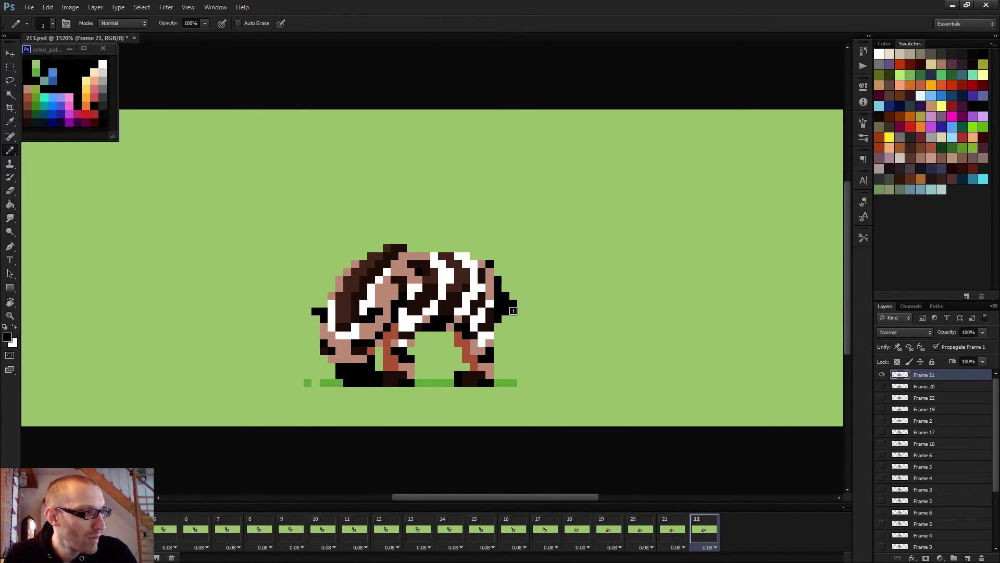
key("e")
left_click_drag(499, 318, 498, 311)
scroll(549, 330, "down", 4)
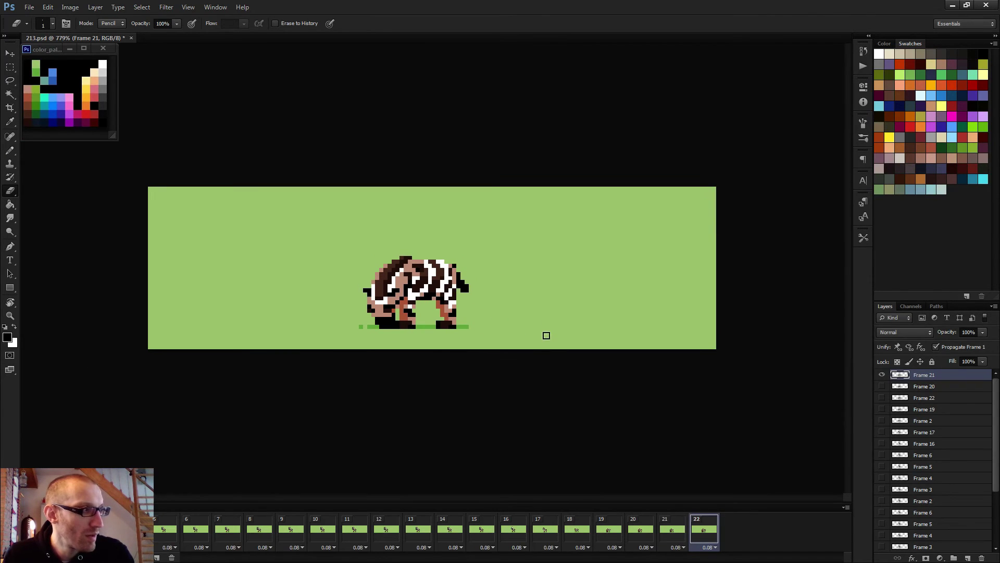
Step: Sample the tail's black and add a pixel joining the tail to its base in frame 22
key("b")
scroll(464, 282, "up", 3)
left_click(474, 286, "alt")
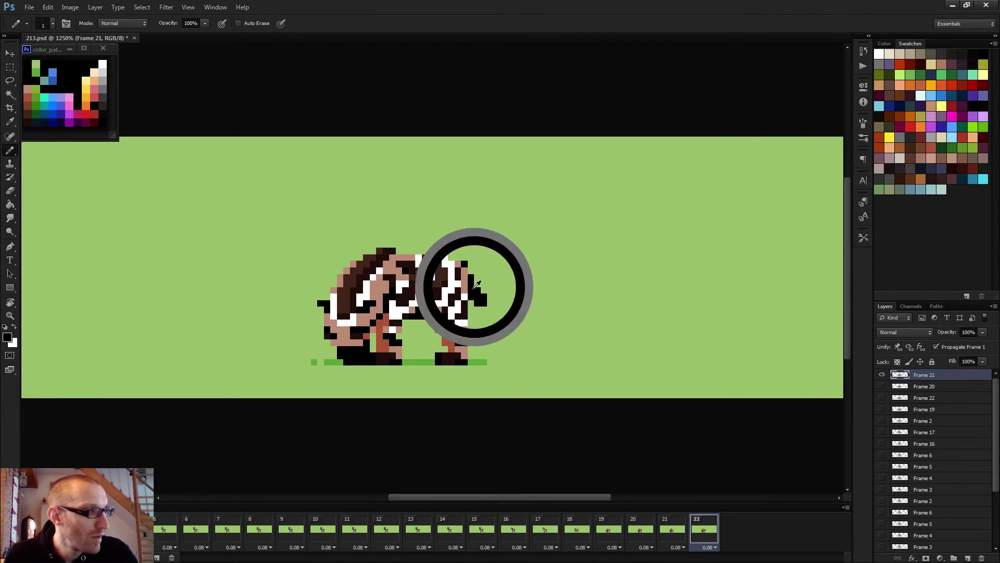
left_click(471, 271)
scroll(497, 302, "down", 1)
scroll(495, 335, "down", 1)
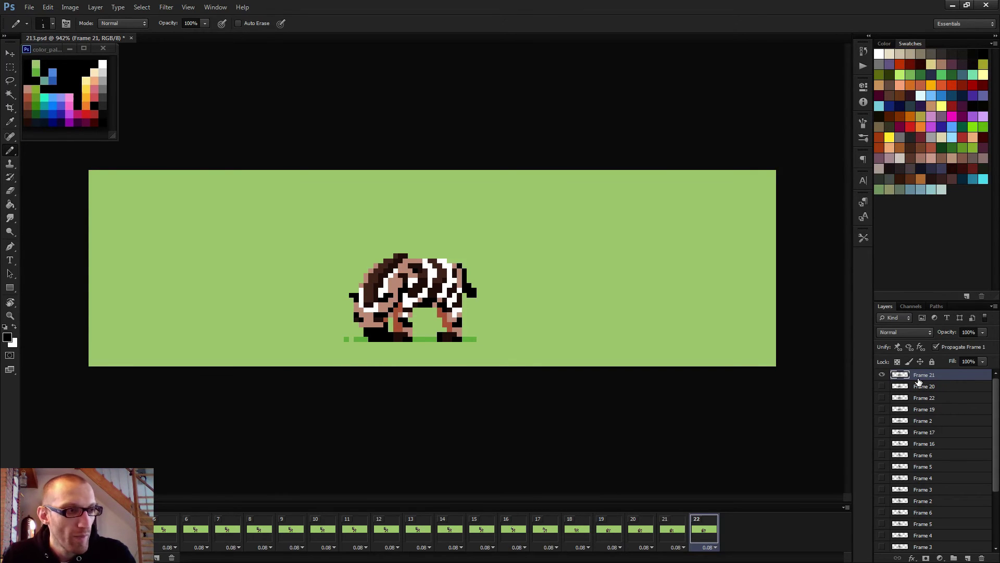
Step: Duplicate frame 22 into a new frame 23 and redraw its tail hanging closer to the rump
key("F2")
scroll(516, 315, "up", 5)
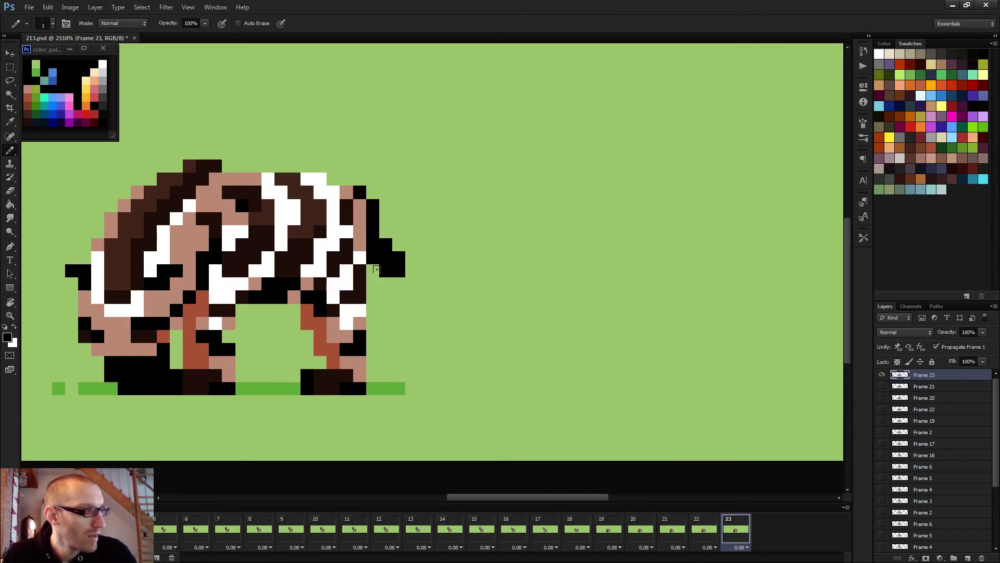
key("e")
mouse_move(399, 258)
left_mouse_down()
mouse_move(399, 271)
mouse_move(362, 286)
left_mouse_up()
key("b")
key("e")
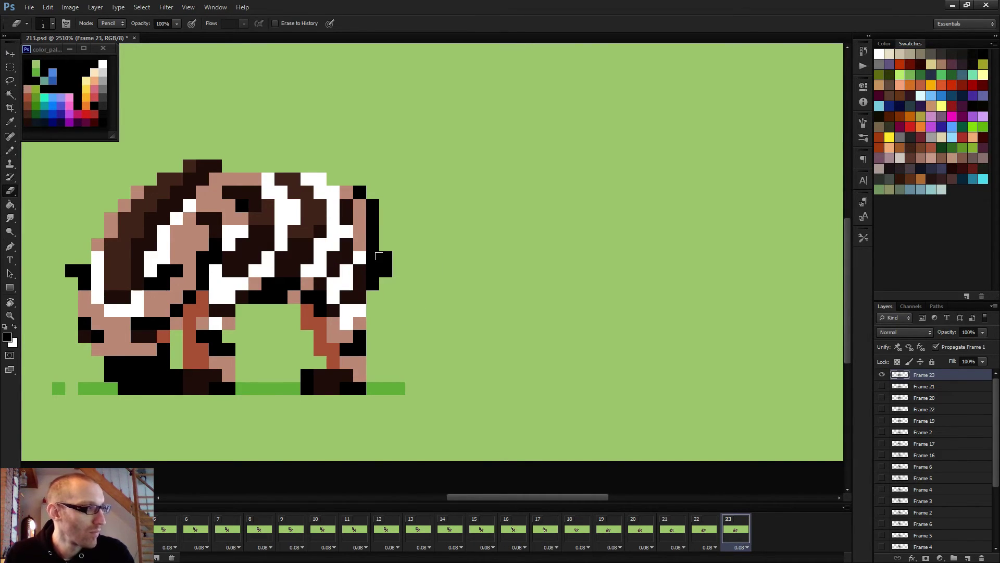
key("b")
Step: Play the whole animation at reduced sizes to check the tail's settling motion, and save the document
scroll(395, 246, "down", 3)
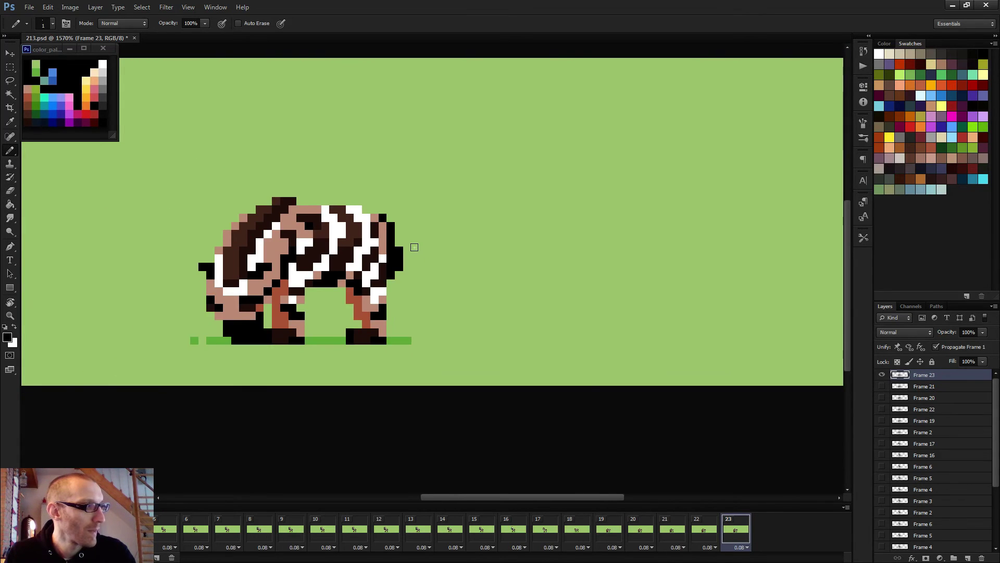
scroll(409, 249, "down", 4)
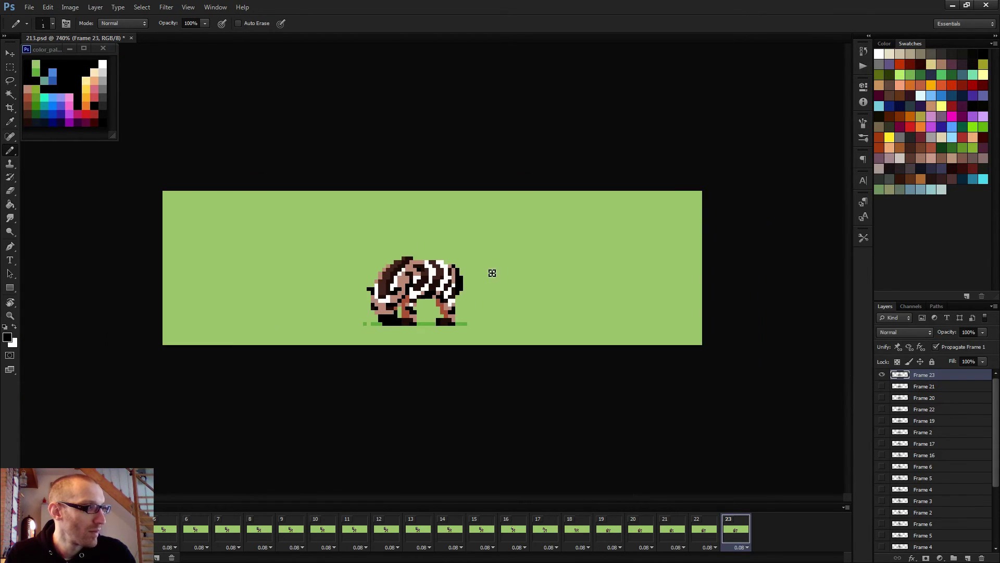
key("space")
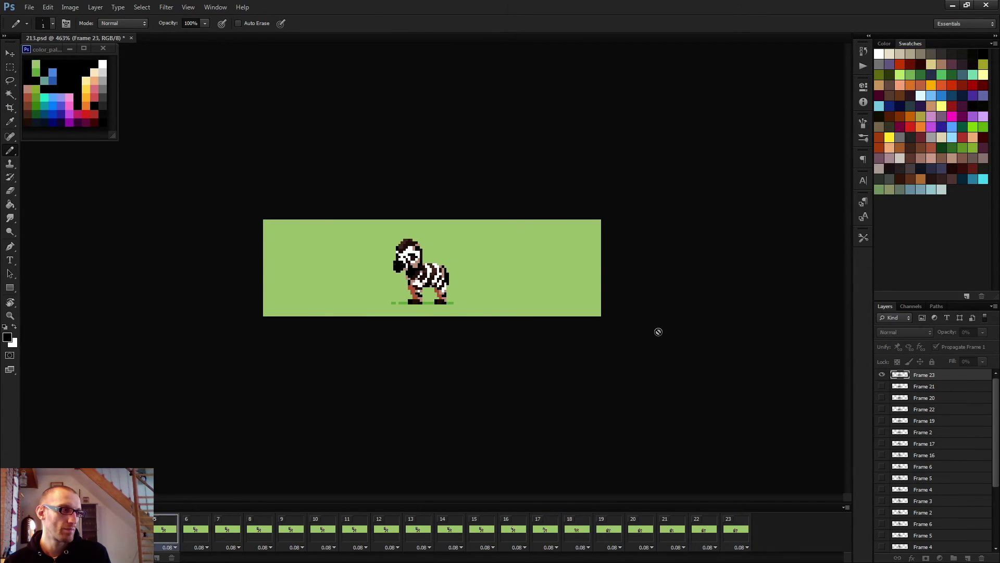
scroll(472, 300, "down", 2)
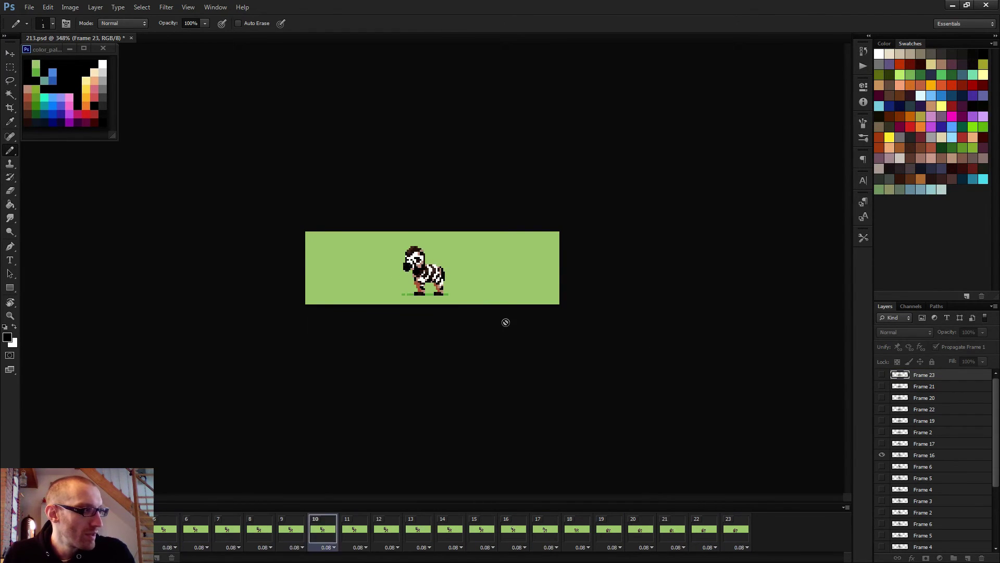
scroll(505, 322, "down", 1)
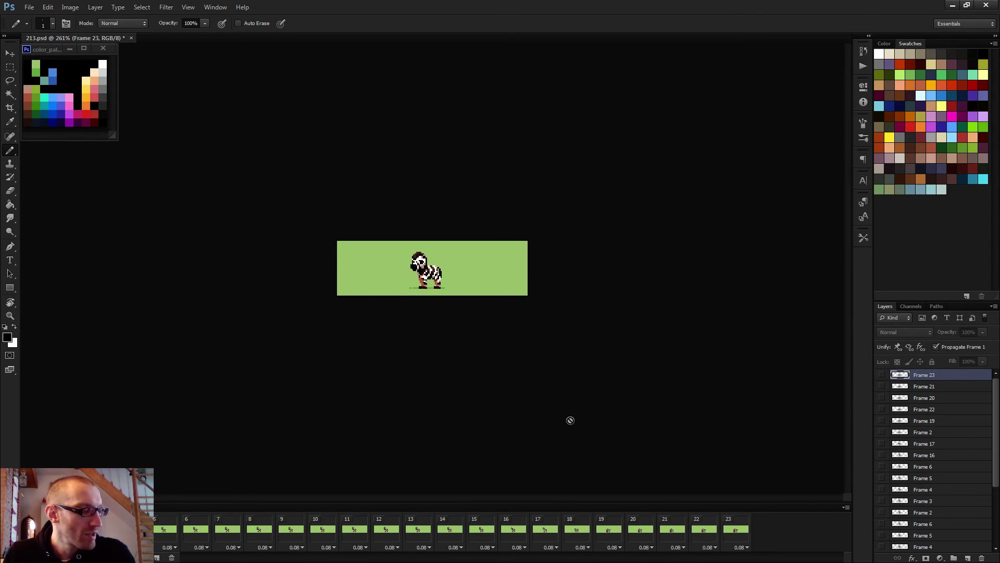
key("ctrl+s")
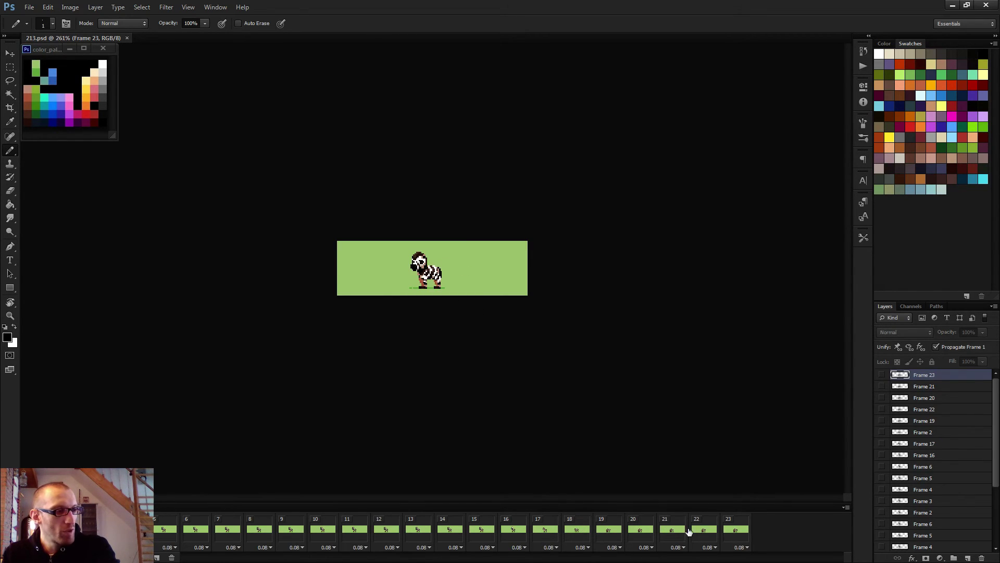
Step: Play the whole animation and examine the zebra's tail in the first two frames
scroll(433, 265, "up", 3)
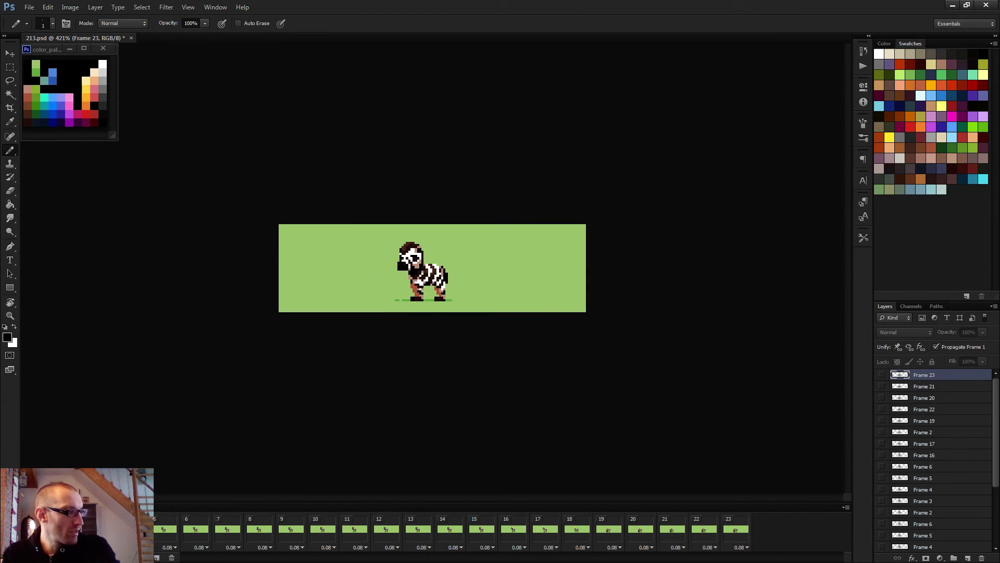
key("space")
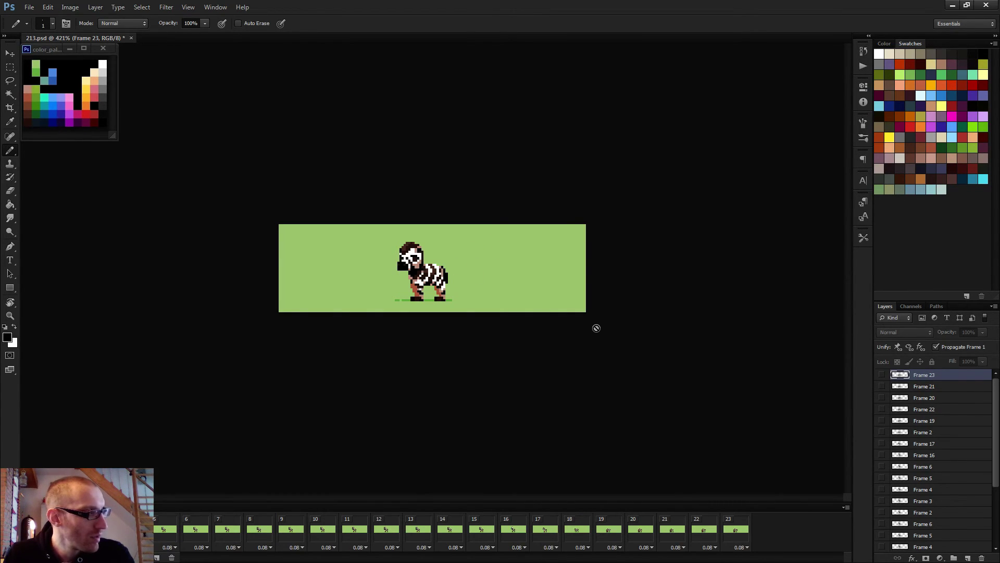
scroll(943, 508, "down", 10)
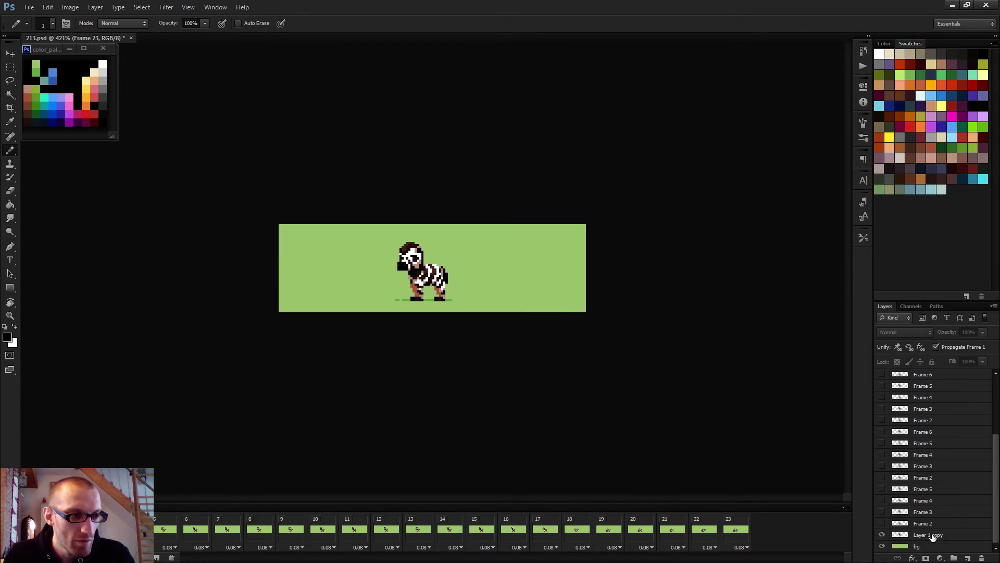
left_click(933, 535)
scroll(433, 260, "up", 3)
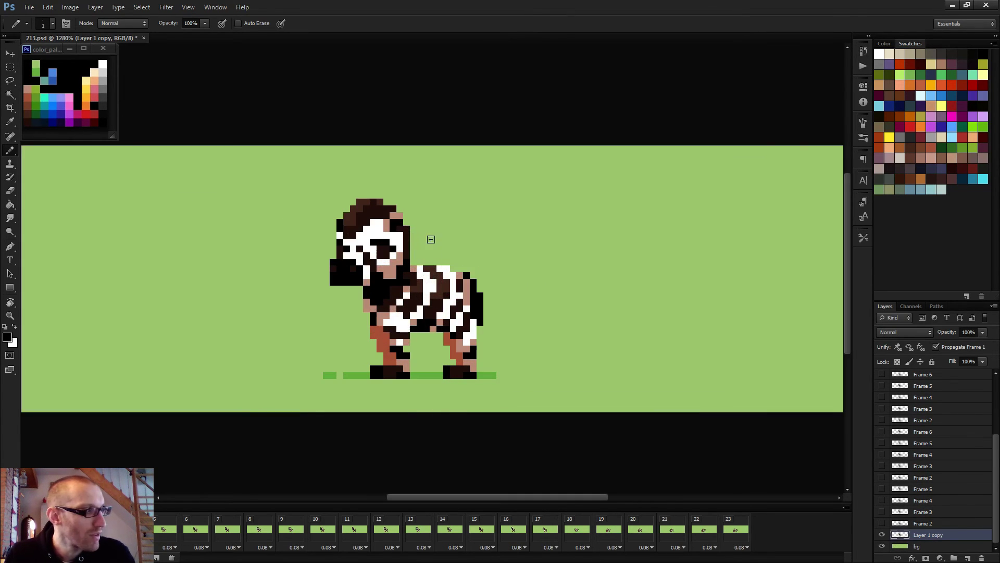
key("space")
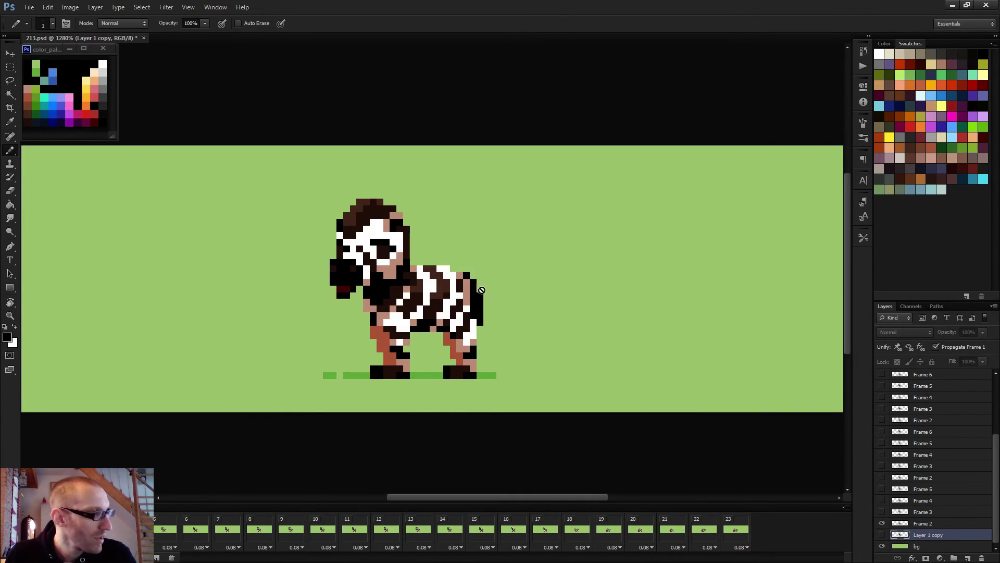
scroll(490, 305, "up", 2)
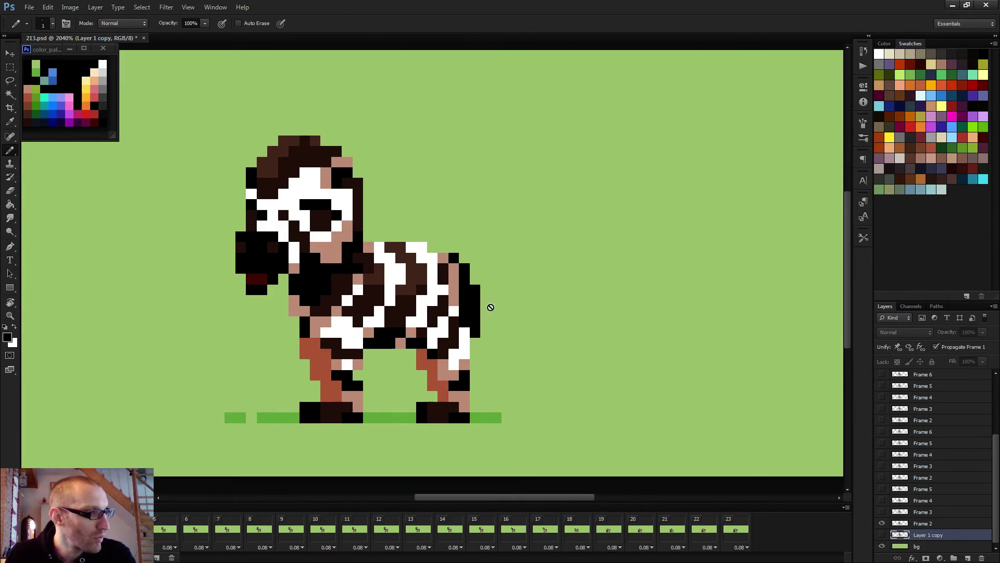
Step: On the second frame's Frame 2 layer, redraw the tail flicking outward in black and erase the hanging tail pixels beneath it
left_click(936, 524)
scroll(492, 318, "up", 2)
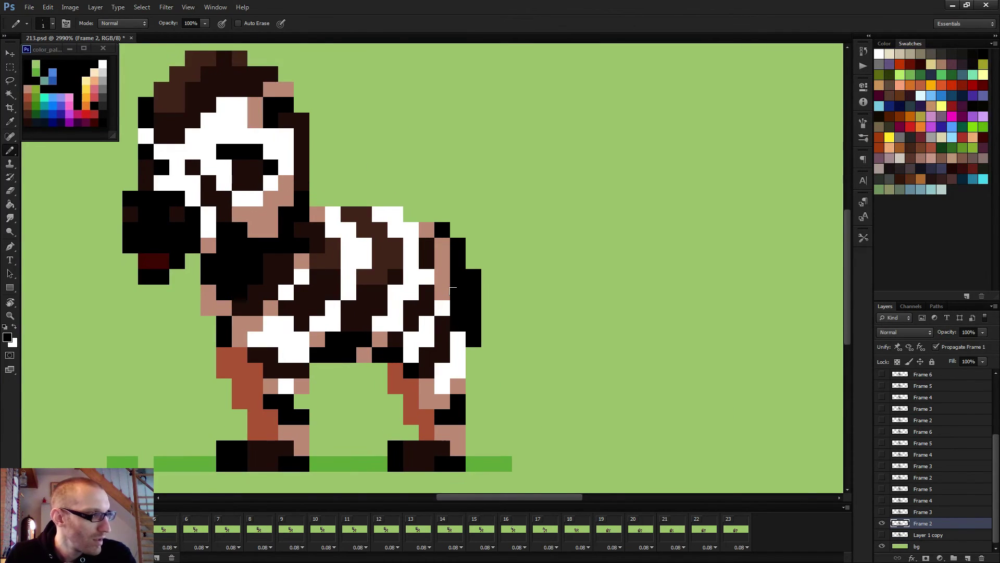
mouse_move(478, 283)
left_mouse_down()
mouse_move(489, 308)
mouse_move(458, 323)
left_mouse_up()
left_click(505, 293)
key("e")
left_click(458, 307)
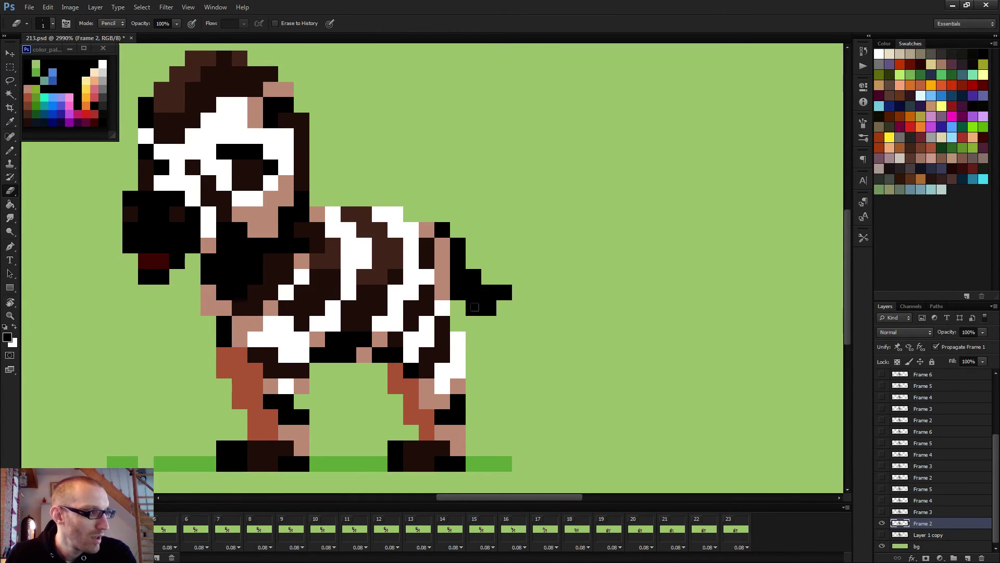
key("b")
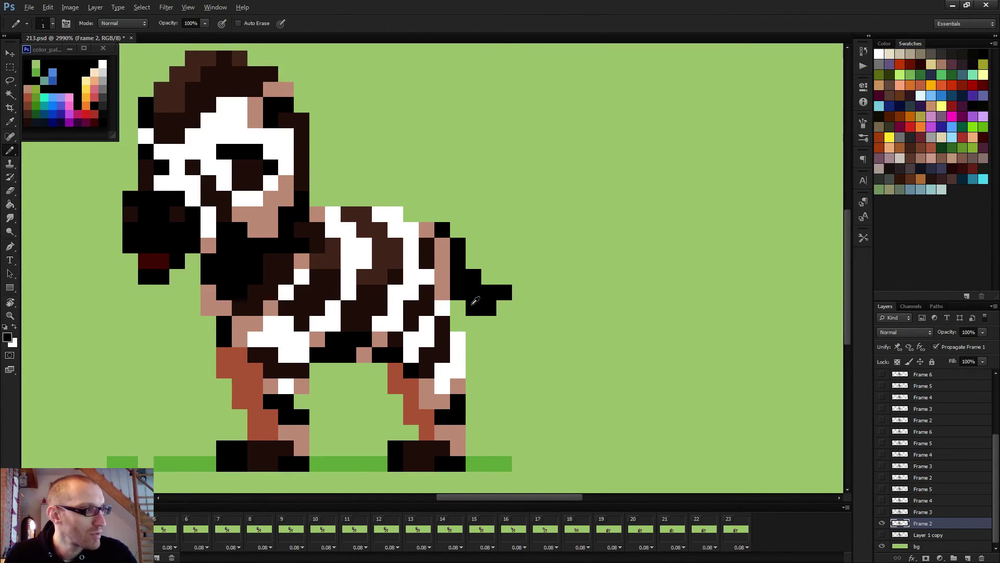
left_click(464, 304)
Step: On frame 3's Frame 3 layer, extend the tail outward with its tip curled upward in black and erase the lower tail pixels
key("Right")
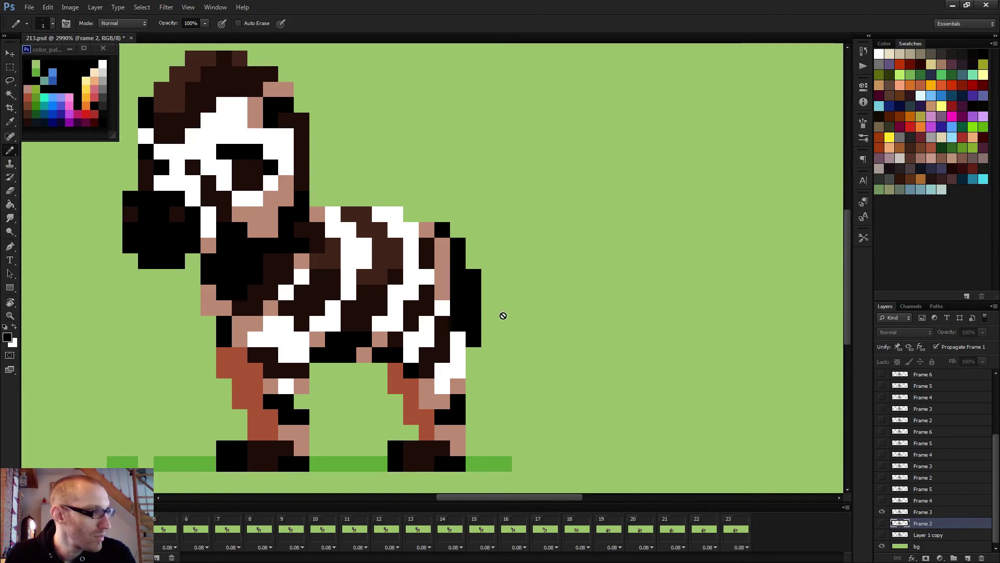
left_click(938, 513)
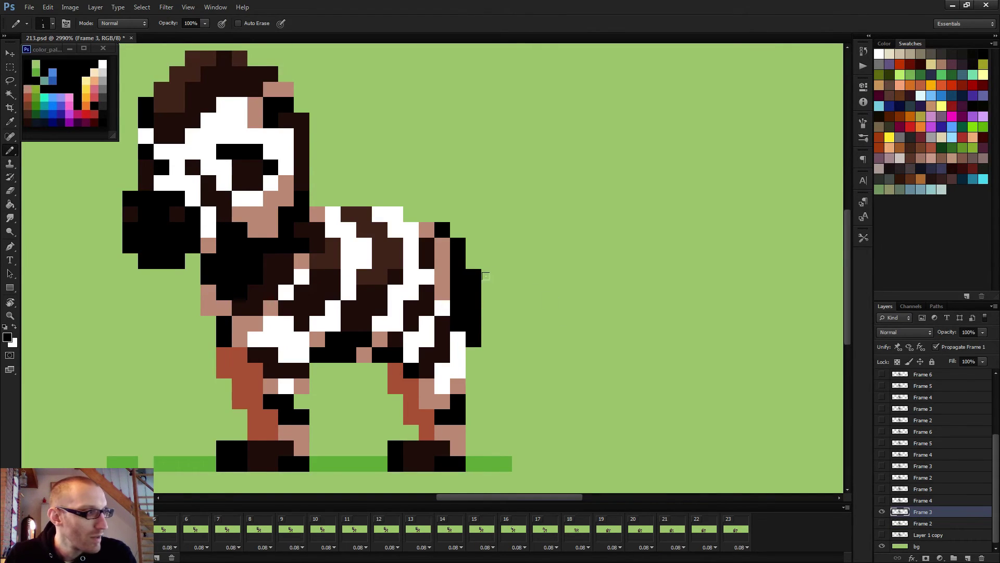
mouse_move(475, 279)
left_mouse_down()
mouse_move(503, 277)
mouse_move(504, 260)
left_mouse_up()
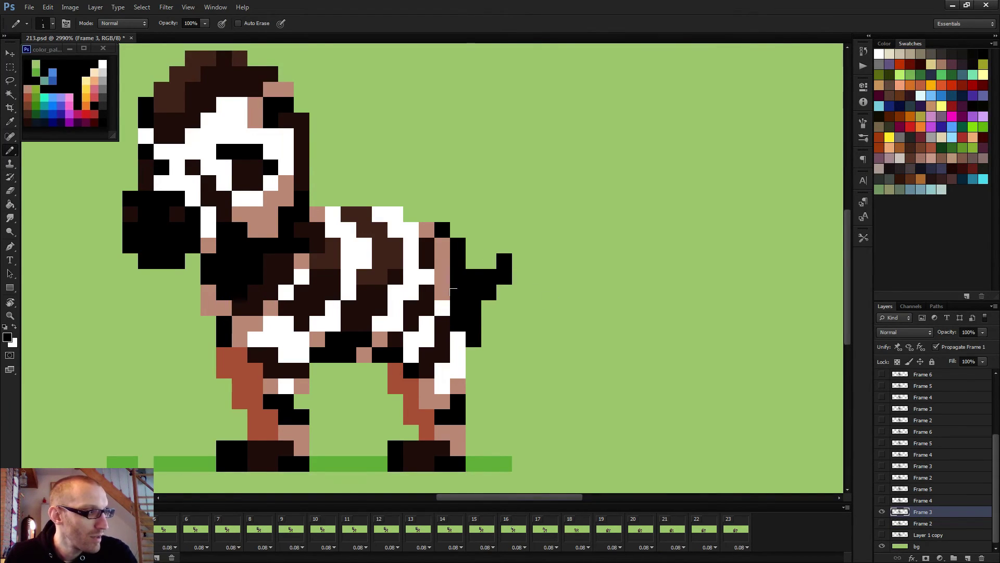
key("x")
mouse_move(451, 290)
left_mouse_down()
mouse_move(471, 333)
mouse_move(451, 308)
left_mouse_up()
key("ctrl+z")
key("e")
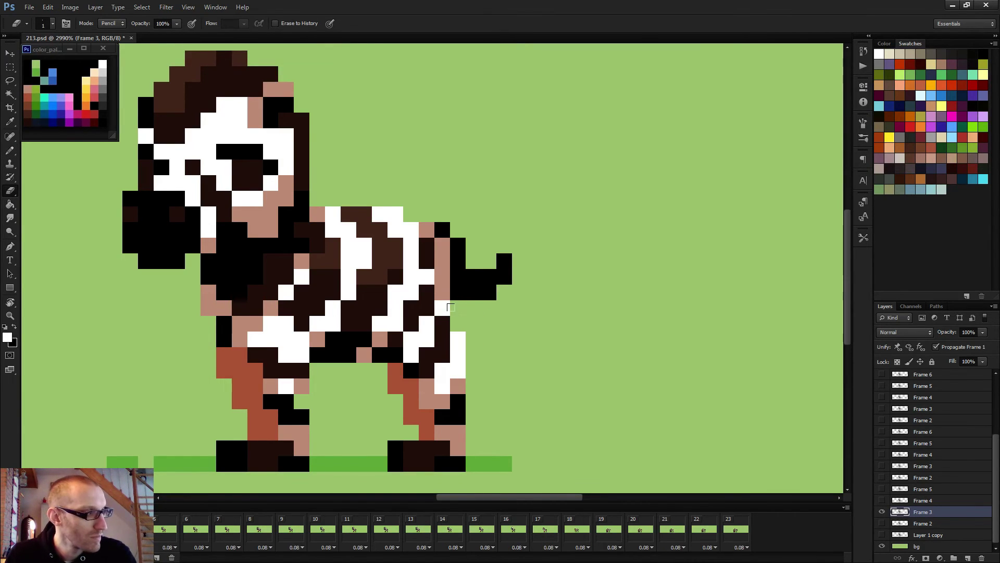
Step: Step back and forth through the opening frames to compare the tail's swing
key("Left")
key("Left")
key("Left")
key("Right")
key("Right")
key("Right")
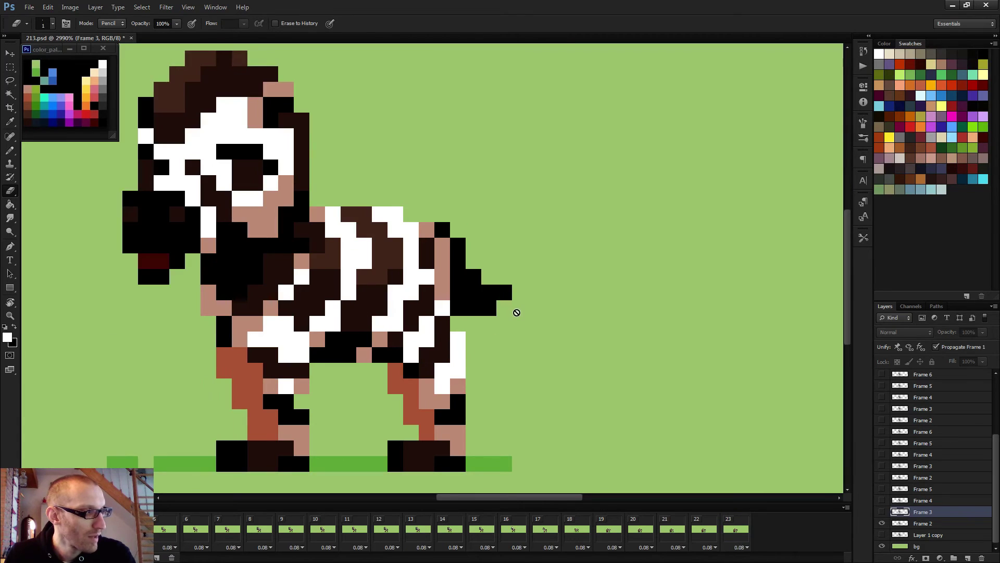
Step: On frame 4's Frame 4 layer, widen the tail outward with black pixels and erase its lower hanging part
key("Right")
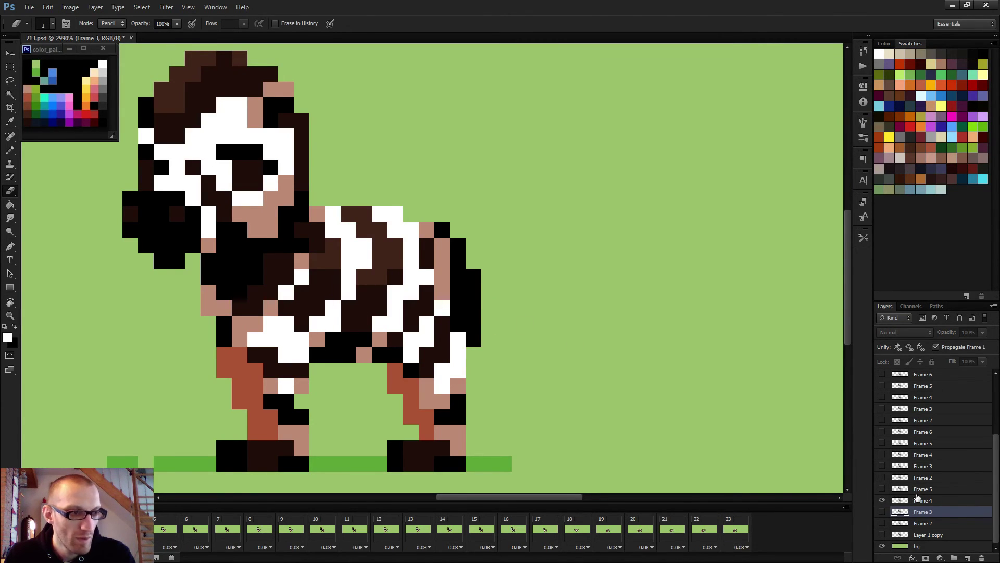
left_click(921, 489)
left_click(932, 502)
key("b")
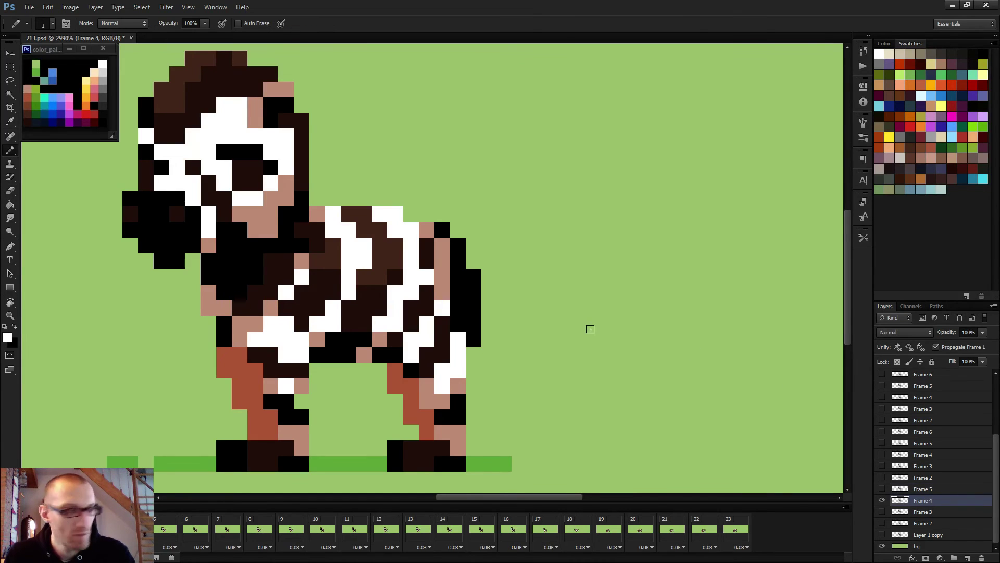
left_click(476, 300, "alt")
left_click(489, 308)
left_click(488, 292)
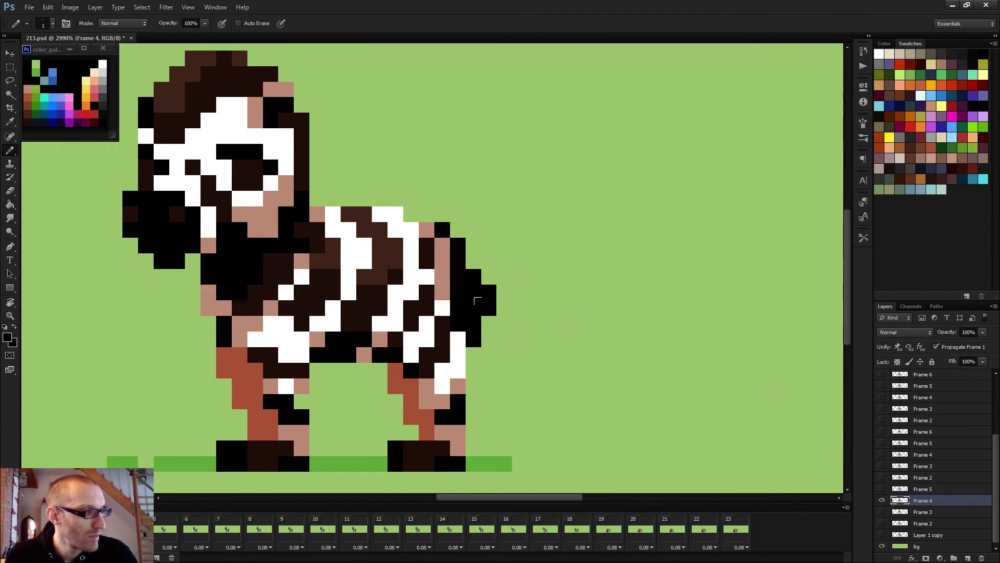
key("e")
mouse_move(474, 323)
left_mouse_down()
mouse_move(475, 339)
mouse_move(459, 323)
left_mouse_up()
Step: Compare frame 4 with frame 3, then fill the gap under frame 4's tail and add black pixels curling its tip upward
key("space")
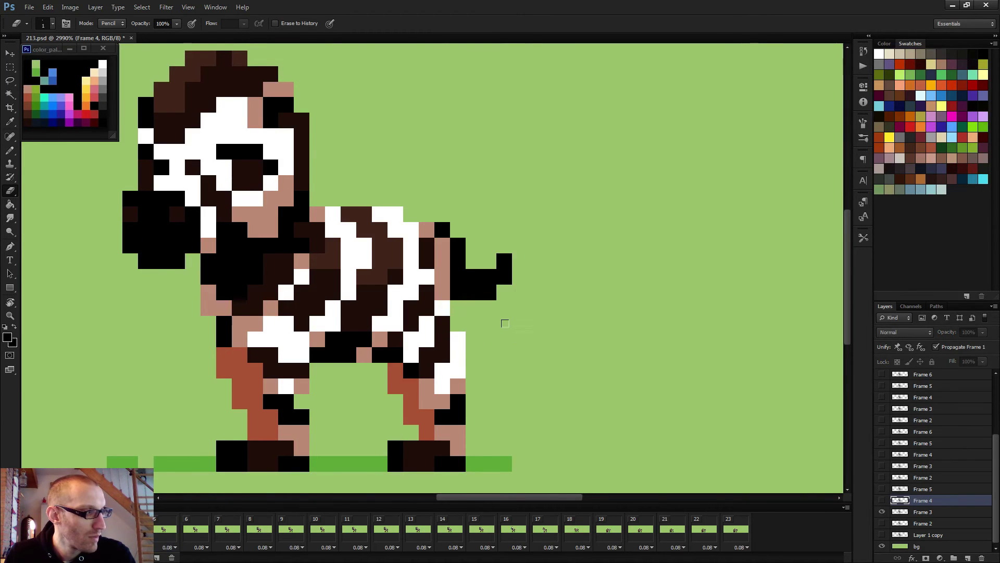
key("space")
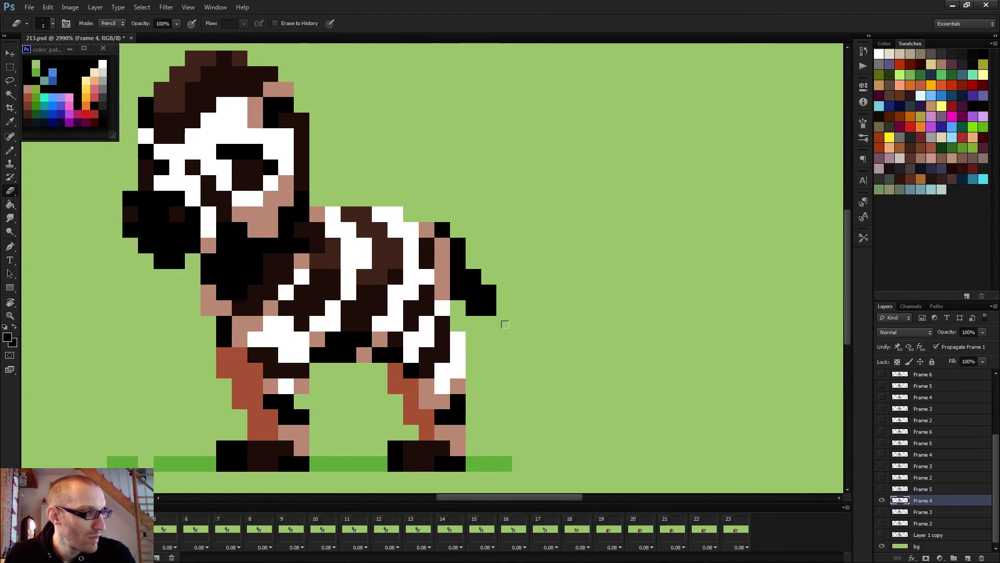
key("b")
scroll(500, 321, "up", 1)
left_click_drag(452, 290, 451, 299)
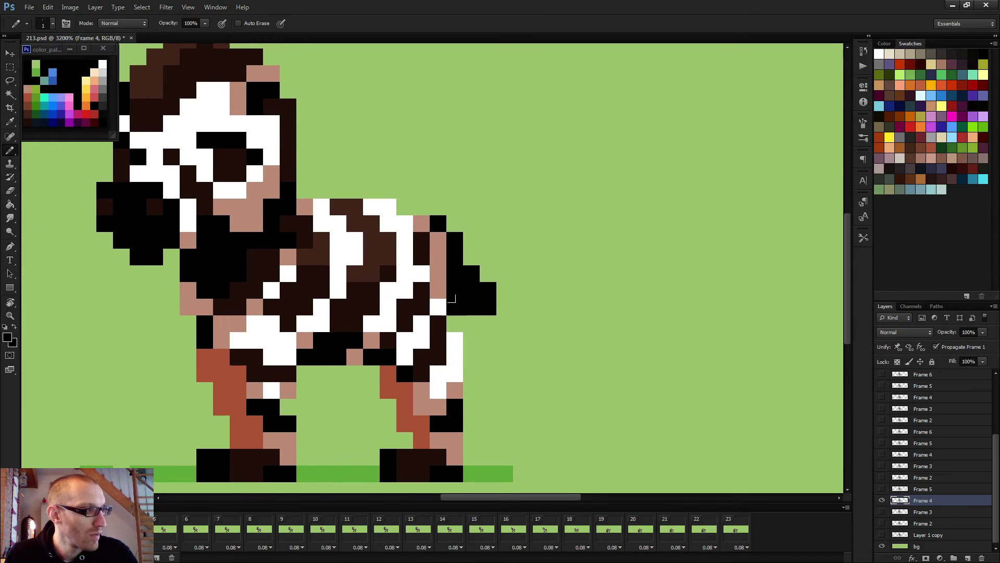
left_click(505, 274)
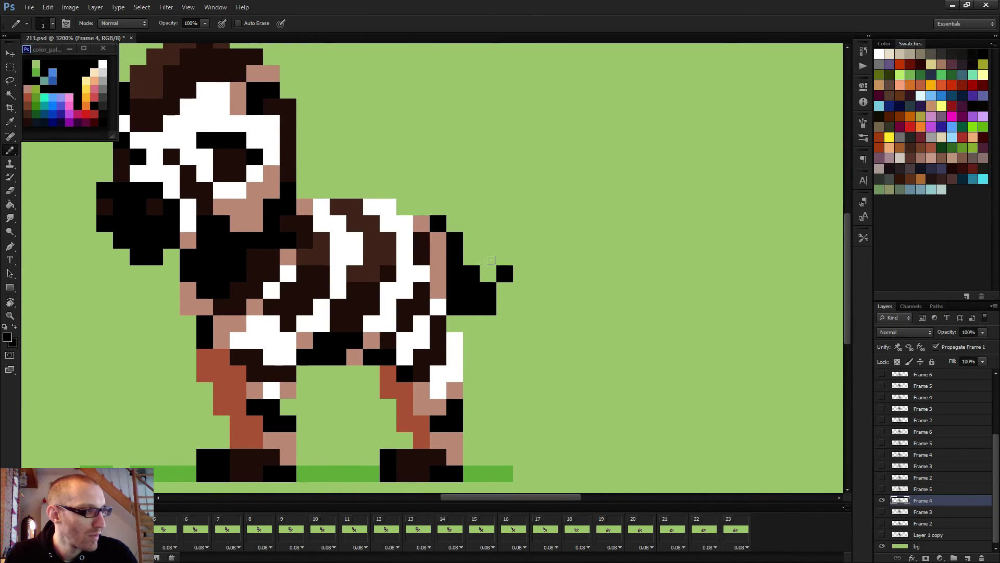
left_click(502, 289)
Step: Step through frames 2 to 4 at a reduced size to check the tail flick
scroll(540, 307, "down", 5)
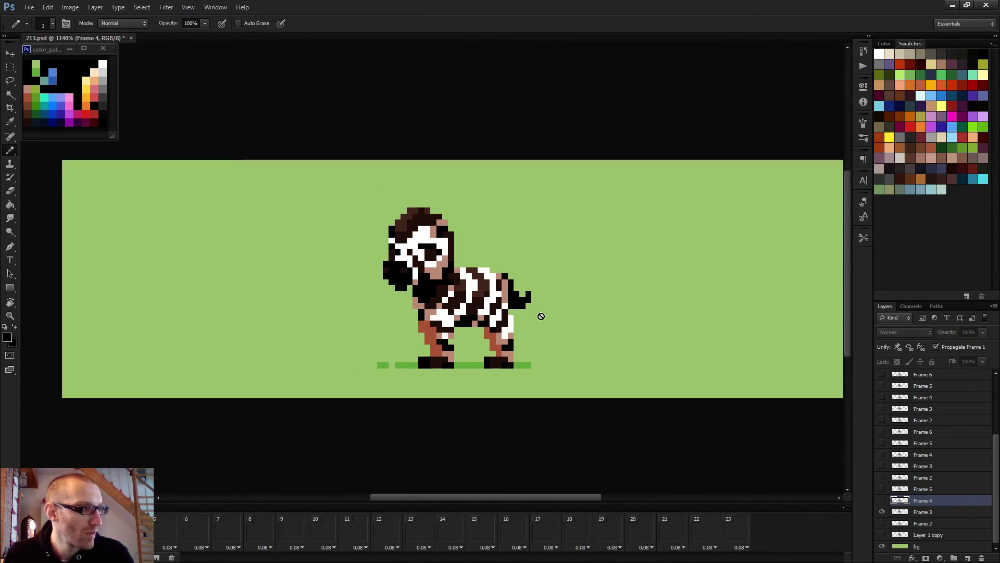
key("Left")
key("Left")
key("Right")
key("Right")
key("Right")
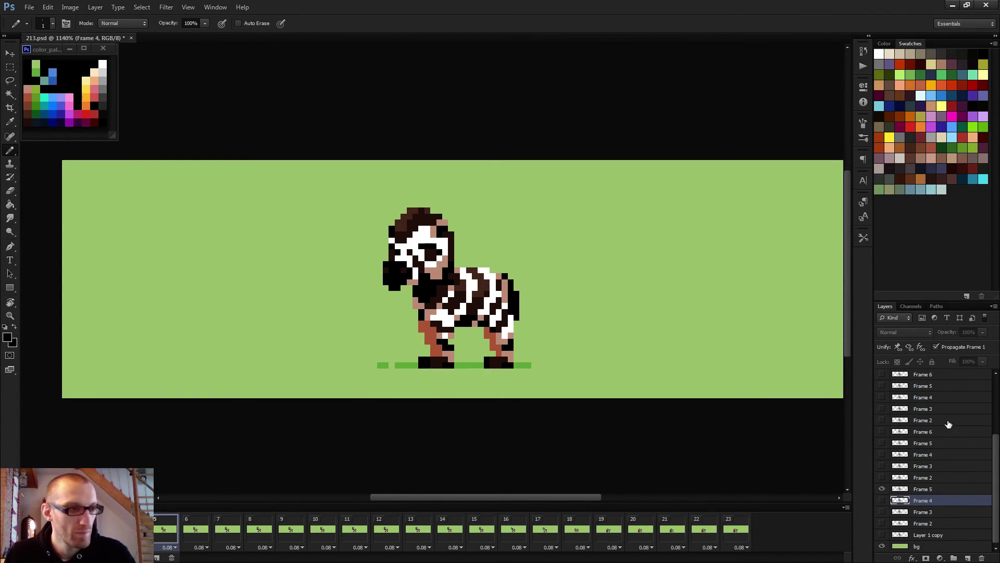
Step: On frame 5's Frame 5 layer, add black pixels that push the lowering tail tip slightly outward
left_click(942, 490)
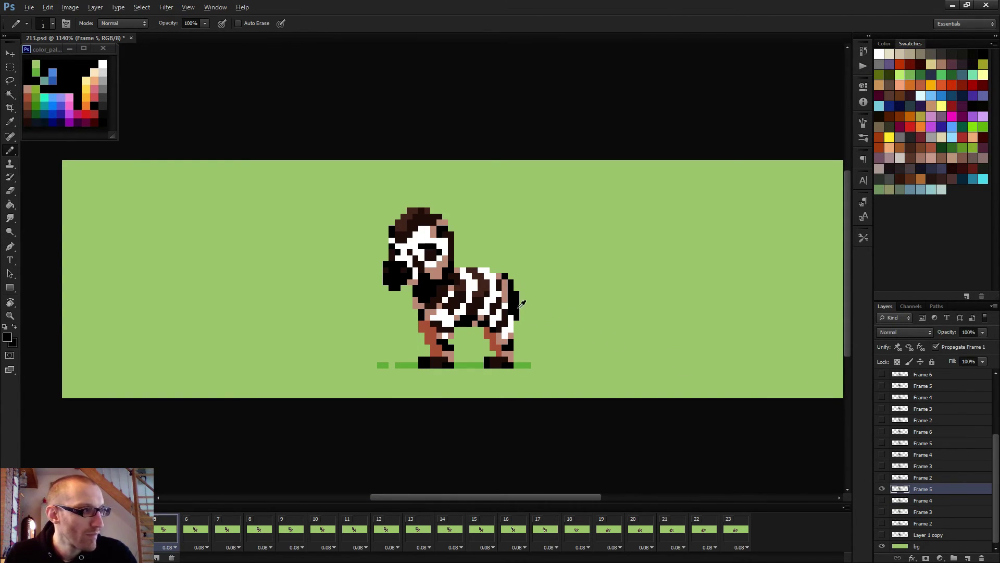
left_click_drag(523, 306, 522, 312)
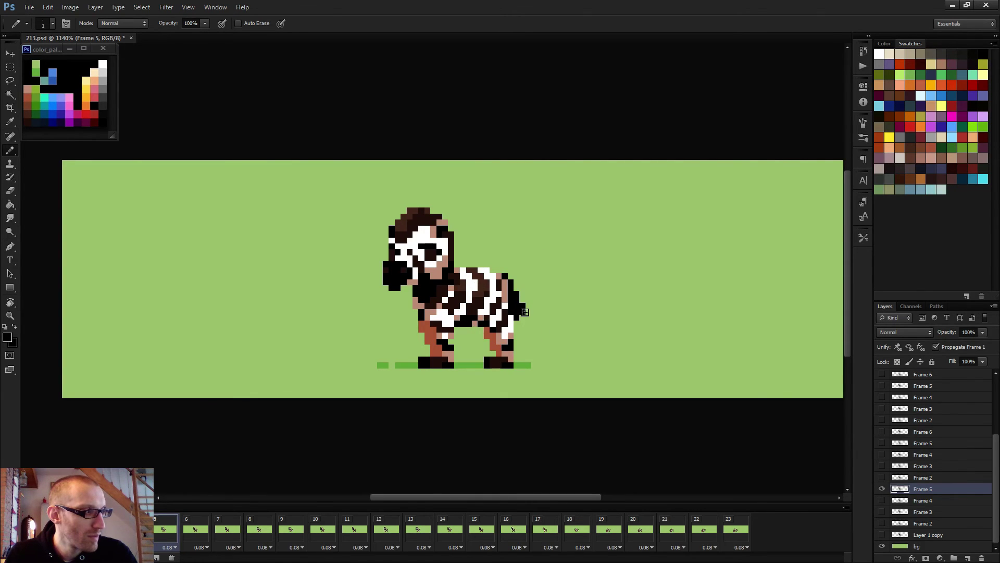
scroll(540, 319, "down", 2)
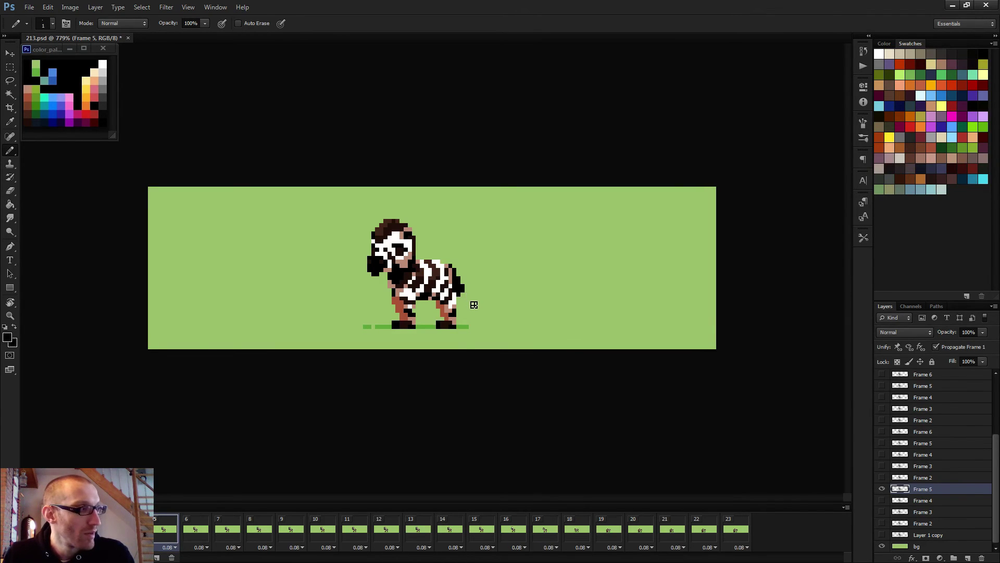
Step: Compare frame 5 with frame 6 and erase the upper pixel of frame 5's protruding tail tip
key("Right")
key("Left")
key("Right")
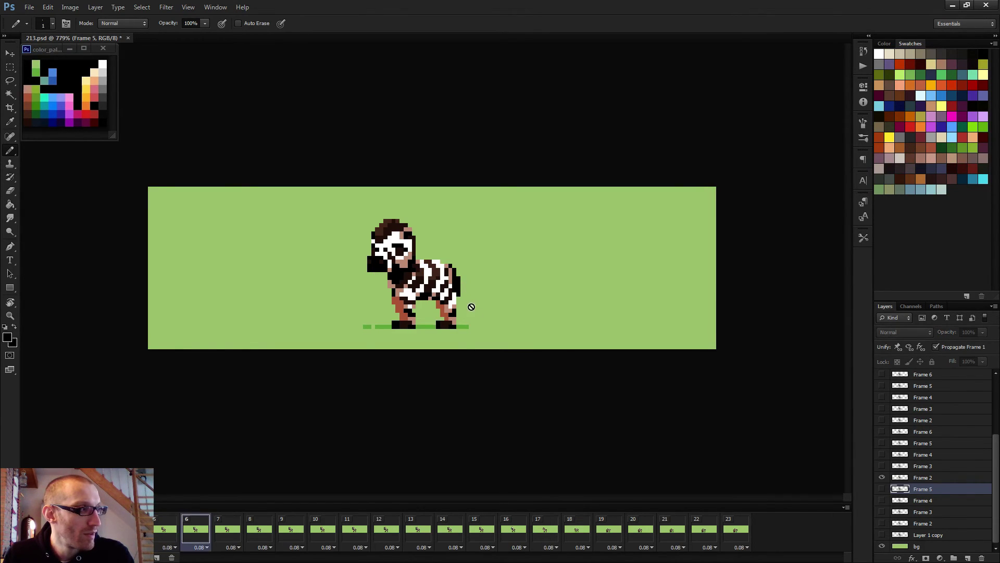
key("Left")
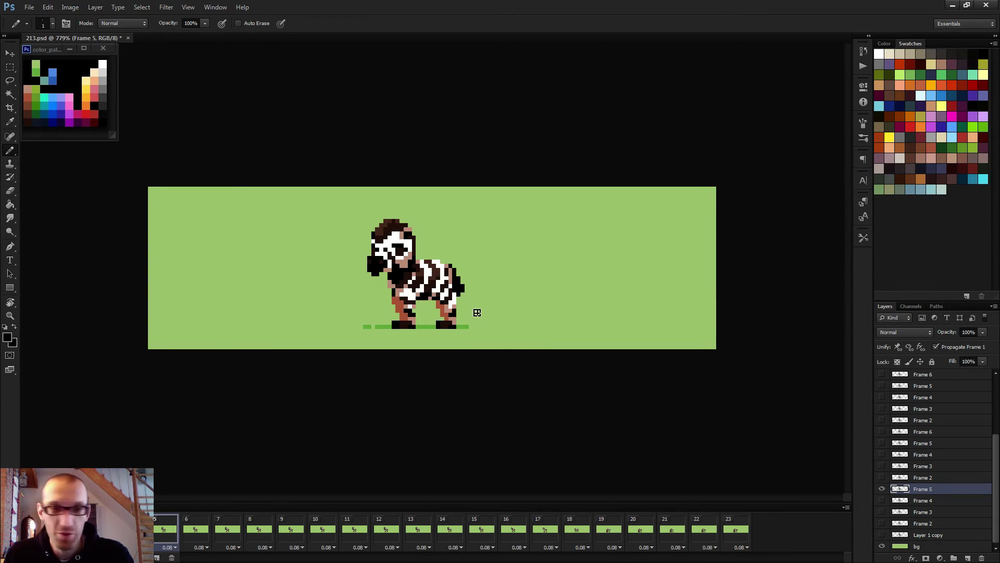
scroll(477, 312, "up", 2)
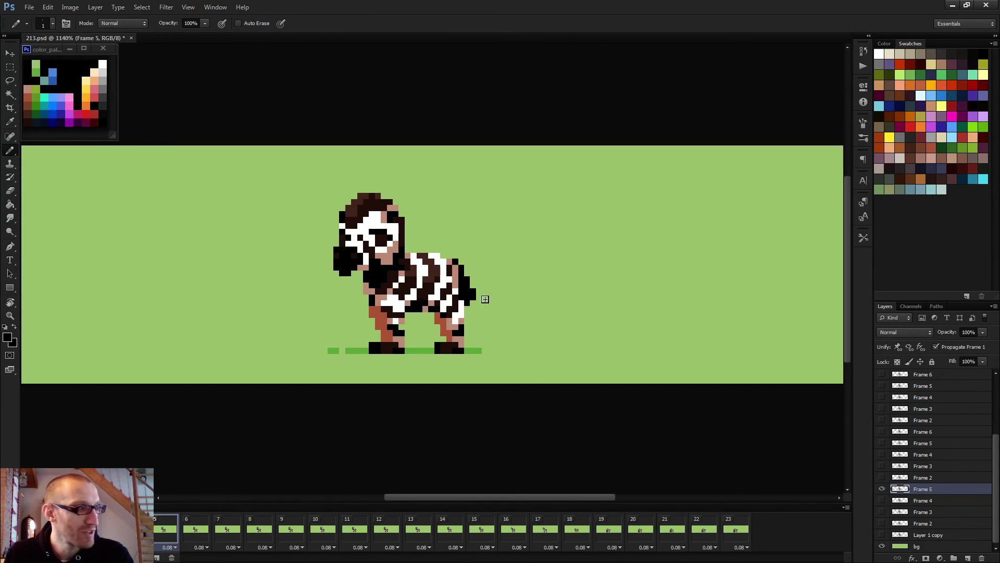
key("e")
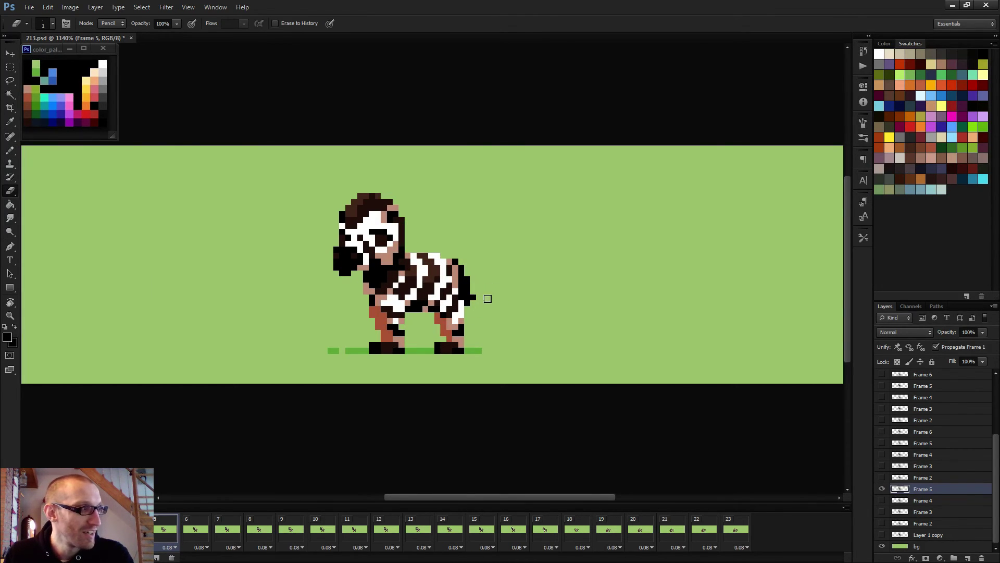
Step: Step between frames 4 and 5 at a reduced size to check the tail's return
scroll(489, 295, "down", 3)
key("space")
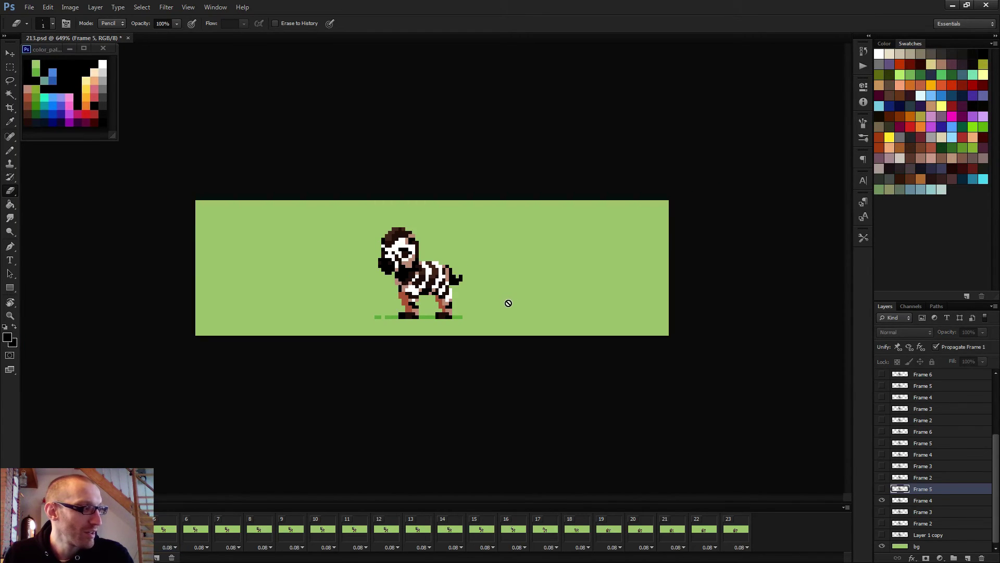
key("space")
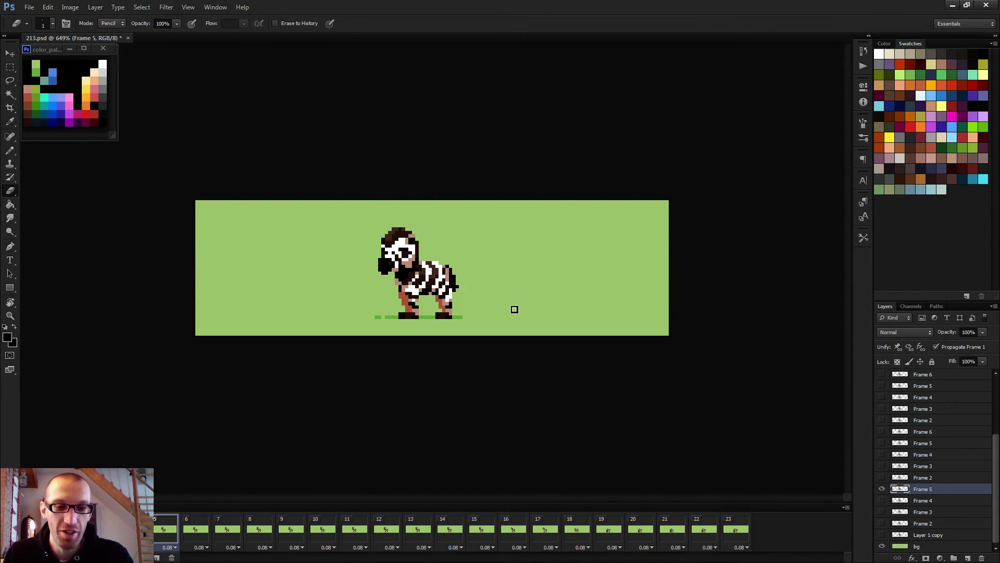
Step: On frame 6's Frame 2 layer, erase the tail's outer edge except for one protruding tip pixel, and check it against the preceding frames
key("space")
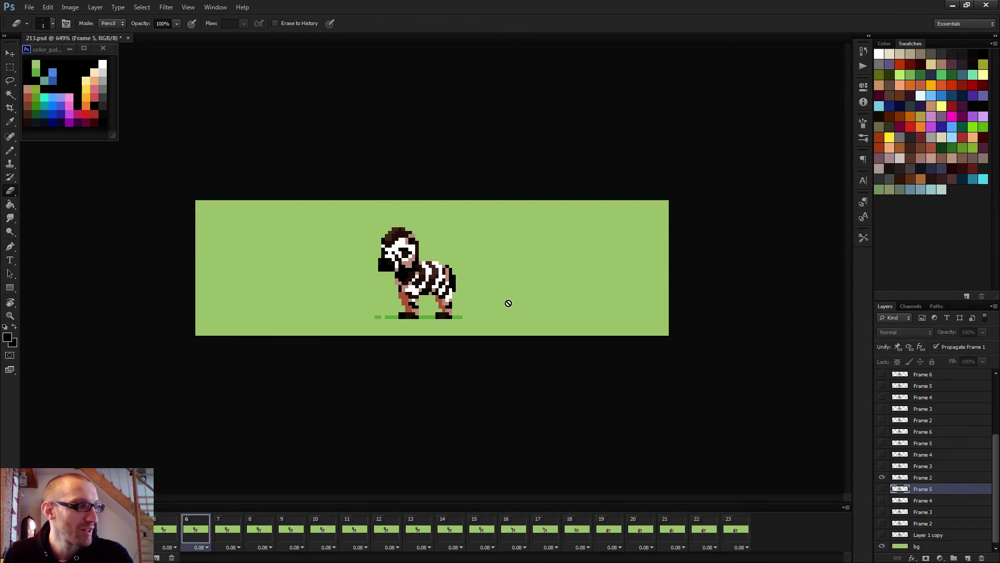
left_click(941, 477)
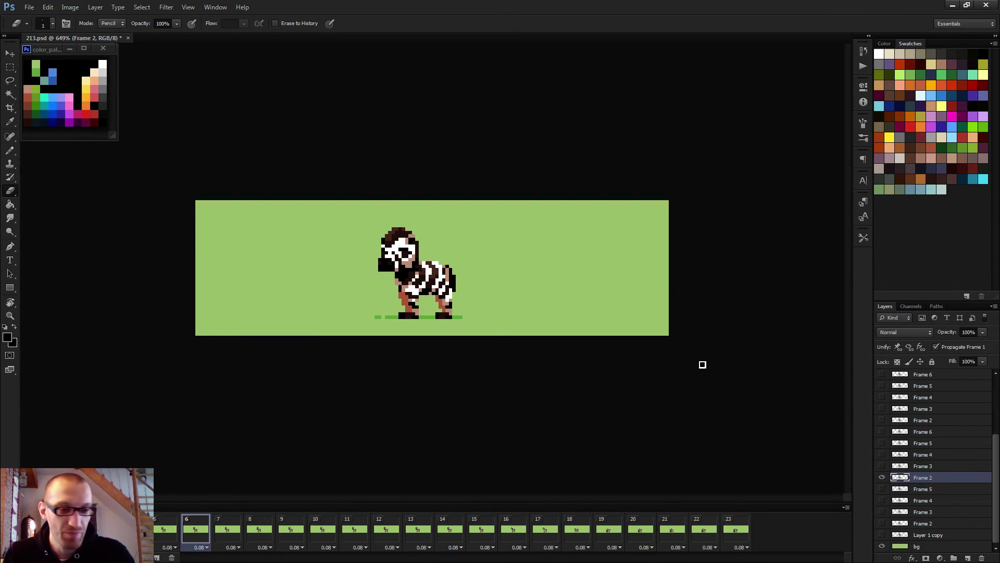
scroll(469, 274, "up", 3)
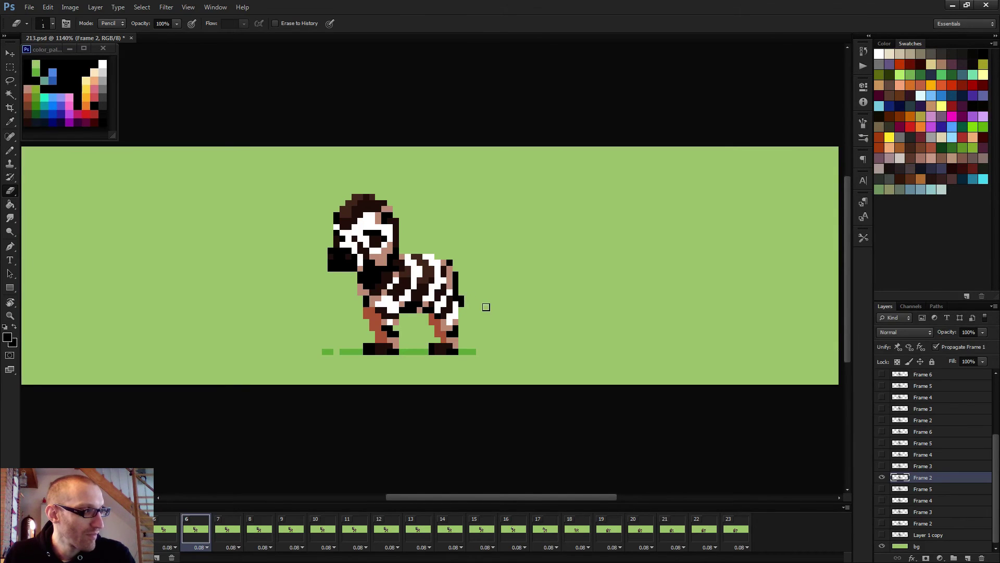
key("space")
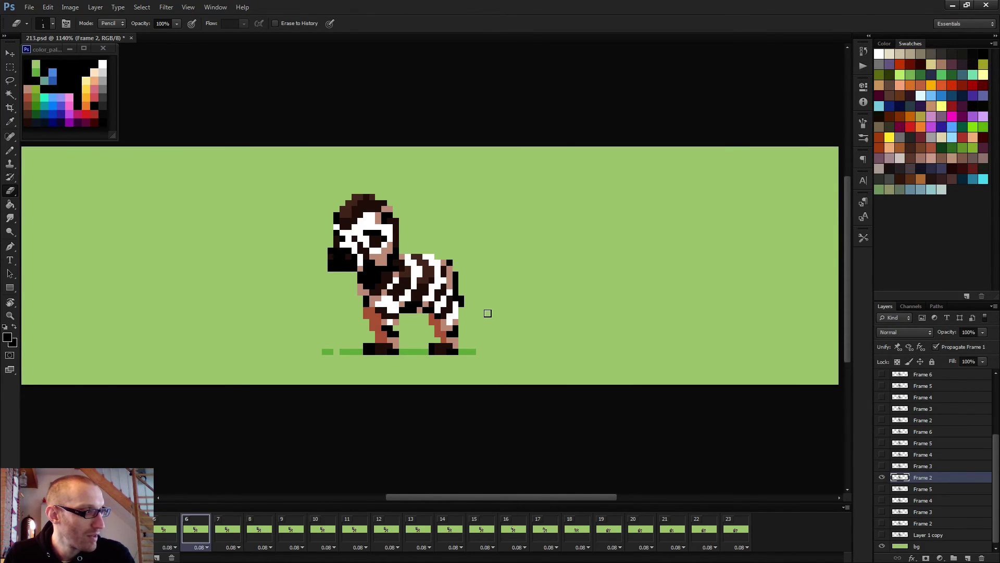
scroll(502, 313, "down", 2)
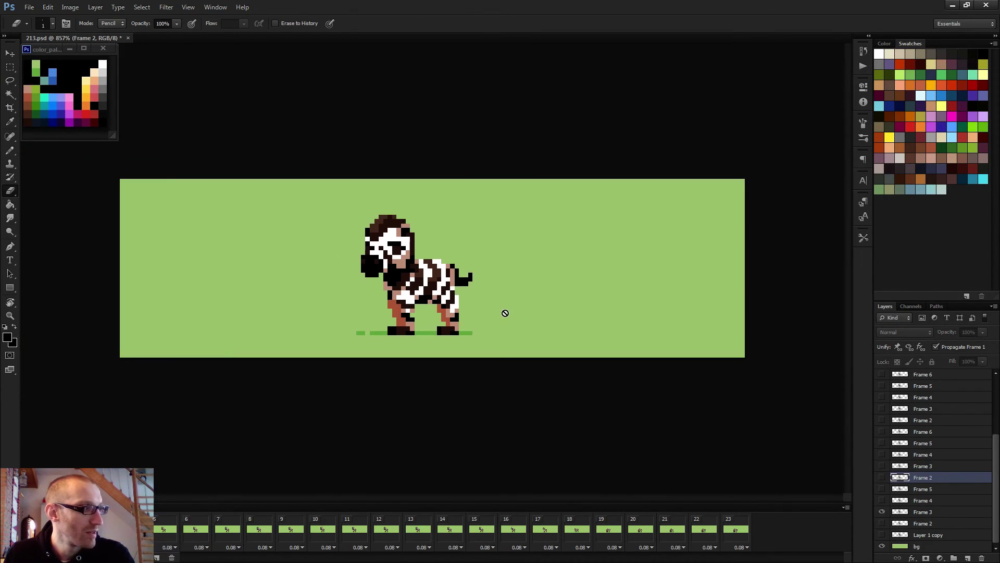
key("space")
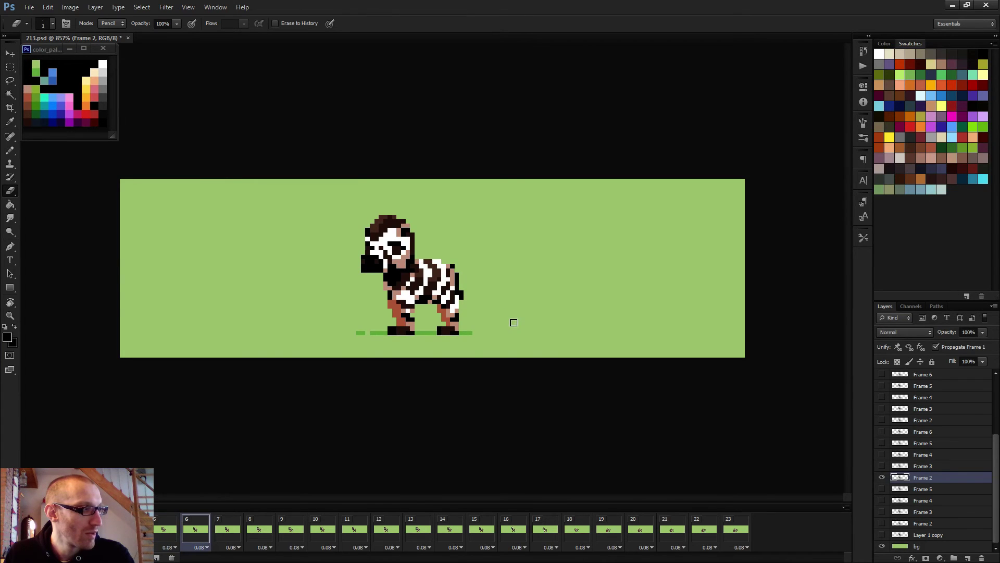
Step: On frame 7's Frame 3 layer, erase the tail's outer column and upper pixels, and compare it with the neighbouring frames
key("Right")
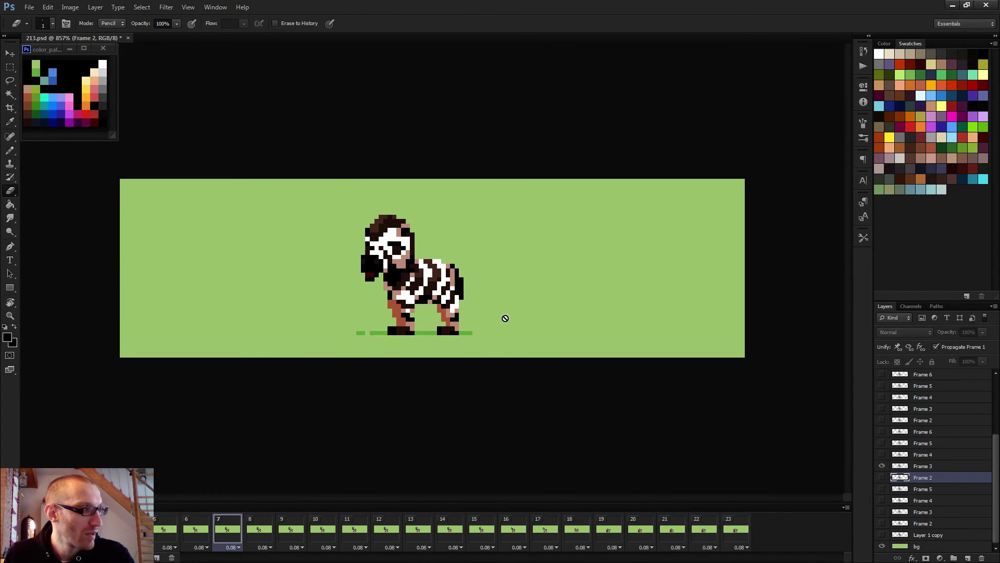
left_click(943, 466)
scroll(512, 296, "up", 6)
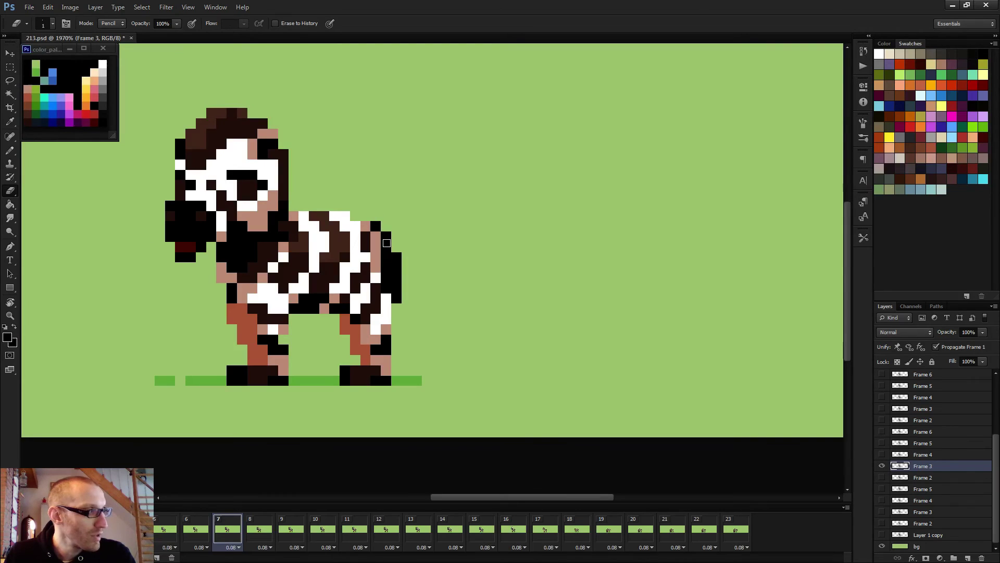
left_click_drag(386, 243, 396, 301)
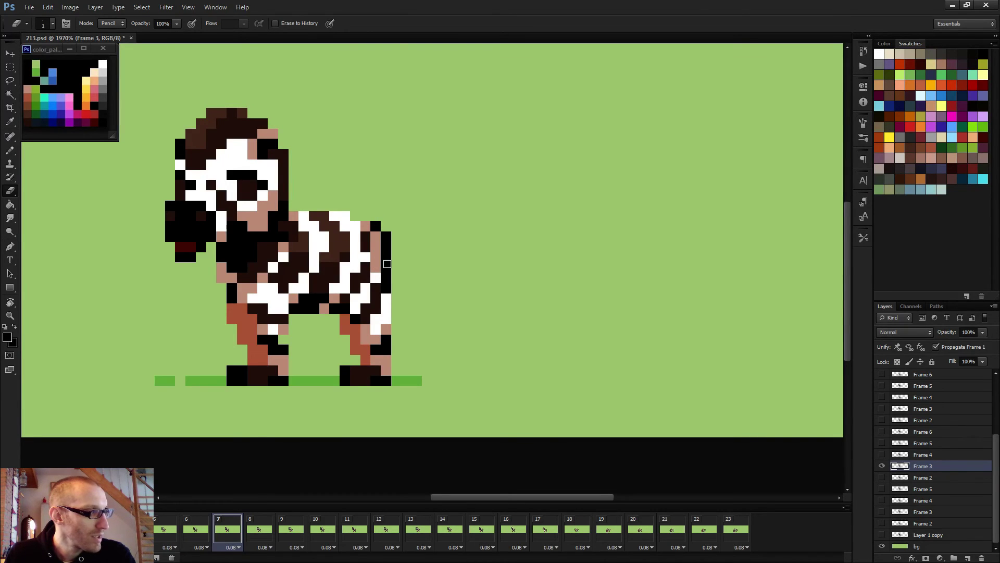
left_click_drag(382, 233, 382, 240)
key("Right")
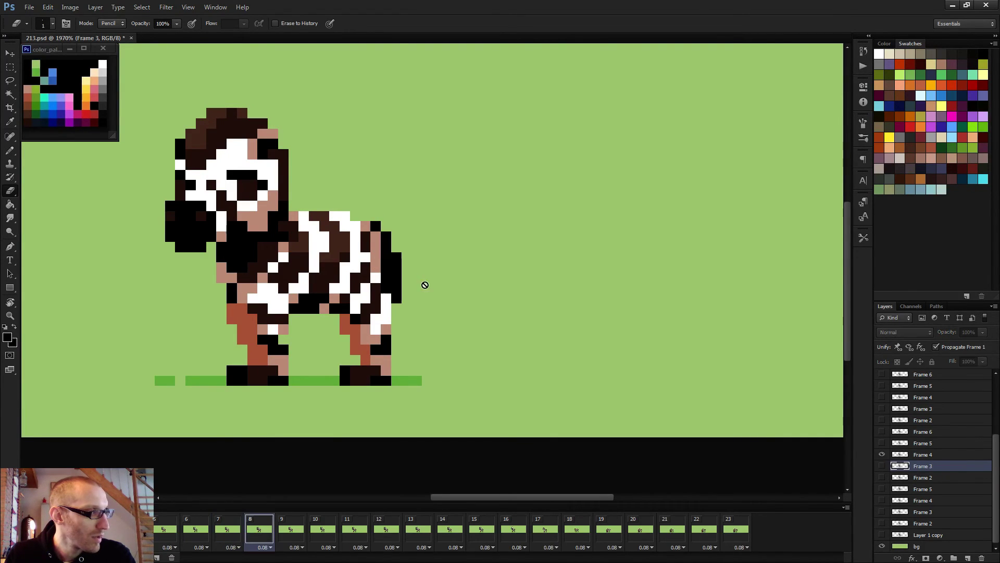
key("Left")
key("Left")
key("Left")
key("Right")
Step: On frame 8's Frame 4 layer, erase the hanging tail behind the rump
key("Right")
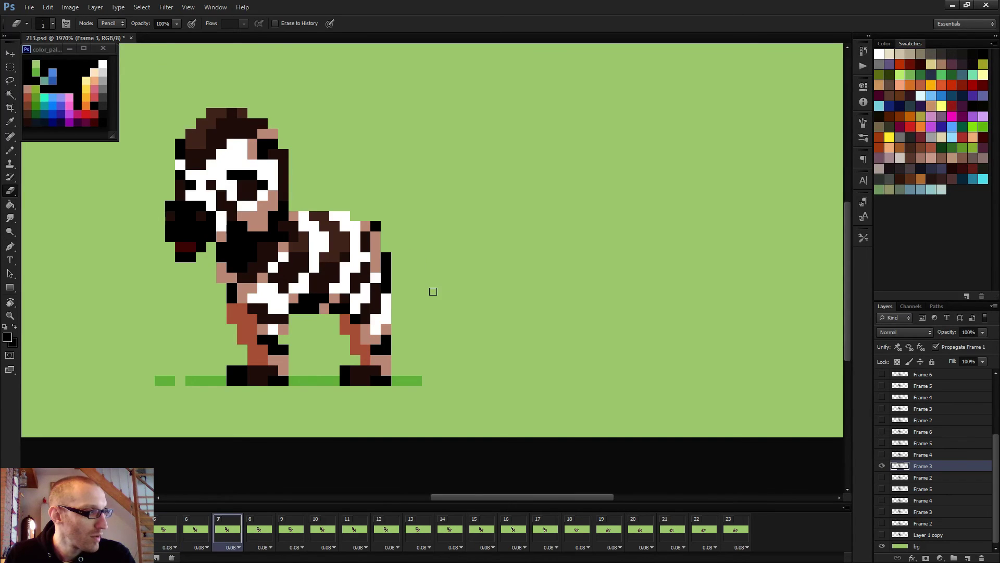
key("Right")
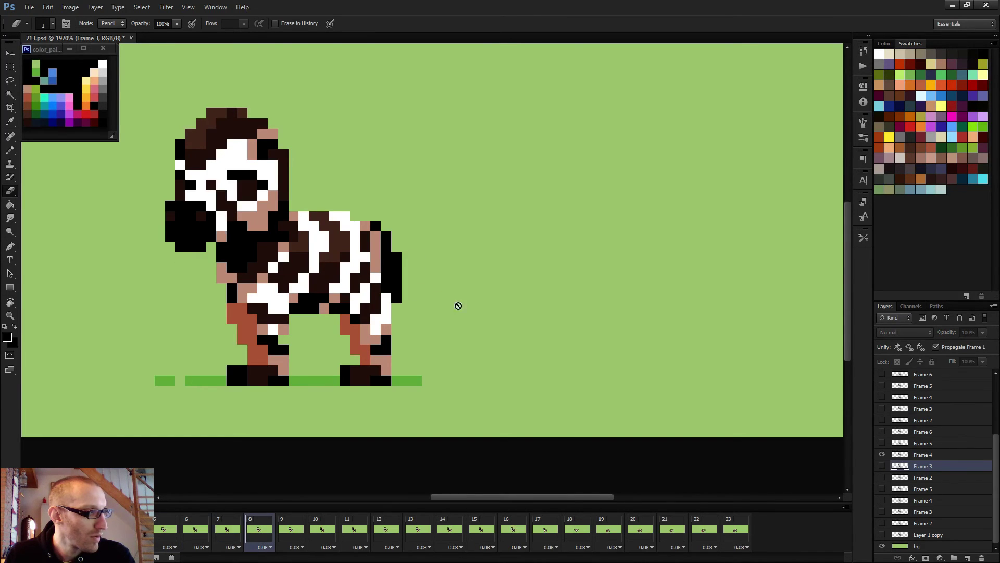
left_click(936, 457)
left_click_drag(382, 223, 392, 286)
left_click(396, 257)
left_click(386, 287)
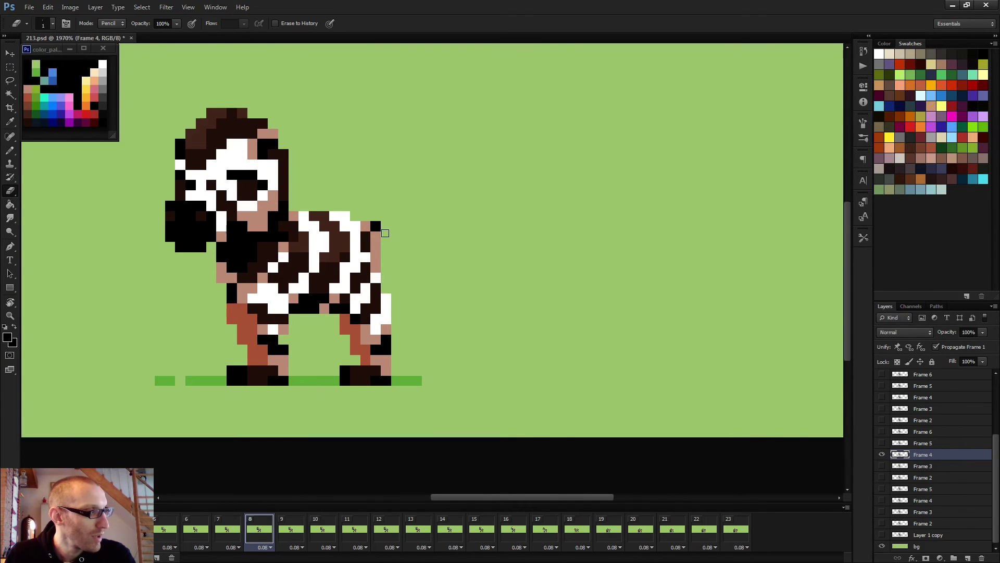
scroll(395, 223, "down", 4)
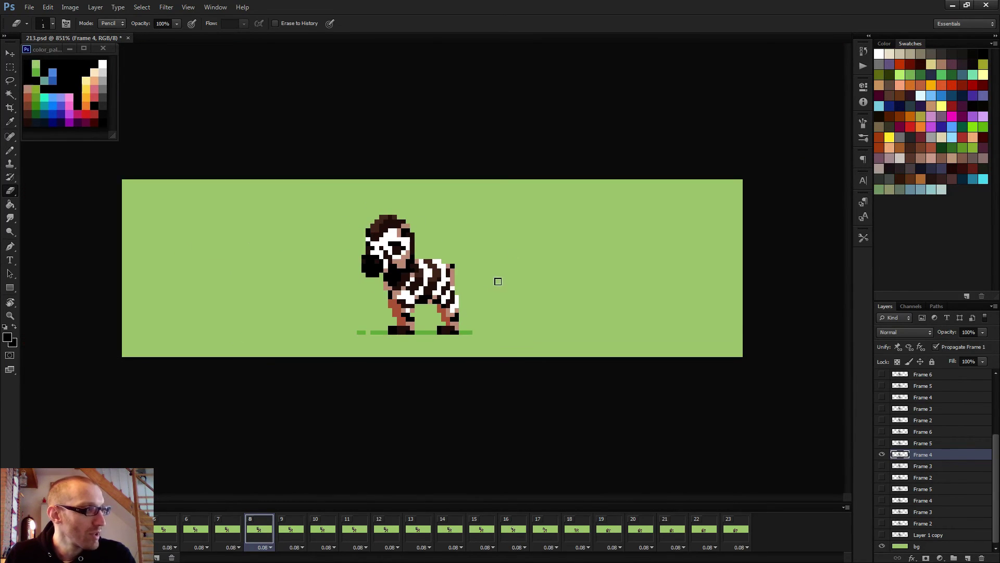
Step: Draw a short vertical black tail strip close to the rump on frame 8's Frame 4 layer
scroll(441, 257, "up", 4)
key("b")
left_click_drag(482, 292, 483, 316)
scroll(553, 281, "down", 3)
Step: Step between frames 6 and 8 at a reduced size to check the tail swinging behind the body
key("Left")
key("Left")
key("Left")
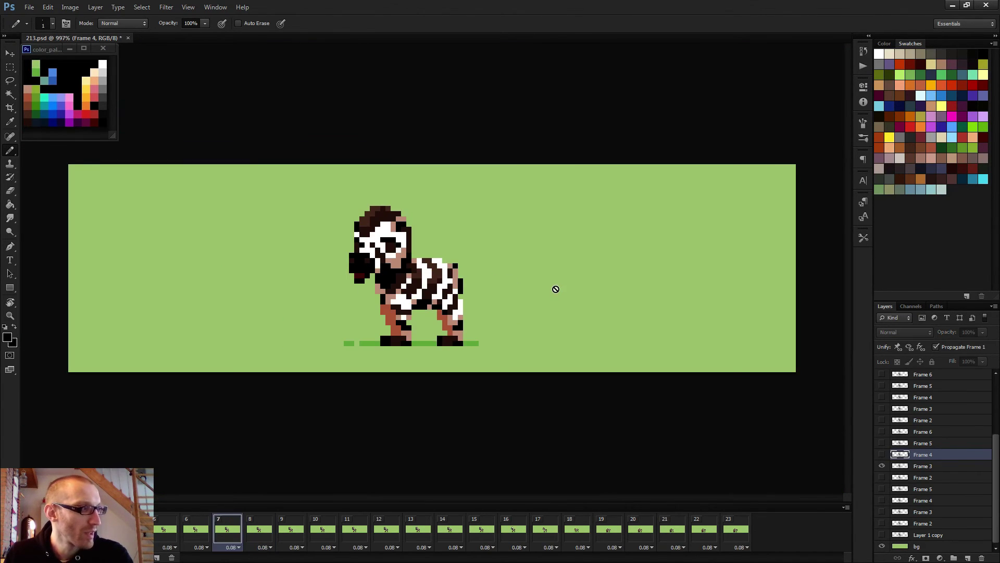
key("Right")
key("Right")
key("Right")
scroll(557, 297, "down", 1)
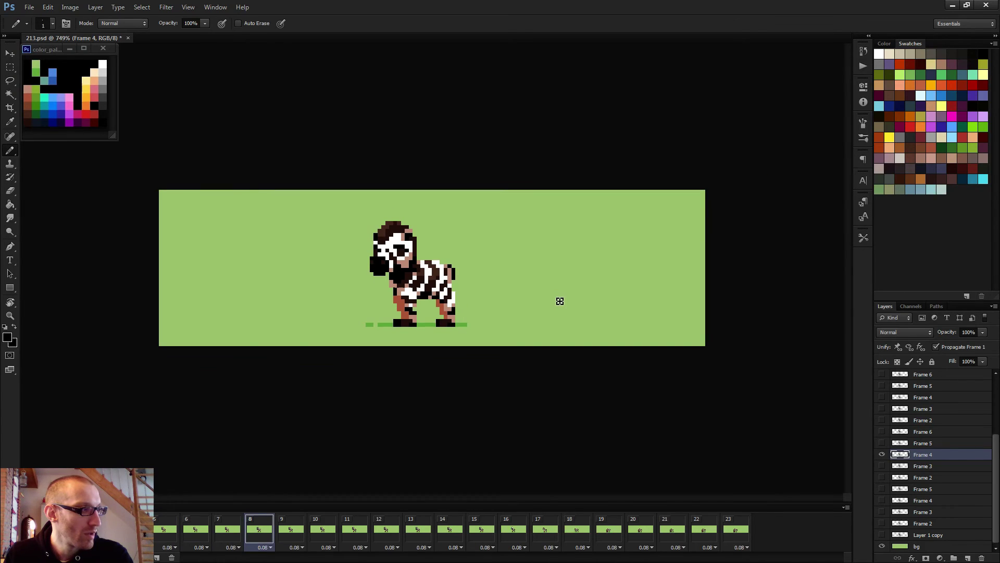
key("Right")
key("Left")
key("Left")
key("Left")
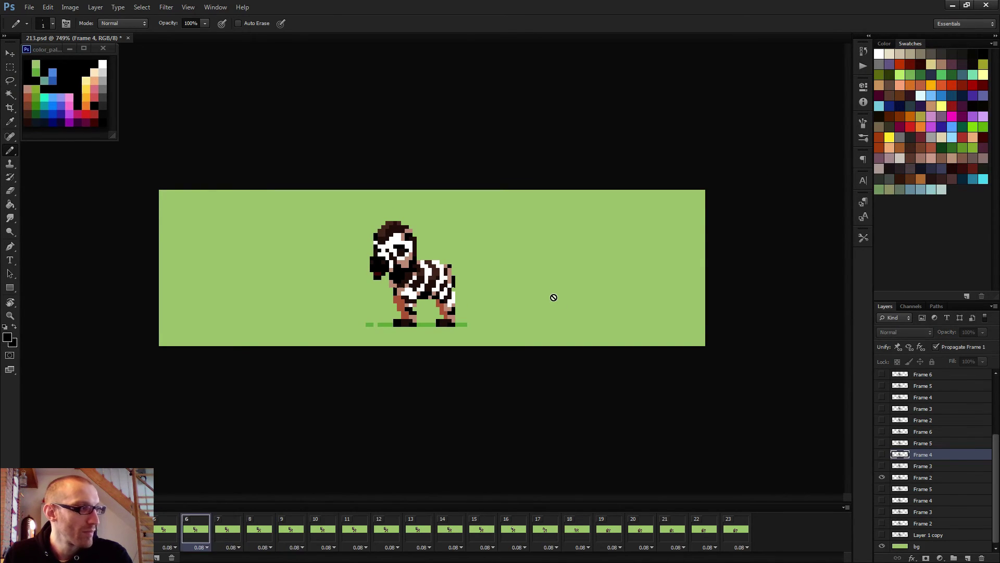
Step: Step back and forth between frames 6 and 16 to examine the tail's position in the following chewing frames
key("Right")
key("Right")
key("Right")
key("Right")
key("Right")
key("Right")
key("Right")
key("Right")
key("Right")
key("Right")
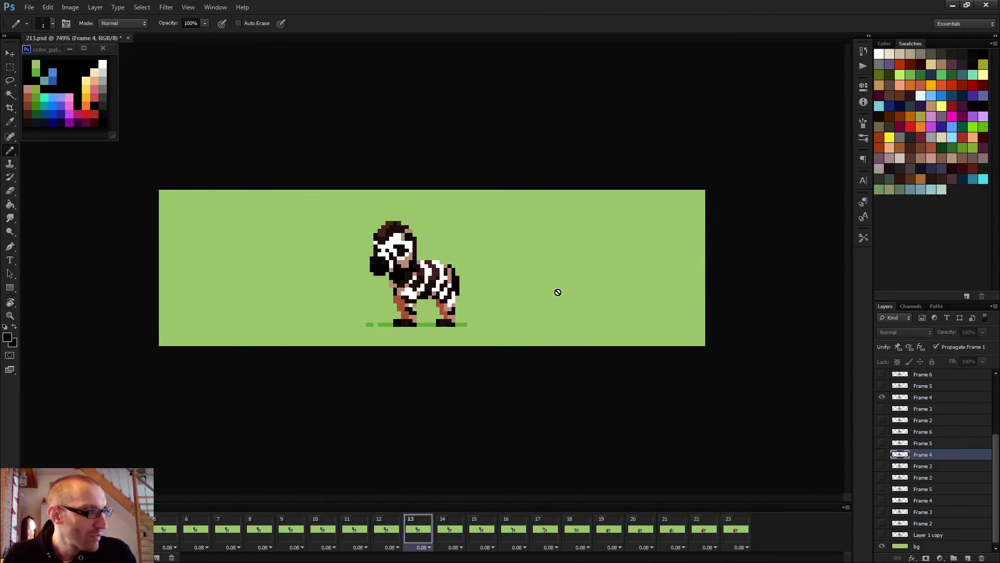
key("Left")
key("Left")
key("Left")
key("Left")
key("Left")
key("Left")
key("Left")
key("Left")
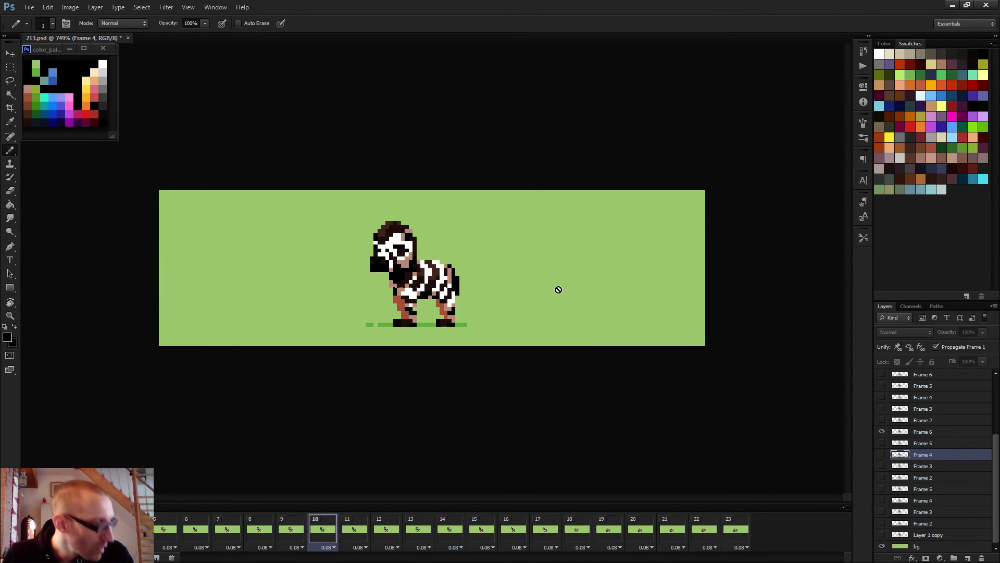
key("Right")
key("Left")
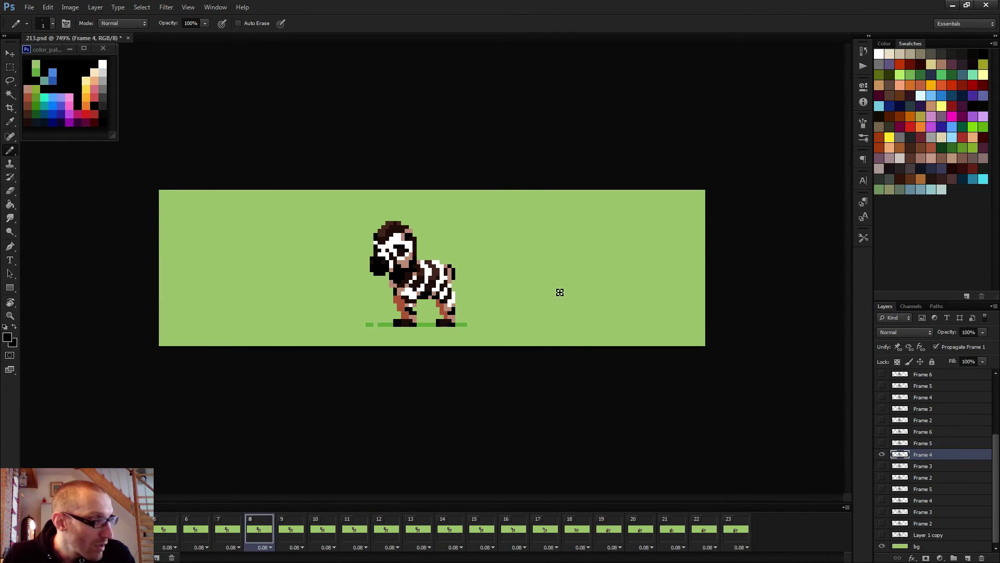
key("Right")
key("Right")
key("Right")
key("Right")
key("Right")
key("Right")
key("Right")
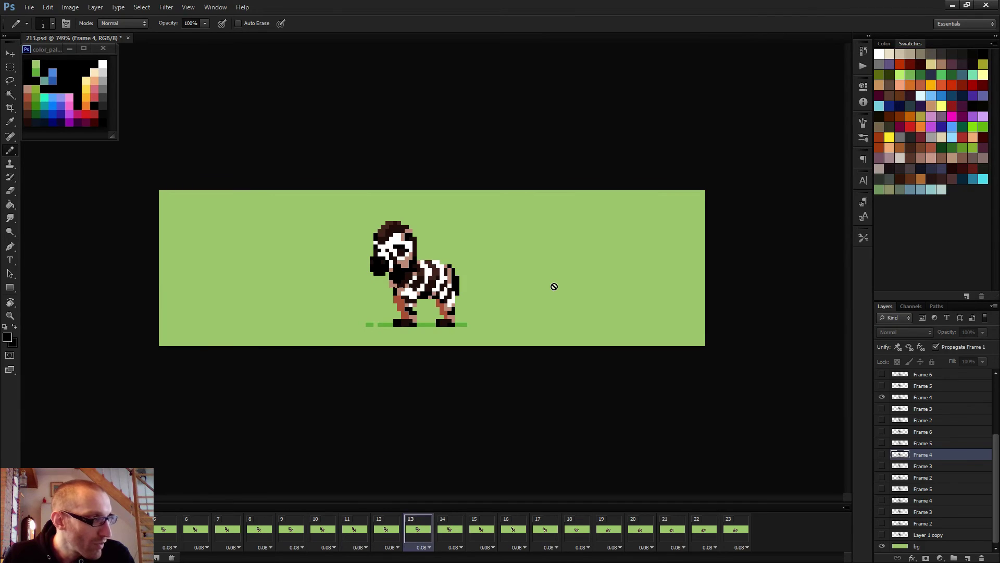
key("Right")
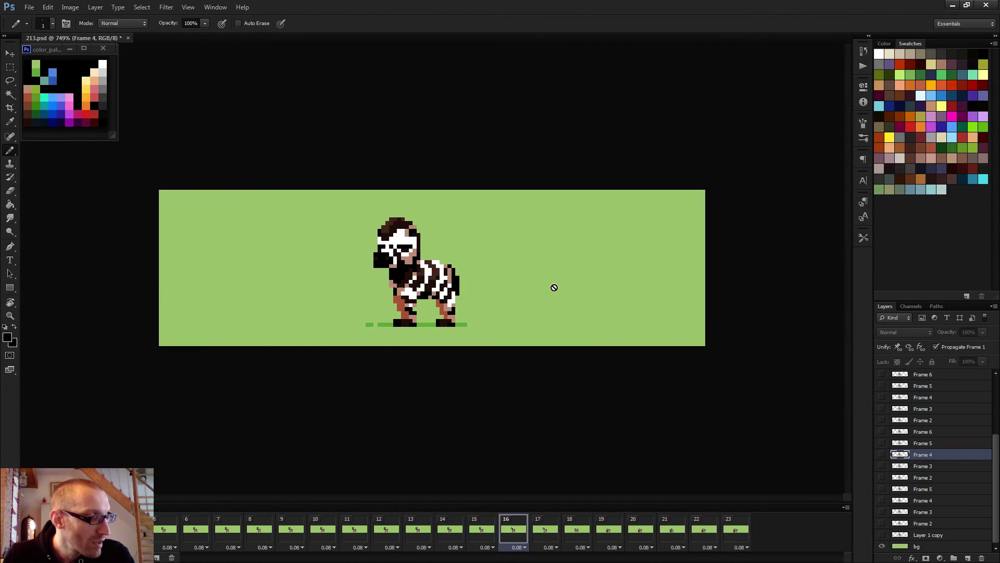
key("Left")
key("Left")
key("Left")
key("Left")
key("Left")
key("Left")
key("Left")
key("Left")
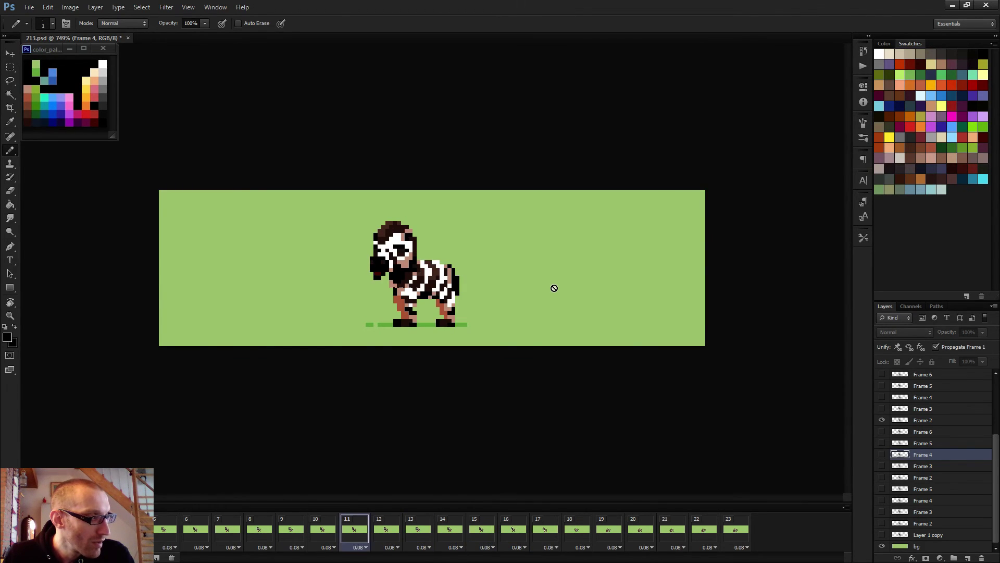
key("Right")
key("Left")
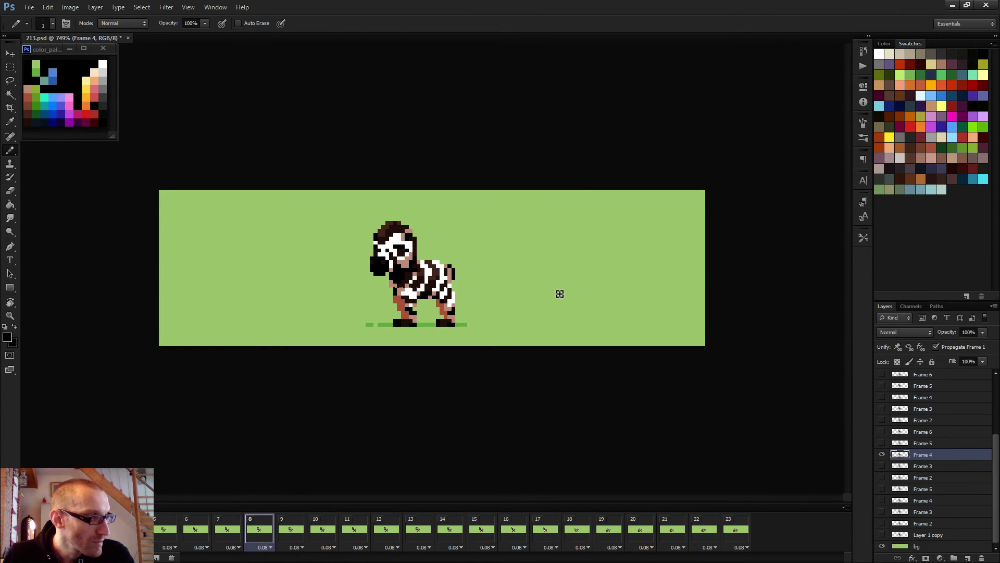
key("Right")
key("Left")
Step: On frame 9's Frame 5 layer, erase the tail below its topmost part and compare it with frame 8
key("Right")
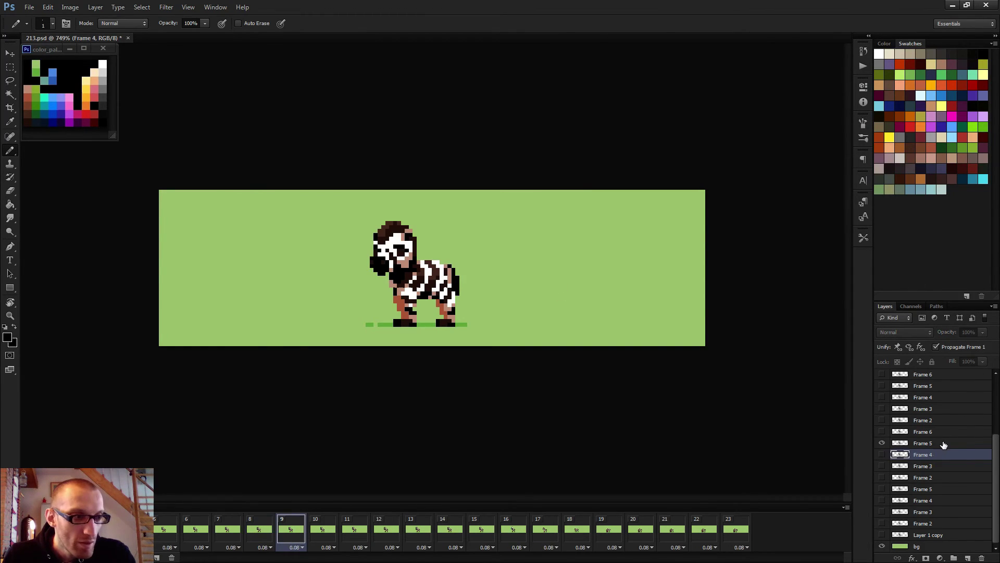
key("e")
scroll(536, 310, "up", 5)
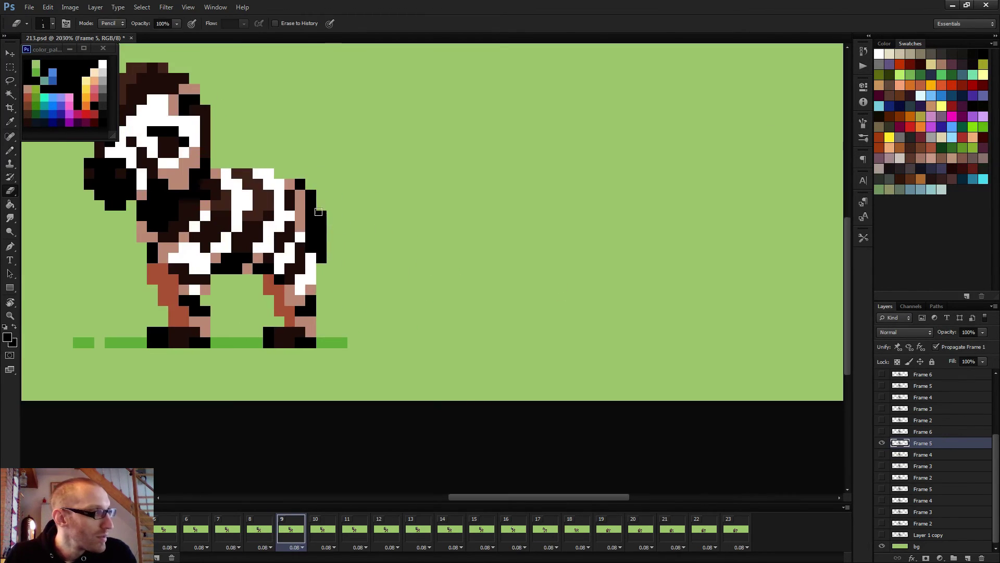
left_click_drag(309, 224, 322, 261)
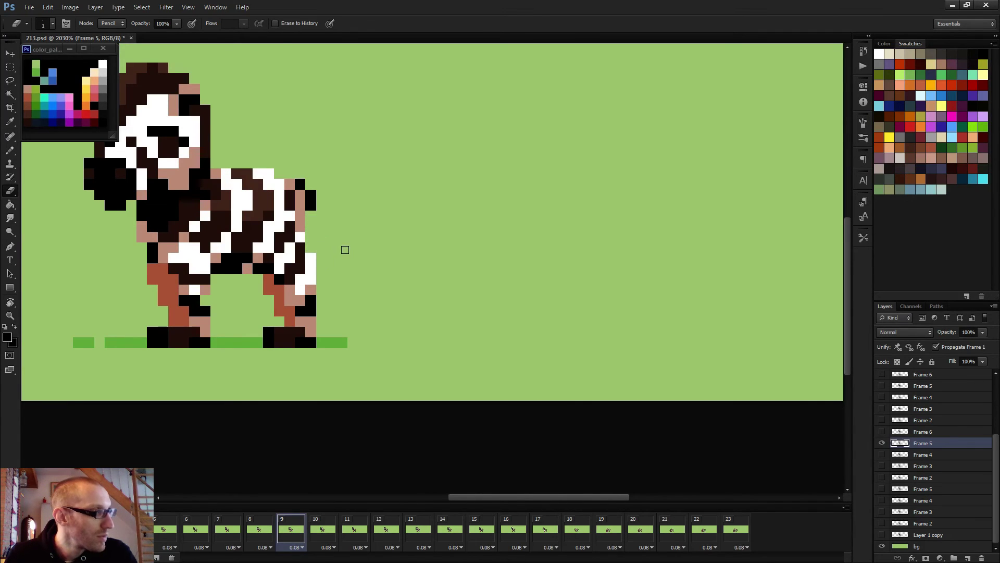
key("Left")
key("Right")
key("Right")
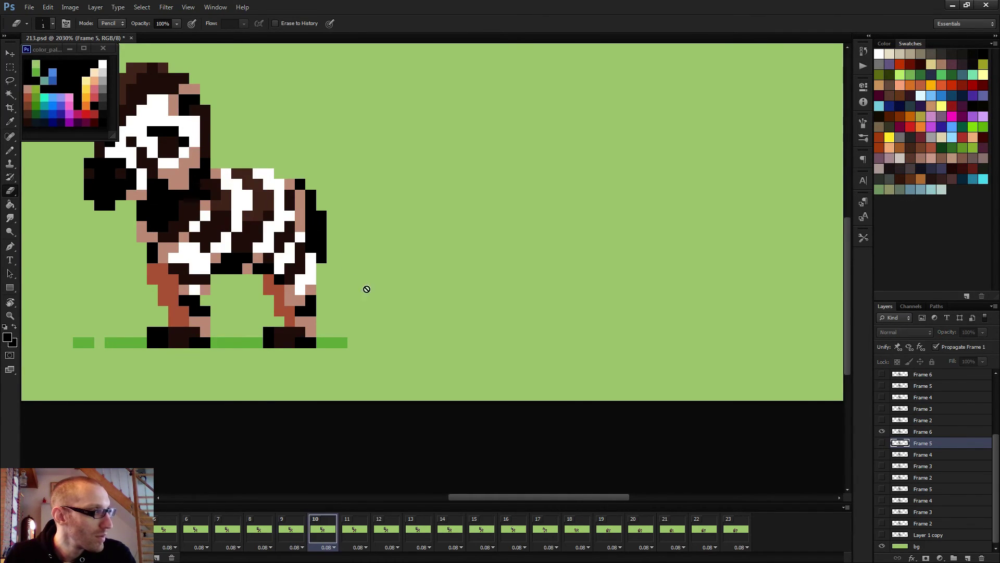
Step: On frame 10's Frame 6 layer, erase the hanging tail and add one black pixel beneath the remaining stub
left_click(927, 432)
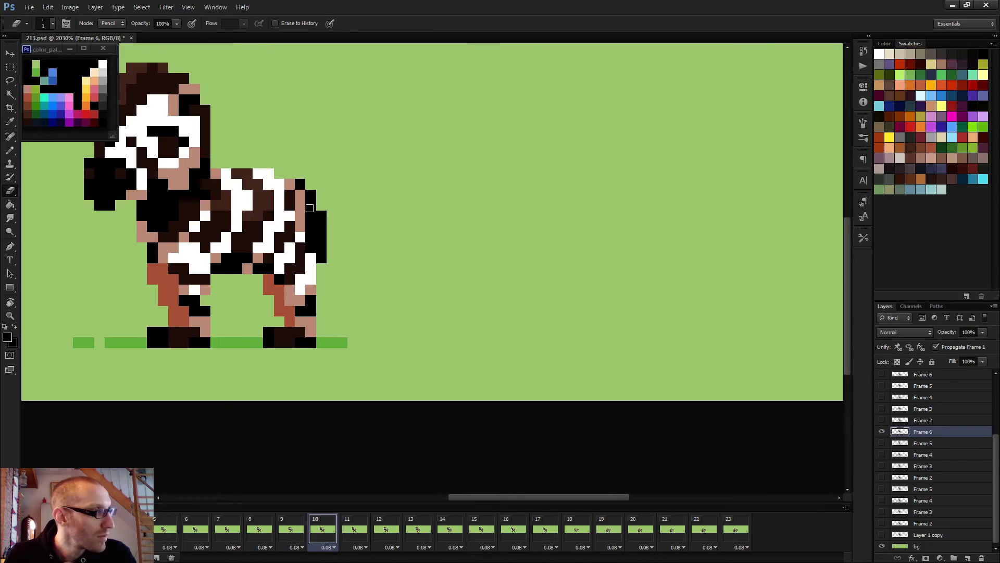
mouse_move(309, 208)
left_mouse_down()
mouse_move(319, 252)
mouse_move(321, 219)
mouse_move(310, 243)
left_mouse_up()
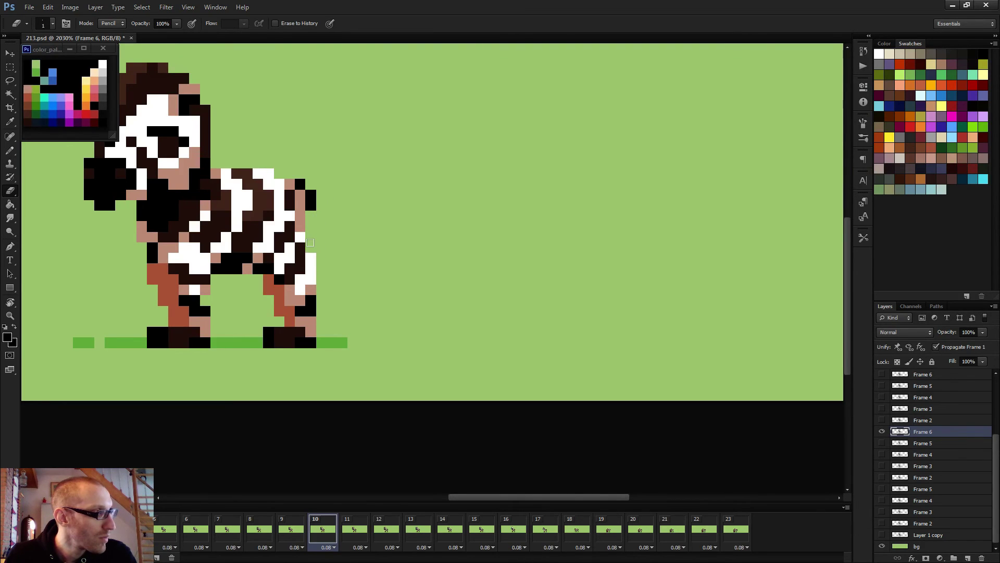
key("b")
left_click(311, 217)
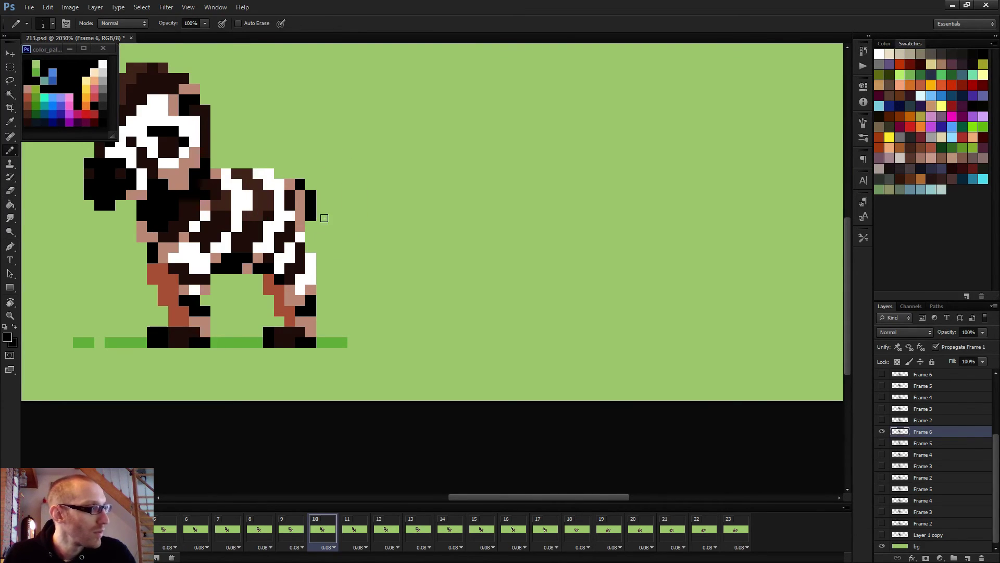
Step: On frame 11's Frame 2 layer, erase the hanging part of the tail
key("Right")
left_click(923, 419)
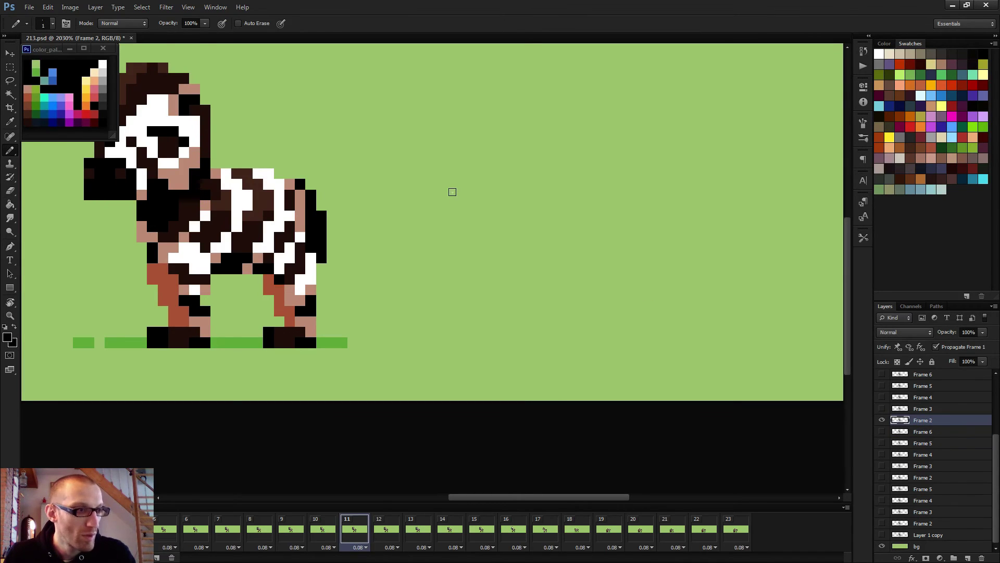
key("e")
mouse_move(308, 209)
left_mouse_down()
mouse_move(321, 243)
mouse_move(312, 248)
left_mouse_up()
Step: On frame 12's Frame 3 layer, erase the hanging part of the tail below its topmost stub
key("Right")
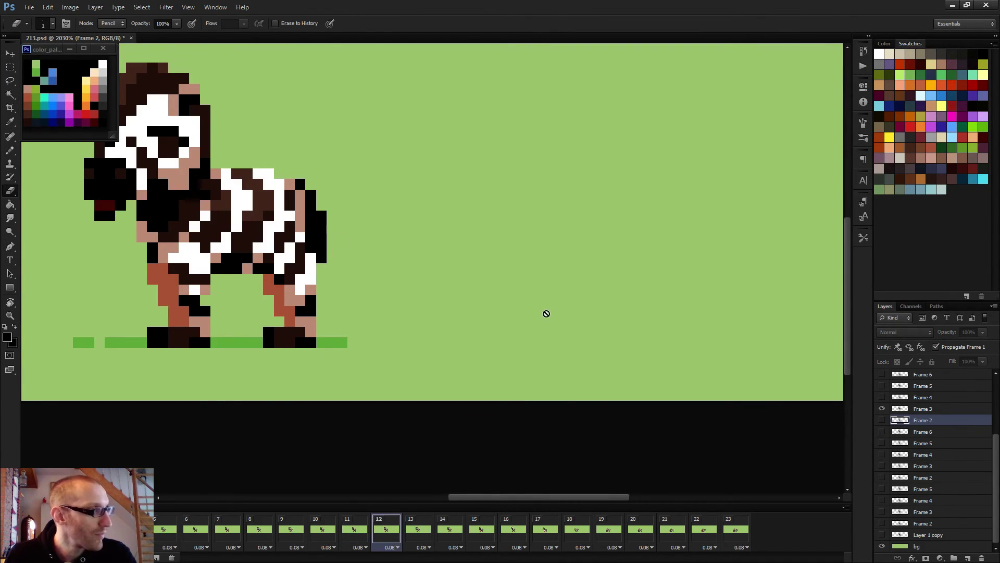
left_click(919, 411)
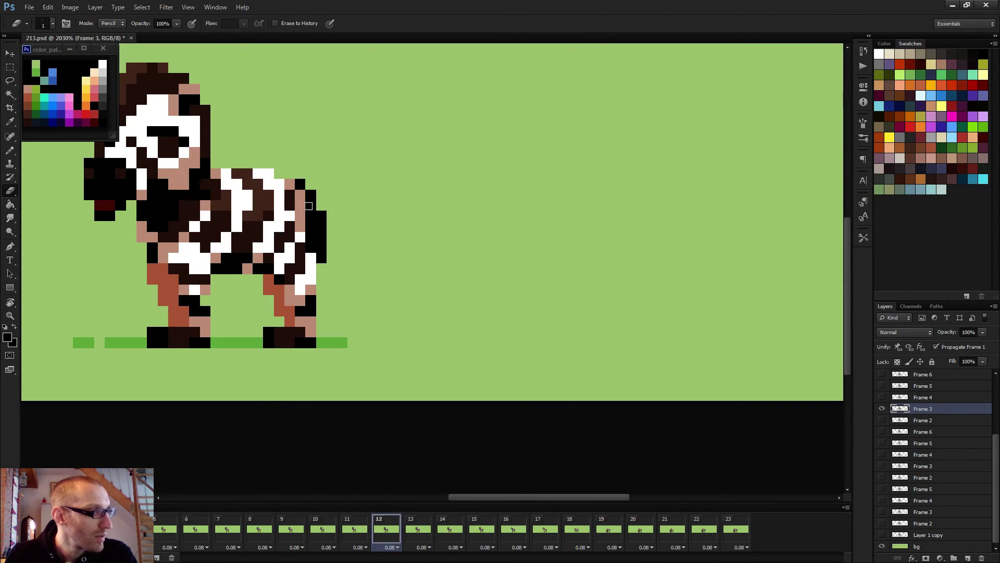
mouse_move(307, 221)
left_mouse_down()
mouse_move(311, 240)
mouse_move(320, 218)
left_mouse_up()
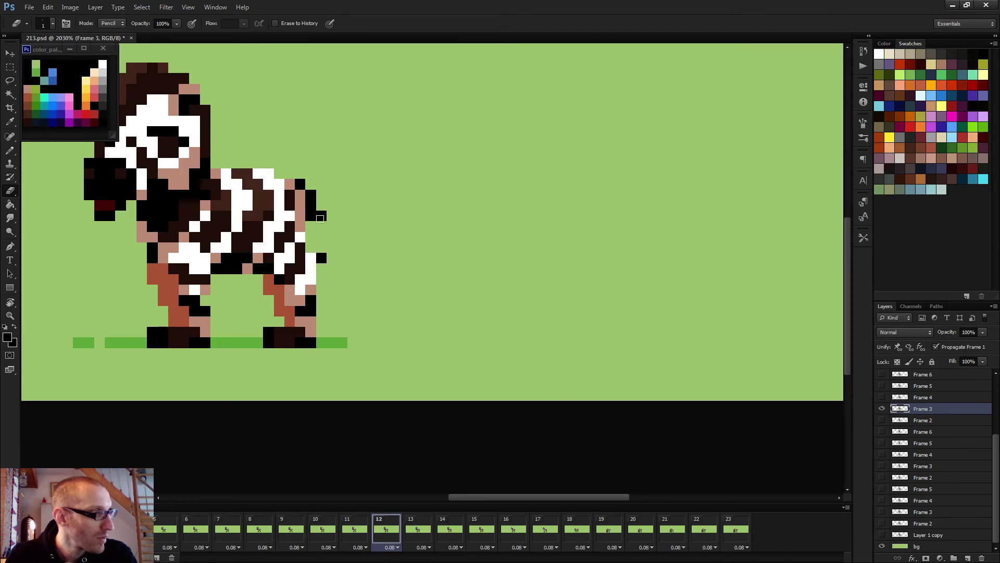
left_click(322, 258)
Step: Step back and forth through the frames up to frame 14 to examine how the tail moves across them
key("Left")
key("Left")
key("Left")
key("Left")
key("Left")
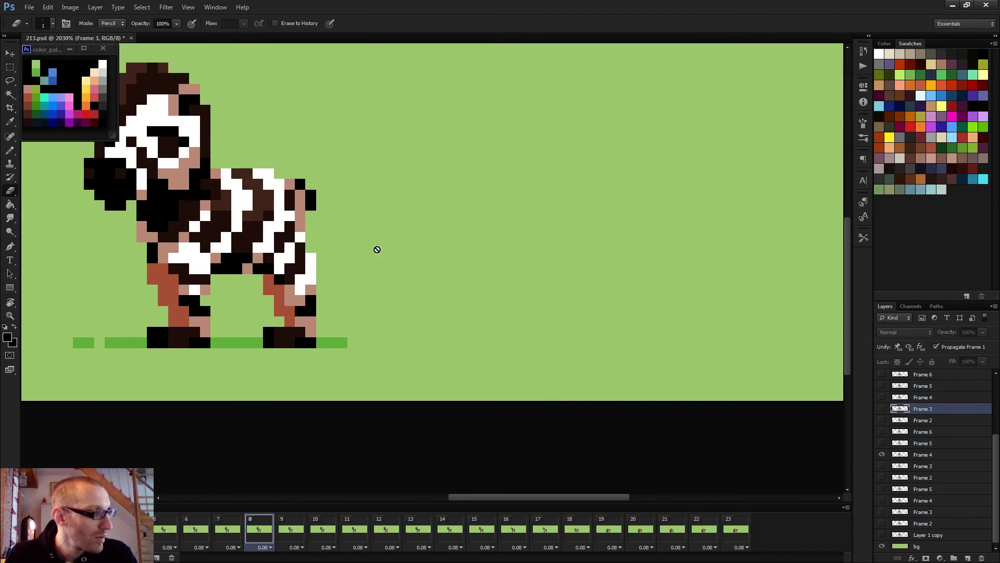
scroll(421, 249, "down", 3)
scroll(523, 214, "down", 2)
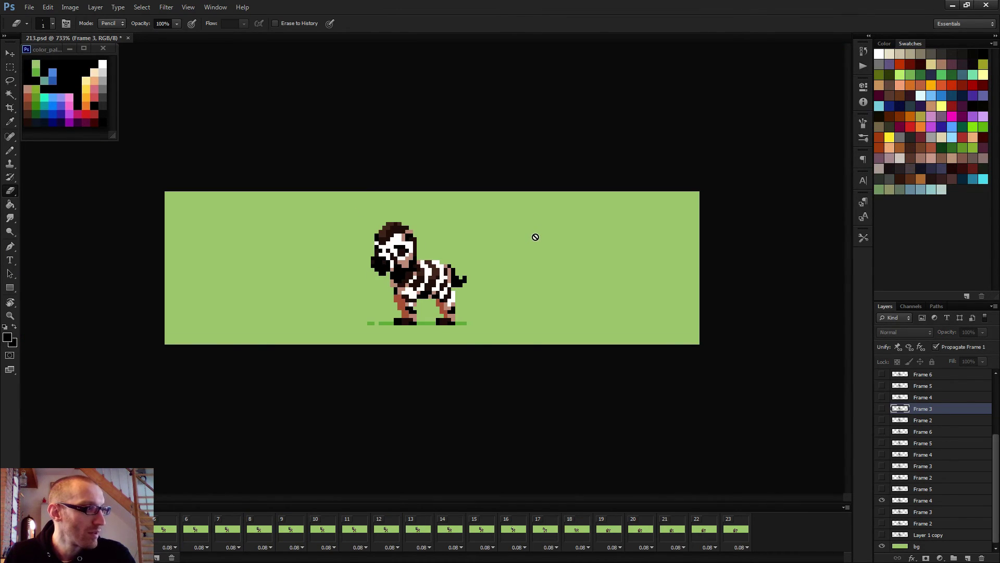
key("comma")
key("period")
key("period")
key("period")
key("period")
key("period")
key("period")
key("period")
key("period")
key("period")
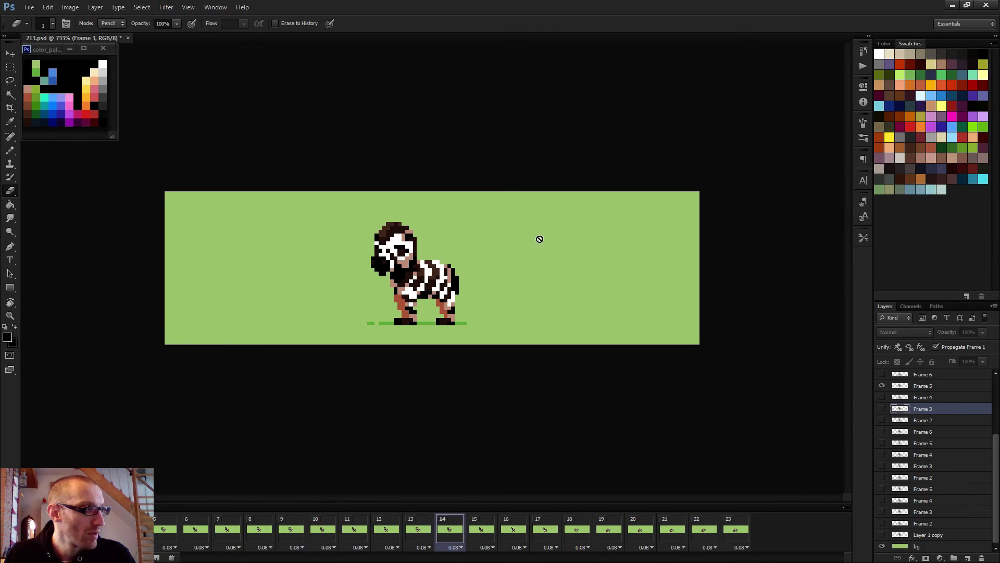
key("comma")
key("comma")
key("comma")
key("comma")
key("comma")
key("period")
key("period")
key("period")
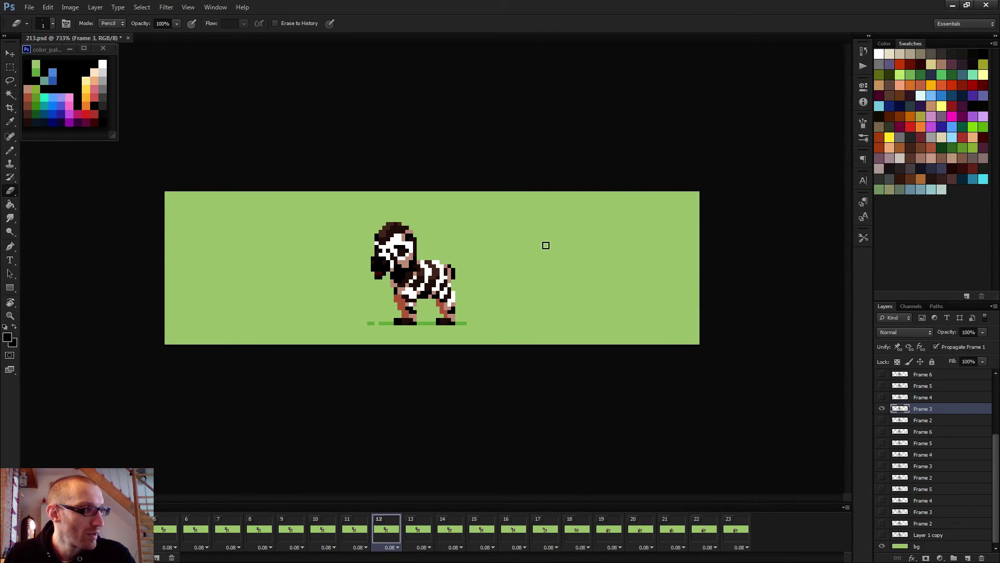
Step: On frame 13's Frame 4 layer, erase part of the tail to slim it and compare it with the frames back to frame 10
left_click(922, 399)
scroll(419, 284, "up", 2)
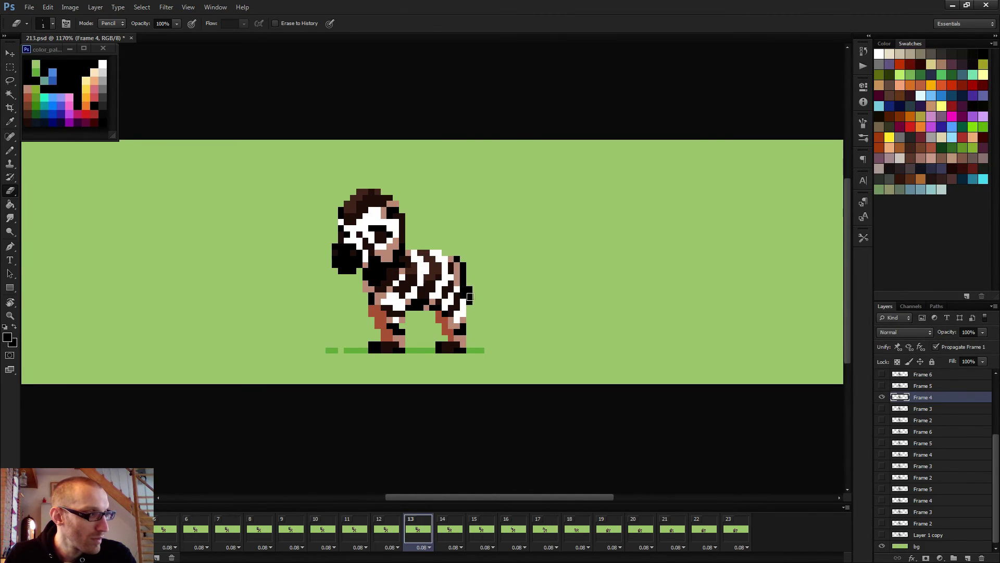
scroll(473, 295, "down", 2)
key("comma")
key("comma")
key("comma")
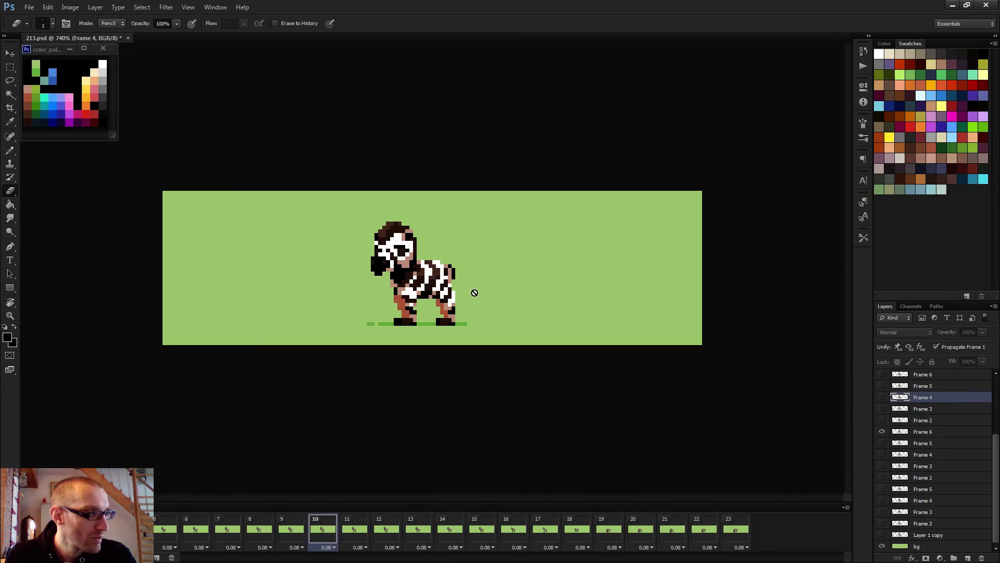
key("period")
key("period")
key("period")
key("period")
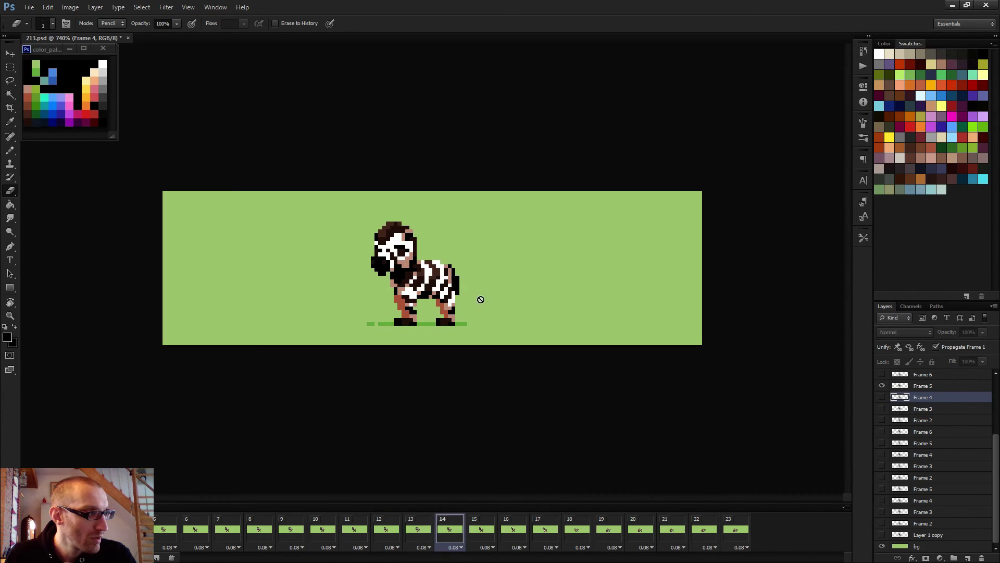
Step: On frame 14's Frame 5 layer, extend the tail's lower part outward with black pixels and trim its bottom edge
left_click(922, 386)
key("b")
scroll(485, 308, "up", 4)
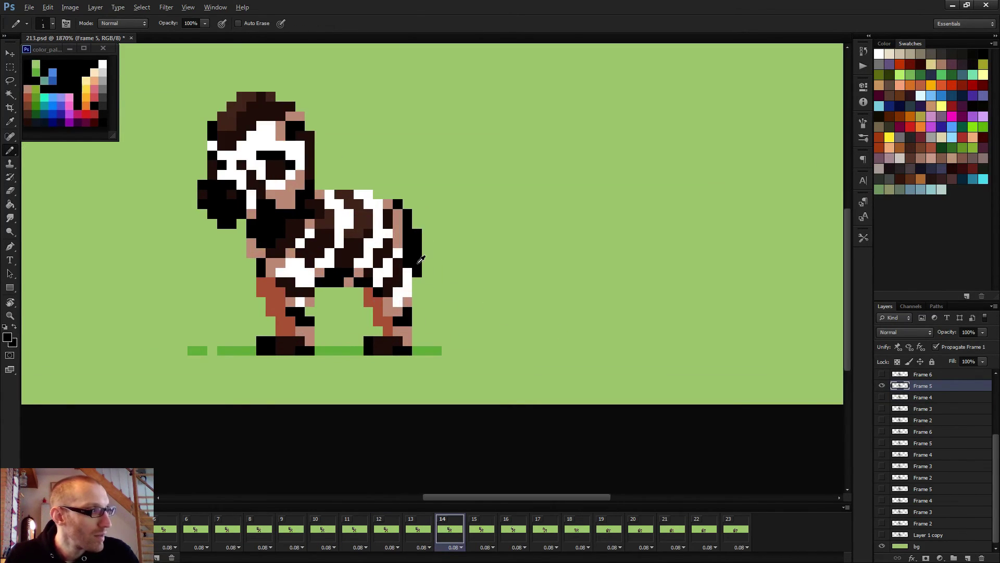
left_click_drag(422, 254, 425, 263)
key("e")
left_click(417, 272)
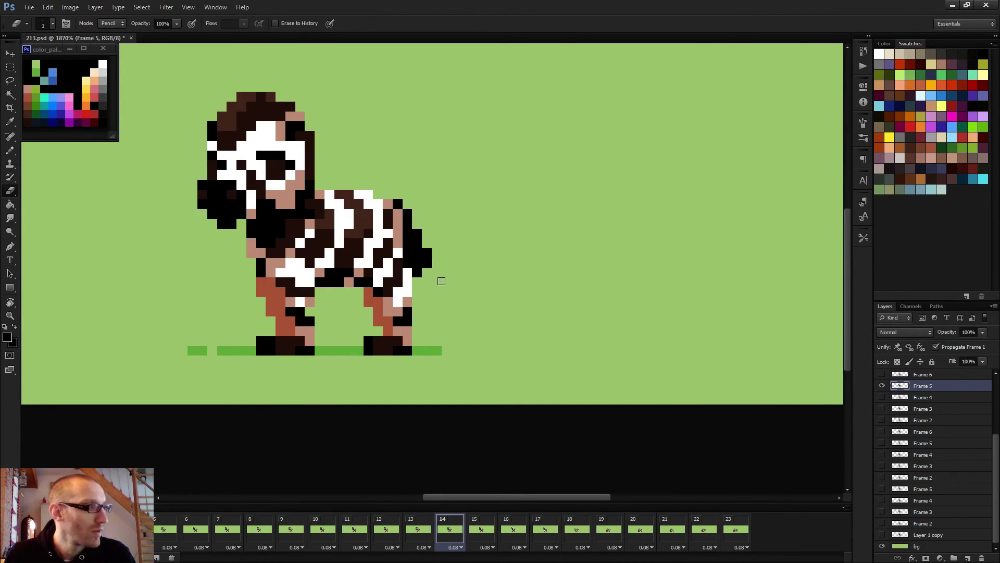
Step: On frame 15's Frame 6 layer, draw a black tail end sticking outward with an upturned tip and erase the hanging bottom rows
key("period")
left_click(925, 374)
key("b")
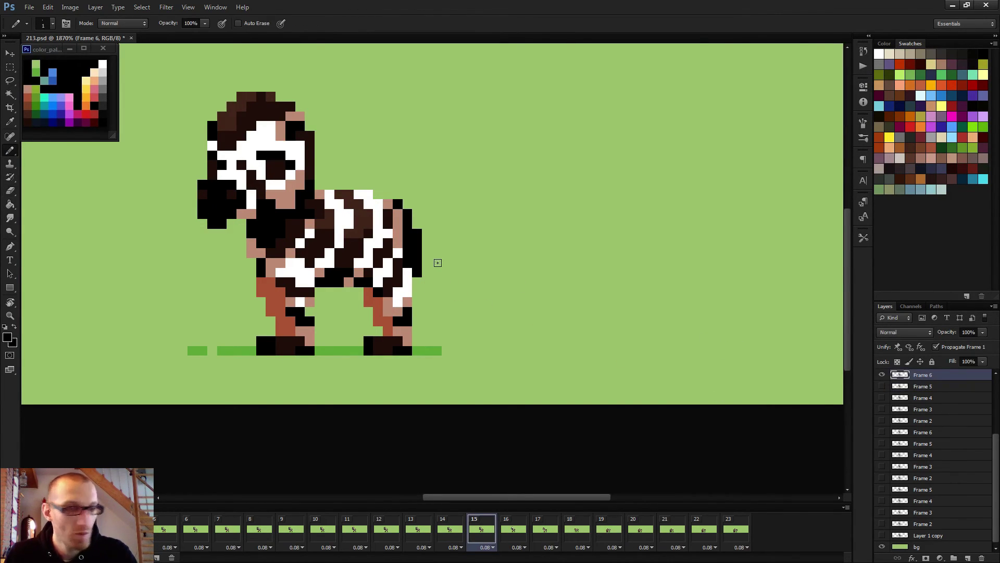
scroll(404, 249, "up", 2)
mouse_move(425, 241)
left_mouse_down()
mouse_move(438, 248)
mouse_move(446, 222)
left_mouse_up()
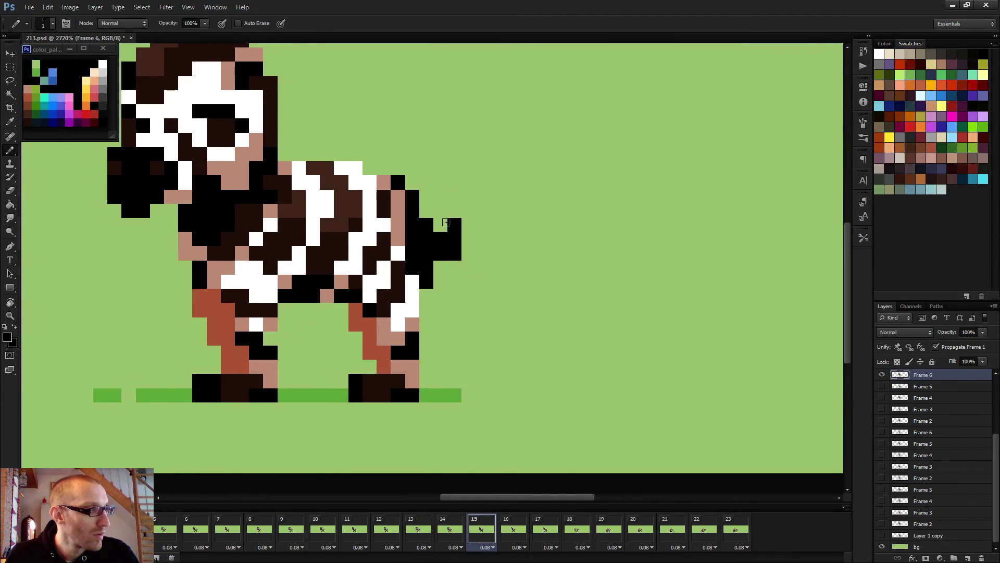
key("e")
left_click_drag(413, 267, 427, 282)
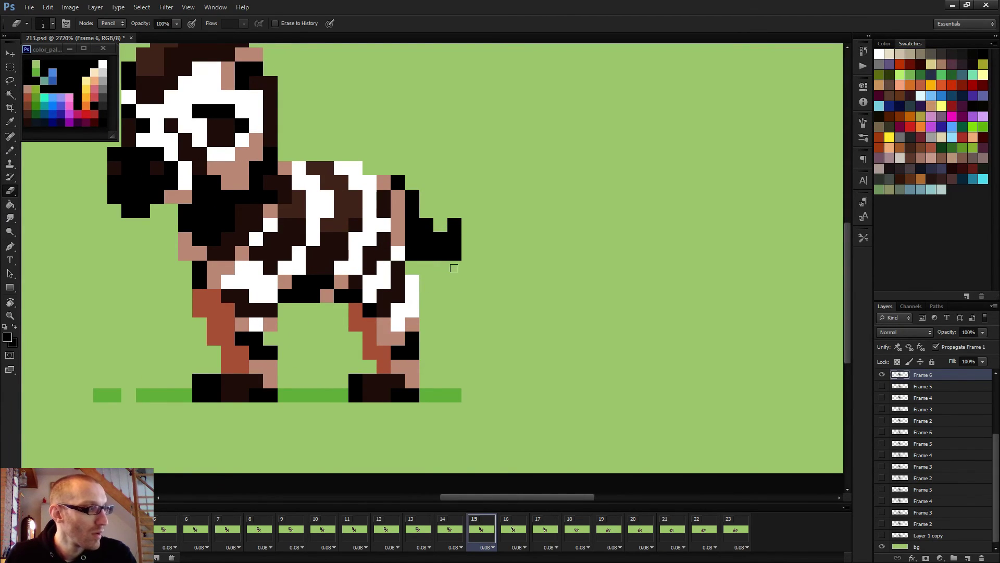
Step: Step back and forth between frames 13 and 17 to examine how the raised tail follows from the neighbouring frames
key("Right")
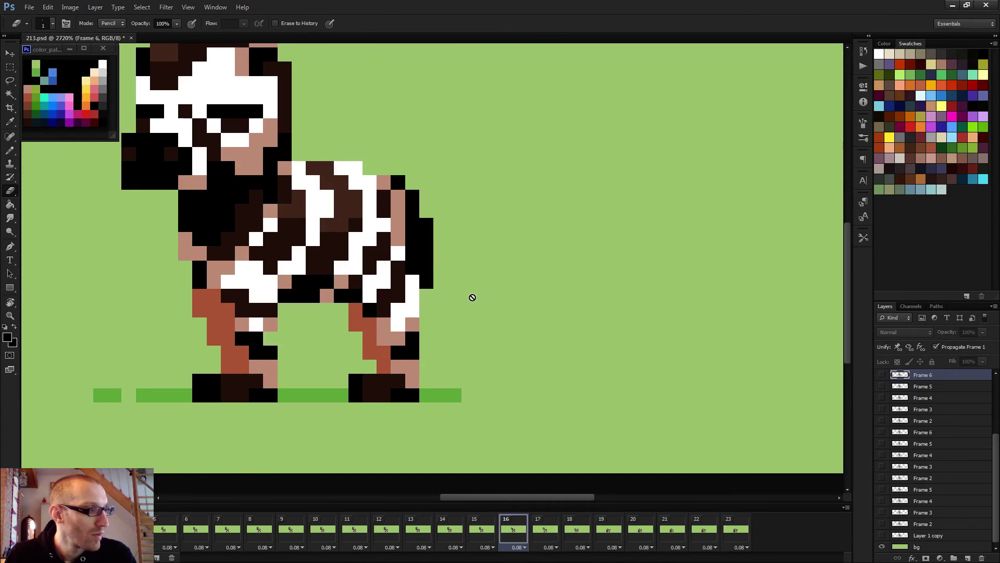
key("Left")
key("Left")
key("Right")
key("Right")
key("Left")
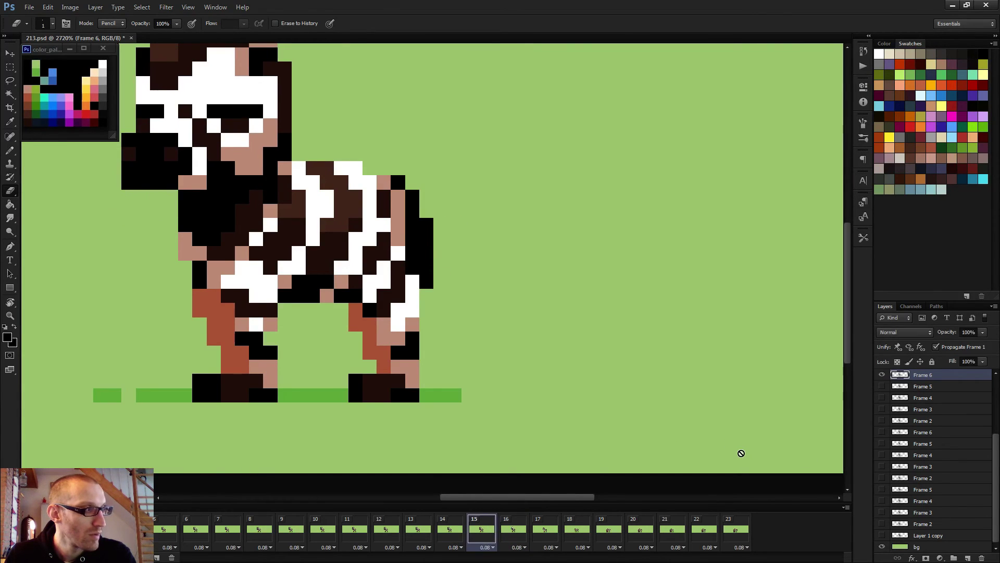
key("Left")
key("Left")
key("Right")
key("Right")
key("Right")
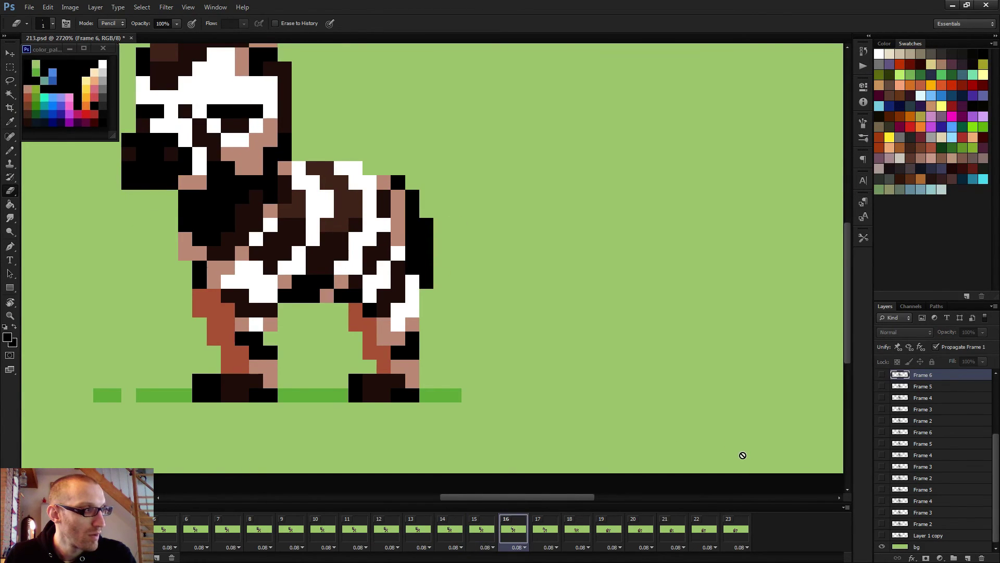
key("Right")
key("Left")
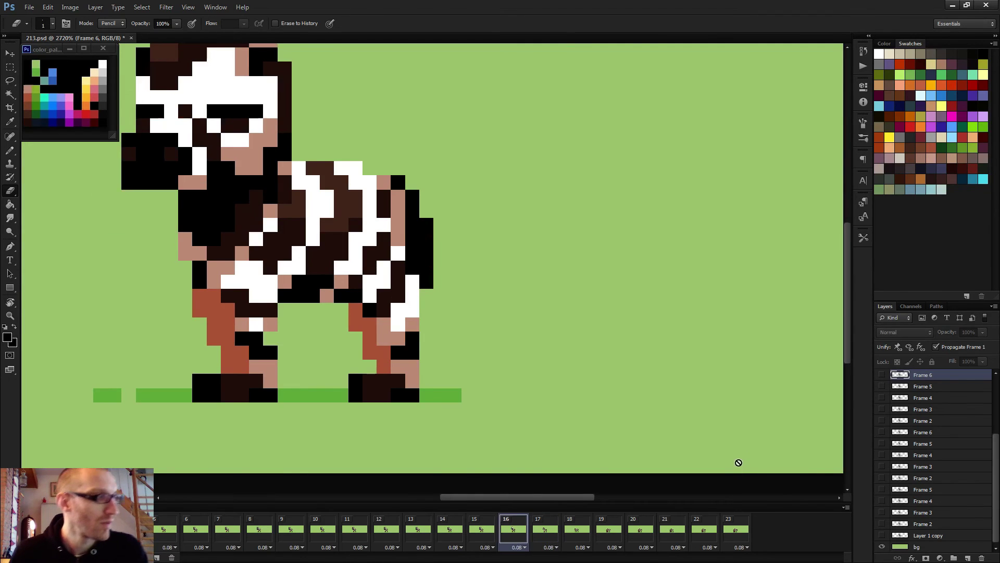
key("Left")
key("Left")
key("Right")
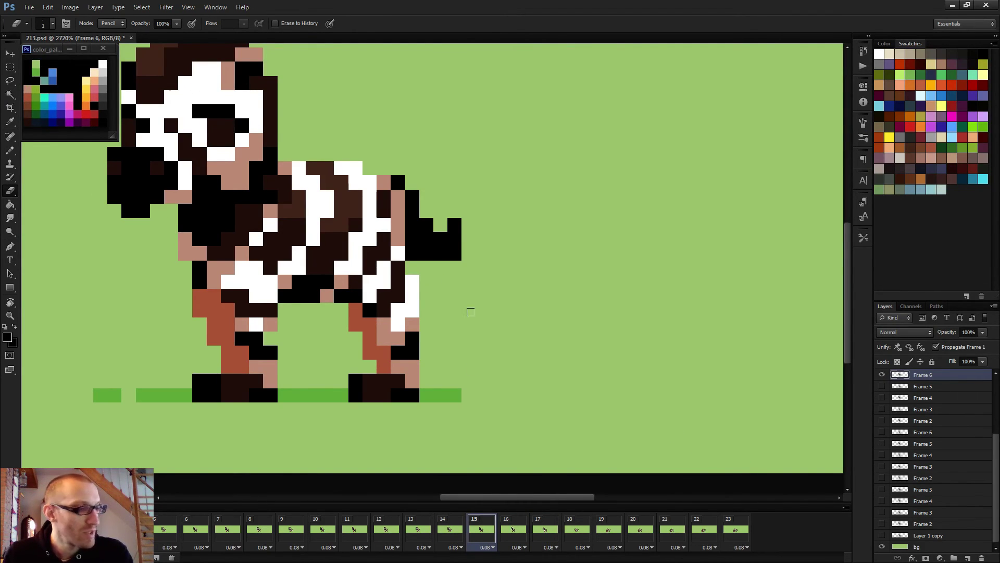
scroll(929, 434, "up", 2)
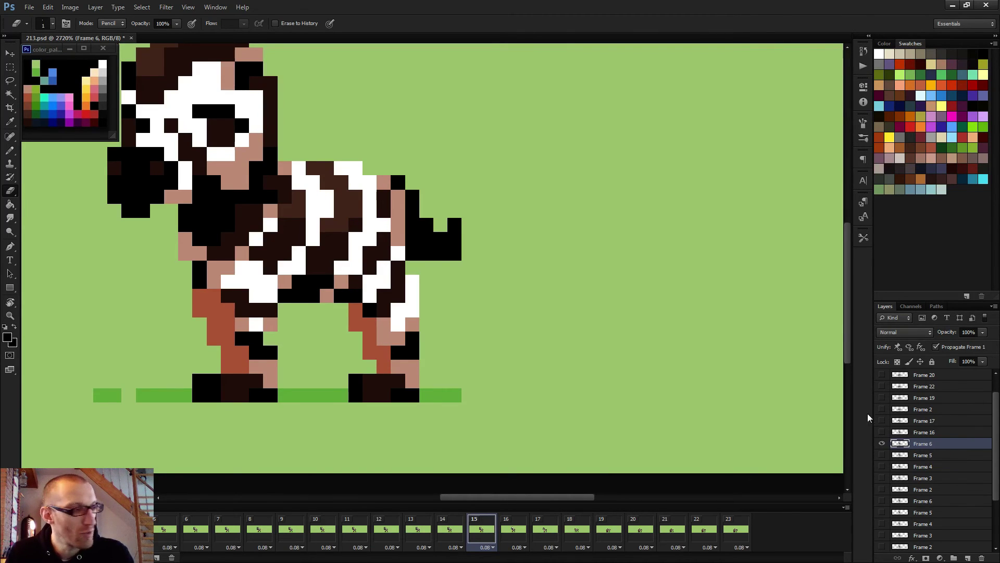
key("b")
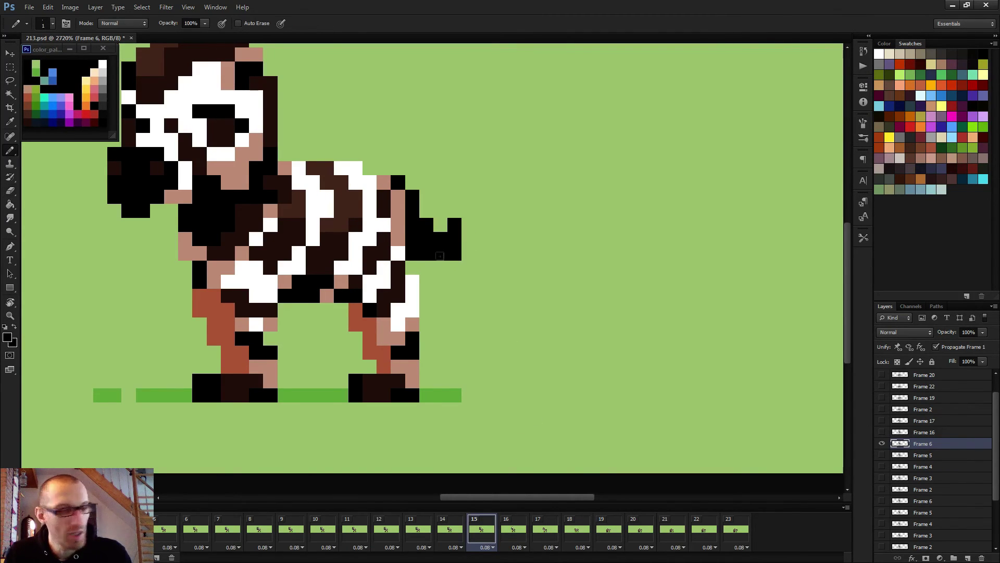
key("Left")
key("Left")
key("Right")
key("Right")
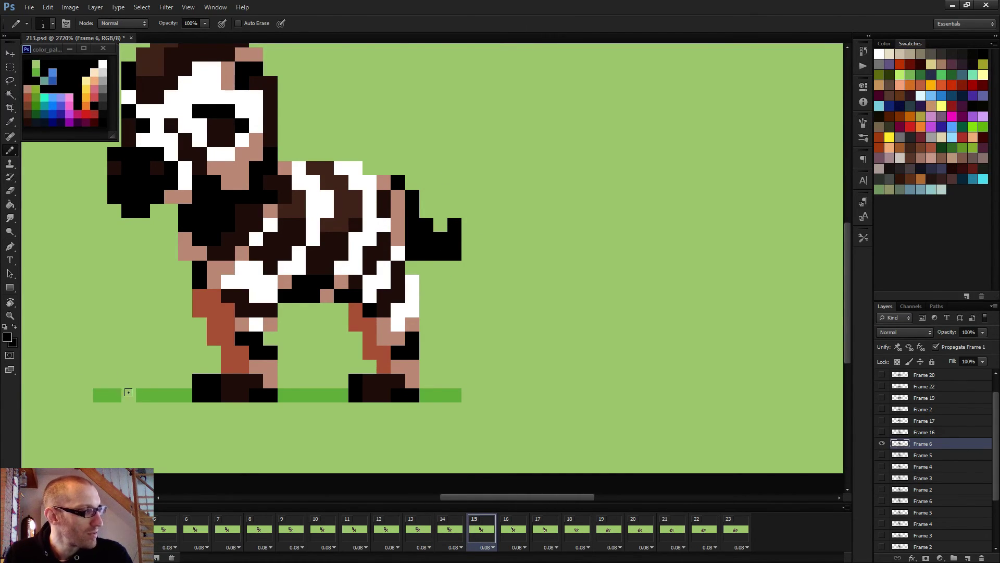
scroll(171, 383, "down", 3)
key("Left")
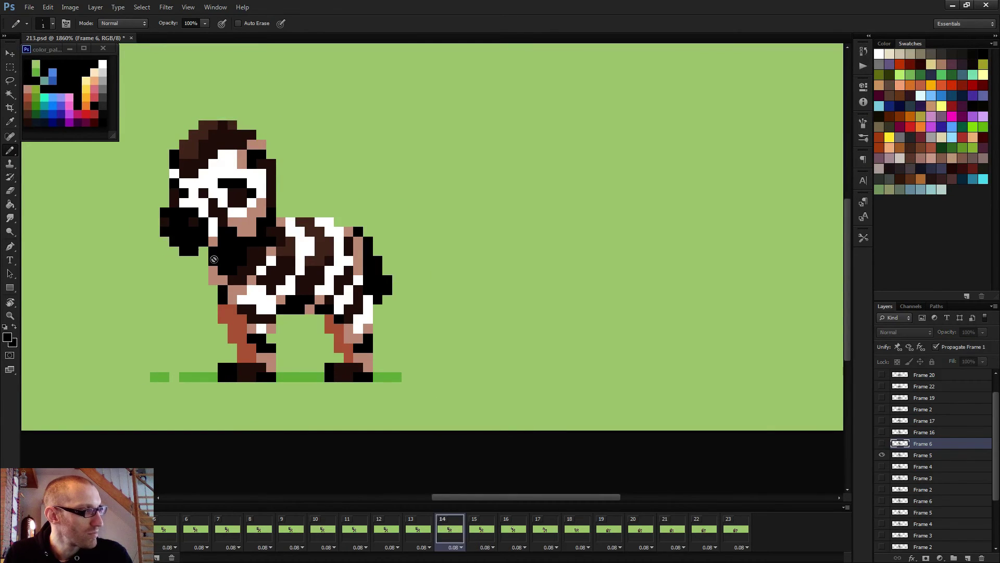
key("Right")
key("Right")
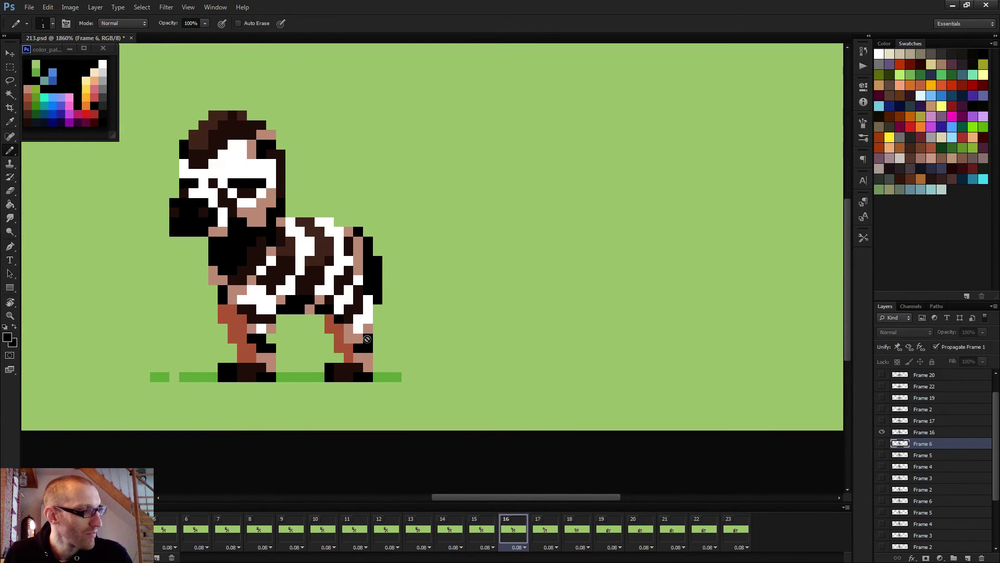
Step: On frame 16's Frame 16 layer, draw the tail extending straight outward in black and erase its hanging bottom rows
left_click(925, 431)
scroll(460, 303, "up", 3)
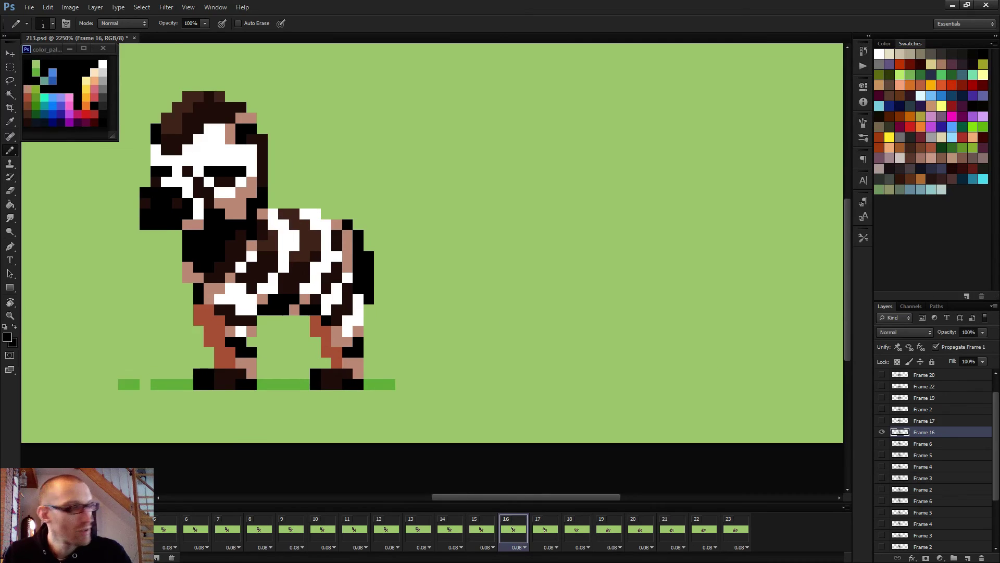
left_click(315, 252, "alt")
left_click(335, 263)
left_click(335, 247)
left_click(351, 247)
left_click(351, 231)
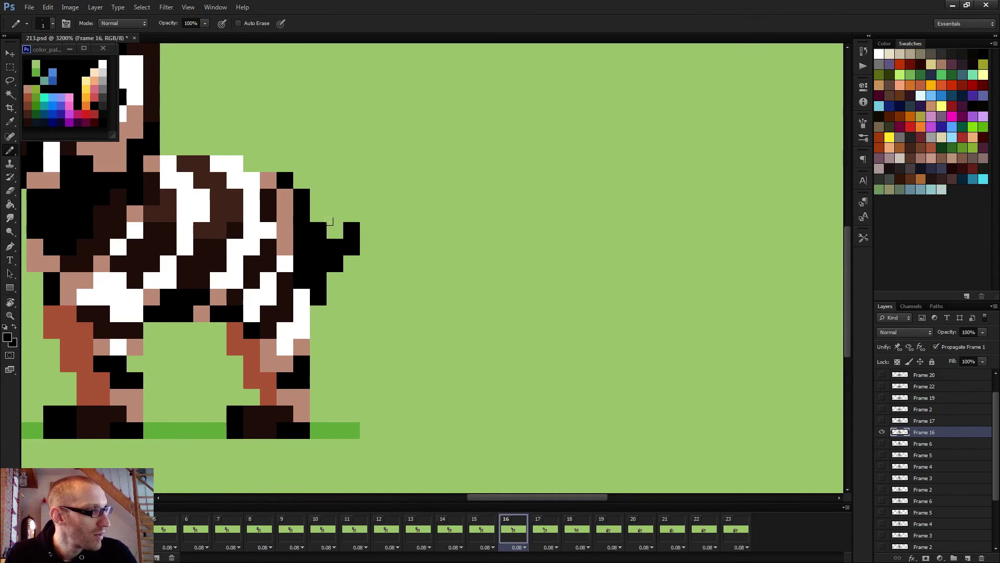
left_click(335, 230)
key("e")
left_click_drag(301, 280, 319, 297)
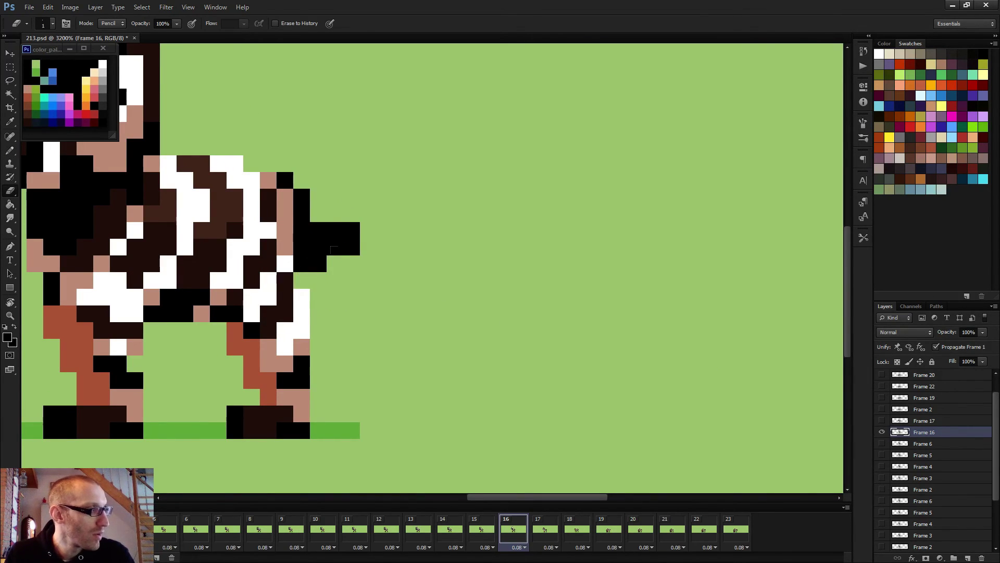
Step: Step back and forth between frames 13 and 17 to compare frame 16's extended tail with its neighbours
key("Left")
key("Left")
key("Left")
key("Right")
key("Right")
key("Right")
key("Right")
key("Right")
key("Right")
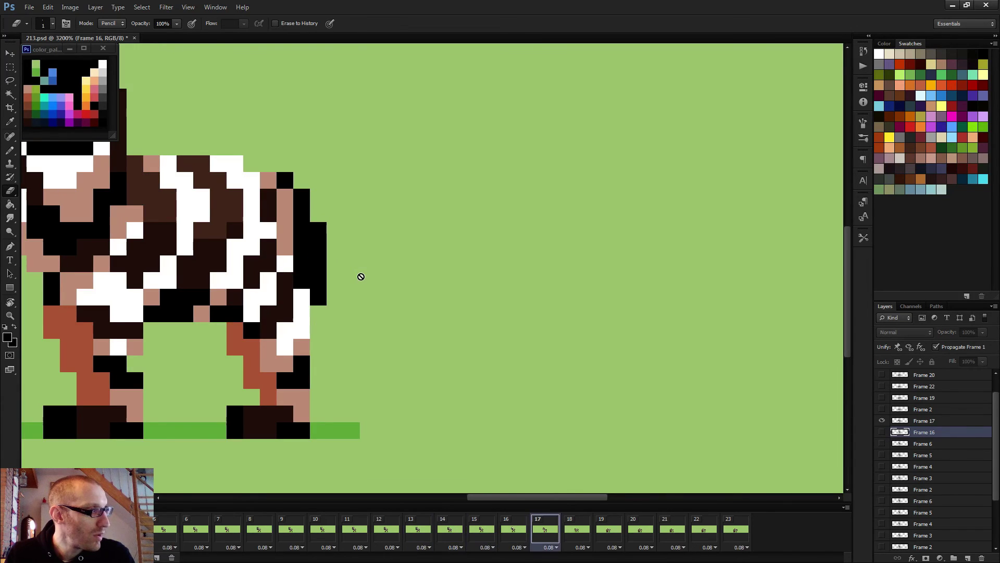
key("Left")
key("Left")
key("Left")
key("Left")
scroll(383, 284, "down", 4)
key("Left")
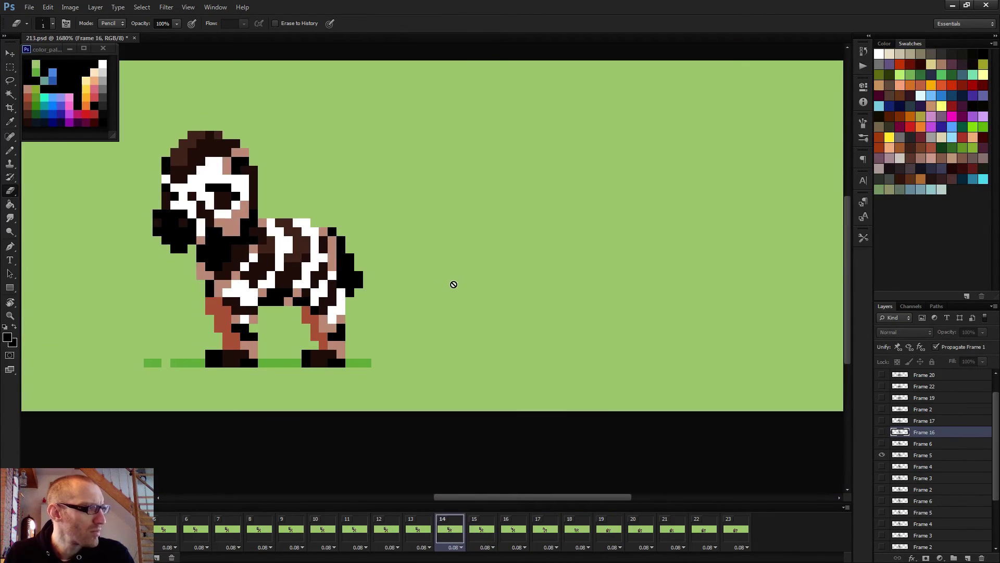
key("Right")
key("Right")
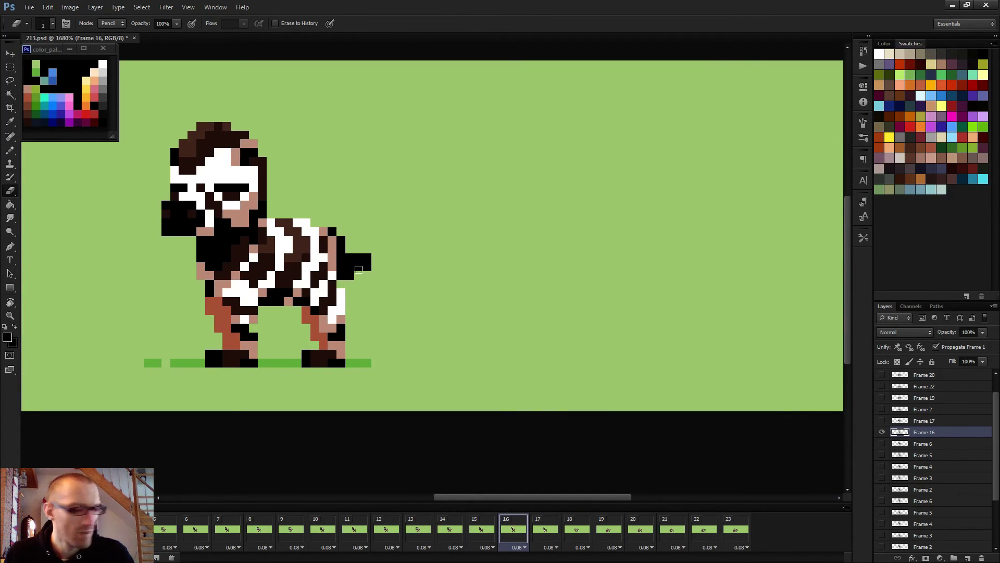
Step: On the Frame 16 layer, rework the extended tail to end in an upturned black tip and check it against frame 14
key("b")
key("e")
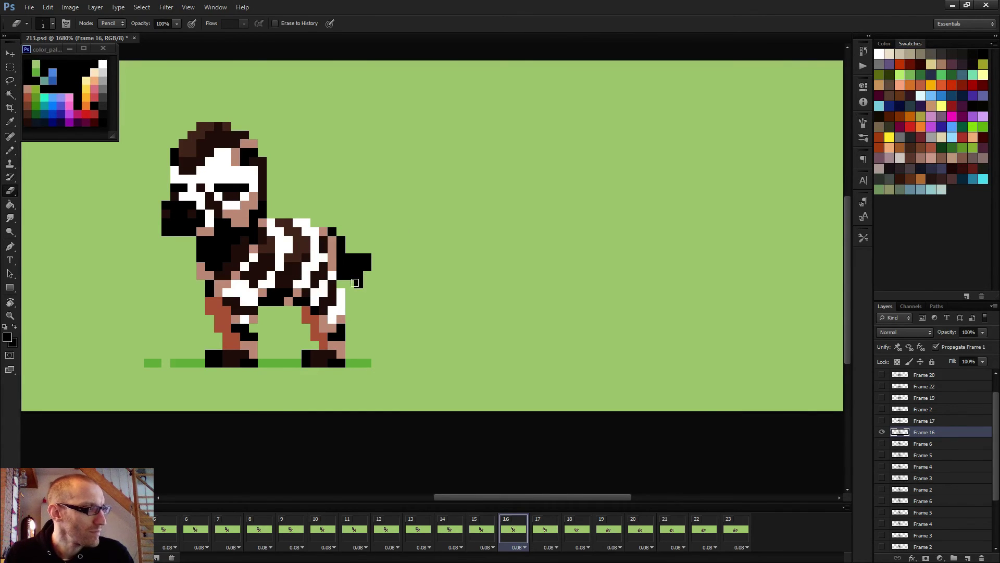
scroll(407, 283, "down", 2)
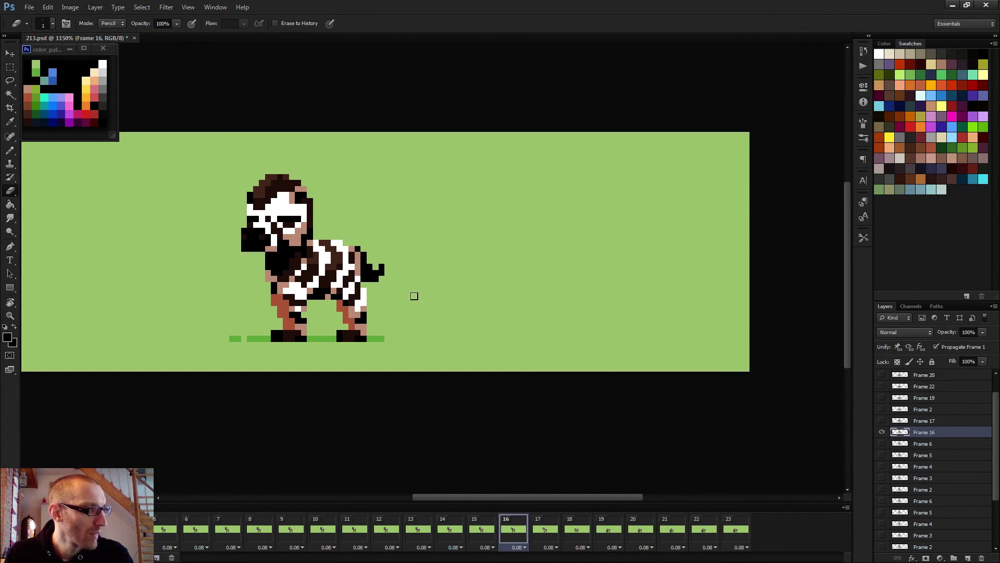
key("space")
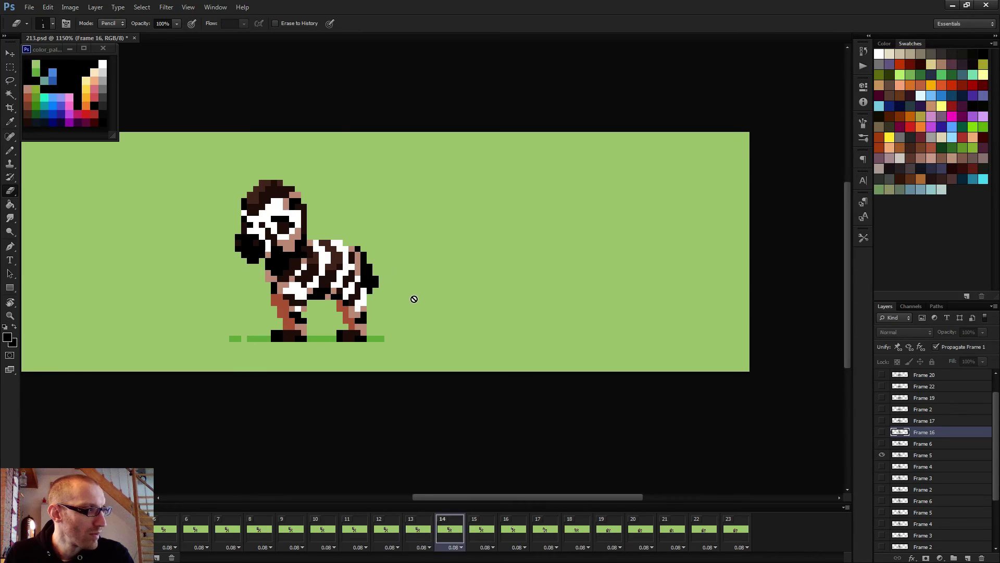
key("space")
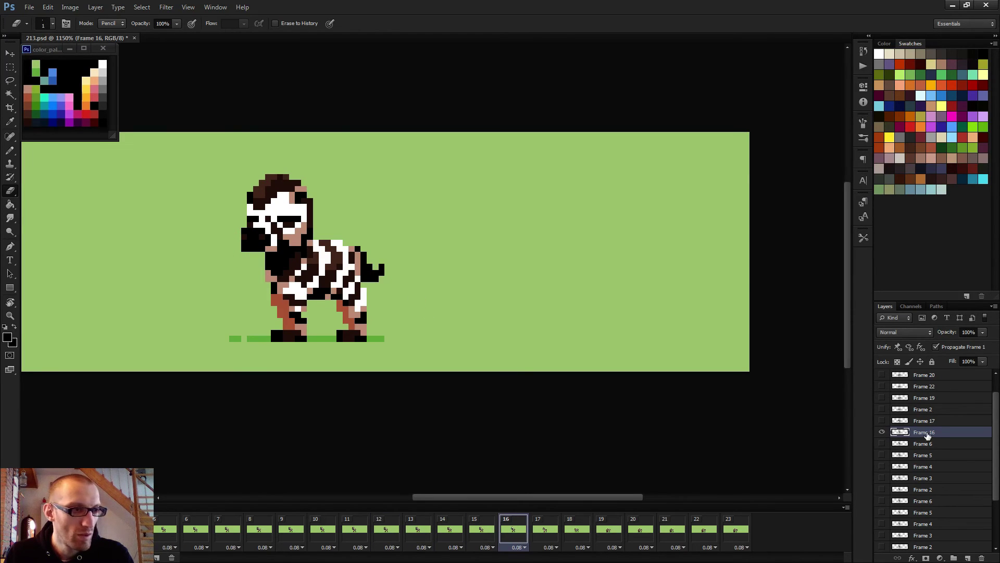
Step: On the Frame 16 layer, select the extended tail with its upturned tip and nudge it up one pixel
key("m")
scroll(511, 313, "up", 3)
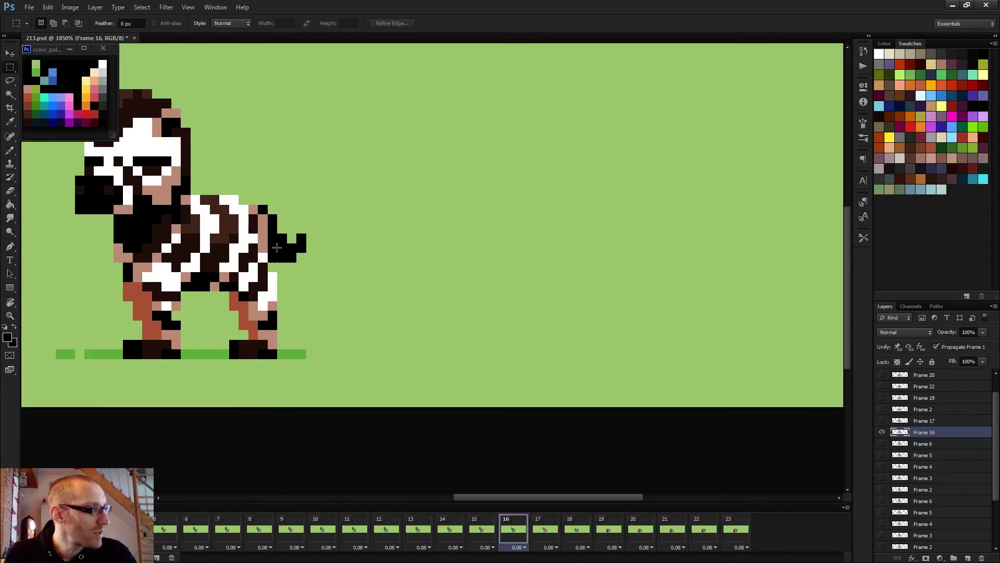
key("ctrl+a")
left_click_drag(297, 235, 314, 252)
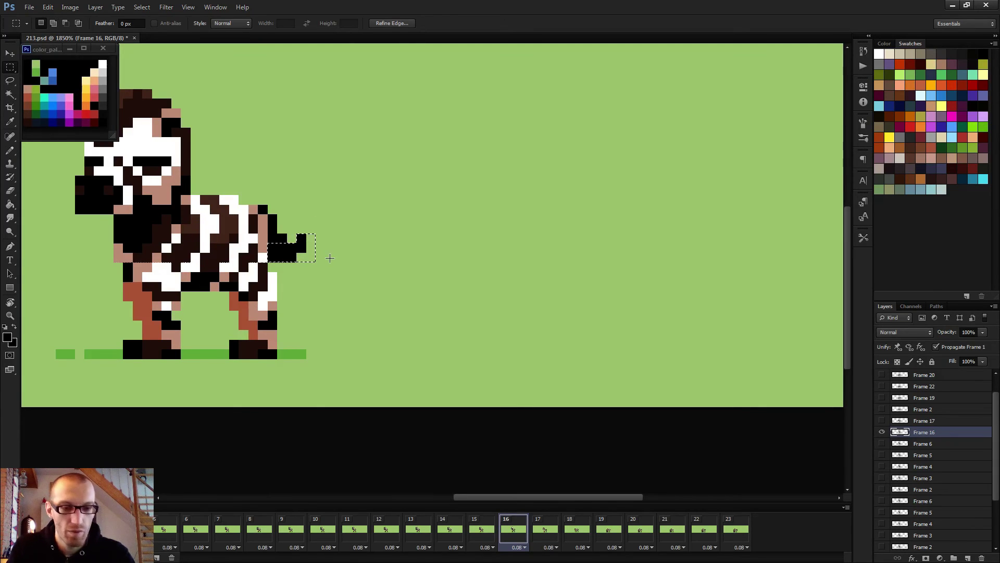
key("v")
key("Up")
key("ctrl+d")
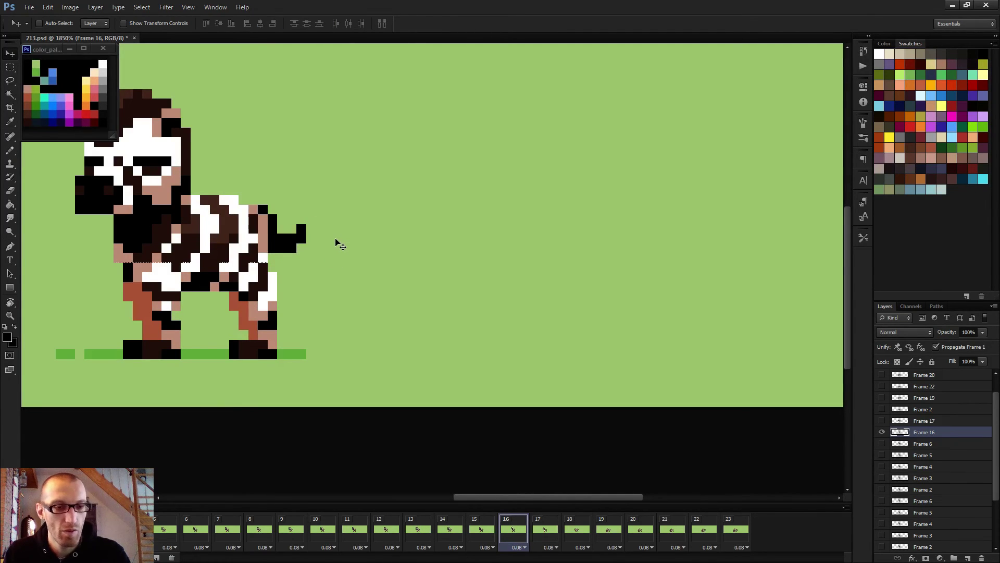
Step: On frame 17's Frame 17 layer, extend the tail tip outward with black pixels and erase its lower inner pixels beside the rump
key("space")
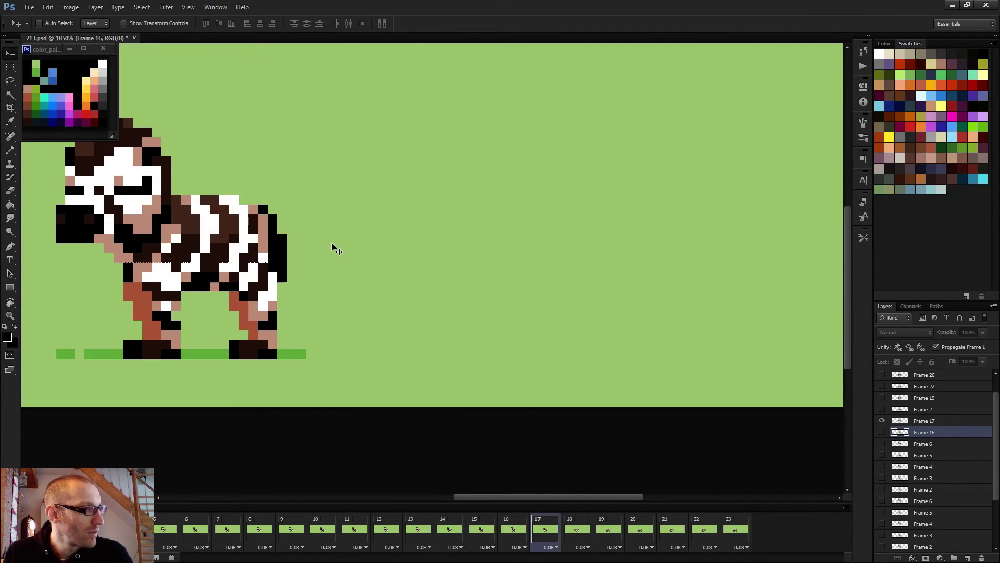
left_click(926, 423)
key("b")
scroll(352, 288, "up", 2)
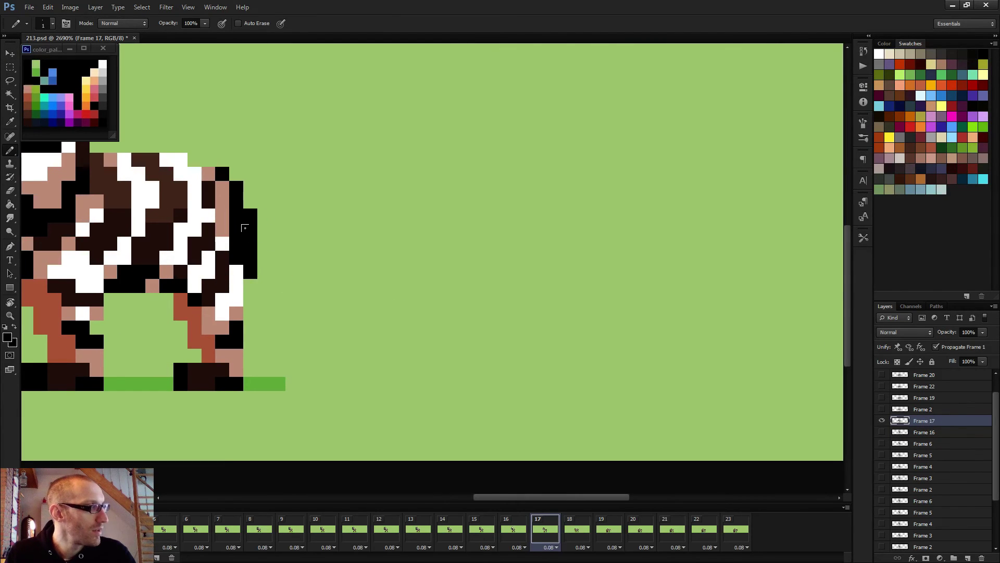
left_click(261, 242)
left_click(264, 258)
left_click(278, 244)
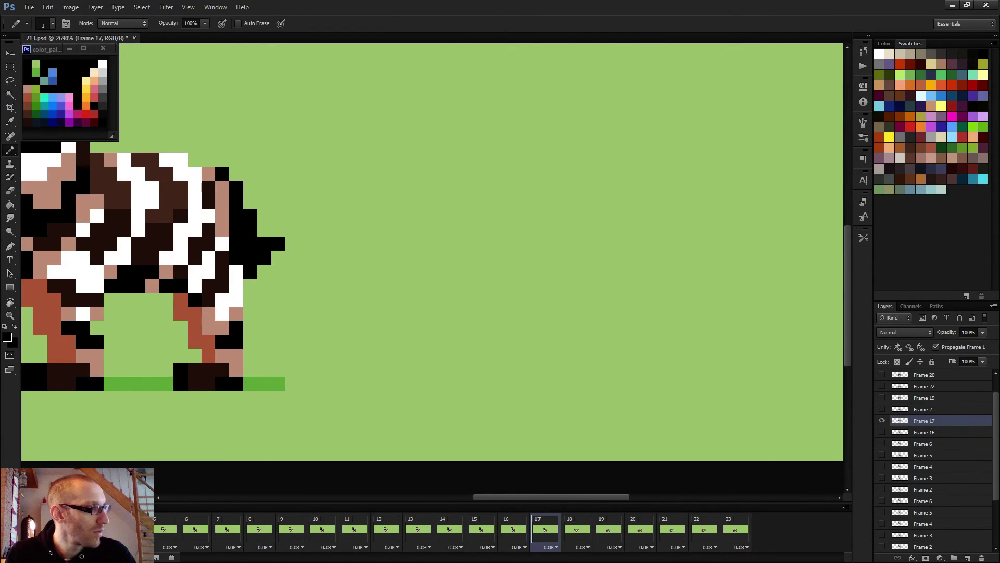
key("e")
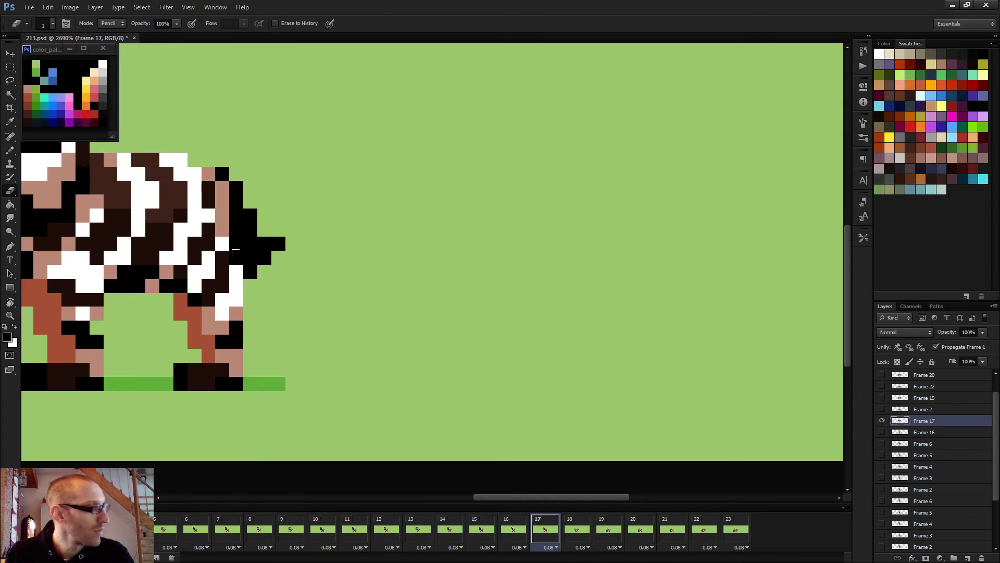
left_click_drag(236, 257, 250, 271)
scroll(297, 274, "down", 3)
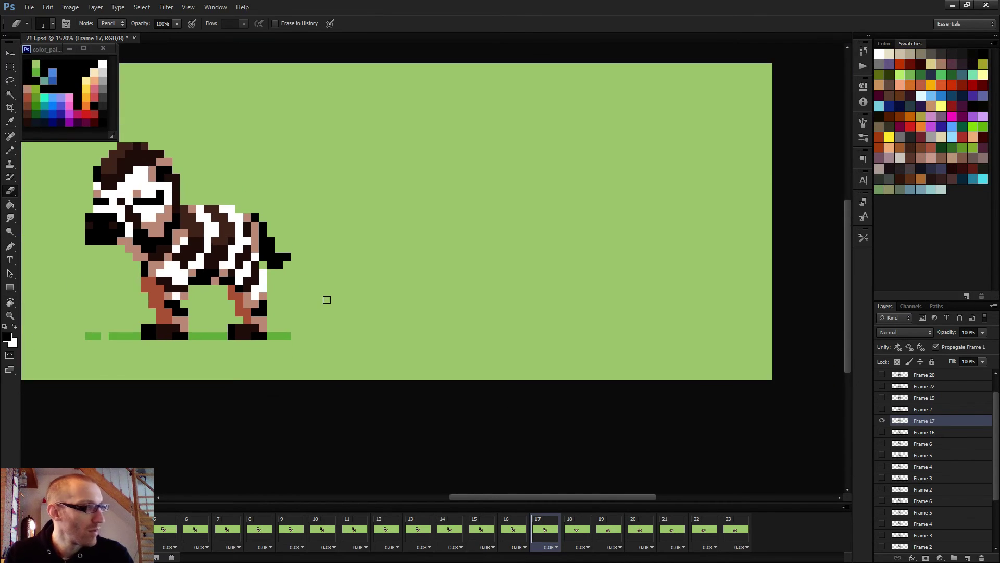
Step: Step back and forth between frames 15 and 18 to compare frame 17's tail with its neighbours
key("Right")
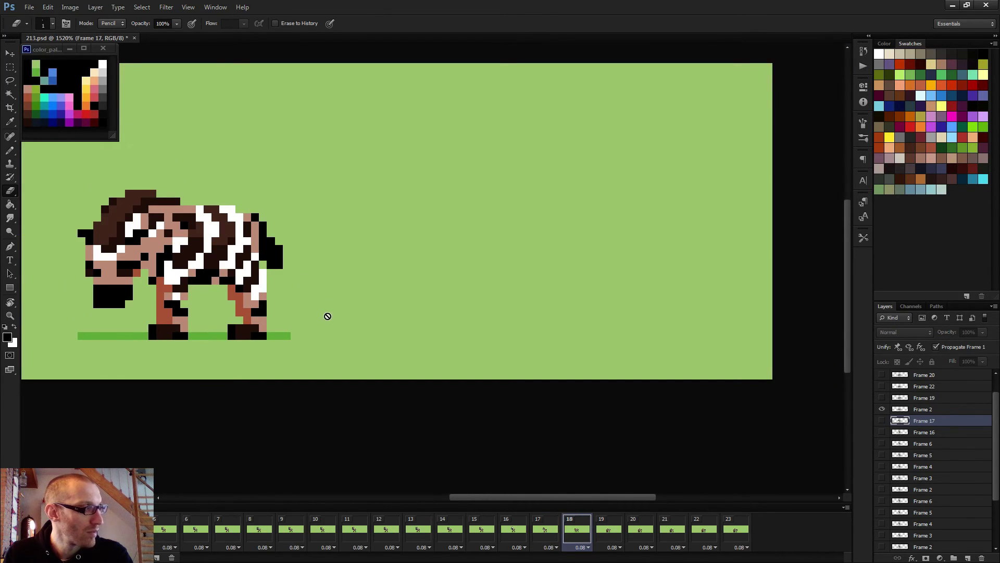
key("comma")
key("comma")
key("comma")
key("period")
key("period")
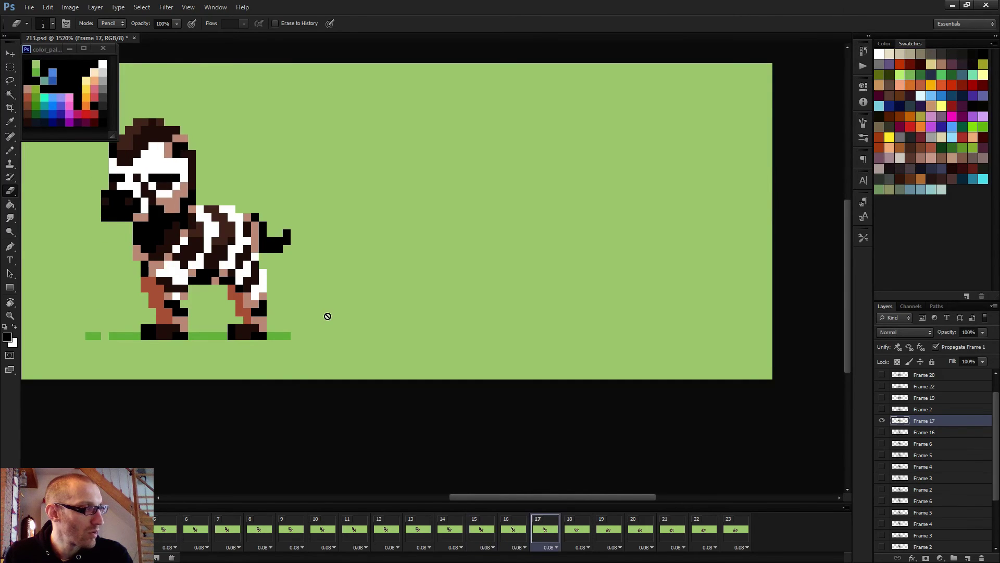
key("period")
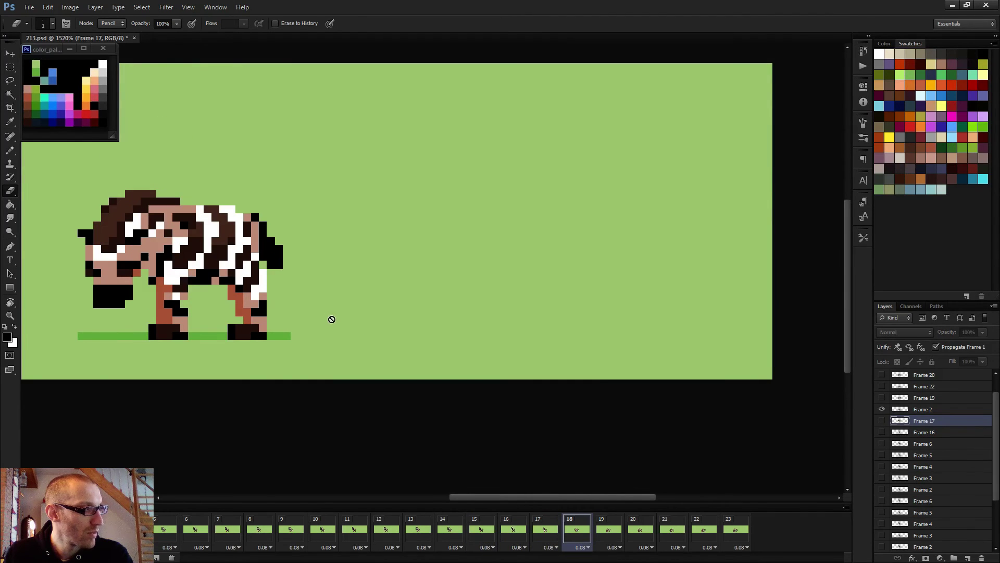
Step: On frame 18's Frame 2 layer, fill the gap beside the rump in black, erase the tail's outer column and lengthen its lower end
left_click(932, 411)
key("b")
scroll(297, 267, "up", 3)
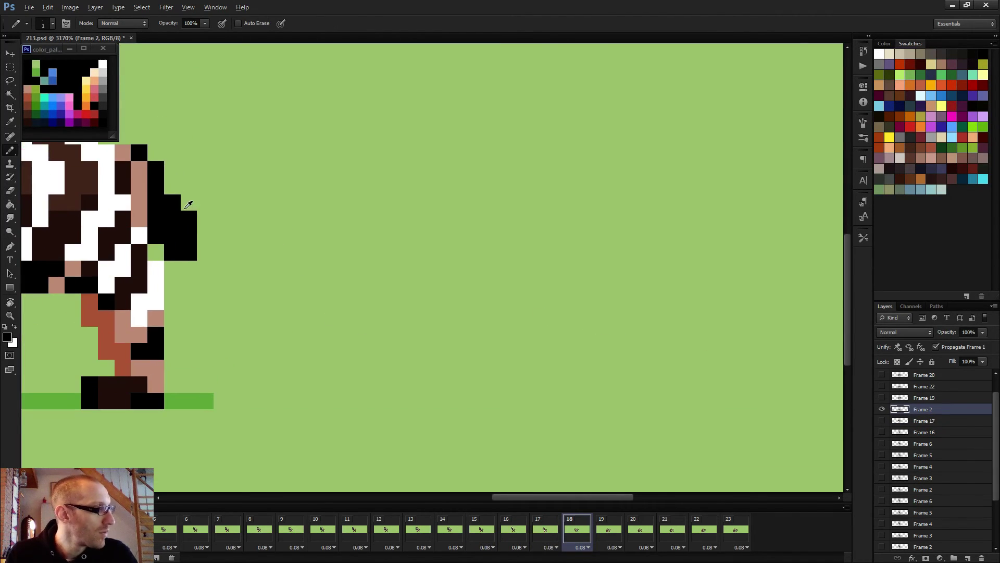
left_click(156, 252)
key("e")
left_click_drag(189, 218, 189, 252)
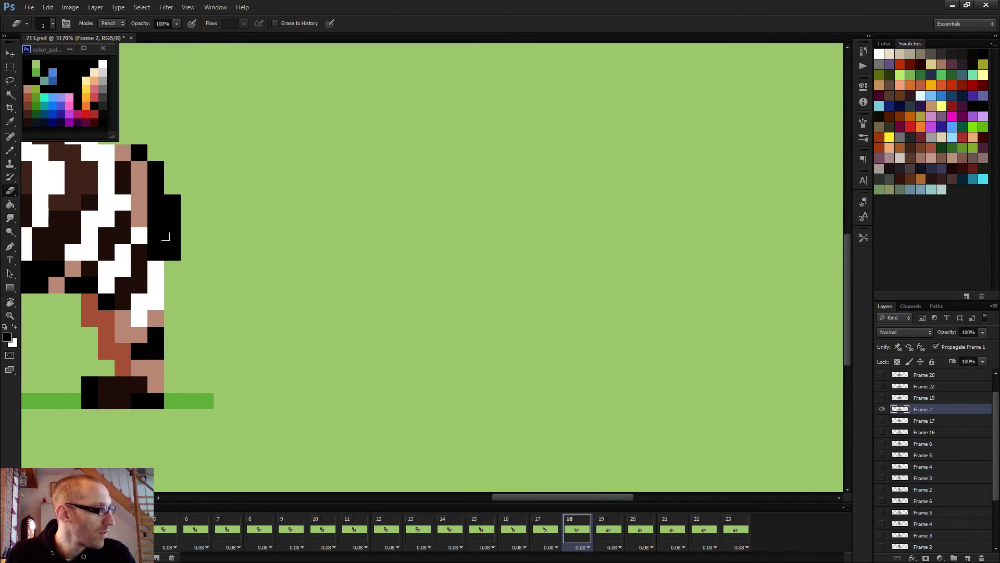
key("b")
left_click(173, 268)
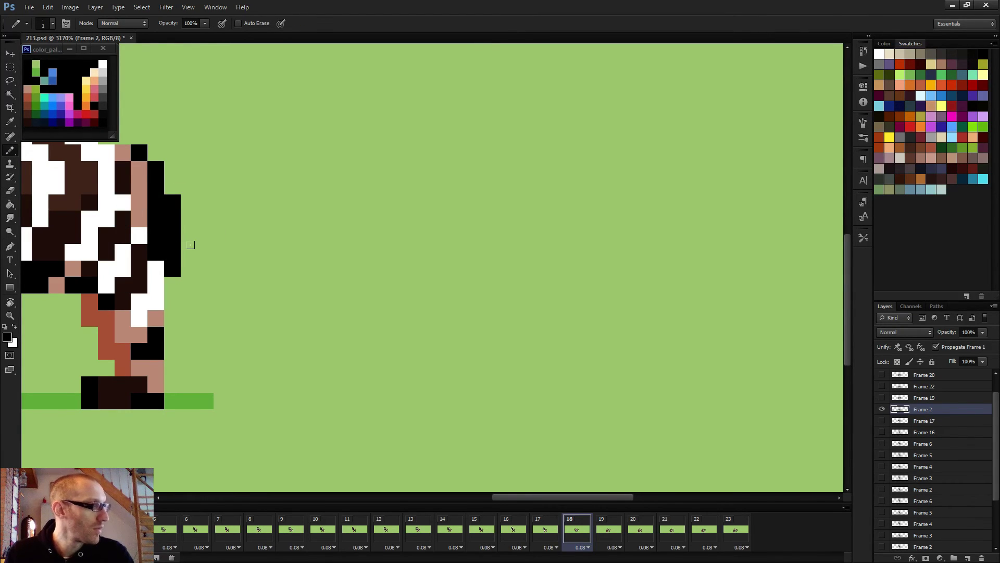
left_click(189, 251)
Step: Step through frames 16 to 23 to examine how frame 18's reshaped tail leads into the grazing frames
scroll(219, 271, "down", 3)
key("Right")
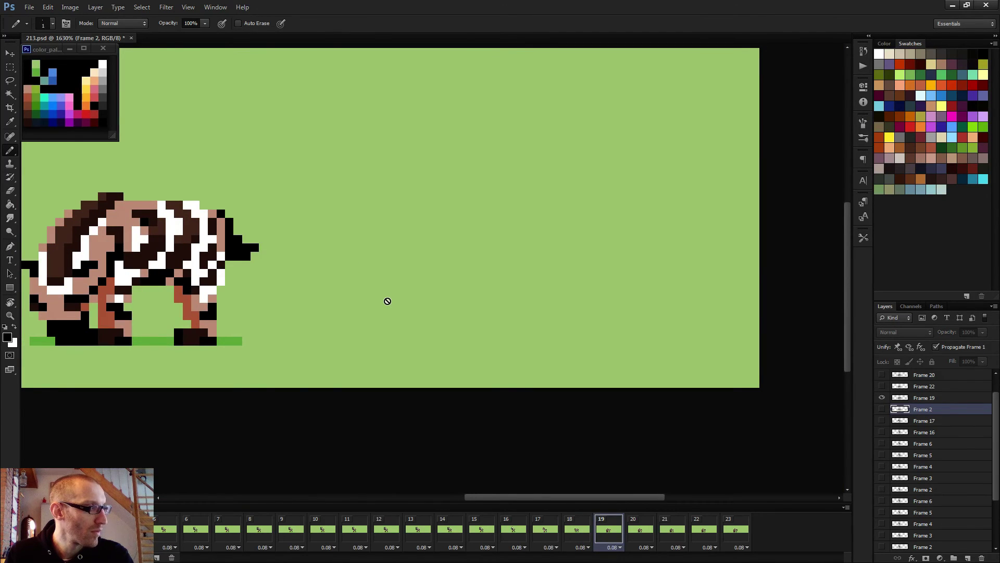
key("Left")
key("Left")
key("Left")
key("Right")
key("Right")
key("Right")
key("Right")
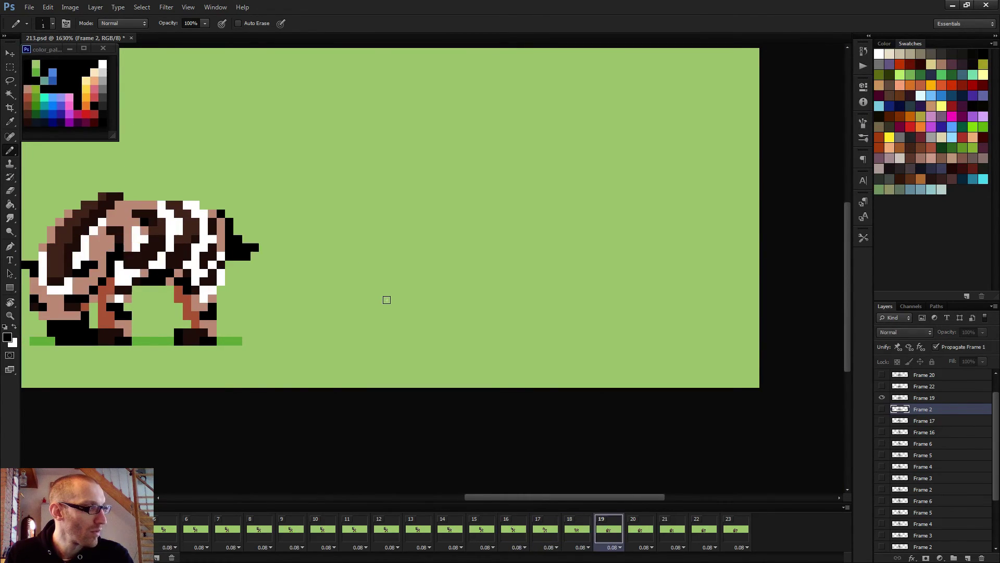
key("Right")
key("Right")
key("Right")
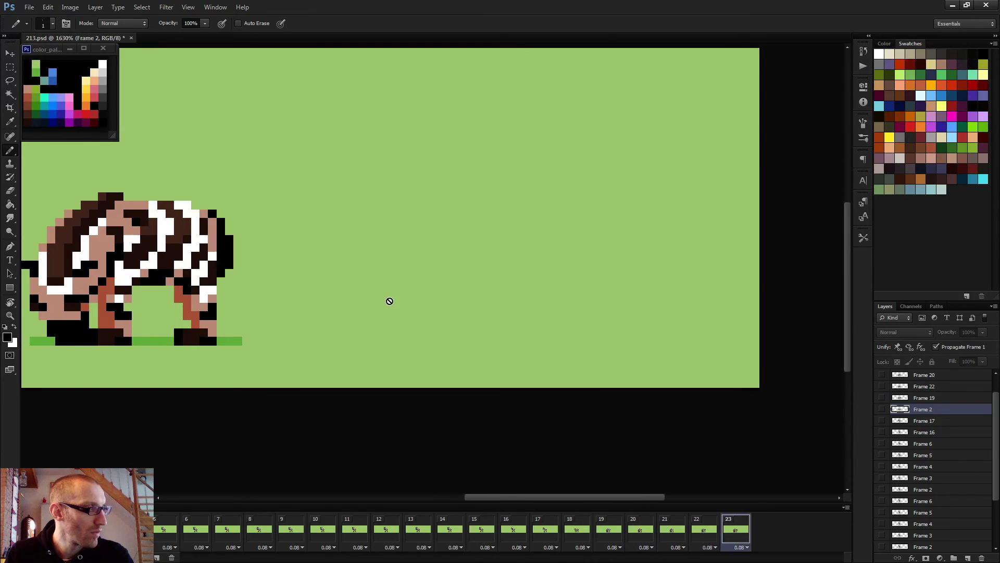
key("Right")
Step: Play the whole animation to review the tail movement and stop it on frame 19
scroll(362, 223, "down", 3)
key("space")
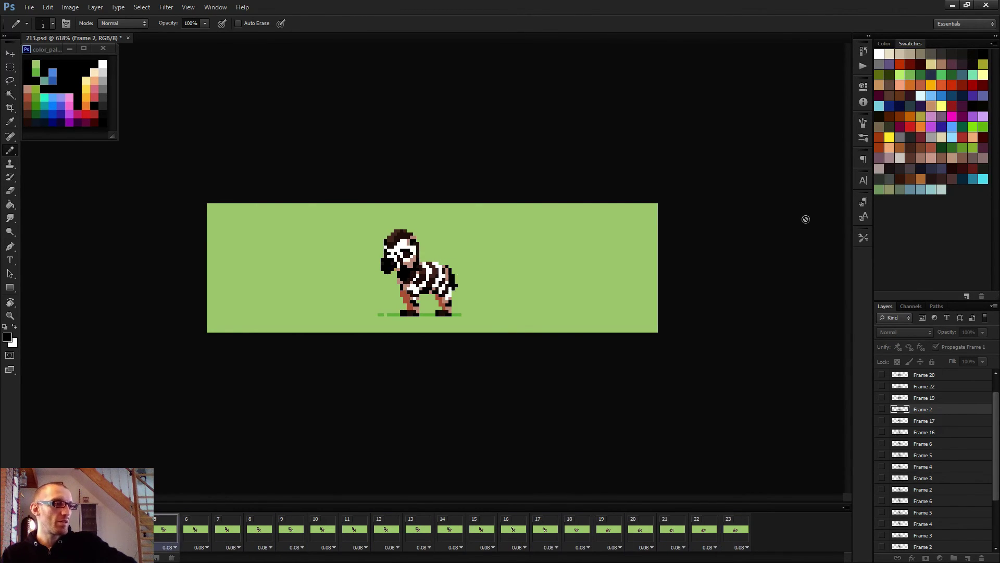
scroll(476, 311, "down", 1)
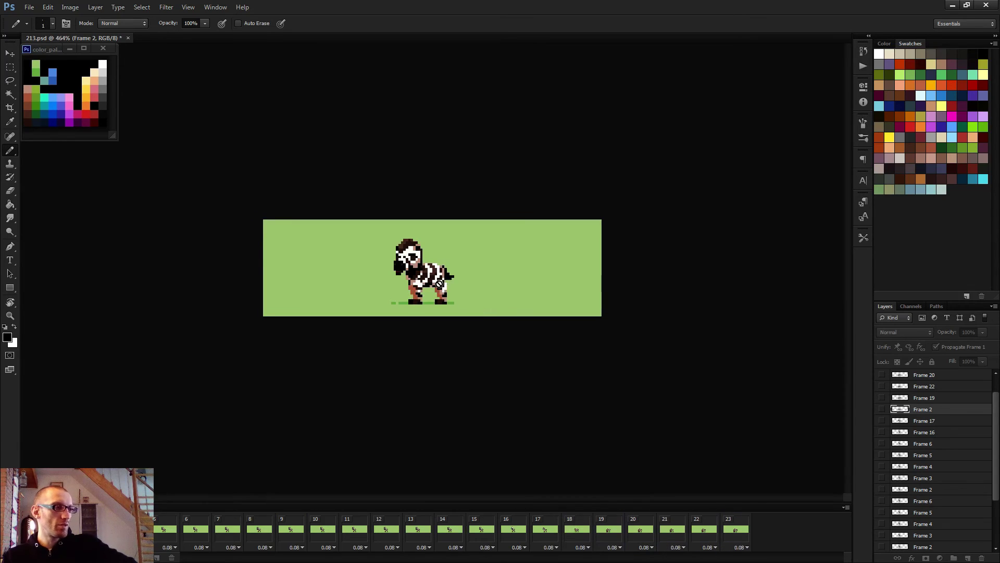
scroll(507, 306, "down", 2)
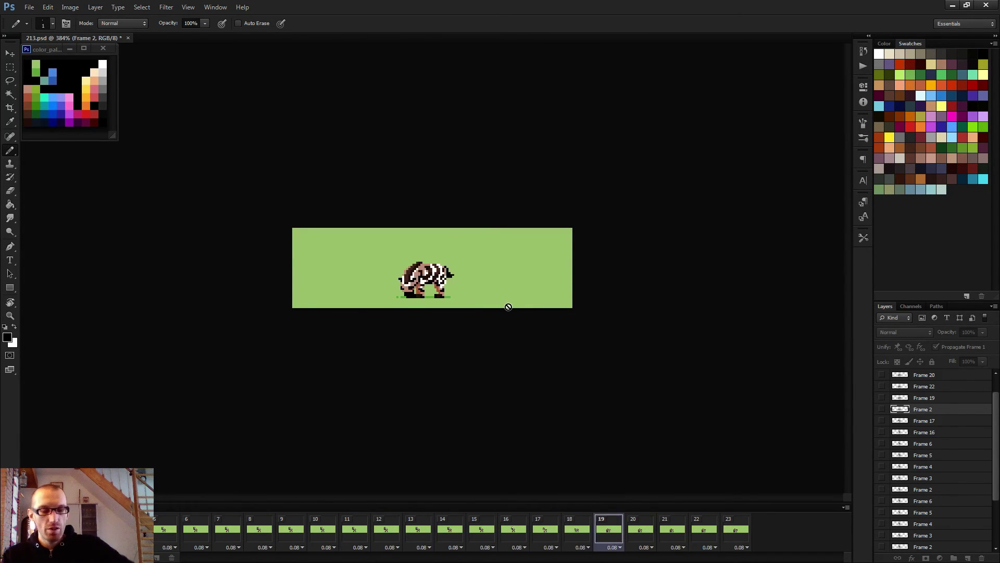
key("space")
key("space")
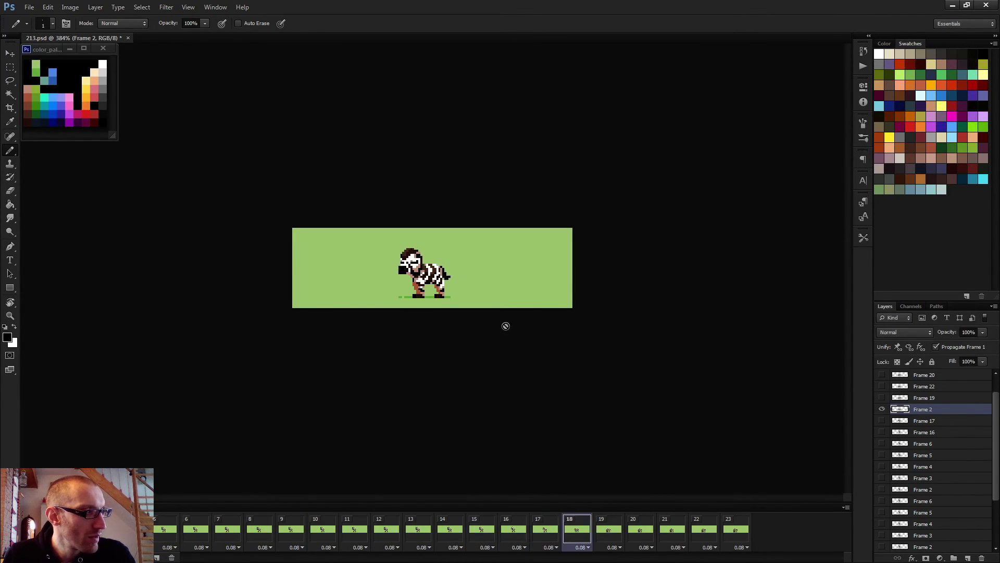
Step: On the Frame 19 layer, shift the patch of body stripes one pixel toward the head and repaint the exposed gap in white
left_click(932, 399)
key("m")
scroll(412, 293, "up", 5)
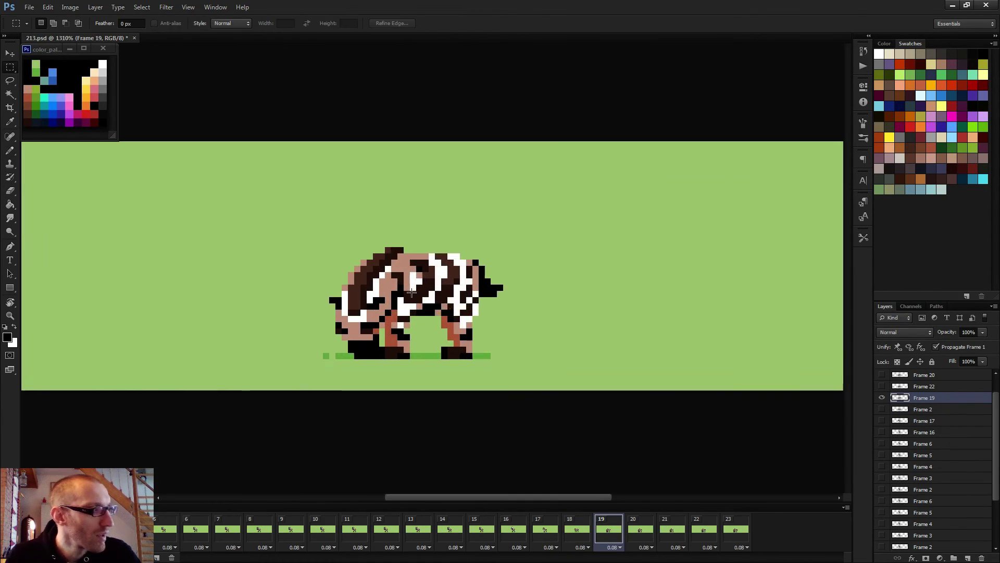
scroll(412, 293, "up", 1)
left_click_drag(412, 252, 474, 295)
key("v")
key("Left")
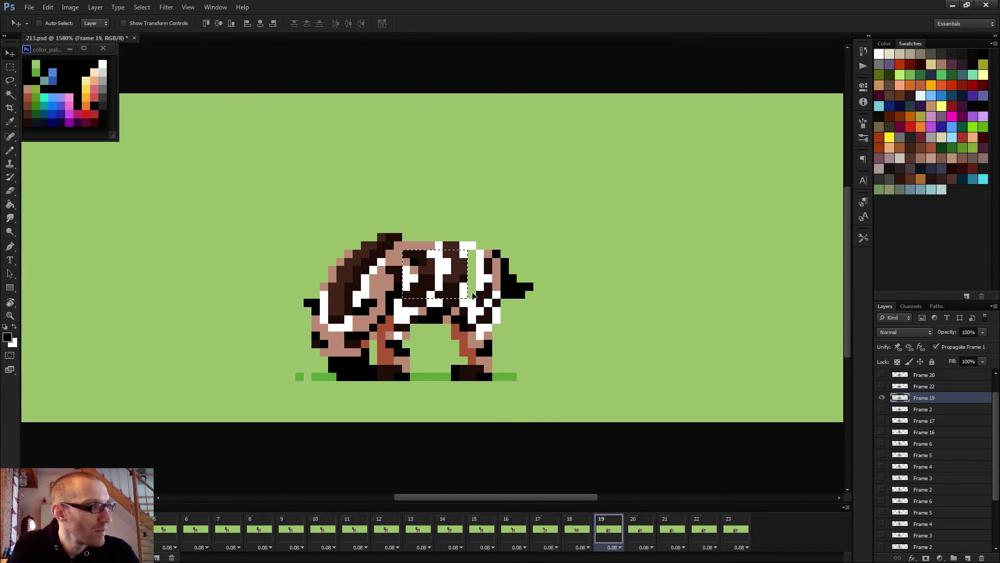
key("ctrl+d")
key("b")
scroll(443, 286, "up", 5)
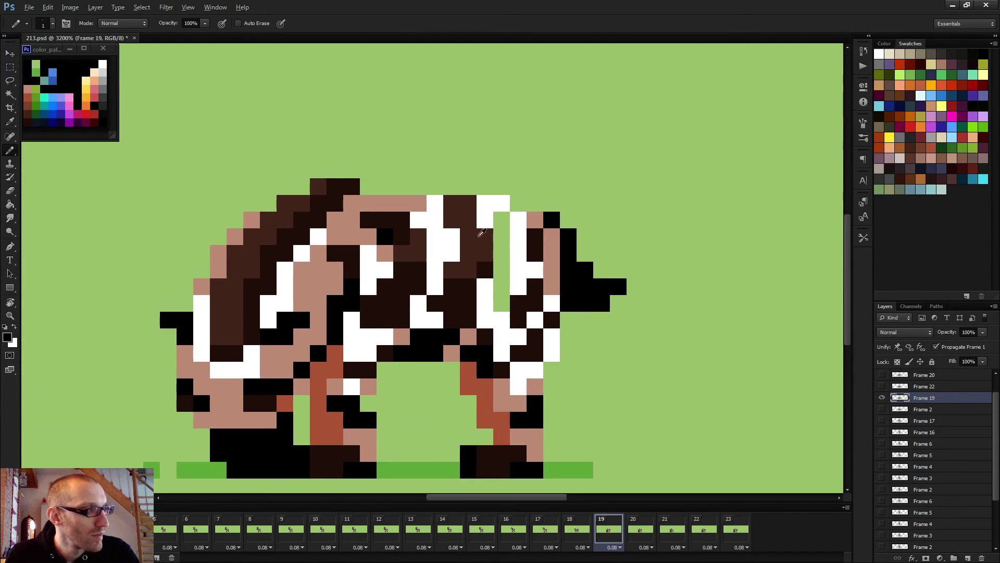
left_click(485, 215, "alt")
mouse_move(488, 211)
left_mouse_down()
mouse_move(501, 244)
mouse_move(482, 288)
left_mouse_up()
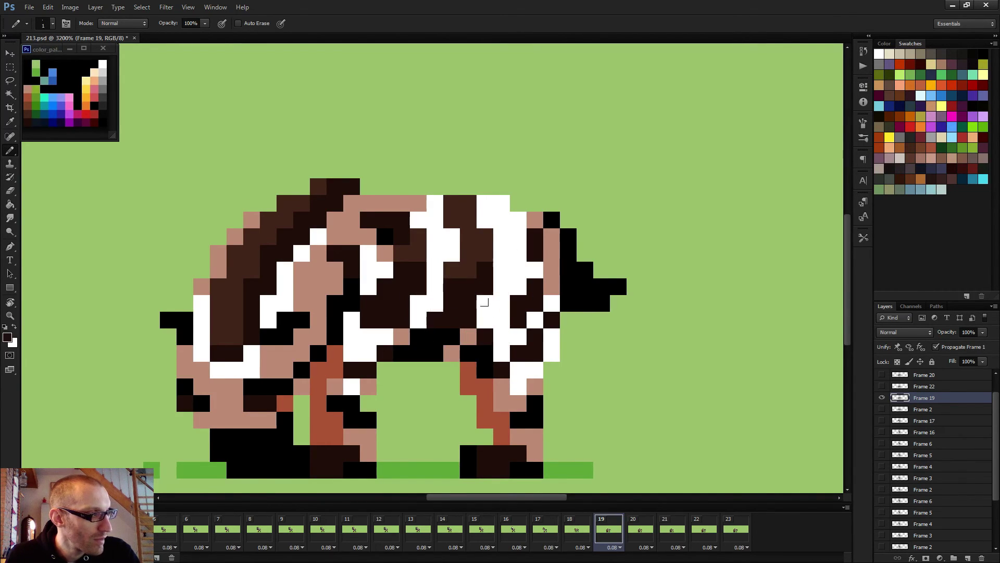
Step: Step back and forth between frames 17 and 21 to compare frame 19's shifted stripes with the neighbouring frames
scroll(484, 303, "down", 5)
key("Left")
key("Left")
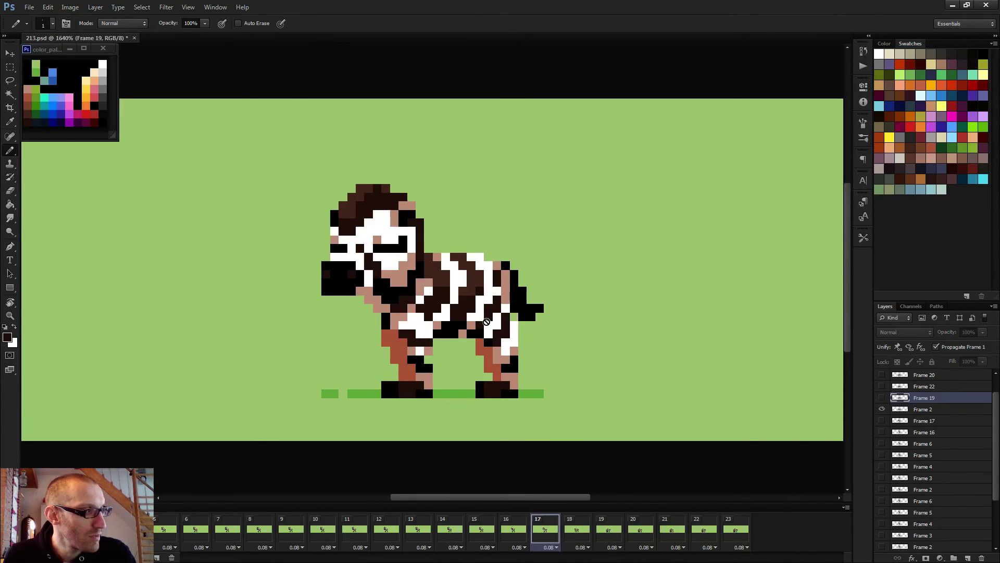
key("period")
key("period")
key("period")
key("period")
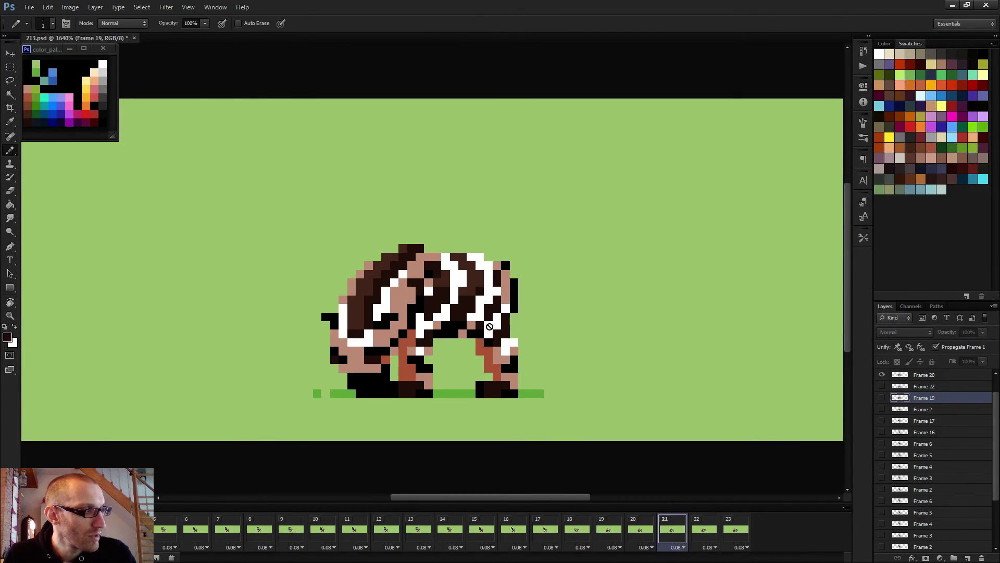
key("comma")
key("comma")
key("comma")
key("comma")
key("period")
key("period")
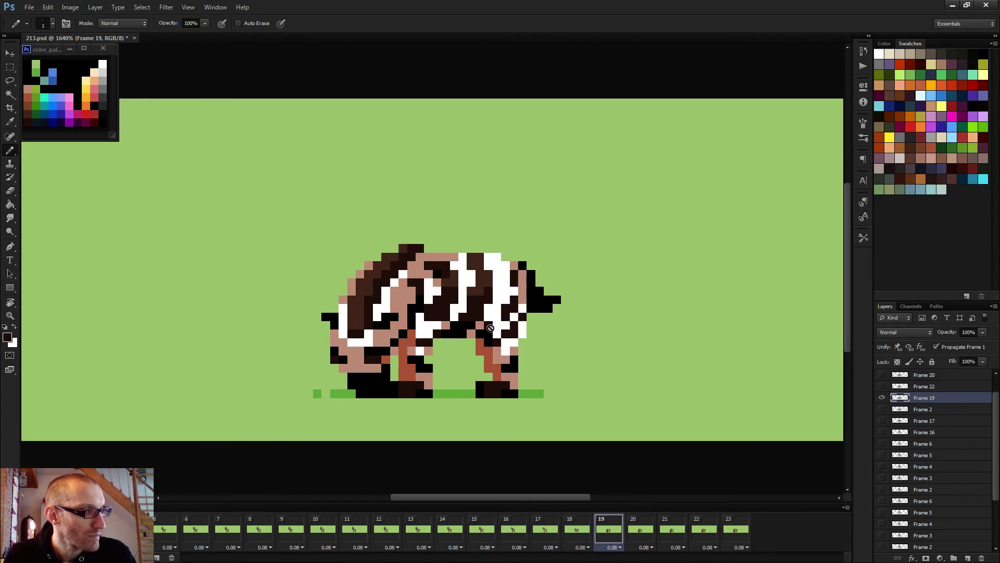
key("period")
key("period")
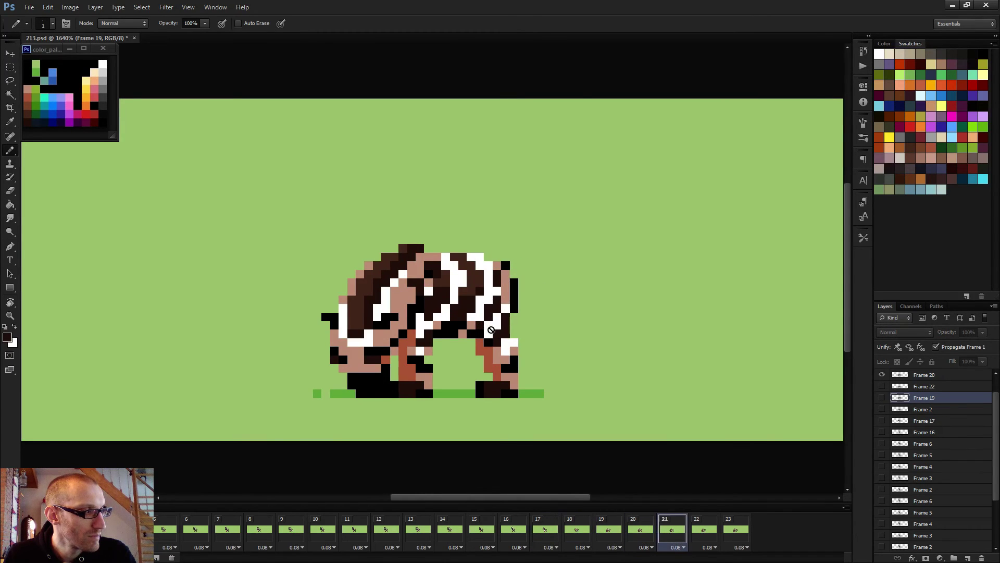
Step: On frame 21's Frame 20 layer, retouch individual pixels at the lower end of the white stripe in the middle of the body
left_click(932, 377)
scroll(572, 373, "up", 4)
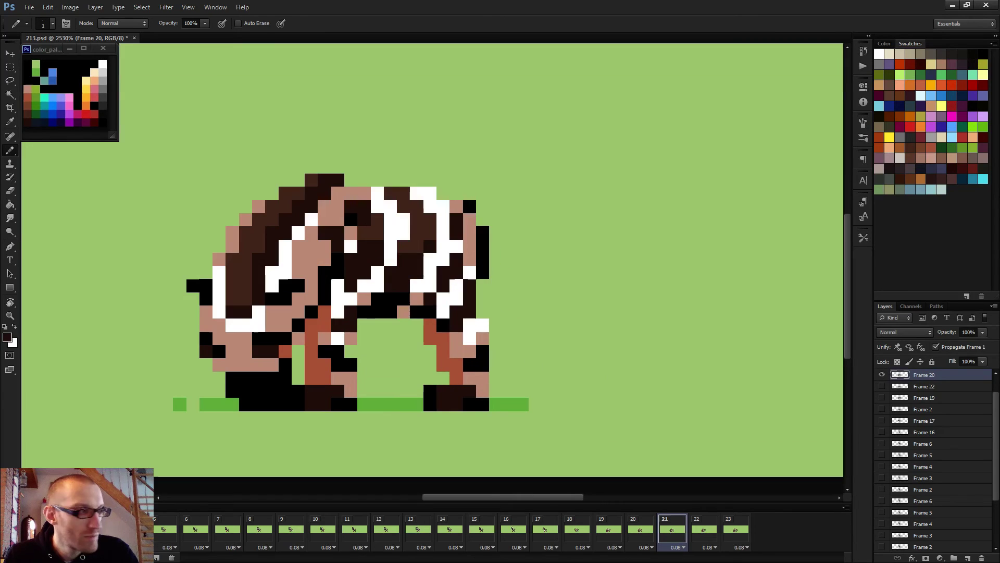
left_click(390, 268, "alt")
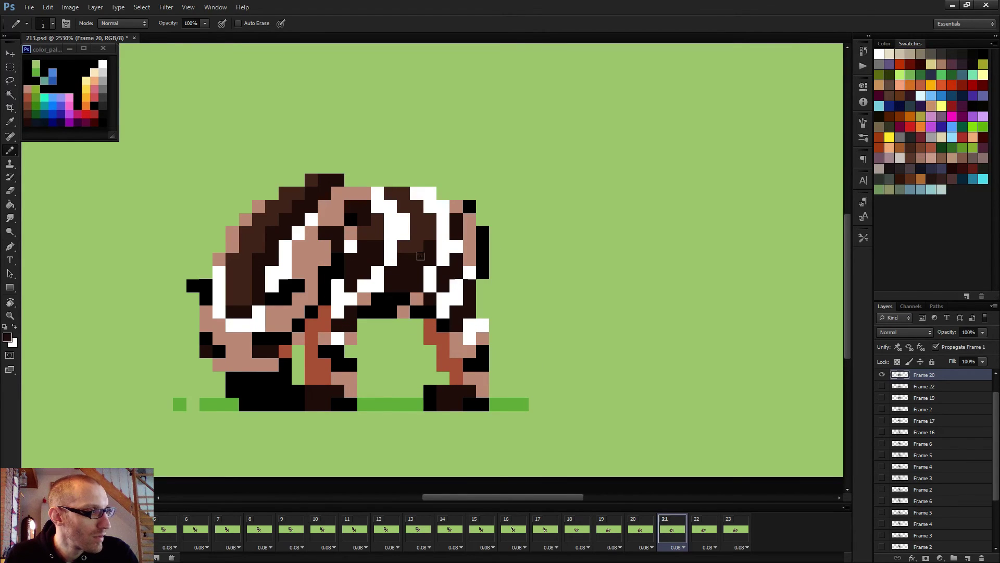
left_click(370, 279, "alt")
left_click(383, 268)
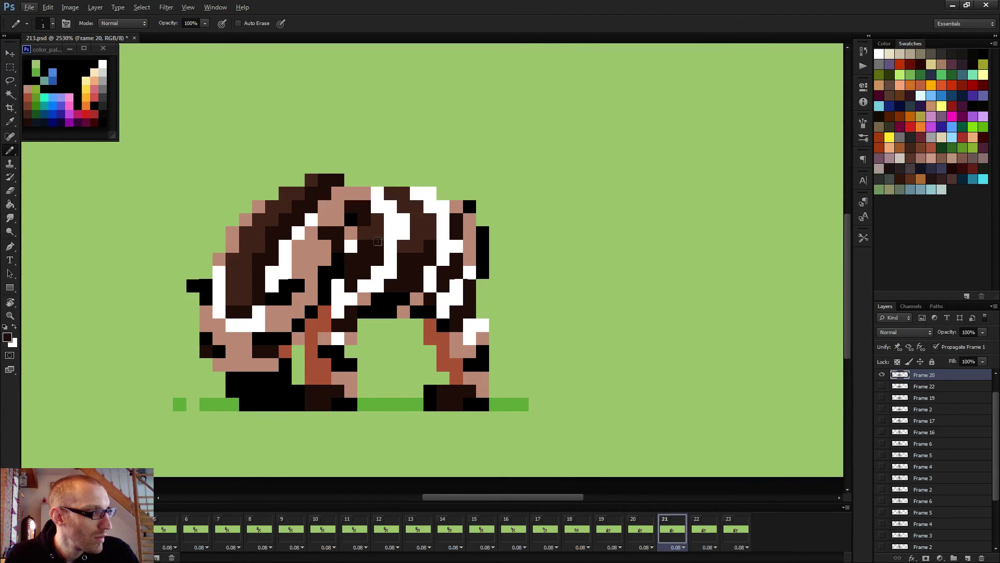
Step: Play the animation to review frame 21's retouched stripes in motion and stop the playback
scroll(417, 230, "down", 3)
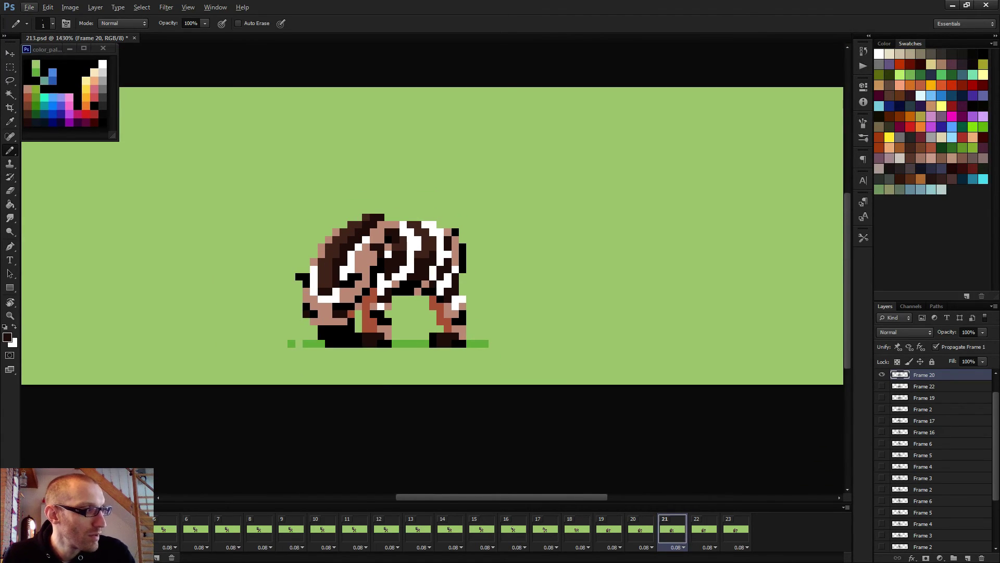
scroll(436, 270, "down", 1)
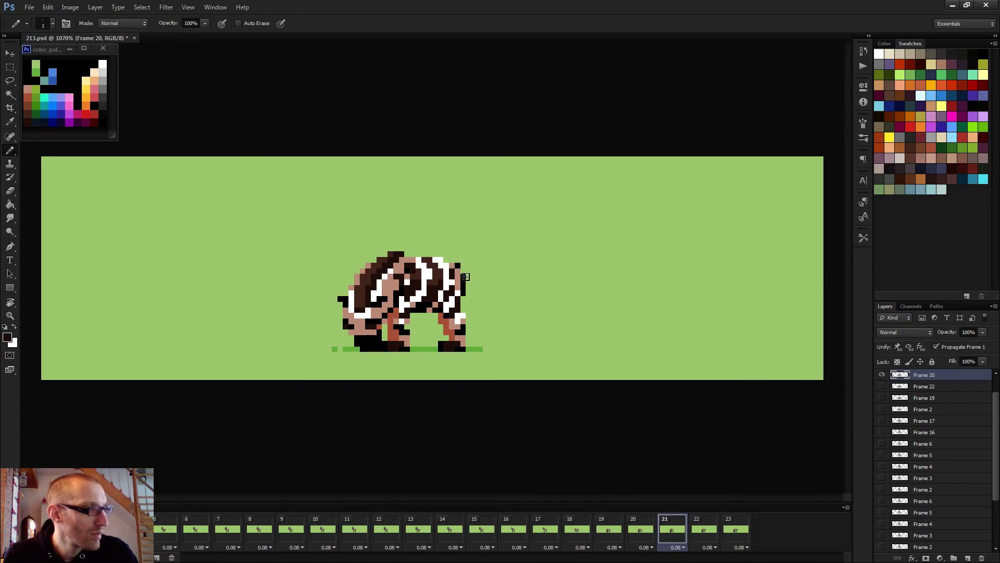
key("space")
Step: Play the animation and review the zebra's whole movement at a reduced view size
key("space")
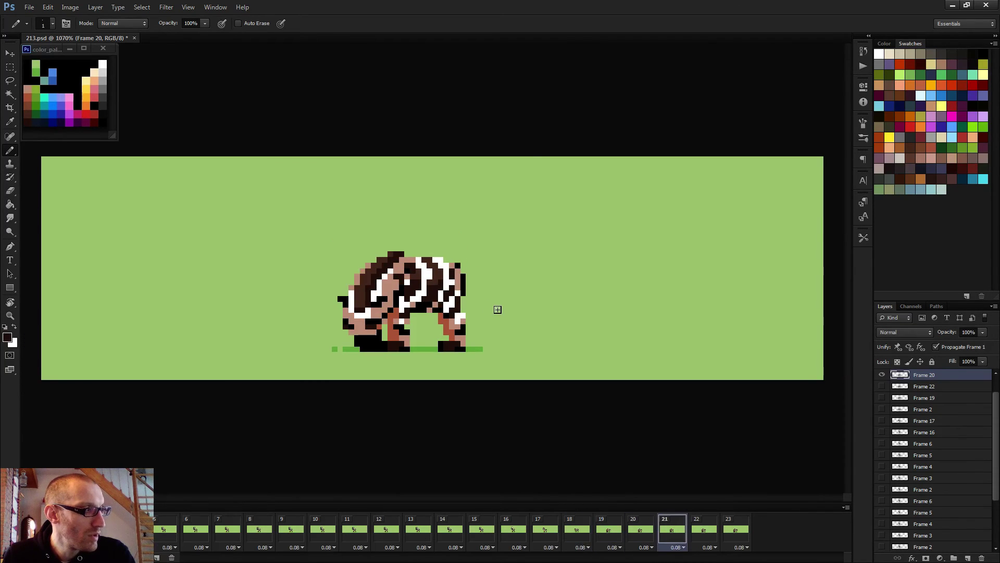
key("space")
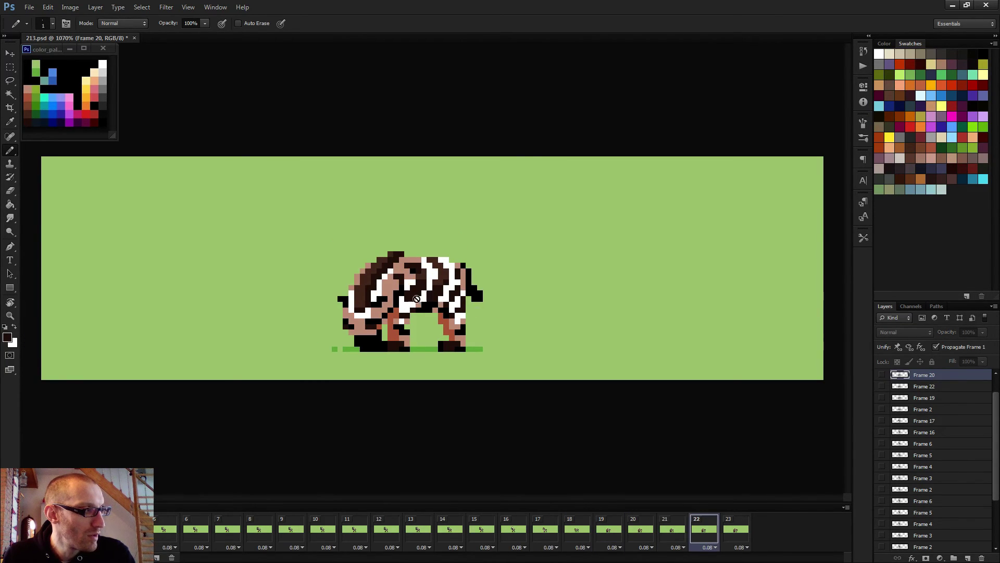
scroll(608, 319, "down", 2)
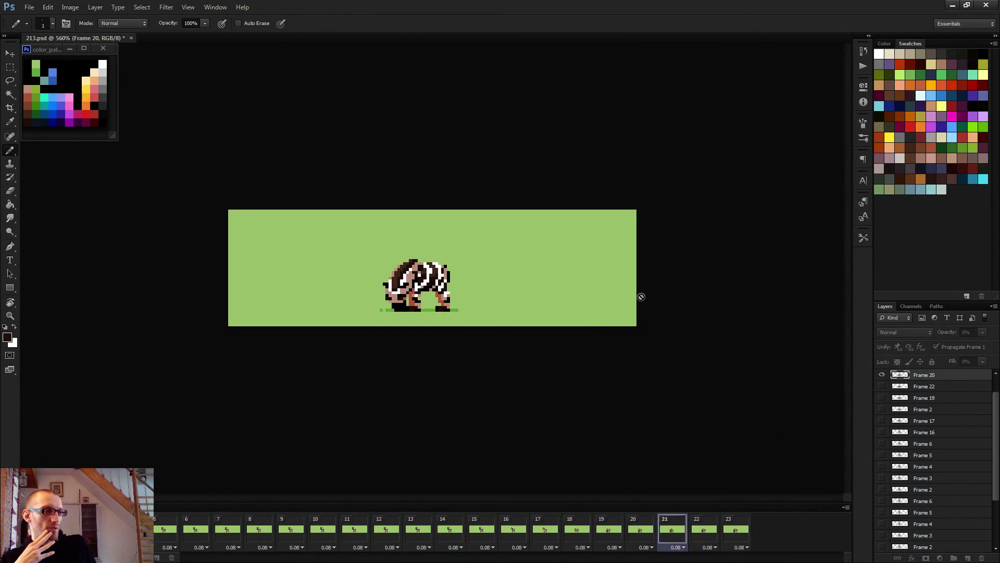
scroll(628, 259, "down", 1)
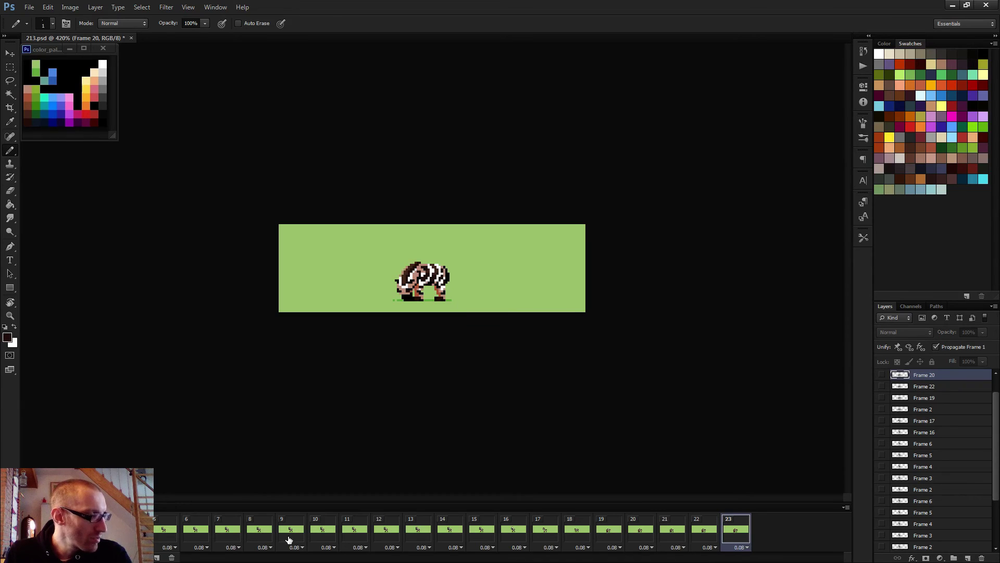
Step: Find the half-lowered head pose in frame 18 and duplicate that frame together with its Frame 2 layer
left_click(518, 535)
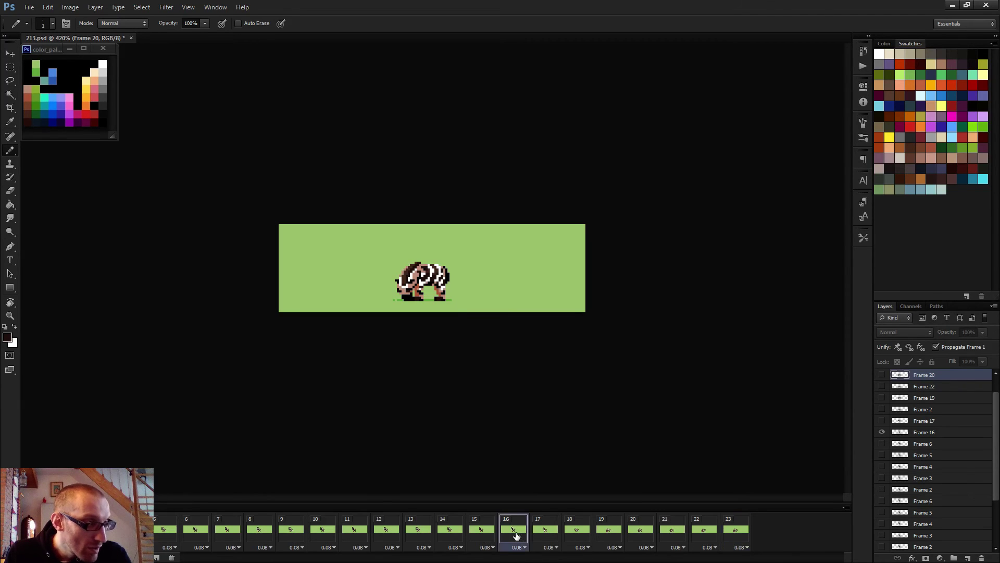
left_click(480, 535)
left_click(444, 539)
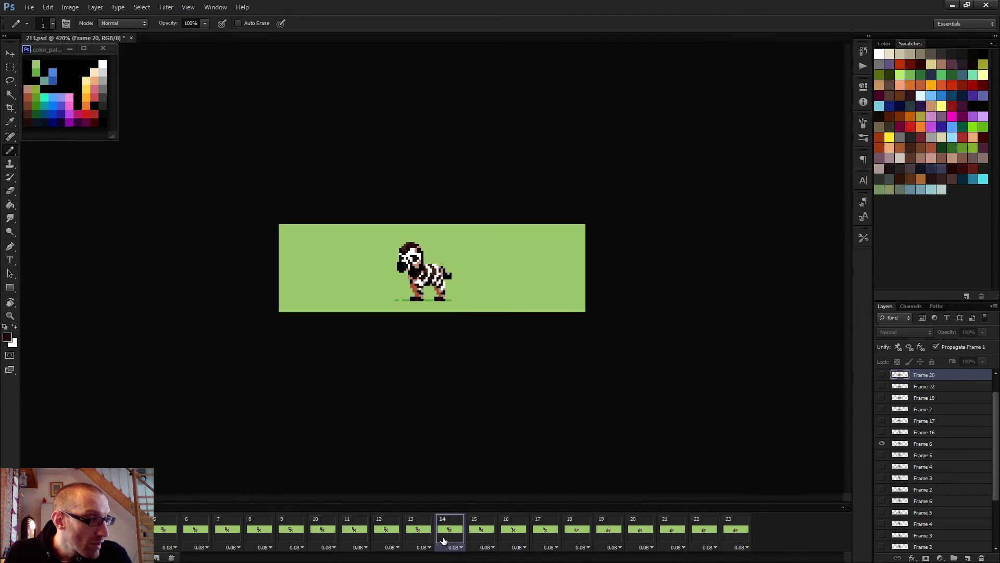
left_click(533, 535)
left_click(571, 532)
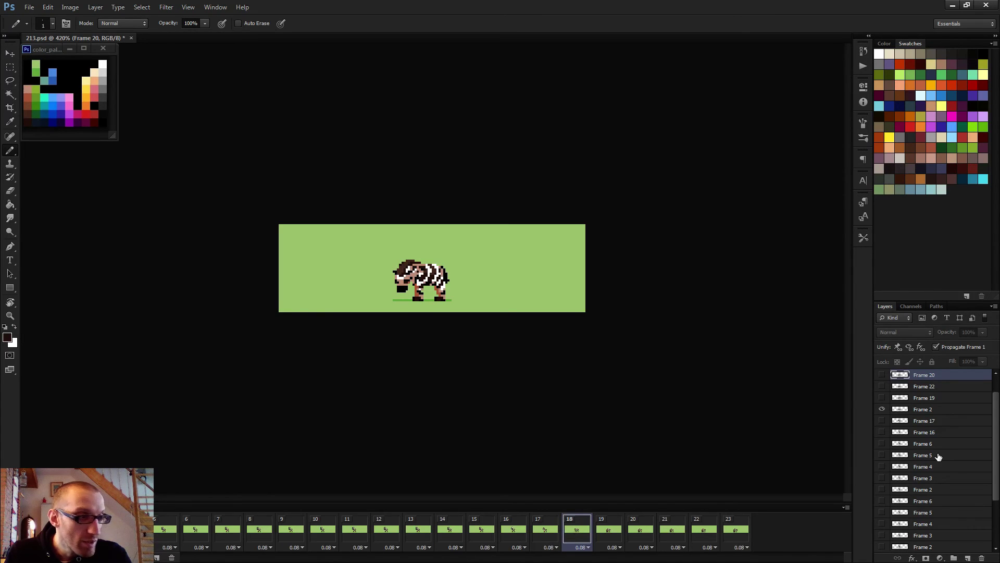
left_click(932, 412)
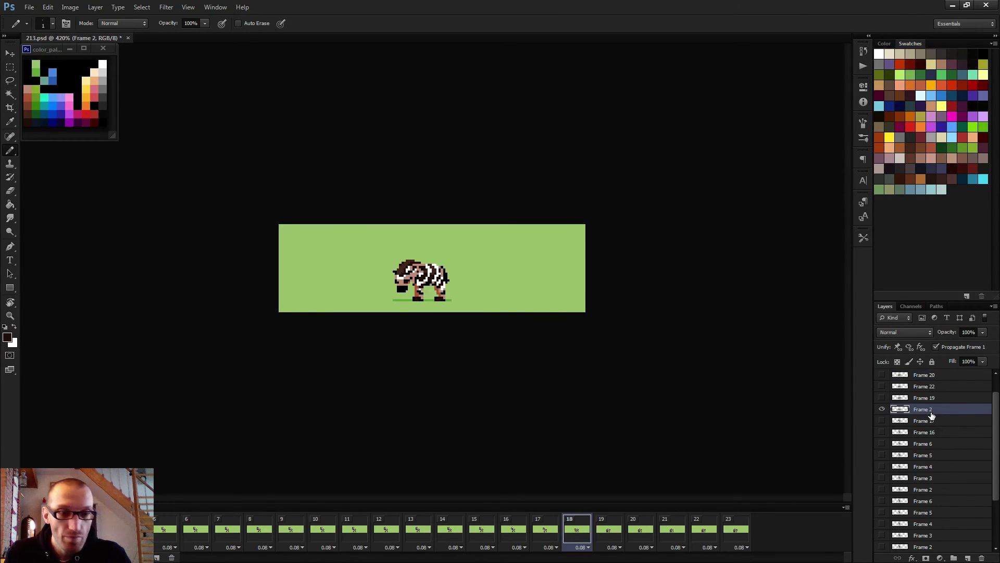
left_click_drag(931, 411, 934, 372)
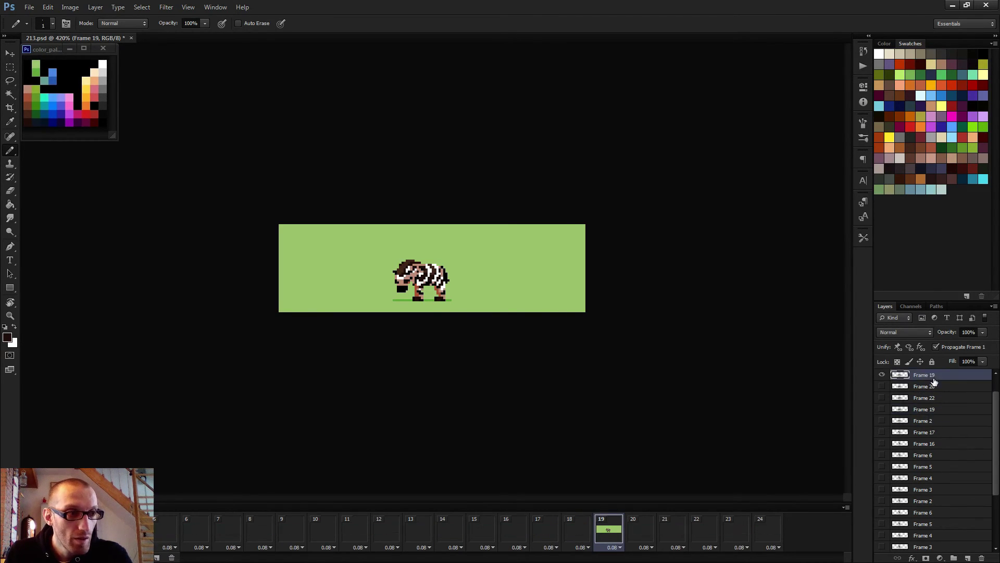
Step: Put the duplicated Frame 19 layer at the top of the layer stack and move its frame to the end of the animation
scroll(933, 388, "up", 1)
left_click_drag(930, 405, 928, 371)
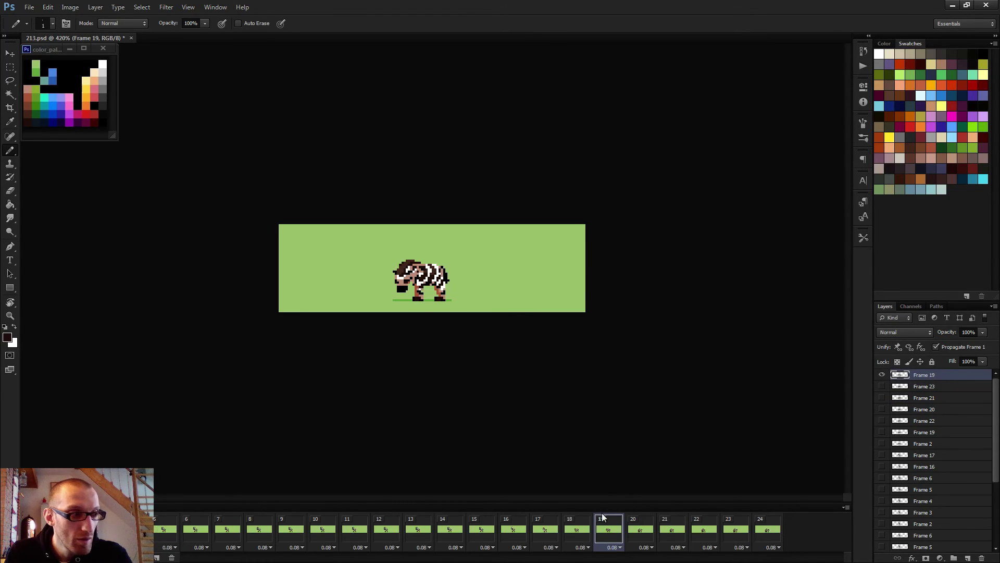
left_click_drag(603, 524, 767, 530)
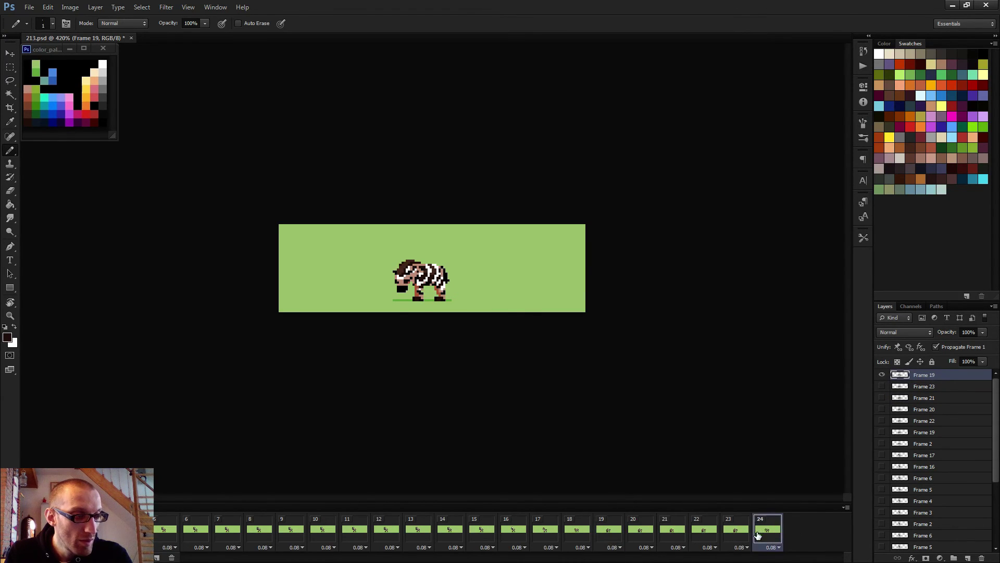
Step: Step back and forth through the last frames up to frame 24 to check the transition into the head-raising pose
left_click(731, 531)
left_click(764, 532)
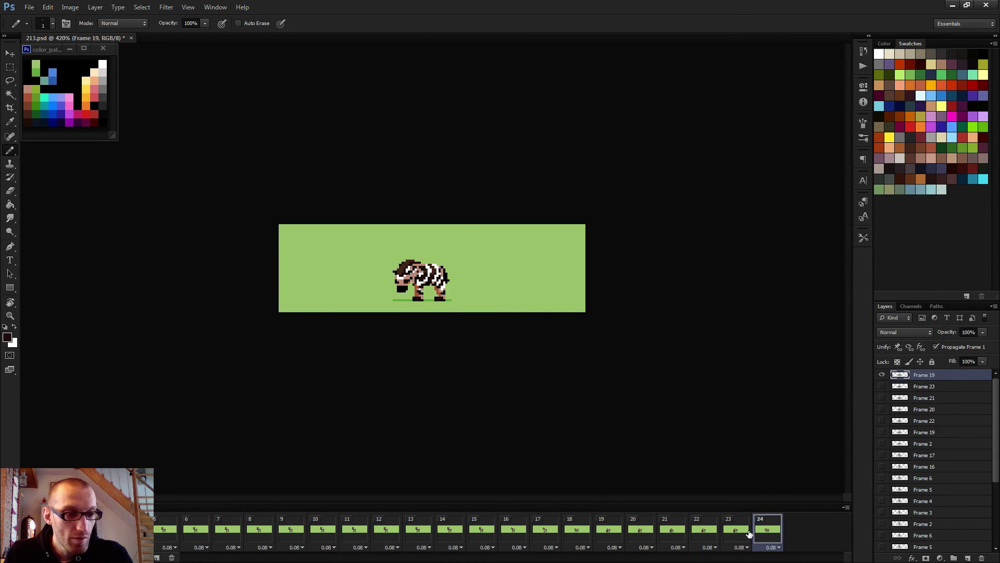
key("Left")
key("Left")
key("Left")
key("Right")
key("Right")
key("Right")
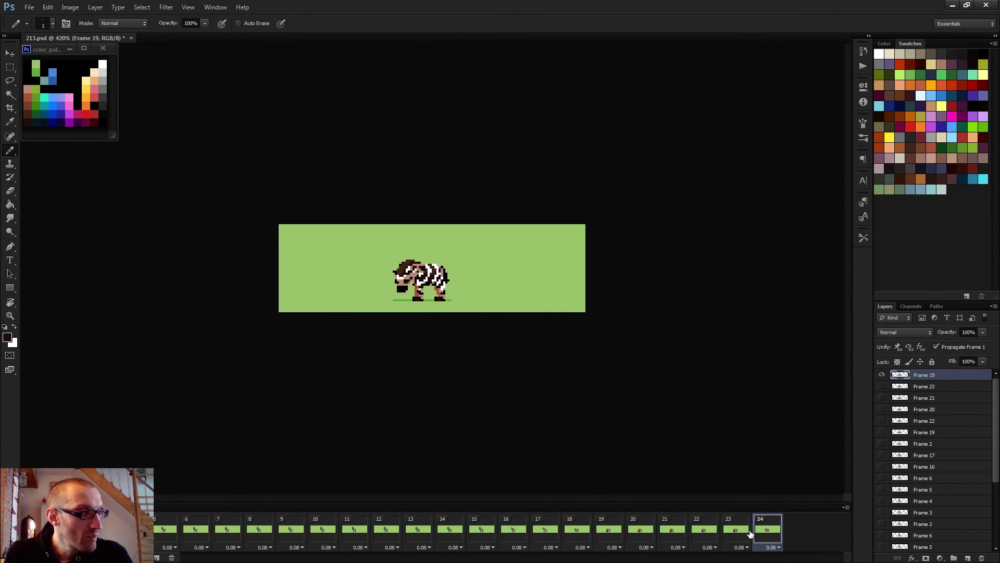
Step: Play the animation to review the loop with the added frame 24, and stop the playback
key("space")
key("space")
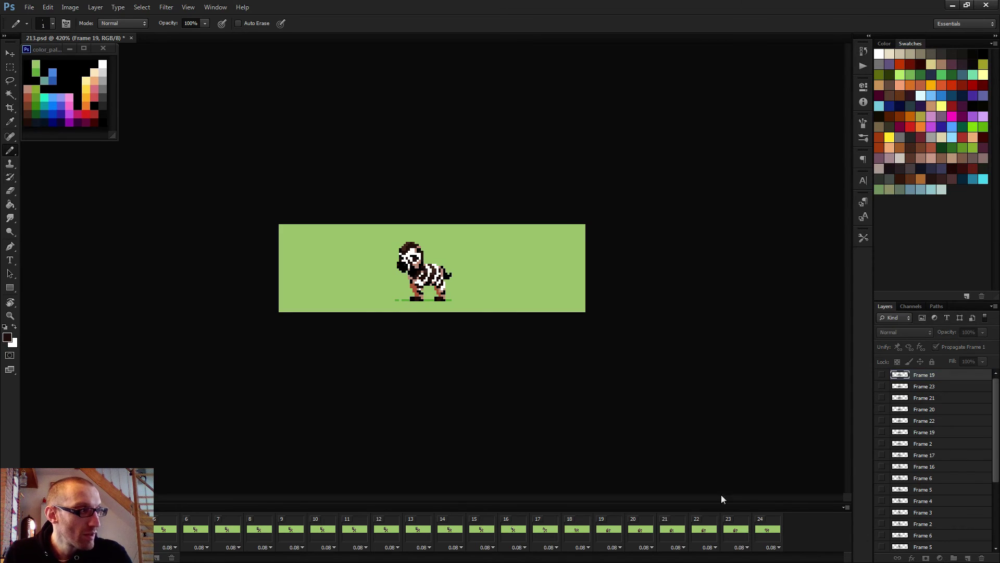
scroll(645, 460, "down", 3)
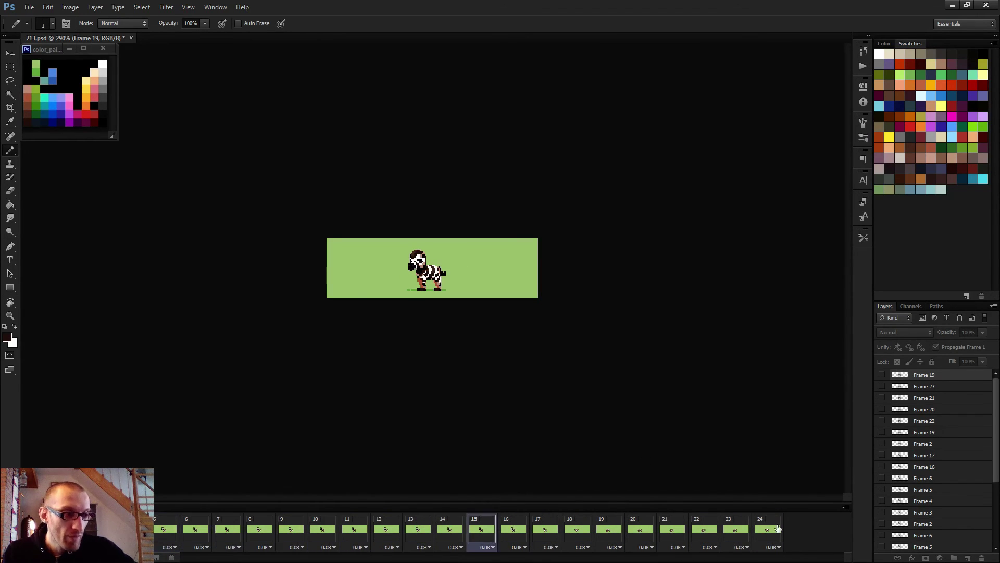
key("space")
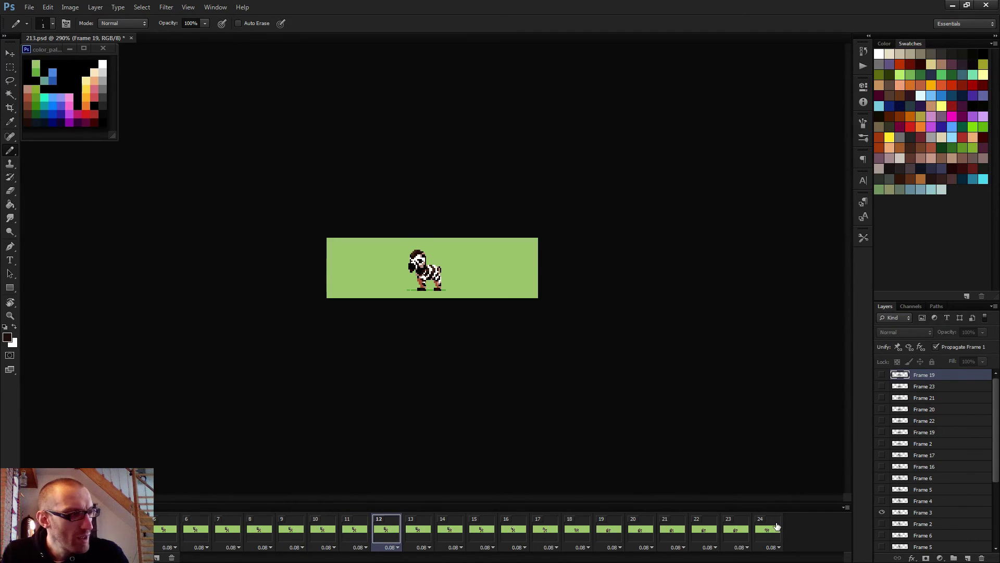
key("space")
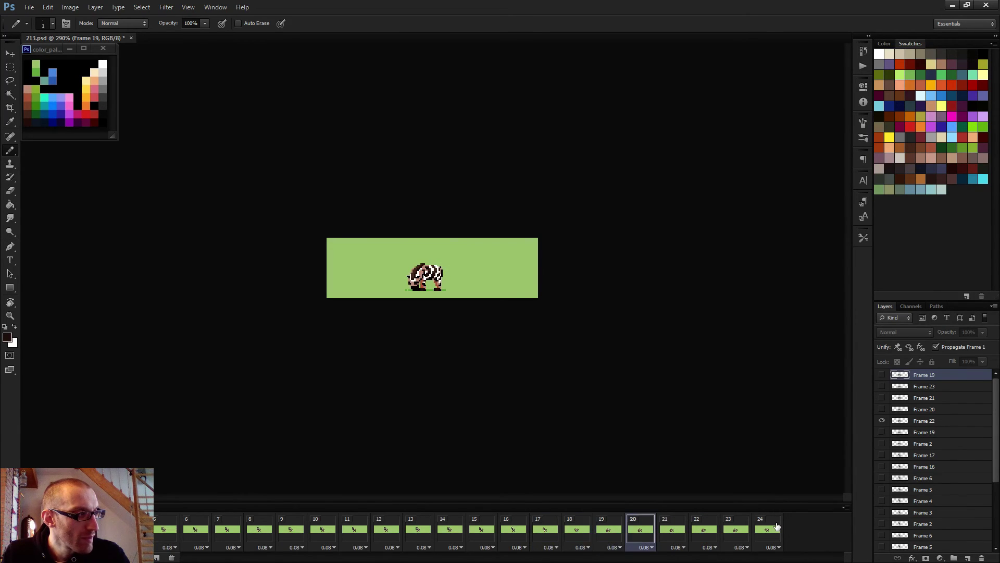
Step: On frame 20's Frame 22 layer, sample the pinkish-brown coat colour and retouch the muzzle of the grazing head
left_click(916, 421)
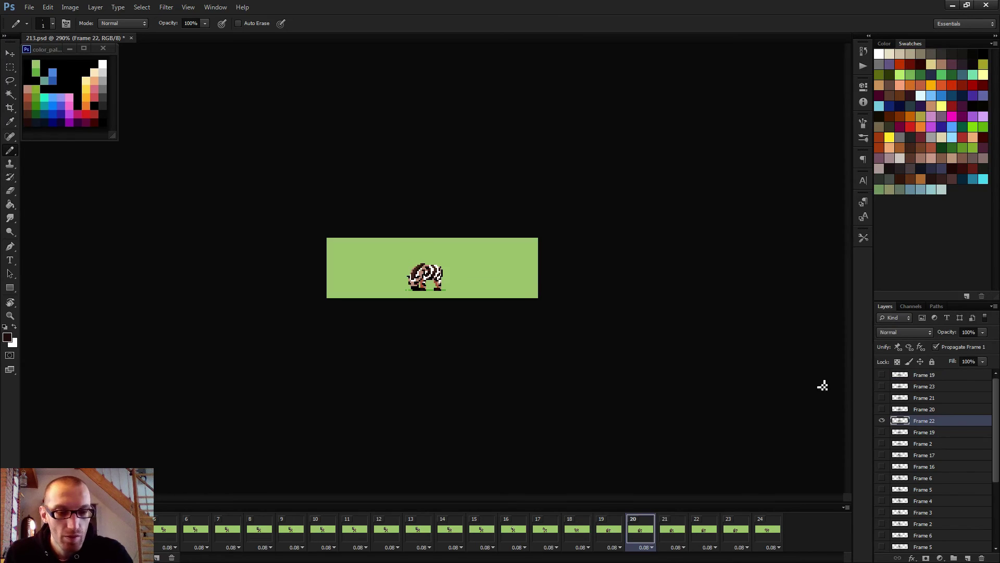
scroll(633, 382, "up", 10)
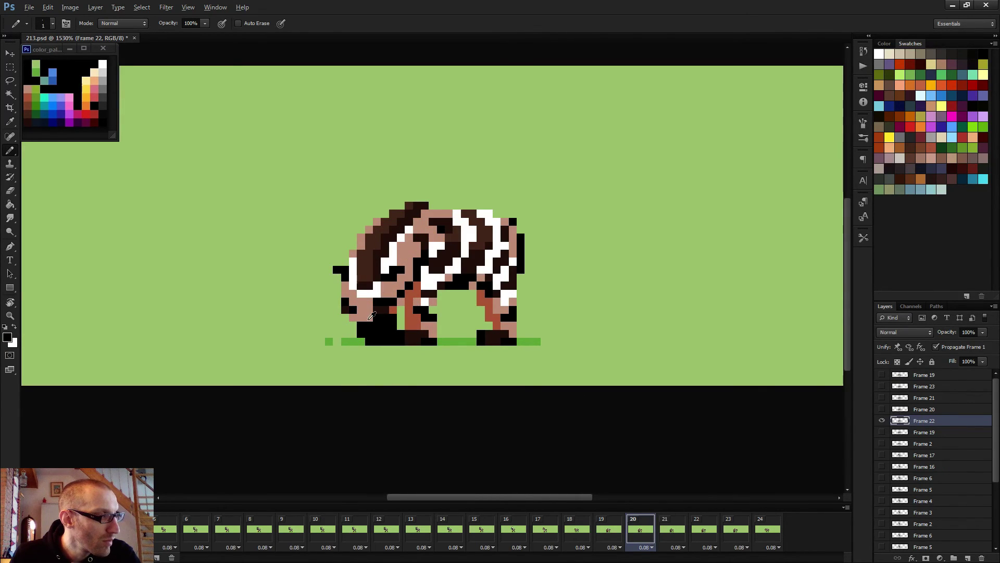
left_click(368, 319, "alt")
scroll(411, 346, "down", 2)
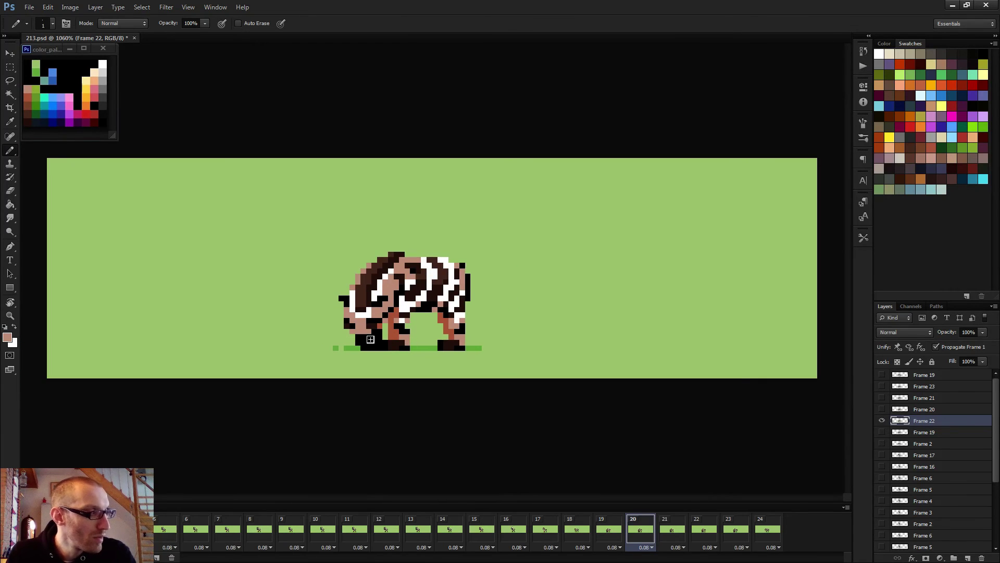
Step: On frame 21's Frame 20 layer, touch up the muzzle near the front hoof
key("Right")
left_click(928, 411)
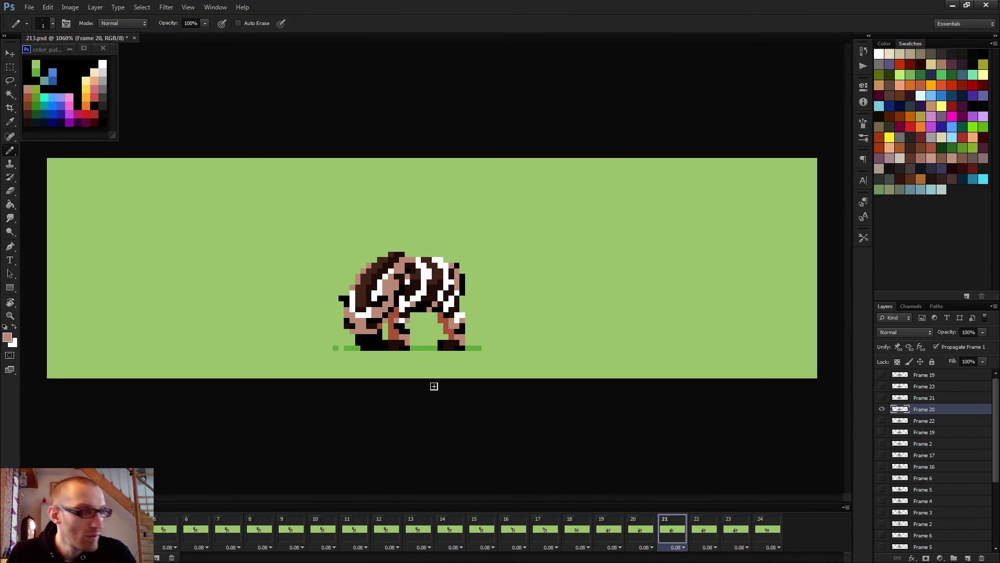
scroll(396, 371, "up", 2)
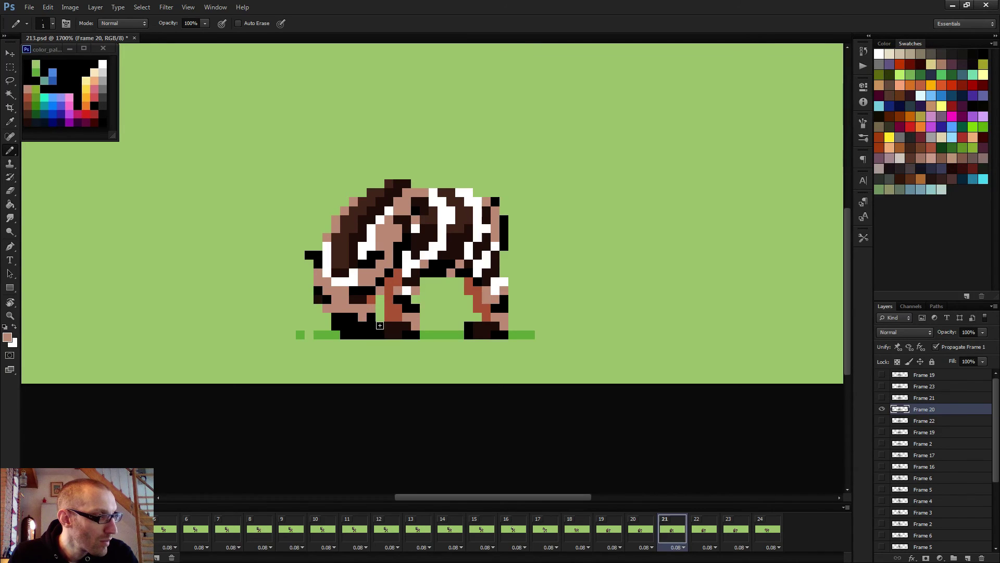
scroll(396, 339, "down", 2)
Step: Step back and forth between frames 19 and 22 to compare the muzzle and front hoof
key("period")
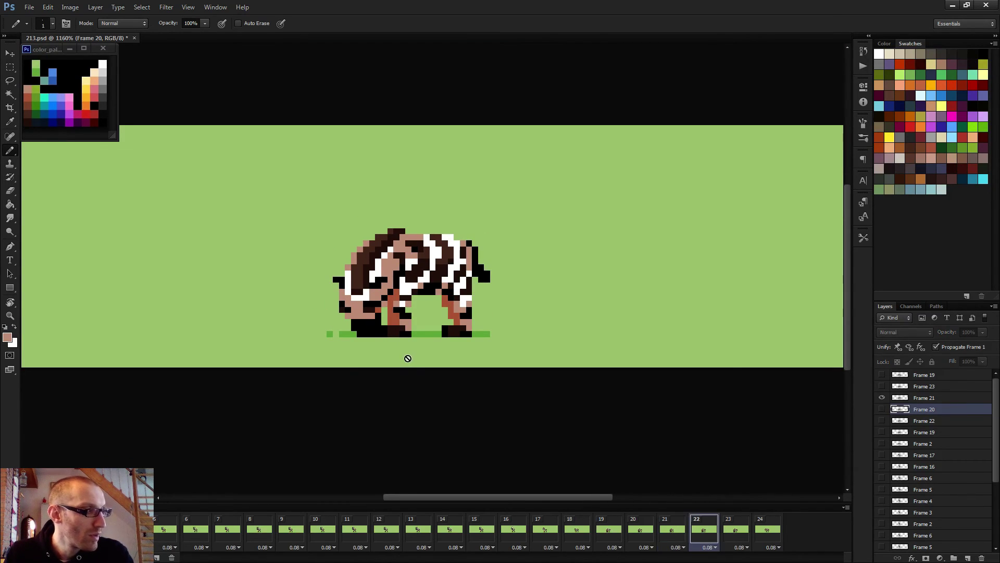
scroll(357, 315, "down", 3)
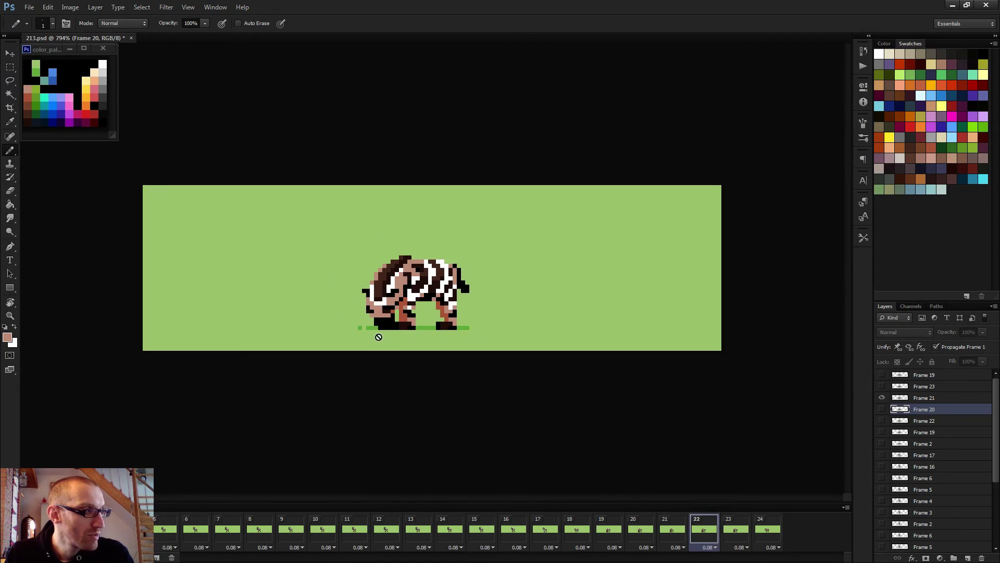
key("comma")
key("comma")
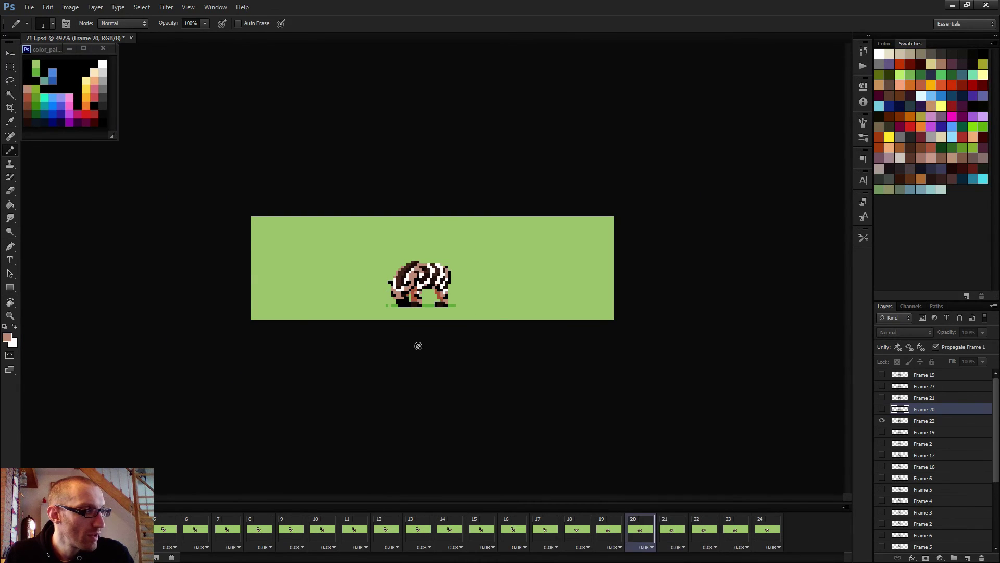
key("period")
key("comma")
key("comma")
key("period")
key("comma")
key("period")
Step: Step from frame 20 back through the standing-pose frames and forward again to compare the front hoof's shape
scroll(419, 345, "up", 3)
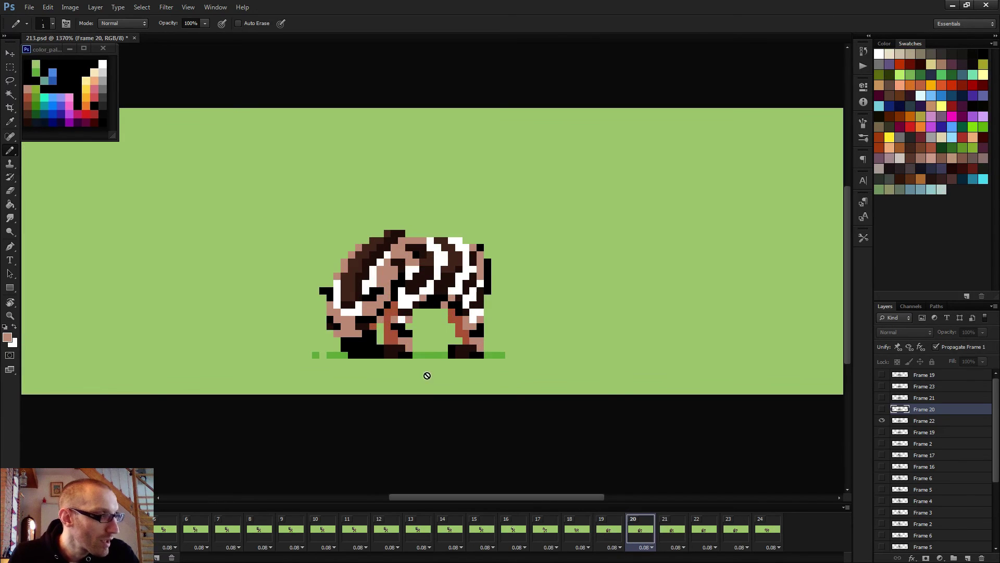
left_click(905, 421)
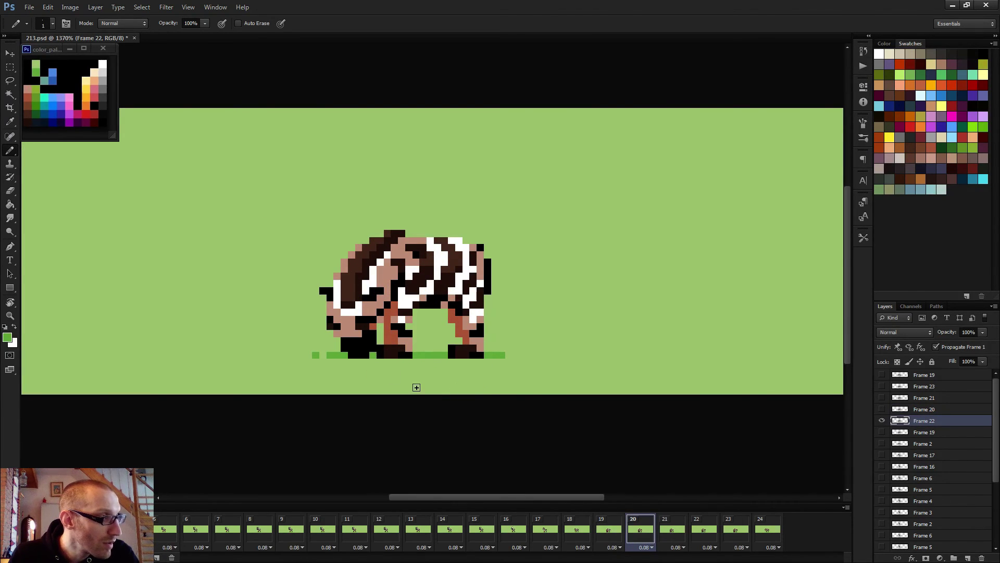
key("comma")
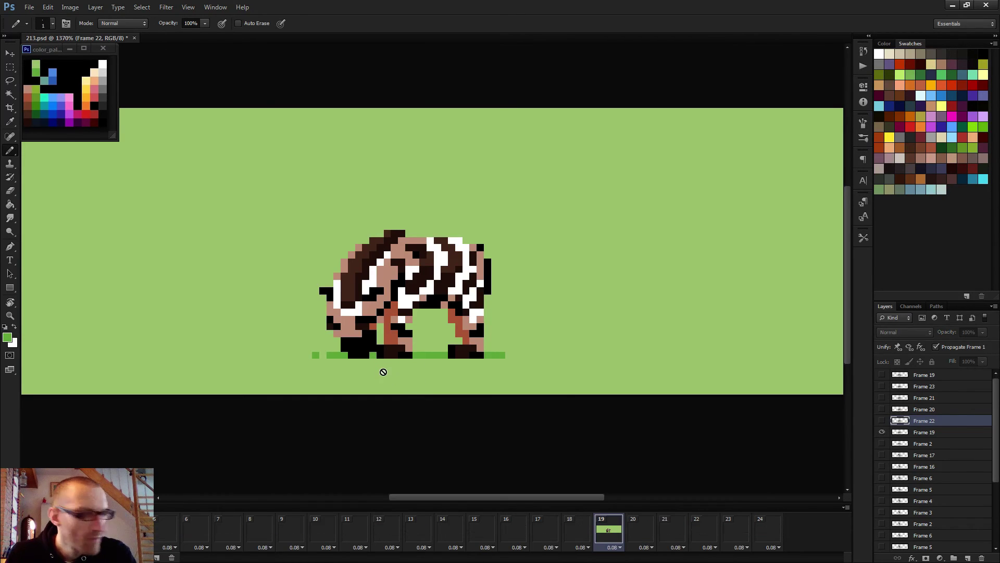
key("comma")
key("comma")
key("period")
key("comma")
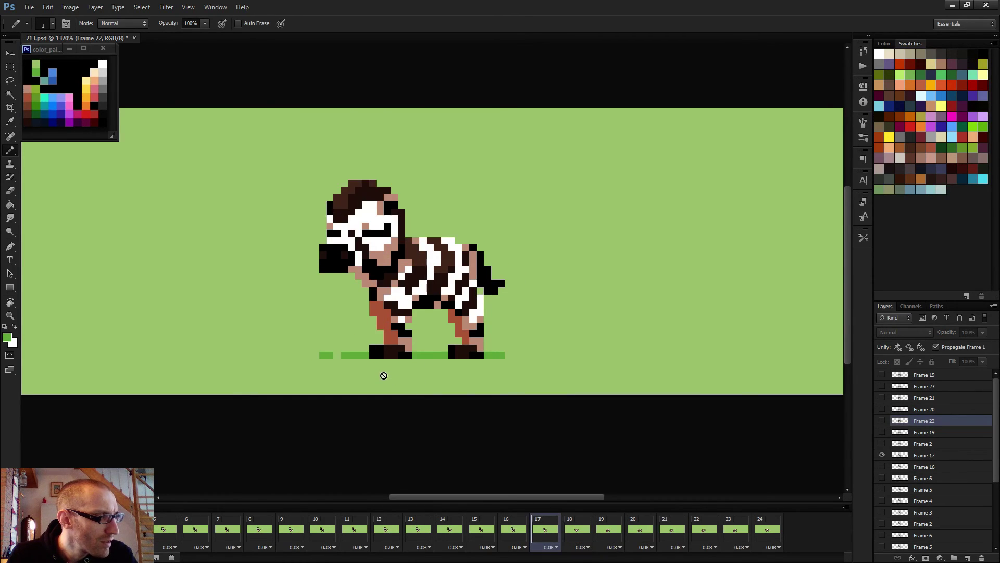
key("period")
key("comma")
key("comma")
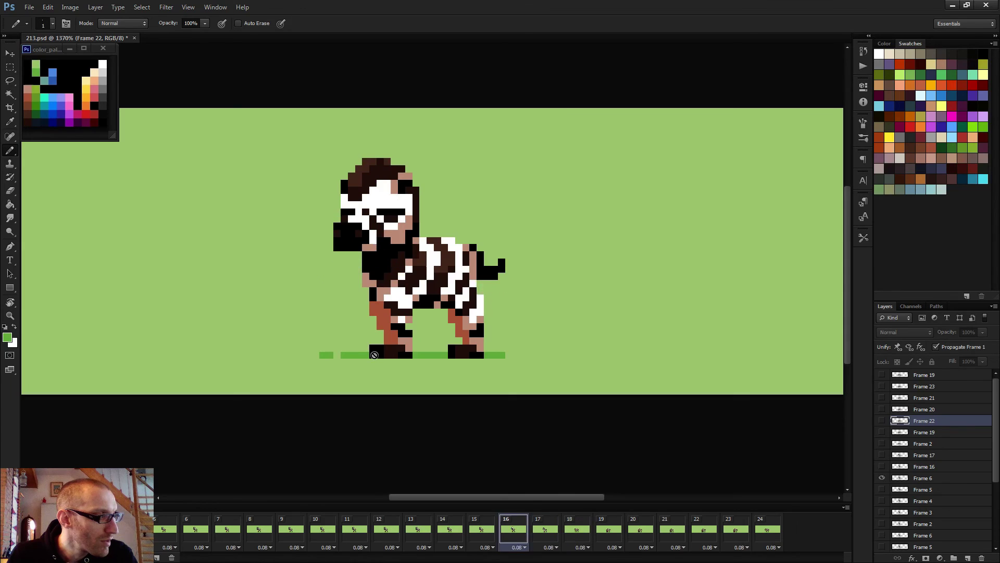
key("comma")
key("comma")
key("comma")
key("comma")
key("period")
key("period")
key("period")
key("period")
key("period")
key("period")
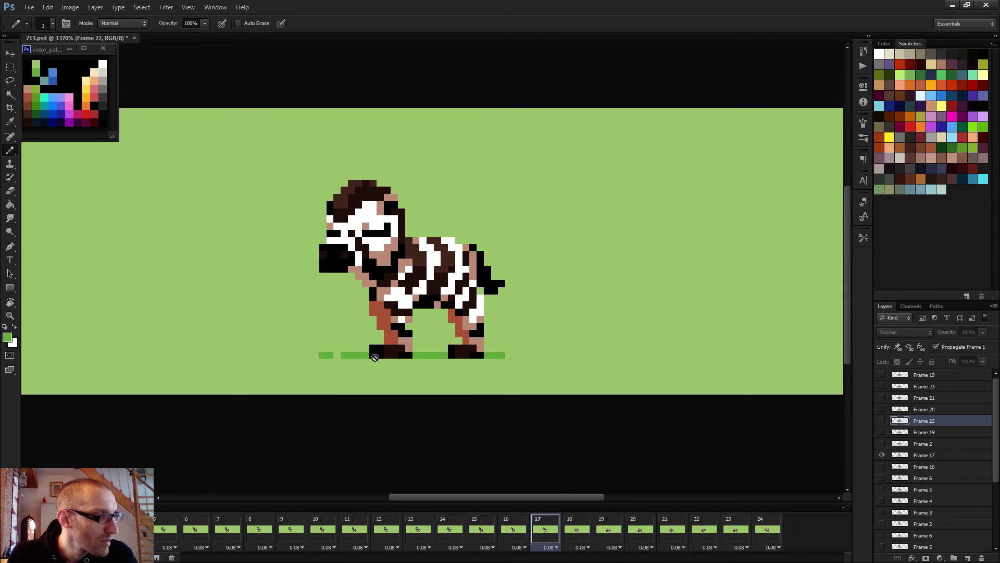
Step: On frame 18's Frame 2 layer, extend the front hoof toward the head with black pixels
left_click(932, 443)
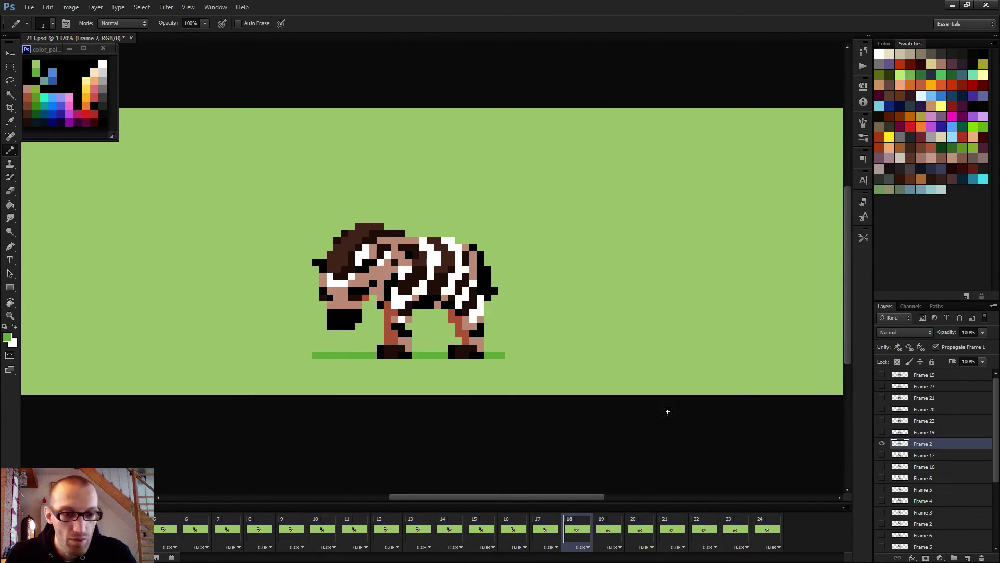
scroll(509, 375, "up", 1)
left_click(358, 344, "alt")
left_click(344, 343)
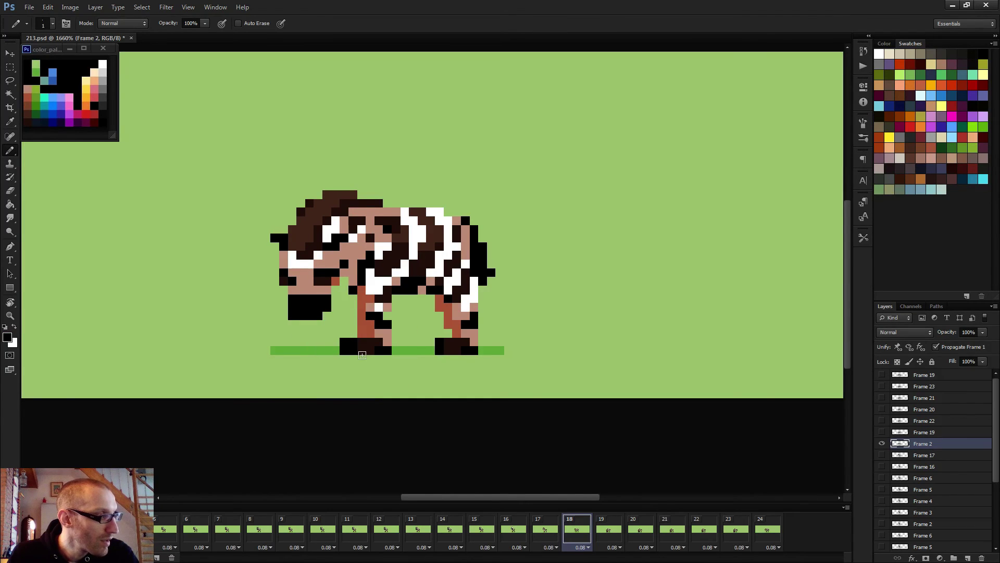
Step: On frame 20's Frame 22 layer, touch up the black pixels where muzzle and front hoof meet, and play the animation
key("period")
key("period")
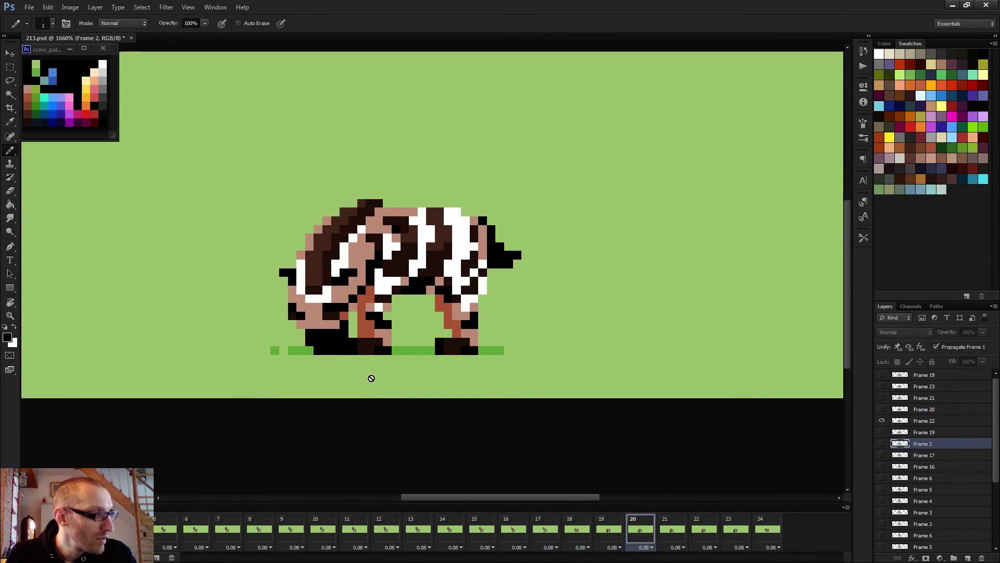
key("space")
left_click(933, 420)
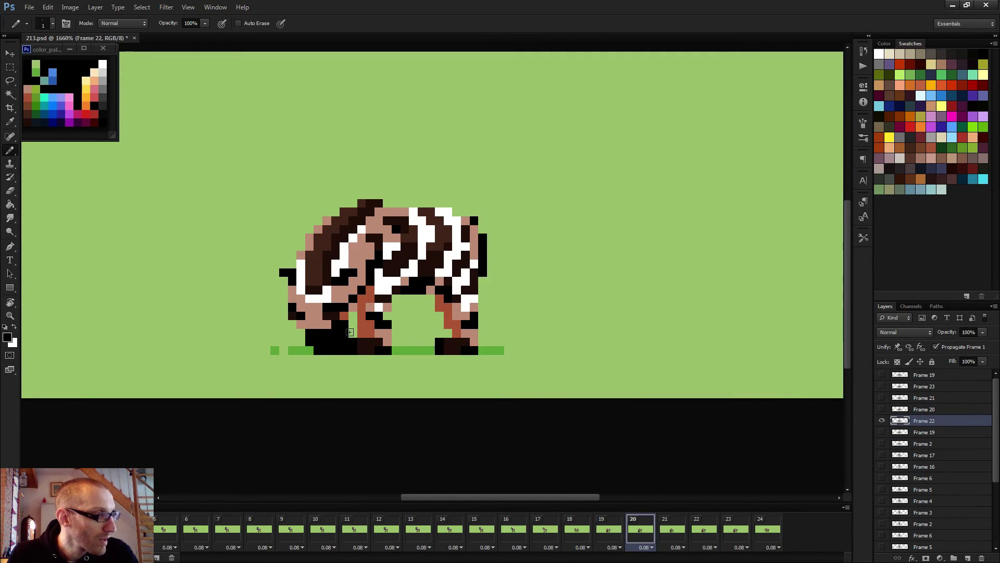
scroll(379, 335, "down", 2)
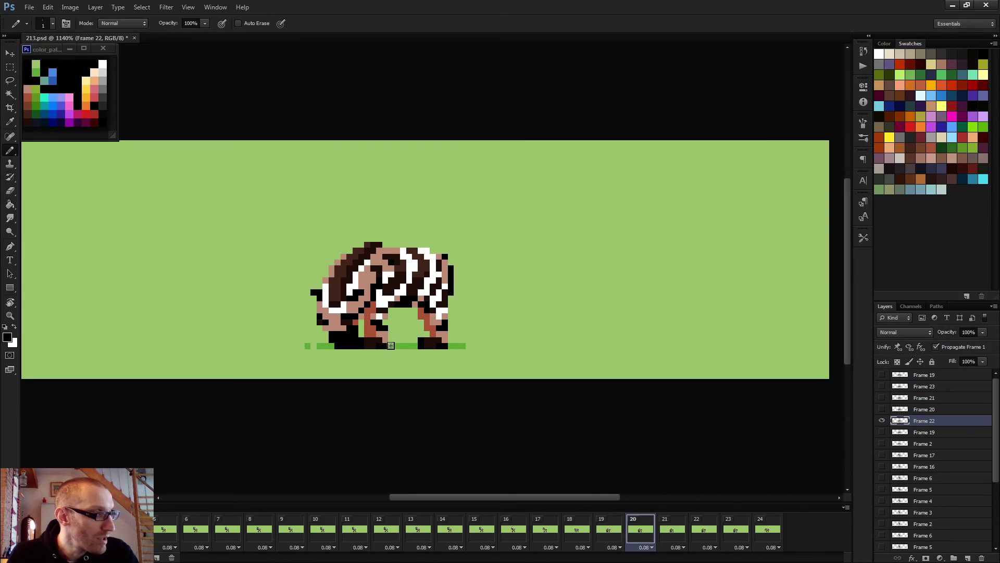
key("space")
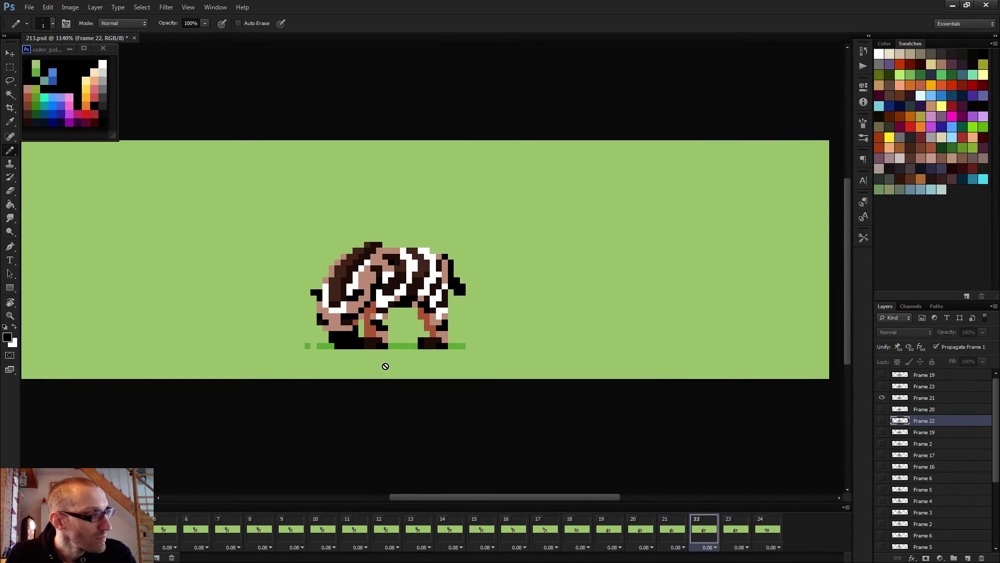
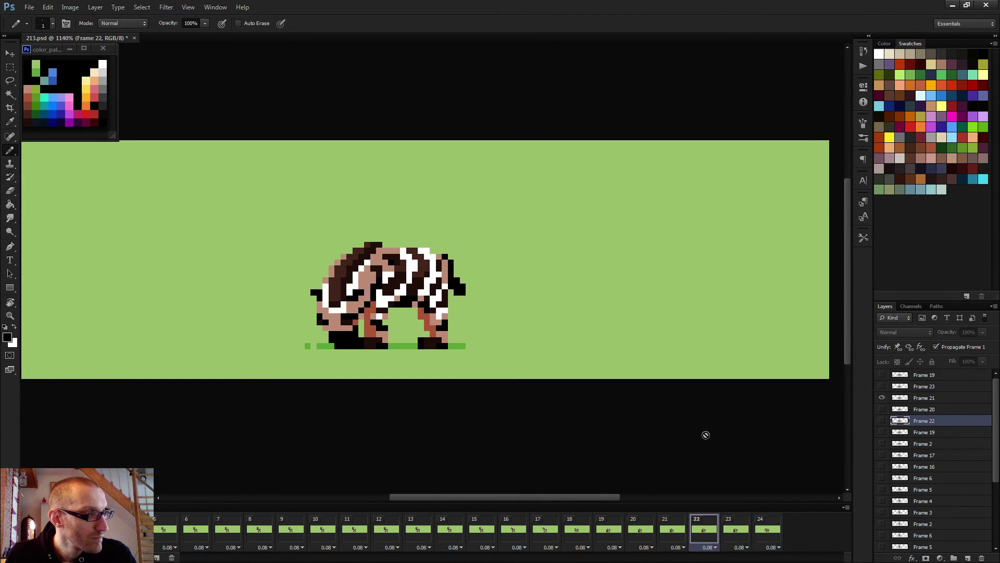
Step: Try the animation without frame 23, then undo the frame's deletion
left_click(746, 527)
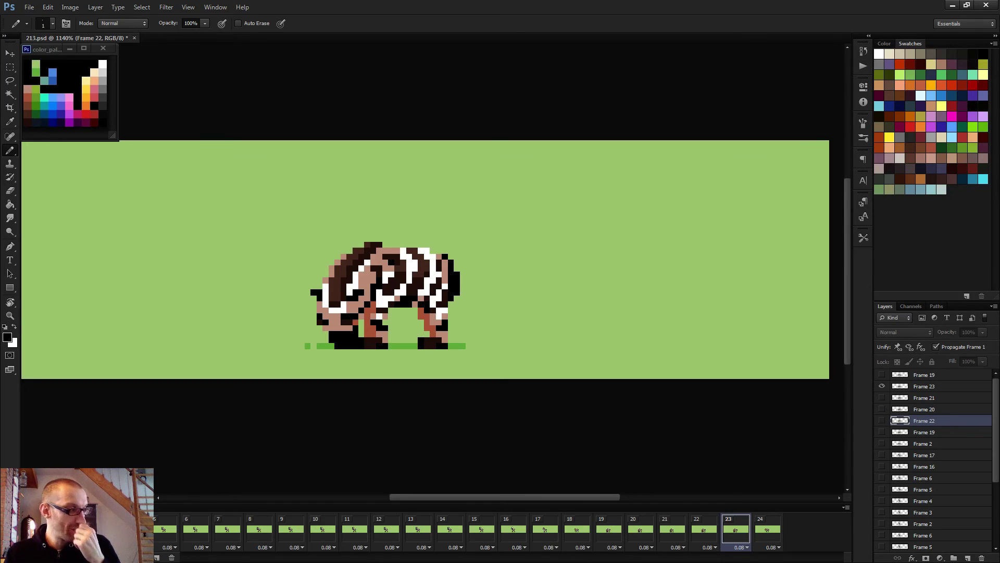
left_click(172, 557)
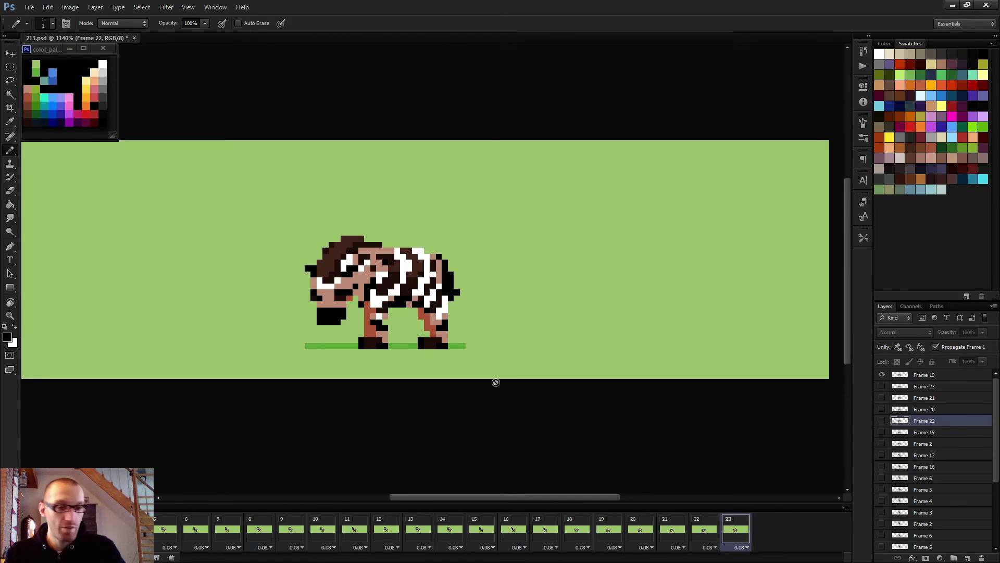
key("space")
scroll(508, 369, "down", 3)
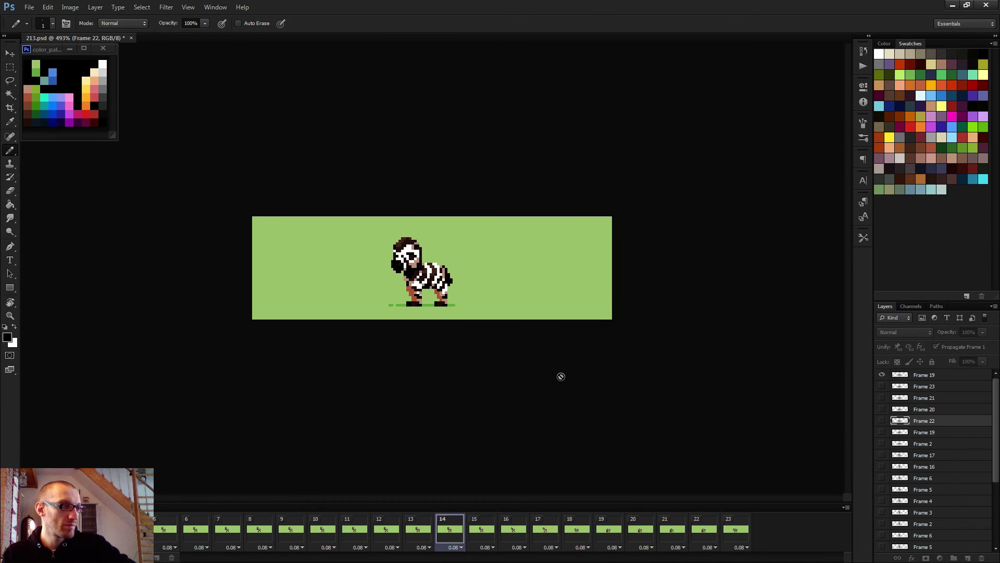
scroll(560, 376, "down", 1)
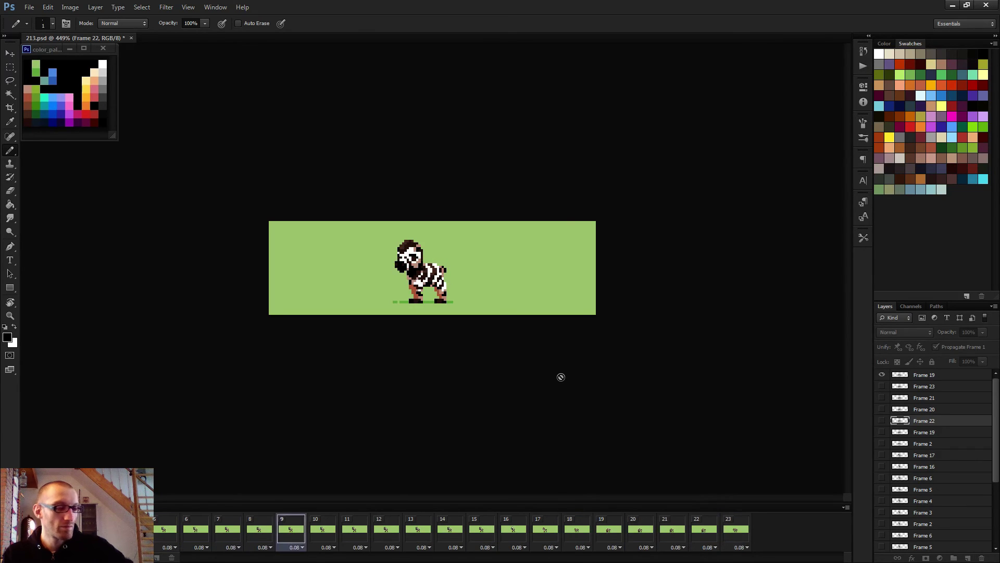
key("space")
key("ctrl+z")
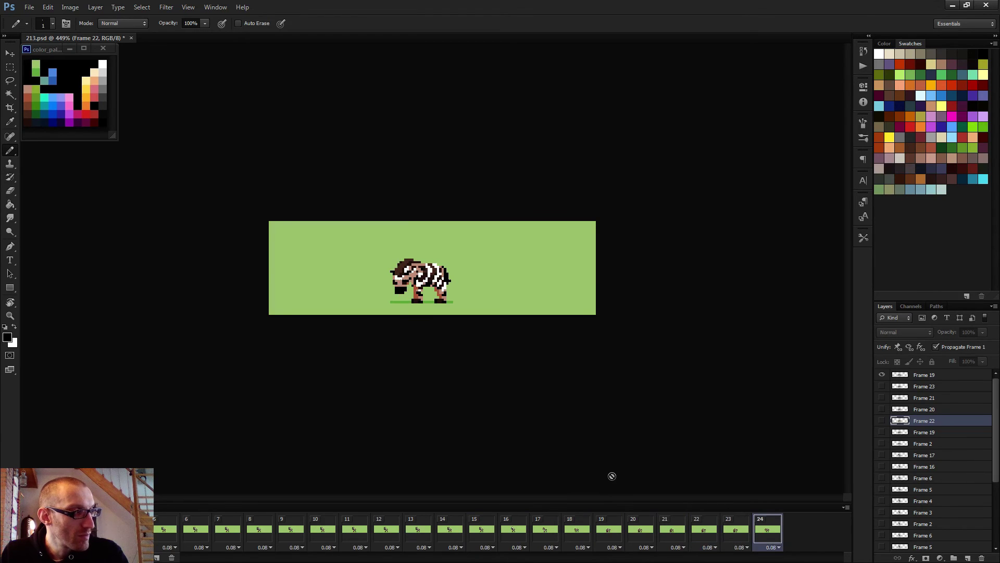
Step: Copy the raised head and neck from frame 24's Frame 19 layer and paste them above the Frame 23 layer in frame 23
left_click(939, 376)
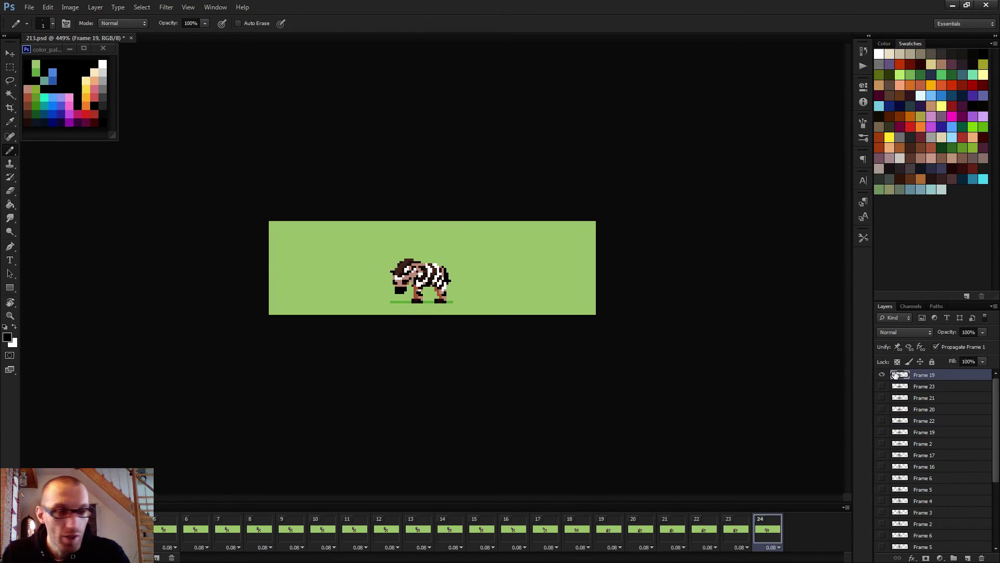
key("m")
scroll(351, 259, "up", 3)
left_click_drag(341, 243, 403, 313)
left_click_drag(389, 245, 410, 291)
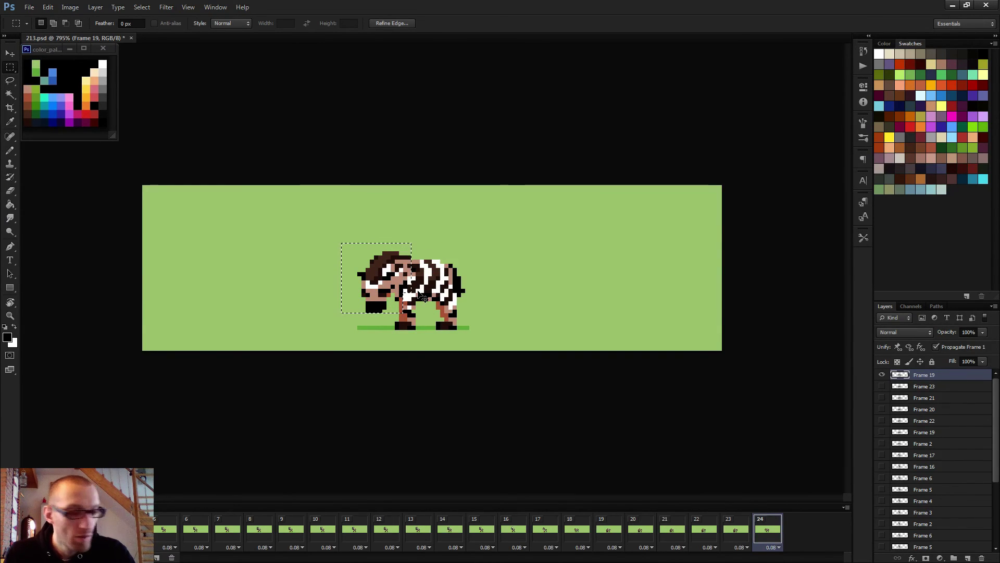
key("Left")
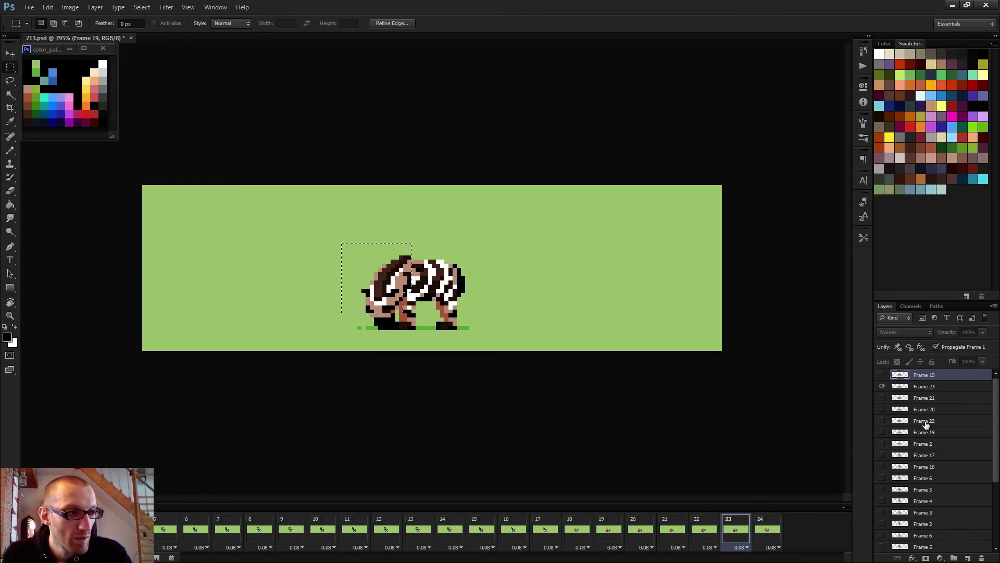
left_click(923, 386)
key("ctrl+v")
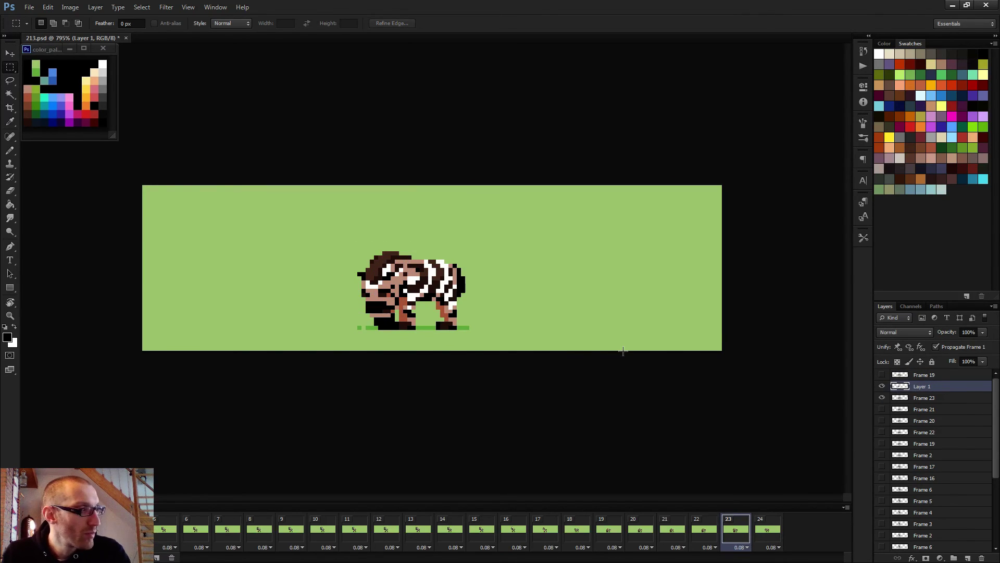
Step: On the Frame 23 layer, lasso the old lowered muzzle beneath the pasted head and delete it
left_click(930, 398)
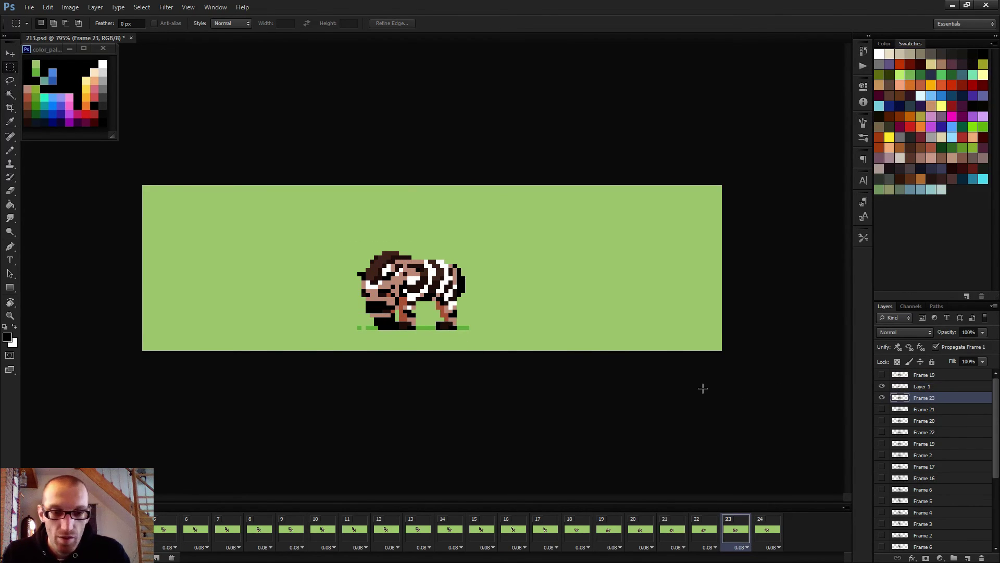
key("l")
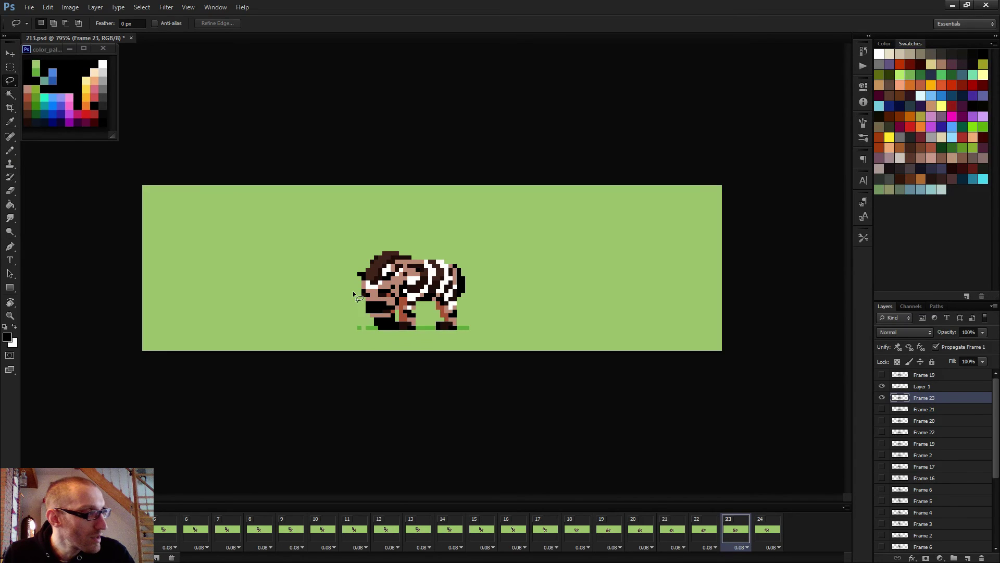
mouse_move(353, 291)
left_mouse_down()
mouse_move(382, 337)
mouse_move(392, 335)
mouse_move(399, 296)
left_mouse_up()
key("ctrl+d")
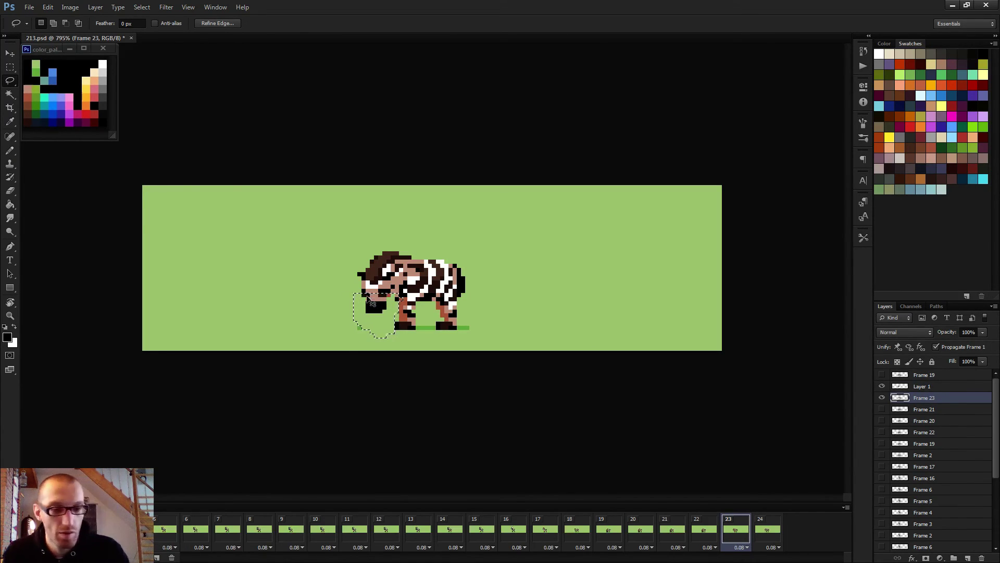
Step: Redraw the dark green ground line in front of the front hoof using the sampled grass color
key("b")
scroll(403, 307, "up", 5)
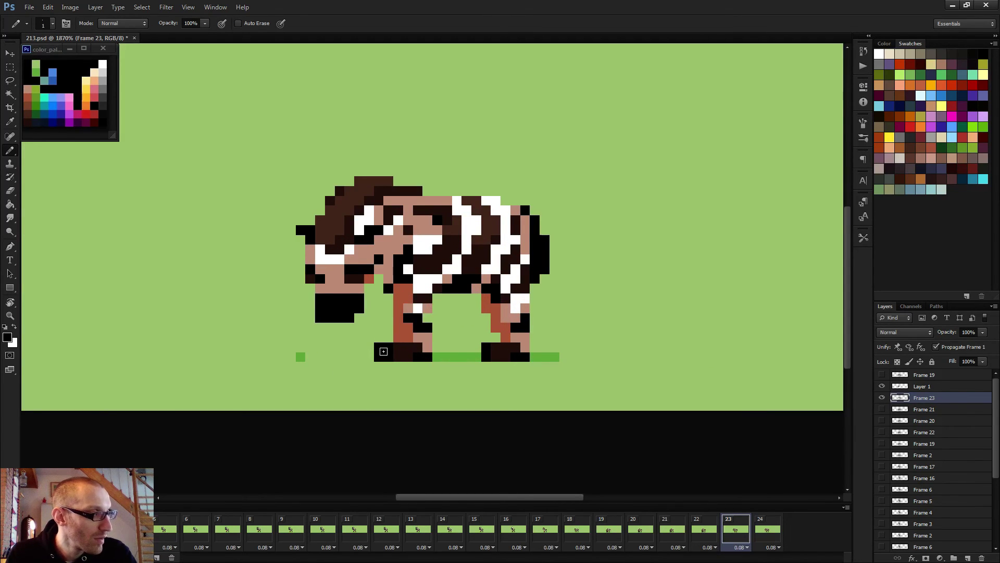
left_click(456, 358, "alt")
left_click_drag(373, 357, 302, 357)
scroll(375, 359, "down", 2)
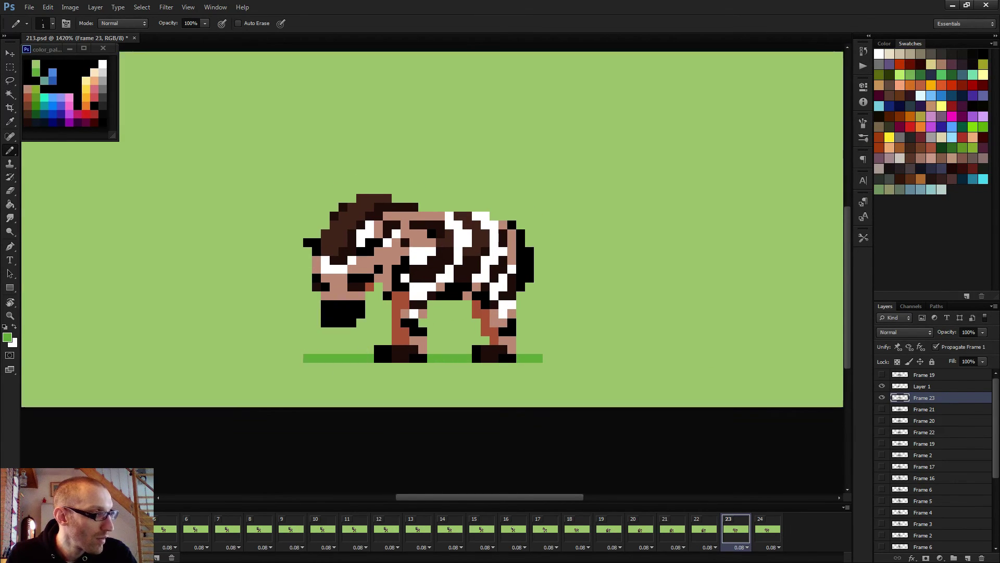
scroll(399, 370, "down", 3)
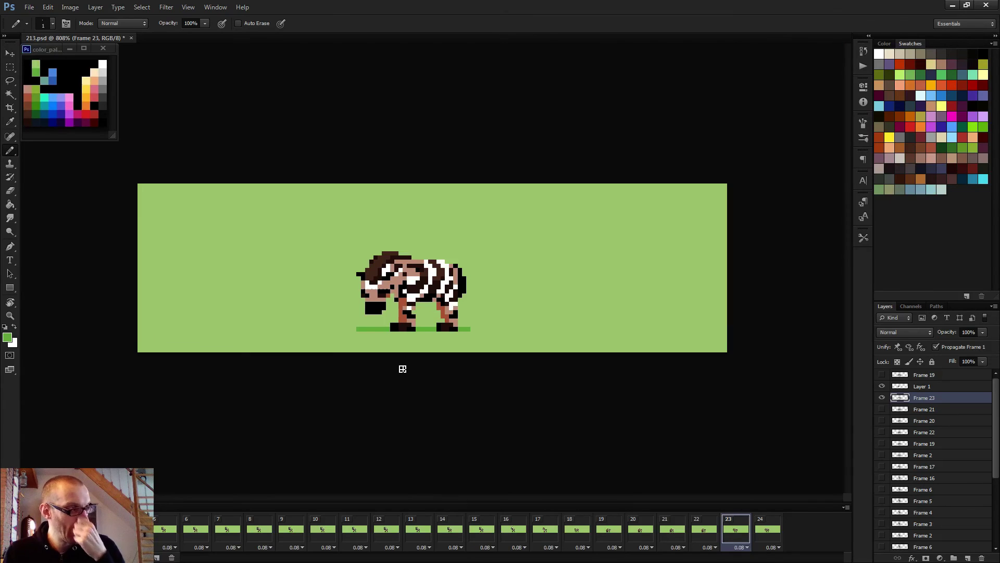
Step: Compare the head-lowering poses in frames 17 to 19 with the final pose in frame 24
left_click(772, 537)
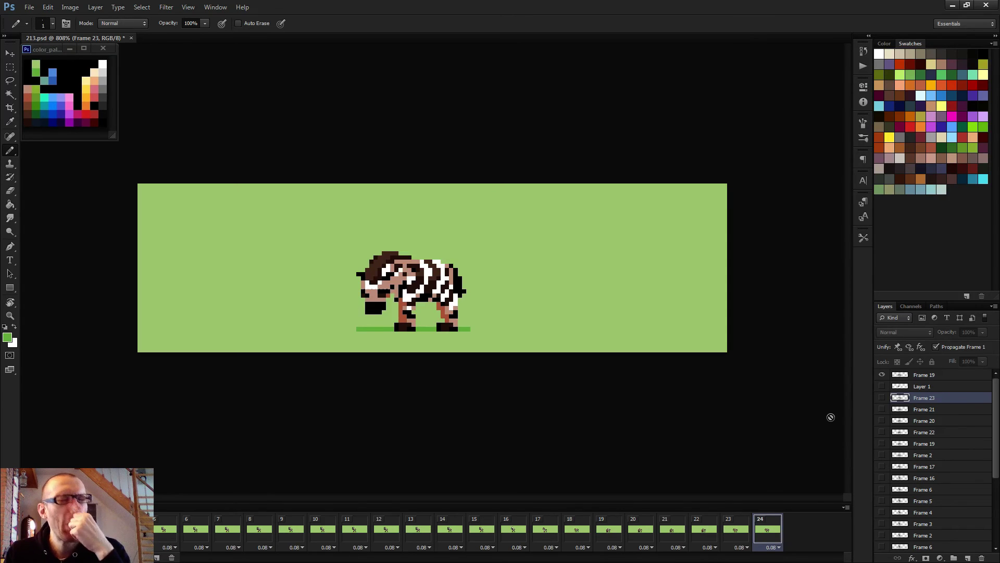
left_click(519, 530)
left_click(542, 531)
left_click(573, 532)
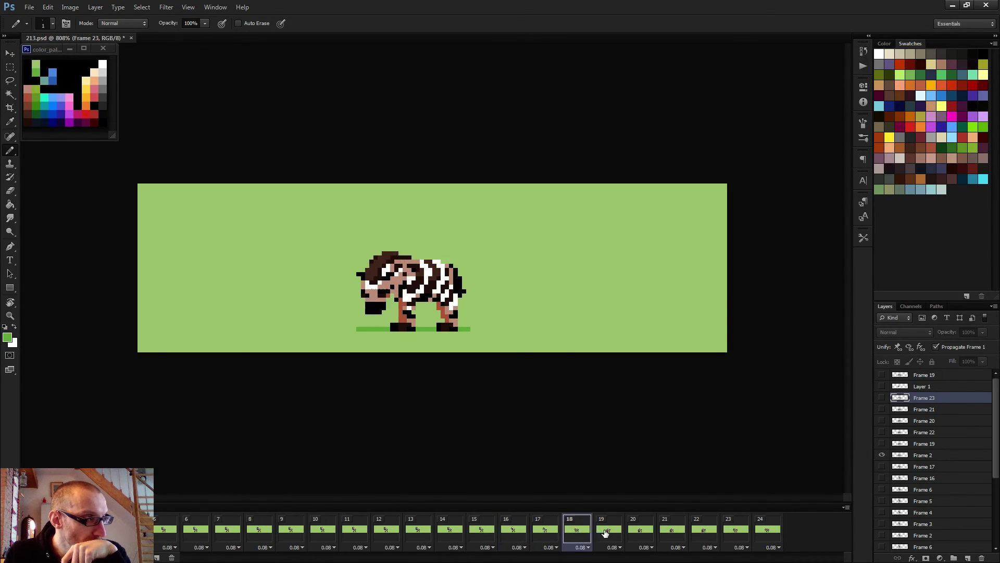
left_click(554, 532)
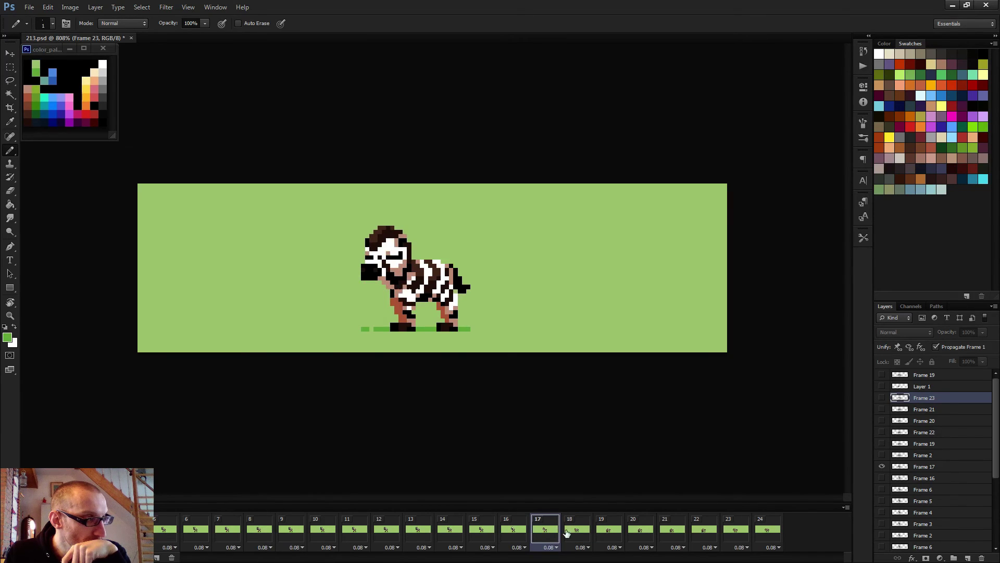
left_click(581, 531)
left_click(608, 532)
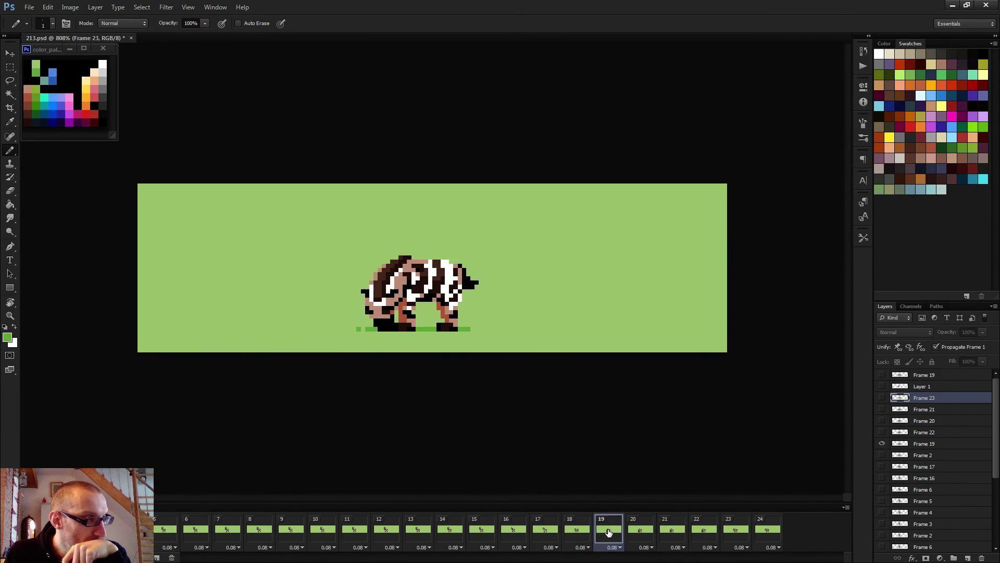
left_click(773, 532)
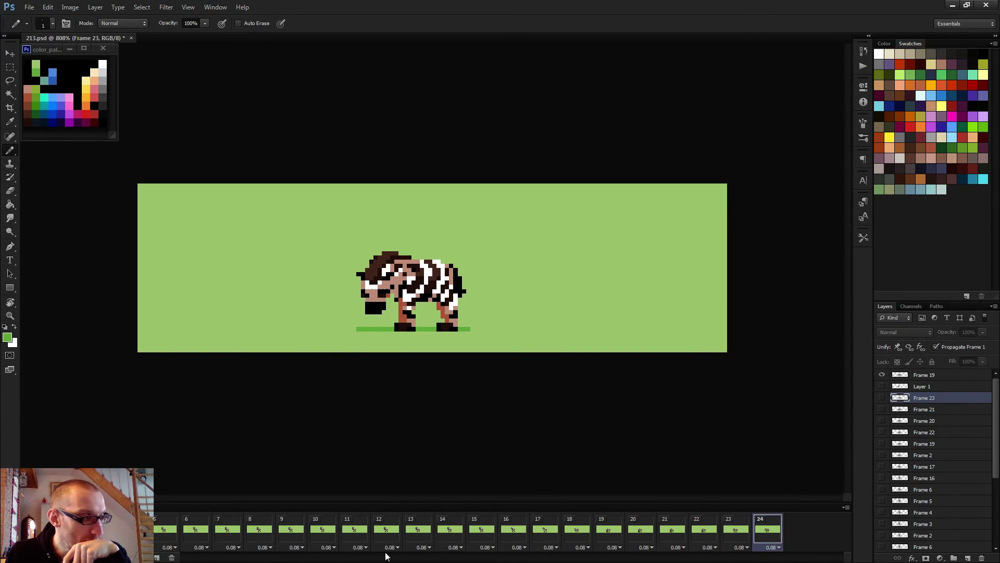
Step: Delete frame 24 and its topmost Frame 19 layer, and merge the pasted head into the Frame 23 layer
left_click(172, 558)
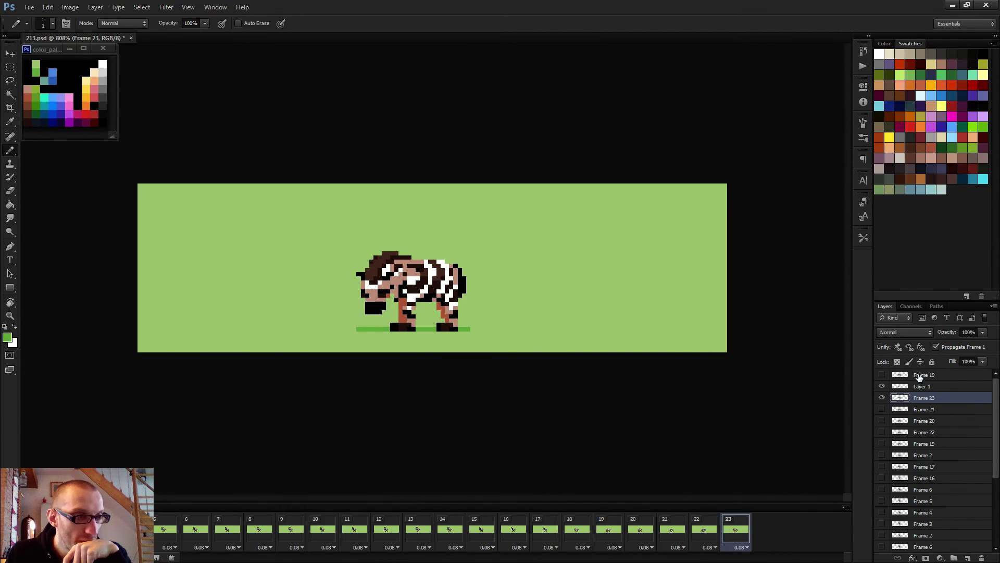
left_click(927, 388)
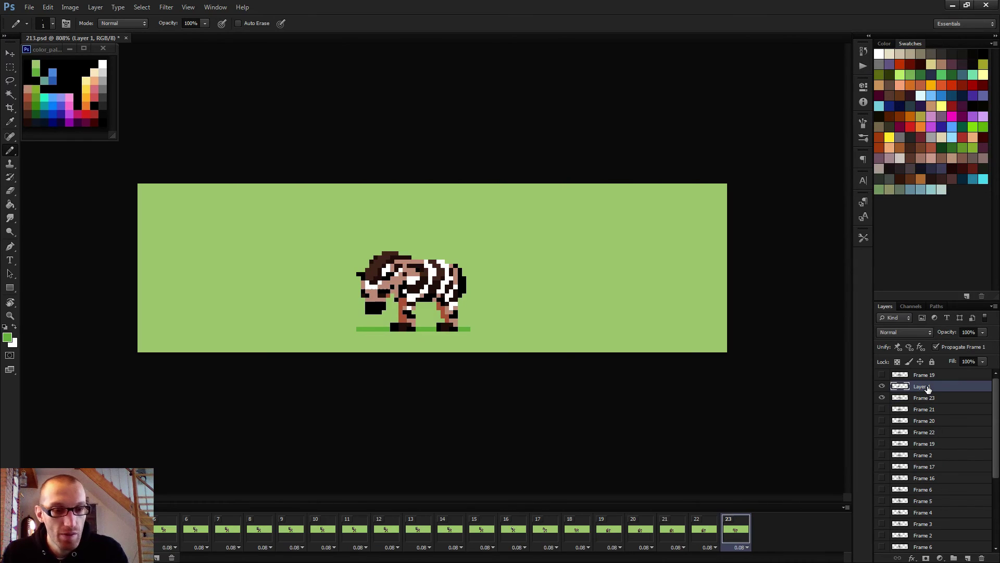
left_click(929, 375)
left_click(982, 557)
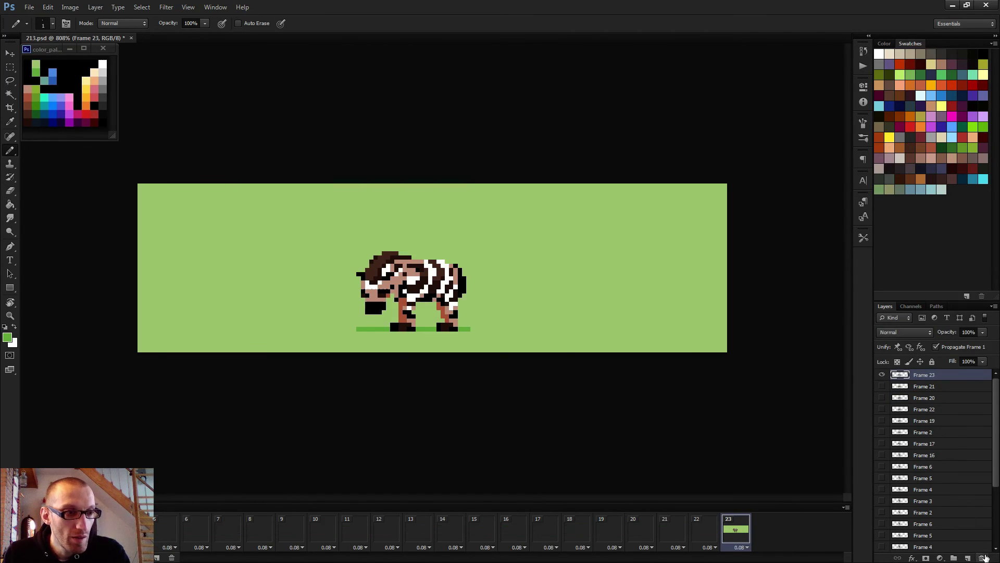
Step: Play the 23-frame animation at a smaller zoom to check how the head-raising transition loops
key("space")
scroll(723, 340, "down", 1)
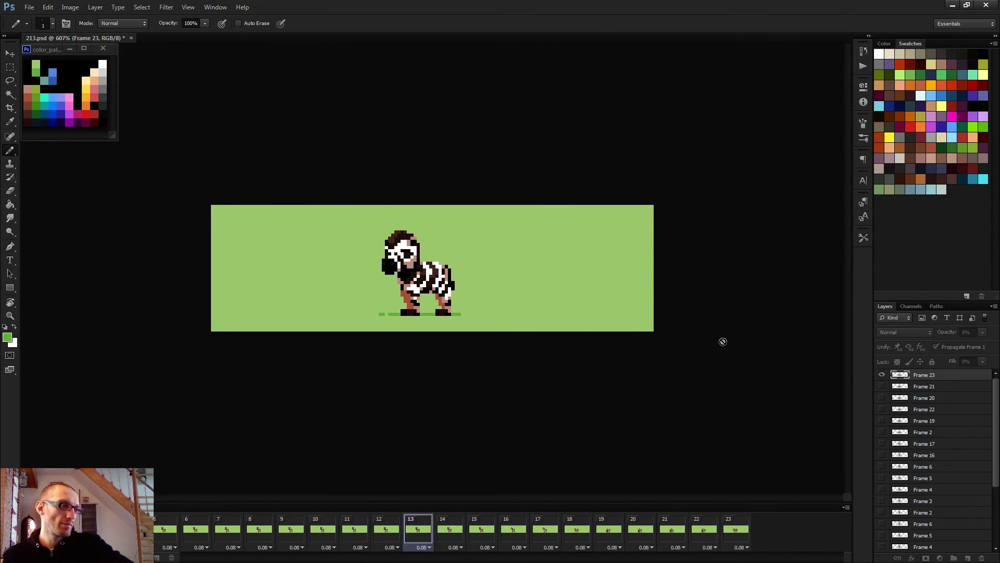
scroll(722, 341, "down", 1)
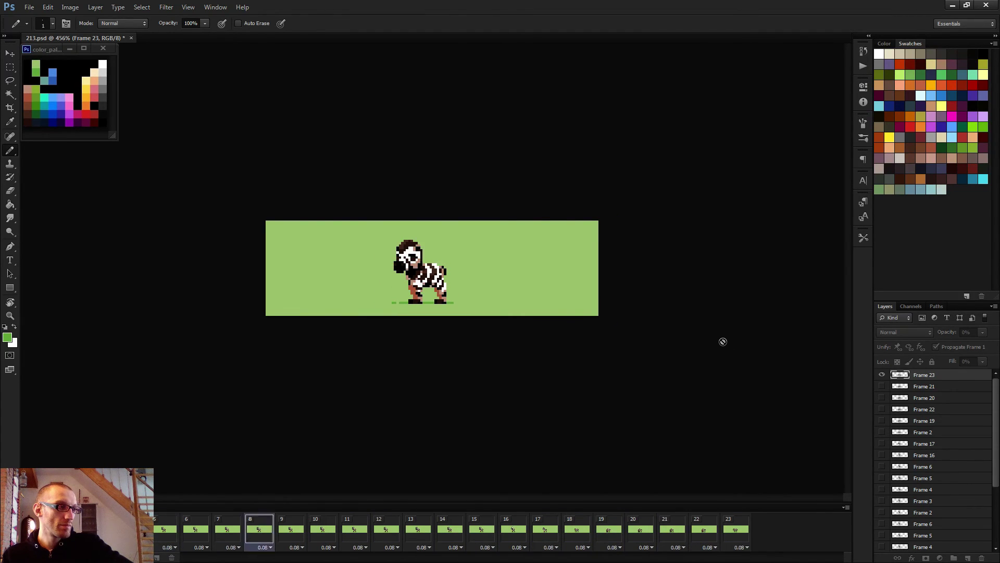
key("space")
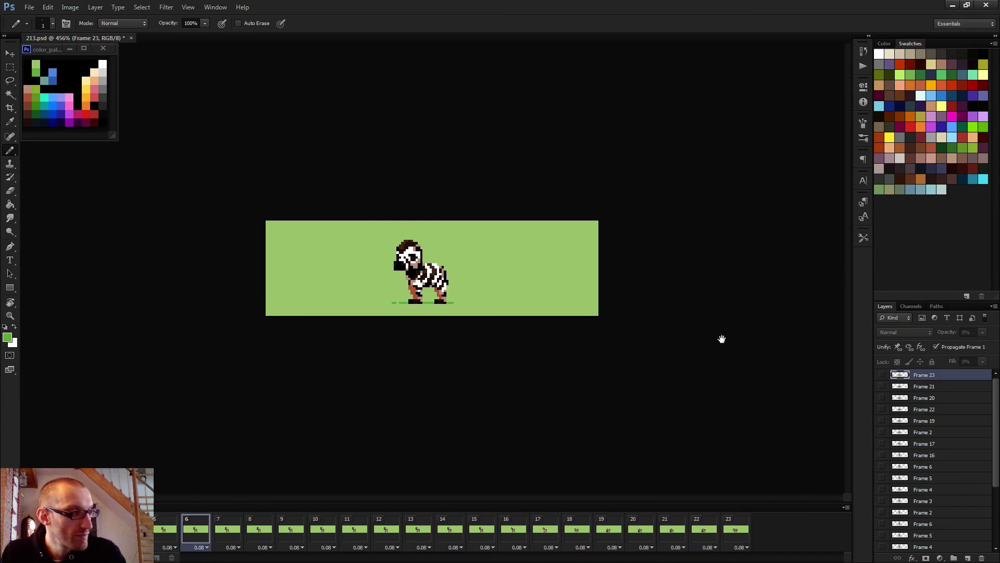
key("space")
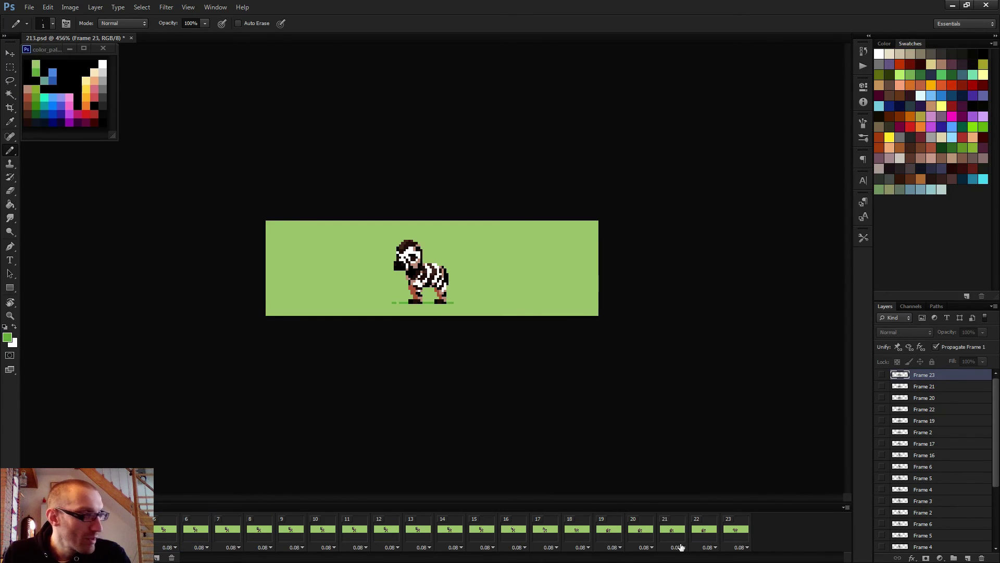
Step: Duplicate the standing zebra's Layer 1 copy layer as a new frame, placing the layer topmost and the frame at the animation's end
scroll(941, 498, "down", 8)
left_click(919, 535)
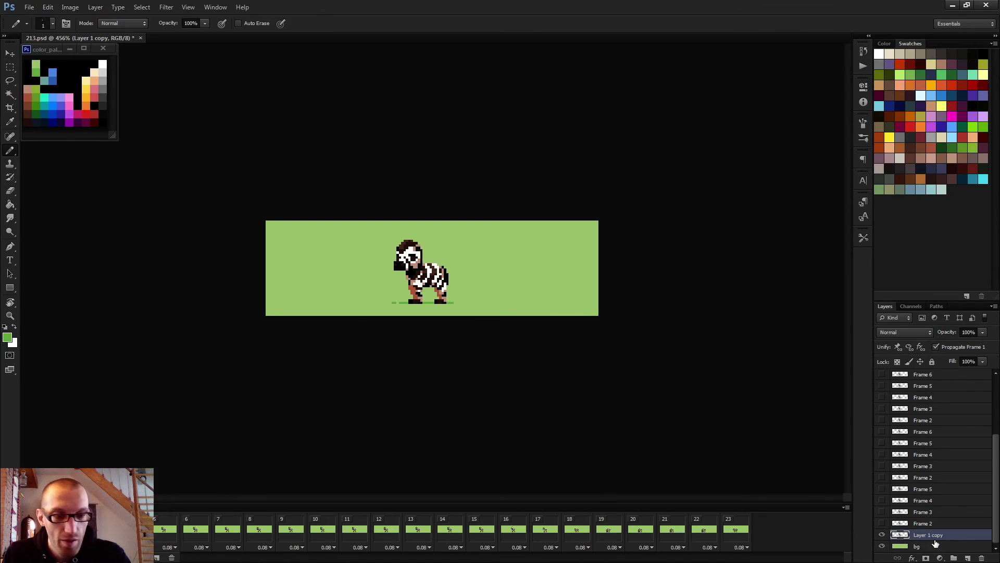
key("F2")
left_click_drag(933, 537, 949, 364)
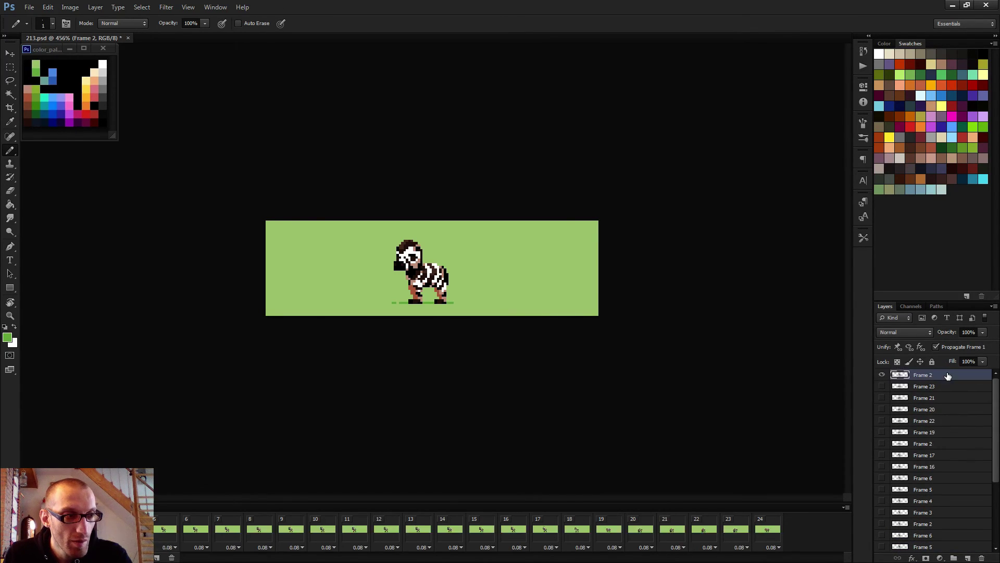
left_click_drag(69, 532, 778, 535)
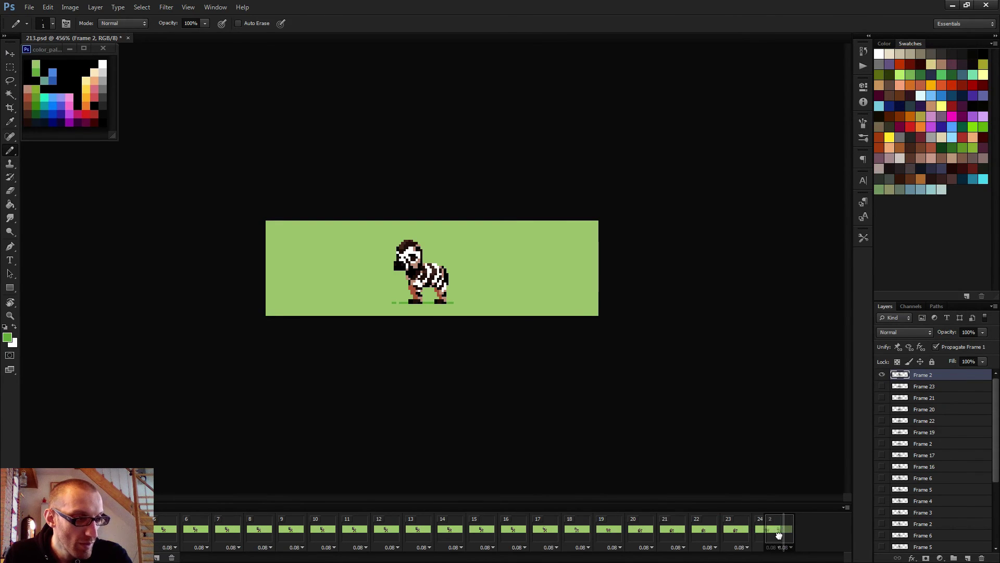
Step: In frame 24, select the zebra's head without the back of the neck and shift it one pixel up and one pixel right
scroll(387, 237, "up", 10)
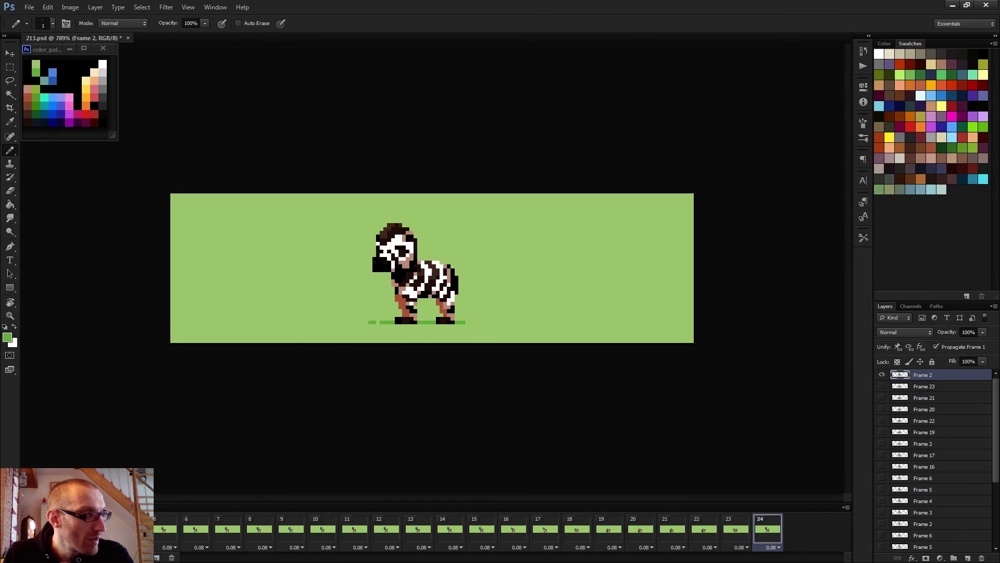
key("m")
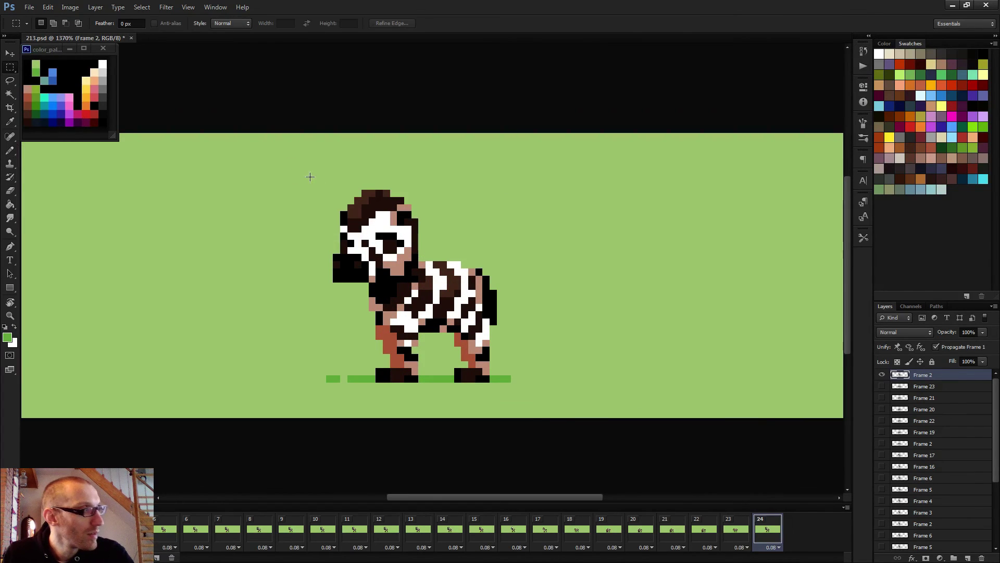
left_click_drag(298, 162, 418, 282)
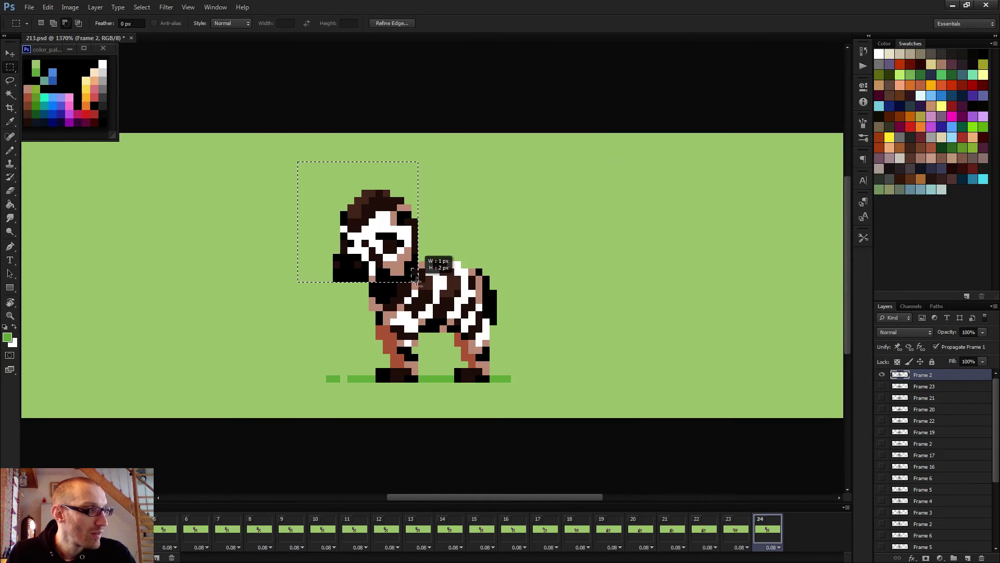
scroll(392, 342, "down", 3)
key("v")
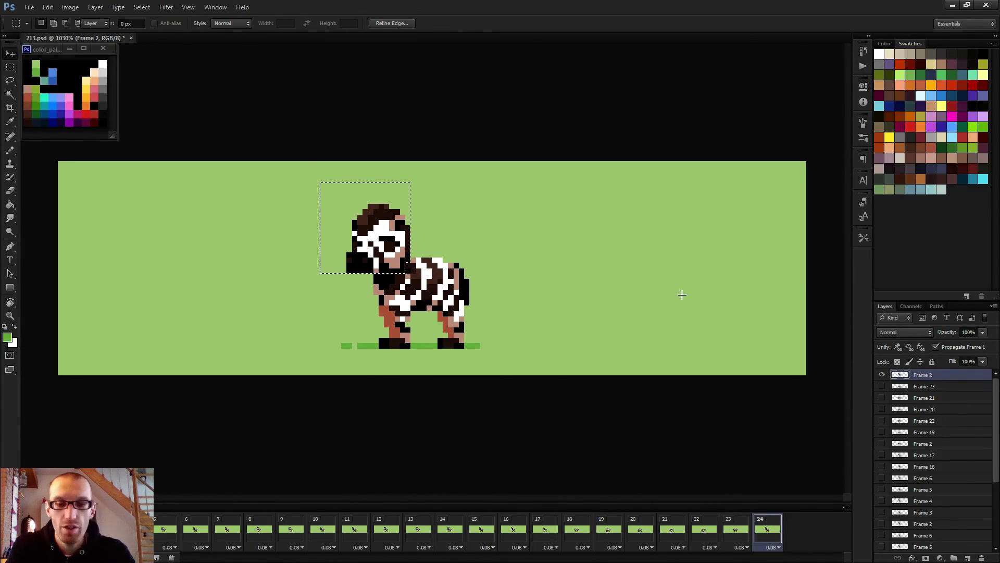
key("Up")
key("Right")
key("ctrl+d")
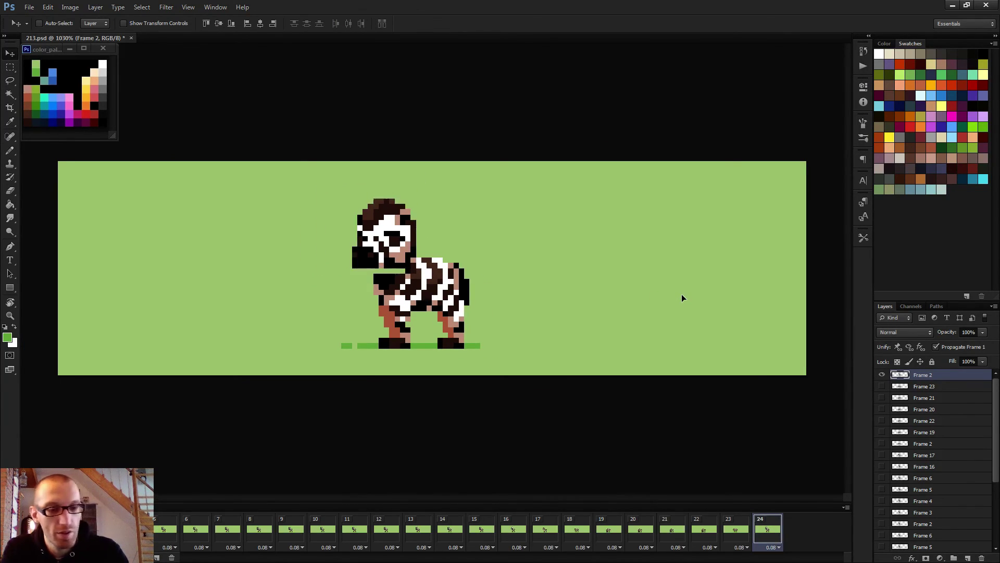
Step: In frame 24, fill the gap between the shifted head and the neck with black and dark brown pixels
key("b")
scroll(397, 258, "up", 8)
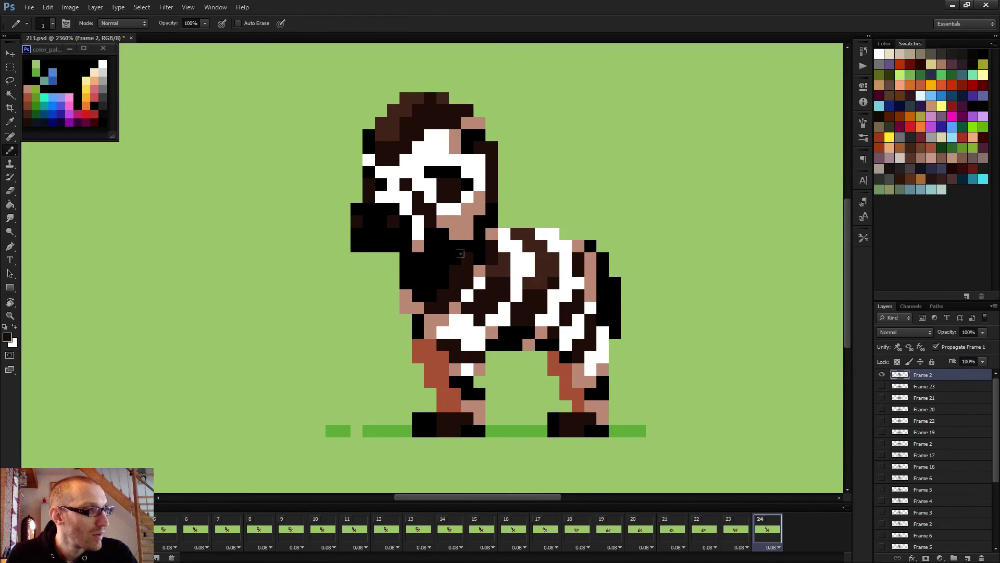
scroll(460, 254, "down", 8)
Step: Step back and forth through the last frames and the start of the loop to compare the head positions
key("Left")
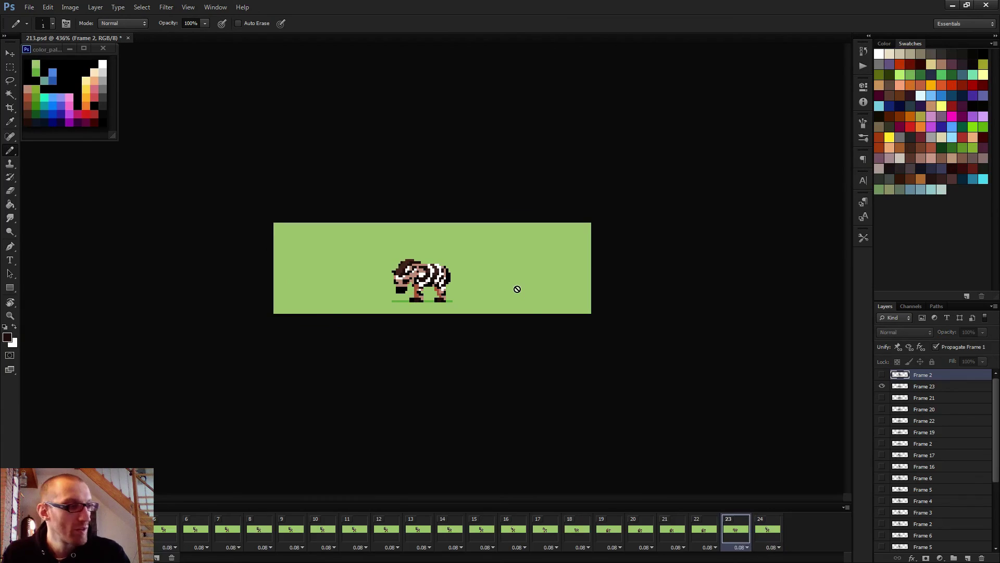
key("Left")
key("Right")
key("Right")
key("Right")
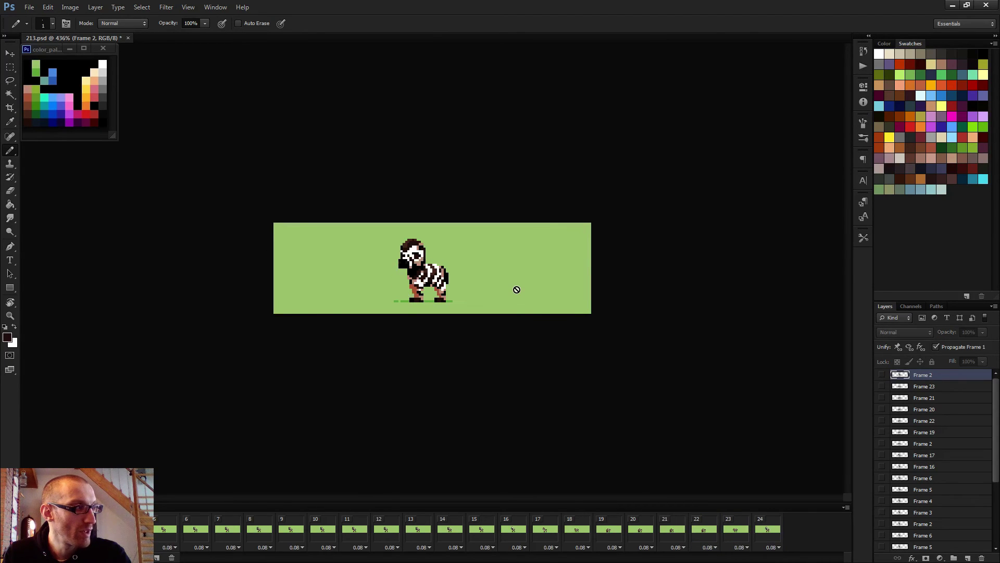
key("Left")
key("Left")
key("Right")
key("Right")
key("Right")
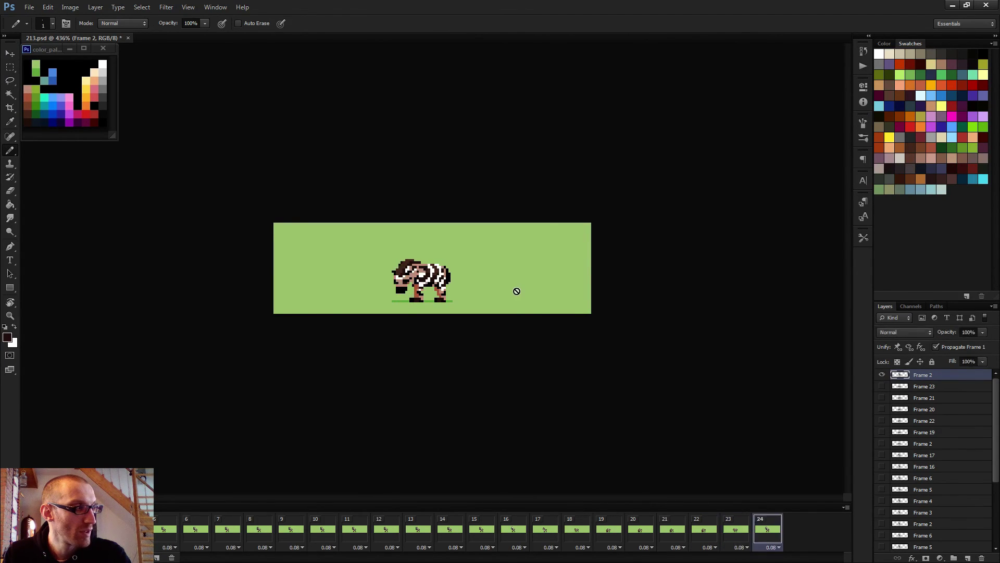
Step: Play the 24-frame animation at a smaller zoom to check how the loop closes
key("space")
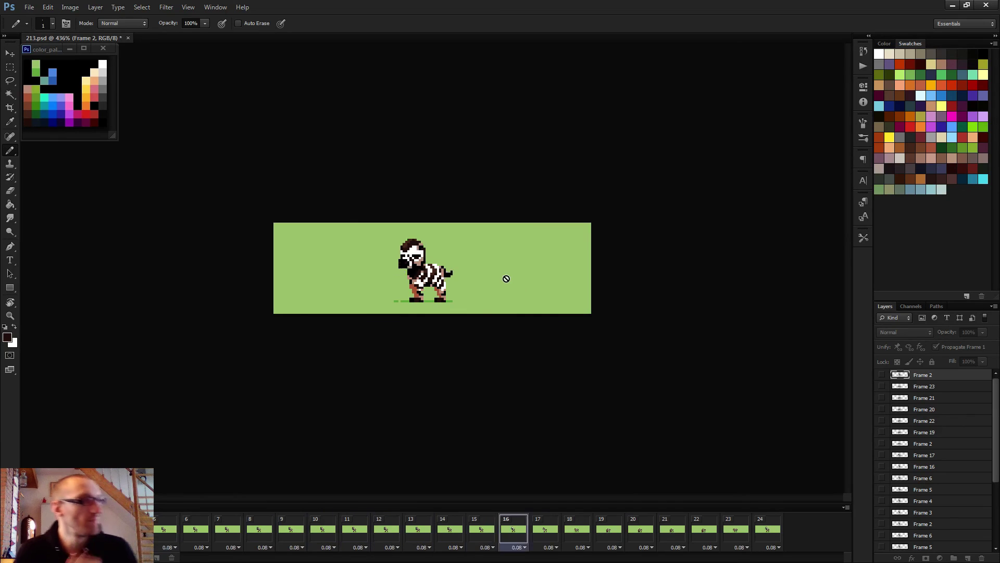
scroll(505, 282, "down", 4)
key("ctrl+plus")
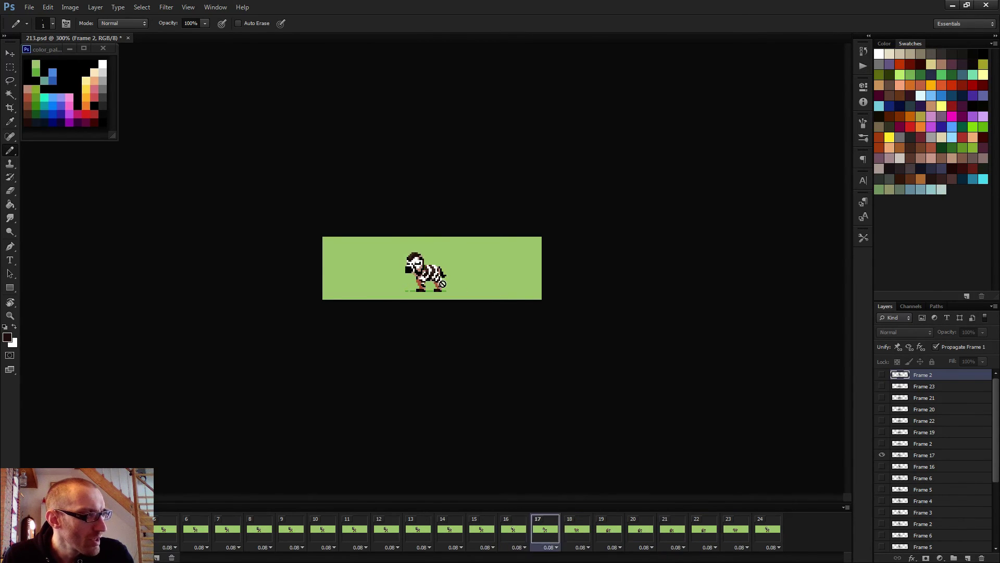
Step: In frame 20, on the Frame 22 layer, select the lower part of the grazing zebra's head and shift it one pixel down
scroll(407, 295, "up", 4)
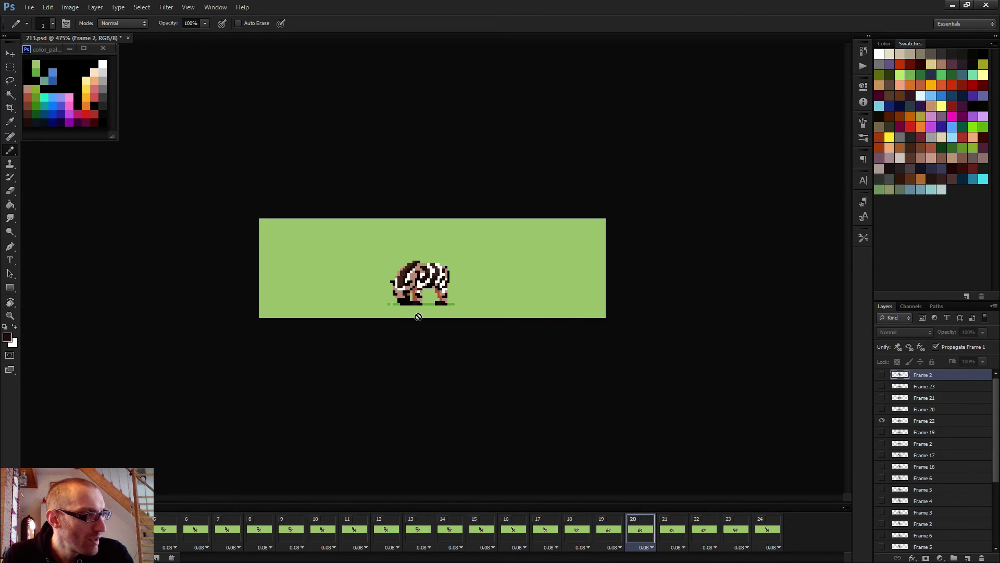
left_click(925, 420)
key("m")
scroll(360, 291, "up", 3)
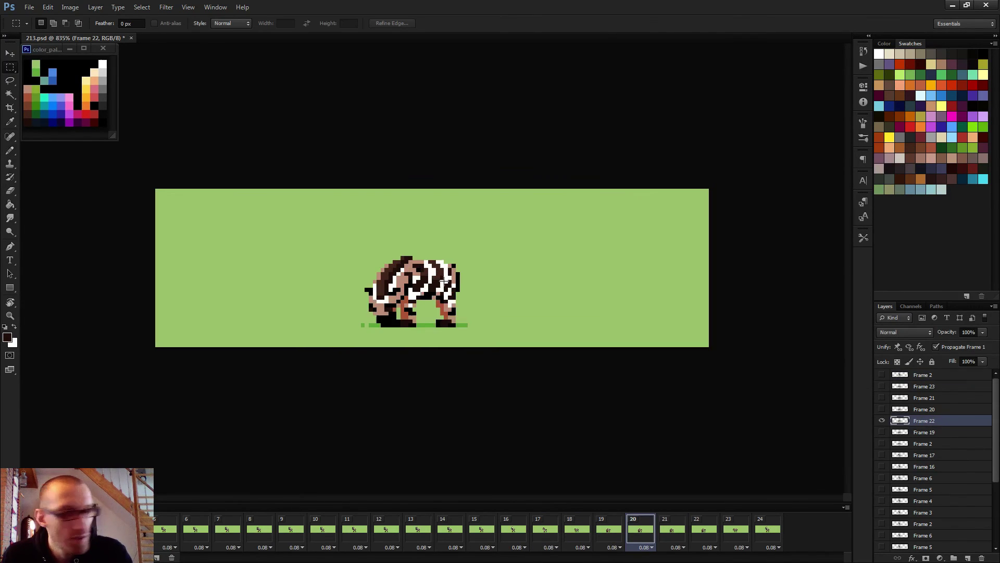
left_click_drag(358, 291, 397, 328)
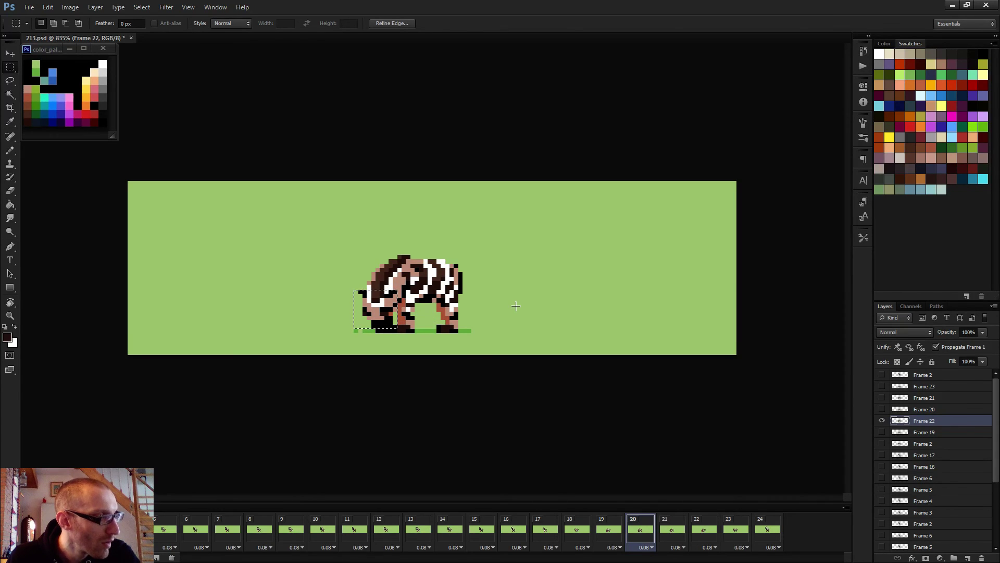
key("v")
key("Down")
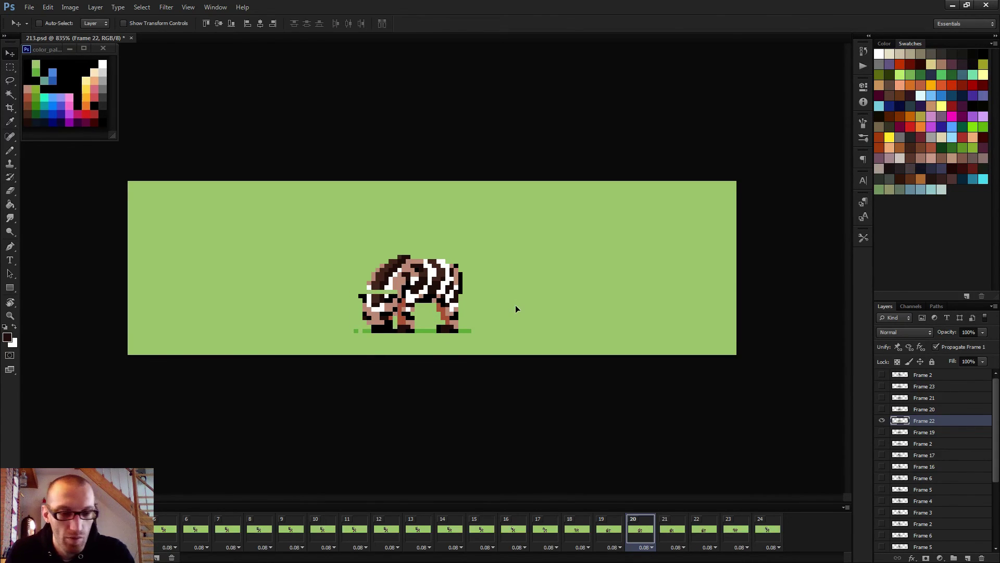
Step: Deselect the head and fill the gap left by the shift with matching brown, white and tan pixels
key("ctrl+d")
key("b")
scroll(429, 292, "up", 3)
scroll(365, 325, "up", 2)
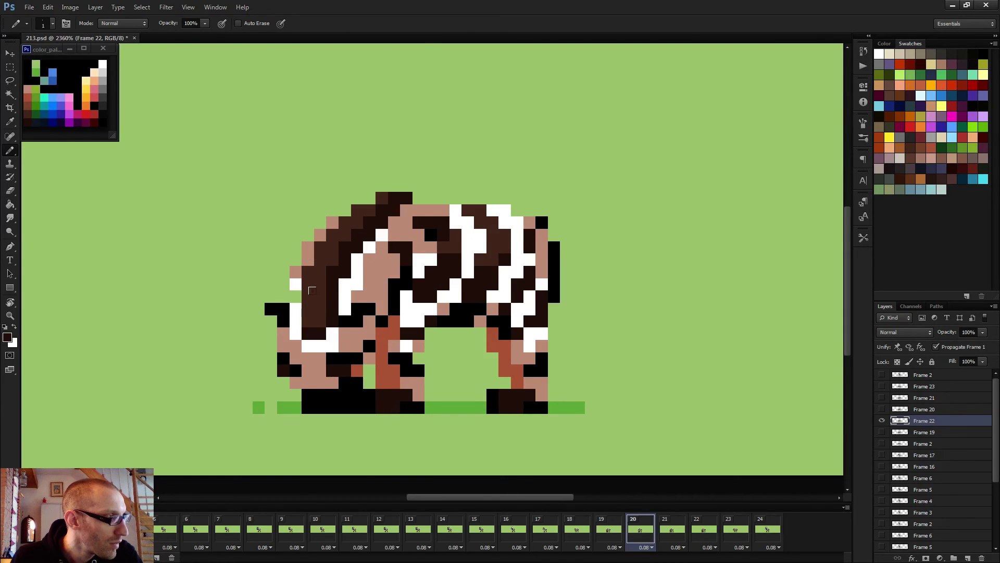
scroll(287, 288, "down", 2)
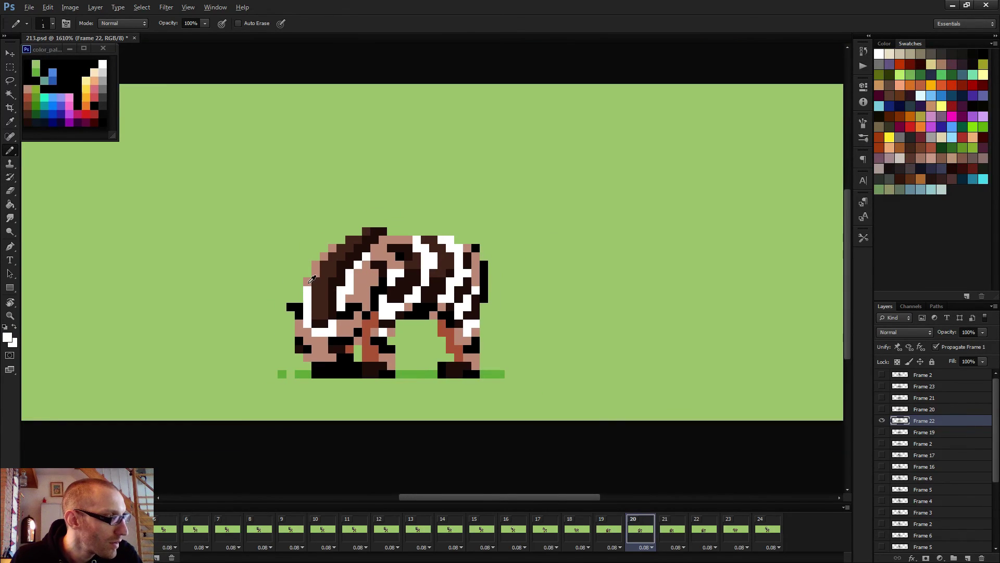
Step: Play the animation at a smaller zoom to check the head's chewing movement in the grazing frames
scroll(307, 289, "down", 4)
key("space")
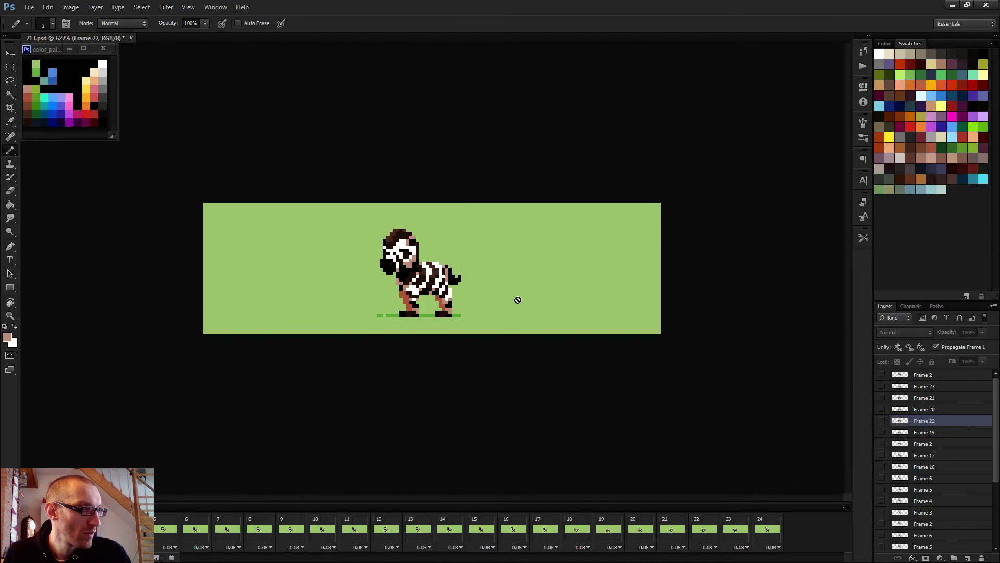
scroll(519, 300, "down", 3)
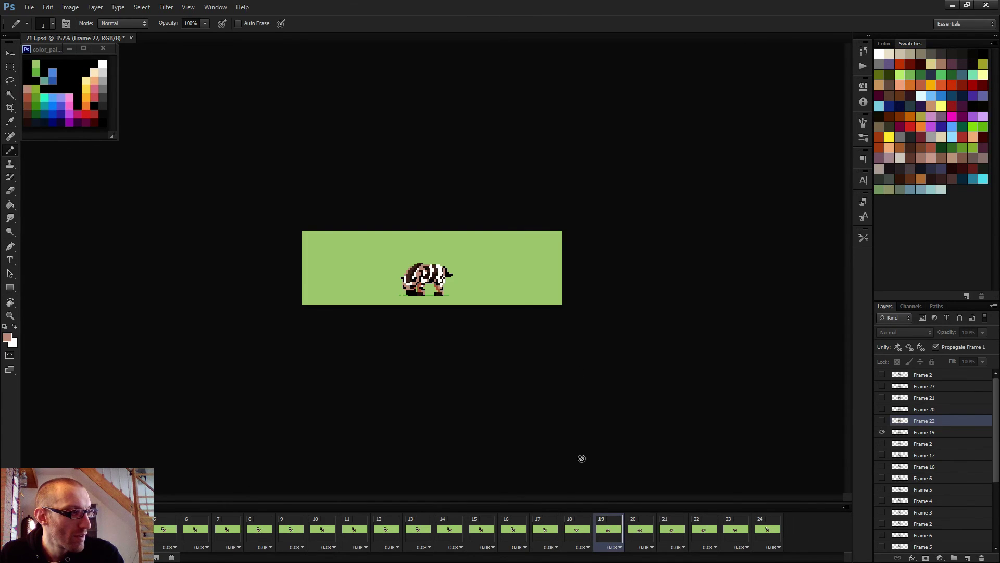
Step: In frame 19, on the Frame 19 layer, erase the protruding tip of the zebra's tail
left_click(924, 434)
key("Left")
key("Left")
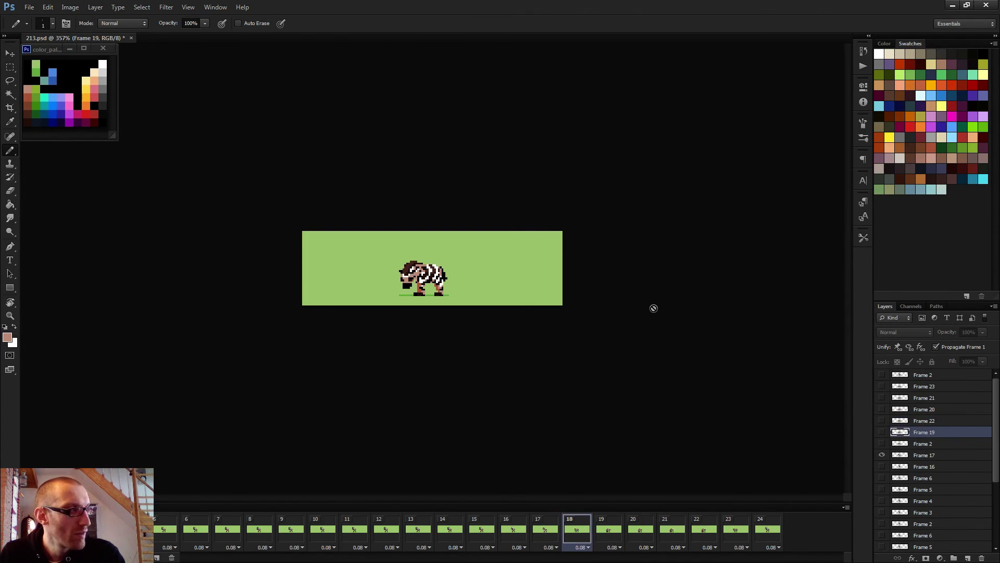
key("Right")
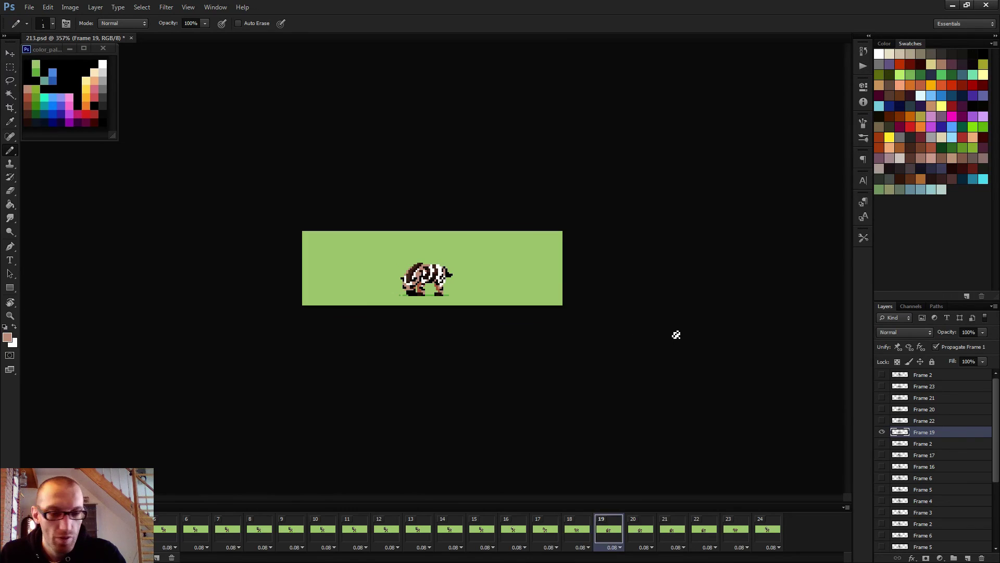
scroll(461, 290, "up", 5)
key("e")
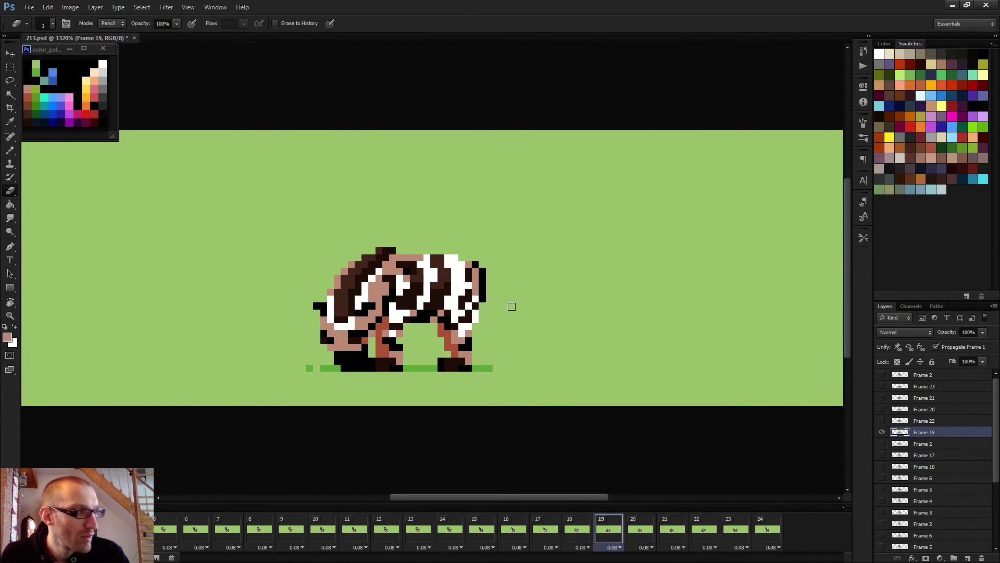
Step: Step through the grazing frames around frames 19 to 22 to compare the tail's shape
key("Right")
key("period")
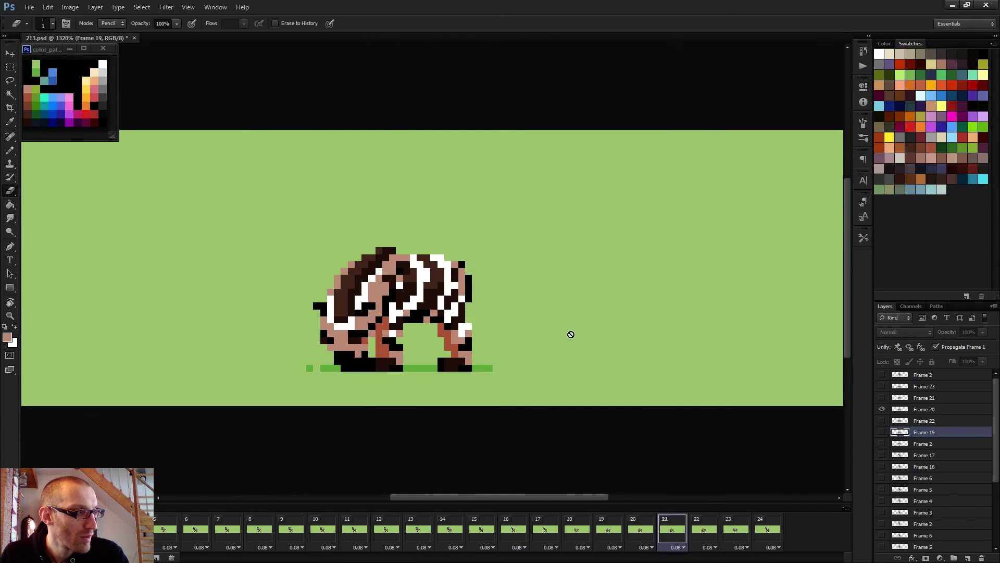
key("period")
key("comma")
key("comma")
key("comma")
key("comma")
key("period")
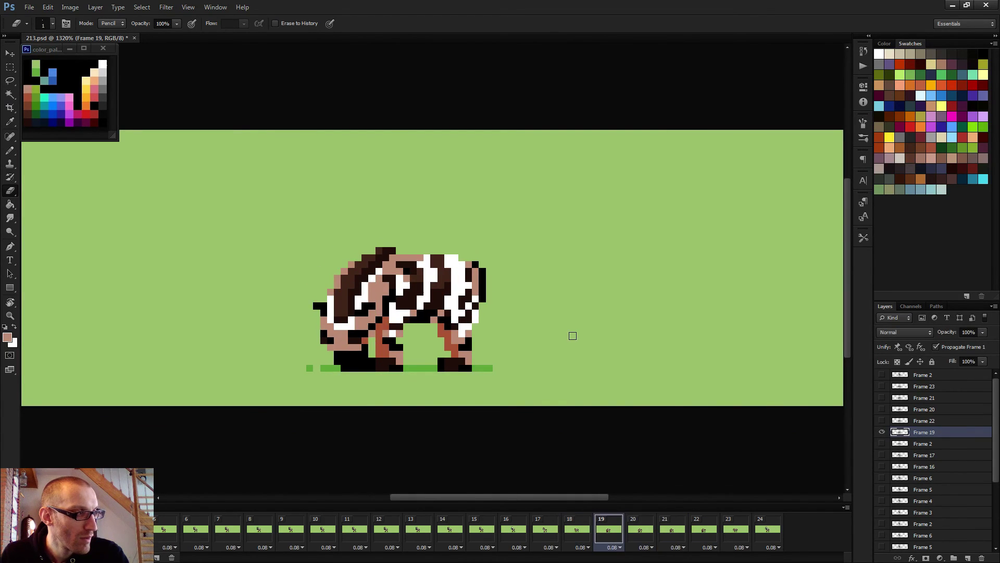
key("period")
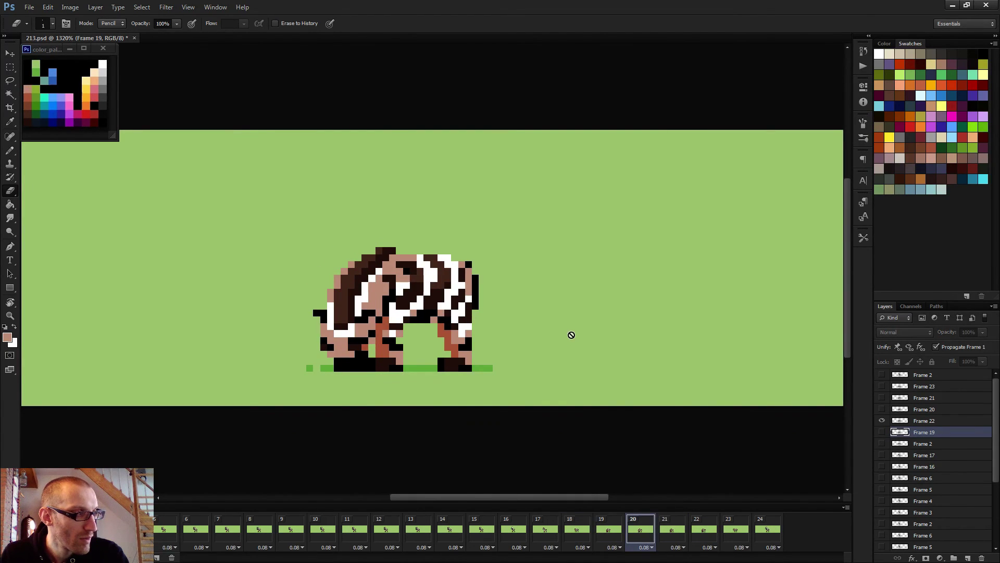
Step: In frame 20, on the Frame 22 layer, erase the lower end of the tail and compare it with the following frames
left_click(928, 421)
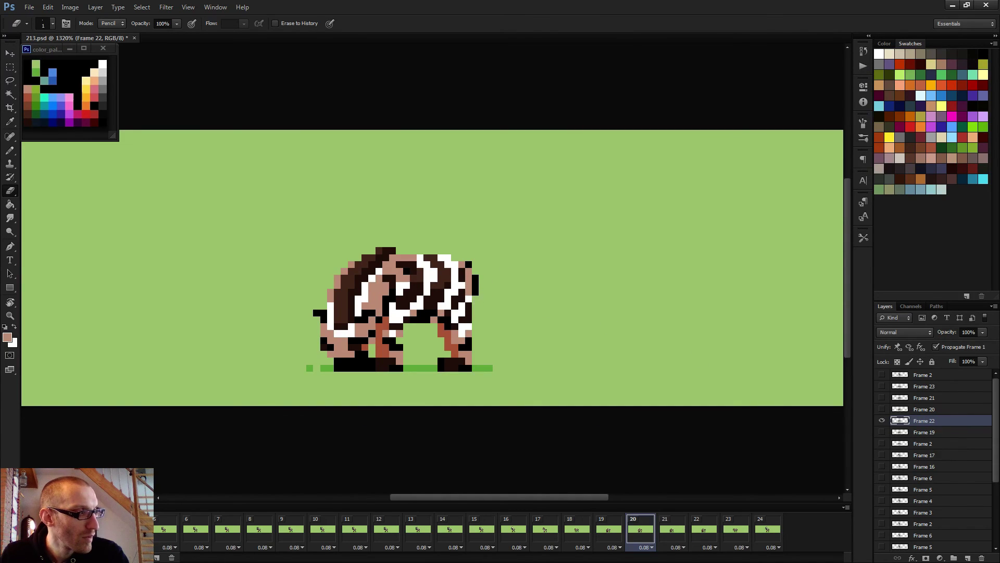
key("period")
key("period")
key("period")
key("period")
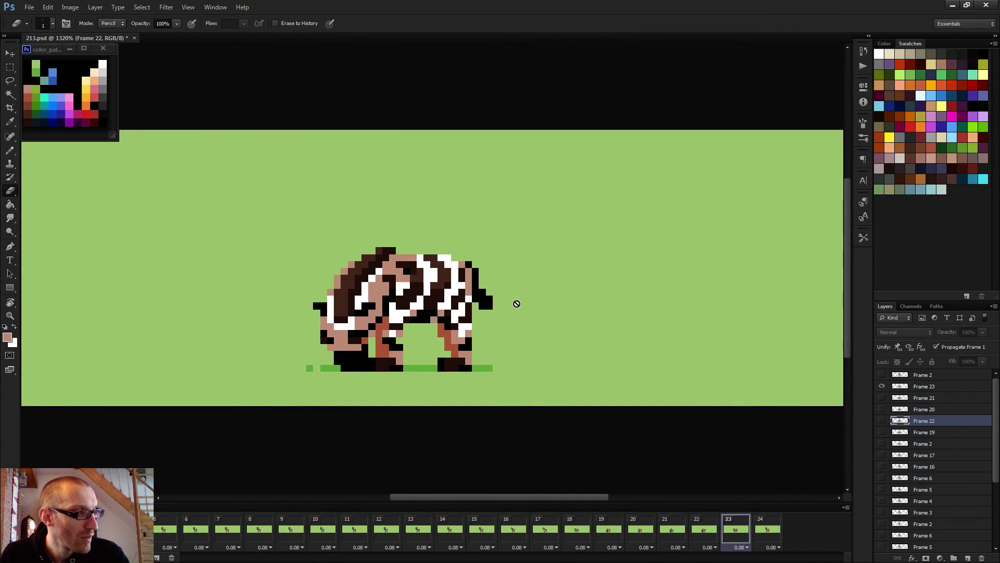
Step: Play the animation at a smaller zoom to check the tail's movement through the grazing frames
scroll(517, 303, "down", 5)
key("space")
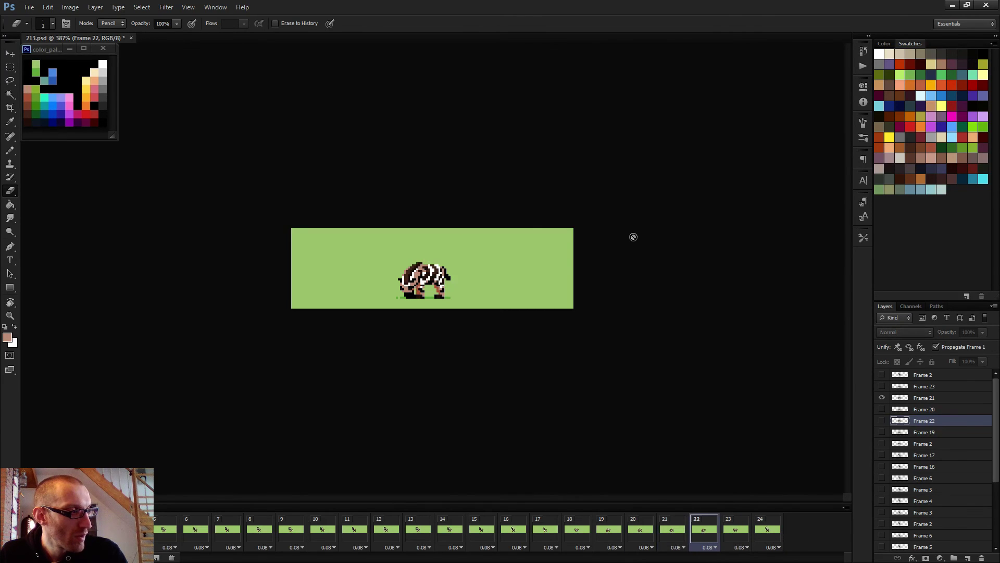
Step: In frame 22, on the Frame 21 layer, retouch the zebra's tail with black pixels
key("Left")
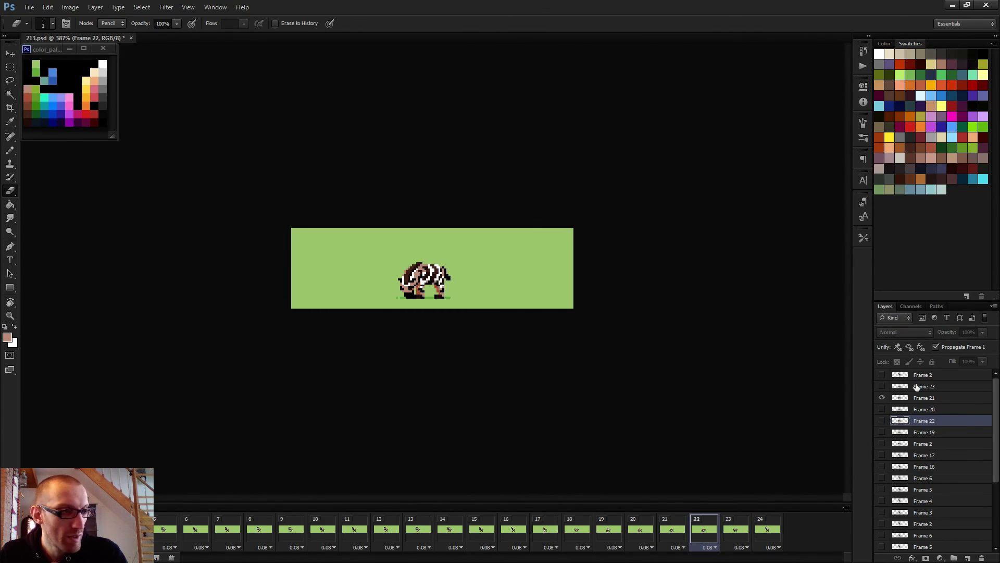
key("Left")
key("Left")
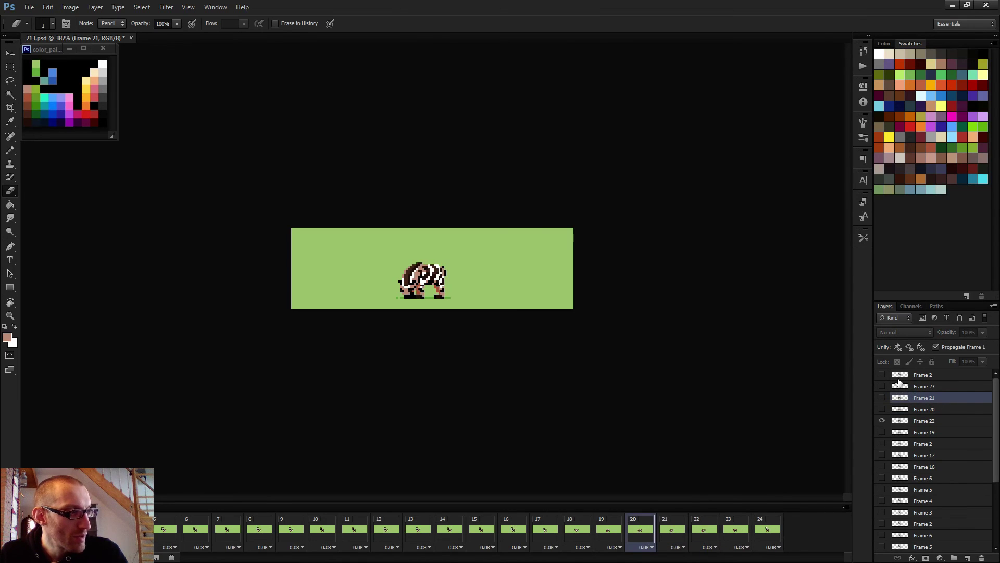
key("Right")
key("Right")
key("b")
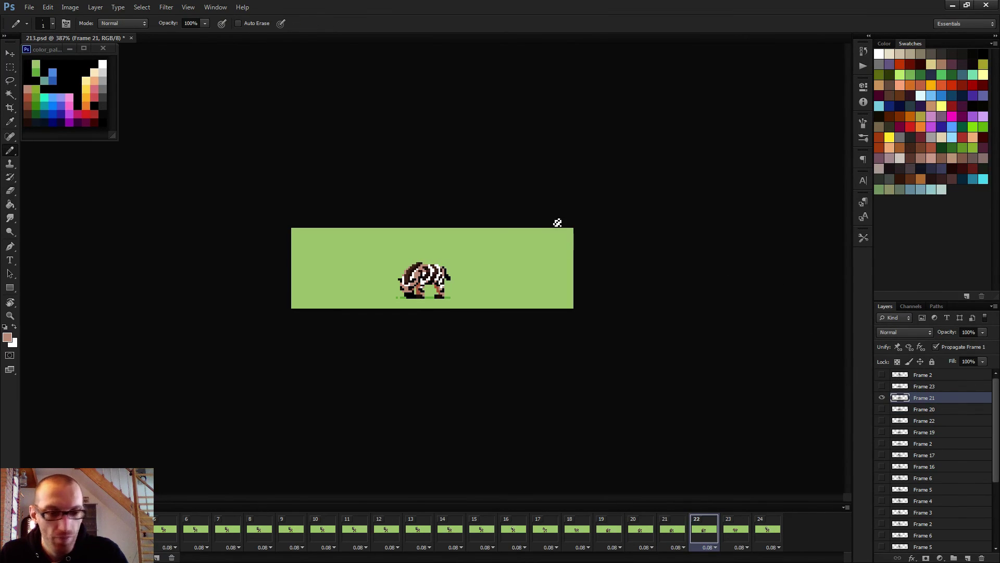
scroll(483, 288, "up", 5)
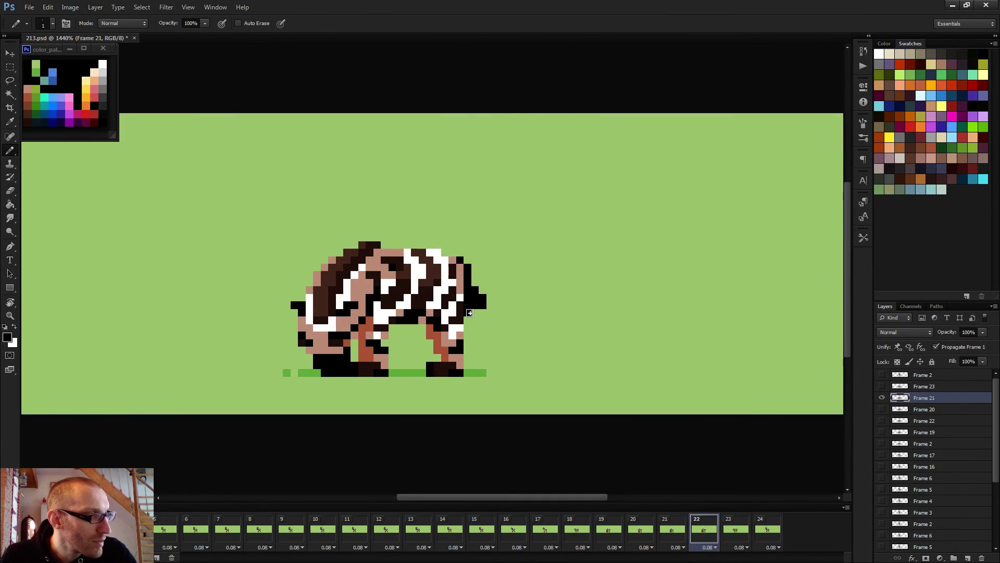
key("e")
Step: Step past the final frames into the start of the loop and replay the animation to check the tail motion
key("Right")
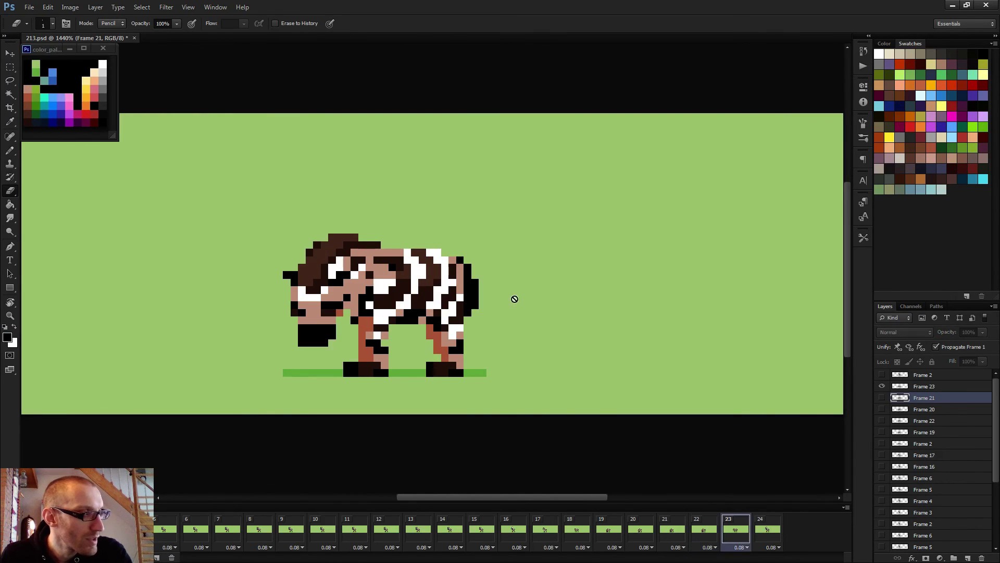
key("Right")
key("Right")
key("Right")
scroll(580, 245, "down", 5)
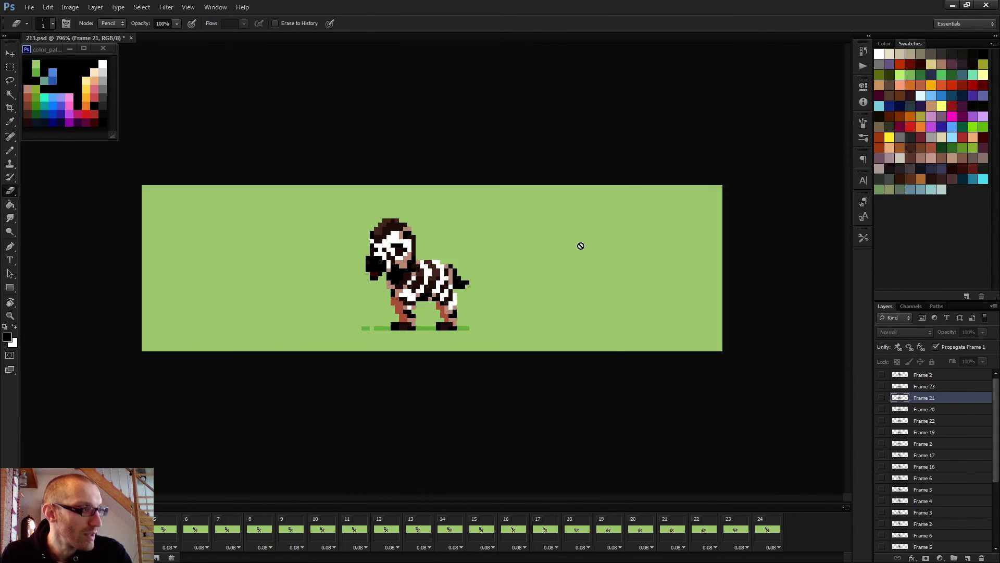
key("space")
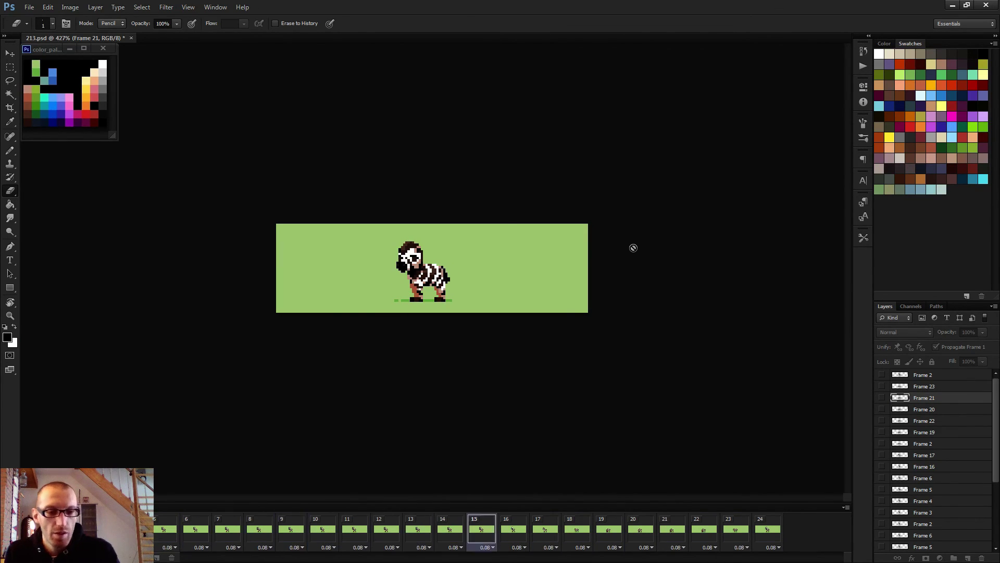
key("space")
key("space")
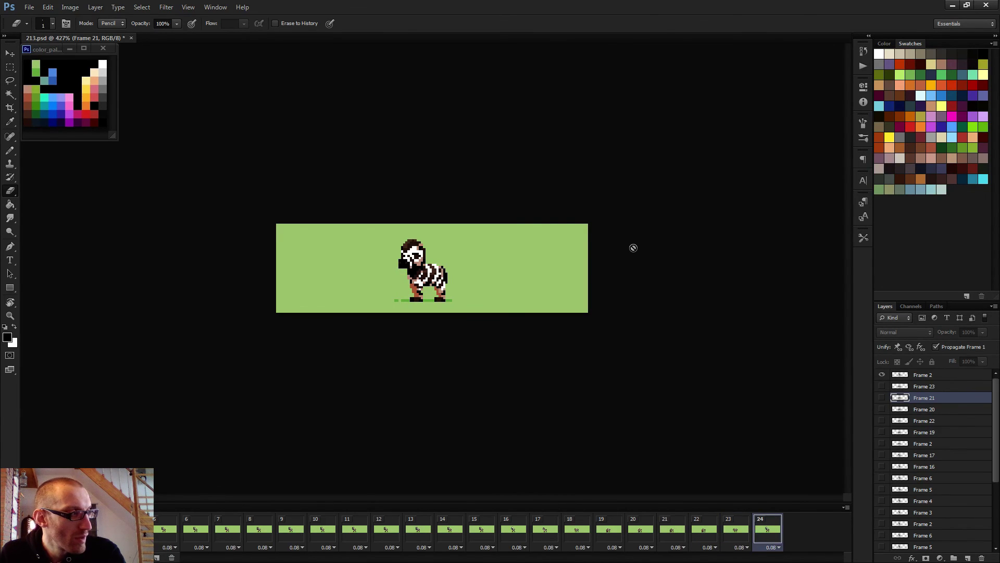
Step: In frame 24, on the topmost Frame 2 layer, erase the lower end of the tail and replay the animation
left_click(927, 378)
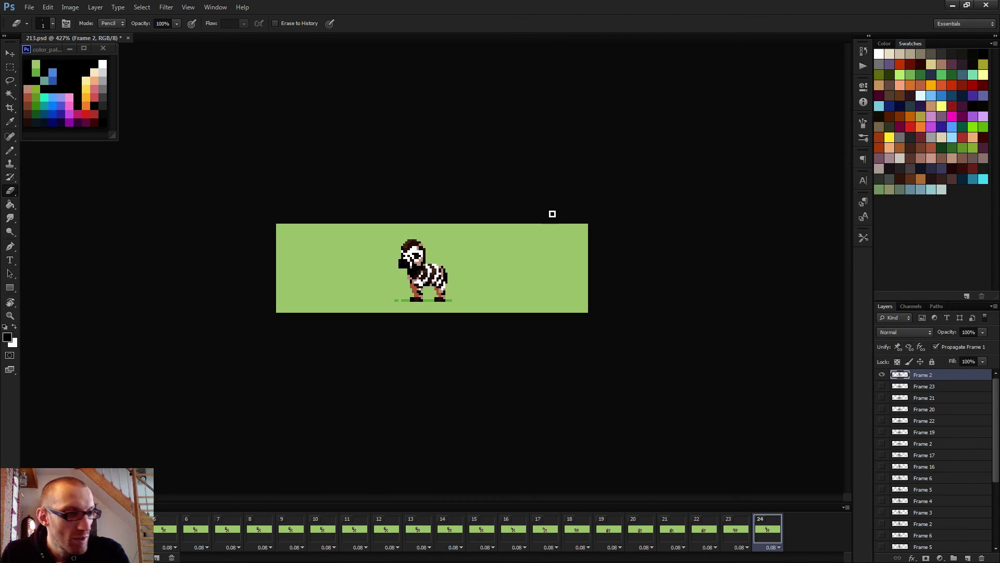
scroll(400, 223, "up", 5)
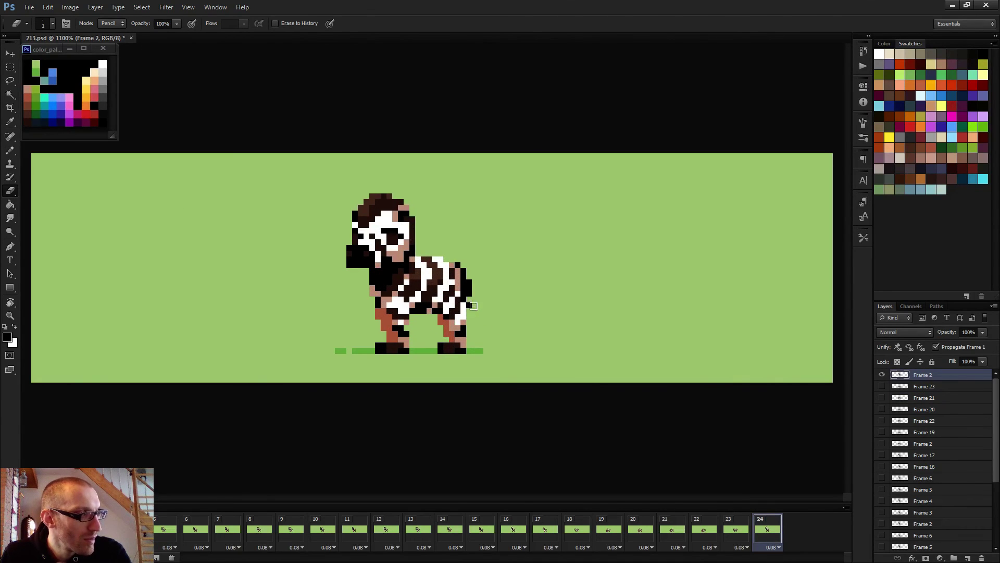
key("space")
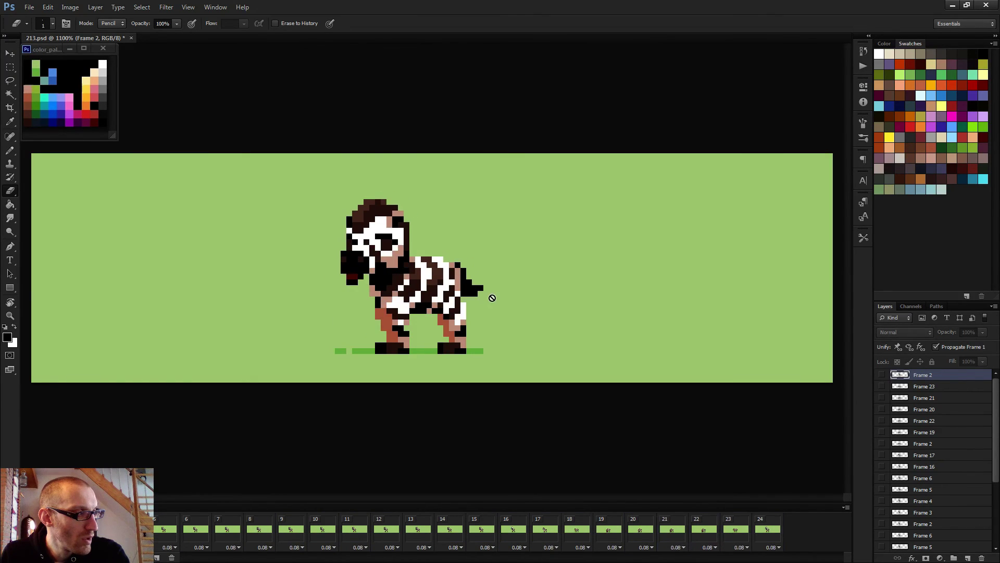
key("space")
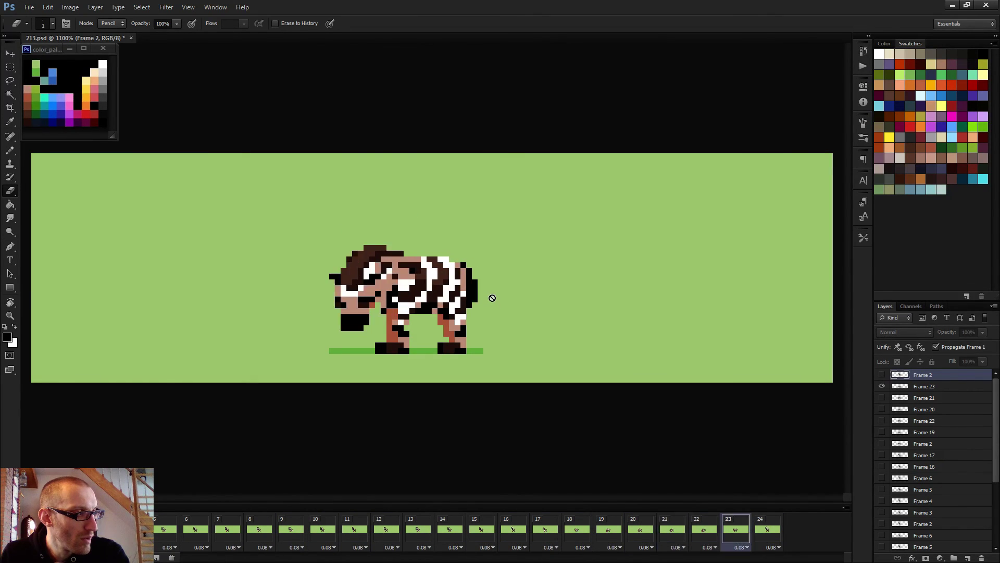
Step: In frame 23, on the Frame 23 layer, erase the tail's outer pixels, repaint its lower end in black and replay the animation
left_click(924, 386)
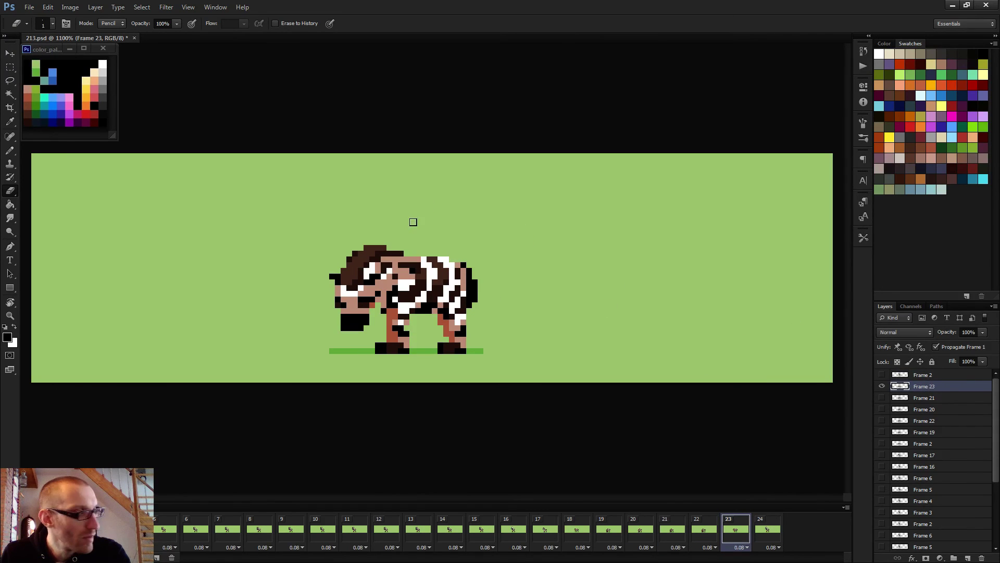
key("b")
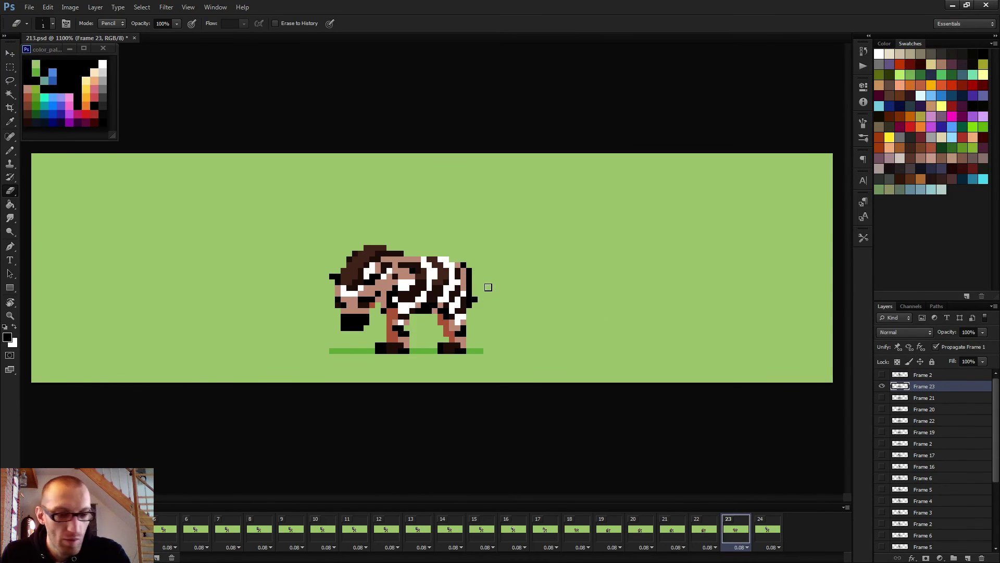
scroll(486, 286, "up", 3)
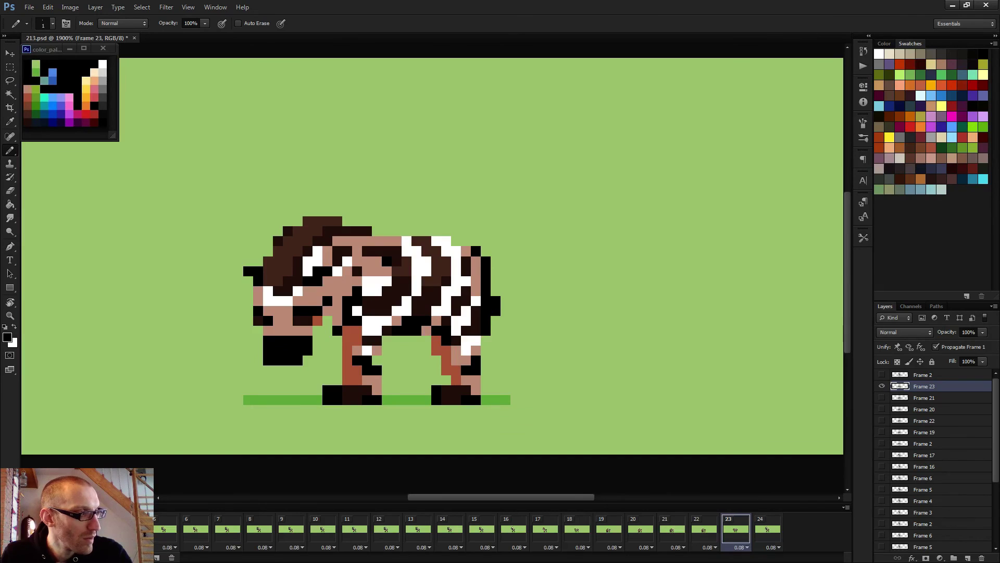
key("space")
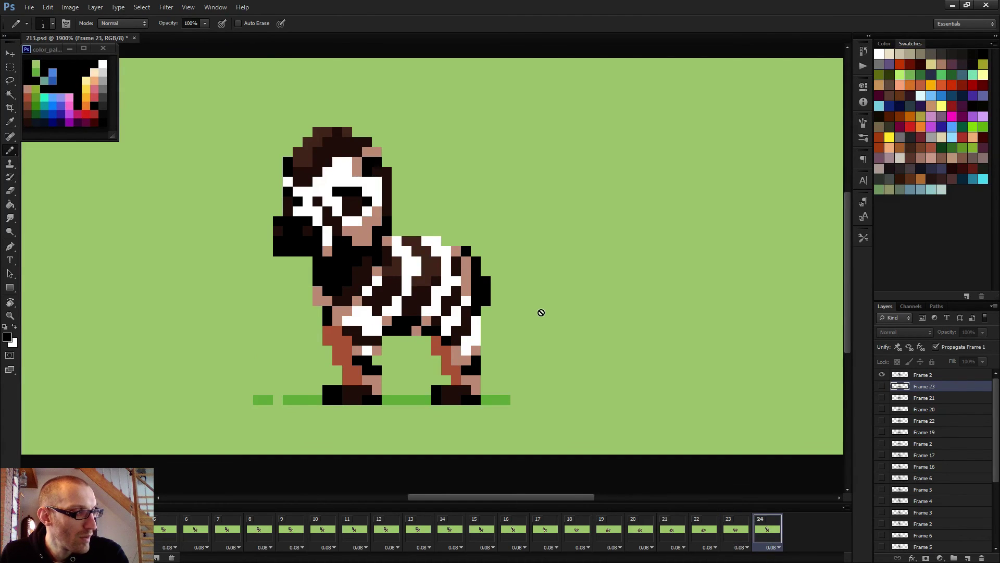
key("space")
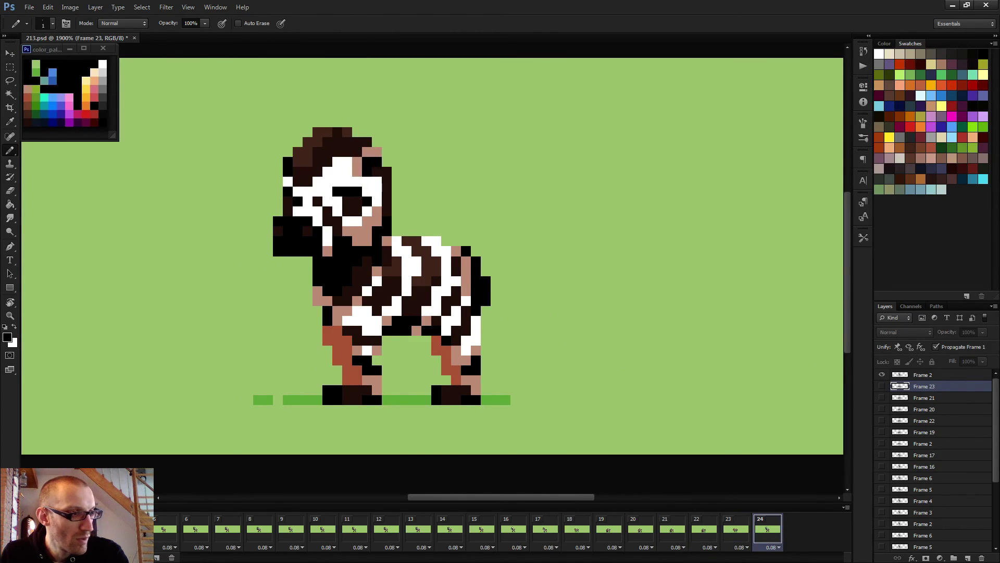
Step: In frame 23, on the Frame 23 layer, erase the black pixels protruding from the lower end of the tail
key("Left")
left_click(929, 377)
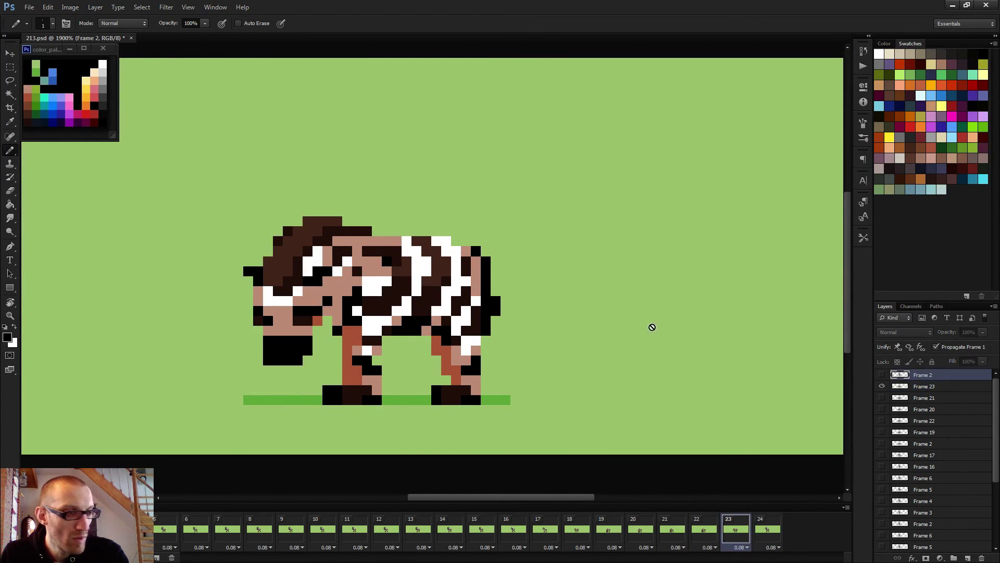
key("e")
left_click(926, 388)
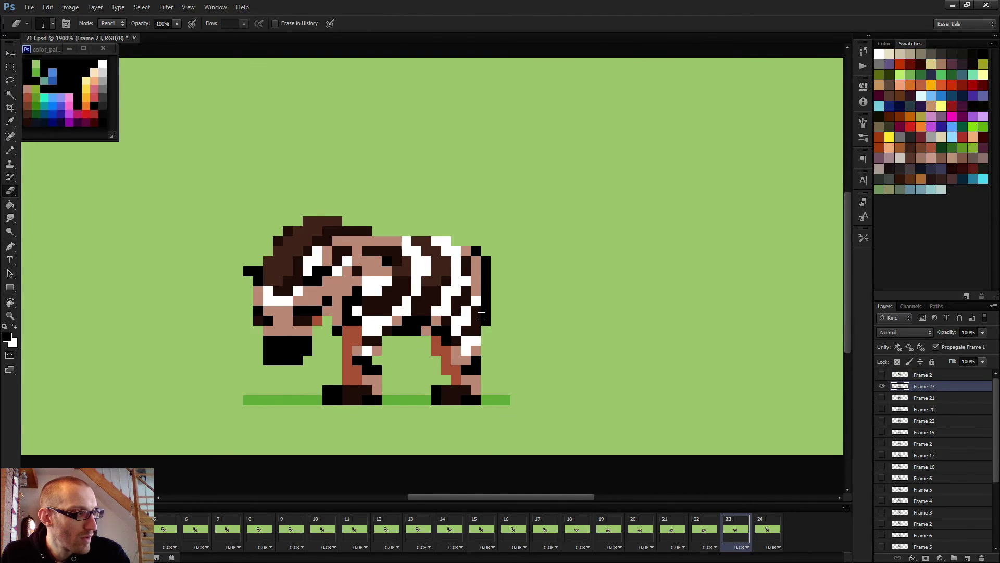
Step: Step back and forth through the frames around frame 23 to compare the tail's position up to frame 24
key("Right")
key("Left")
key("Left")
key("Left")
key("Right")
key("Right")
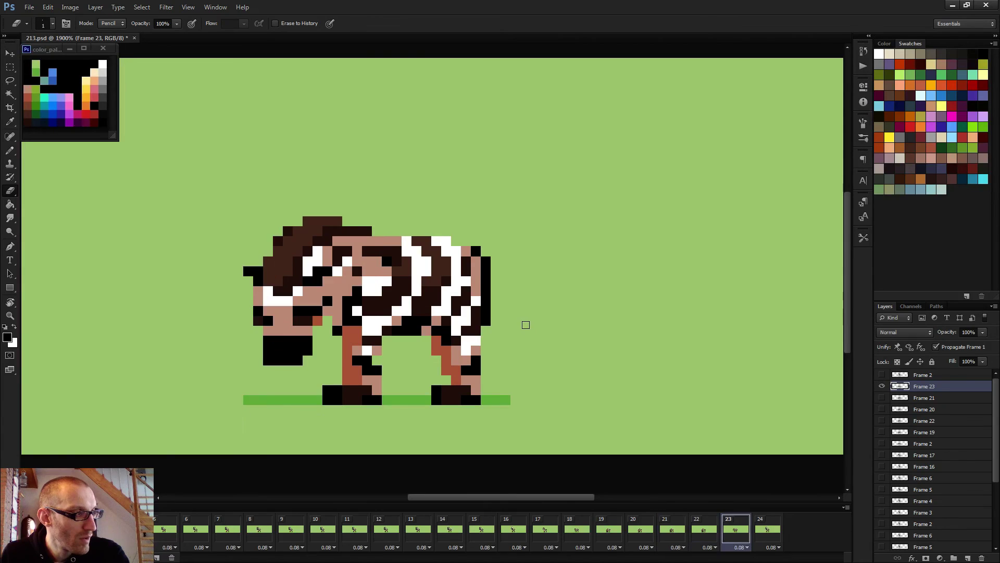
key("Left")
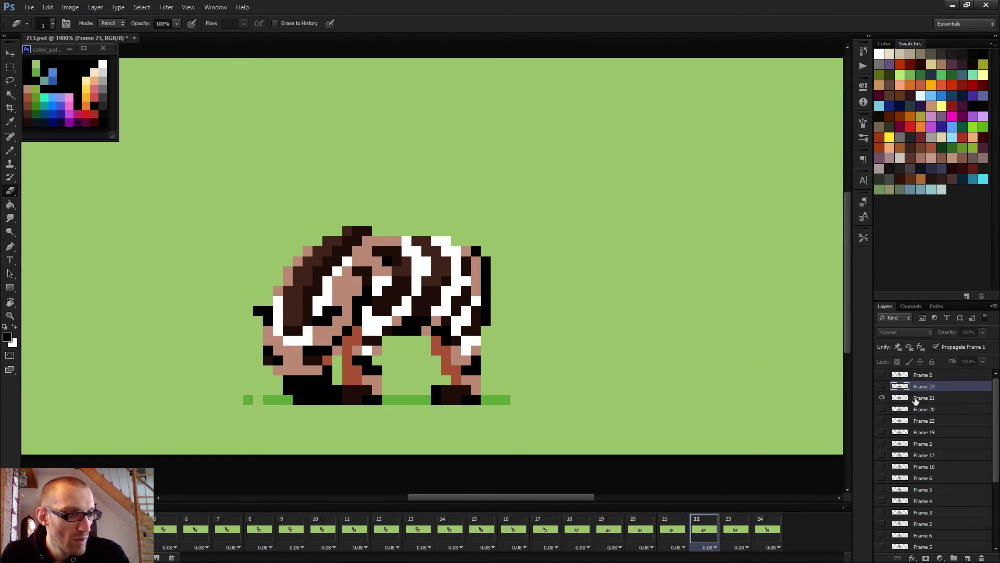
left_click(924, 398)
key("Right")
key("Right")
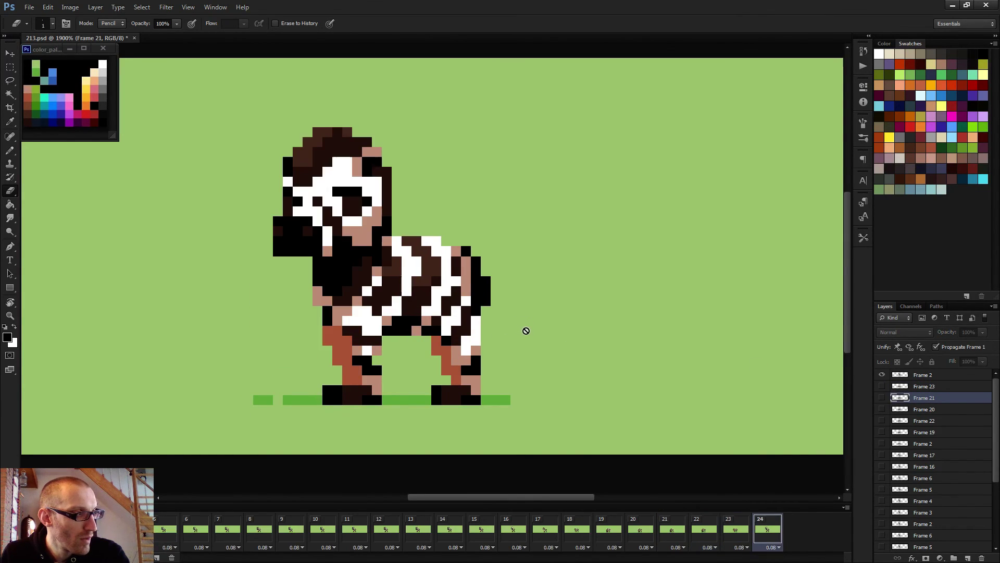
Step: In frame 24, on the topmost Frame 2 layer, erase the tail's outer pixels, repaint them lower in black and replay the animation
left_click(940, 375)
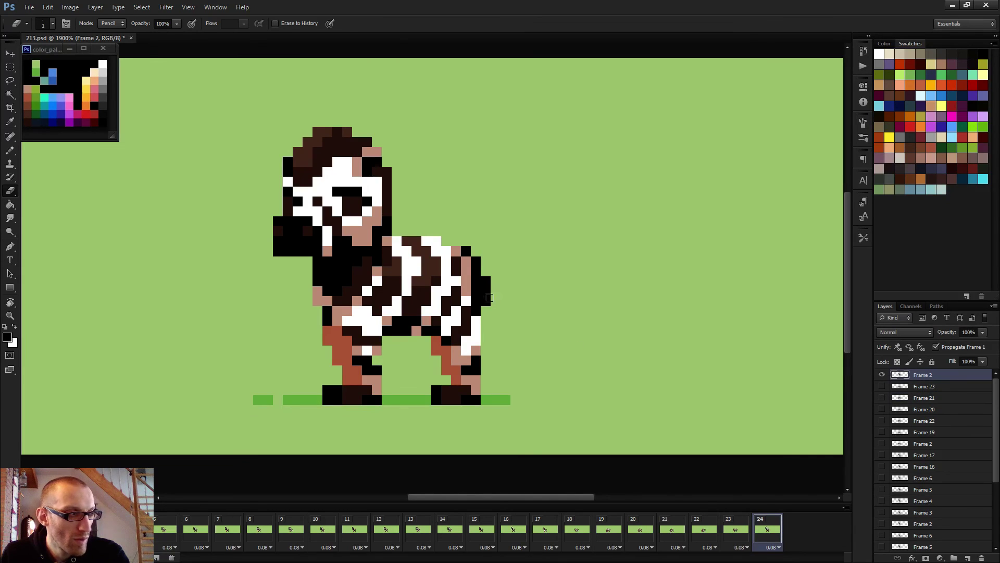
key("b")
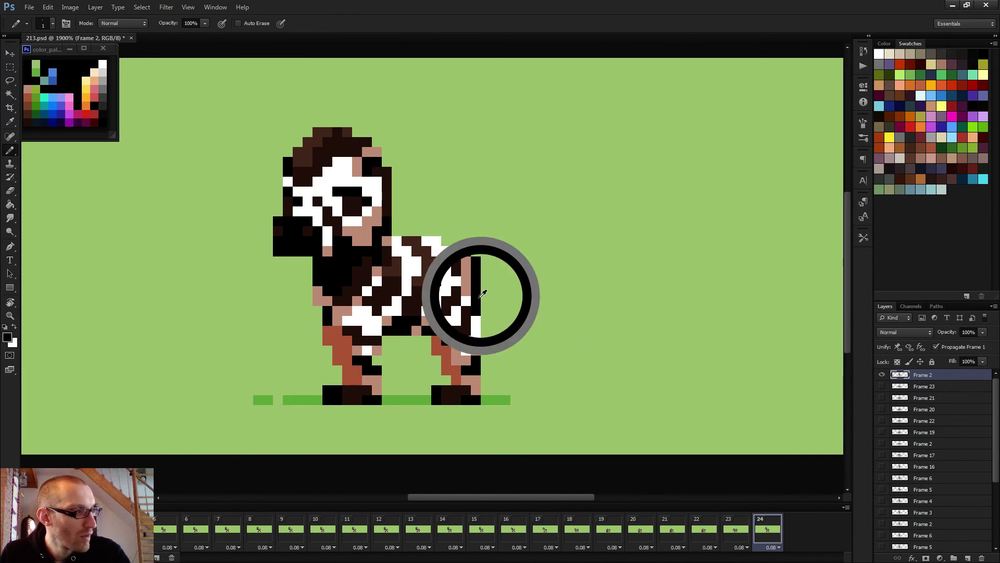
left_click_drag(486, 300, 486, 320)
key("space")
scroll(513, 309, "down", 8)
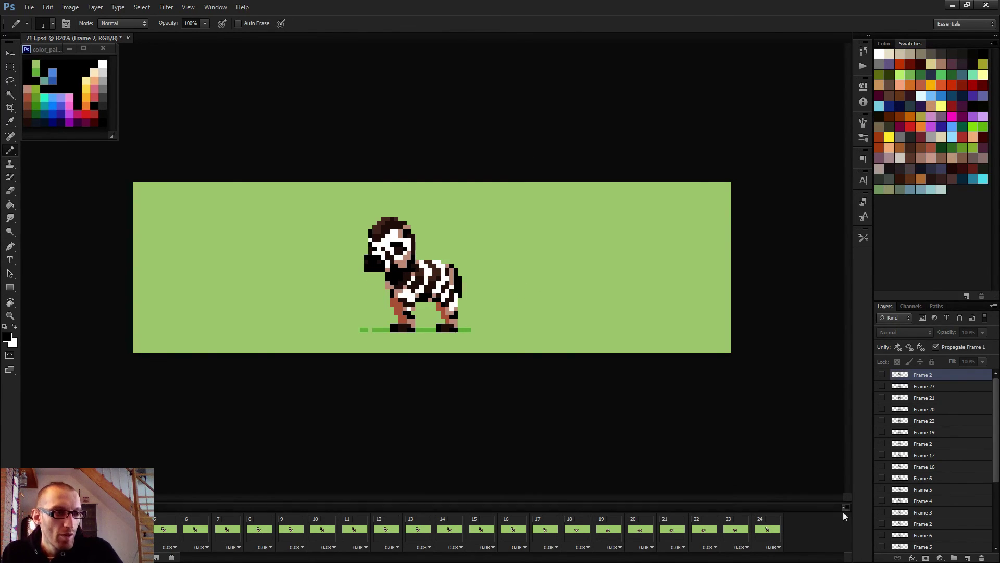
Step: Inspect the tail on the Layer 1 copy layer up close and replay the animation at a smaller zoom
scroll(939, 521, "down", 5)
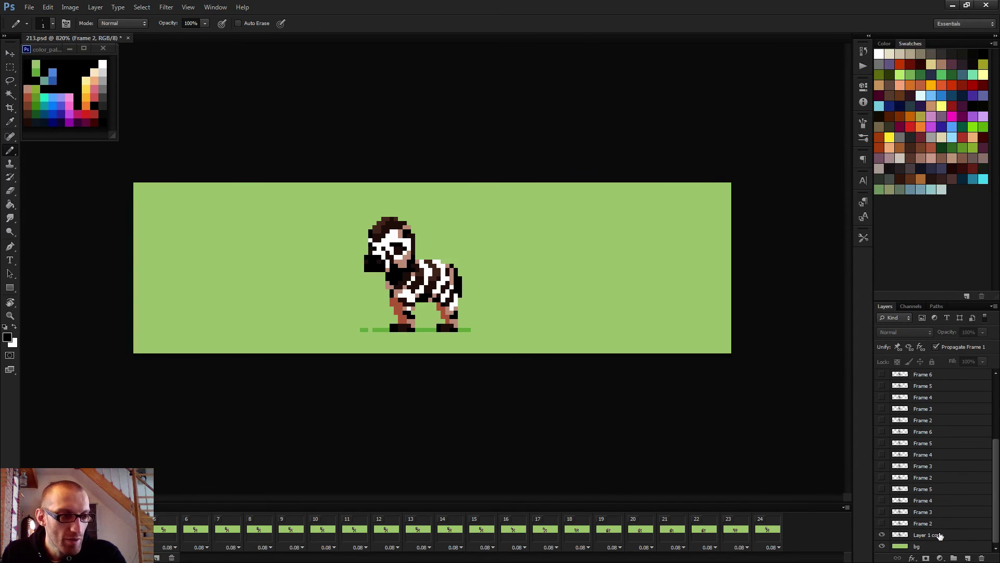
left_click(939, 537)
scroll(485, 237, "up", 3)
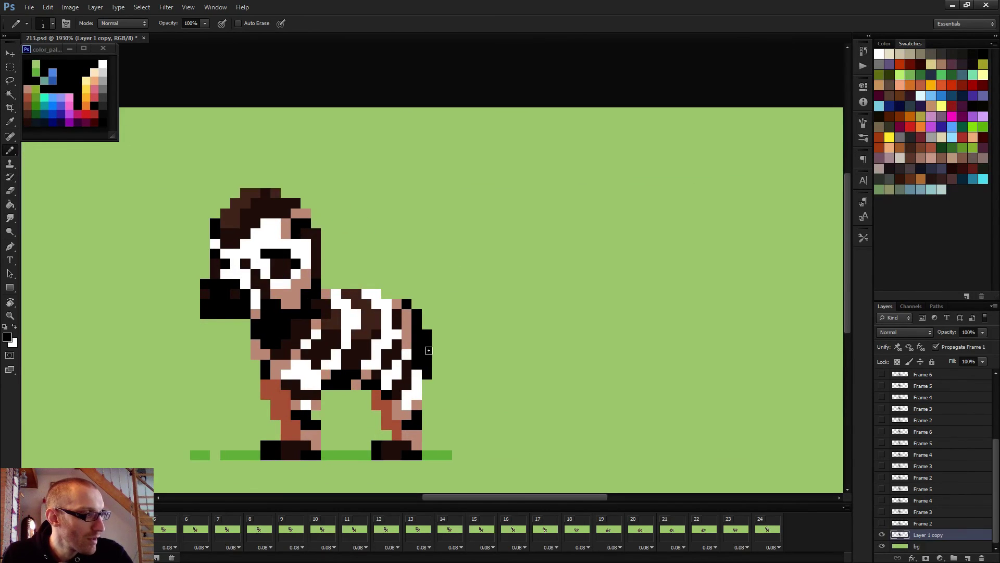
scroll(492, 338, "down", 2)
key("space")
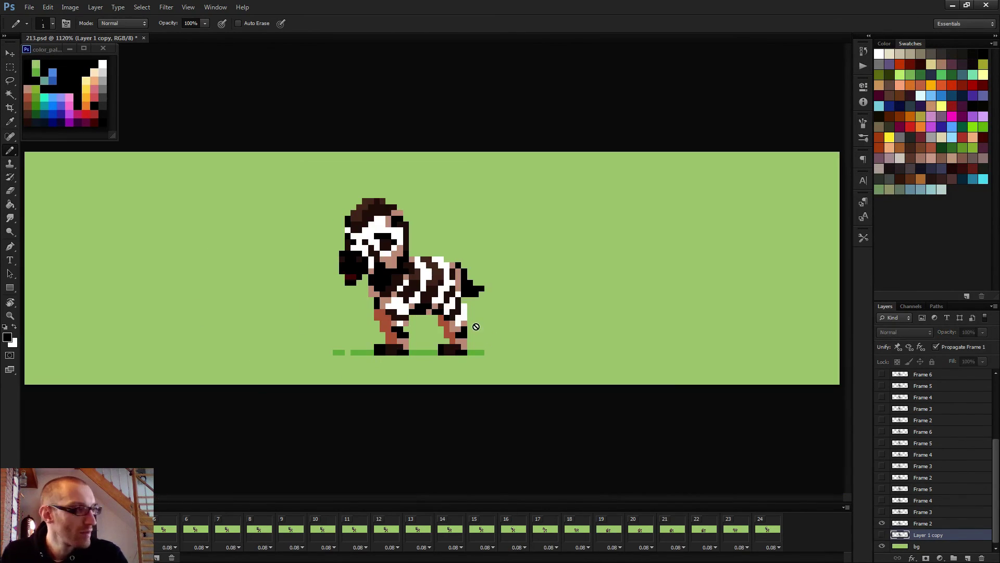
scroll(551, 286, "down", 4)
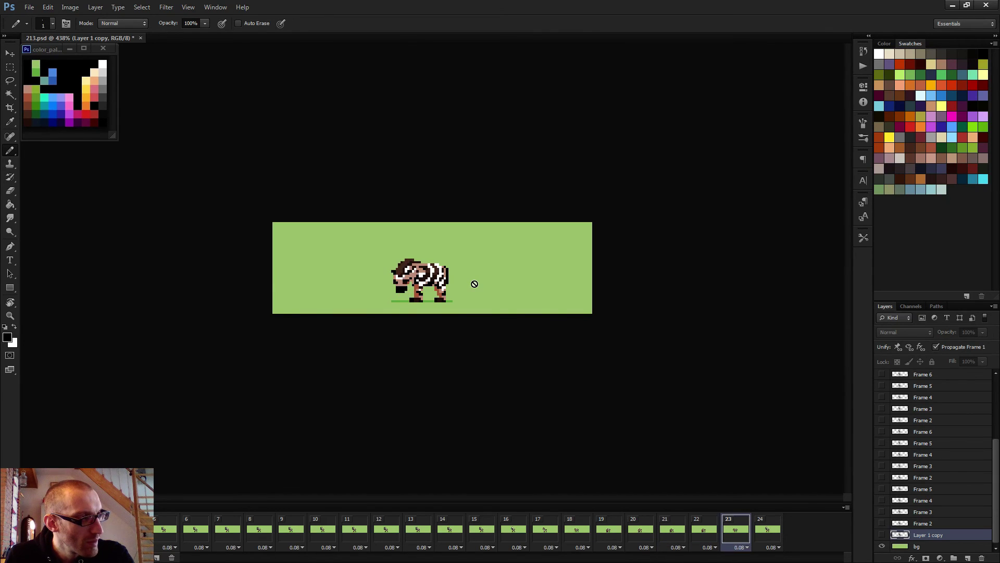
Step: Switch repeatedly between frames 23 and 24 to compare the zebra's hindquarters and tail
key("Left")
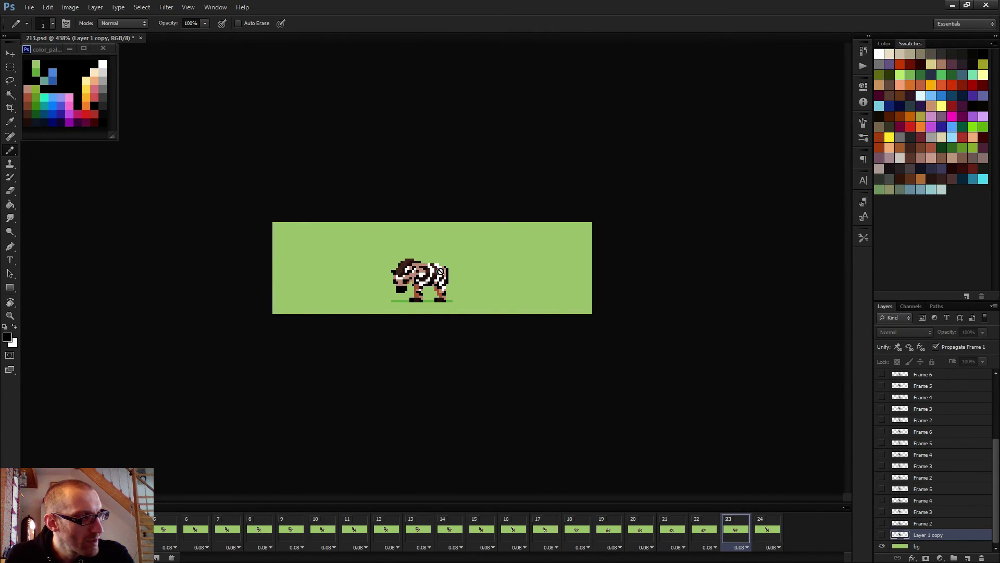
key("Right")
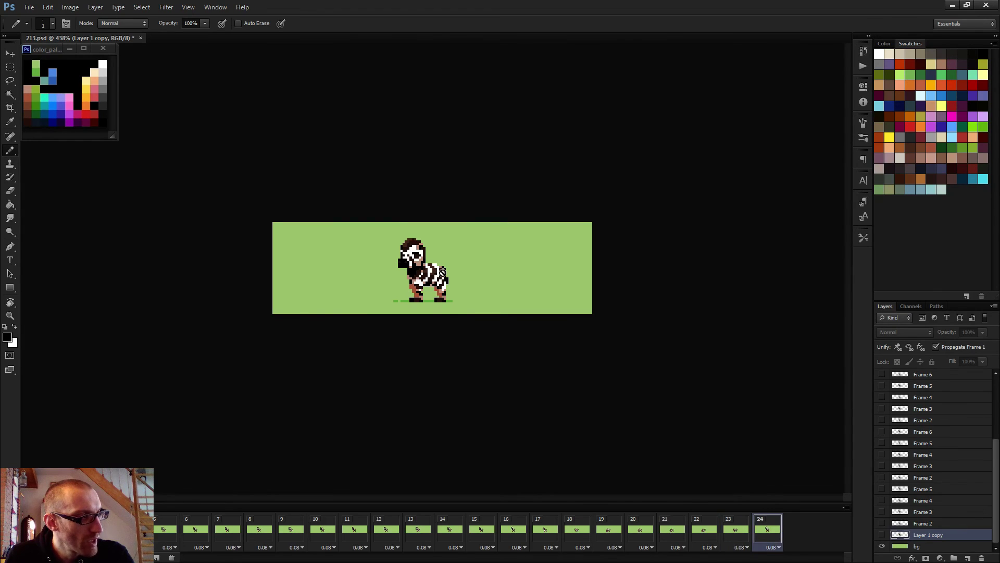
key("m")
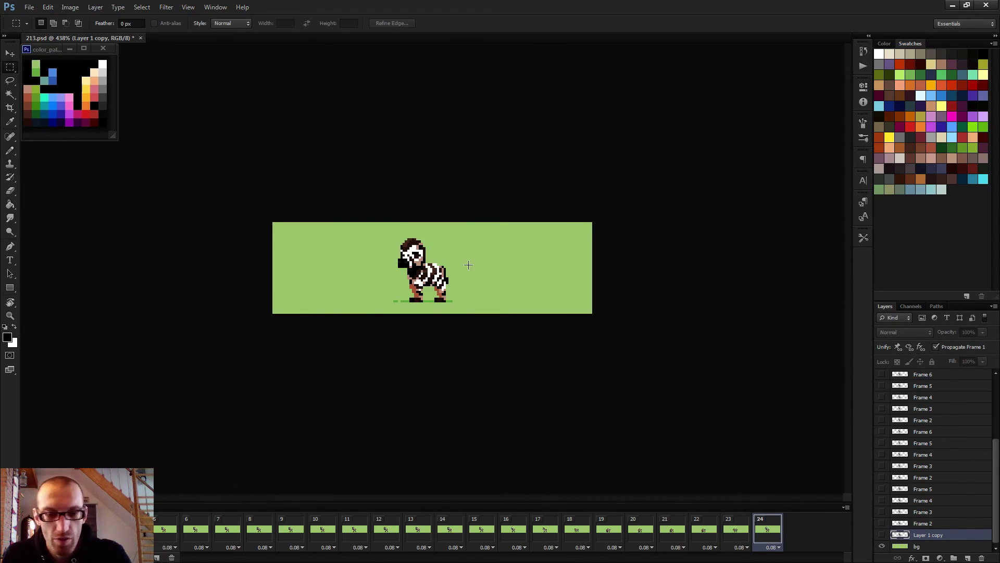
scroll(477, 275, "up", 3)
scroll(933, 438, "up", 3)
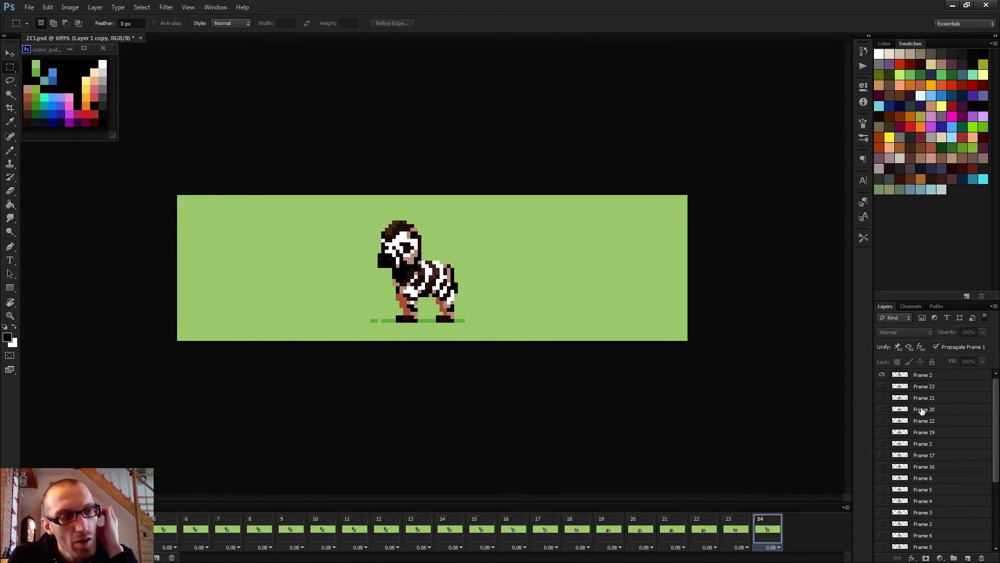
left_click(925, 375)
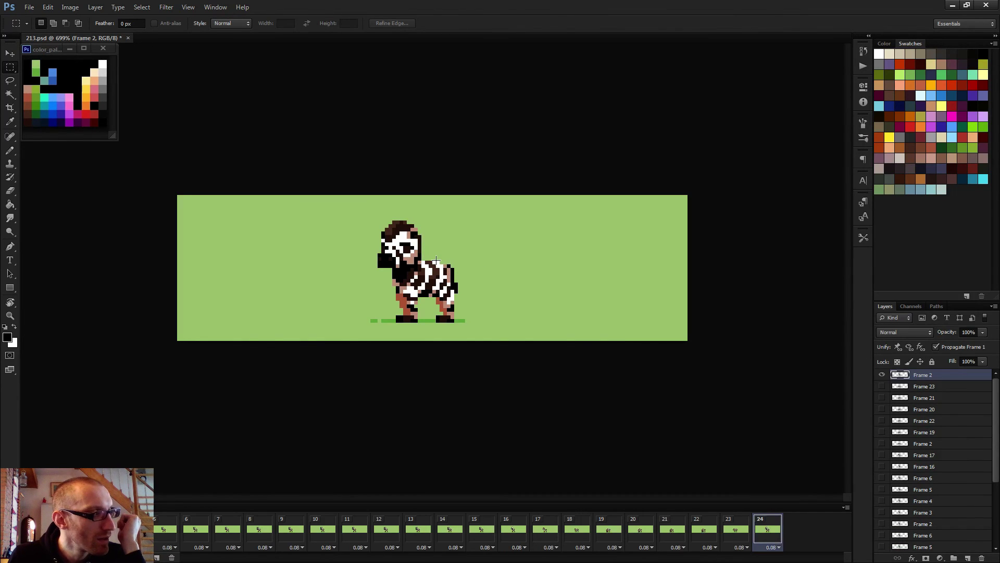
left_click(740, 539)
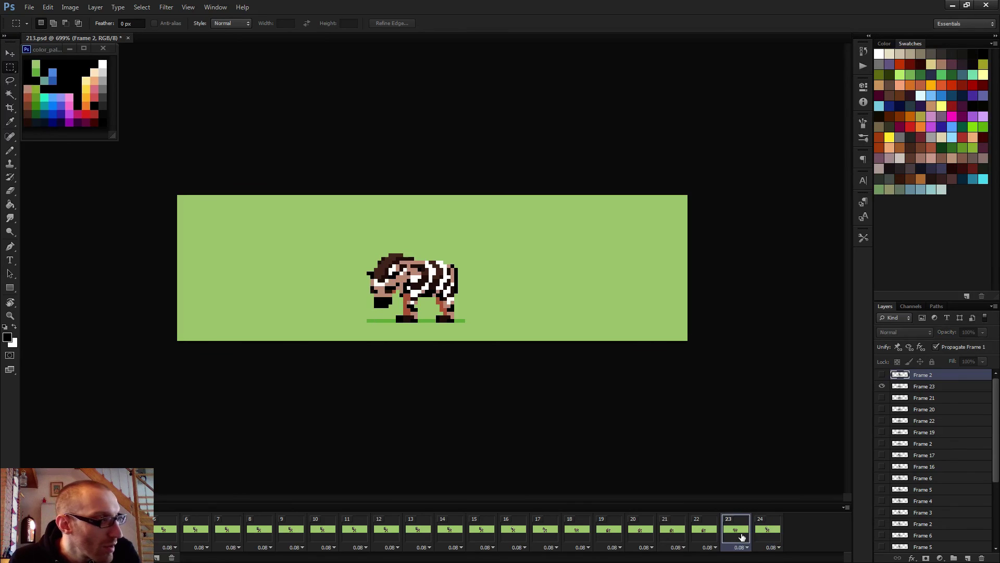
left_click(765, 532)
left_click(745, 532)
left_click(760, 531)
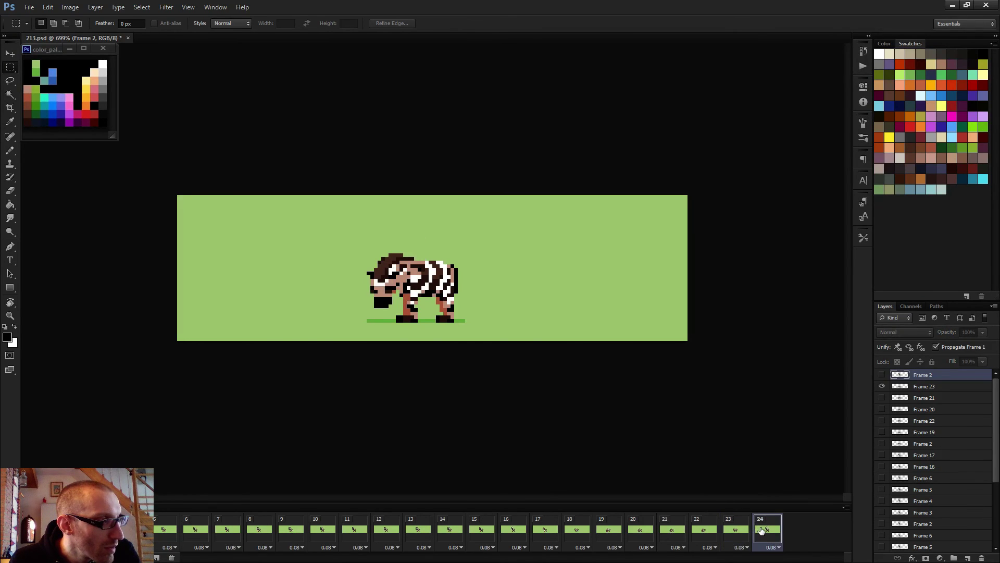
left_click(751, 529)
Step: In frame 23, on the Frame 23 layer, marquee-select the hindquarters and tail, nudge them one pixel left and deselect
scroll(430, 253, "up", 3)
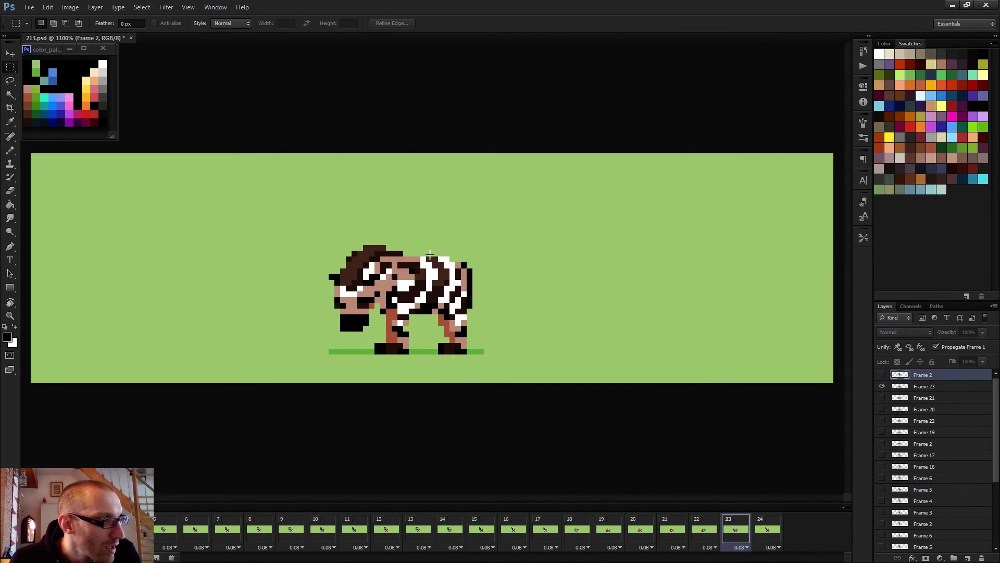
left_click_drag(427, 254, 486, 312)
key("v")
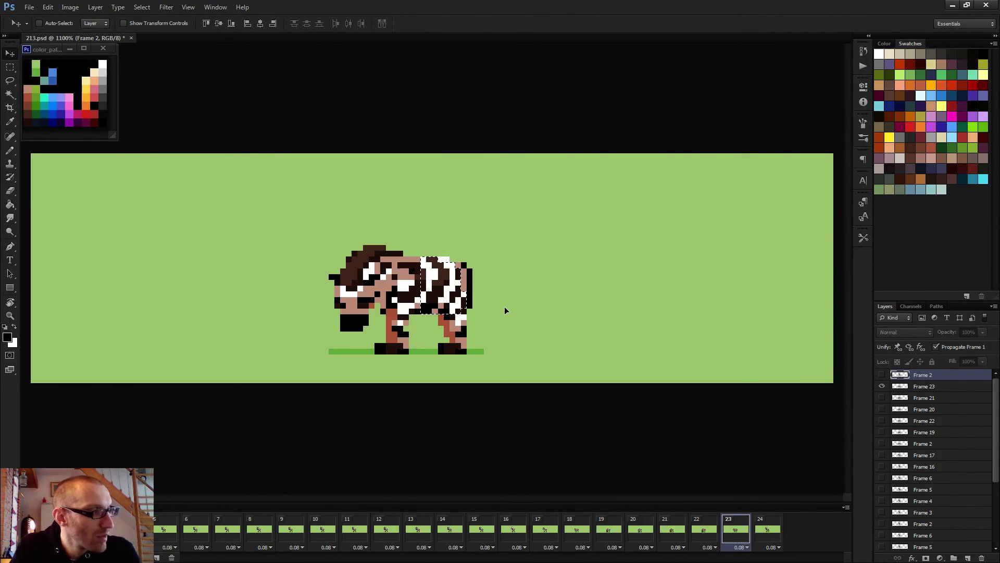
left_click(941, 389)
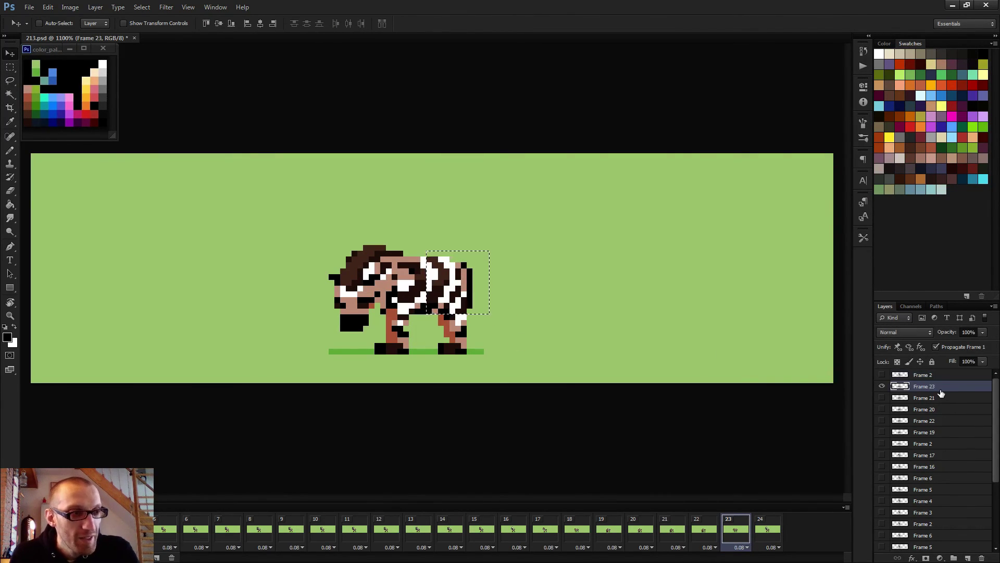
key("Left")
key("space")
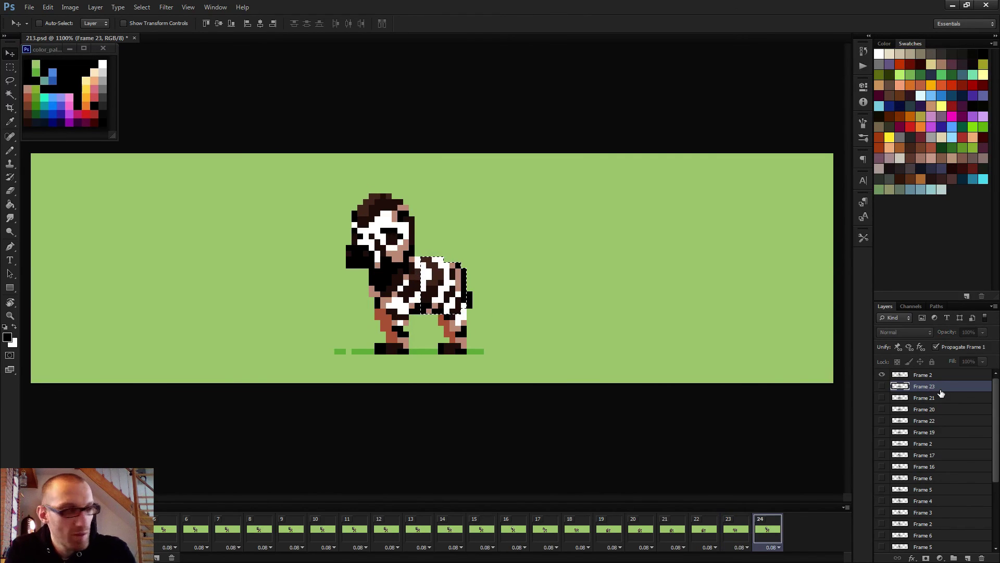
key("ctrl+d")
Step: Step back through the earlier grazing frames and play the animation at a smaller zoom to check the hindquarters' movement
scroll(932, 386, "down", 3)
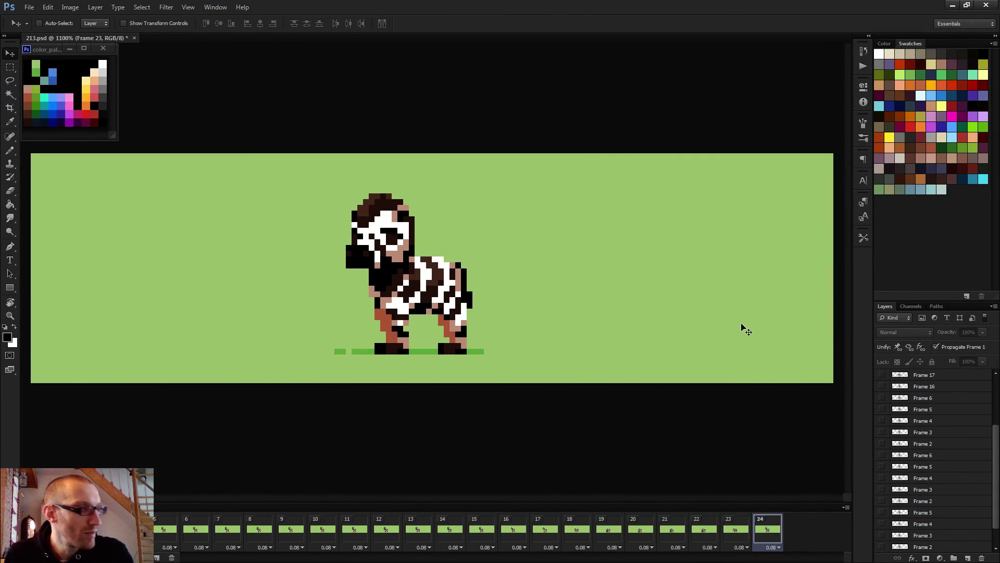
scroll(534, 286, "down", 3)
key("Left")
key("Left")
key("Left")
key("Left")
key("Left")
key("Left")
key("Left")
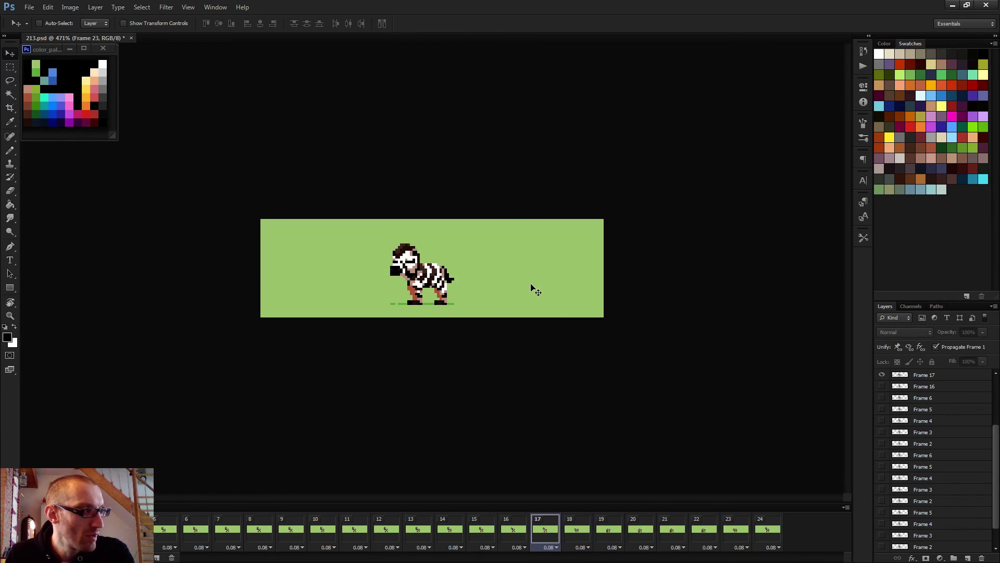
key("space")
scroll(532, 287, "down", 2)
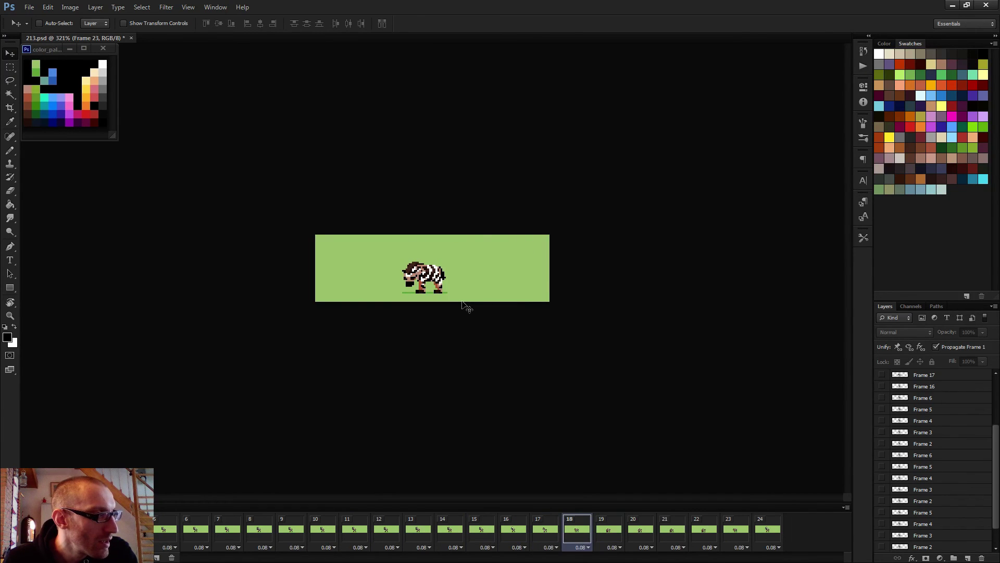
Step: In frames 19 and 18, on the Frame 19 and Frame 2 layers, extend the dark shoulder stripe up to the back line with the Pencil
key("Left")
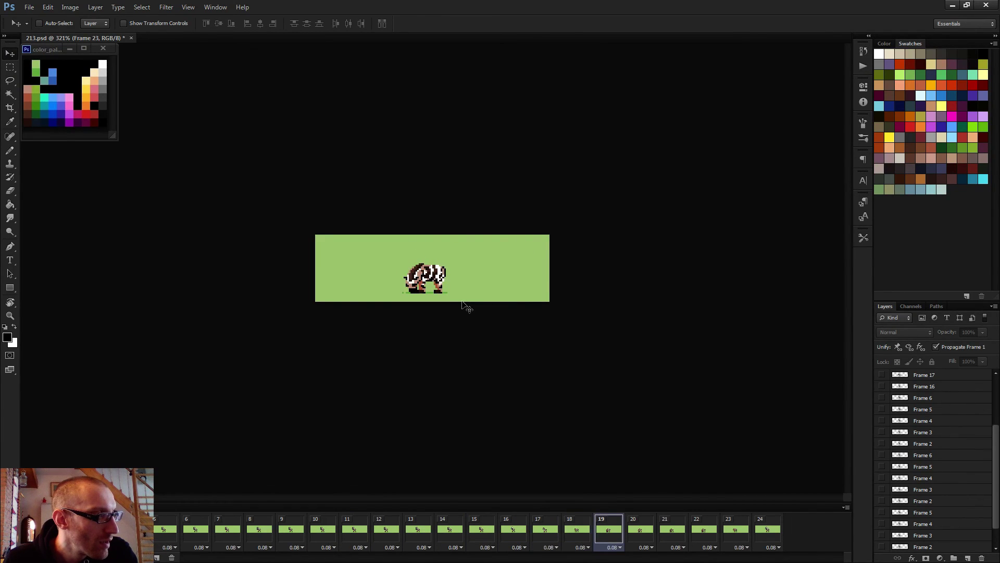
scroll(950, 468, "down", 2)
scroll(934, 443, "up", 3)
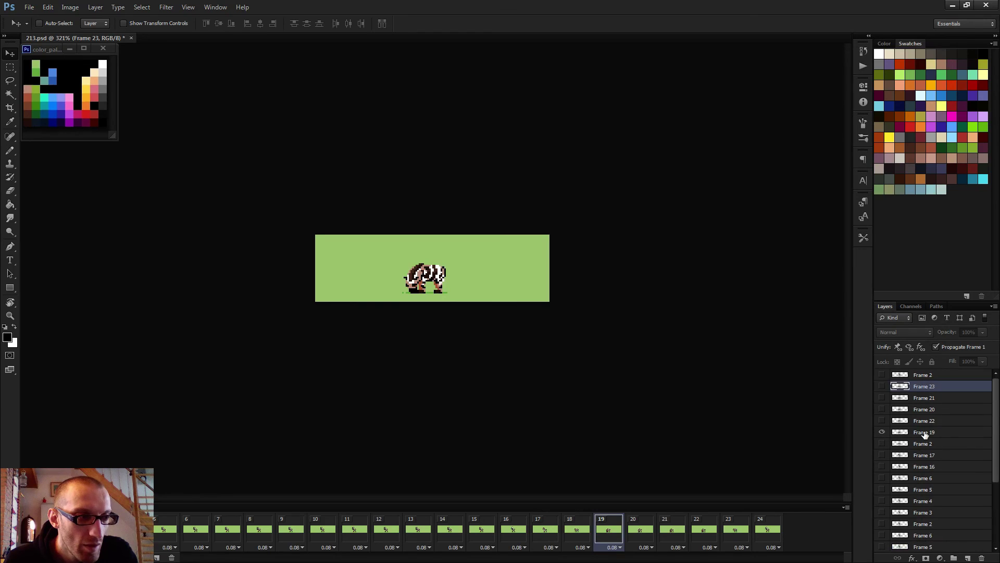
left_click(930, 432)
key("b")
scroll(428, 280, "up", 8)
scroll(428, 281, "up", 2)
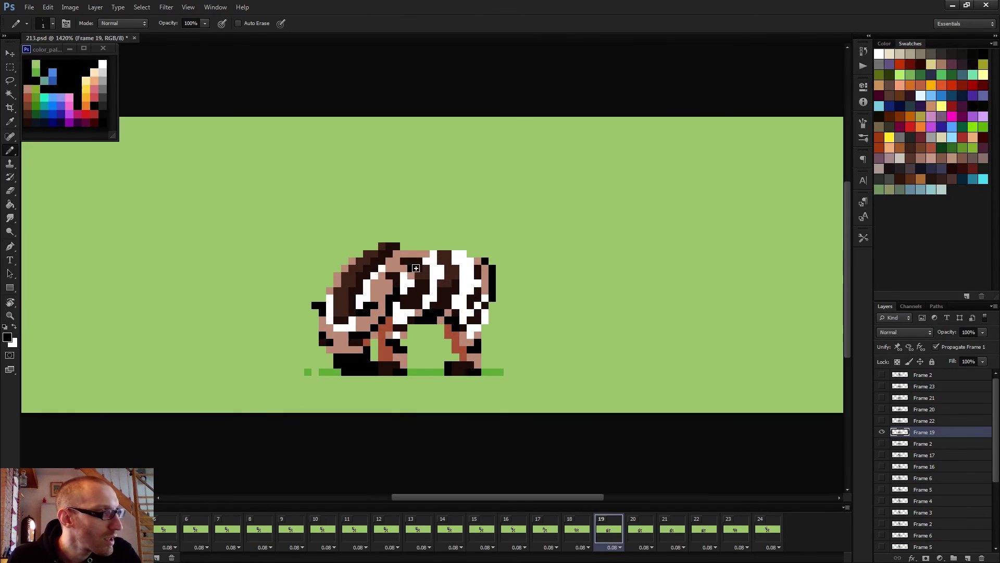
left_click(423, 255, "alt")
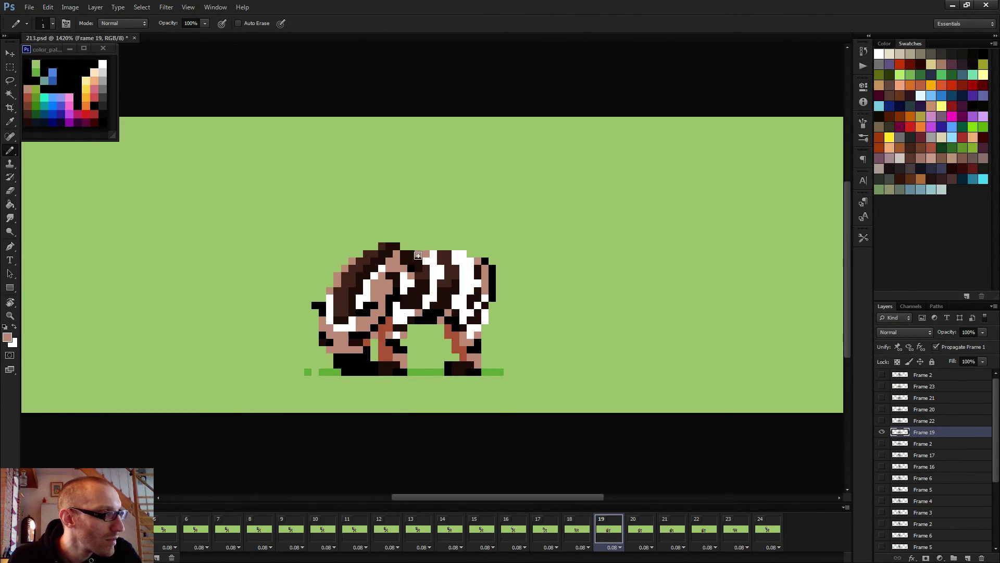
key("Left")
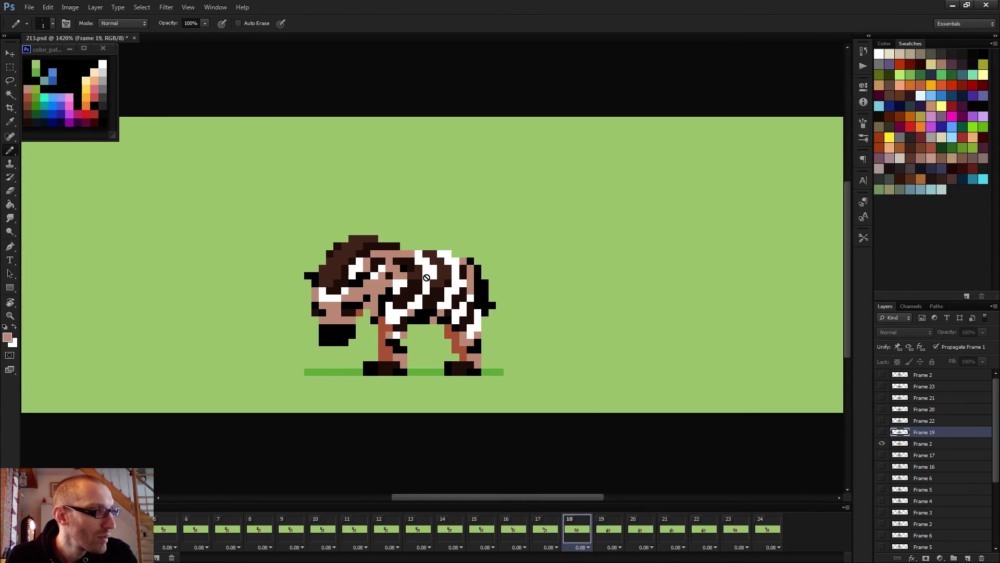
left_click(926, 445)
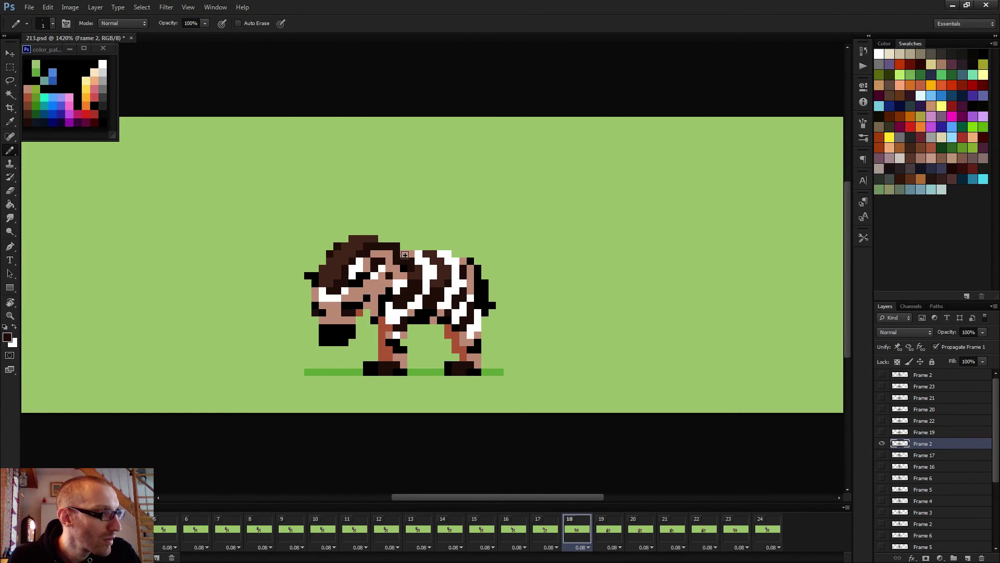
Step: Extend the dark shoulder stripe up to the back line in frames 20 and 21, on the Frame 22 and Frame 20 layers
key("period")
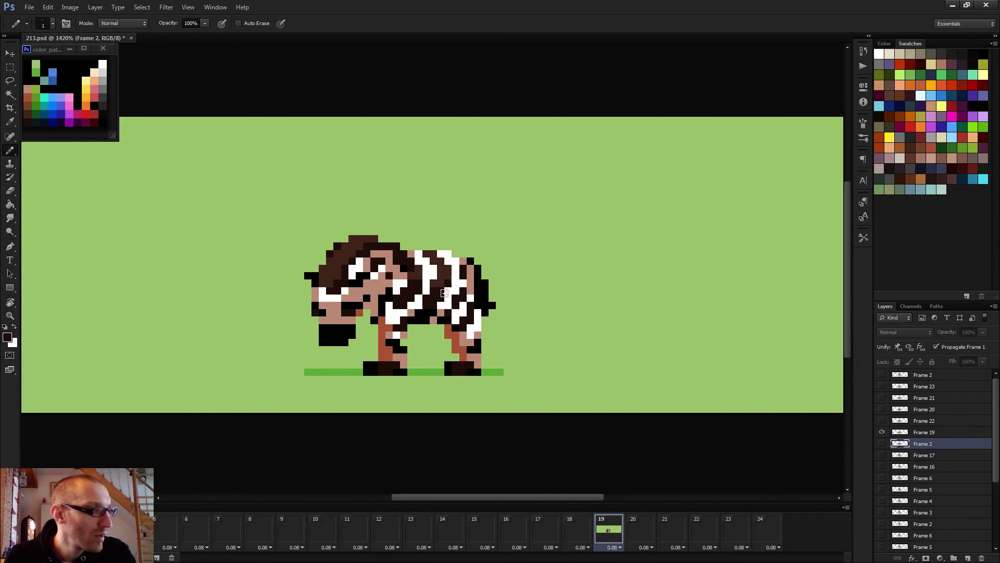
key("period")
left_click(919, 421)
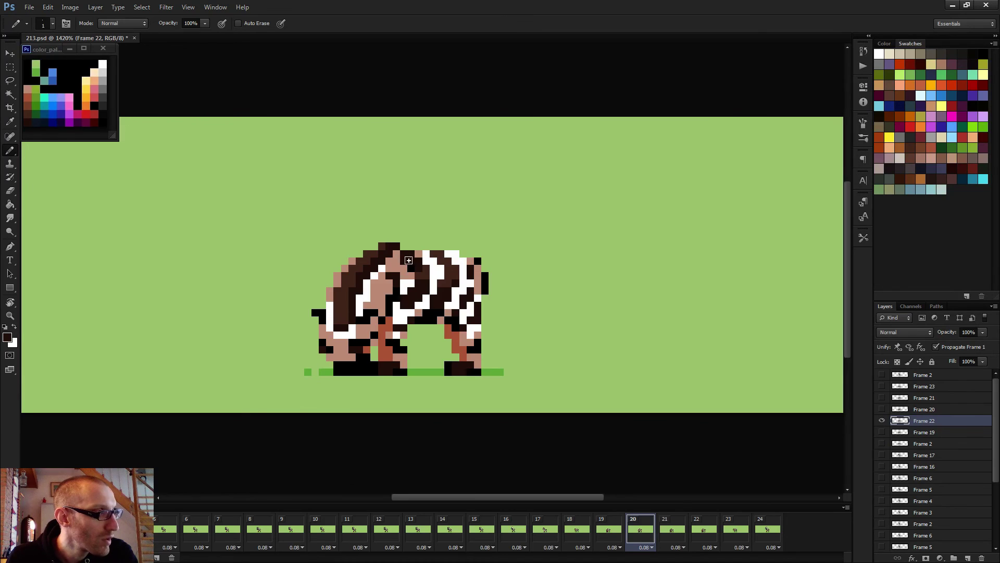
key("period")
left_click(927, 409)
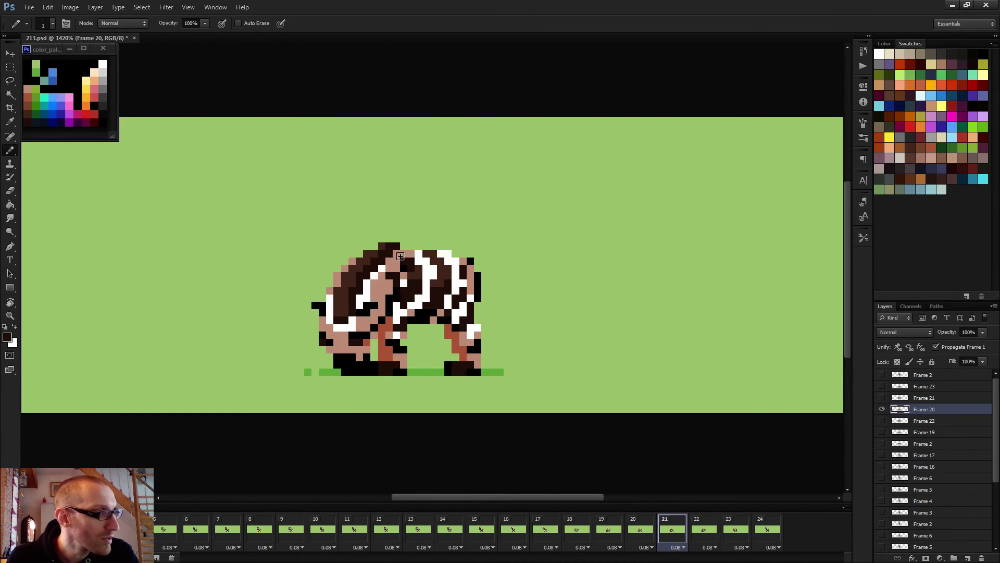
Step: Carry the dark shoulder stripe up to the back line in frames 22 and 23, on the Frame 21 and Frame 23 layers
key("period")
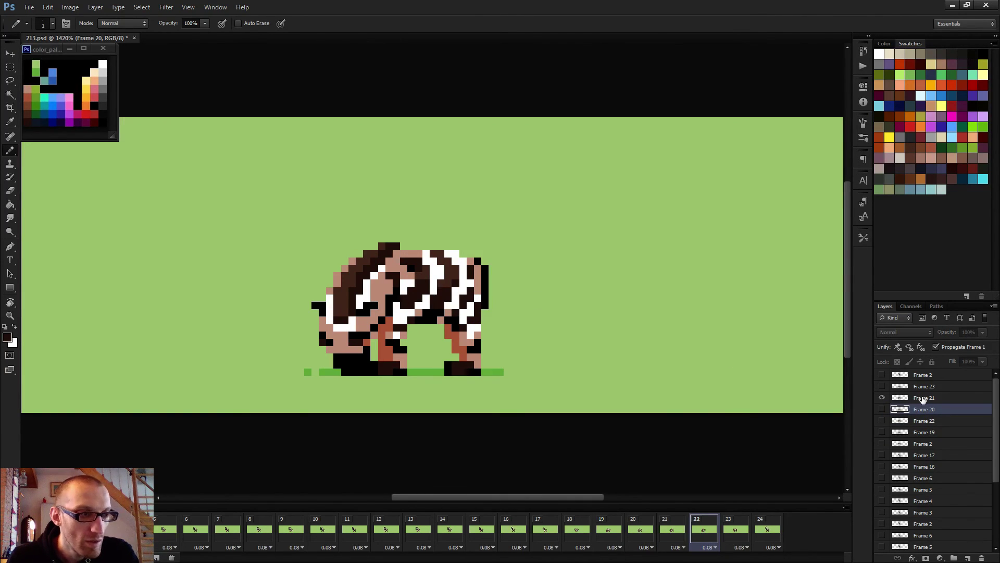
left_click(923, 399)
key("period")
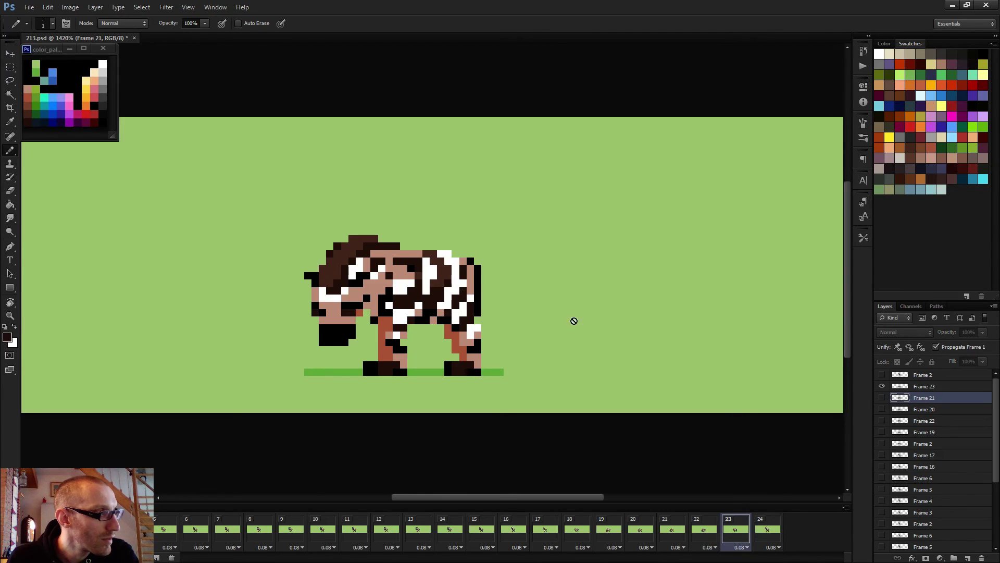
left_click(925, 387)
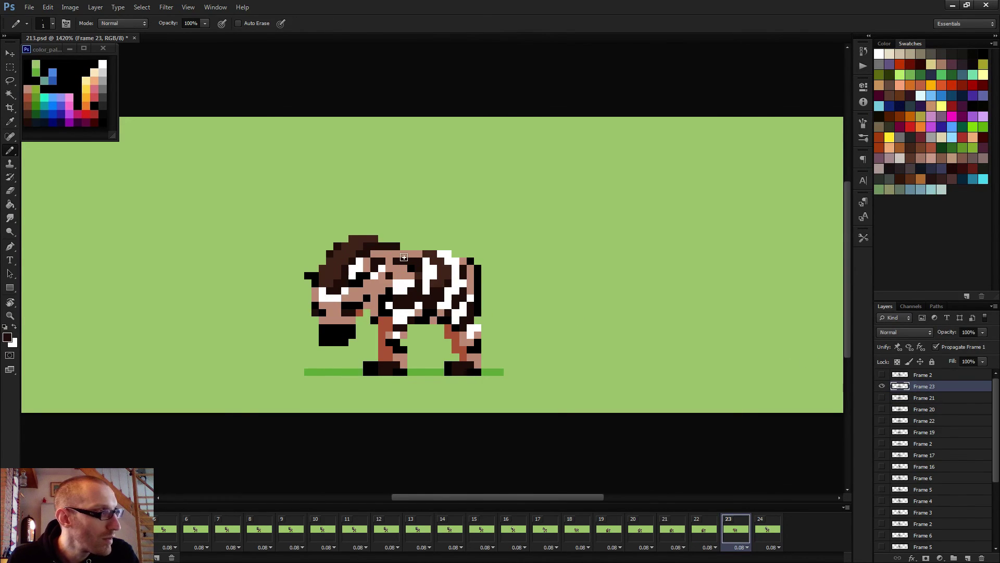
Step: Play the animation at several smaller zooms to check how the shoulder stripe moves
key("space")
scroll(476, 255, "down", 4)
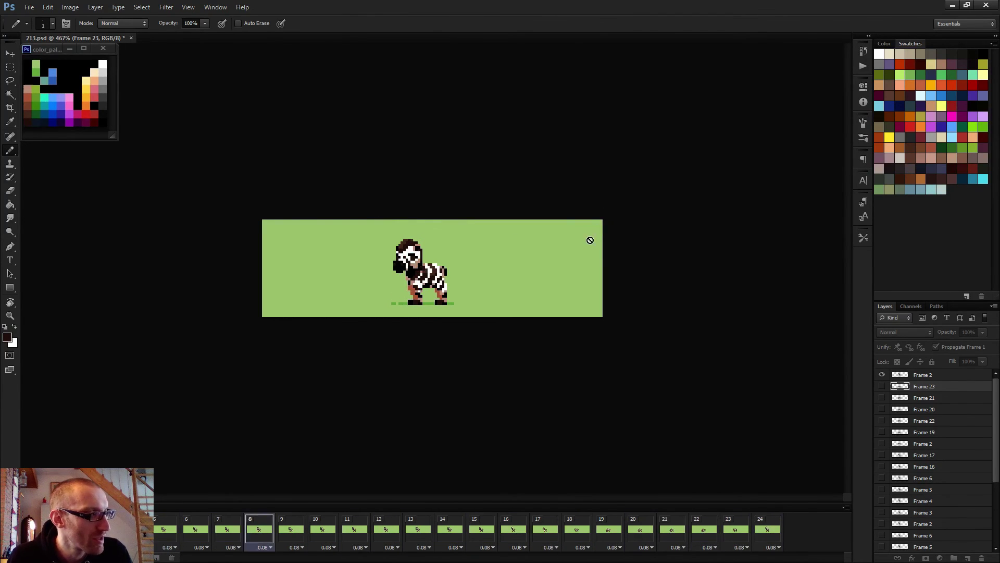
scroll(558, 264, "down", 4)
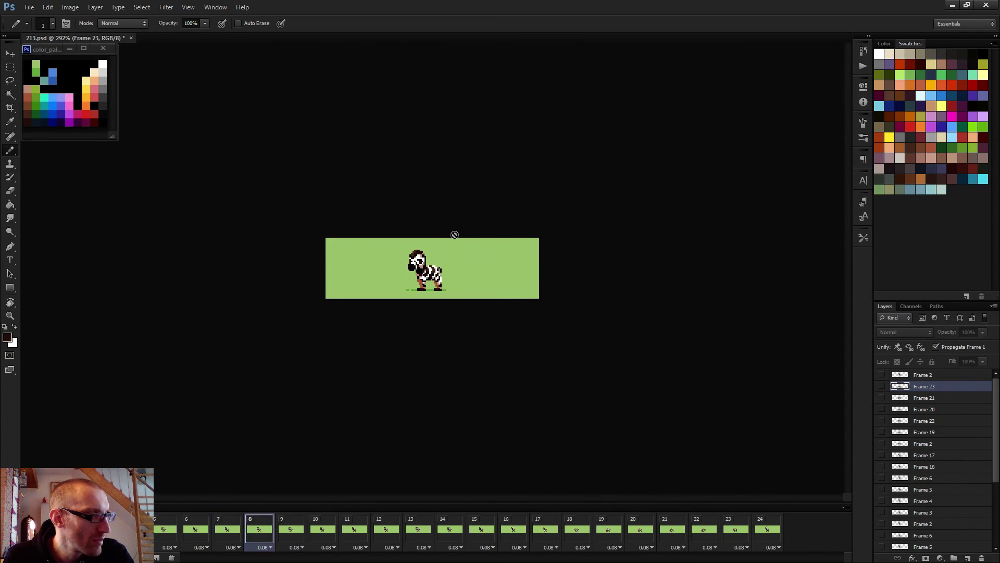
scroll(396, 278, "up", 4)
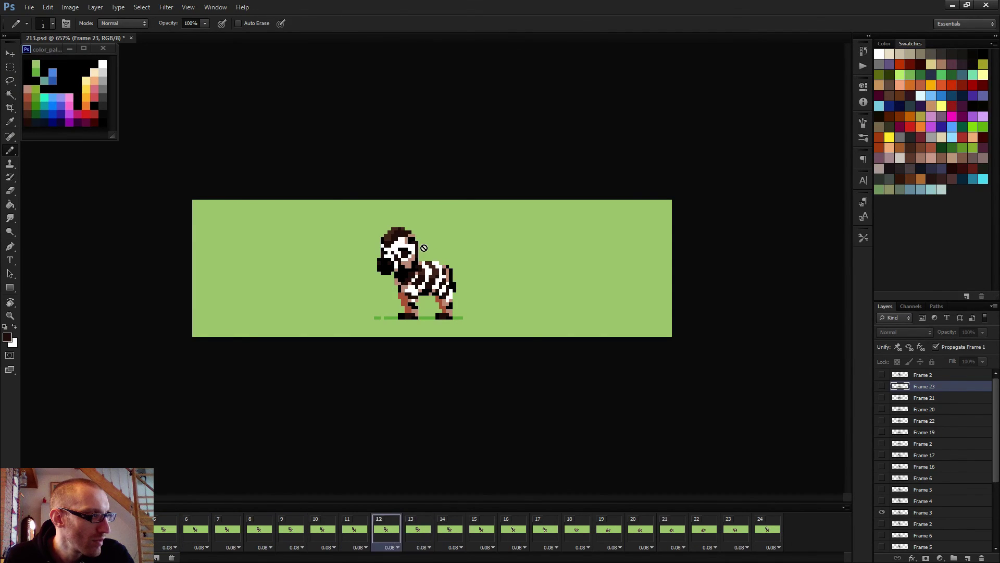
Step: In frame 4, on the Frame 4 layer, darken the lower edge of the tan jaw patch with black sampled from the neck
scroll(901, 439, "down", 3)
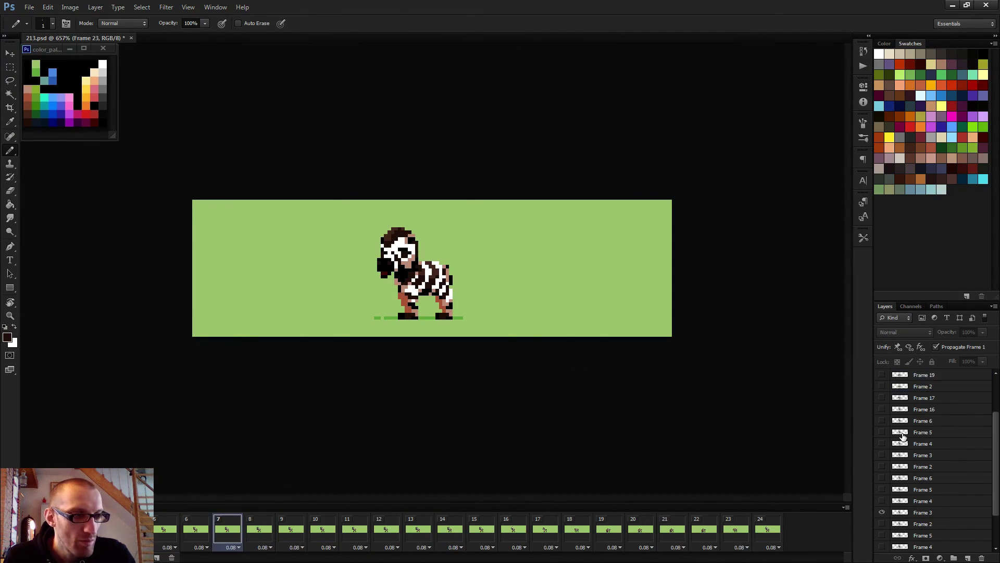
scroll(470, 350, "up", 6)
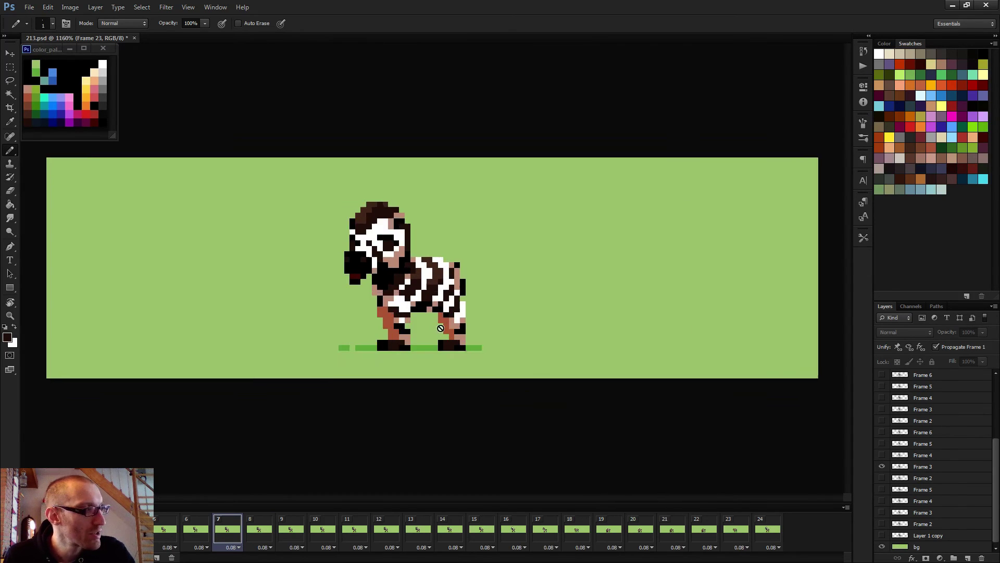
left_click(386, 242, "alt")
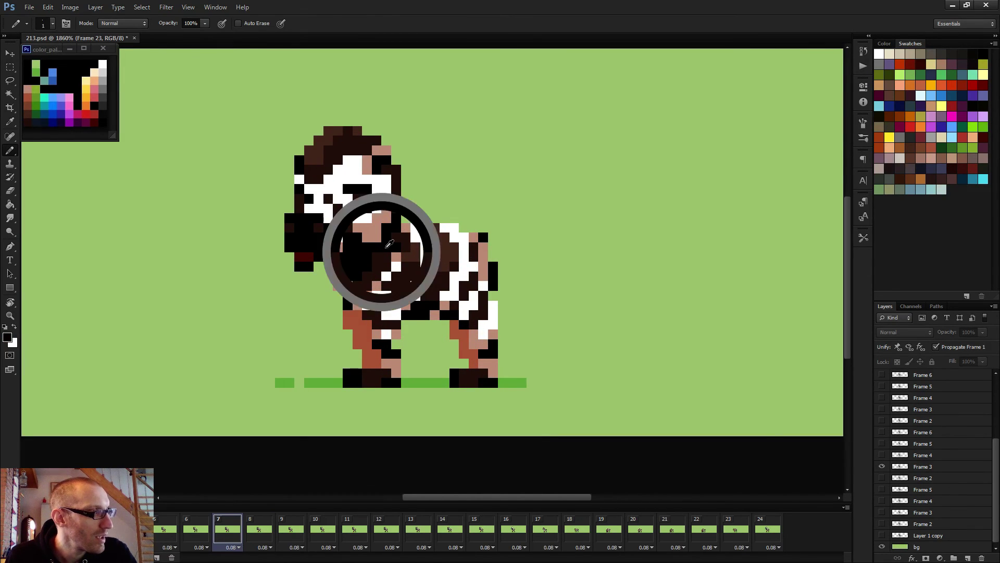
key("Left")
key("Left")
key("Left")
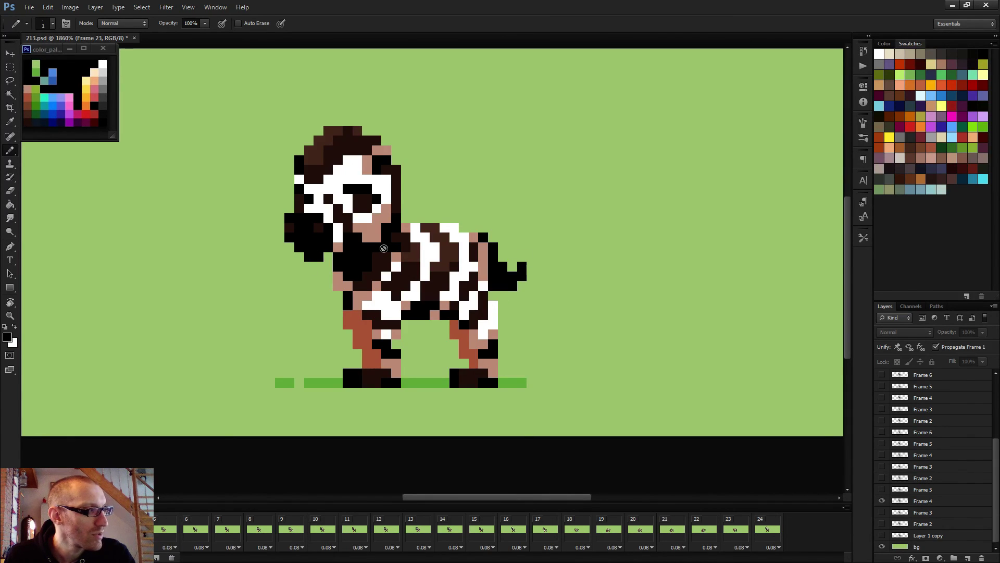
left_click(930, 501)
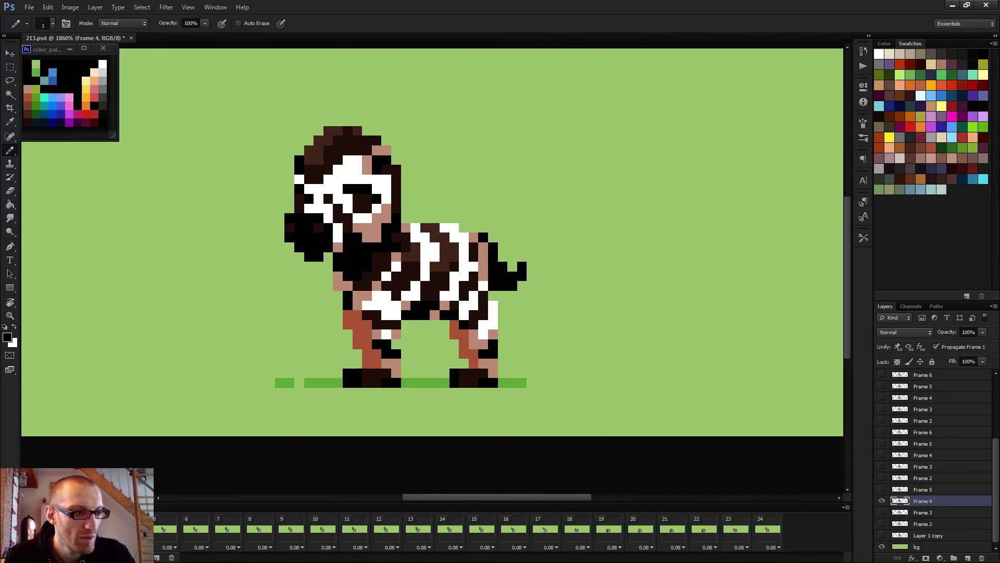
Step: Darken the lower jaw edge with black in frames 5 and 6, on their Frame 5 and Frame 2 layers
key("Right")
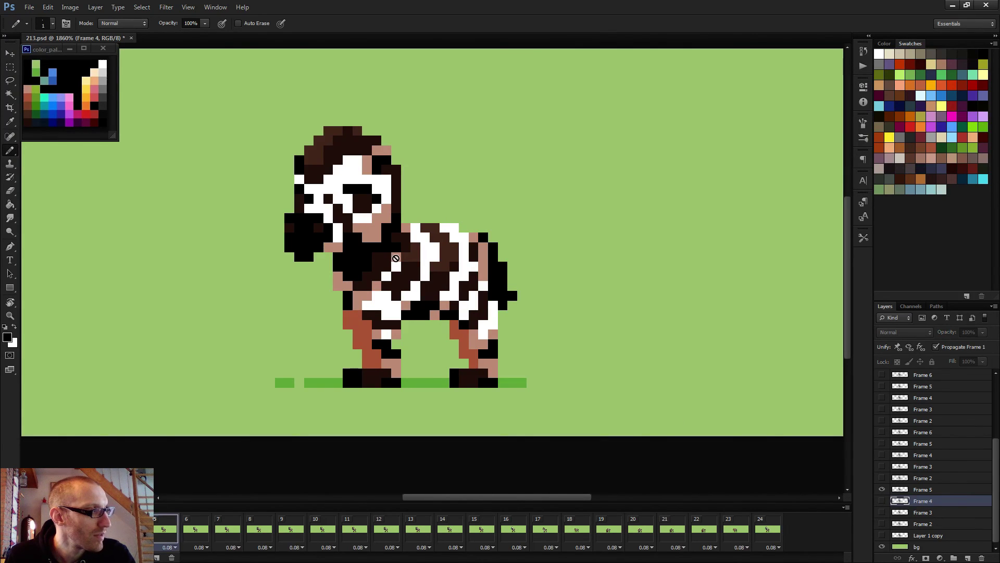
left_click(922, 490)
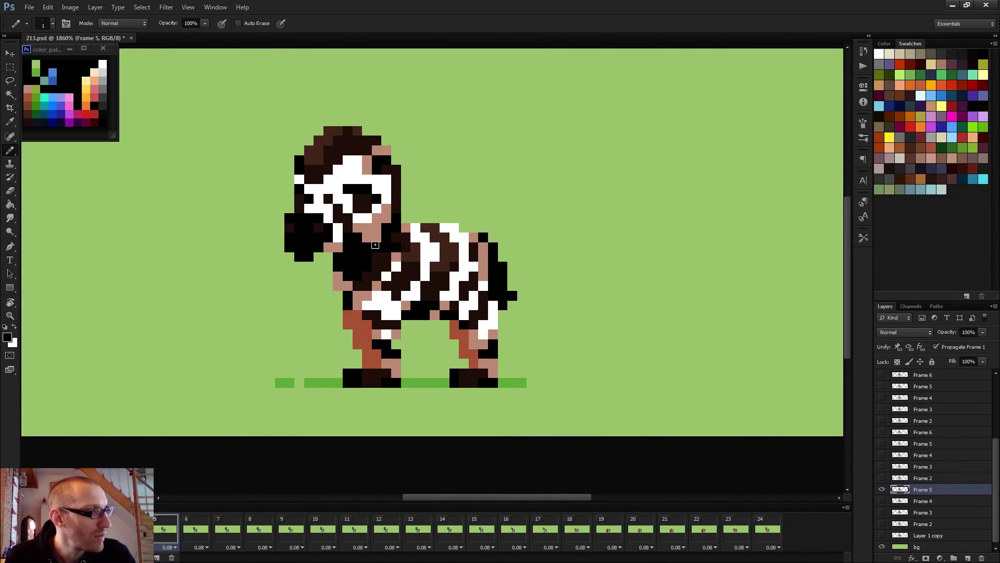
key("space")
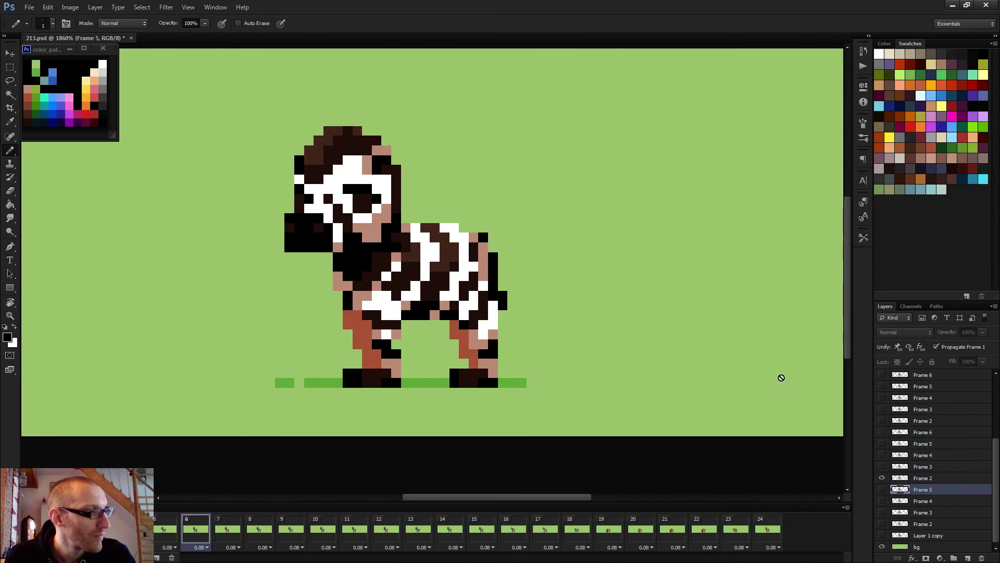
left_click(931, 477)
Step: Repeat the black jaw-edge retouch in frames 9 and 10, on their Frame 5 and Frame 6 layers
key("space")
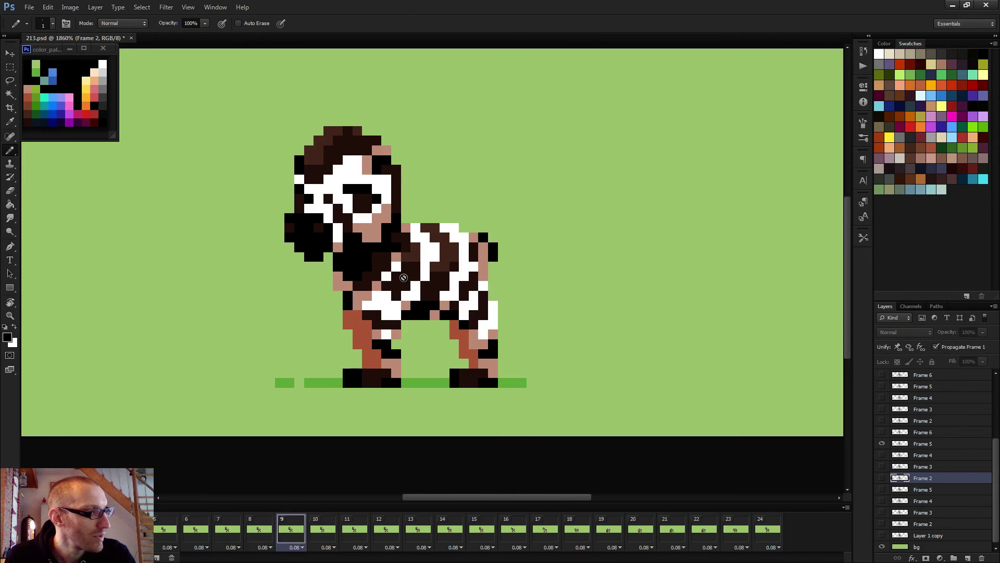
left_click(924, 443)
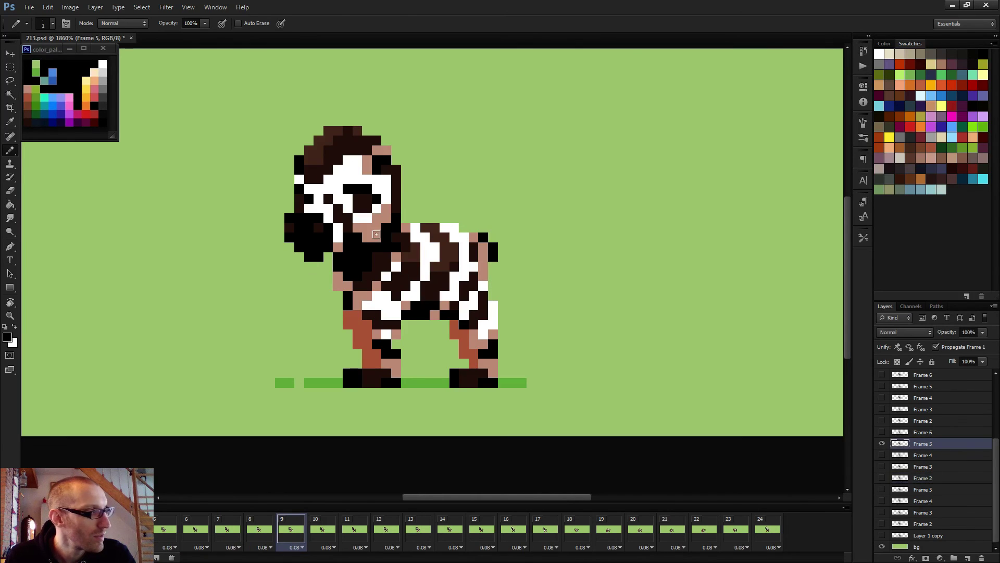
key("space")
left_click(901, 431)
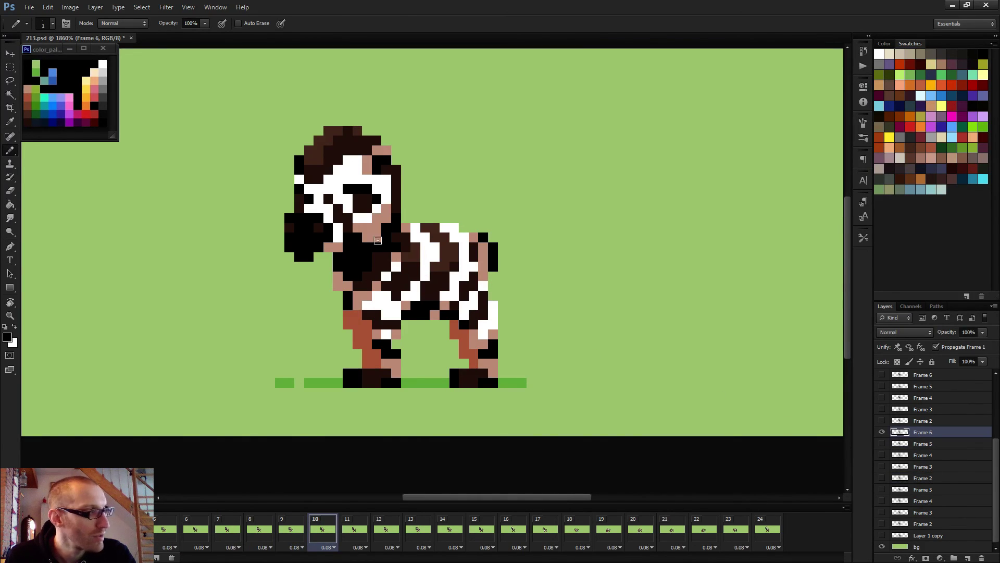
Step: Apply the black jaw-edge retouch in frames 11, 13 and 14, on their Frame 2, Frame 4 and Frame 5 layers
key("space")
left_click(922, 422)
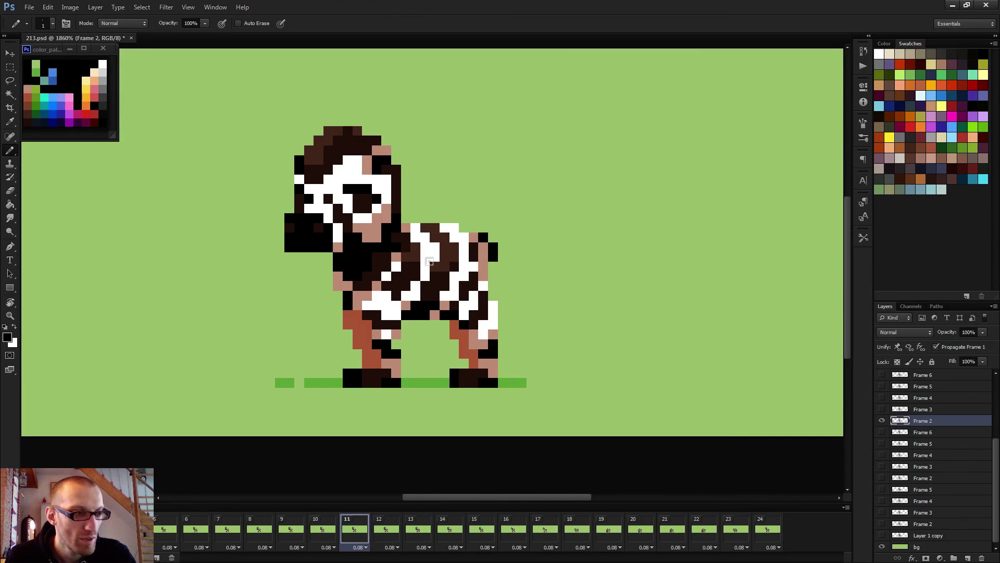
key("space")
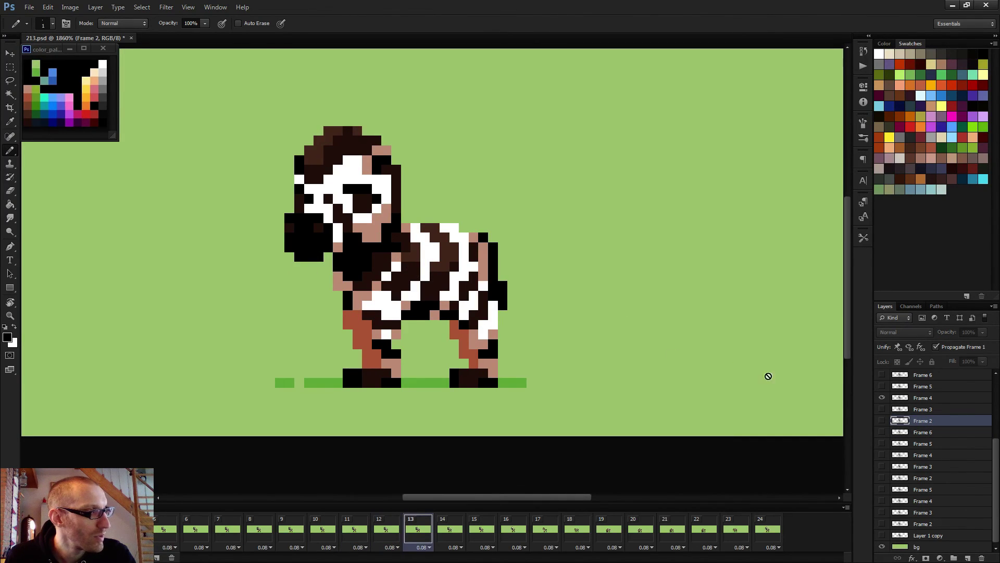
left_click(926, 399)
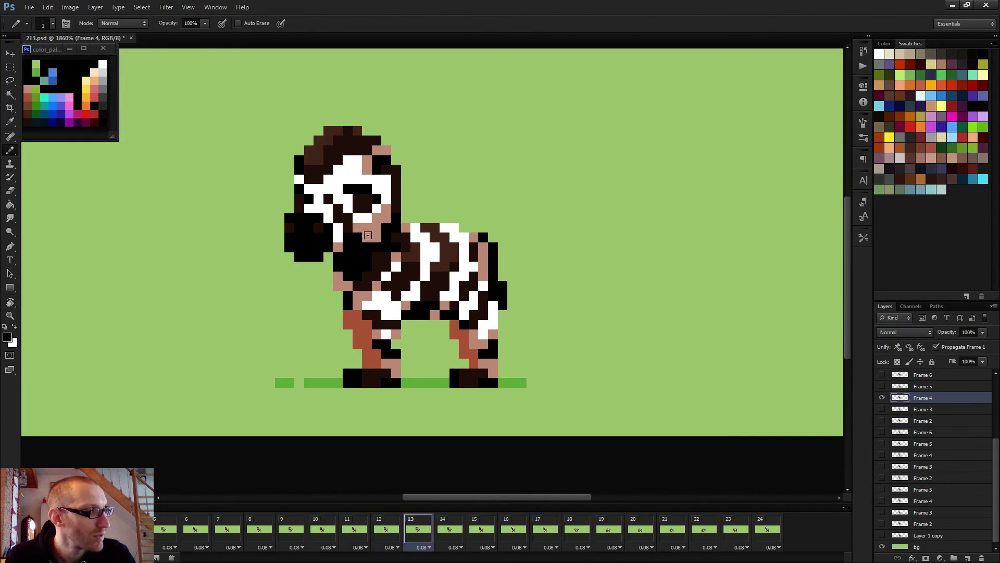
key("space")
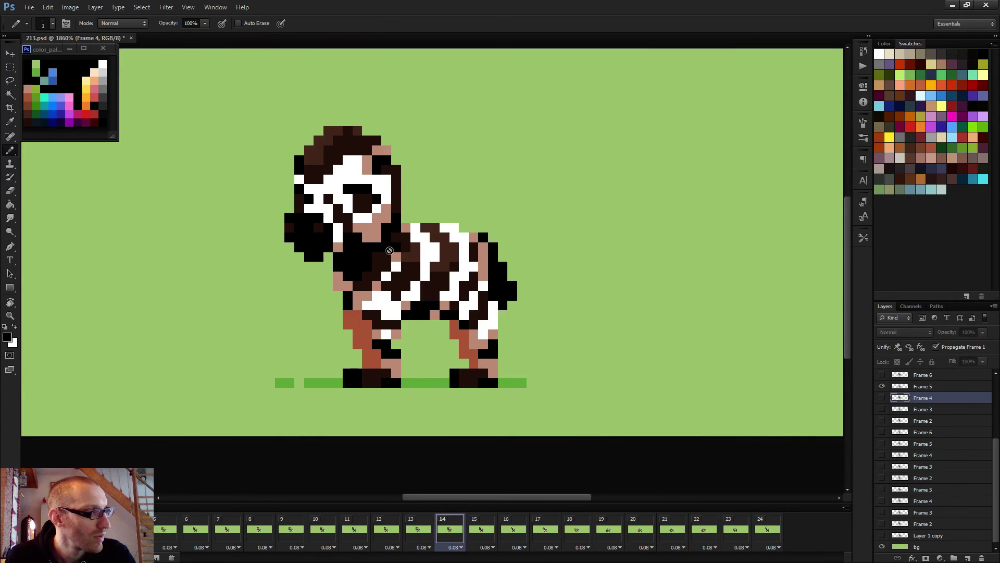
left_click(933, 388)
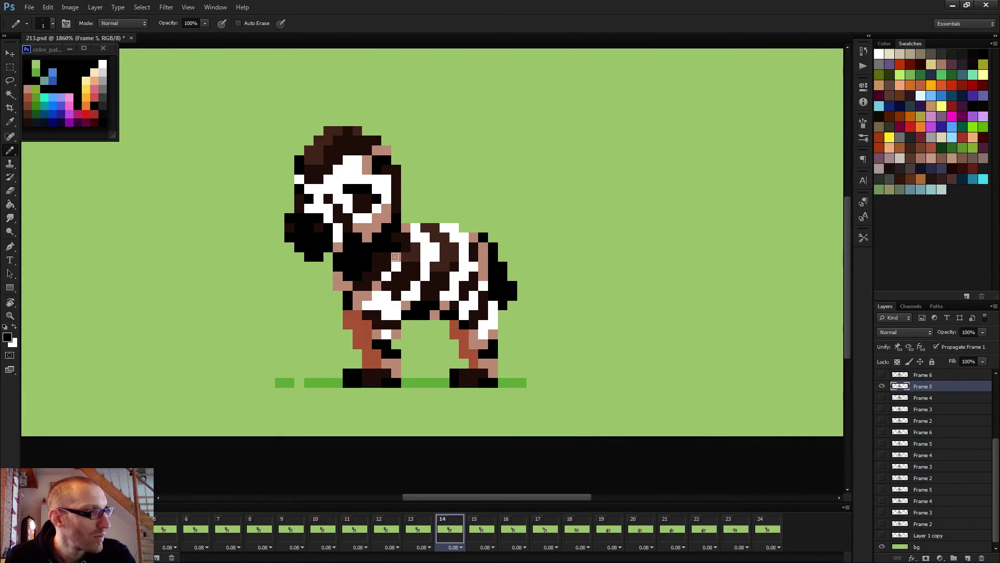
Step: Play the animation at a smaller zoom to check the retouched jaw
scroll(394, 257, "down", 3)
key("space")
scroll(415, 274, "down", 2)
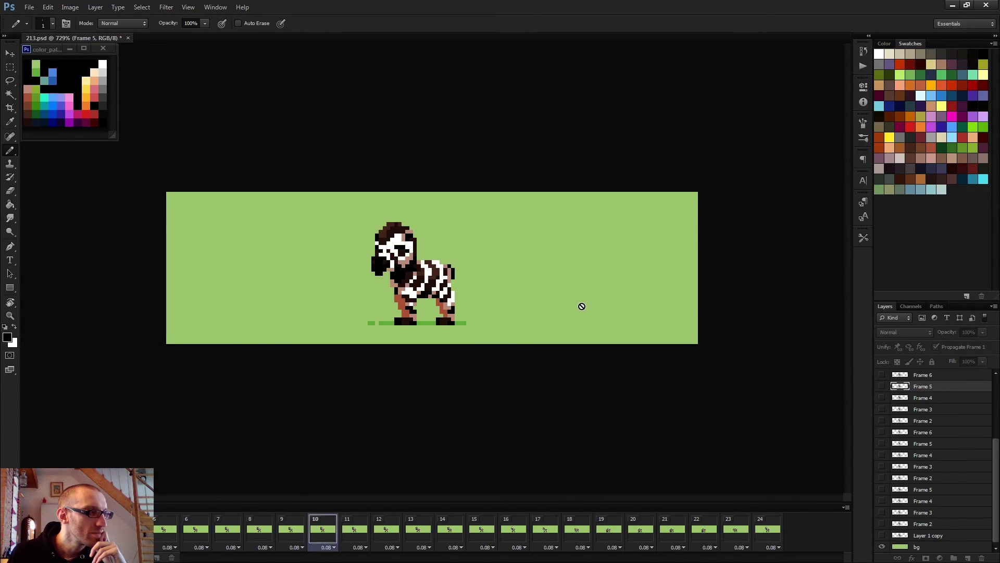
scroll(582, 310, "down", 1)
scroll(582, 310, "down", 1)
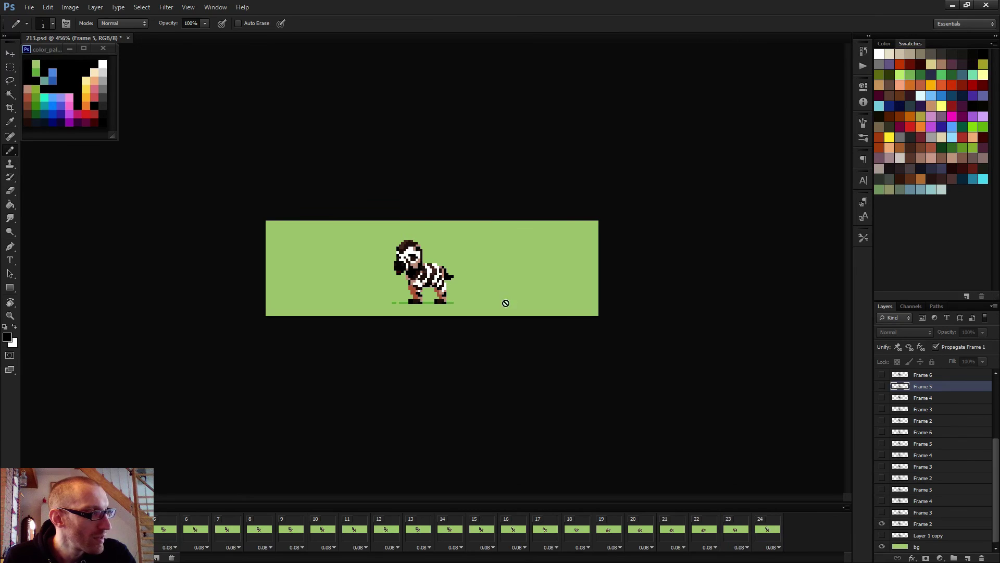
Step: Sample the dark brown of the body stripes and retouch the jaw shading on the Frame 4 layer and on frame 6's Frame 2 layer
scroll(438, 276, "up", 8)
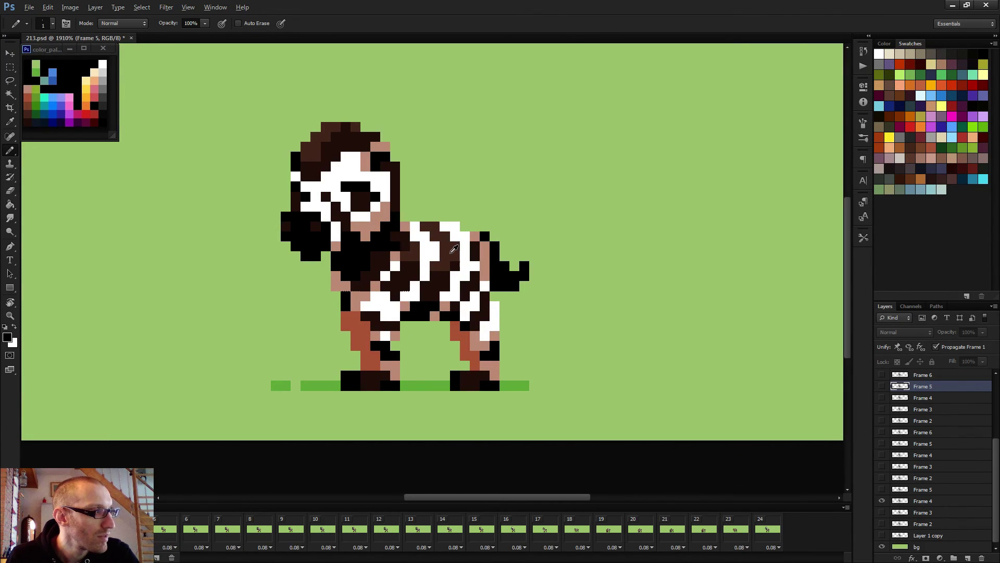
left_click(451, 252, "alt")
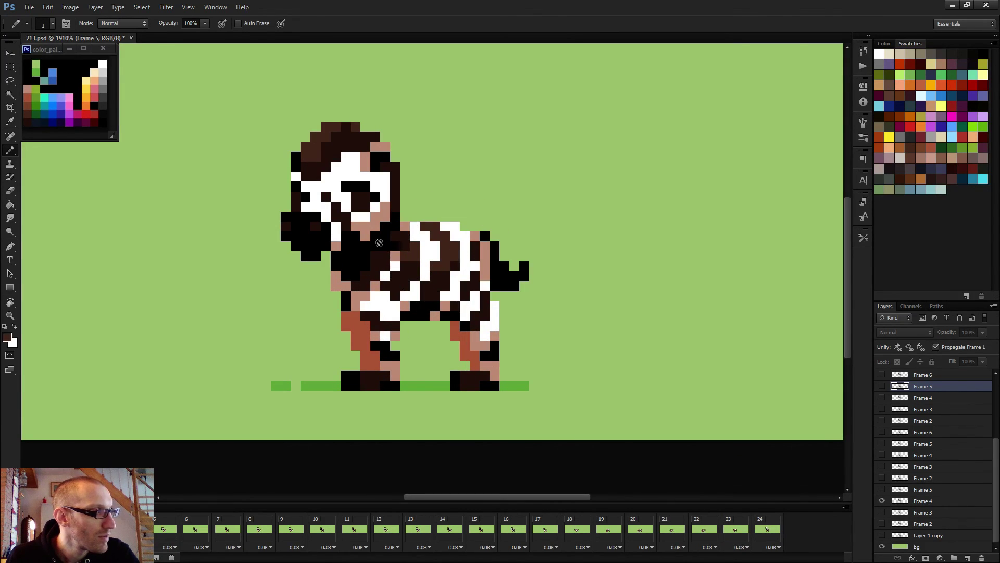
left_click(925, 501)
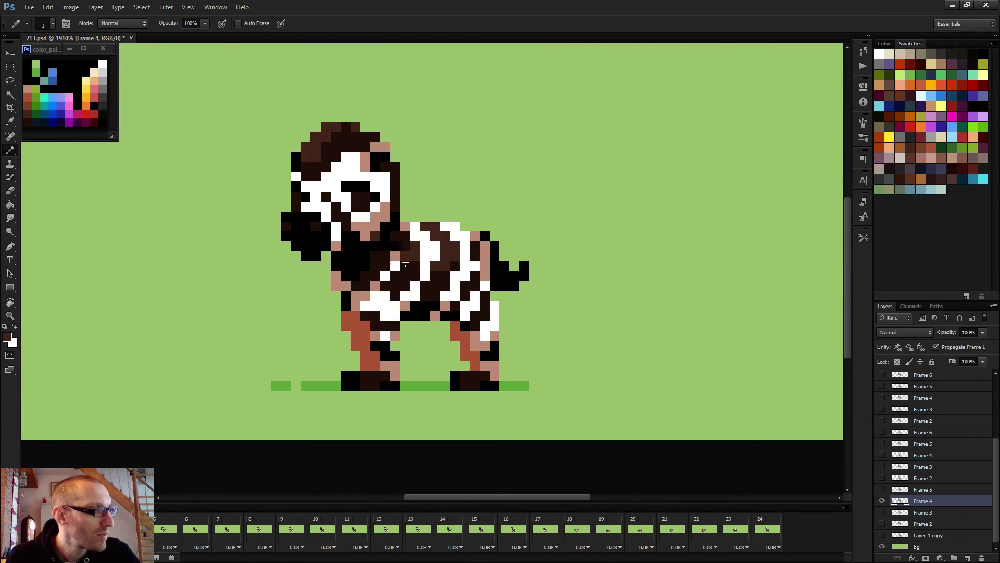
key("space")
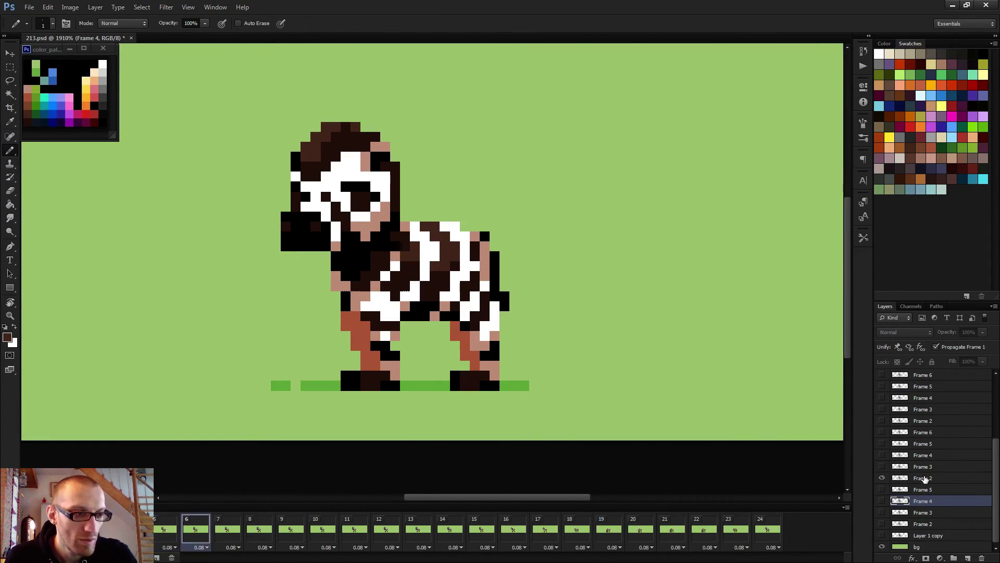
left_click(925, 478)
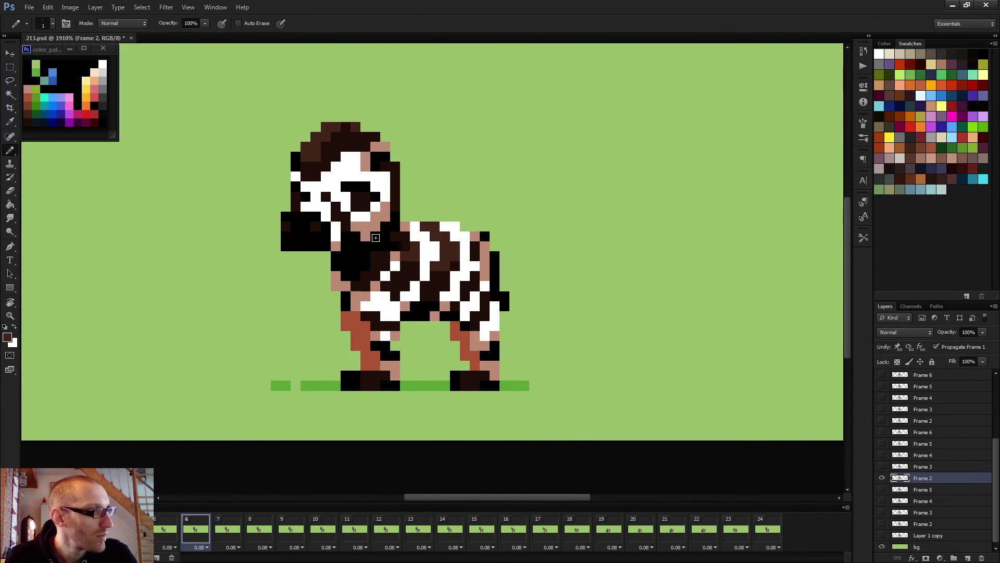
Step: Repeat the dark brown jaw-shading retouch in frames 9 and 11, on their Frame 5 and Frame 2 layers
key("Right")
key("Right")
key("Right")
key("Right")
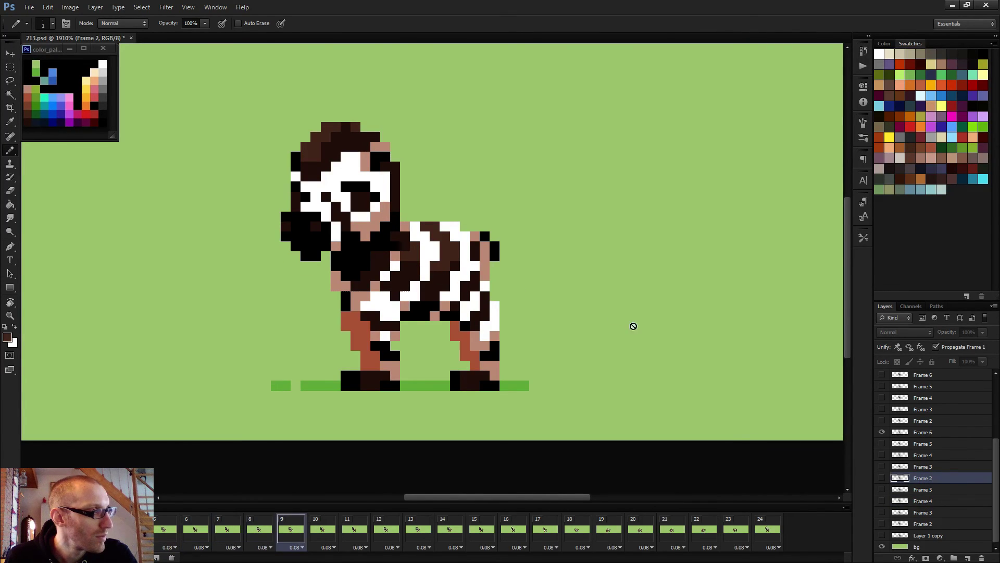
key("Left")
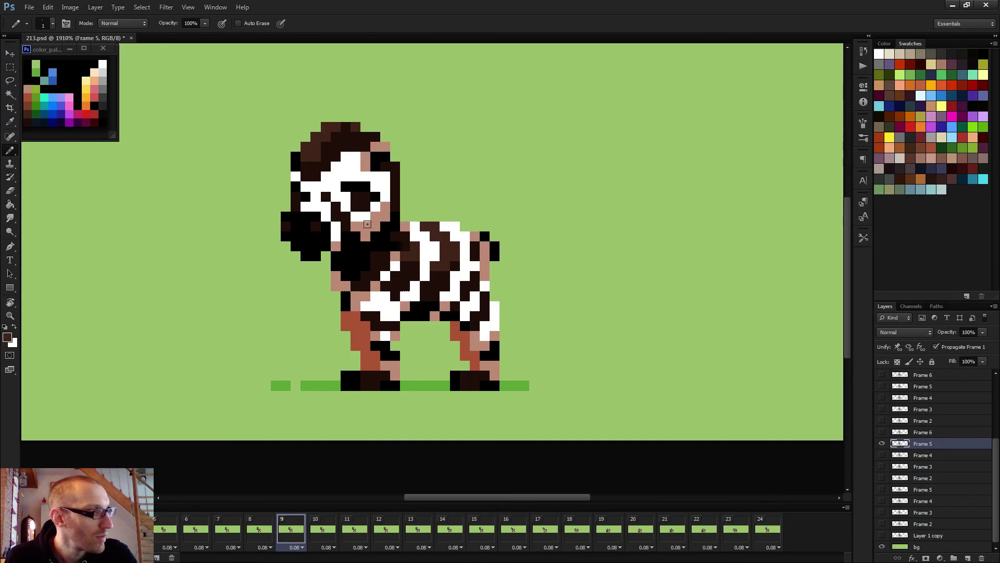
key("Right")
key("Right")
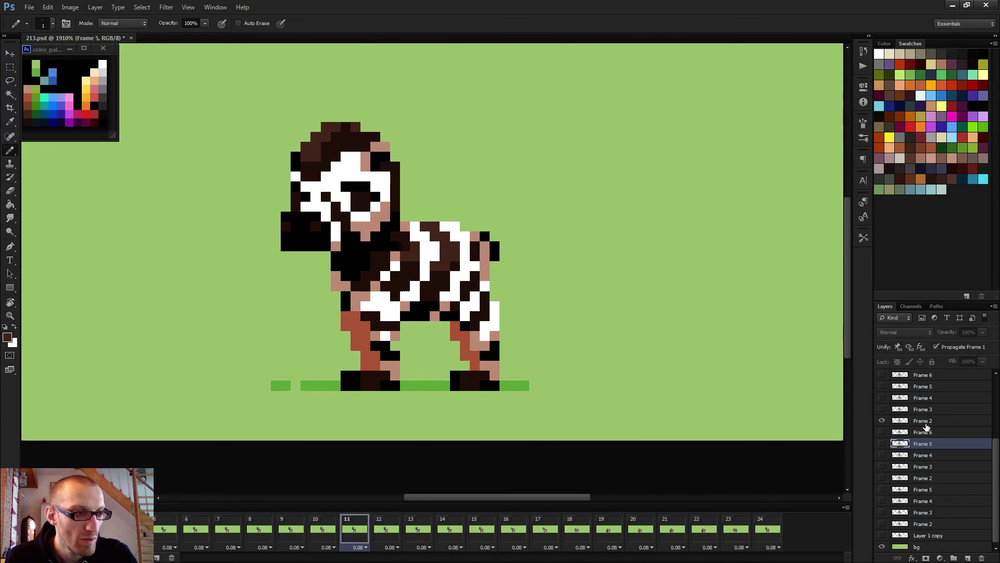
Step: Play the animation at a smaller zoom to check the brown jaw retouch
key("space")
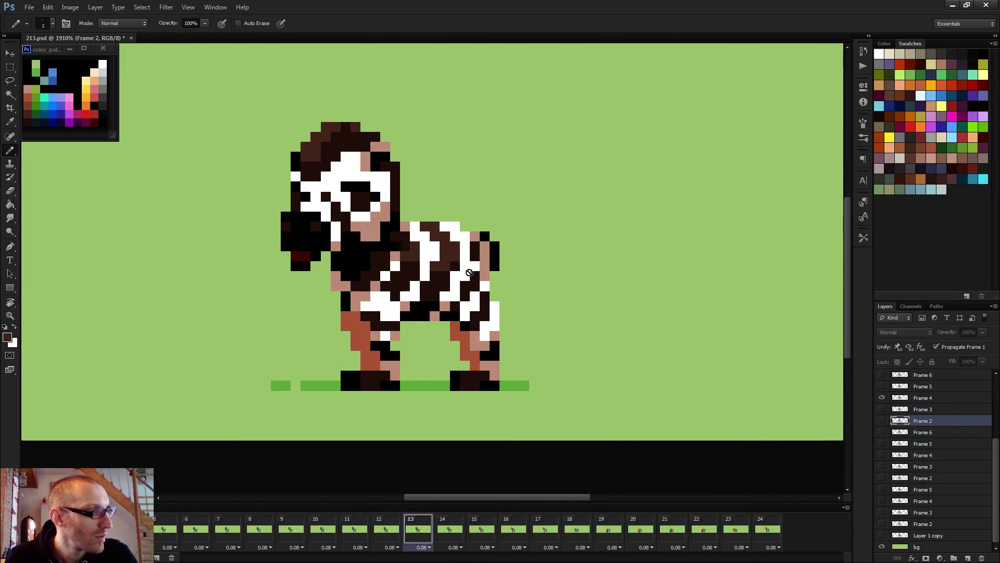
scroll(516, 226, "down", 3)
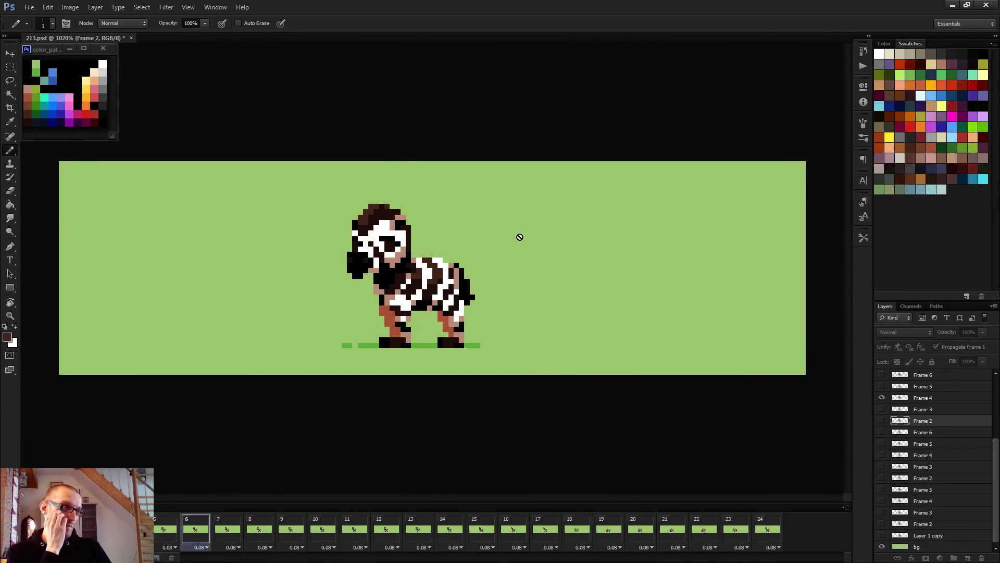
scroll(569, 288, "down", 1)
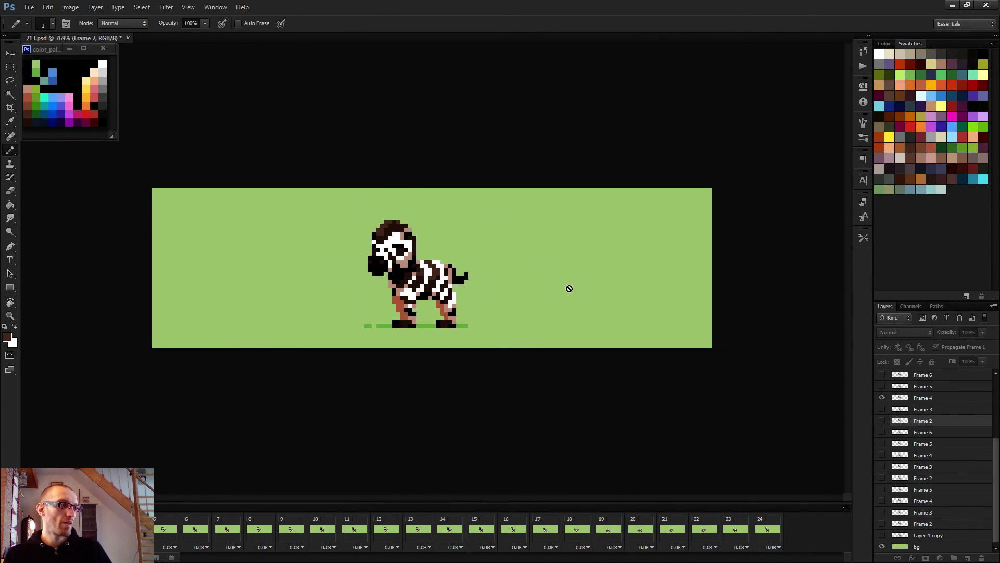
scroll(569, 288, "down", 1)
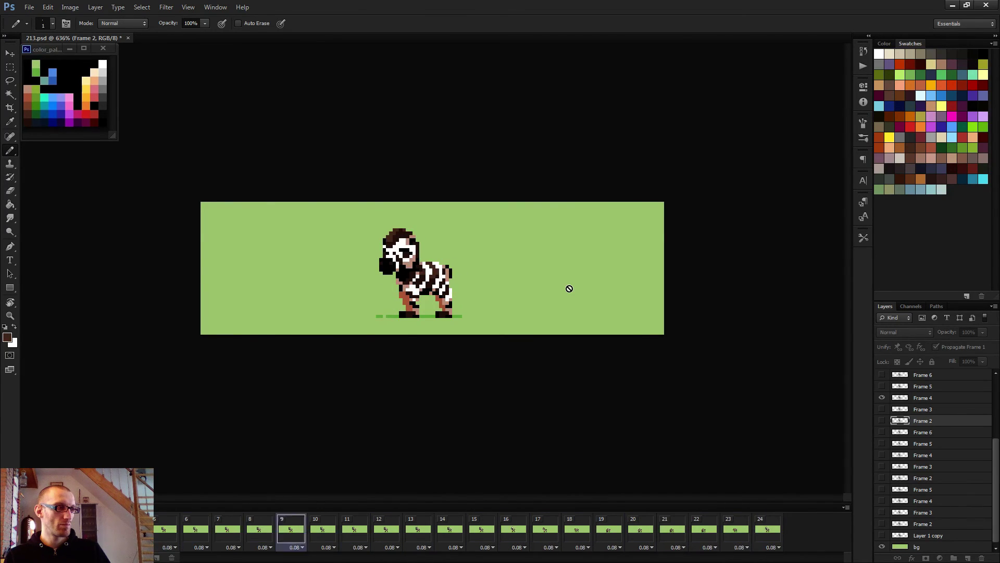
key("space")
Step: Sample the dark grass green and paint two loose grass pixels below the muzzle in frame 23, on the Frame 23 layer
key("Left")
key("Left")
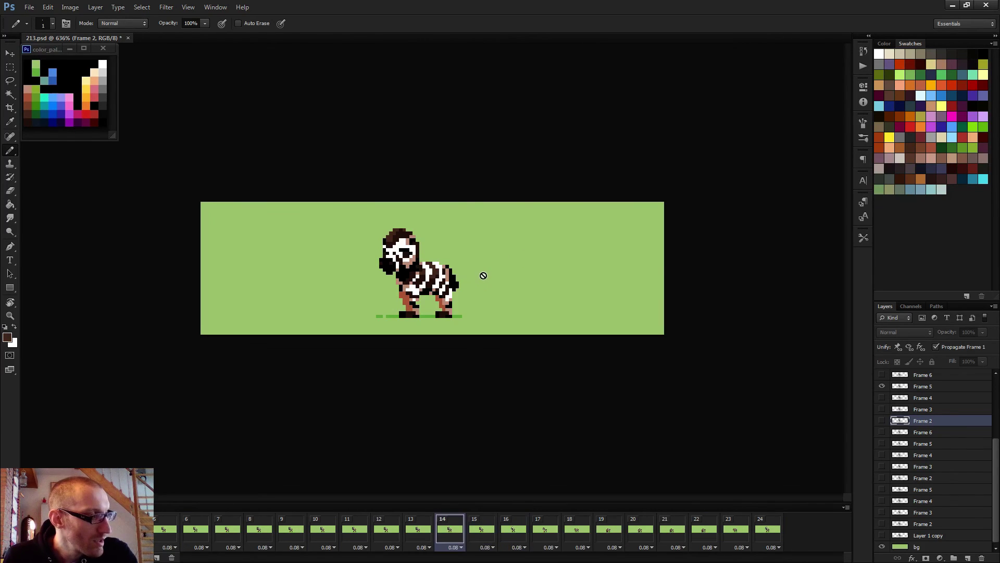
key("Right")
key("Right")
key("Right")
key("Right")
key("Right")
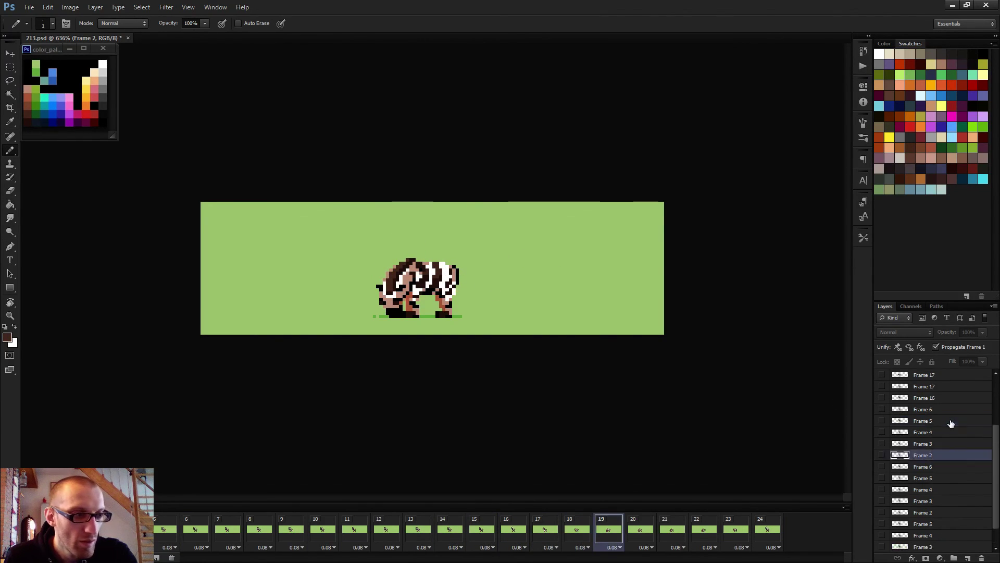
key("Right")
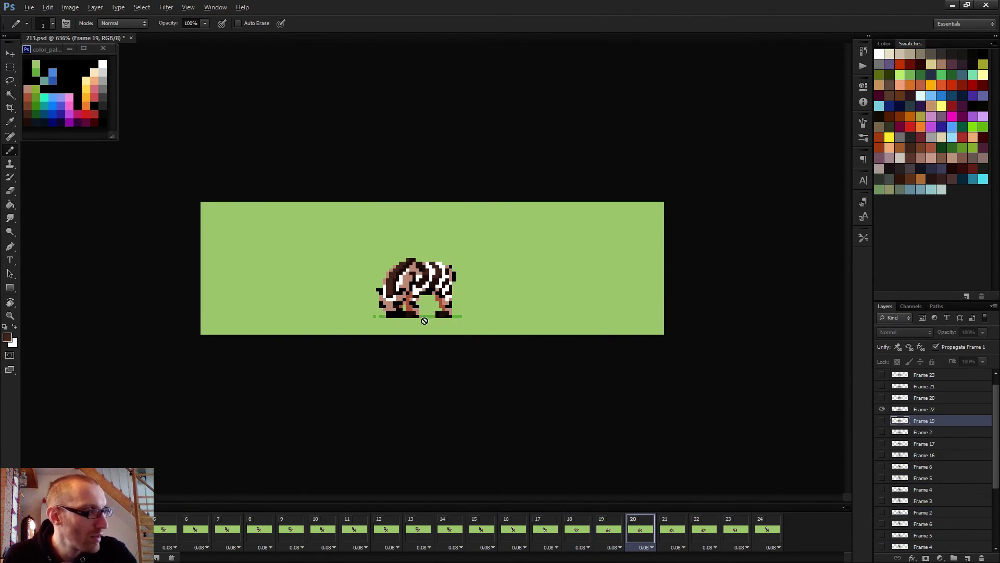
left_click(428, 319, "alt")
key("Right")
key("Right")
key("Right")
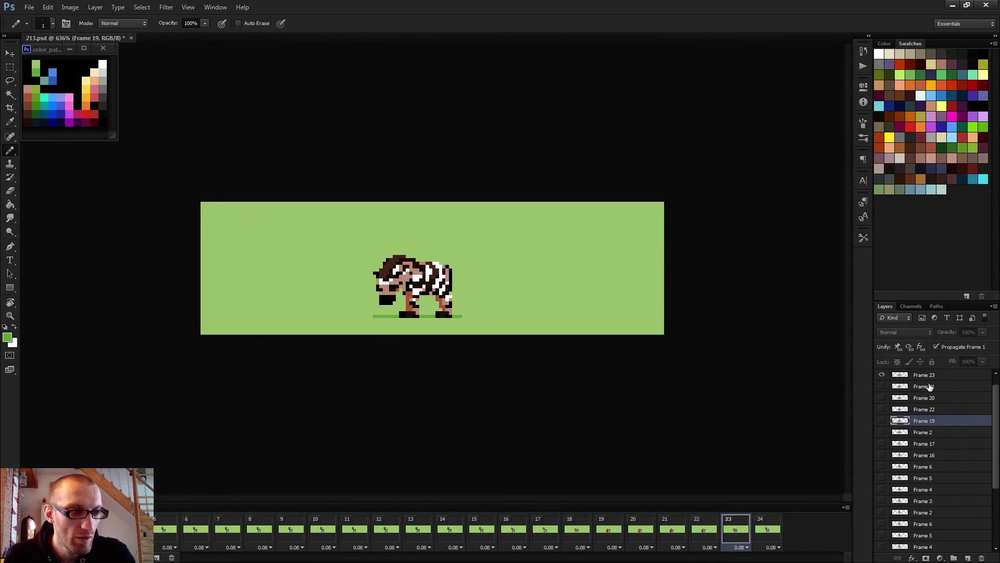
scroll(358, 337, "up", 2)
left_click(355, 334)
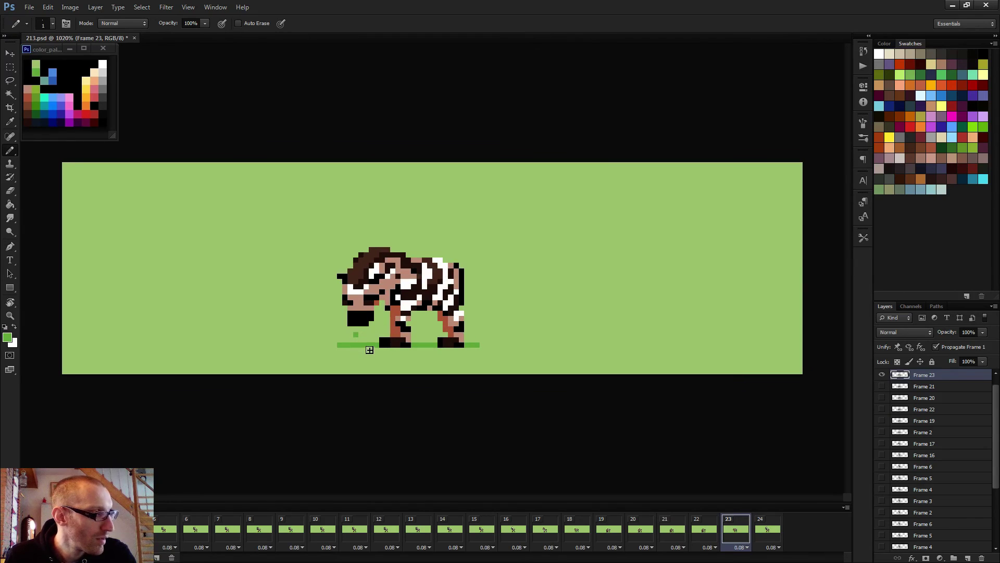
left_click(366, 340)
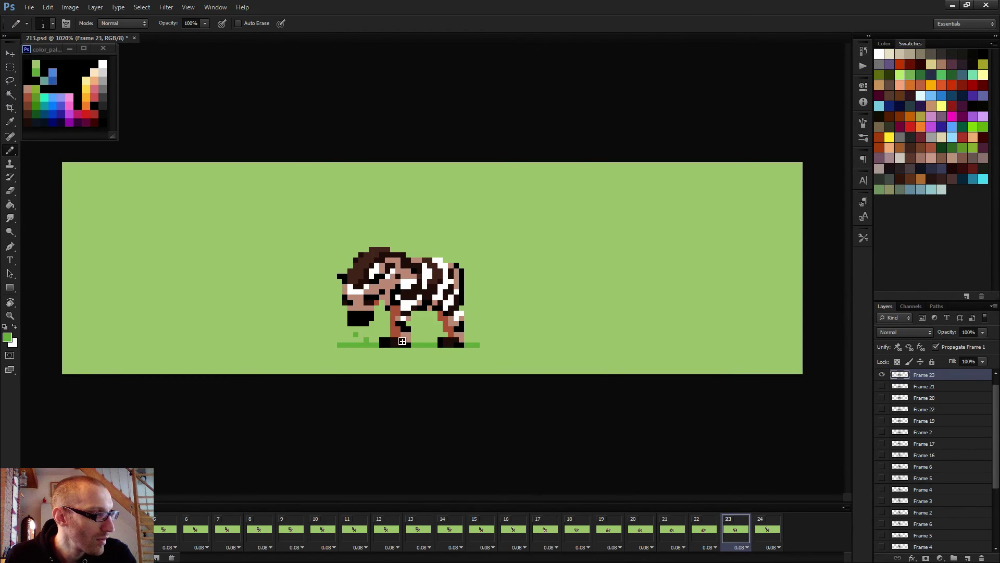
Step: Add a loose grass-green pixel above the far end of the grass strip, ahead of the zebra, in frame 24 on its Frame 2 layer
key("Right")
scroll(926, 428, "up", 1)
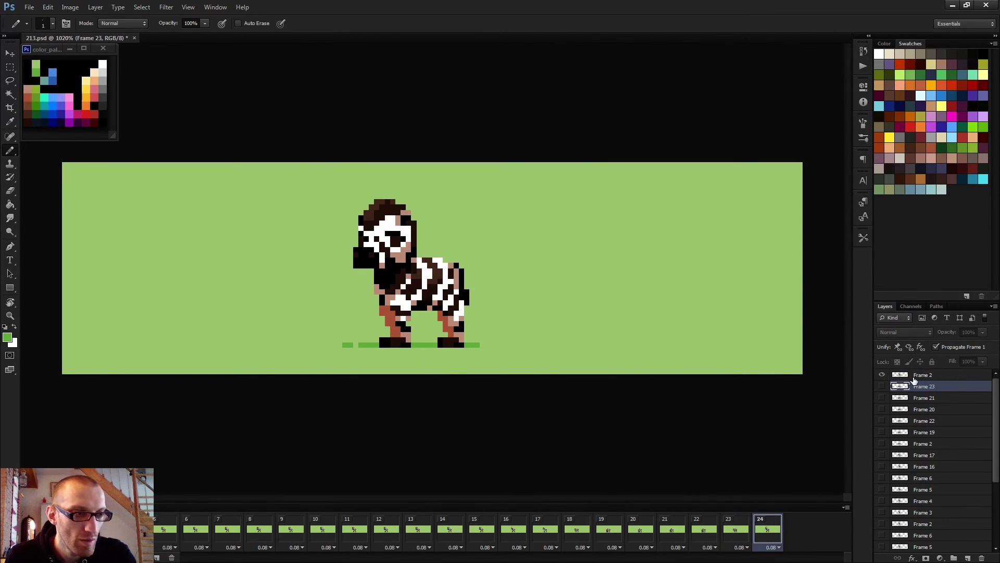
left_click(914, 378)
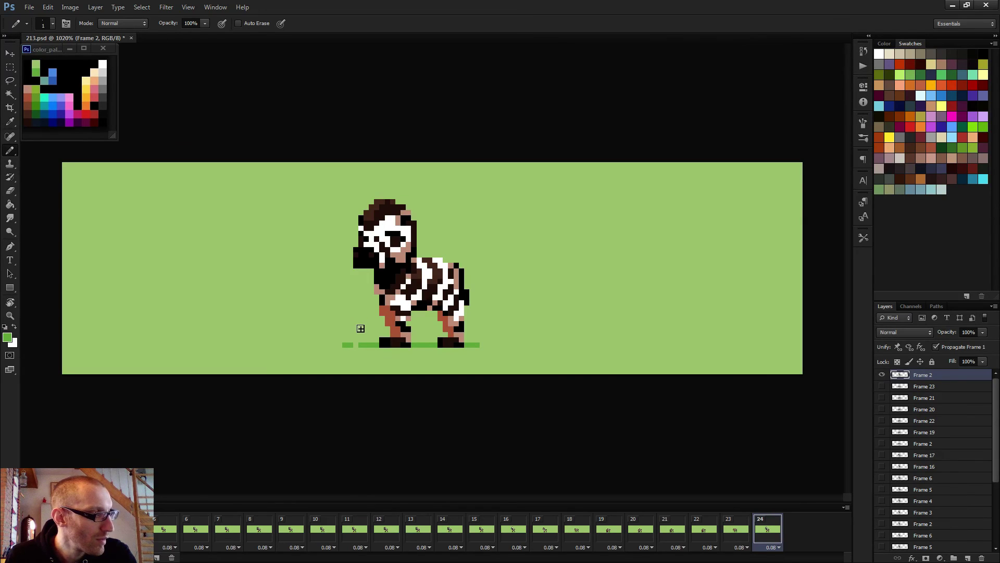
key("Left")
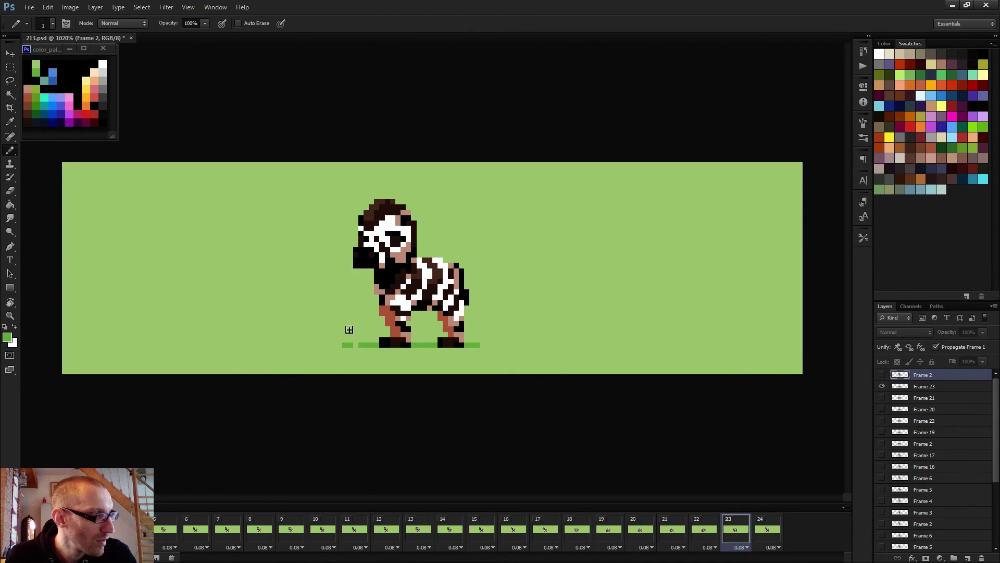
key("Right")
left_click(339, 318)
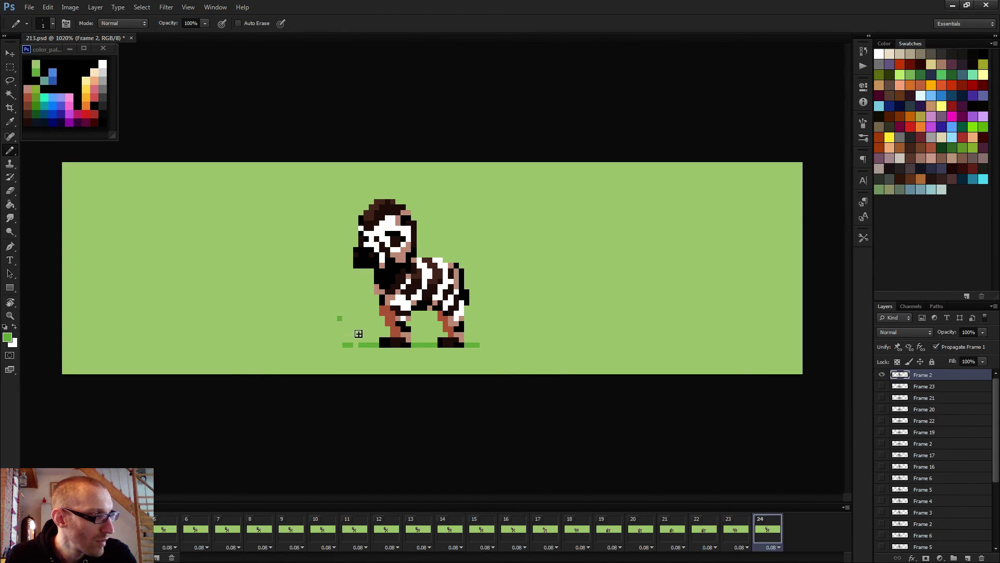
Step: Compare frames 21 to 24 and add a second grass-green pixel just ahead of the front leg in frame 24
key("Left")
key("Right")
key("Left")
key("Left")
key("Left")
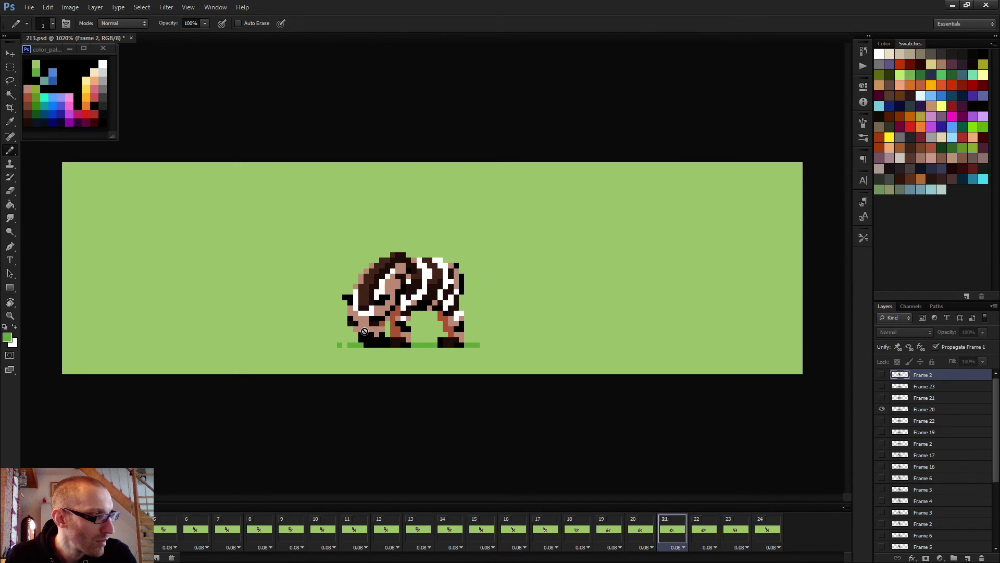
key("Right")
key("Right")
key("Right")
left_click(373, 335)
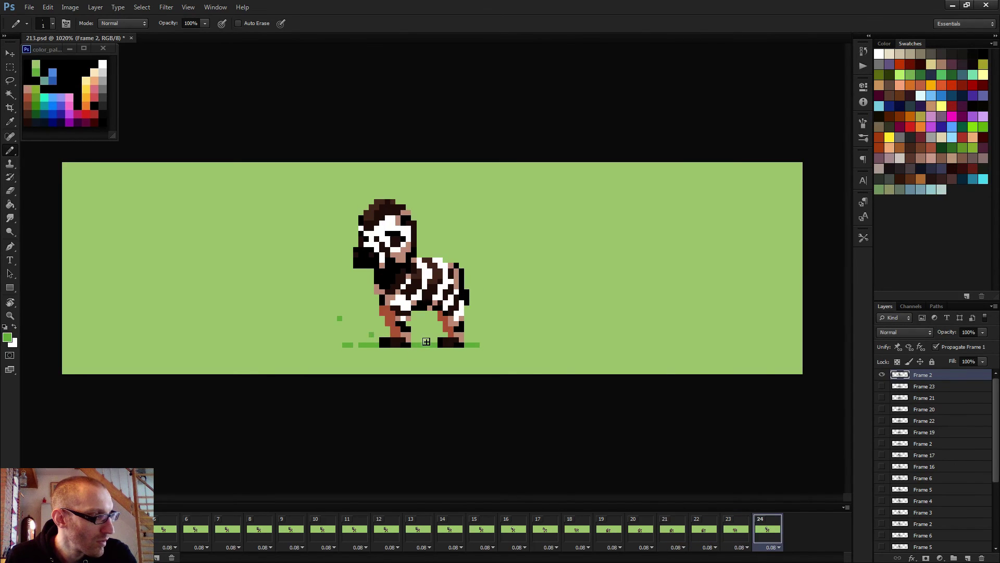
Step: Play the animation at a smaller zoom to check the loose grass pixels, and save the 213.psd file
scroll(427, 342, "down", 3)
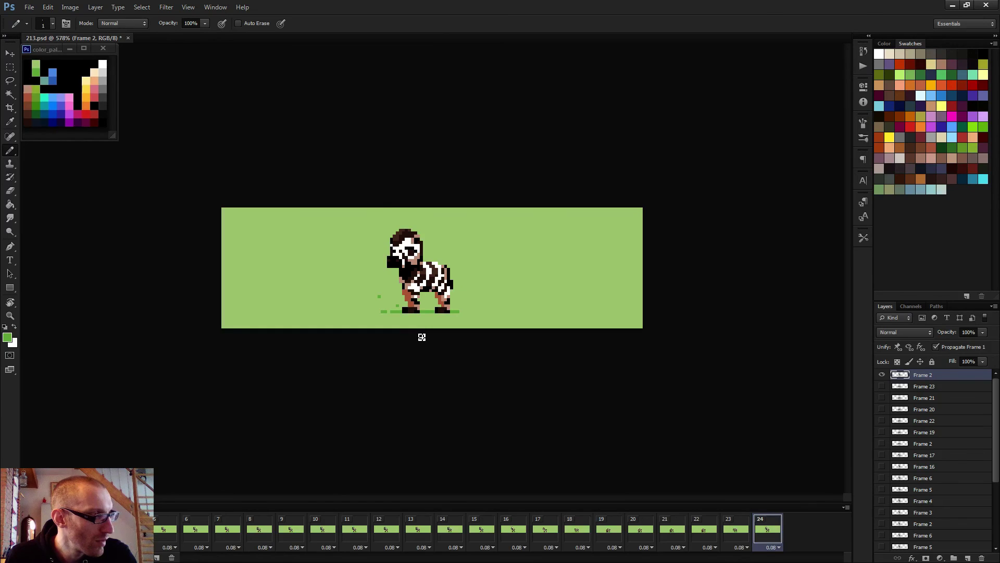
key("space")
scroll(420, 336, "down", 1)
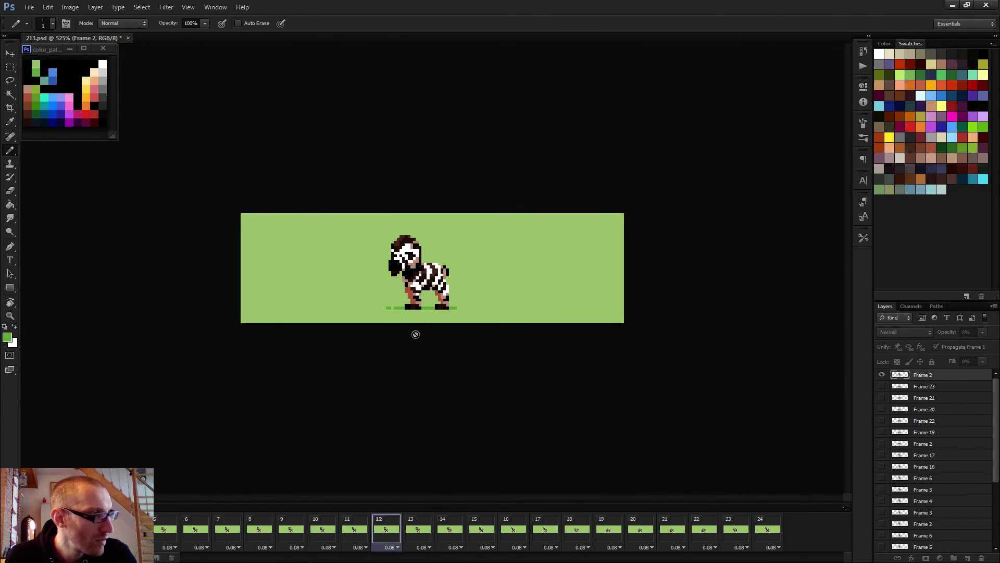
scroll(416, 344, "down", 3)
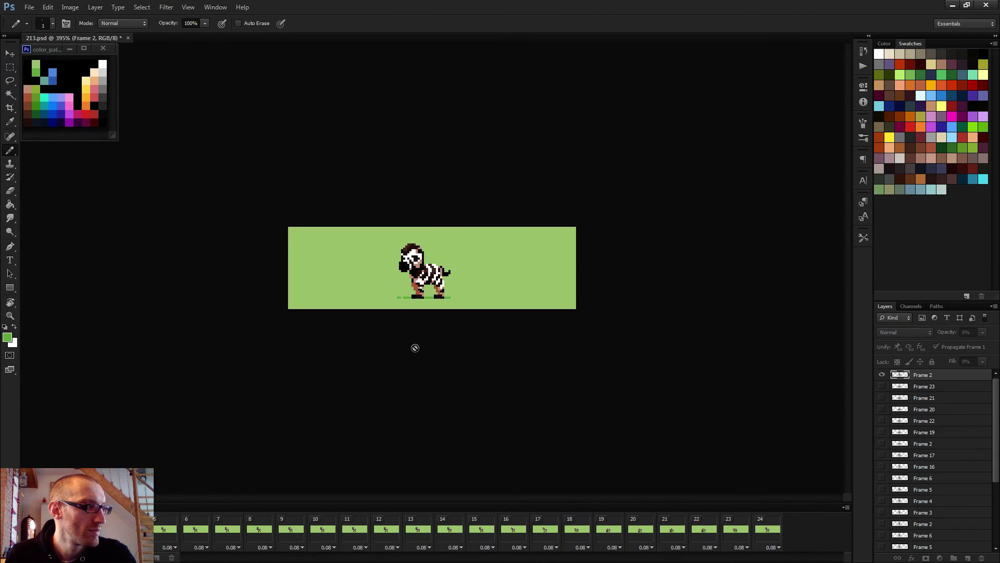
key("space")
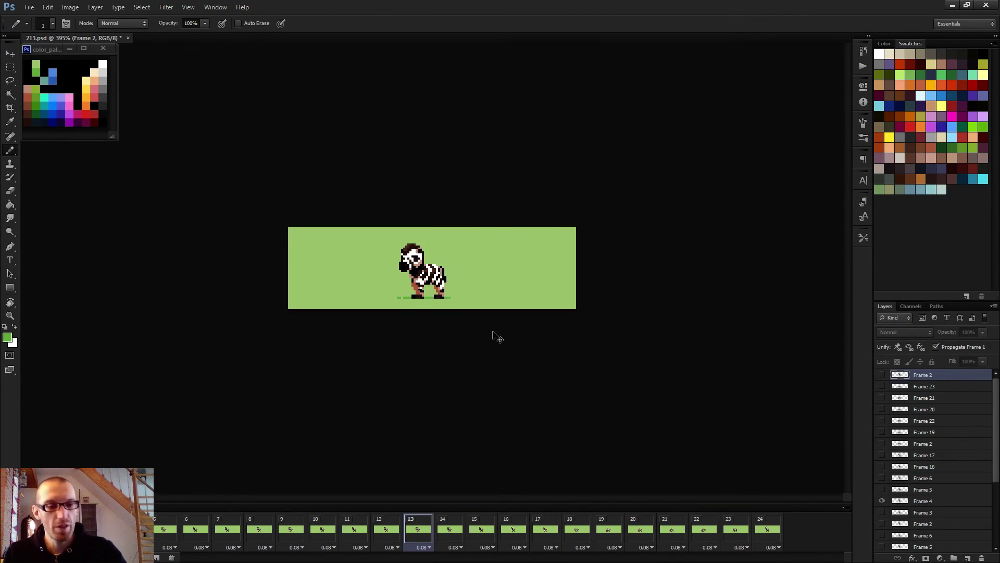
key("ctrl+s")
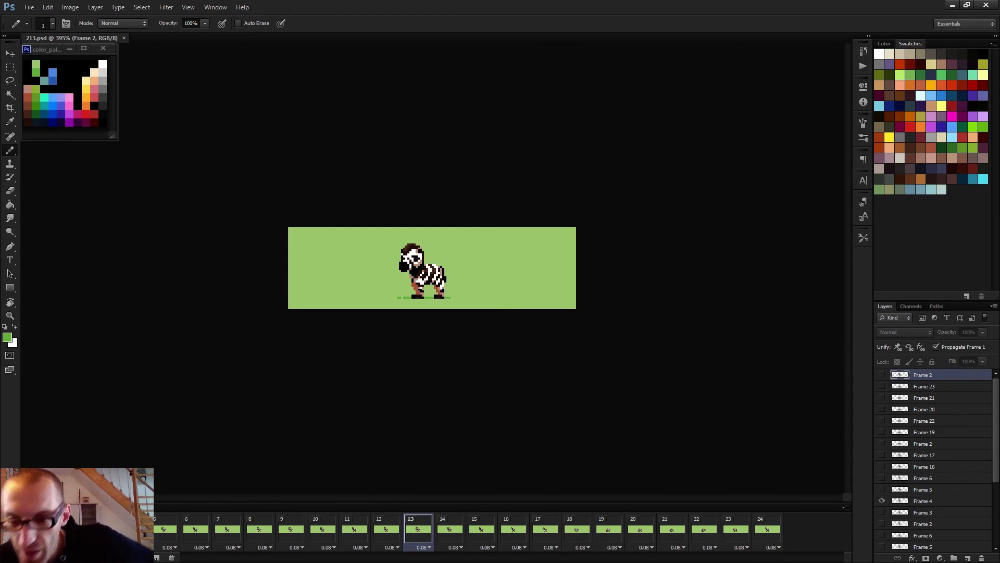